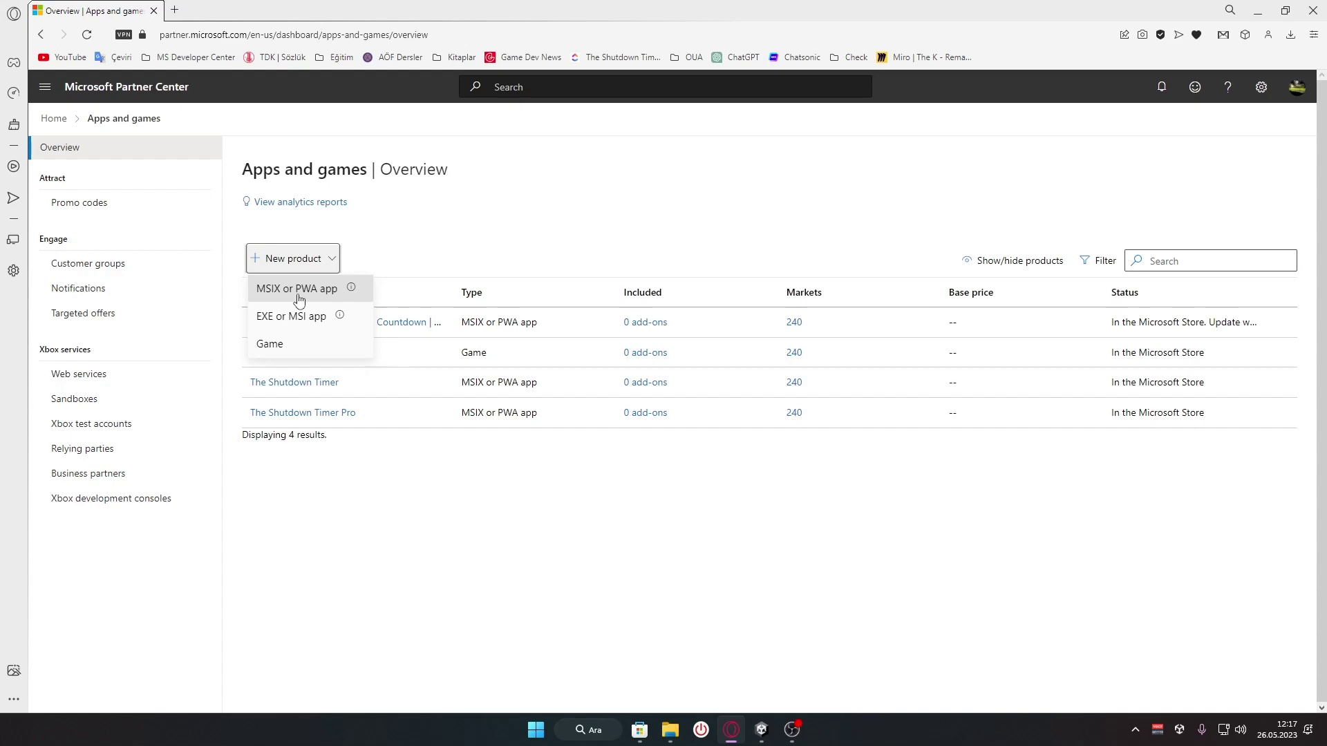
Start a new MSIX app and check whether the name 'Hesap Makinesi' is available
click(278, 299)
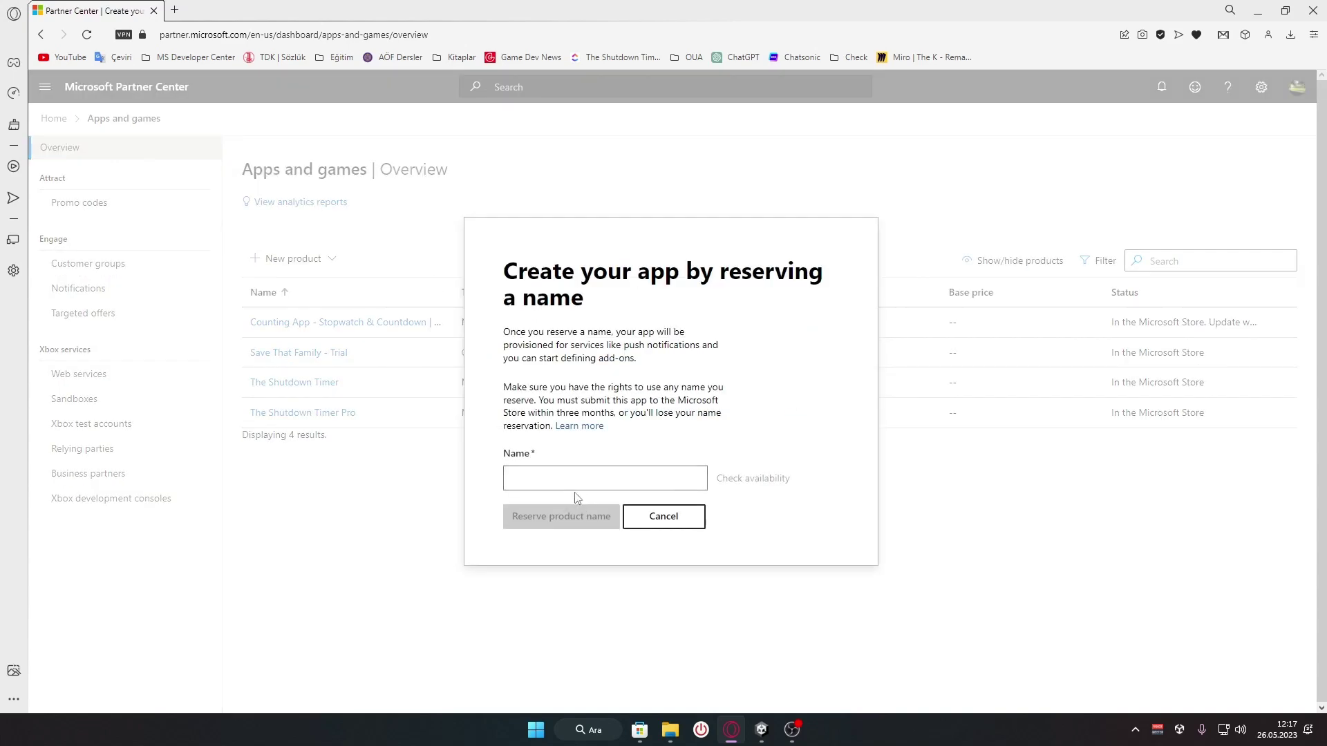
click(574, 479)
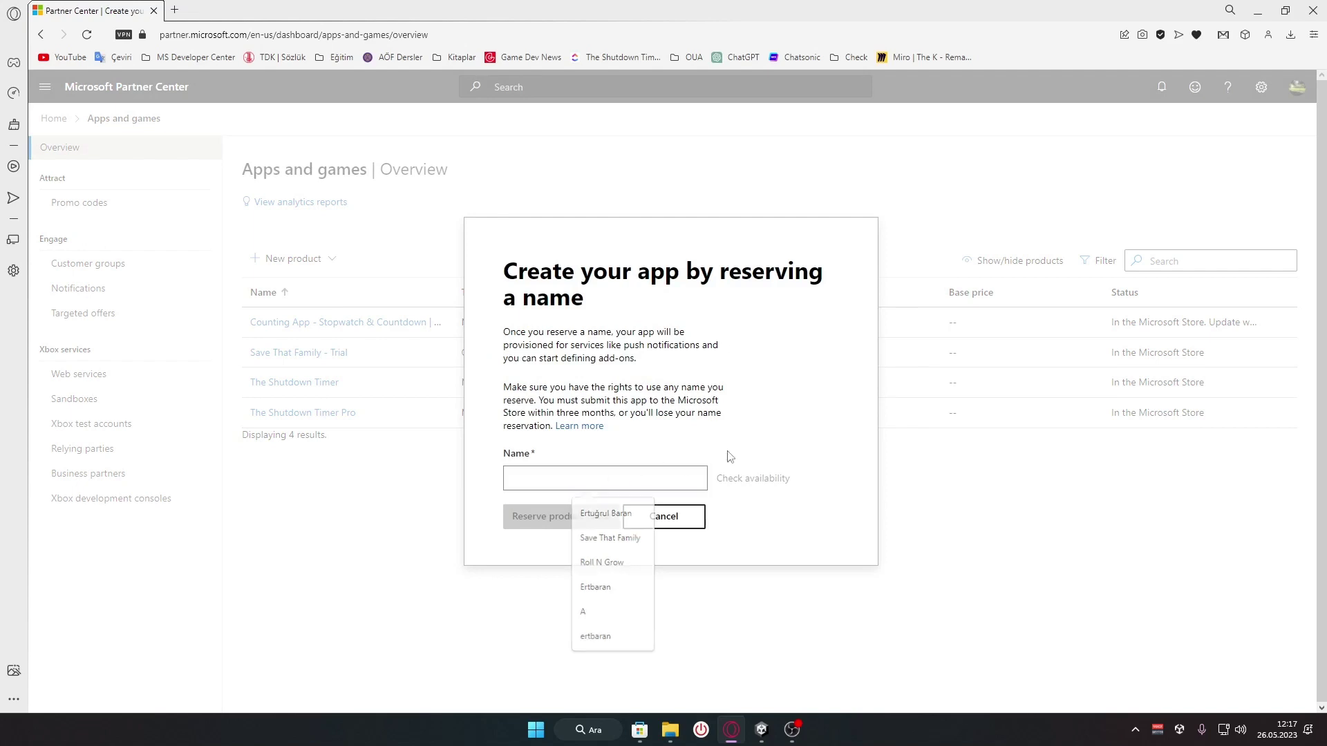
click(636, 484)
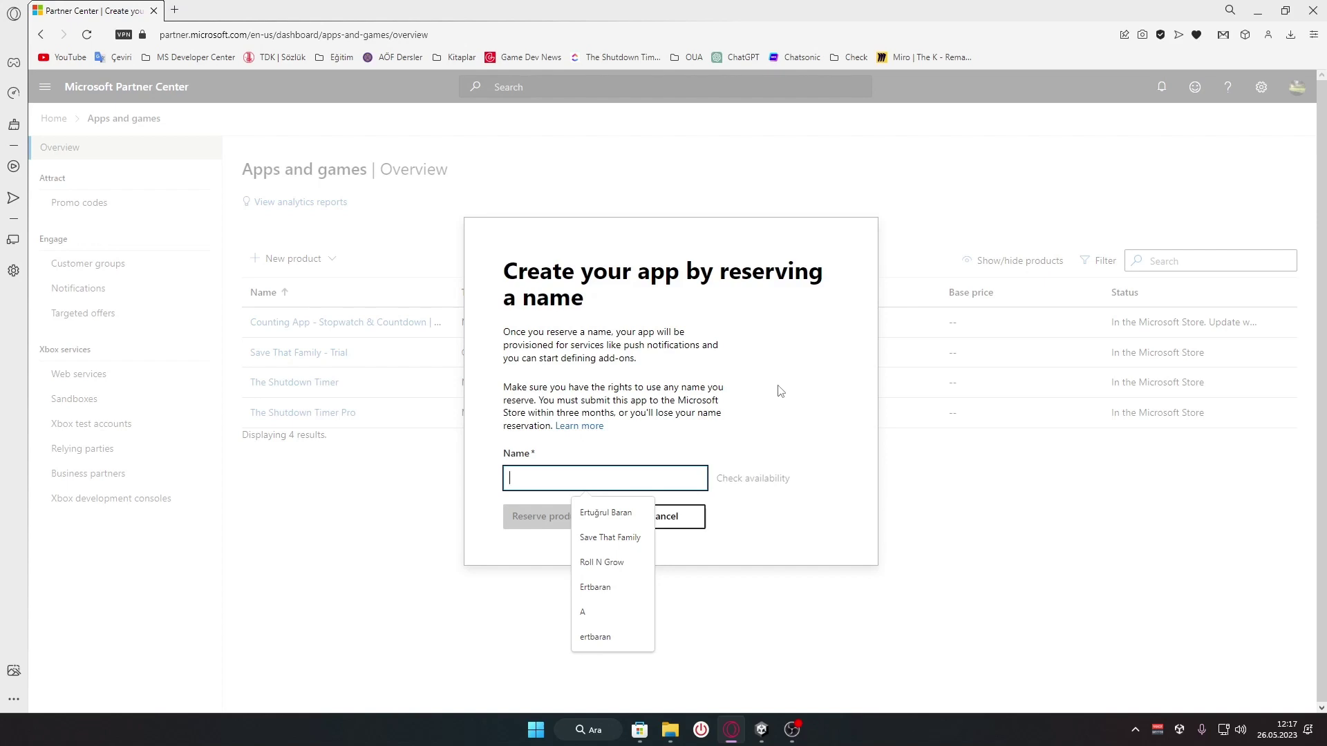
text(Hesap M)
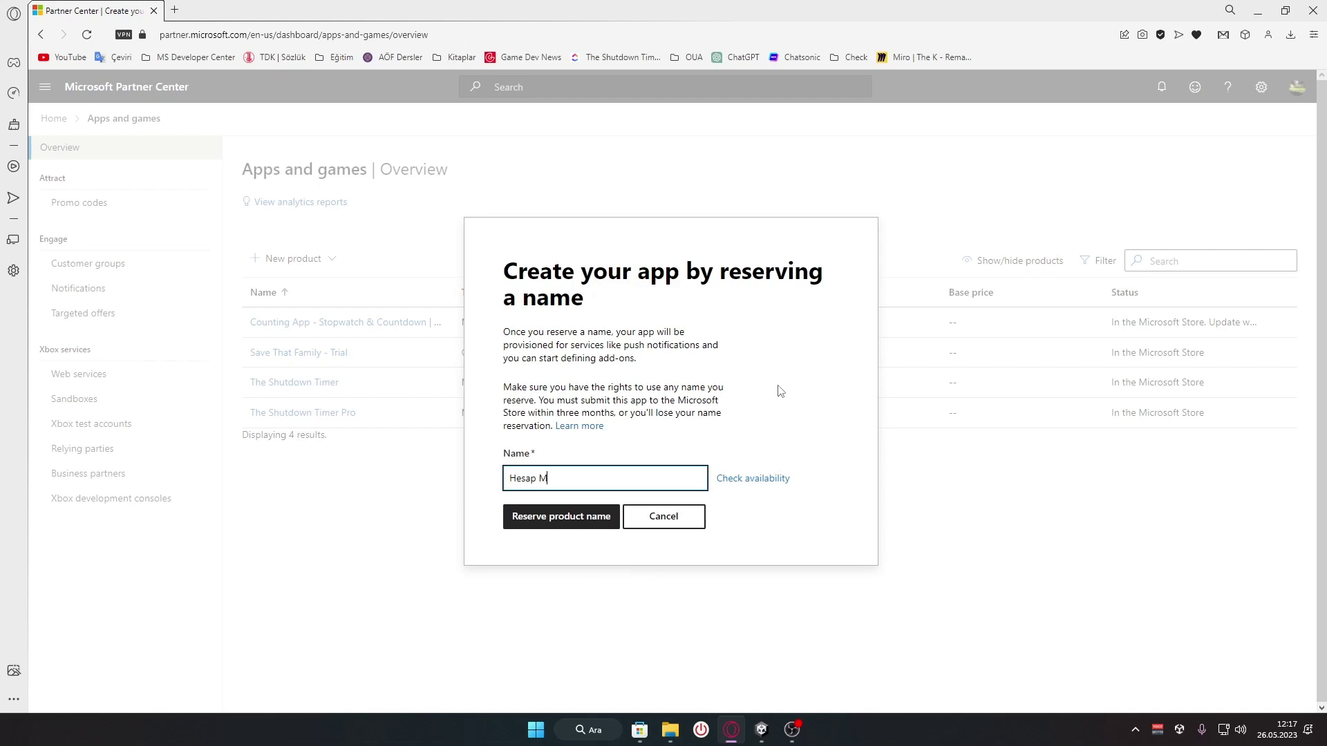
text(akinesi)
click(752, 478)
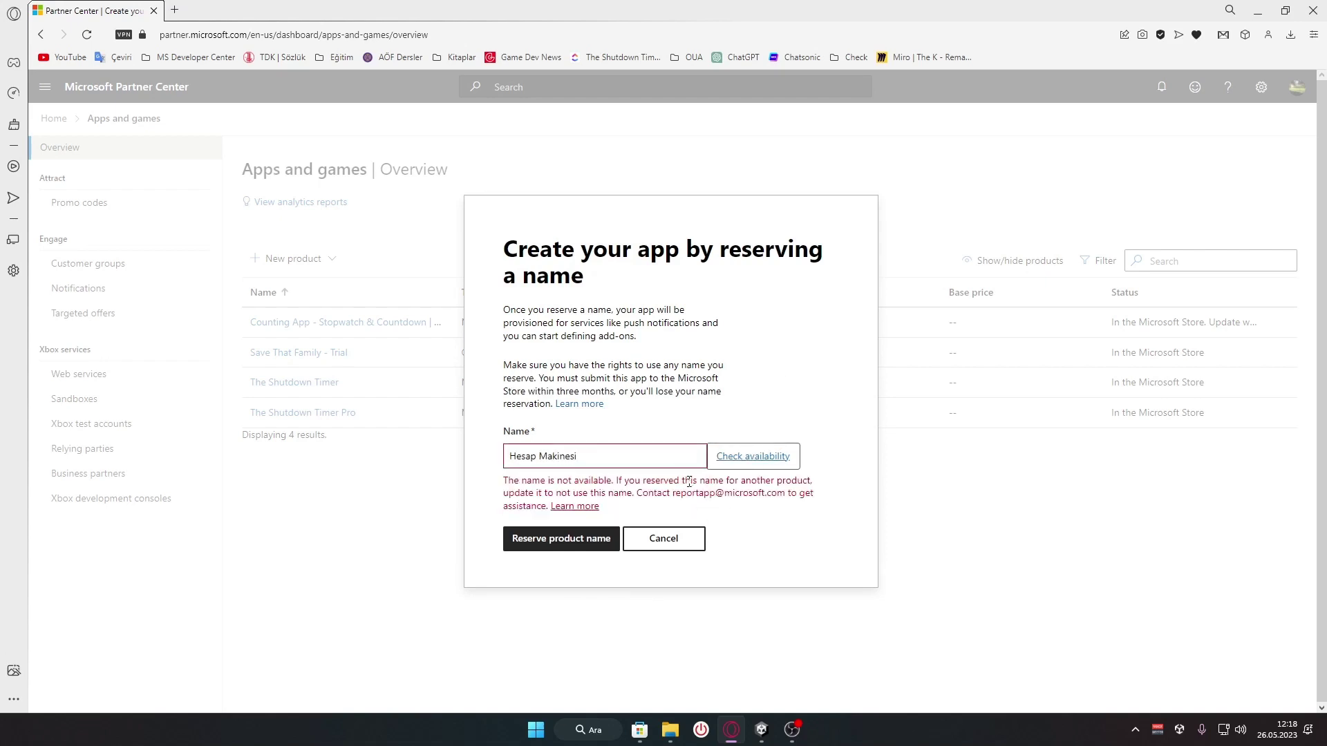
Extend the name to 'Hesap Makinesi Profesyonel', confirm it is available, and reserve it
click(608, 456)
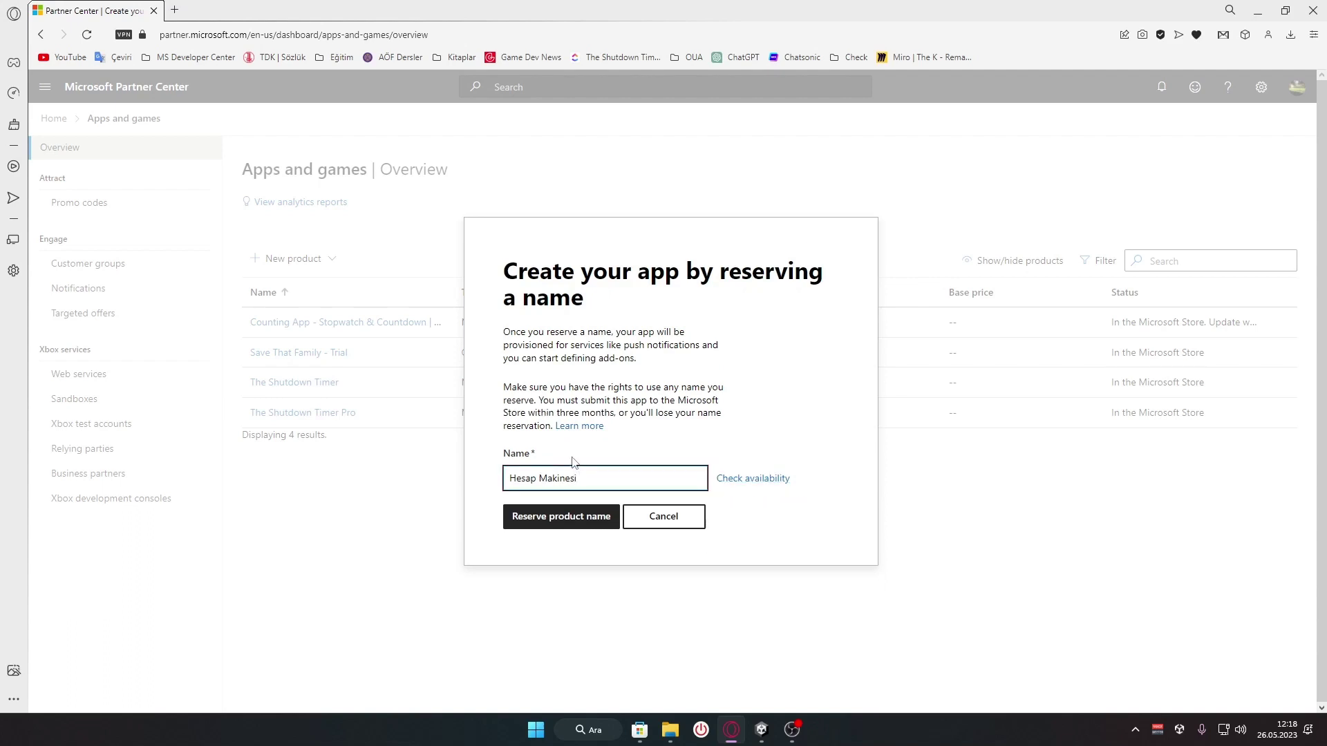
text(Profesyonel)
click(758, 479)
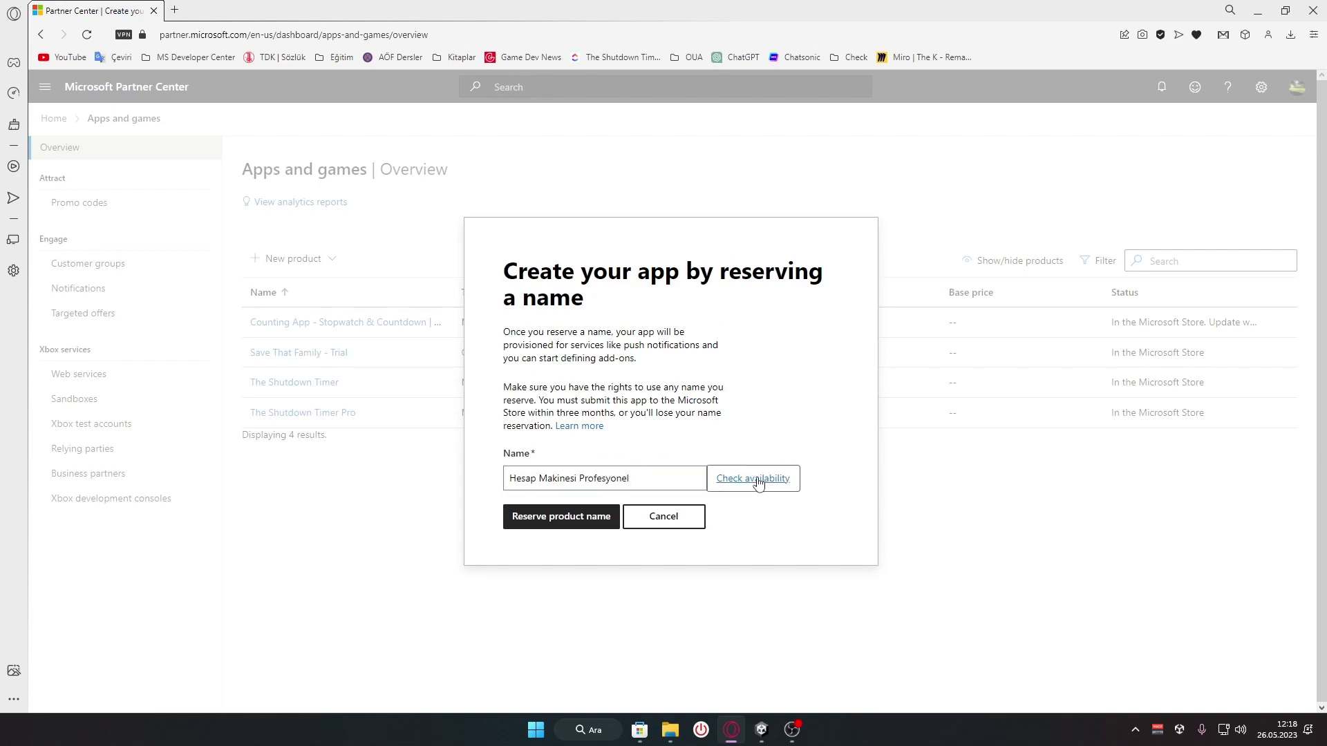
click(549, 519)
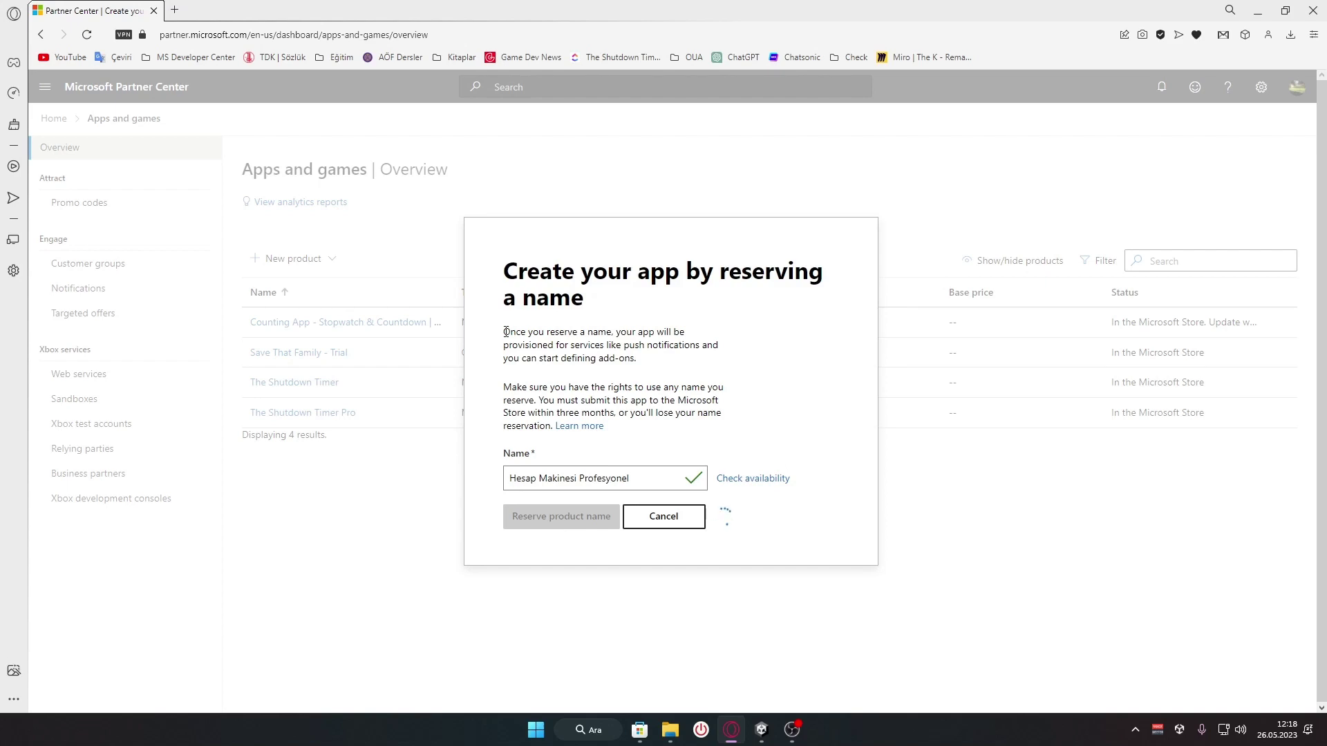
Once the reservation finishes, start Submission 1 for Hesap Makinesi Profesyonel
drag(506, 332, 703, 438)
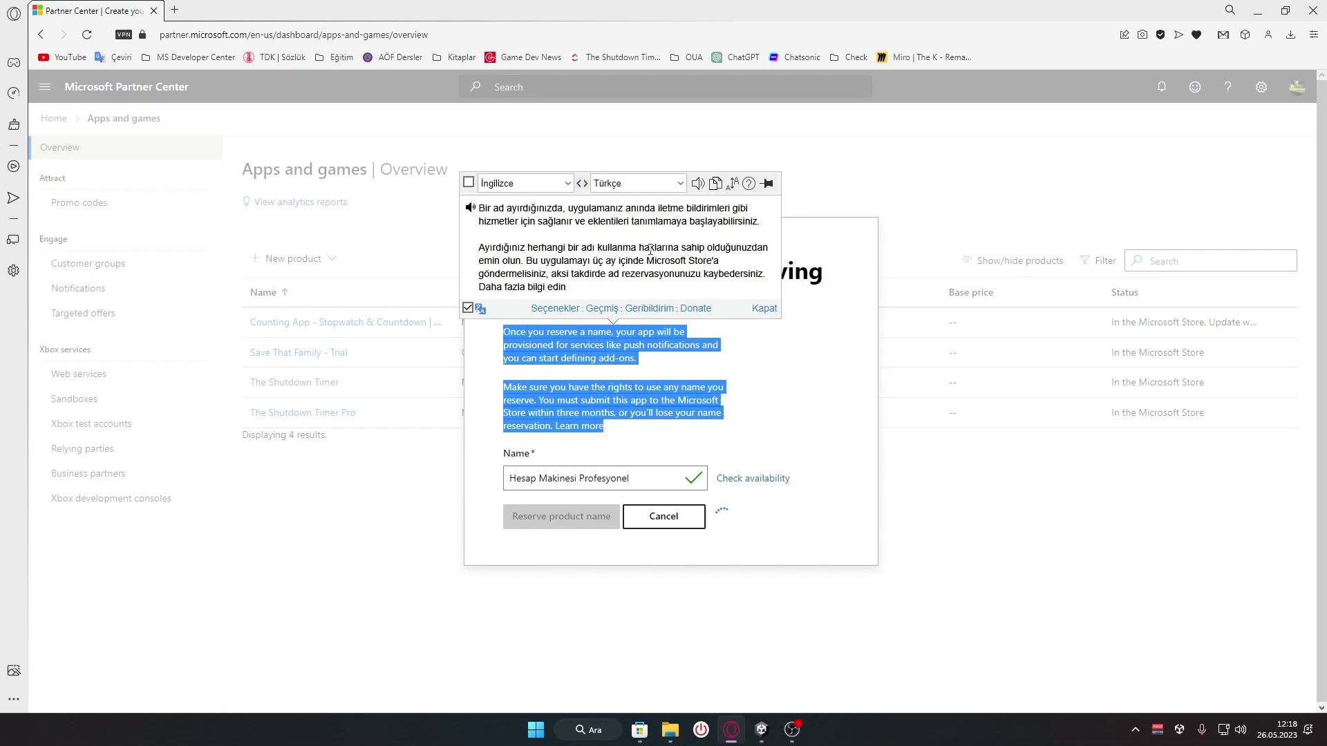
click(626, 479)
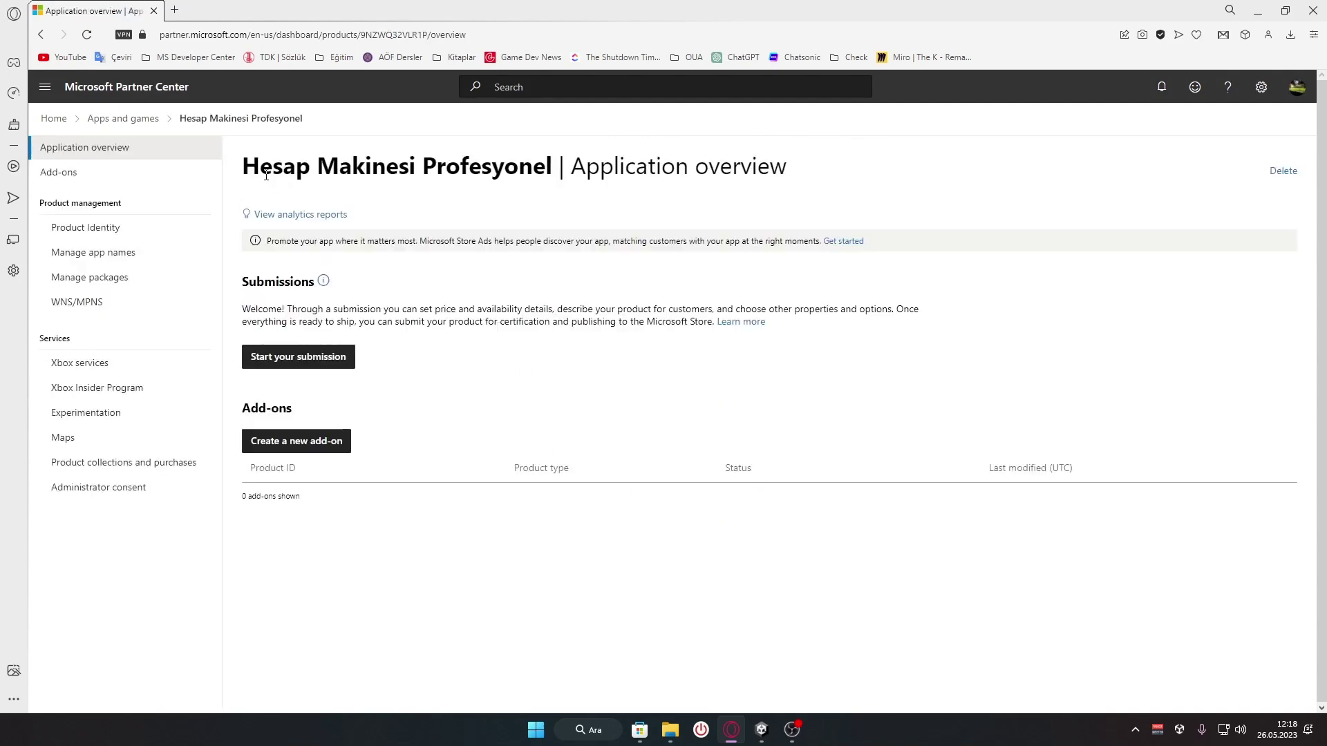
drag(247, 167, 555, 166)
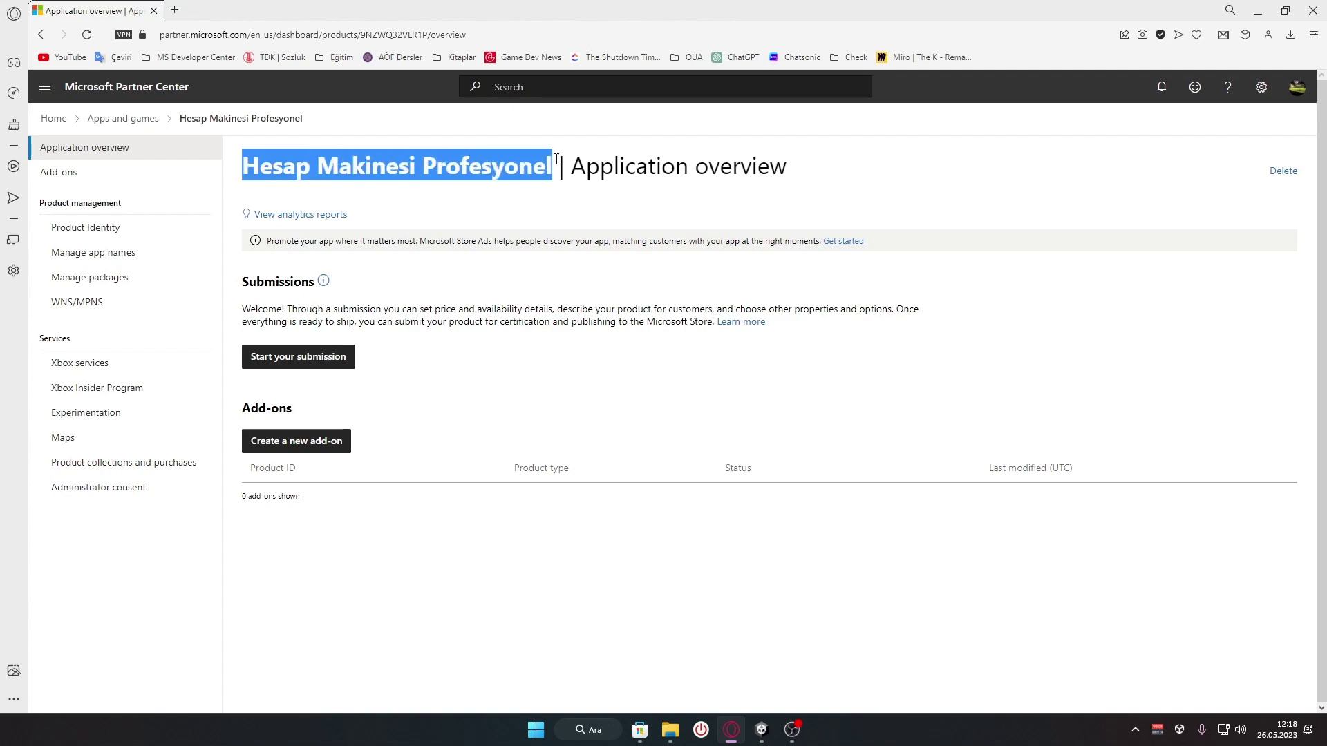
click(485, 169)
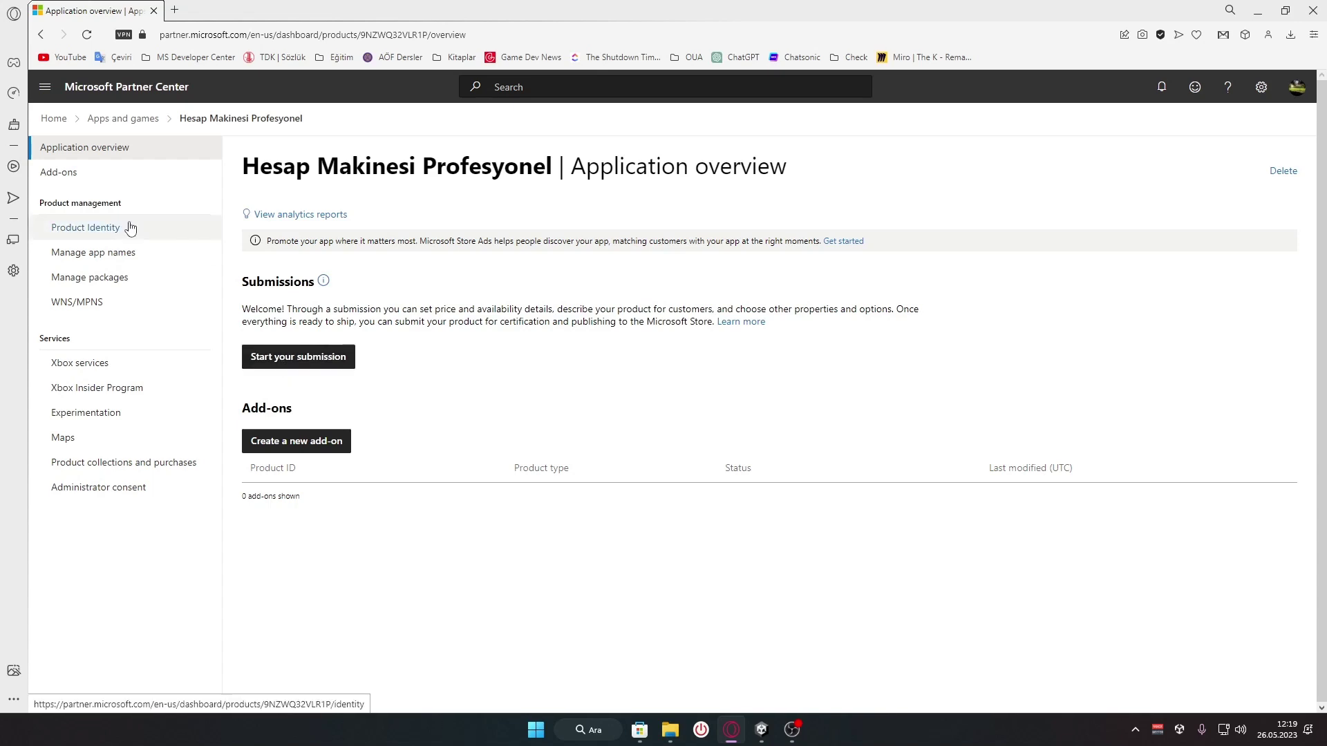
click(308, 368)
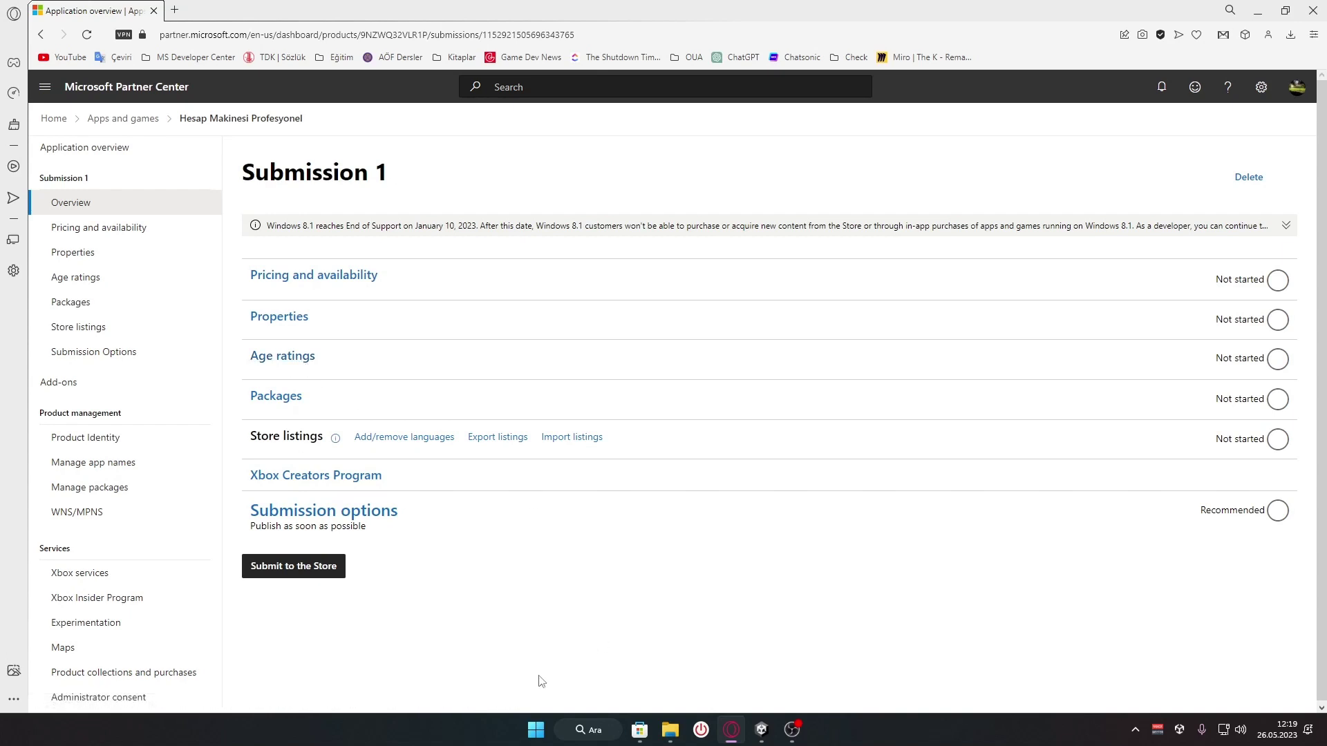
Launch Visual Studio 2022 and open the recent hesapmakinesi.sln solution
click(536, 730)
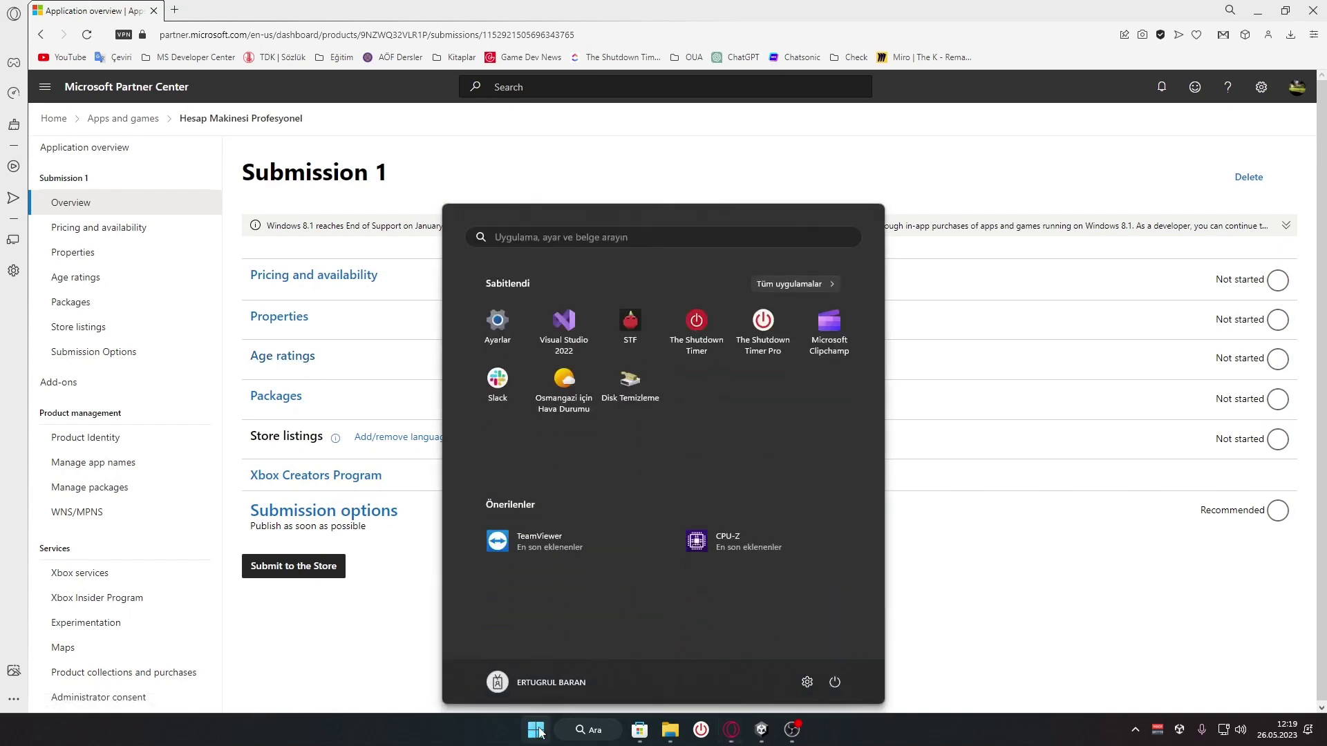
click(565, 325)
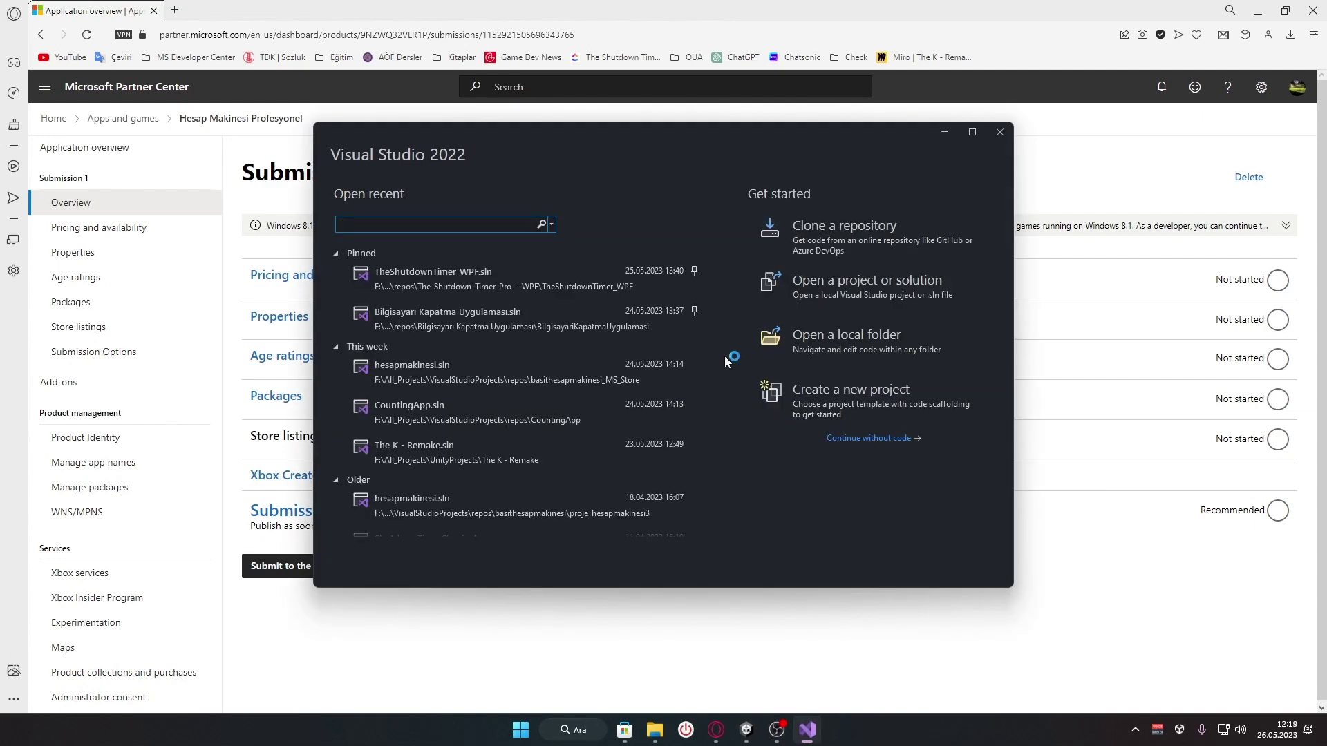
click(495, 375)
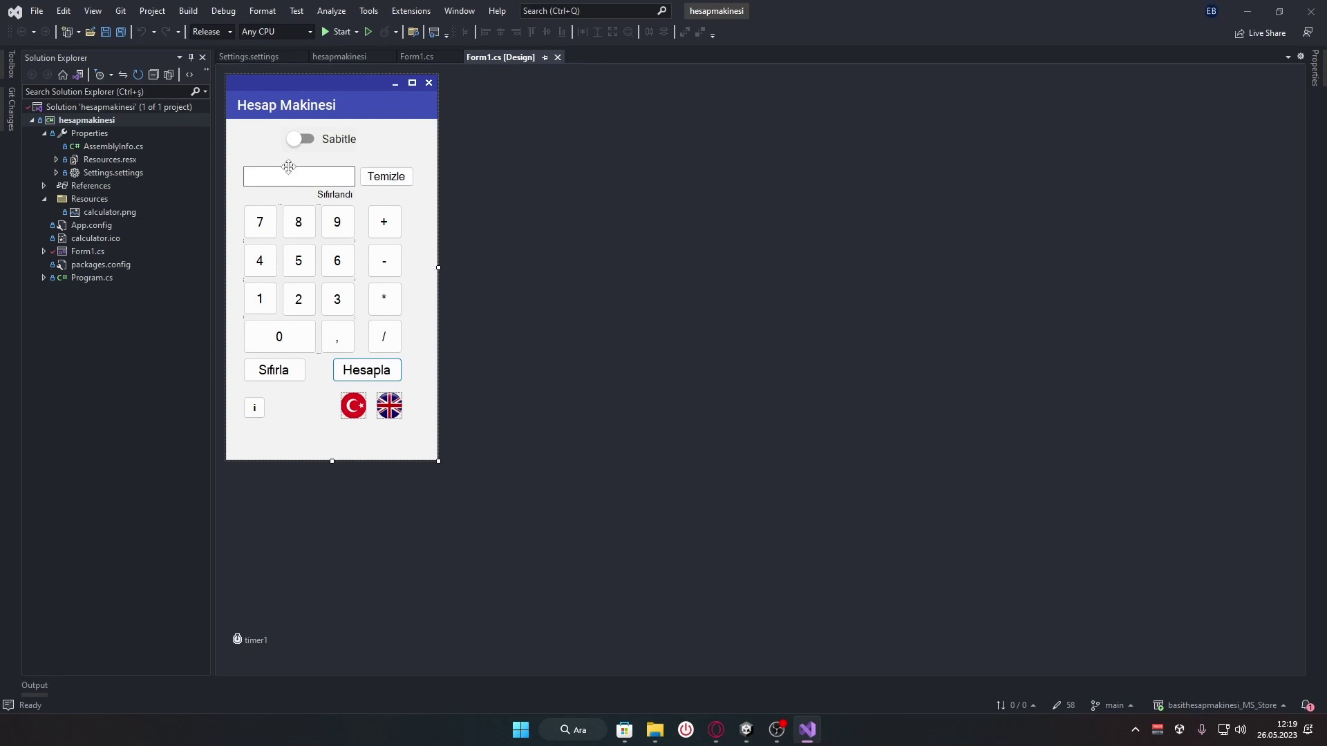
Expand and collapse the hesapmakinesi project in Solution Explorer, leaving the solution selected
click(33, 120)
click(164, 106)
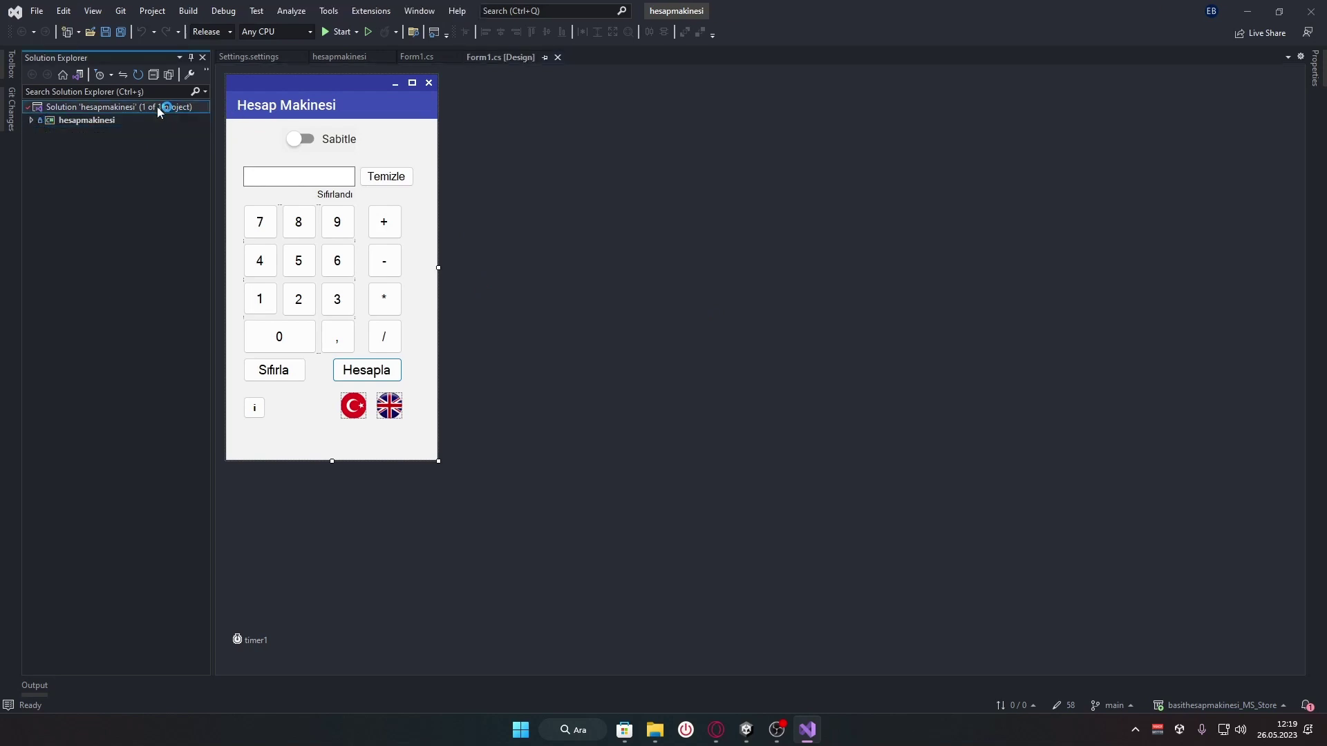
click(495, 301)
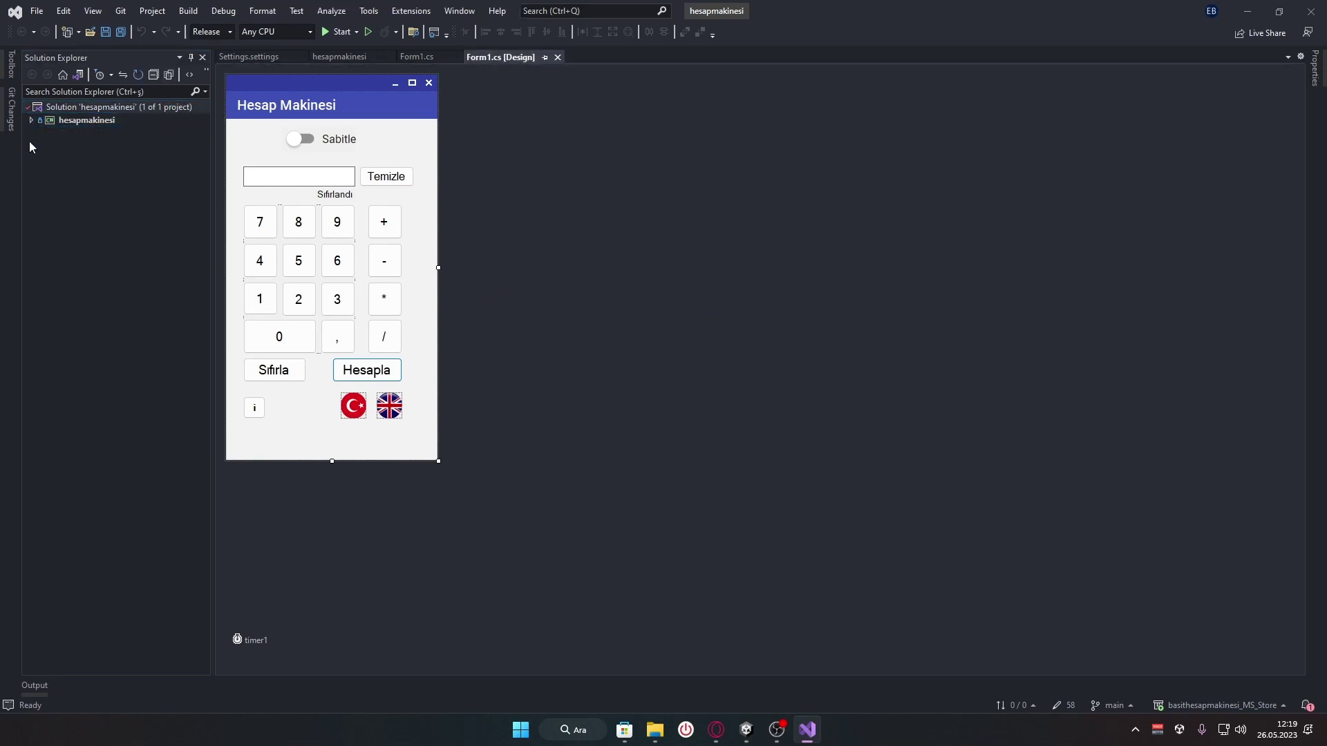
click(31, 120)
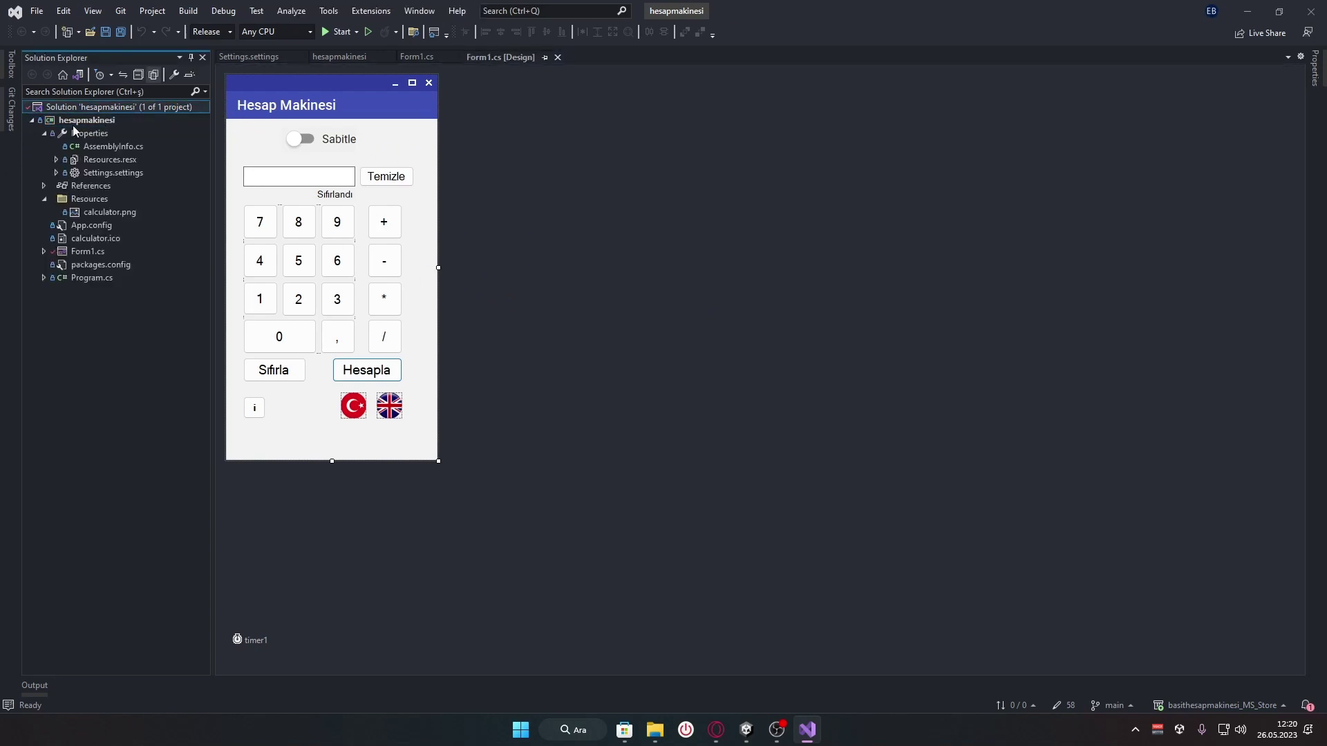
click(102, 121)
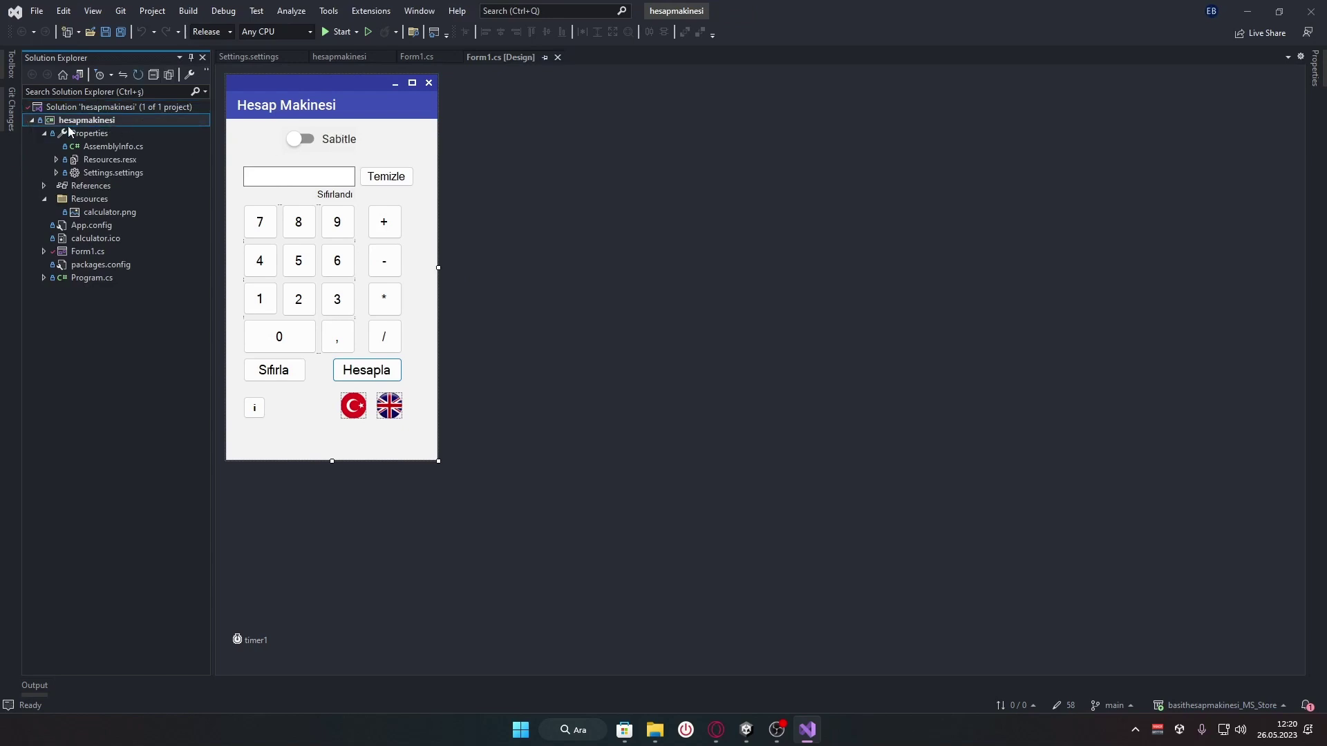
click(31, 121)
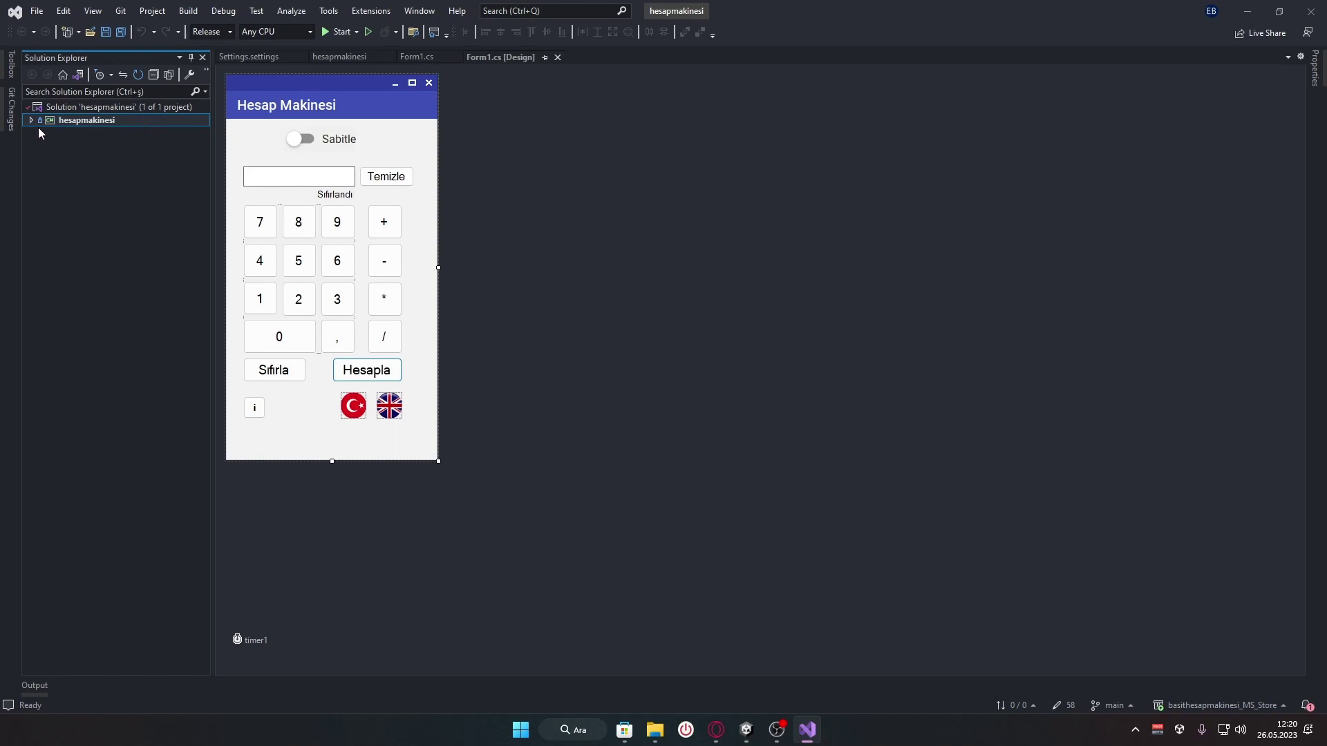
click(143, 111)
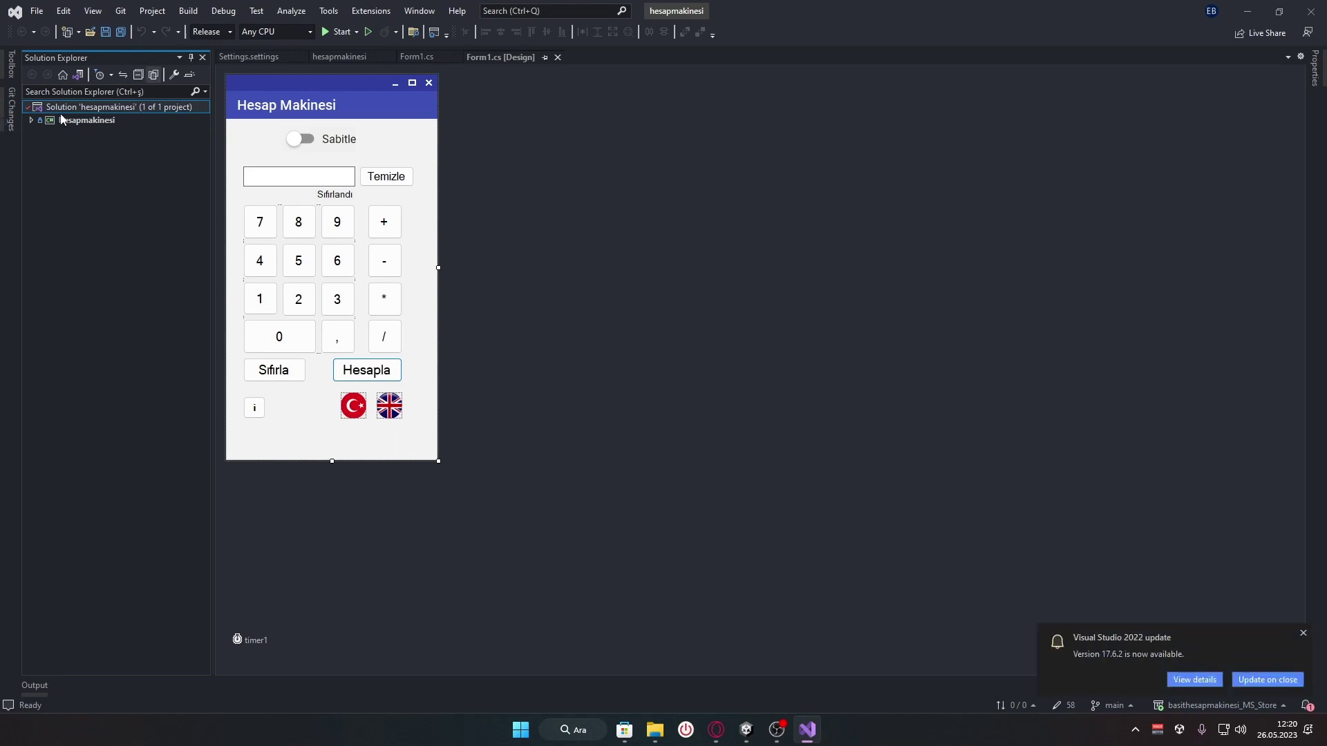
Open Add a new project for the solution and browse the platform and project type filters
right_click(118, 107)
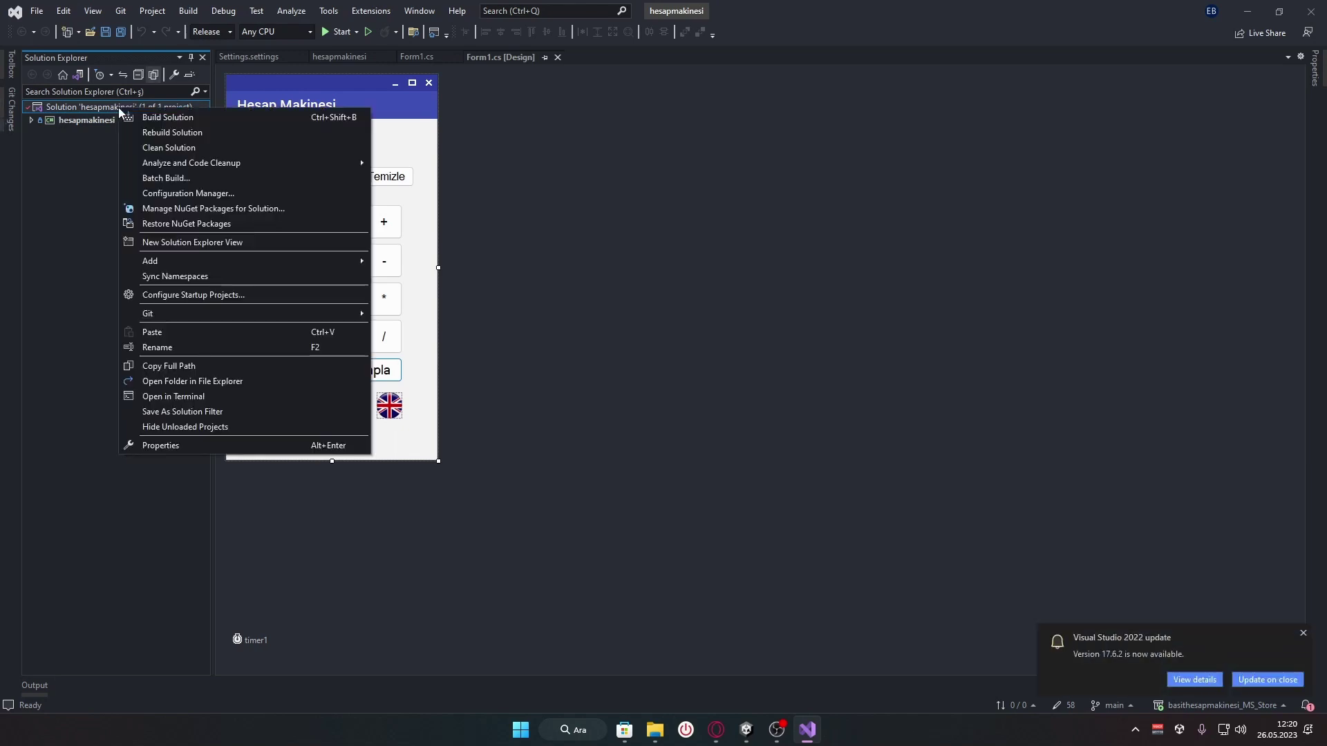
mouse_move(210, 266)
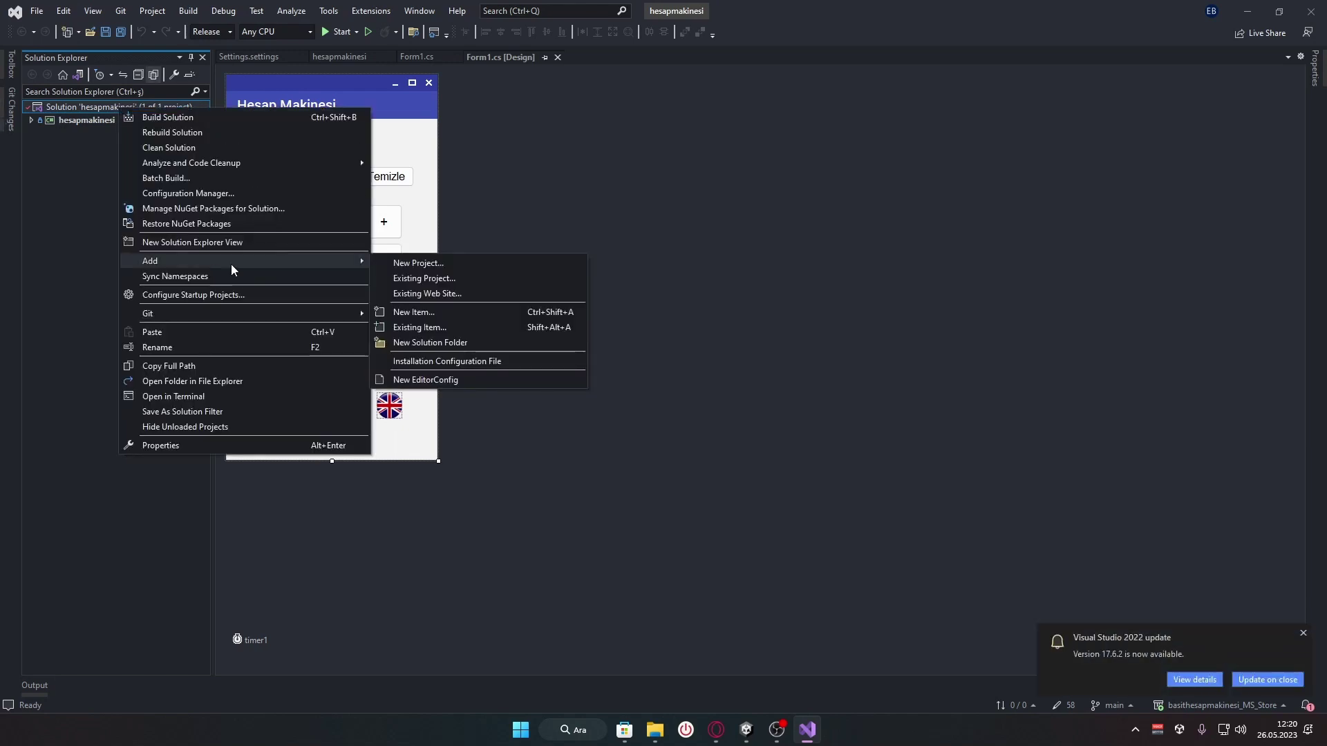
click(454, 267)
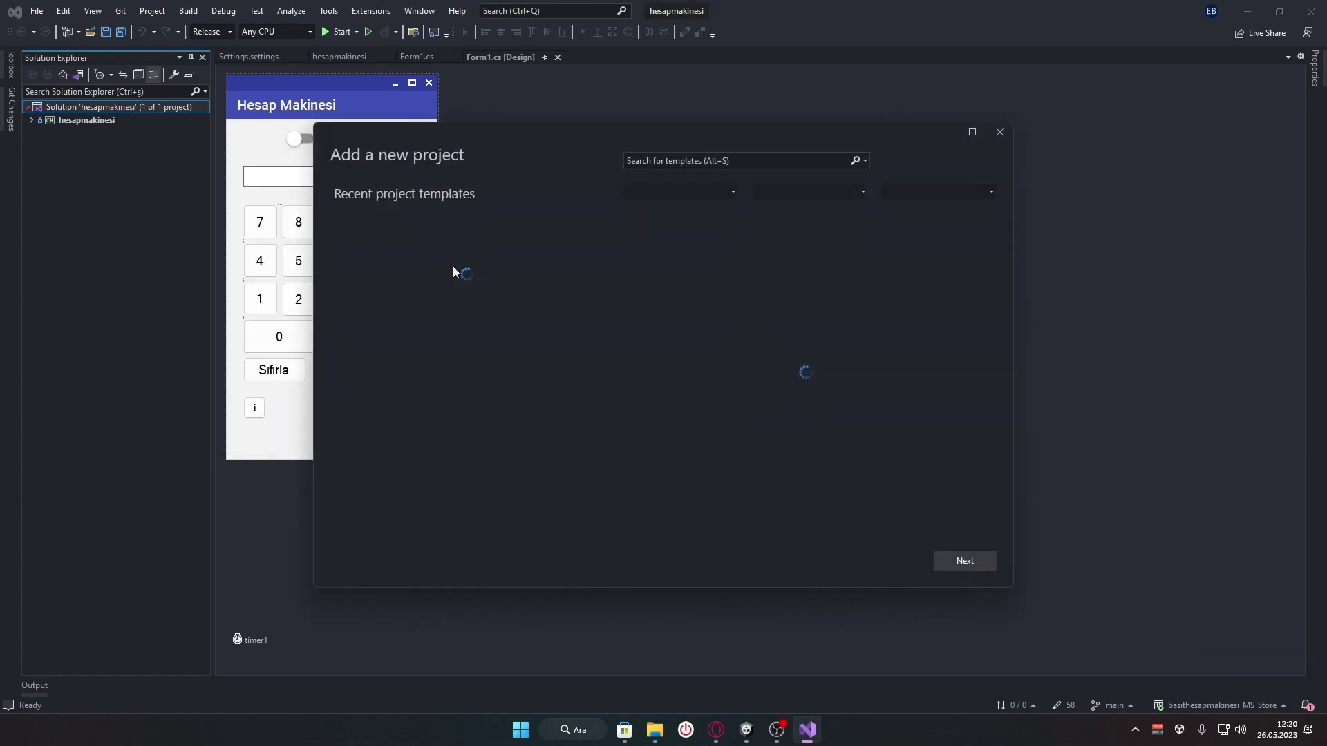
click(716, 162)
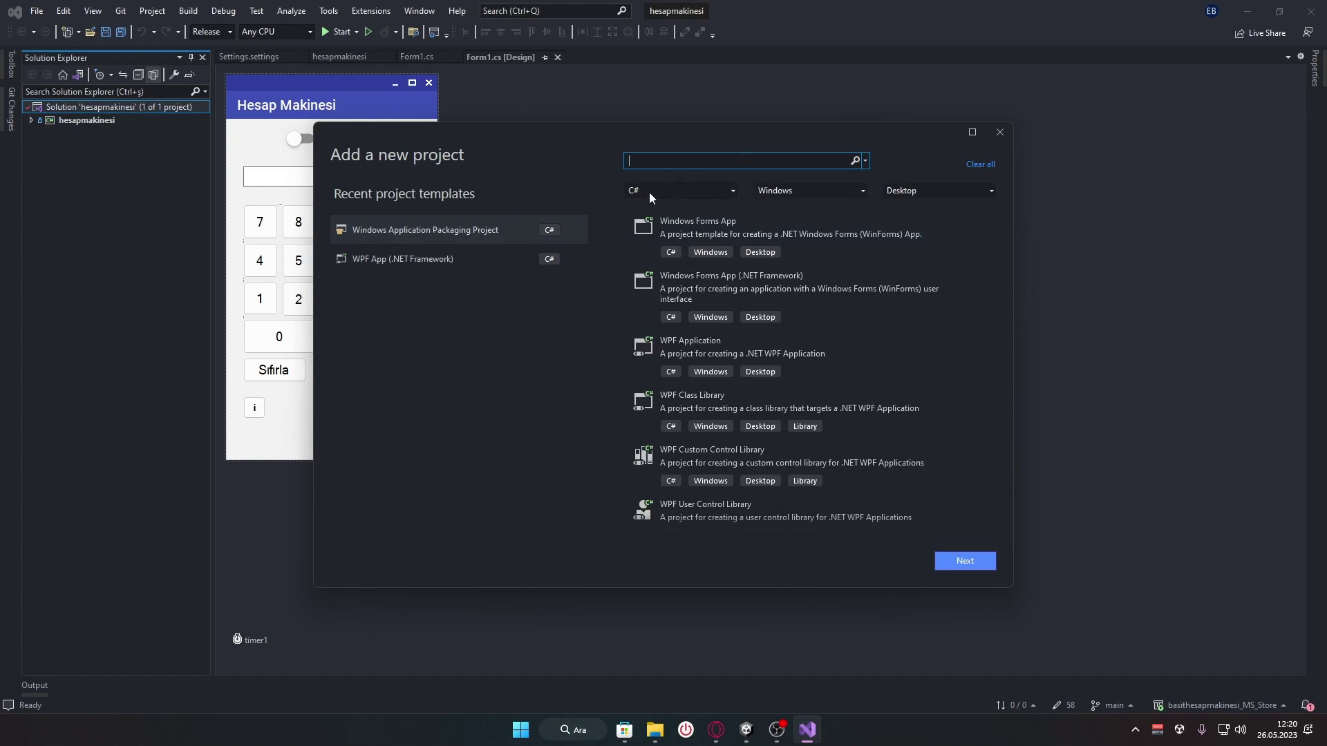
click(802, 192)
click(819, 196)
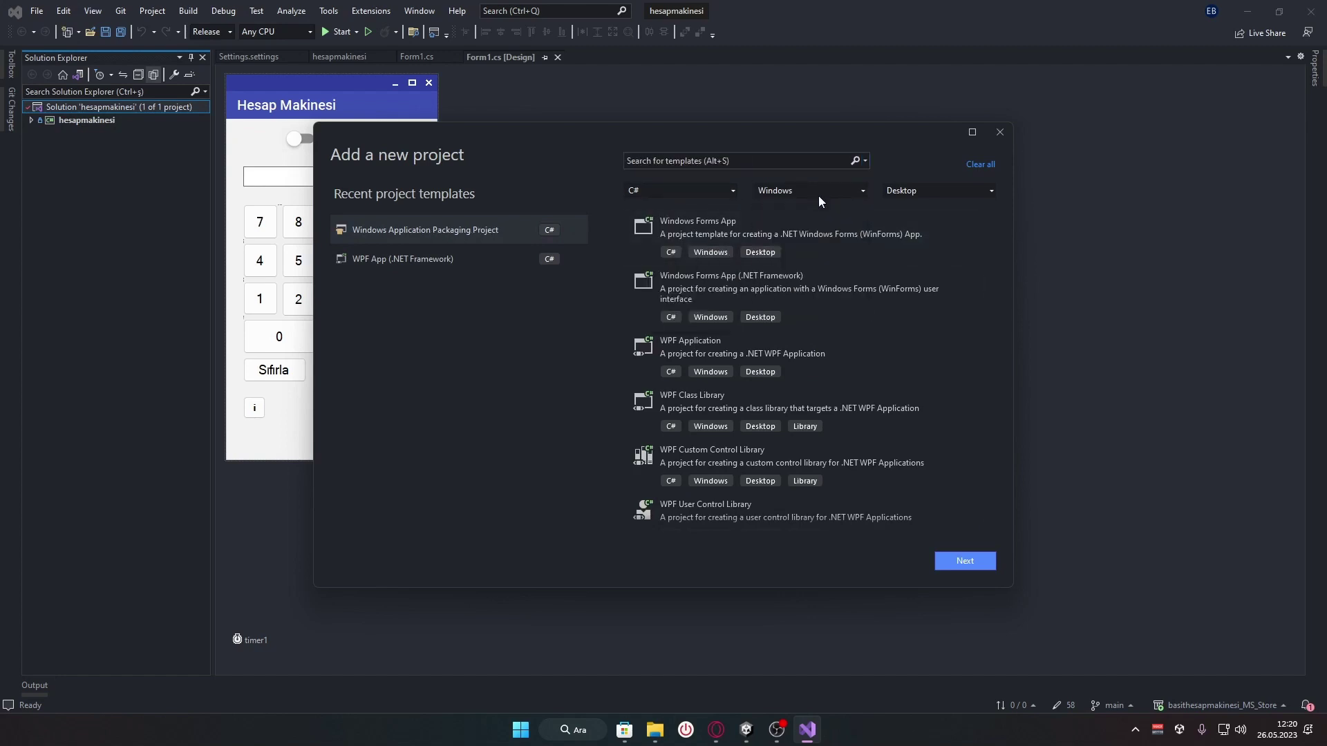
click(964, 194)
click(965, 189)
Search templates for 'pack' and continue with Windows Application Packaging Project
click(743, 161)
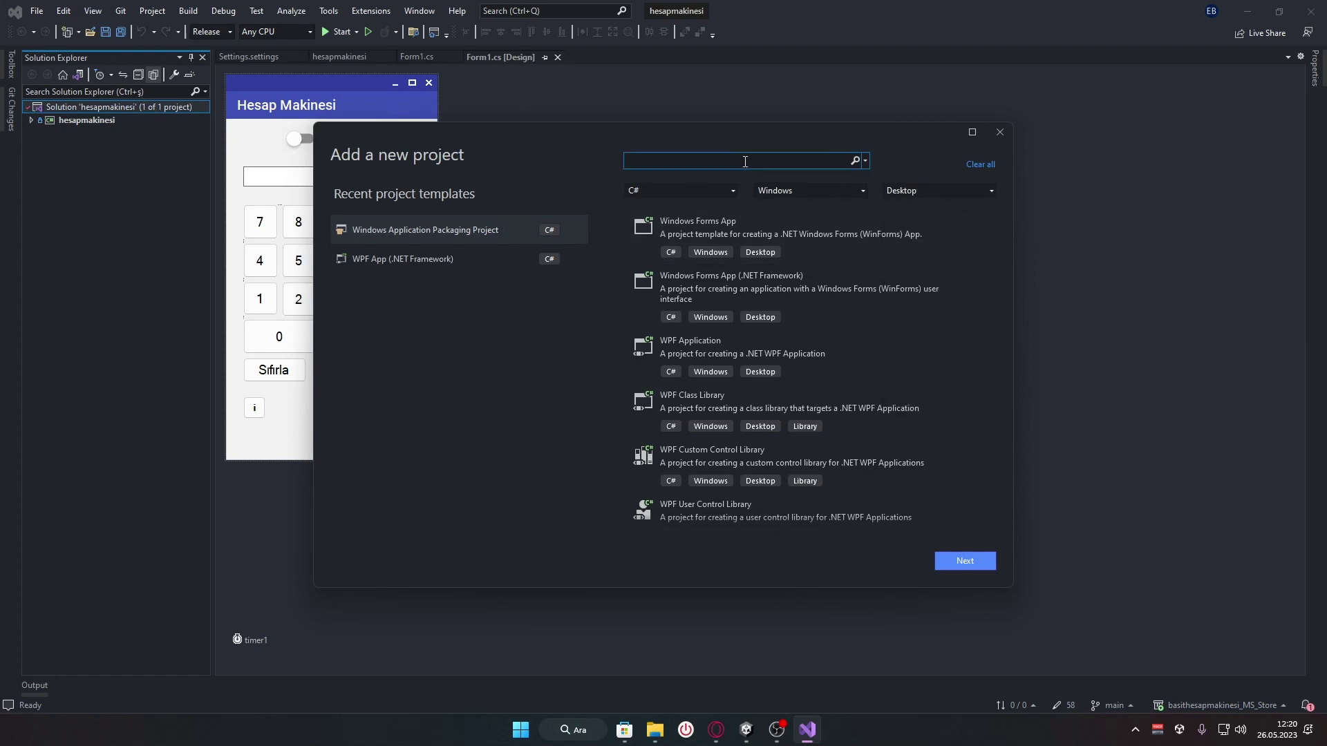
text(pack)
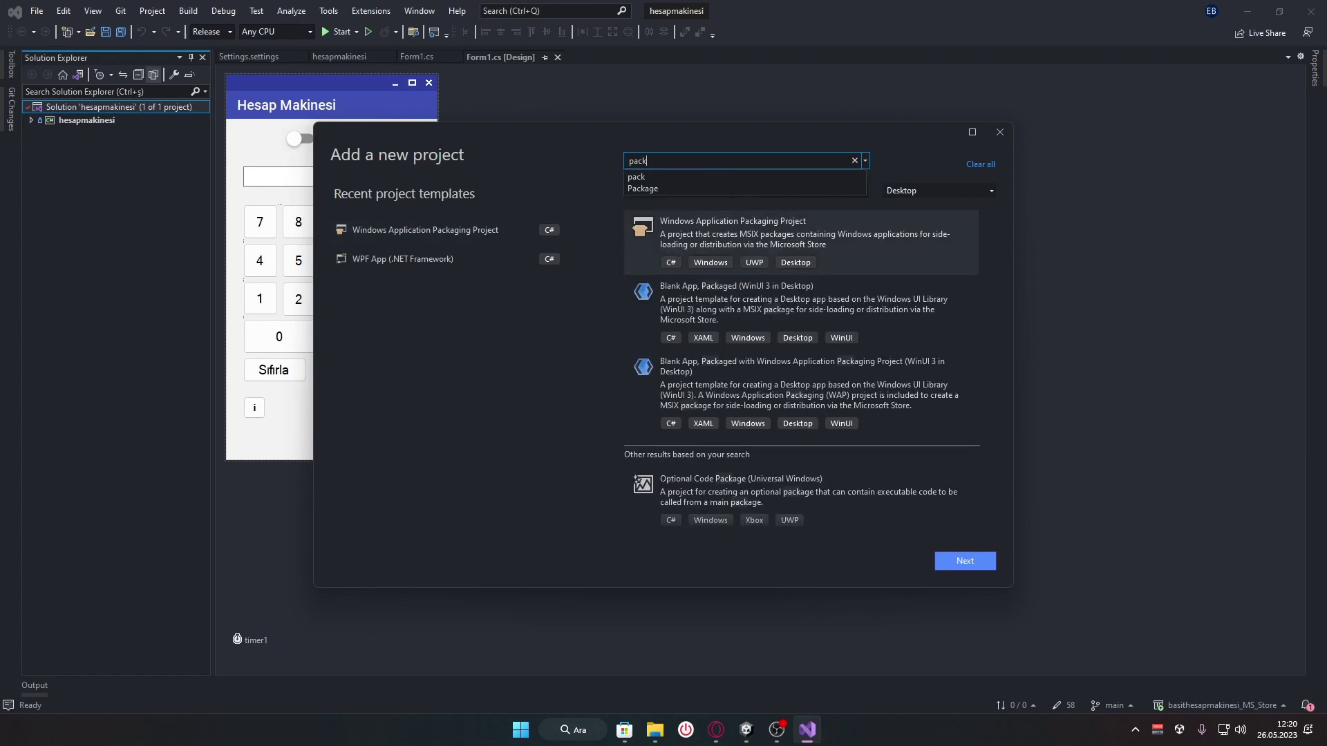
click(588, 159)
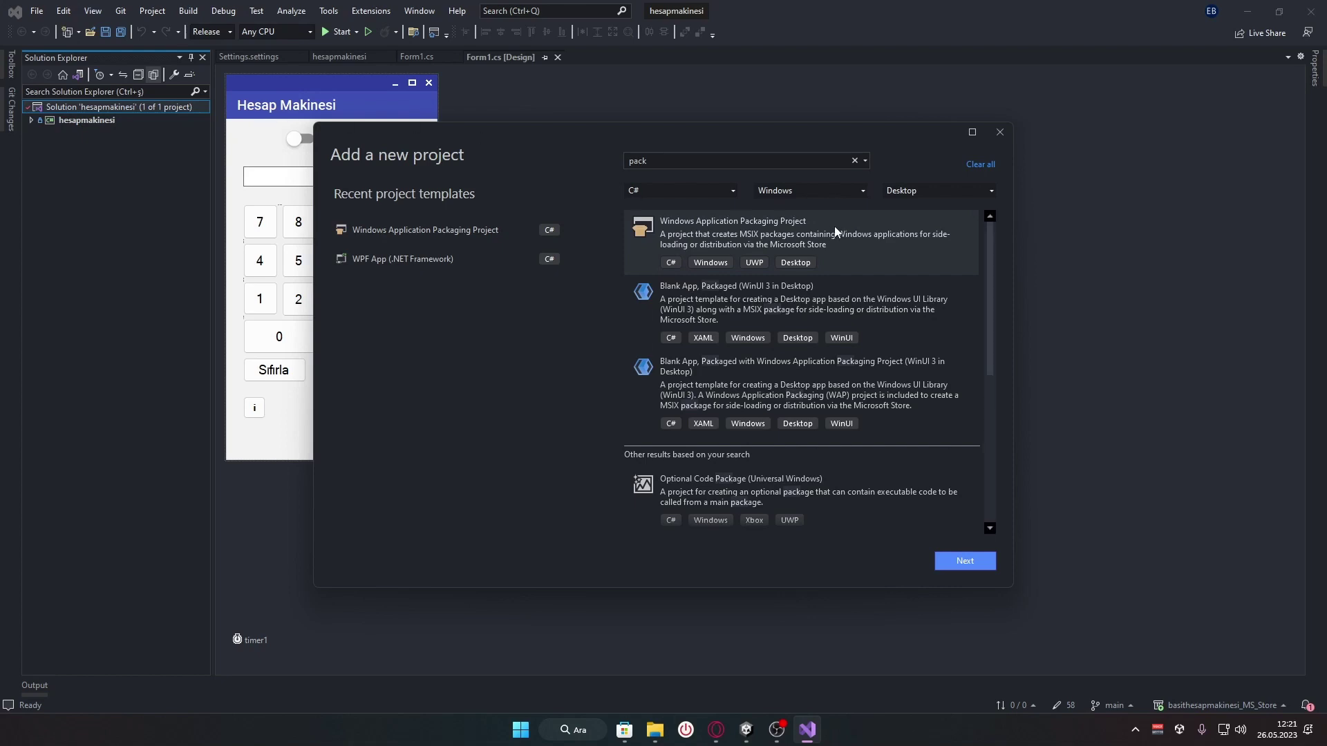
click(969, 564)
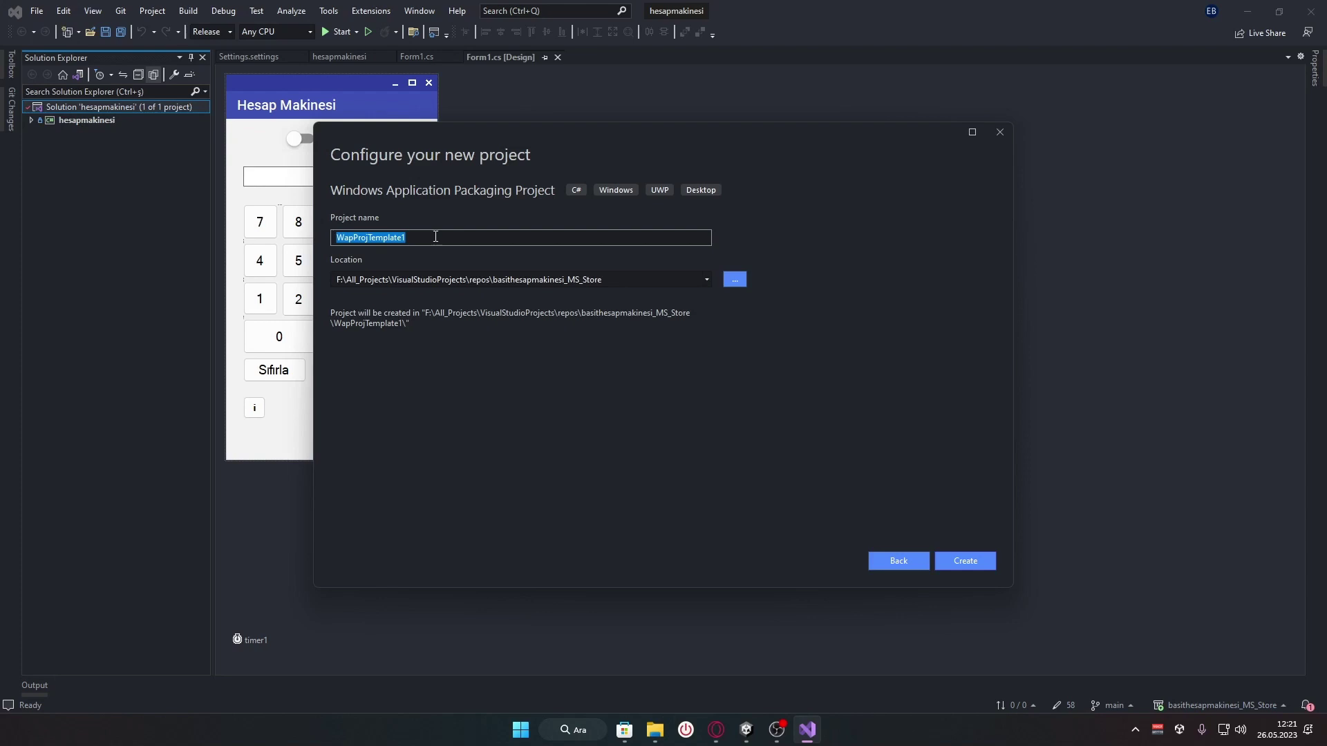
Create the PackageInstaller project targeting Windows 11 22H2, minimum Windows 10 1809
text(P)
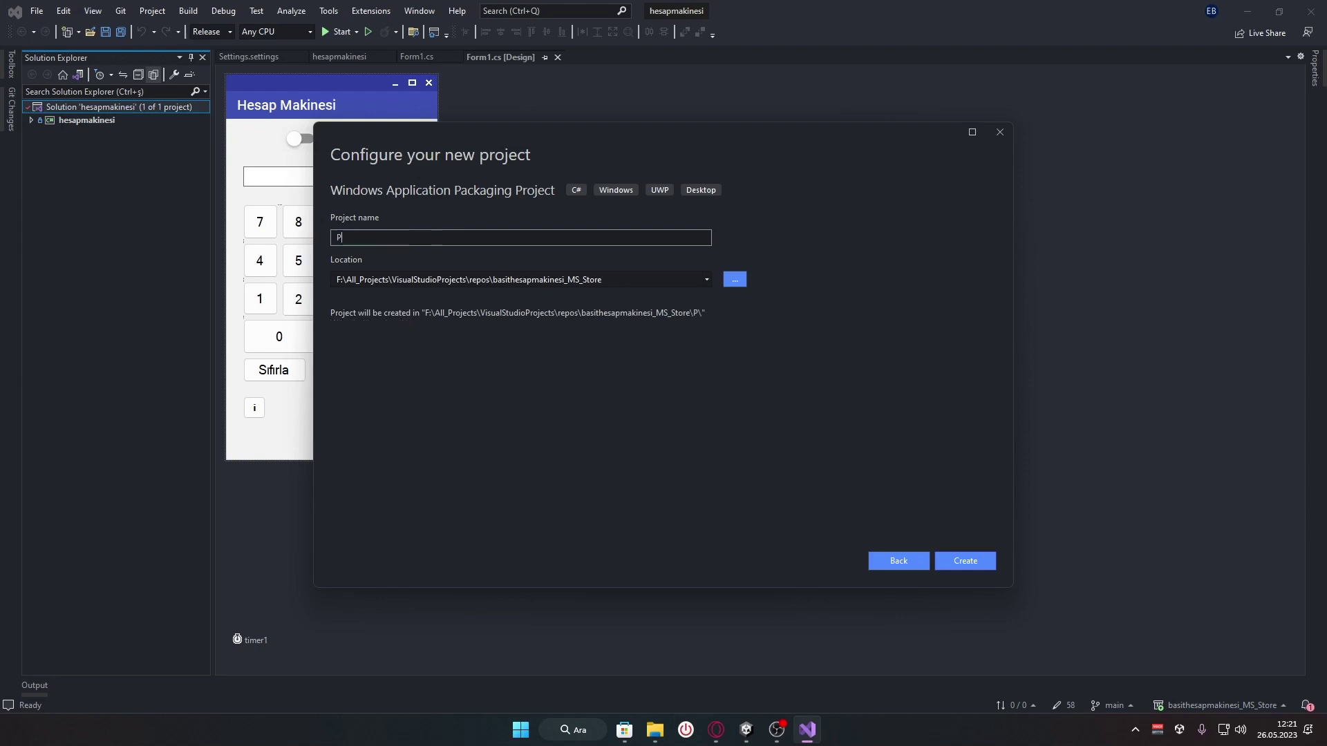
text(ackageInstaller)
drag(408, 237, 336, 238)
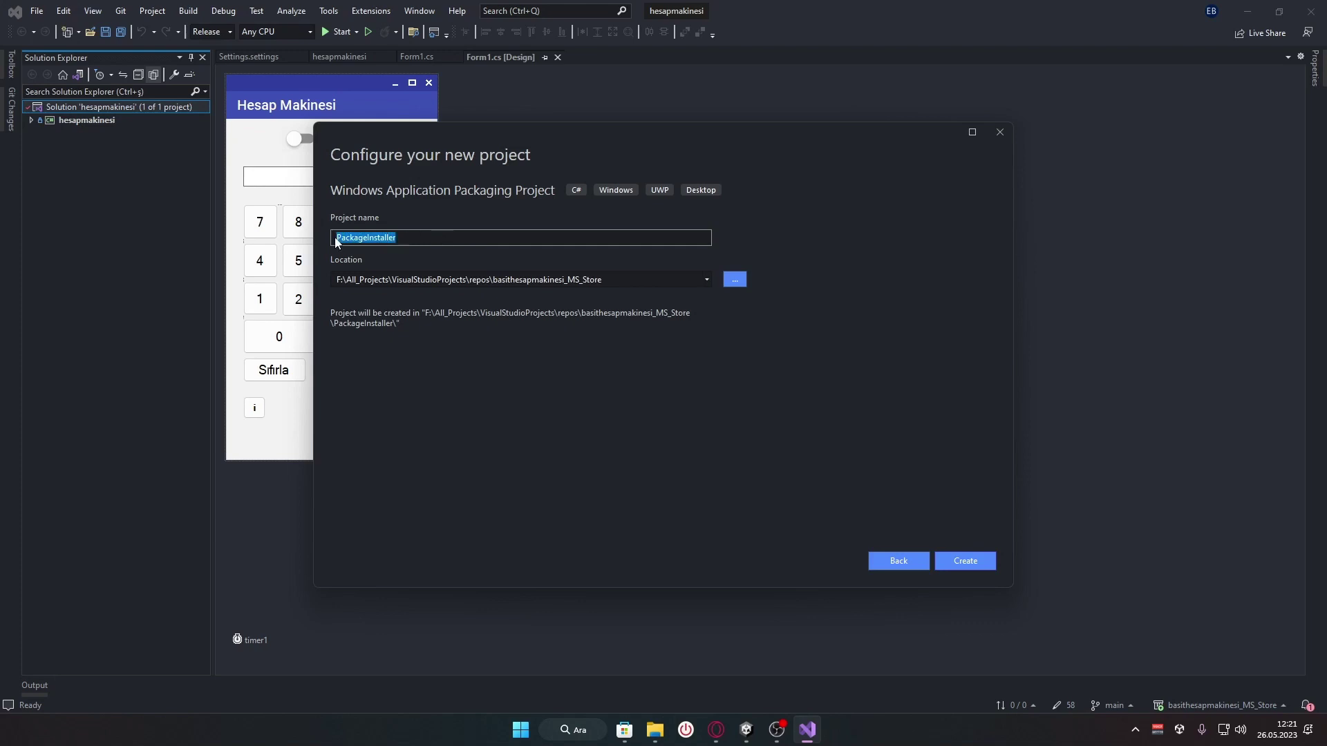
click(413, 236)
click(974, 565)
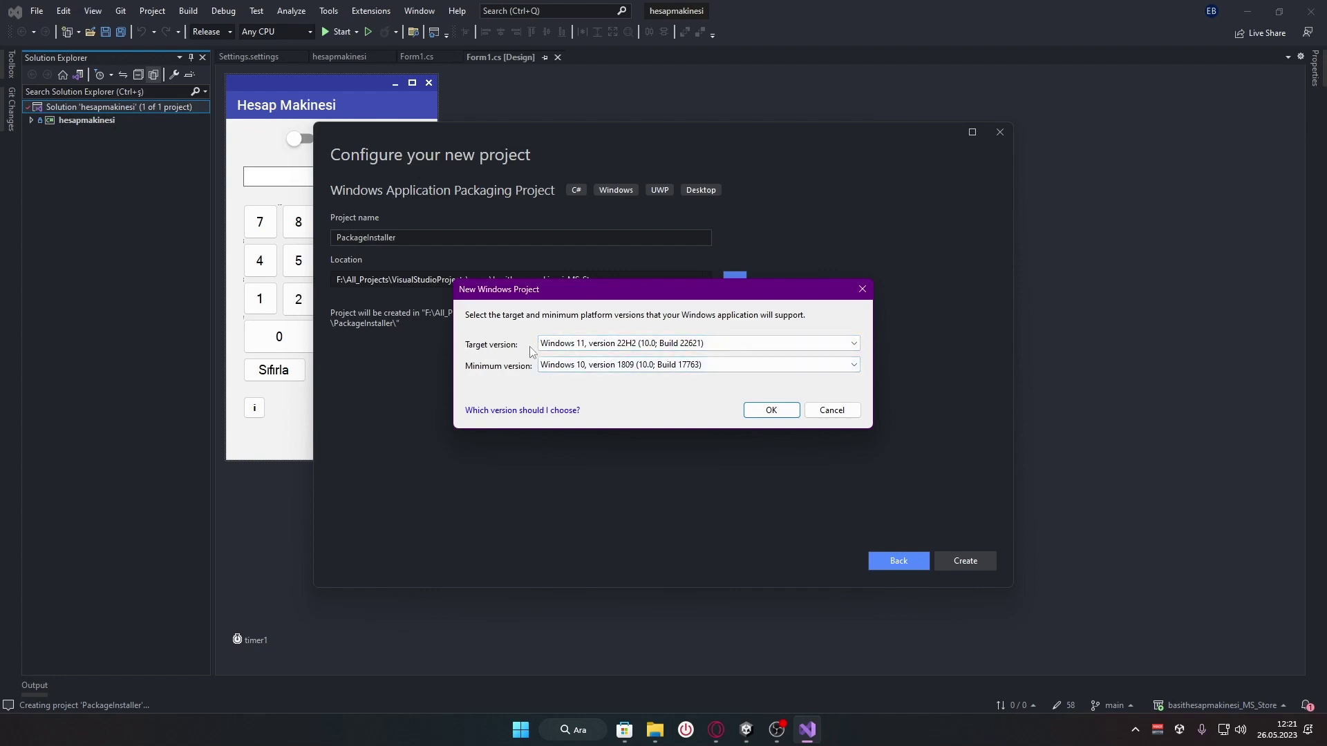
click(771, 411)
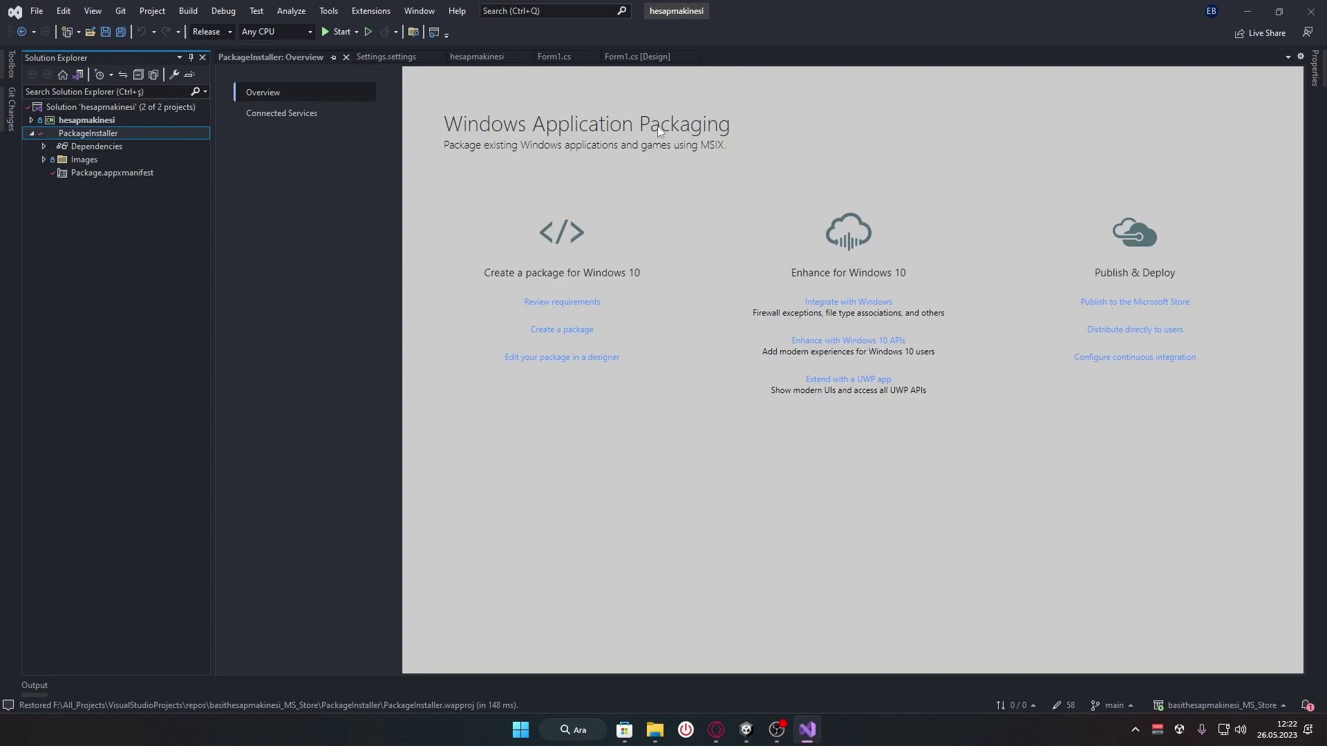
right_click(115, 134)
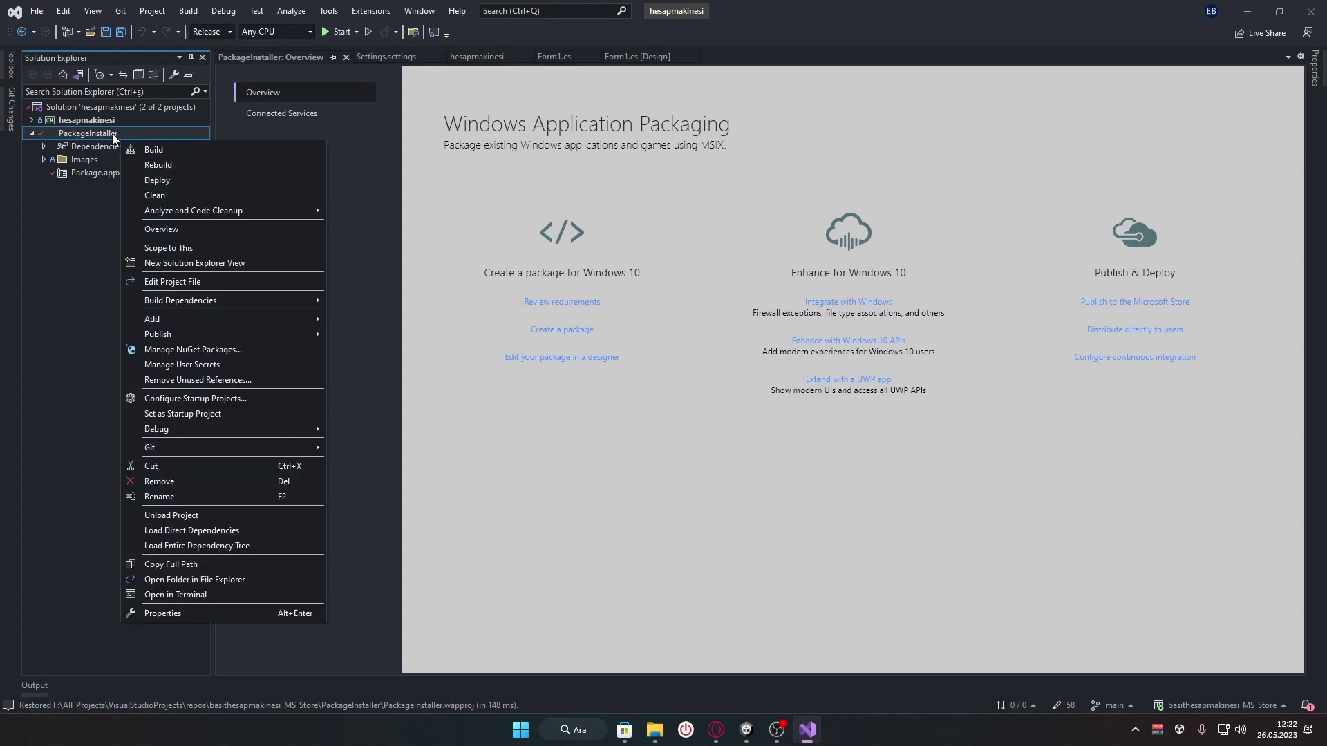
click(86, 239)
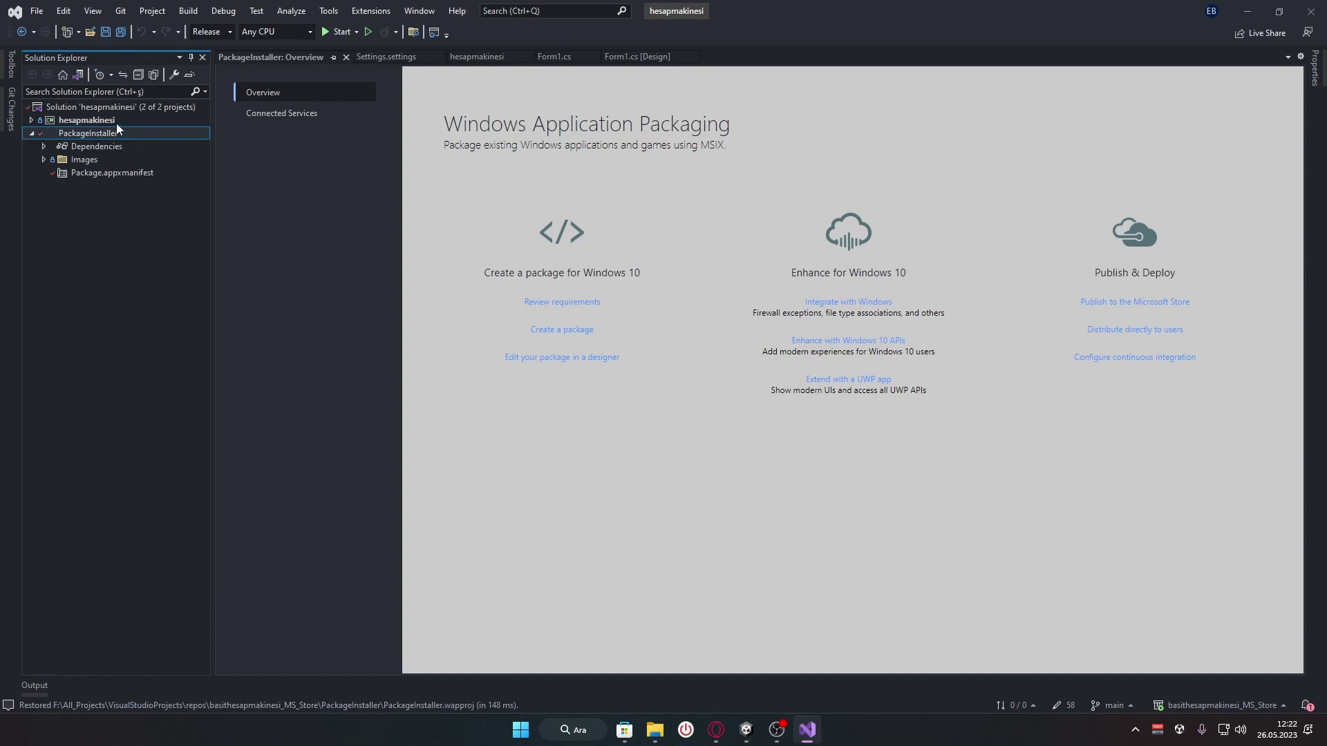
click(94, 122)
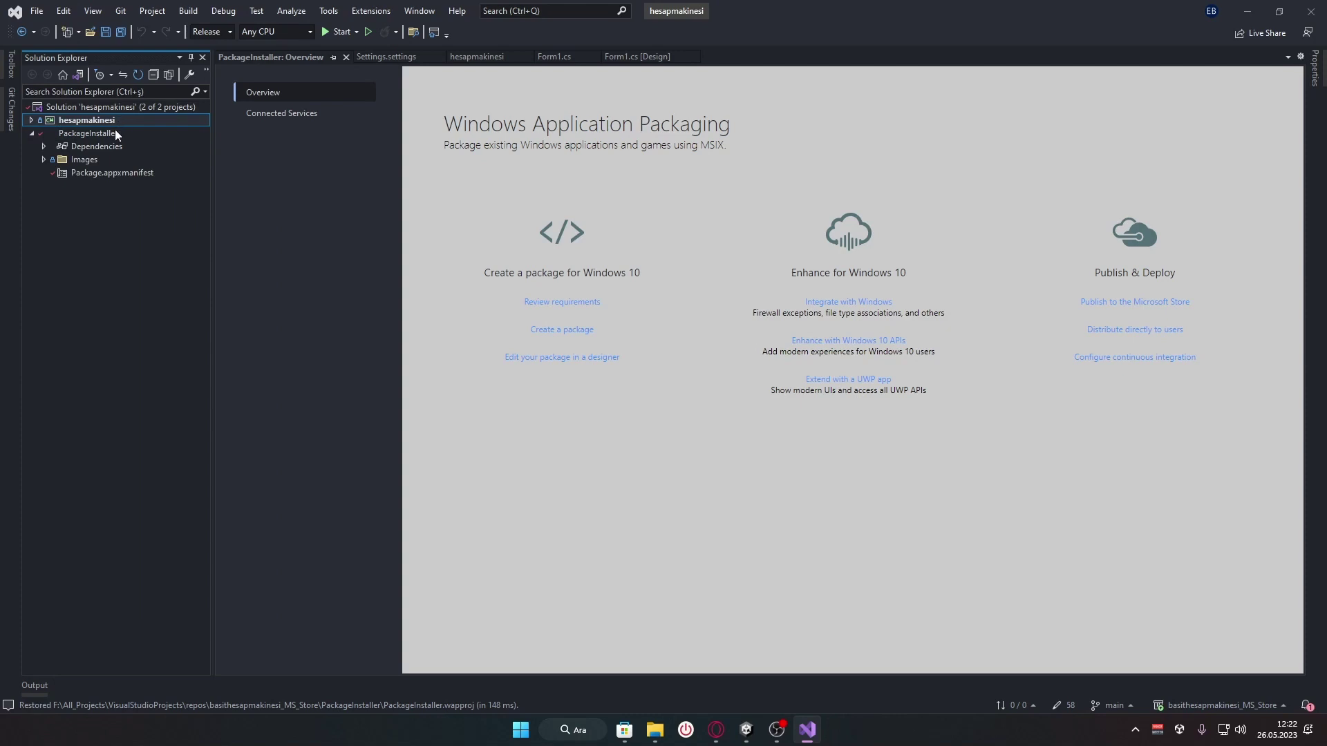
click(117, 134)
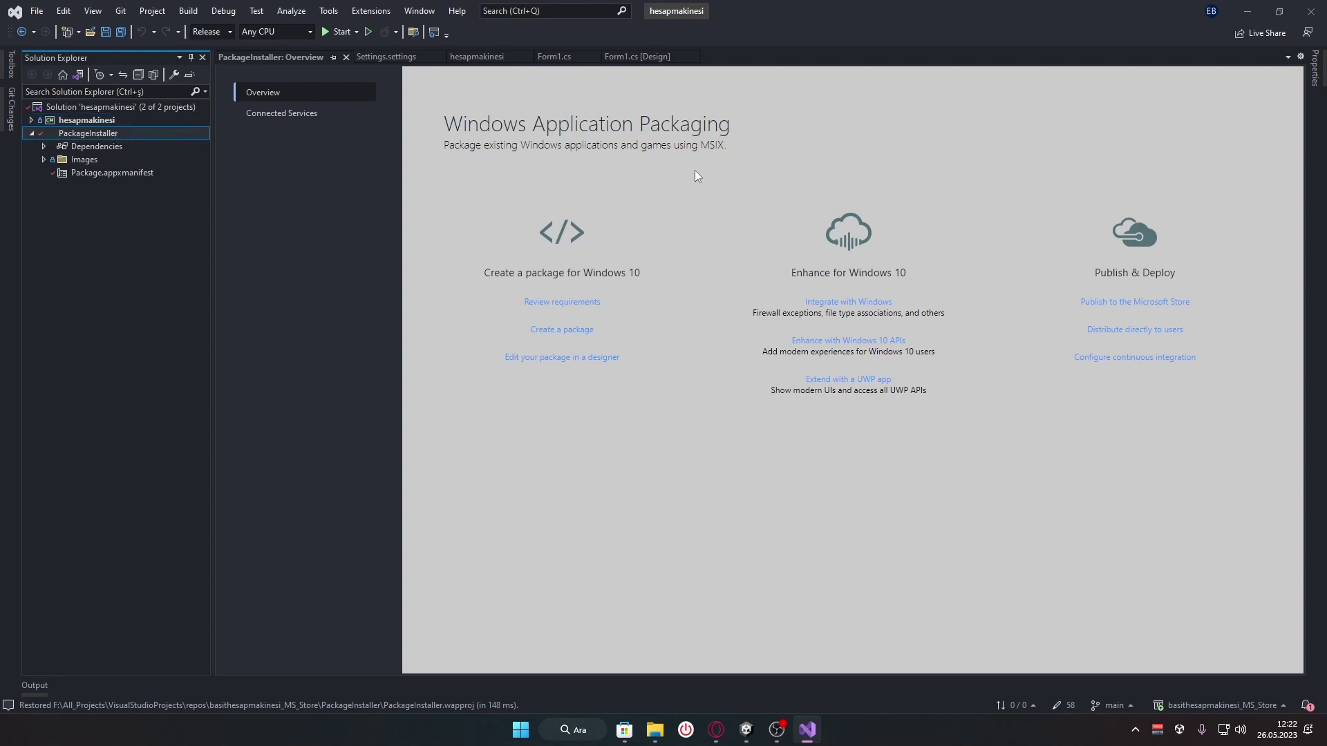
click(135, 122)
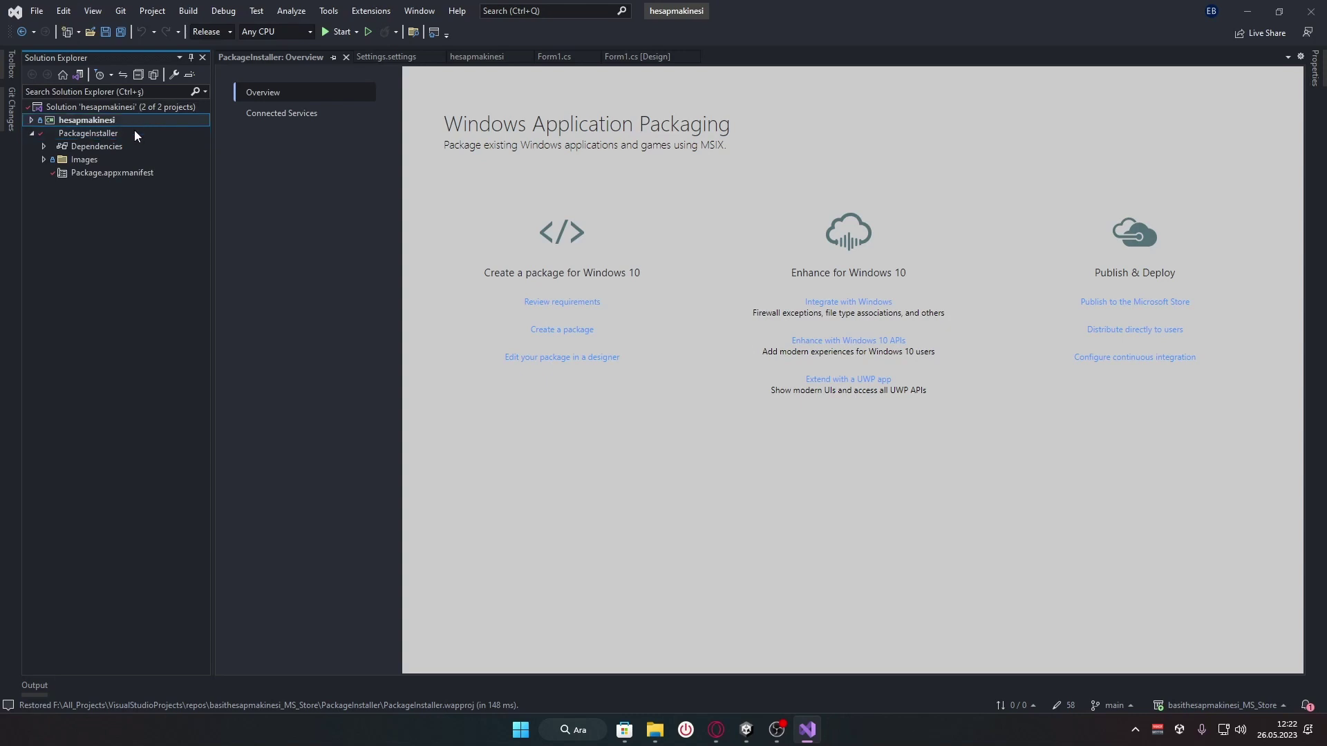
Add the hesapmakinesi project as a reference in PackageInstaller's Dependencies
click(134, 133)
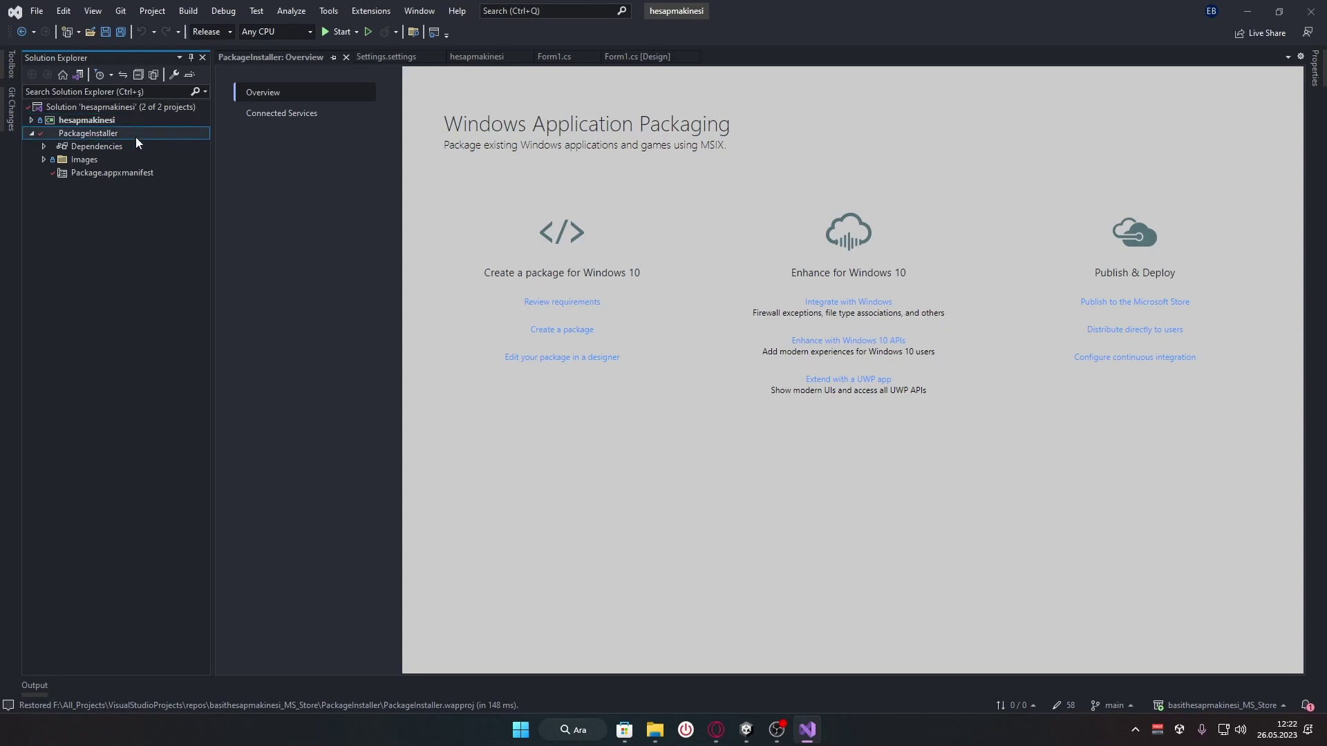
right_click(136, 145)
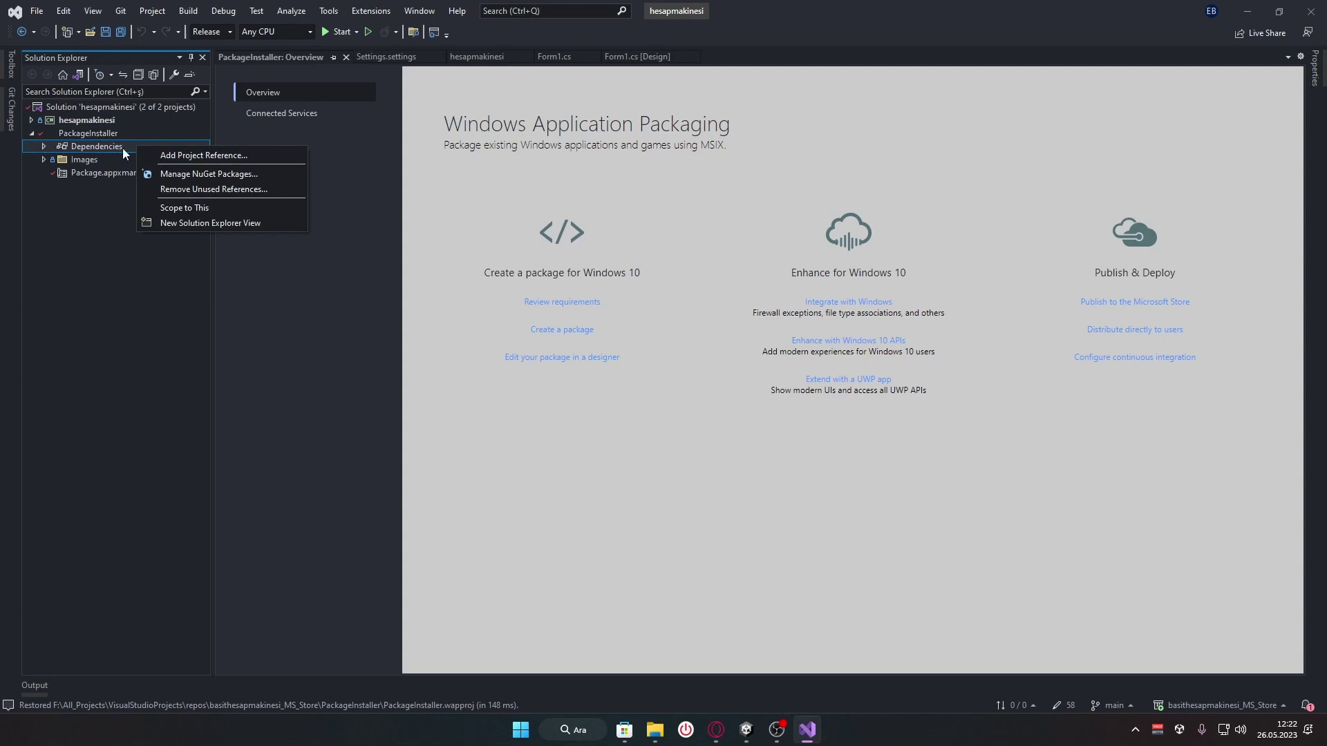
click(260, 156)
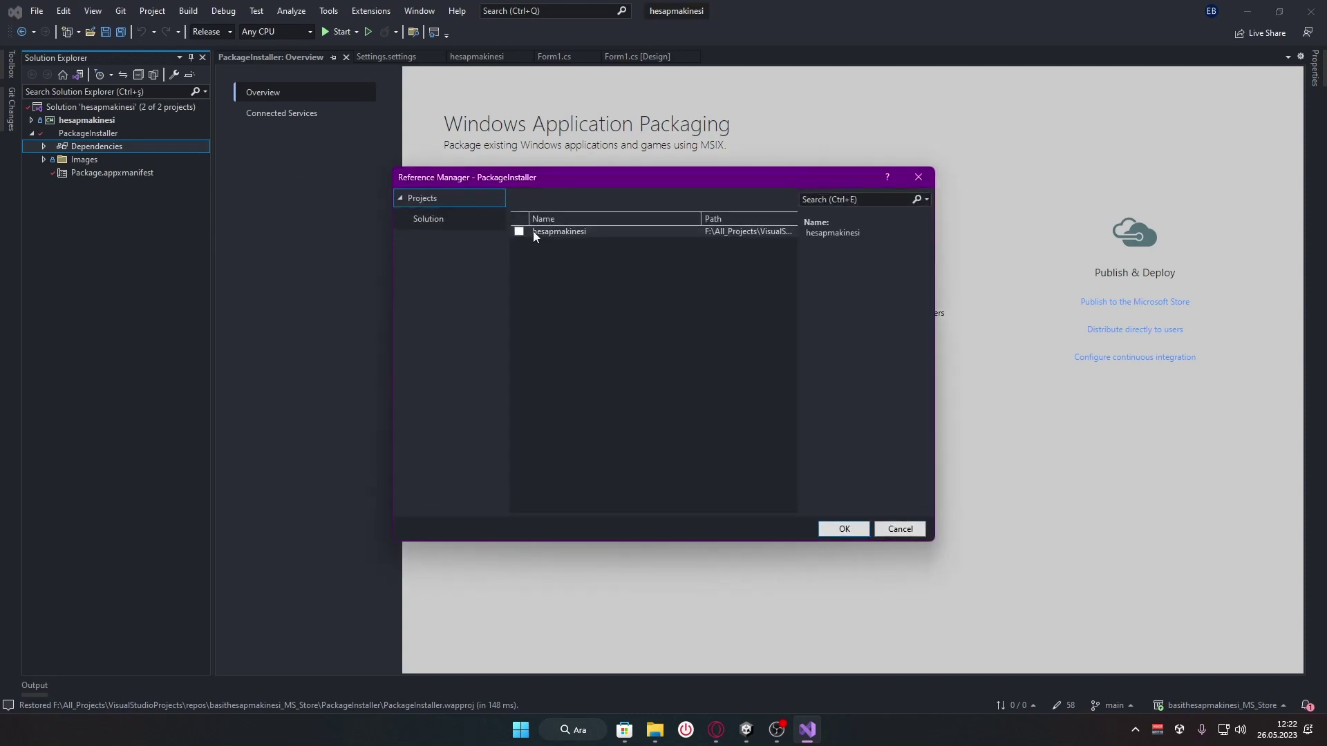
click(520, 233)
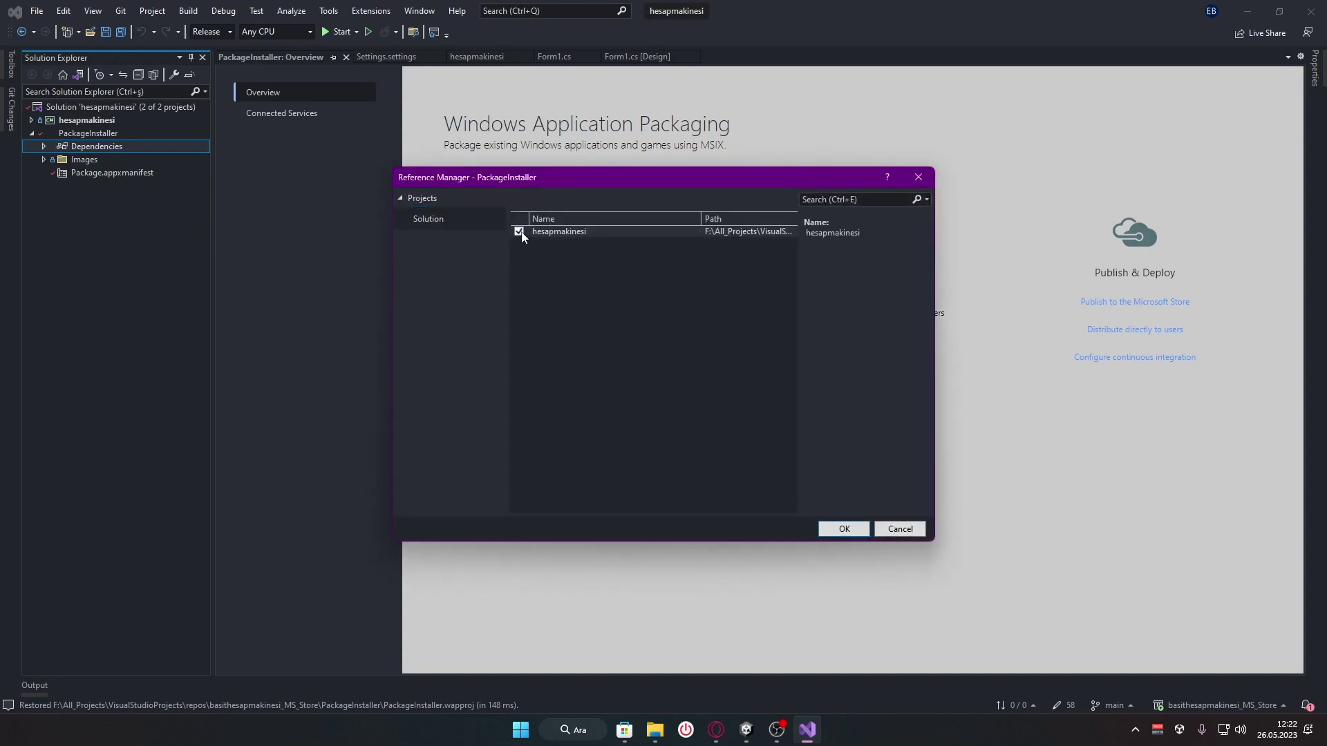
click(841, 531)
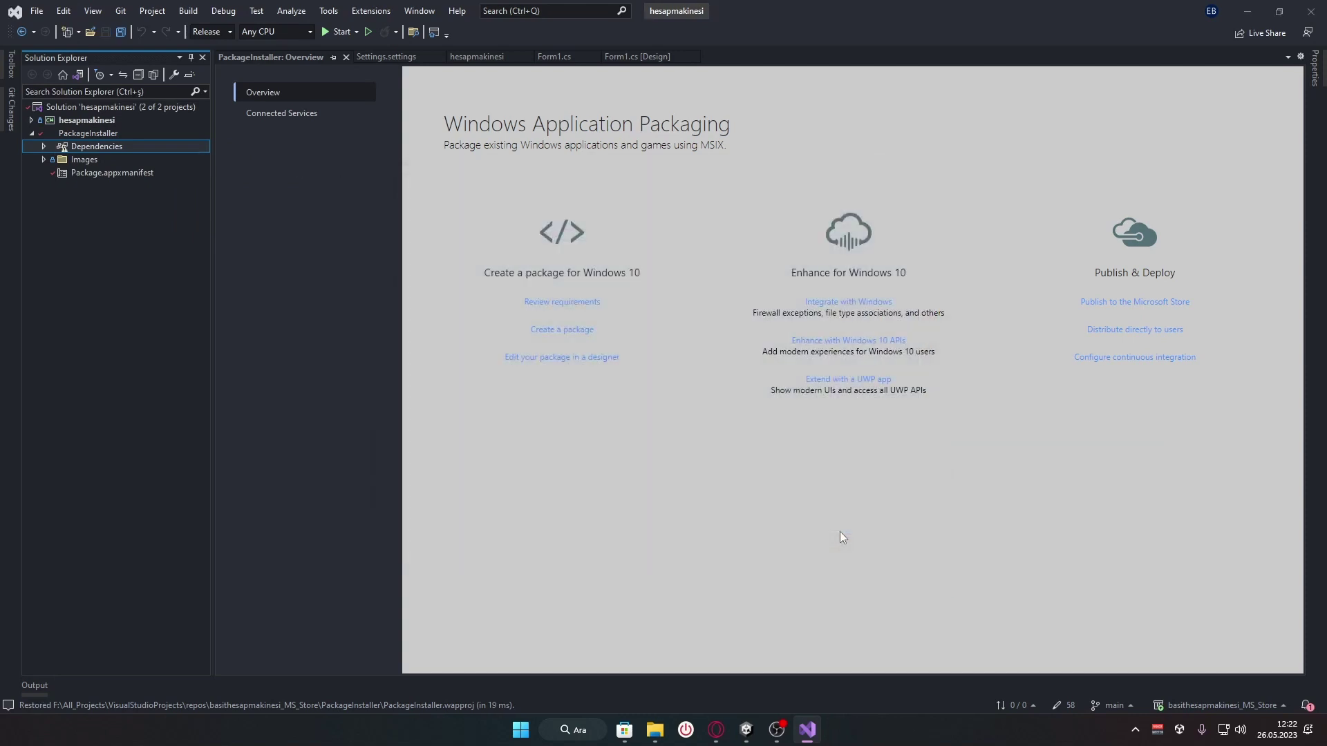
Toggle the hesapmakinesi project tree and open then dismiss PackageInstaller's context menu twice
click(119, 130)
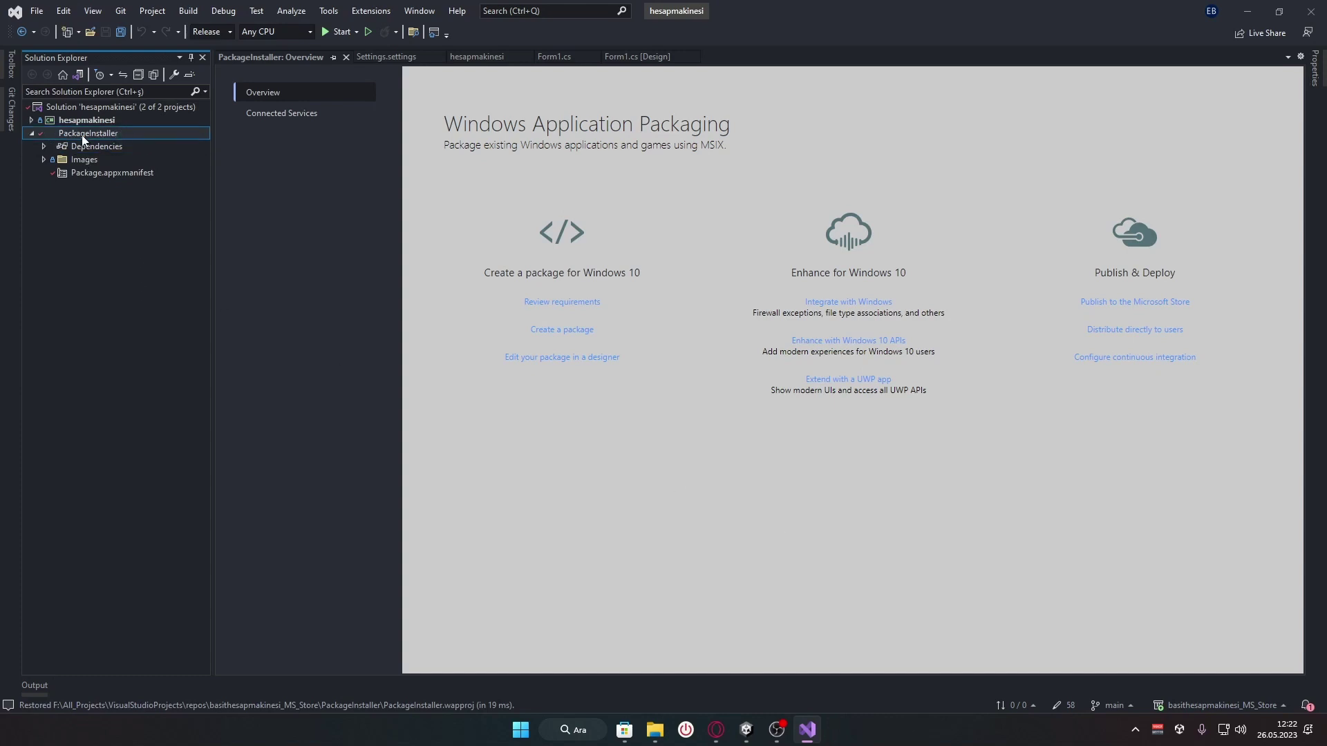
click(32, 121)
click(31, 121)
right_click(107, 133)
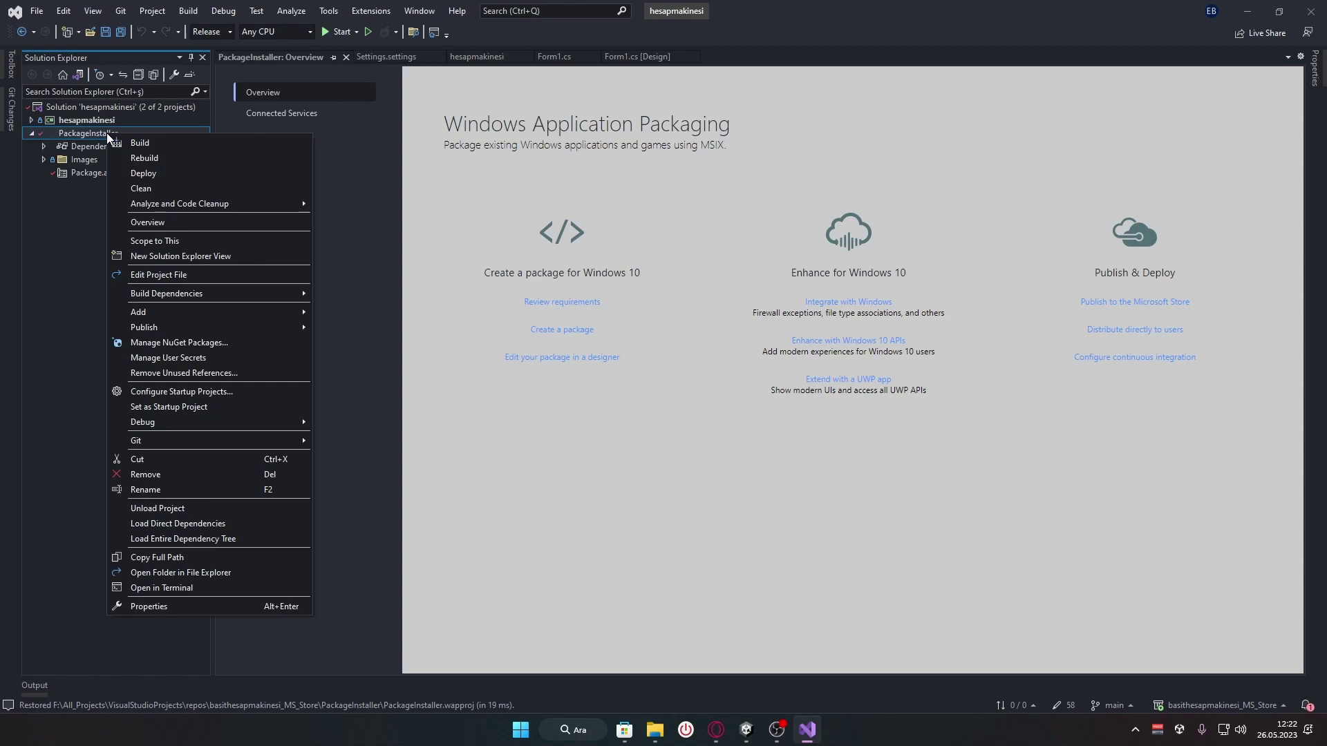
click(86, 193)
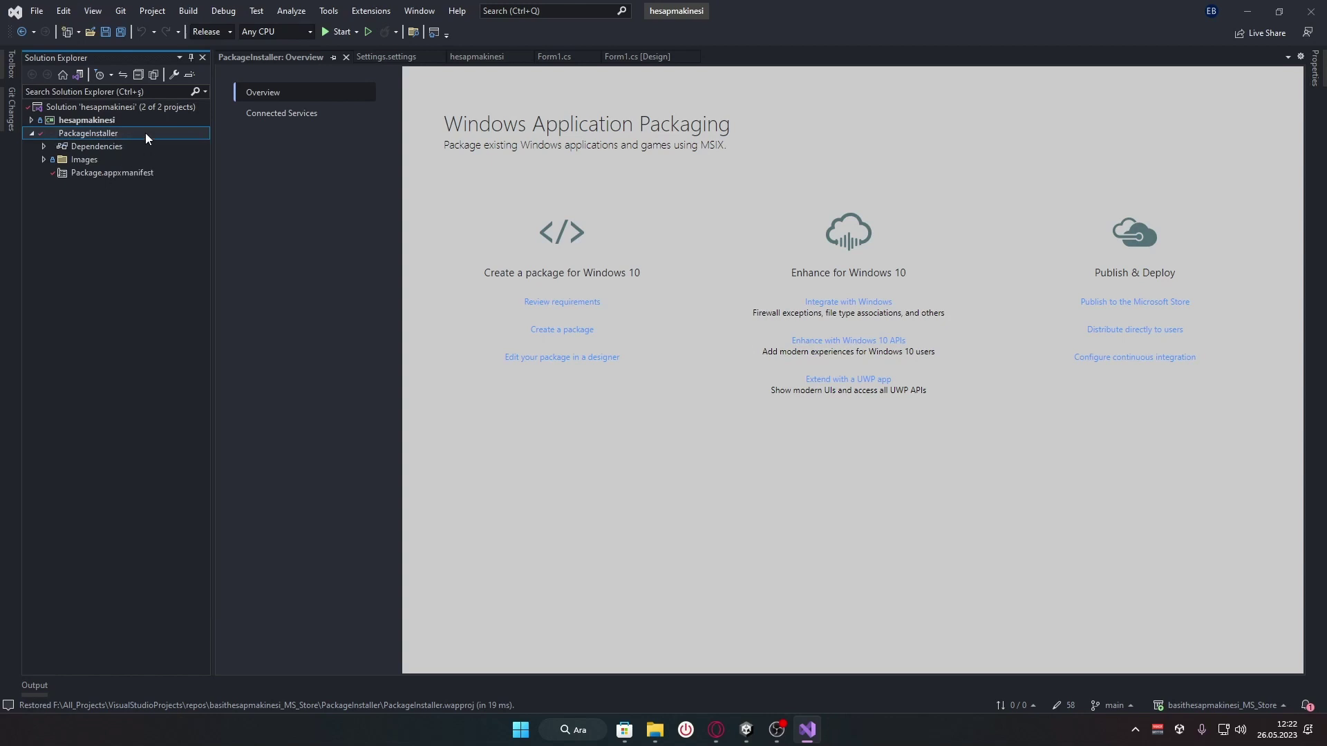
right_click(98, 134)
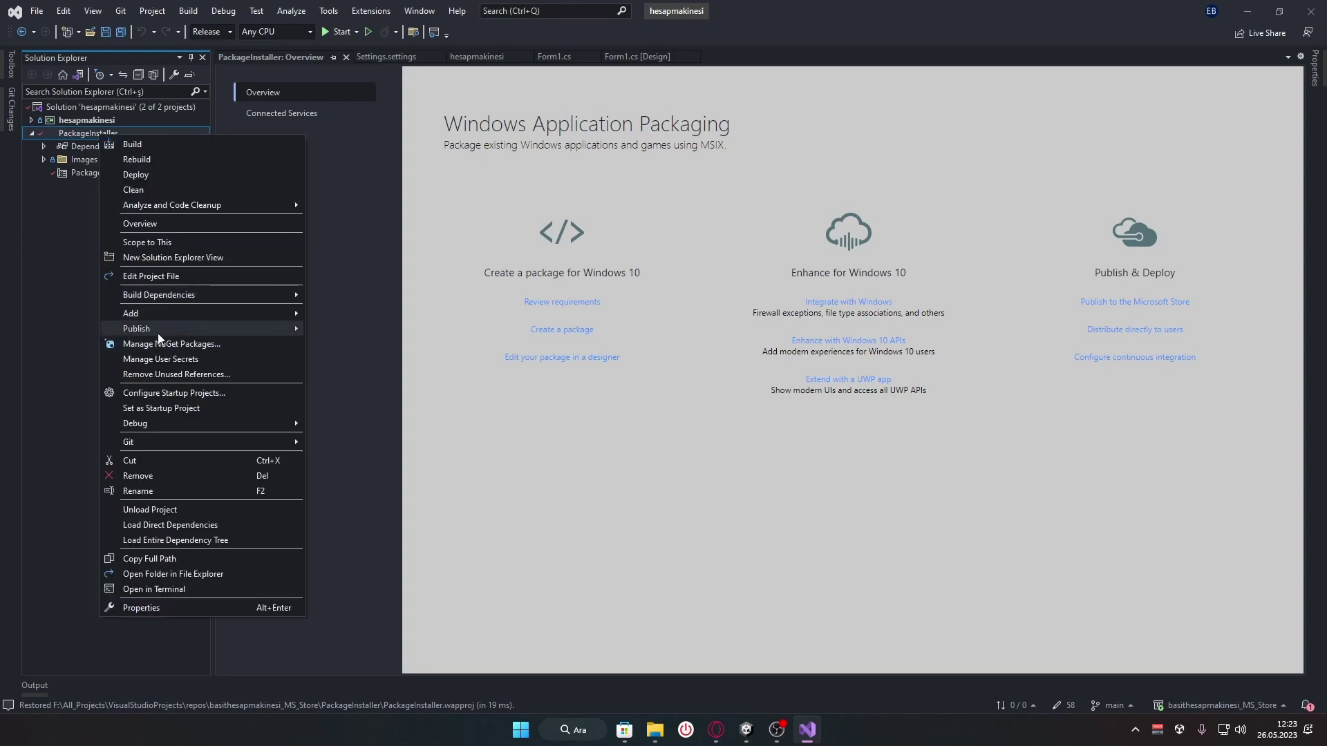
mouse_move(158, 332)
click(67, 267)
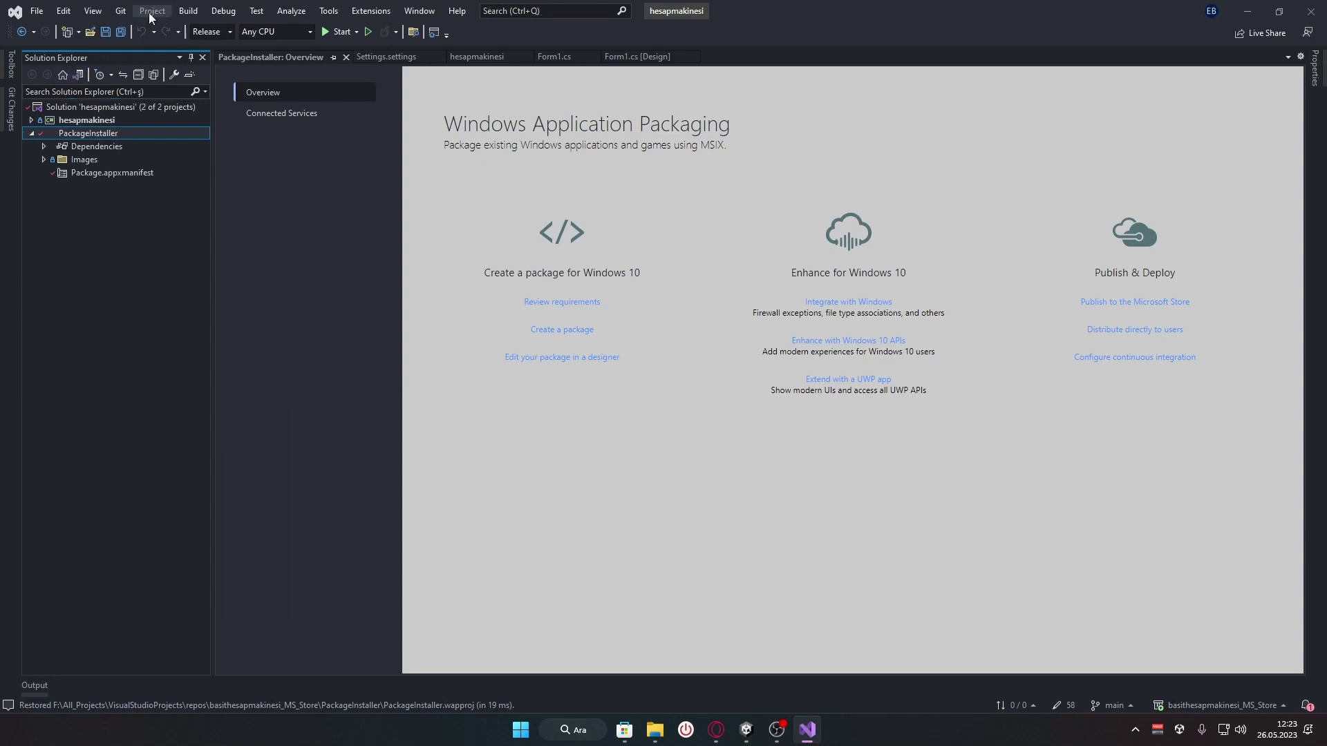
Show Solution Explorer from the View menu as a side tab
click(93, 11)
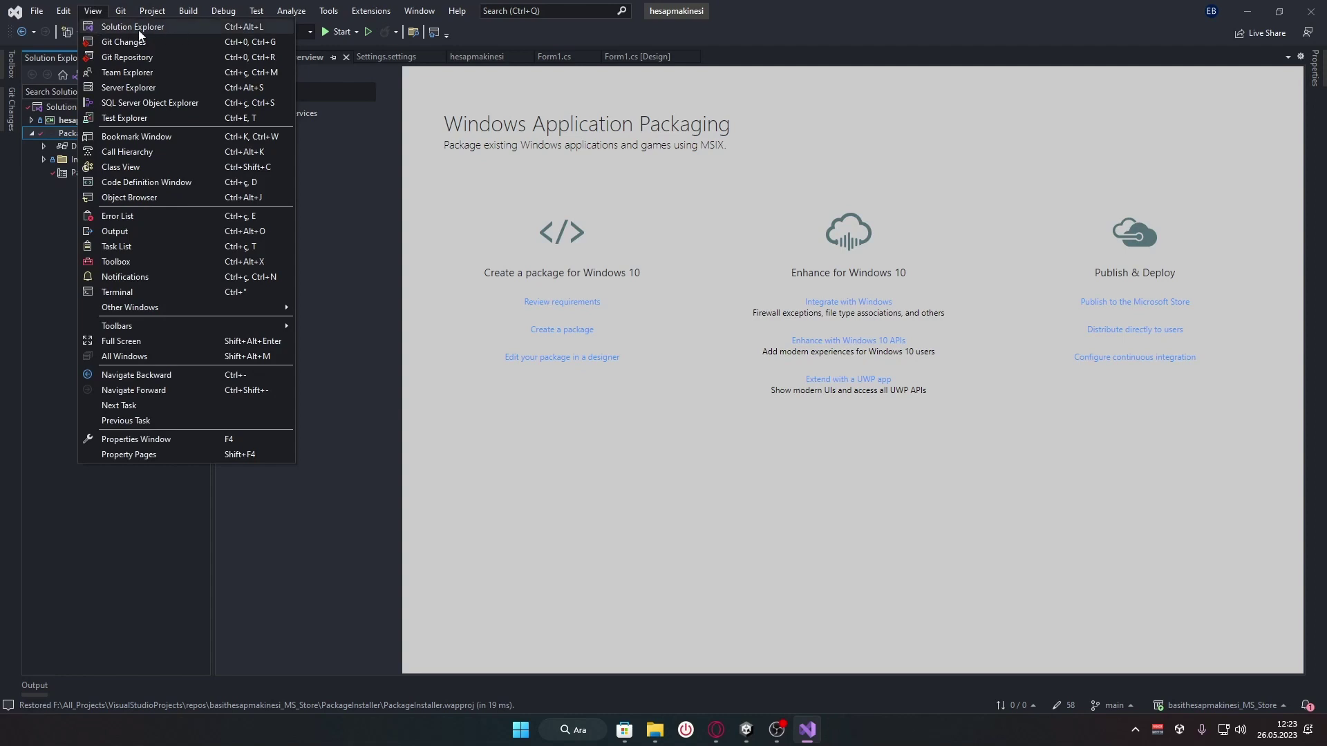
click(236, 34)
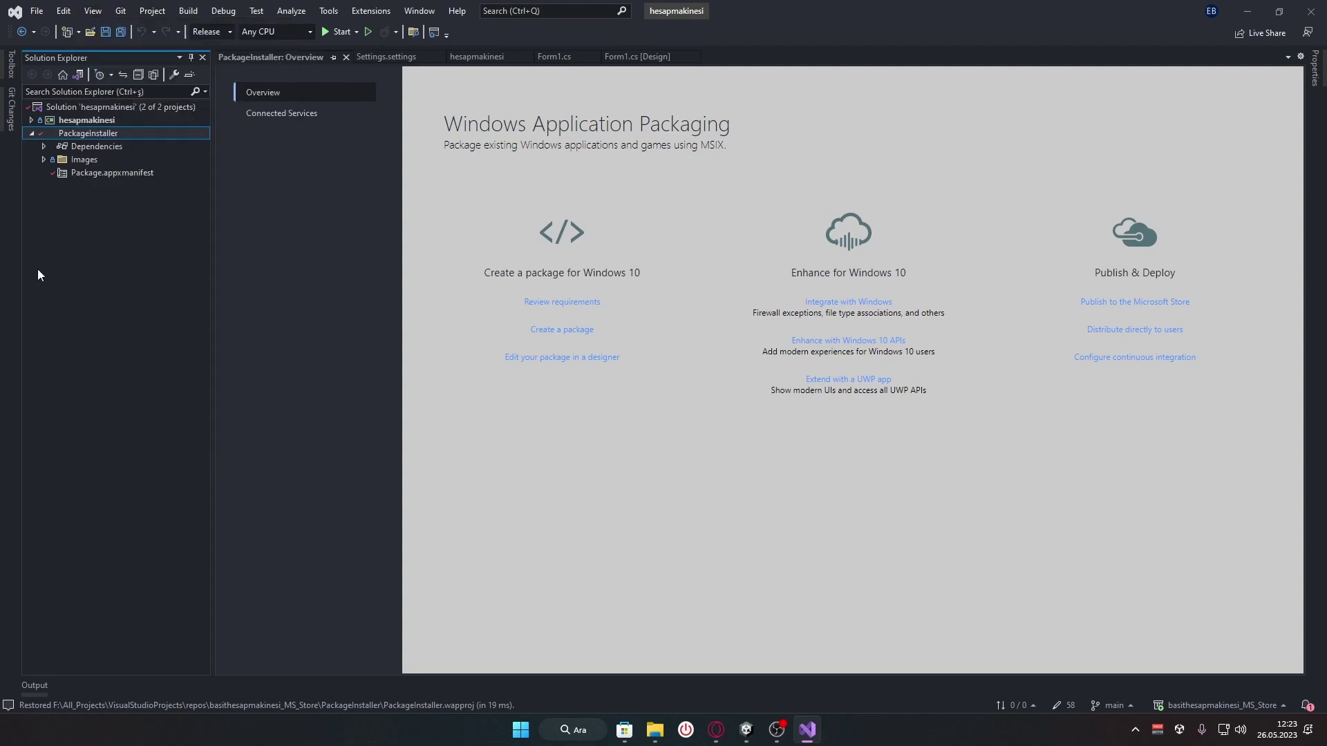
mouse_move(12, 181)
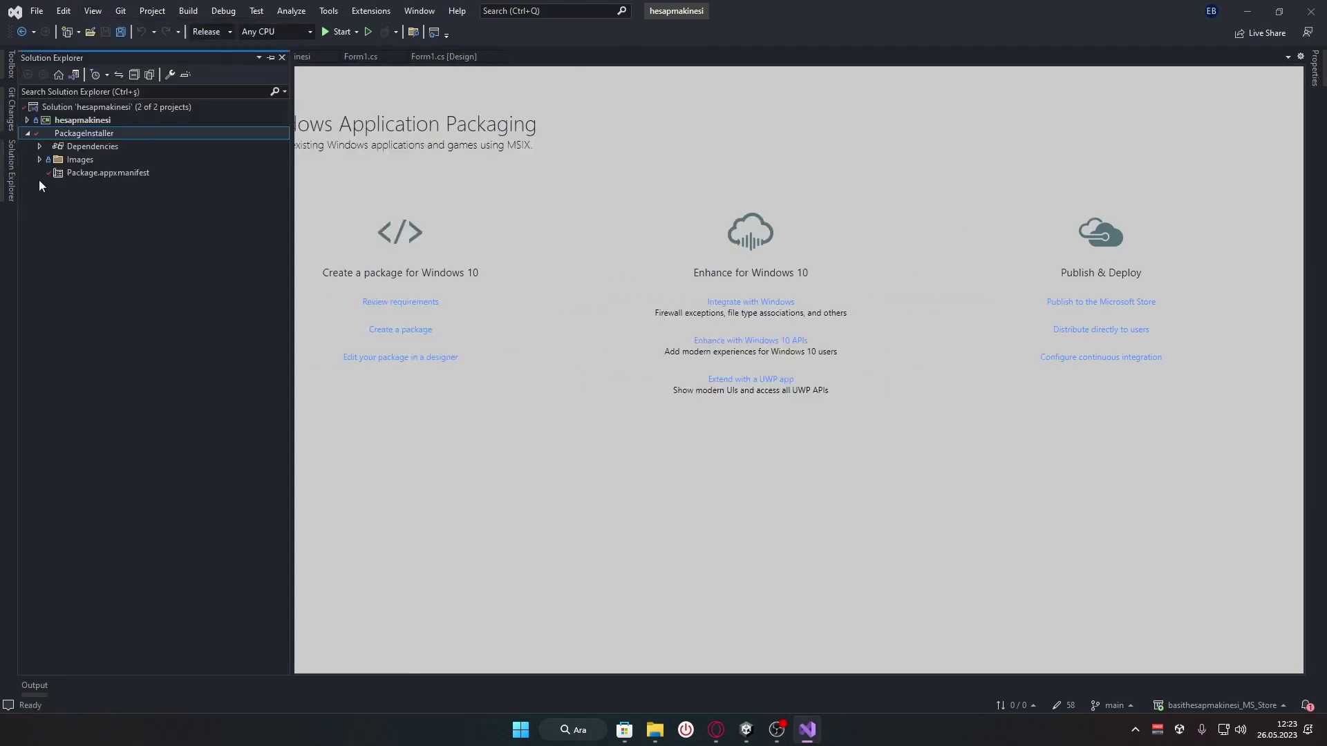
Launch Publish > Associate App with the Store for PackageInstaller and advance past the intro page
right_click(102, 134)
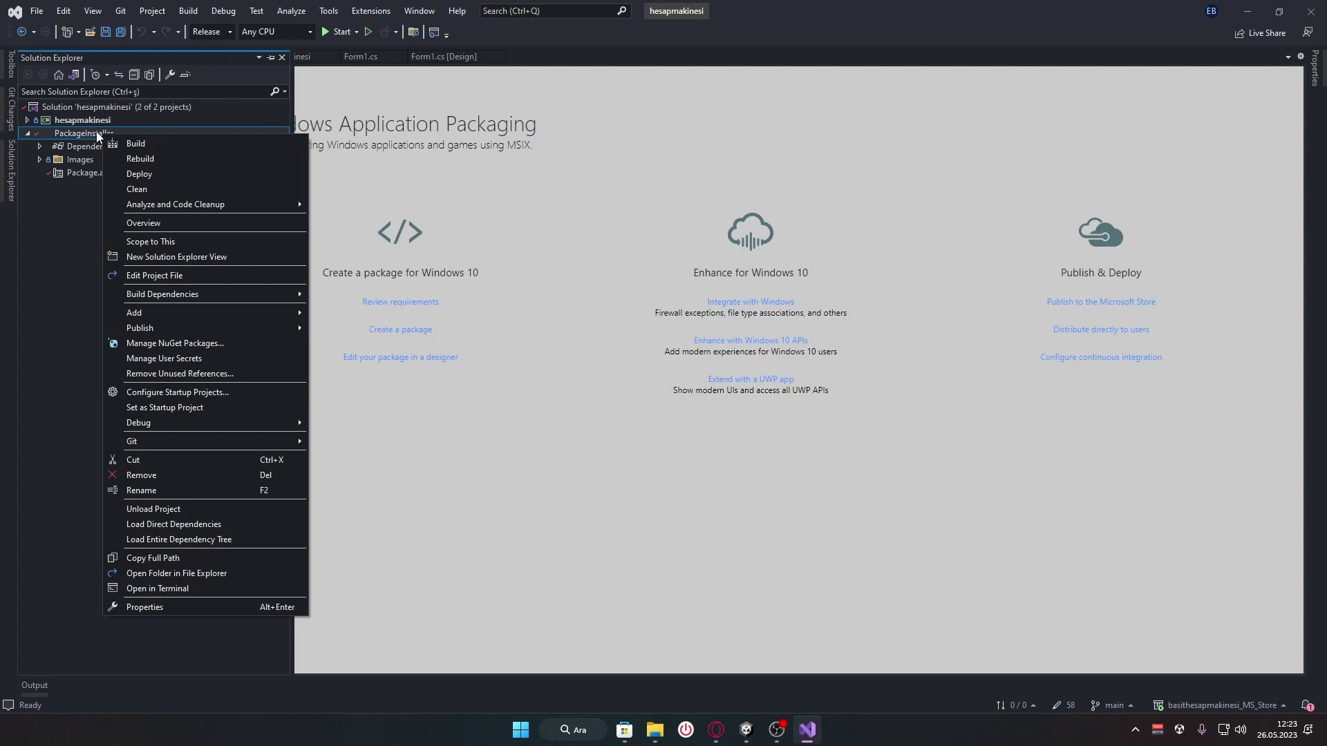
mouse_move(206, 327)
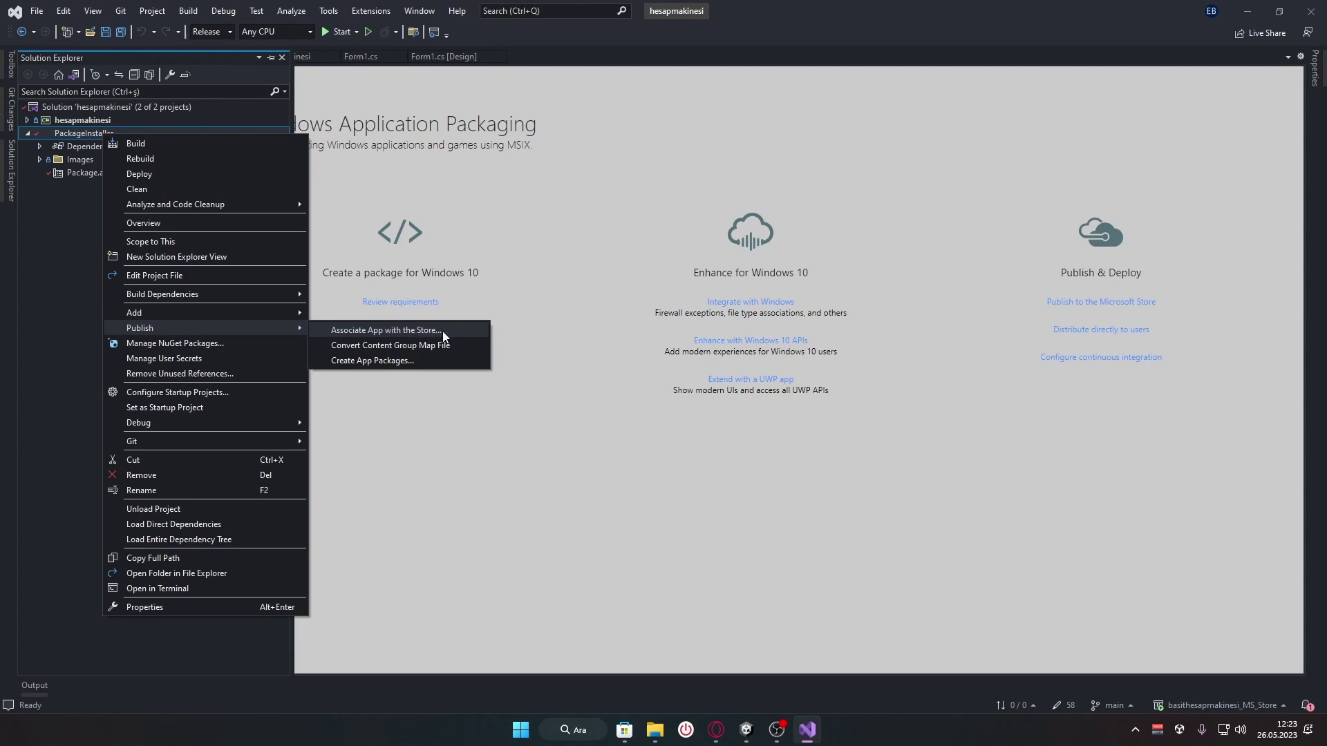
click(443, 330)
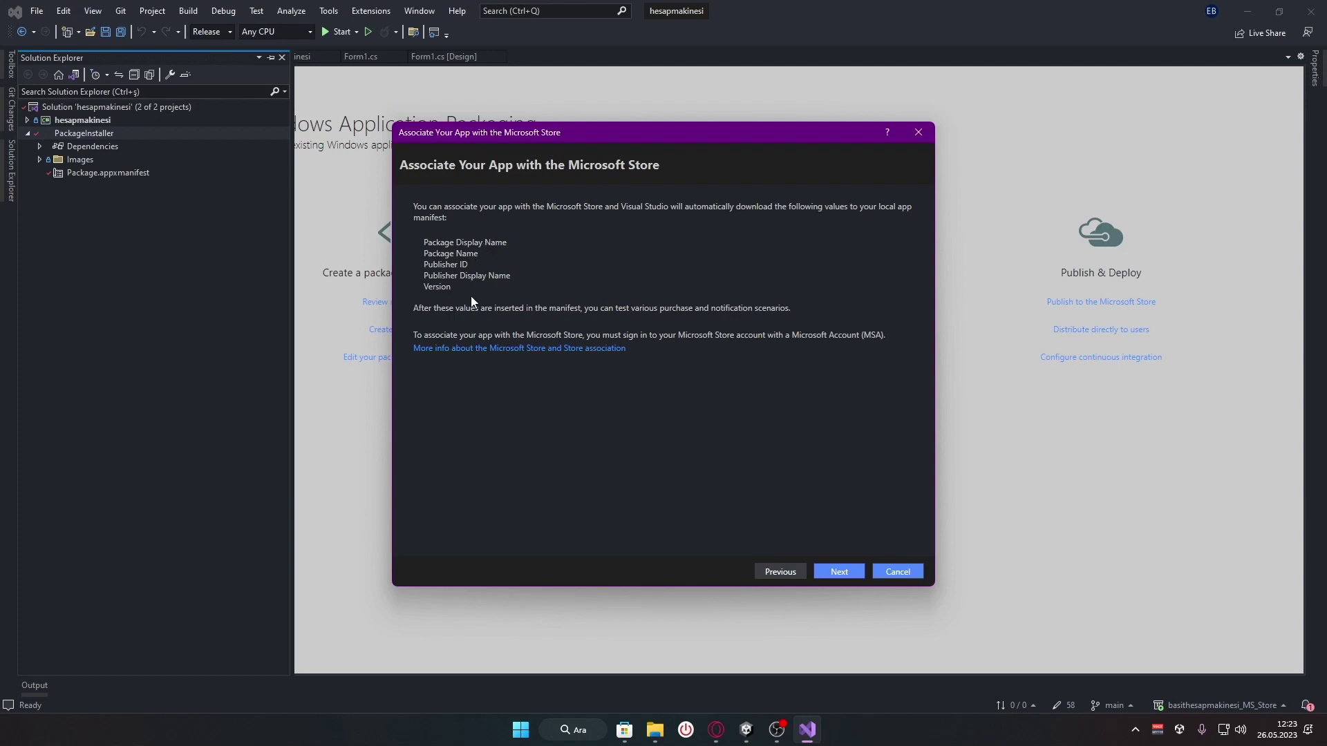
click(856, 574)
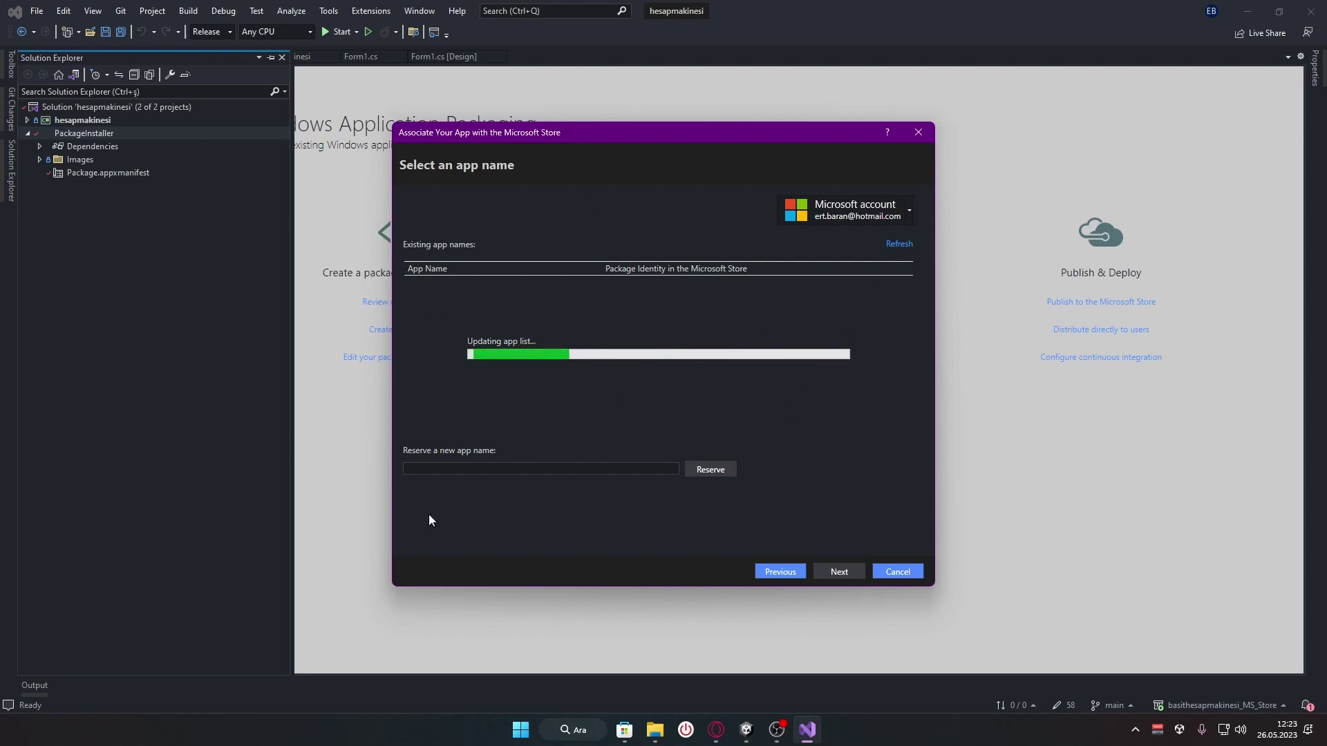
Reload existing app names, choose Hesap Makinesi Profesyonel, and toggle 'Include app names that already have packages'
click(900, 243)
click(839, 217)
click(864, 211)
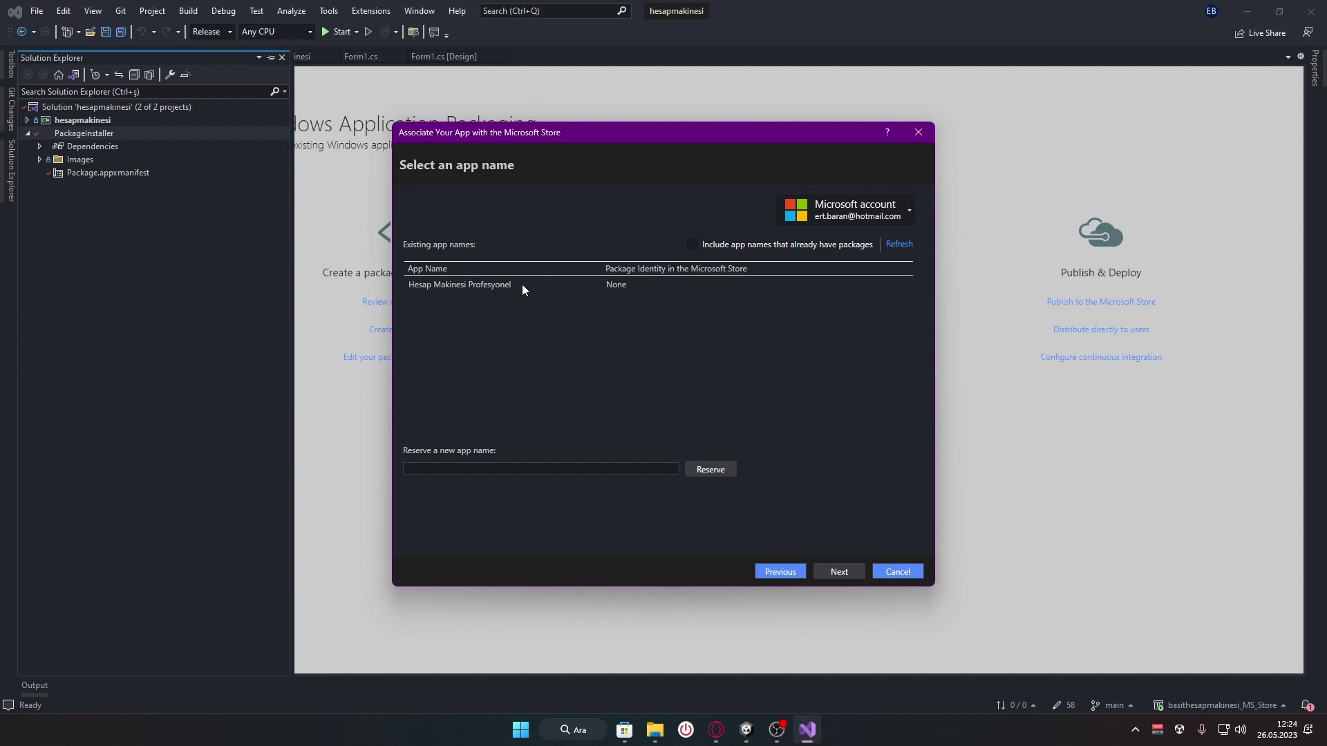
click(523, 286)
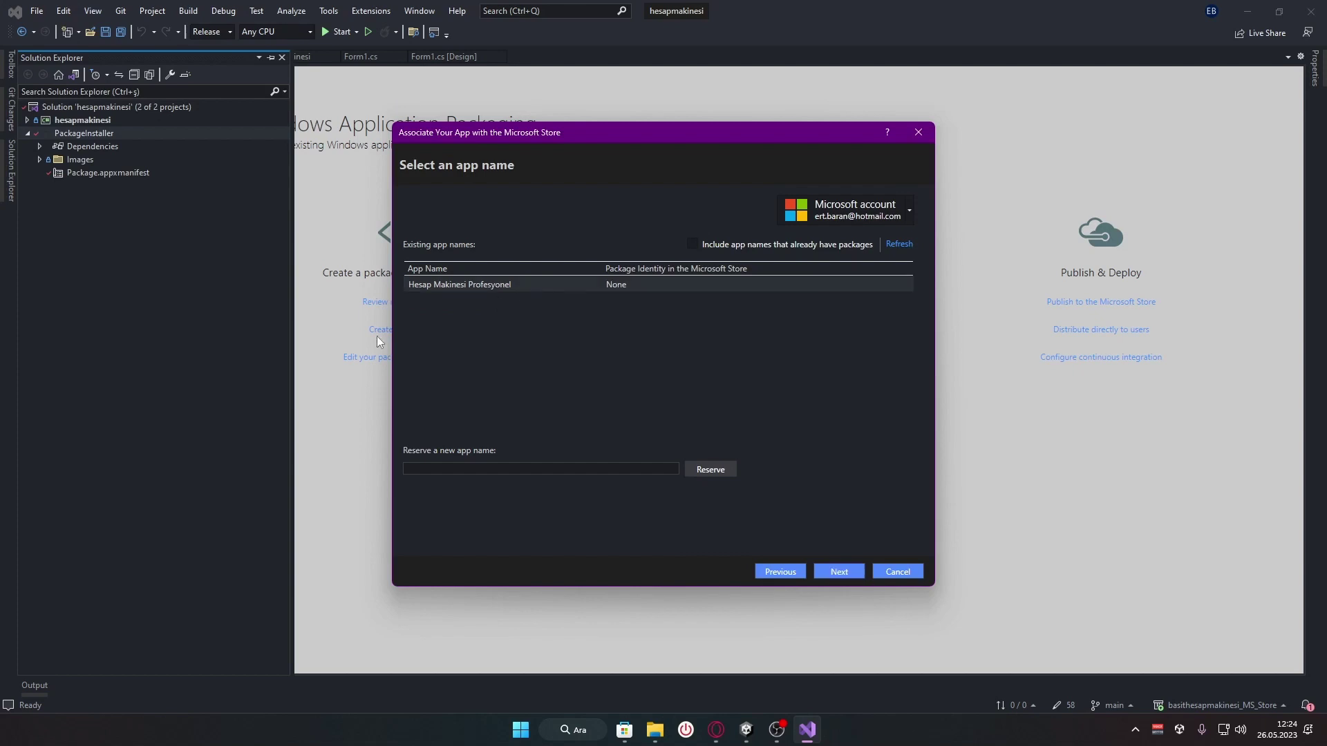
click(693, 245)
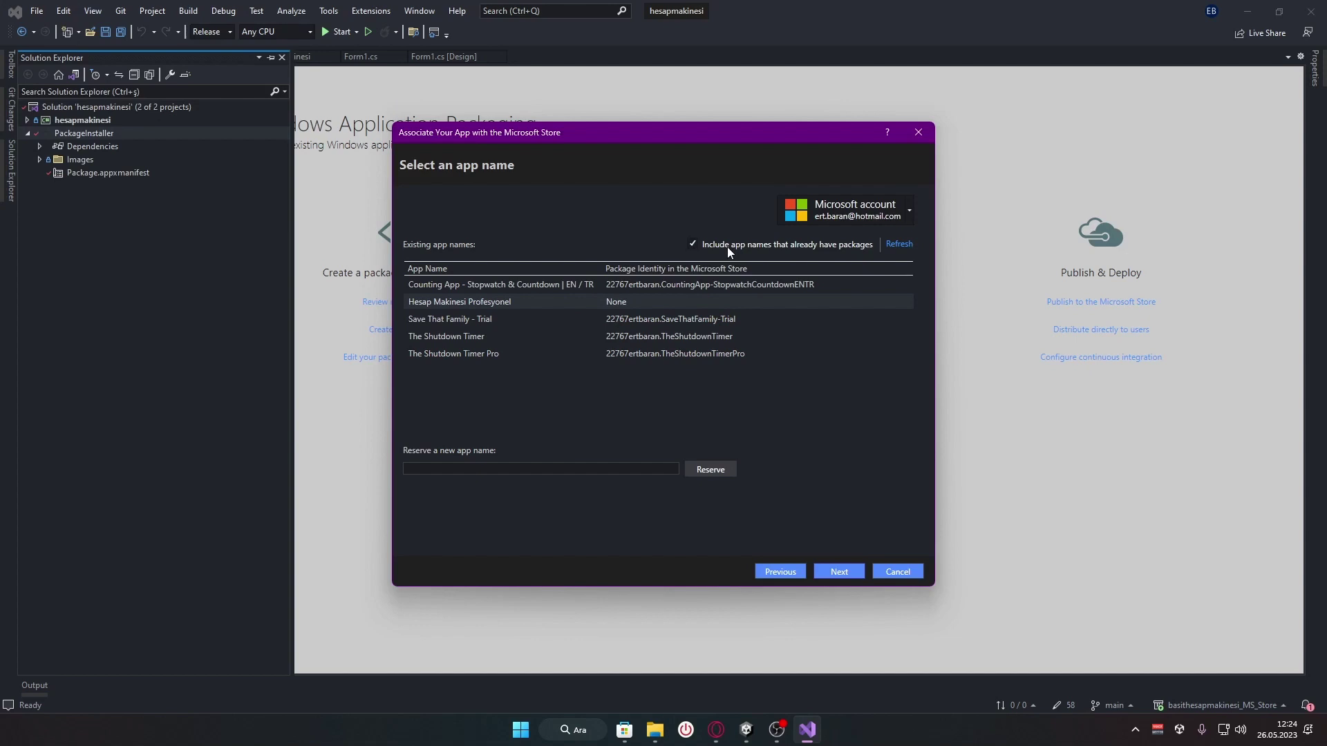
click(694, 245)
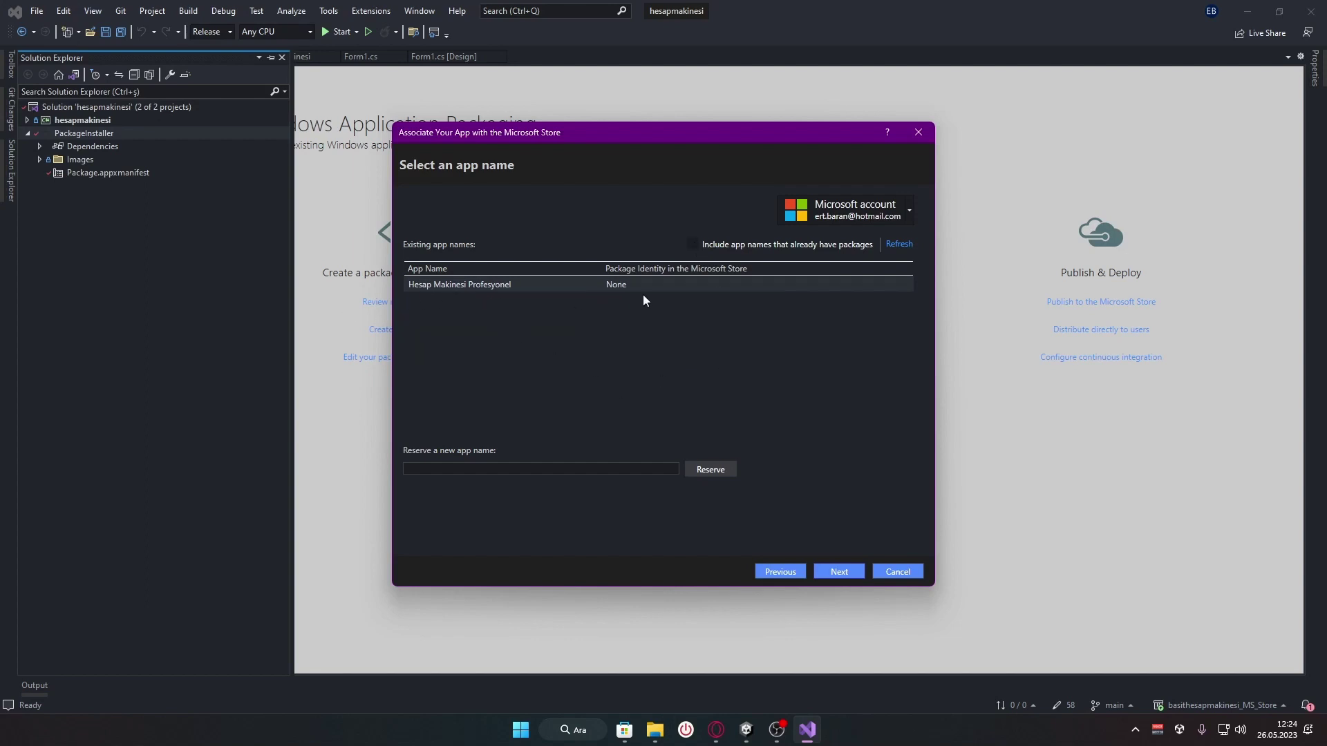
Compare the app name on the Partner Center submission page, then return to the wizard
click(716, 730)
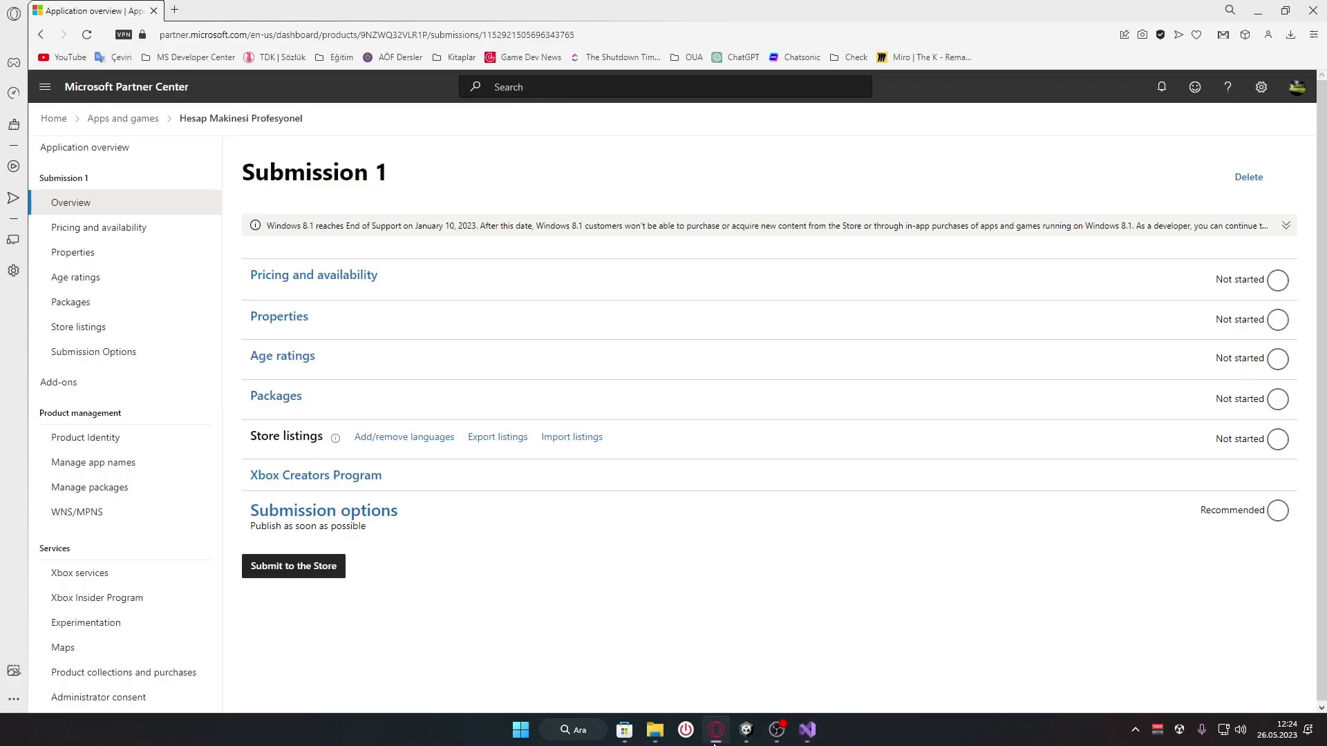
drag(180, 120, 334, 121)
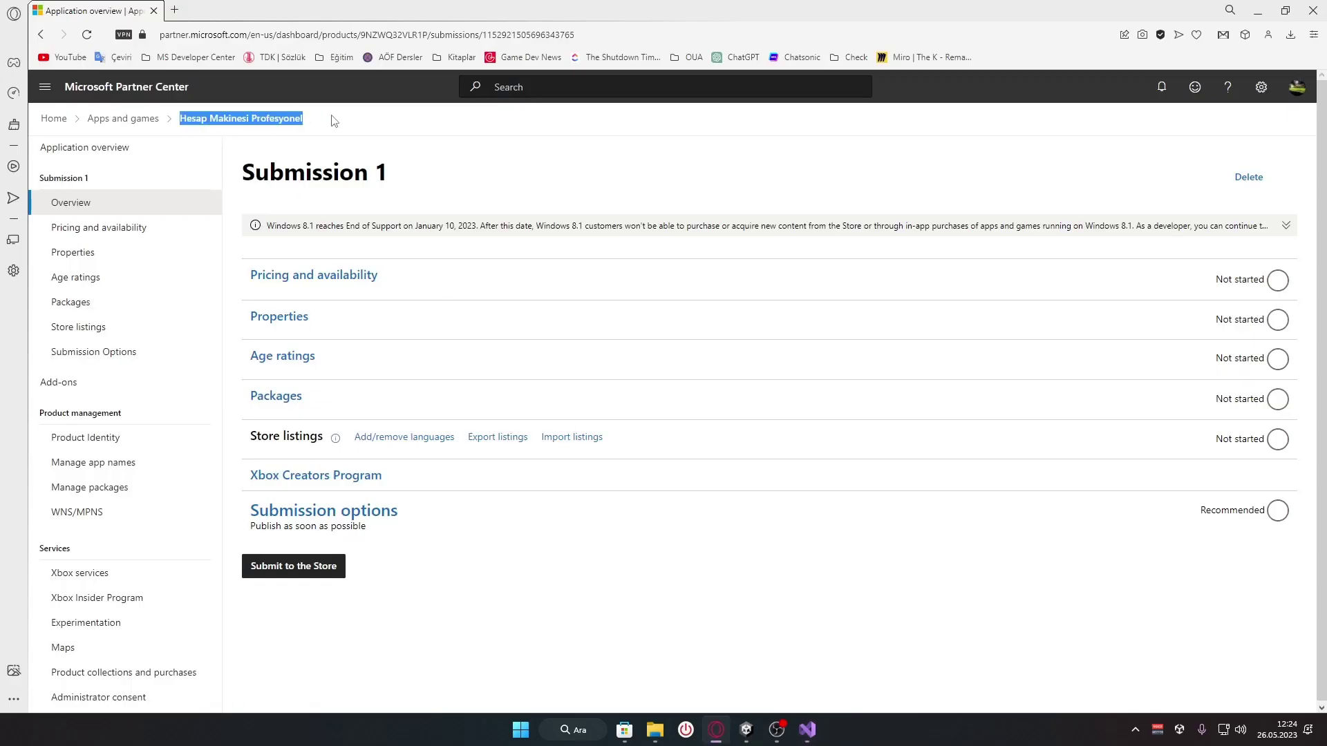
click(177, 88)
click(716, 730)
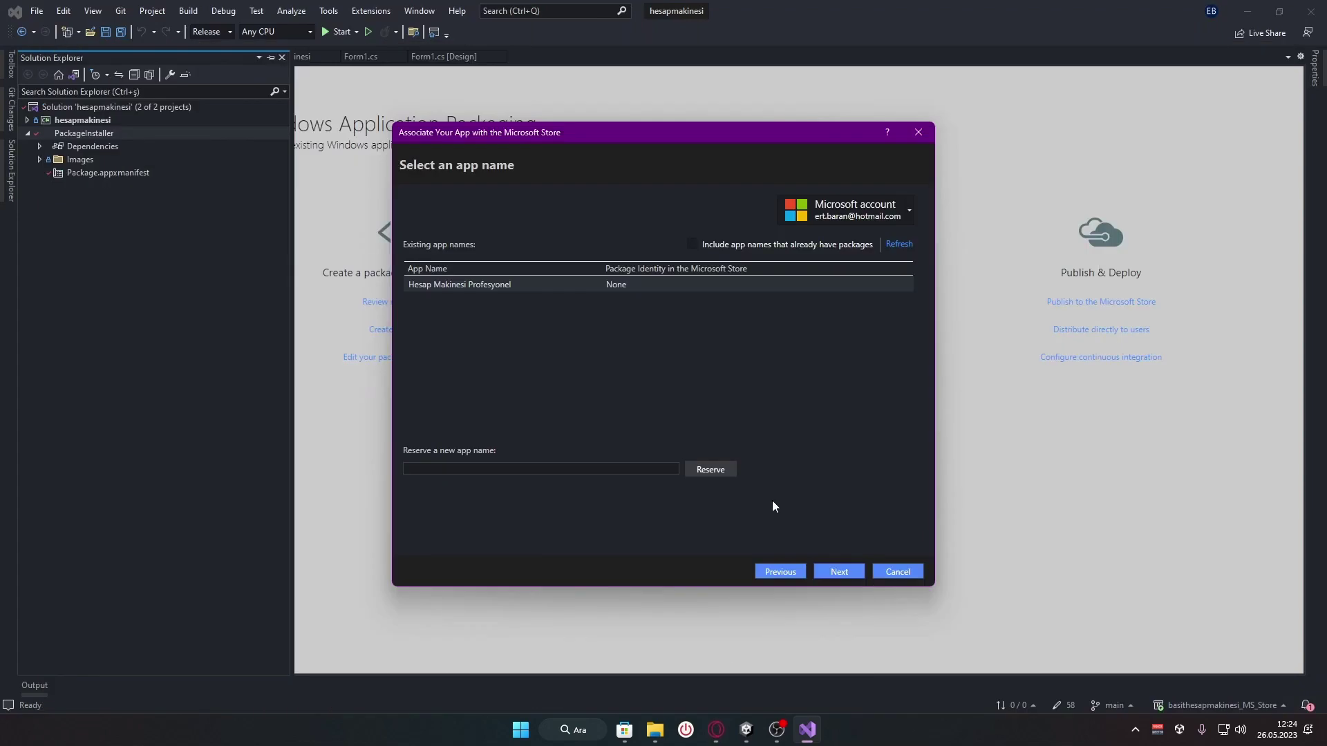
Review the summary and associate PackageInstaller with Hesap Makinesi Profesyonel
click(837, 573)
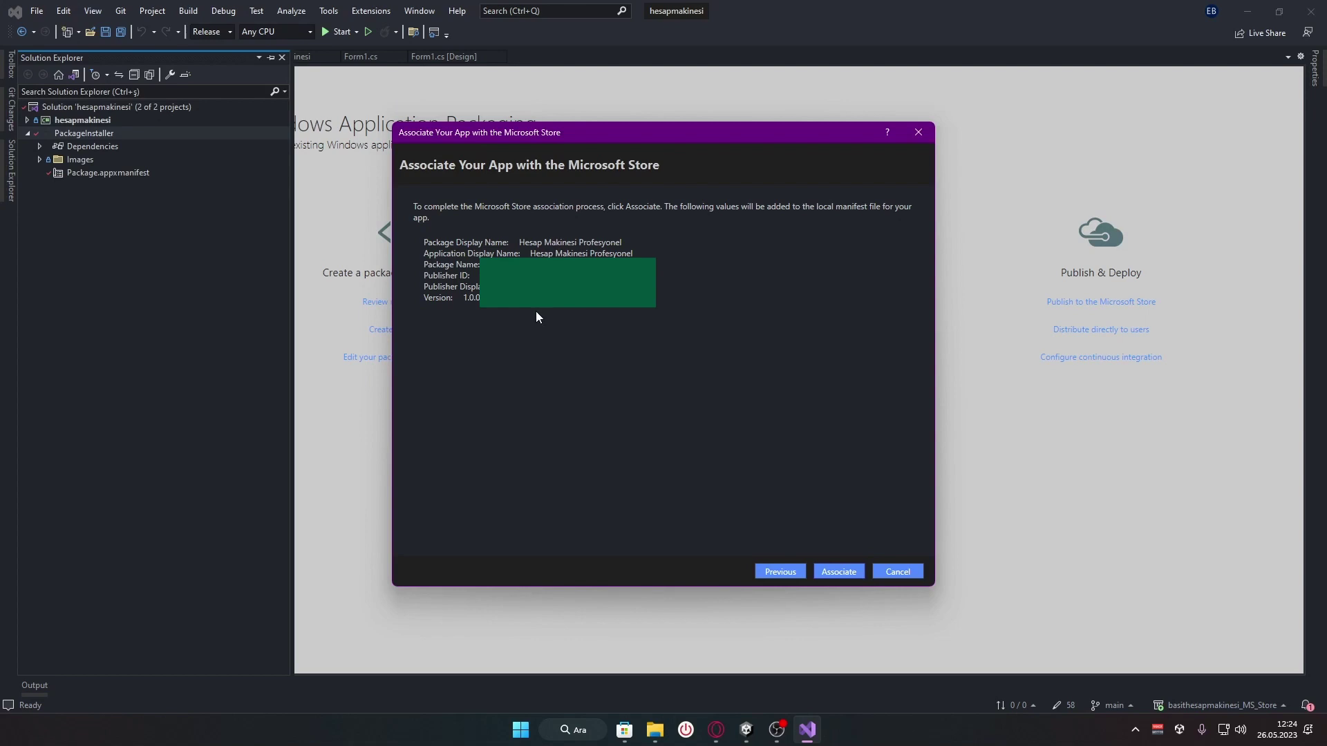
click(839, 572)
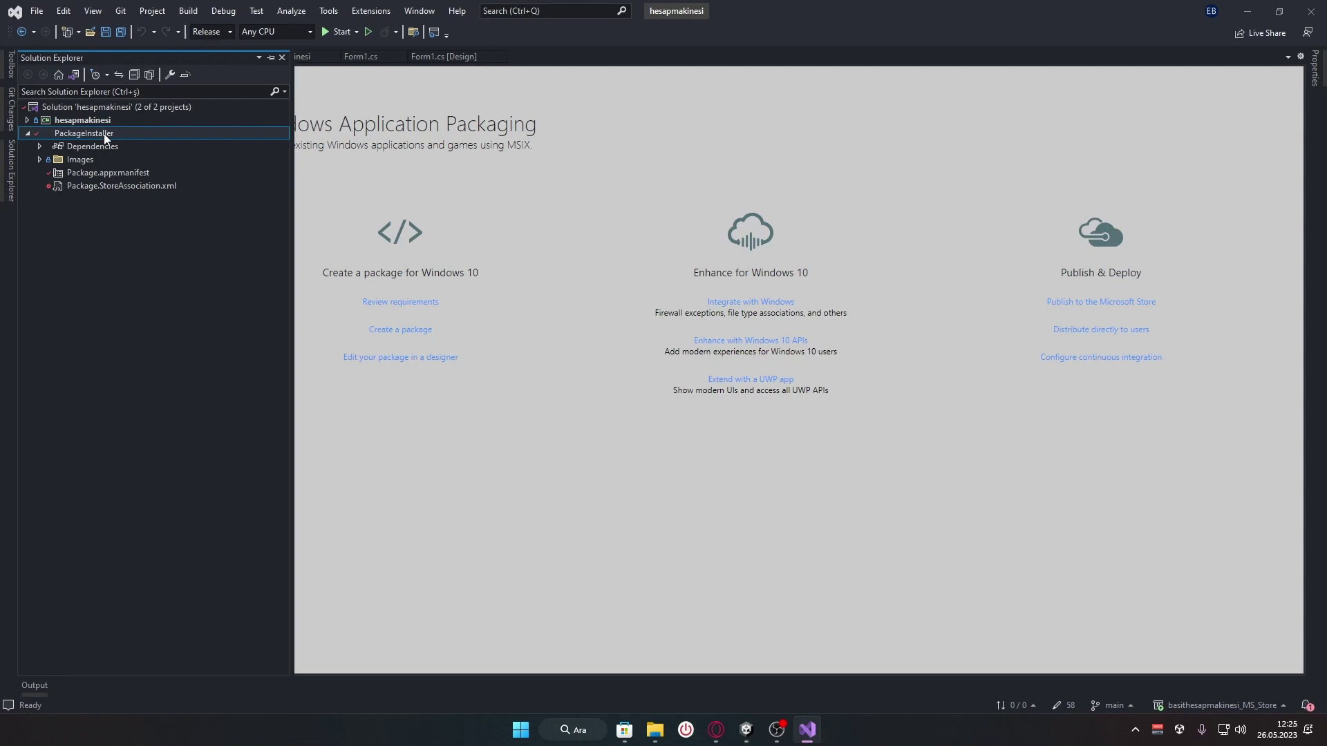
Launch the Create App Packages wizard from the PackageInstaller project's Publish menu
right_click(104, 134)
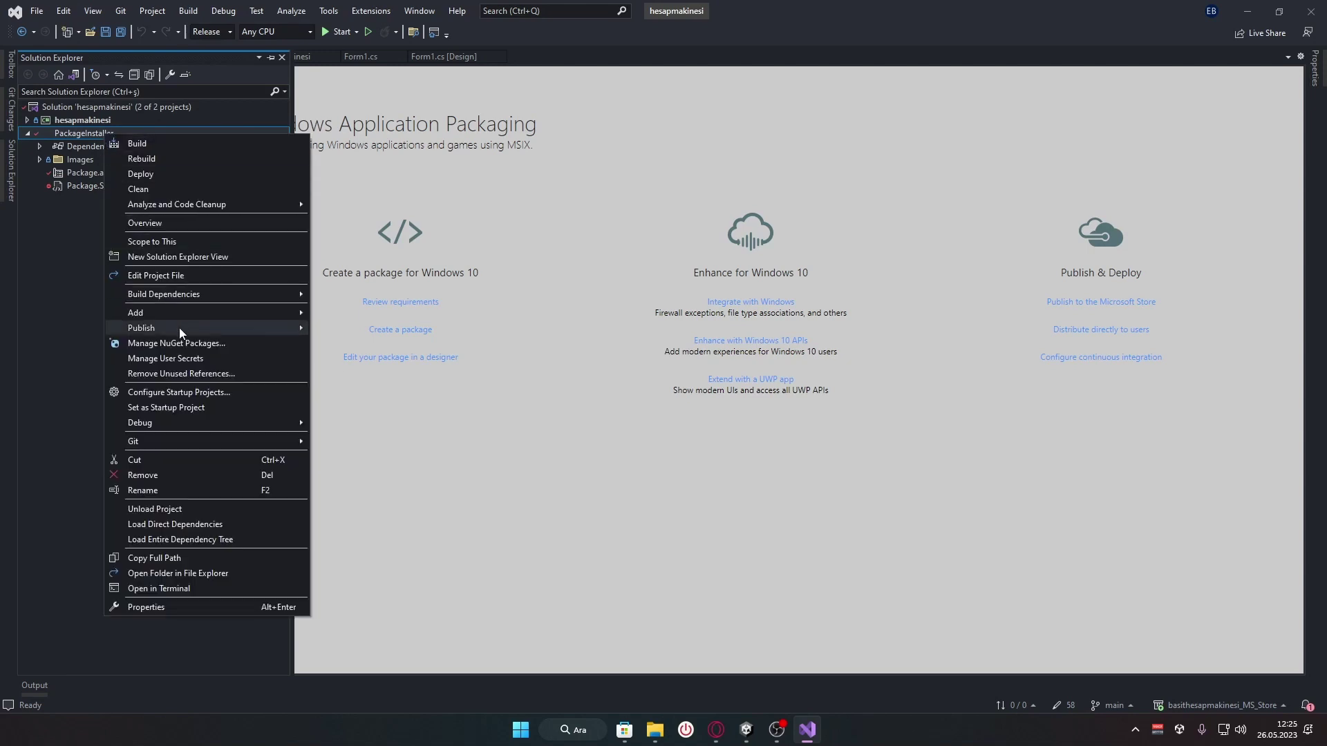
mouse_move(185, 329)
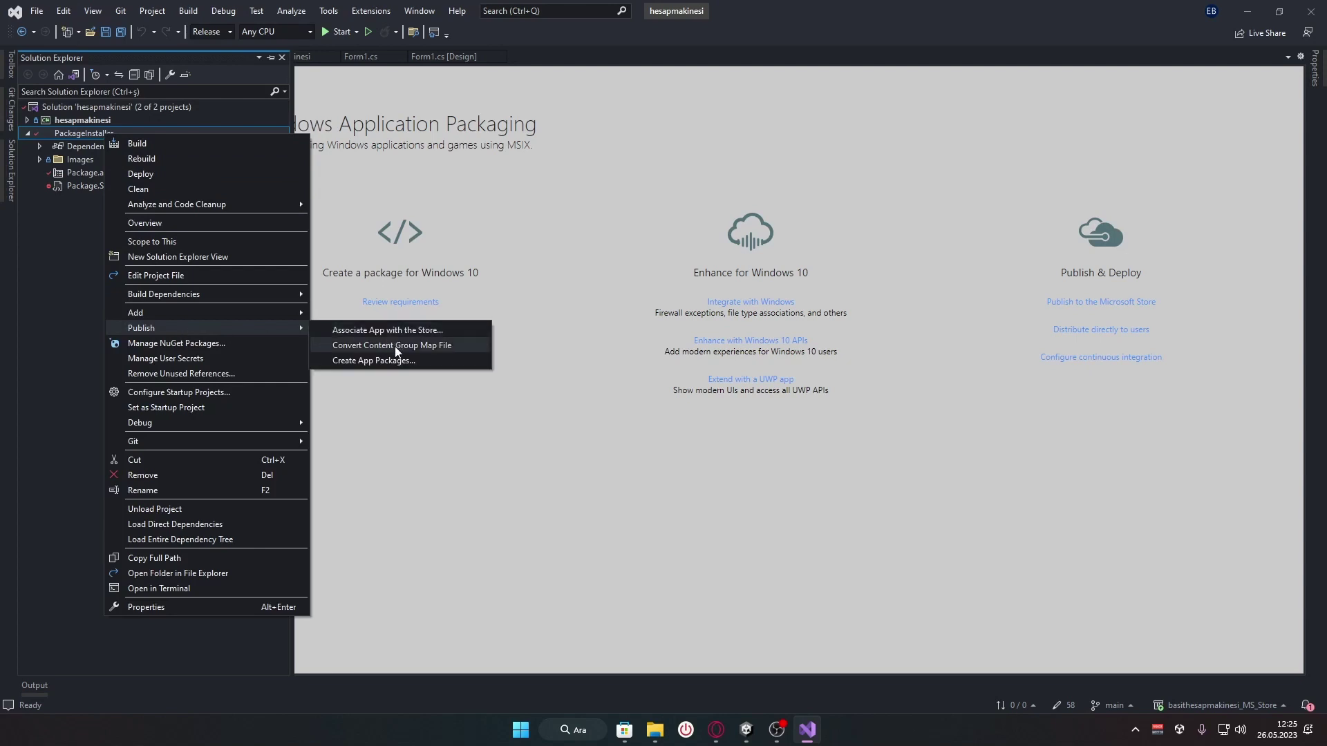
click(433, 360)
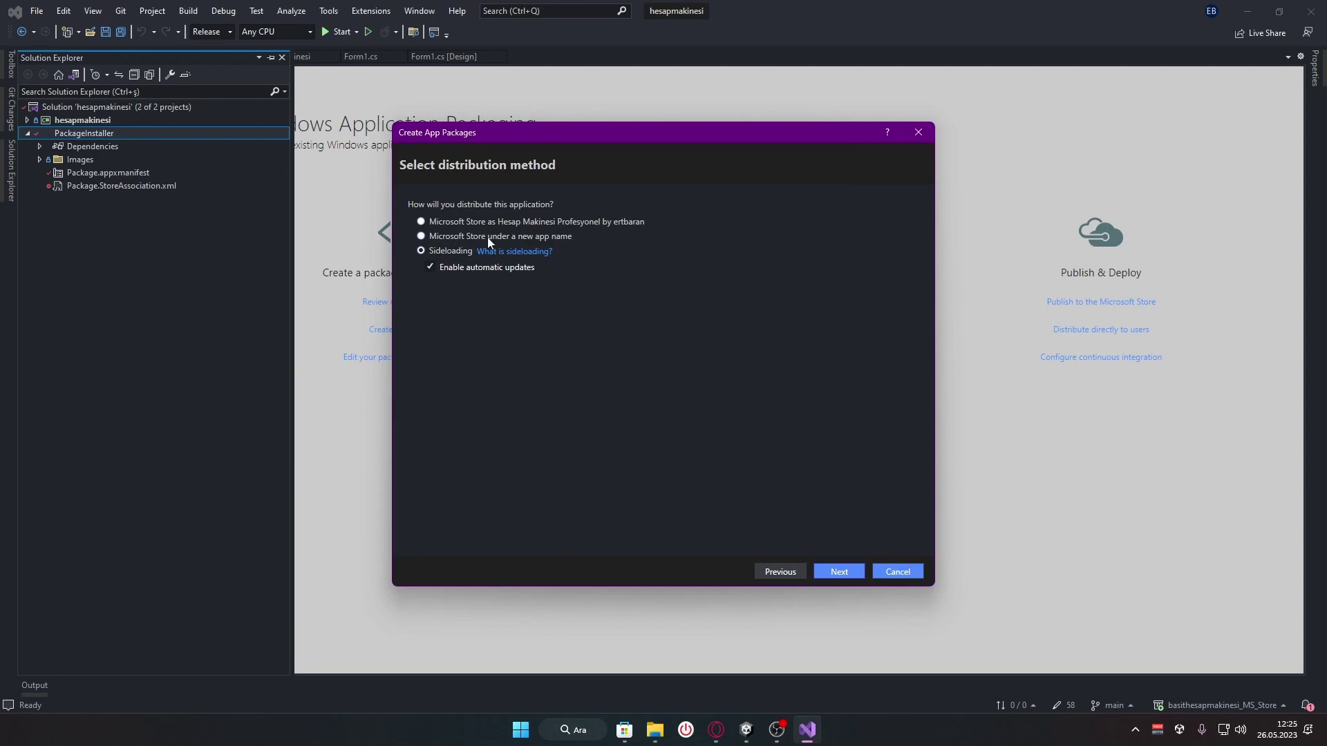
Choose Microsoft Store distribution under the existing name Hesap Makinesi Profesyonel and continue
click(520, 224)
click(581, 237)
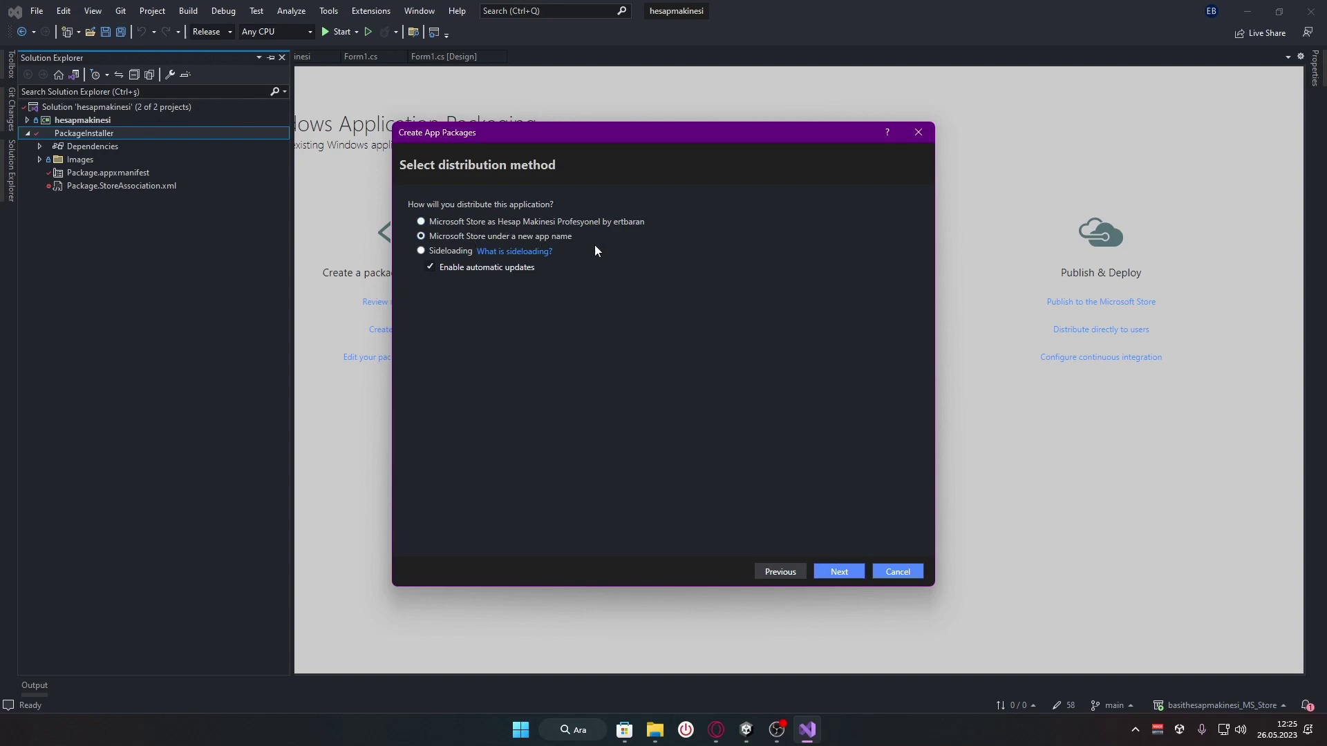
click(716, 730)
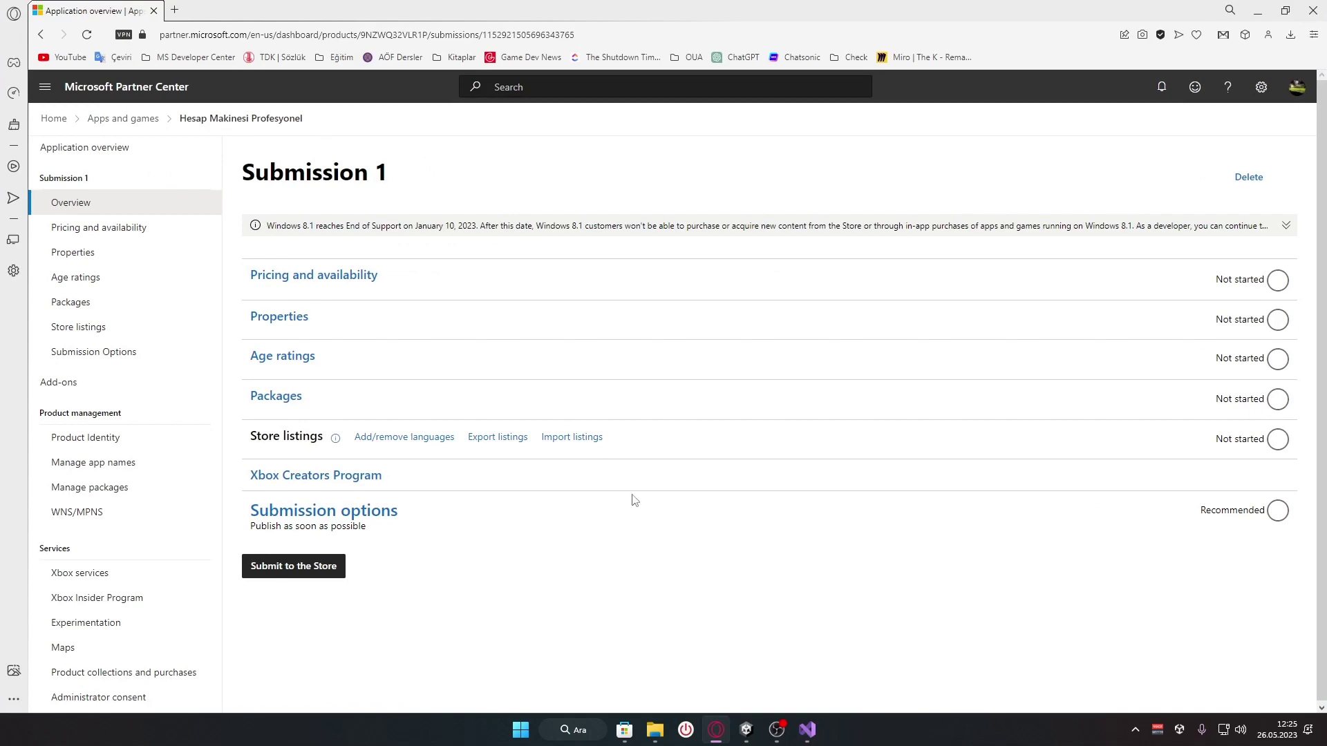
click(718, 733)
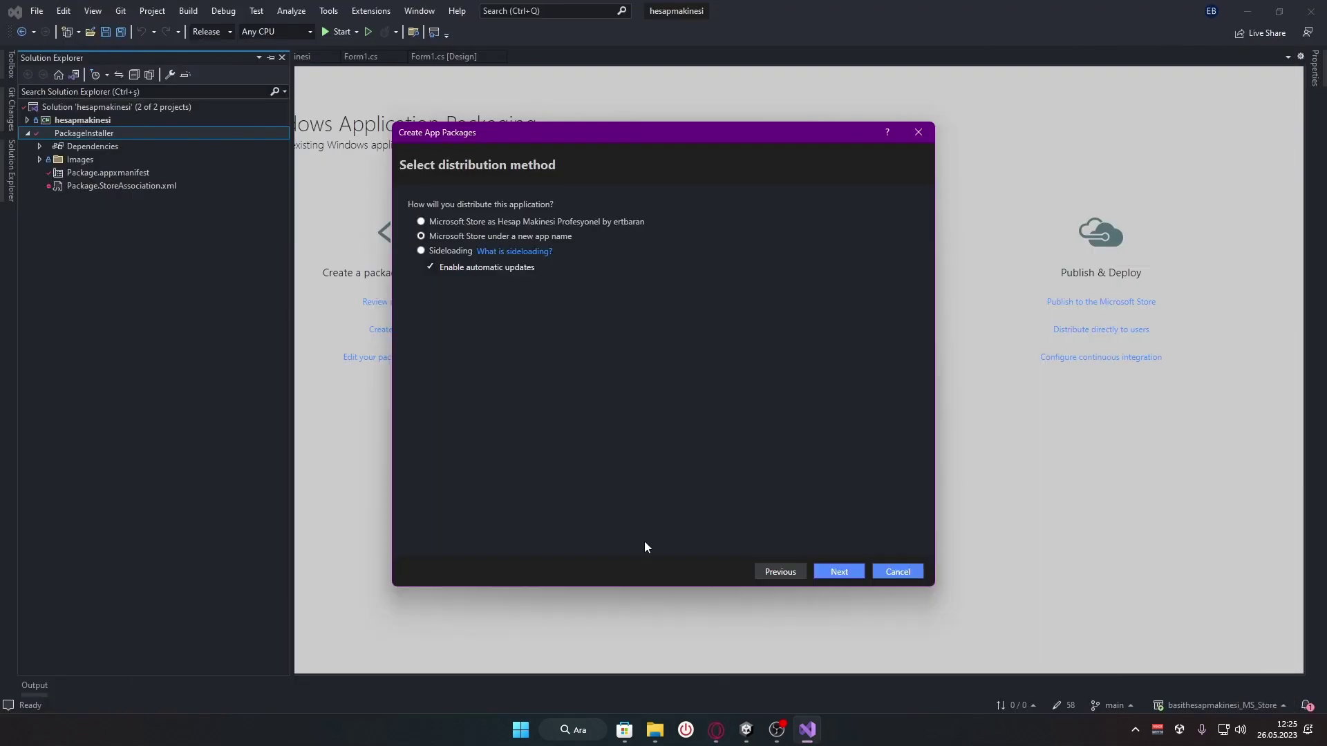
click(545, 220)
click(624, 221)
click(844, 573)
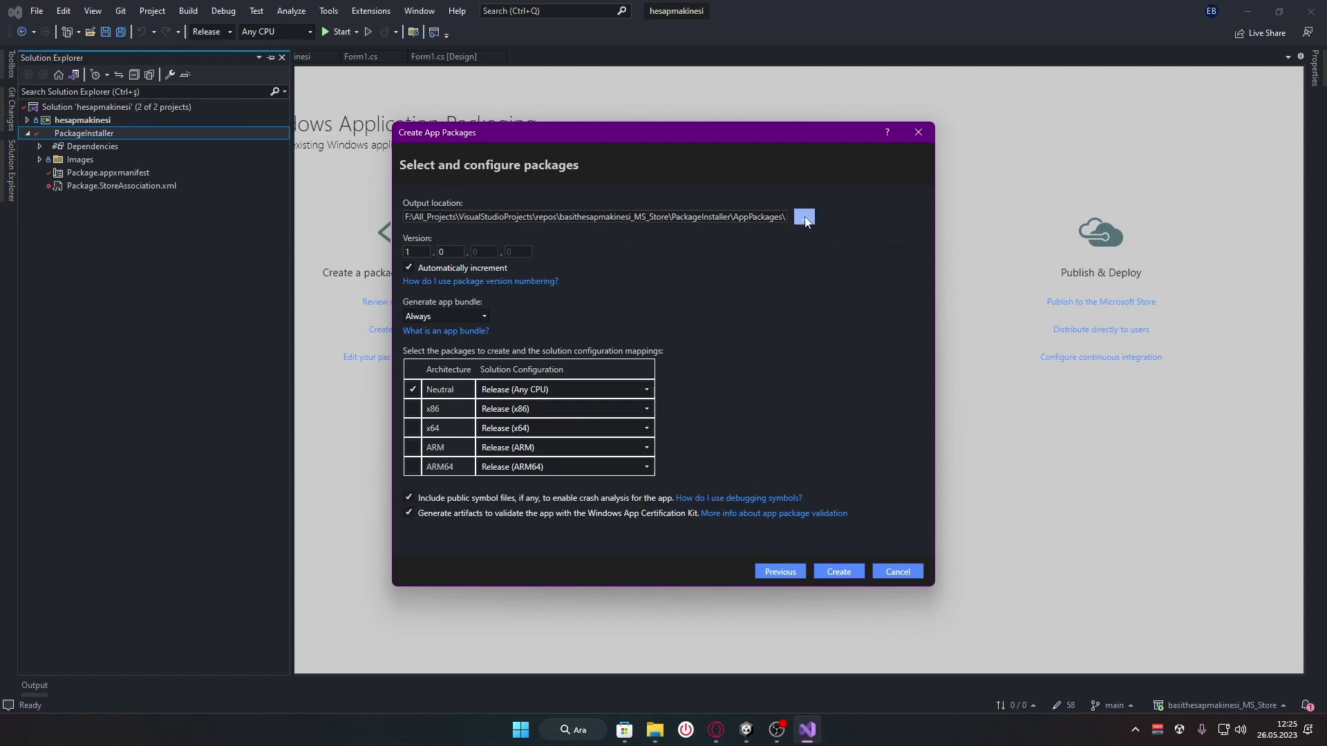
Inspect the Output location path, selecting its solution and PackageInstaller folder parts
drag(714, 217, 788, 218)
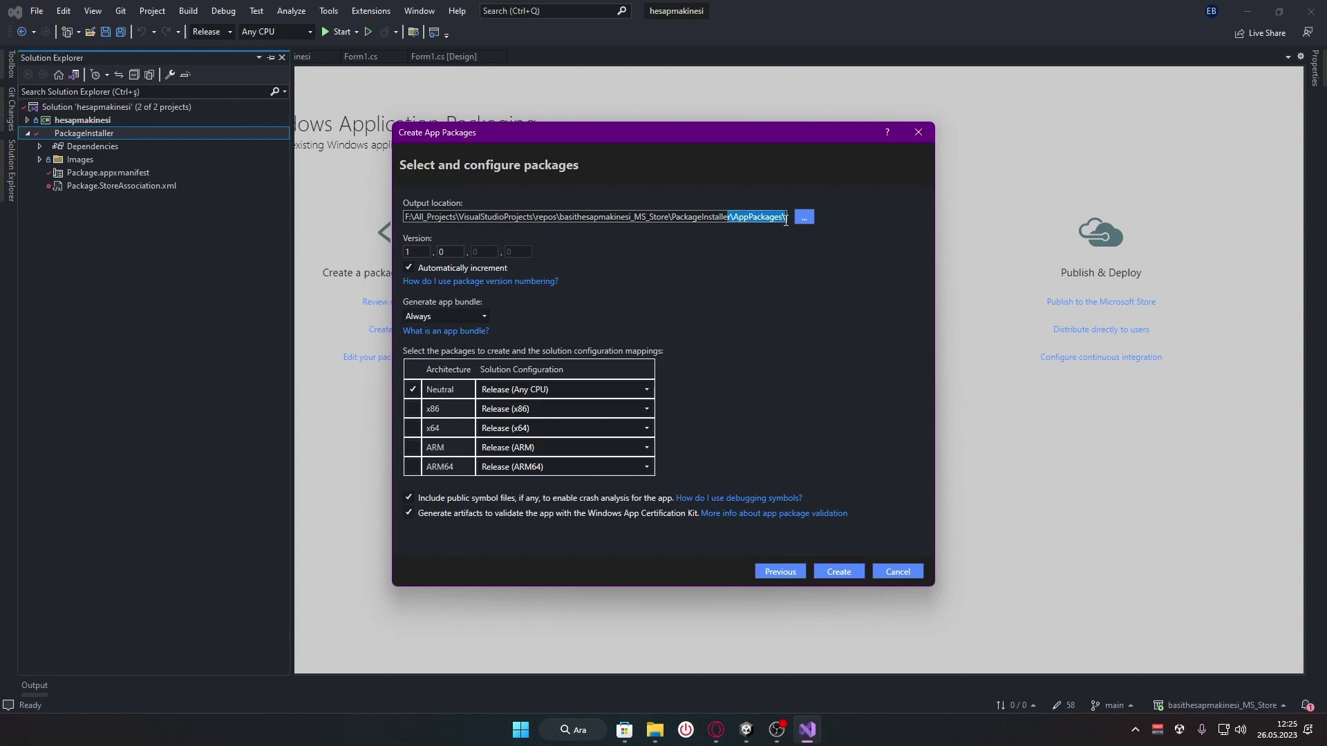
drag(668, 219, 560, 218)
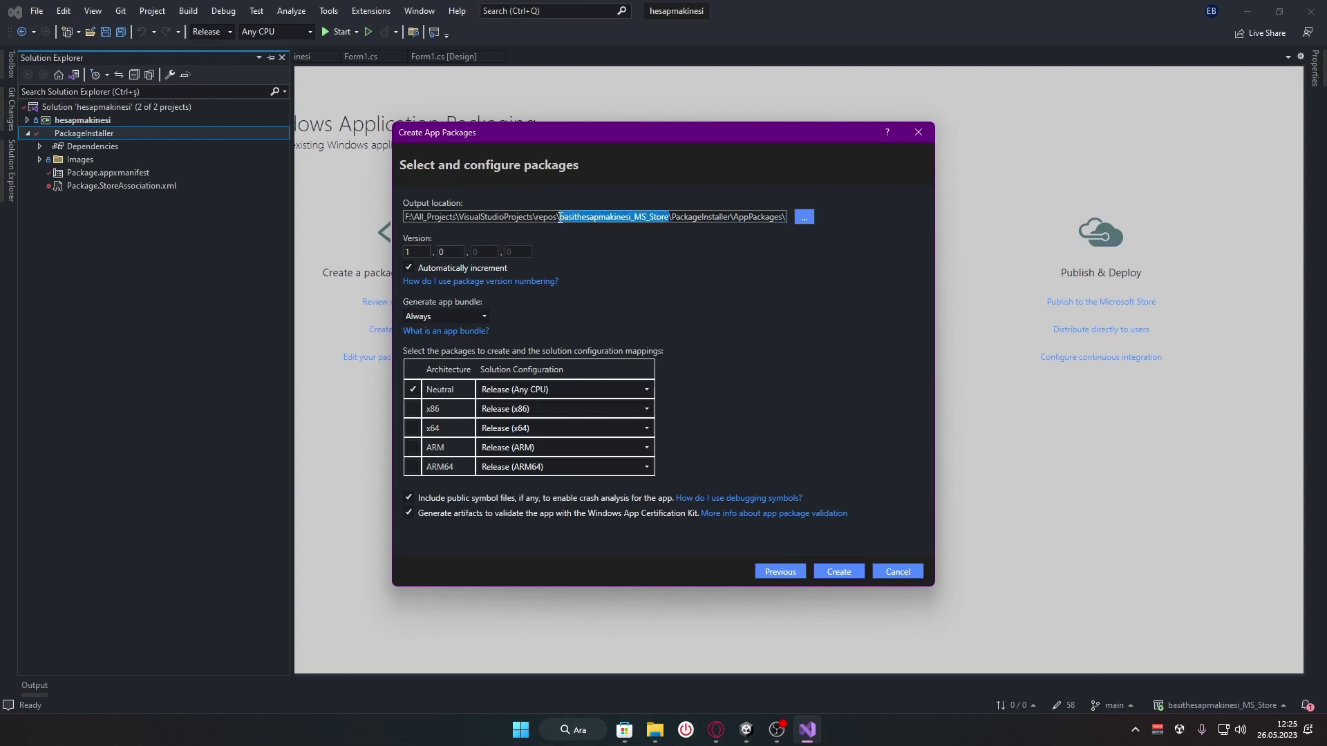
drag(671, 218, 786, 219)
click(786, 220)
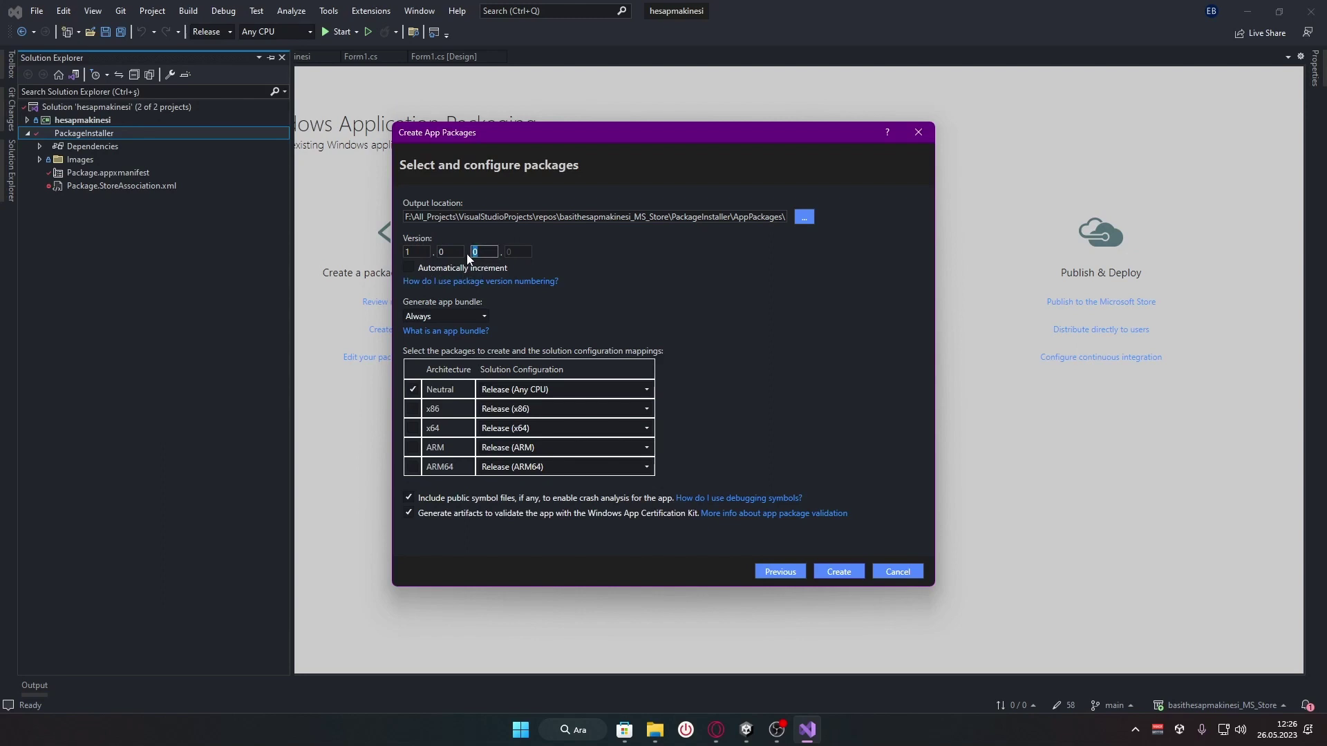
Restore the package version to 1.0.0.0 and re-enable automatic version increment
text(32323)
double_click(495, 252)
key(BackSpace)
text(0)
click(409, 268)
Keep only the Neutral architecture with Release (Any CPU) selected
click(412, 389)
click(410, 390)
click(413, 391)
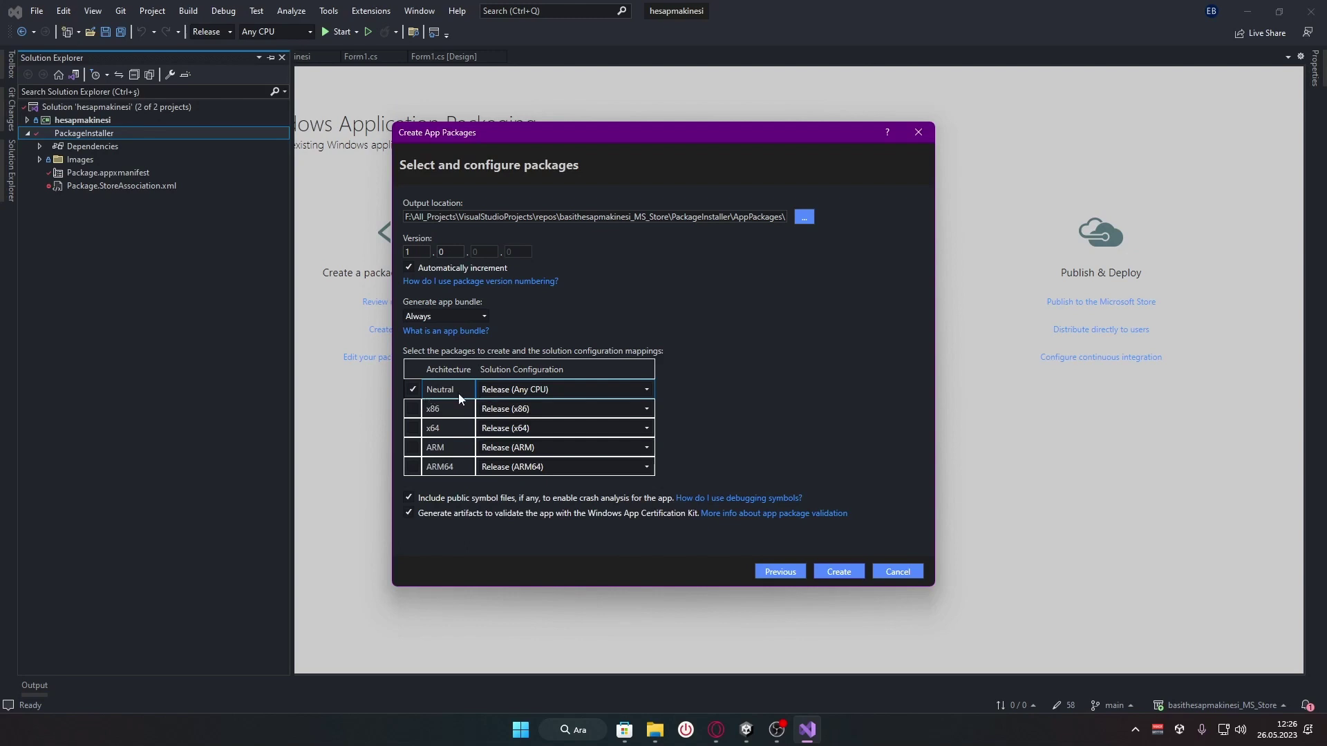
Set Generate app bundle to Always and include public symbol files
click(455, 316)
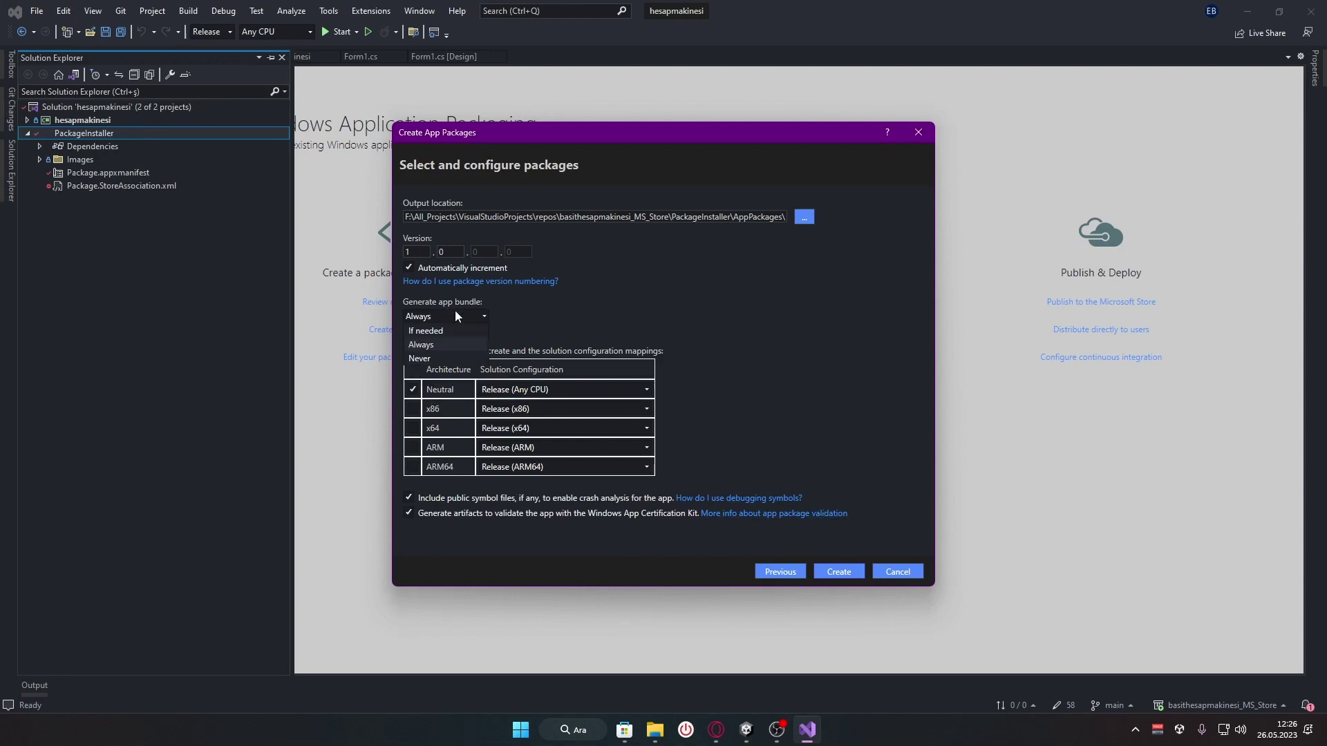
click(475, 317)
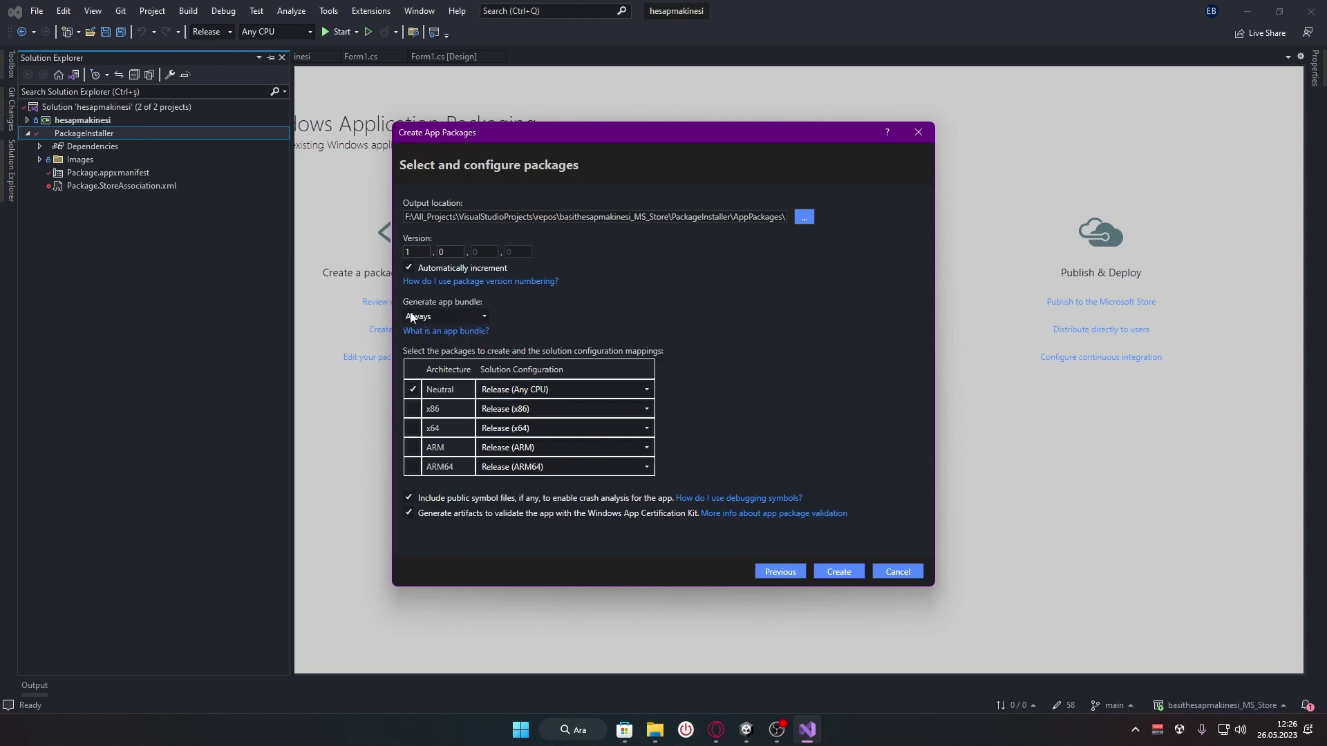
click(453, 312)
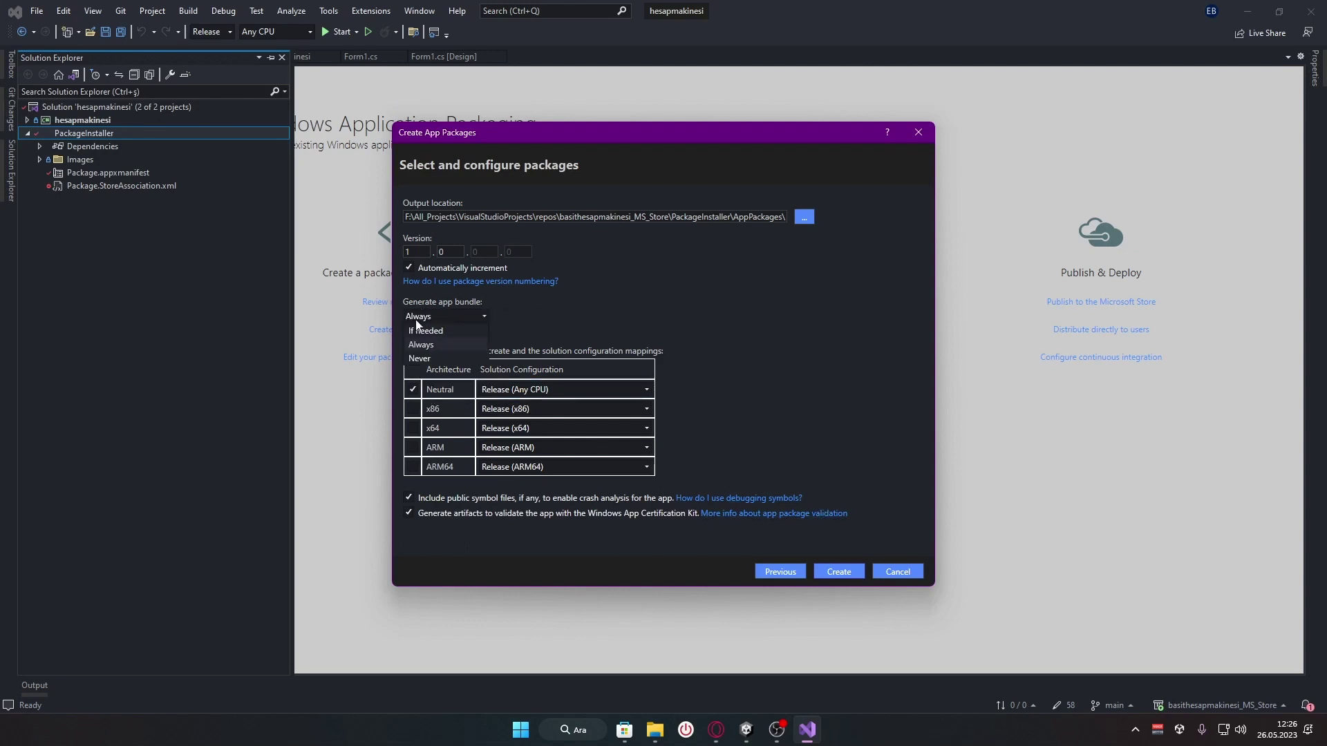
click(496, 316)
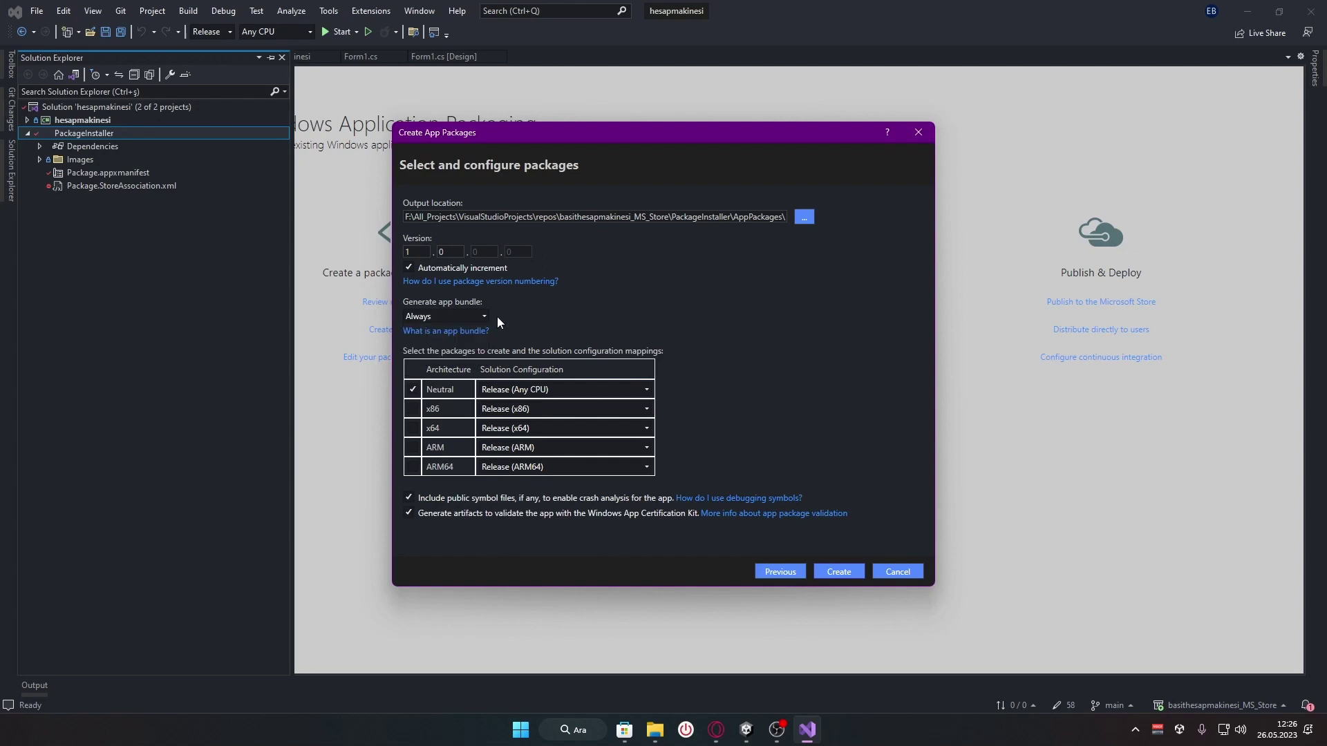
click(468, 316)
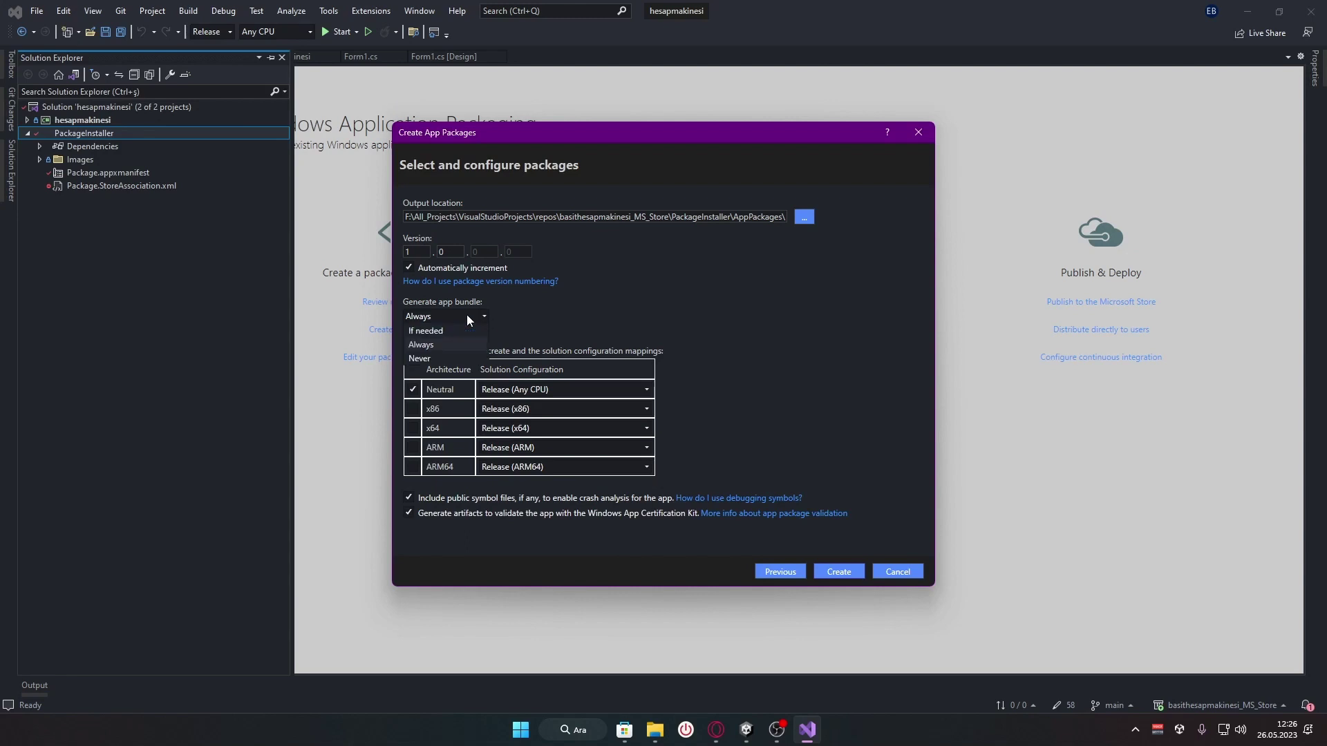
click(435, 332)
click(435, 318)
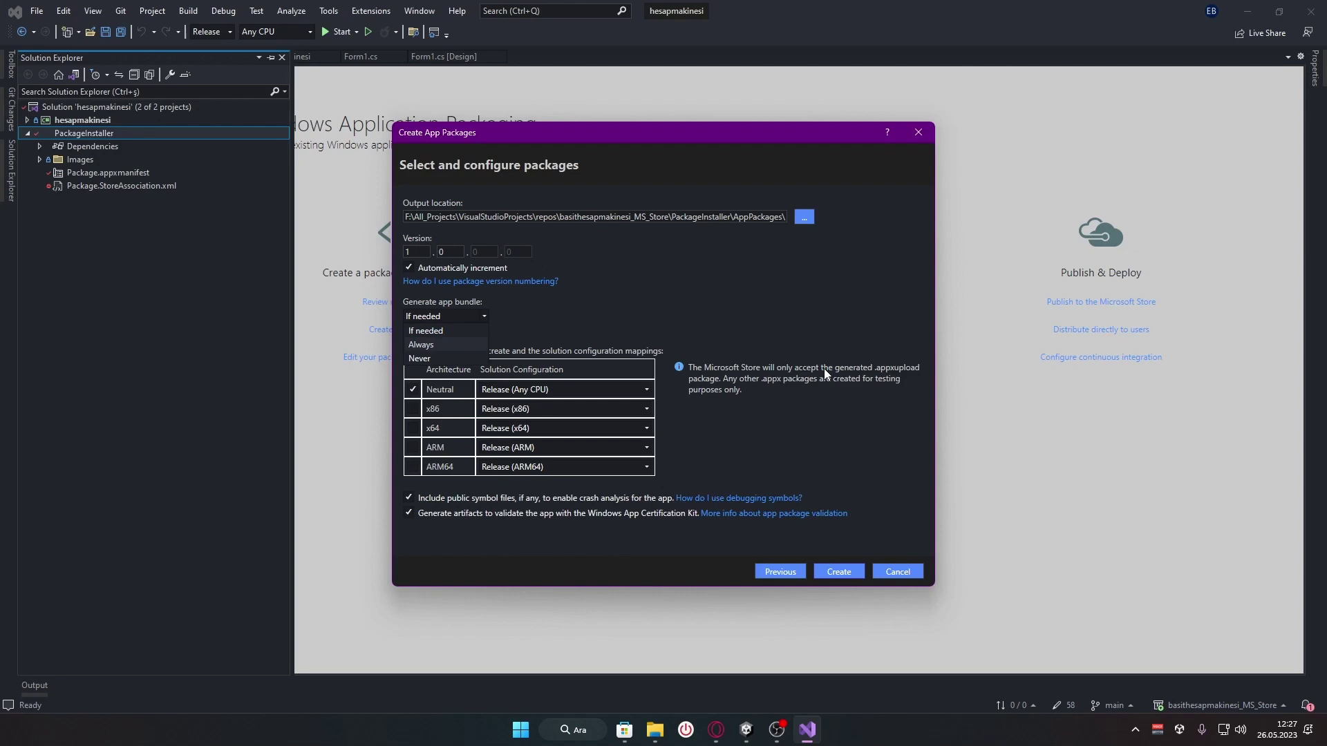
click(472, 346)
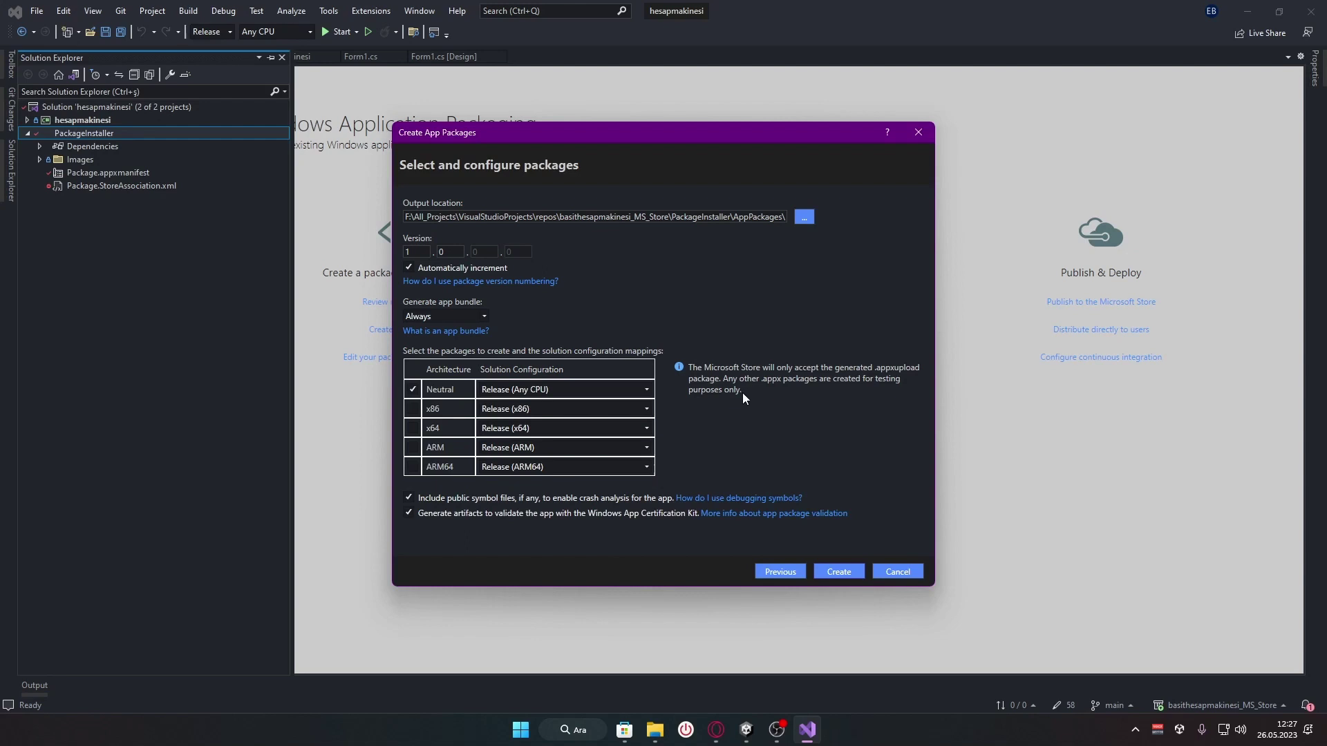
click(459, 315)
click(458, 331)
click(462, 316)
click(612, 502)
Build PackageInstaller_1.0.0.0_AnyCPU.msixbundle and check the build output
click(846, 574)
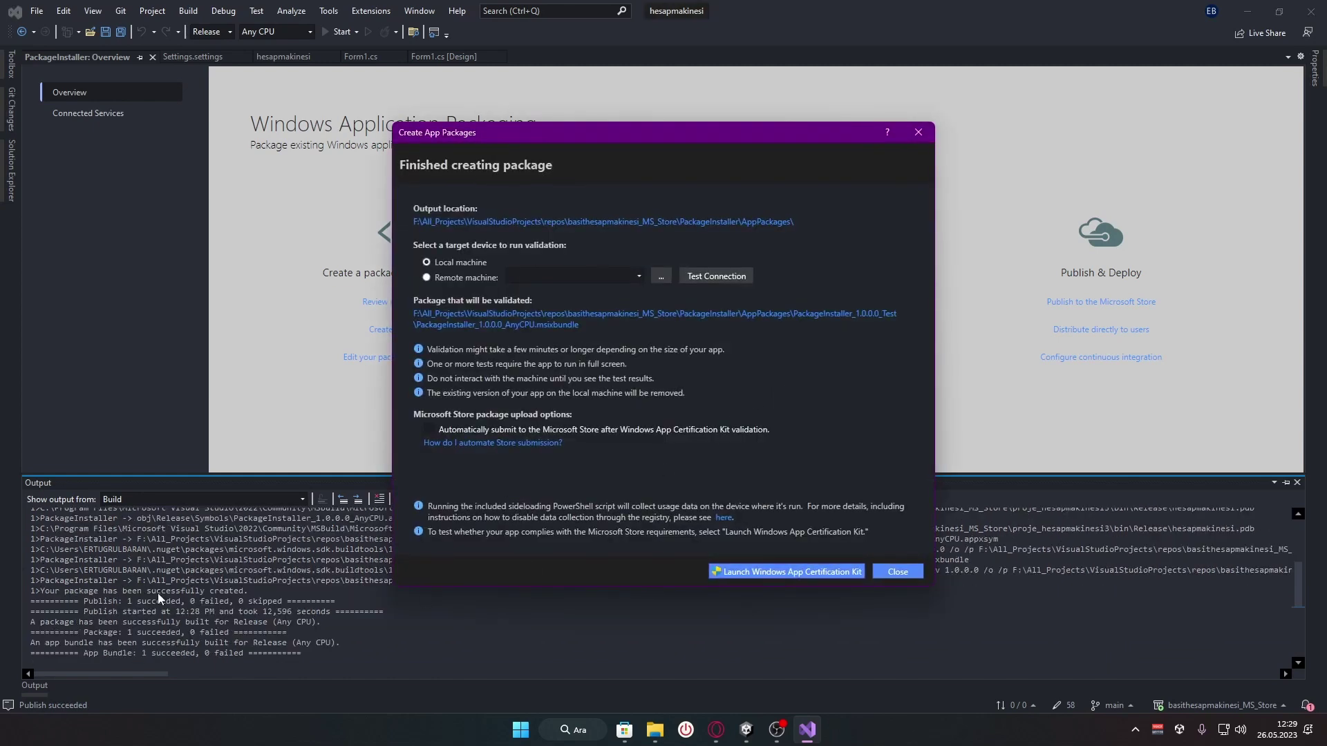
drag(484, 138, 584, 141)
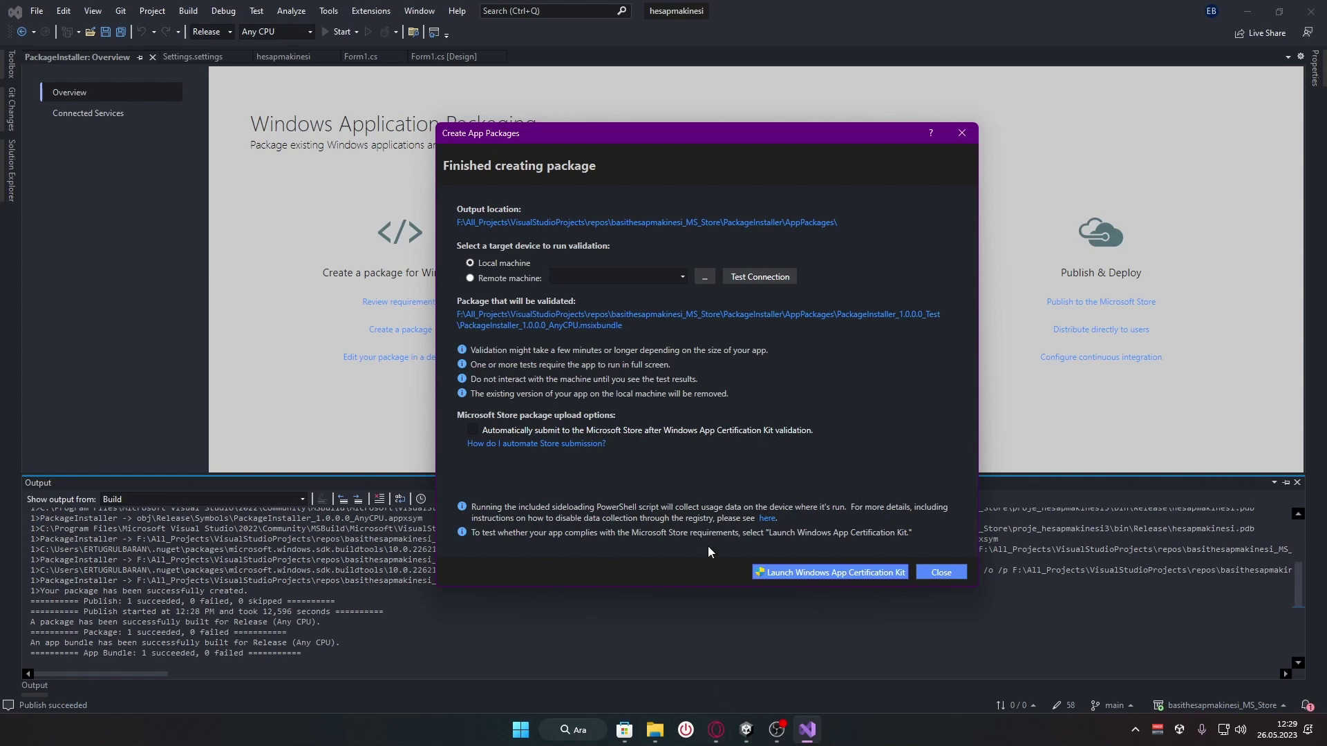
click(716, 730)
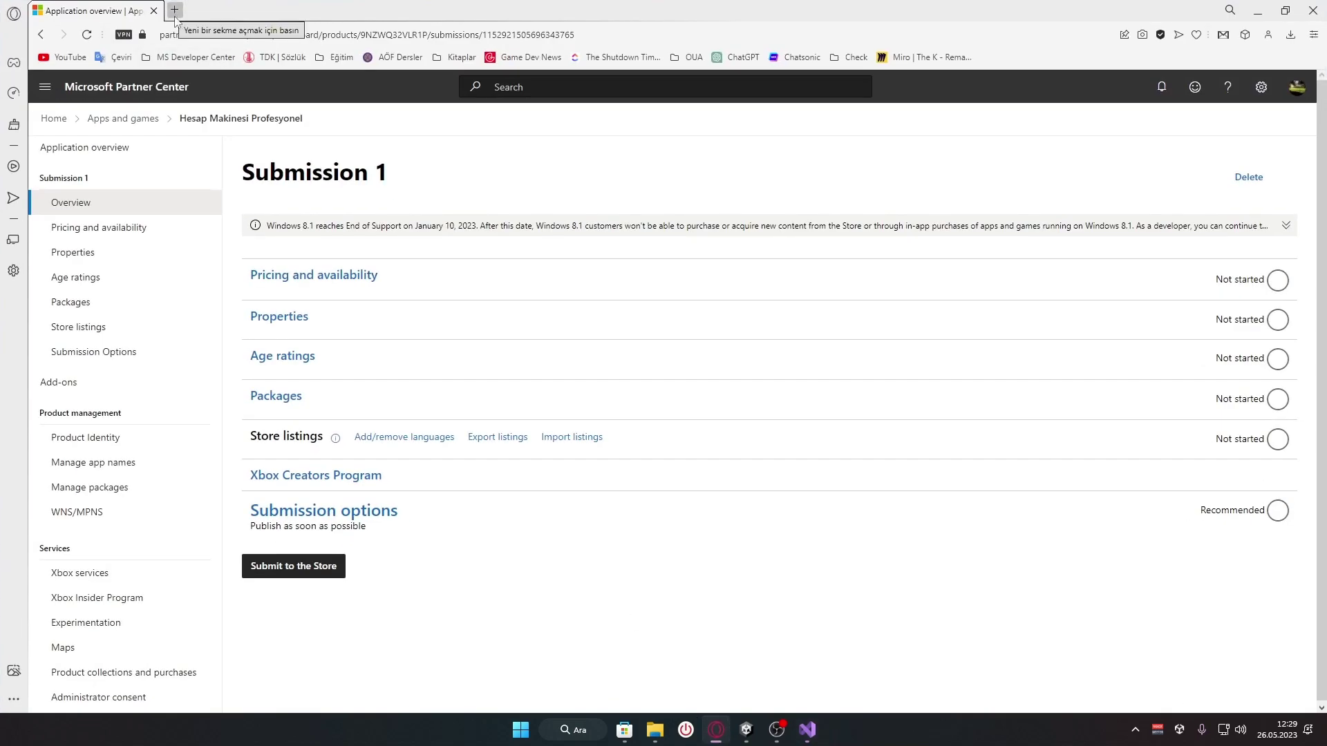
Search 'microsoft certification kit' in a new Opera tab and open the Microsoft Learn article
key(ctrl+t)
text(m)
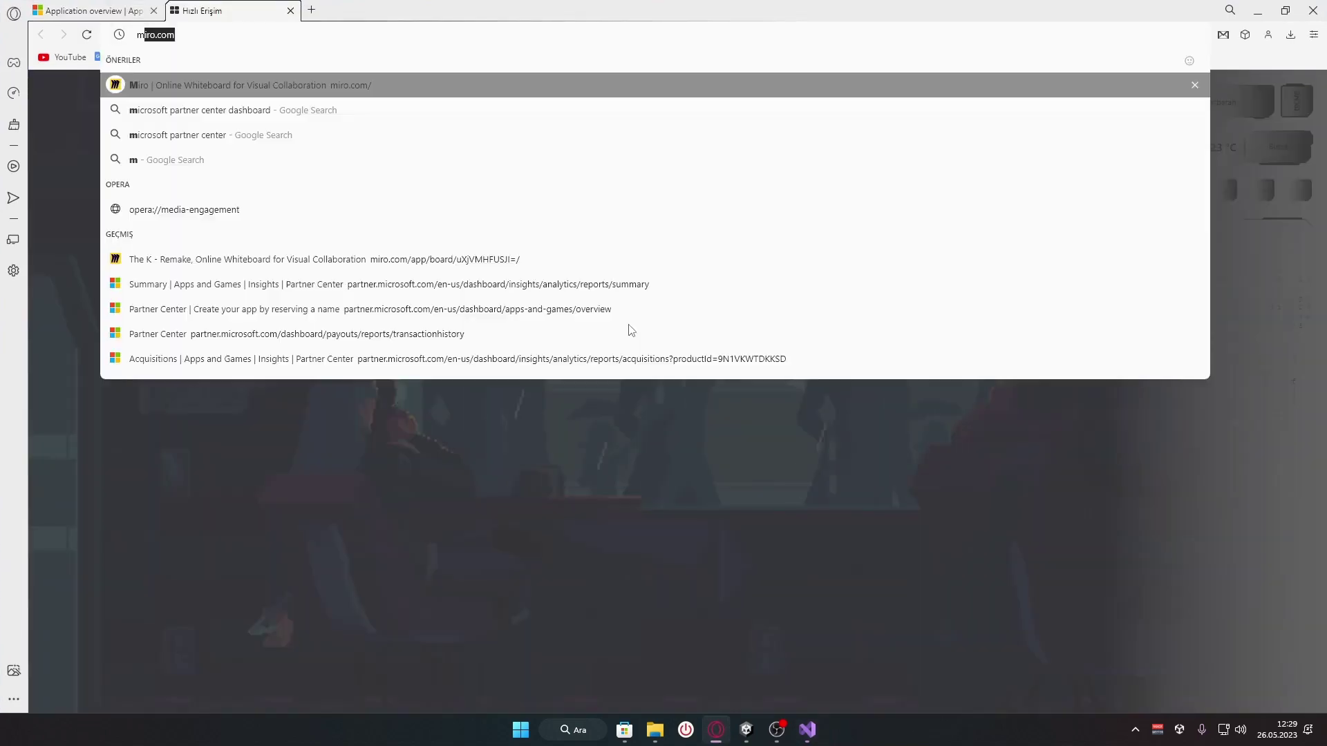
text(icrosoft ce)
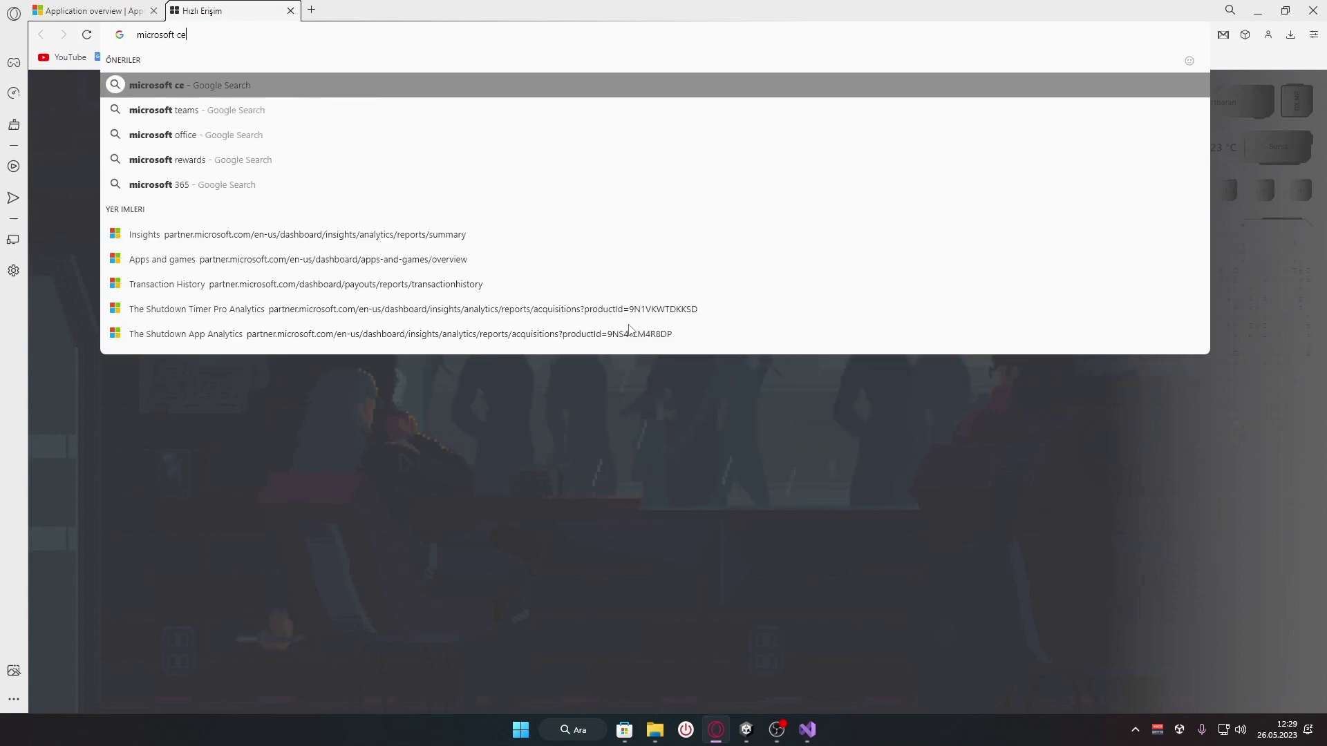
text(rtificatino)
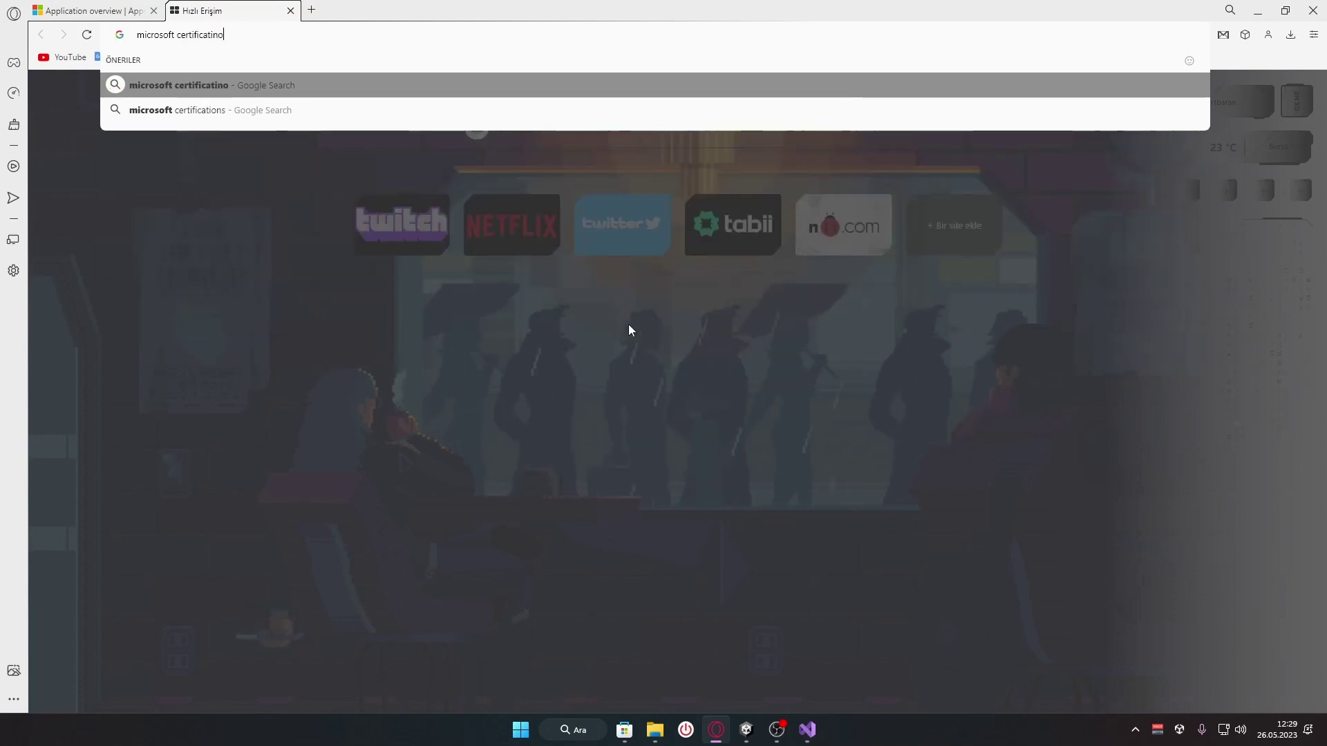
text(n cit)
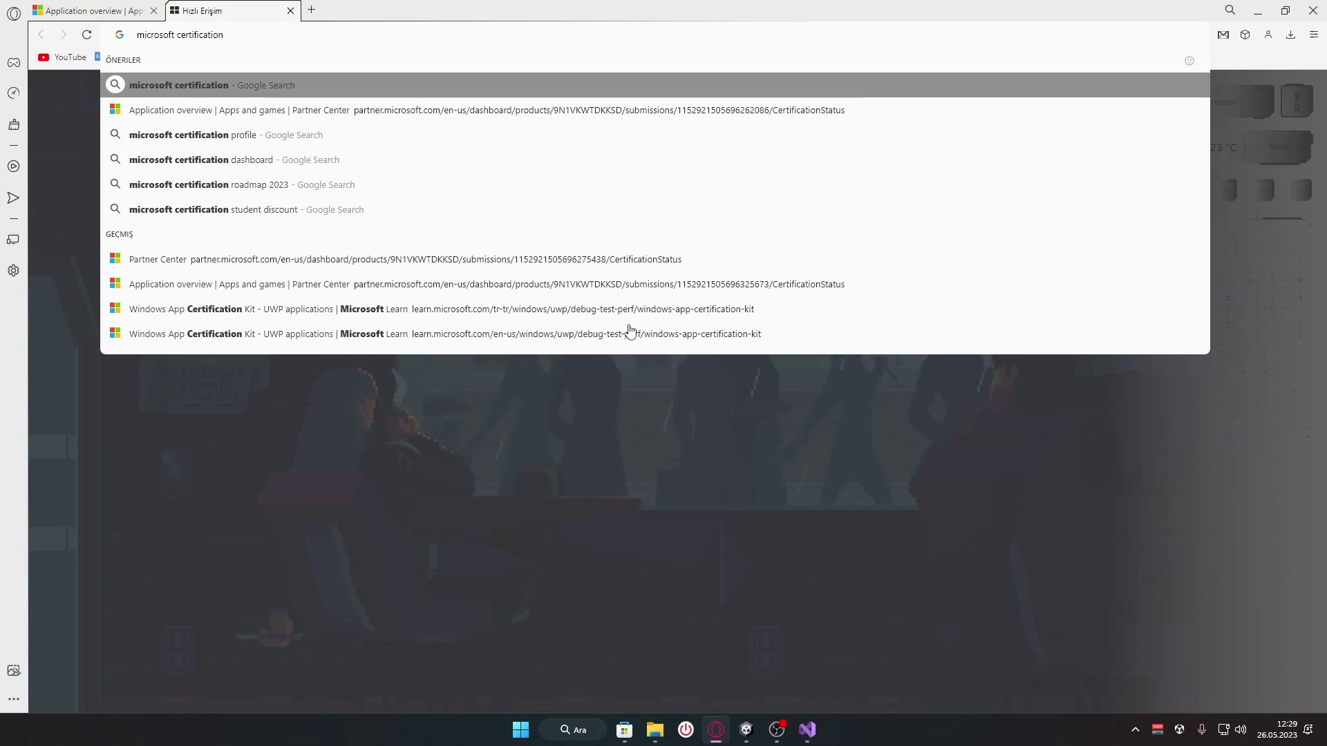
key(BackSpace)
key(BackSpace)
key(BackSpace)
text(kit)
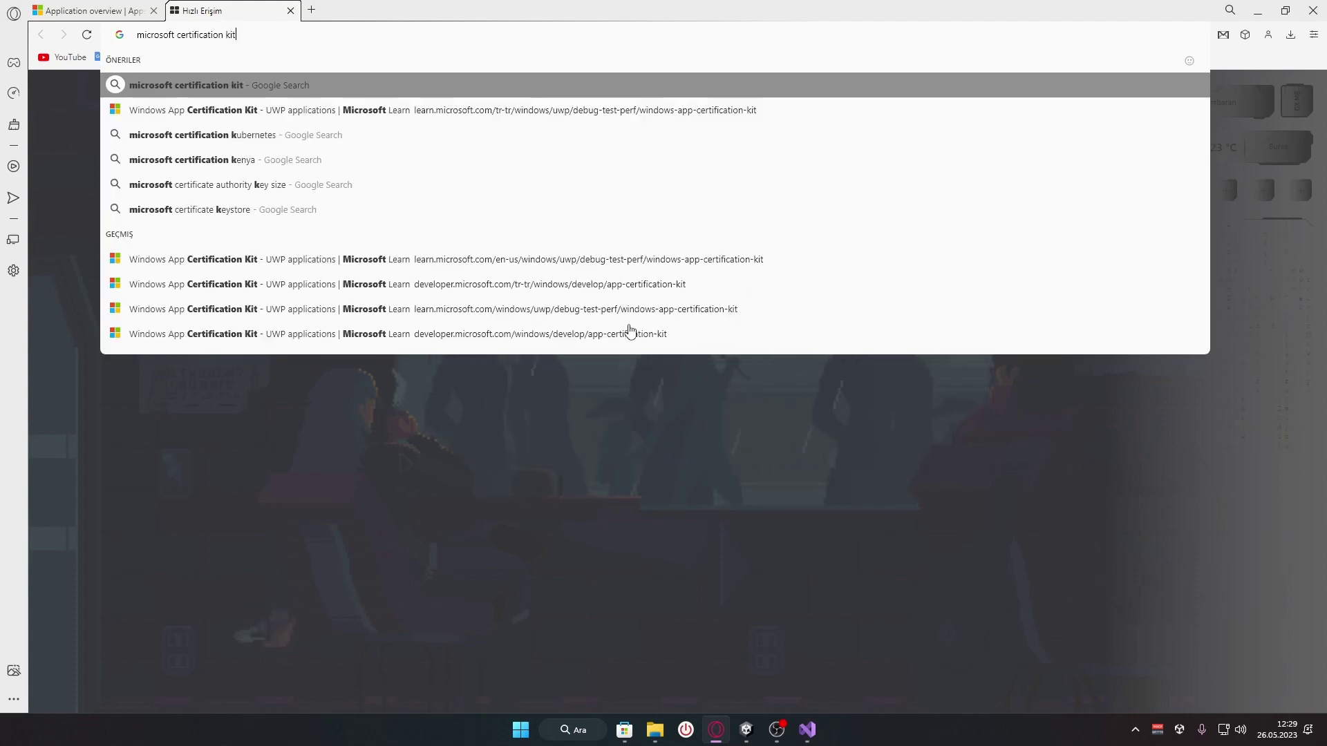
key(Return)
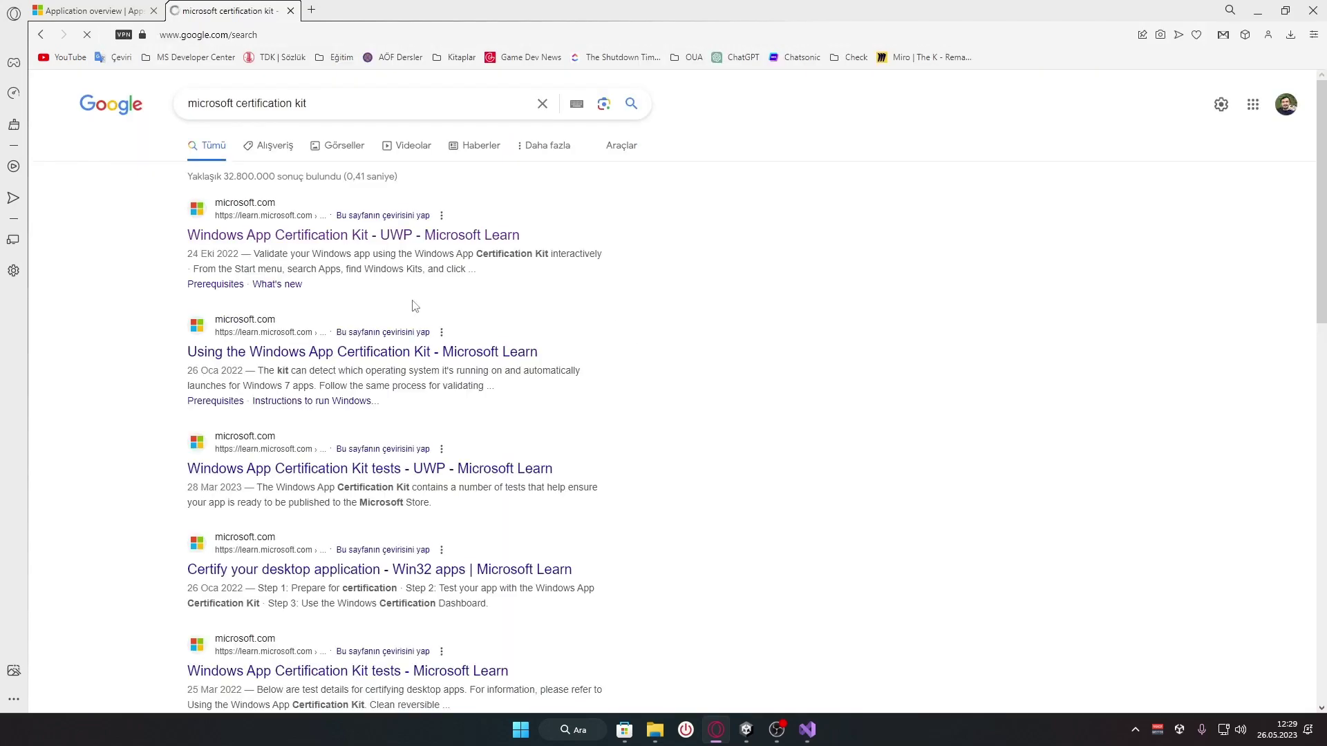
click(337, 238)
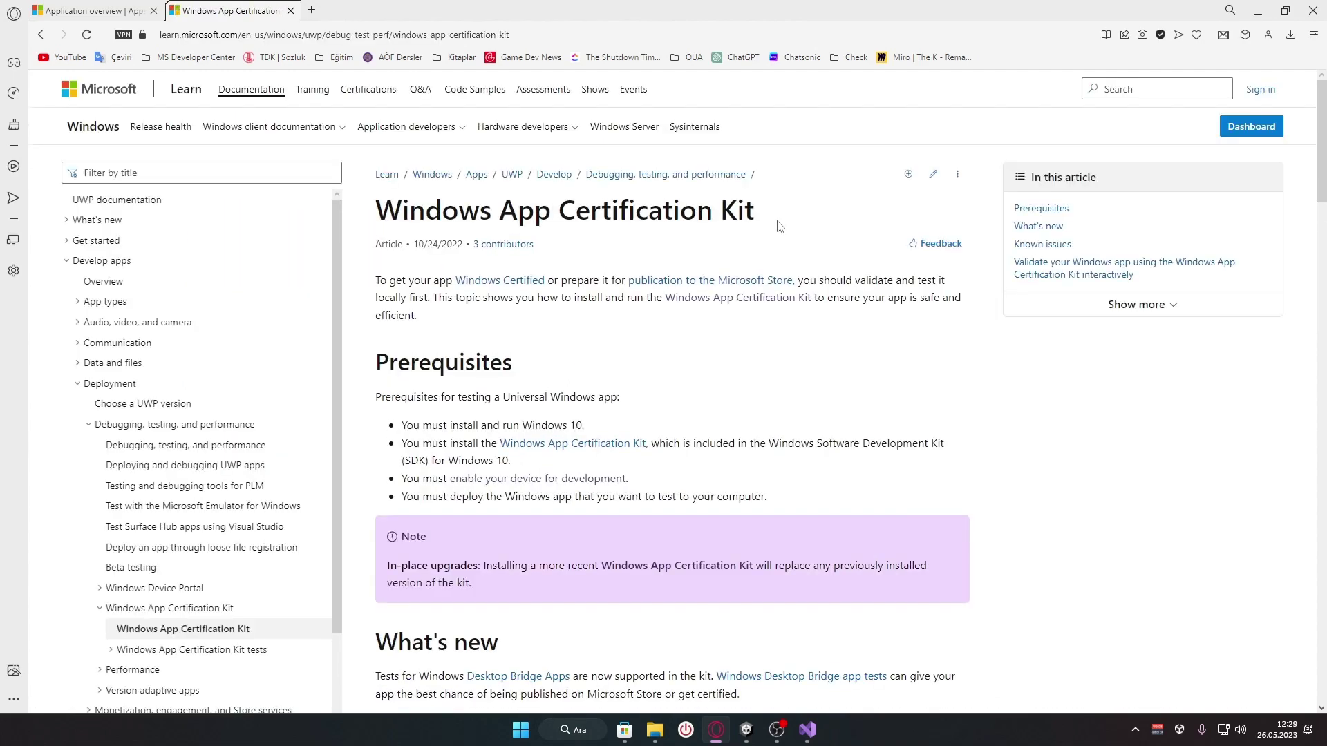
click(808, 731)
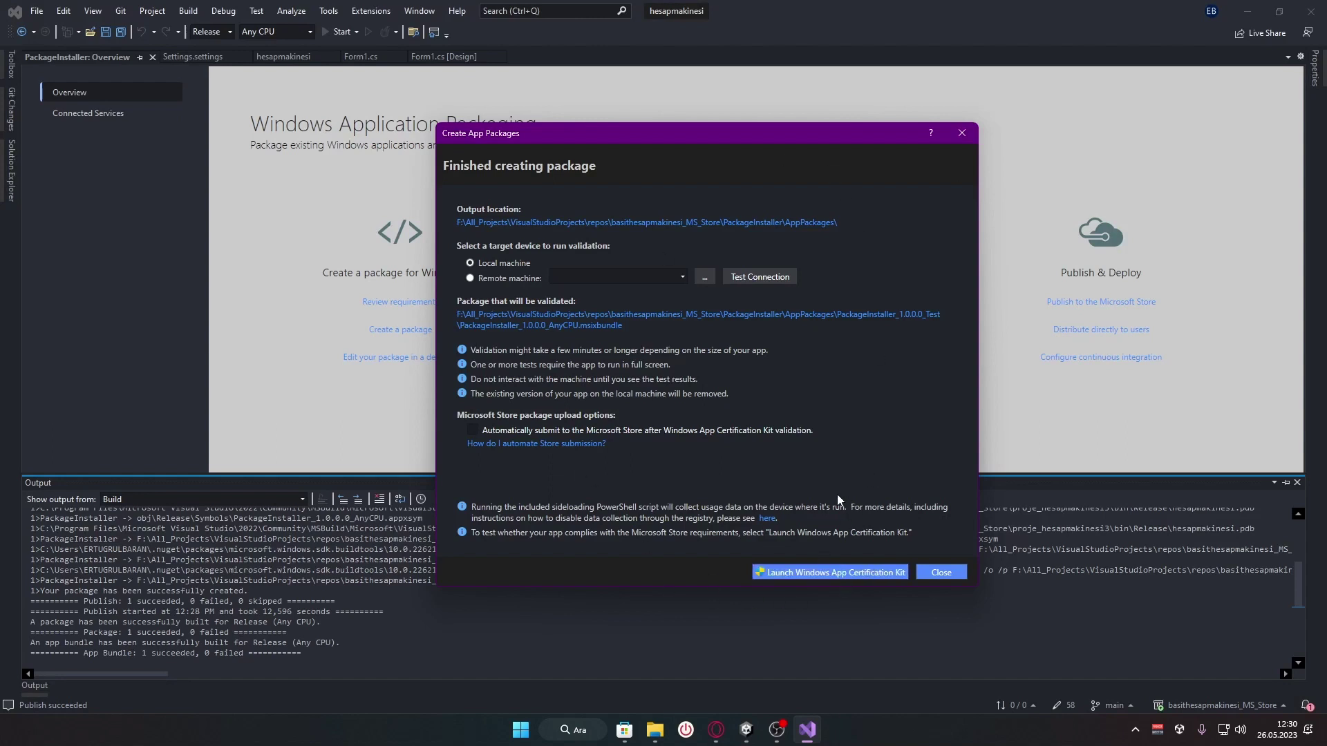
Run the Windows App Certification Kit on the bundle with all tests selected
click(826, 575)
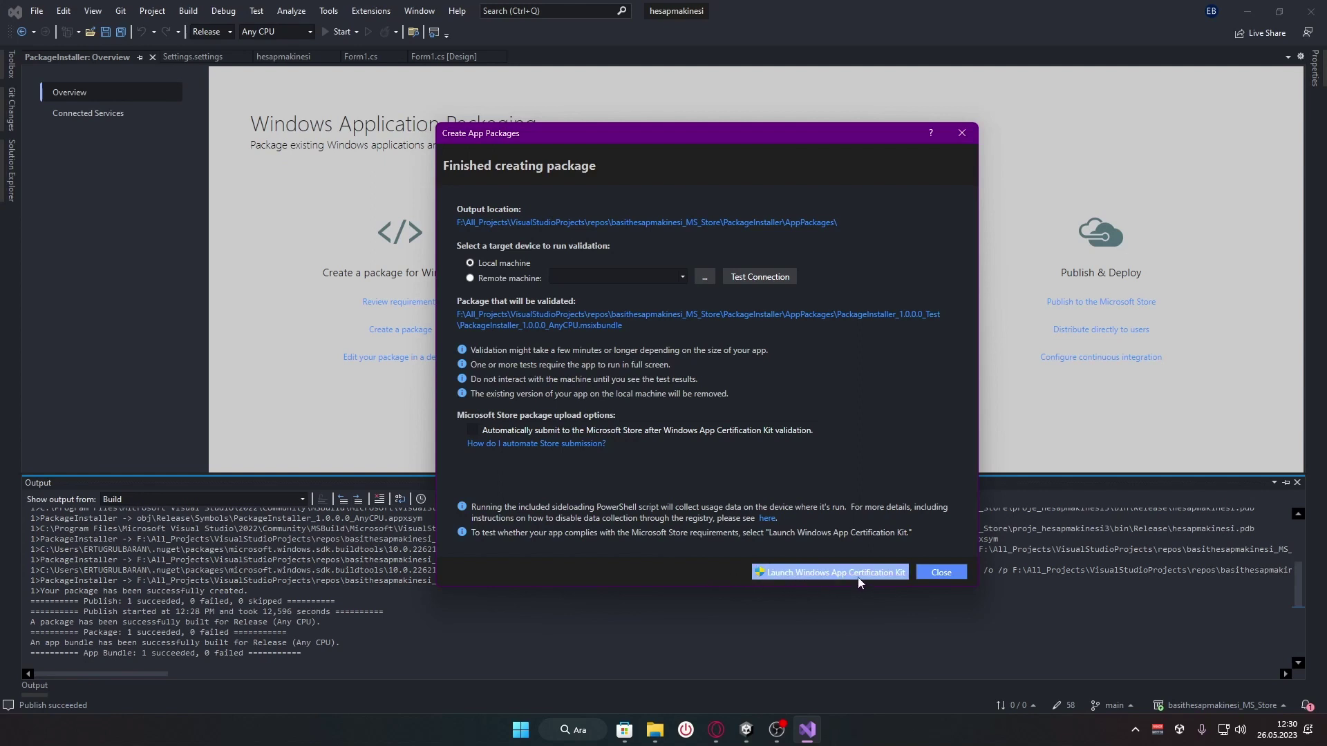
click(859, 579)
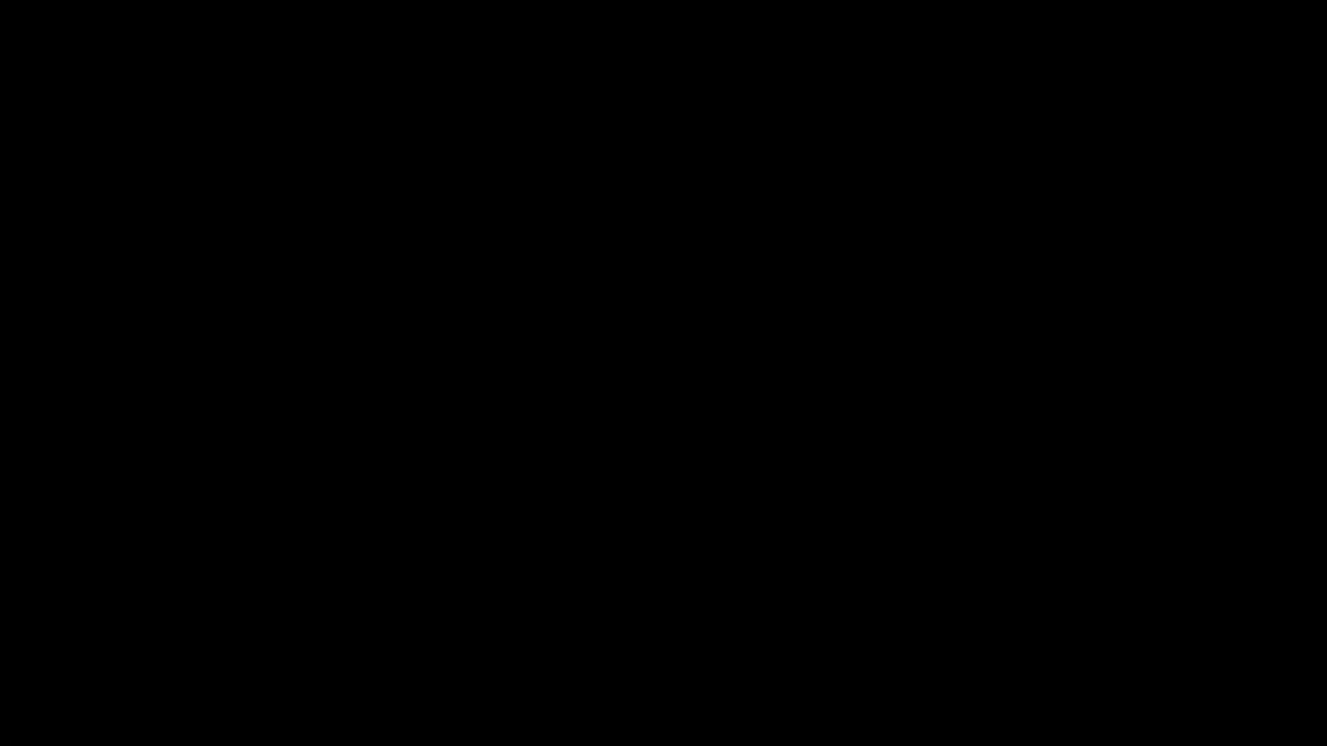
click(591, 333)
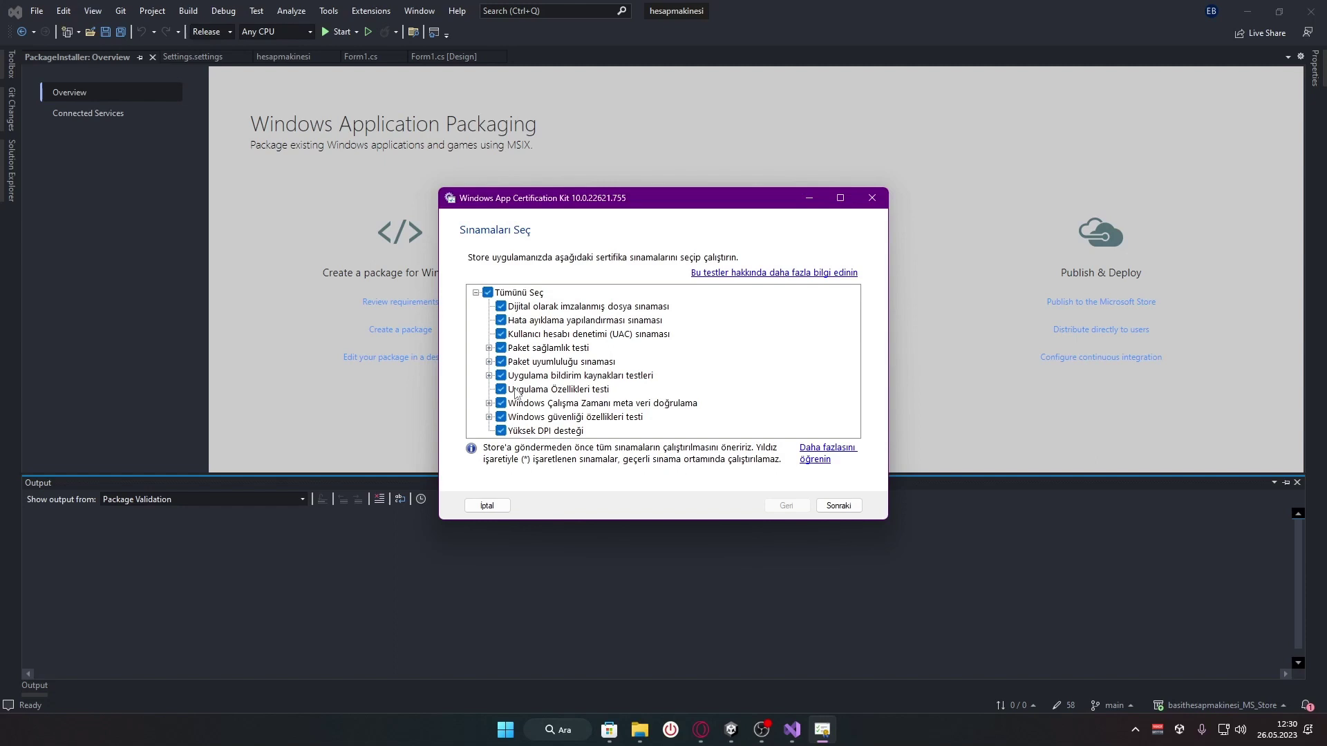
click(501, 432)
click(501, 432)
click(839, 506)
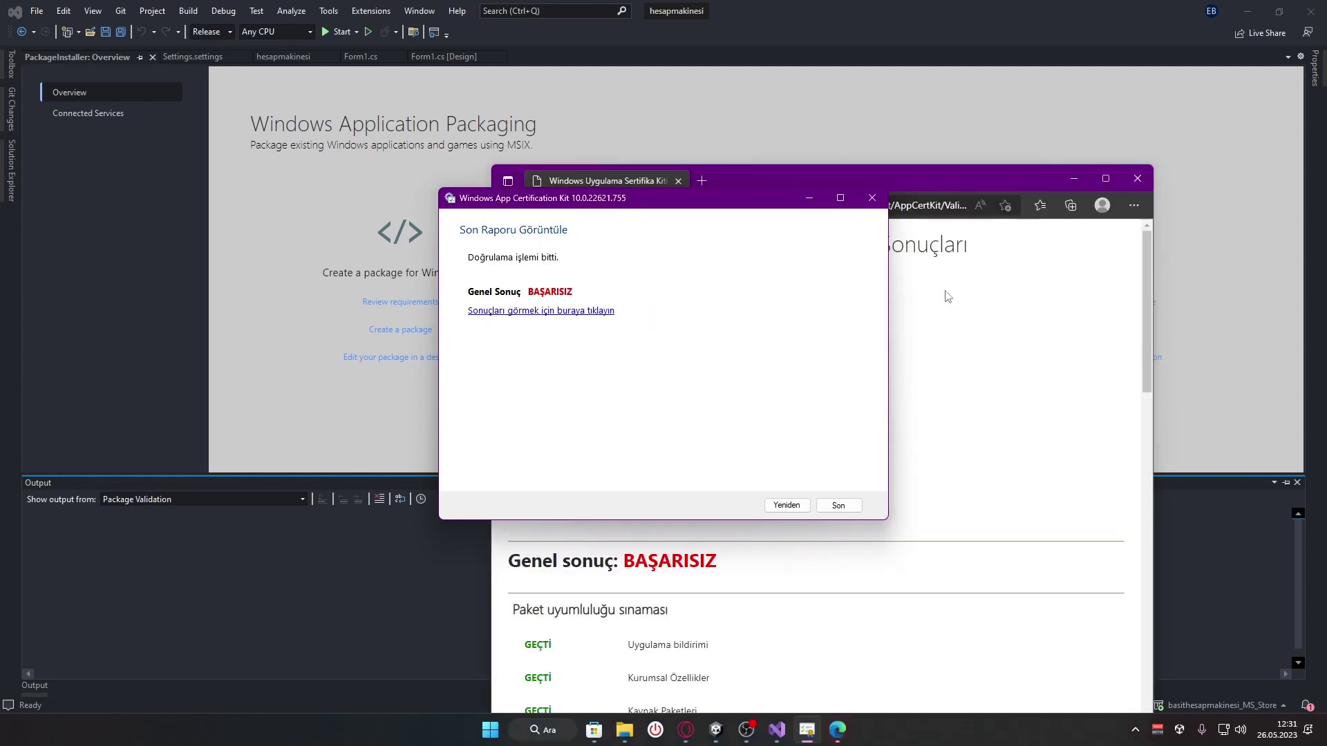
Read the Markalama failure's default logo and splash image files in the Edge report, then close Edge
drag(994, 176, 915, 4)
scroll(460, 388, down, 6)
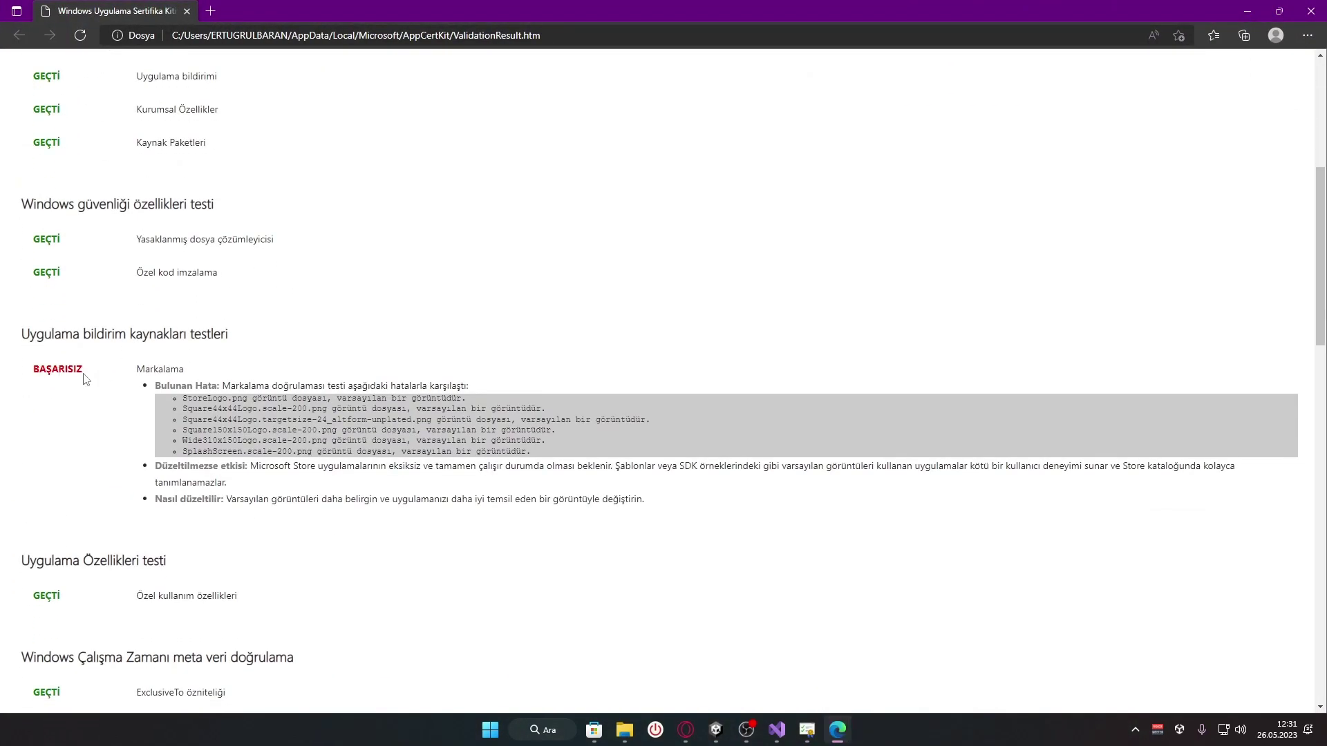
scroll(289, 287, down, 1)
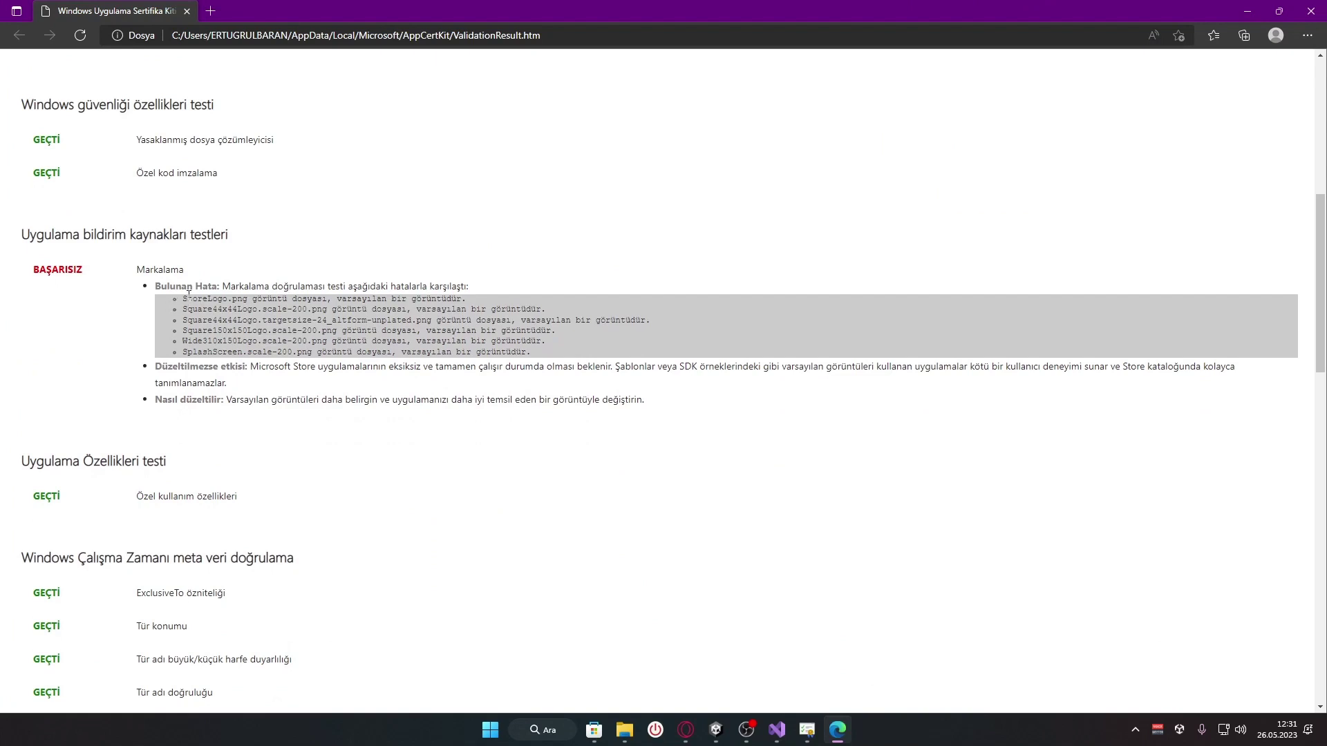
drag(223, 299, 318, 352)
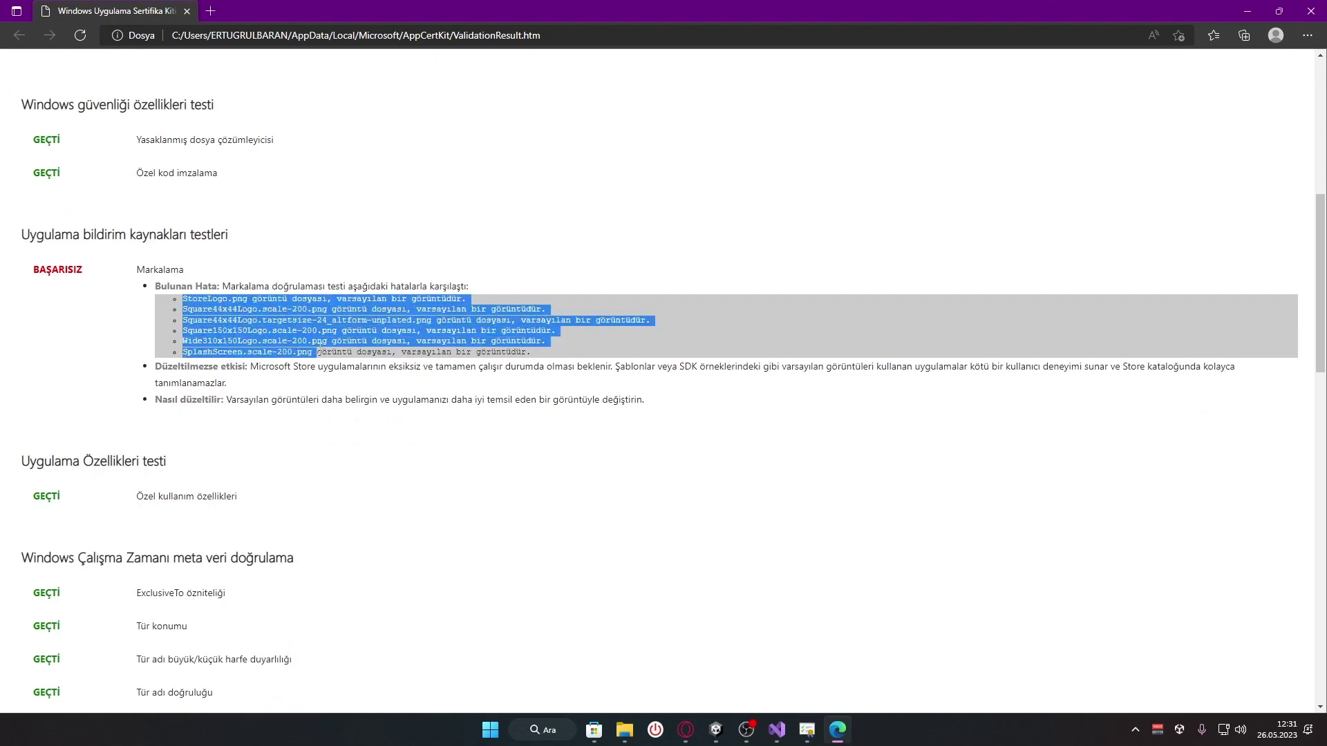
click(557, 352)
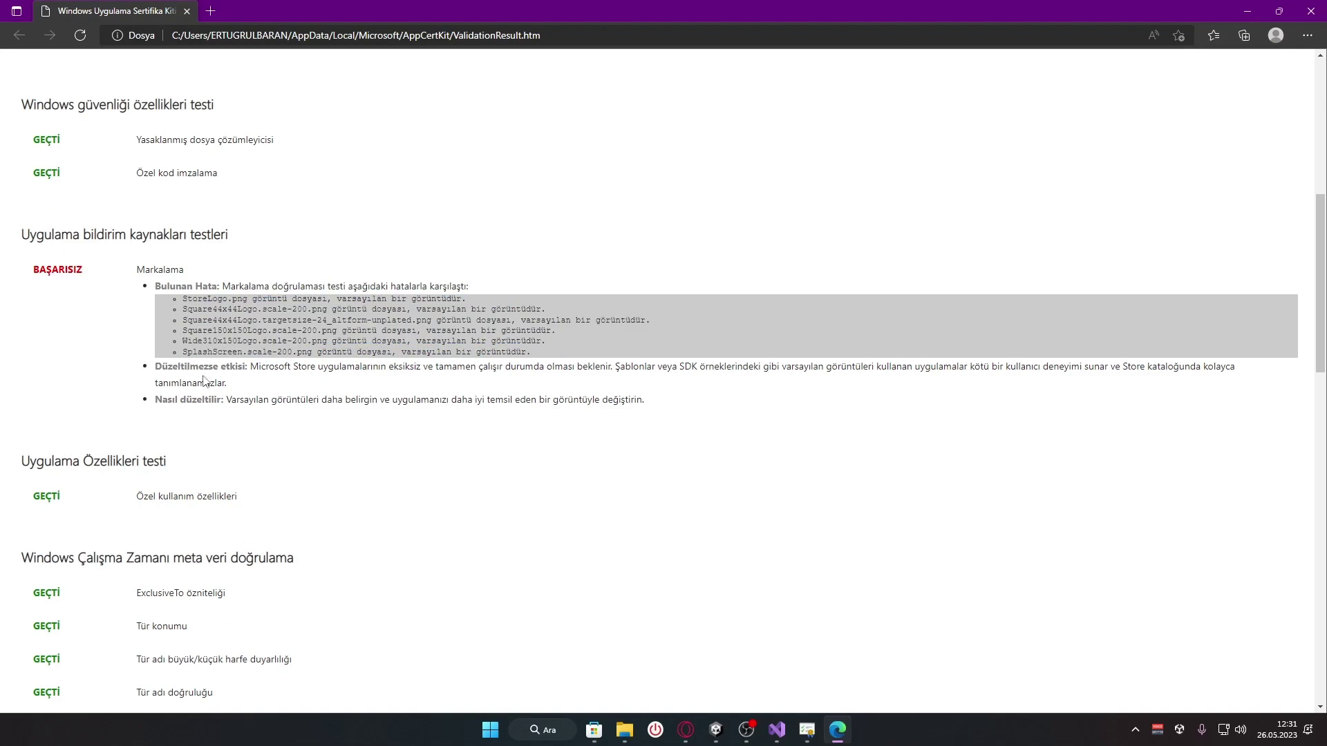
scroll(298, 387, down, 7)
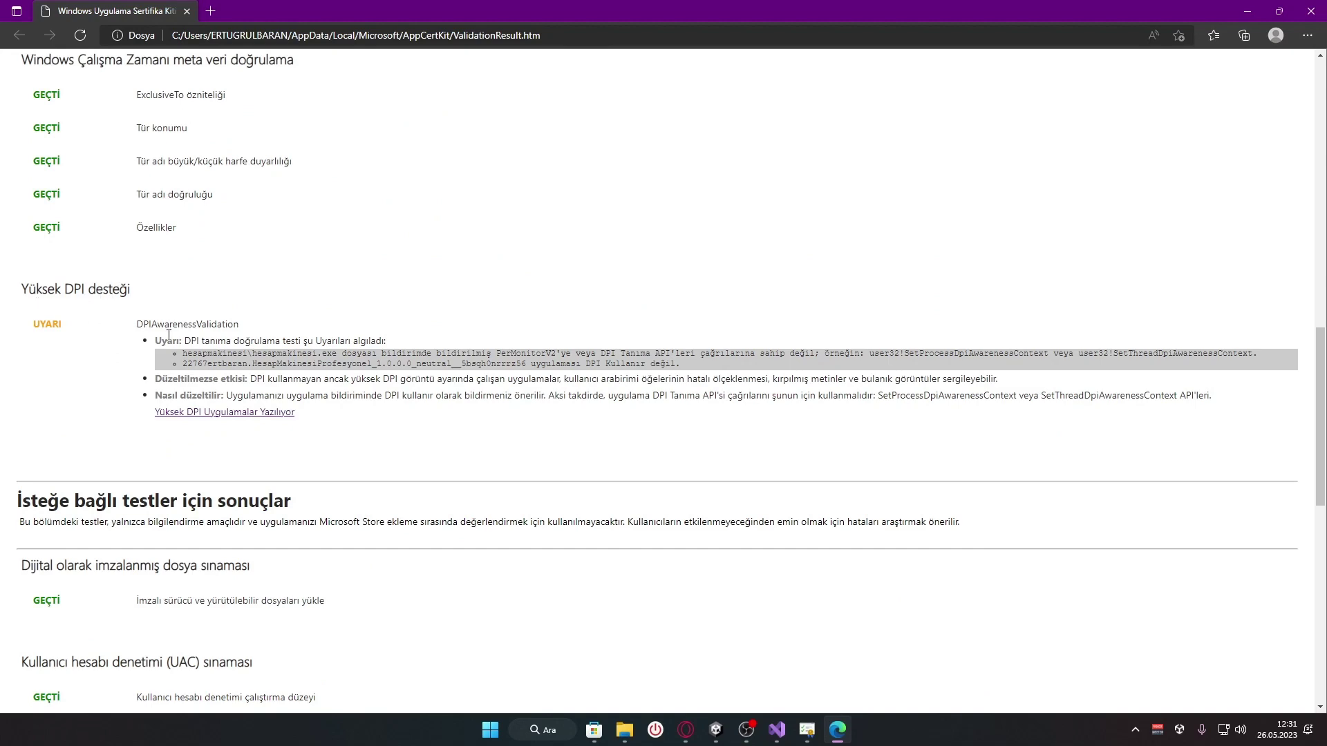
scroll(169, 336, up, 8)
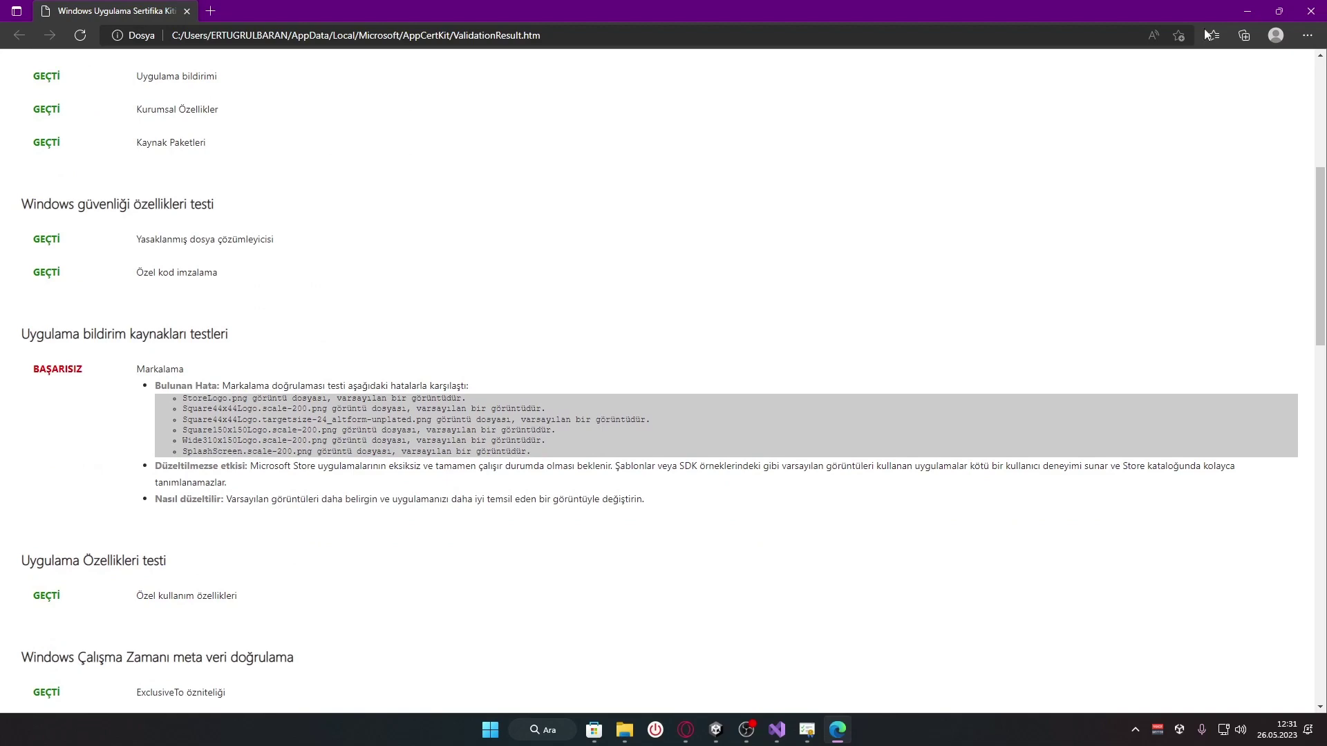
click(1311, 11)
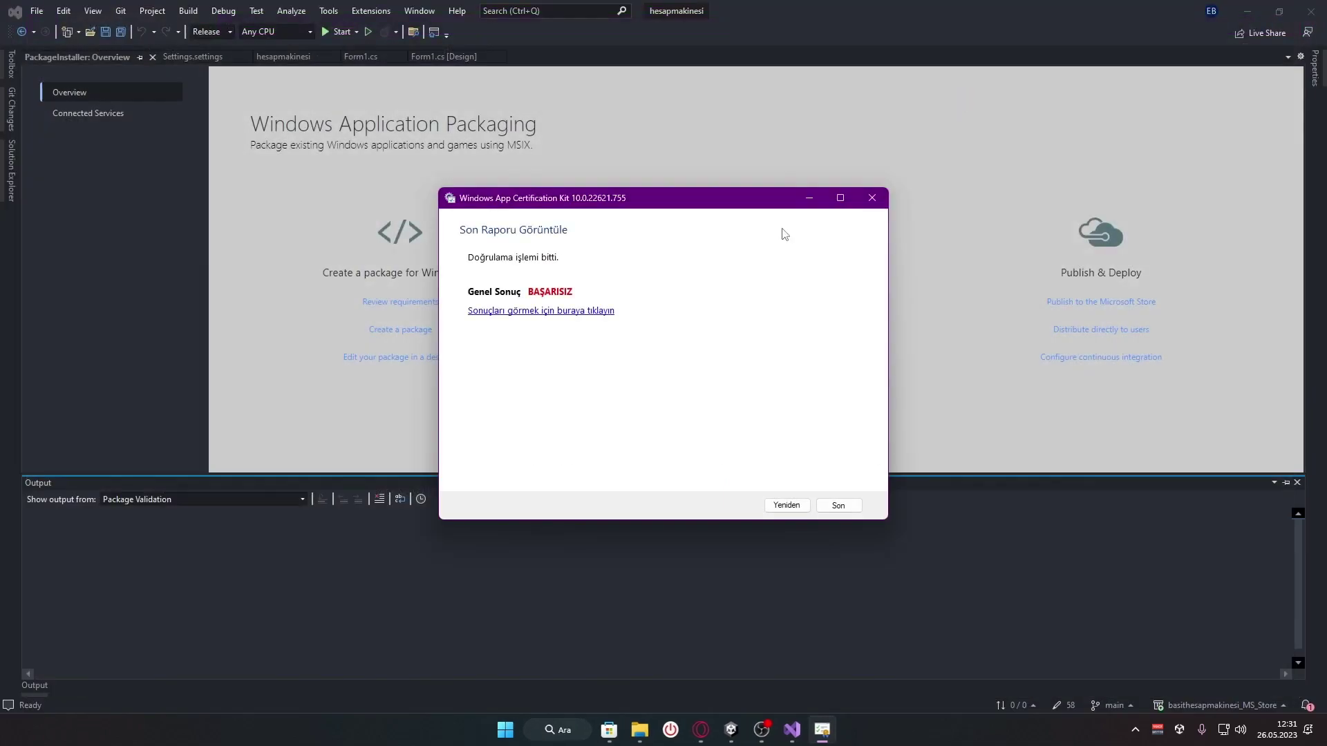
Close the certification kit and Overview tab, then open Package.appxmanifest from Solution Explorer
click(858, 507)
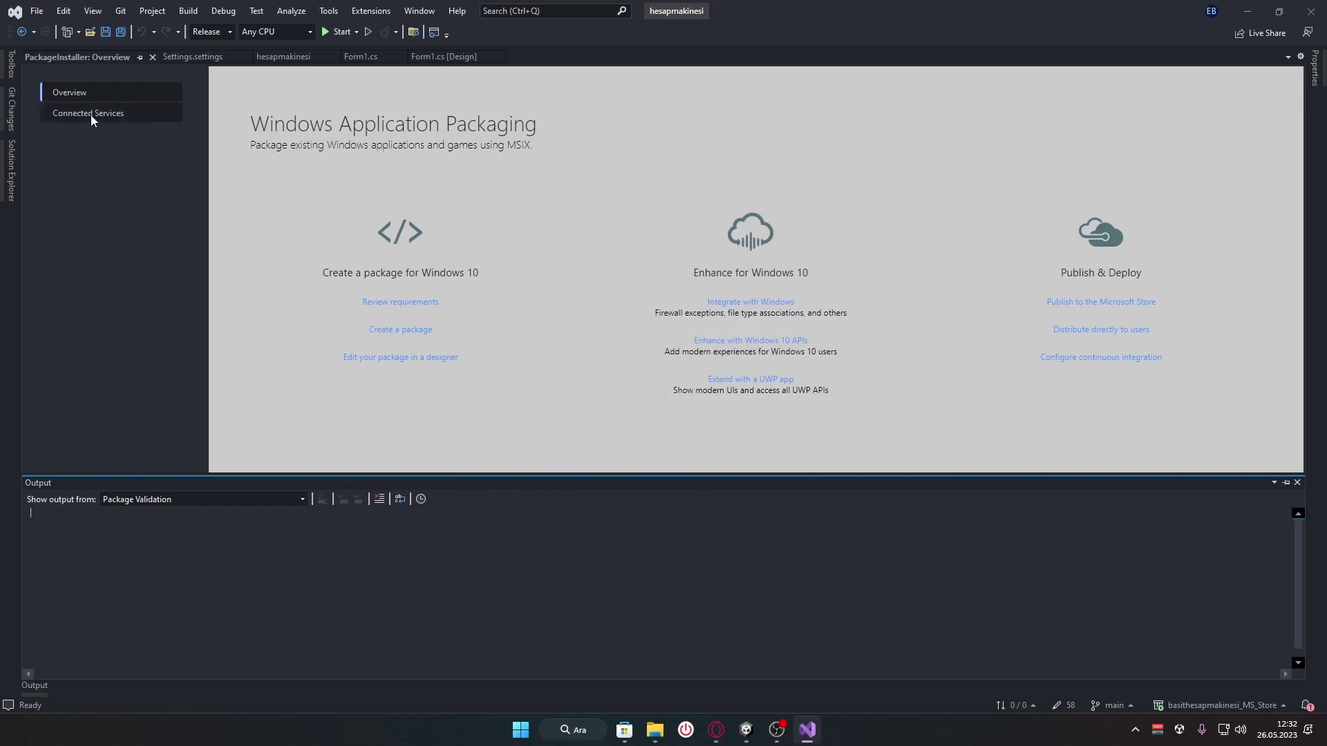
click(153, 57)
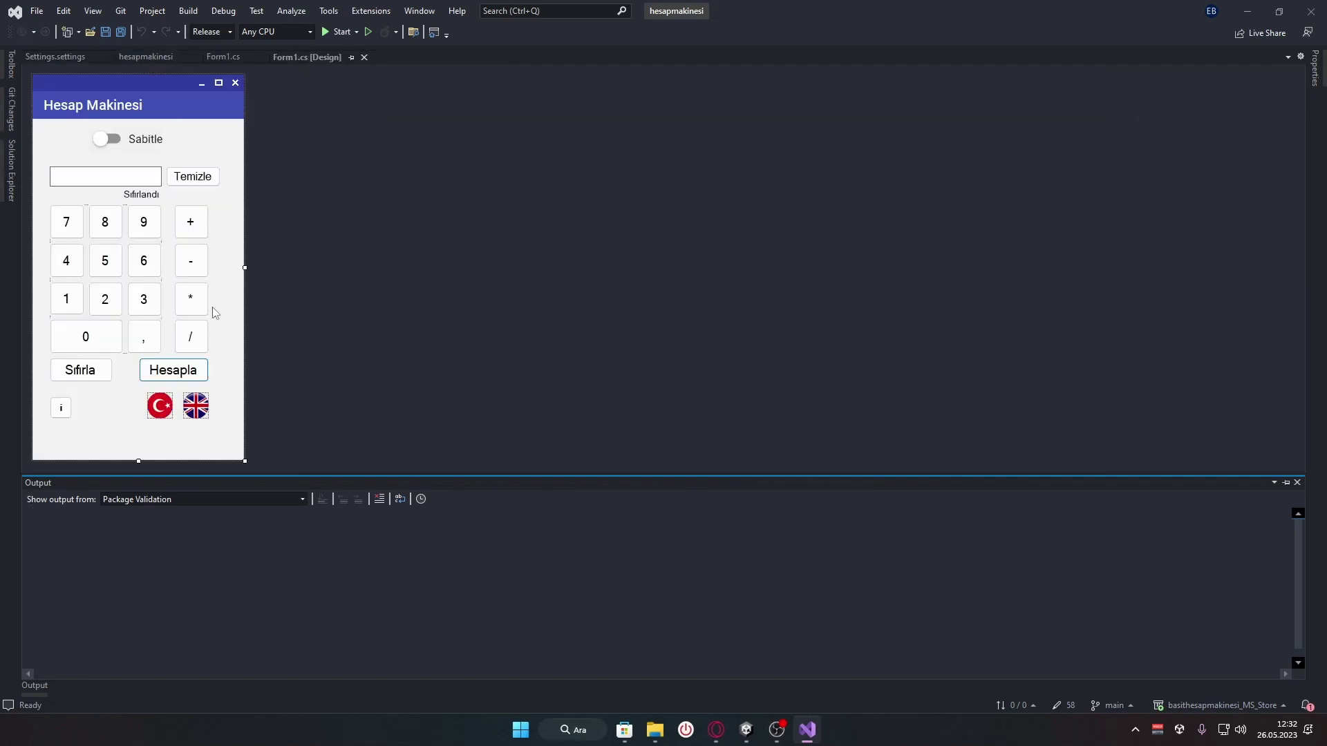
click(13, 179)
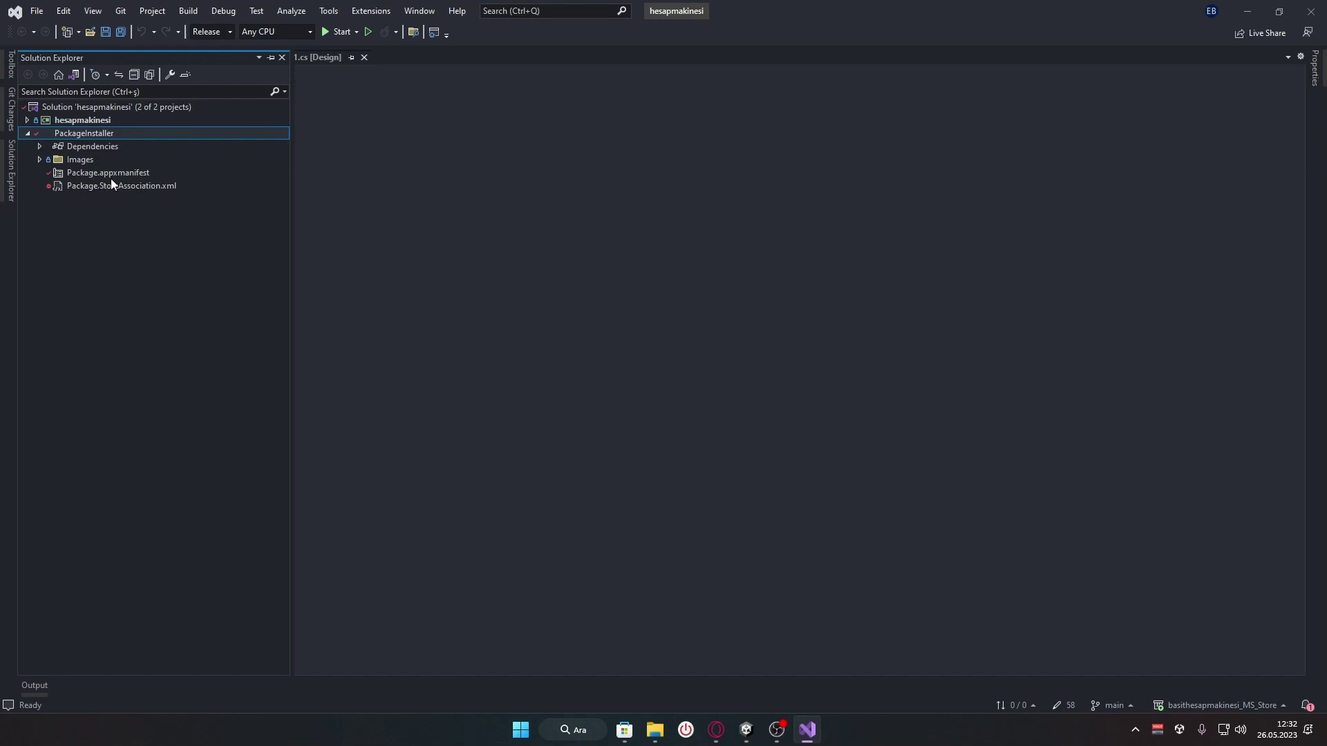
click(169, 175)
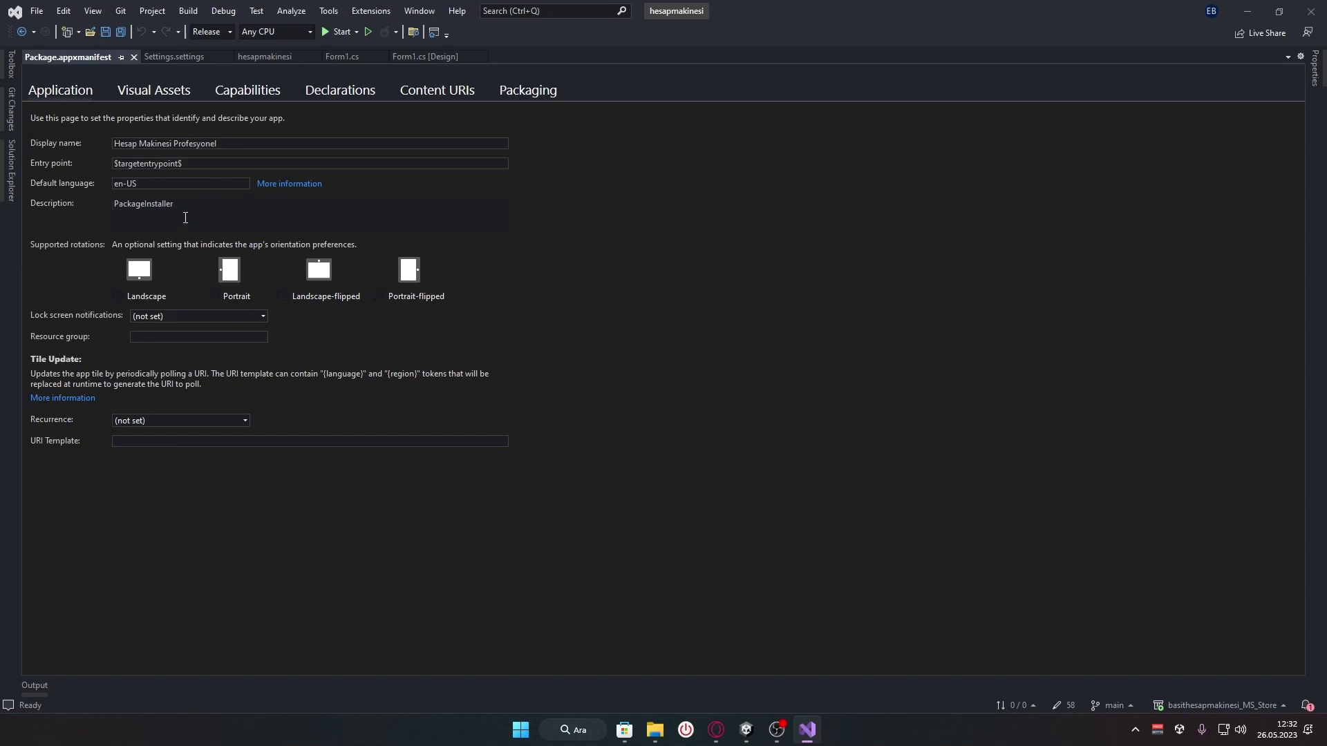
drag(255, 141, 256, 141)
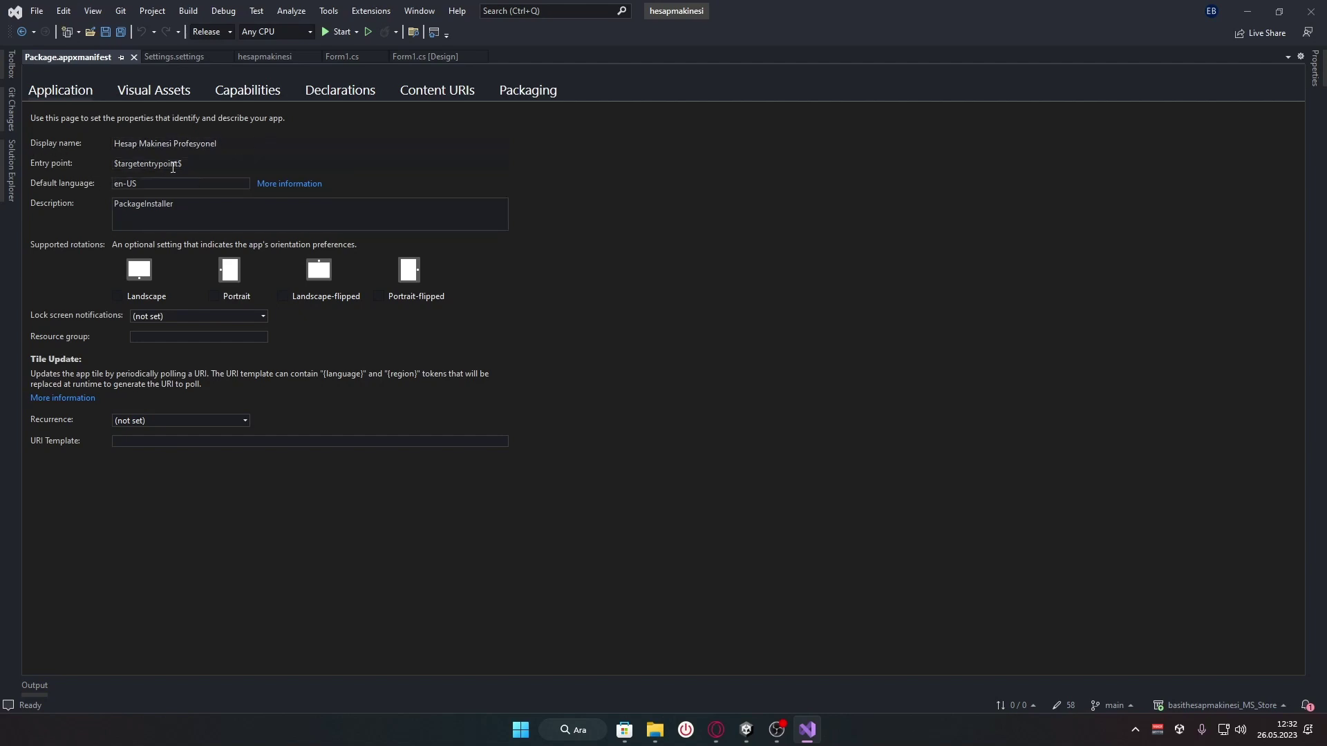
click(194, 164)
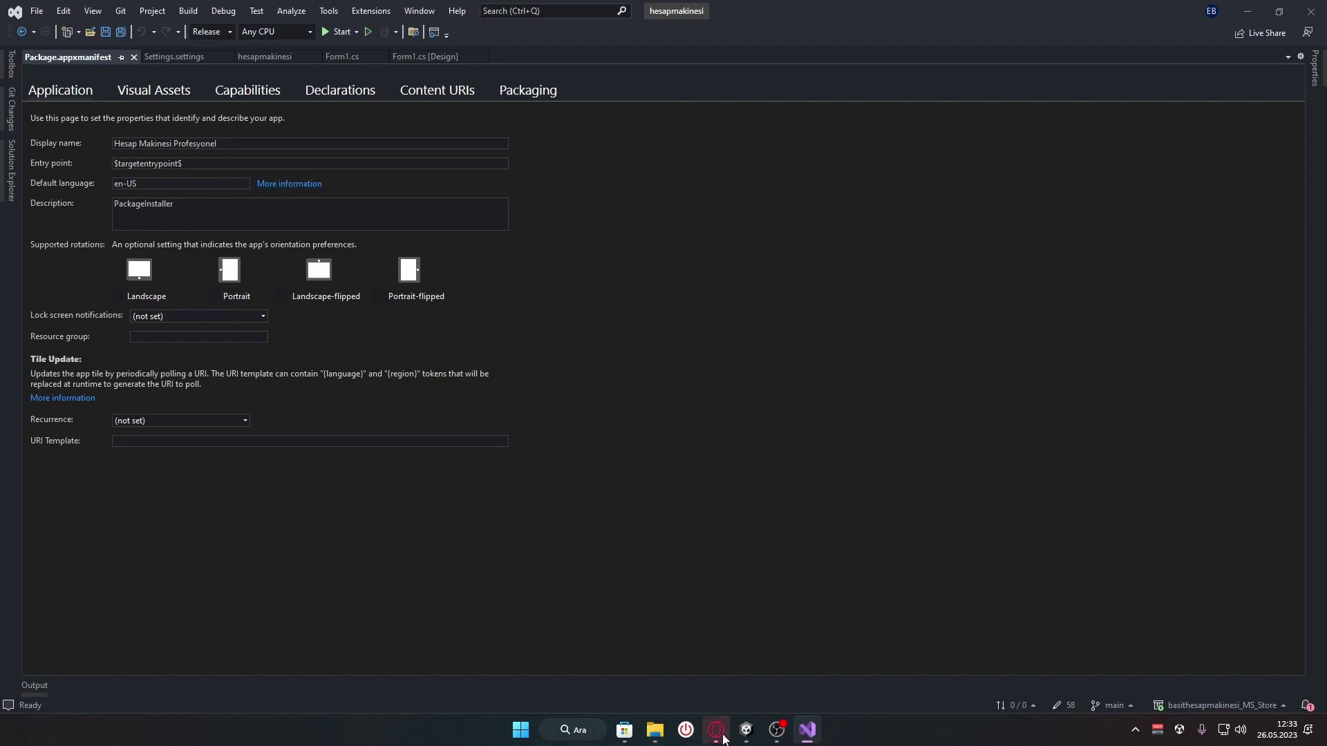
Copy the de-de code from the German row of Opera's Supported languages table
key(alt+Tab)
scroll(632, 316, down, 4)
scroll(629, 318, down, 10)
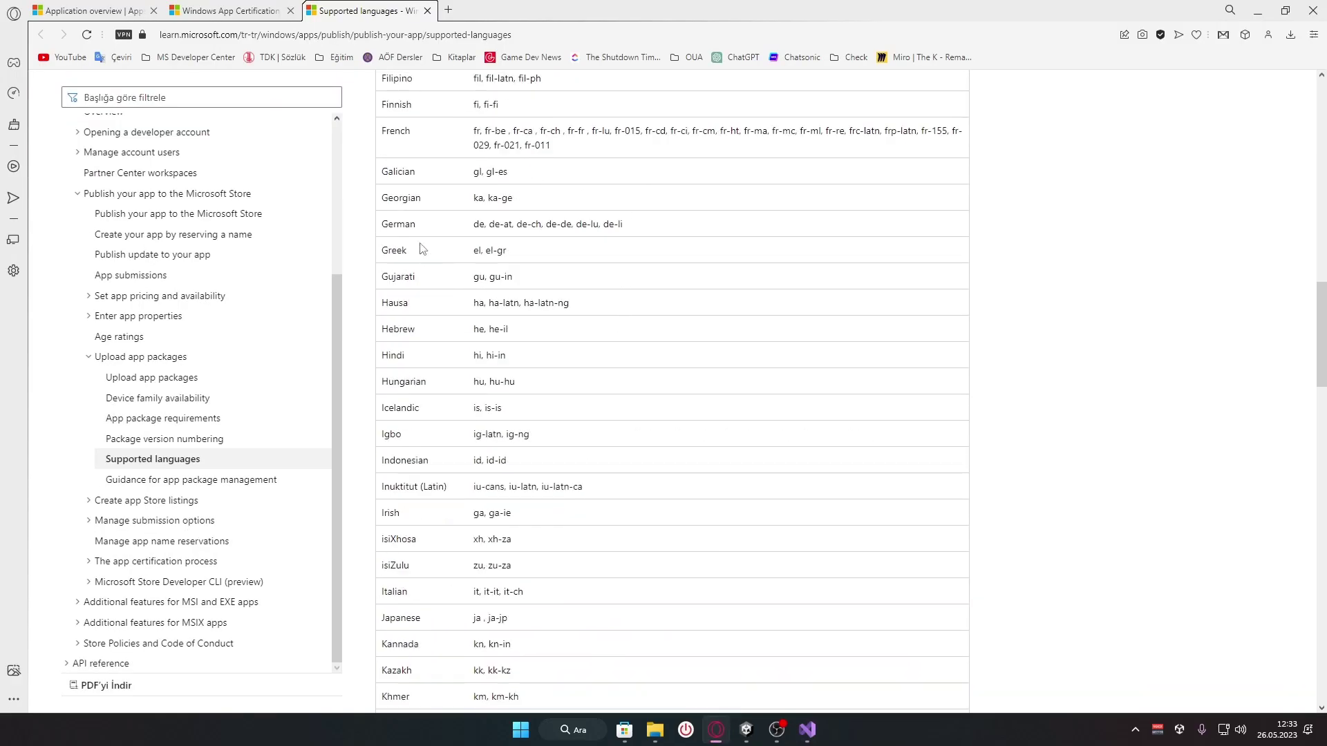
drag(419, 228, 406, 268)
click(429, 232)
double_click(478, 224)
click(532, 238)
drag(491, 226, 568, 224)
key(ctrl+c)
click(543, 247)
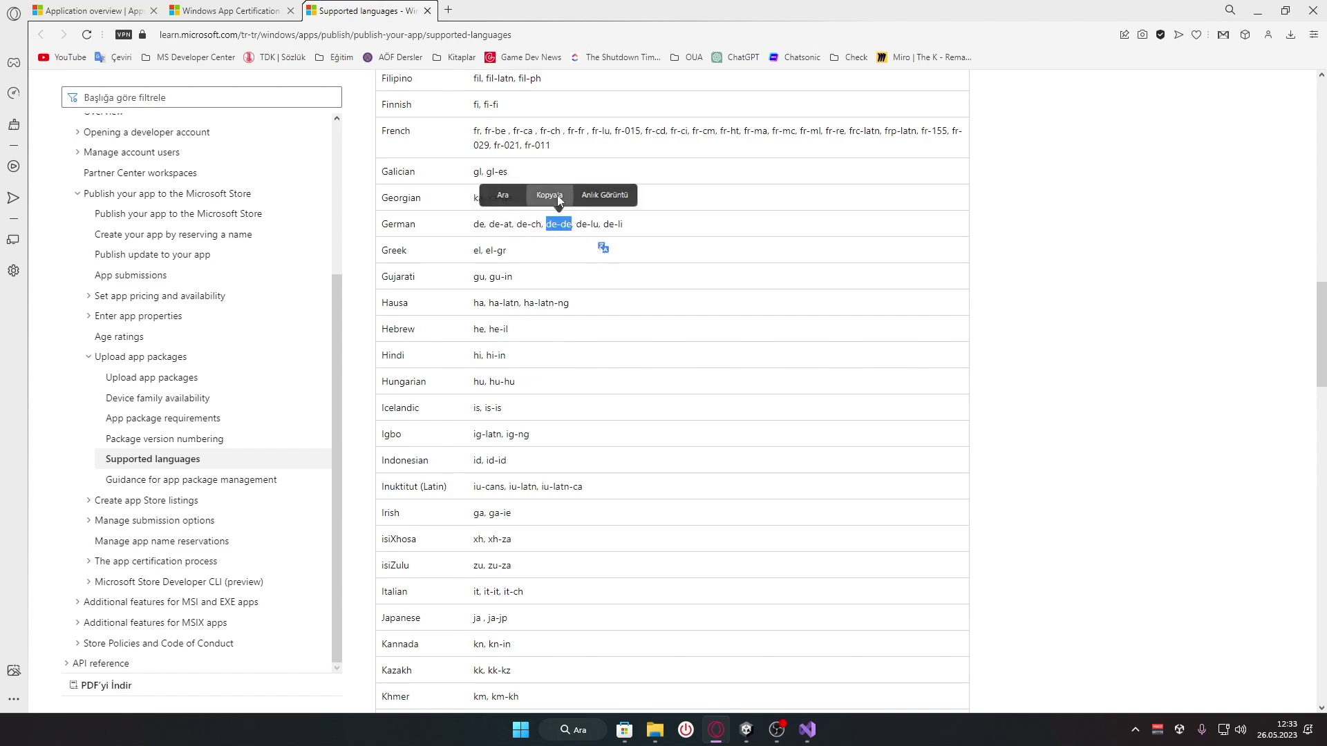
click(557, 195)
key(alt+Tab)
Set the manifest's default language to tr-TR
key(ctrl+v)
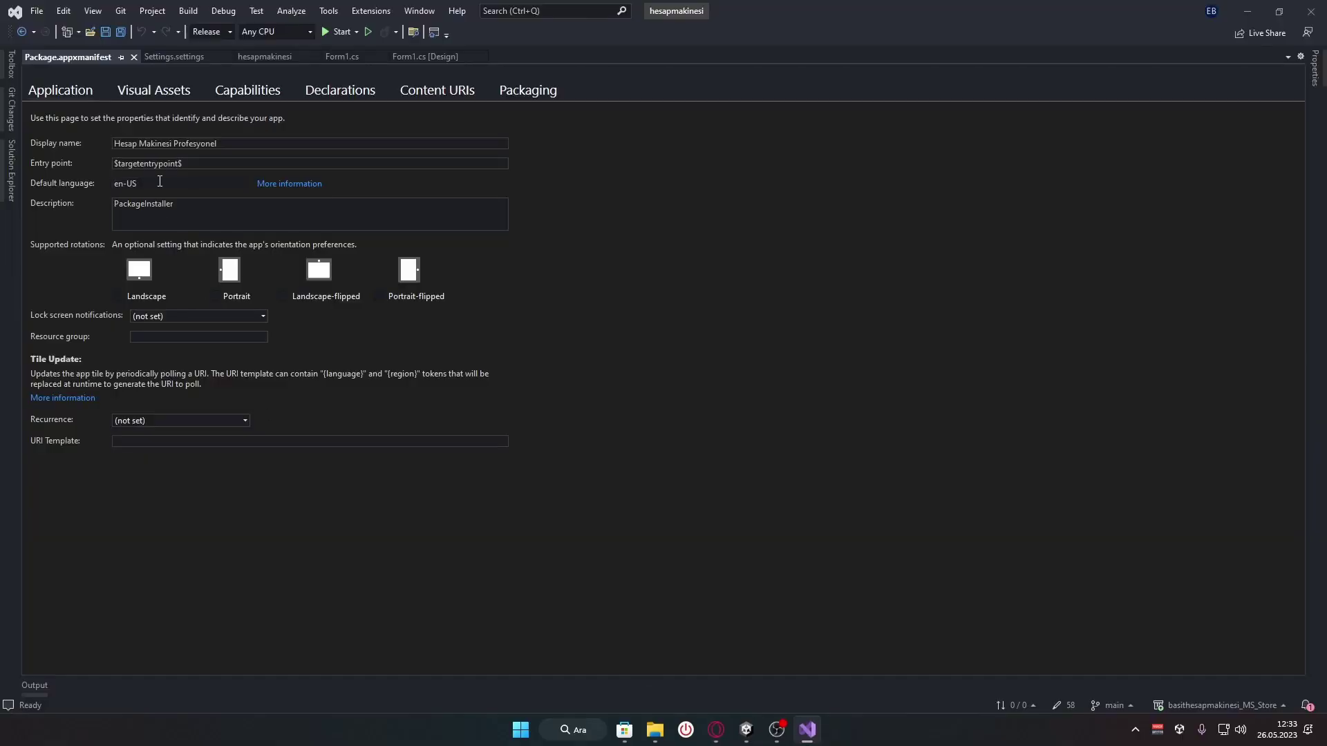
key(ctrl+z)
drag(123, 183, 73, 190)
text(tr)
key(shift+End)
text(-T)
Select the PackageInstaller description text and start The Shutdown Timer Pro
click(217, 218)
click(217, 218)
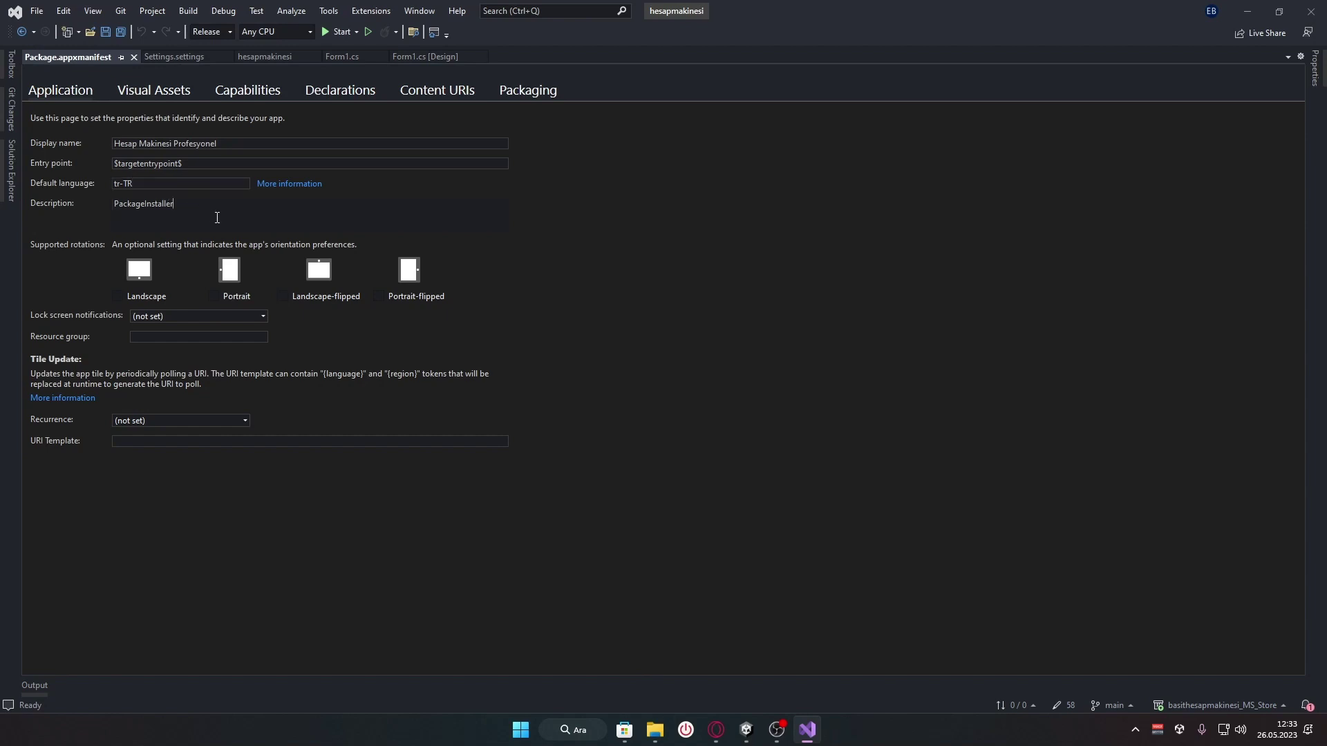
drag(273, 212, 77, 209)
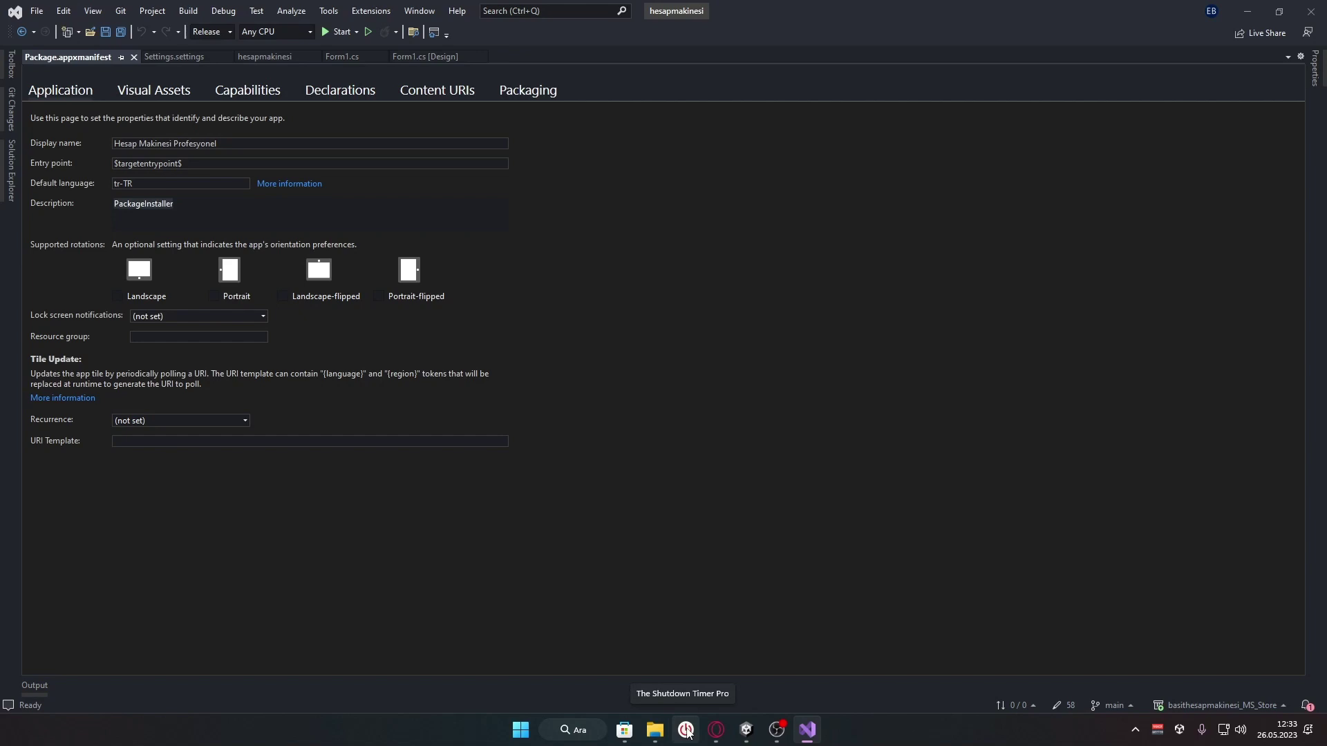
click(687, 731)
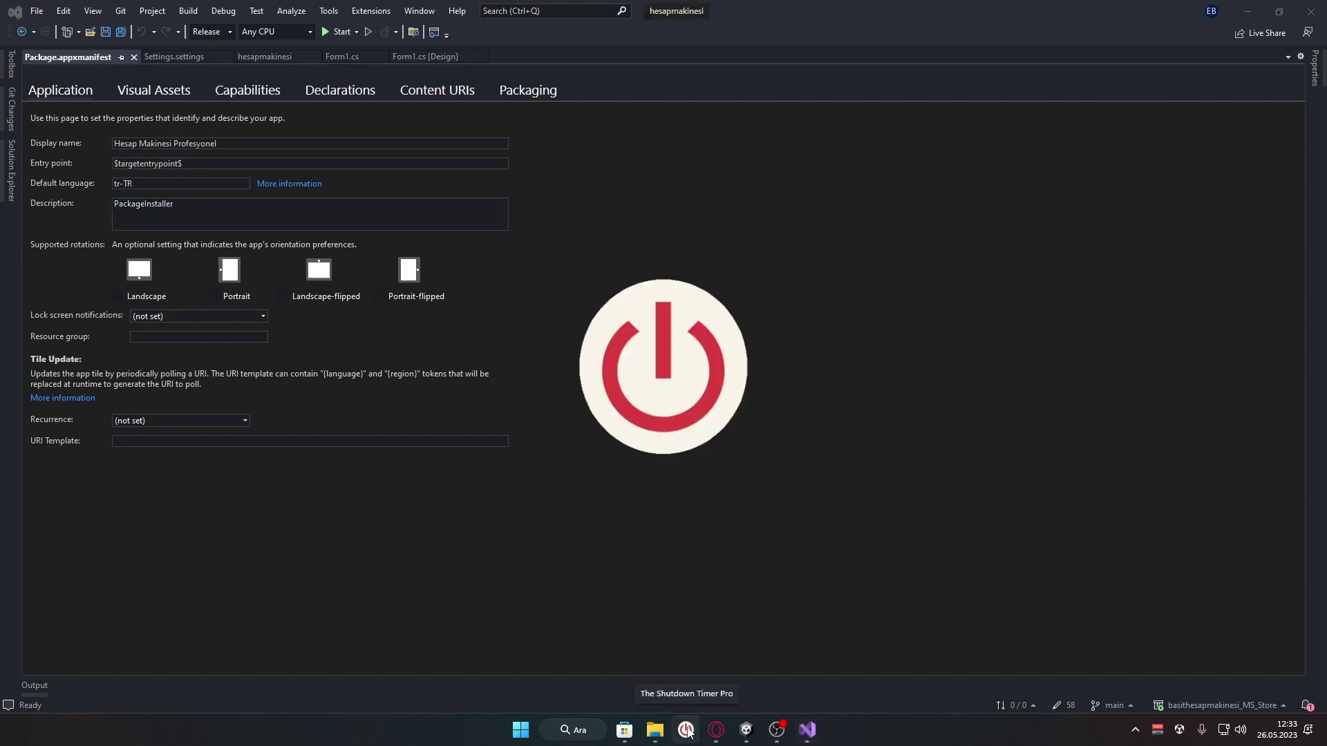
Launch The Shutdown Timer Pro from the Start menu, then minimize it to the taskbar
click(521, 730)
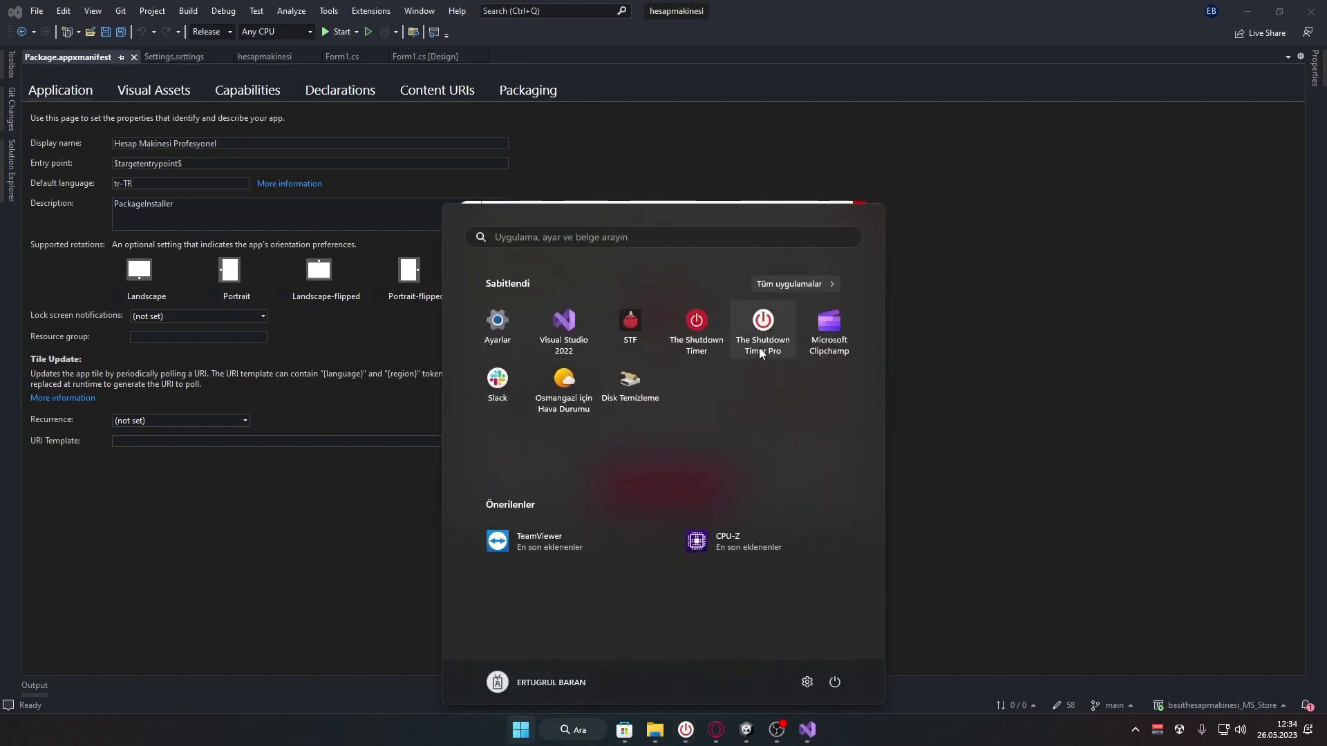
click(761, 354)
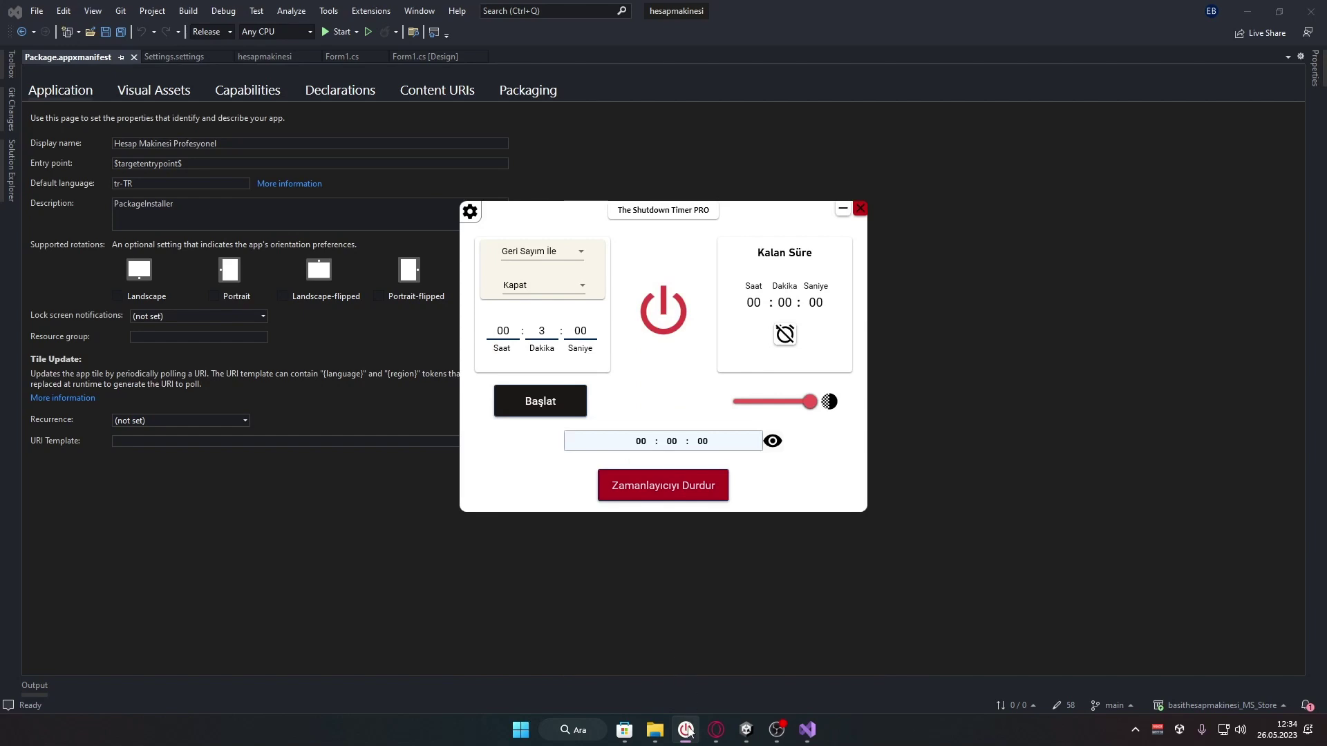
mouse_move(687, 738)
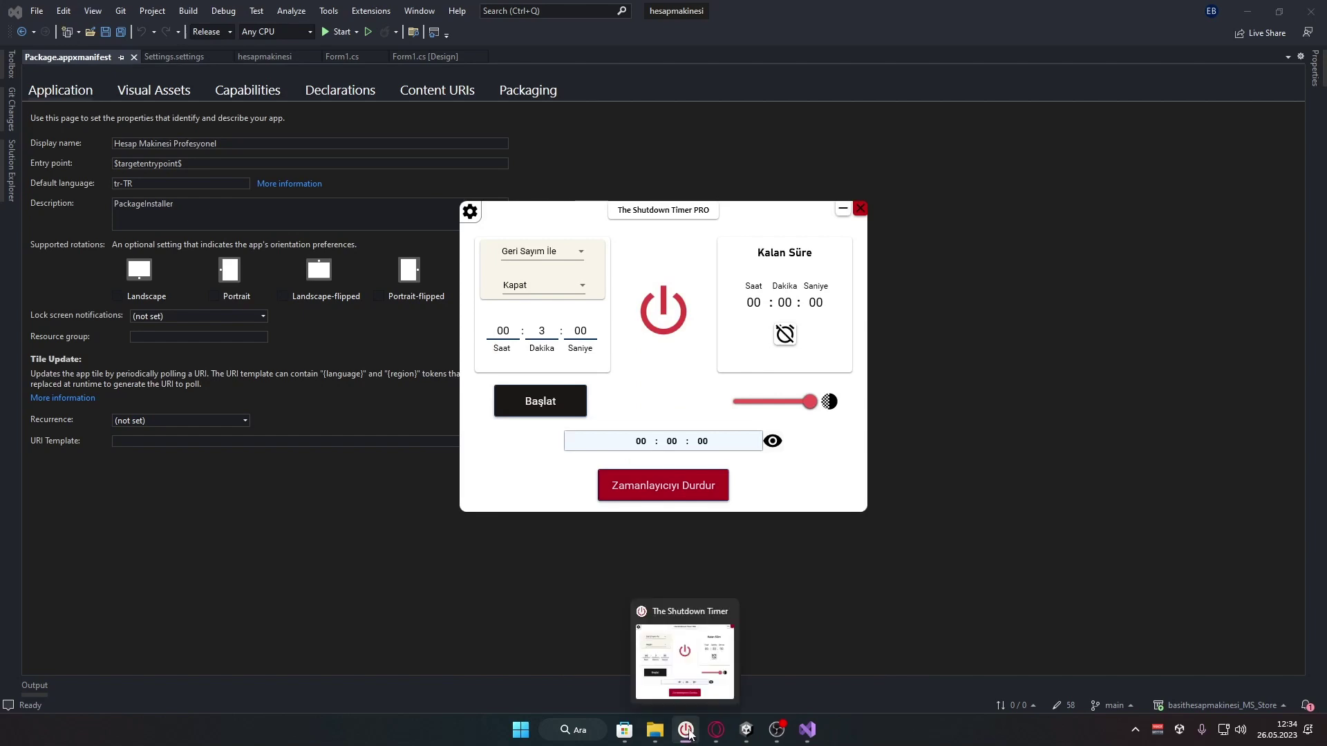
click(687, 733)
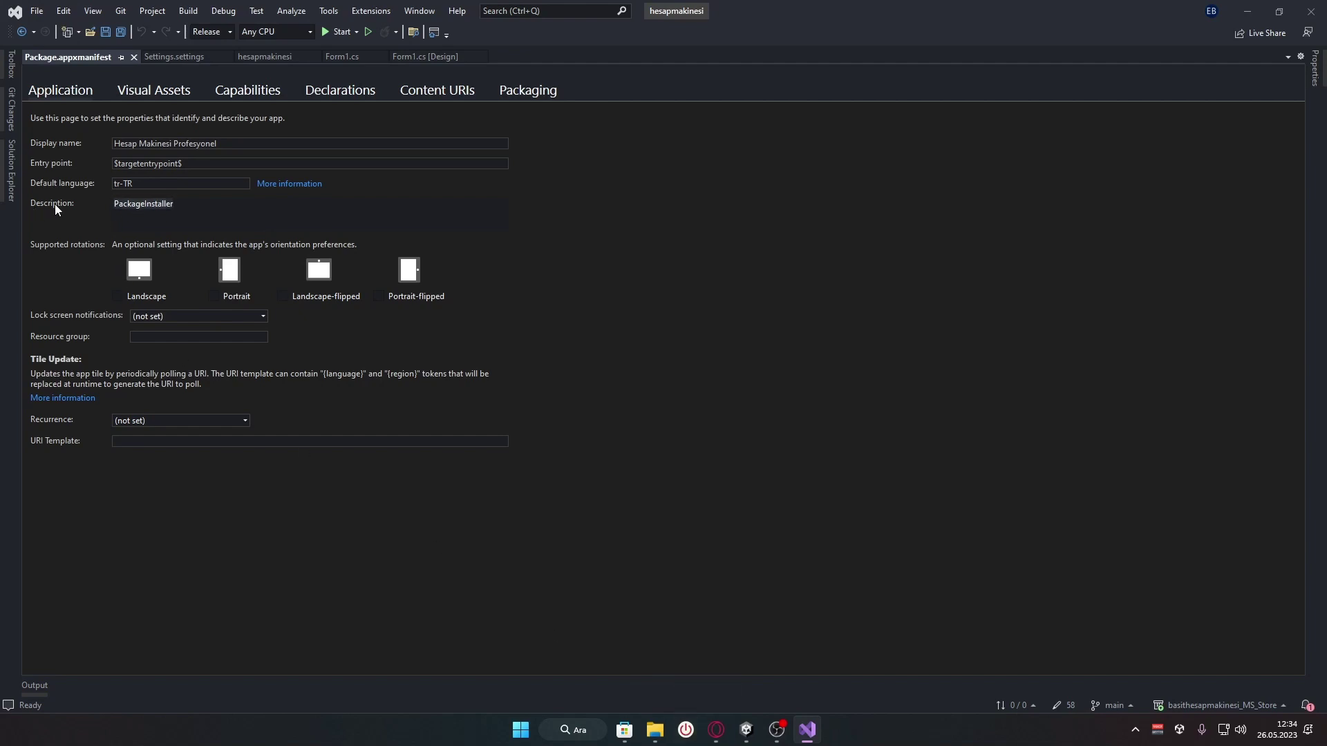
Replace the PackageInstaller description with 'Kolayca hesap yapabilmek için buradayız'
click(201, 214)
key(ctrl+a)
key(BackSpace)
text(Kolayca hesap)
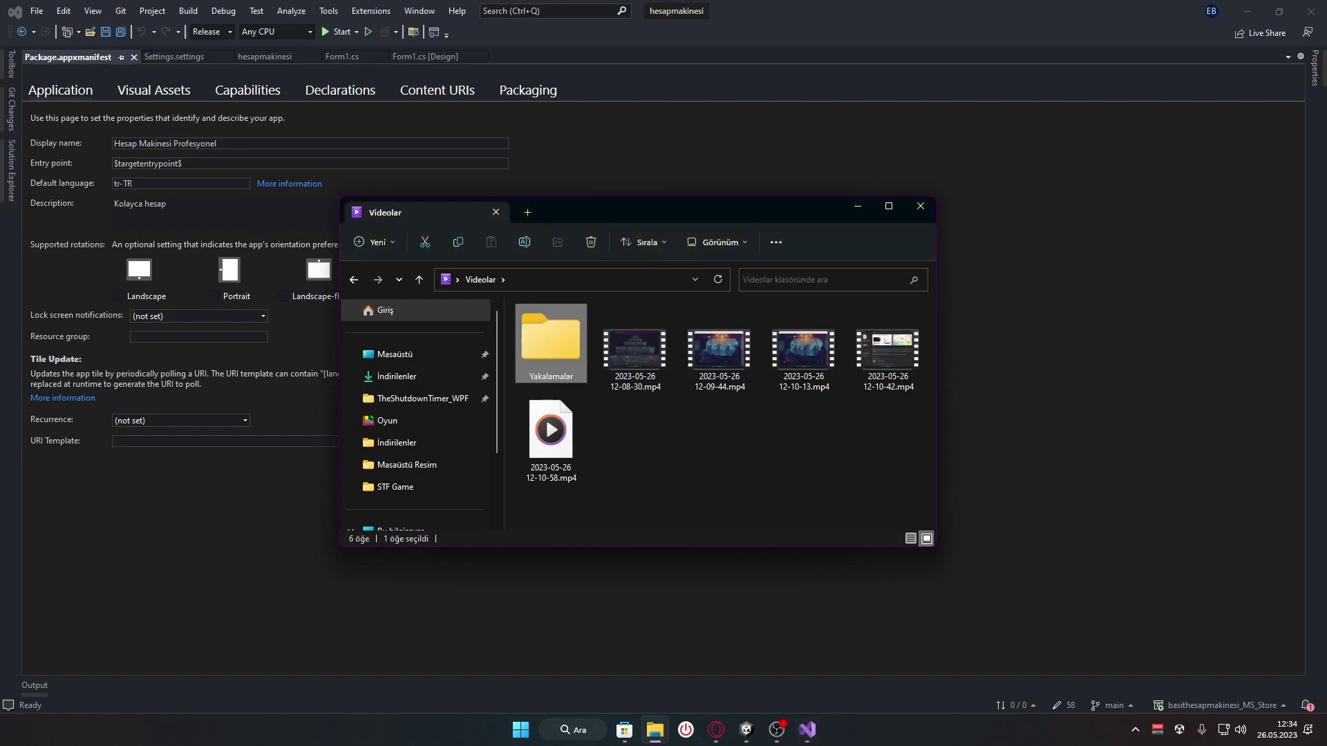
click(857, 206)
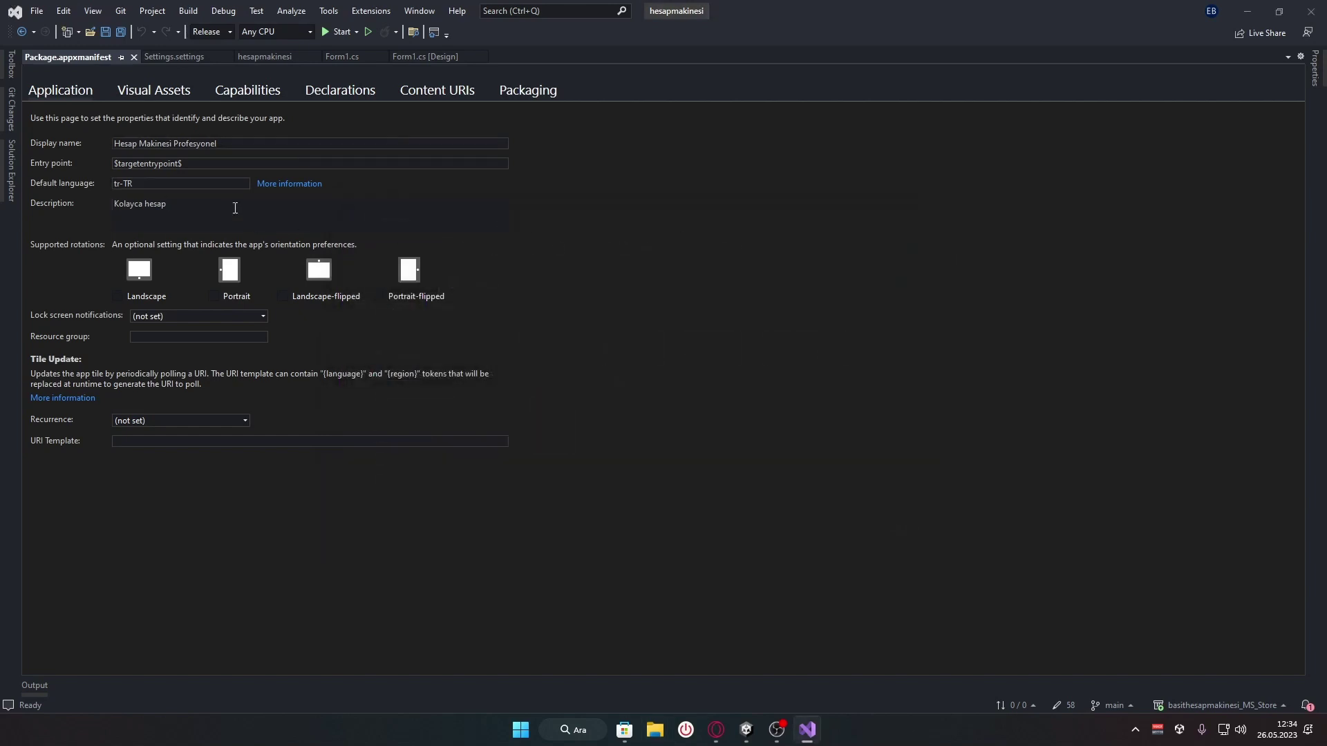
key(super)
key(Escape)
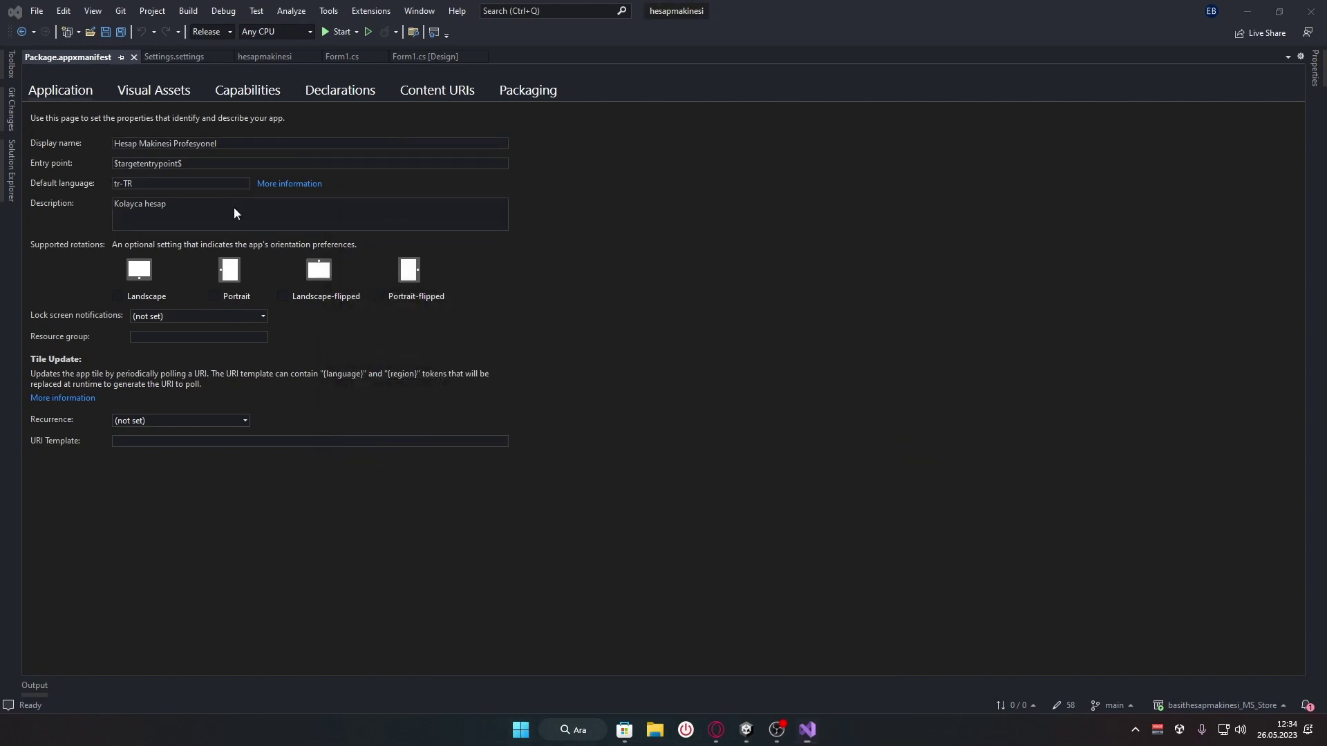
click(235, 207)
text(ya)
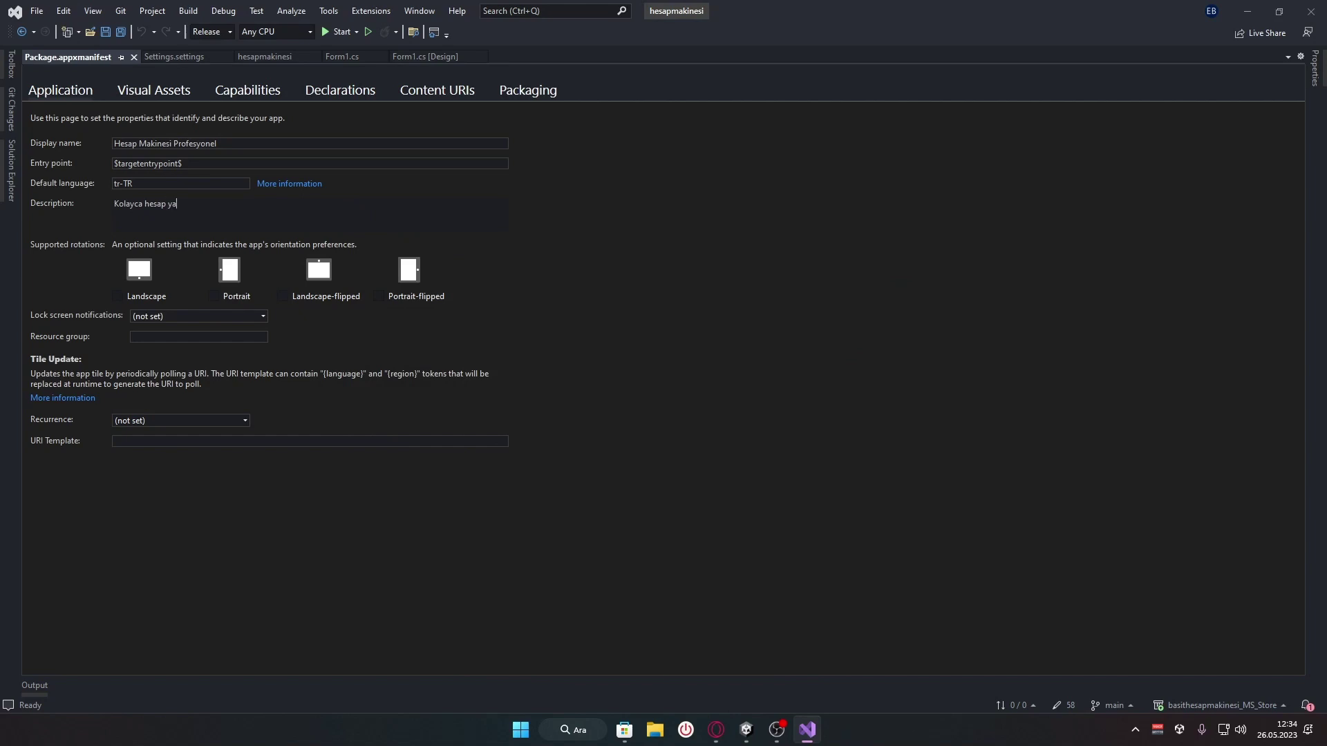
text(pabilmek için buradayız!)
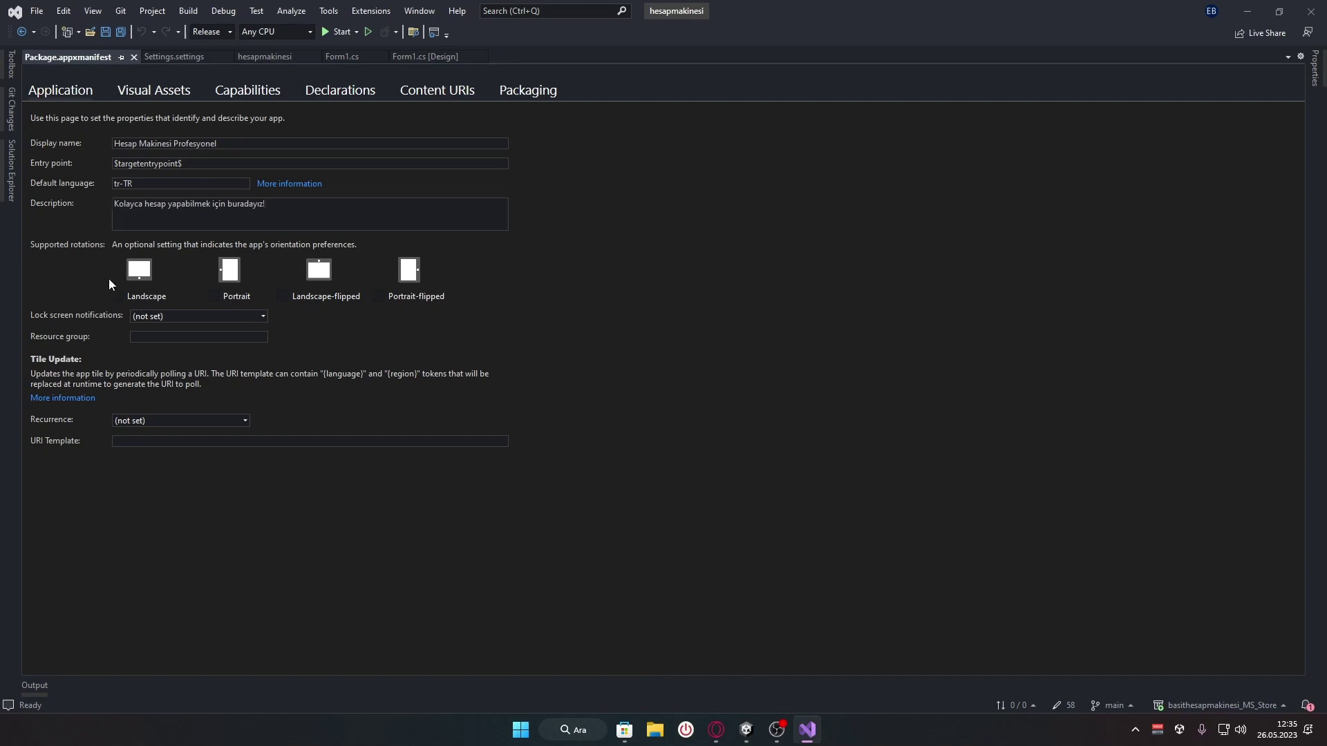
click(190, 316)
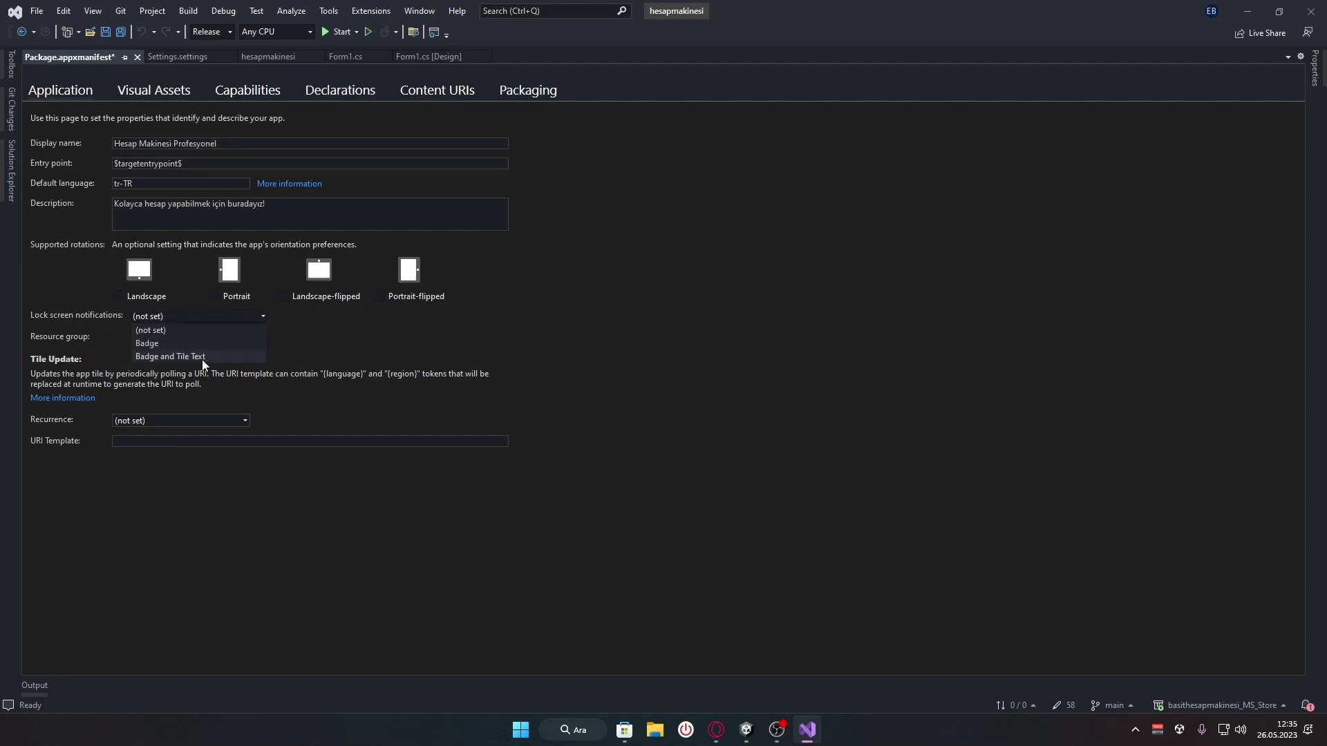
click(180, 344)
click(204, 317)
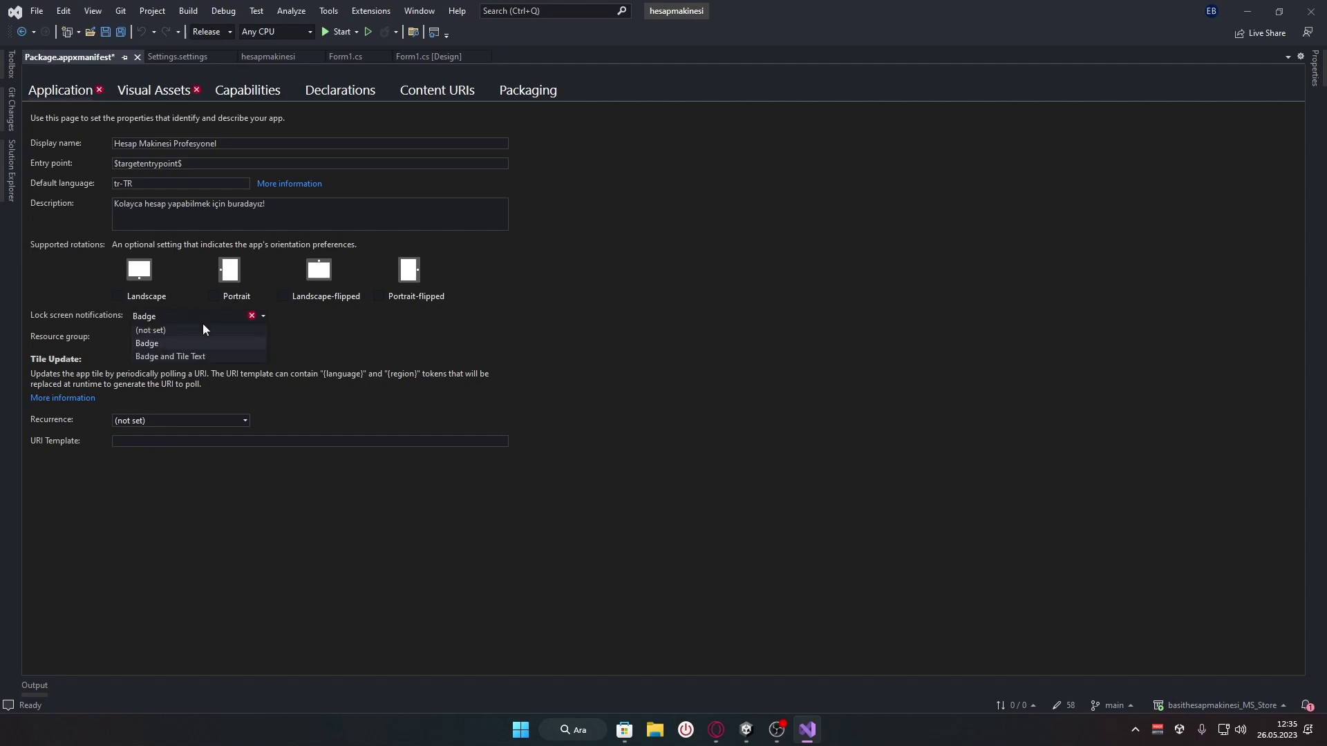
click(158, 332)
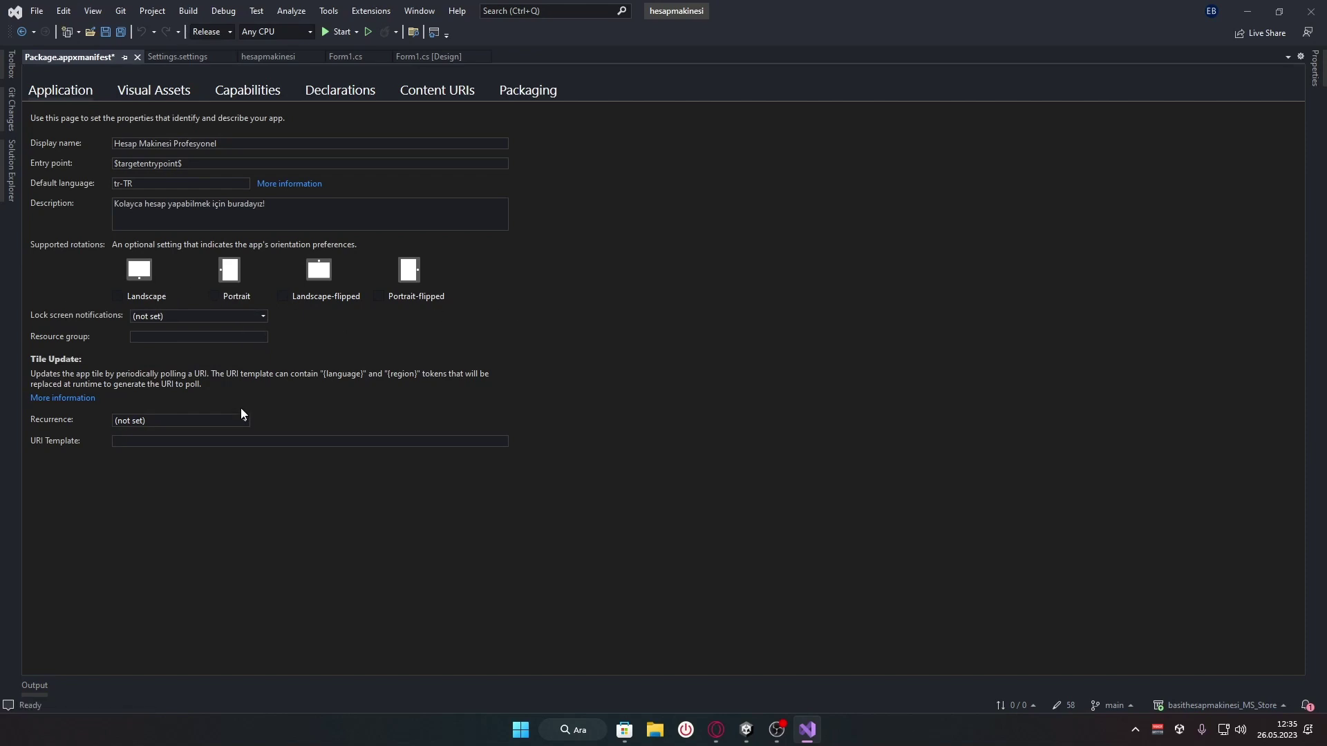
Show the Visual Assets page and scroll through the default Square150x150Logo, SplashScreen and StoreLogo previews
click(157, 91)
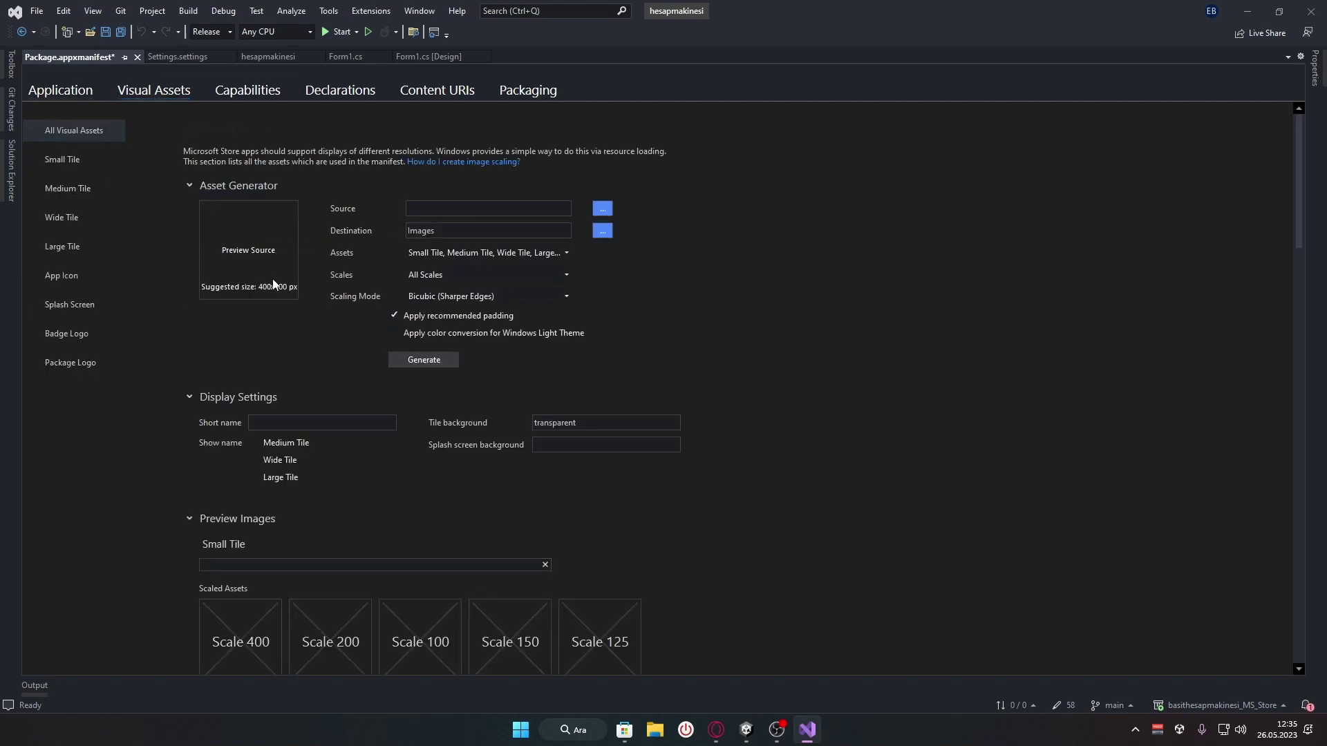
scroll(1281, 195, down, 2)
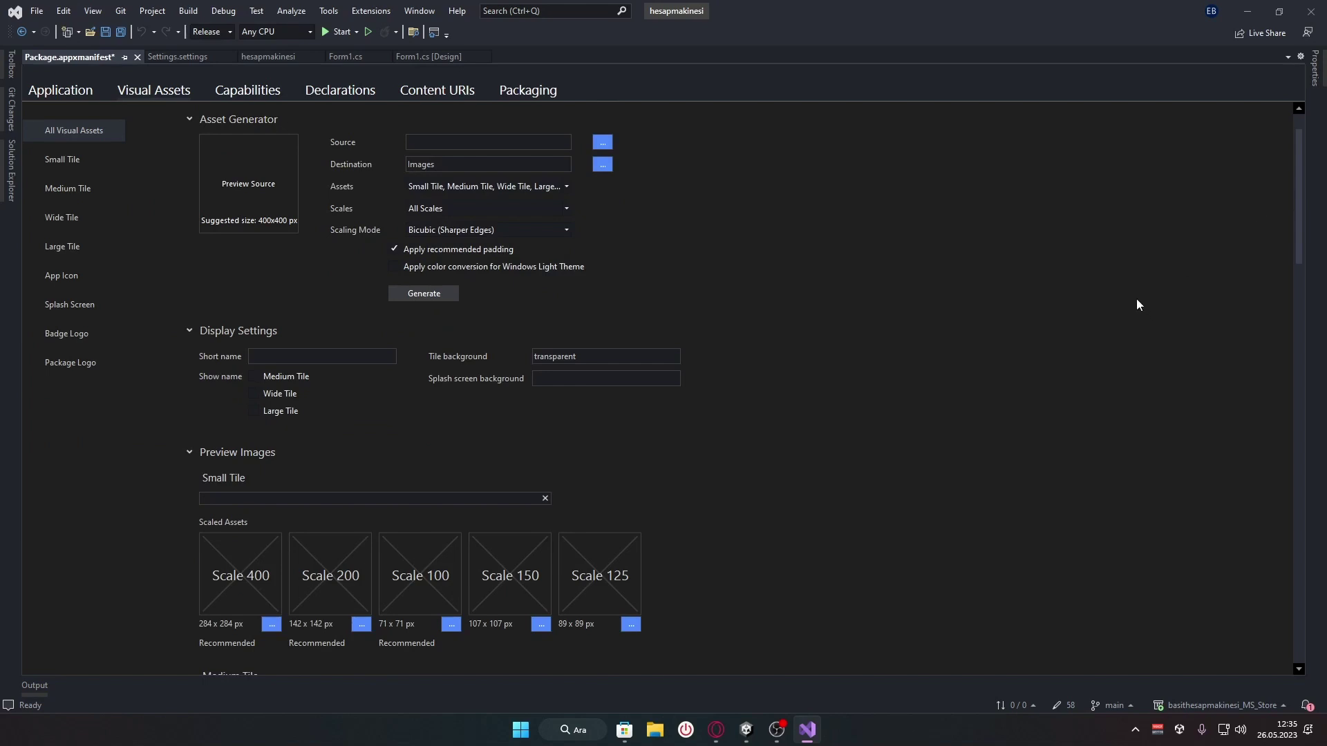
scroll(1137, 298, down, 6)
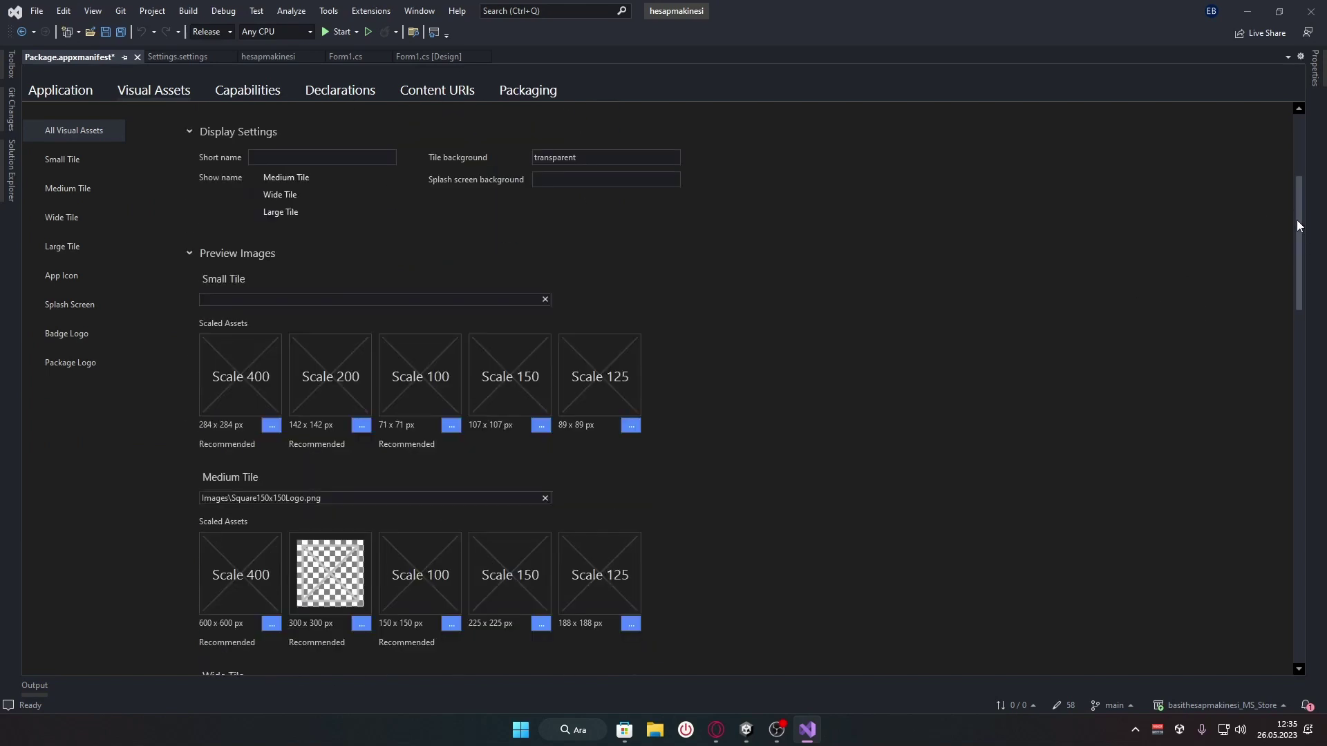
drag(1296, 220, 1317, 127)
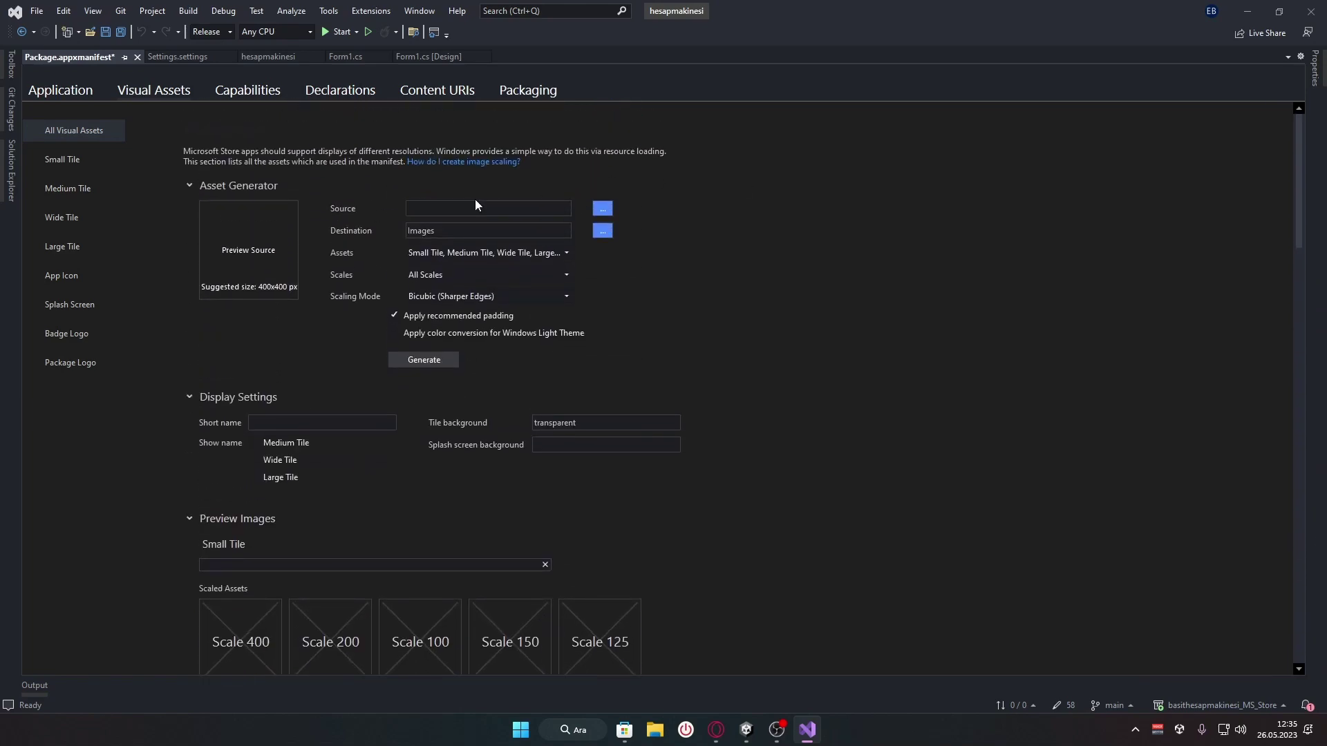
Choose 24.jpg from the Masaüstü Resim folder as the Asset Generator source image
click(409, 209)
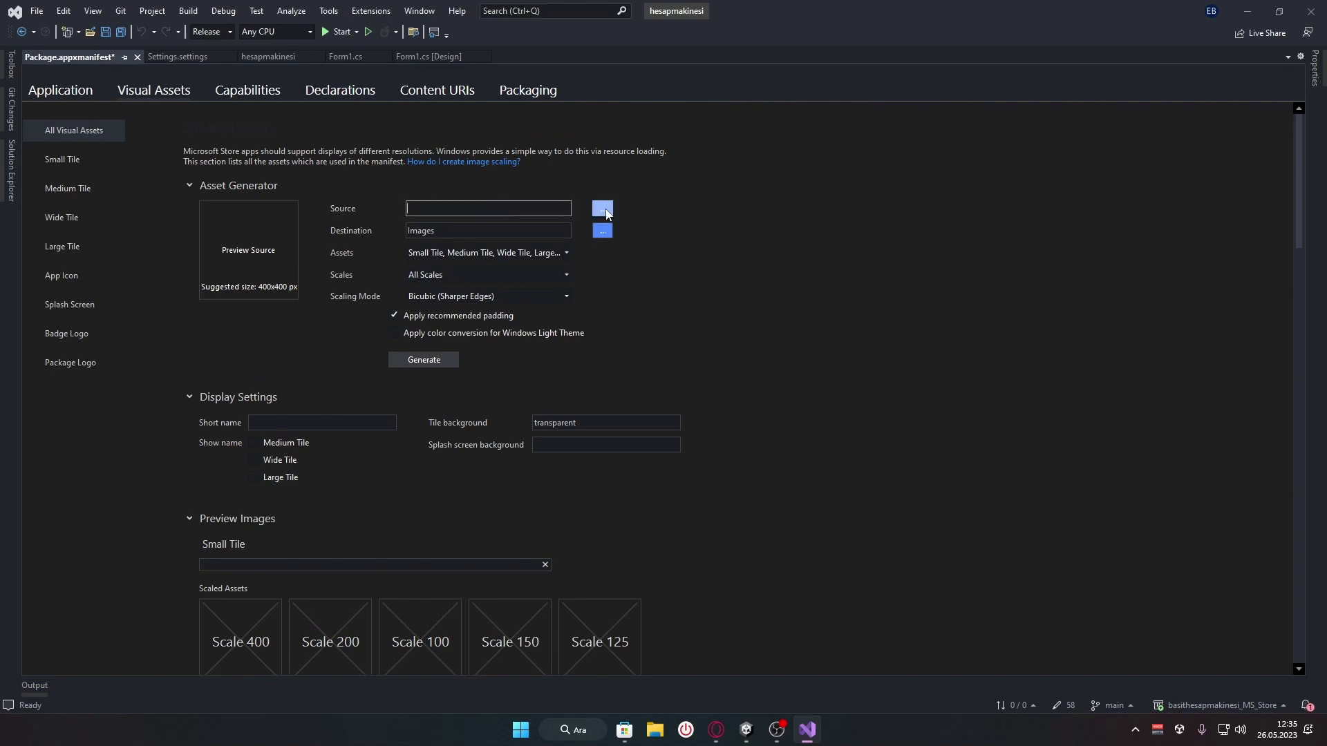
click(607, 211)
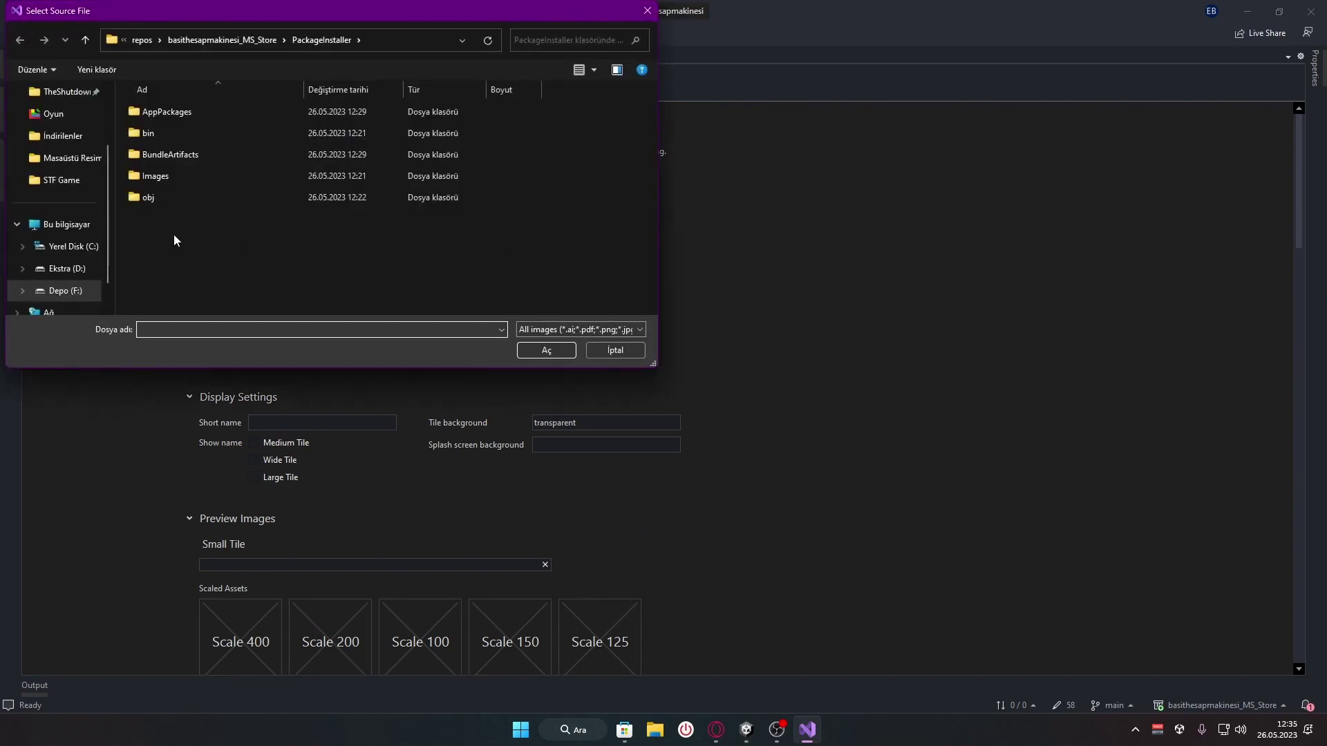
double_click(165, 176)
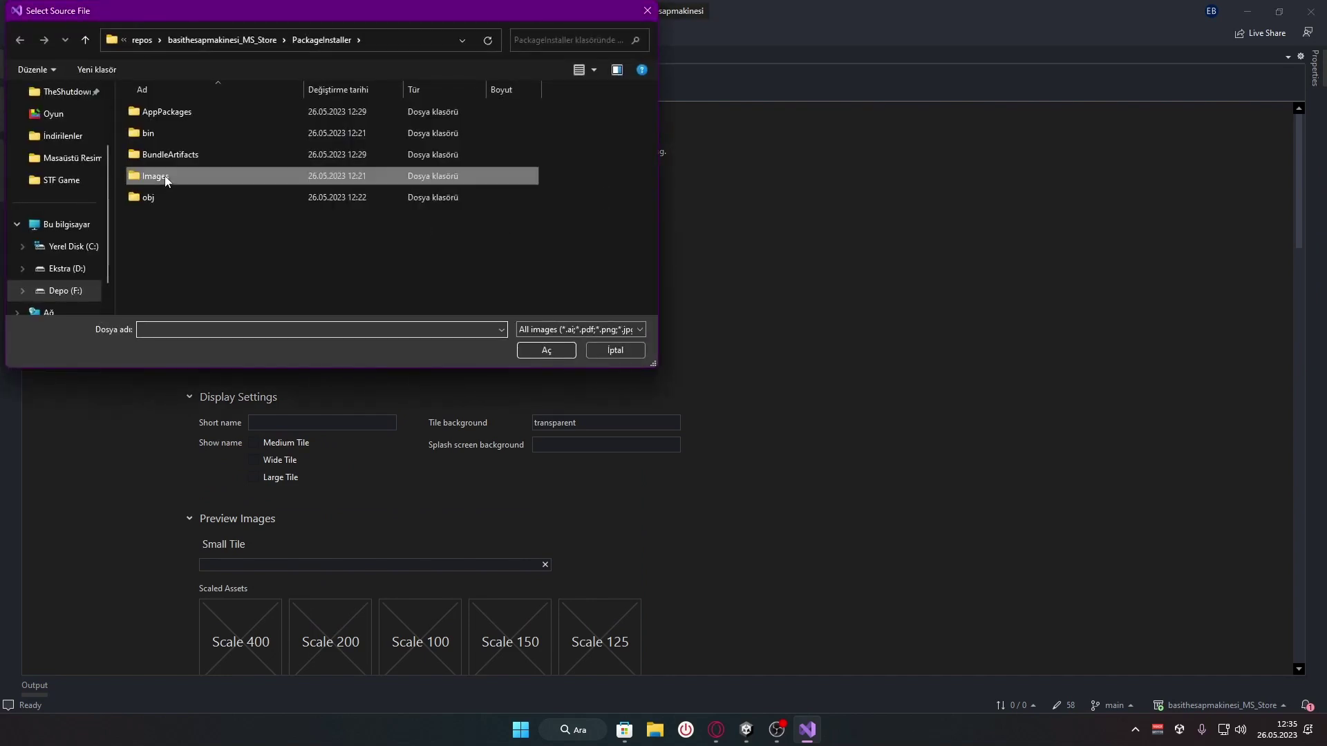
click(85, 39)
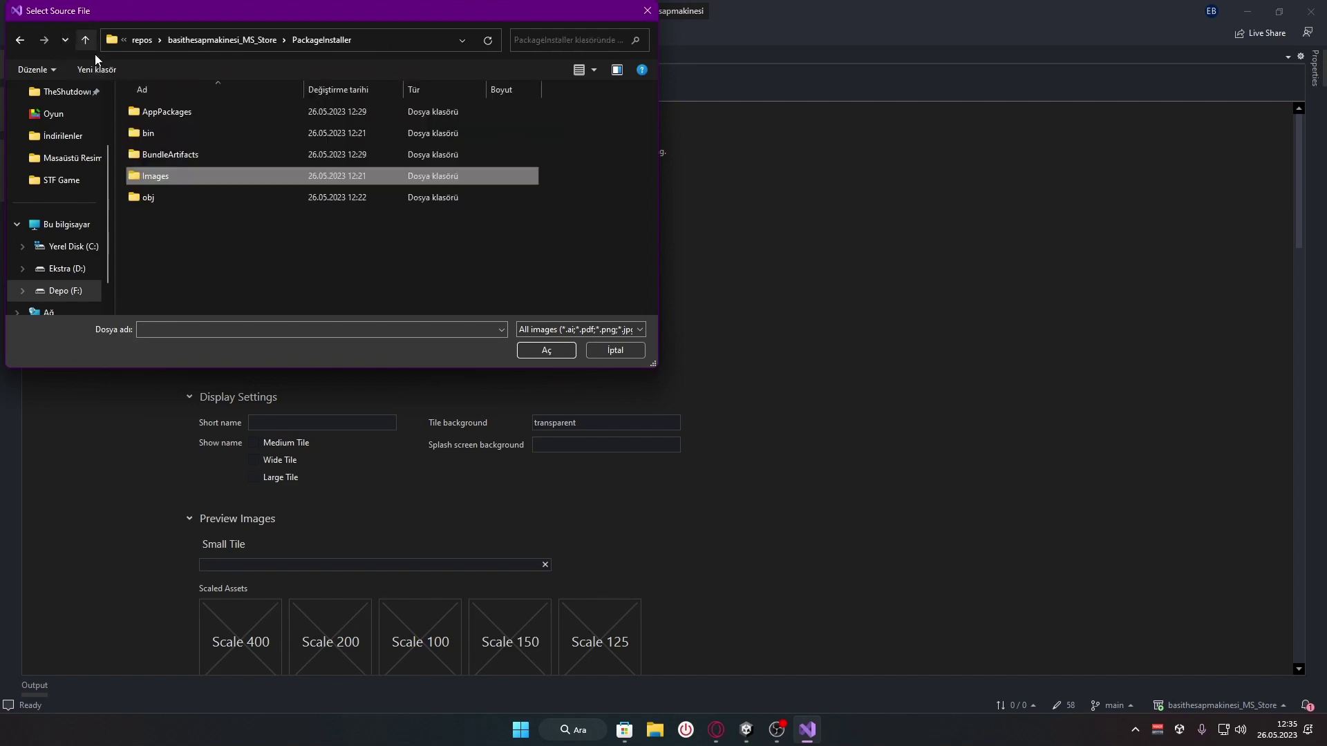
click(69, 158)
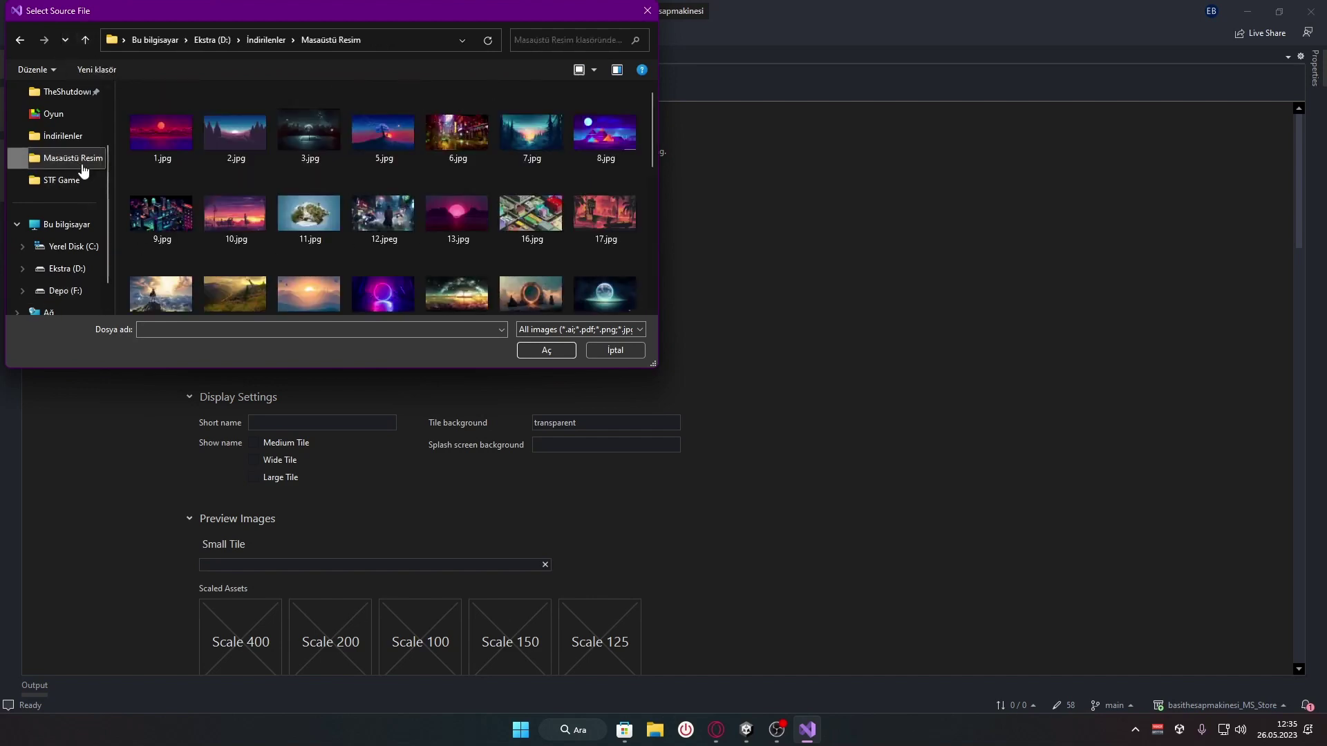
click(605, 139)
click(535, 301)
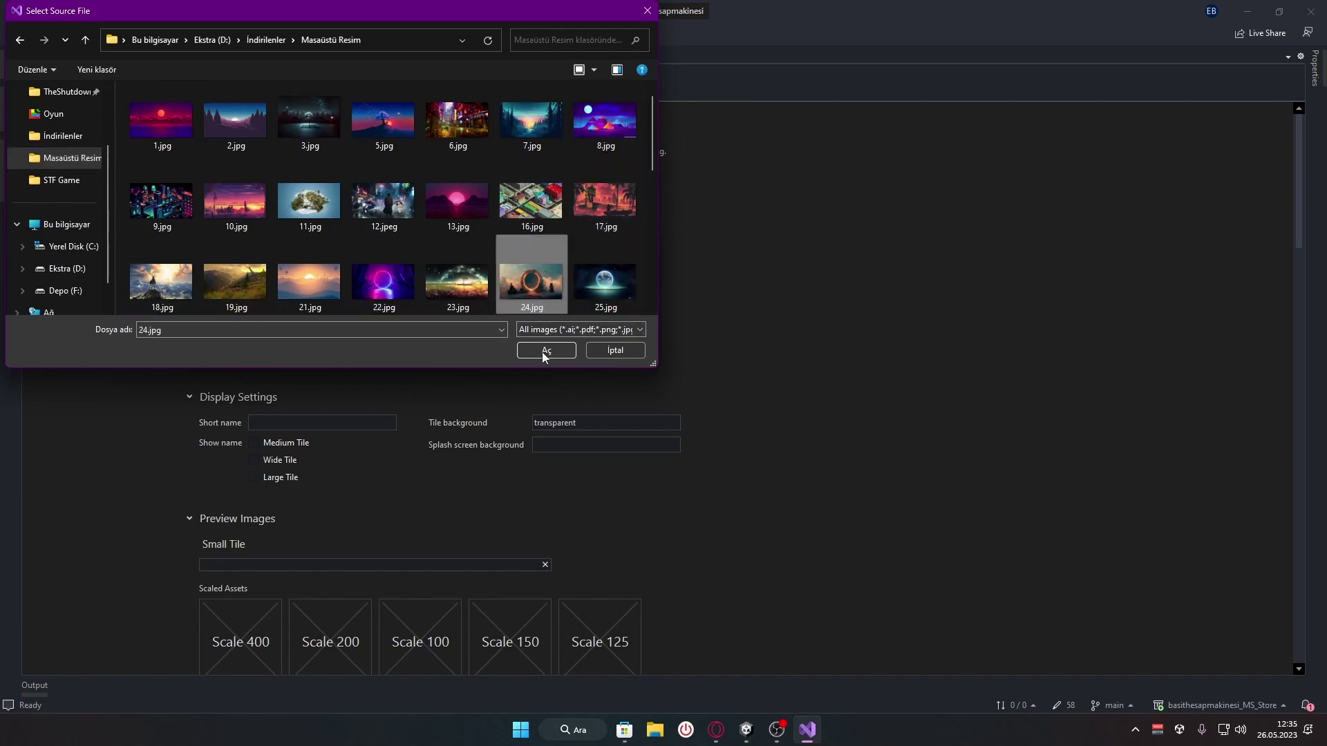
click(546, 351)
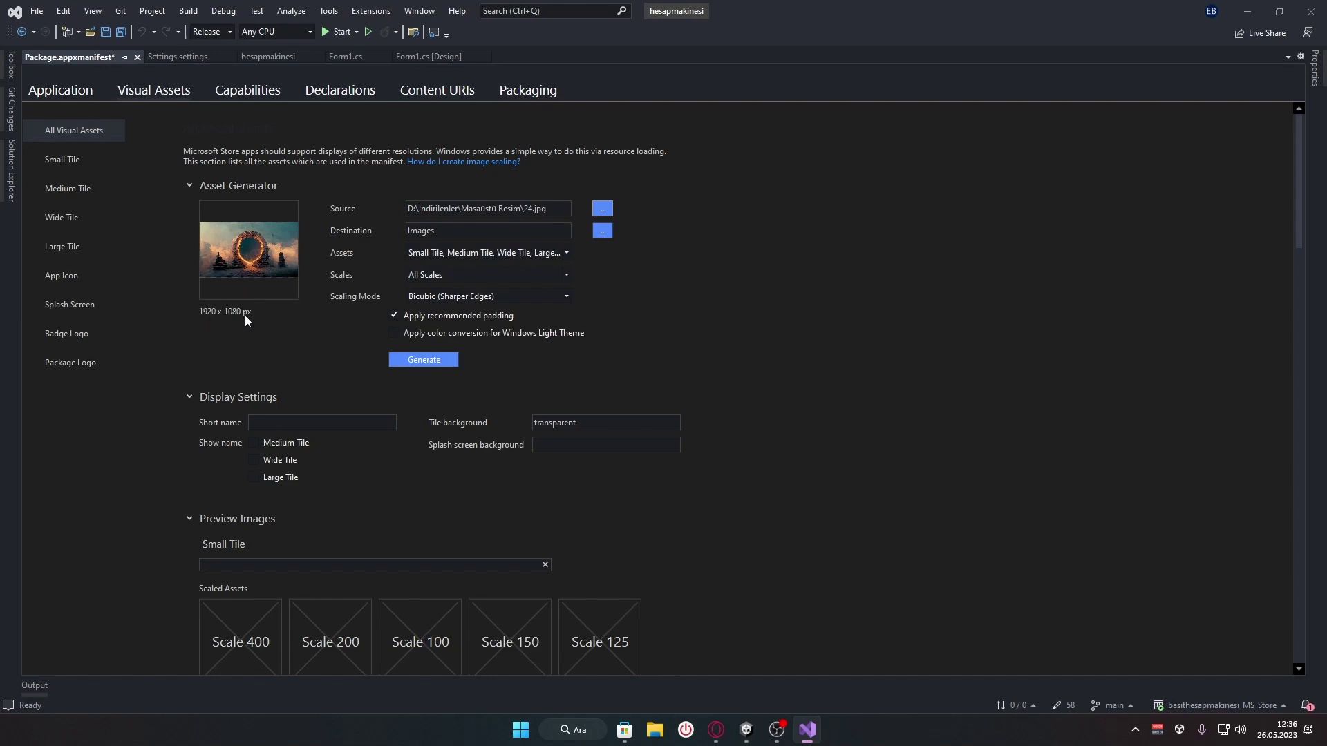
Set Lock screen notifications to Badge on the Application page
scroll(346, 470, down, 2)
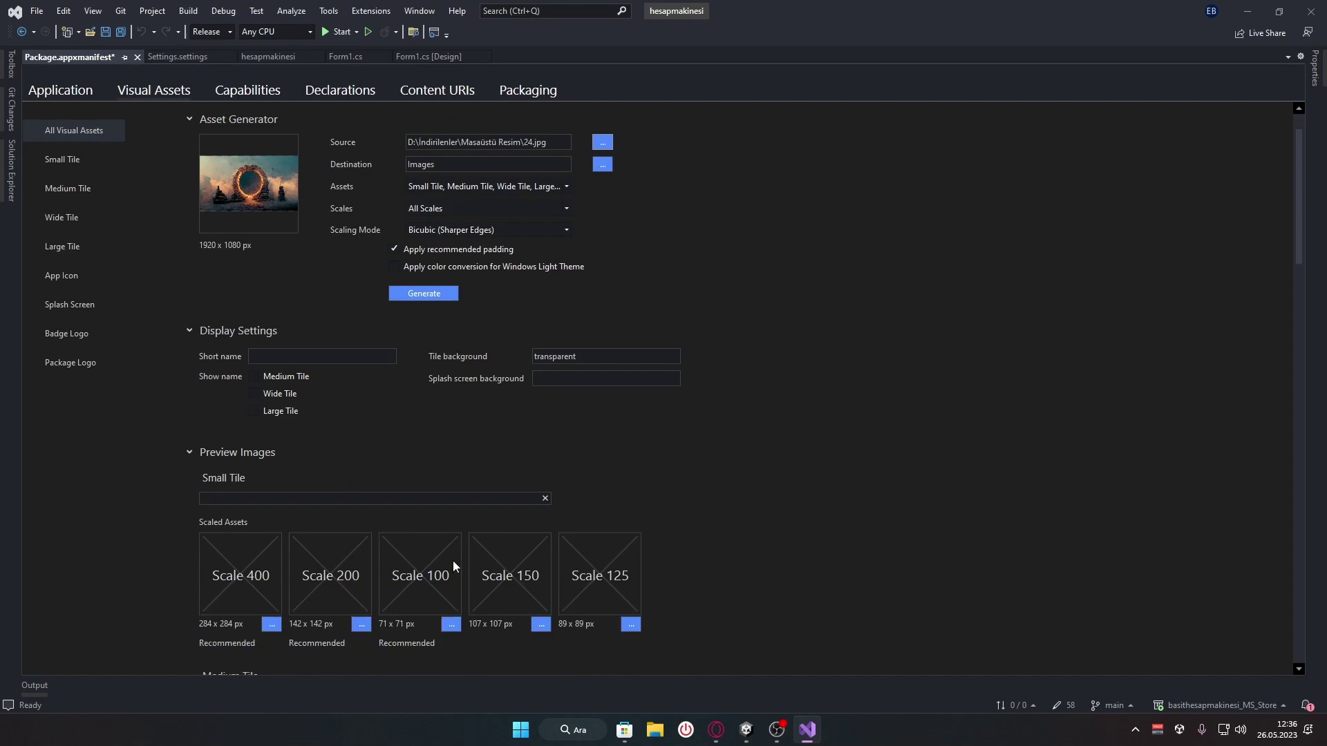
scroll(435, 385, up, 1)
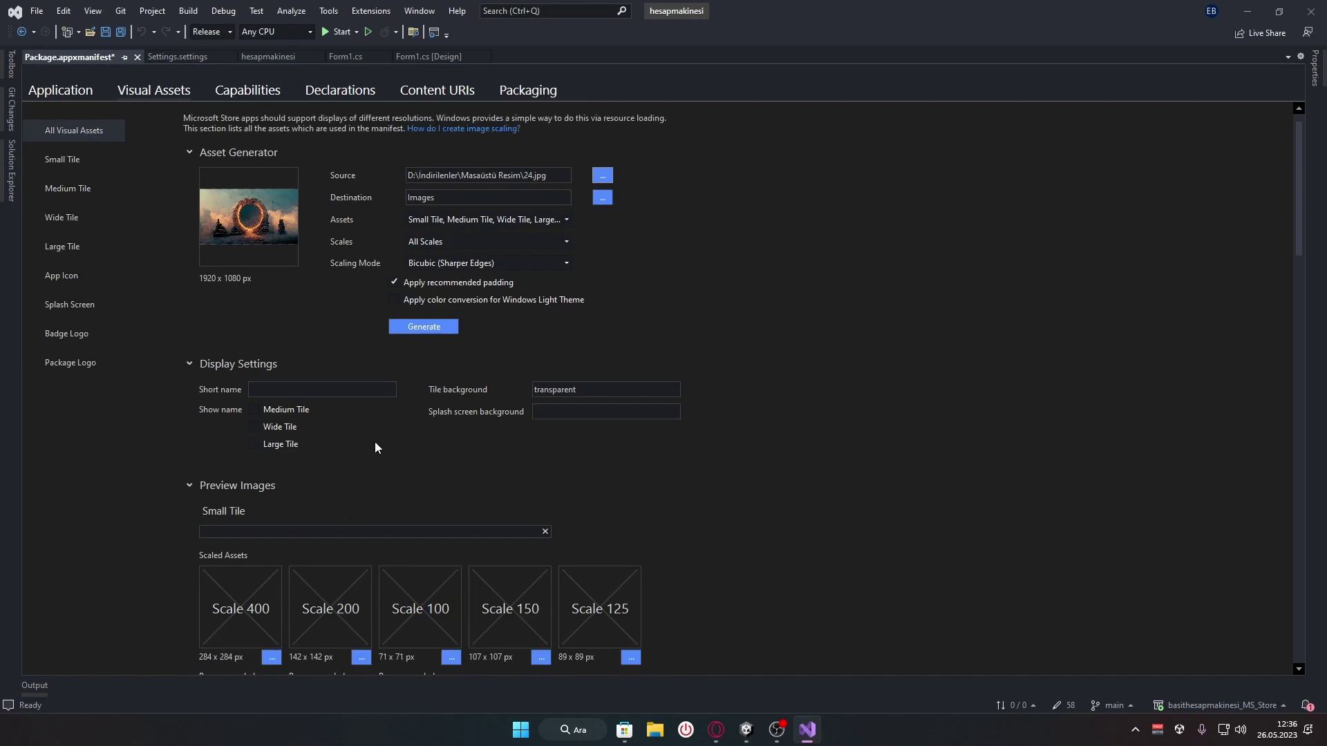
click(536, 222)
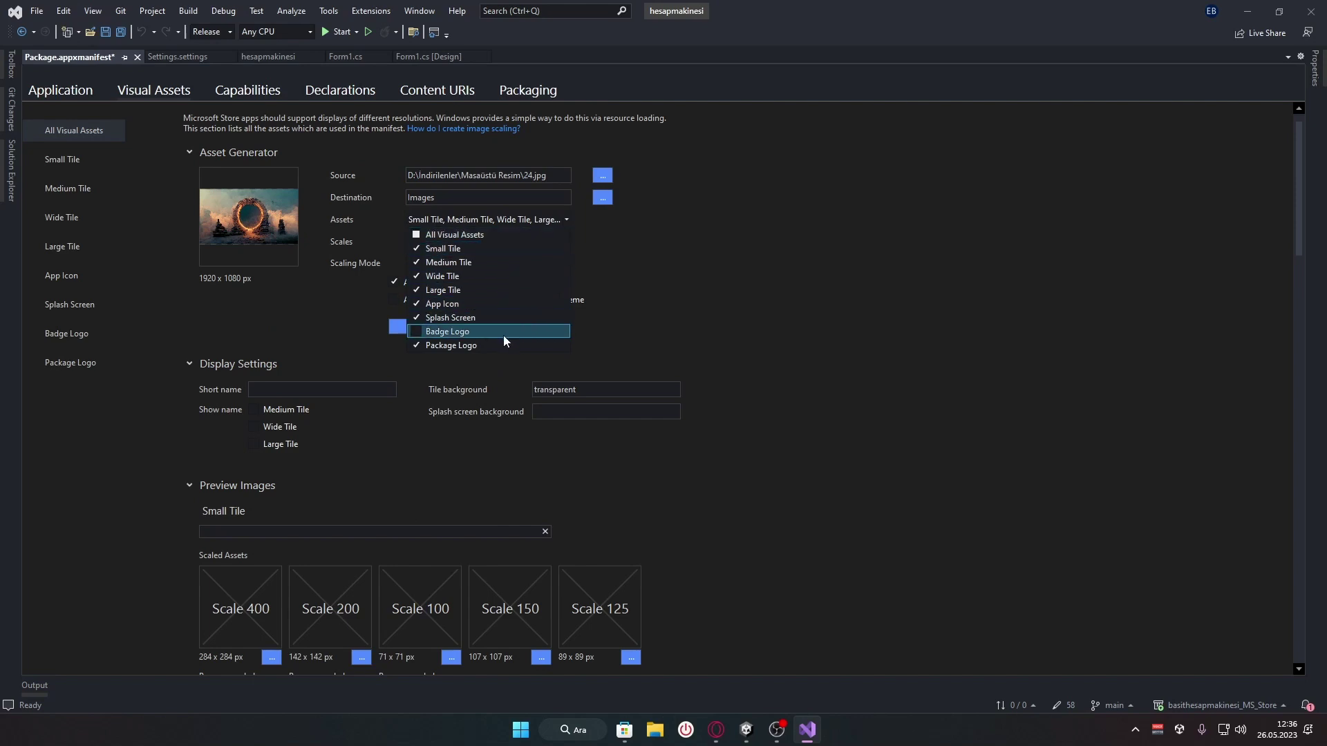
click(107, 109)
click(76, 93)
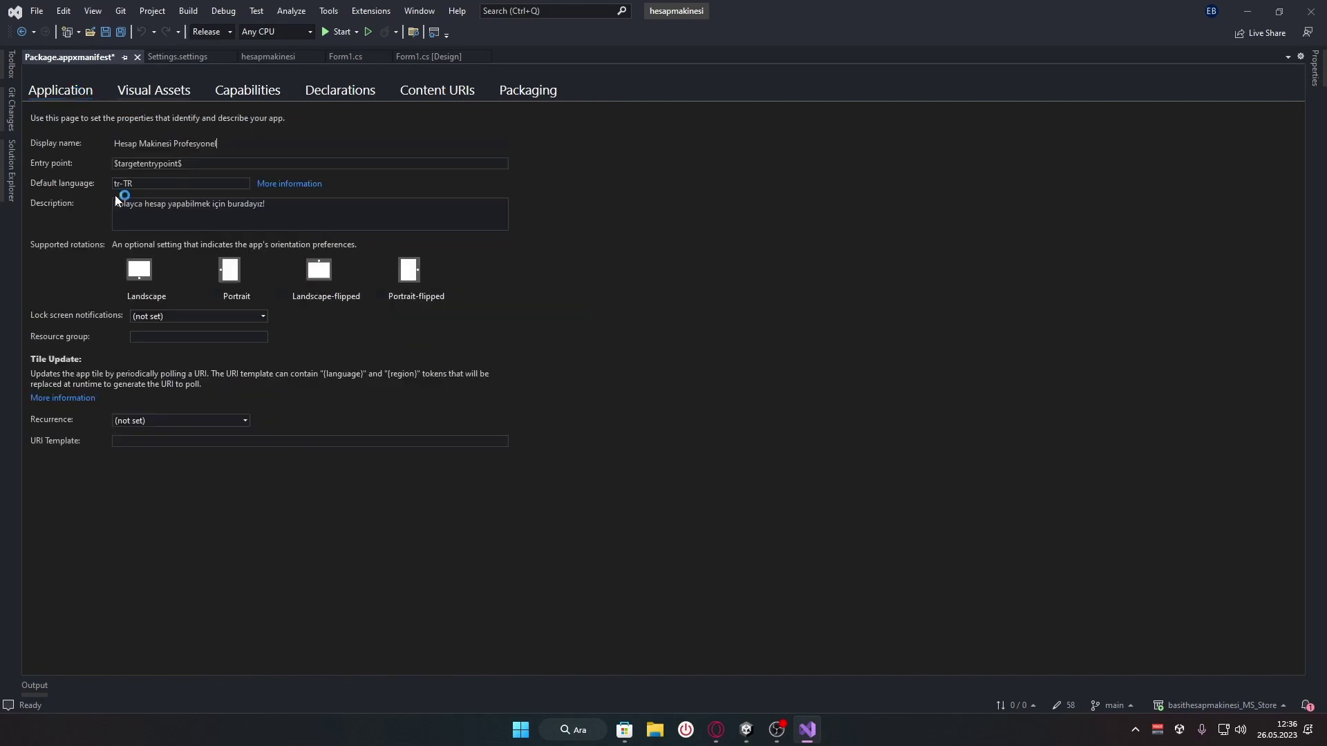
click(163, 316)
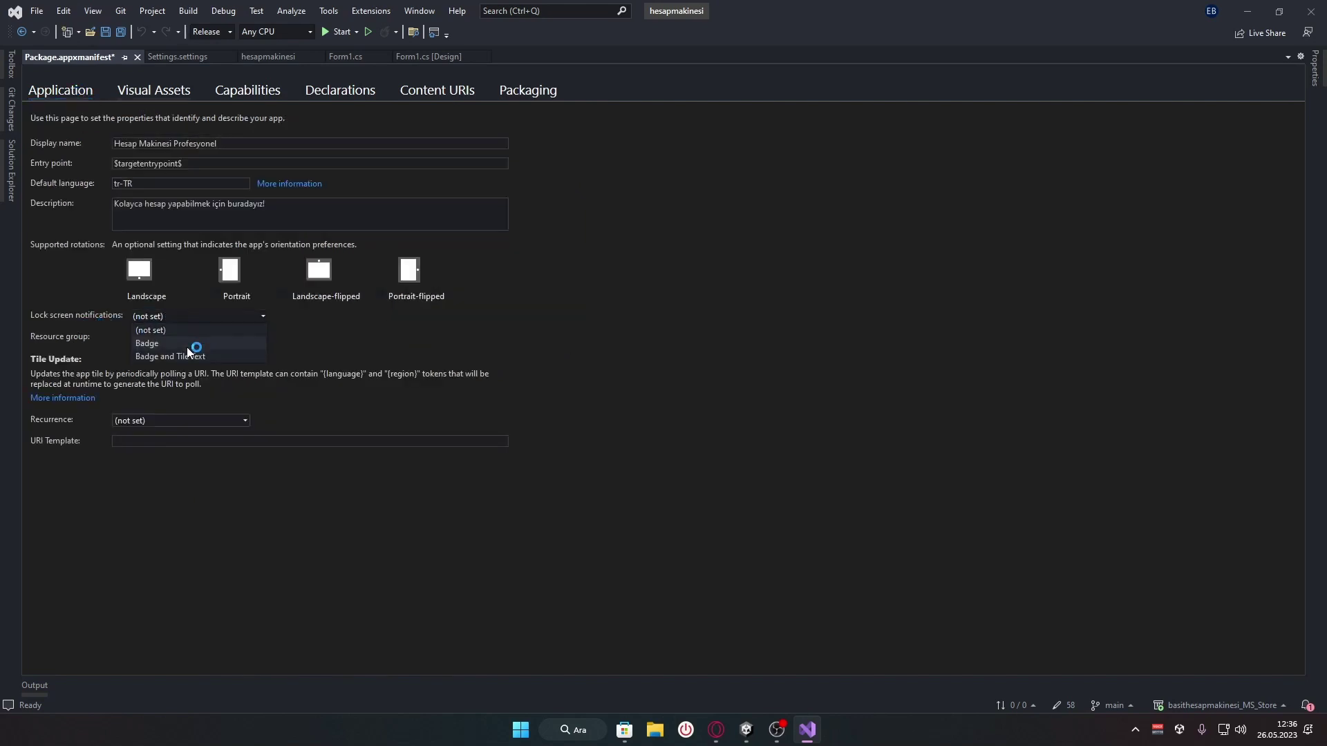
click(166, 338)
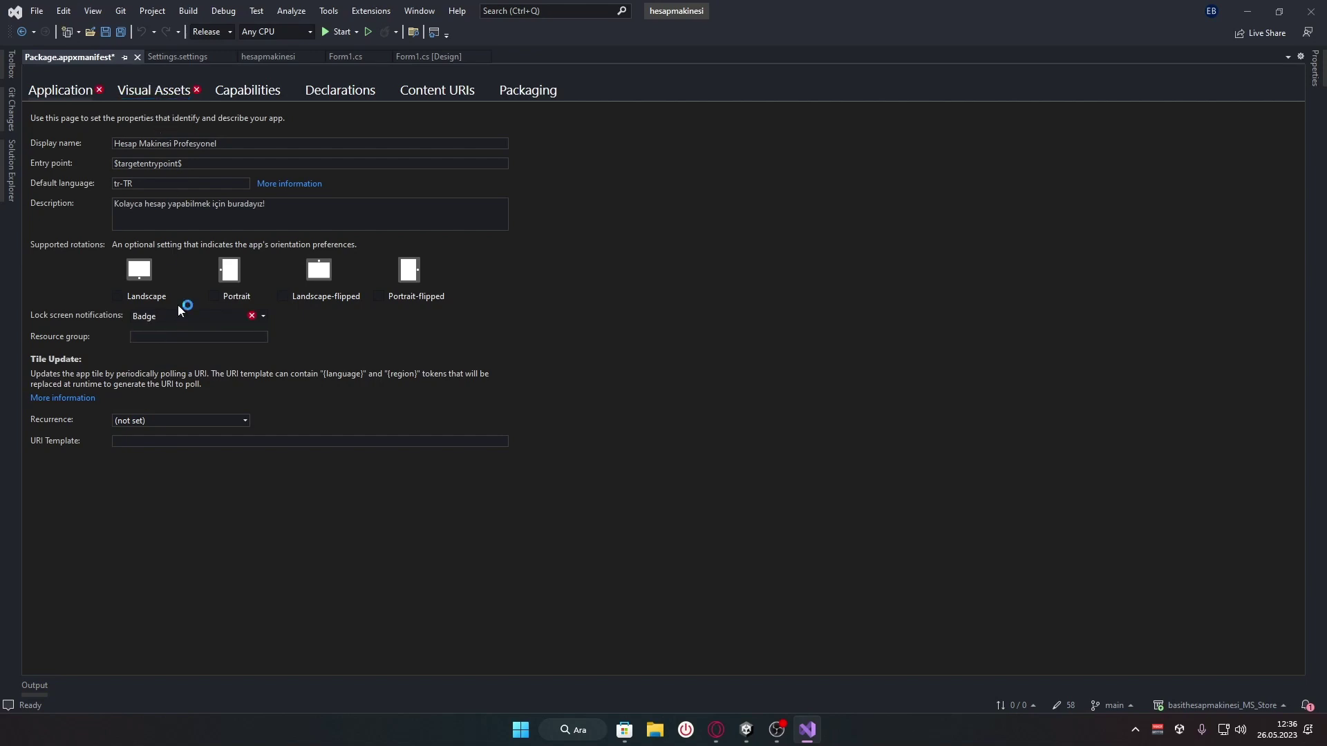
Add Badge Logo to the assets to generate, making the target All Visual Assets
click(154, 90)
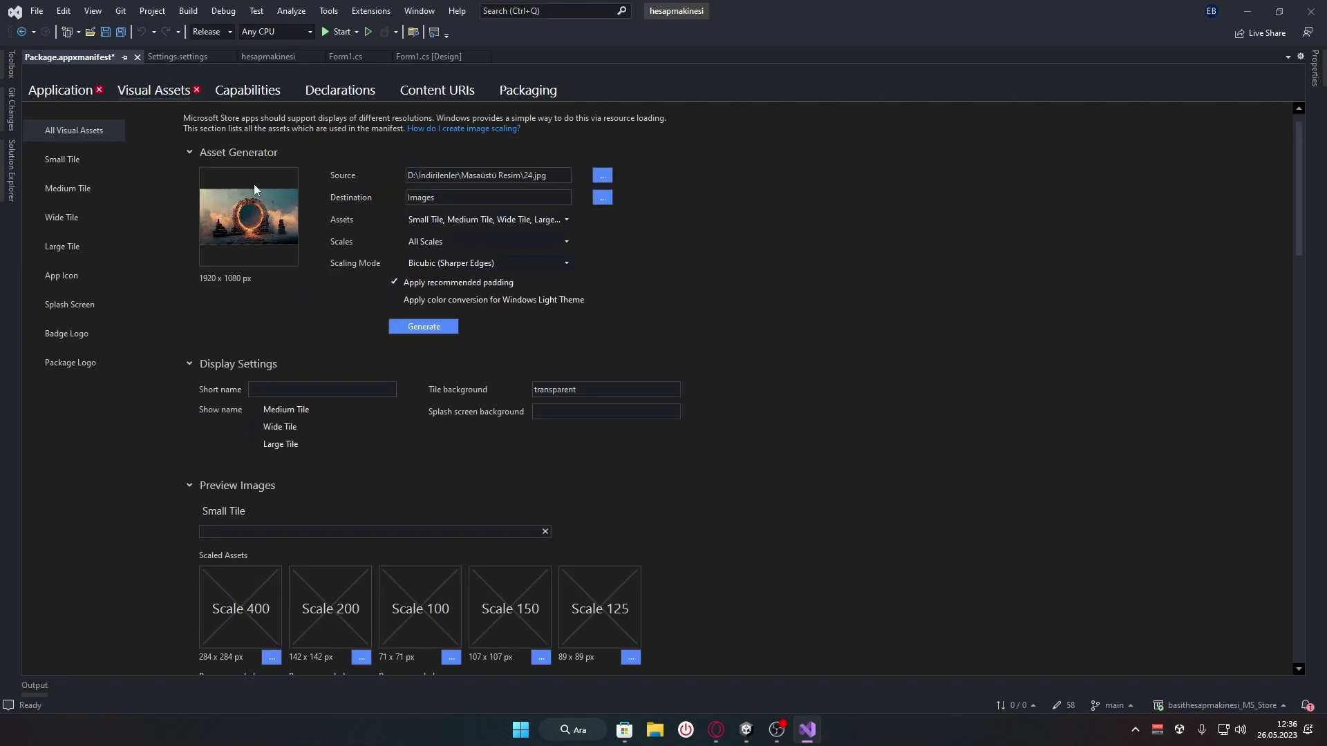
click(465, 220)
click(464, 219)
click(466, 222)
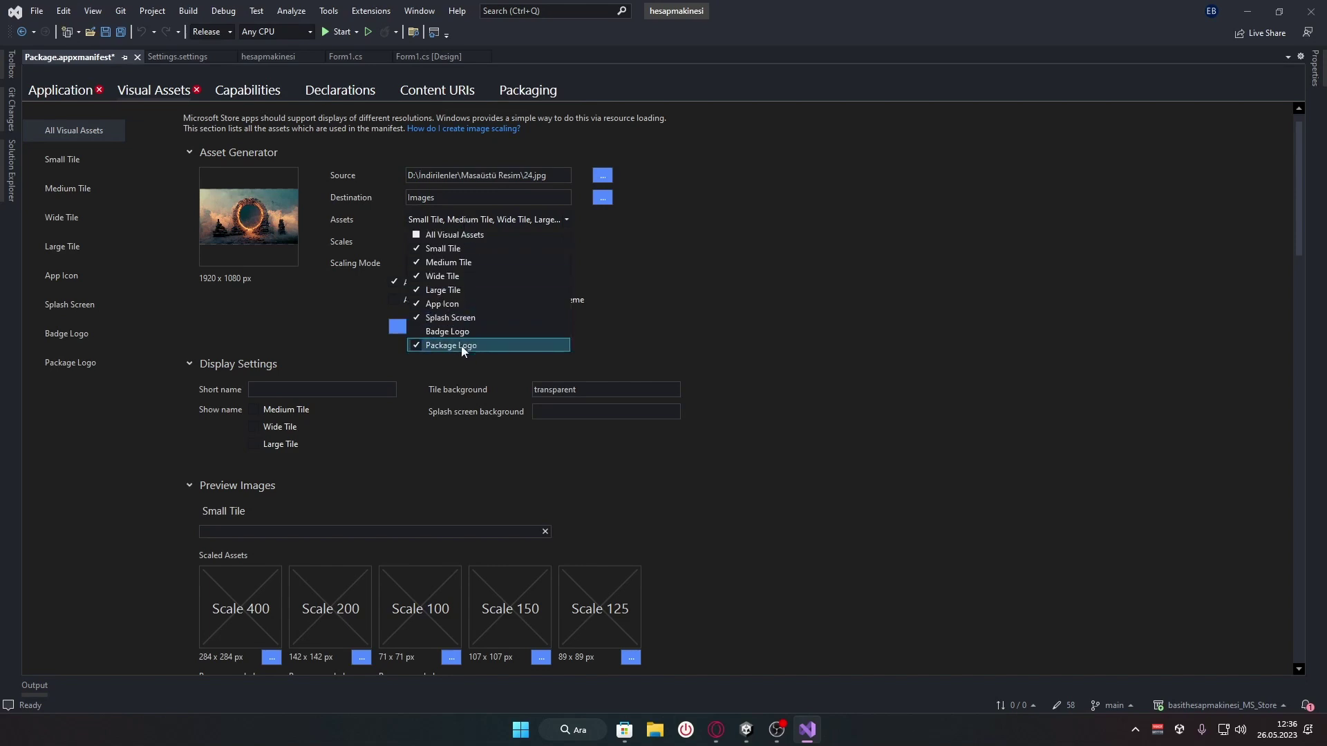
click(418, 333)
click(771, 351)
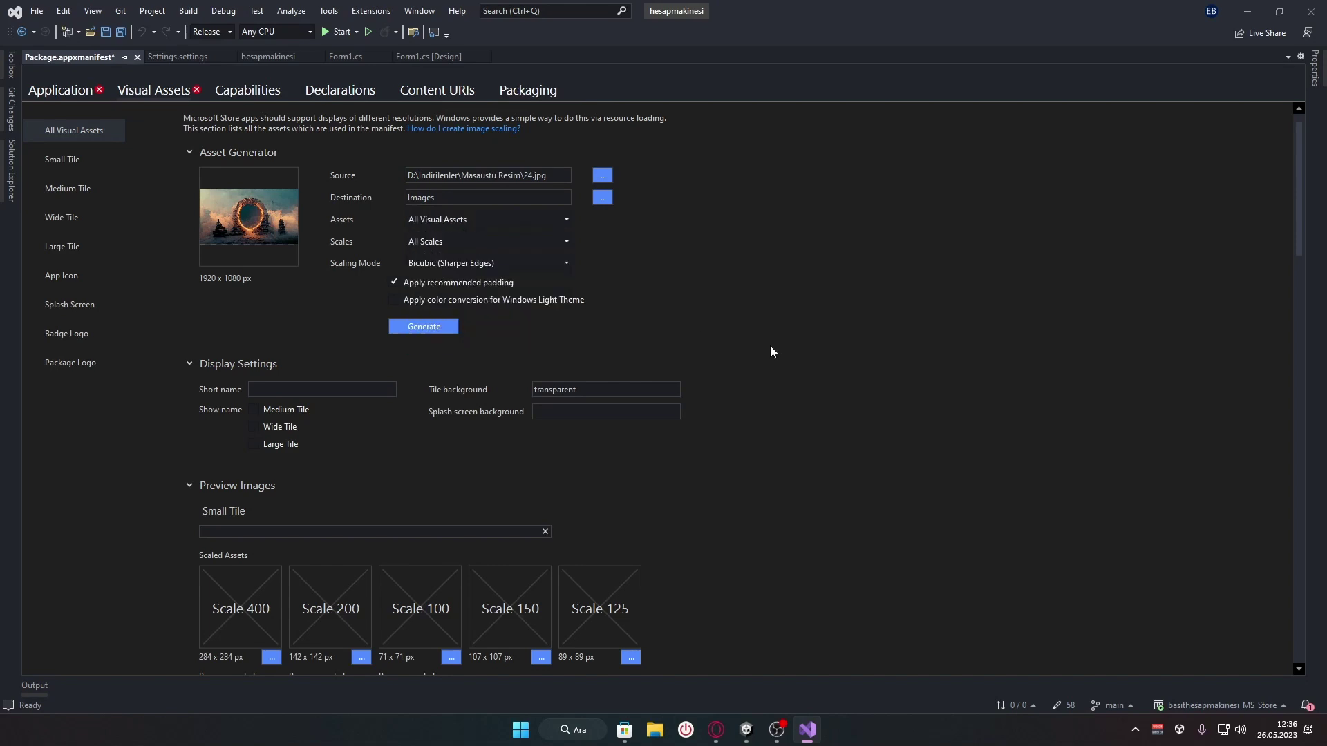
drag(1297, 221, 1243, 107)
scroll(1279, 595, down, 1)
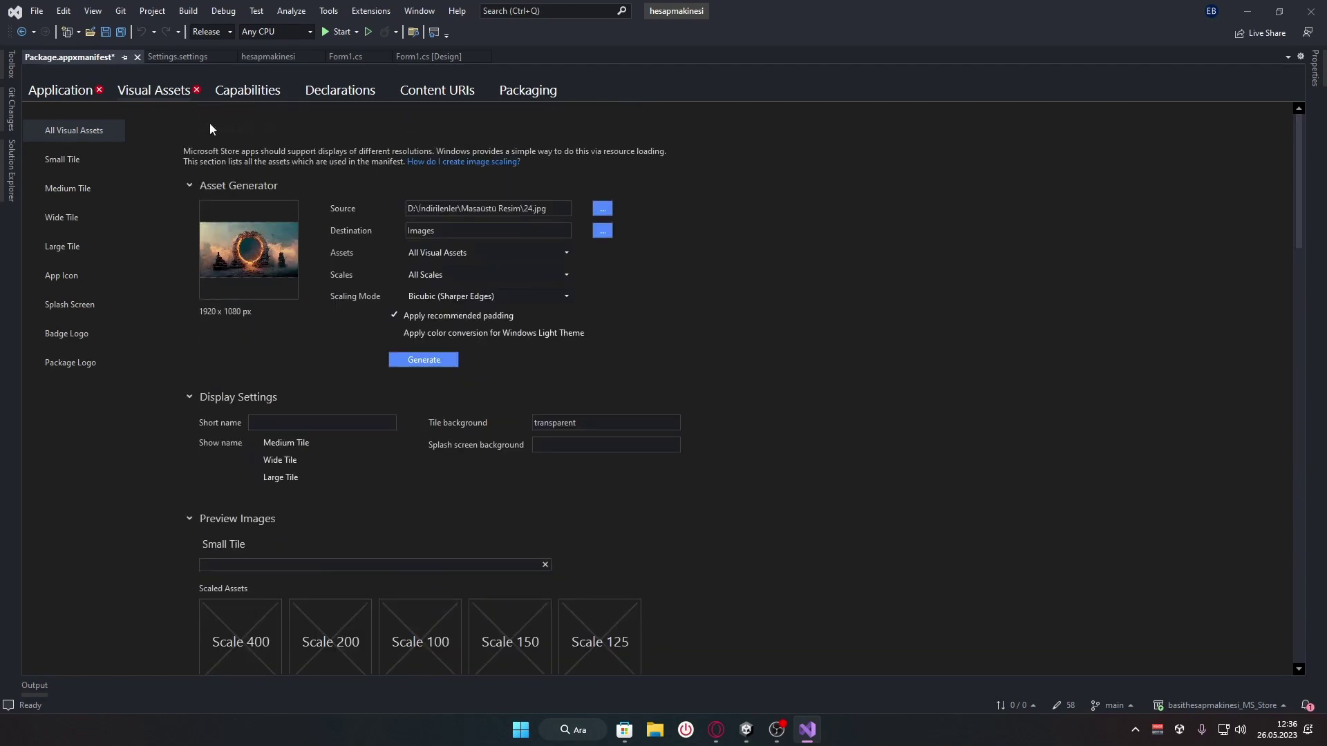
Reset Lock screen notifications to (not set) on the Application page
click(64, 95)
click(209, 314)
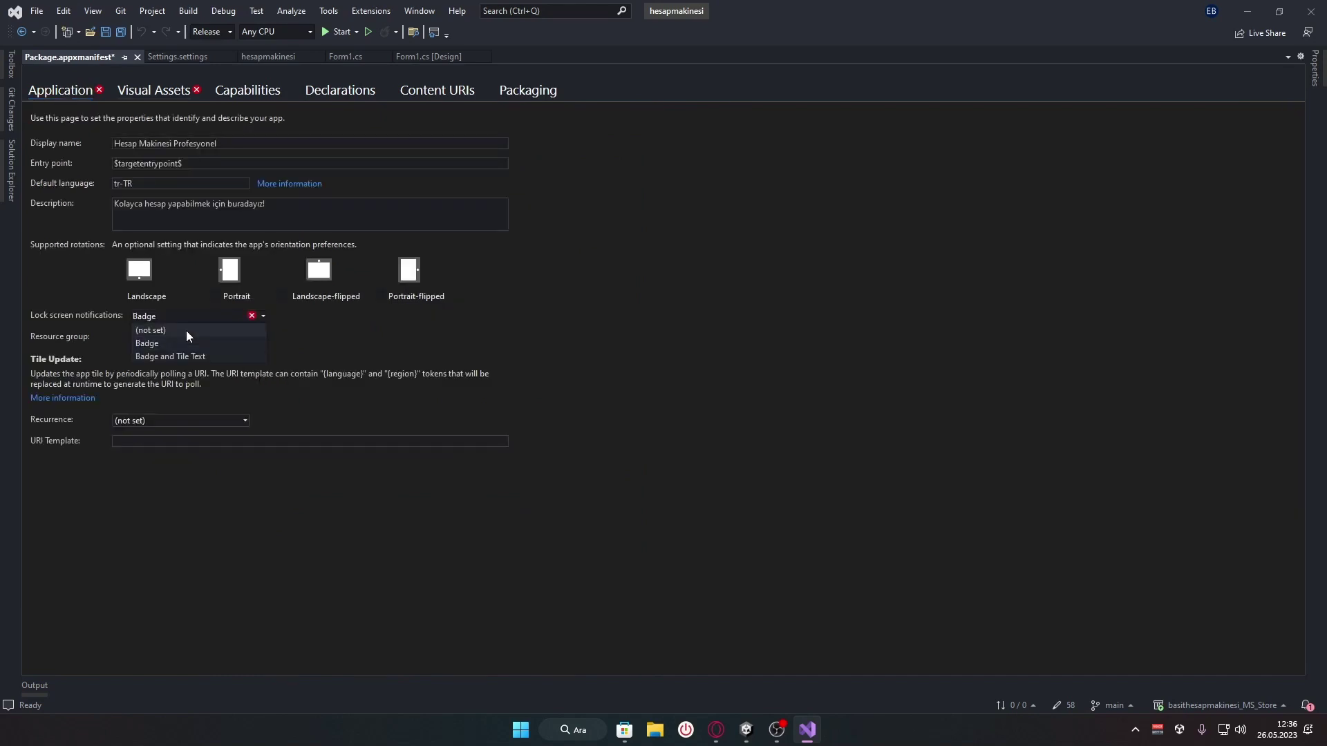
click(185, 331)
Uncheck Badge Logo in the Asset Generator's assets list and verify the selection
click(153, 91)
click(495, 252)
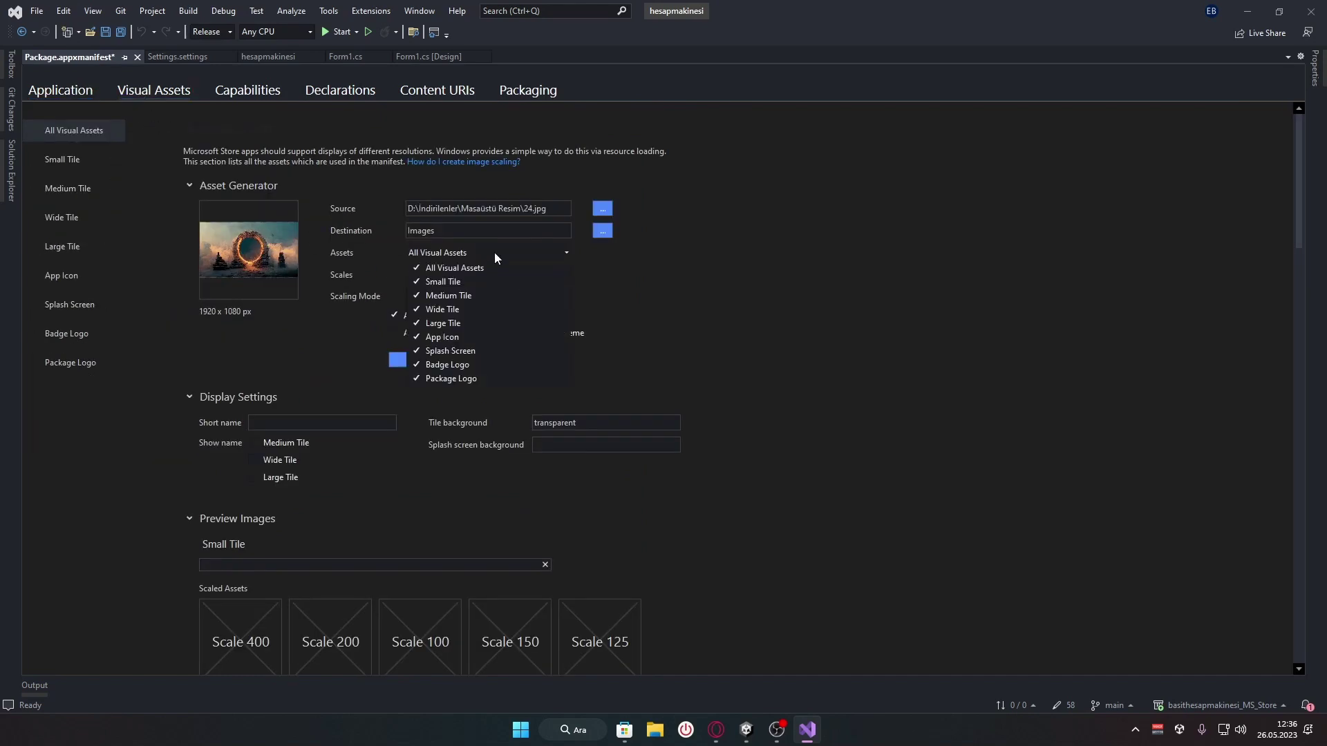
click(495, 251)
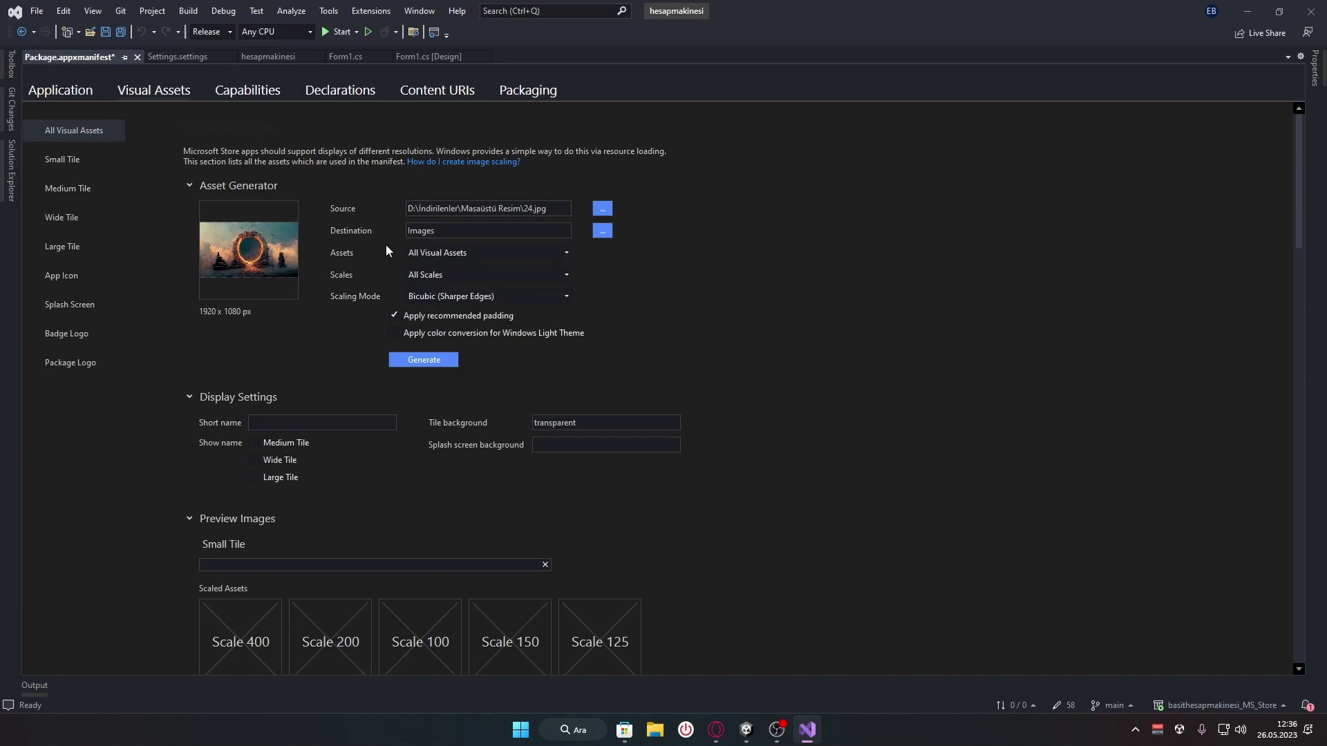
click(495, 252)
click(447, 364)
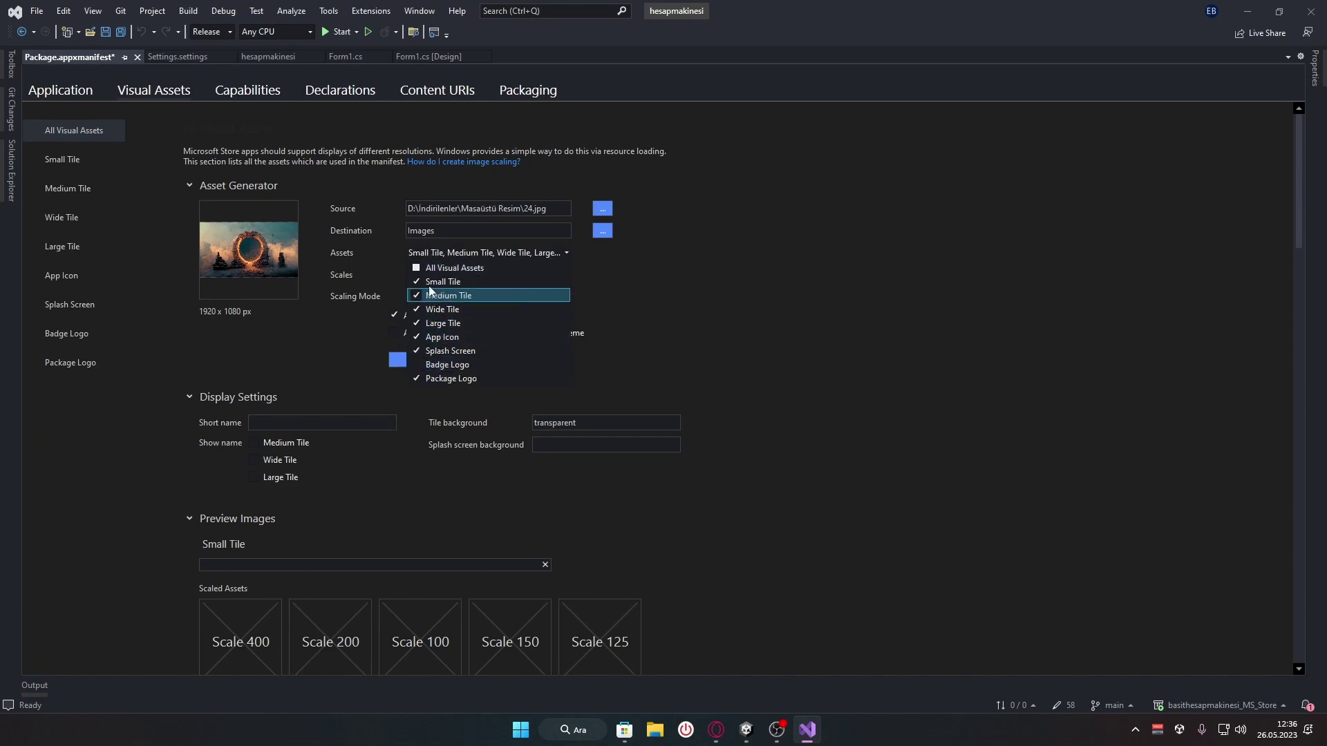
click(452, 252)
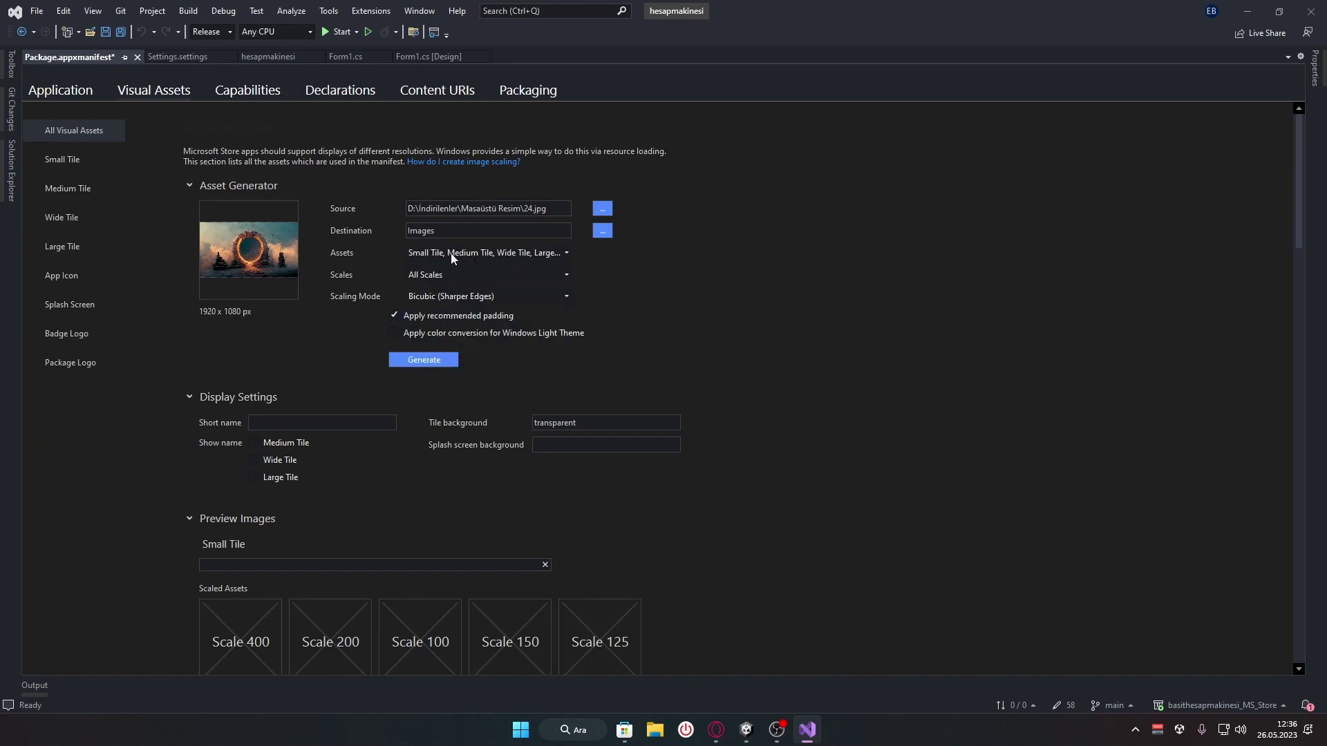
click(452, 251)
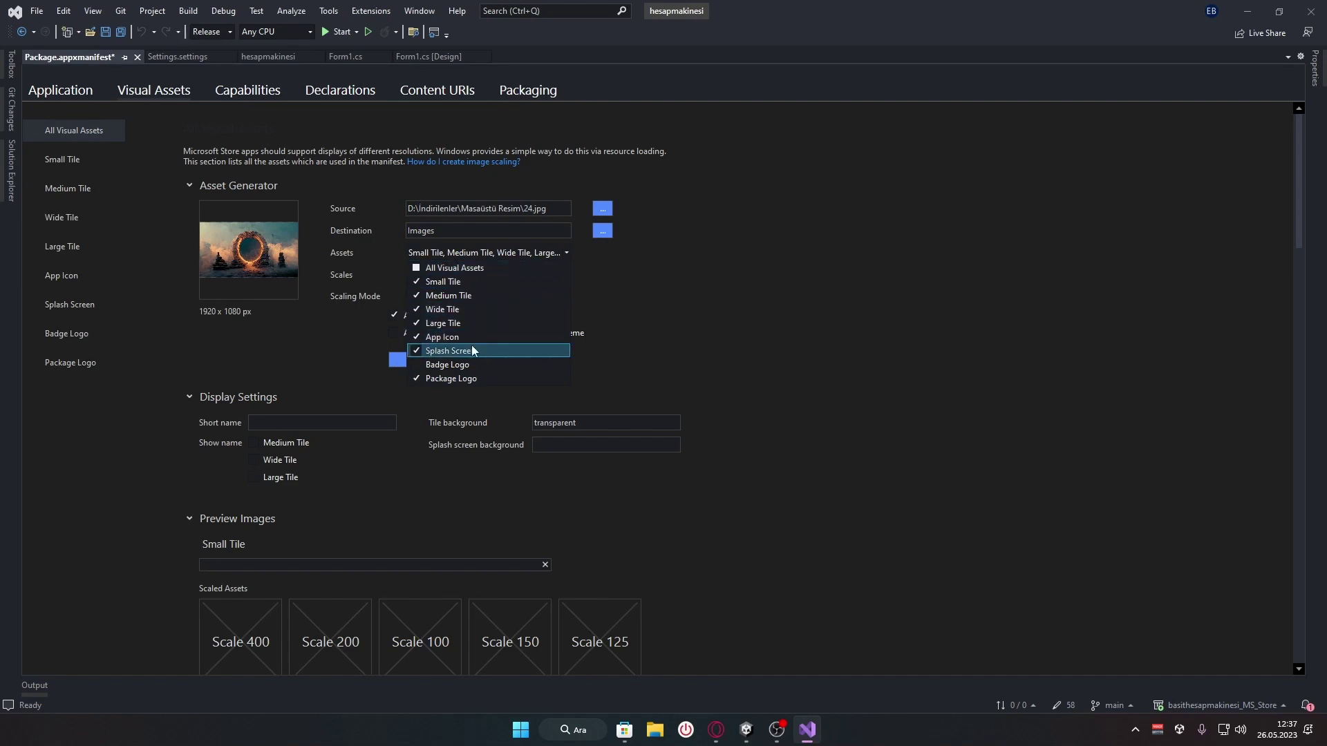
click(756, 317)
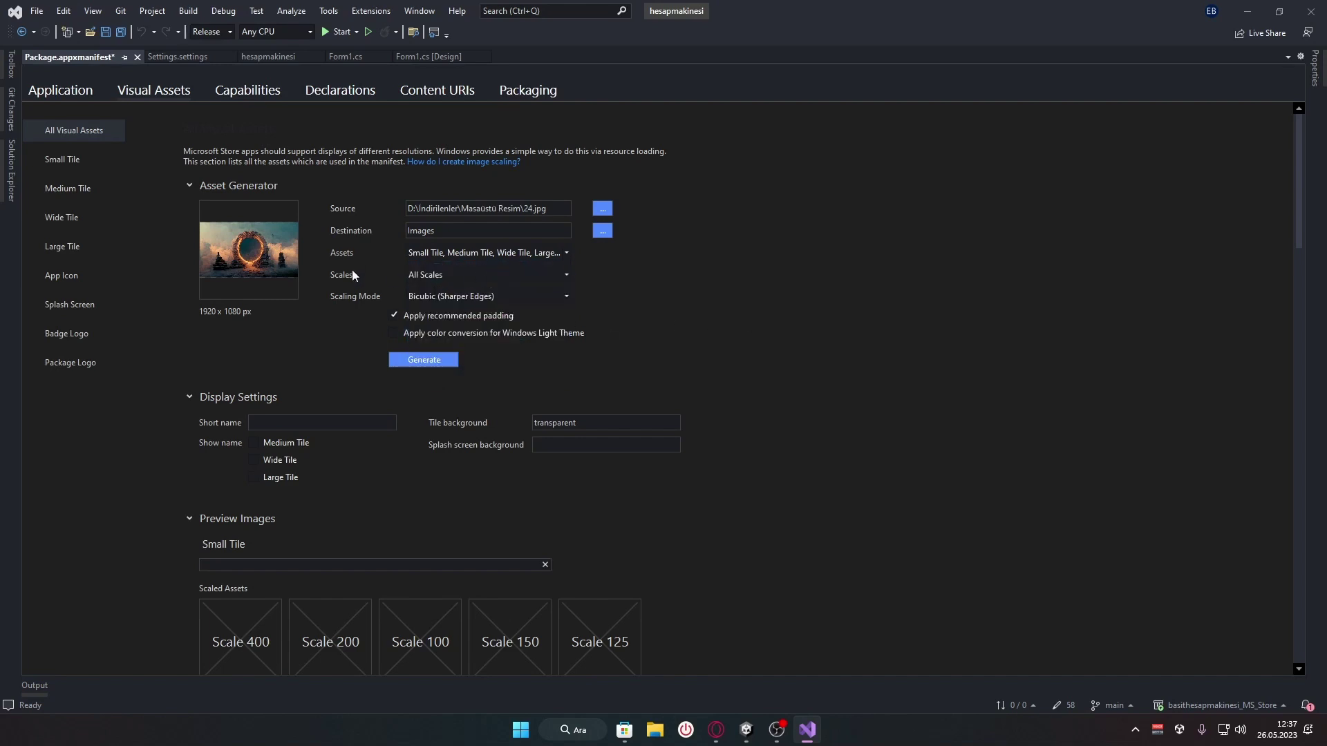
Review the Scales and Scaling Mode lists, keeping All Scales and Bicubic (Sharper Edges)
click(470, 275)
click(624, 295)
click(485, 297)
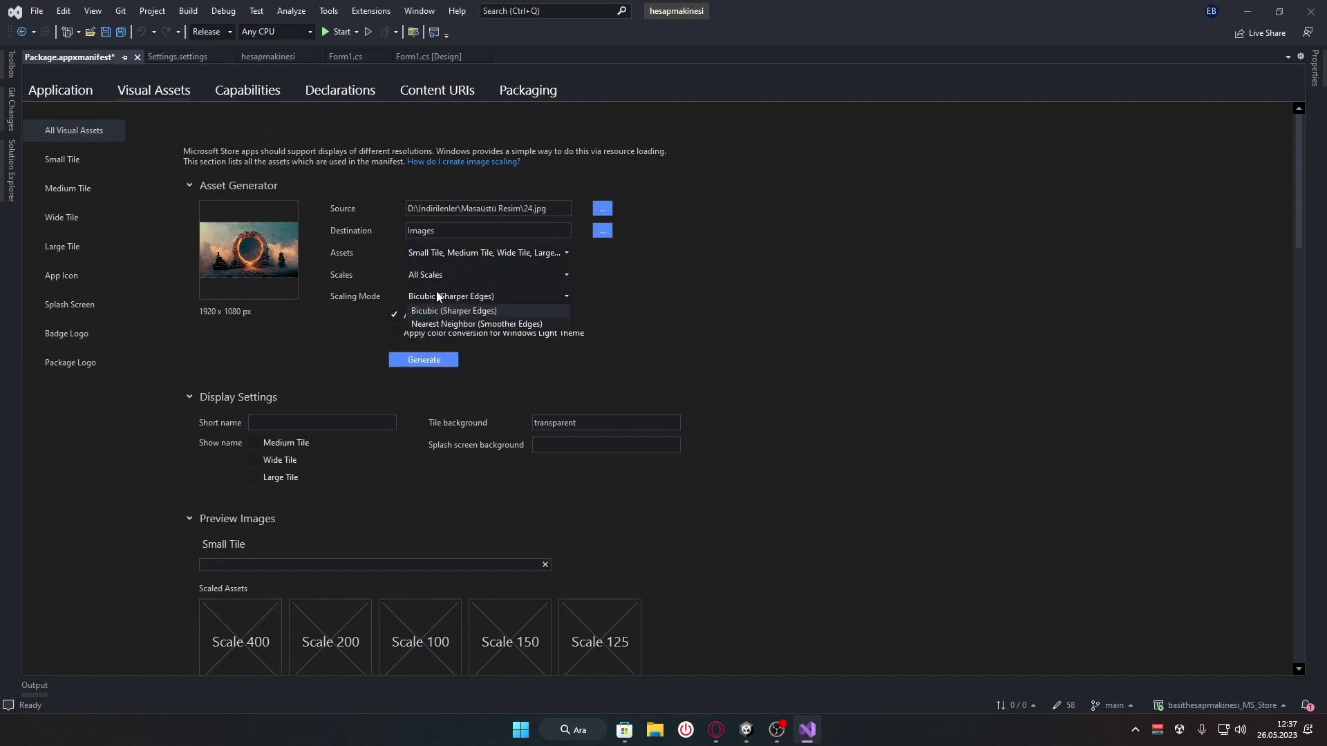
click(359, 297)
click(459, 298)
click(337, 307)
click(430, 298)
click(661, 317)
scroll(543, 325, down, 1)
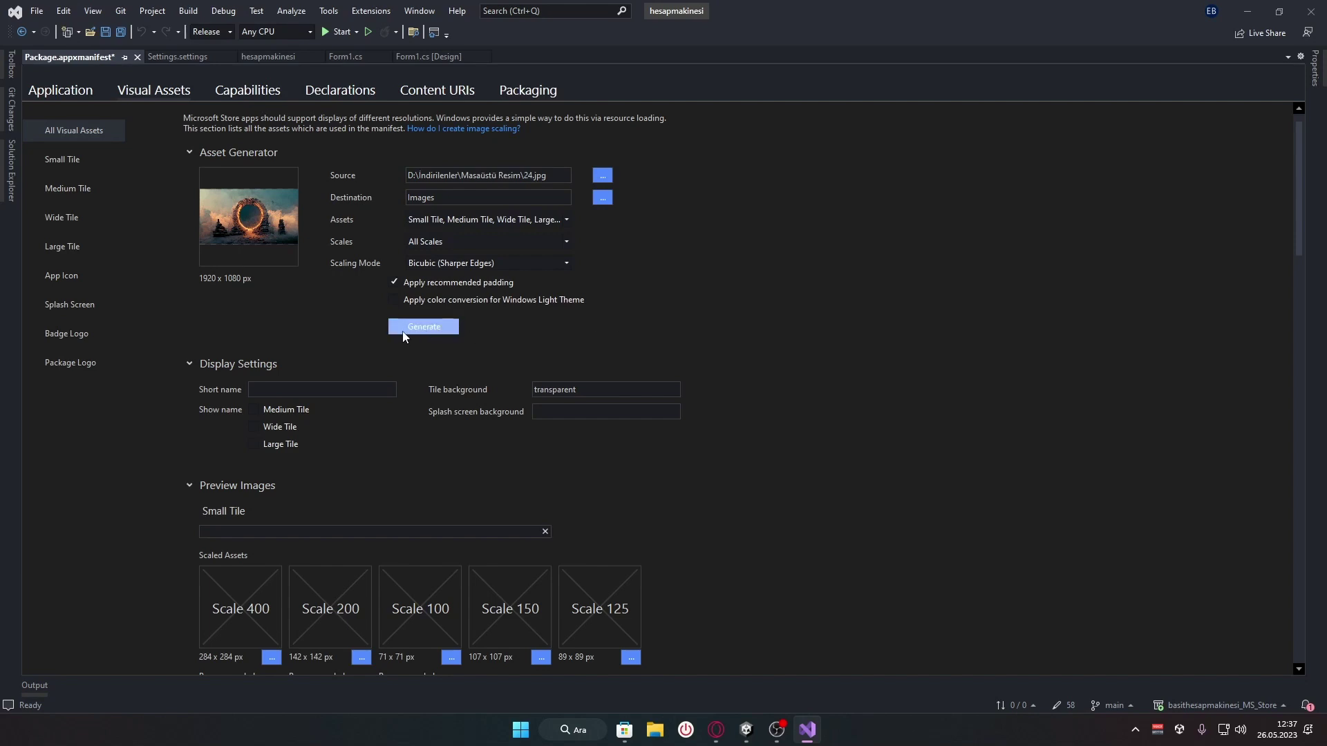
Generate the visual assets from 24.jpg, accepting the overwrite of existing asset files
click(427, 329)
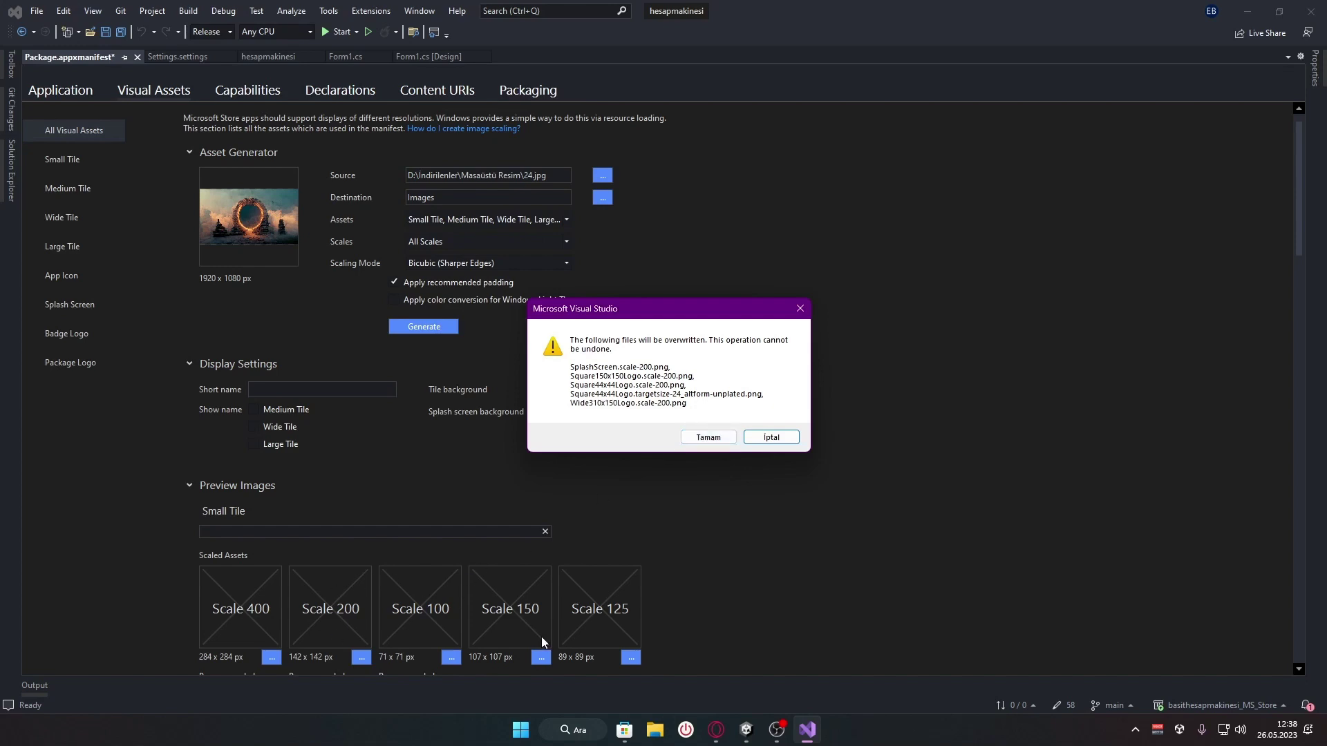
click(706, 437)
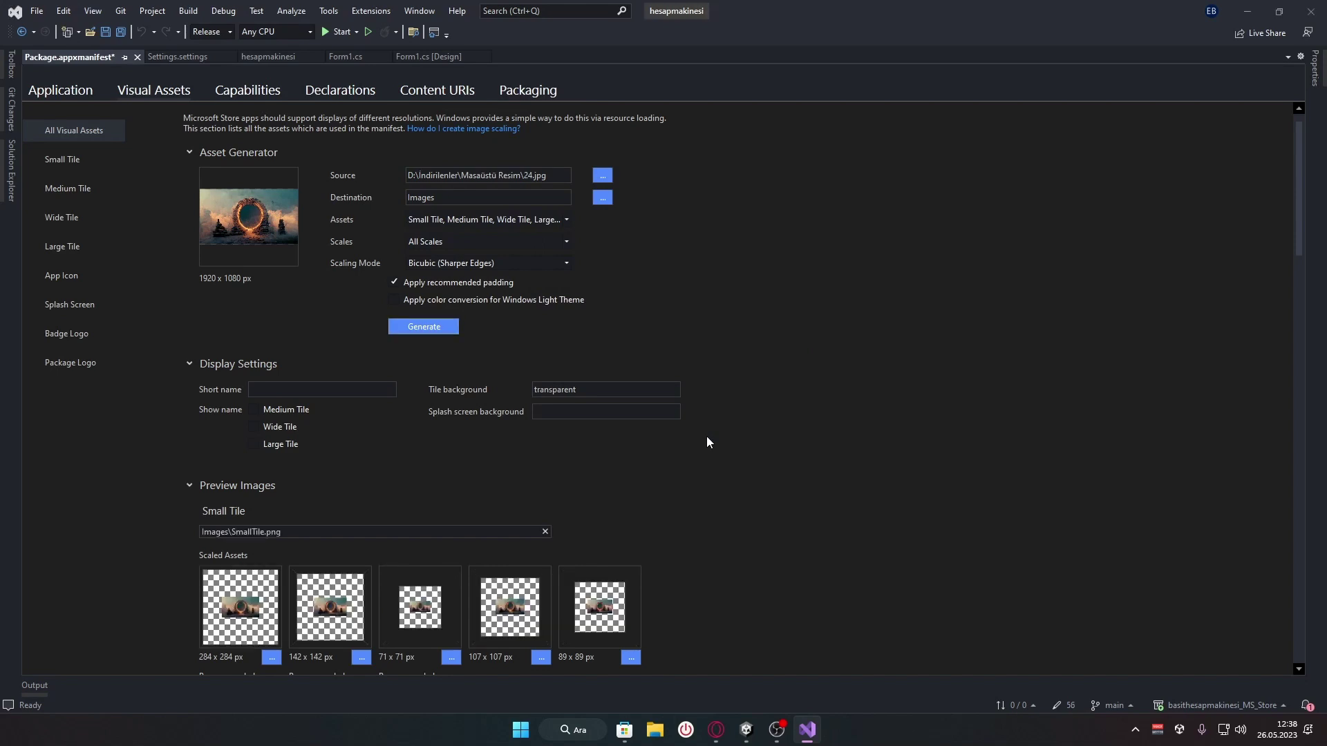
Scroll through the preview images generated from 24.jpg
scroll(707, 437, down, 9)
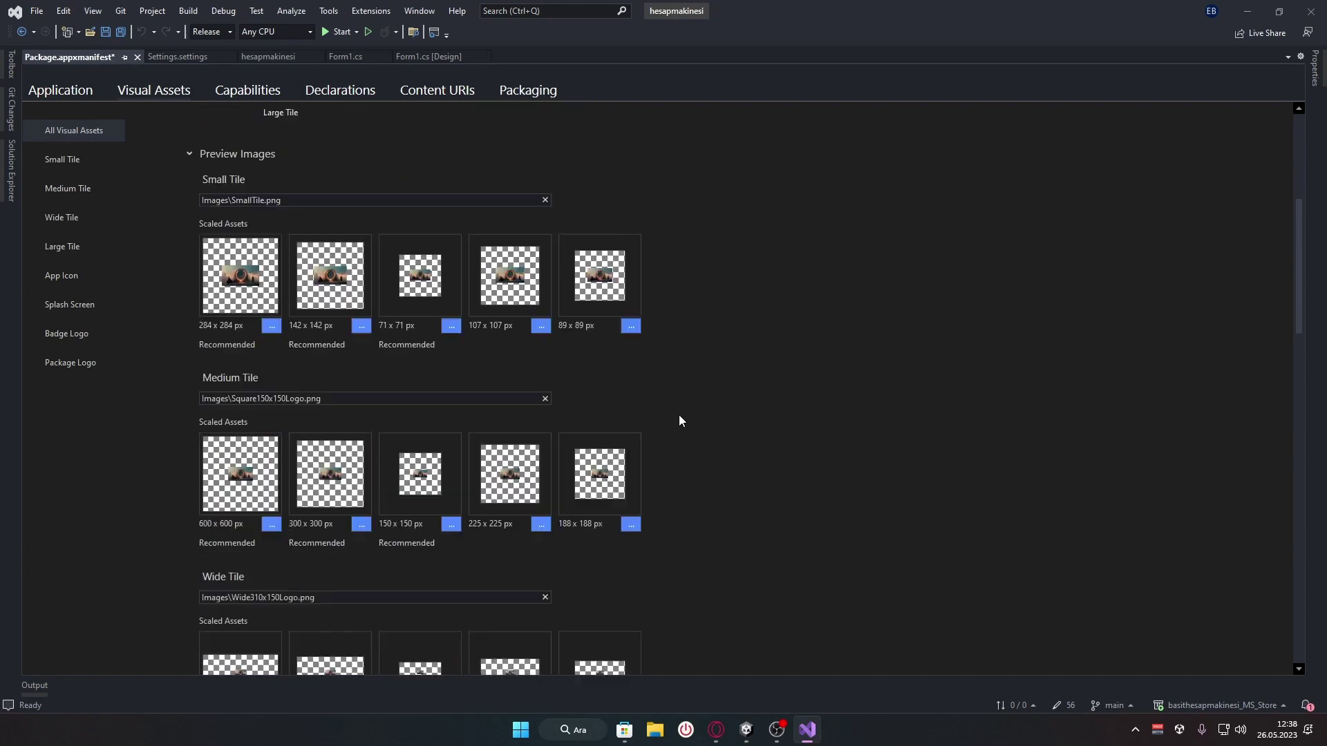
scroll(624, 442, down, 6)
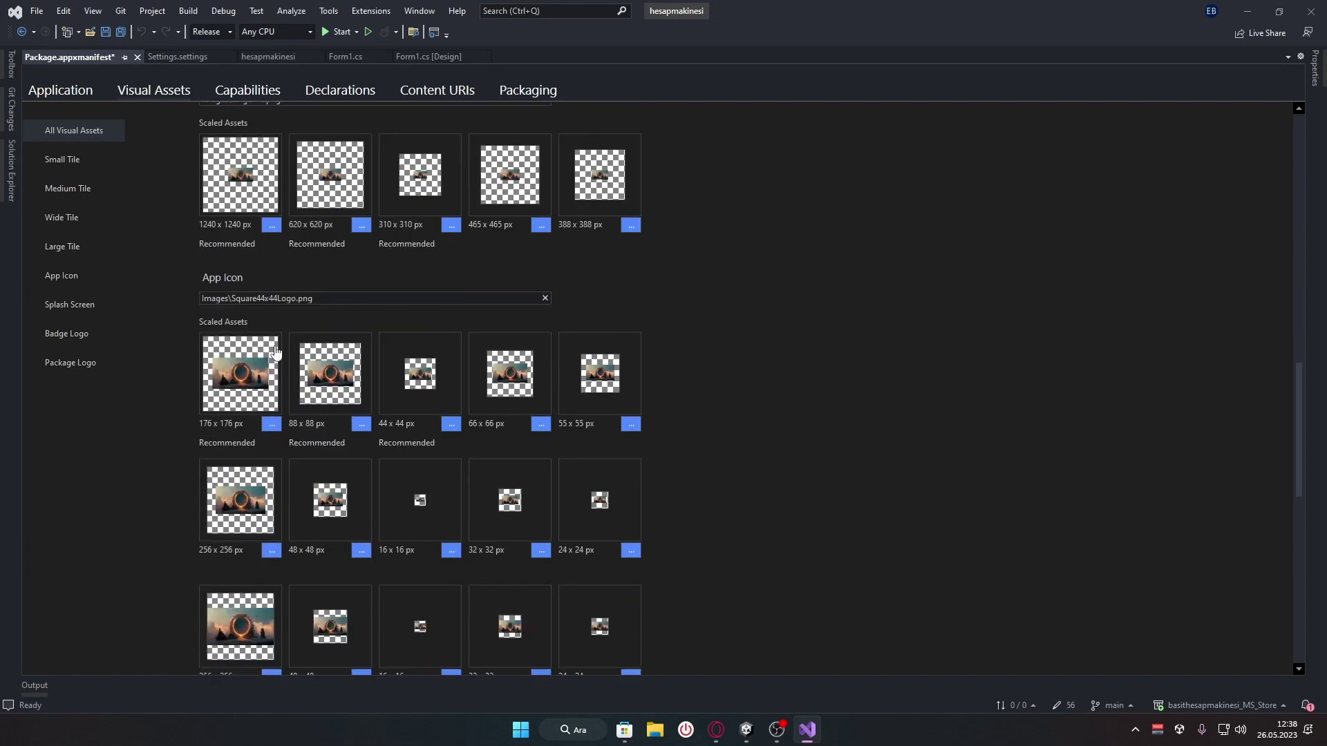
scroll(269, 354, down, 4)
scroll(268, 358, down, 1)
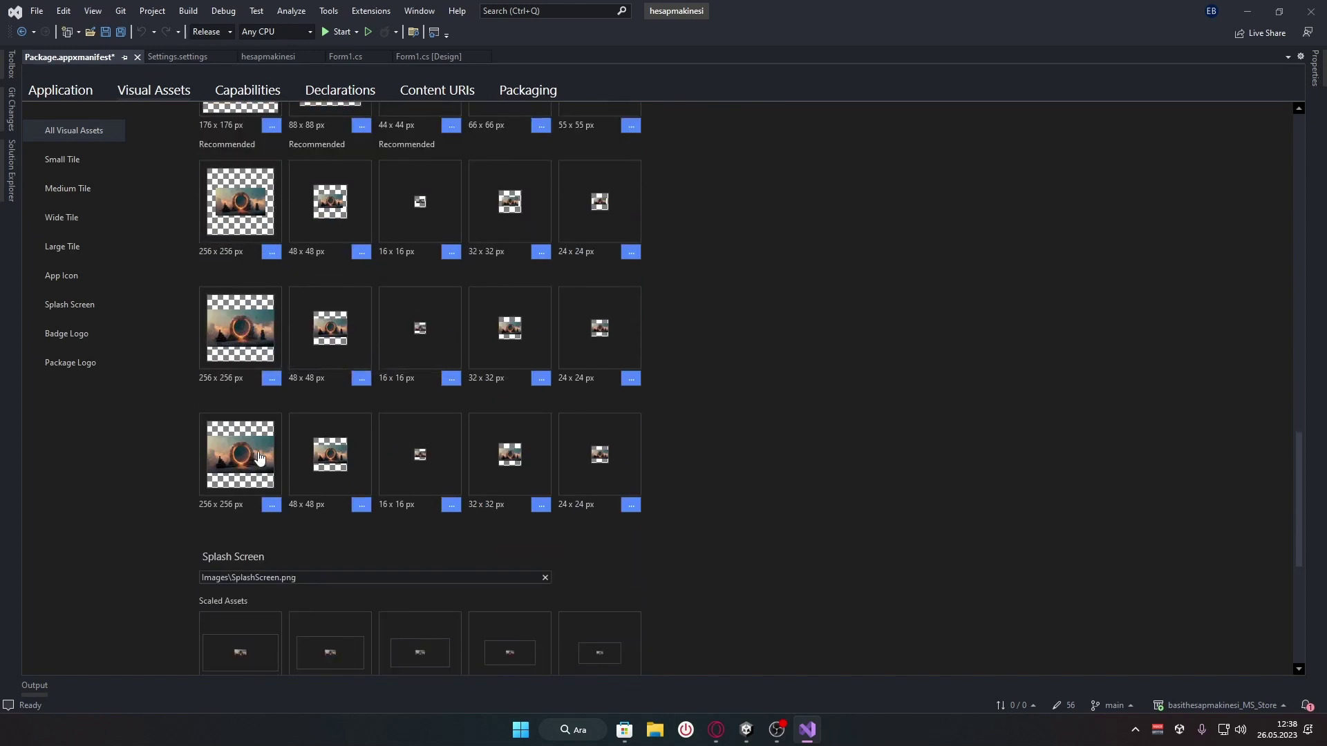
scroll(220, 446, down, 3)
scroll(220, 446, down, 9)
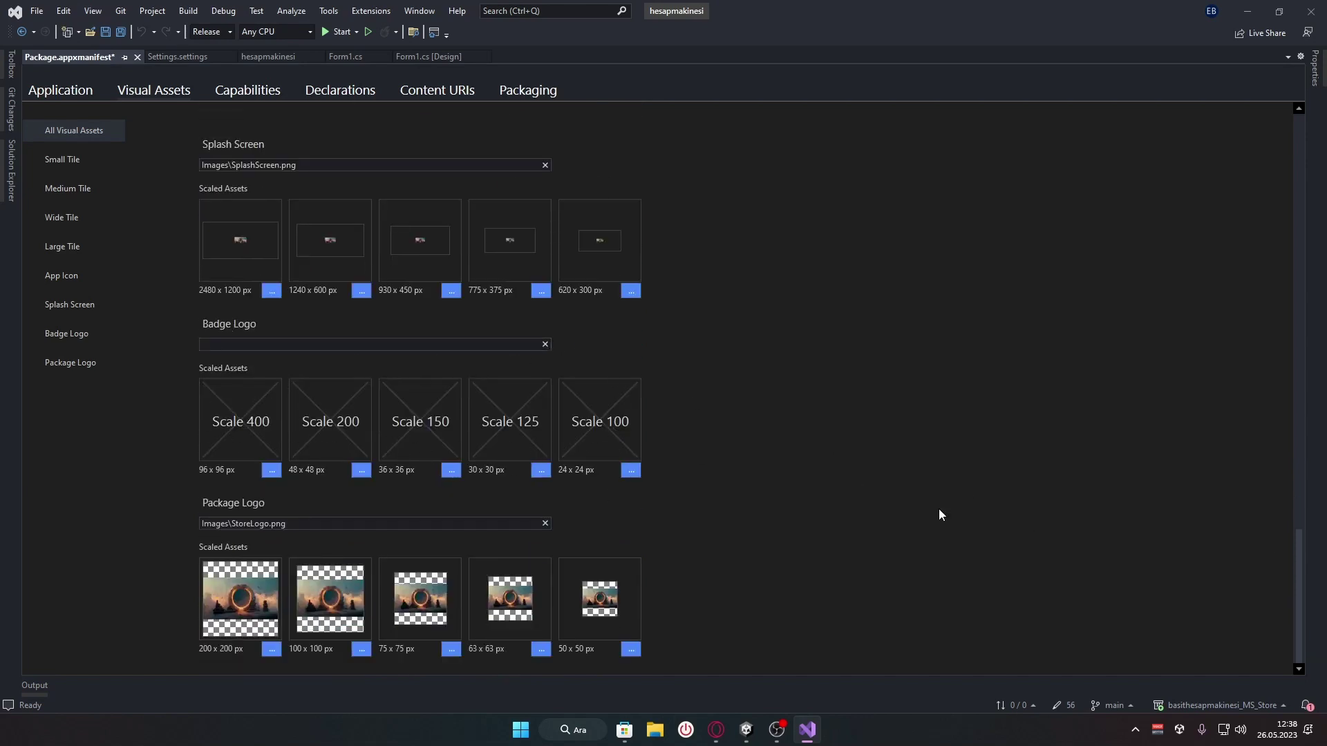
drag(1297, 580, 1283, 134)
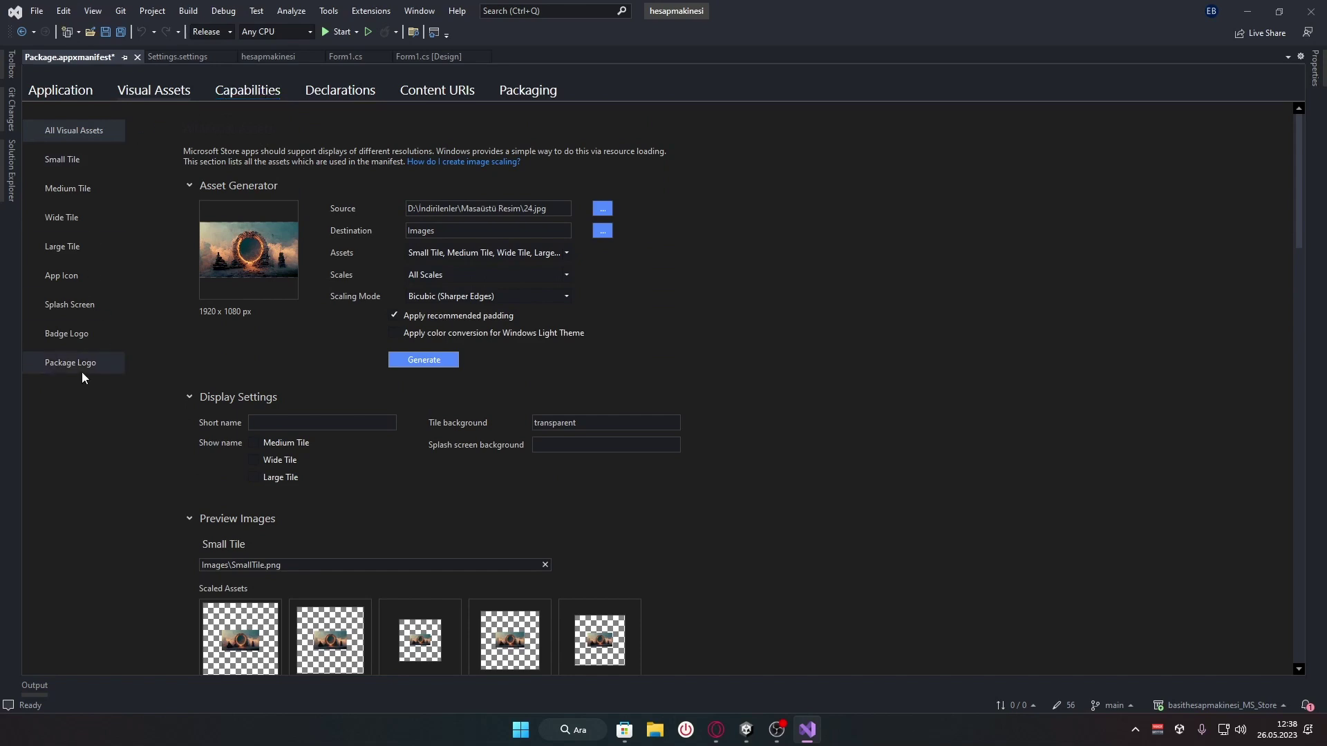
Inspect the Splash Screen, Badge Logo and Package Logo sections, then return to All Visual Assets
click(85, 309)
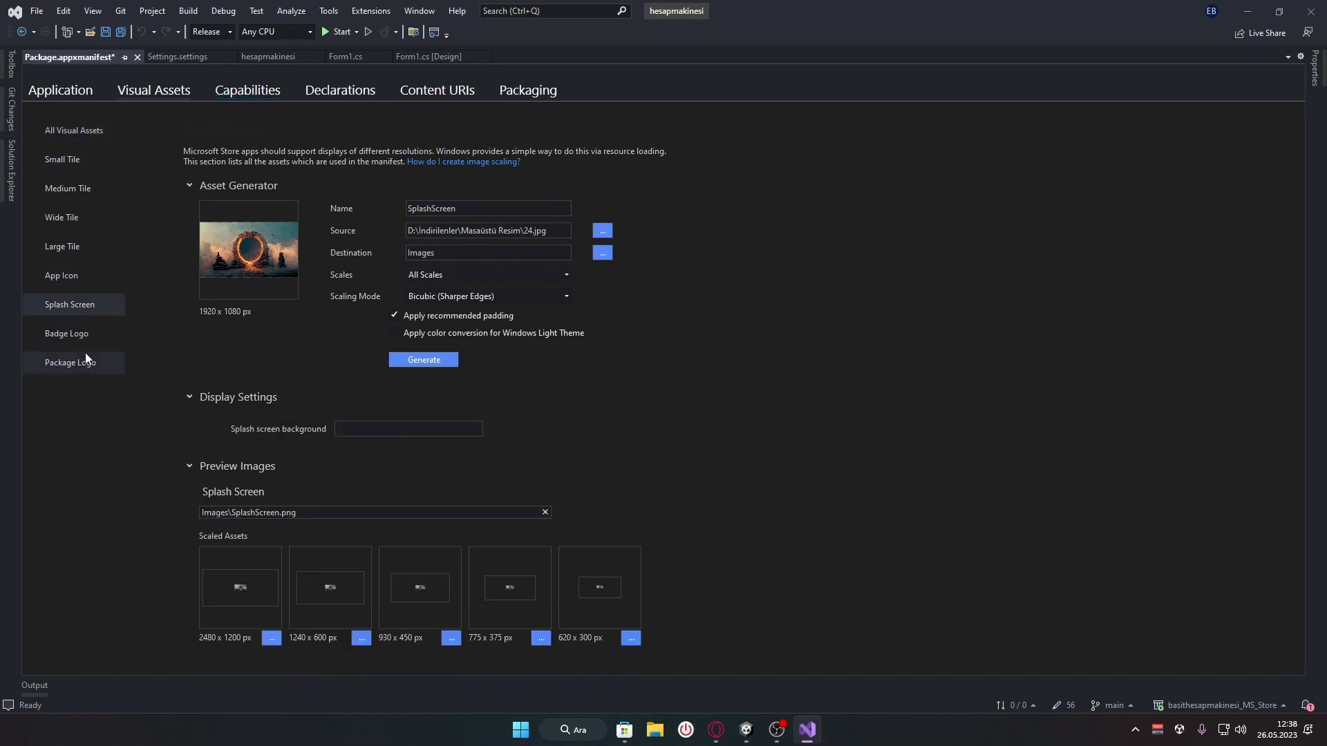
click(81, 341)
click(82, 365)
click(82, 337)
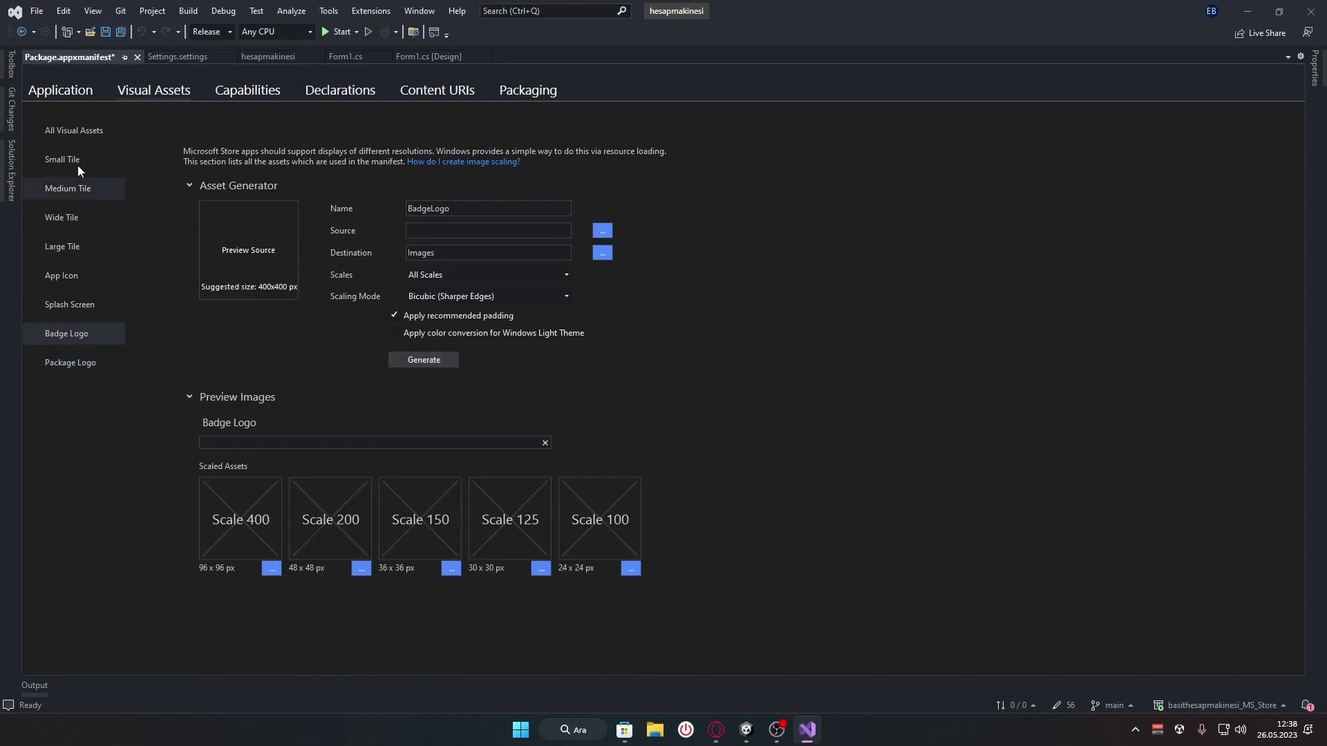
click(74, 141)
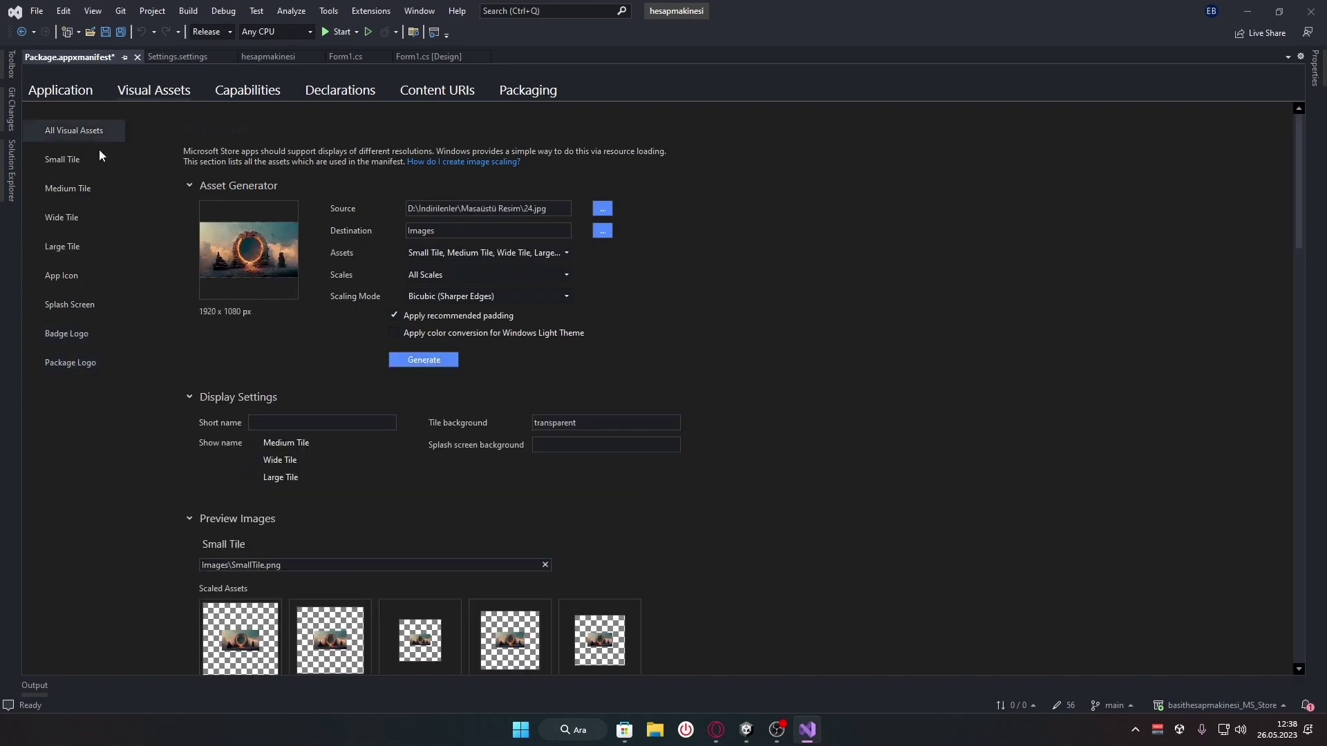
Toggle the Internet (Client) capability on the Capabilities page
click(247, 92)
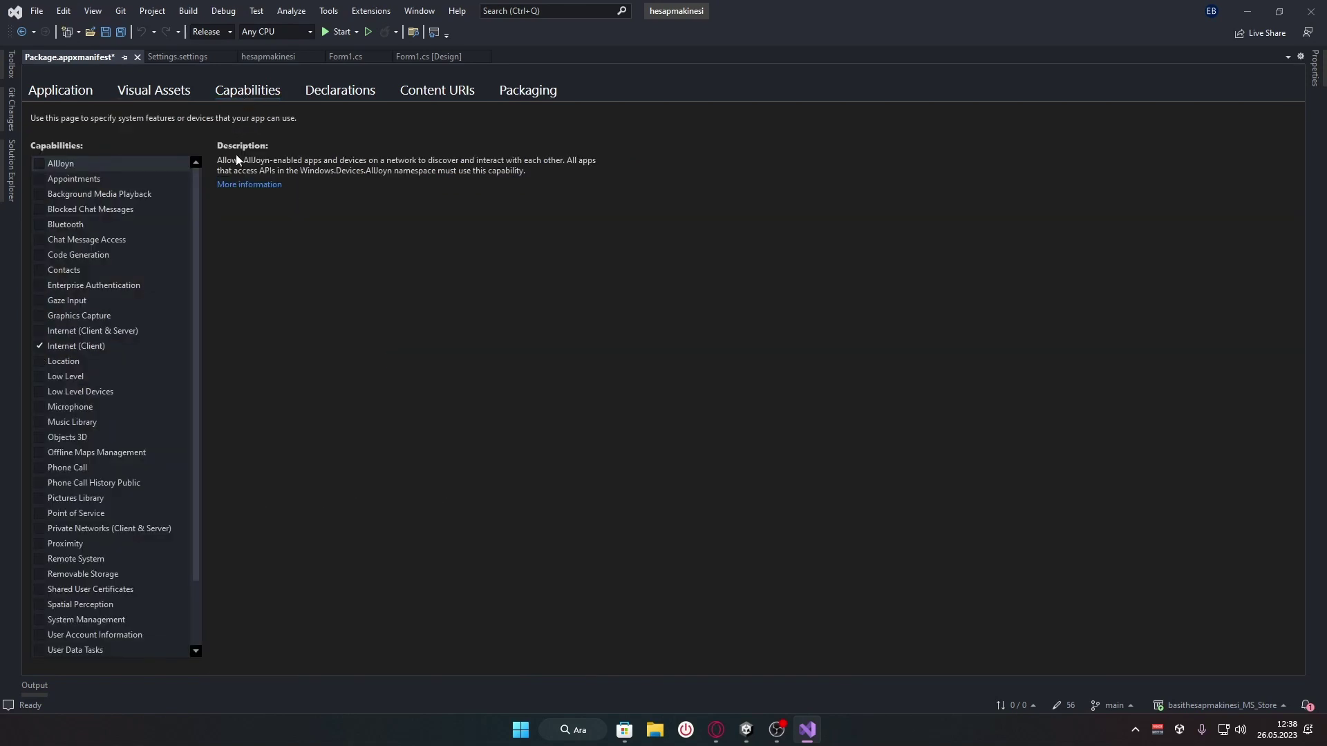
scroll(200, 253, down, 2)
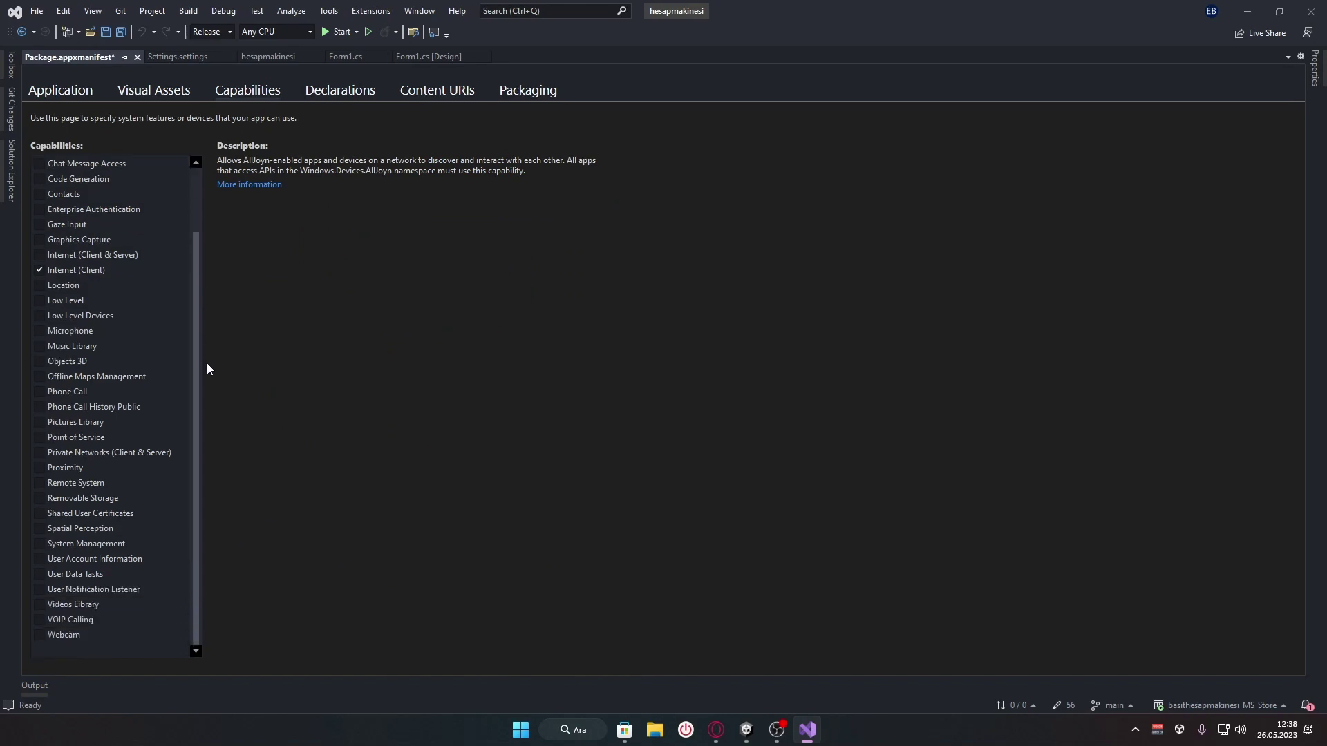
scroll(206, 366, up, 2)
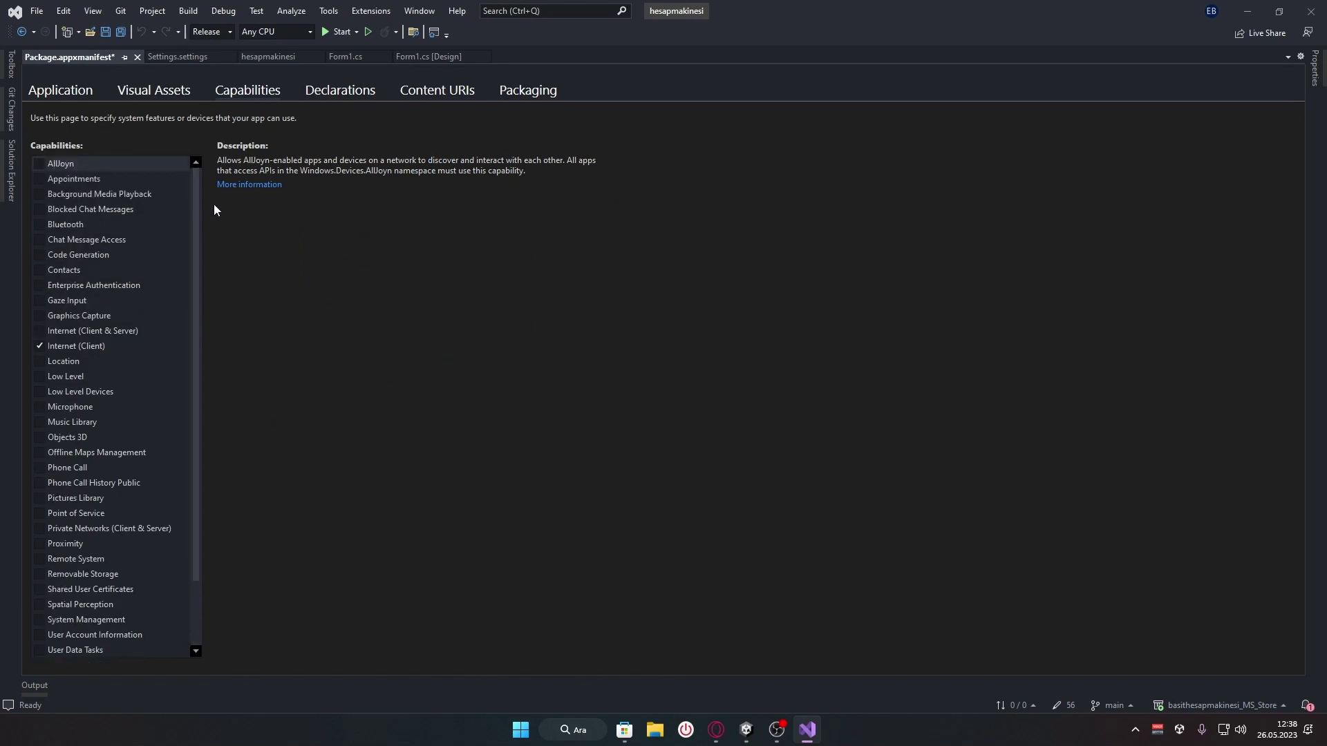
click(39, 347)
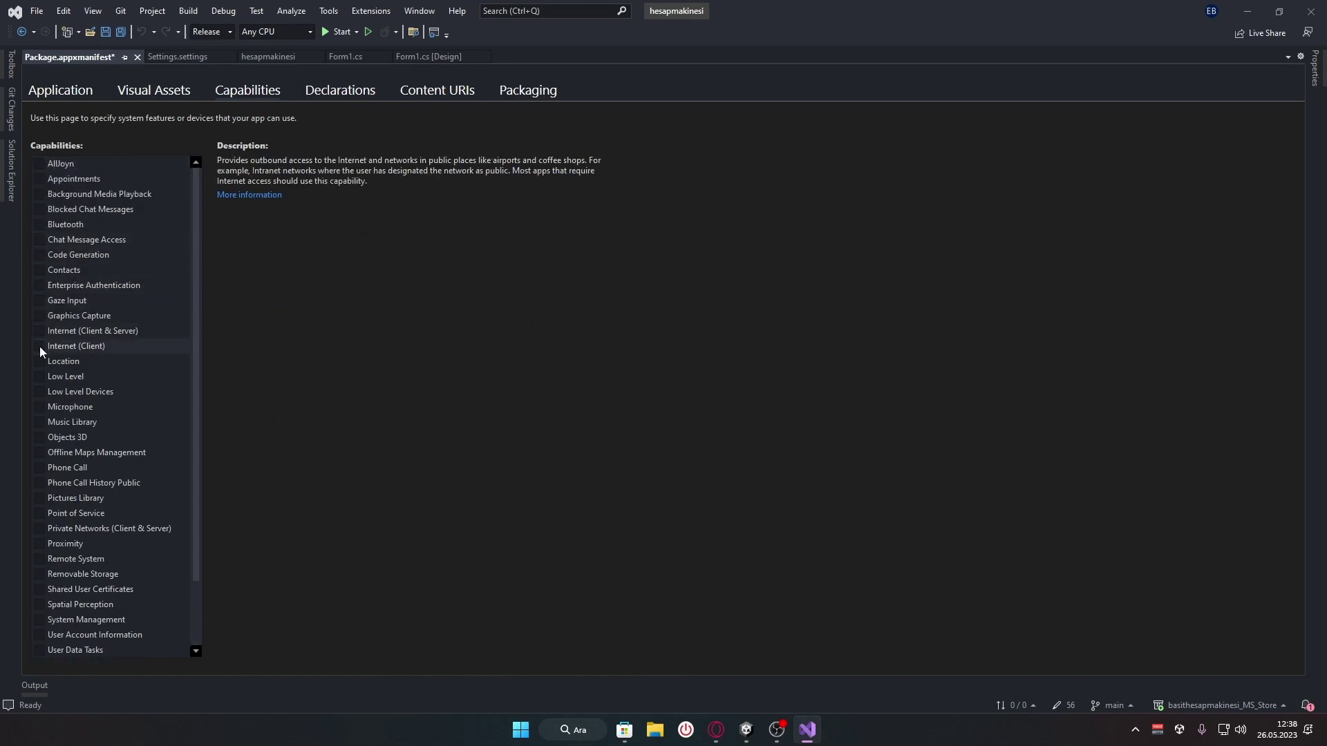
Read the System Management, Location, Contacts and Bluetooth capability descriptions
scroll(39, 347, down, 2)
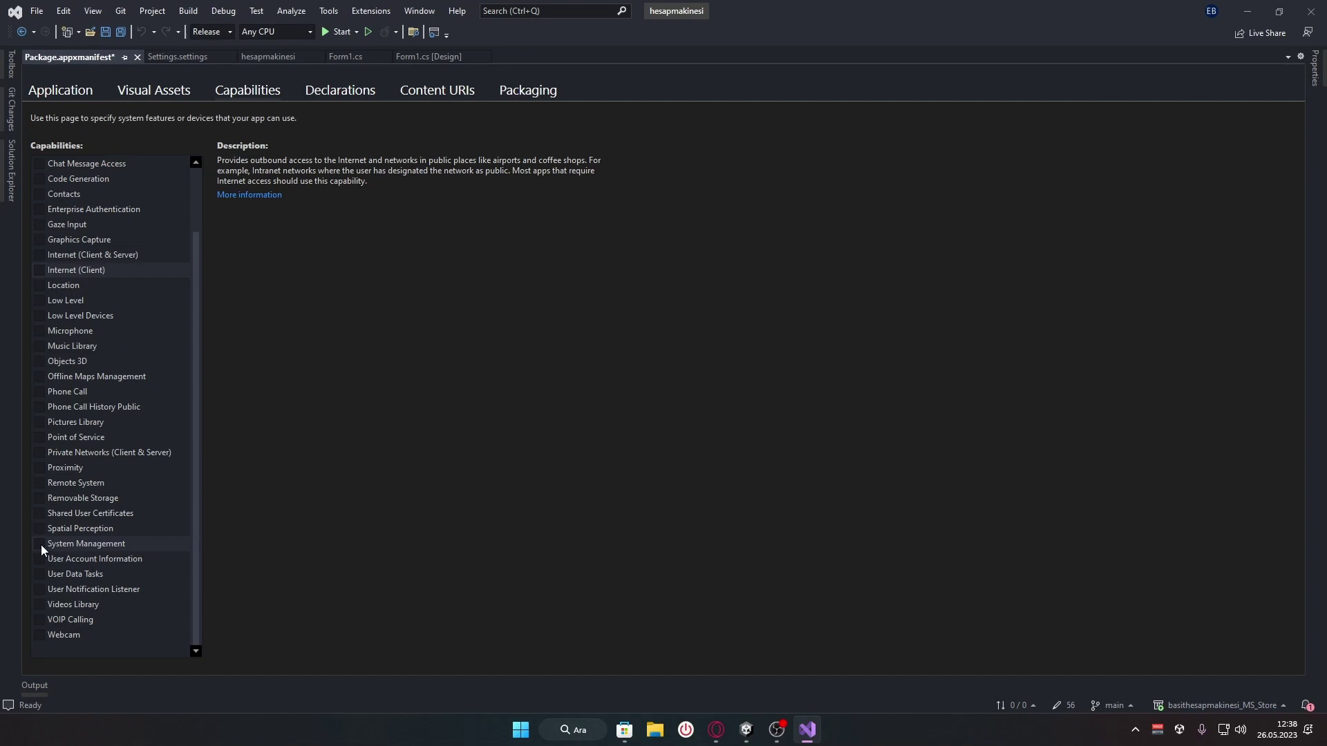
click(83, 544)
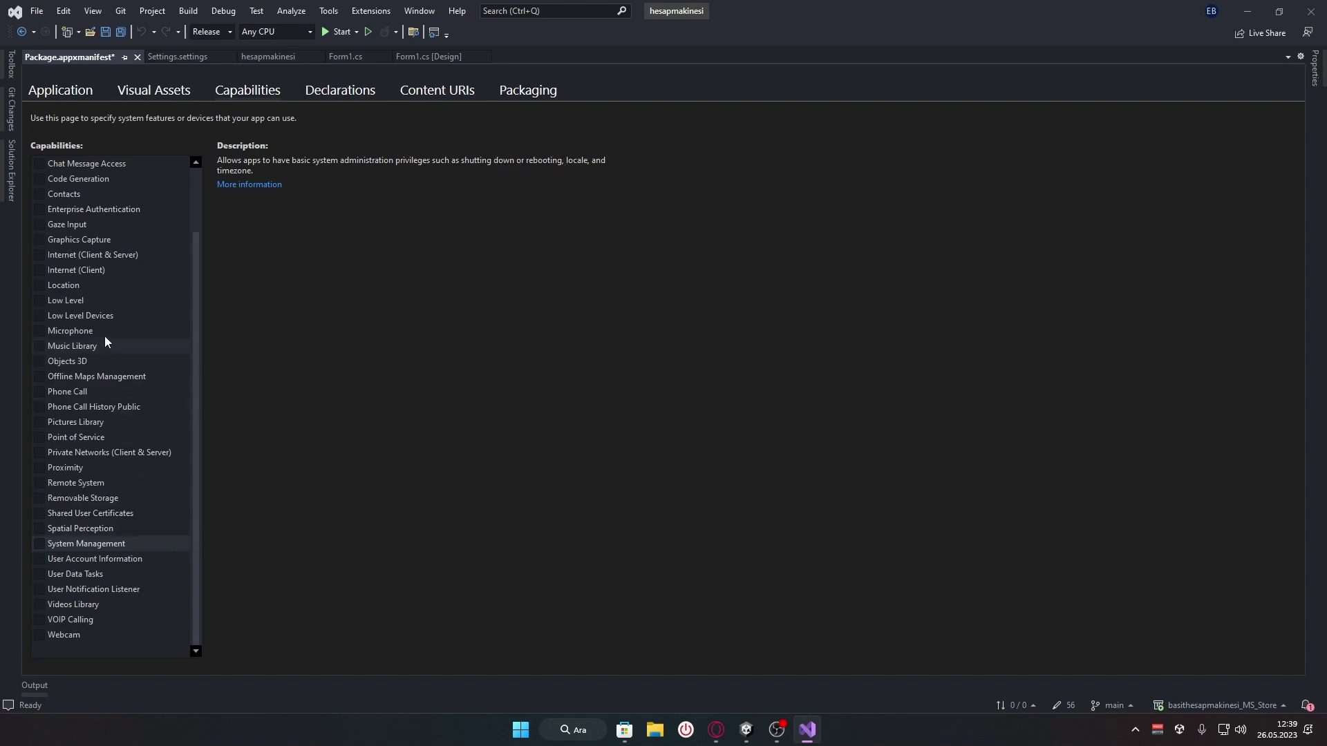
click(95, 288)
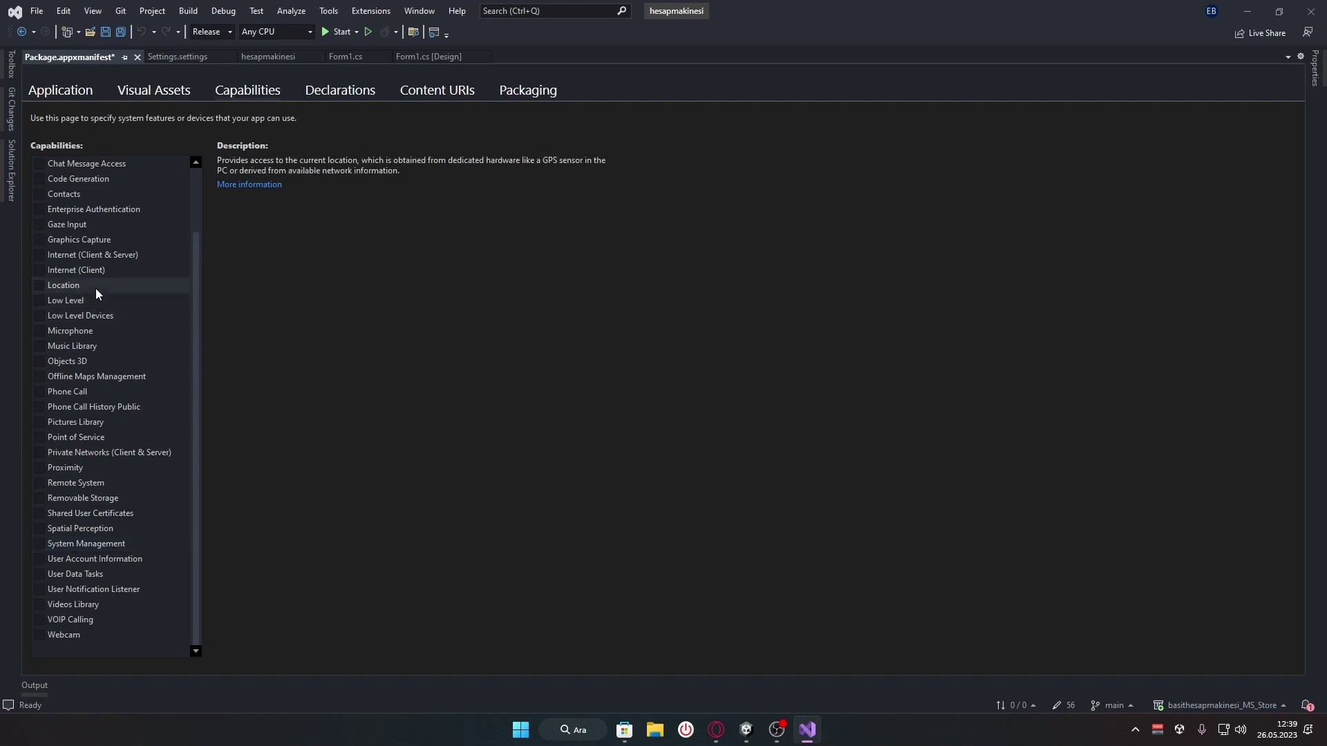
scroll(95, 288, up, 2)
click(89, 271)
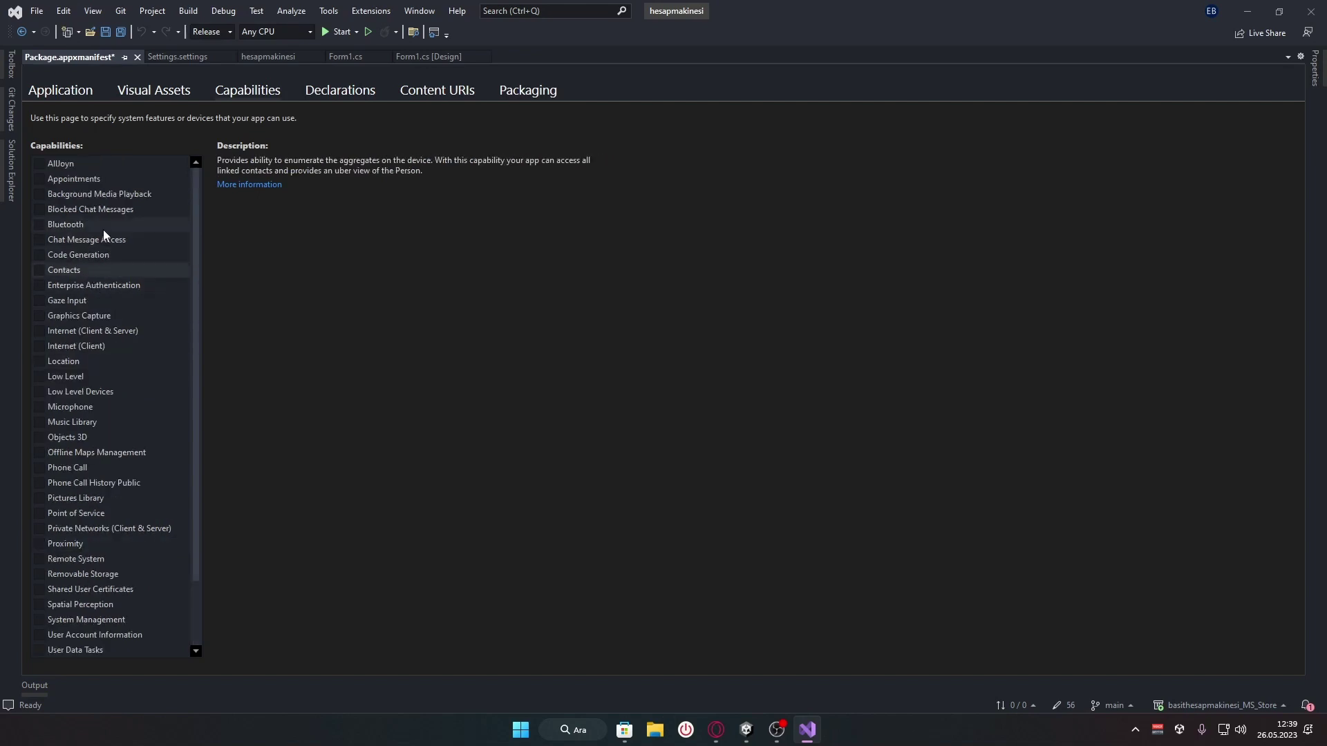
click(102, 225)
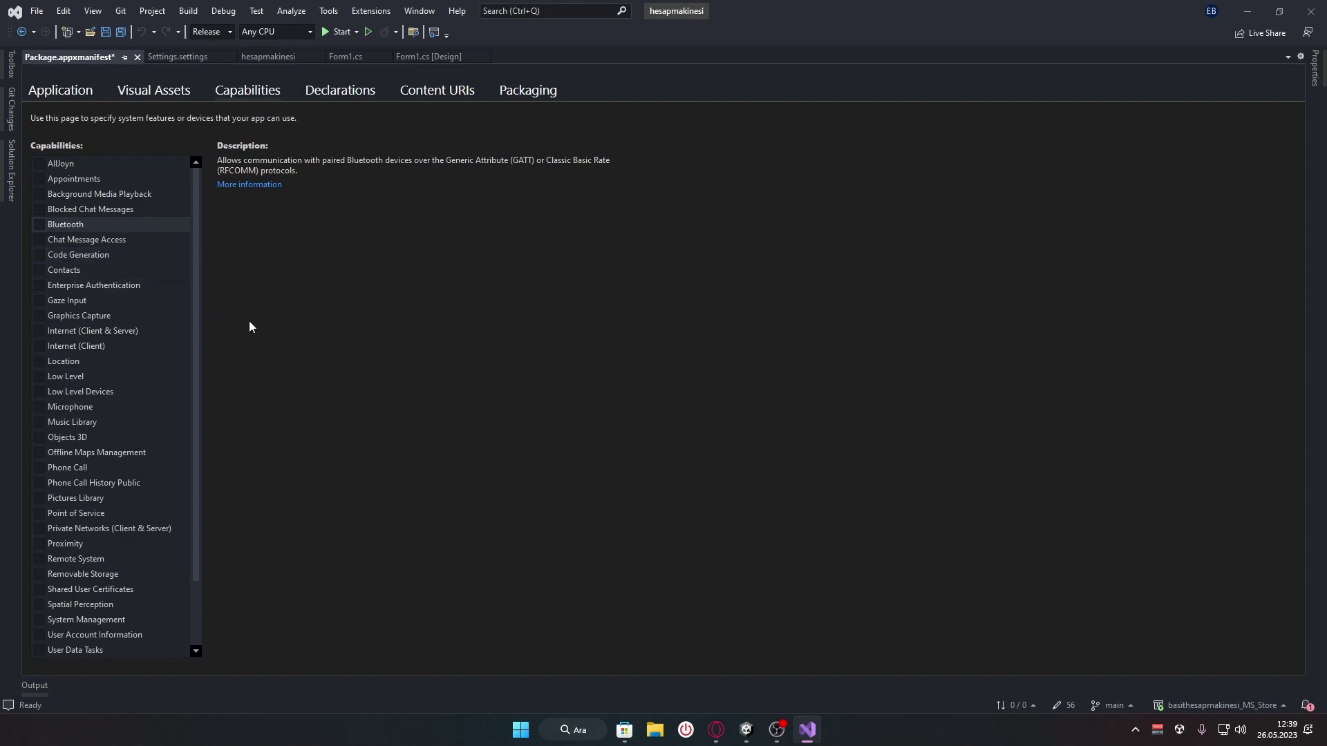
scroll(158, 351, down, 2)
scroll(158, 351, up, 2)
scroll(182, 304, down, 2)
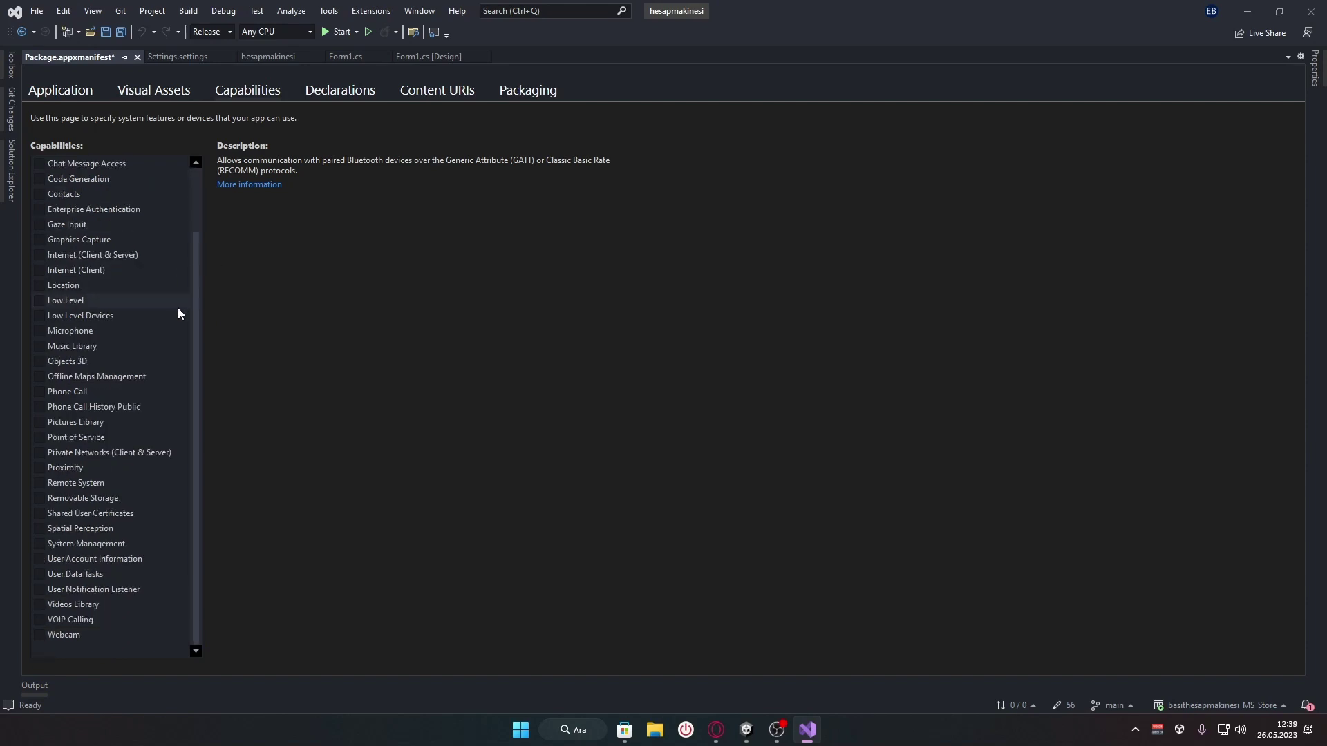
scroll(159, 516, up, 2)
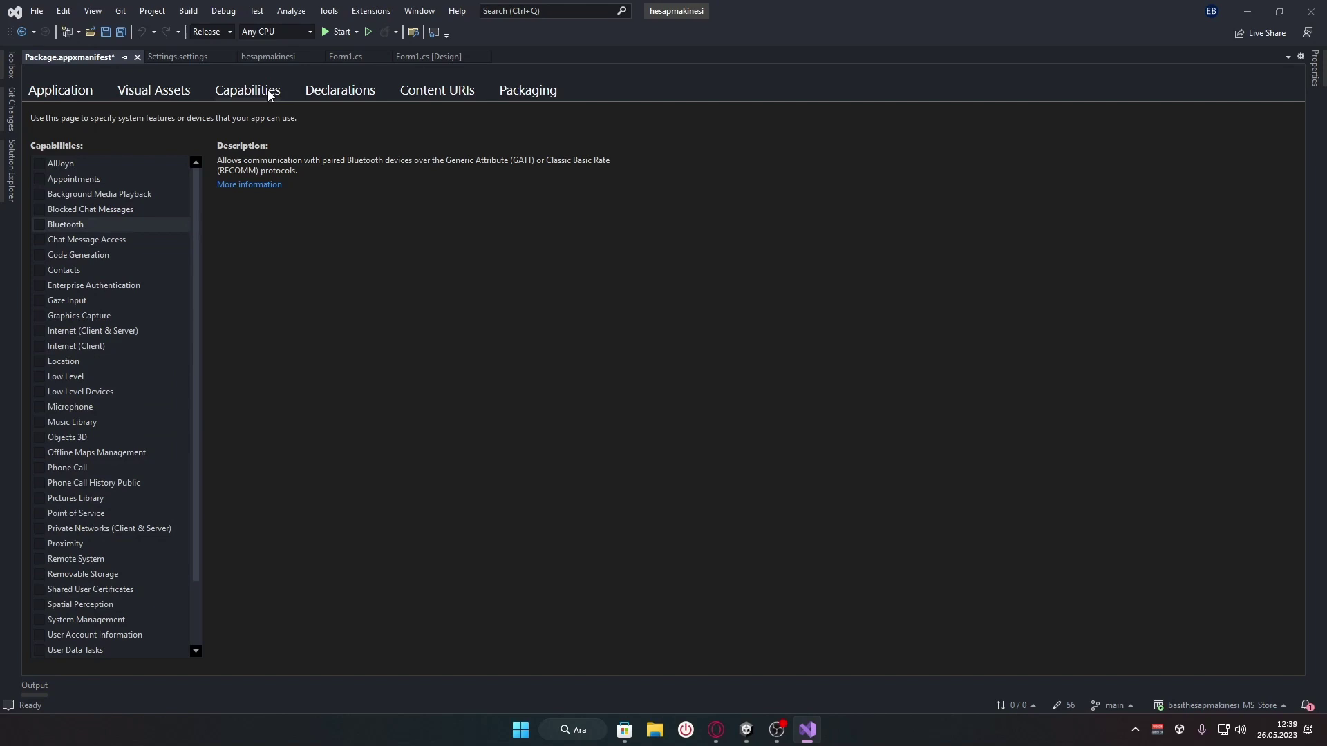
Browse the Available Declarations list on the Declarations page without adding any declaration
click(363, 94)
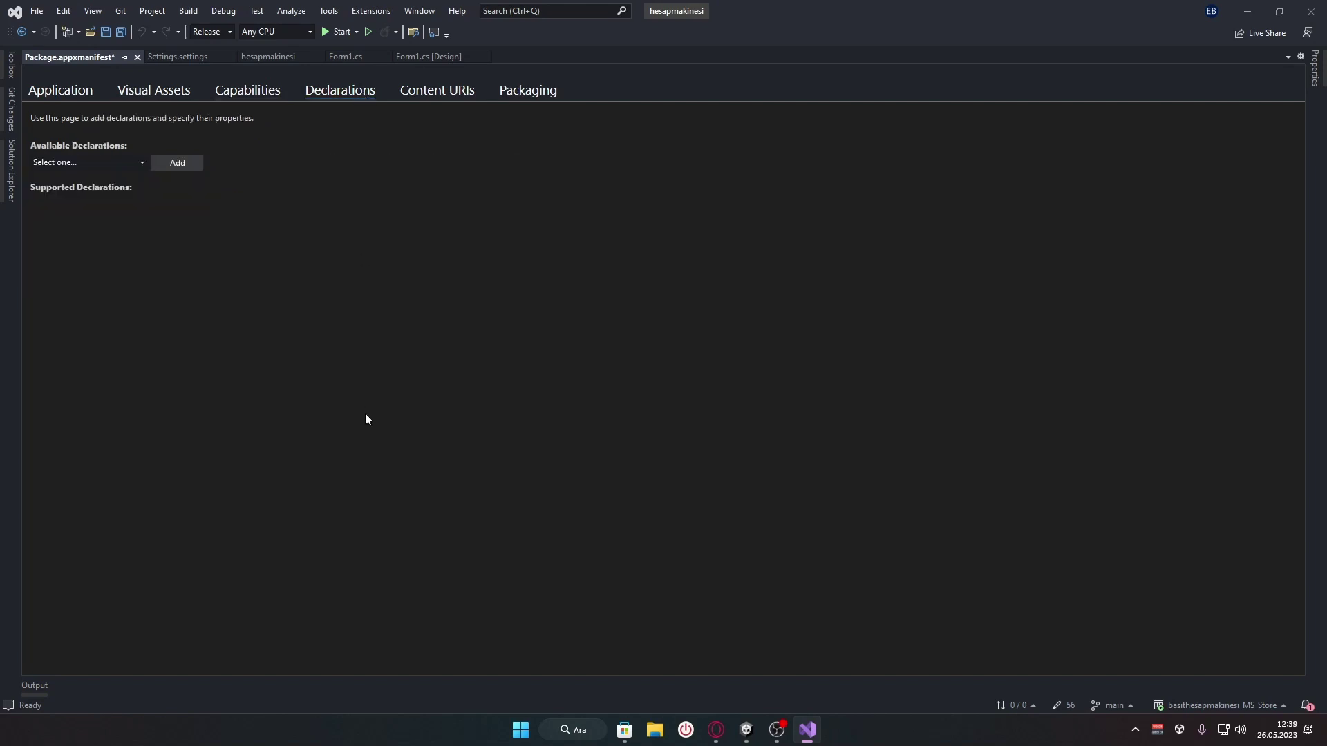
click(109, 163)
scroll(127, 372, down, 3)
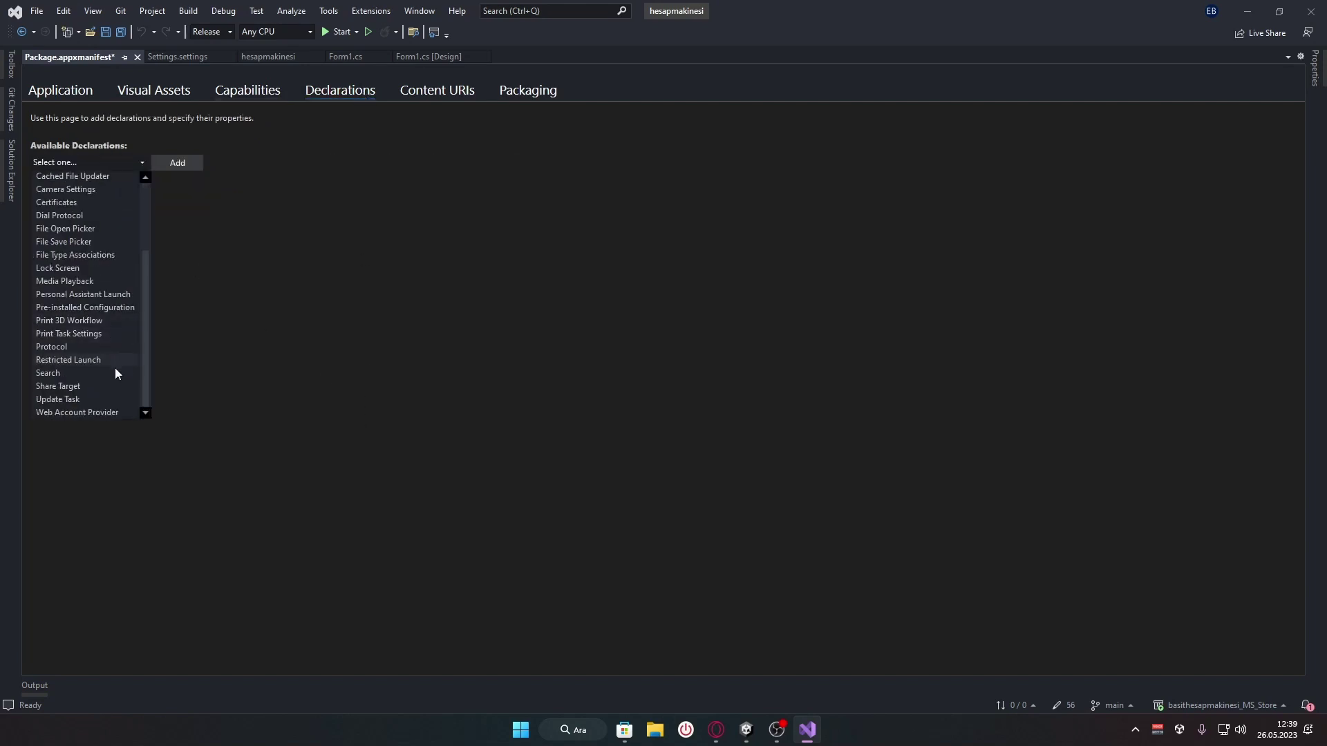
scroll(93, 181, up, 1)
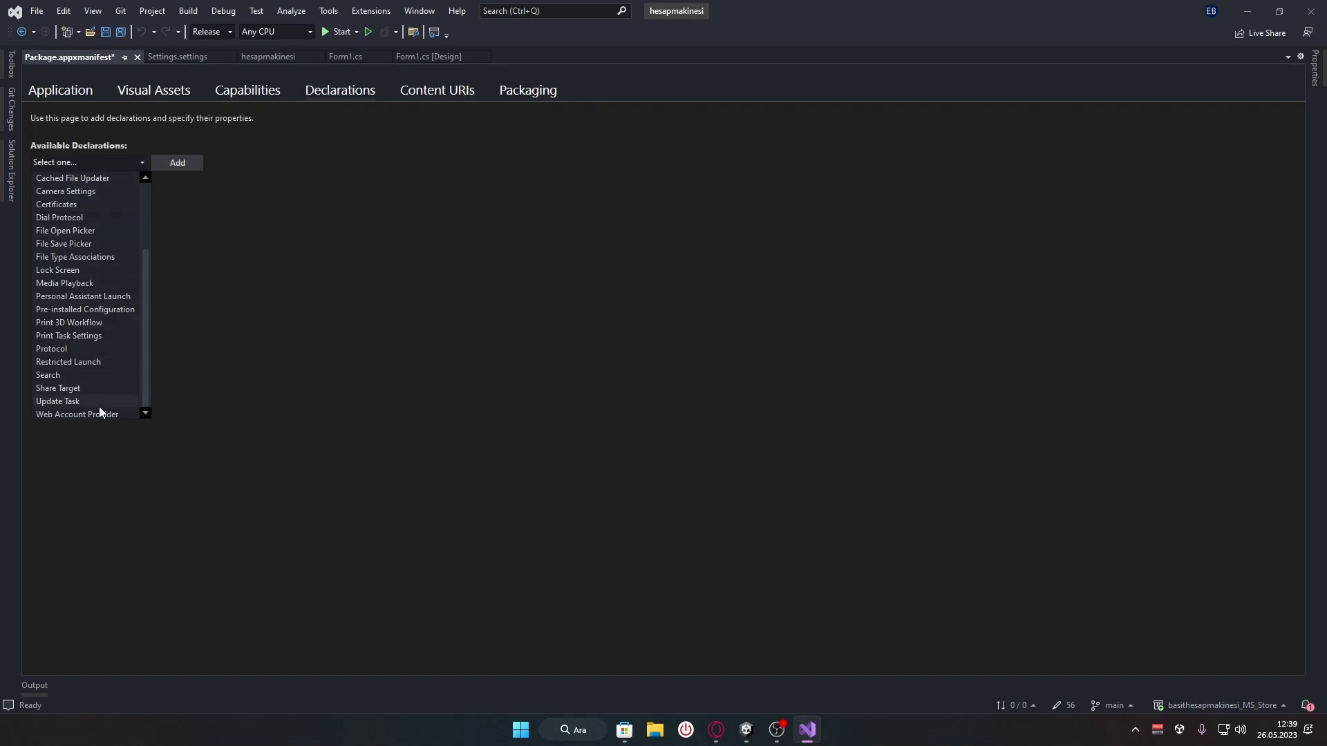
scroll(106, 412, up, 3)
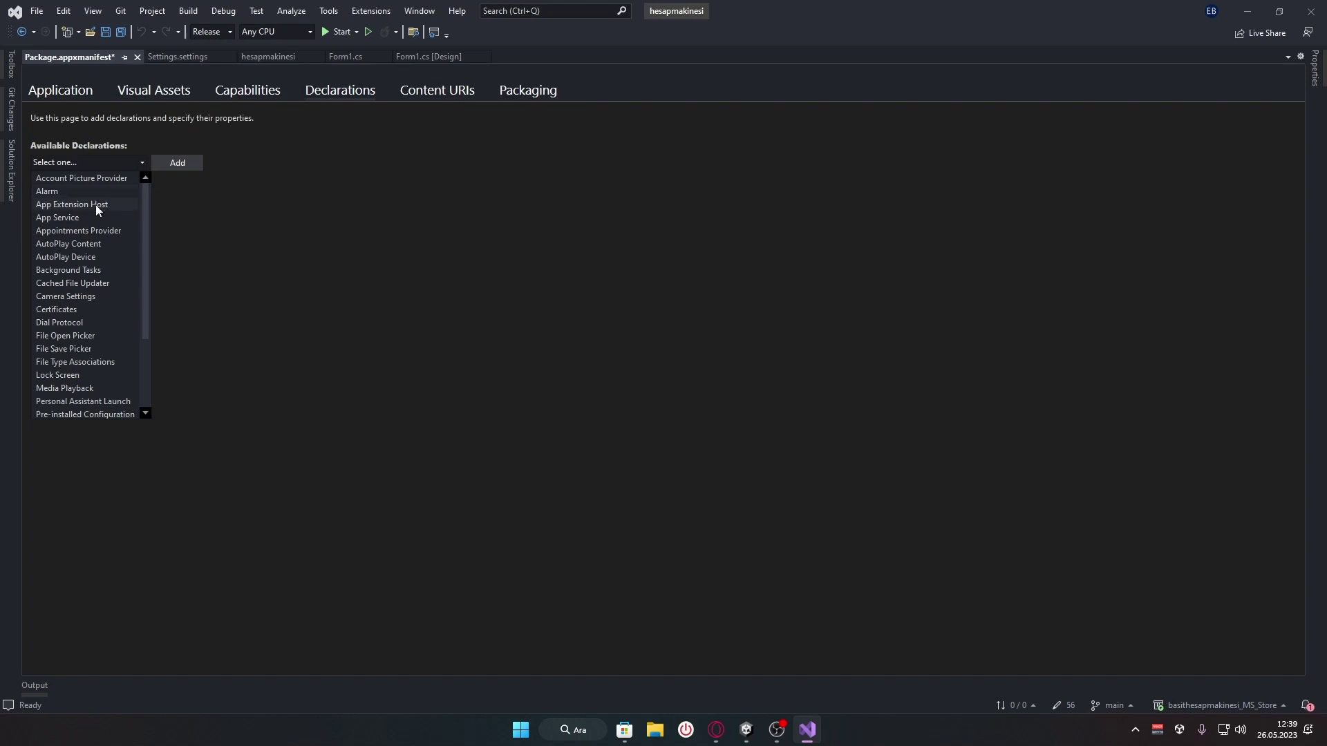
scroll(102, 276, down, 3)
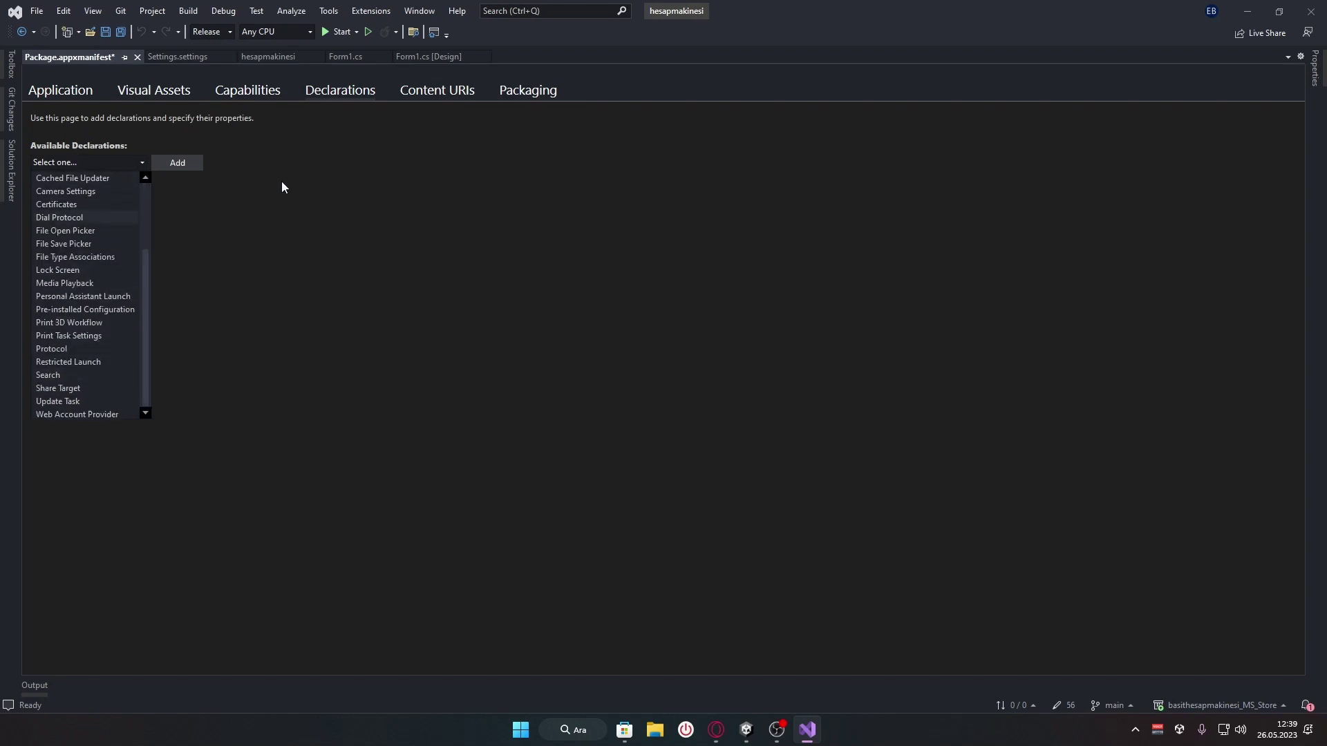
click(252, 225)
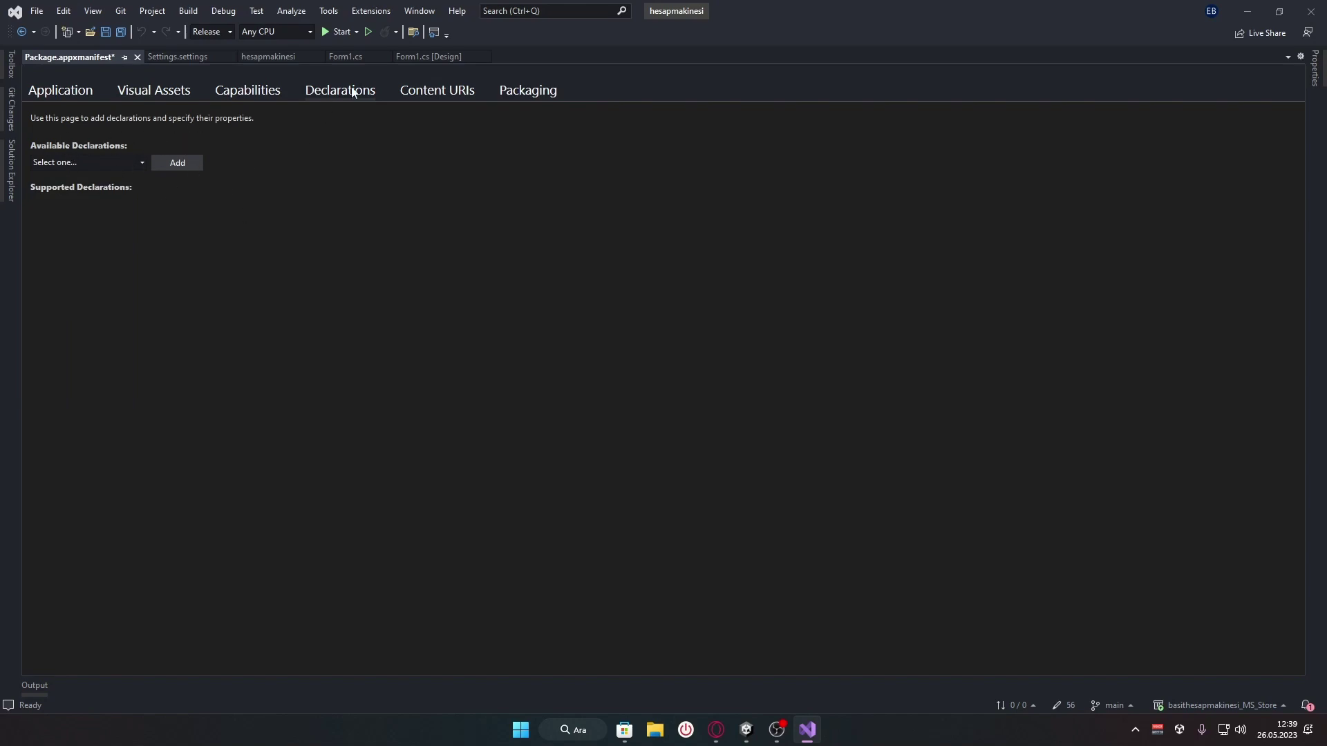
Review the manifest's Content URIs and Packaging settings, then show the project's asset files in Solution Explorer
click(446, 89)
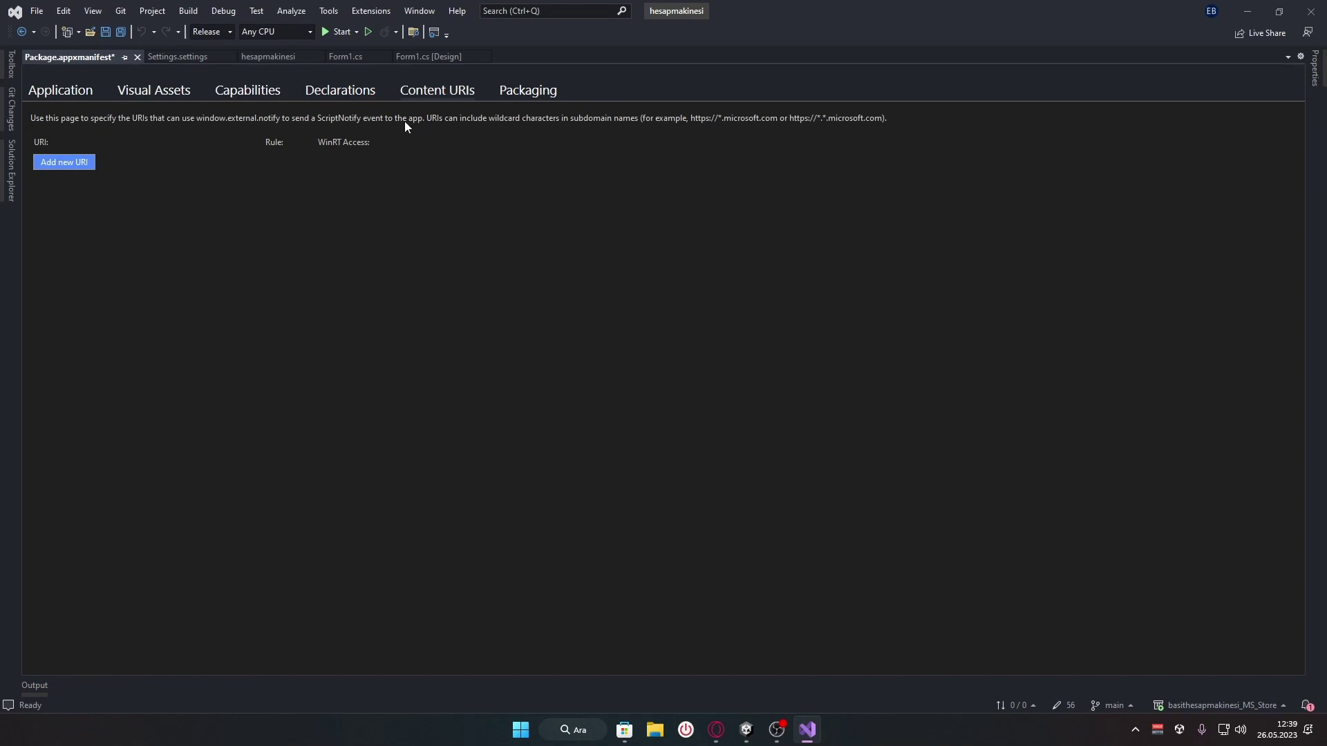
click(529, 91)
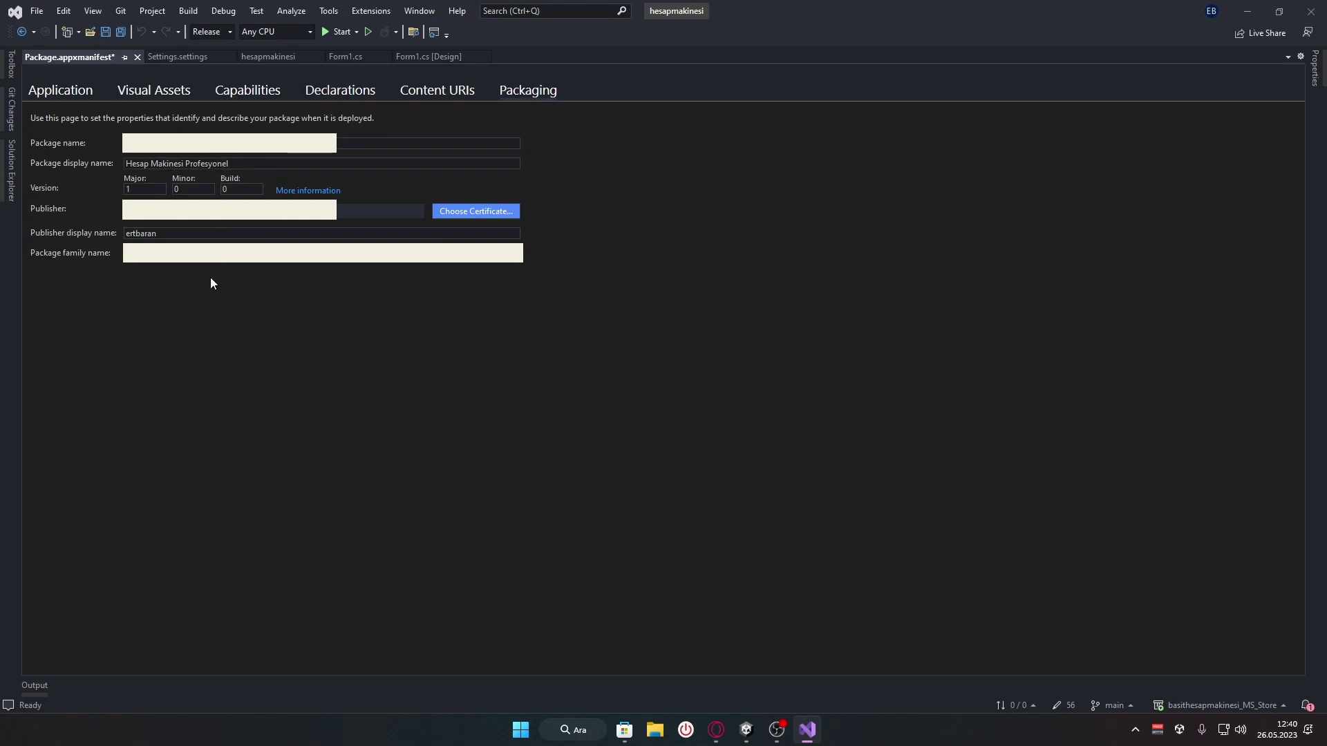
click(10, 187)
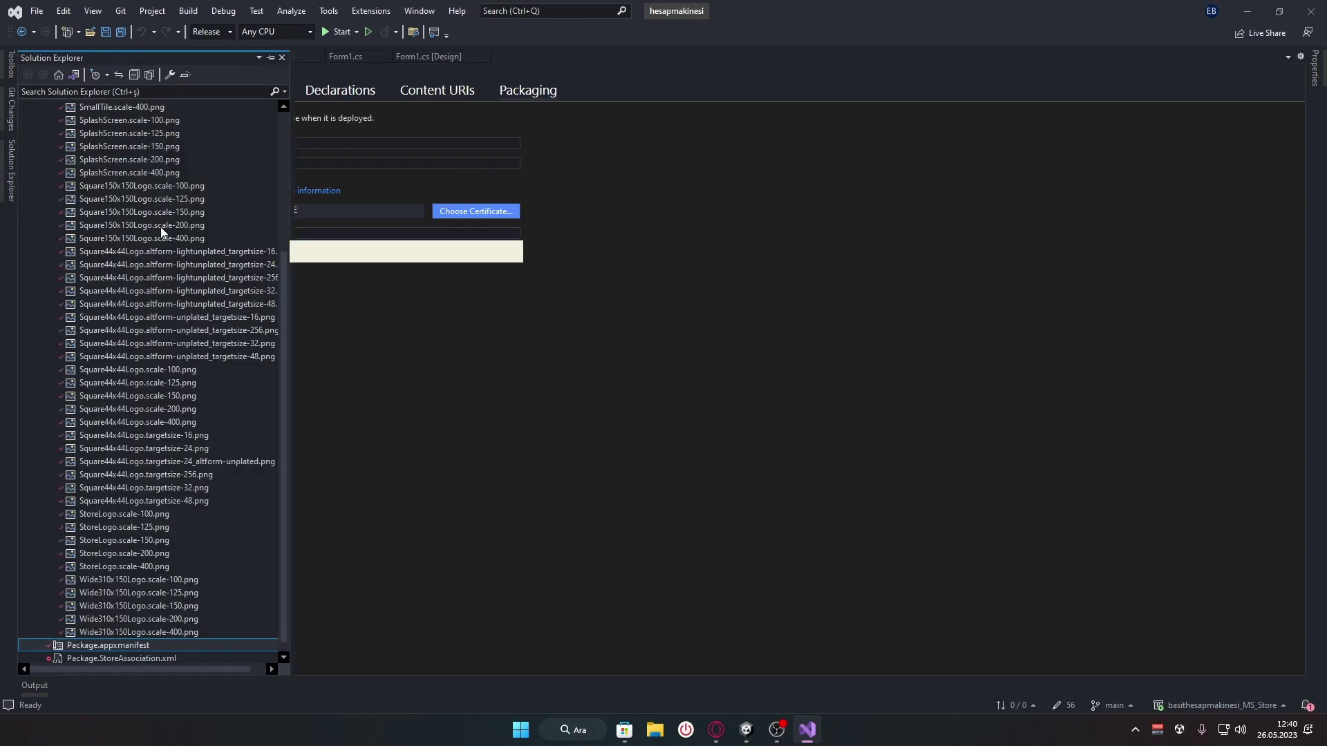
Collapse the Images folder and start Publish > Create App Packages for the PackageInstaller project
scroll(184, 619, up, 5)
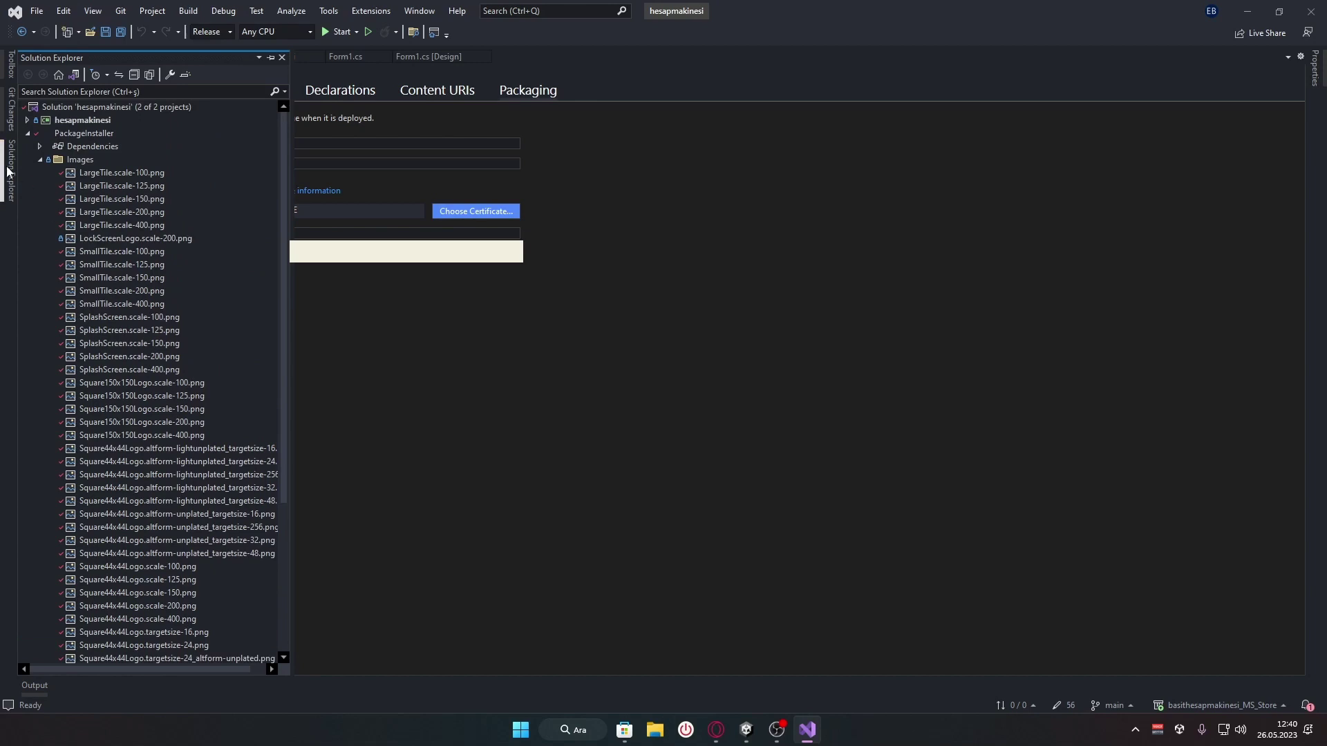
click(40, 159)
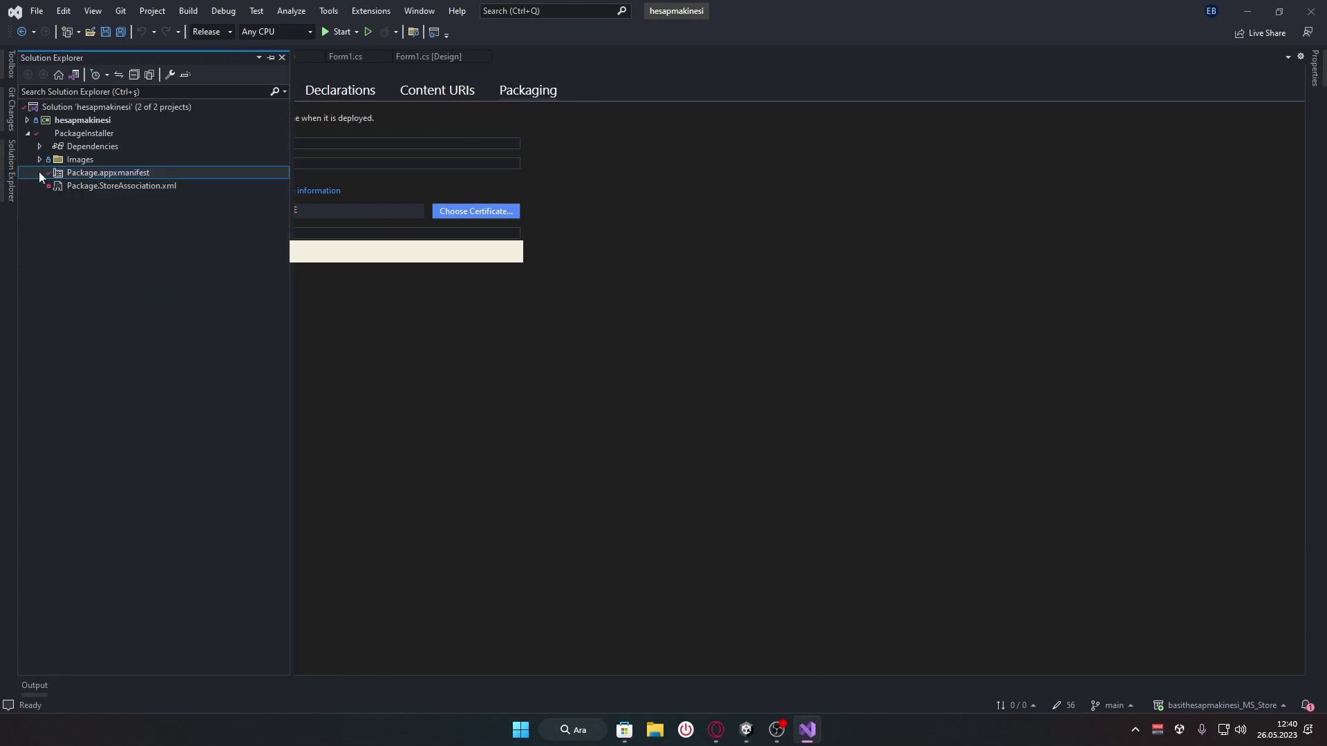
right_click(92, 133)
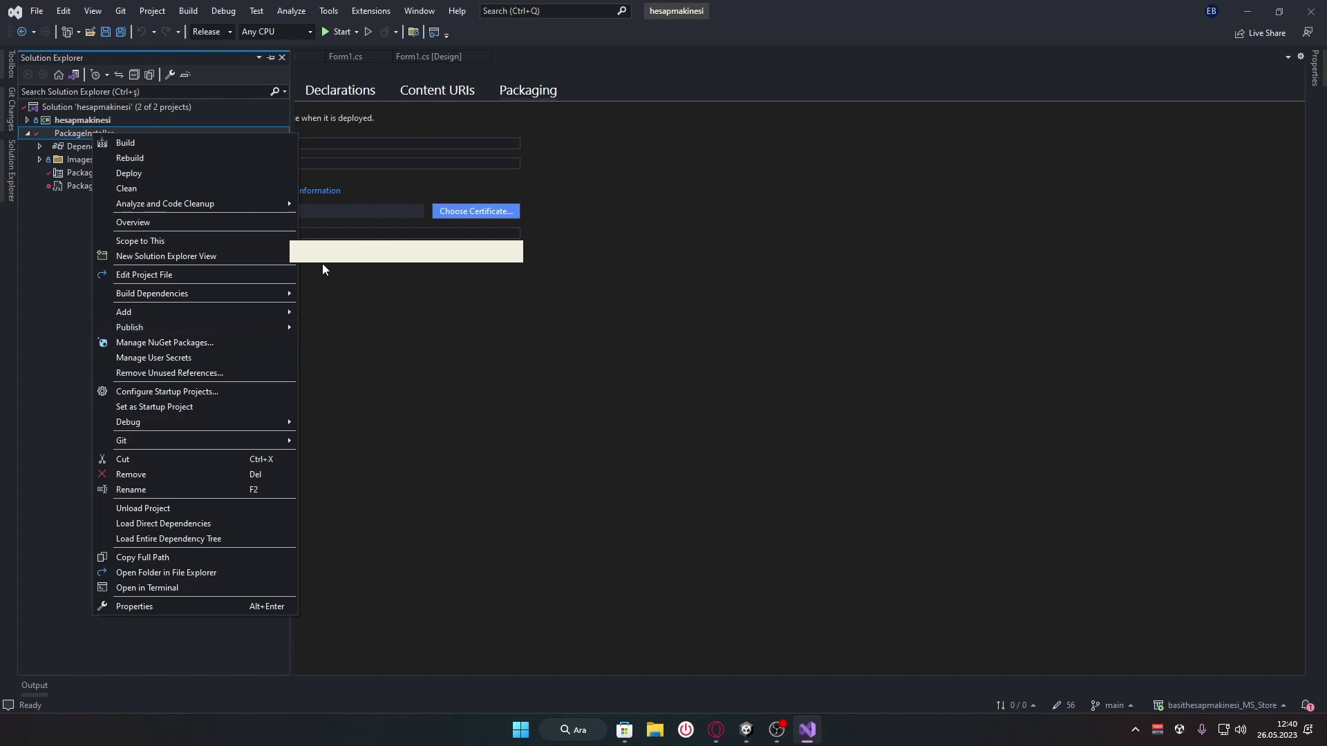
mouse_move(231, 320)
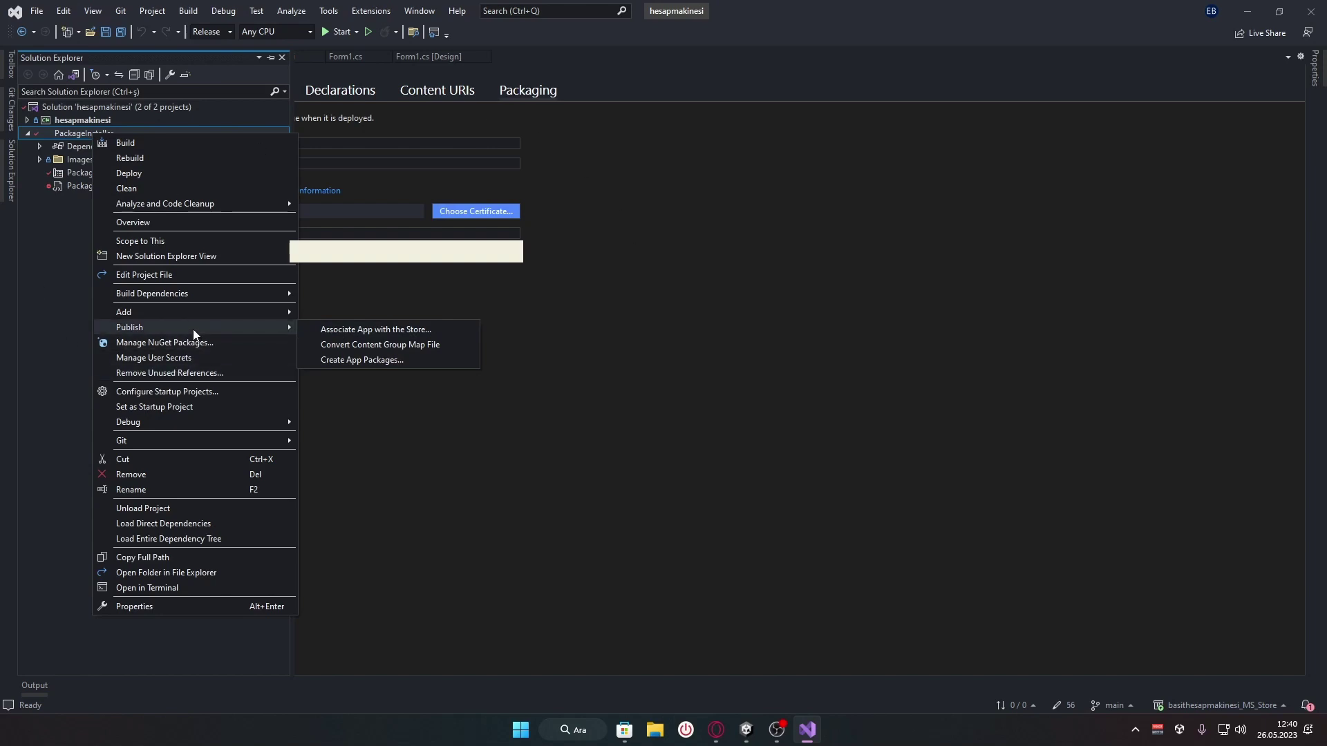
click(378, 360)
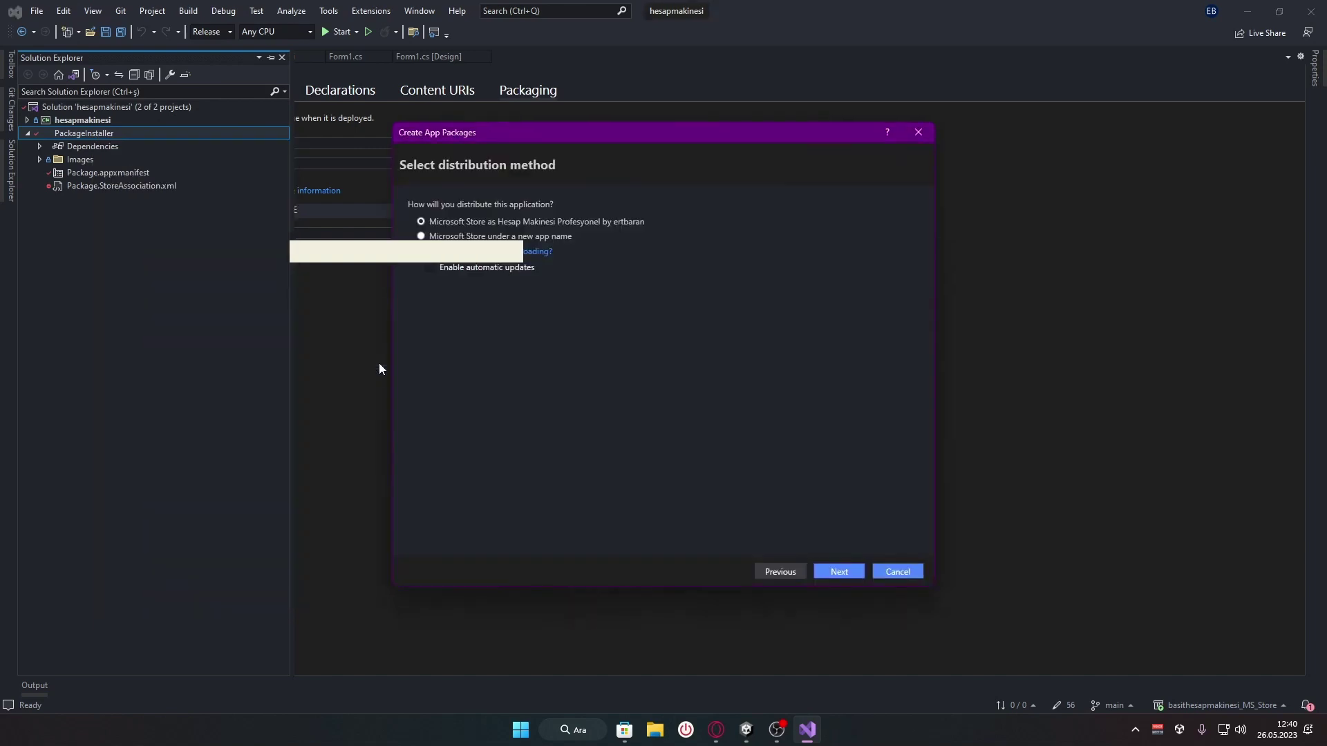
Keep Microsoft Store distribution and build the Release (Any CPU) app bundle PackageInstaller_1.0.1.0_AnyCPU.msixbundle
click(839, 572)
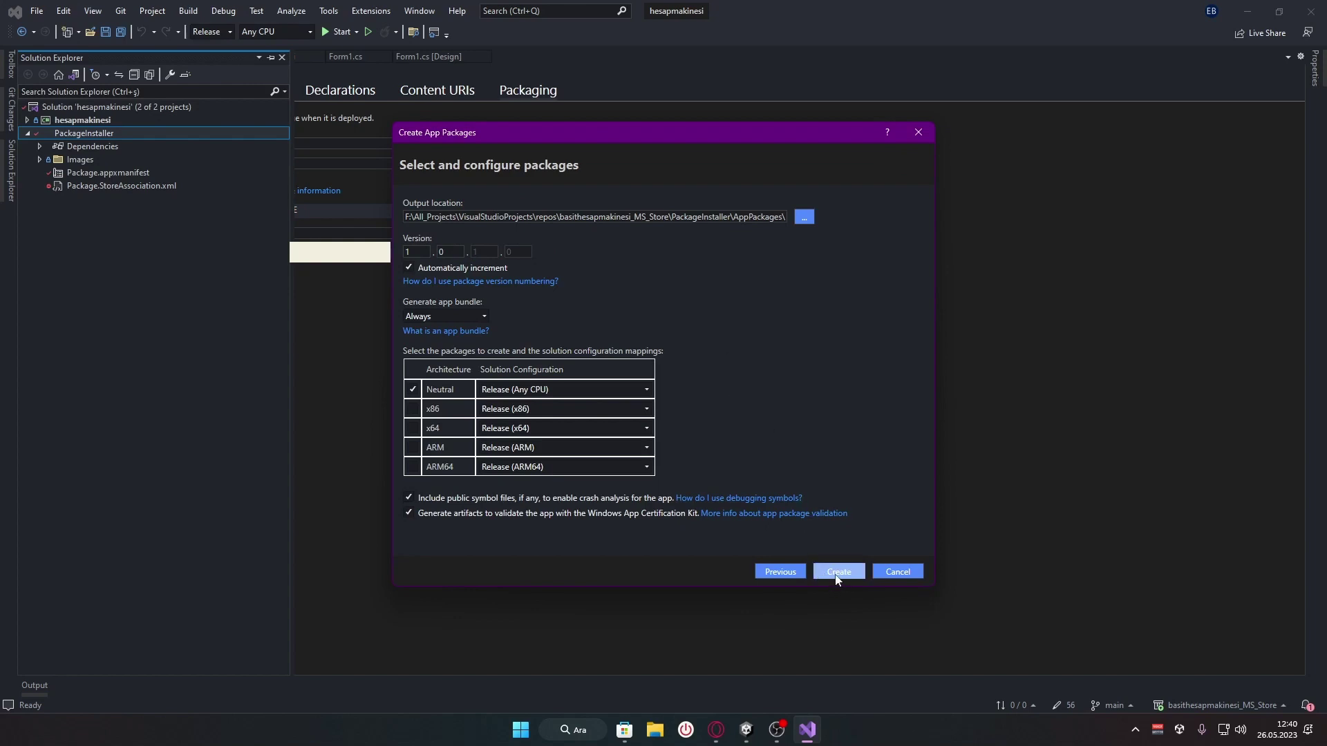
click(838, 572)
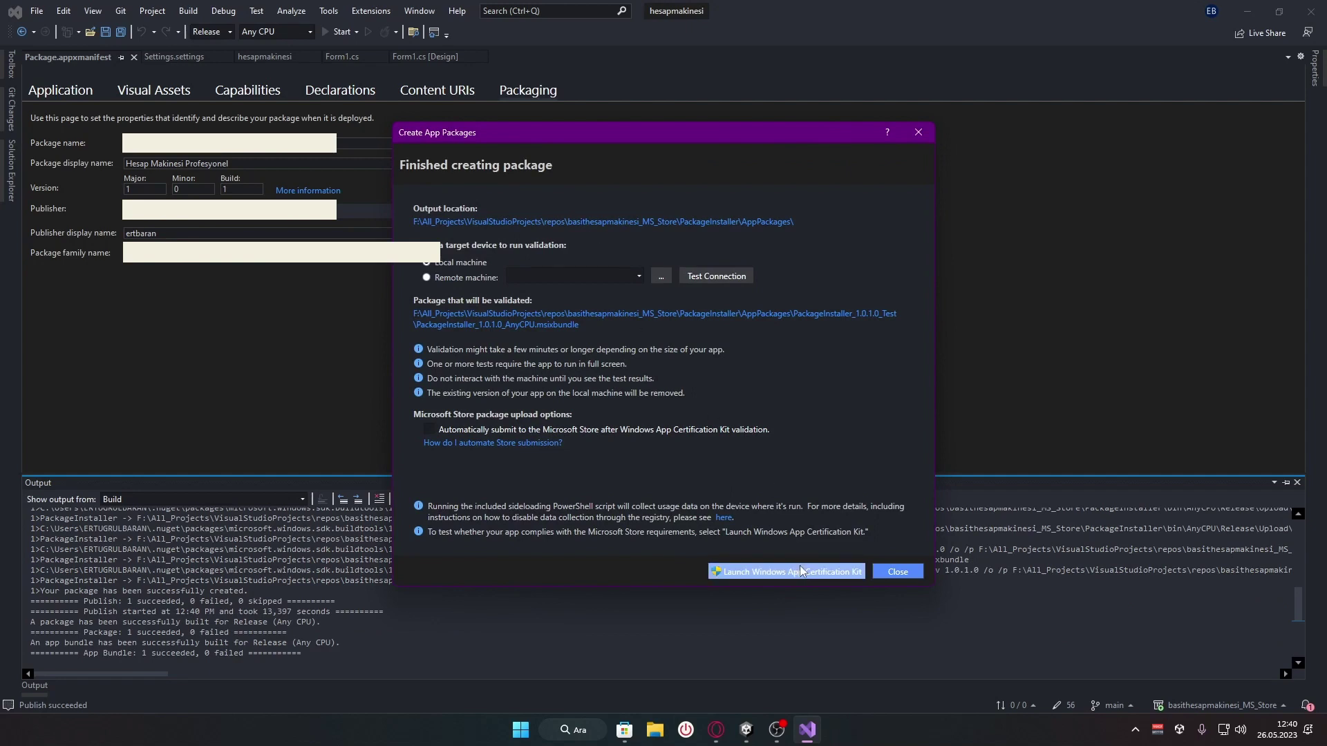
Launch the Windows App Certification Kit and begin validating the rebuilt app bundle
click(801, 571)
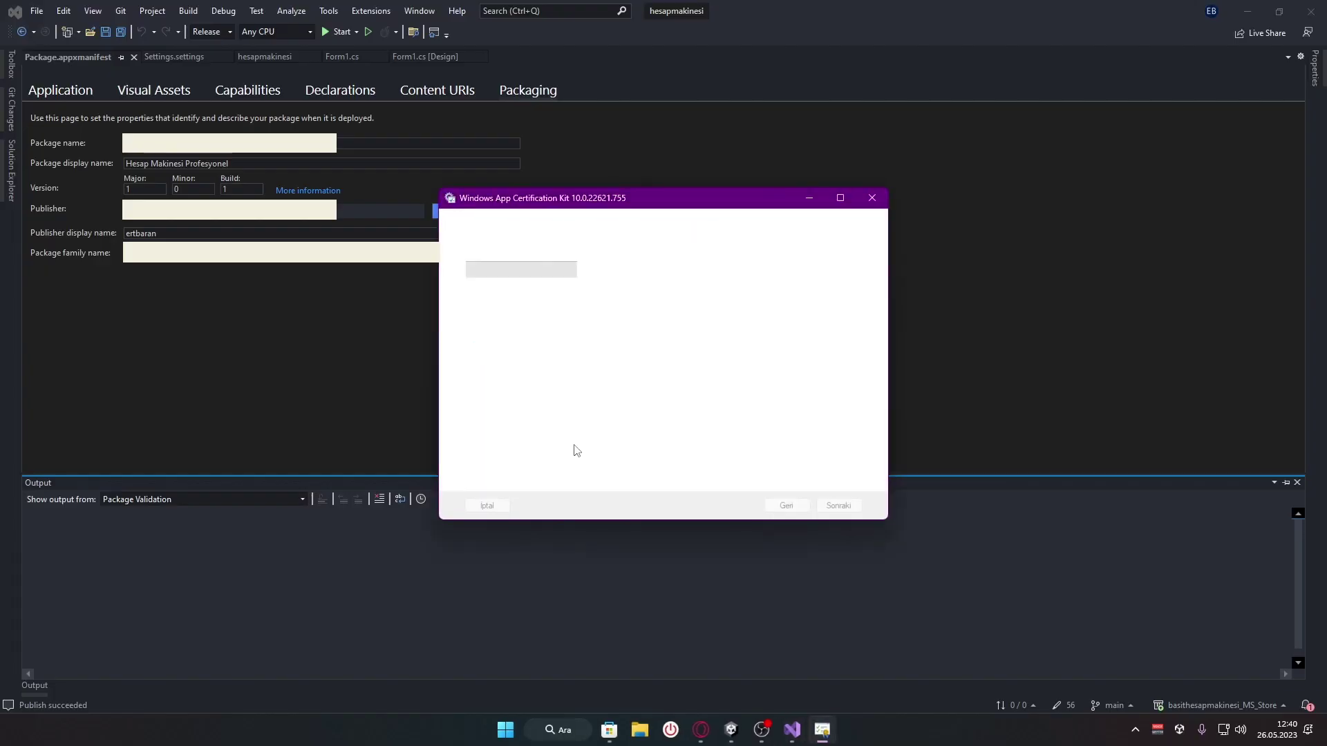
click(836, 508)
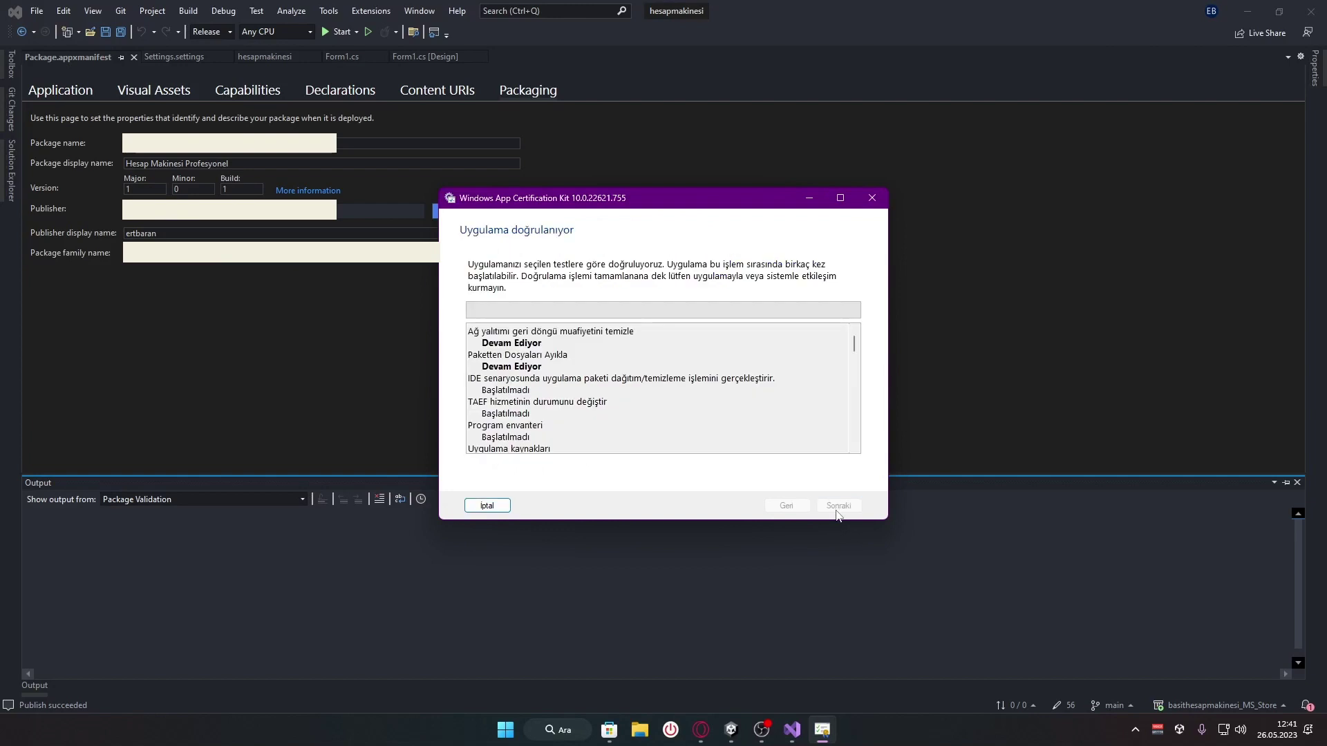
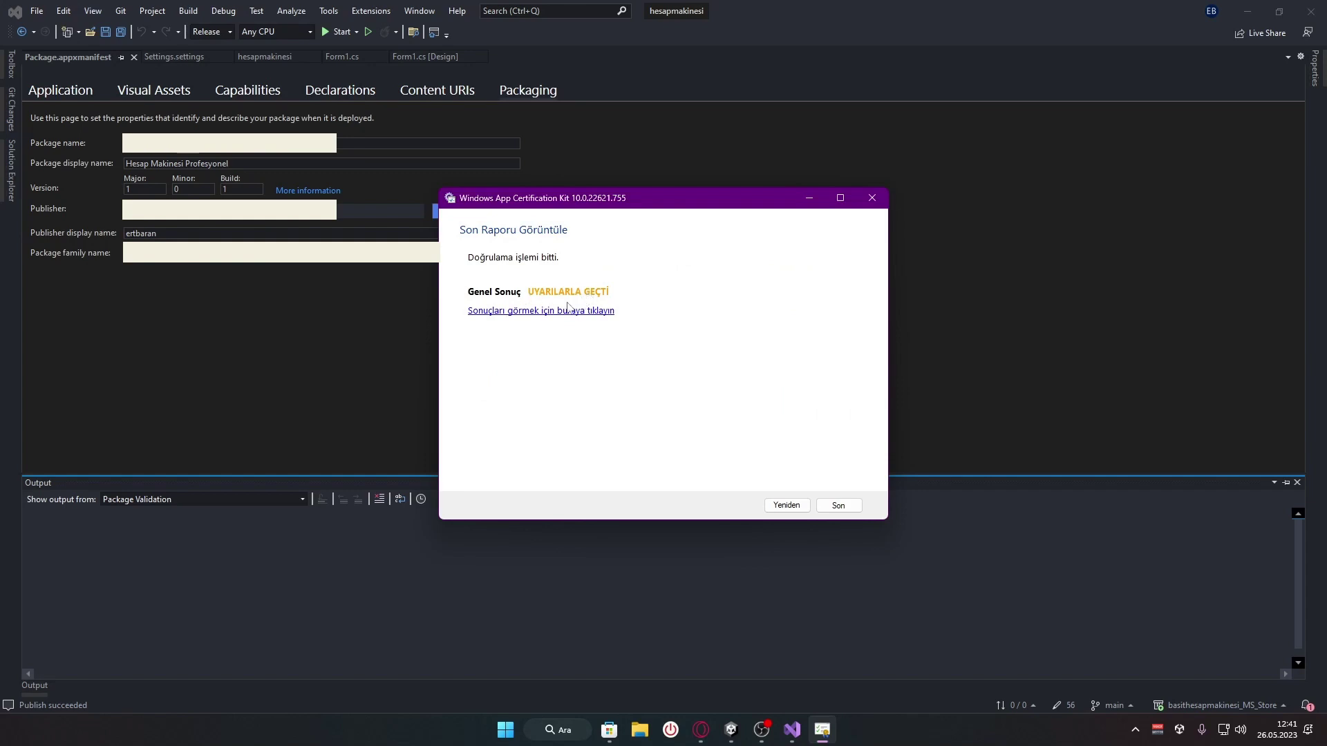
Review the detailed certification results, including the high-DPI support warning and its documentation
click(521, 314)
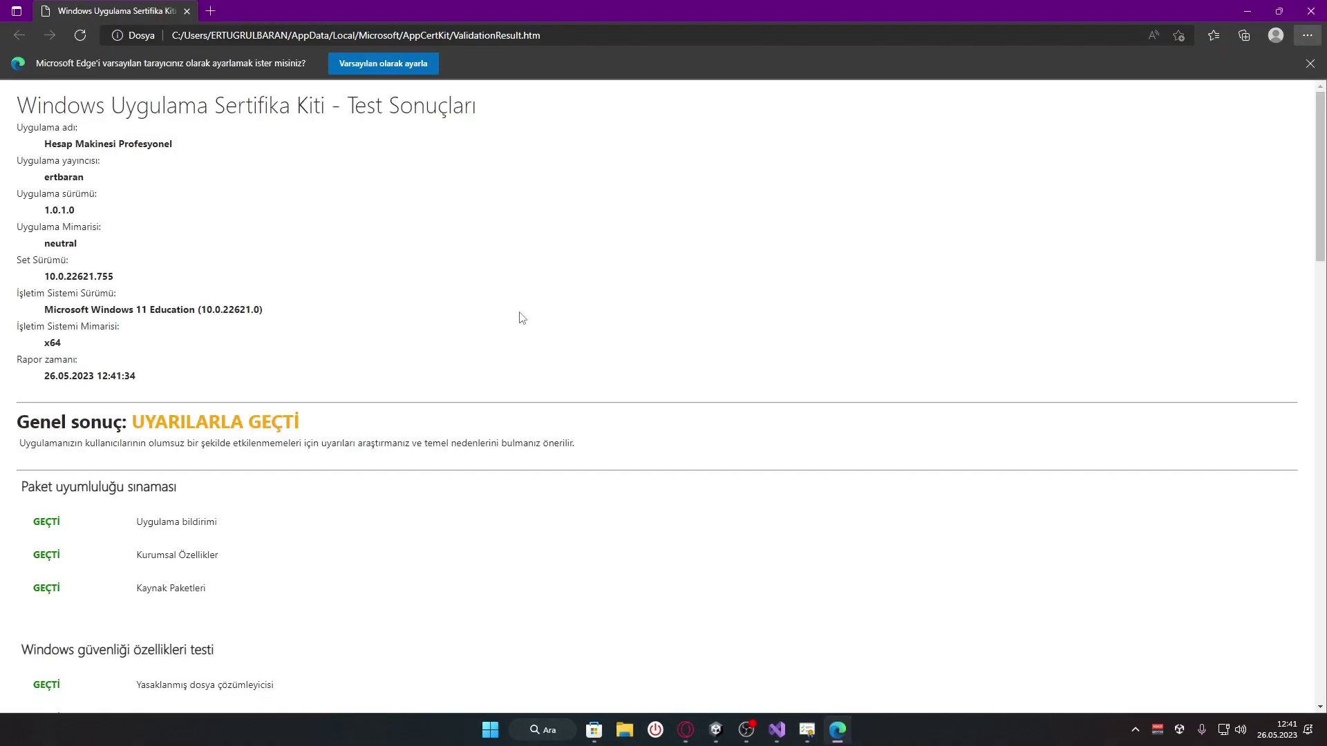
scroll(314, 373, down, 10)
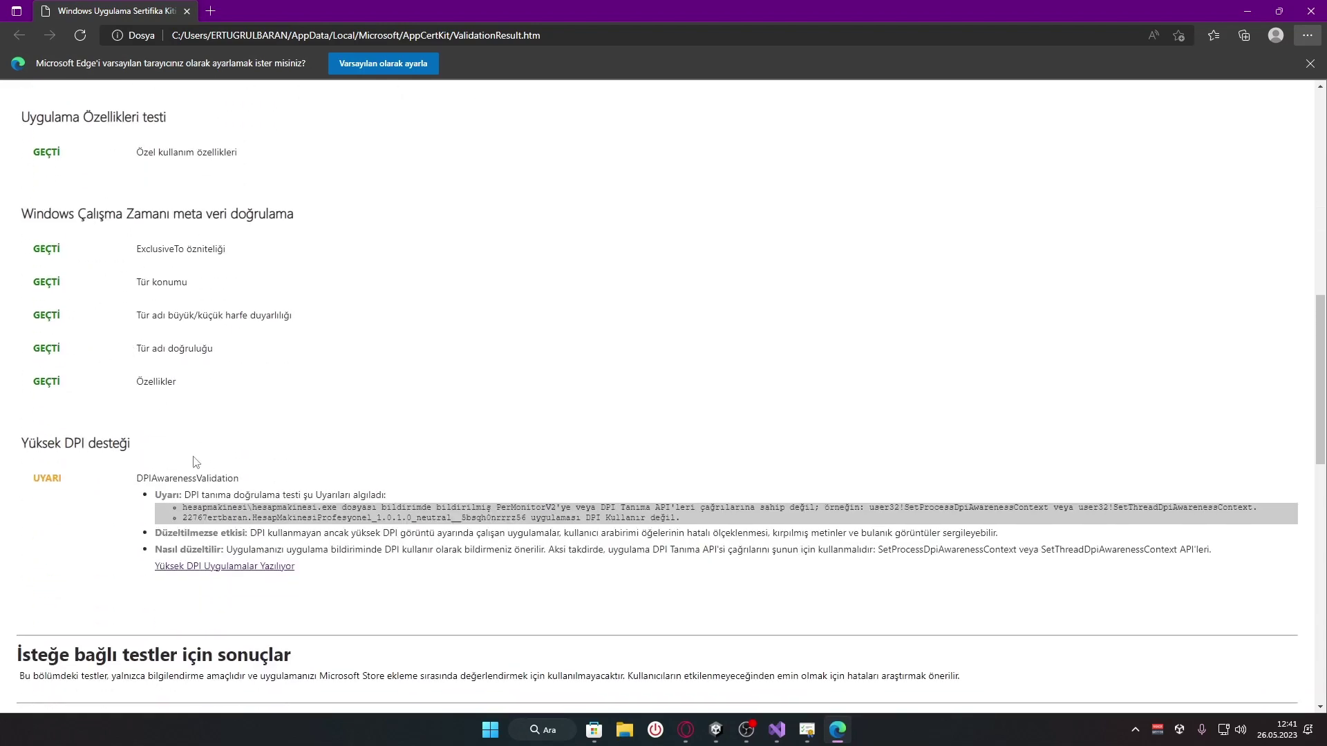
drag(13, 449, 176, 450)
drag(29, 481, 78, 486)
click(78, 486)
scroll(309, 533, down, 1)
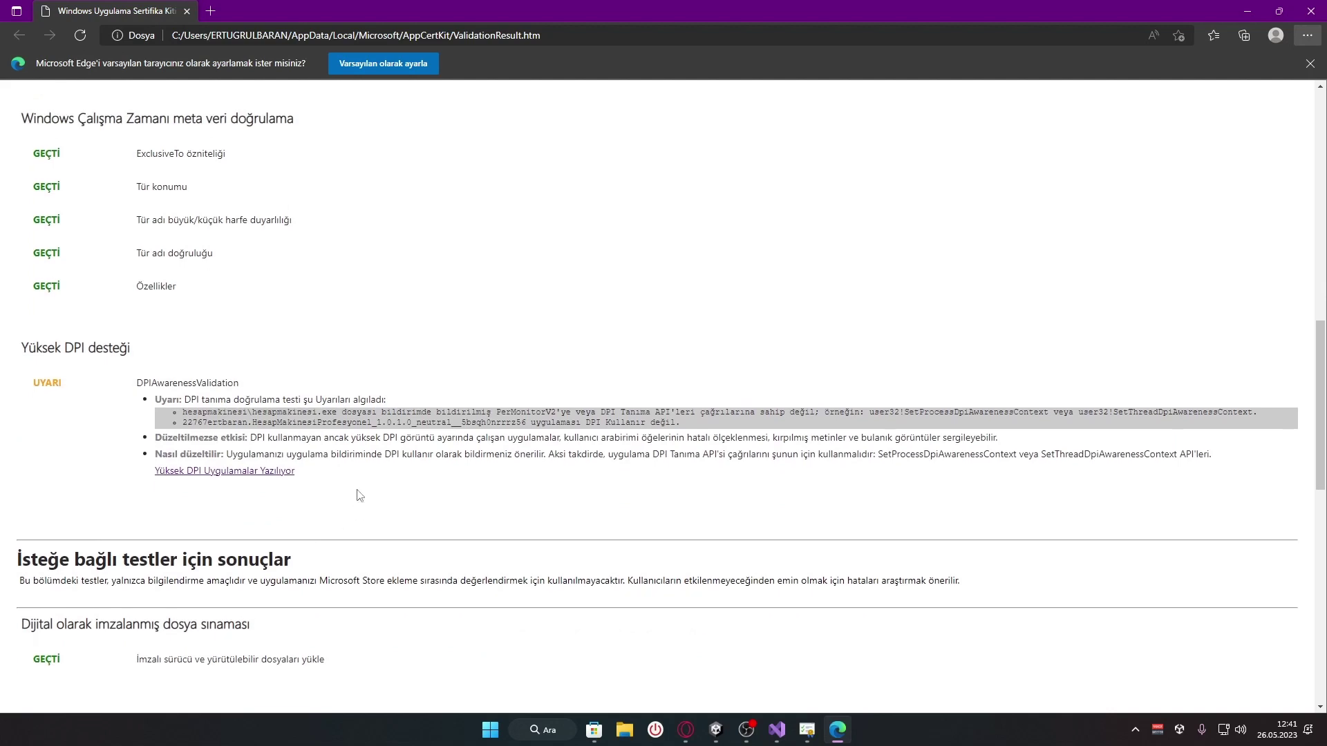
drag(156, 399, 385, 480)
click(487, 499)
click(222, 477)
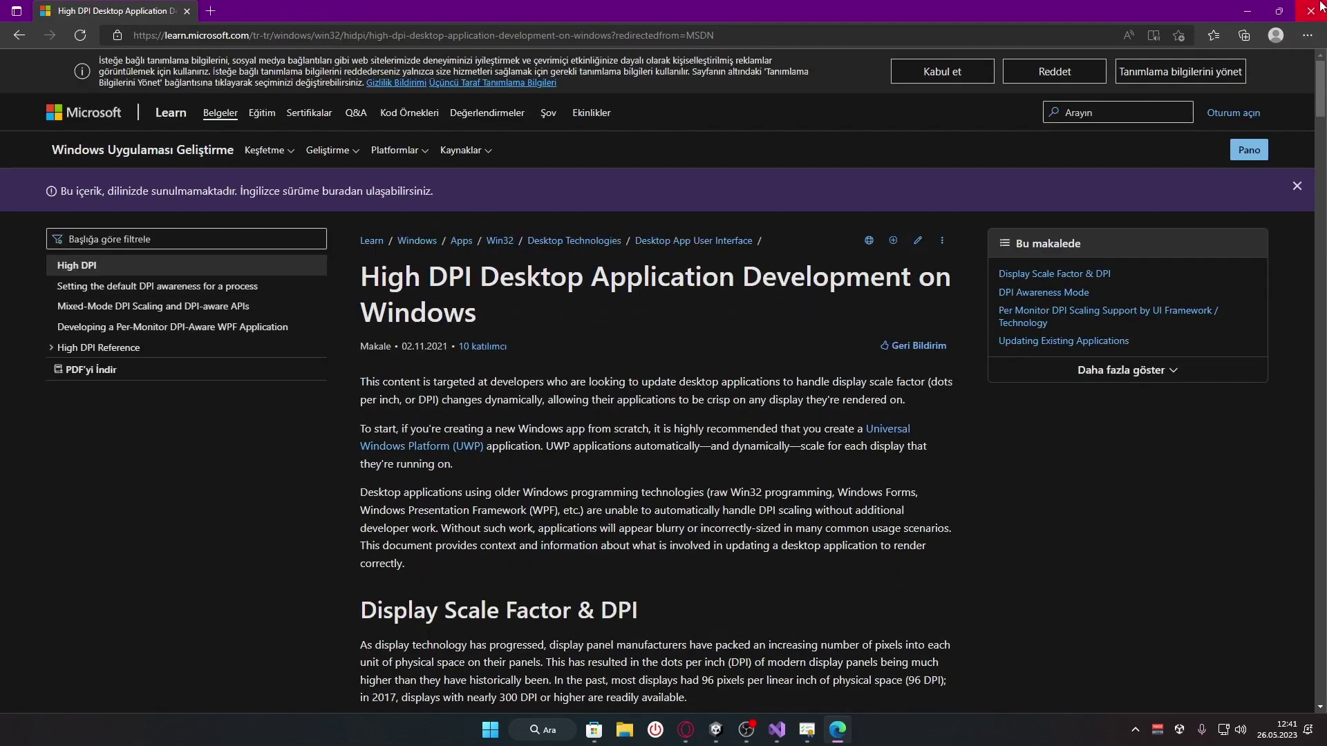
click(1320, 6)
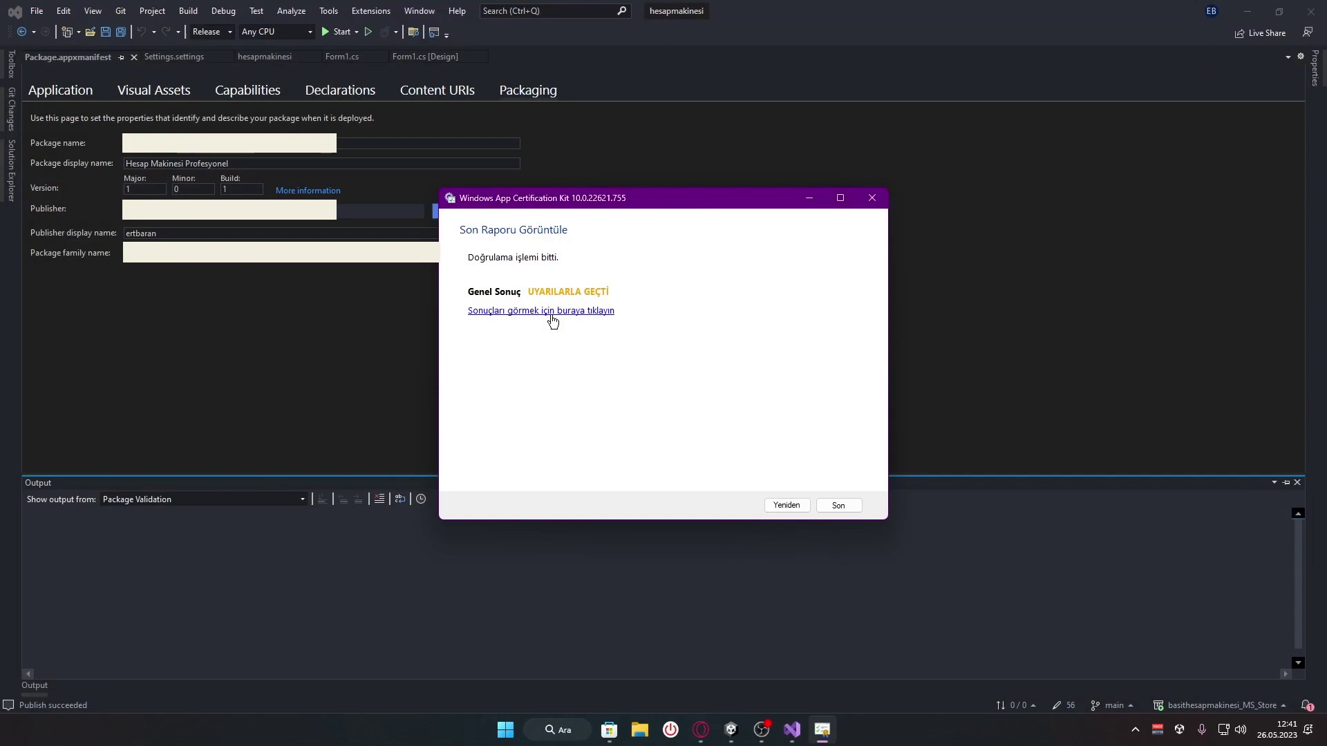
Close the App Certification Kit and return to the Partner Center submission in Opera
click(838, 506)
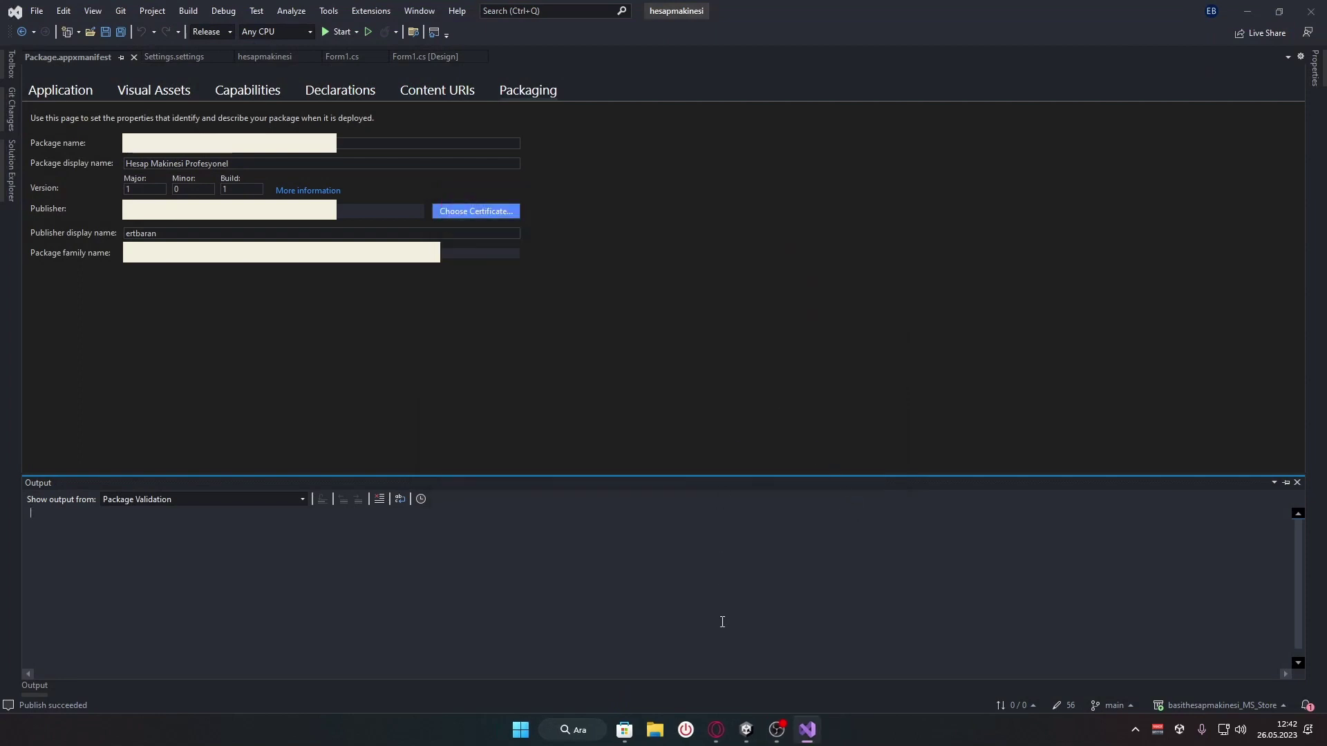
click(718, 732)
click(89, 10)
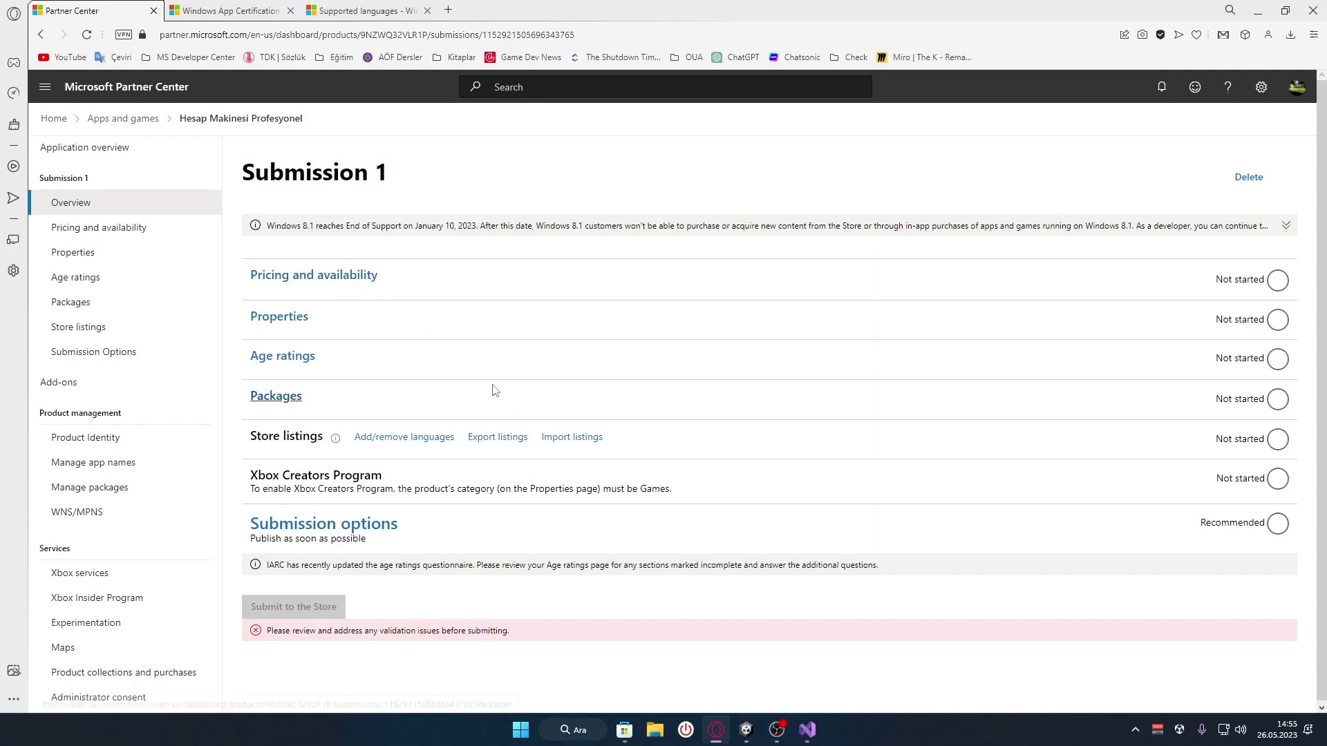
Open the Pricing and availability page and dismiss the translation popup
click(310, 276)
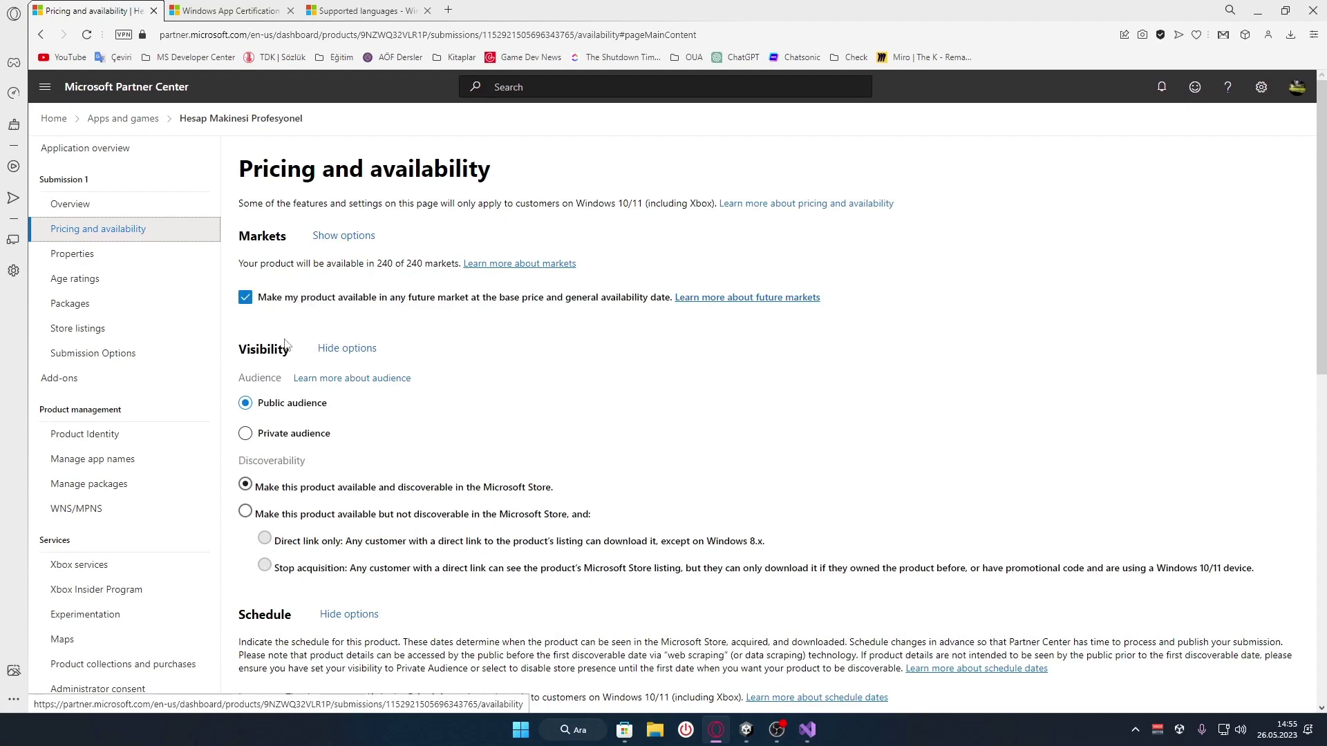
scroll(257, 312, down, 1)
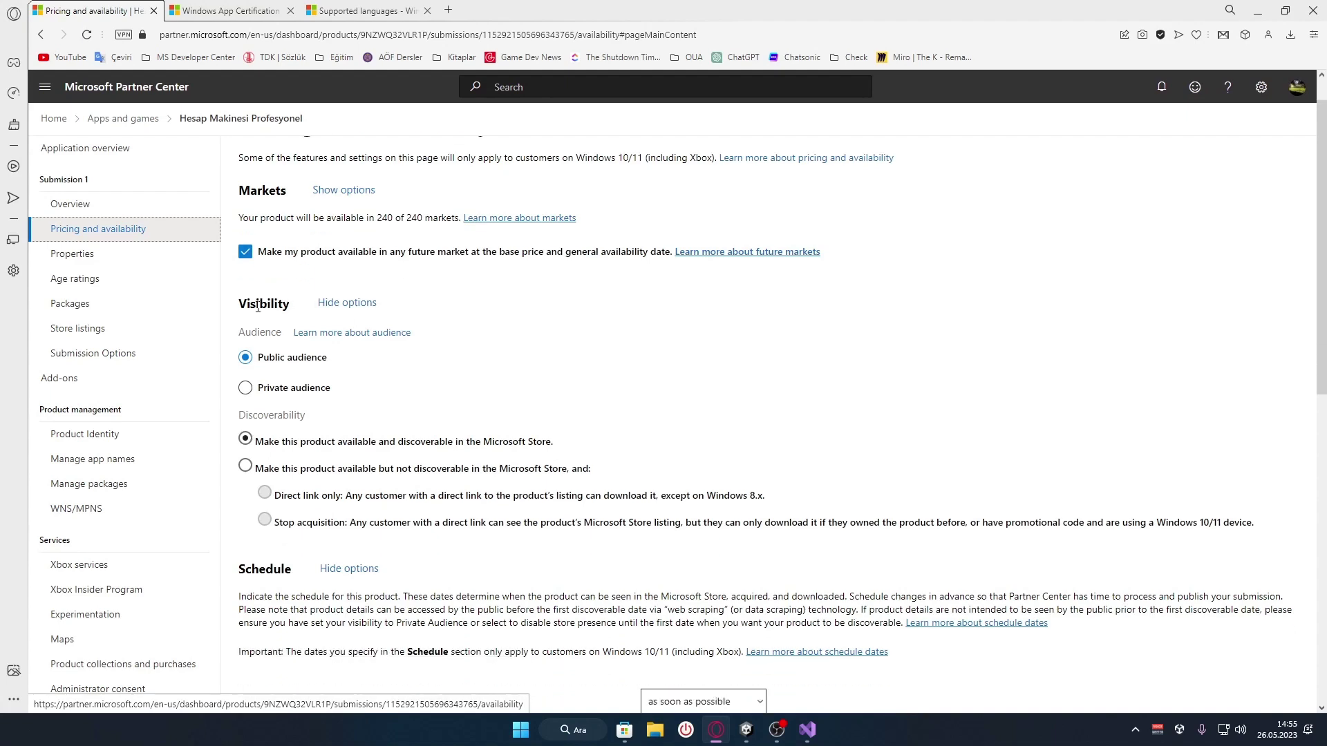
scroll(258, 312, up, 1)
drag(256, 299, 674, 309)
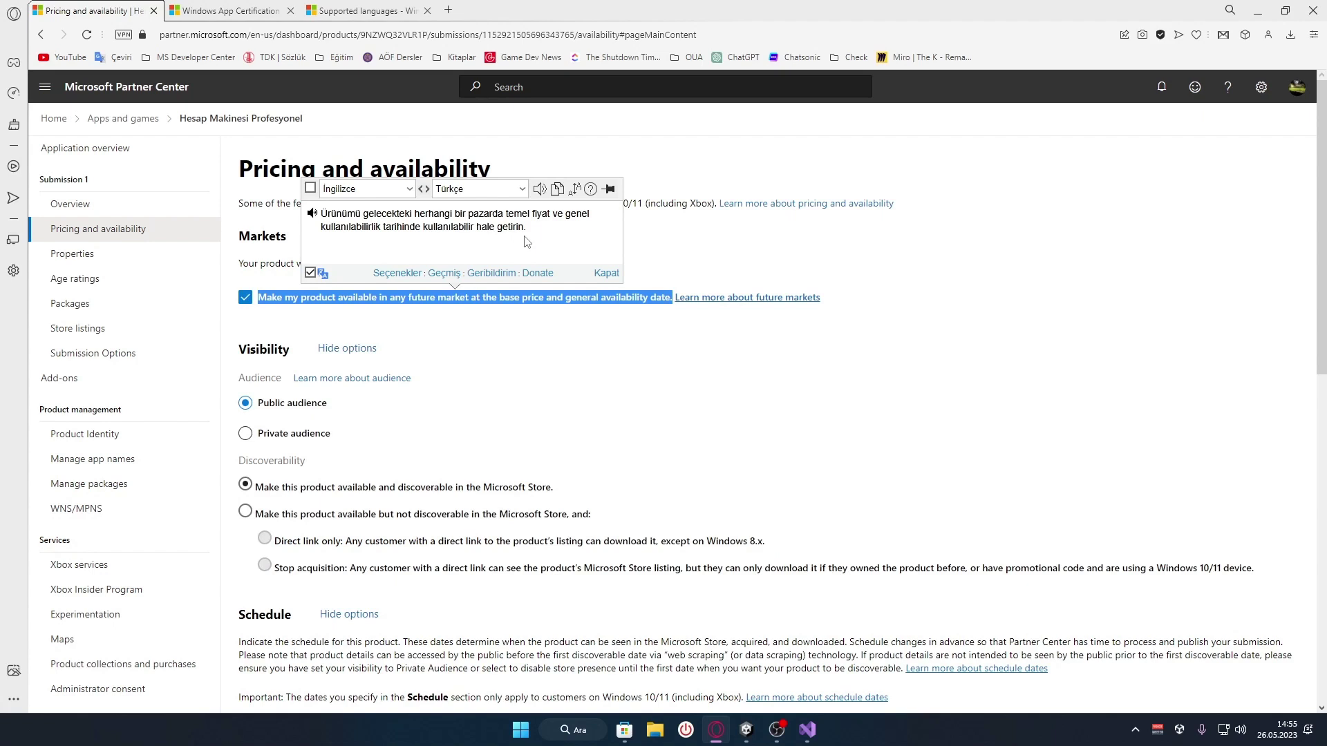
click(290, 299)
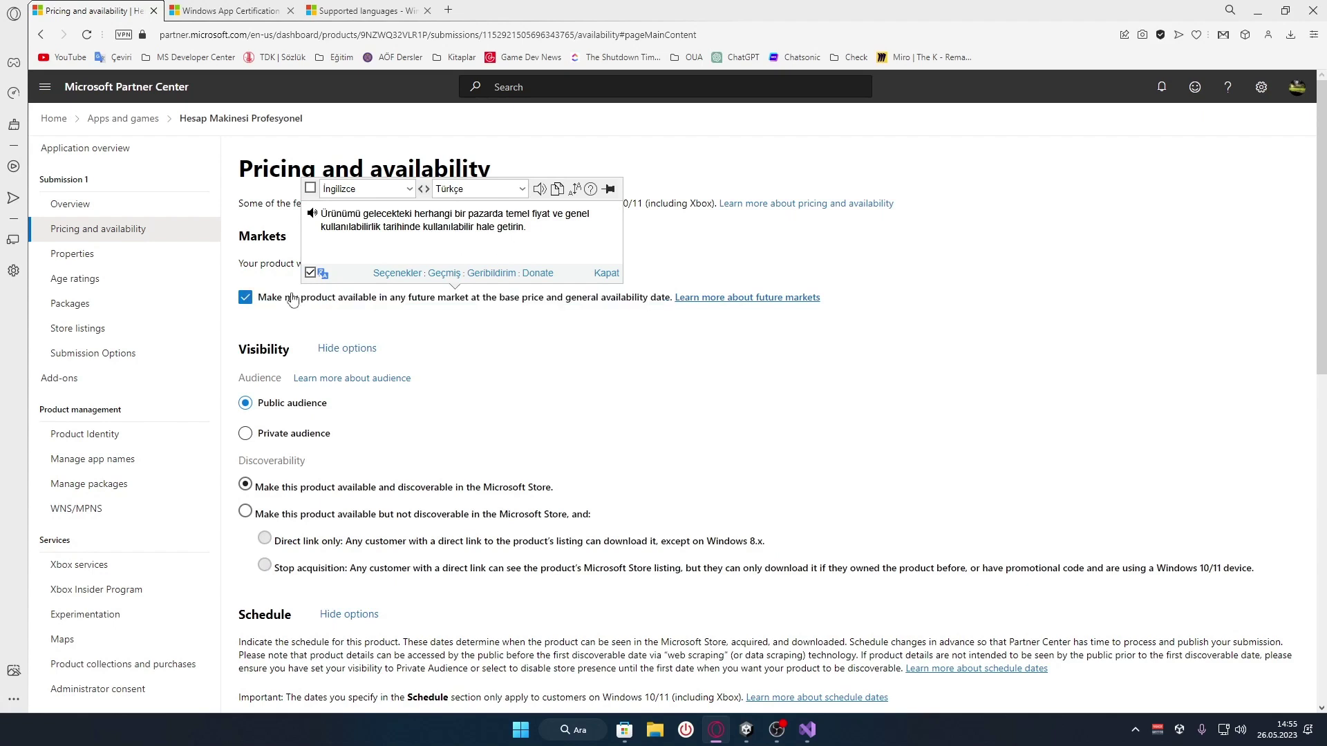
Toggle 'Make my product available in any future market' off and back on
click(245, 298)
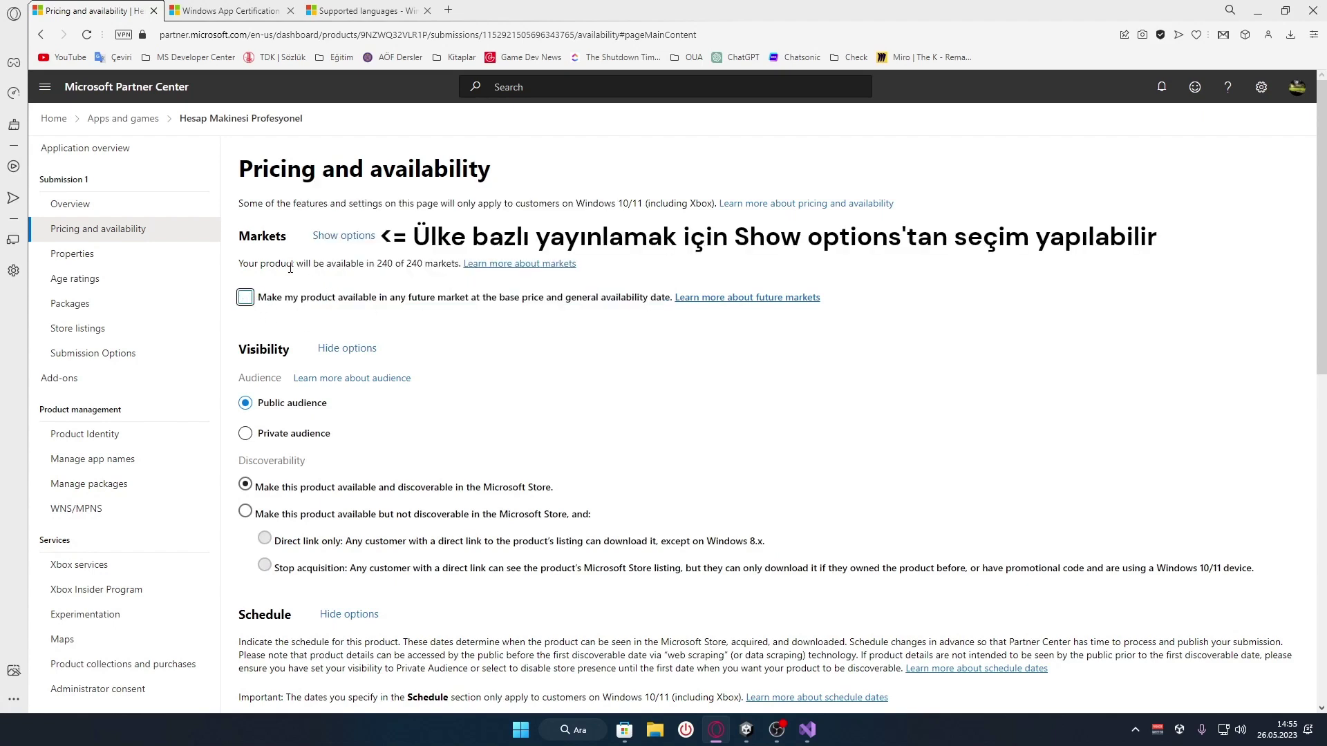
click(245, 297)
click(245, 298)
scroll(465, 351, down, 1)
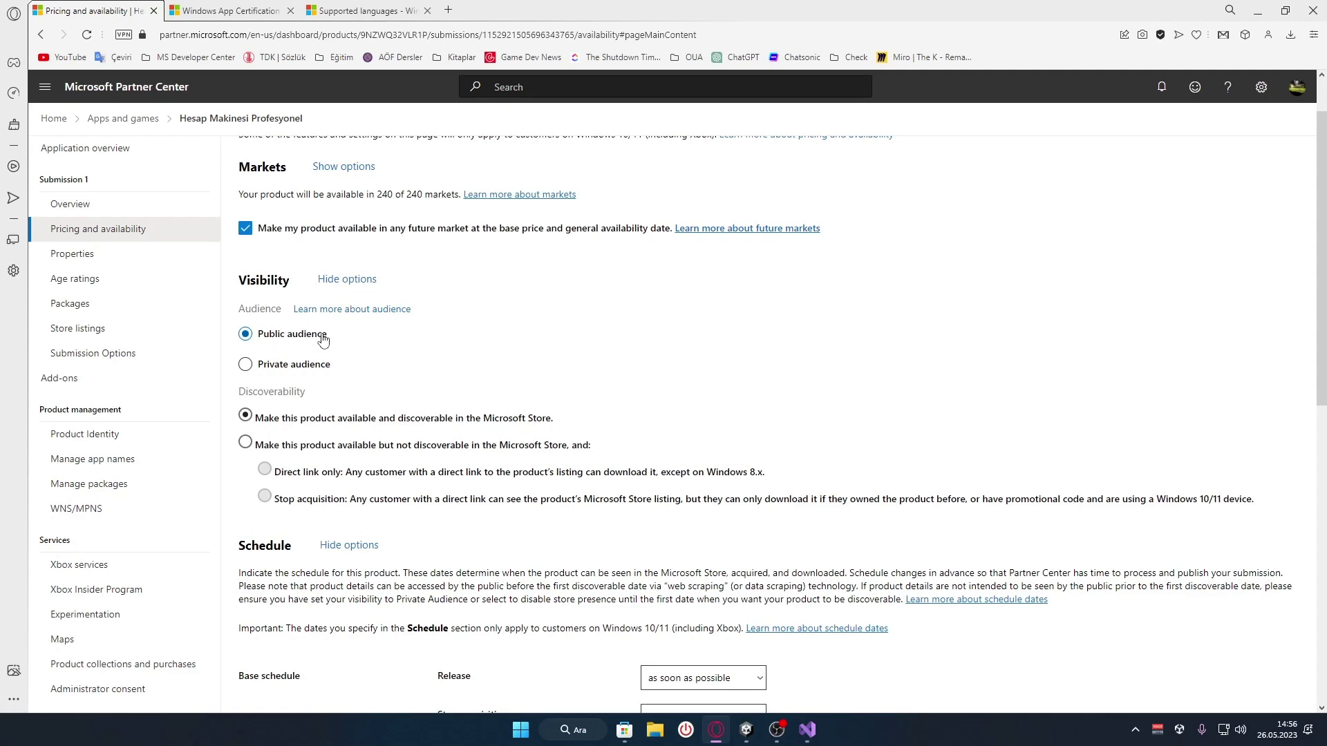
Try a private audience with the Testers group, then set the audience back to public
click(320, 371)
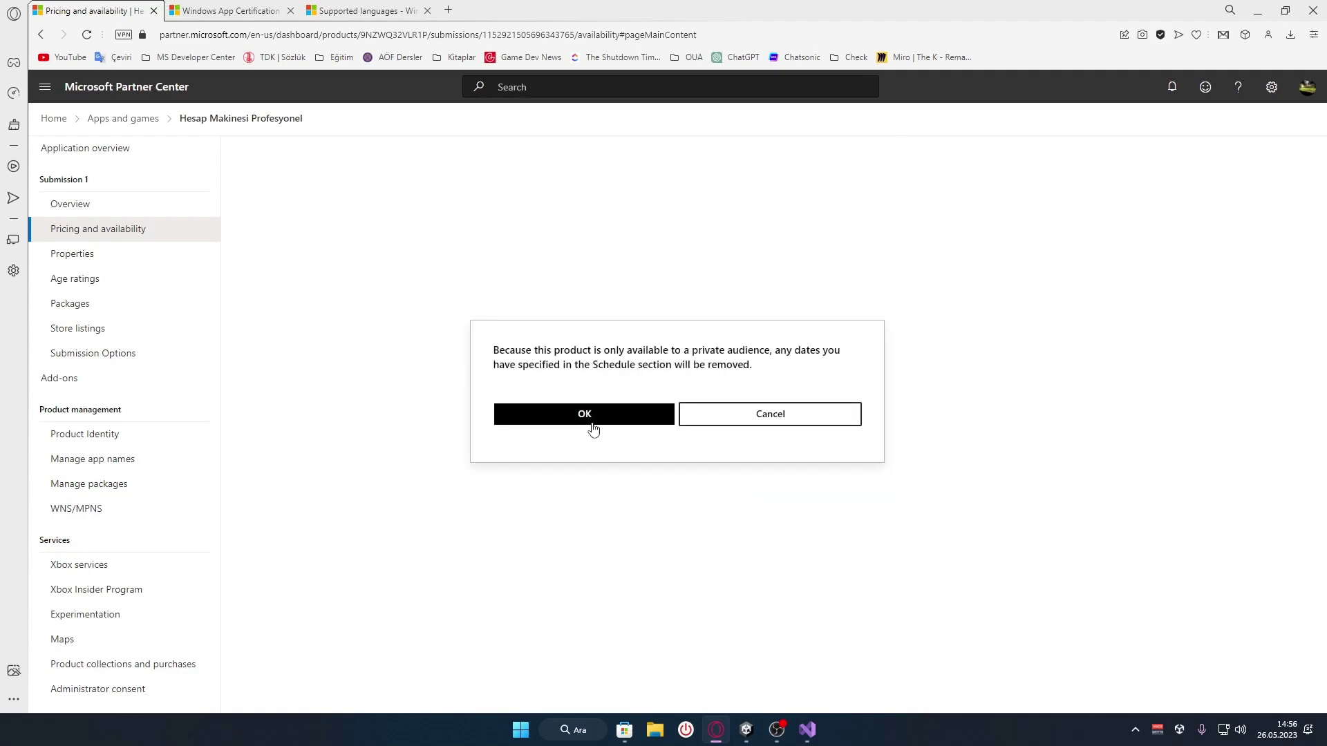
click(595, 422)
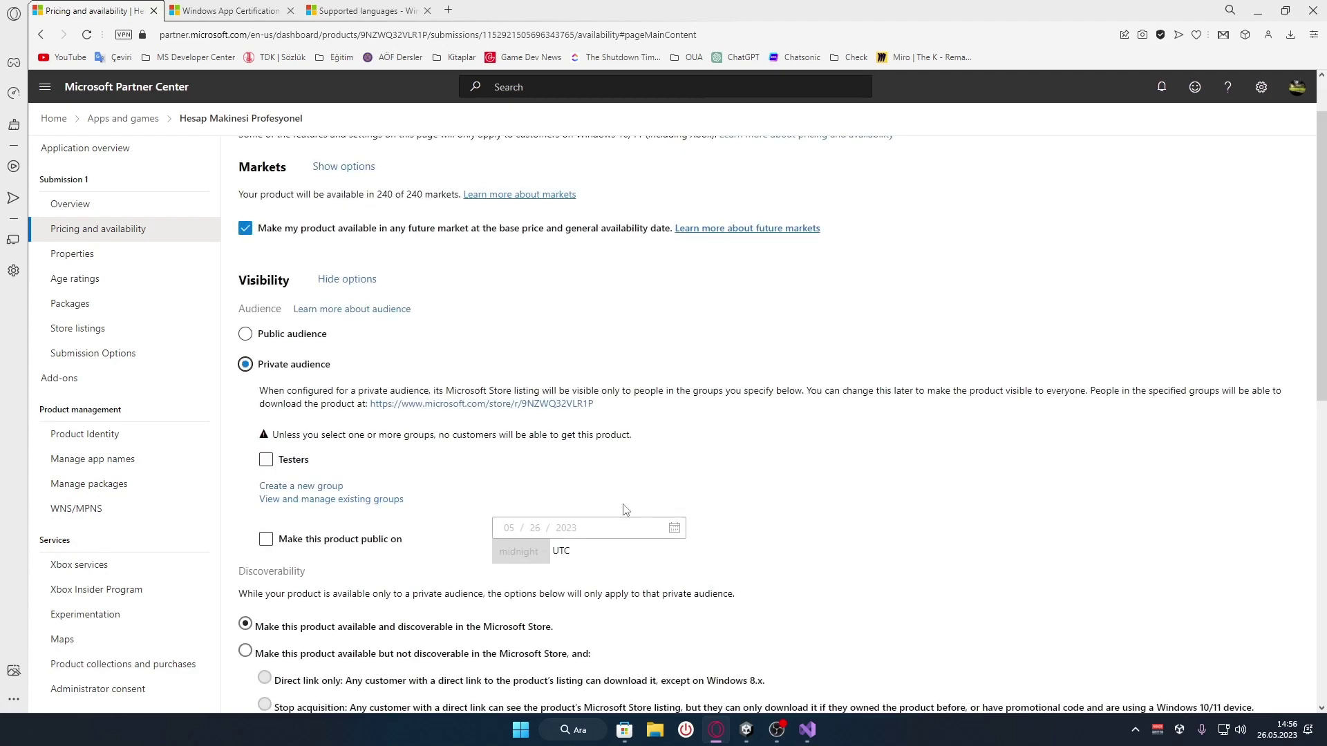
scroll(352, 443, down, 1)
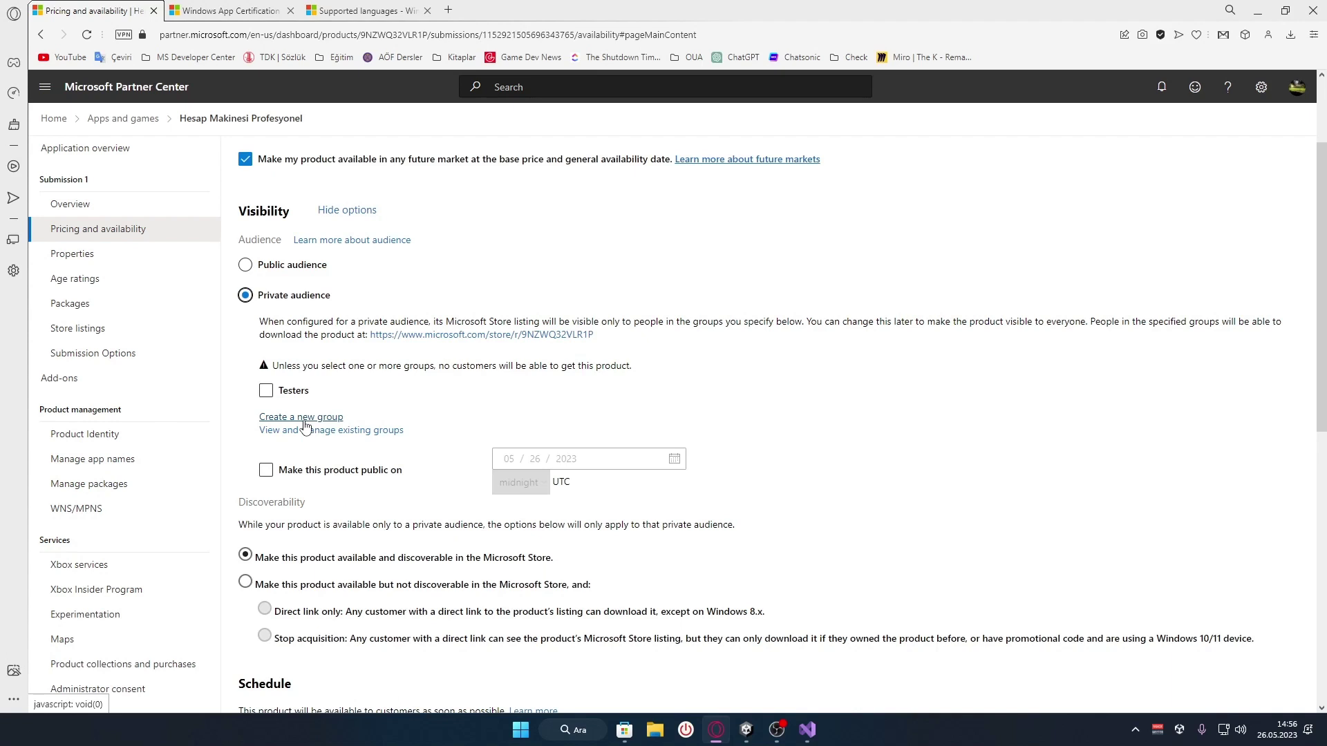
click(266, 390)
click(266, 390)
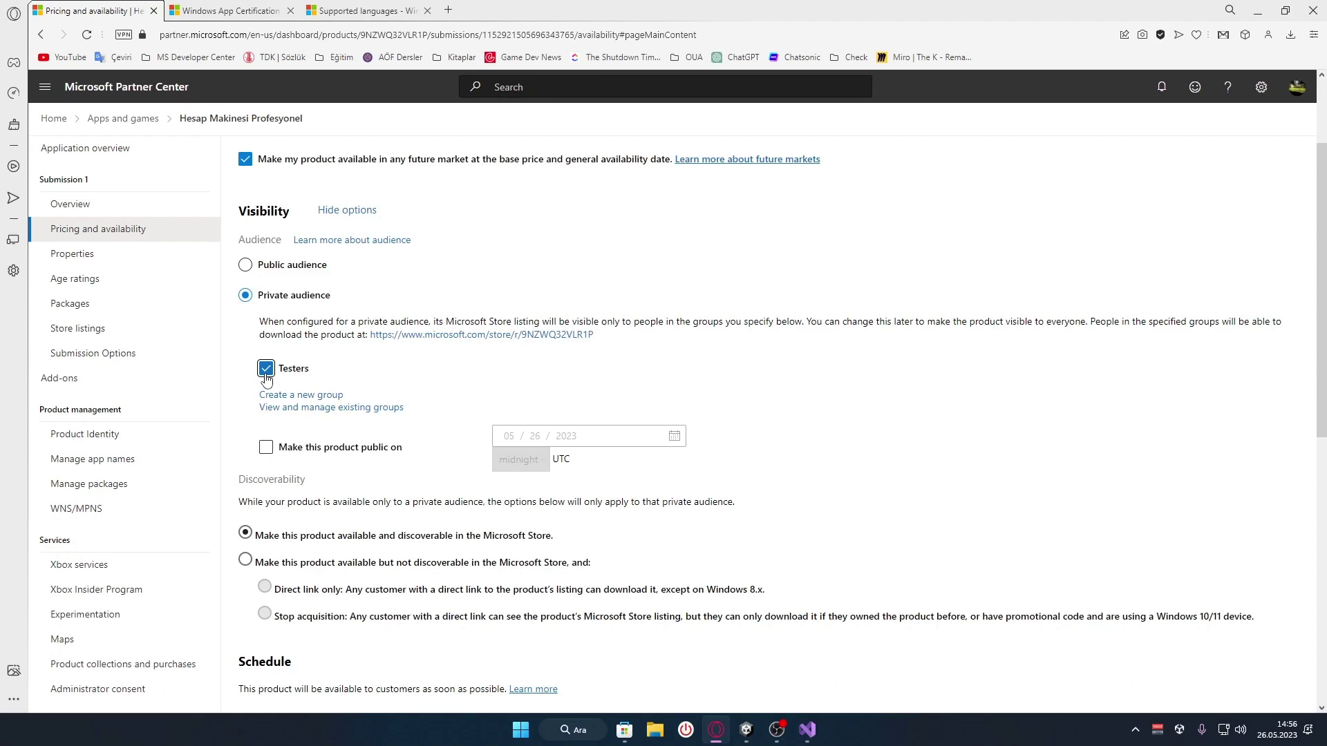
click(266, 370)
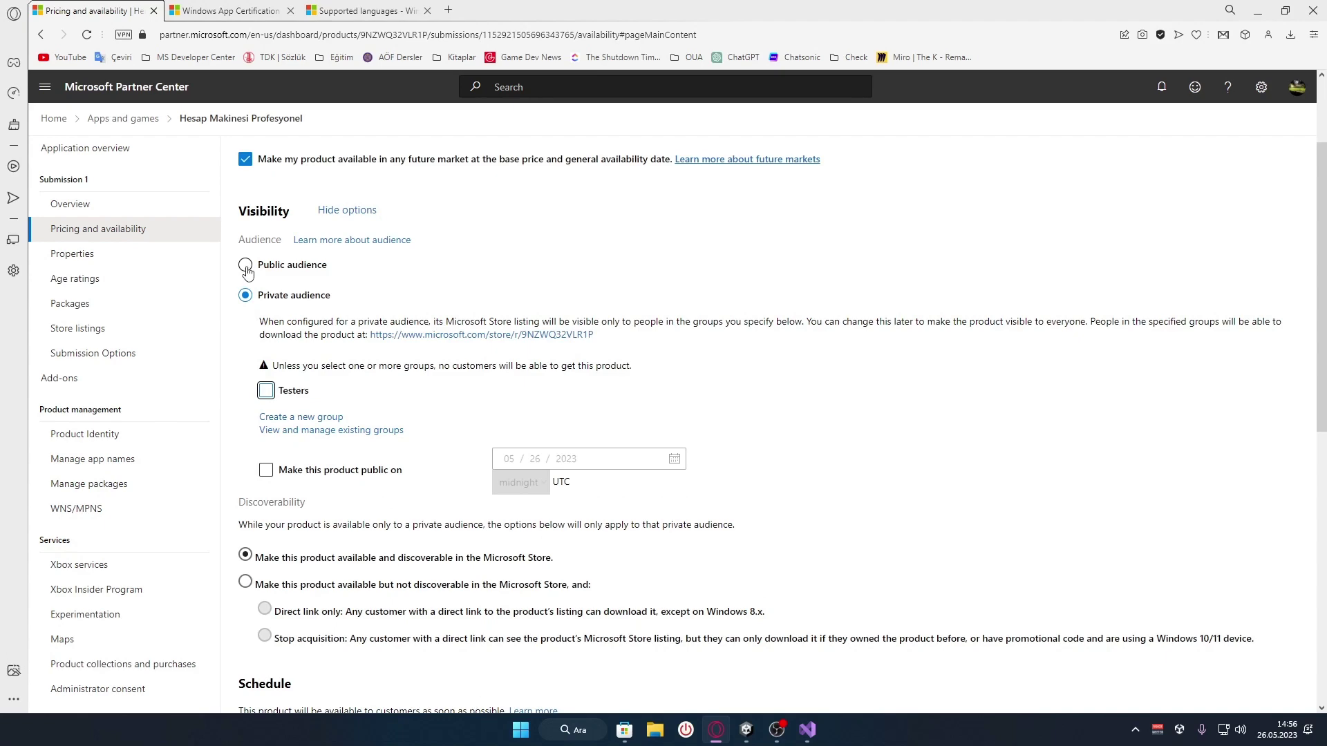
click(246, 266)
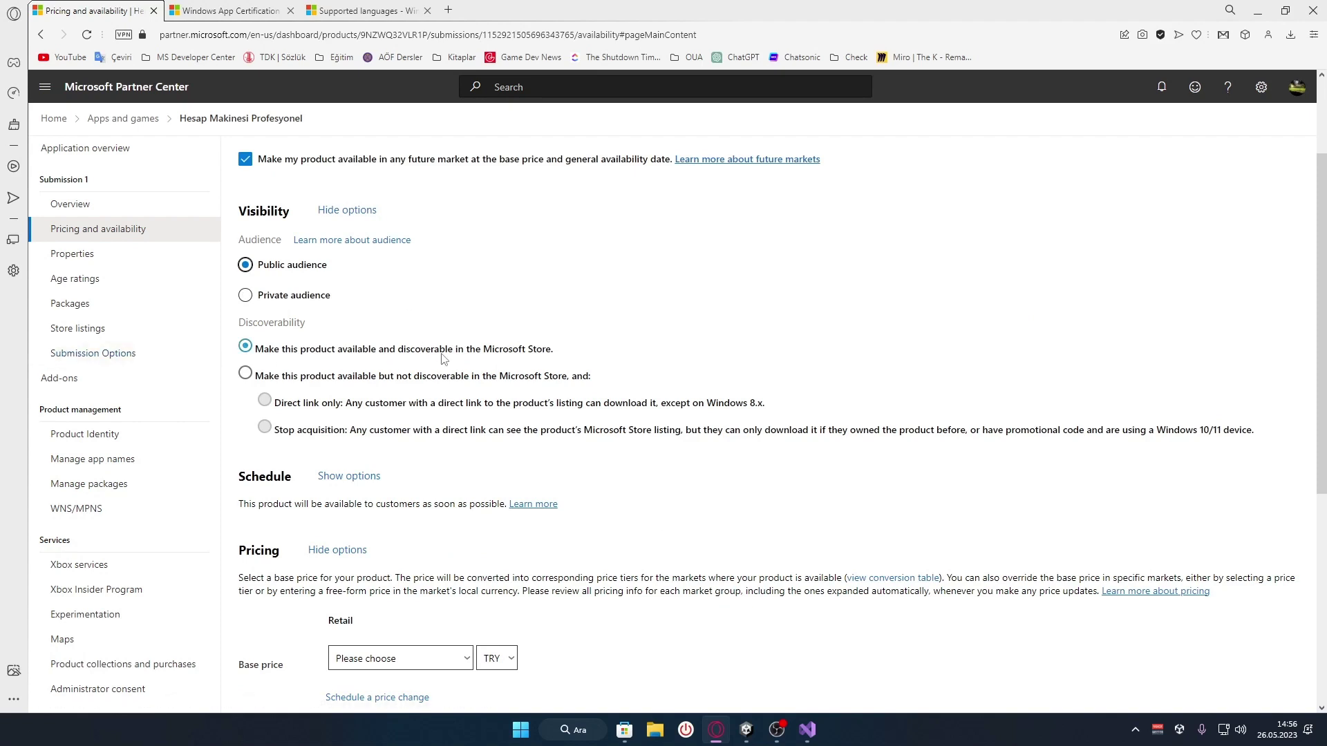
Try the not-discoverable visibility options, then restore 'available and discoverable' in the Store
scroll(484, 311, up, 1)
scroll(573, 287, down, 2)
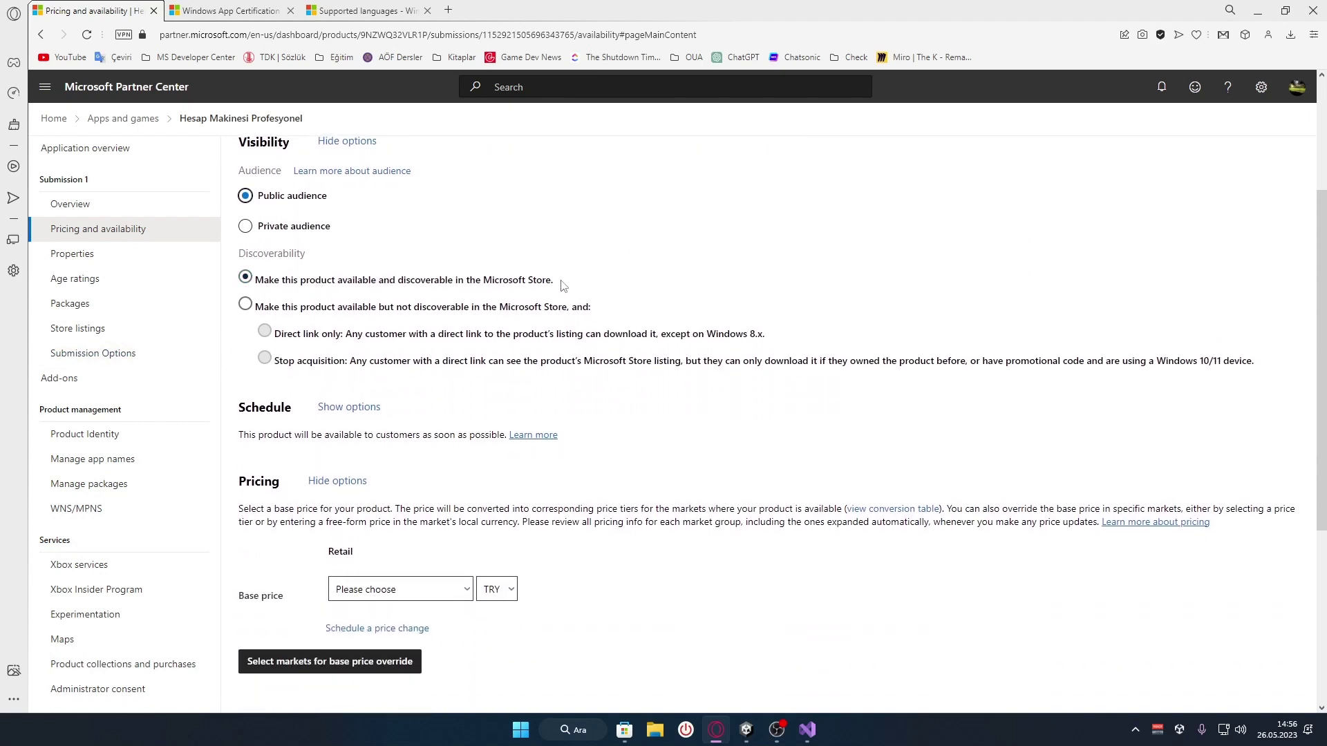
drag(563, 286, 255, 280)
click(598, 337)
click(245, 305)
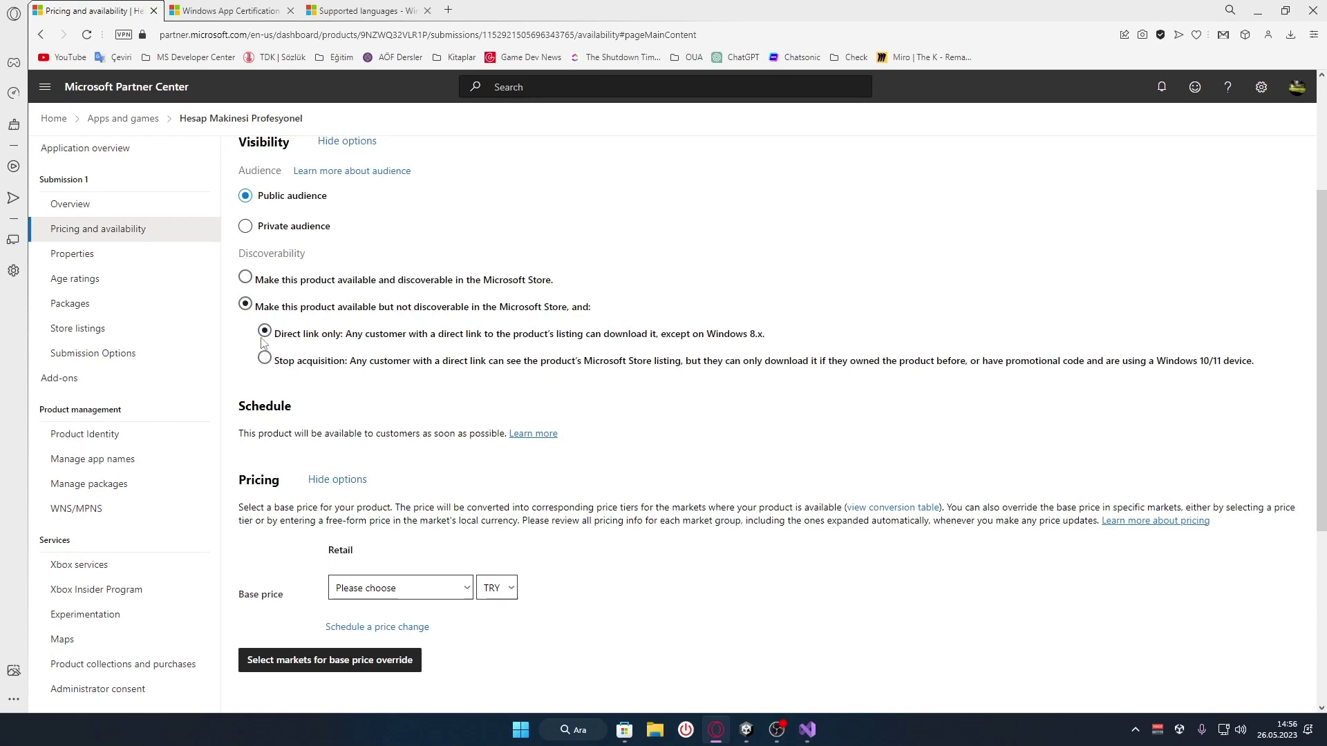
click(302, 364)
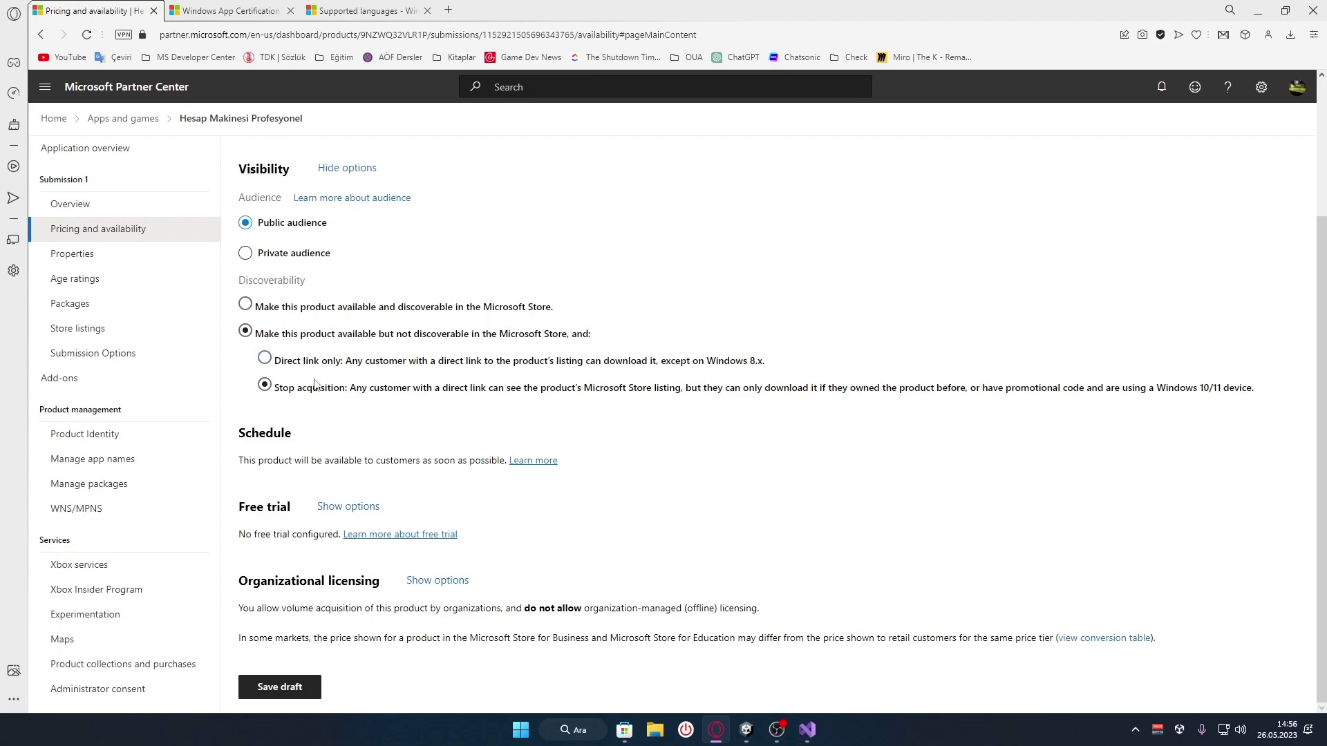
click(245, 308)
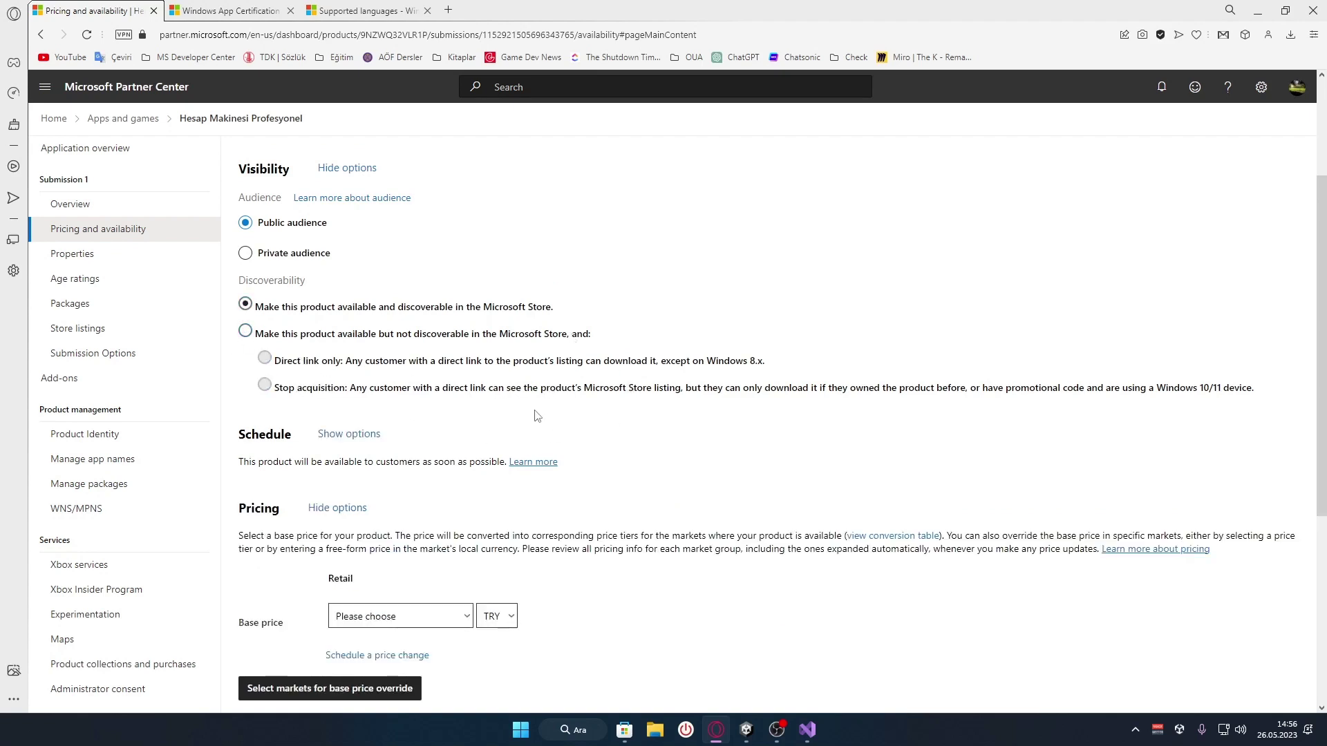
Expand the Schedule options: release as soon as possible, stop acquisition never
scroll(537, 416, down, 1)
scroll(260, 390, down, 1)
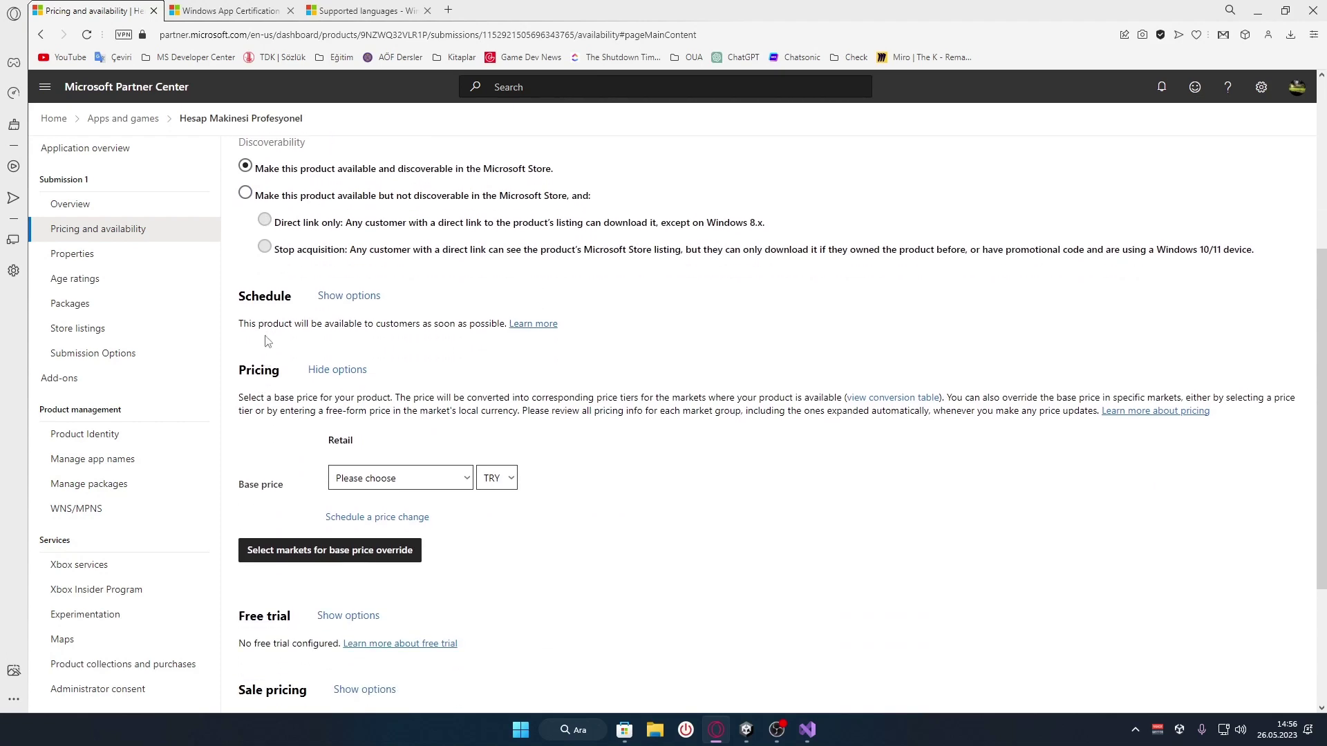
click(351, 297)
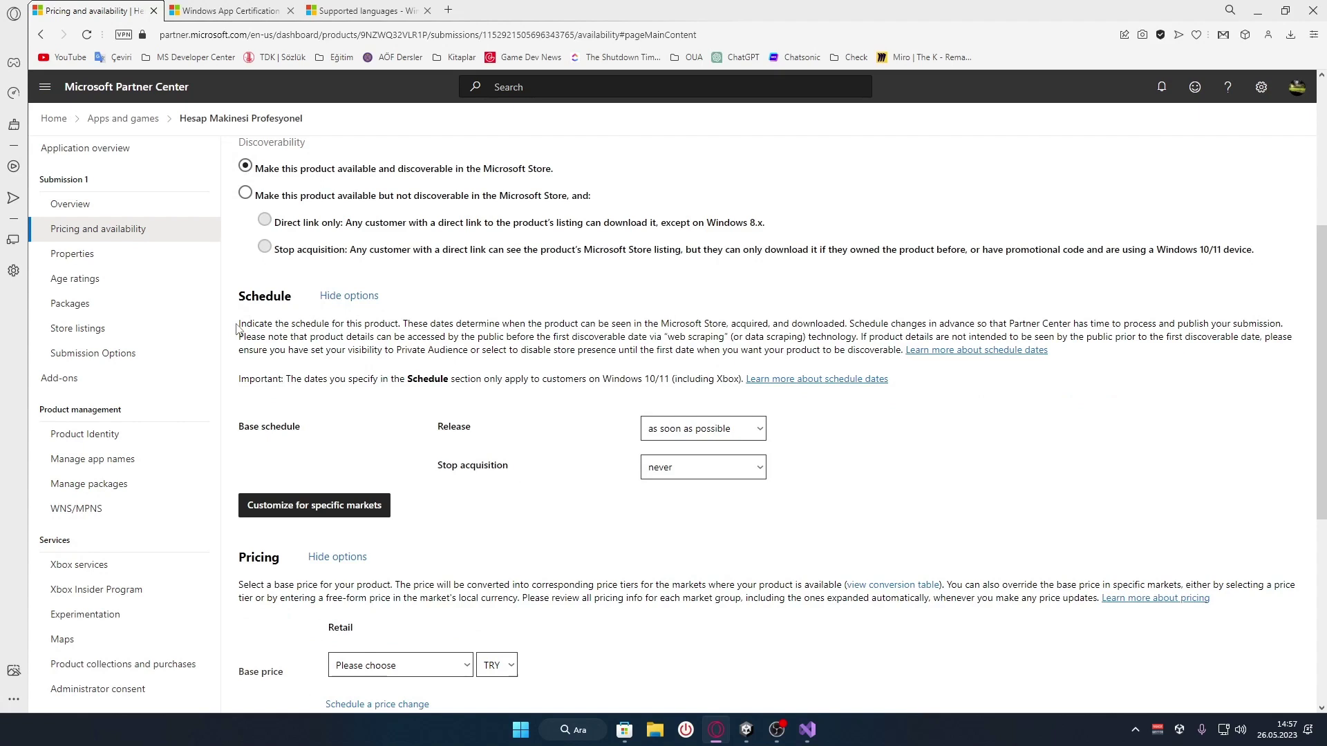
drag(241, 323, 904, 350)
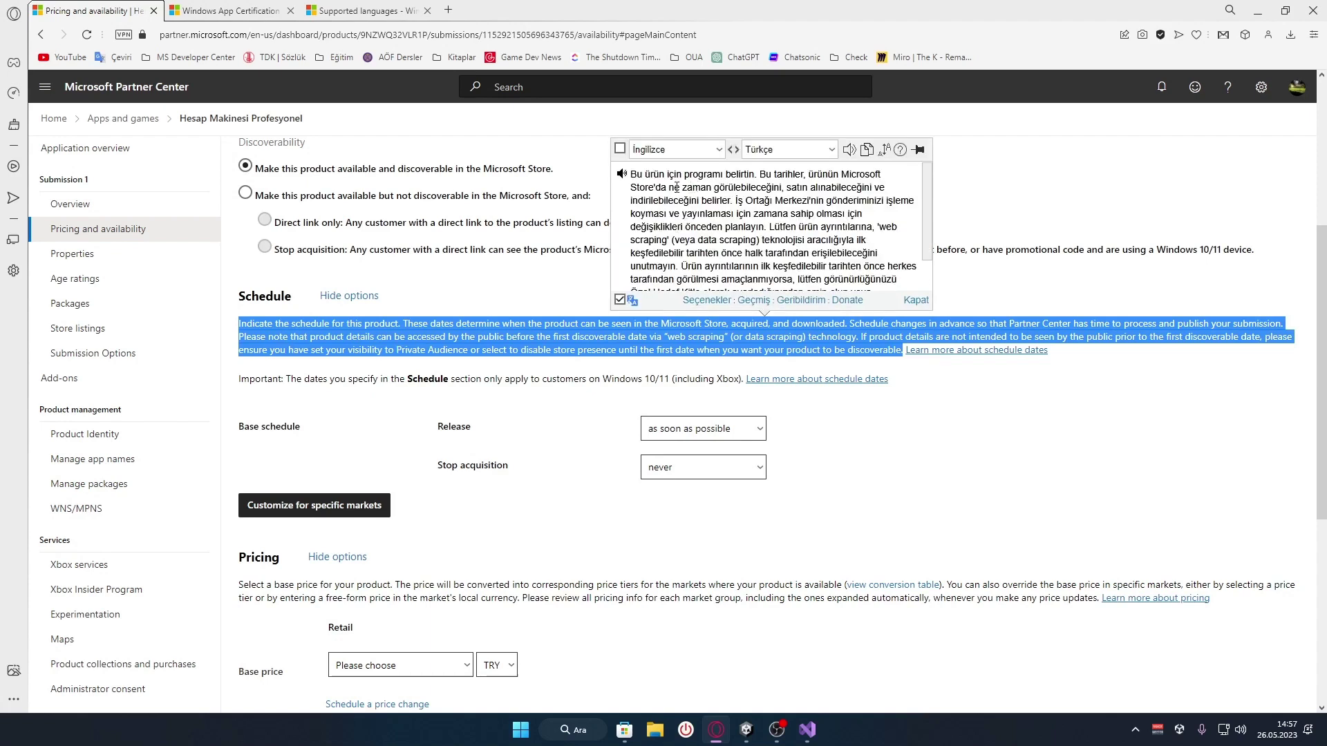
drag(677, 187, 819, 188)
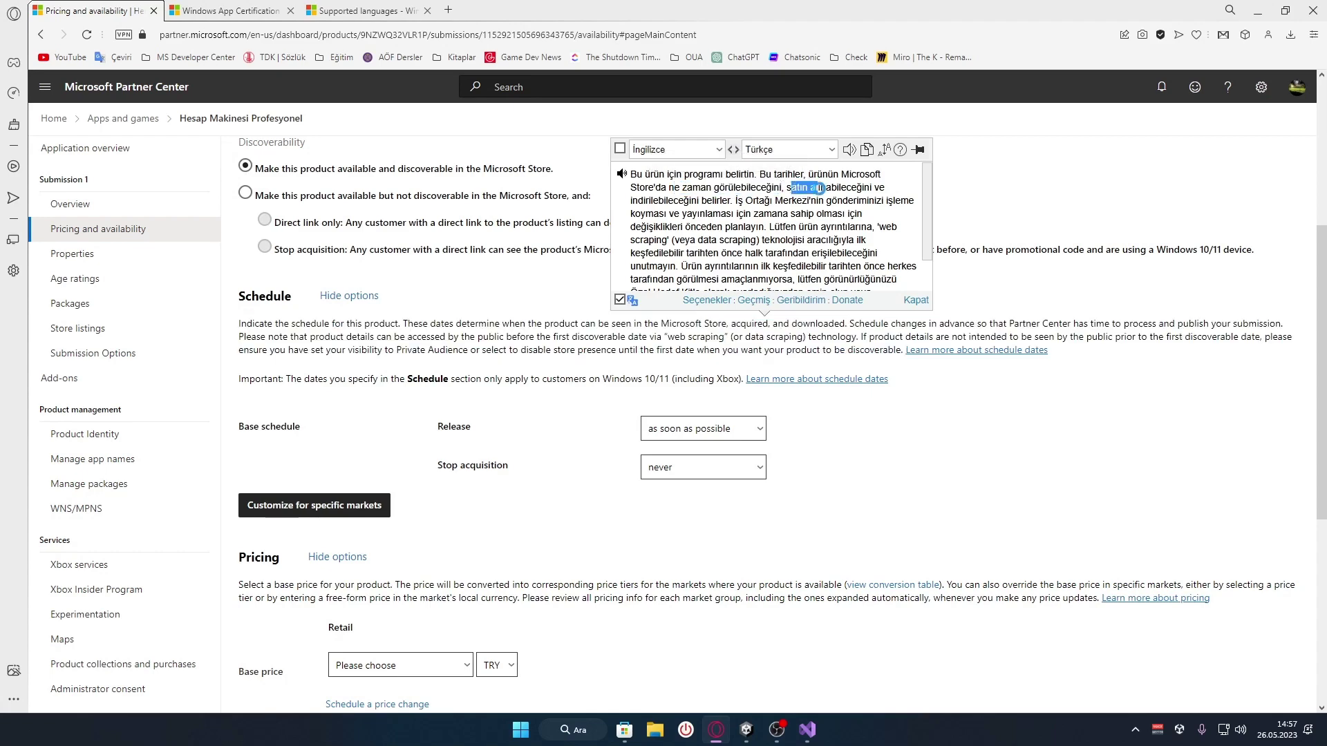
click(739, 202)
click(566, 341)
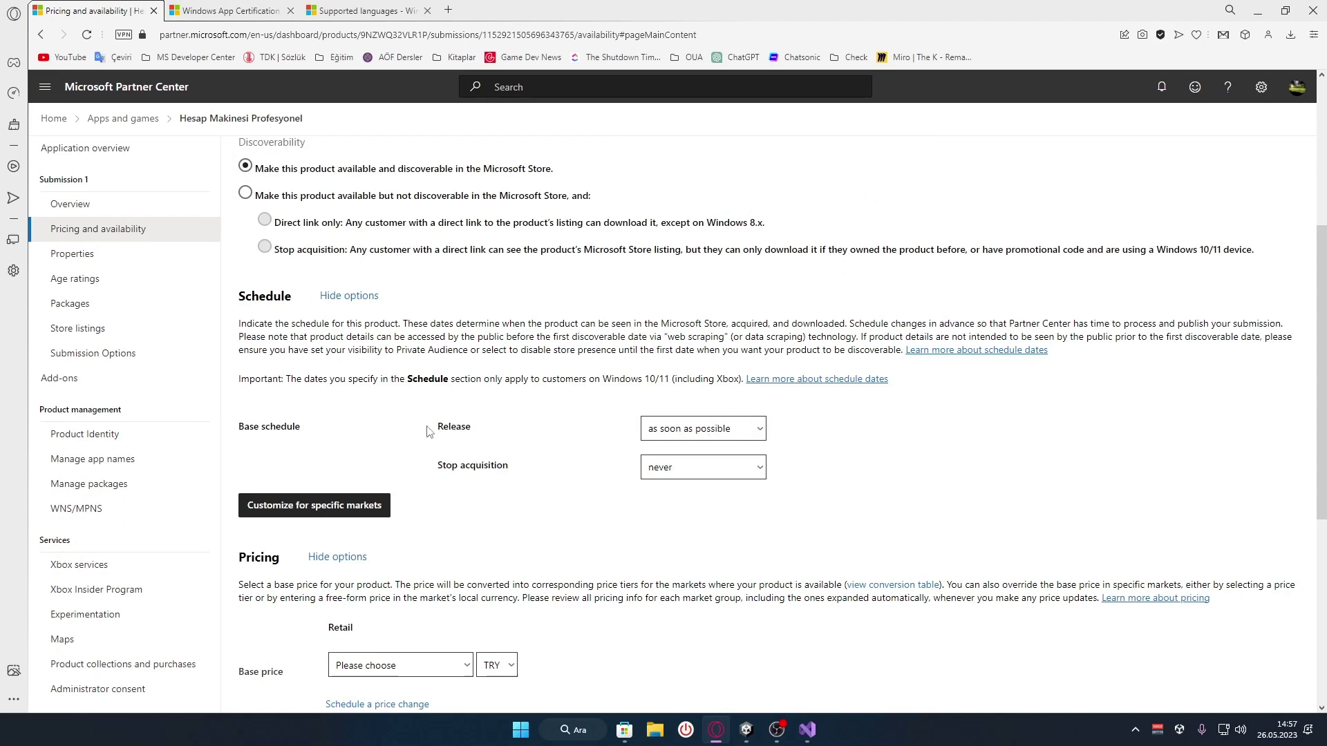
click(726, 434)
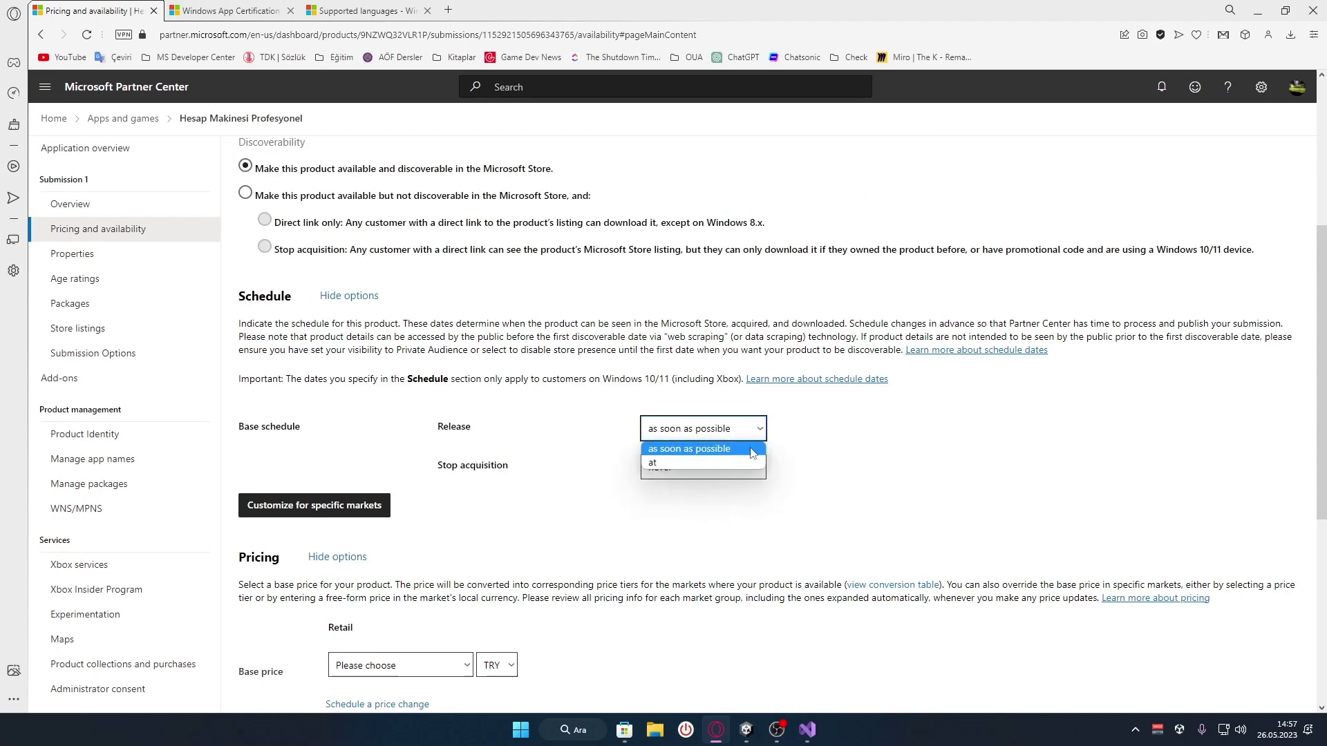
click(697, 463)
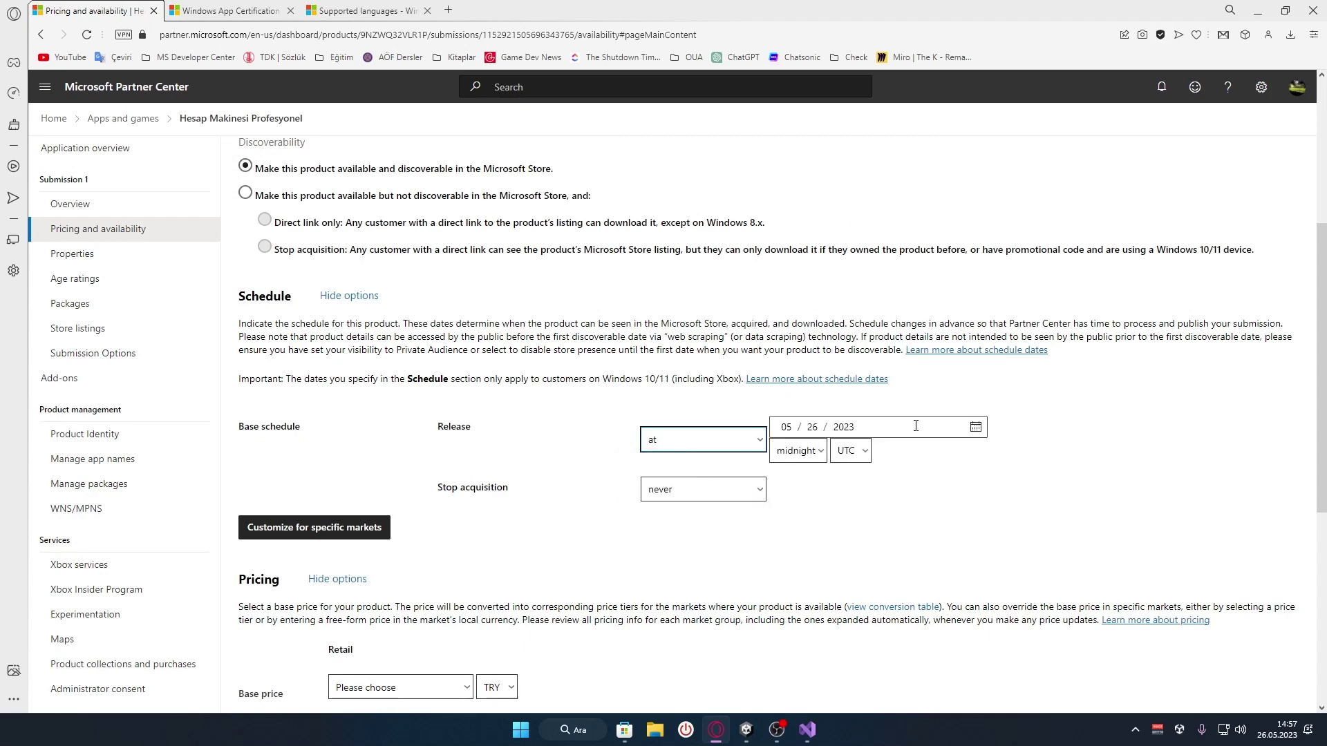
click(695, 446)
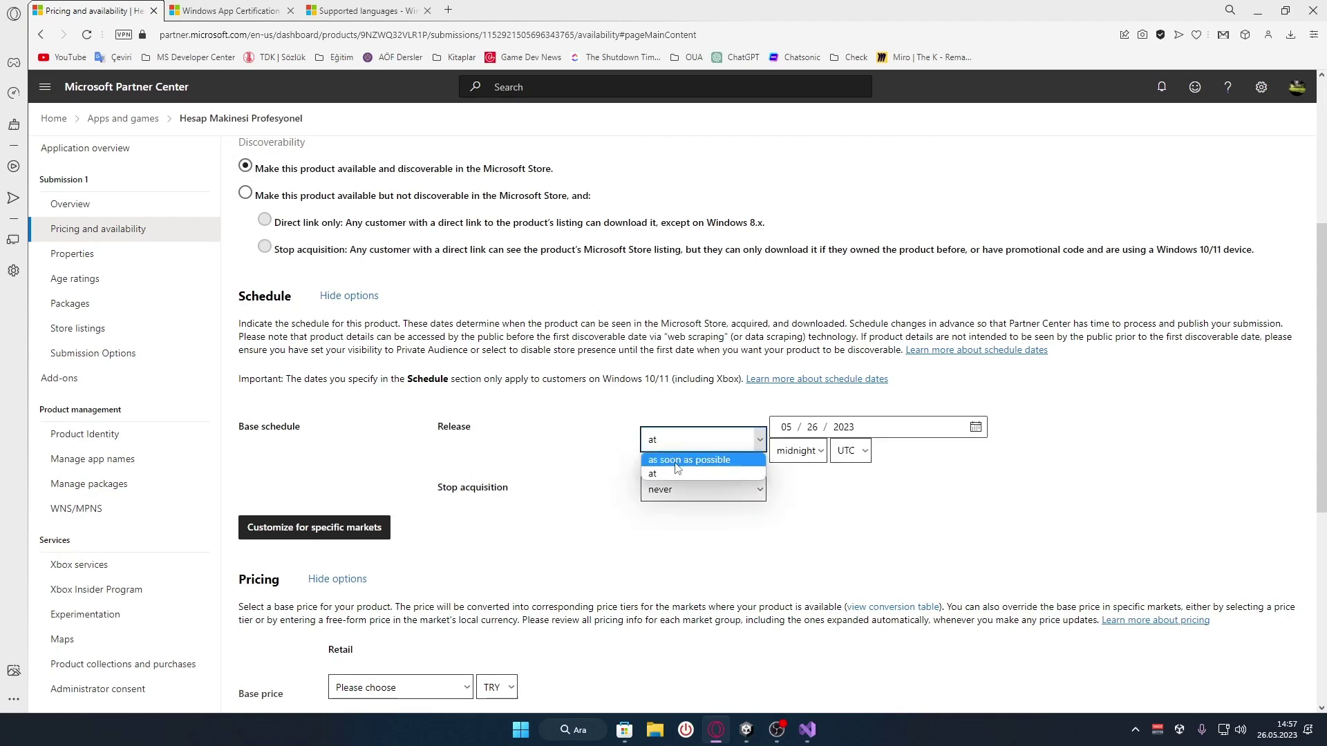
click(677, 456)
click(476, 474)
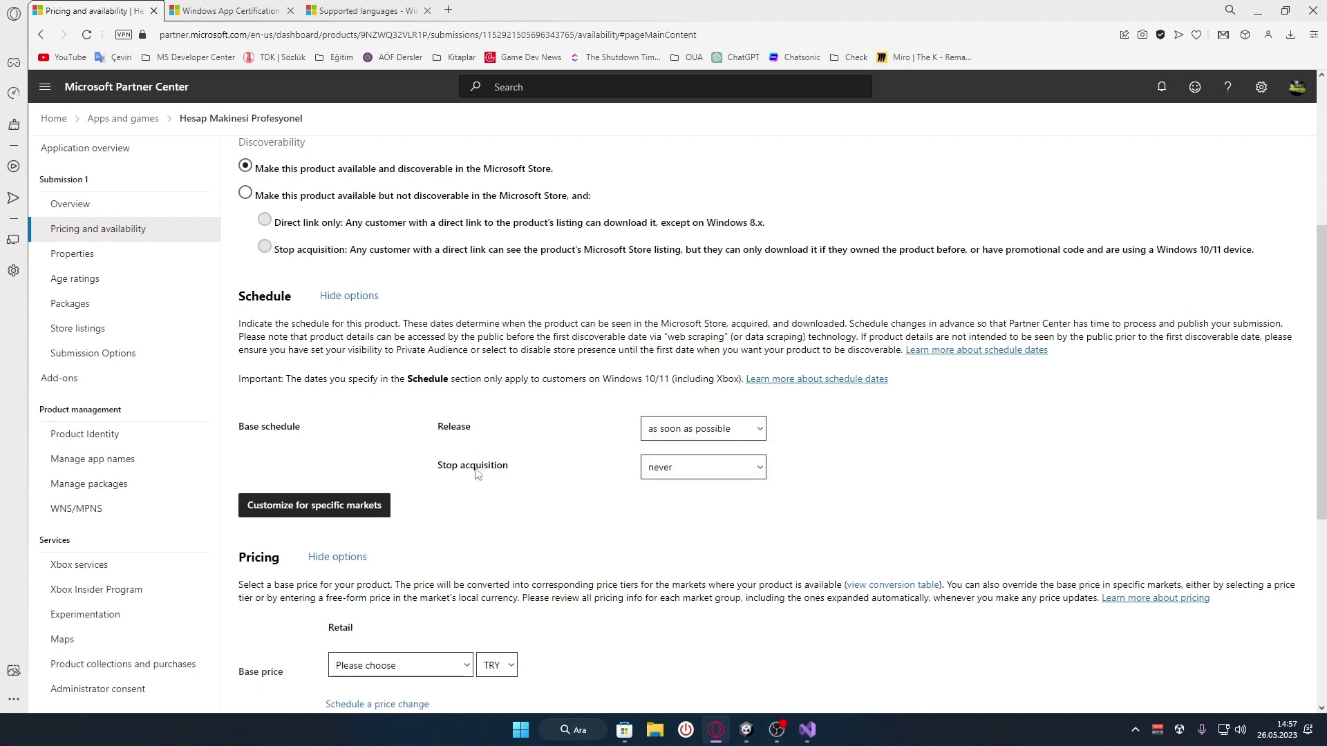
scroll(476, 474, down, 2)
click(721, 337)
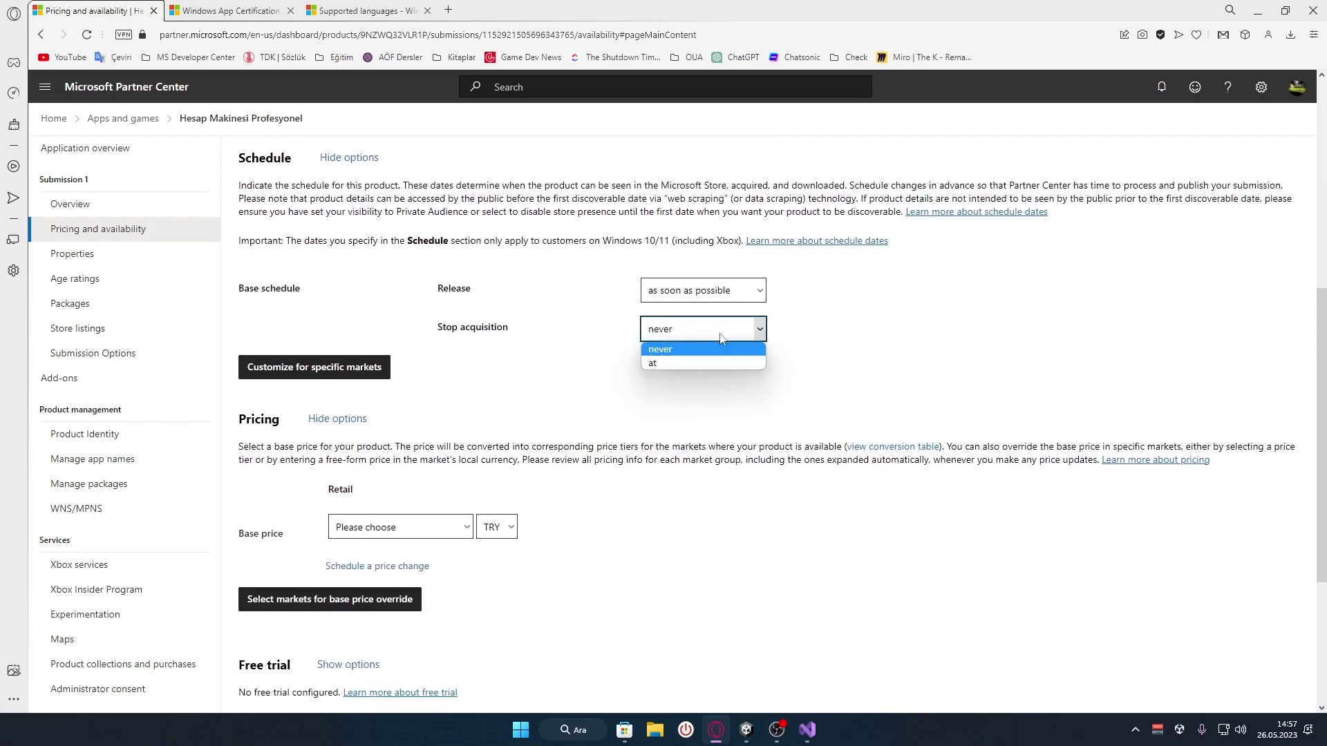
click(666, 362)
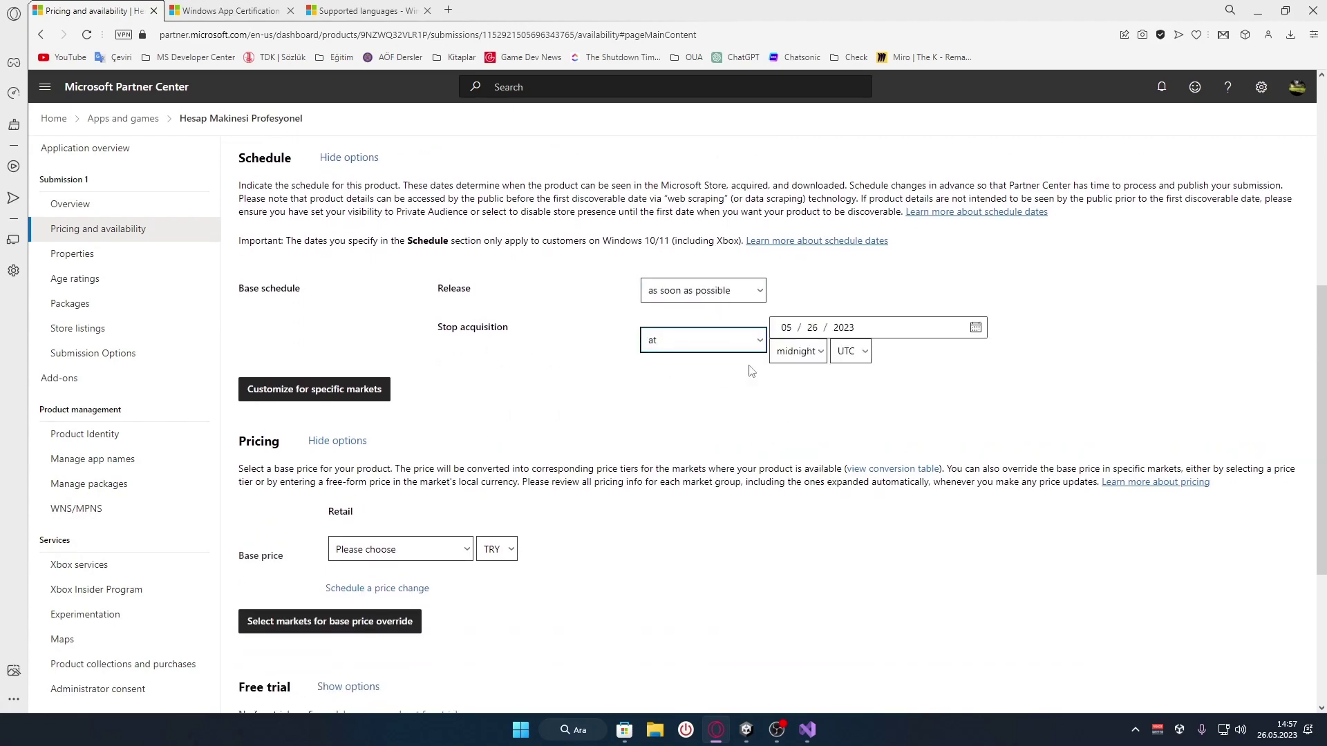
click(695, 346)
click(685, 361)
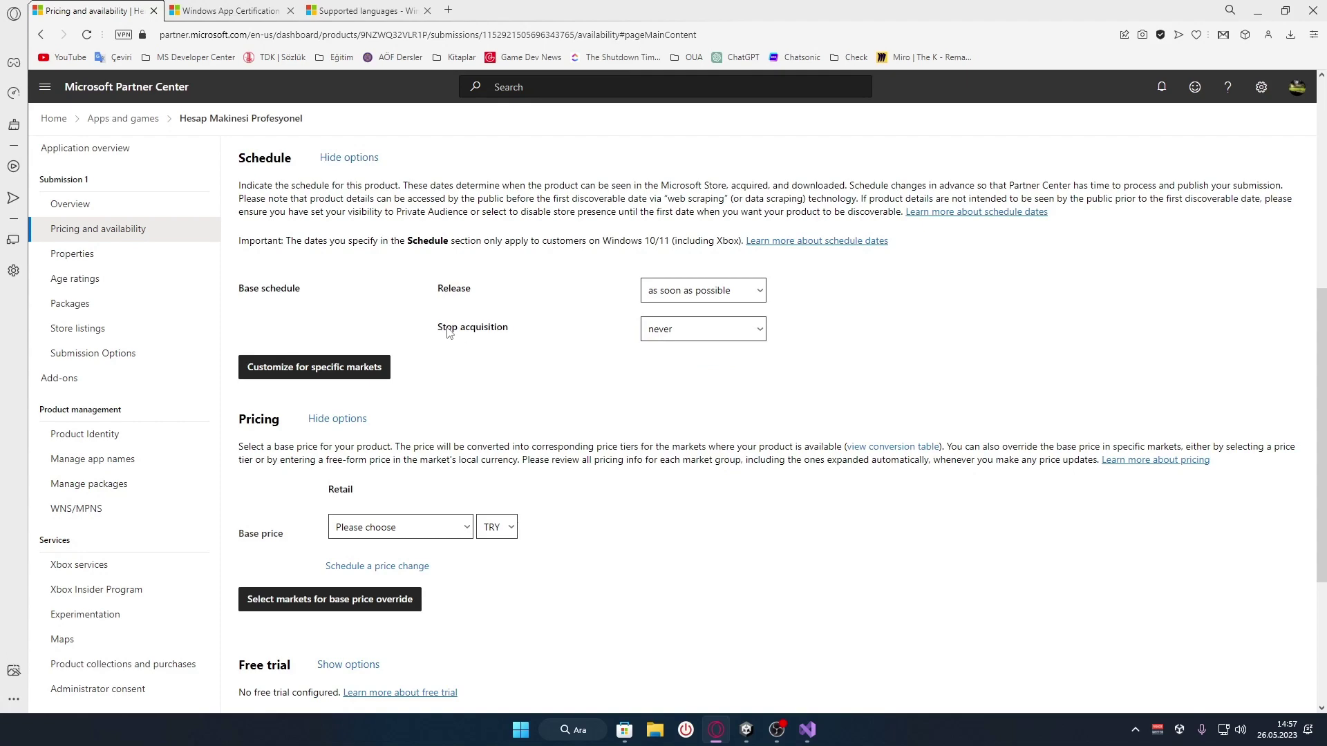
scroll(448, 334, down, 1)
click(284, 305)
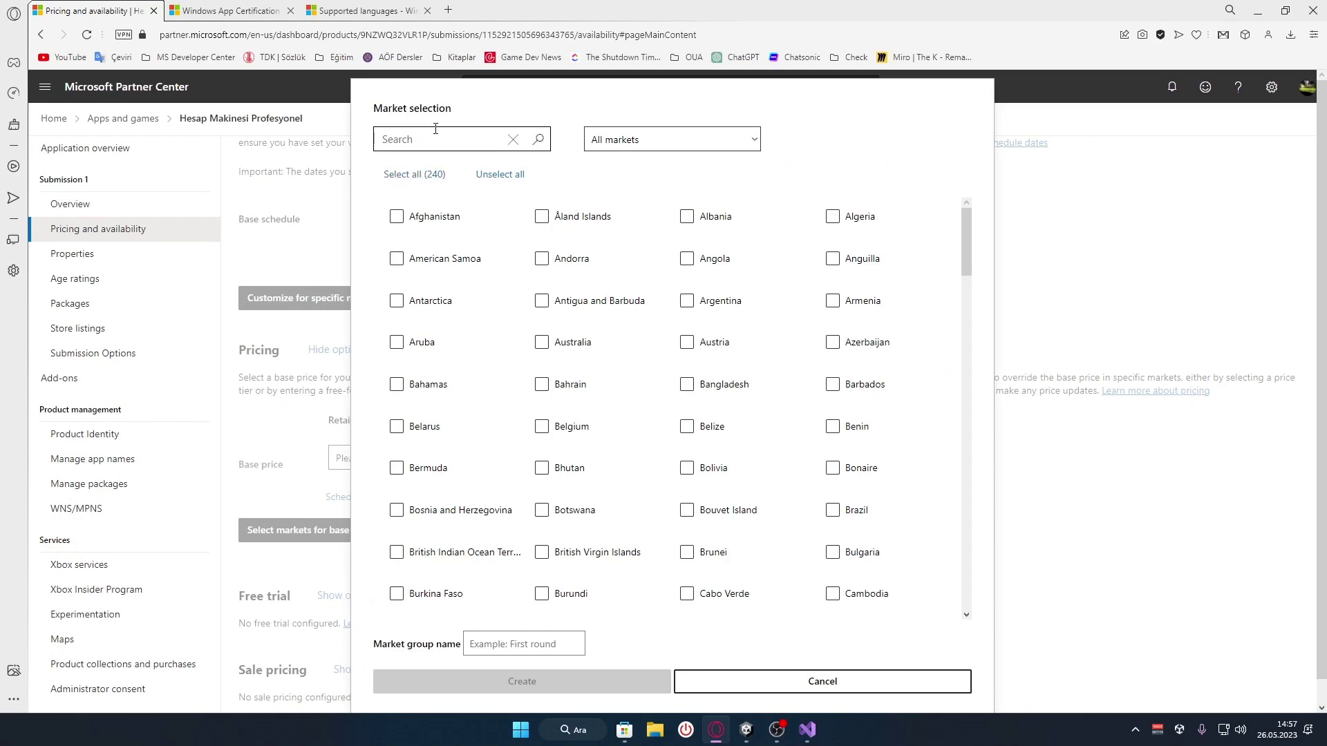
click(413, 175)
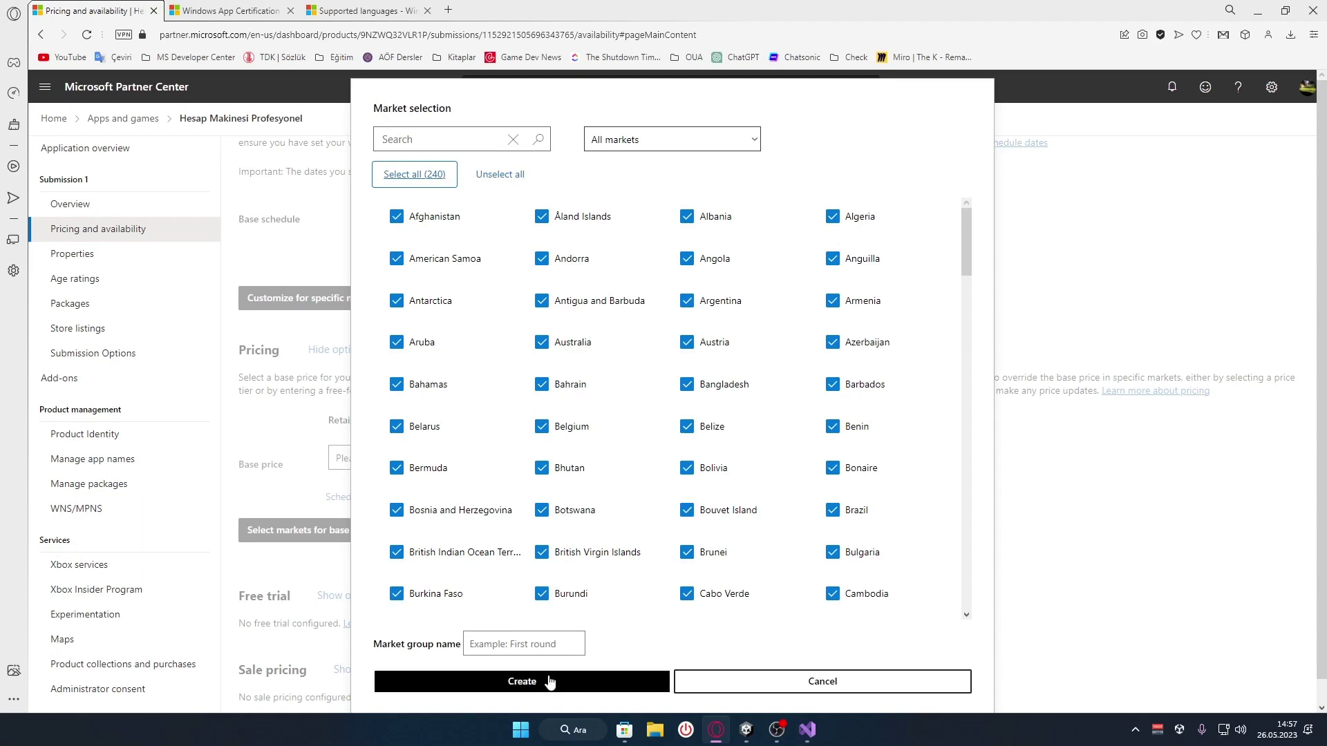
click(778, 682)
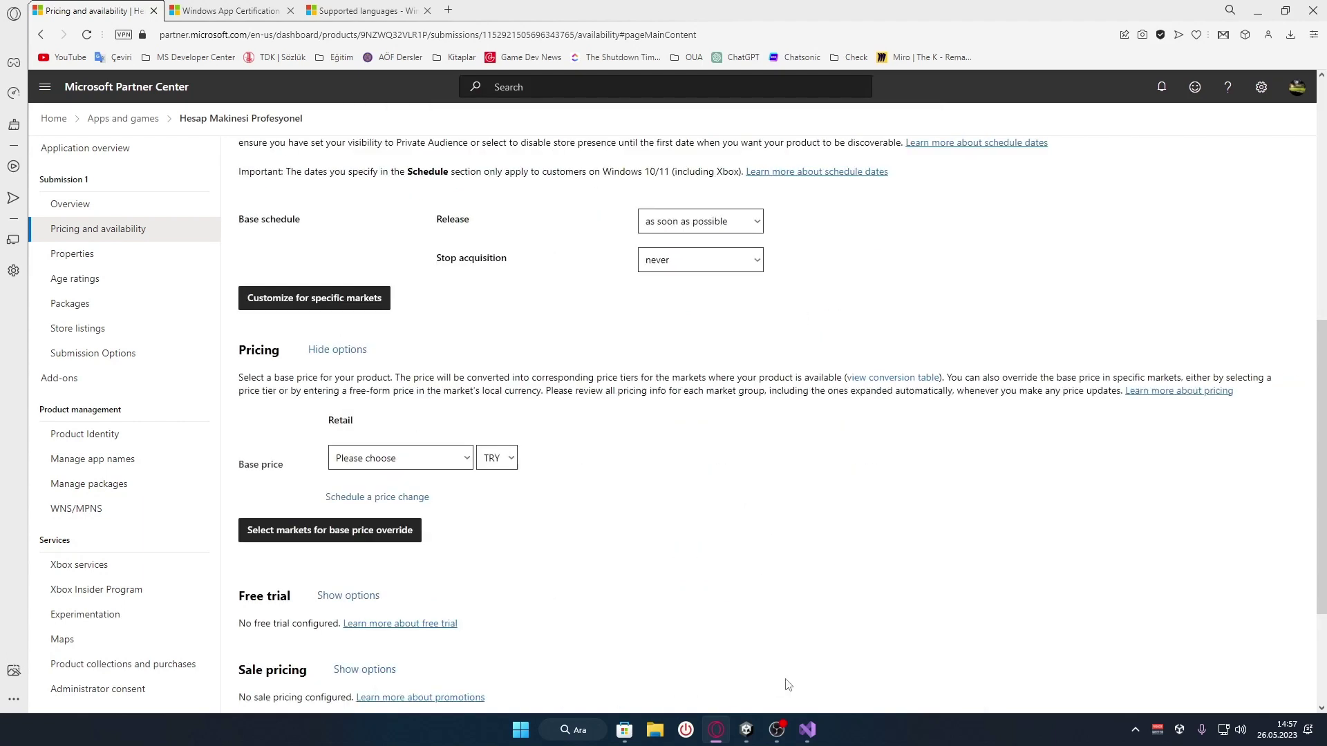
scroll(462, 388, up, 1)
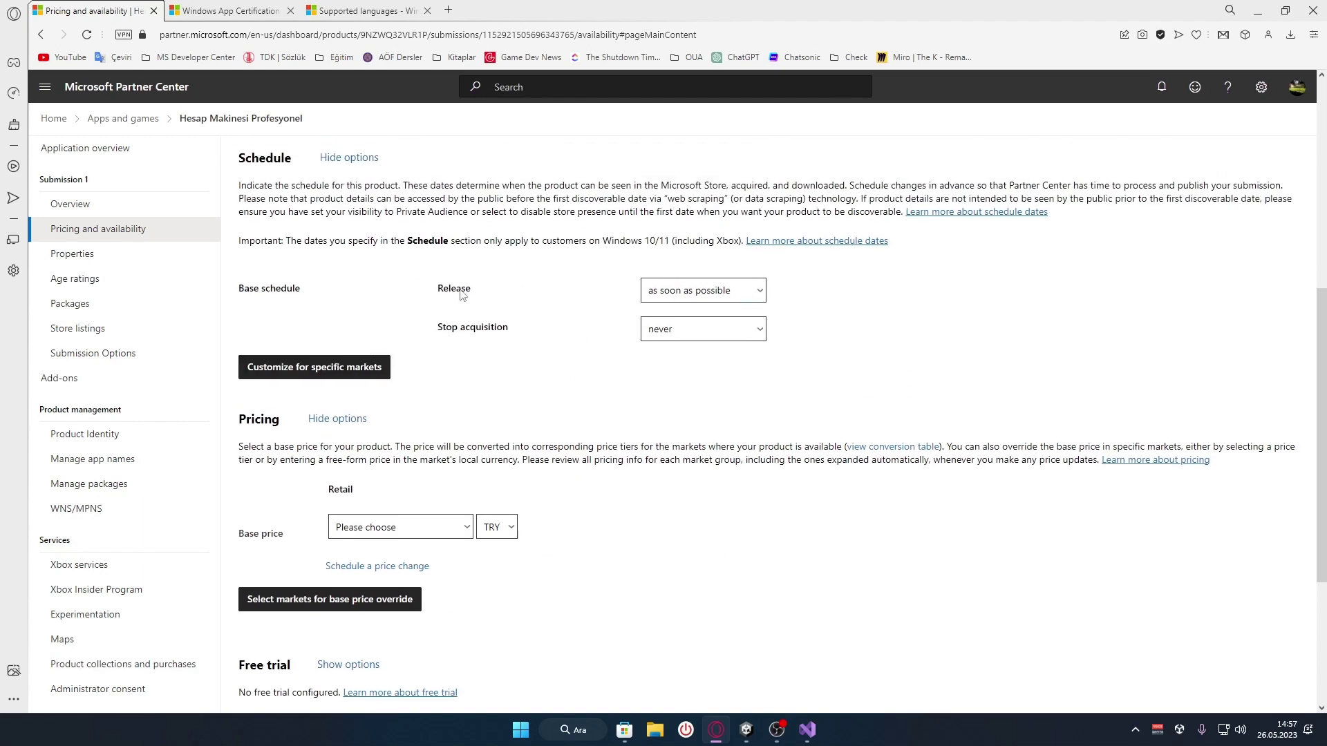
scroll(462, 294, up, 1)
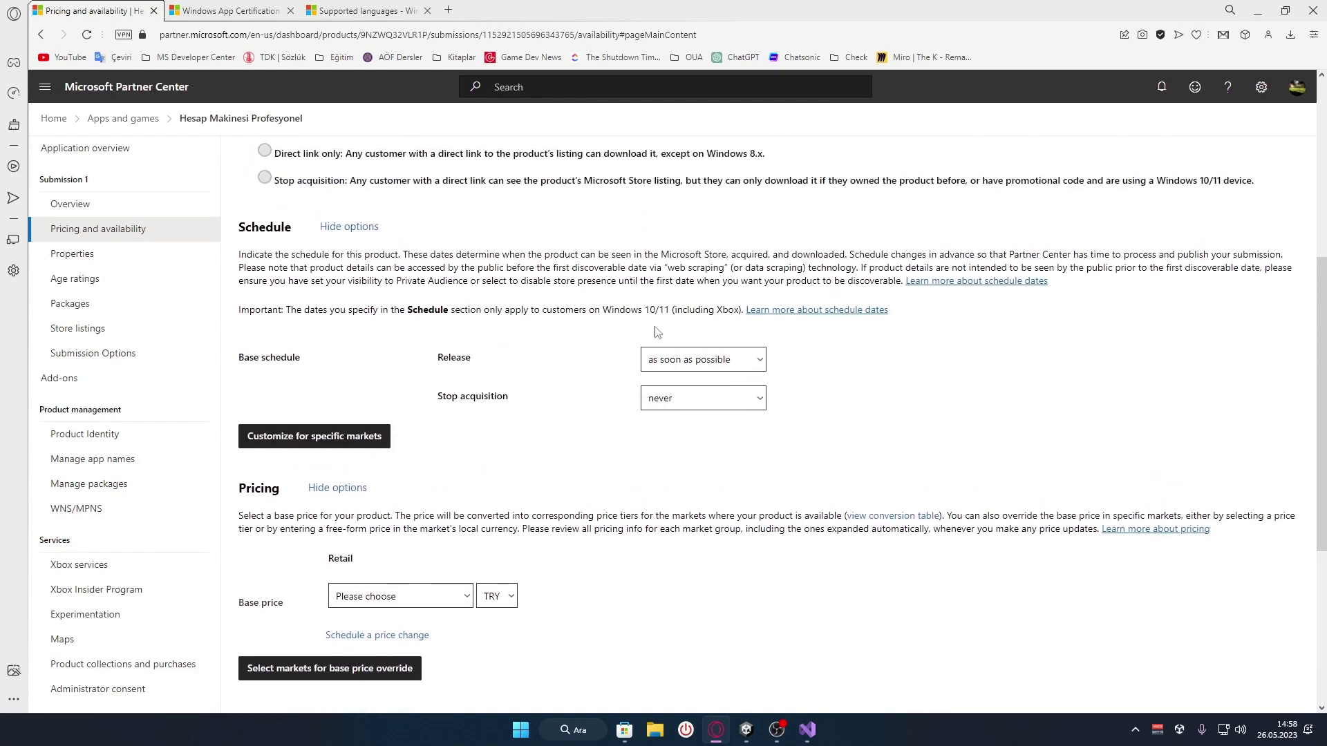
click(280, 445)
click(450, 141)
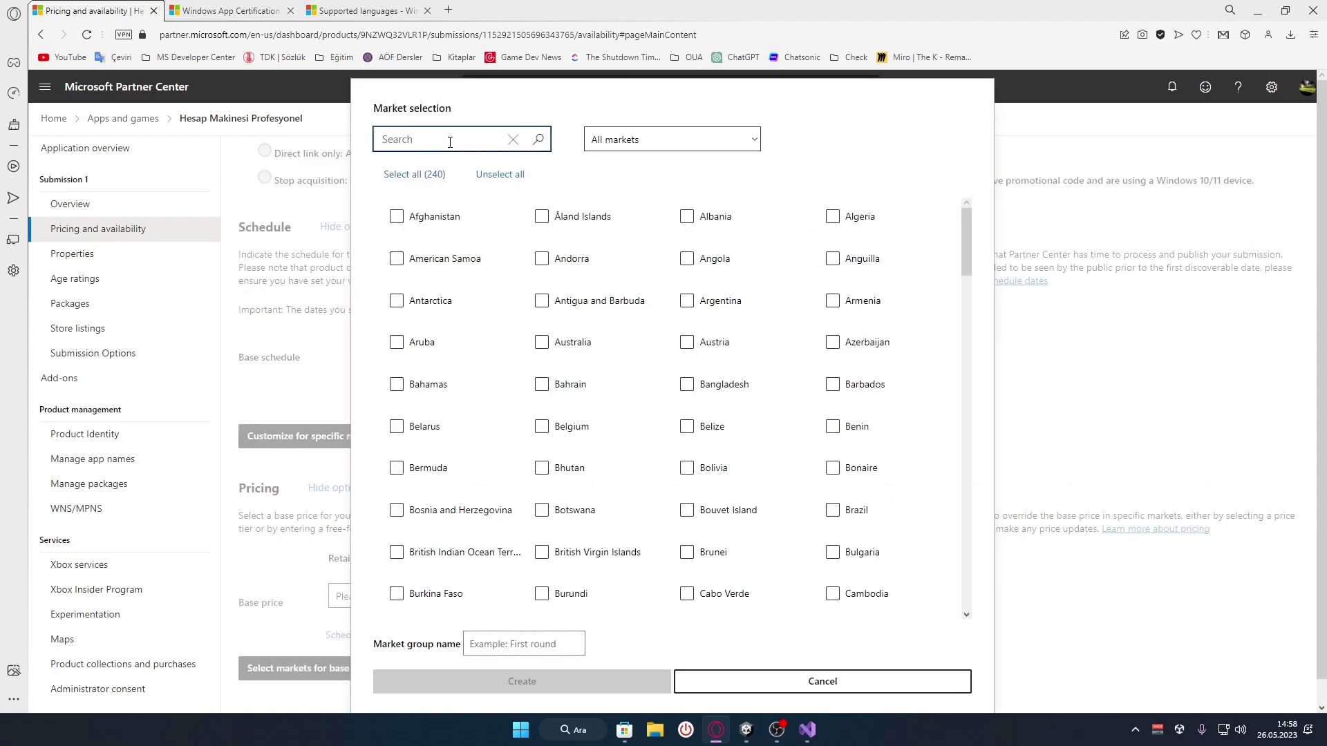
text(tu)
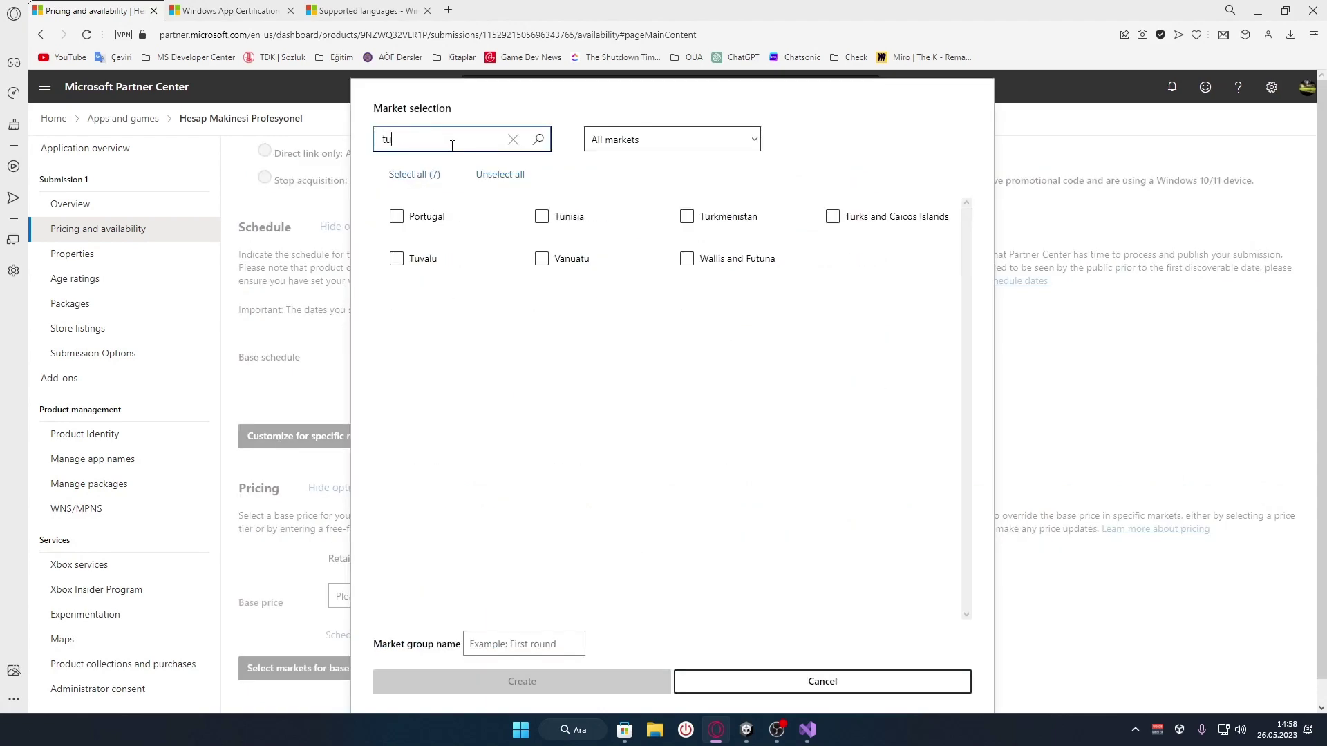
key(ctrl+a)
text(Tük)
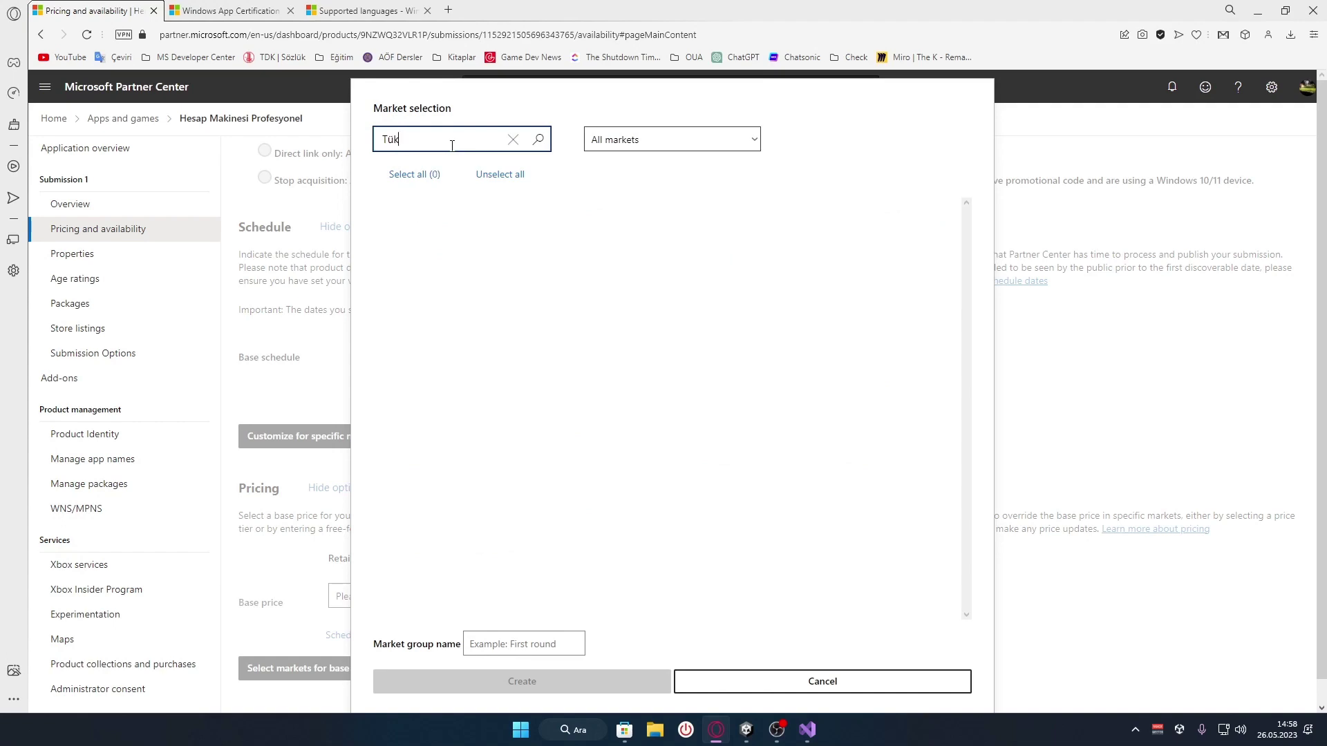
key(BackSpace)
click(396, 216)
click(549, 683)
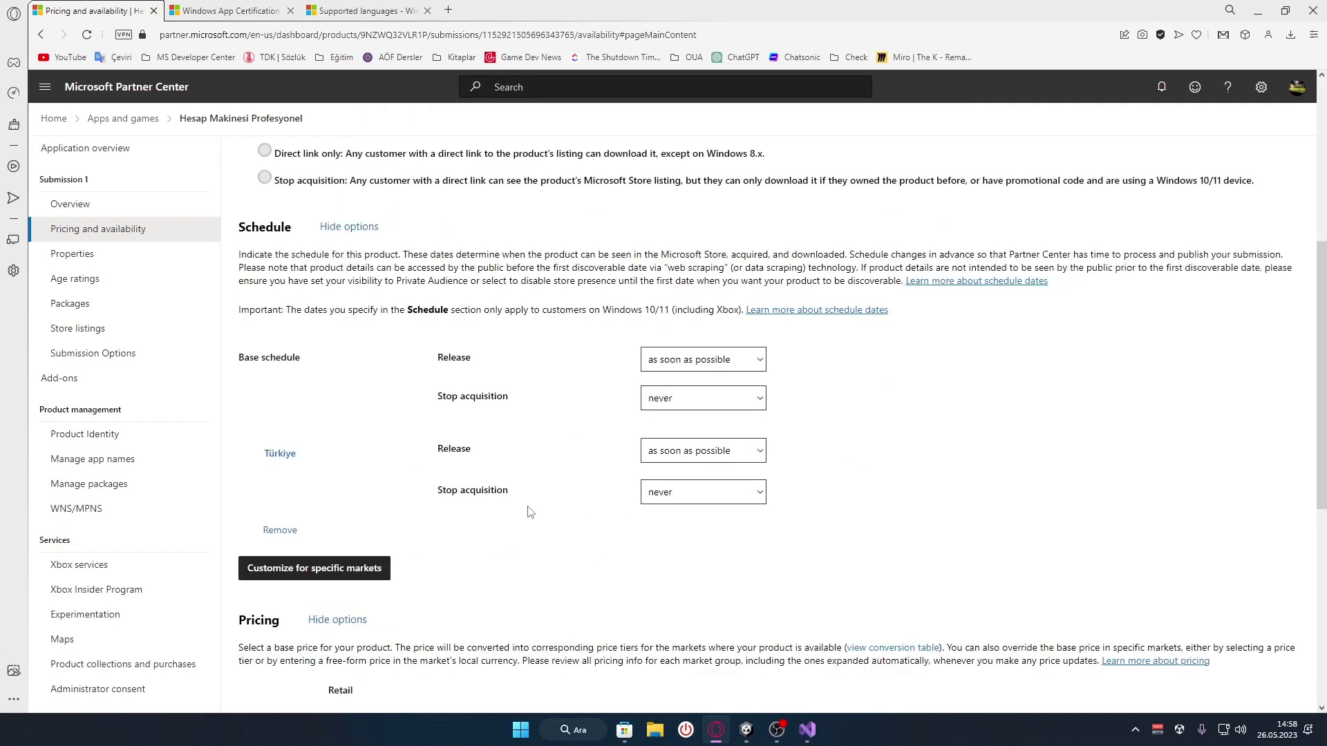
click(694, 453)
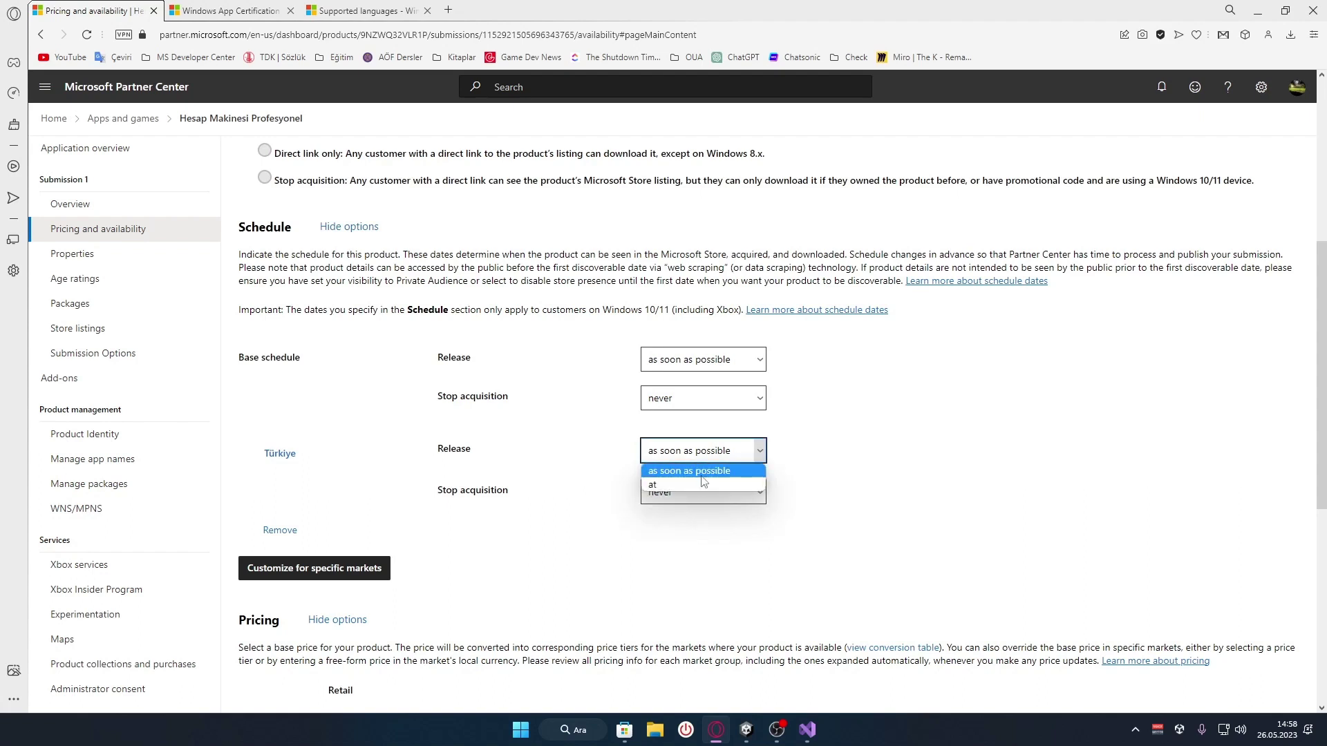
click(701, 475)
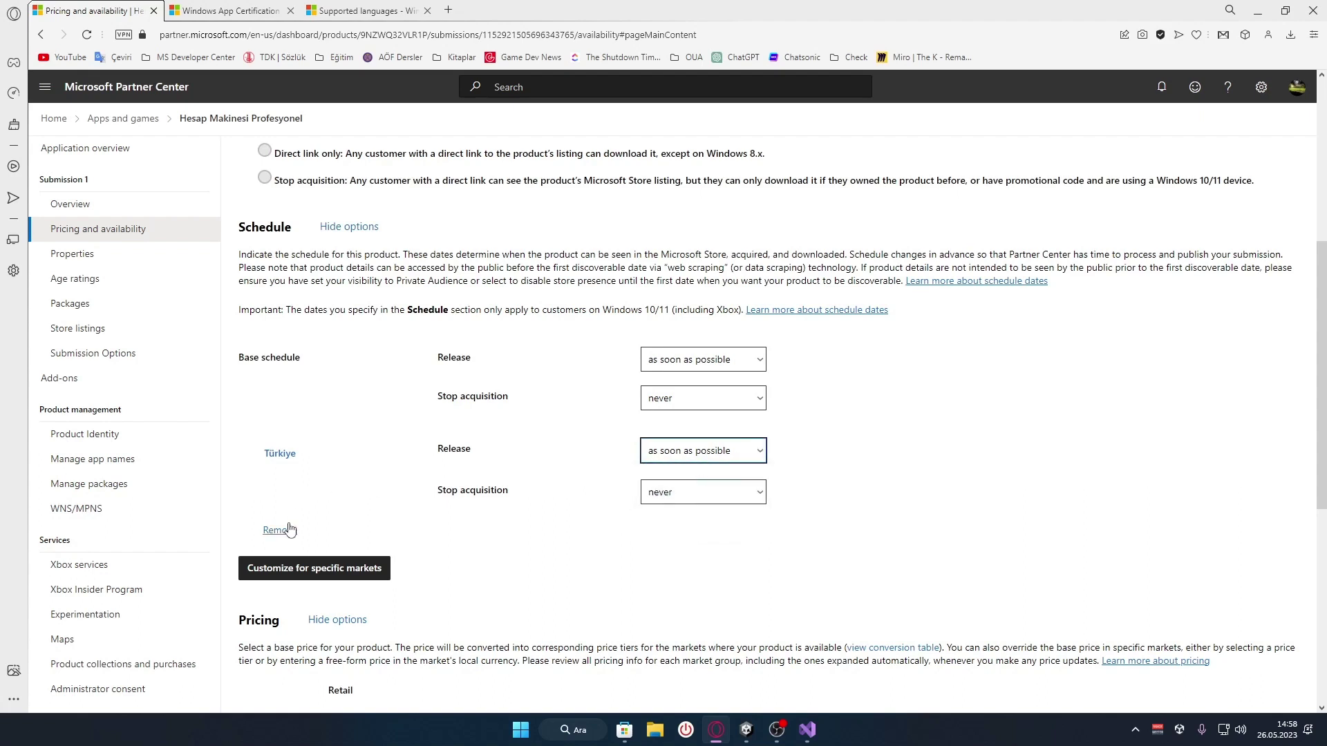
drag(807, 407, 317, 358)
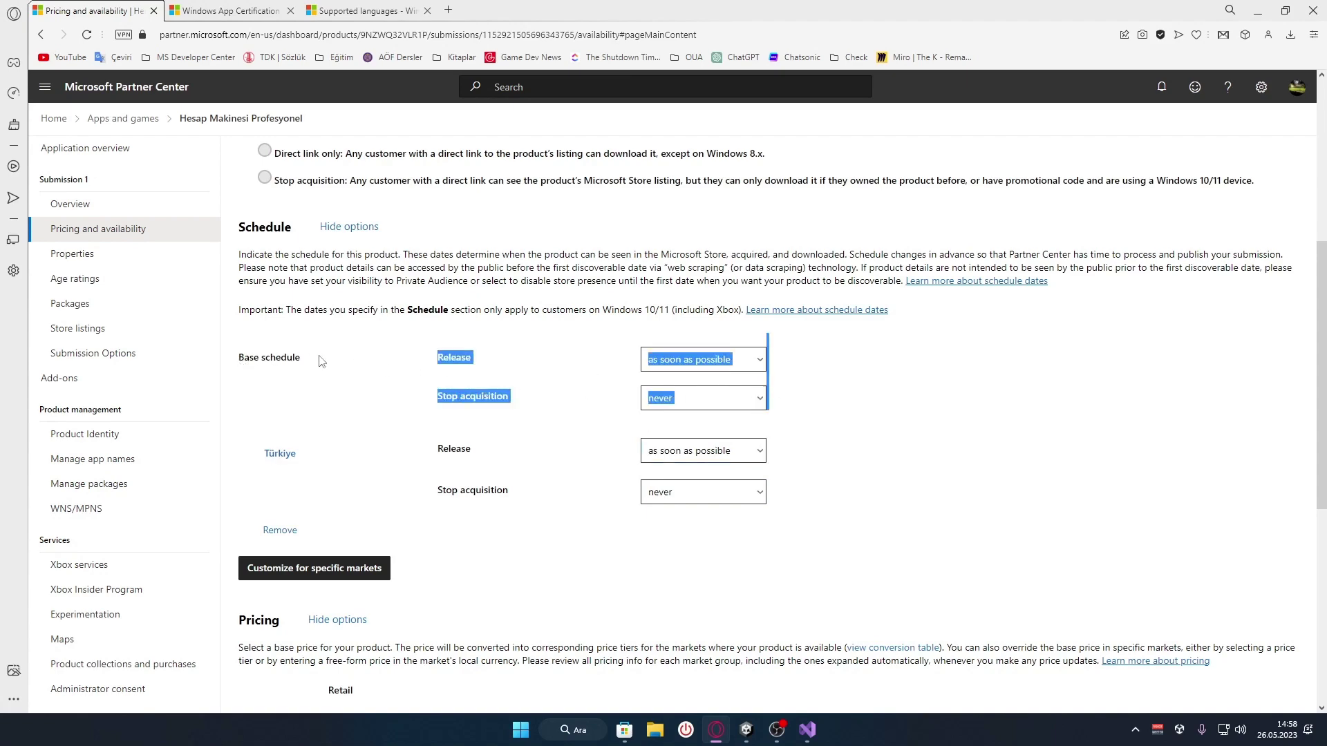
click(844, 683)
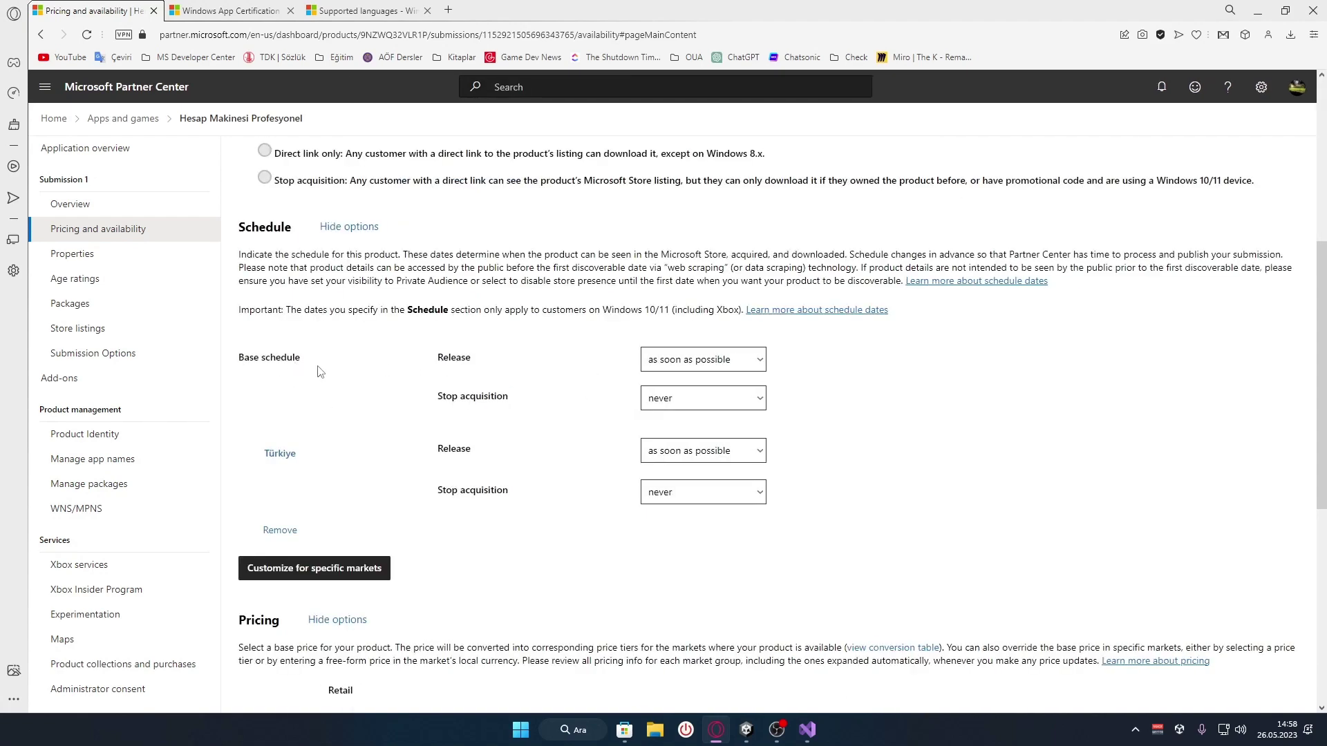
click(279, 534)
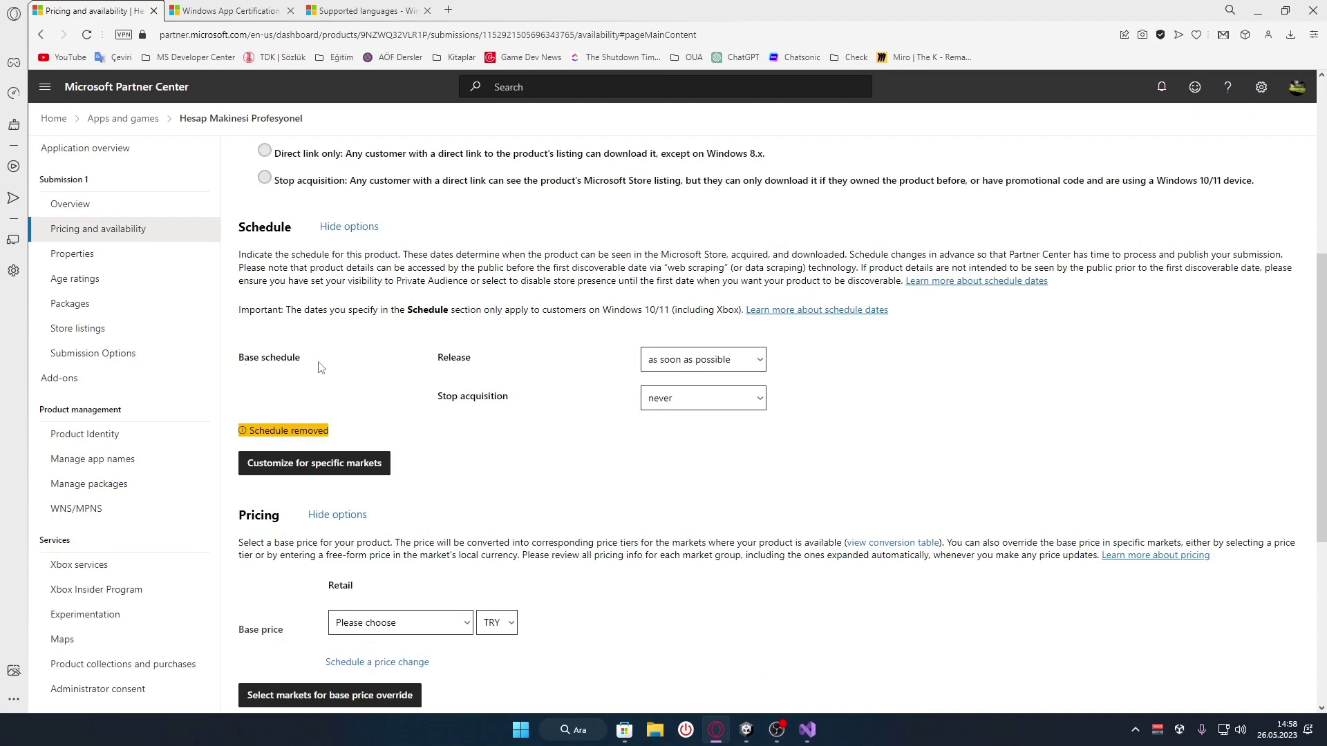
Switch the base price currency to USD and choose the 0.99 USD tier
scroll(377, 373, down, 2)
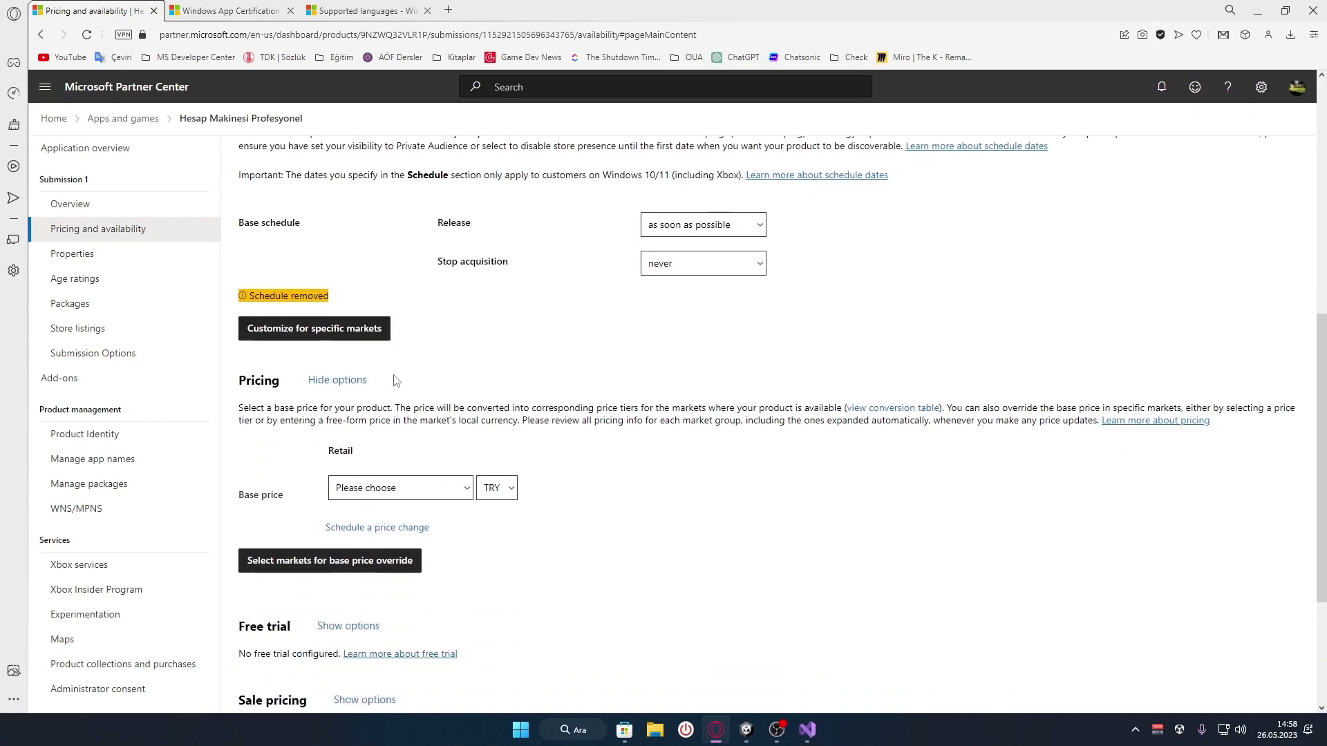
scroll(670, 397, down, 1)
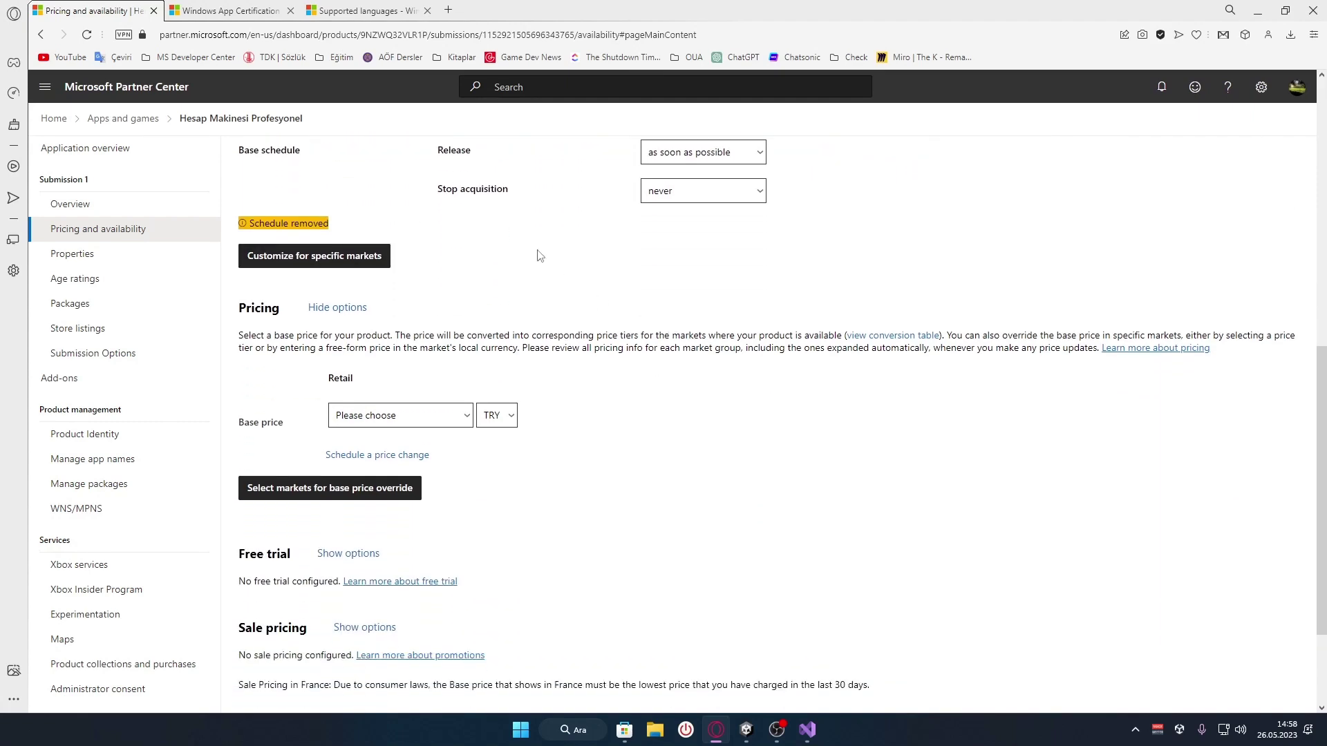
scroll(540, 256, down, 1)
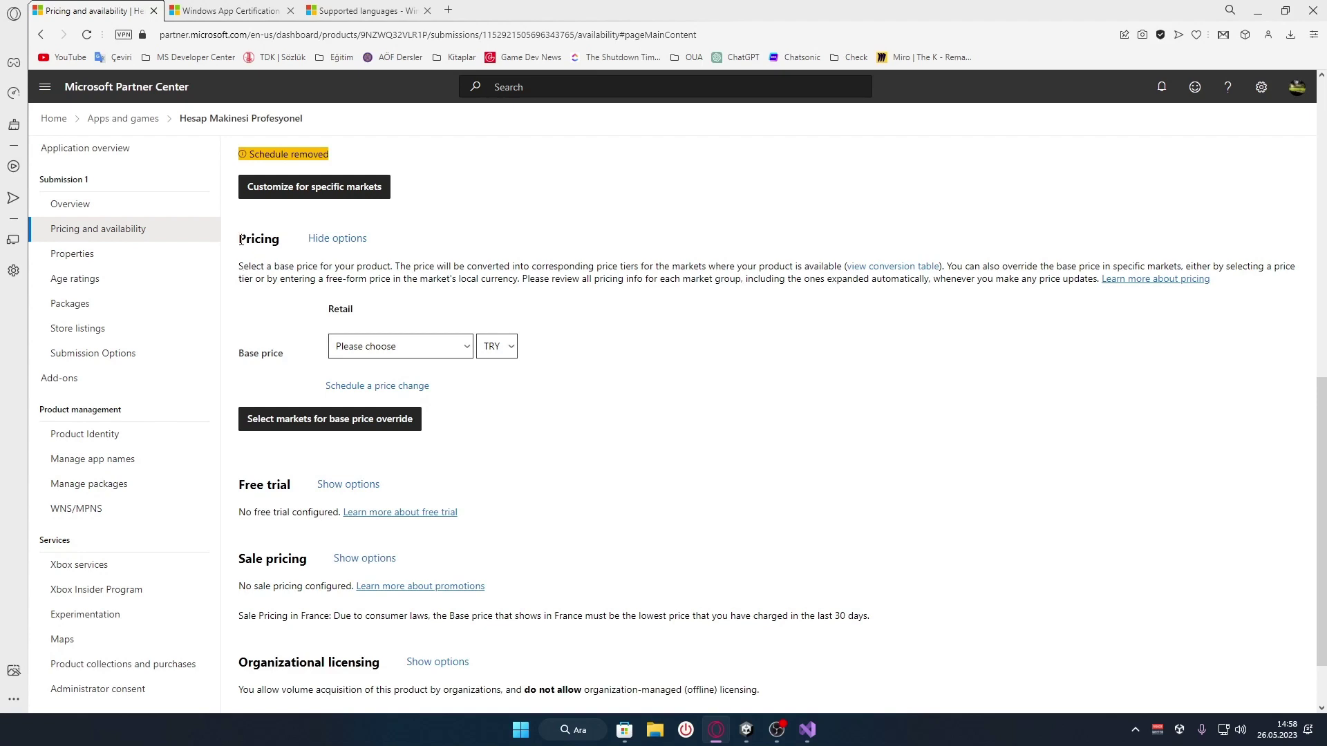
drag(240, 240, 280, 240)
click(297, 286)
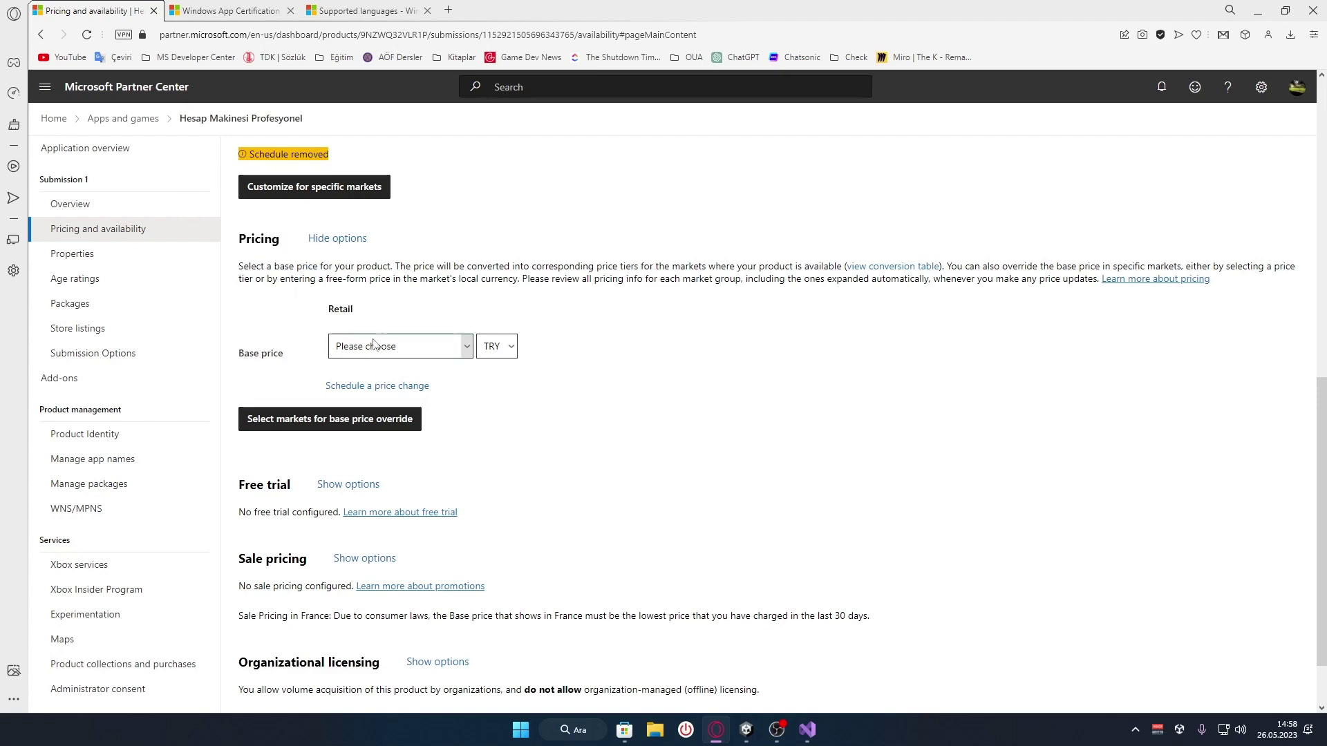
click(415, 347)
scroll(401, 497, down, 20)
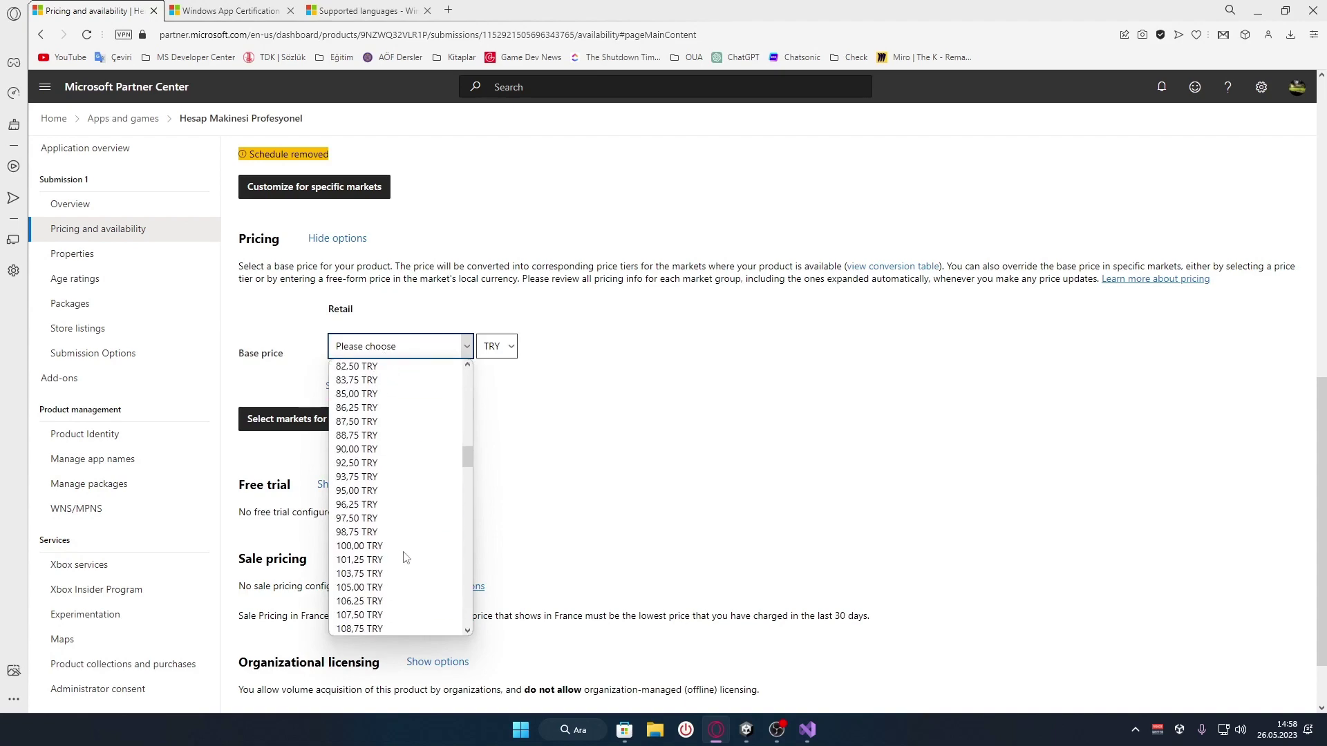
scroll(405, 559, down, 5)
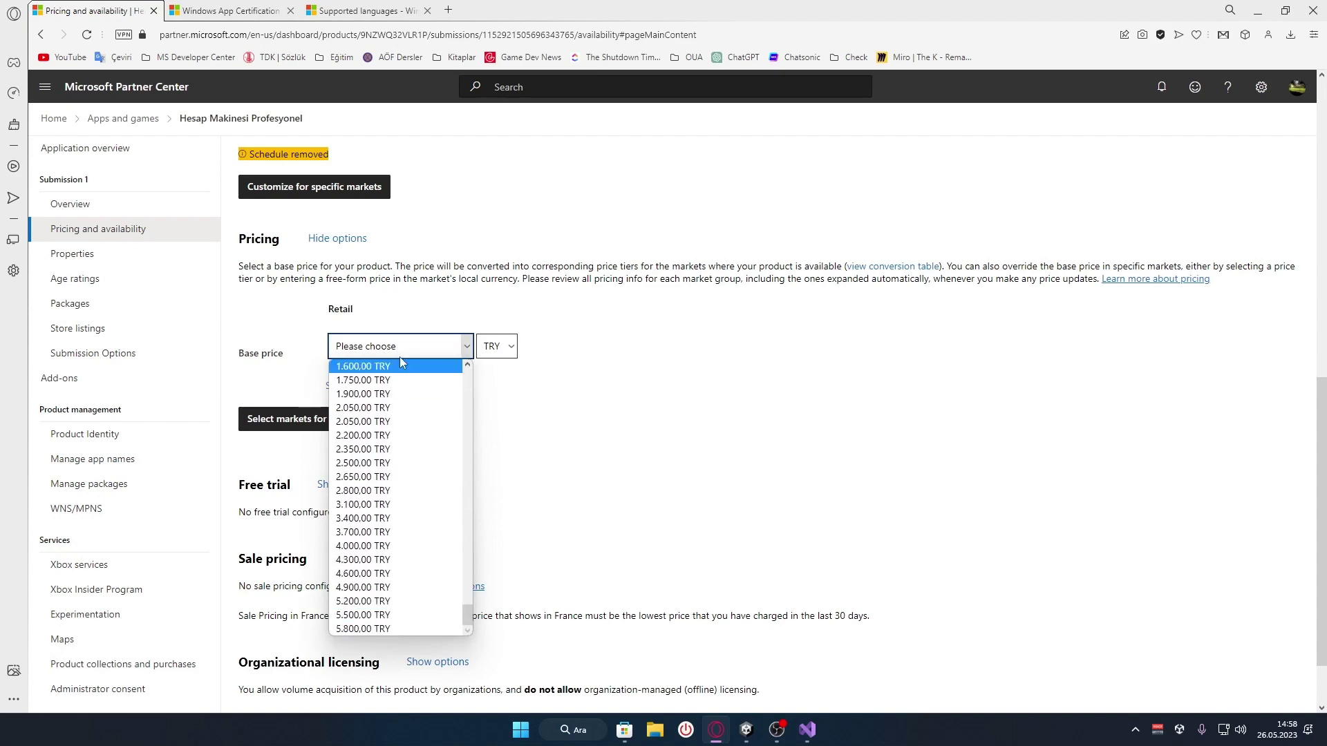
scroll(414, 415, up, 15)
scroll(454, 501, down, 8)
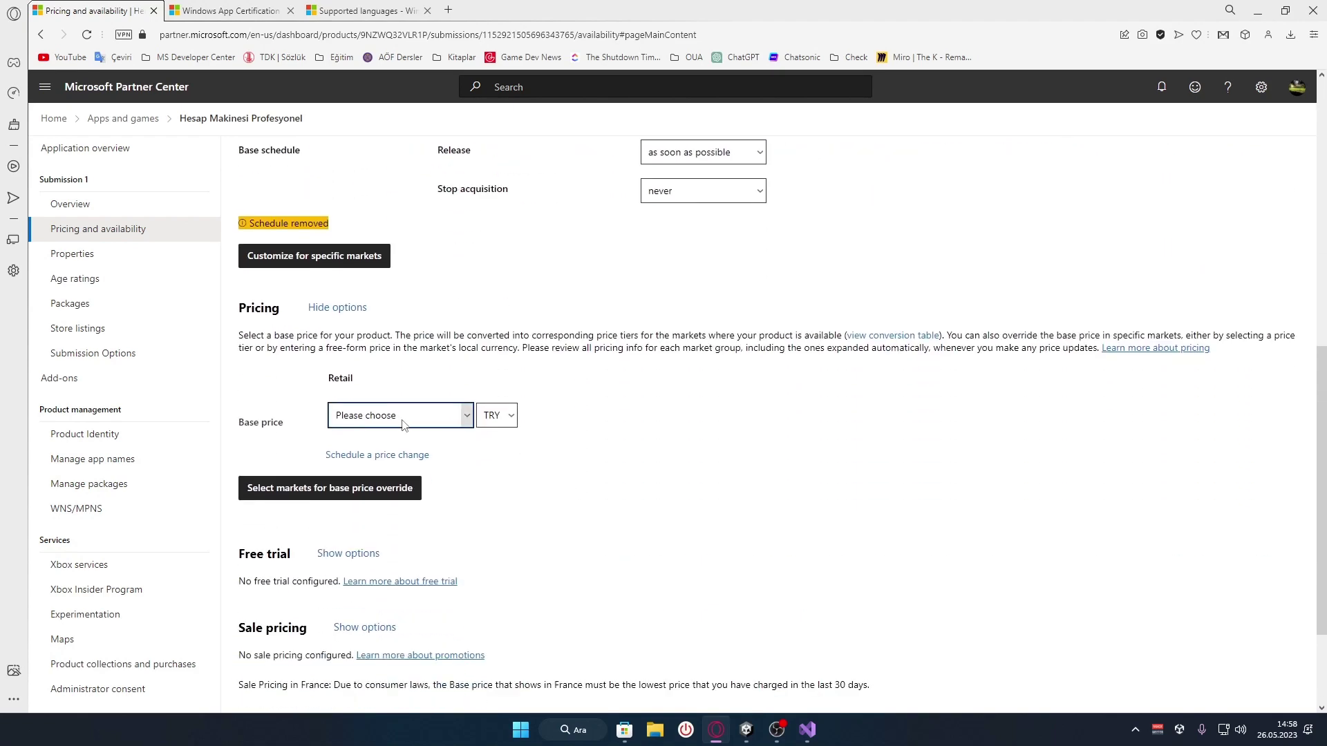
click(498, 418)
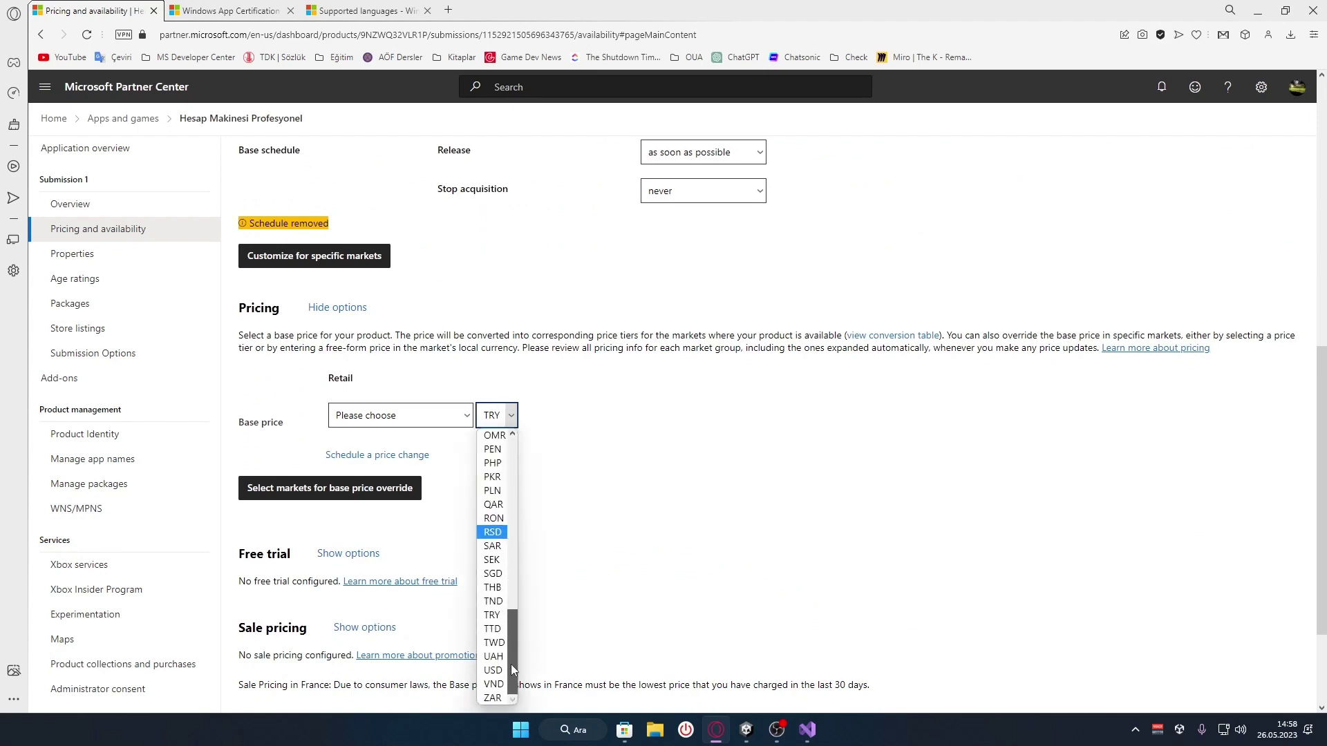
click(494, 670)
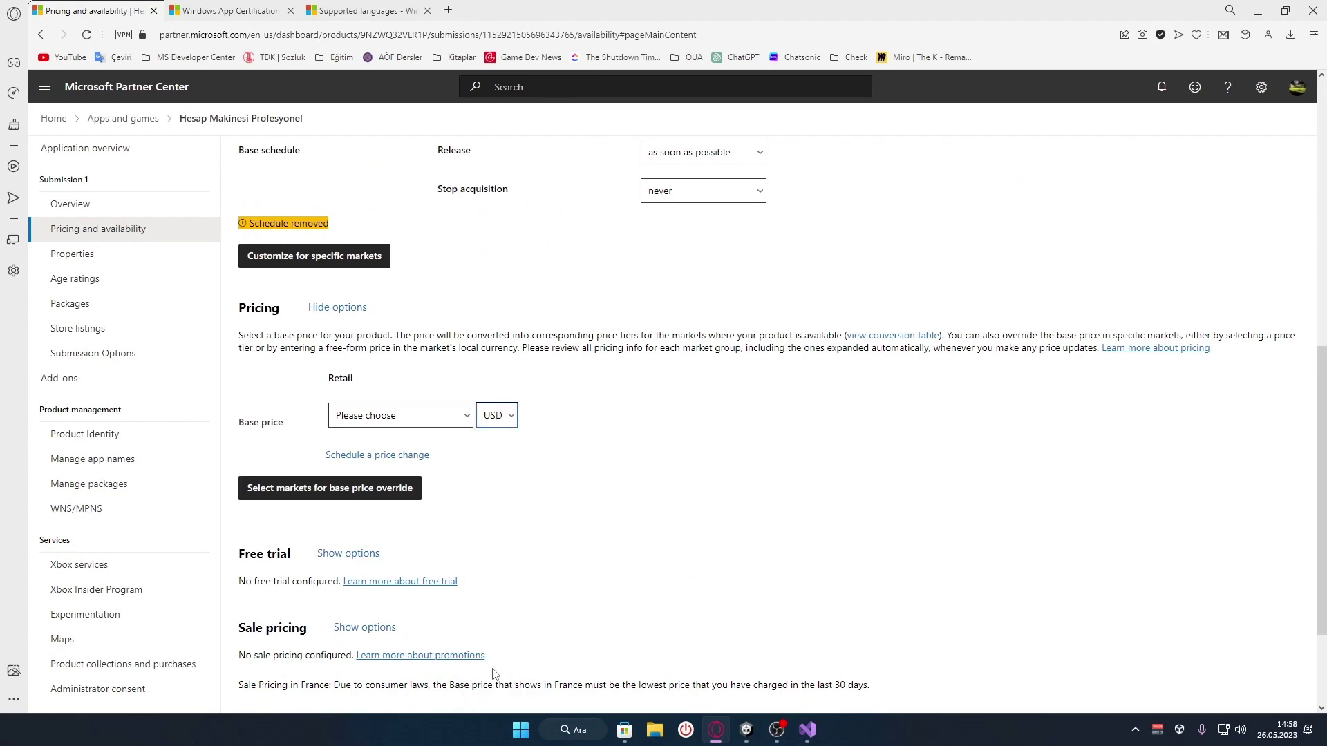
click(528, 381)
click(460, 416)
click(396, 466)
scroll(584, 439, down, 1)
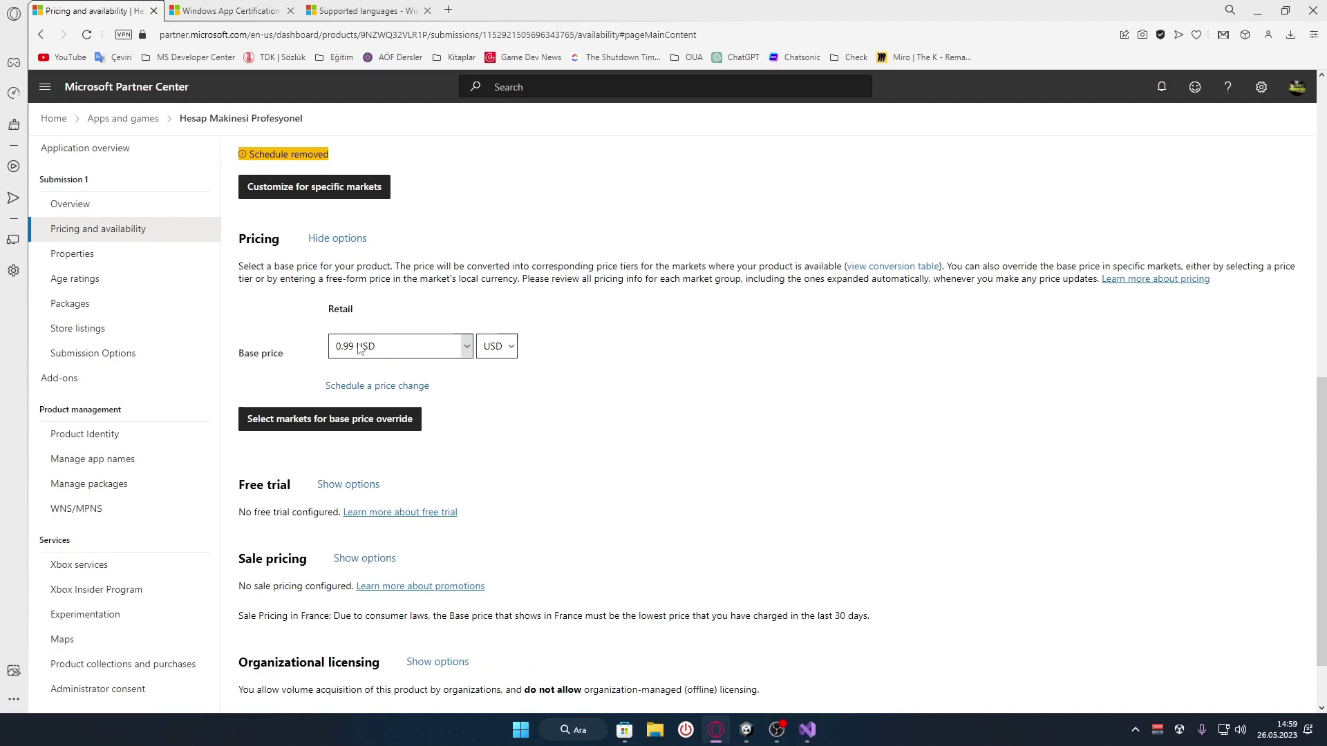
click(448, 354)
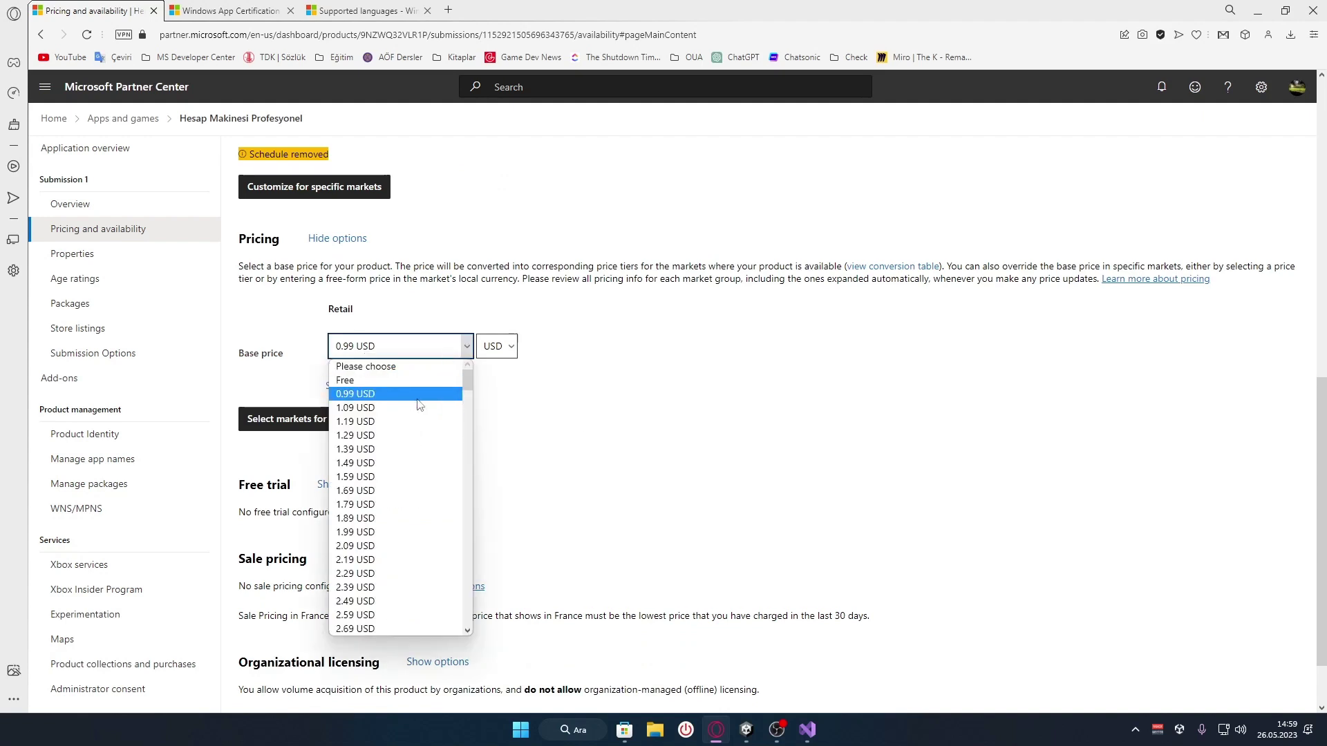
click(477, 403)
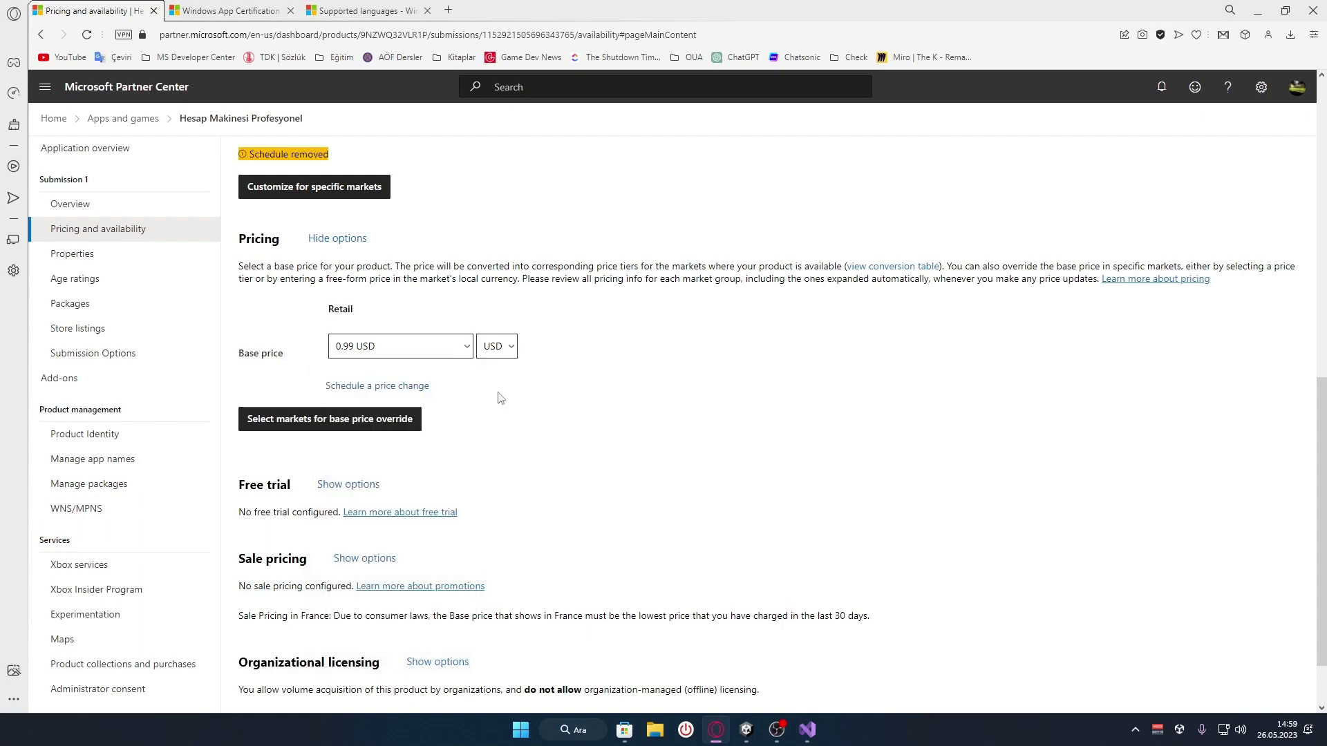
Preview the TRY price tiers (2,75 TRY), then switch the base price back to USD
click(496, 346)
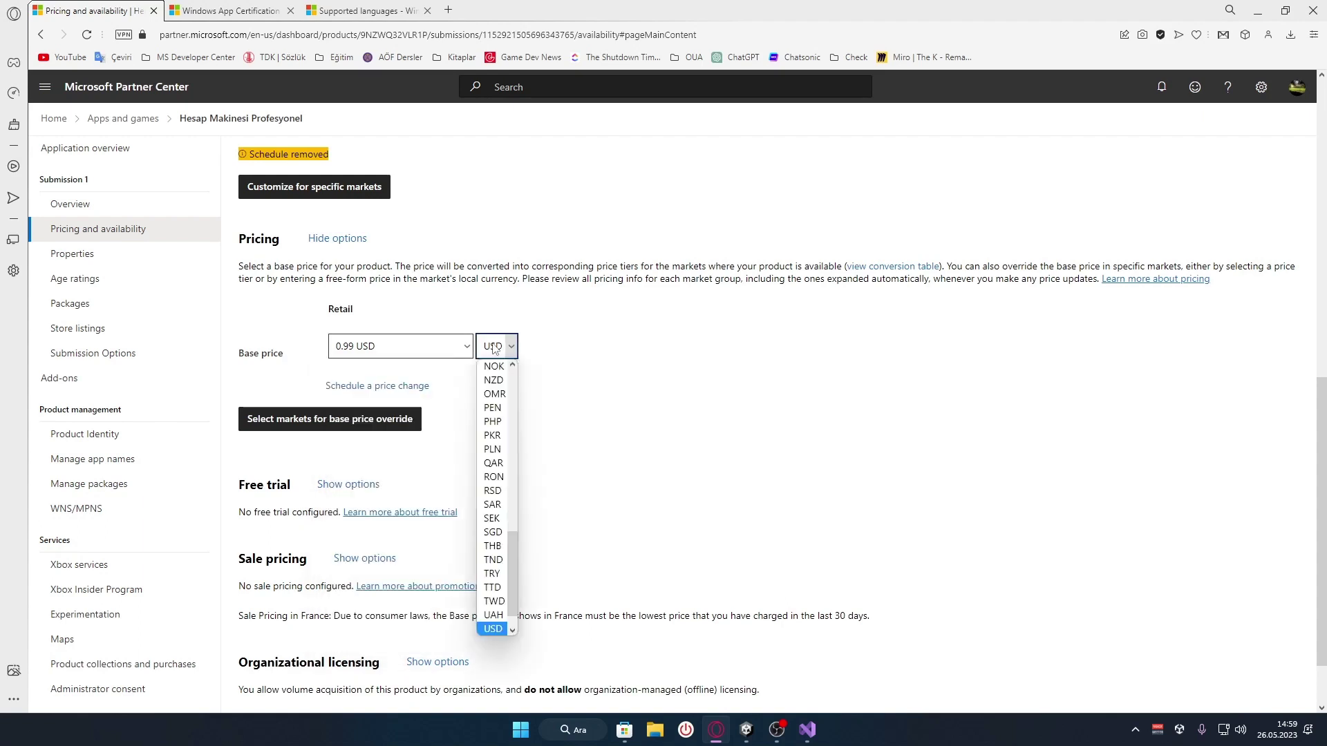
click(491, 574)
click(398, 356)
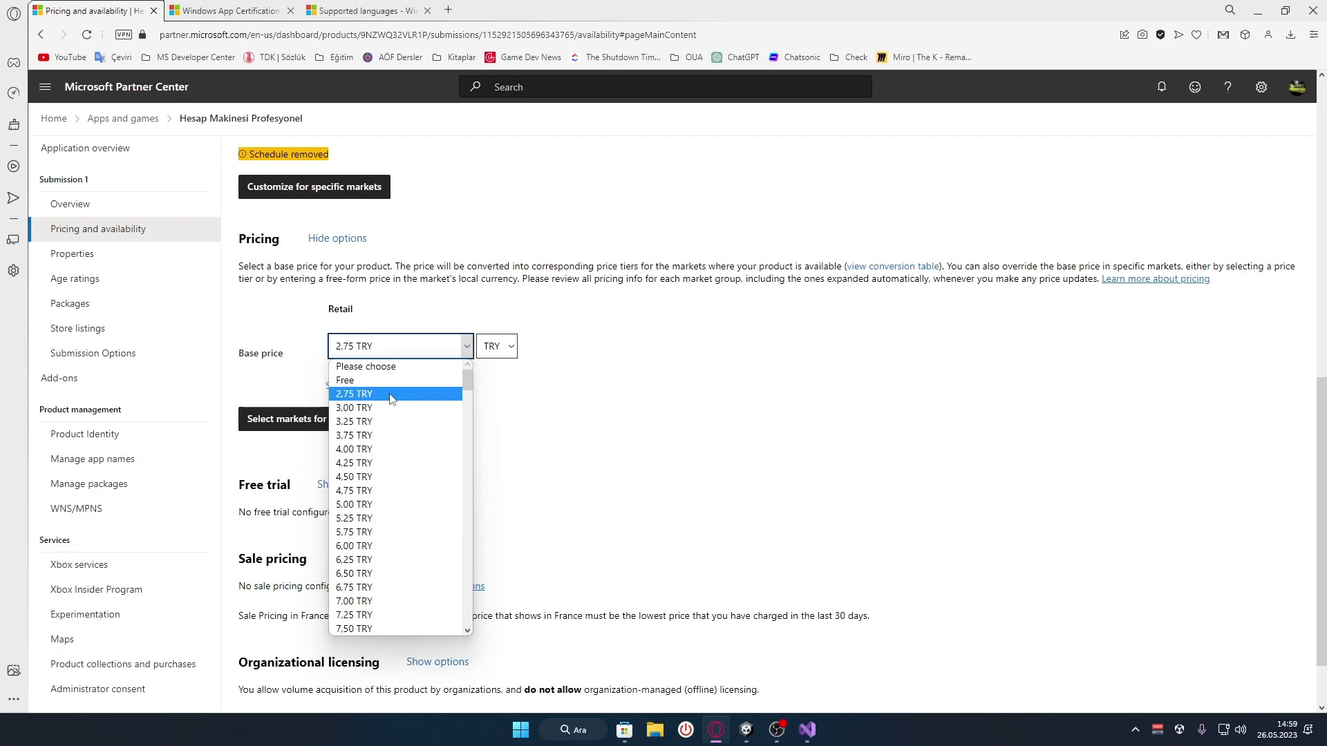
click(495, 347)
click(495, 346)
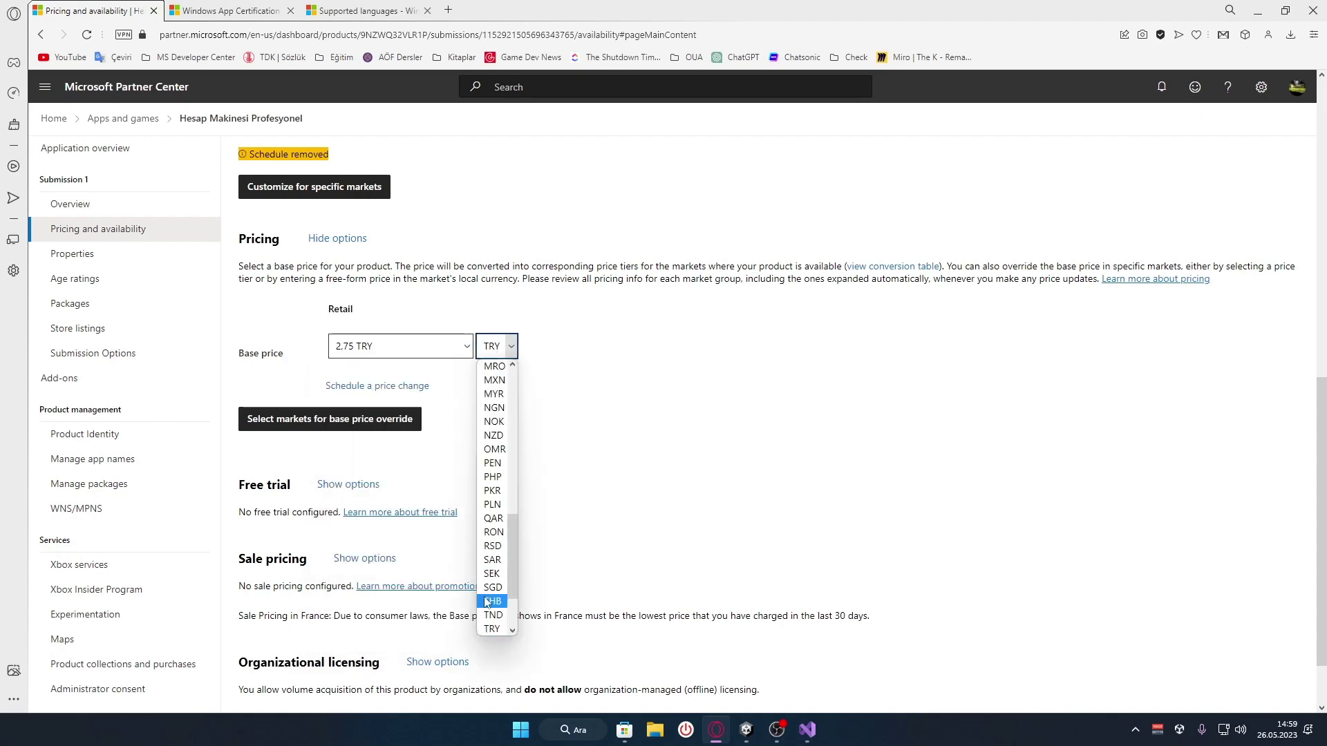
scroll(492, 603, down, 2)
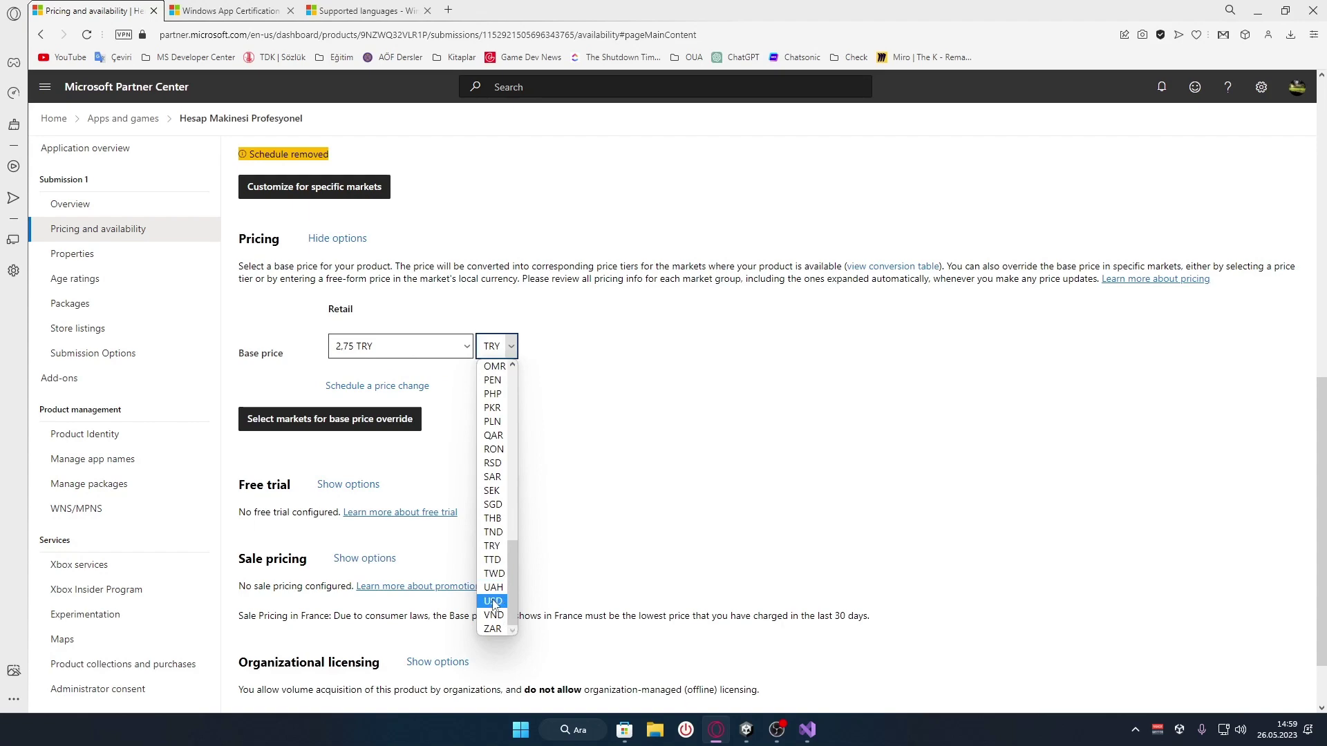
click(494, 603)
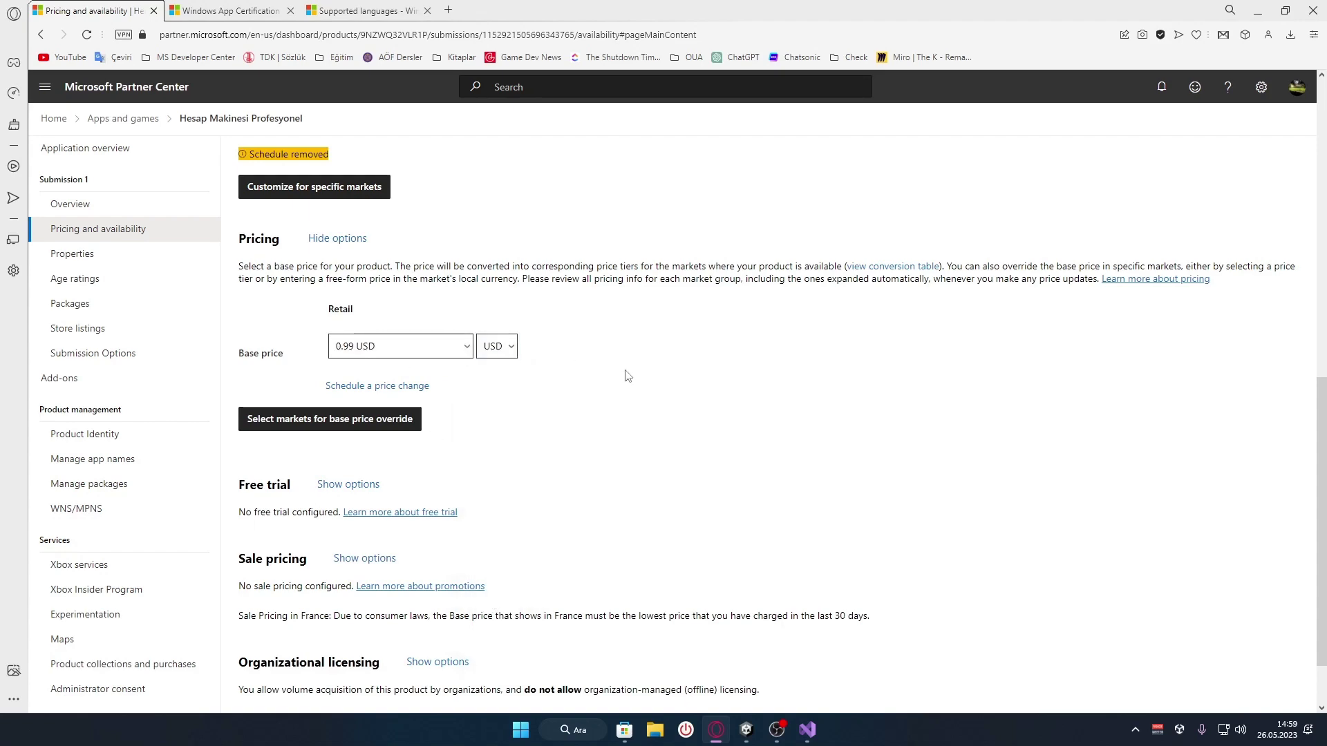
scroll(627, 375, down, 1)
Add a scheduled price change, leaving its price tier unchosen
click(387, 318)
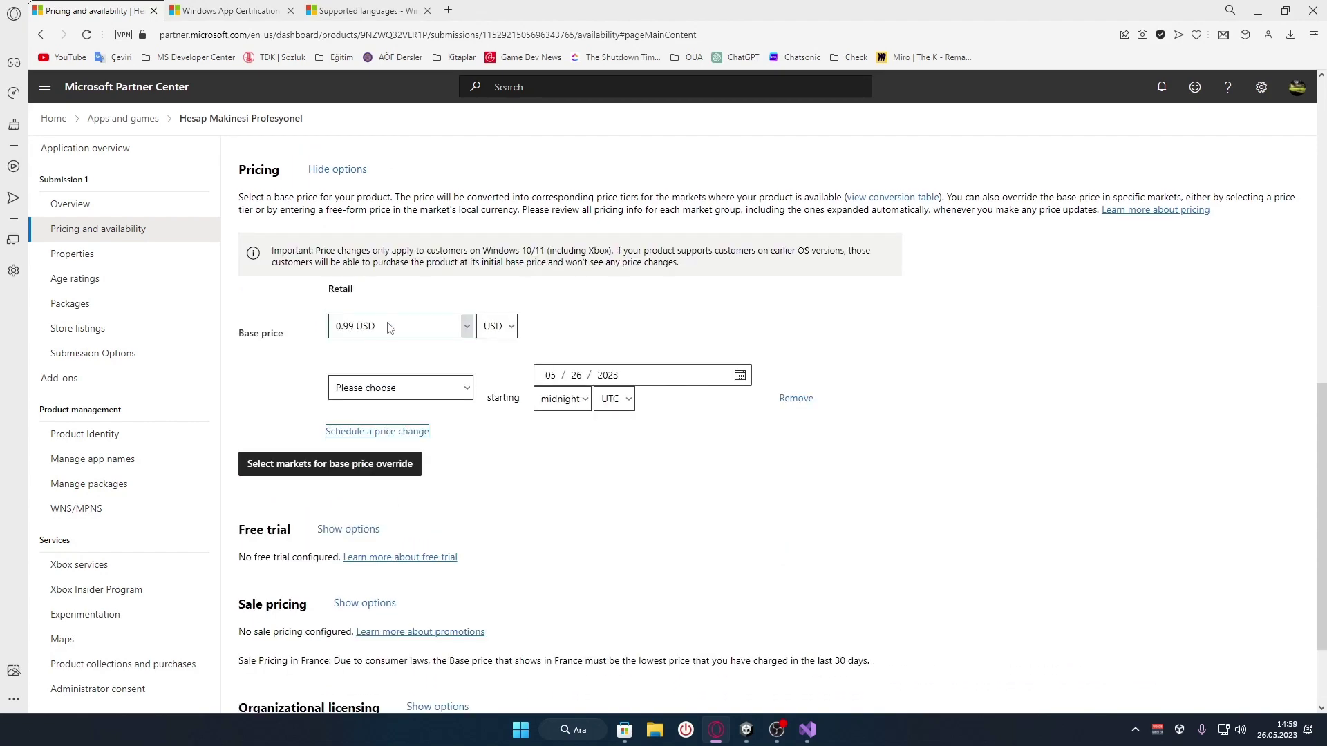
click(398, 397)
click(415, 387)
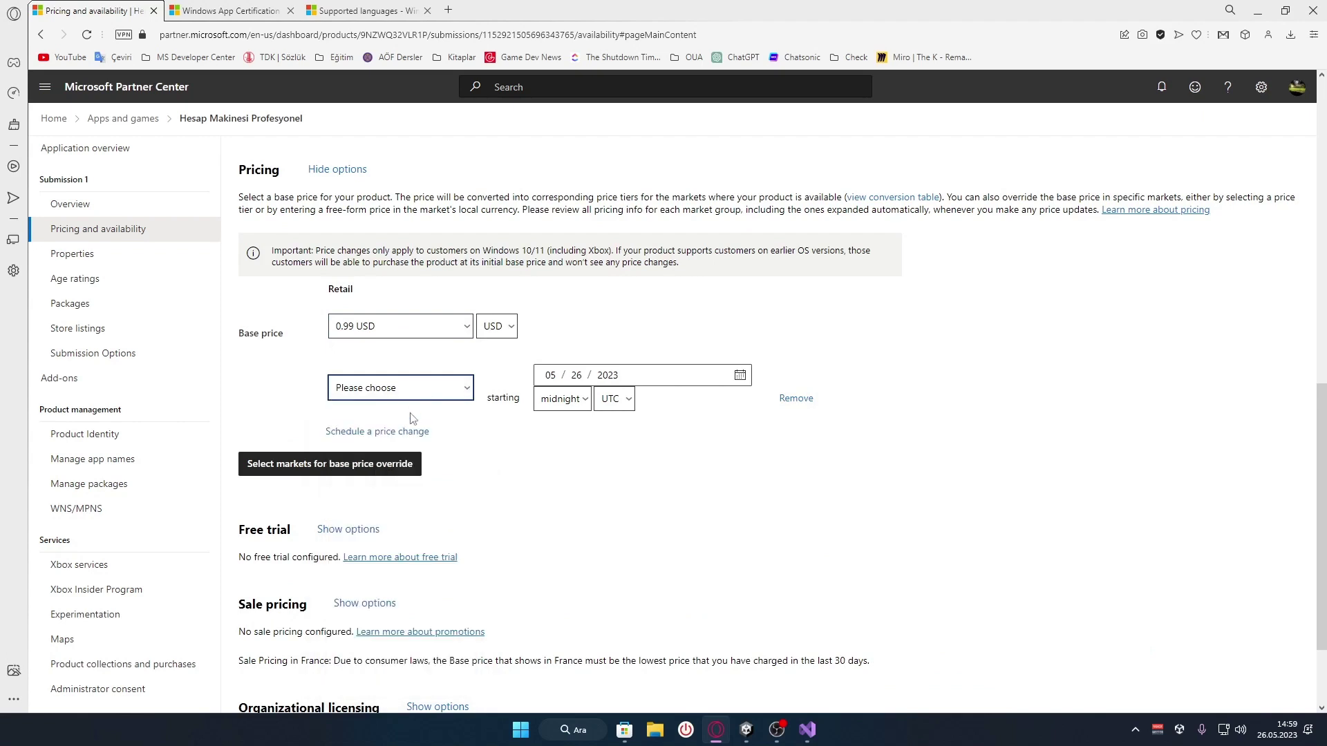
Create a Türkiye base price override set to 5.00 TRY
click(362, 463)
click(440, 147)
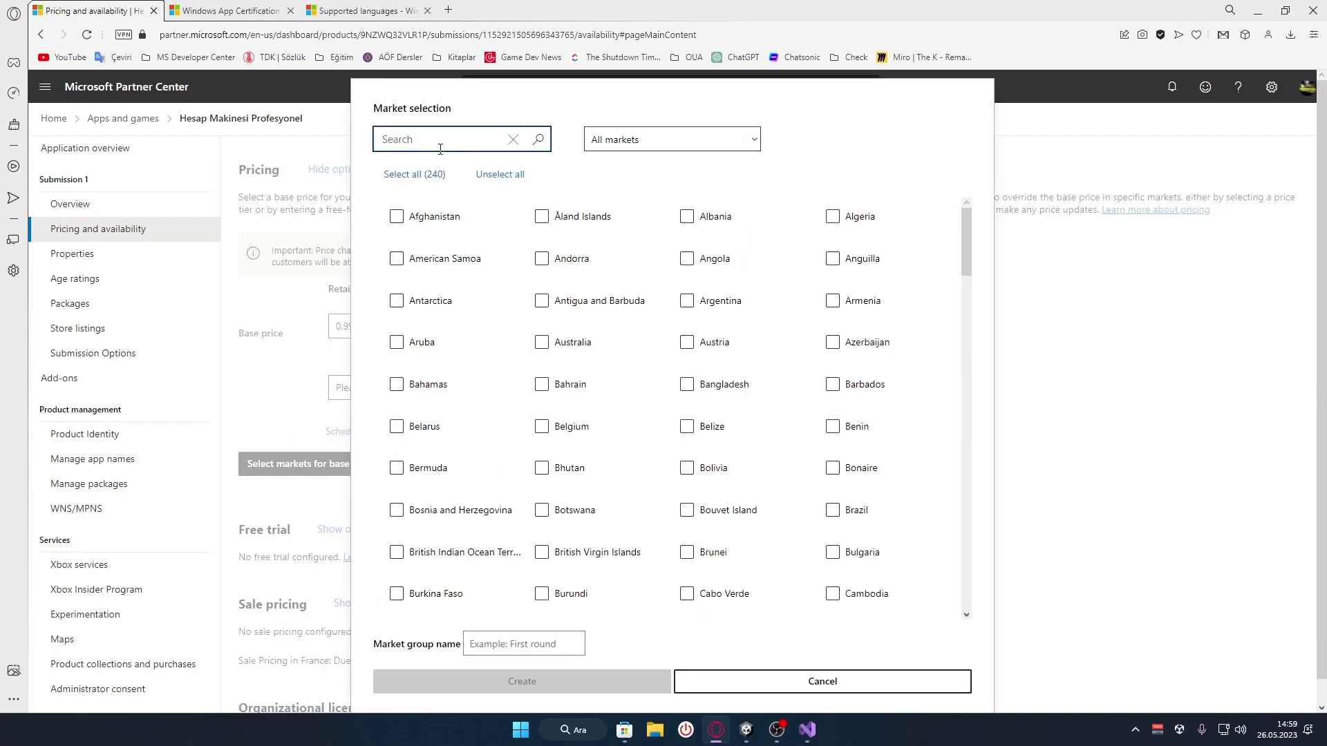
text(Türk)
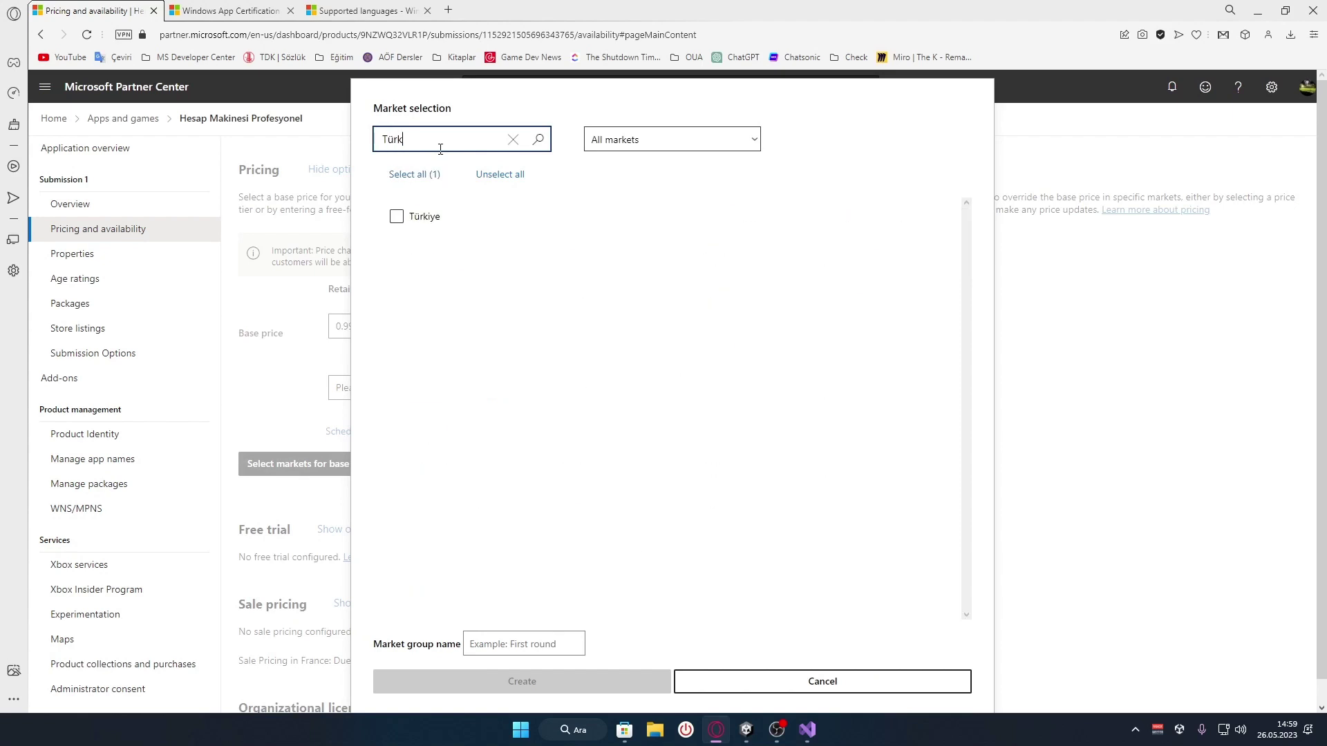
click(418, 220)
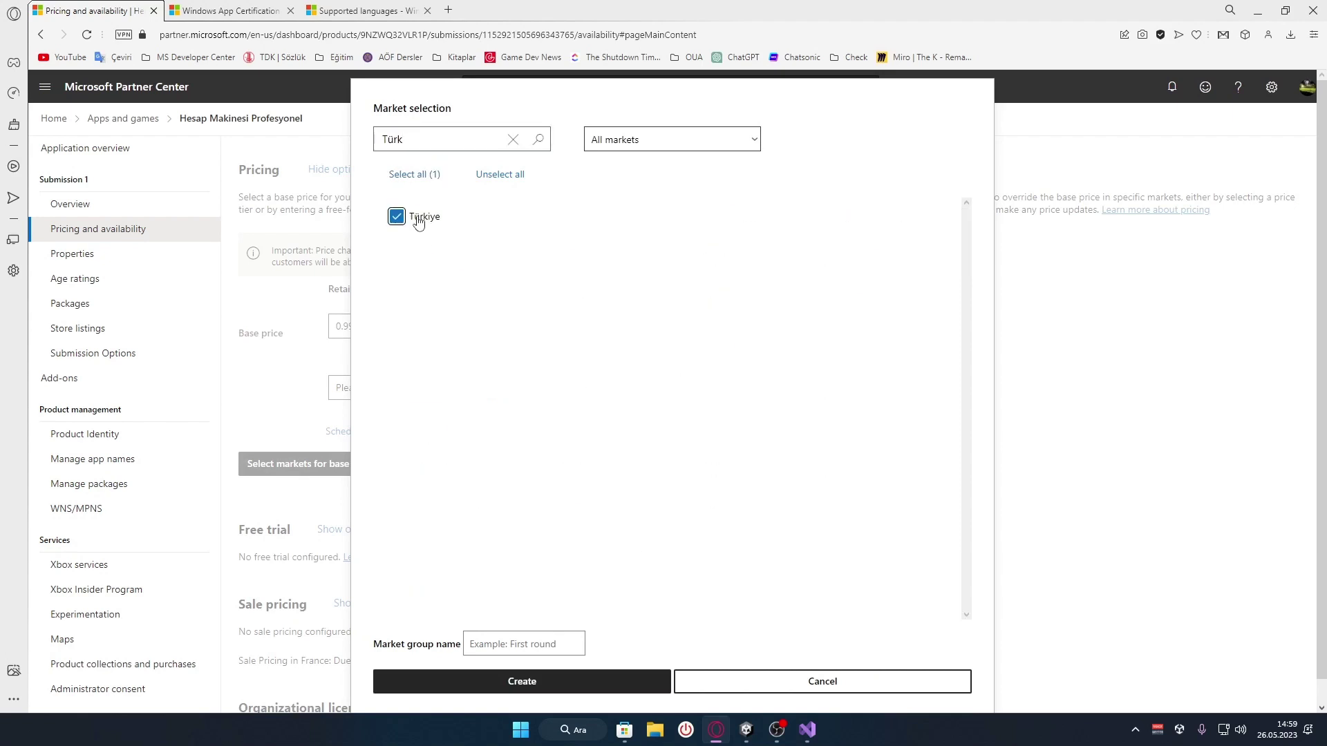
click(569, 682)
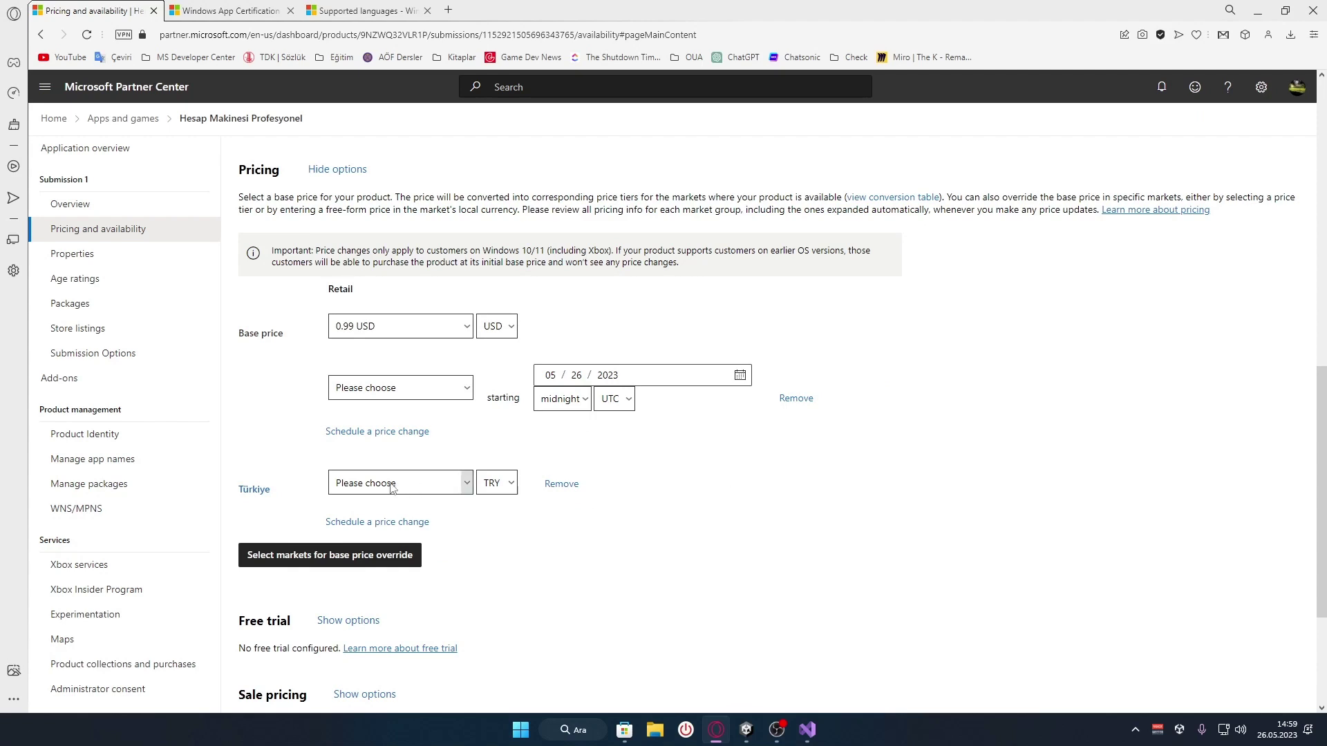
scroll(535, 477, down, 1)
click(424, 419)
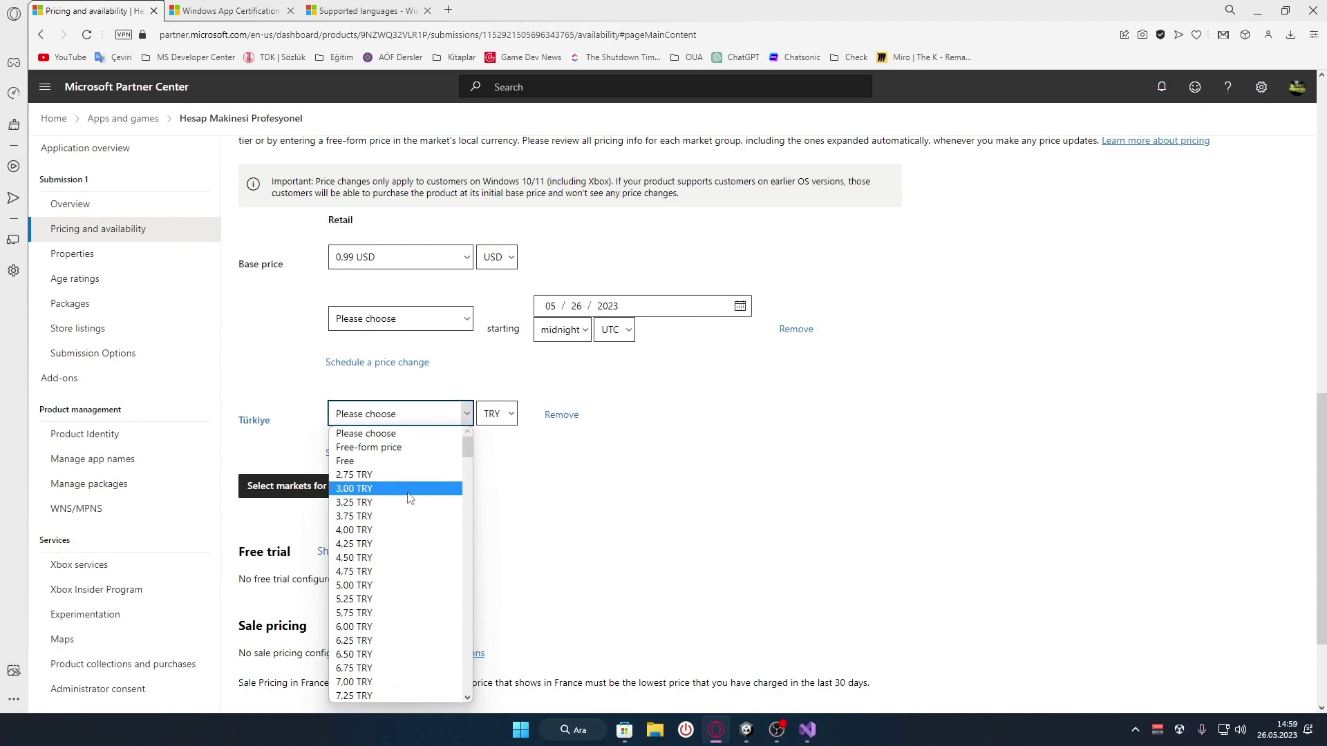
click(390, 586)
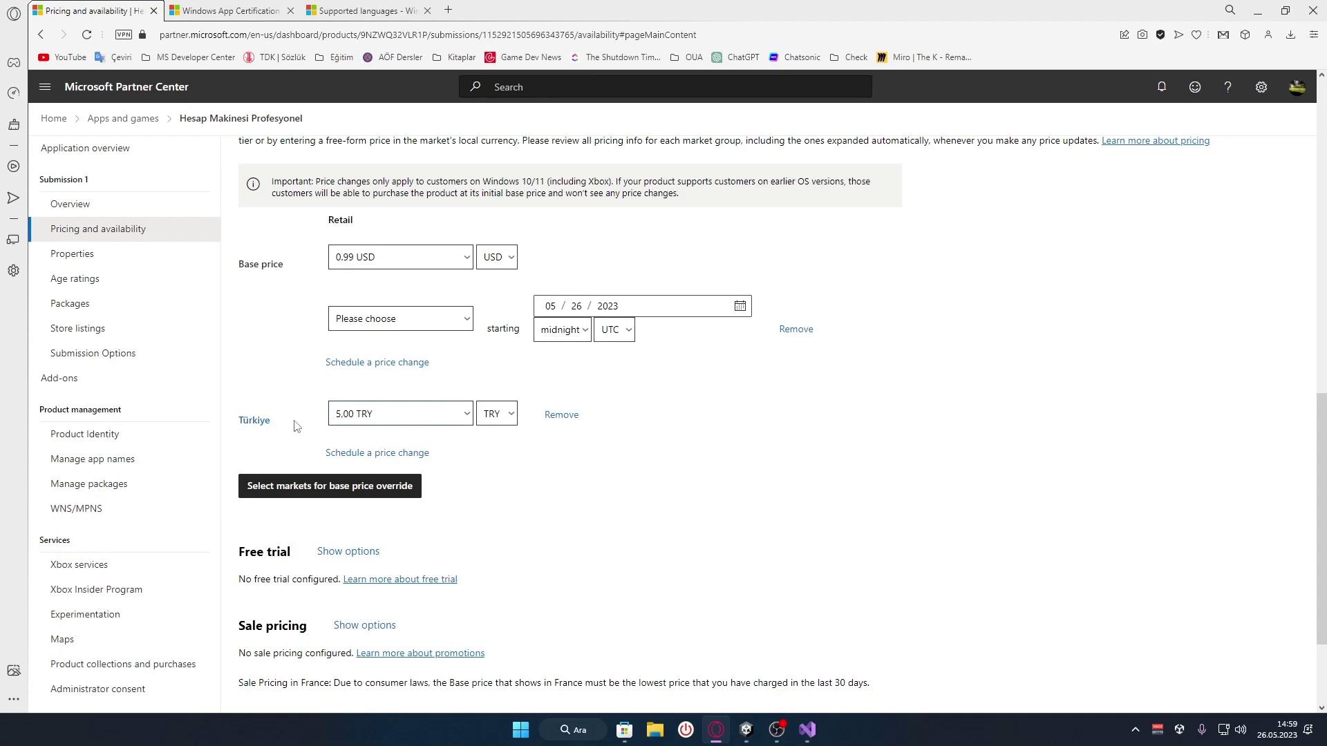
Delete the scheduled price change and toggle the Free trial options
click(400, 323)
click(249, 322)
click(796, 329)
scroll(646, 426, up, 1)
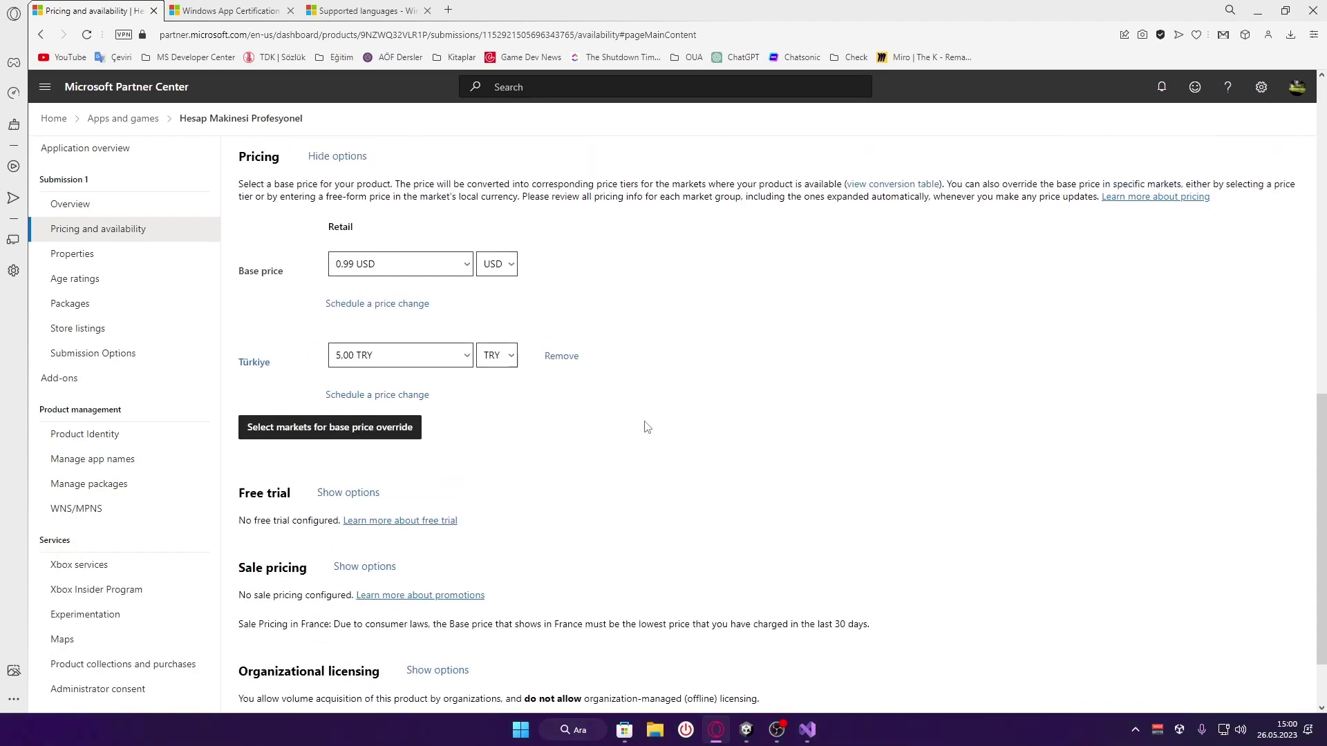
scroll(488, 417, down, 2)
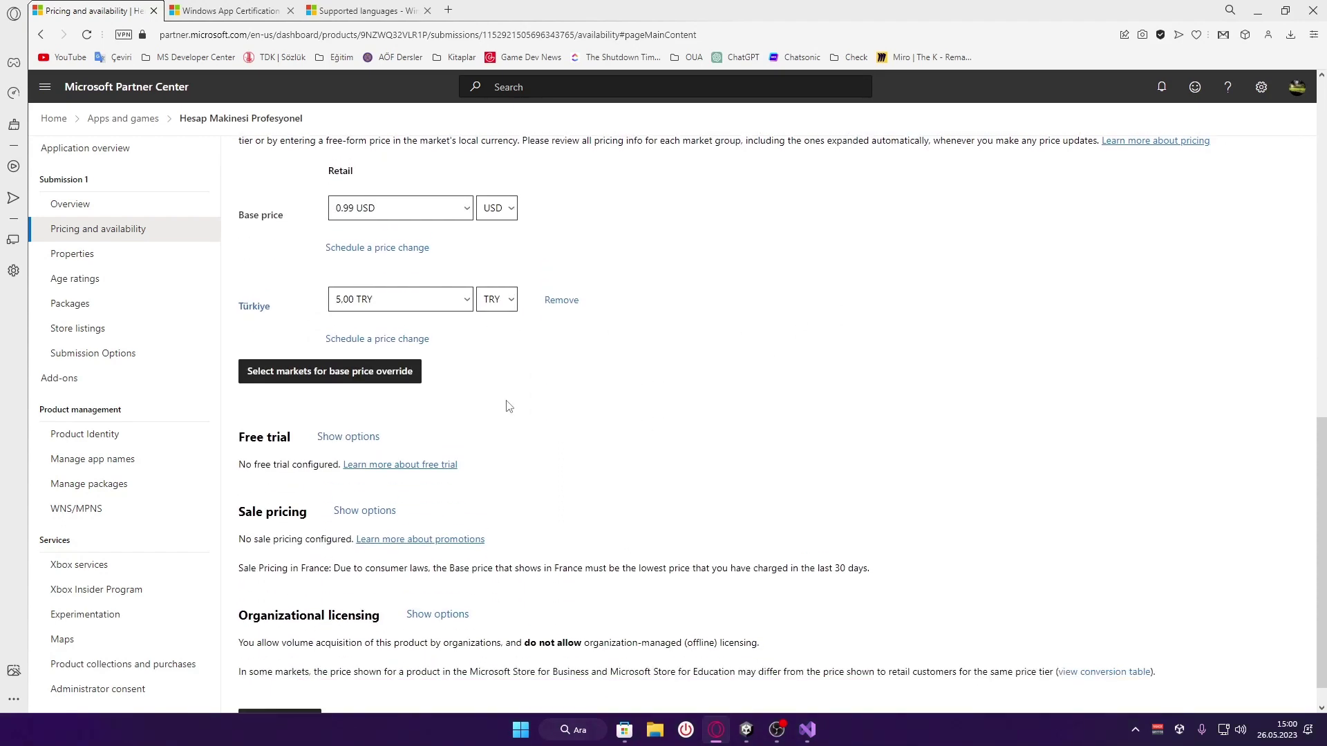
click(356, 407)
click(356, 408)
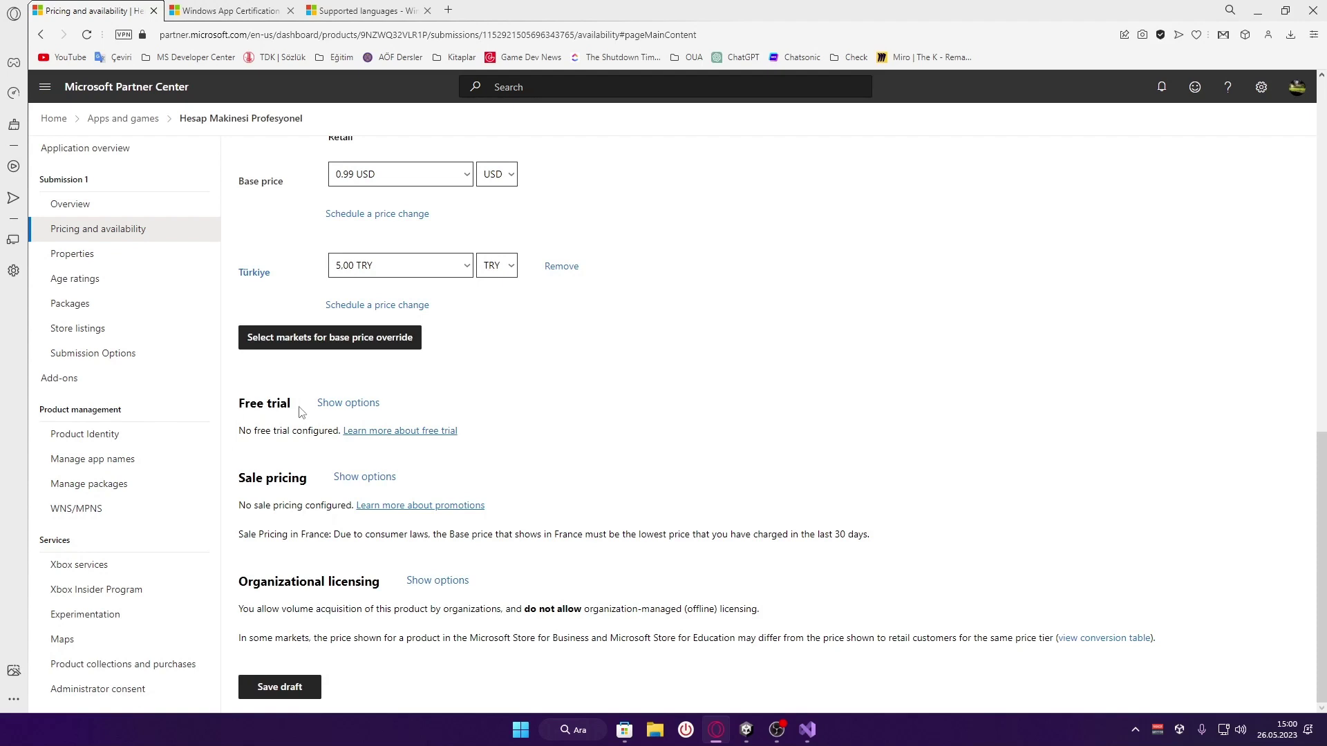
Make the free trial time-limited with a 1-day duration
click(347, 403)
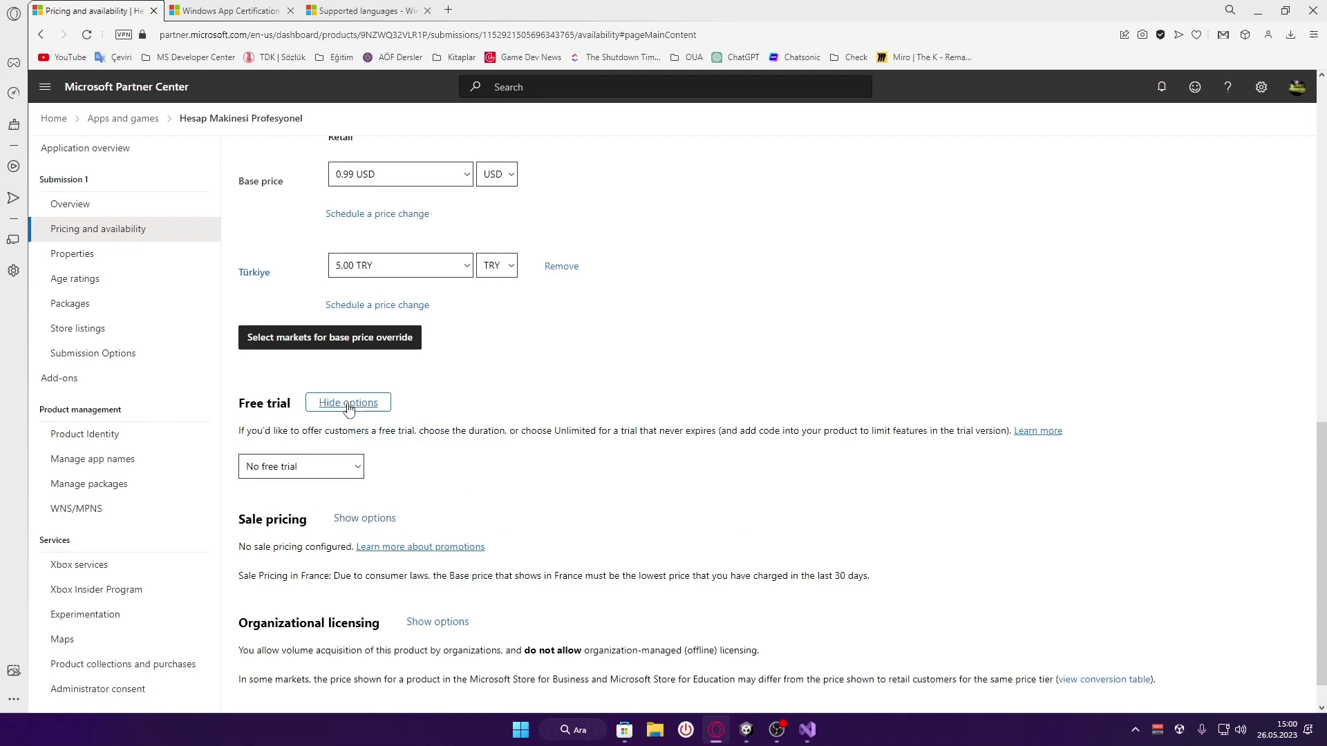
scroll(447, 431, down, 1)
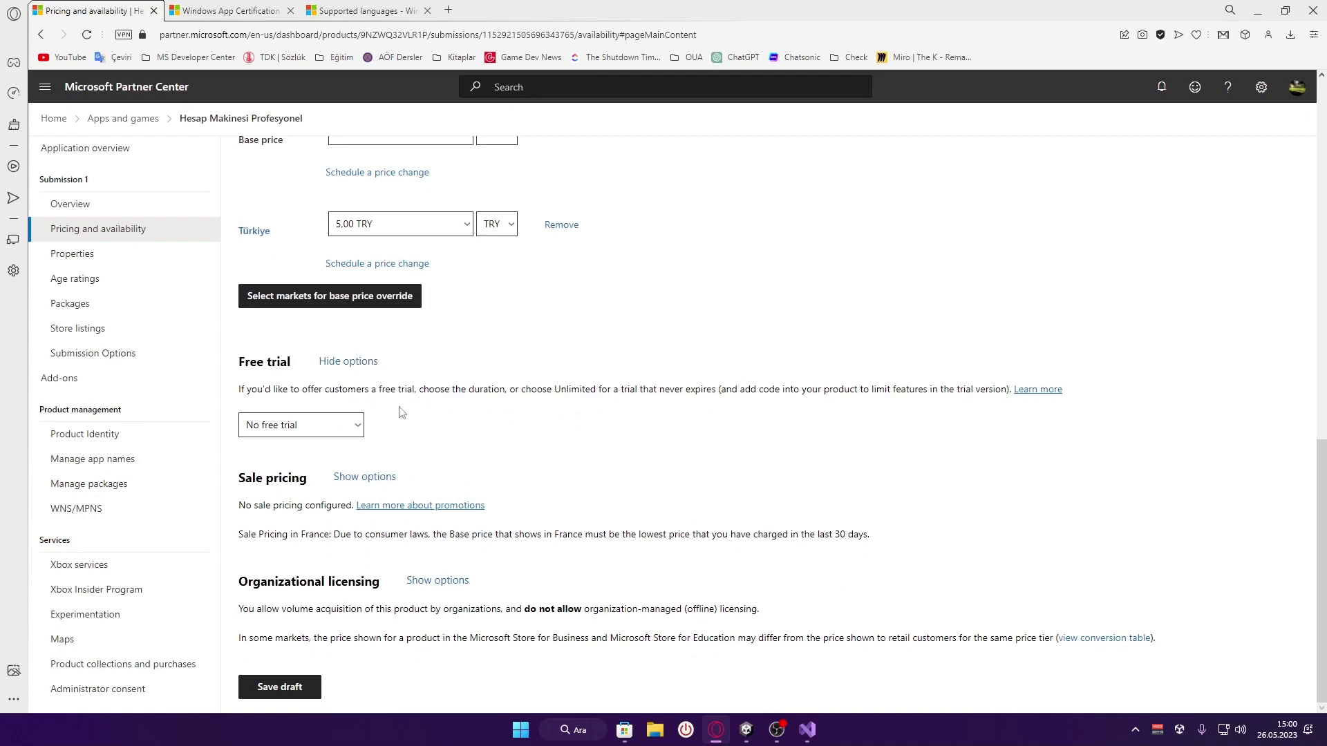
click(332, 428)
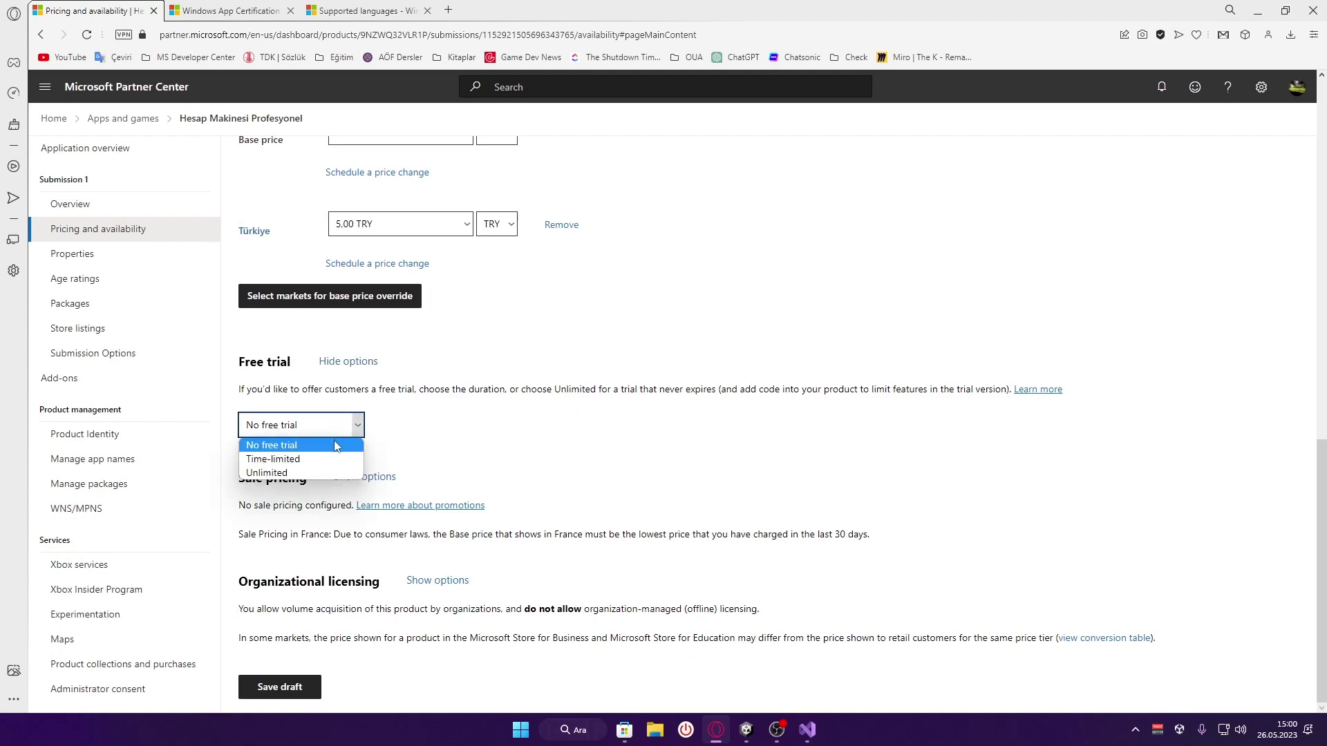
click(309, 472)
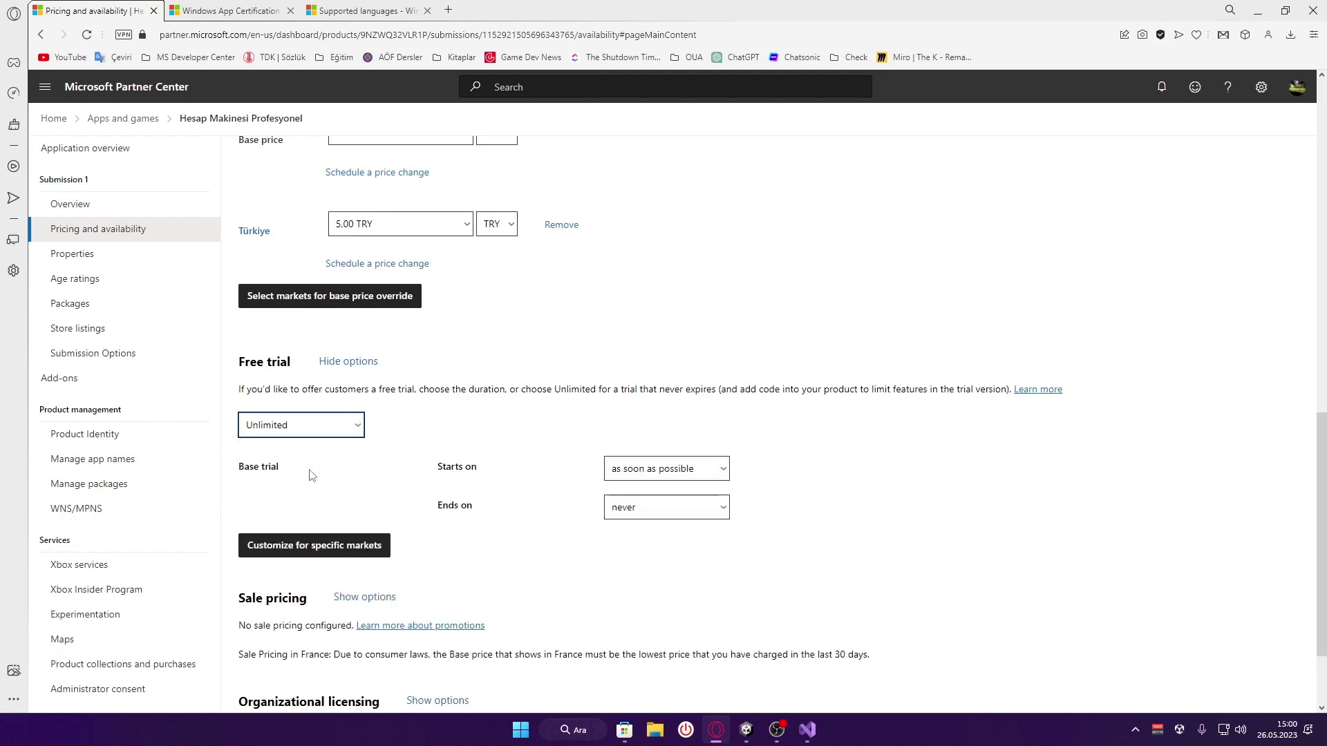
click(340, 428)
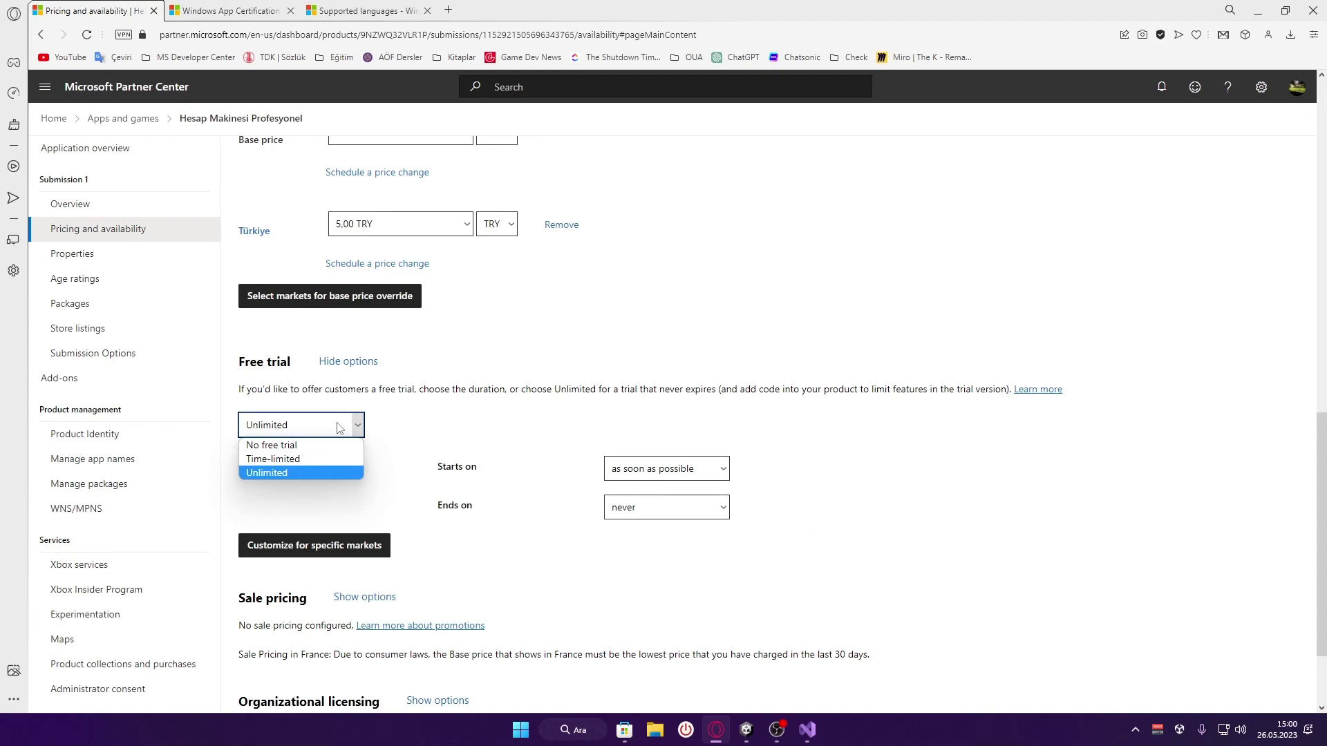
click(333, 462)
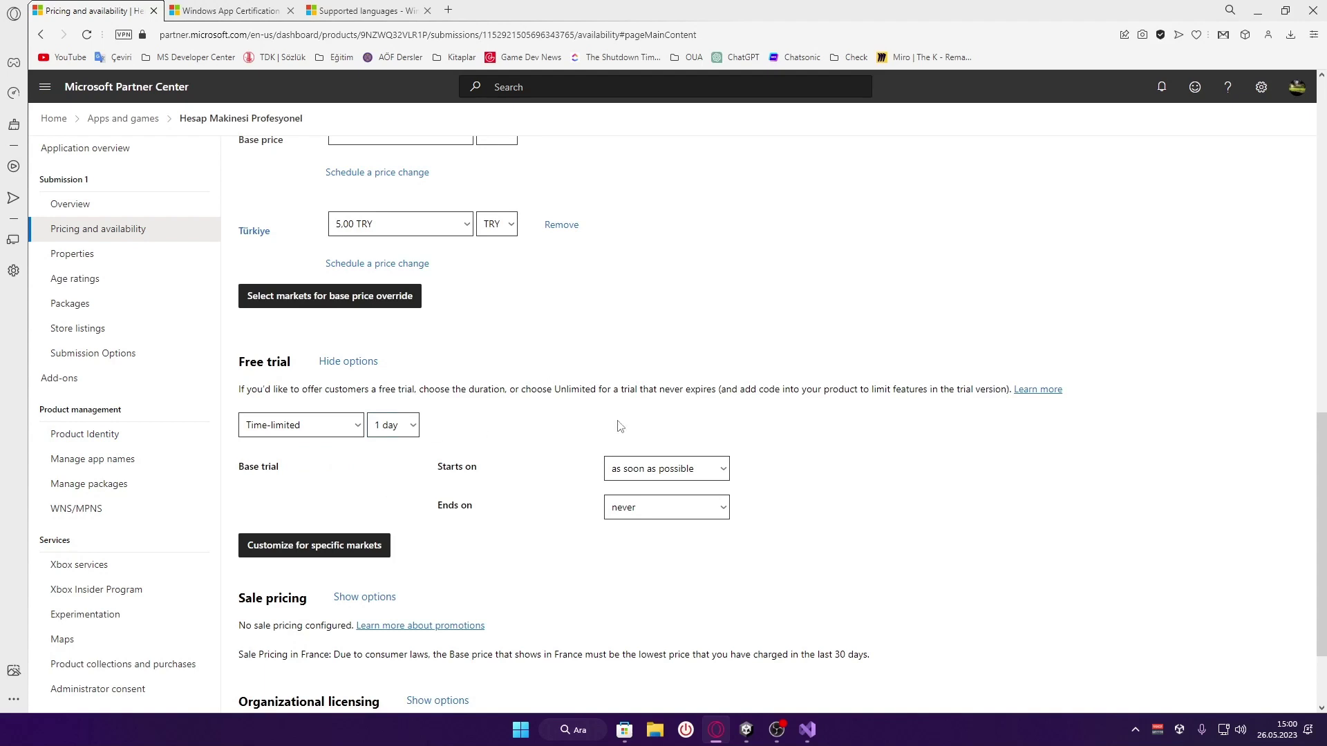
scroll(387, 373, down, 1)
click(413, 356)
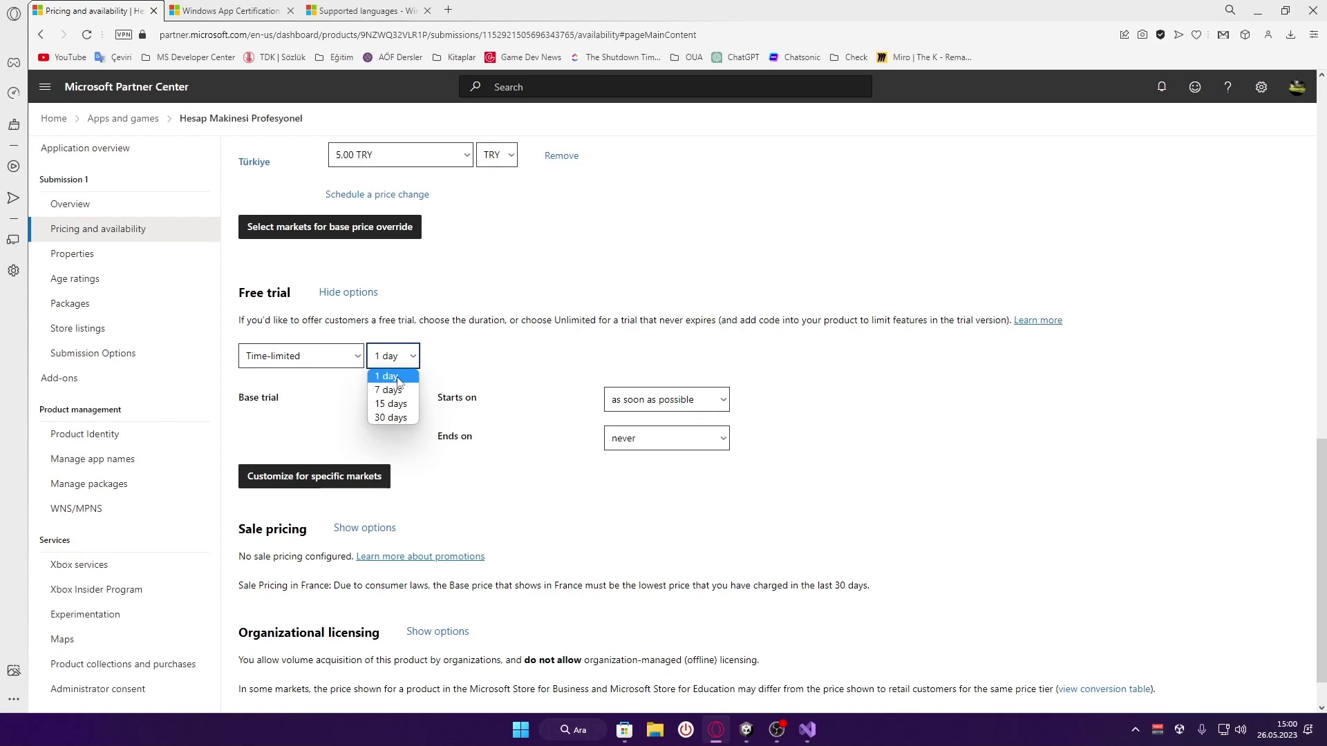
click(542, 366)
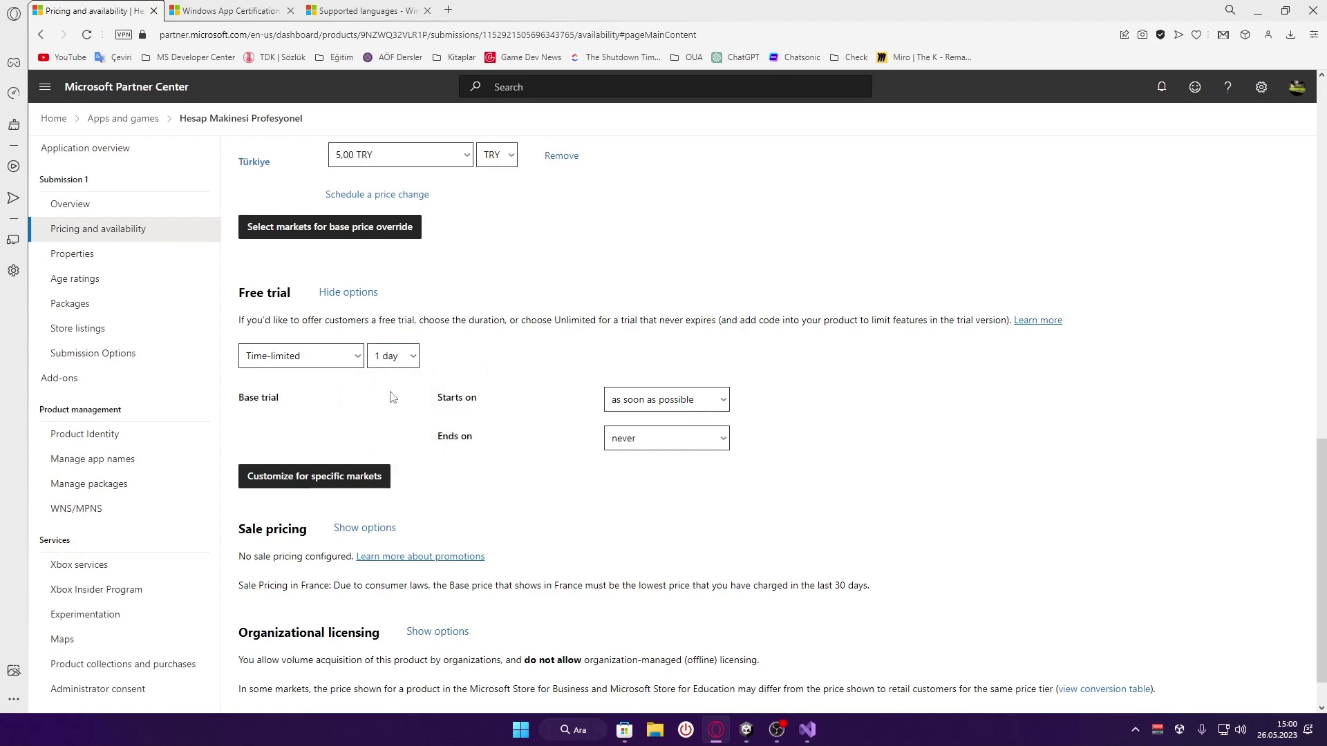
drag(446, 401, 492, 405)
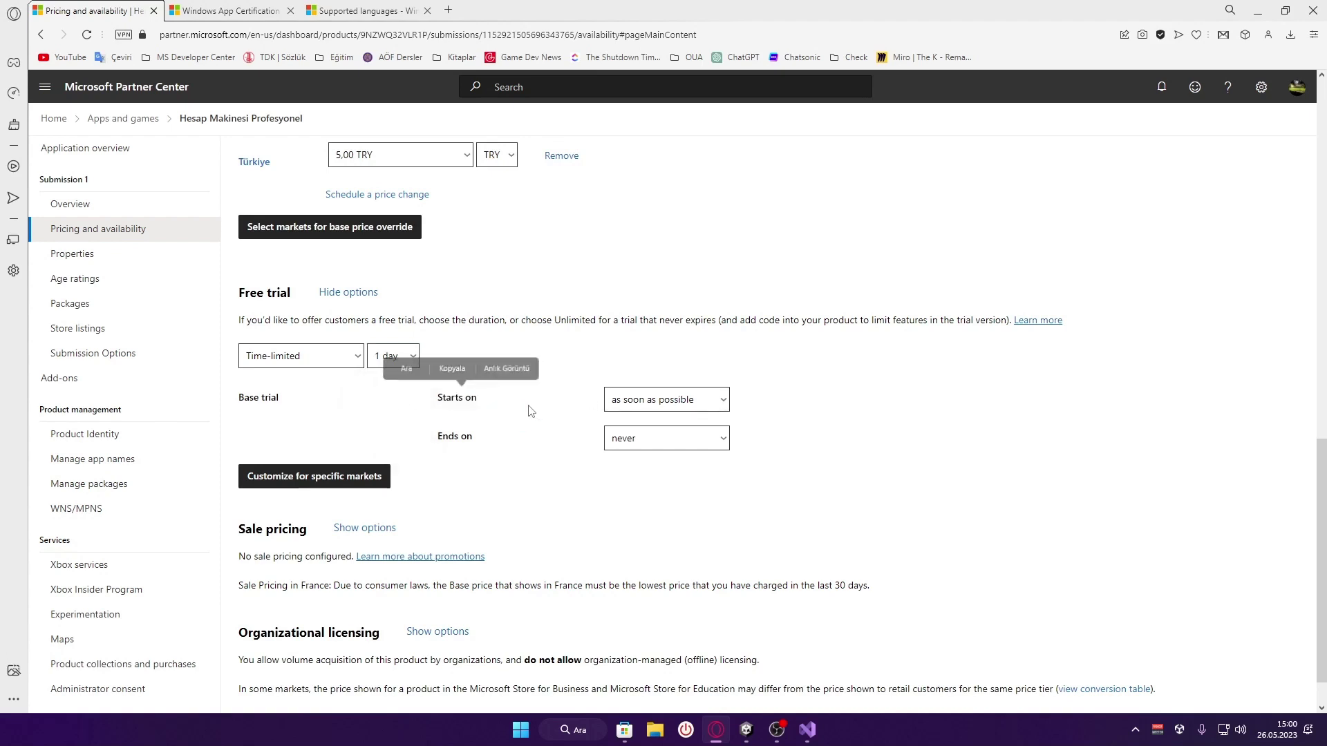
Try specific start times, local time and end options, then keep the start as soon as possible
click(656, 405)
click(653, 402)
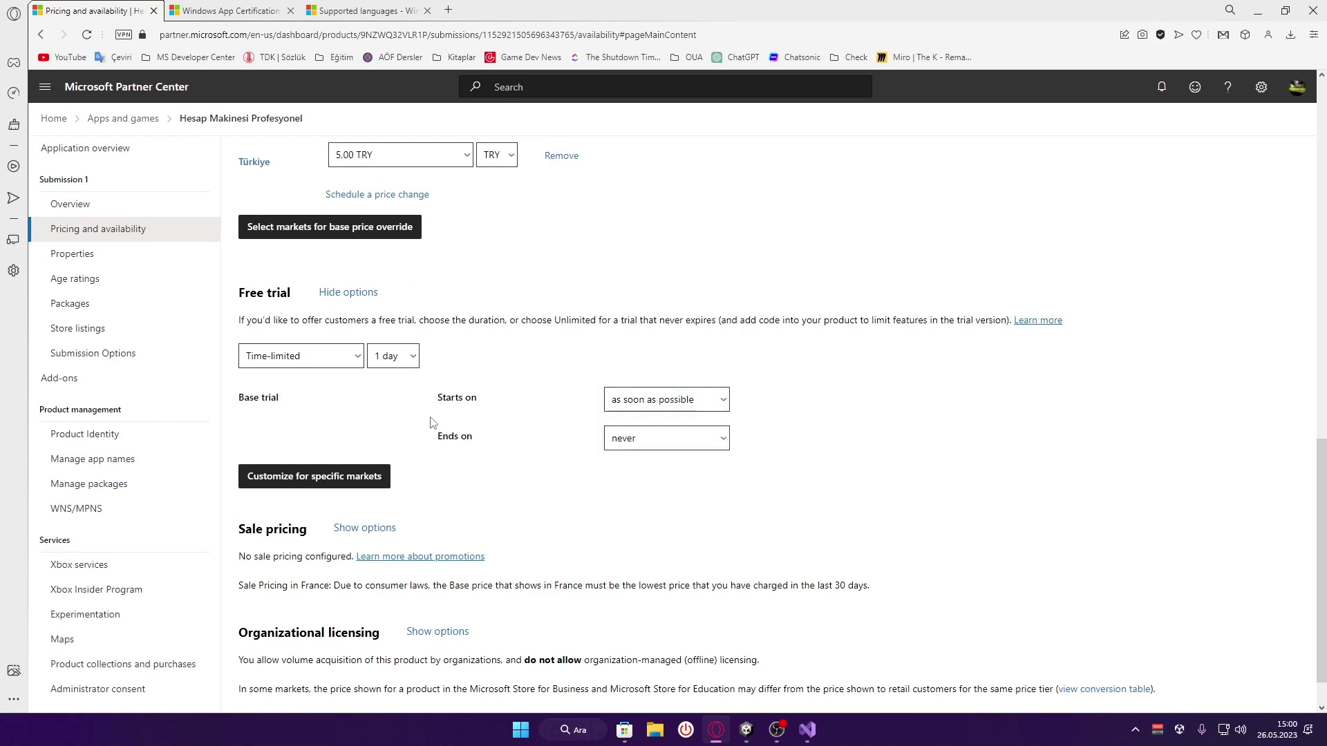
click(614, 408)
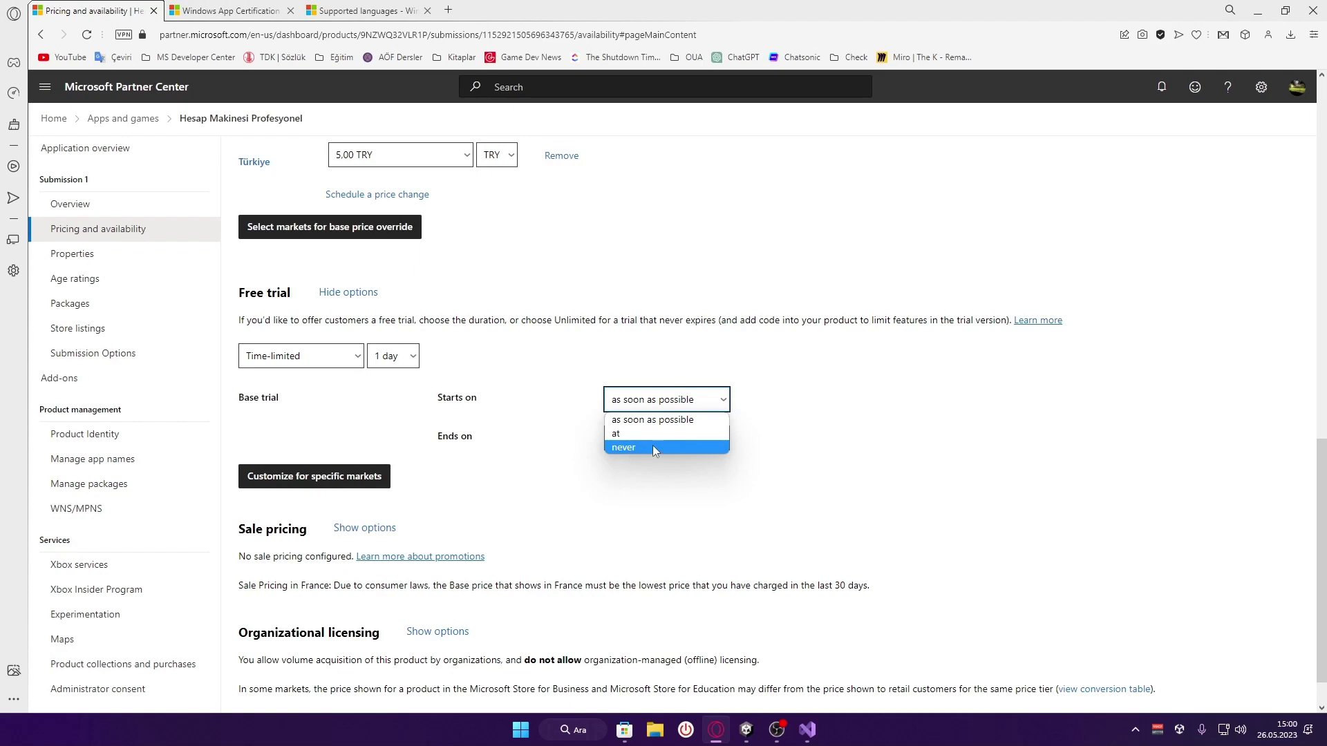
click(648, 408)
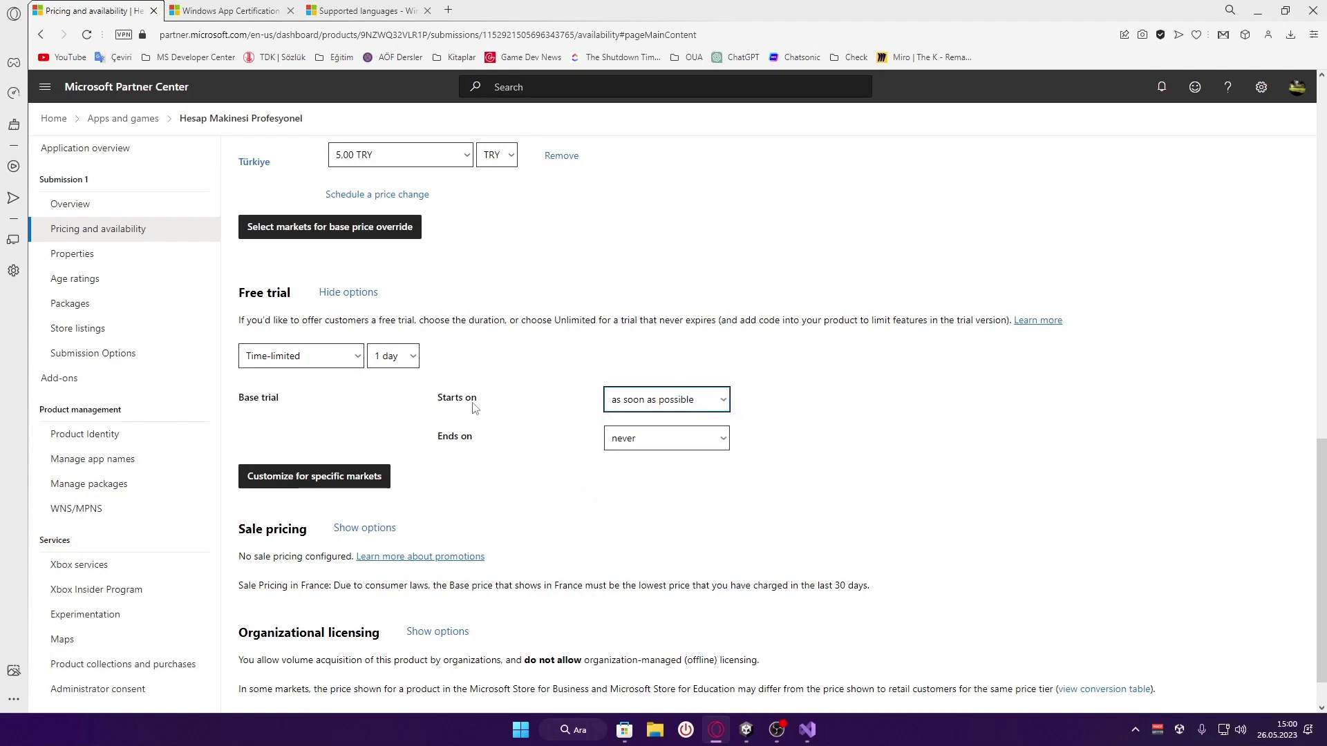
scroll(463, 406, down, 1)
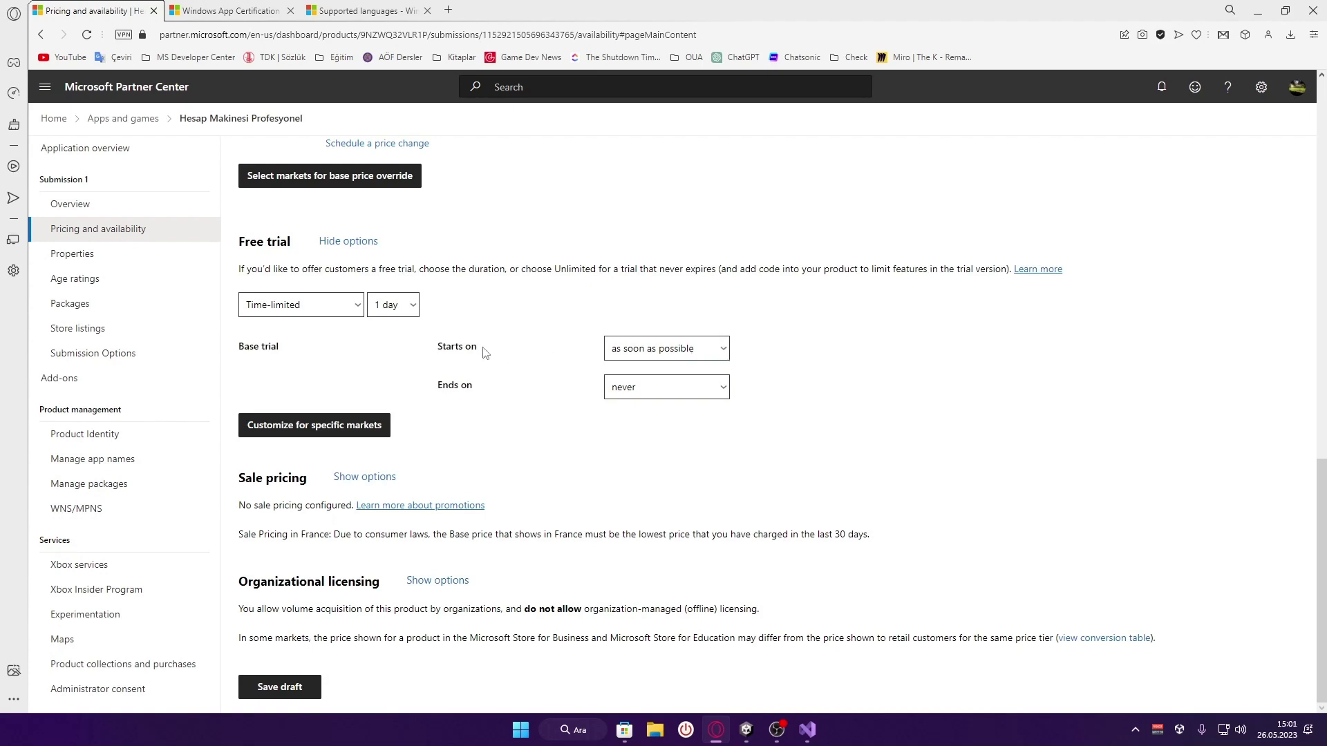
click(659, 349)
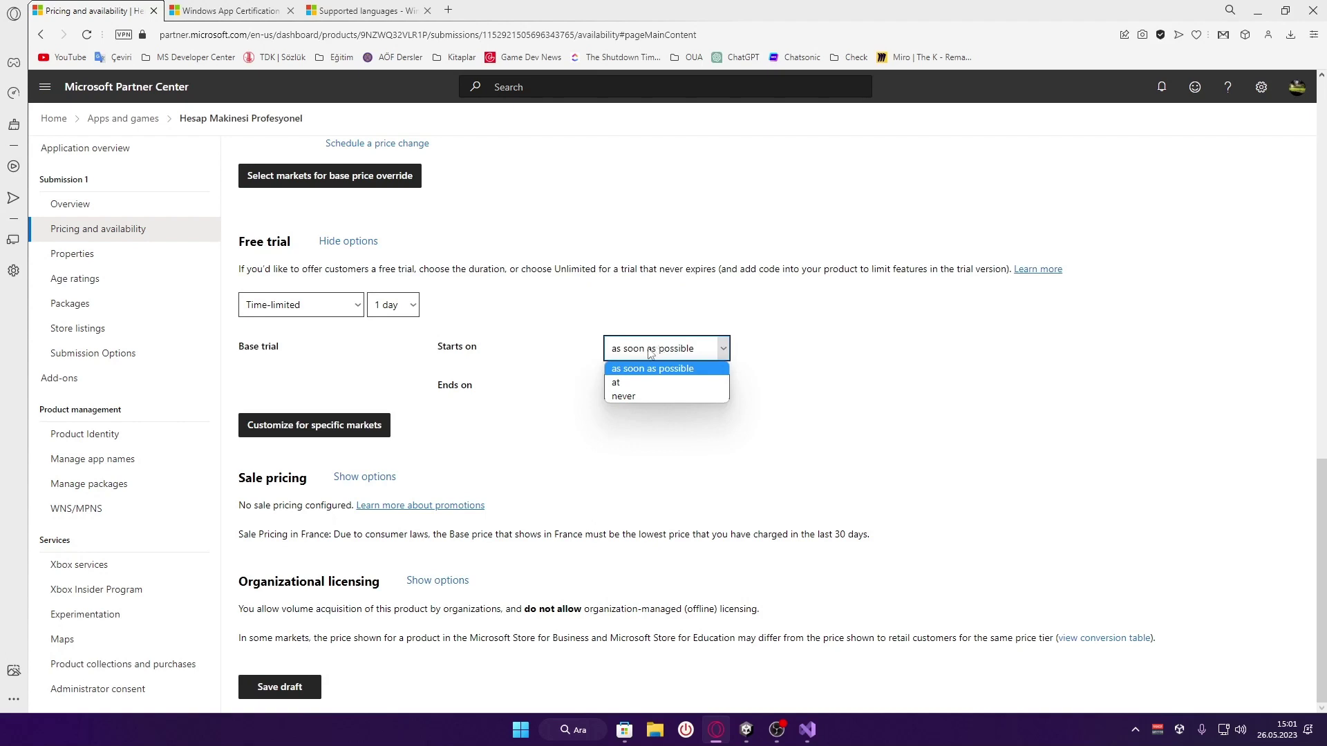
click(657, 383)
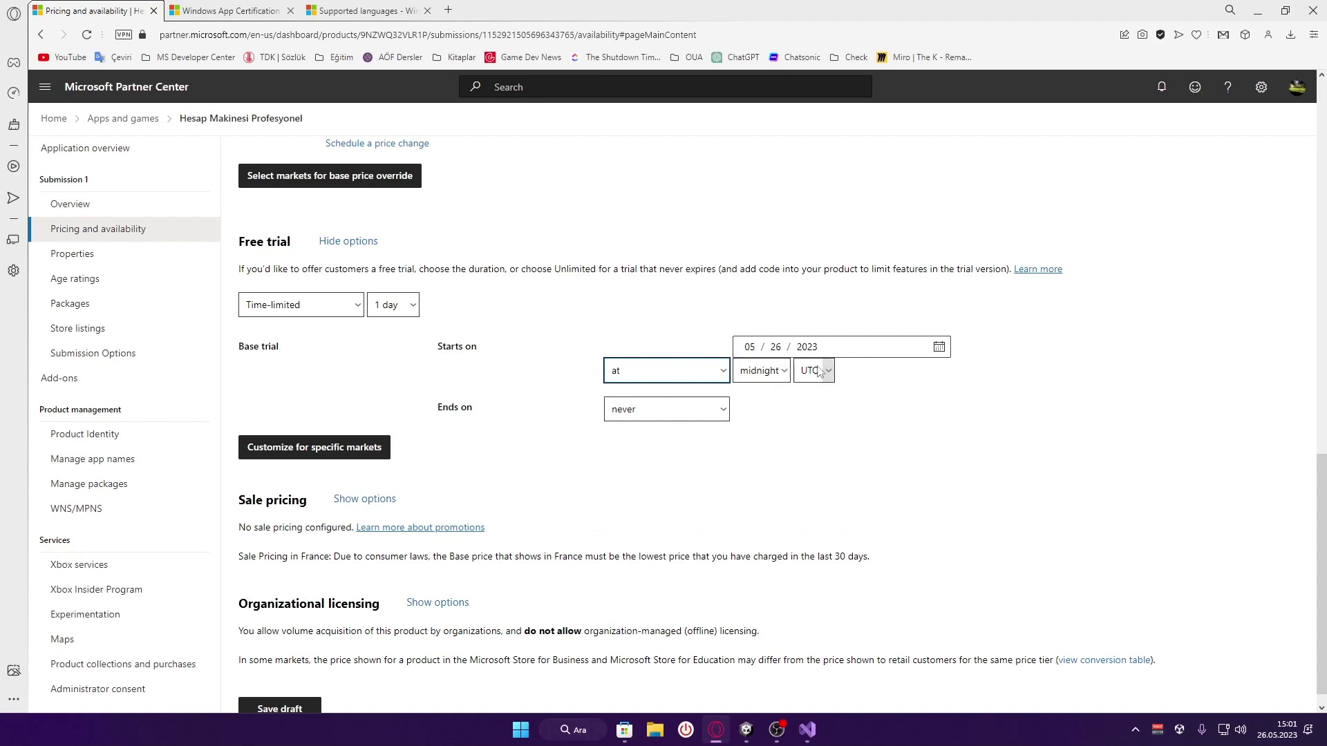
click(822, 373)
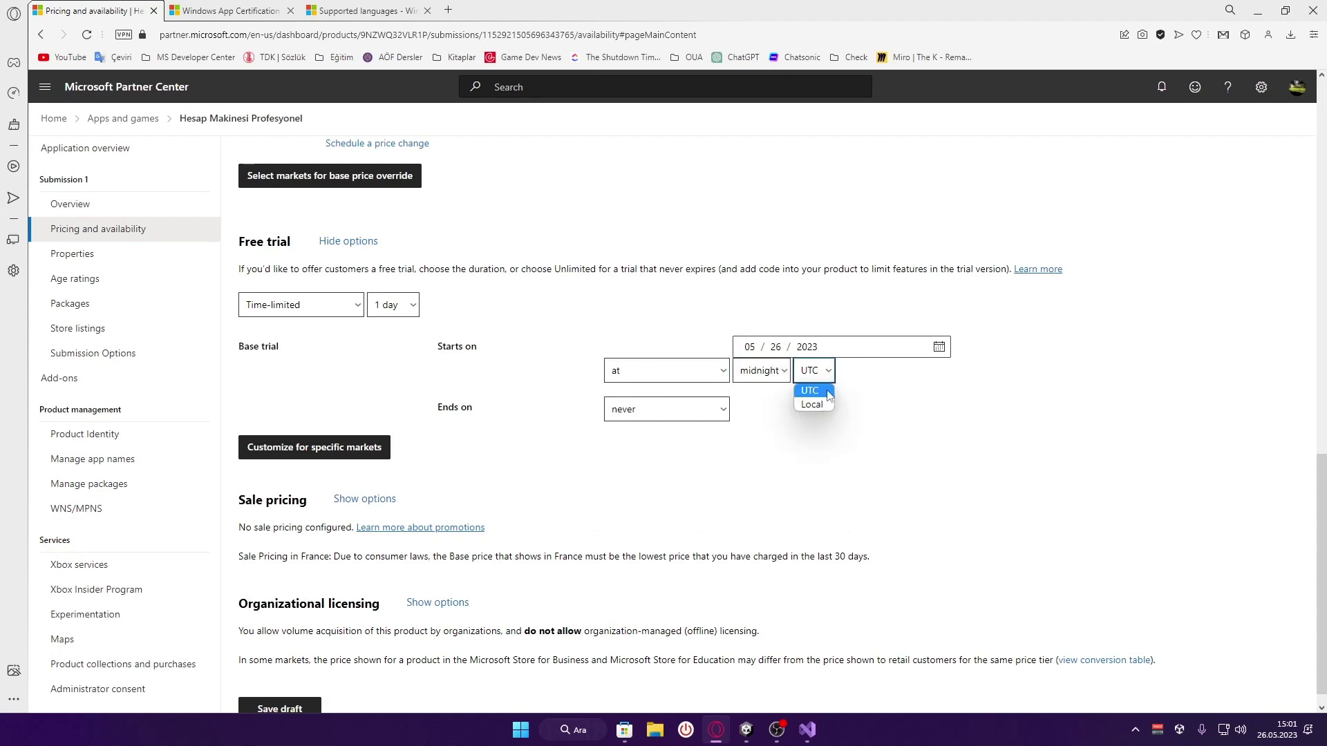
click(812, 391)
click(808, 372)
click(820, 405)
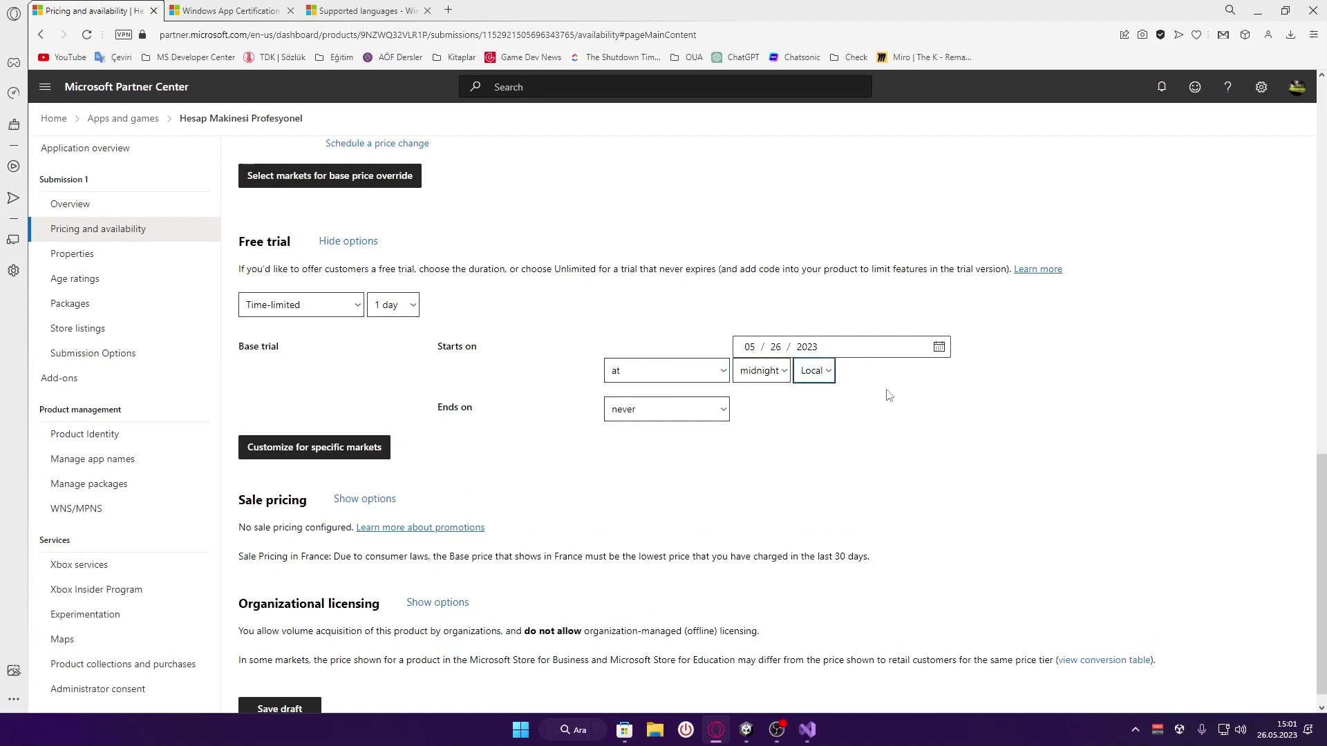
click(656, 414)
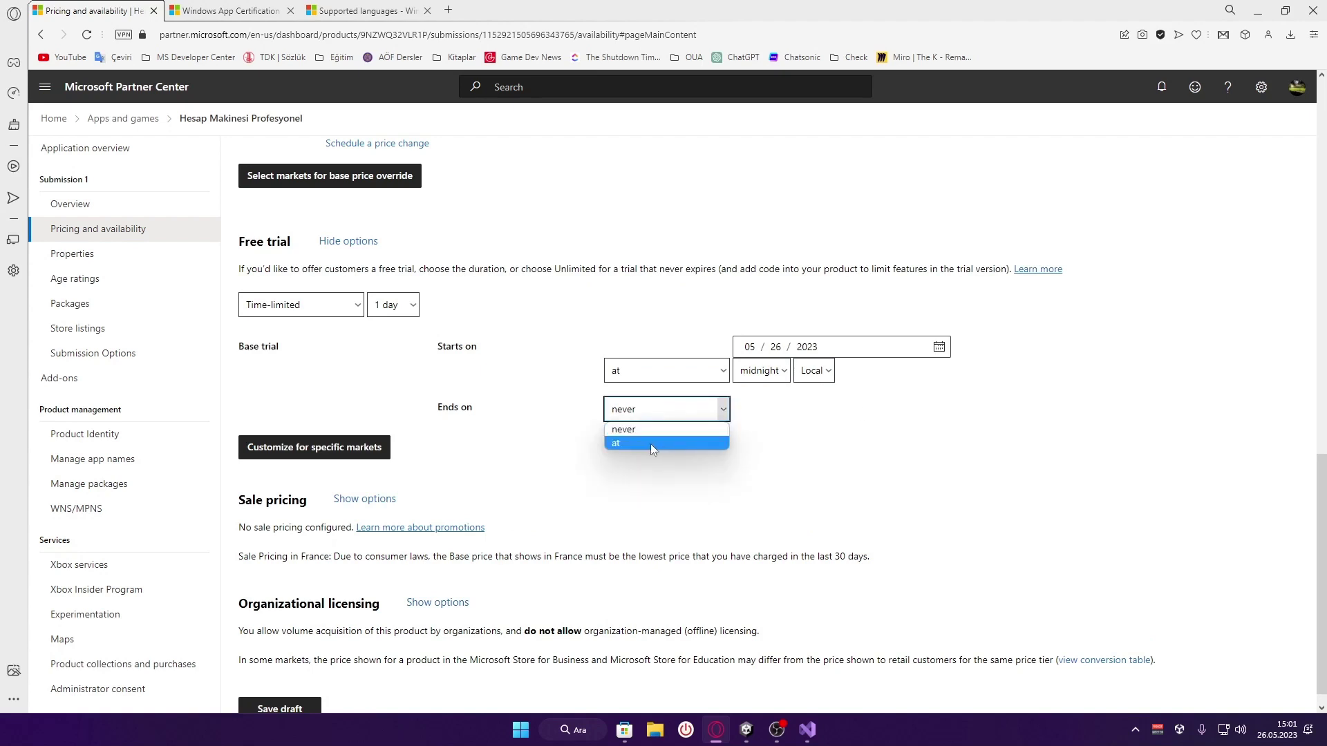
click(650, 444)
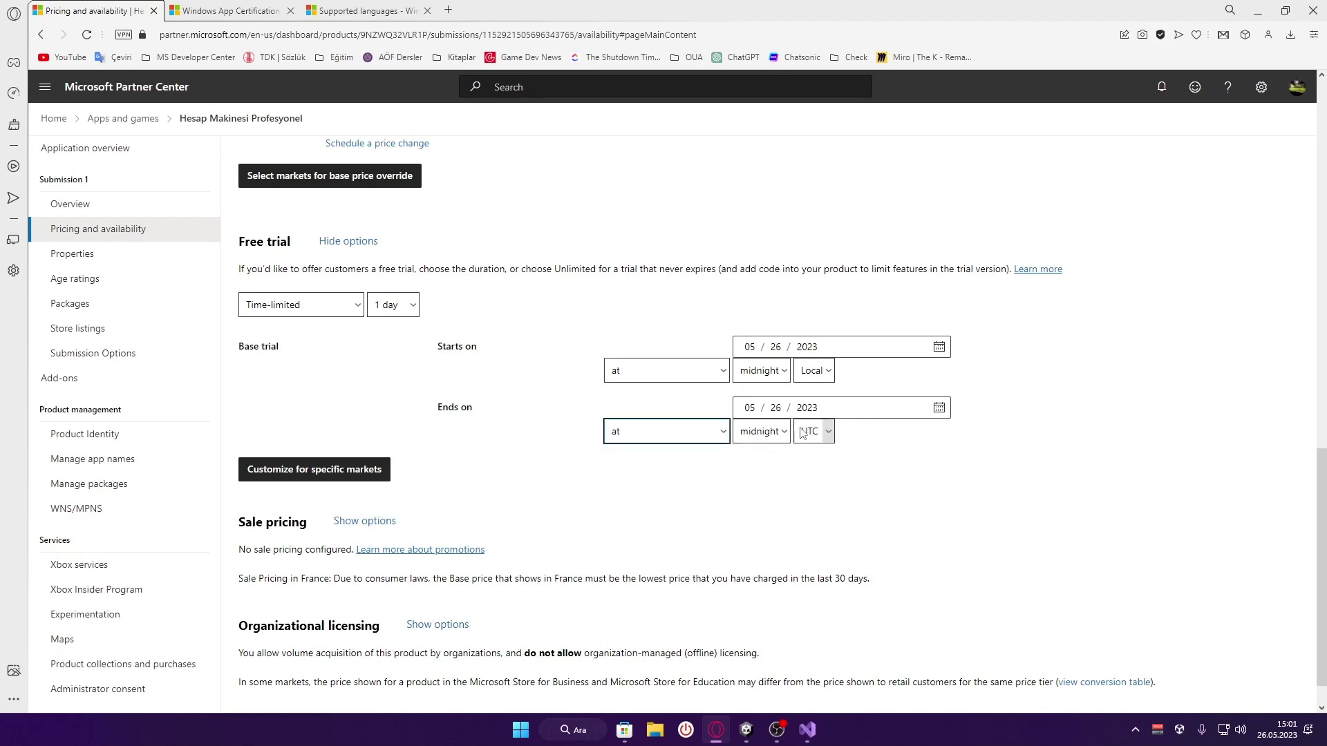
click(712, 432)
click(695, 451)
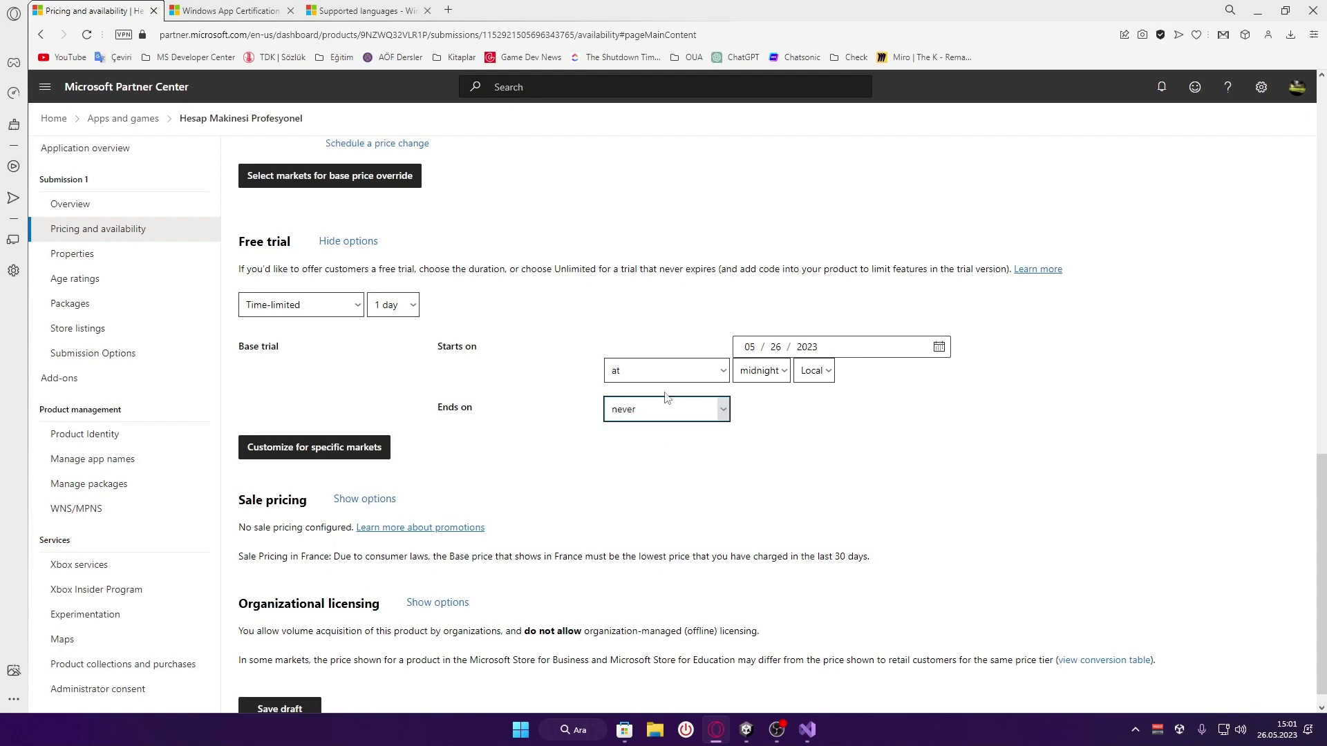
click(681, 372)
click(669, 390)
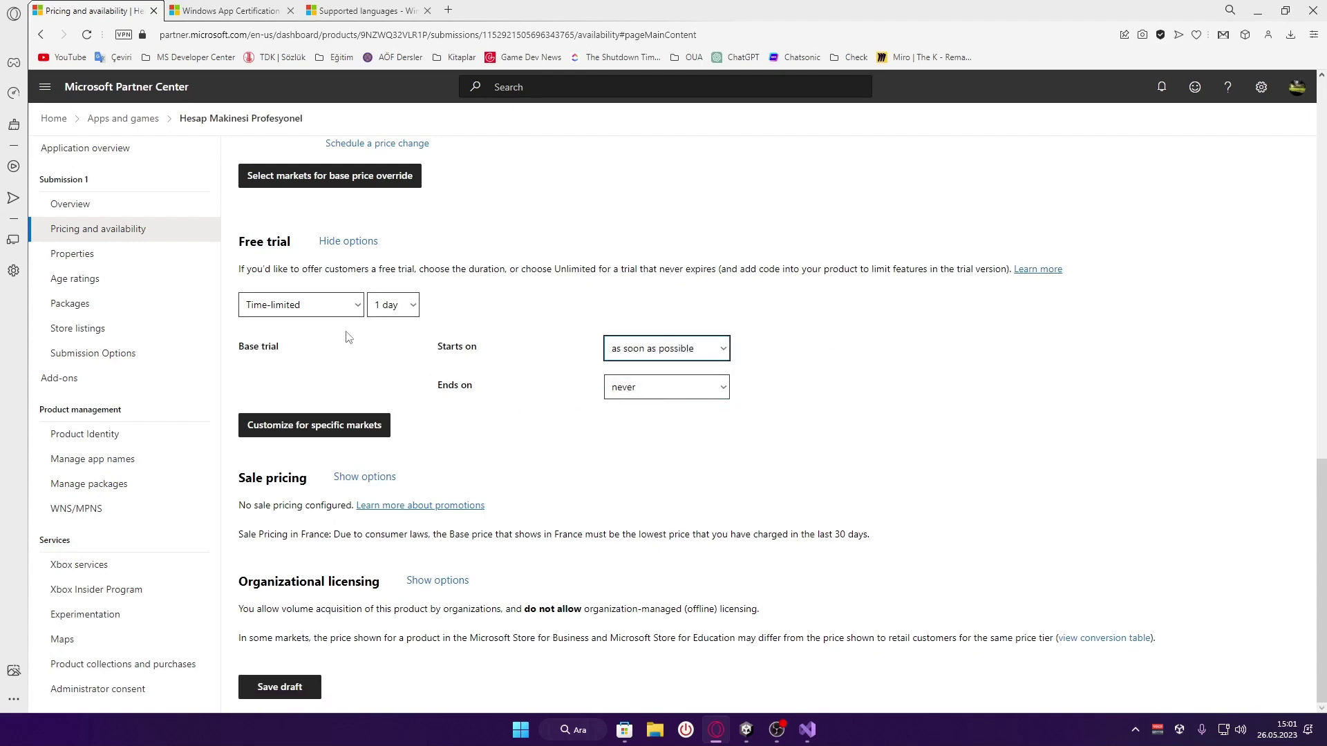
click(522, 370)
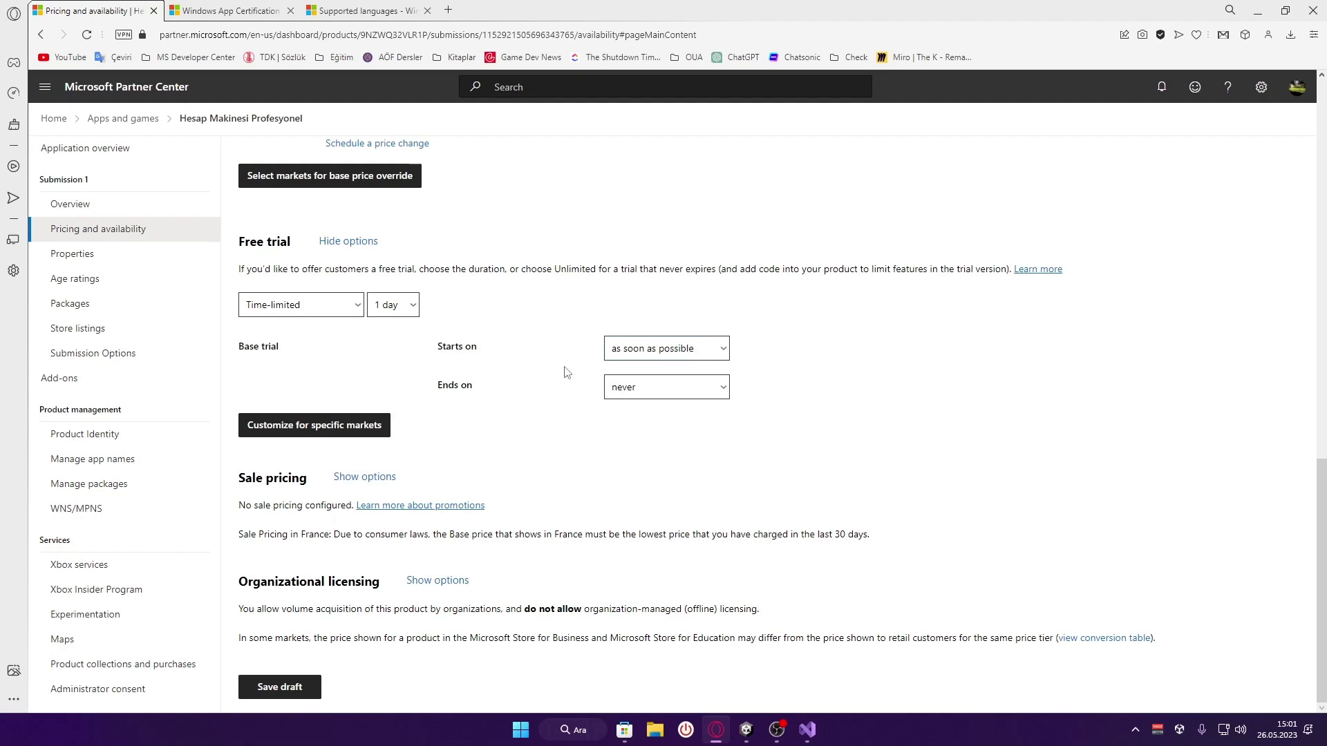
Set the free trial to end on 05/27/2023 using the date picker
click(687, 387)
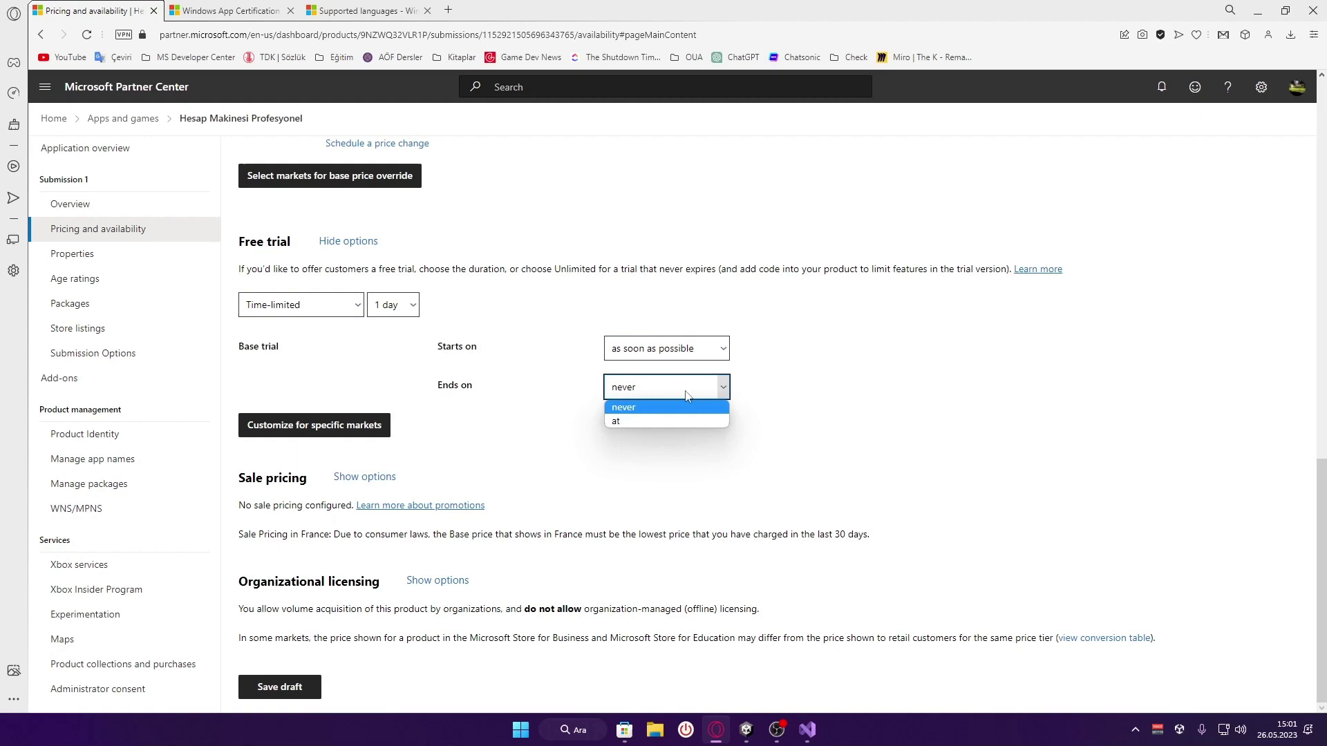
click(657, 416)
click(939, 385)
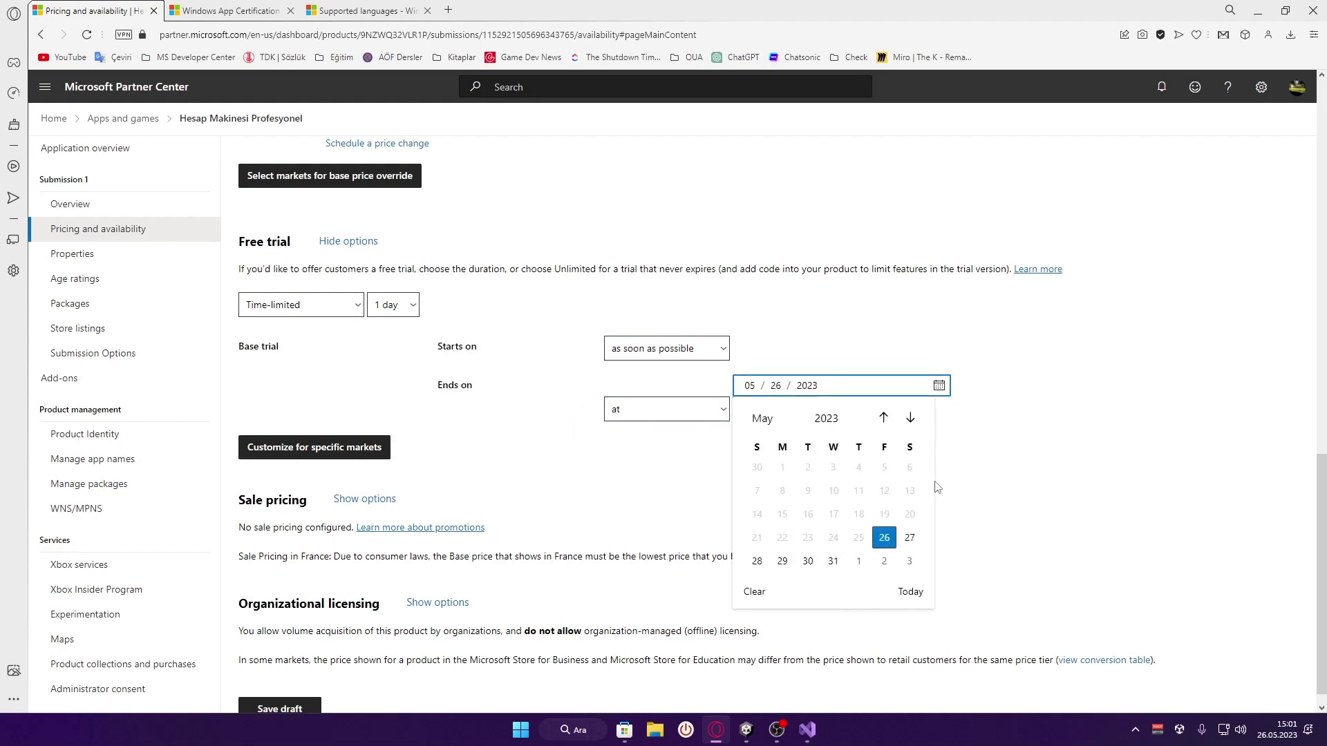
click(909, 538)
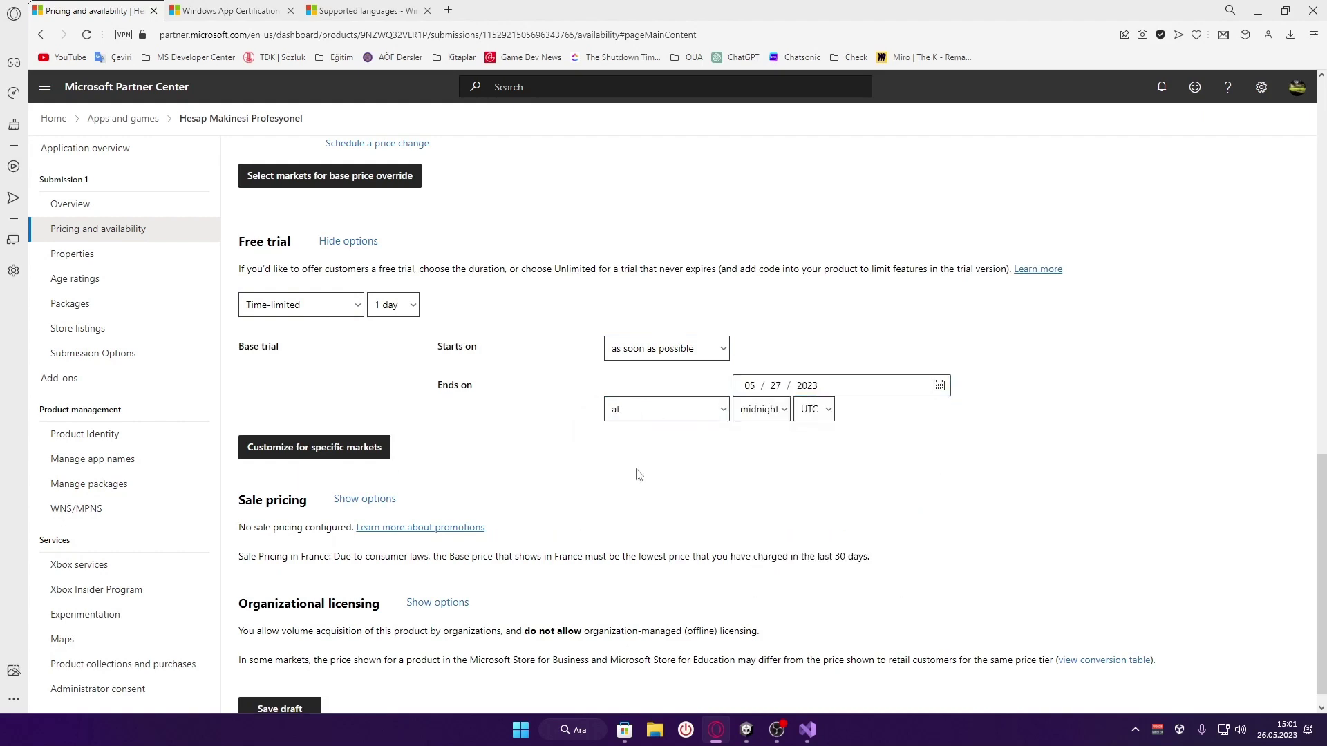
scroll(639, 446, down, 1)
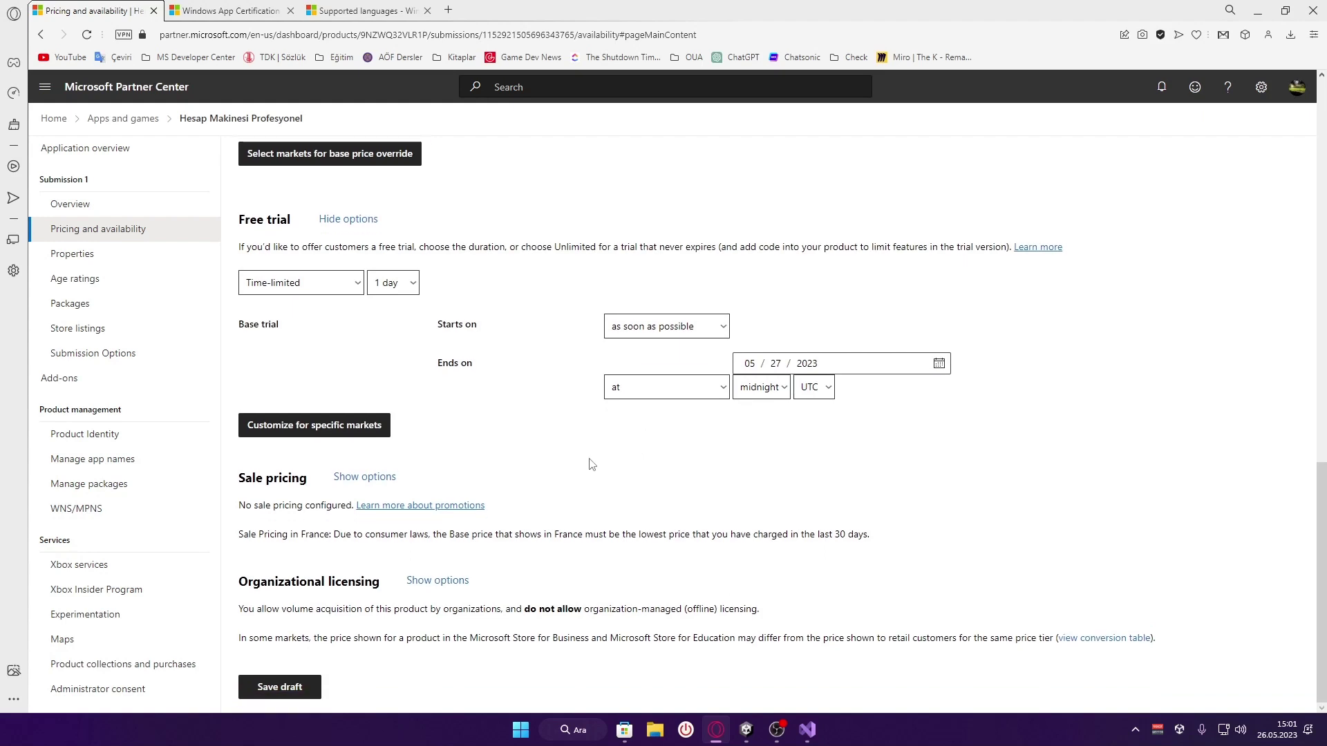
Add a new sale with Select all (240) markets chosen in Market selection
click(365, 477)
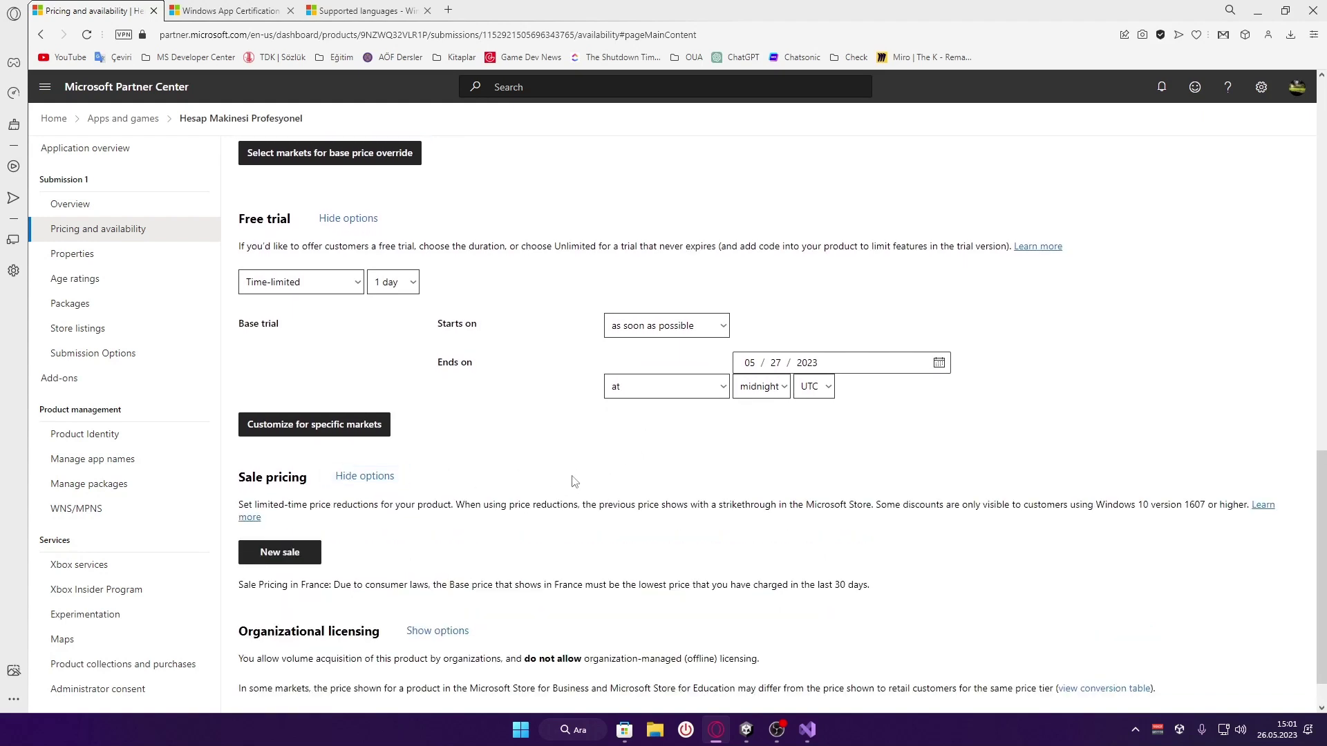
scroll(572, 480, down, 1)
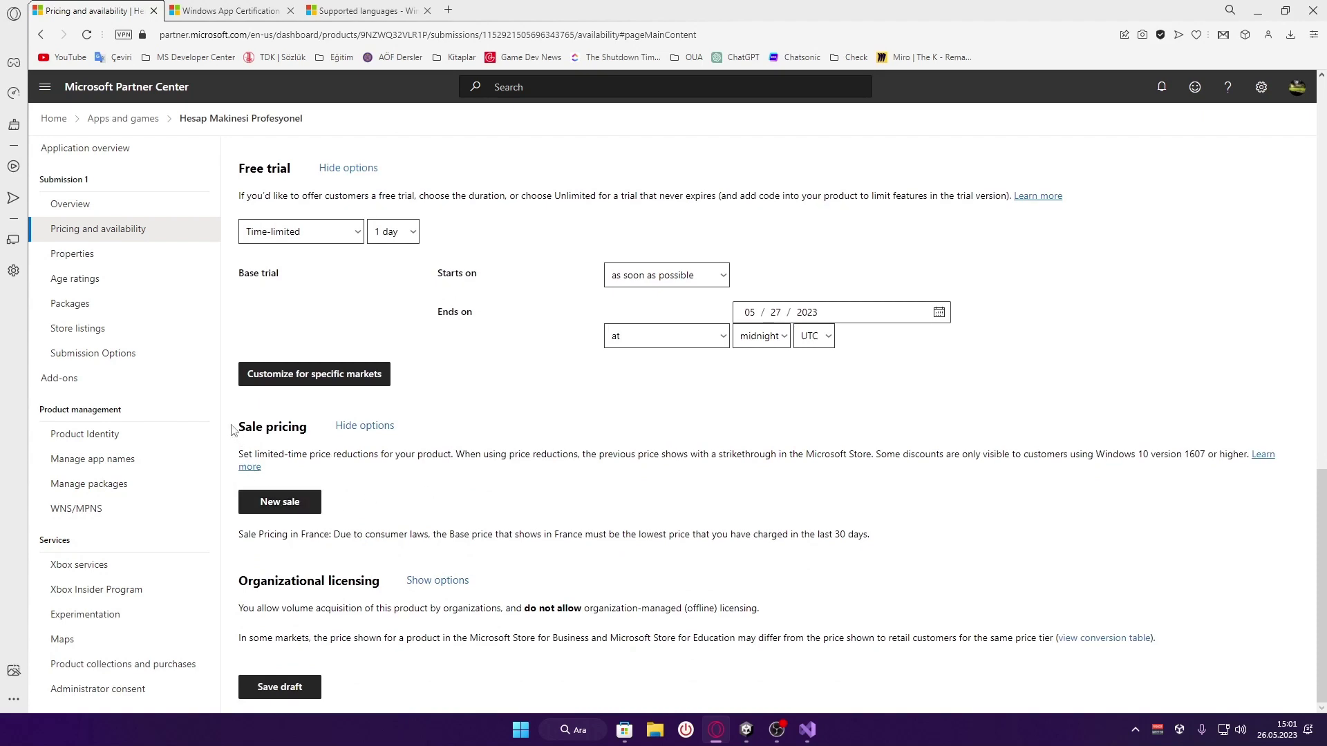
click(279, 504)
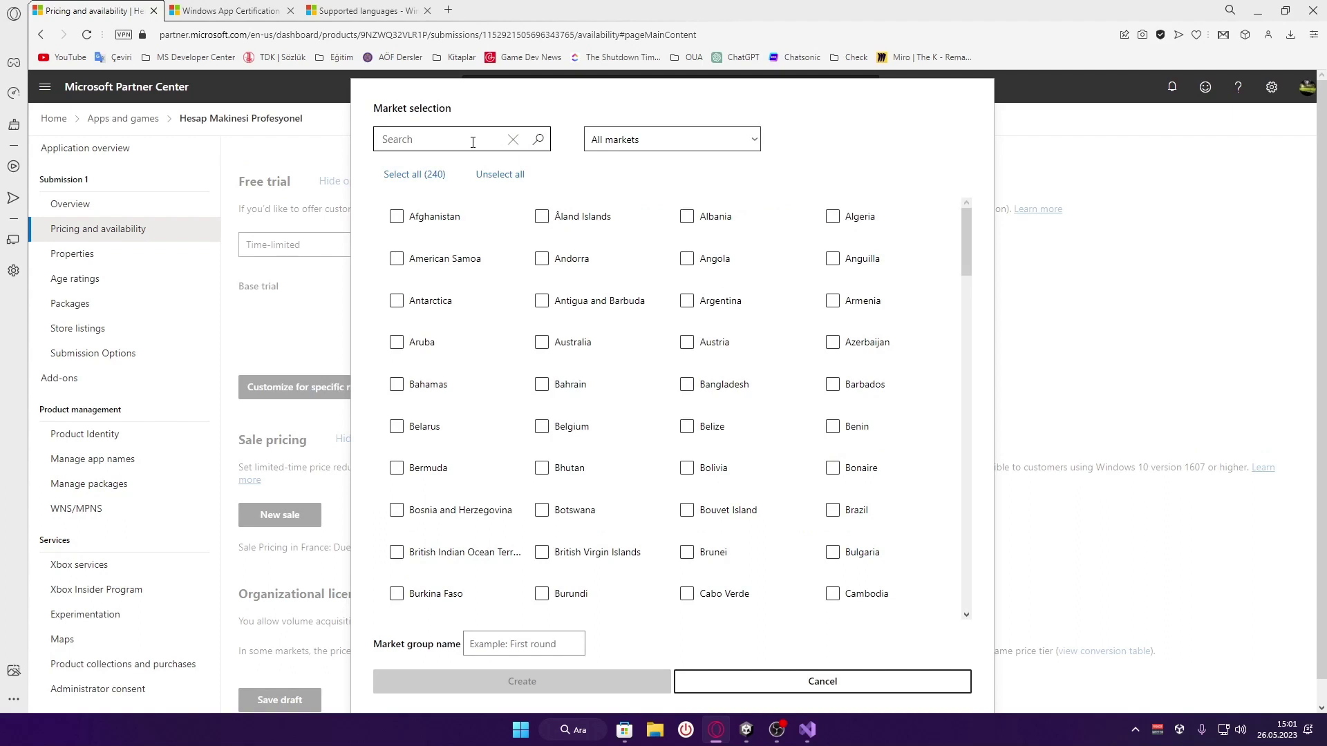
click(411, 174)
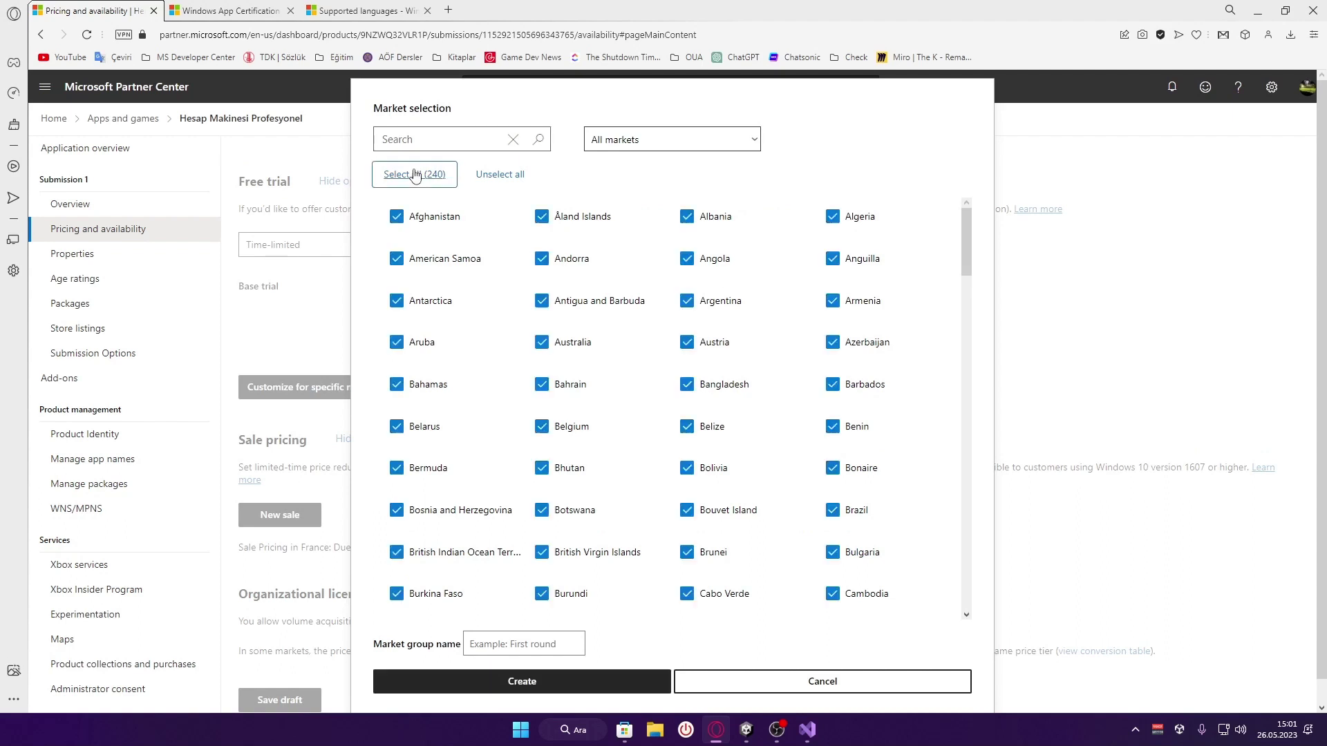
click(585, 682)
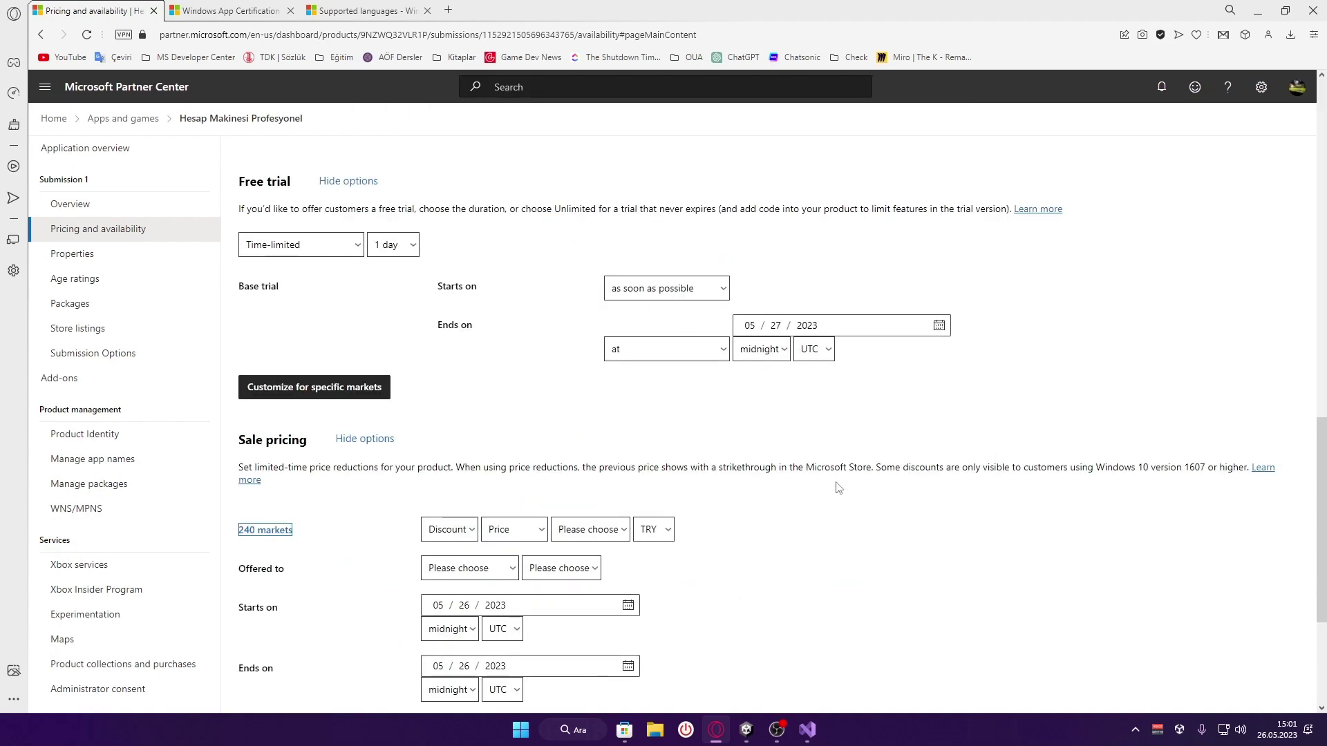
Keep the sale as a fixed-price discount and set the sale price to 2,75 TRY
scroll(764, 636, down, 2)
click(448, 391)
click(462, 395)
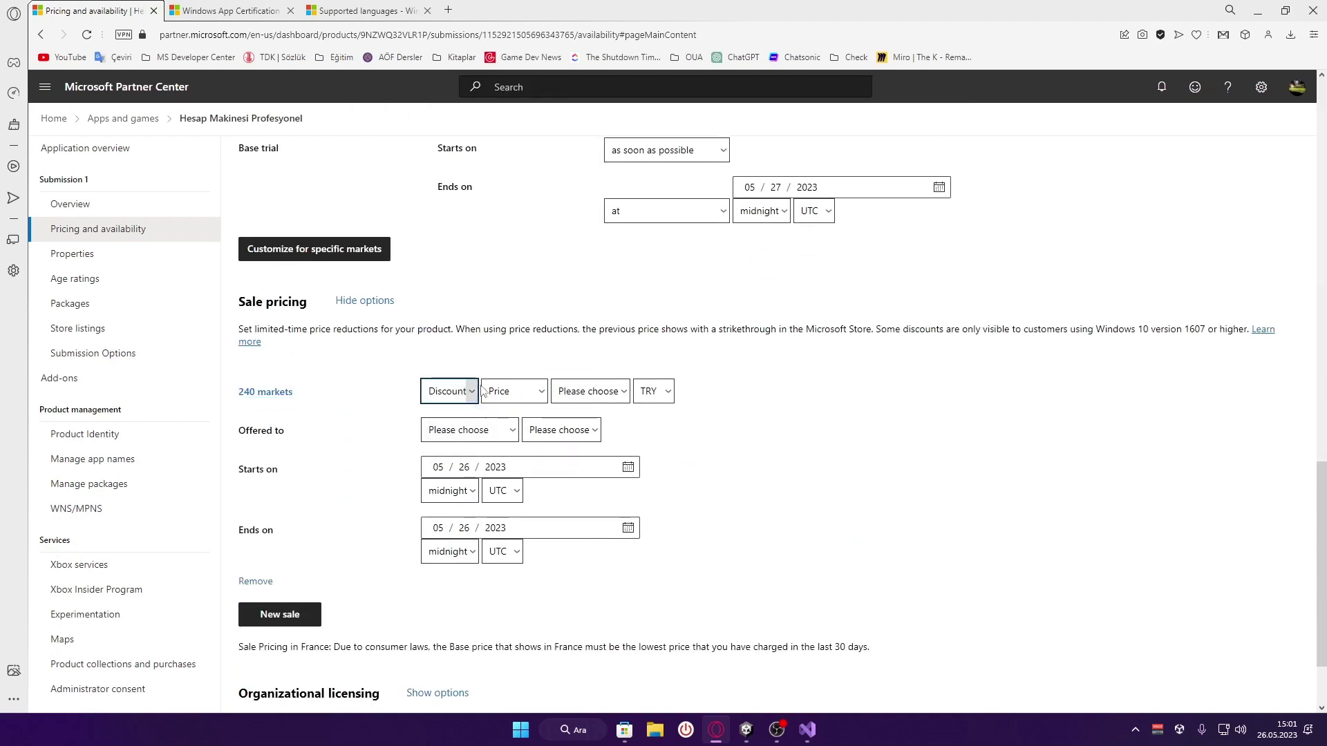
click(464, 400)
click(465, 409)
click(515, 392)
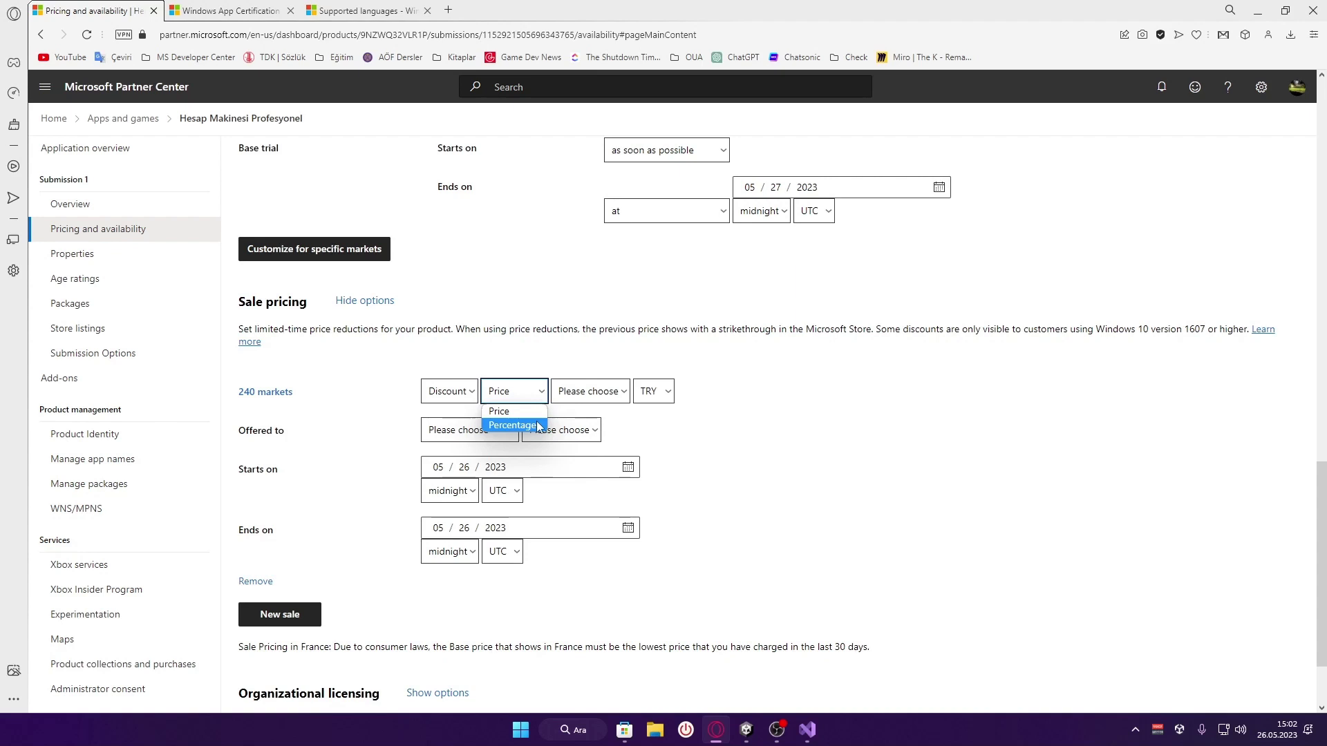
click(658, 423)
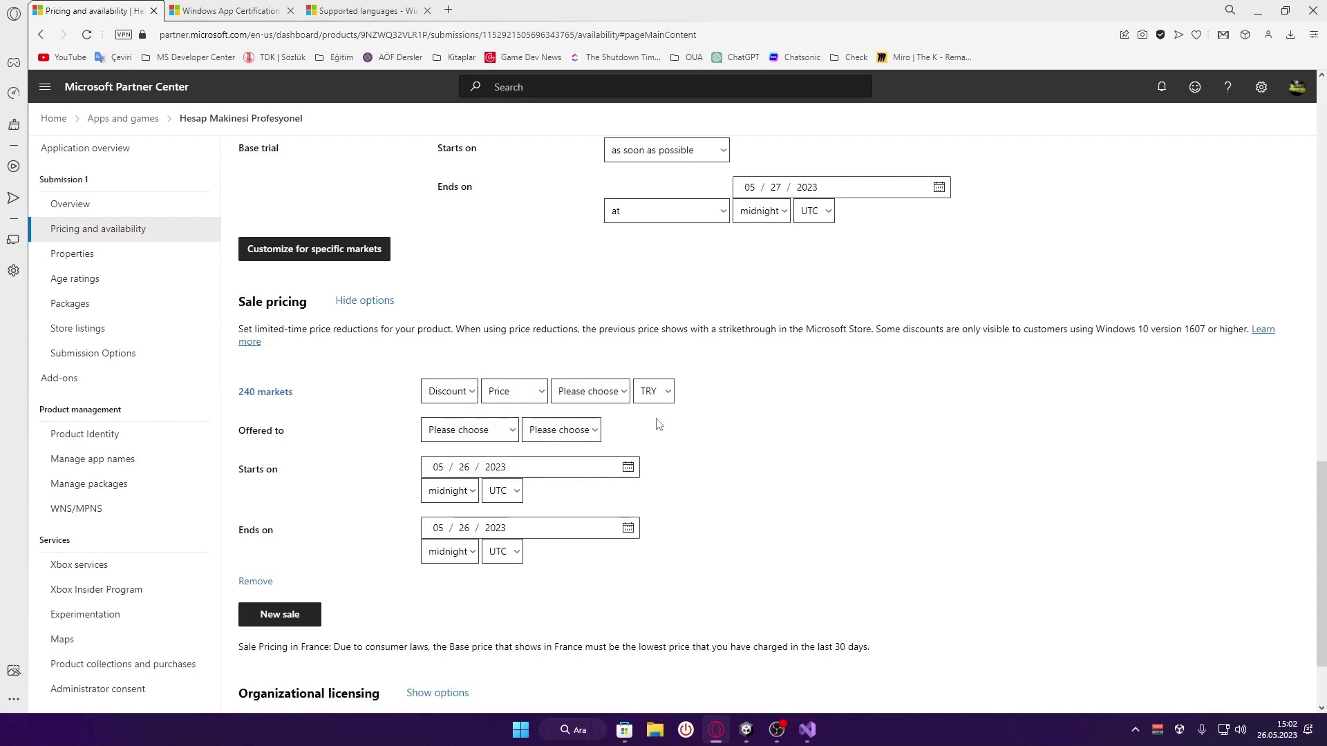
click(504, 391)
click(499, 413)
click(594, 395)
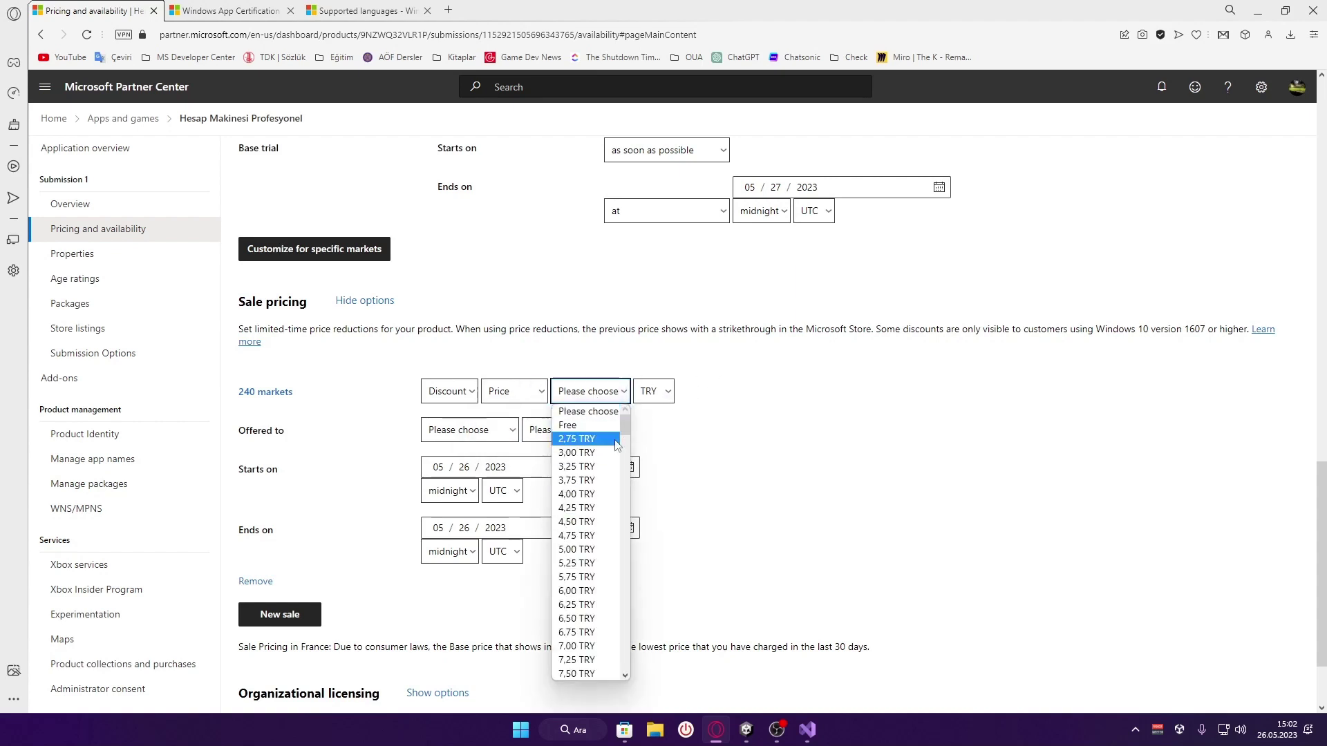
click(575, 440)
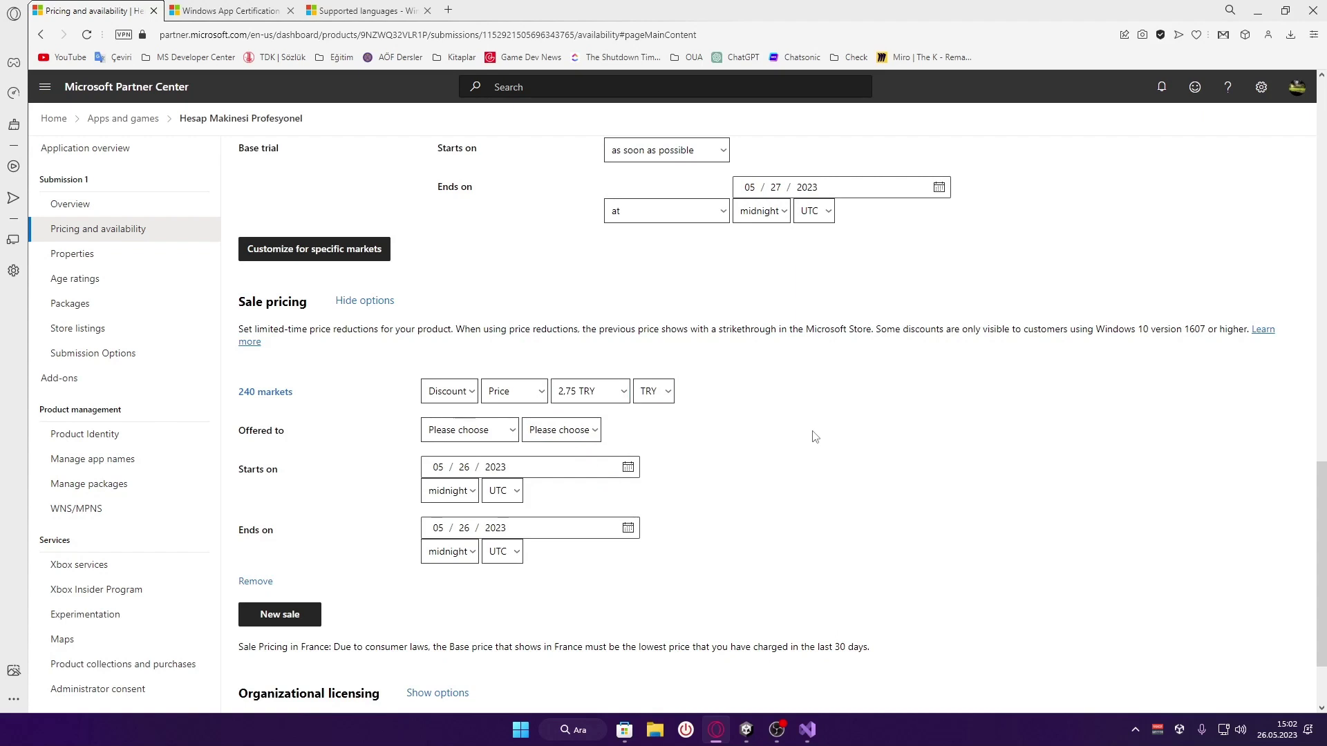
After trying other app owners and tester groups, offer the sale to Everyone
click(495, 435)
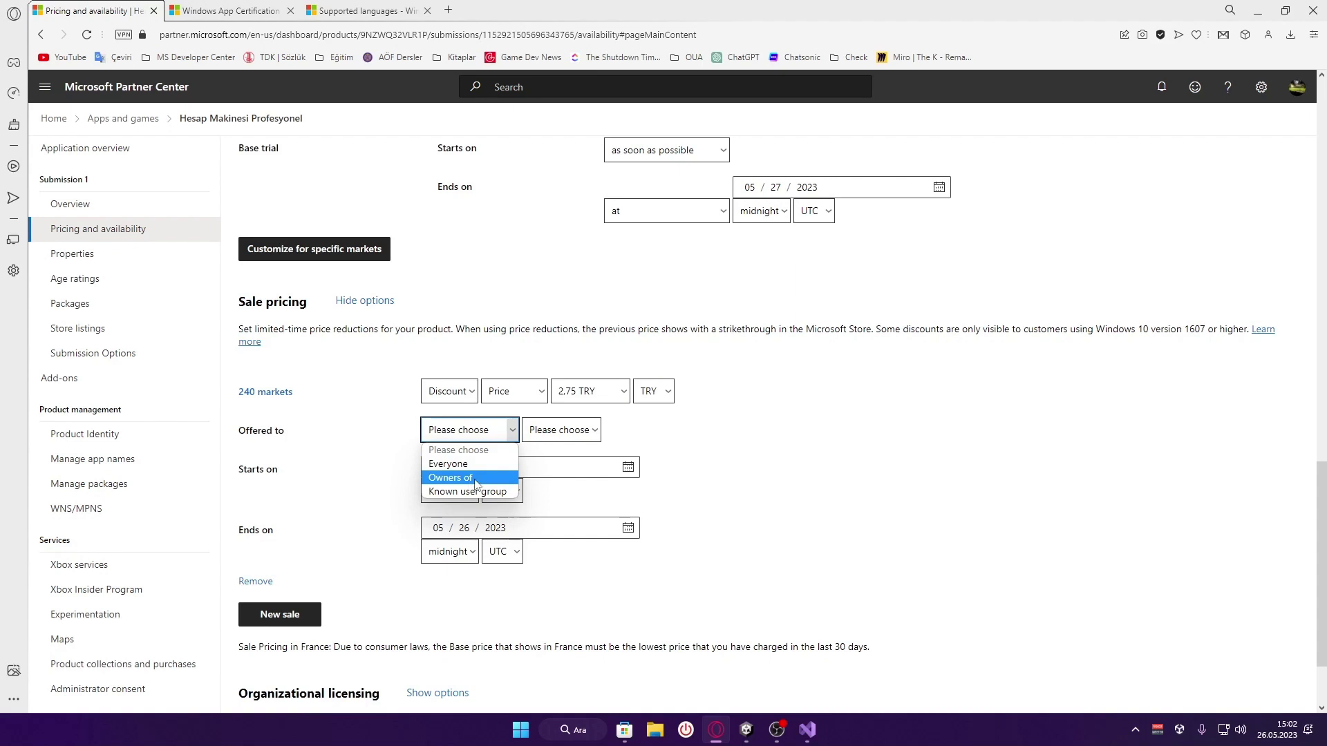
click(475, 478)
click(614, 432)
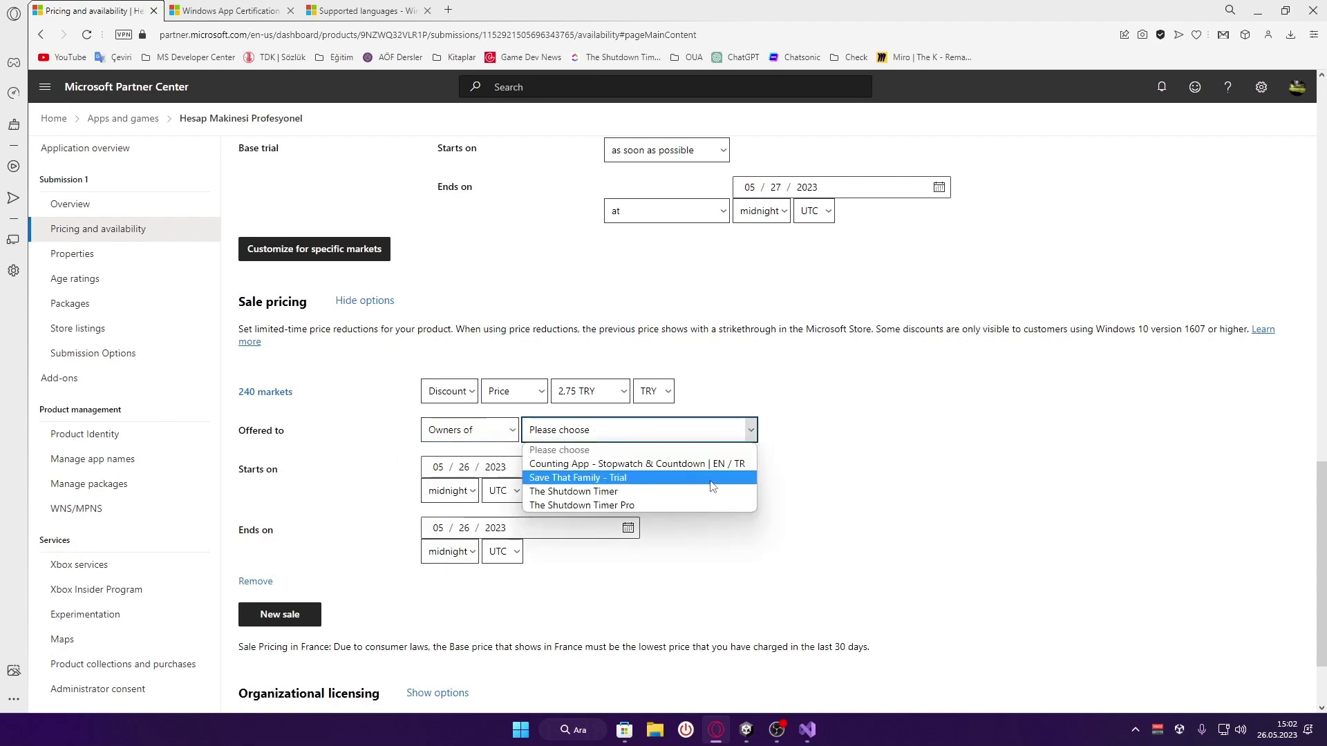
click(729, 465)
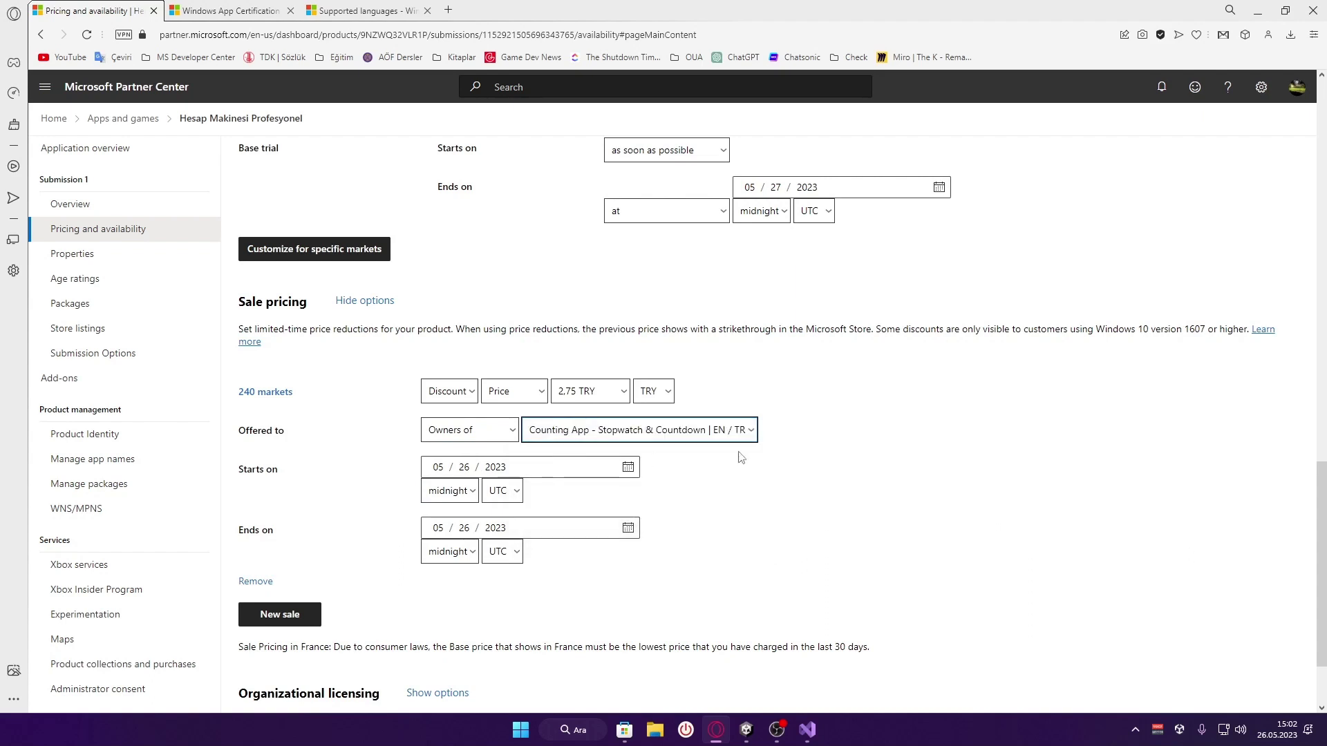
click(785, 437)
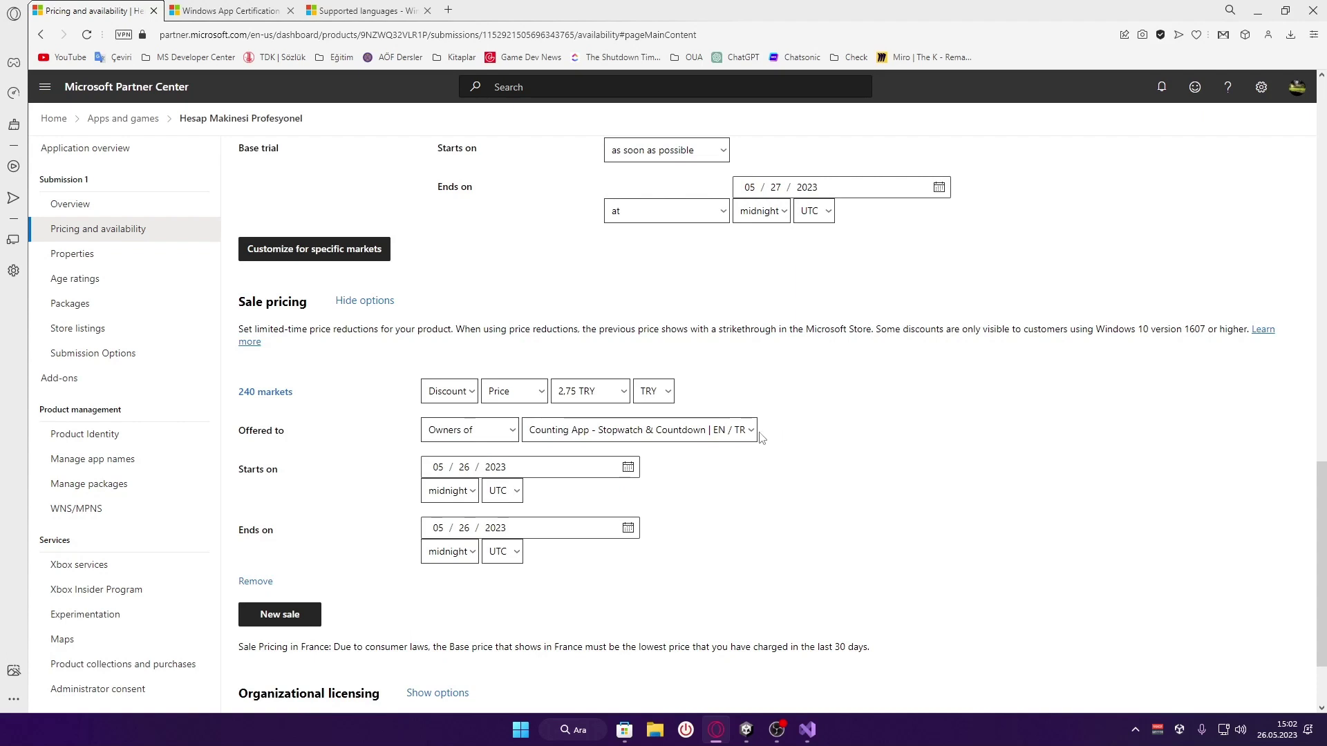
click(484, 430)
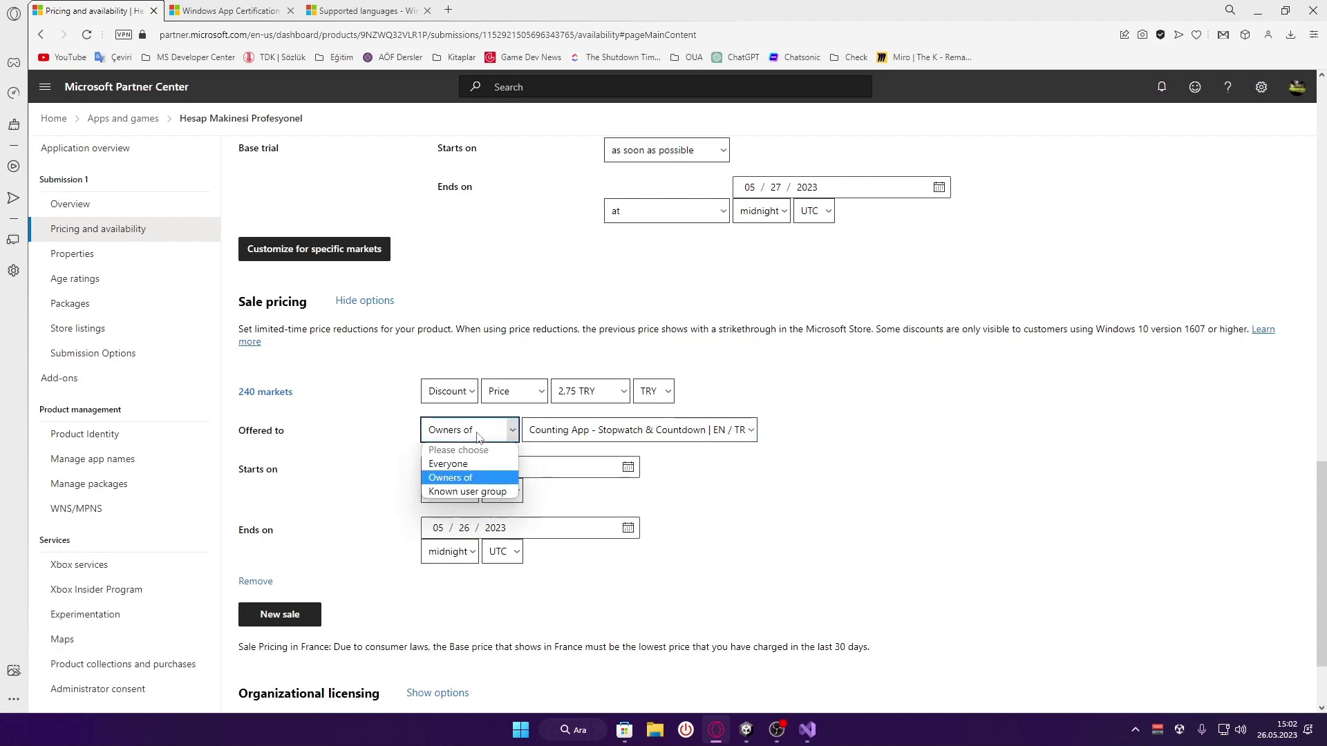
click(488, 494)
click(585, 432)
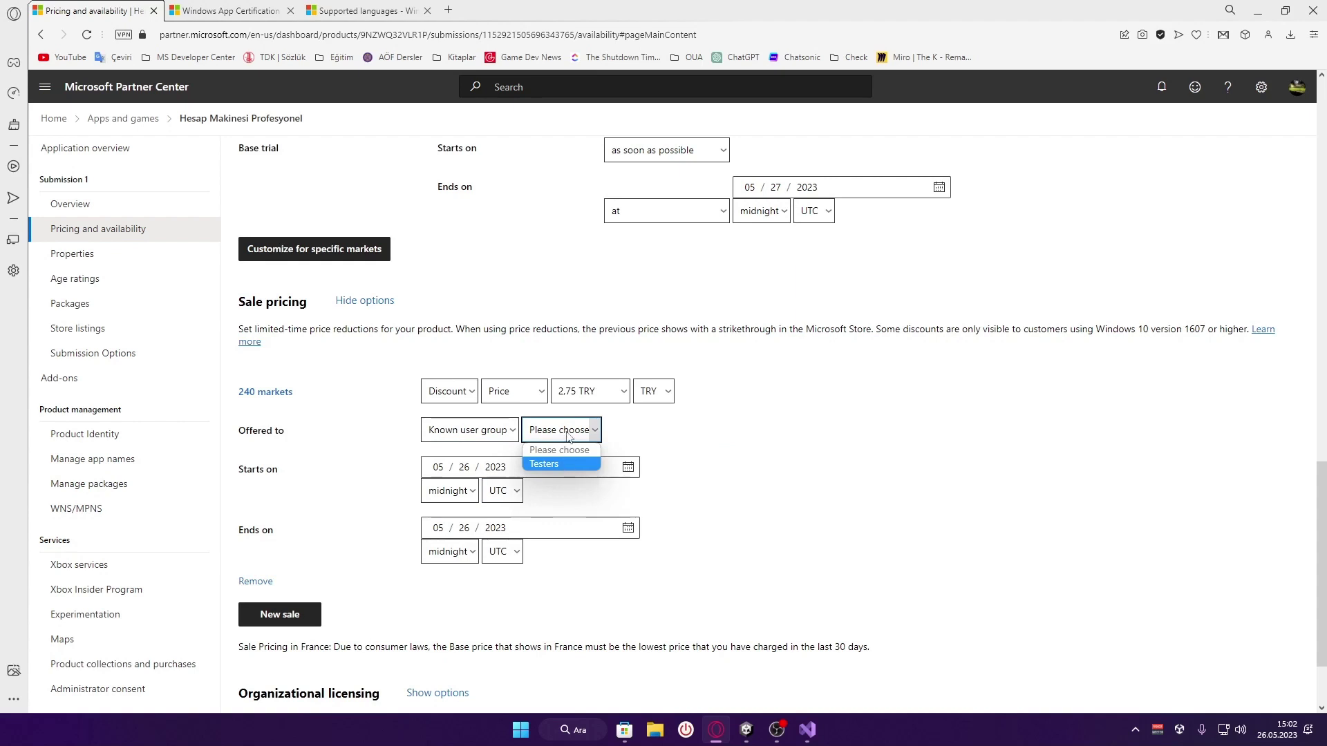
click(568, 434)
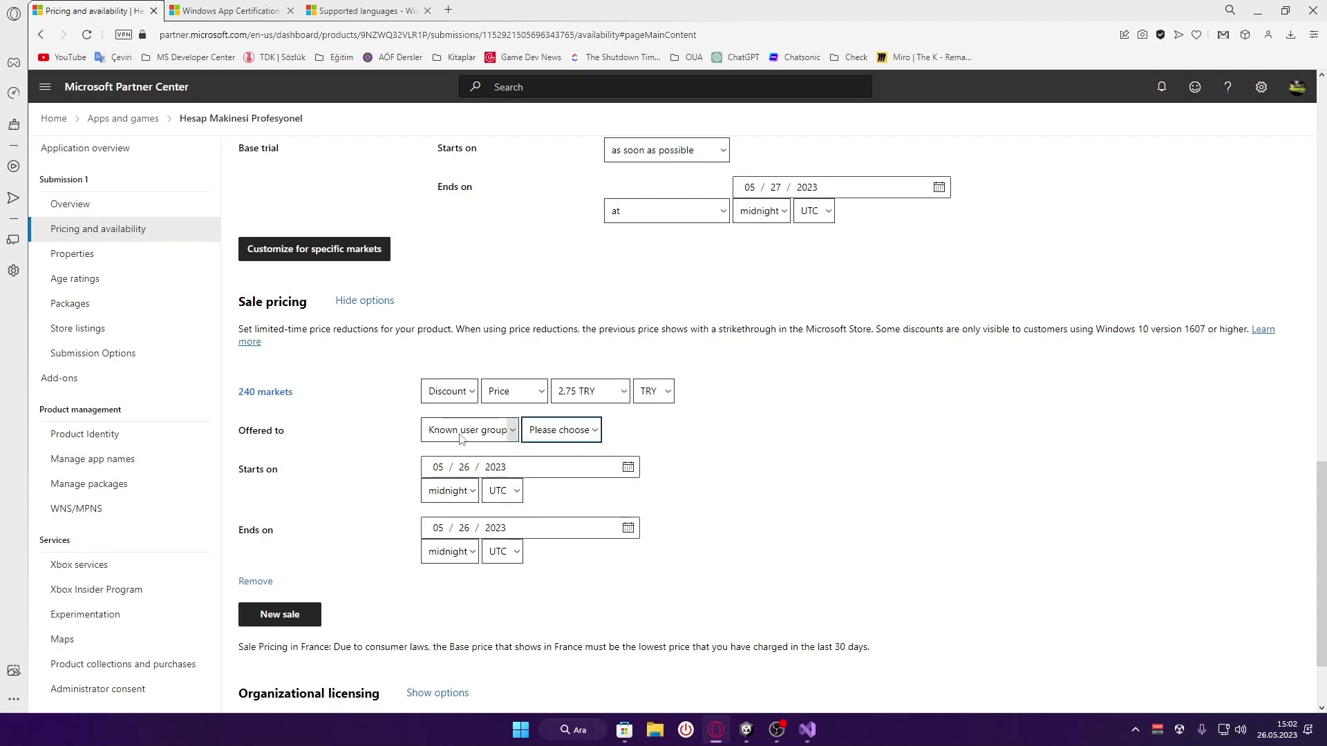
click(477, 434)
click(470, 465)
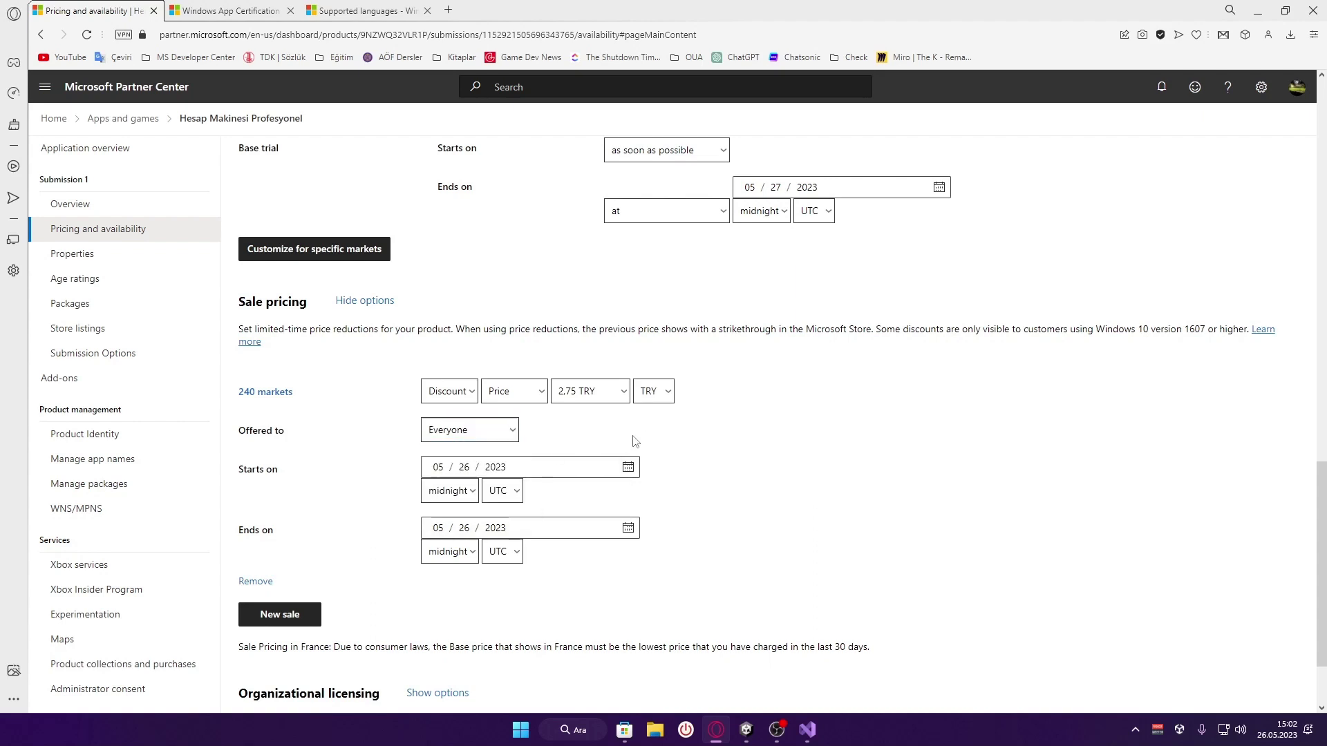
Change the sale end date to 05/29/2023
scroll(680, 439, down, 1)
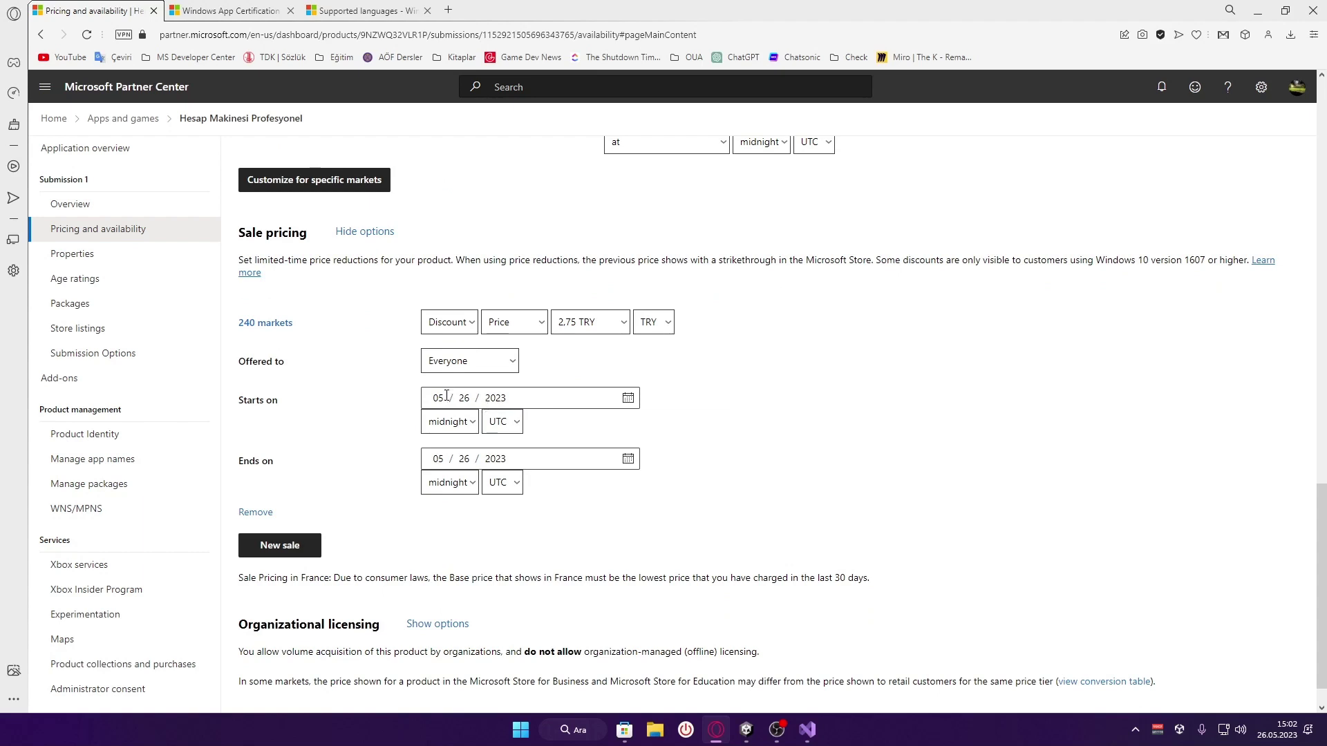
click(465, 464)
text(29)
click(637, 503)
scroll(636, 501, down, 1)
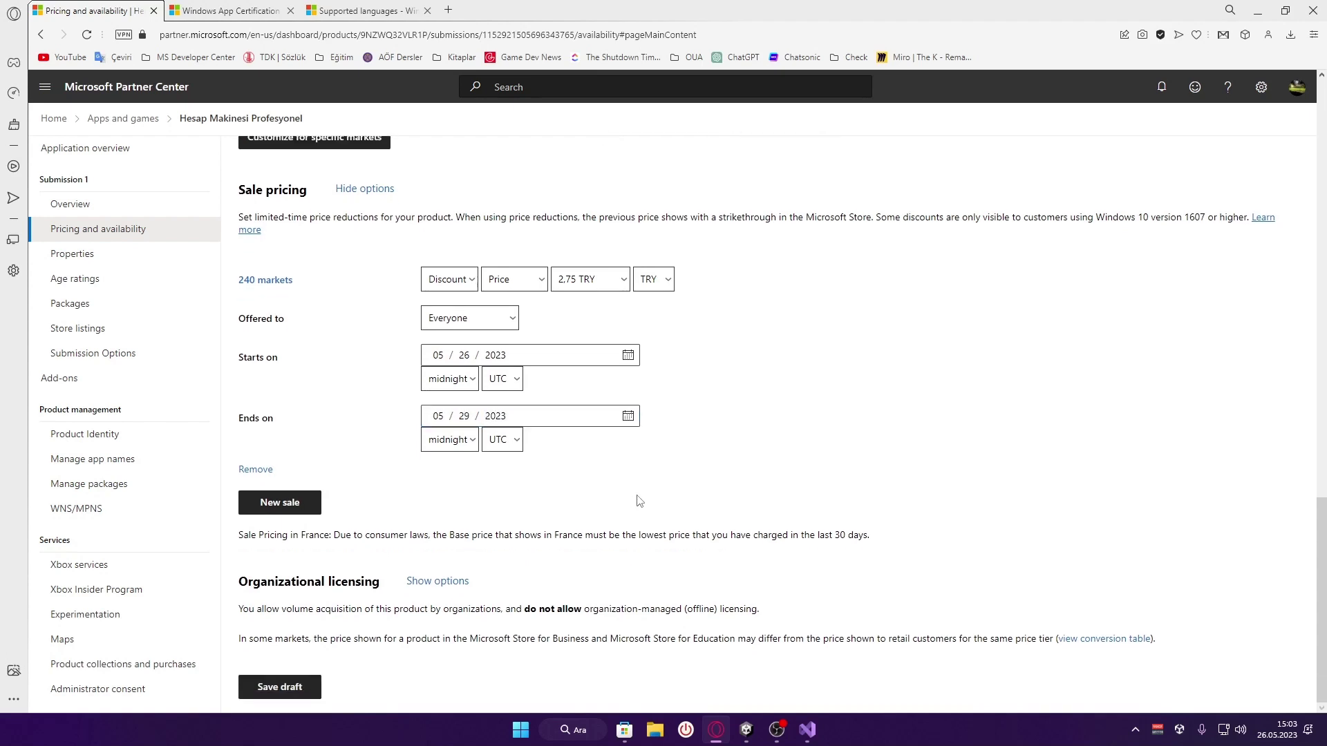
Create a new sale for only the Türkiye market, found by searching 'Tü'
click(270, 507)
click(462, 139)
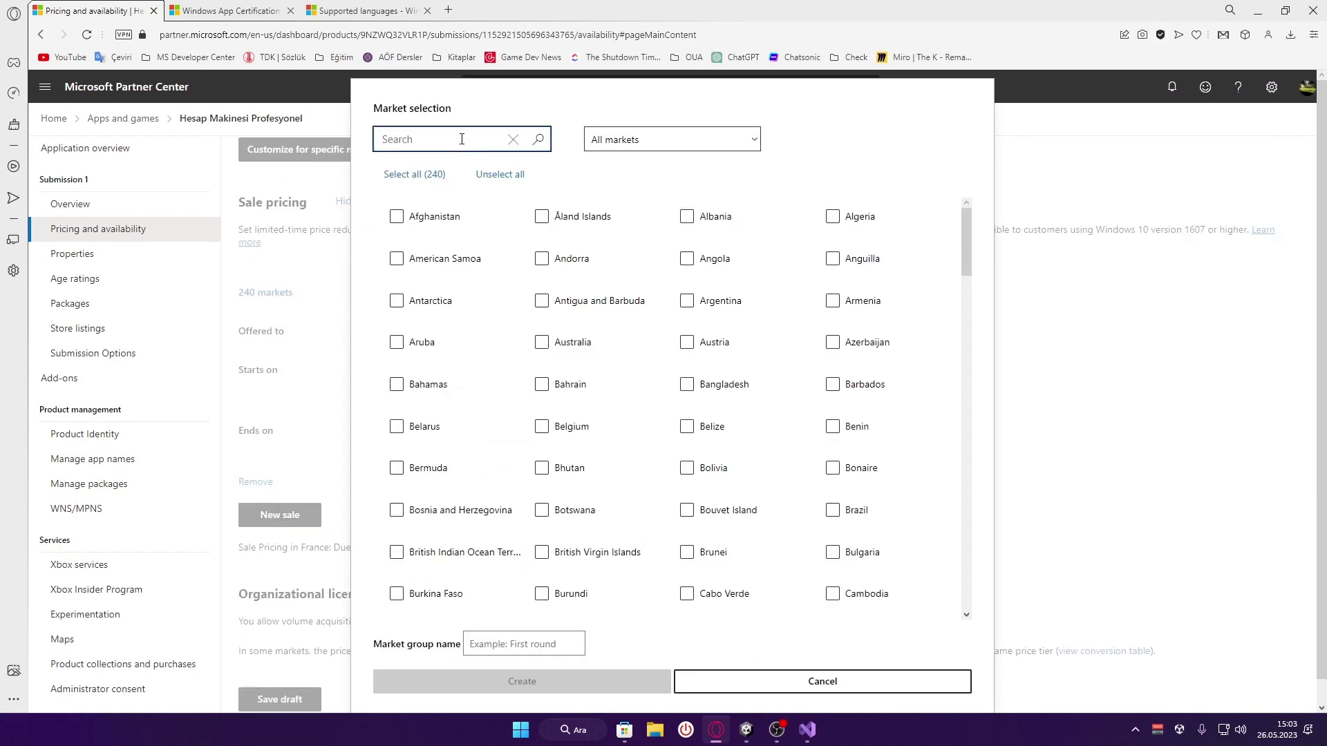
text(Türk)
click(410, 224)
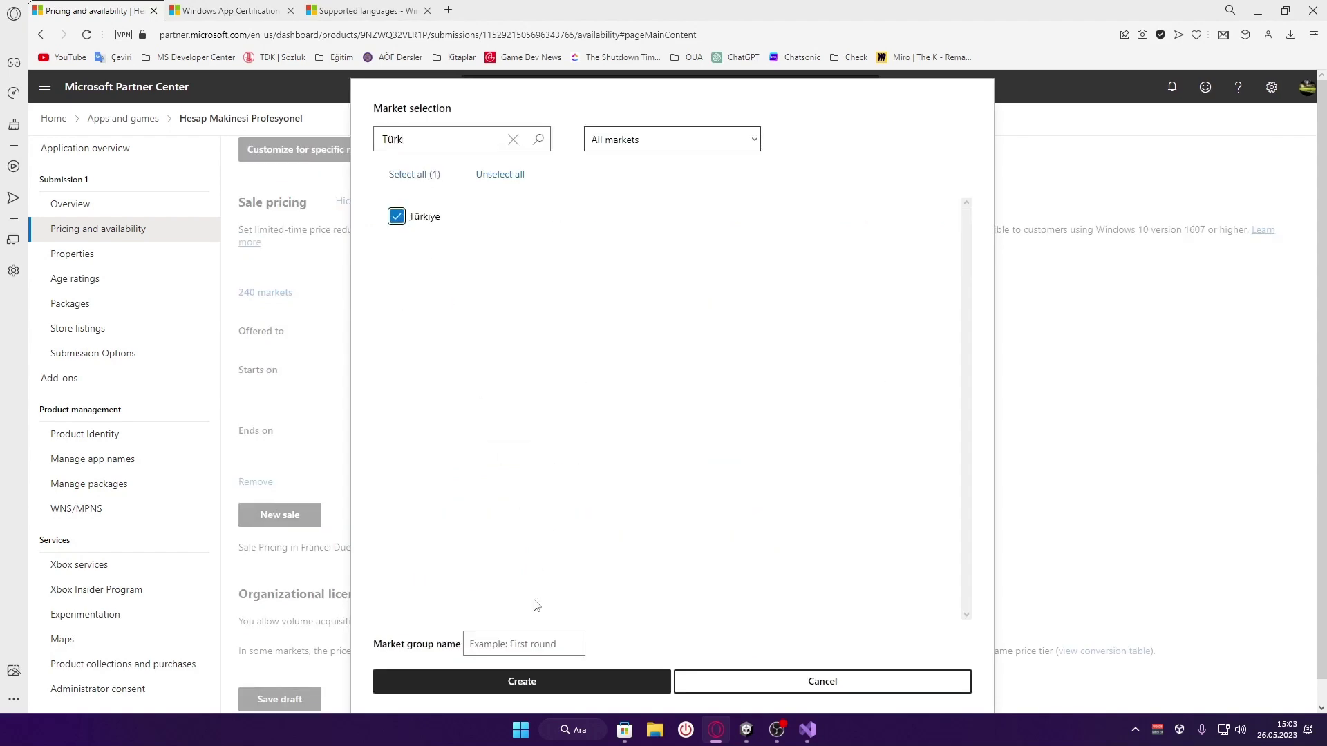
click(522, 682)
scroll(740, 527, down, 3)
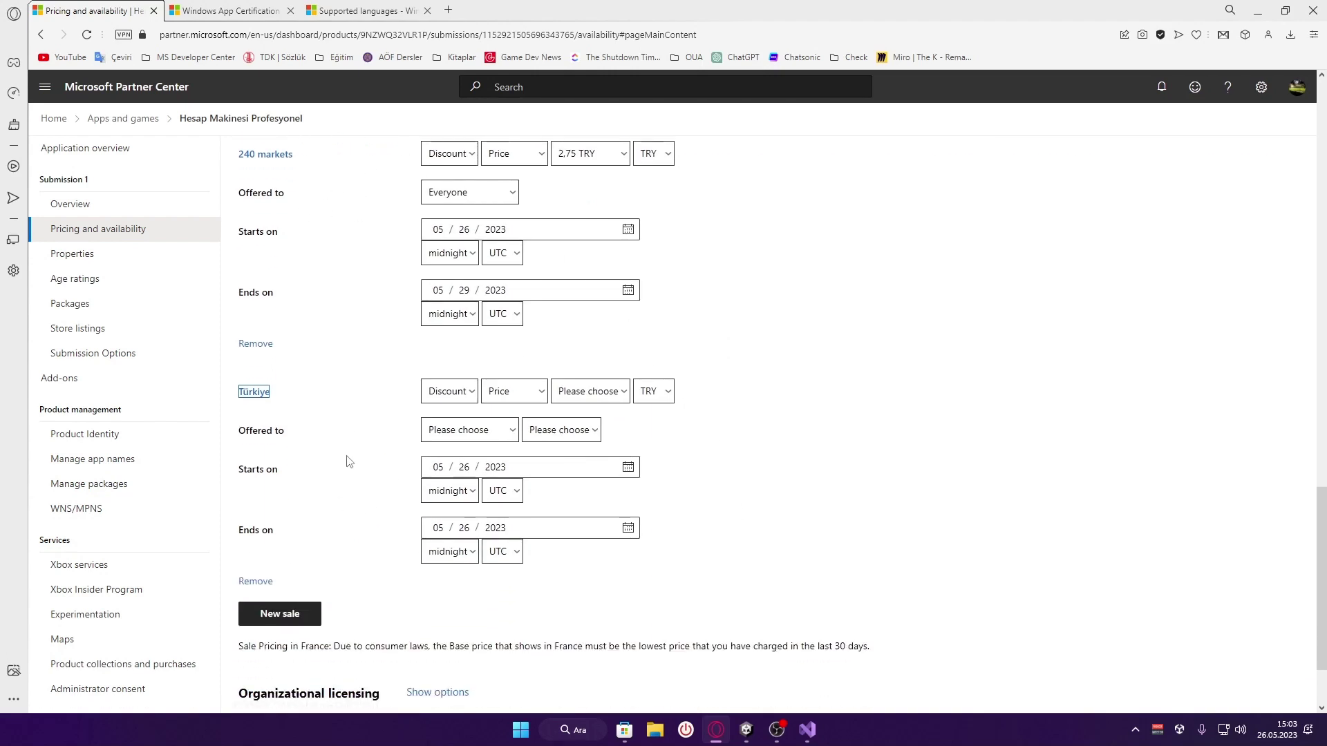
click(330, 457)
scroll(284, 499, down, 3)
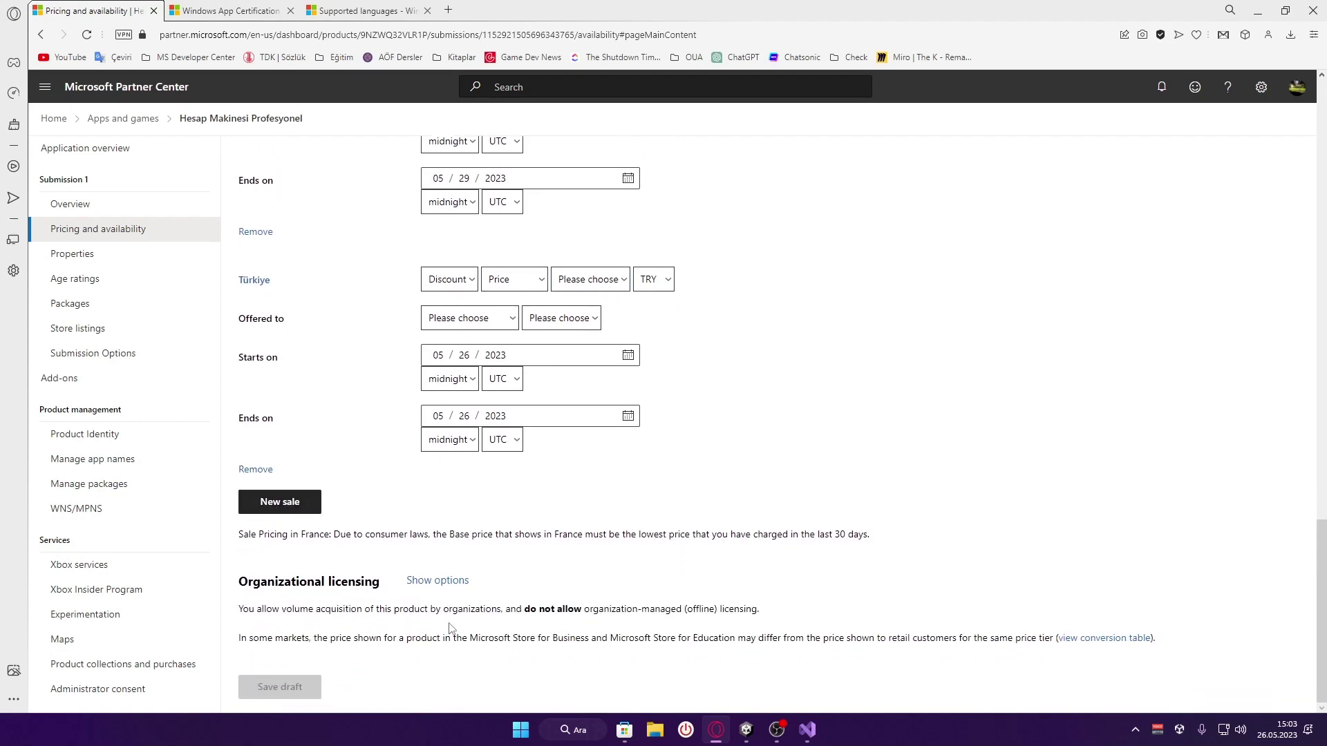
Show the Organizational licensing options and tick organization-managed offline licensing
click(438, 581)
scroll(608, 600, down, 2)
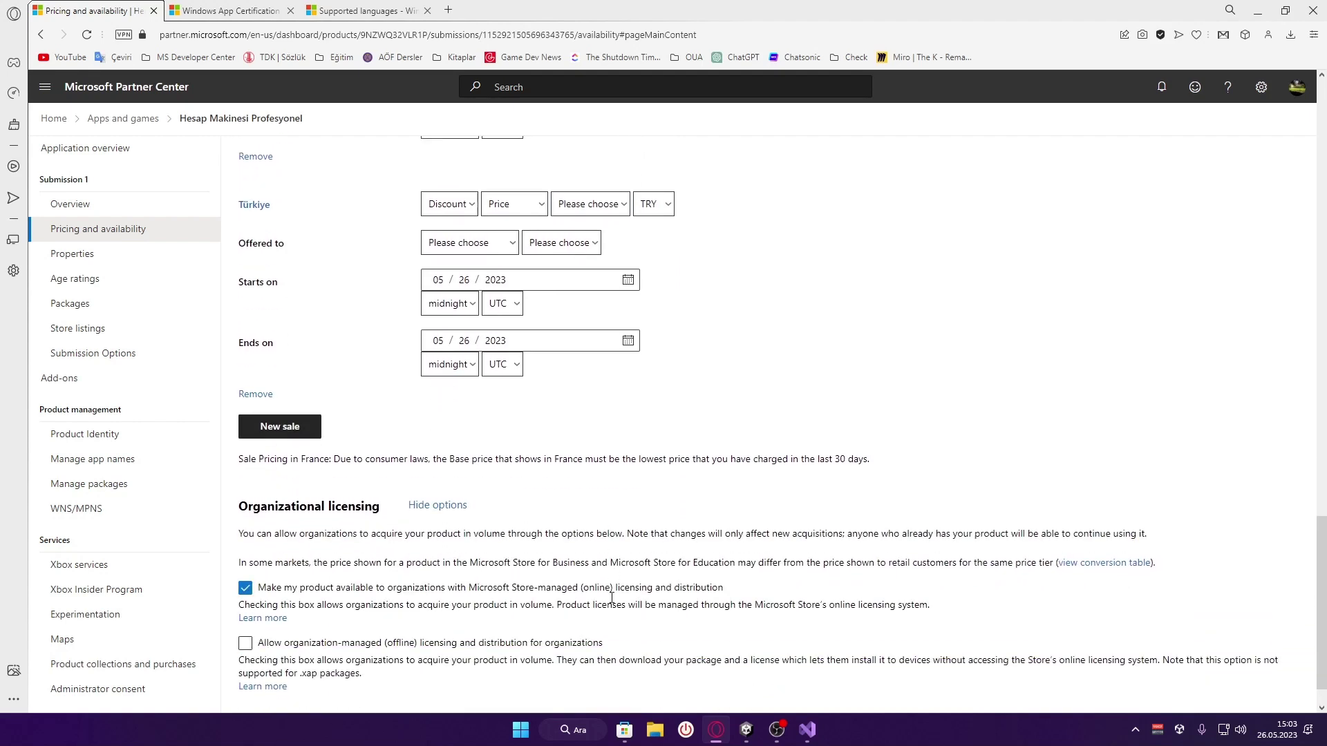
scroll(611, 598, down, 1)
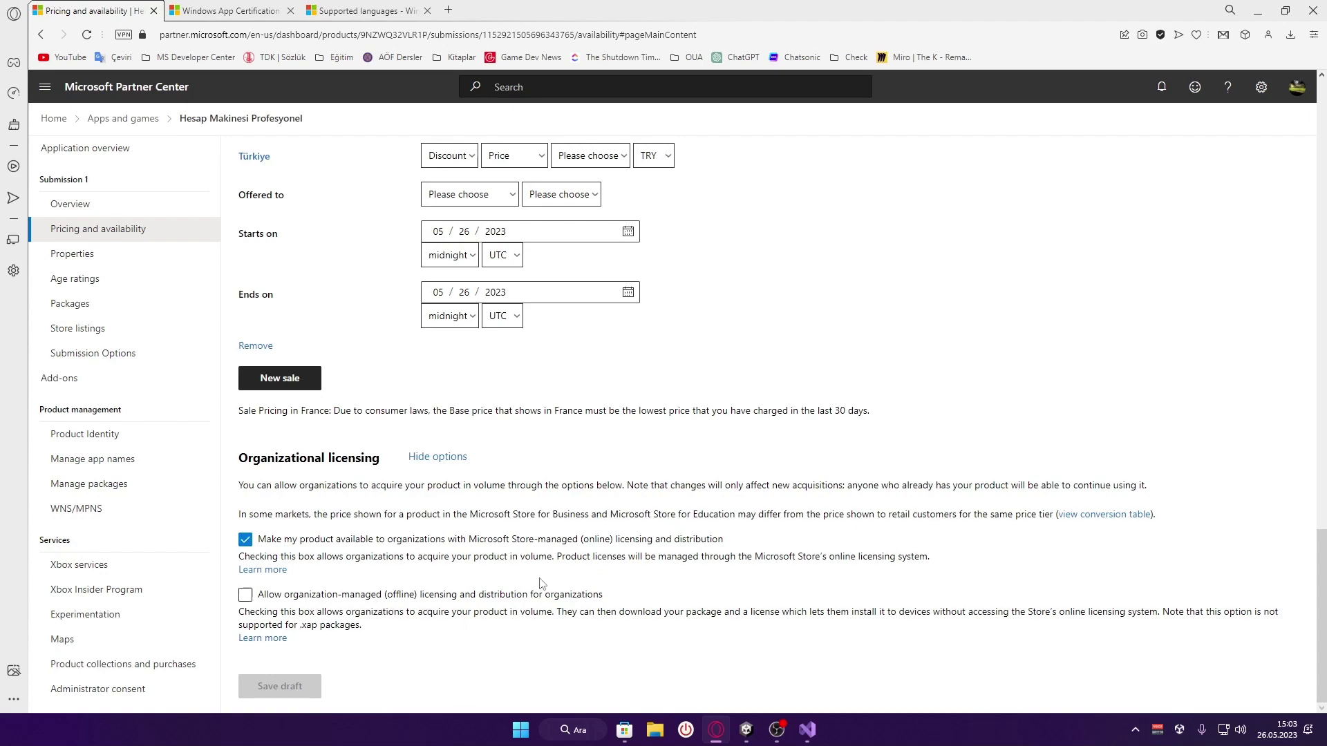
drag(723, 544, 260, 549)
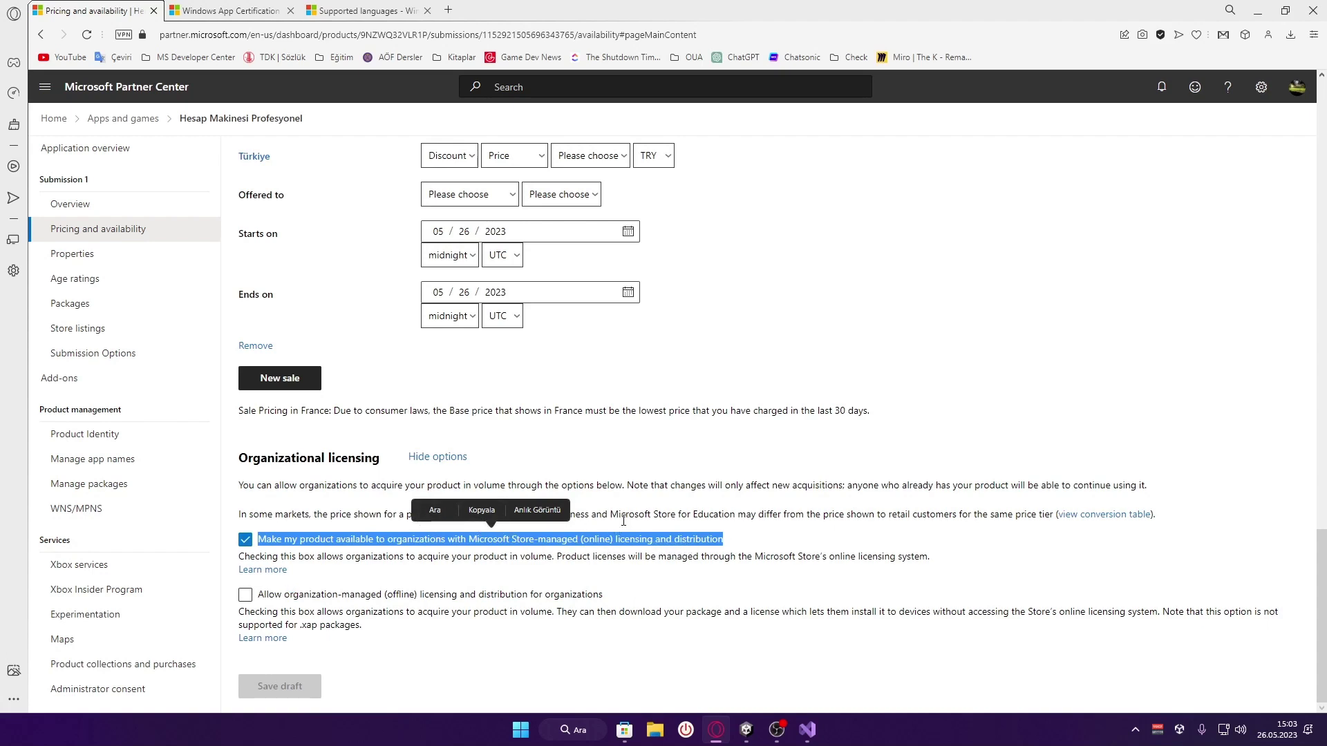
click(426, 524)
click(339, 598)
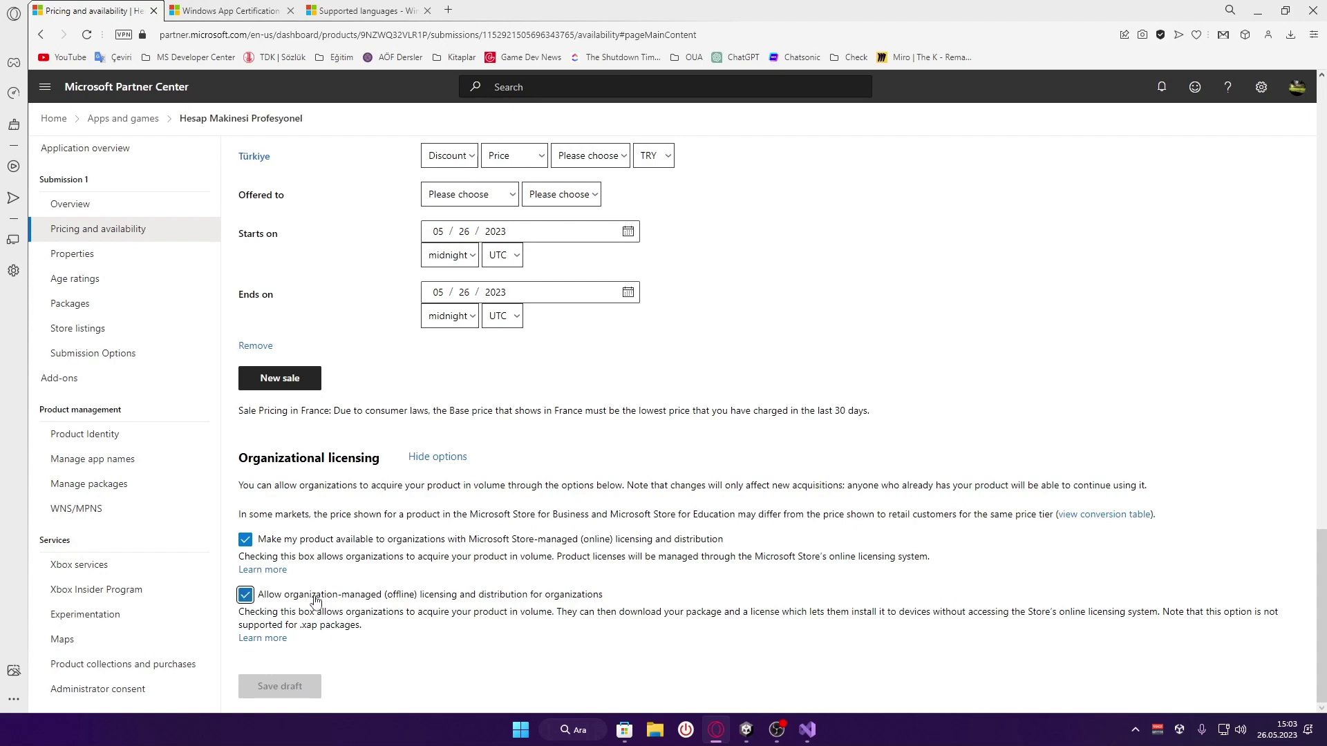
drag(639, 601, 262, 607)
click(670, 593)
Translate the online licensing description, then toggle online licensing off and on, leaving offline off
drag(931, 557, 240, 567)
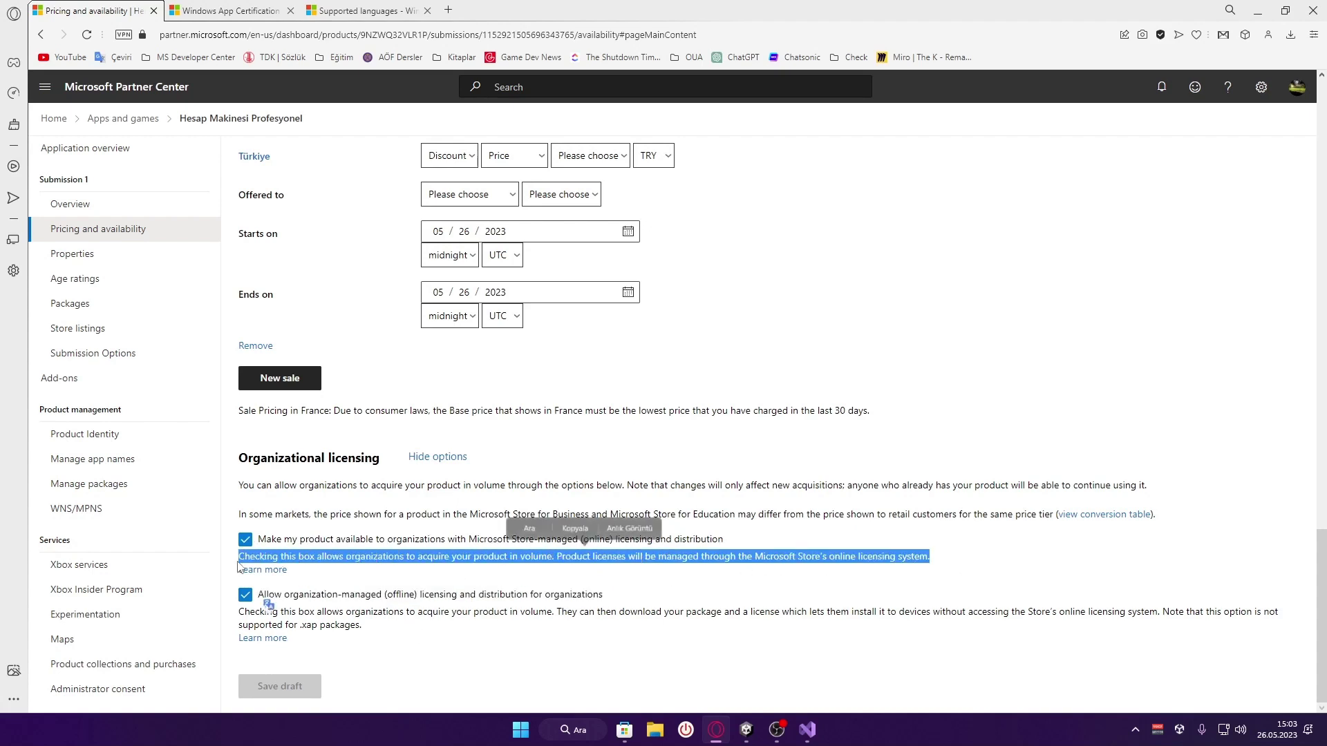
click(612, 567)
drag(934, 559, 312, 563)
click(343, 608)
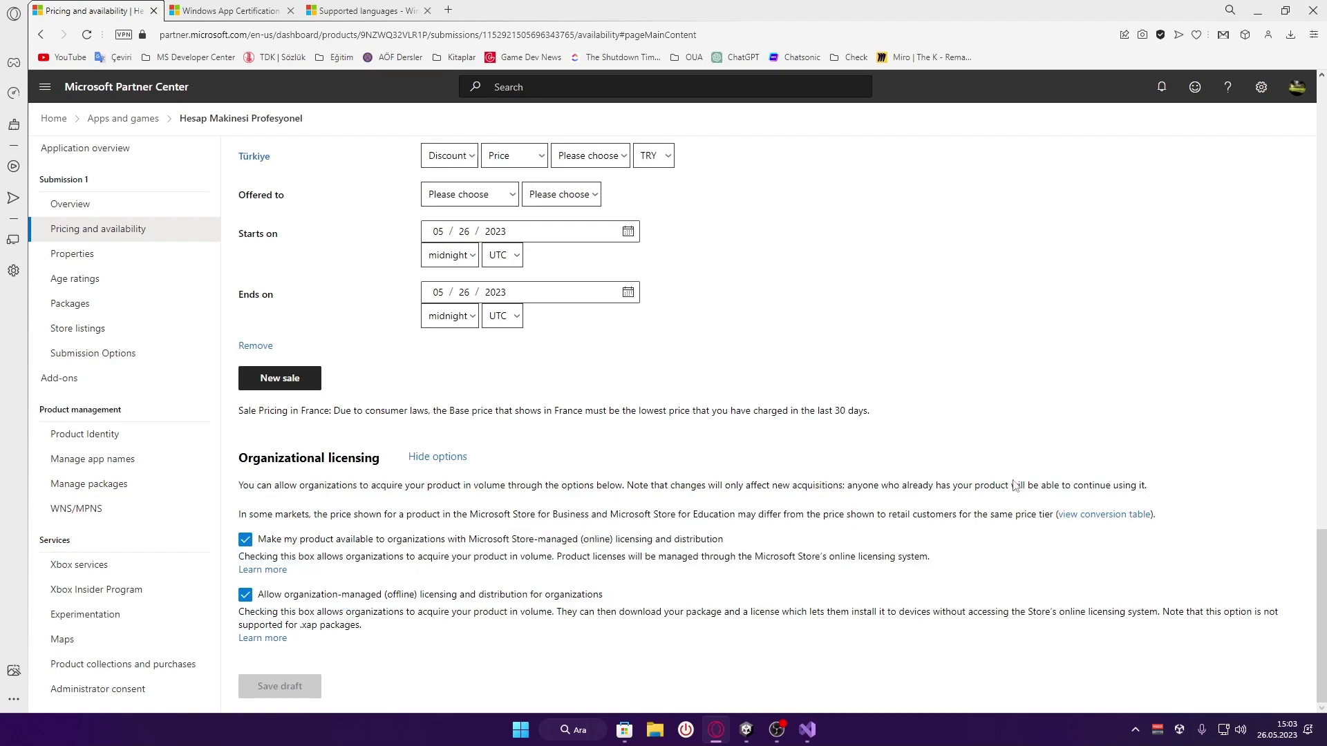
click(1247, 37)
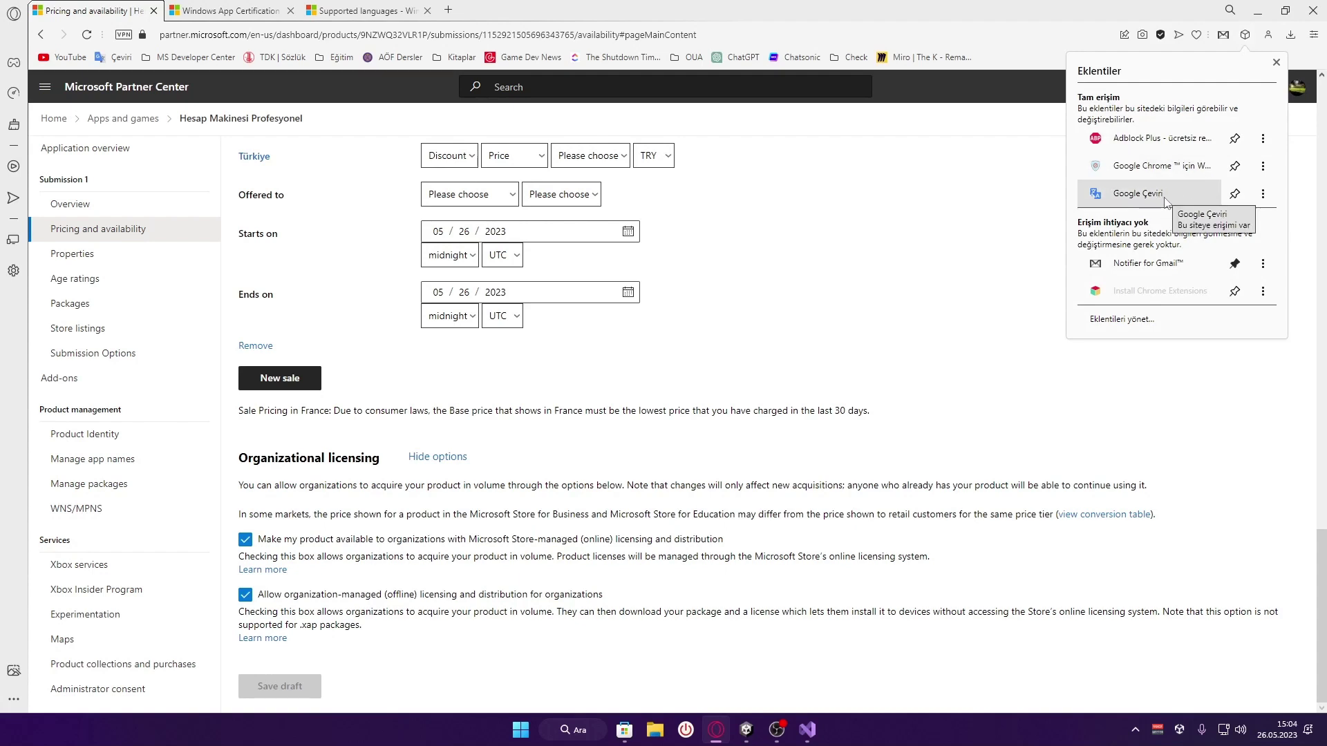
click(747, 591)
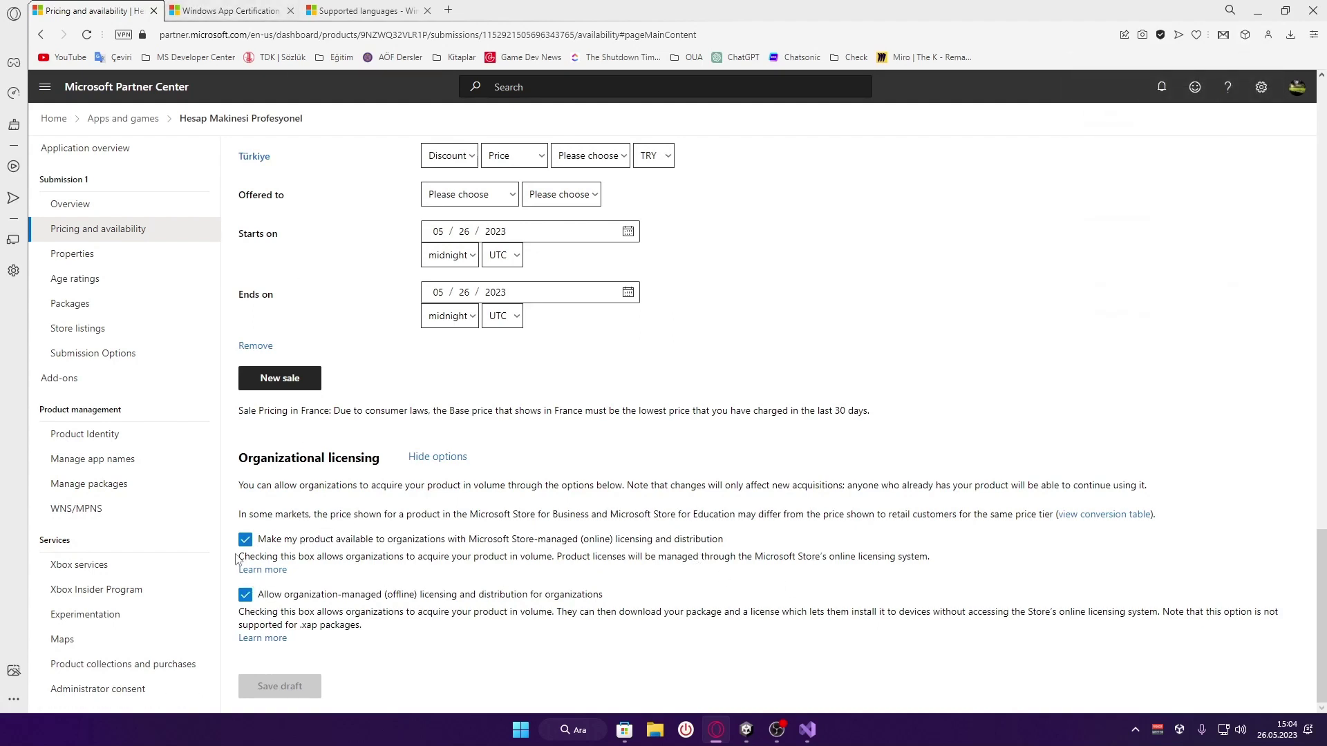
drag(241, 556, 958, 561)
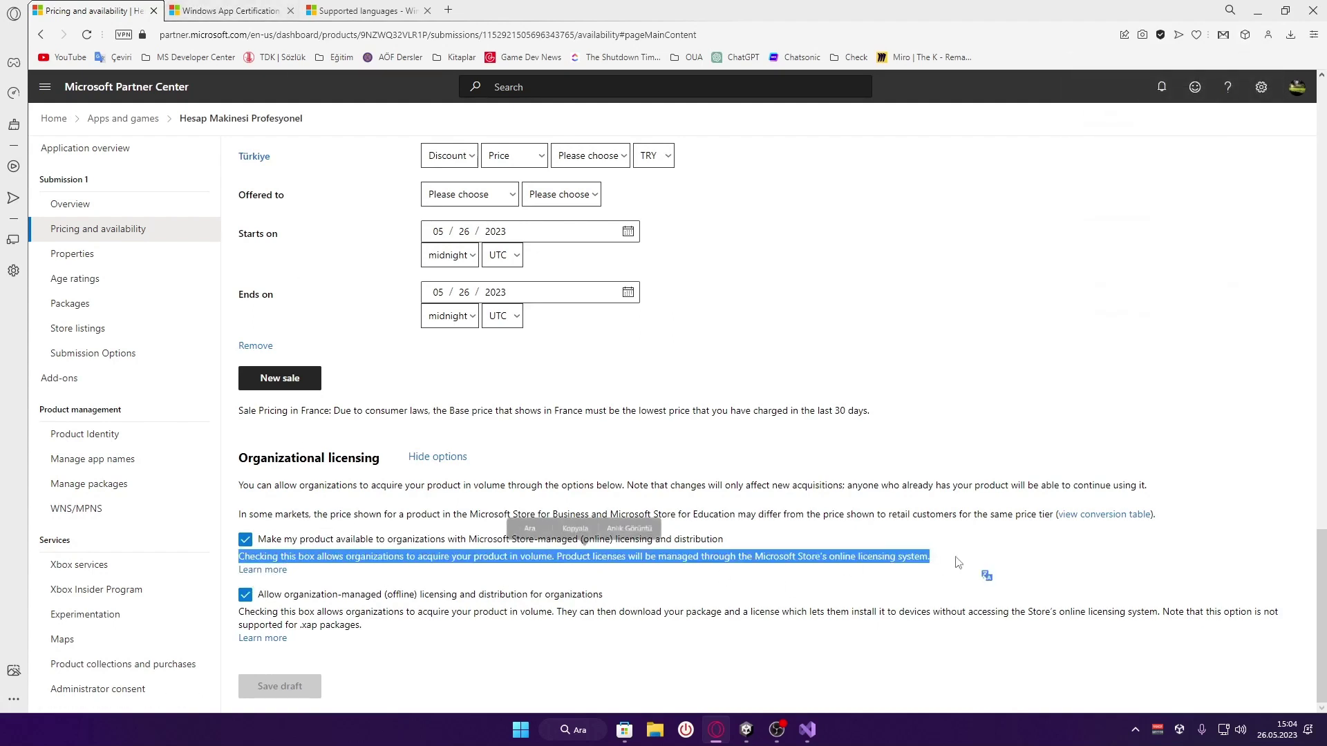
click(986, 582)
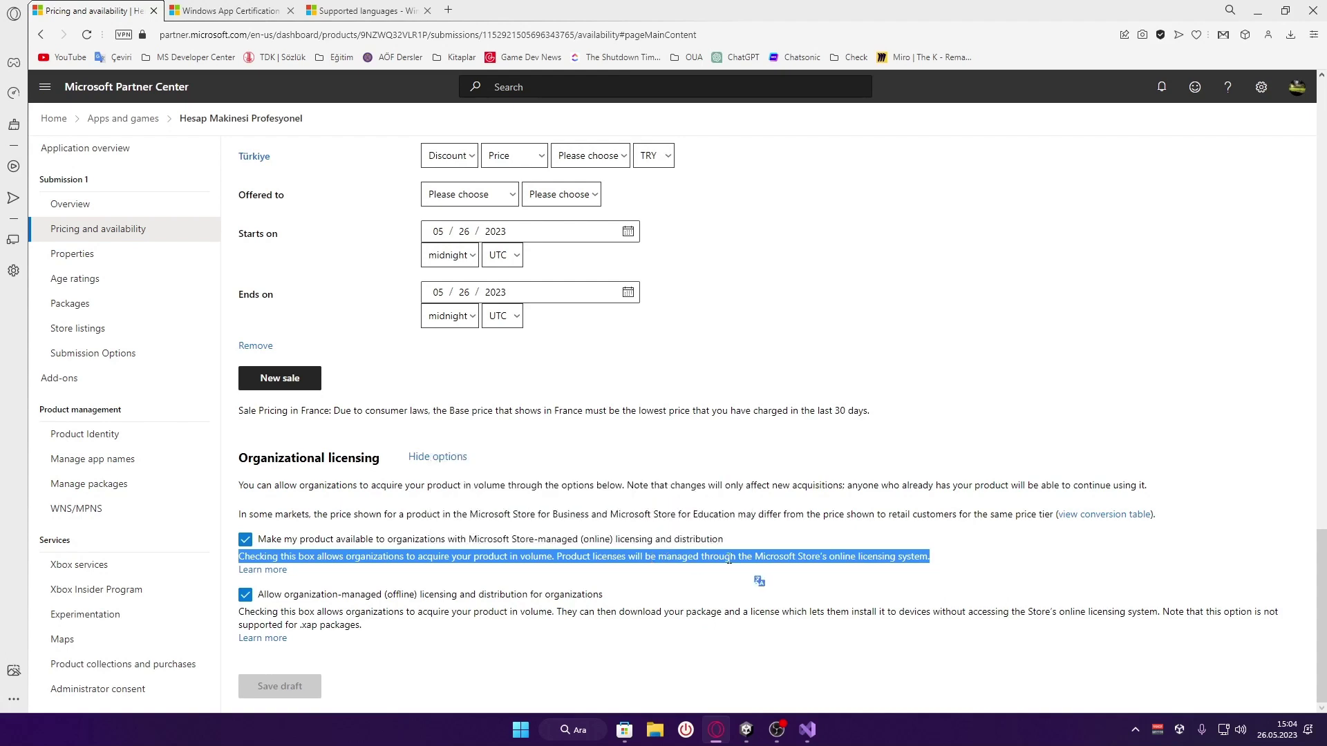
click(714, 544)
click(714, 544)
click(622, 548)
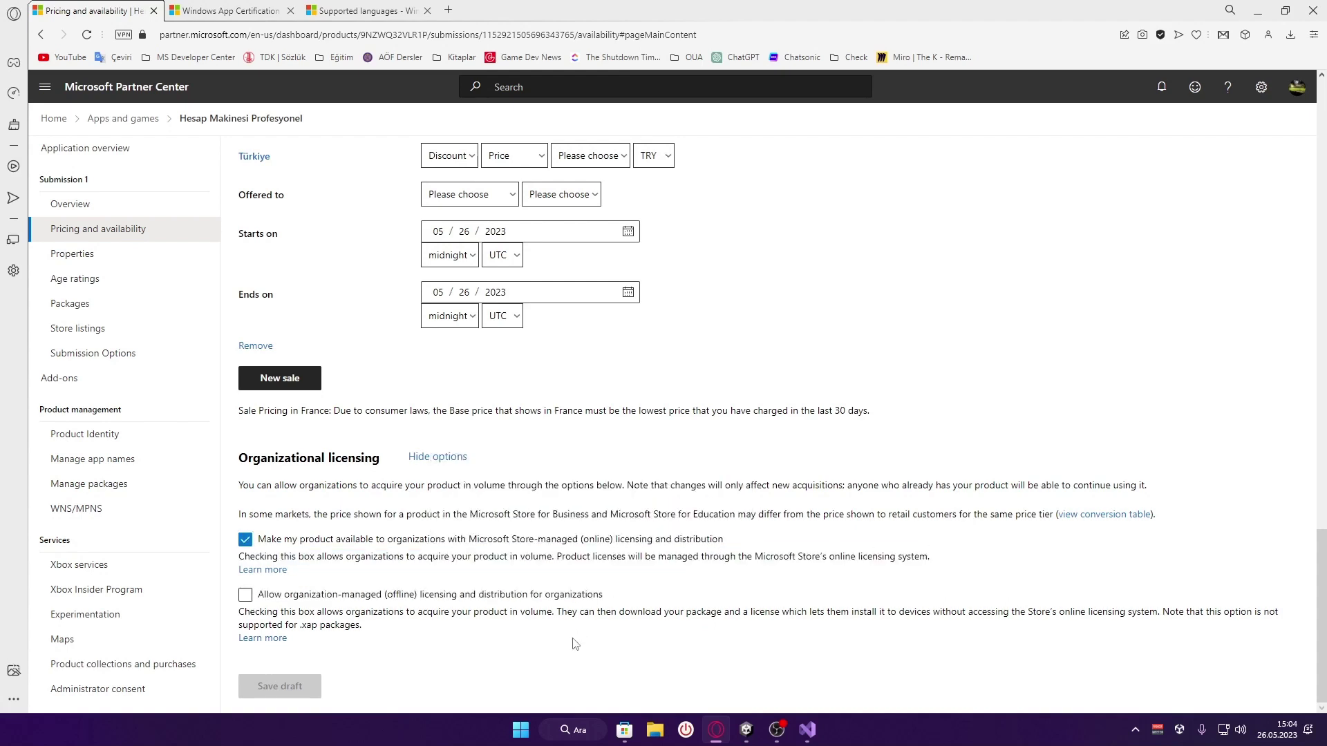
Set the Türkiye sale end date to 05/28/2023
scroll(503, 616, up, 9)
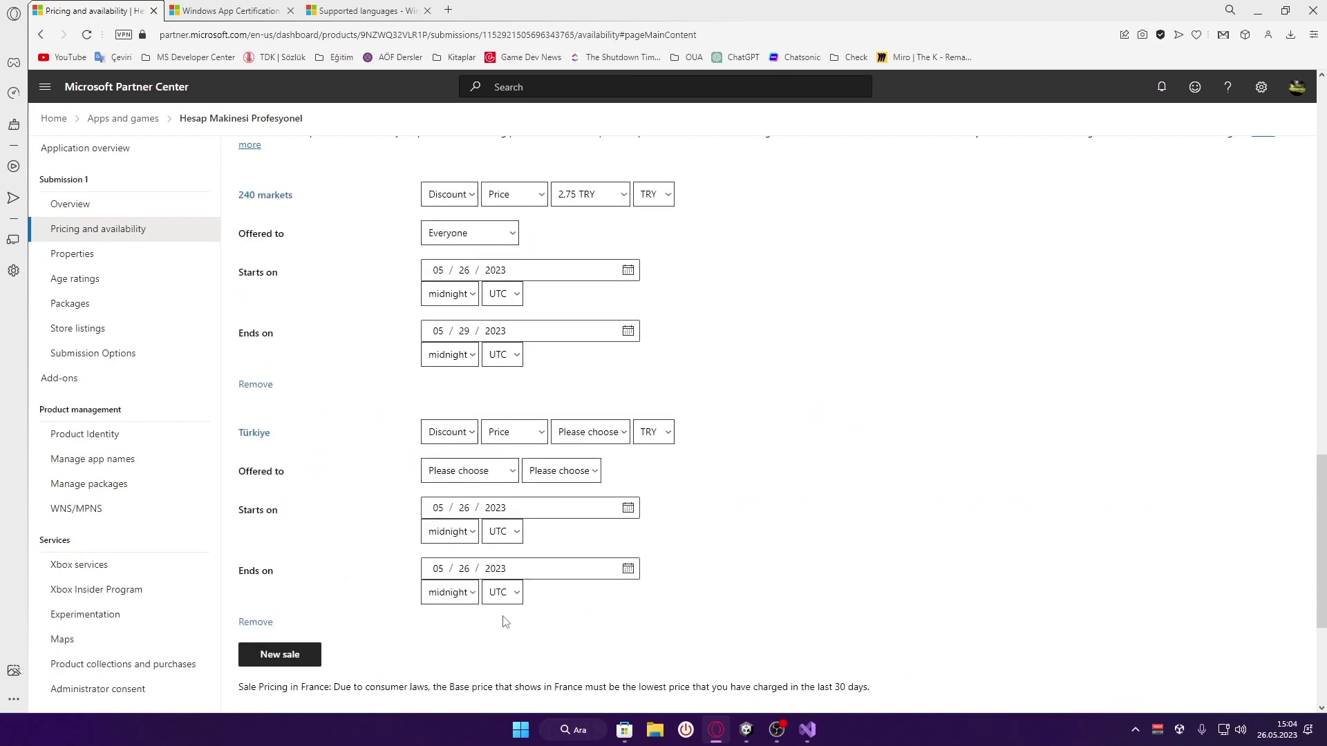
scroll(503, 616, down, 8)
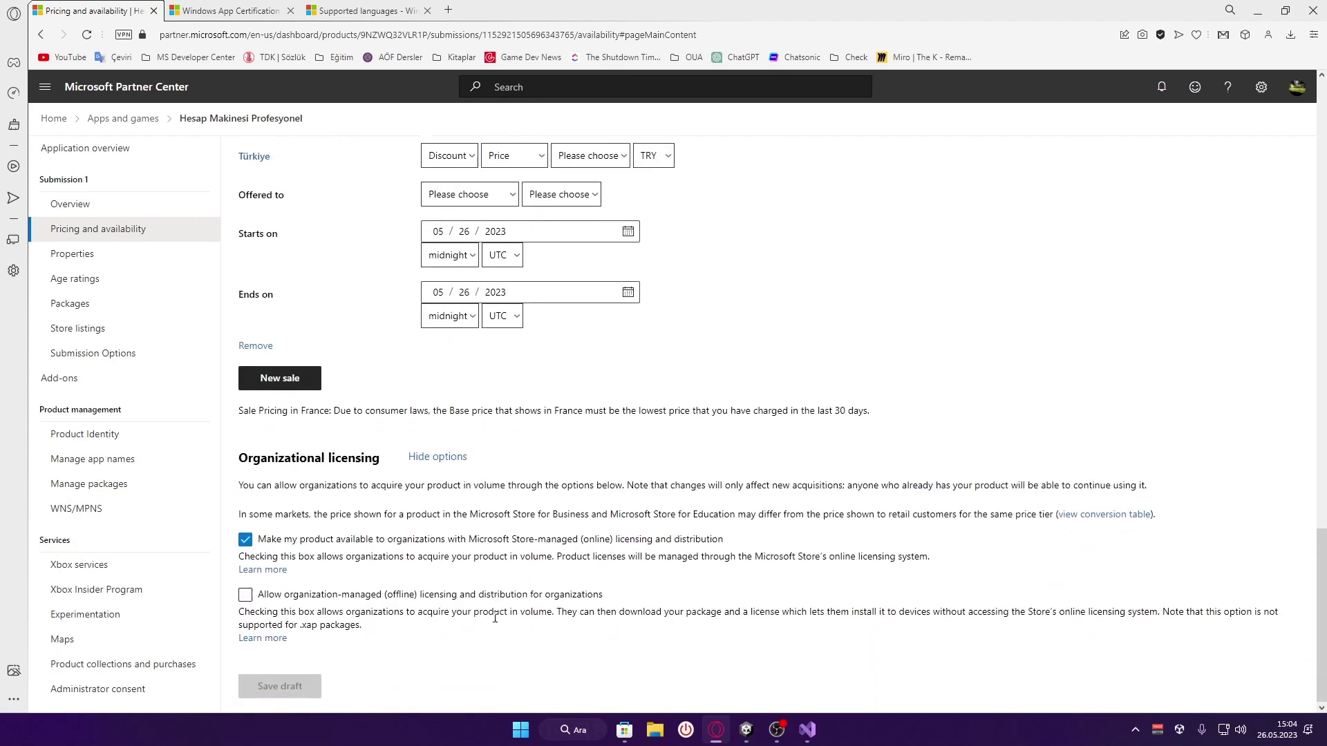
scroll(270, 678, up, 6)
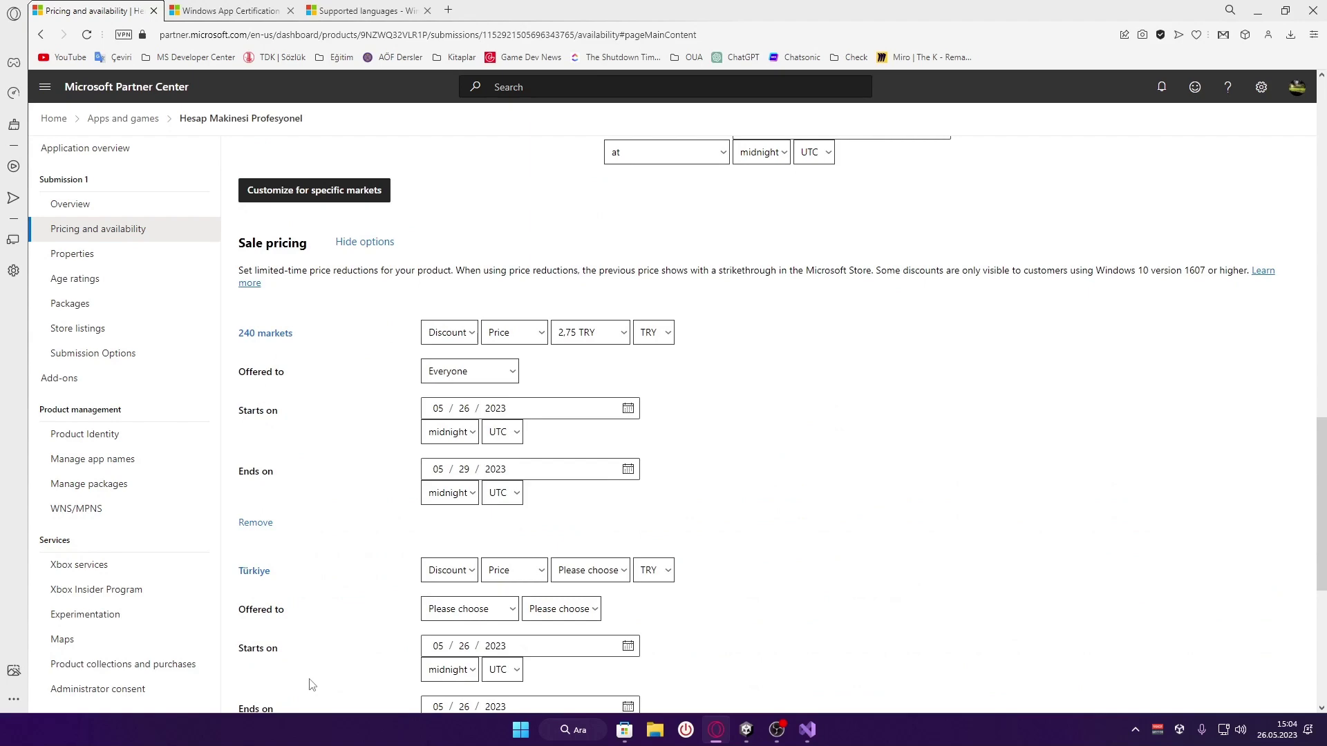
scroll(300, 680, down, 6)
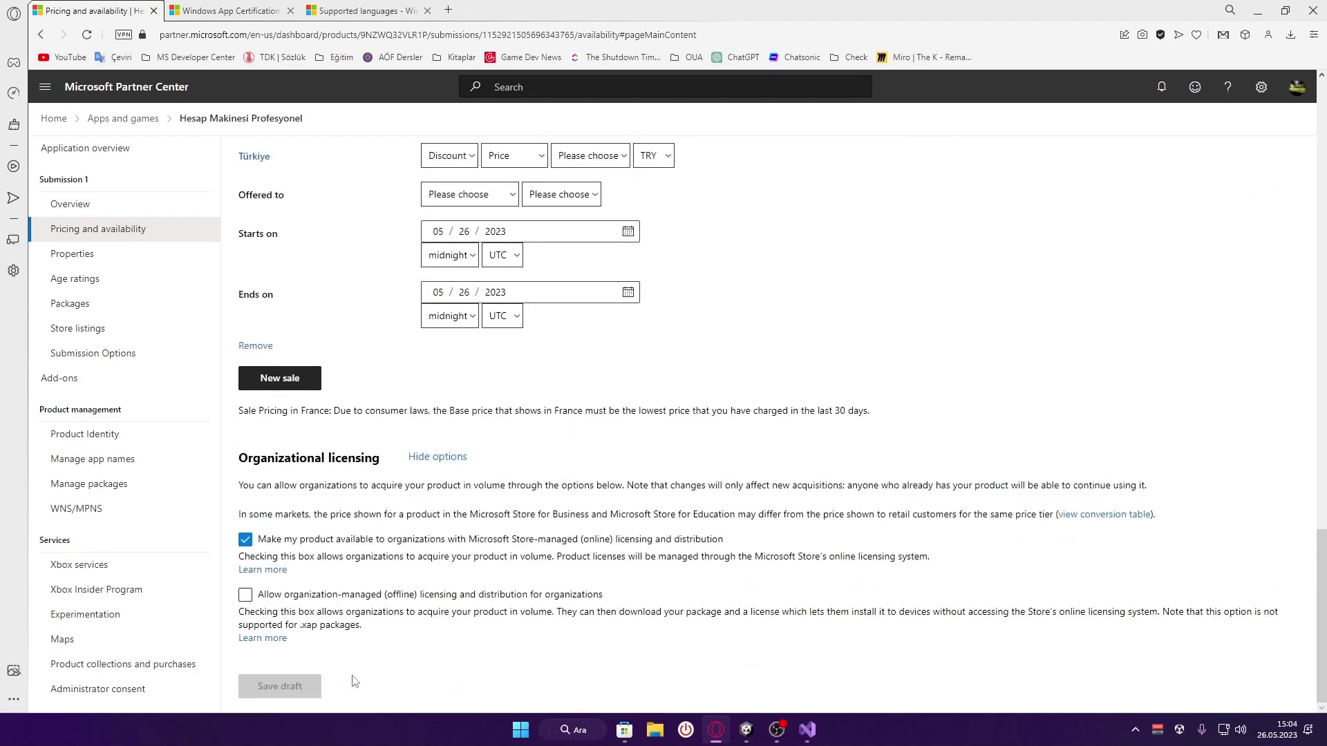
scroll(355, 682, up, 6)
scroll(352, 678, down, 3)
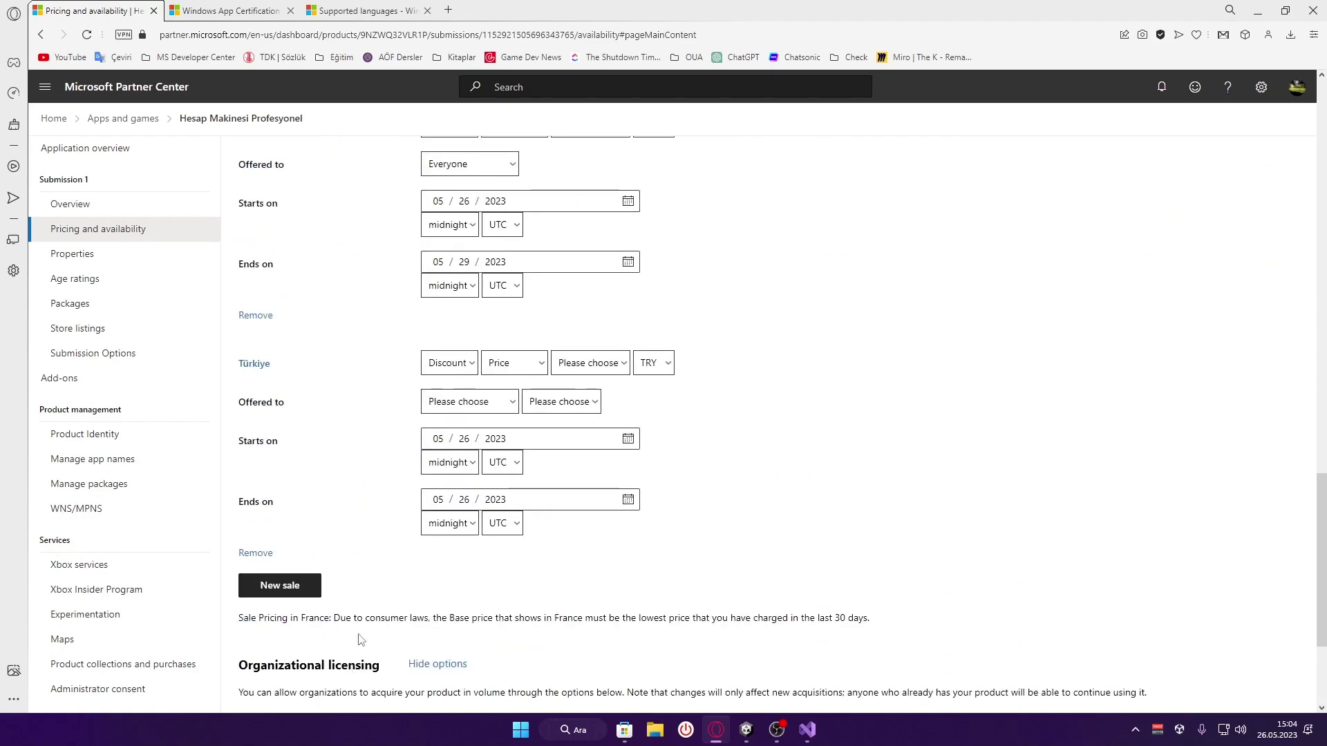
click(465, 499)
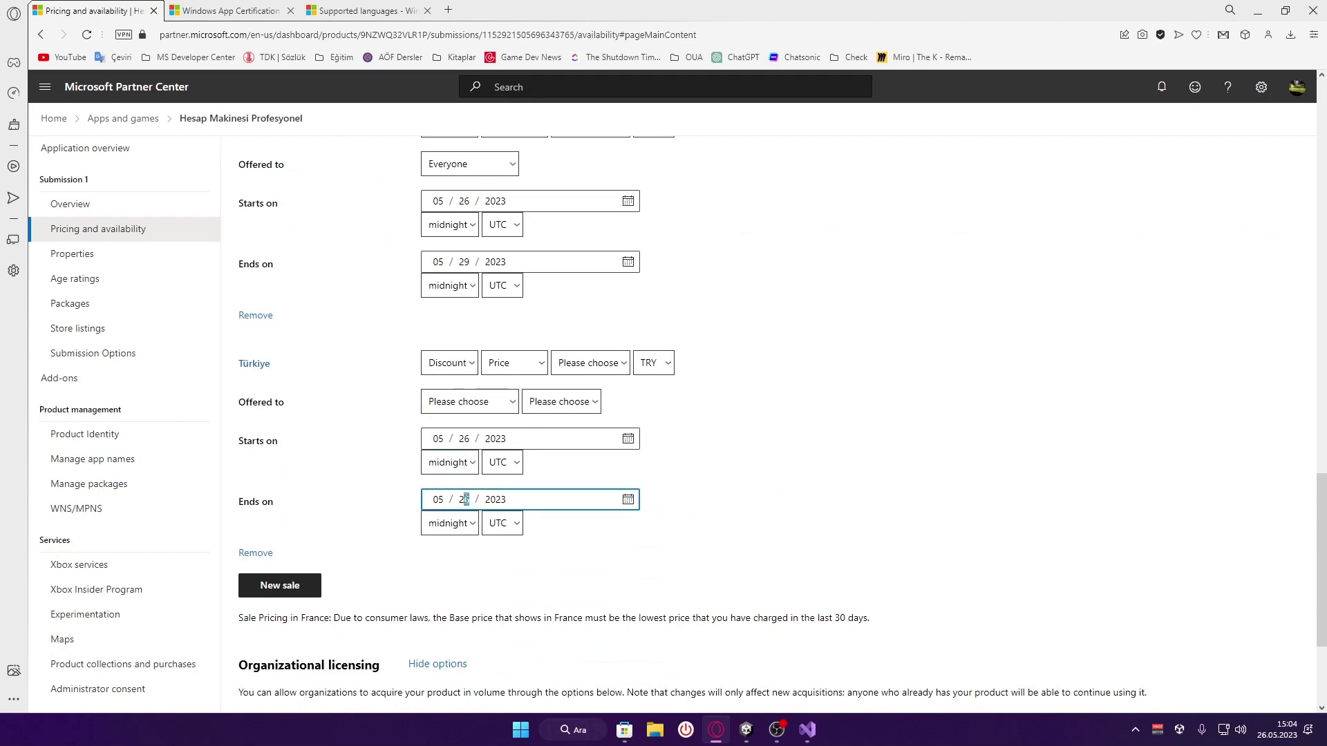
click(613, 537)
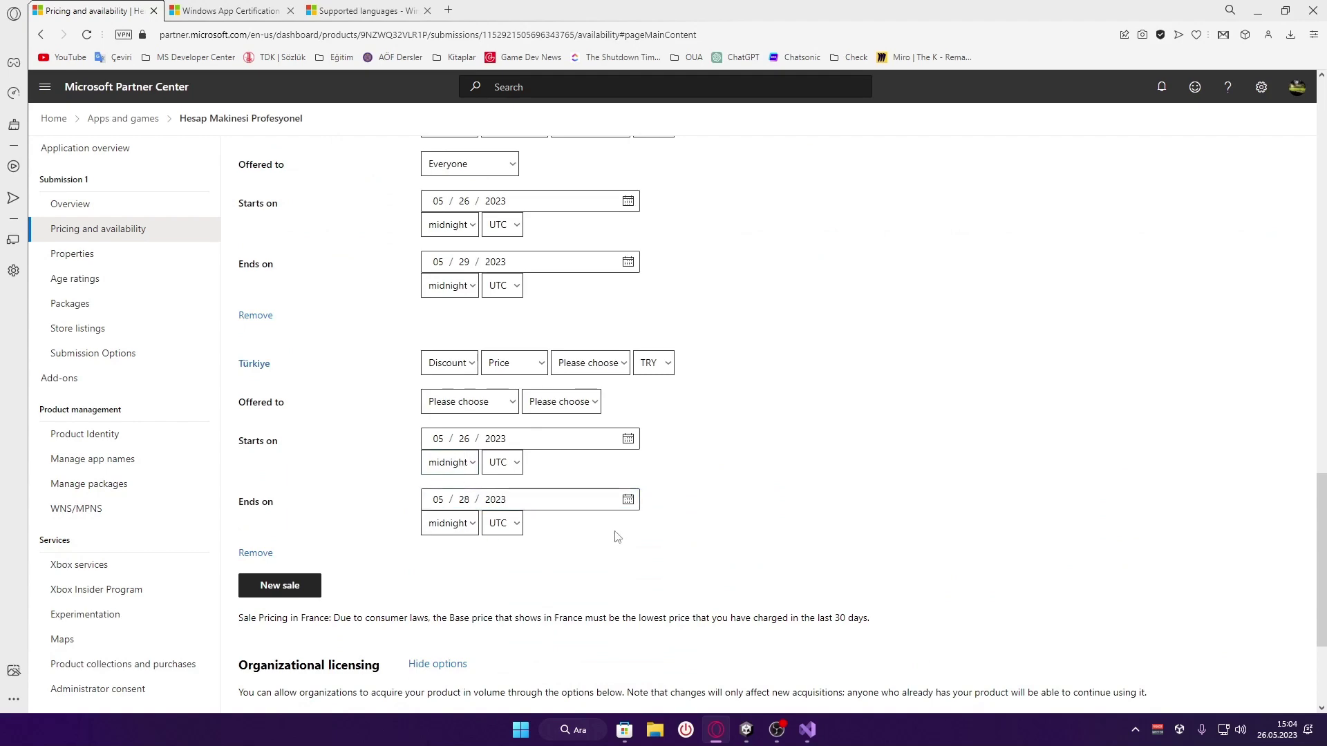
scroll(615, 537, down, 3)
scroll(618, 538, up, 5)
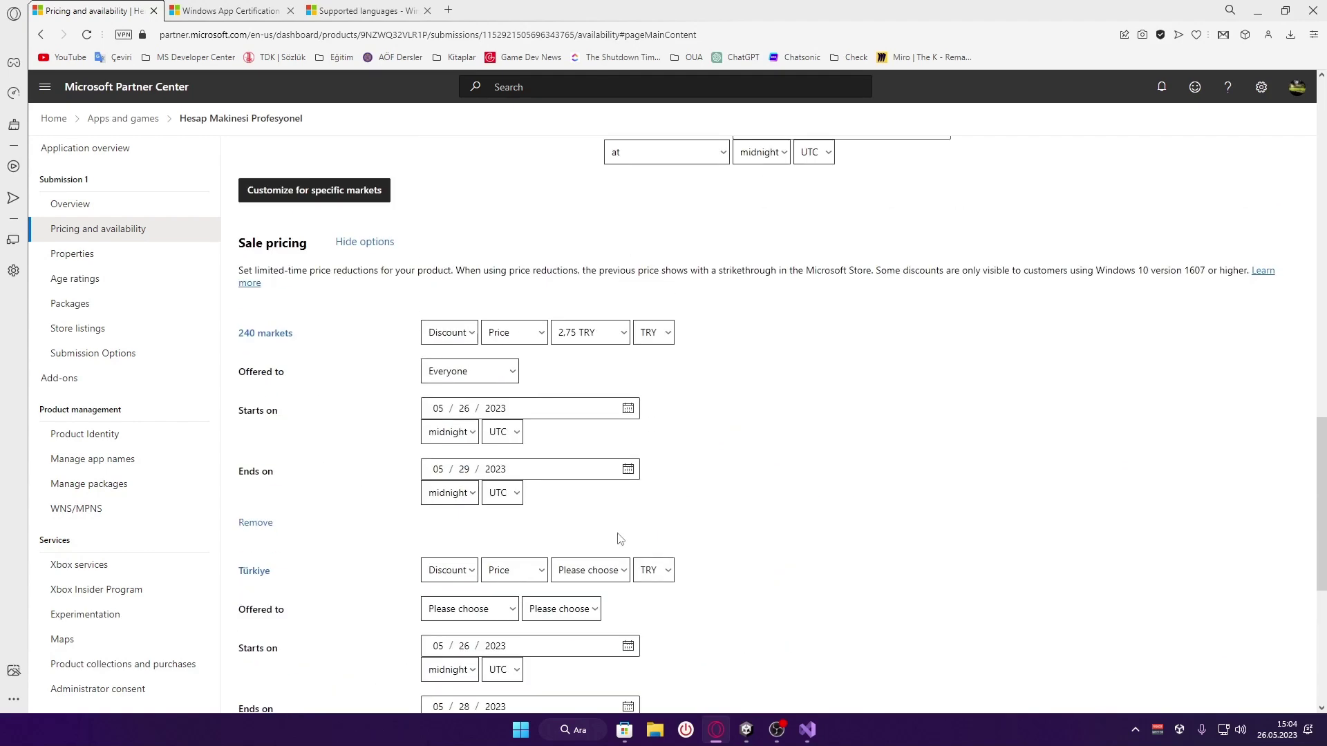
scroll(618, 539, down, 1)
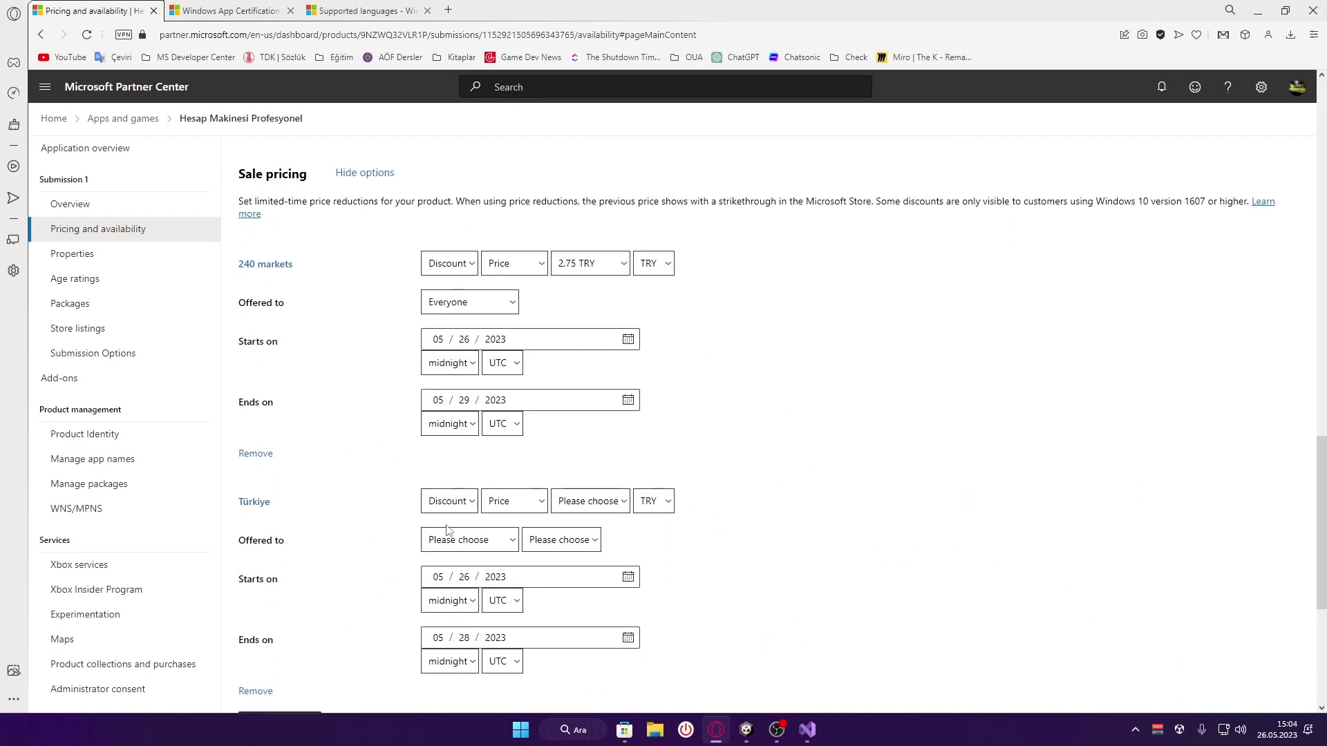
scroll(598, 536, down, 1)
Make the Türkiye sale a 100% percentage discount offered to Everyone
click(515, 432)
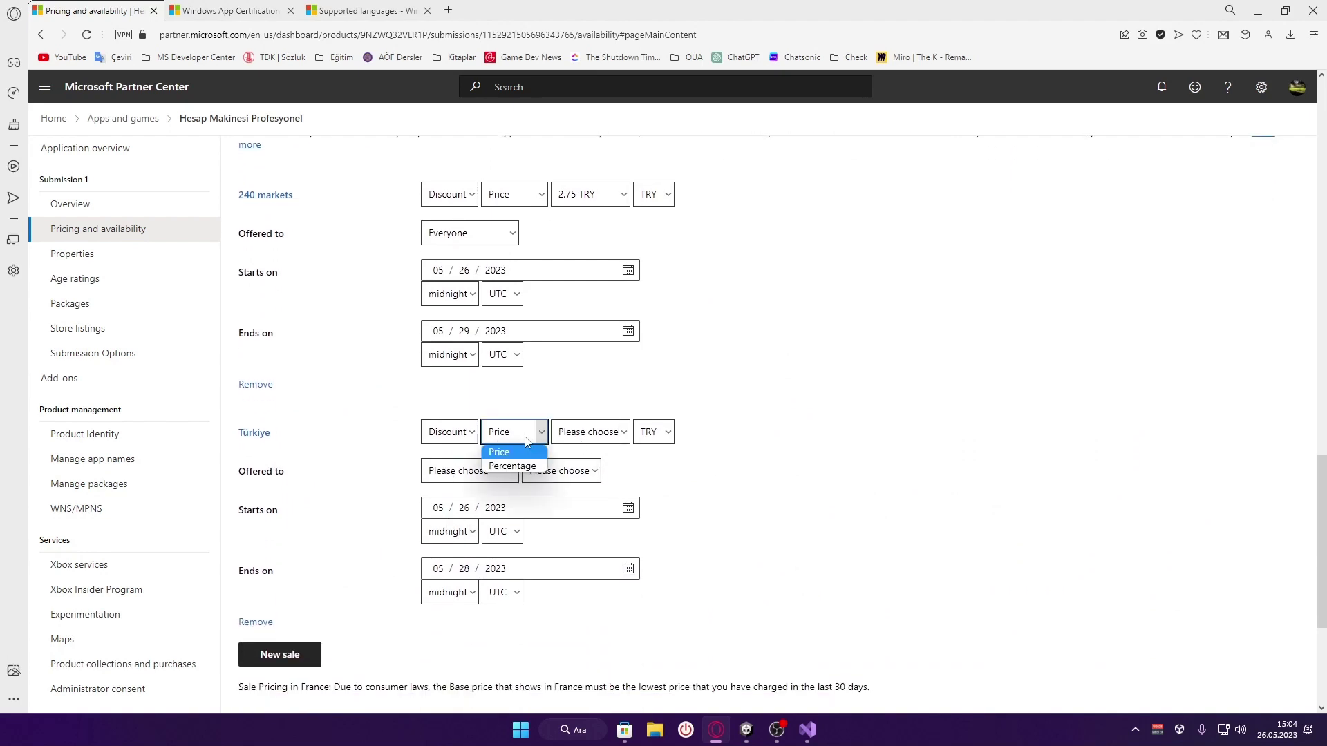
click(523, 467)
click(591, 434)
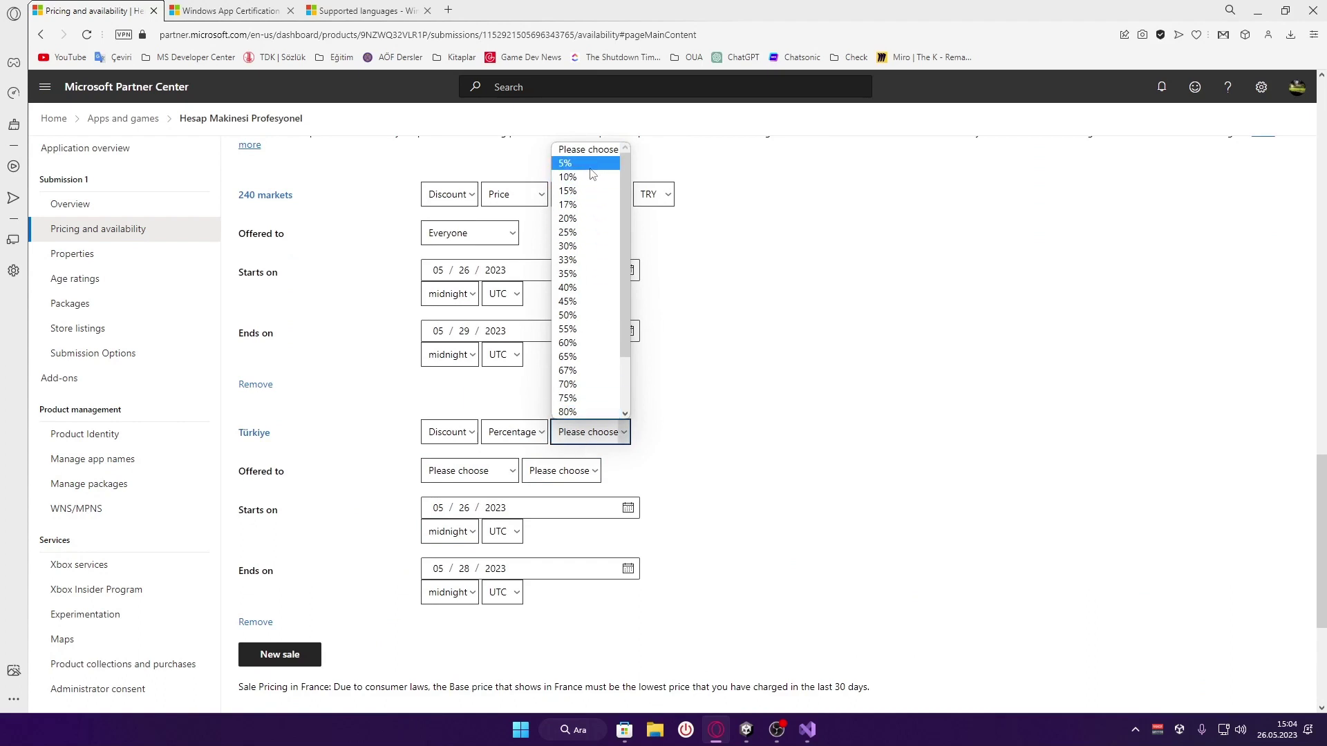
scroll(583, 405, down, 3)
click(583, 412)
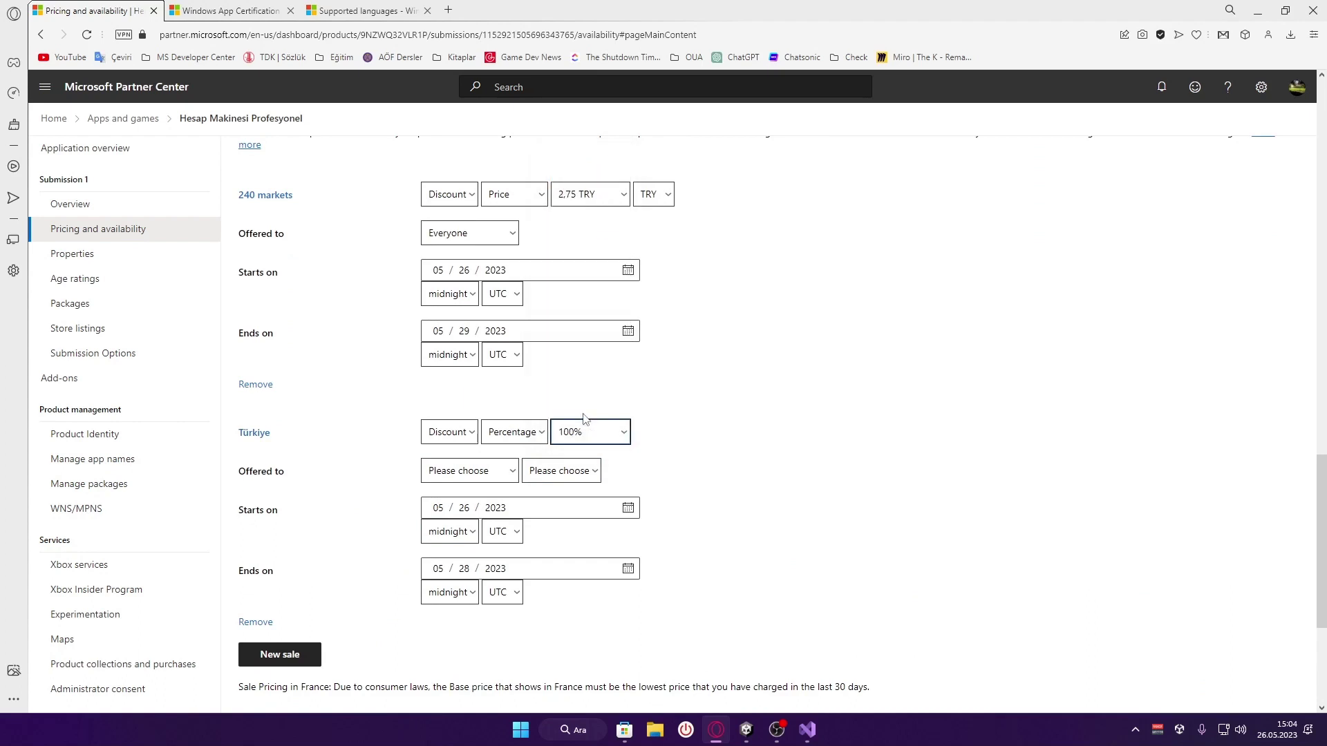
click(478, 477)
click(482, 507)
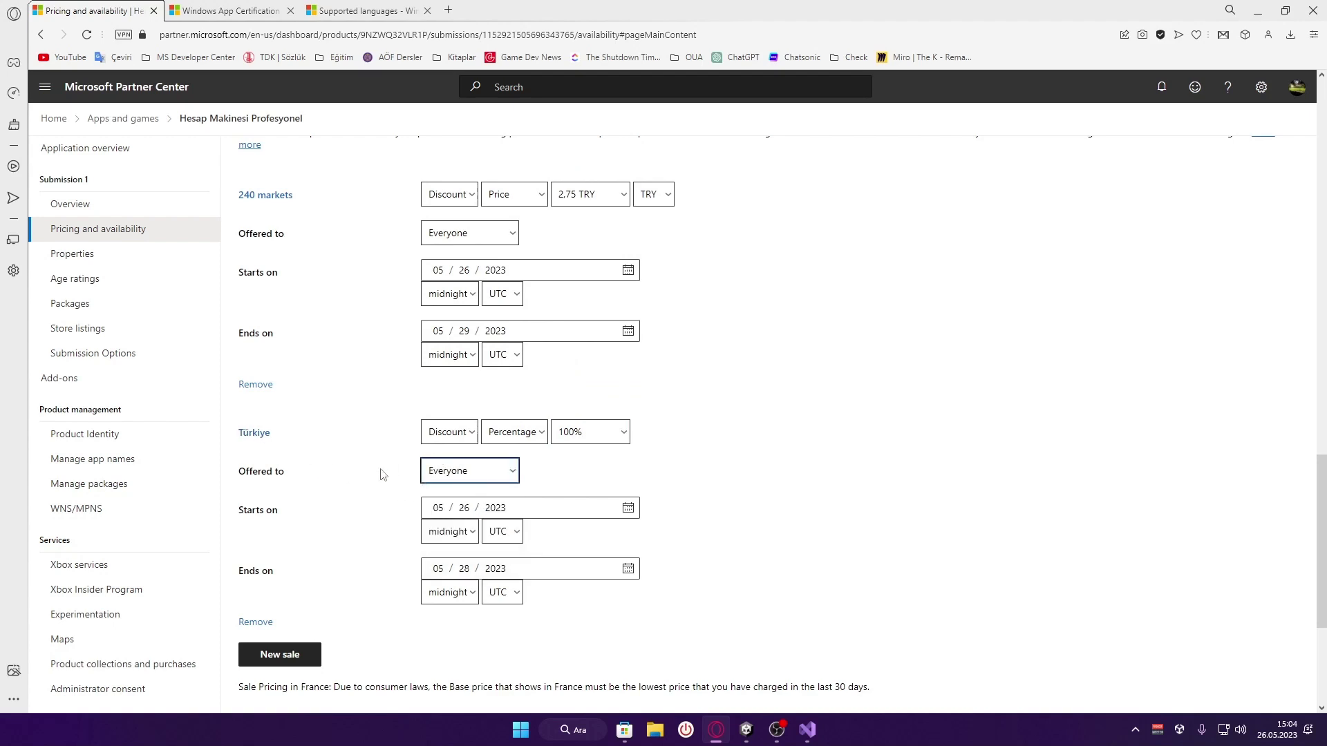
click(531, 484)
scroll(511, 490, down, 1)
scroll(496, 491, down, 3)
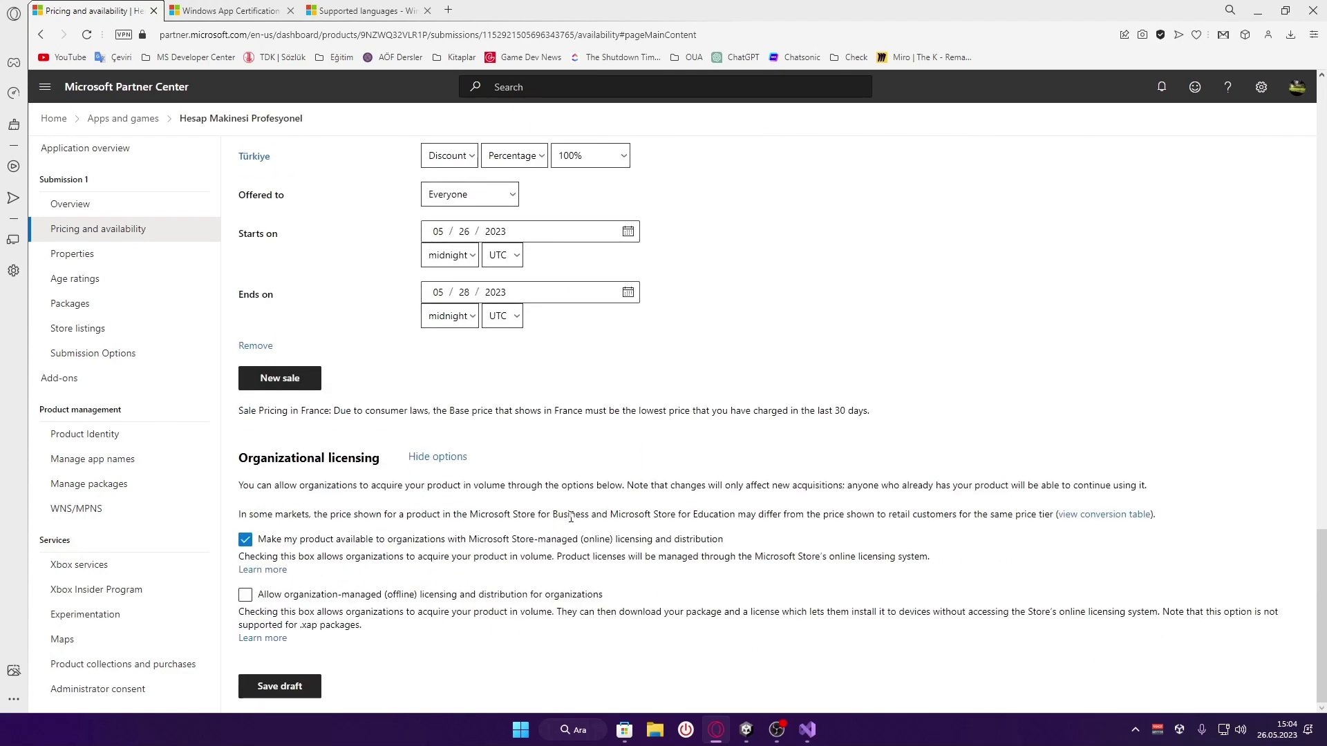
Save the pricing as a draft so Pricing and availability shows Complete on Submission 1
click(287, 688)
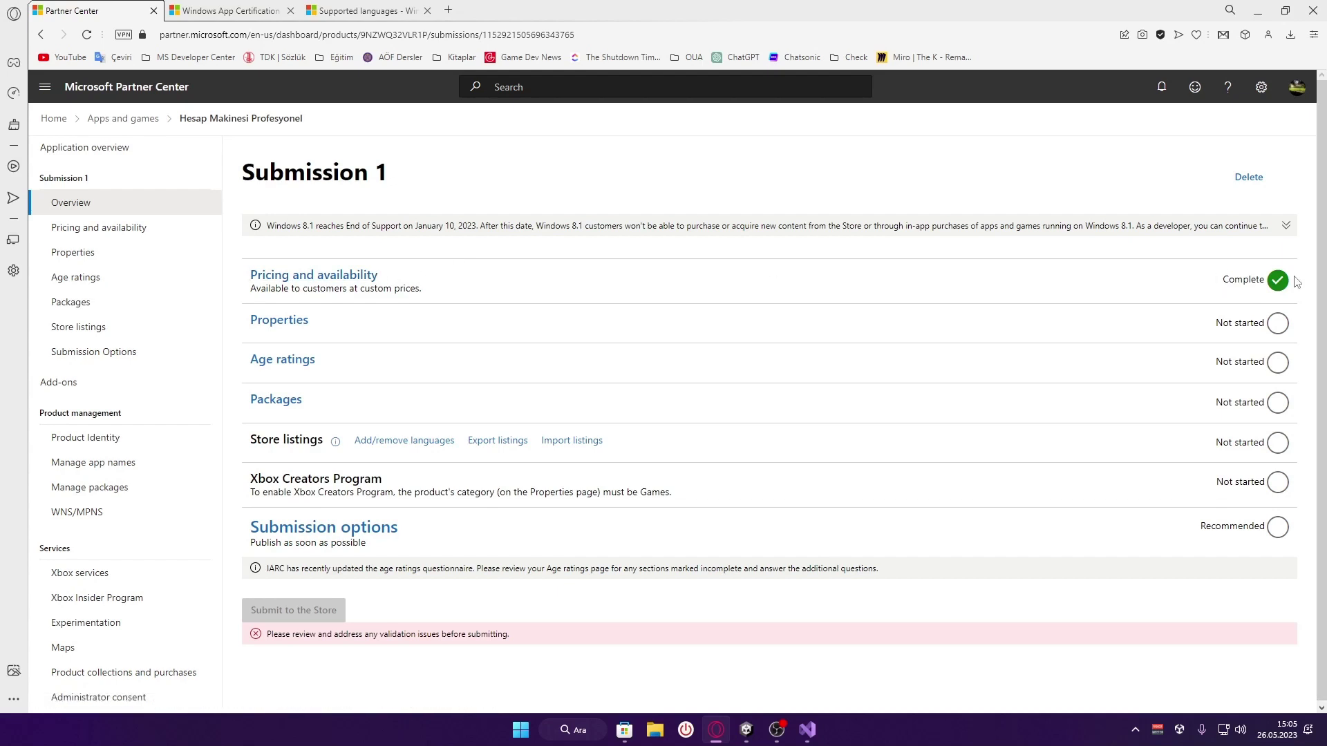
On the Properties page, set category Personal finance and subcategory Budgeting + taxes
click(293, 322)
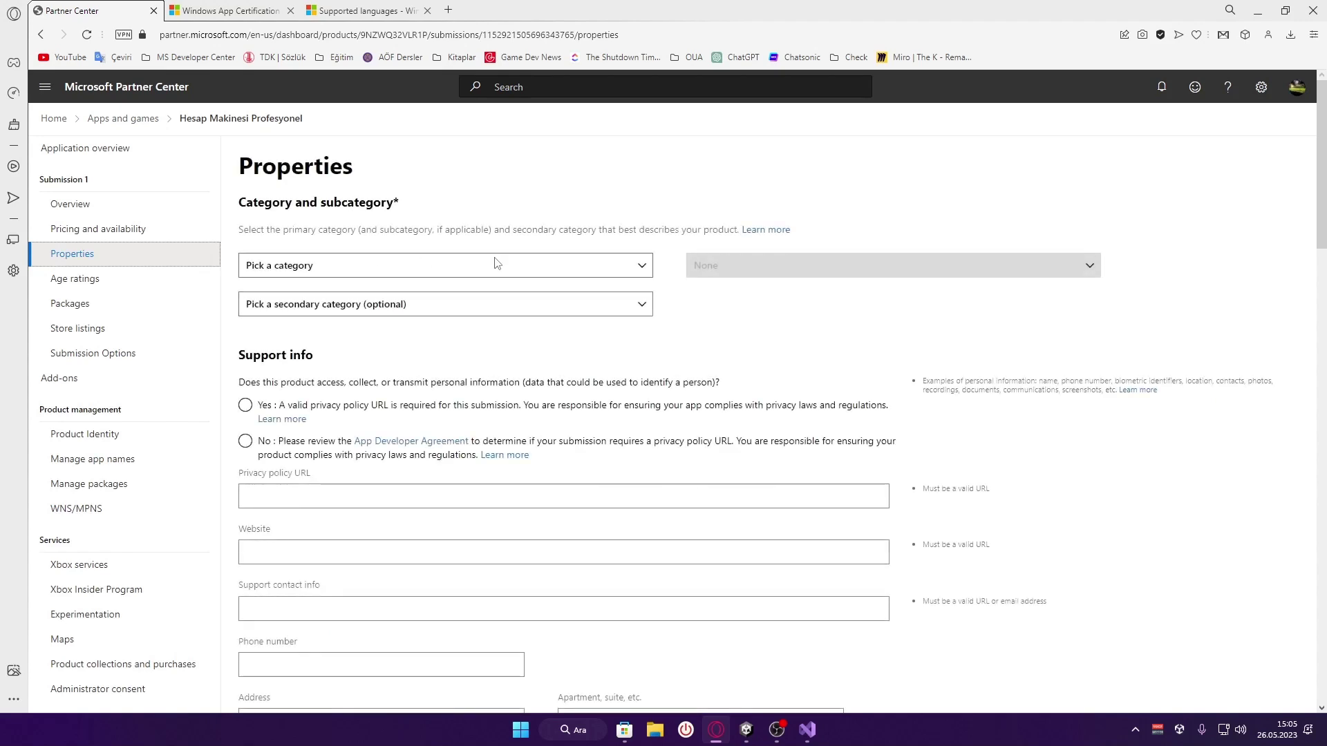
click(496, 264)
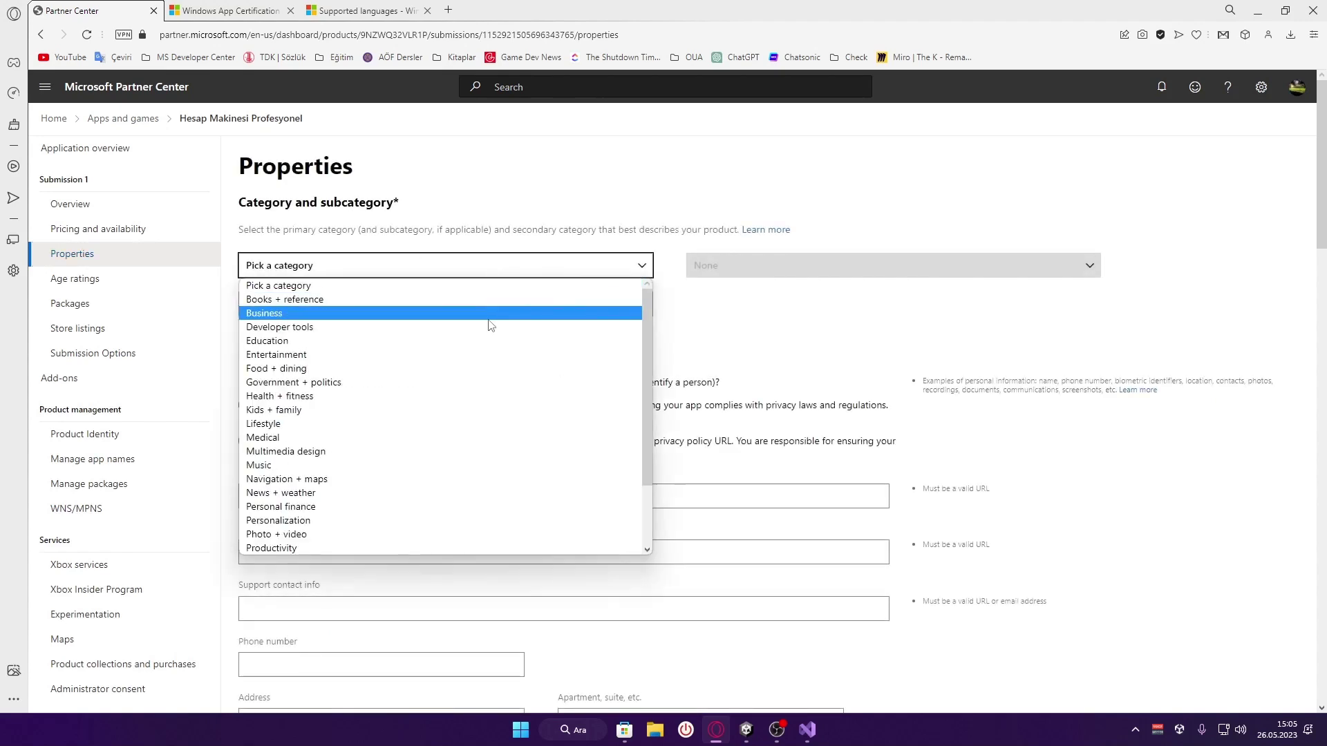
scroll(490, 324, down, 3)
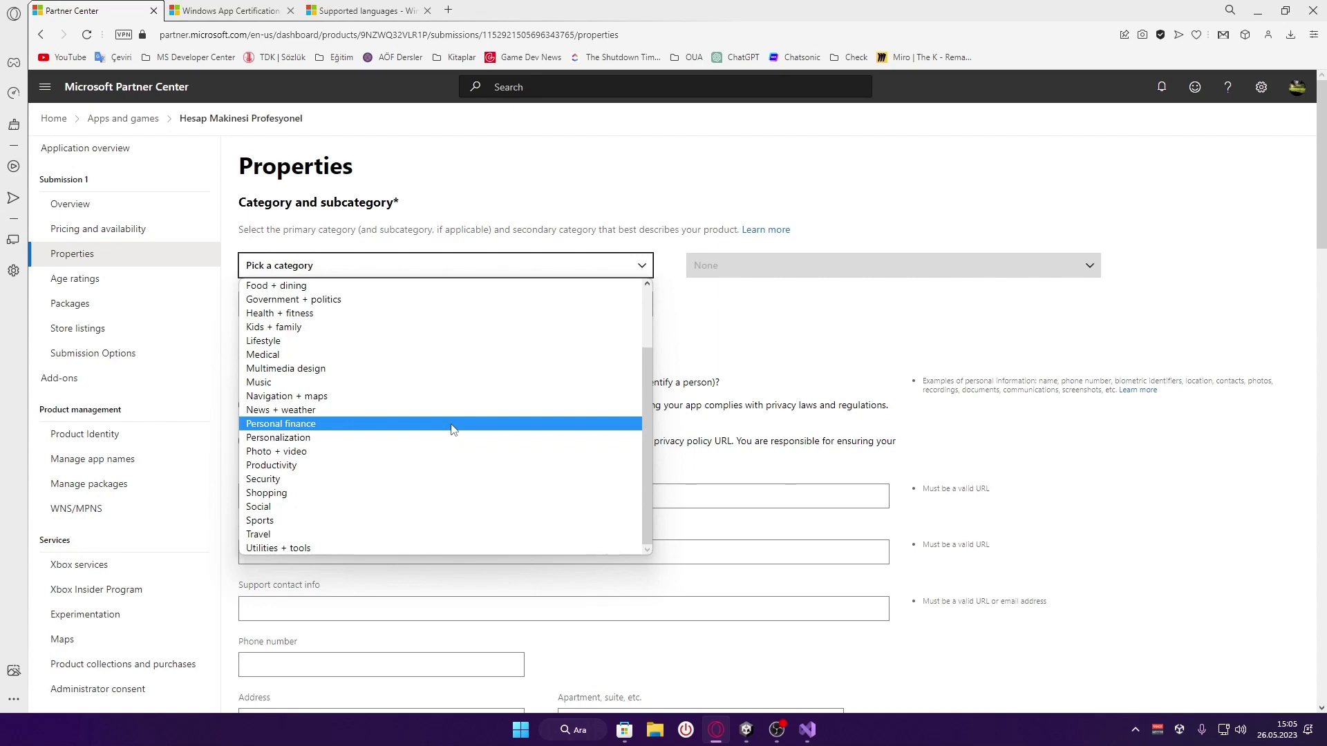
click(452, 423)
click(906, 266)
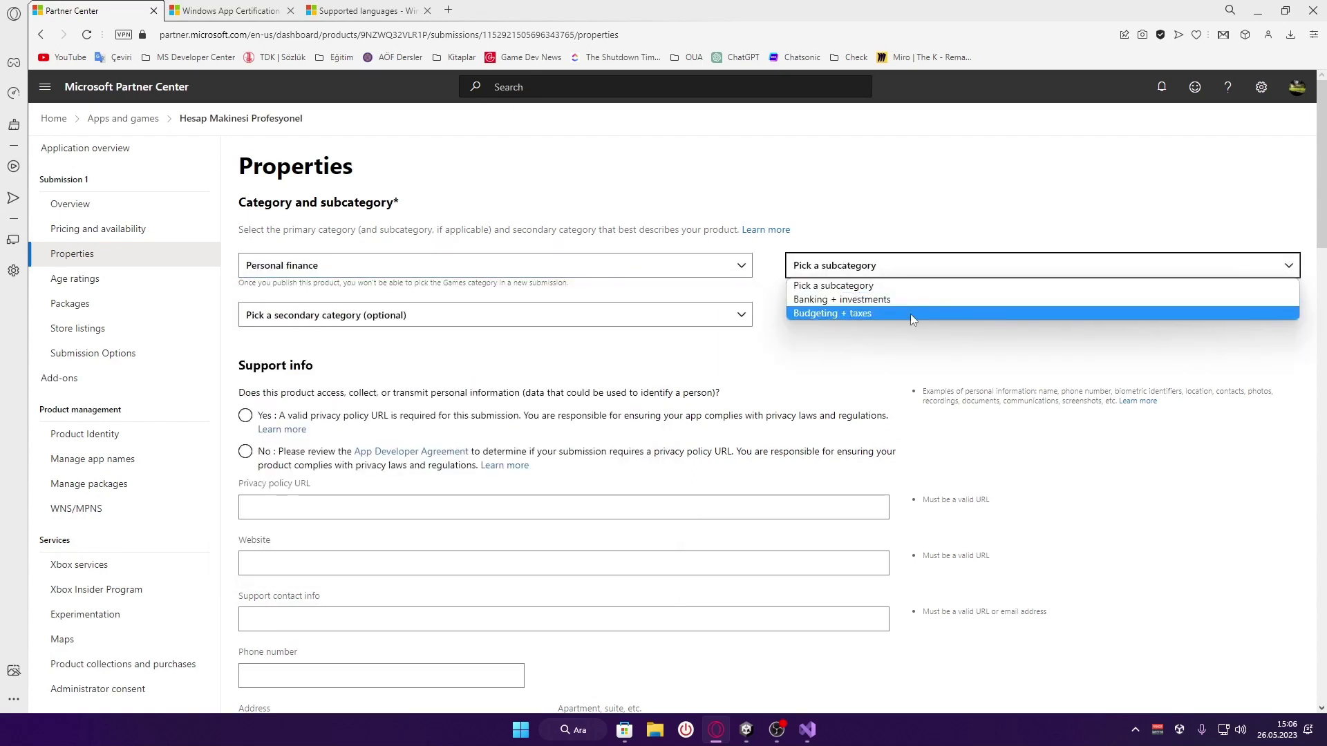
click(864, 314)
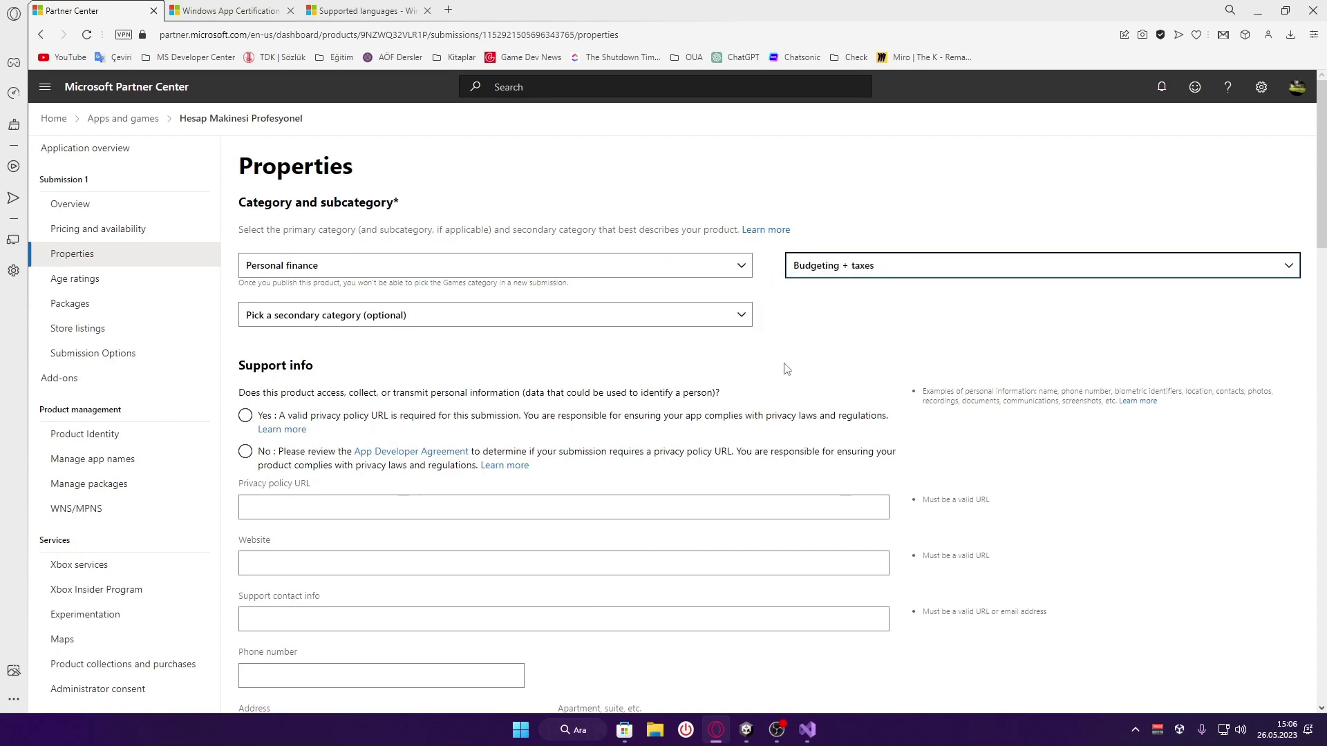
Reset the secondary category to none after trying Music, and answer Yes to personal information
click(566, 315)
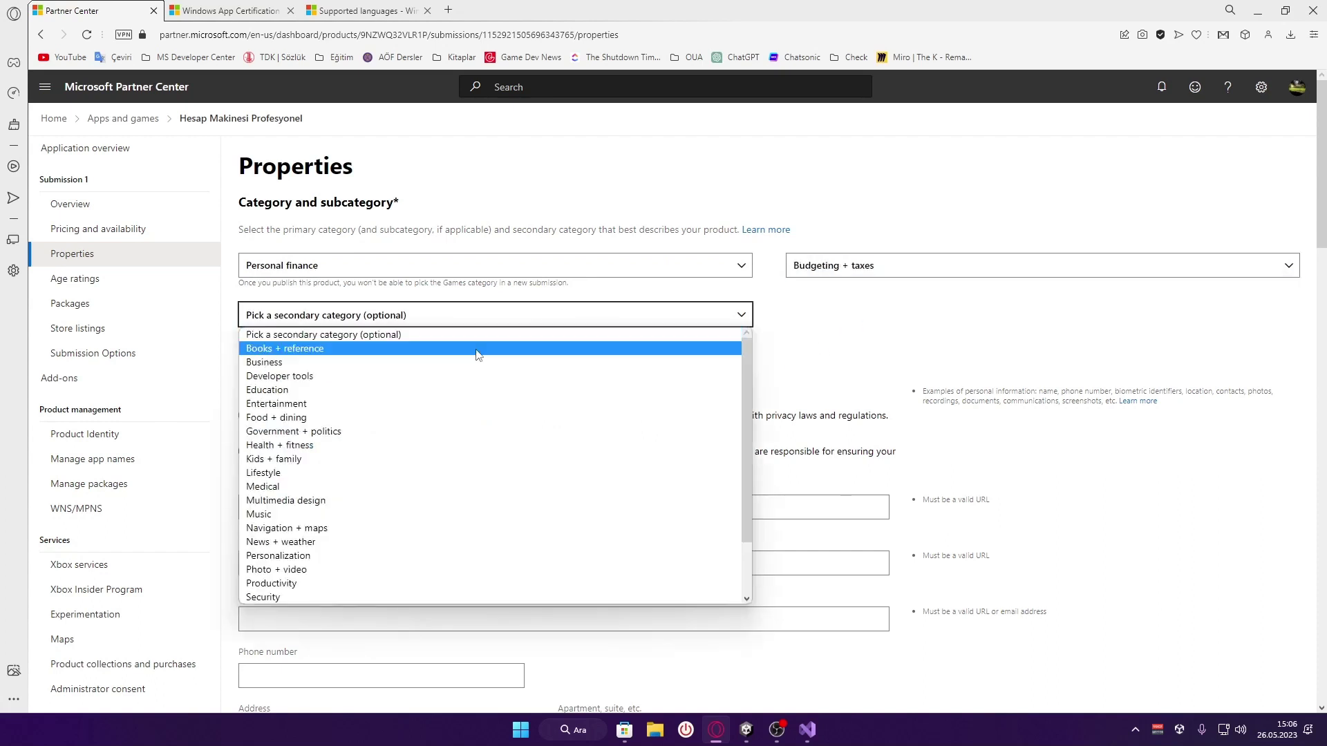
scroll(439, 456, down, 3)
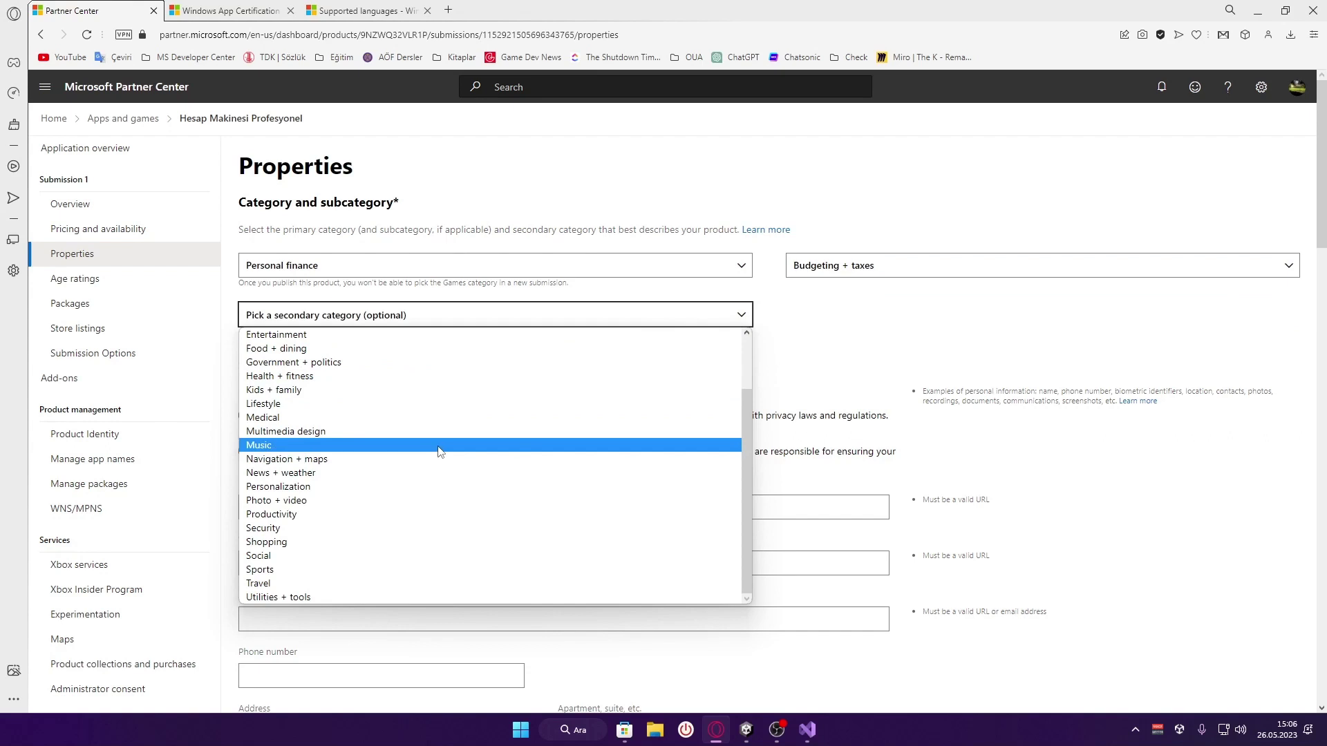
click(438, 446)
click(514, 316)
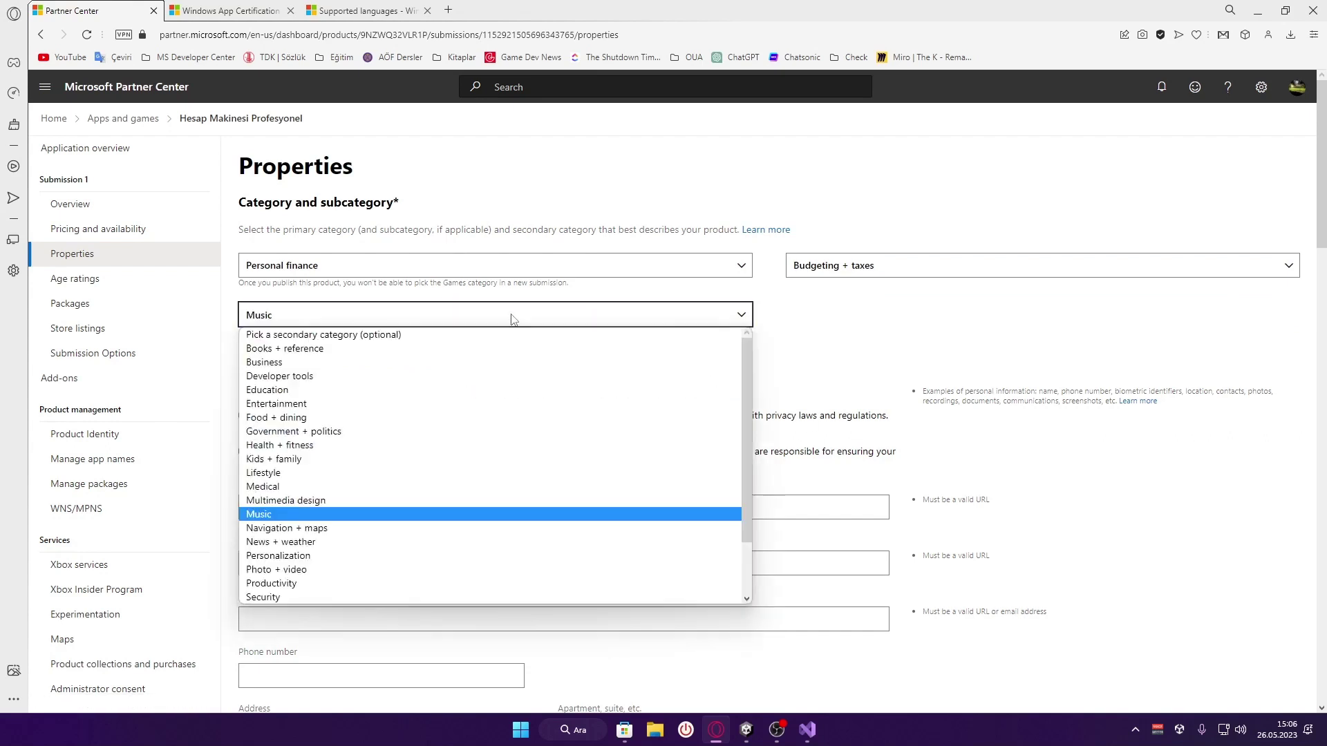
click(408, 336)
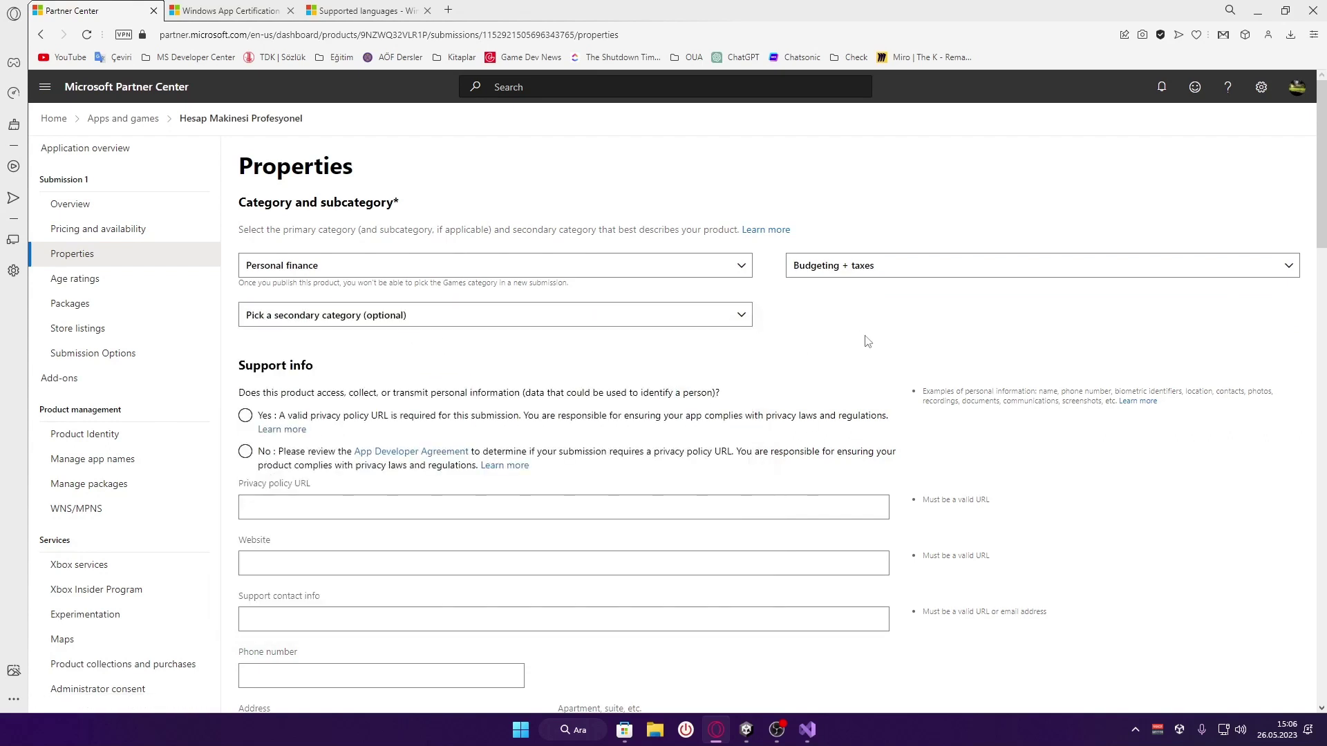
scroll(868, 342, down, 2)
click(383, 280)
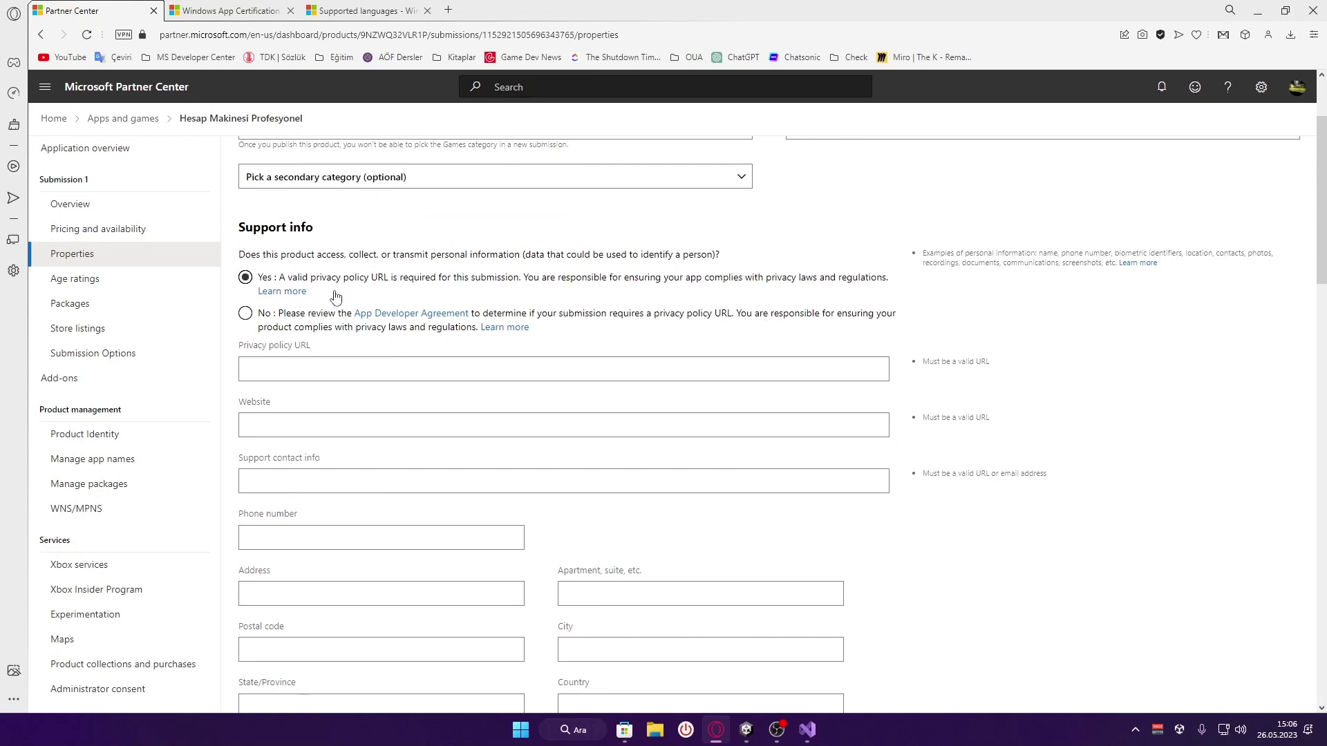
Translate the personal-information question to Turkish, then answer No
drag(889, 280, 255, 282)
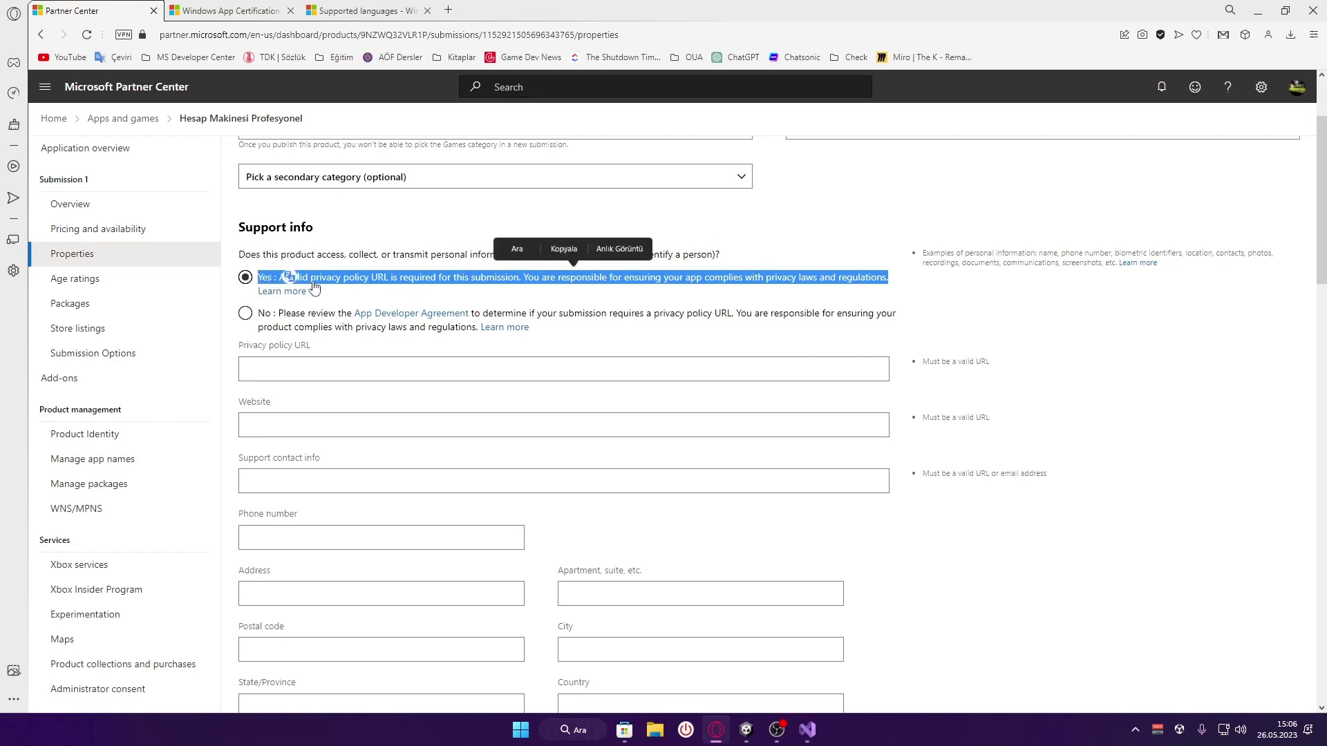
click(289, 277)
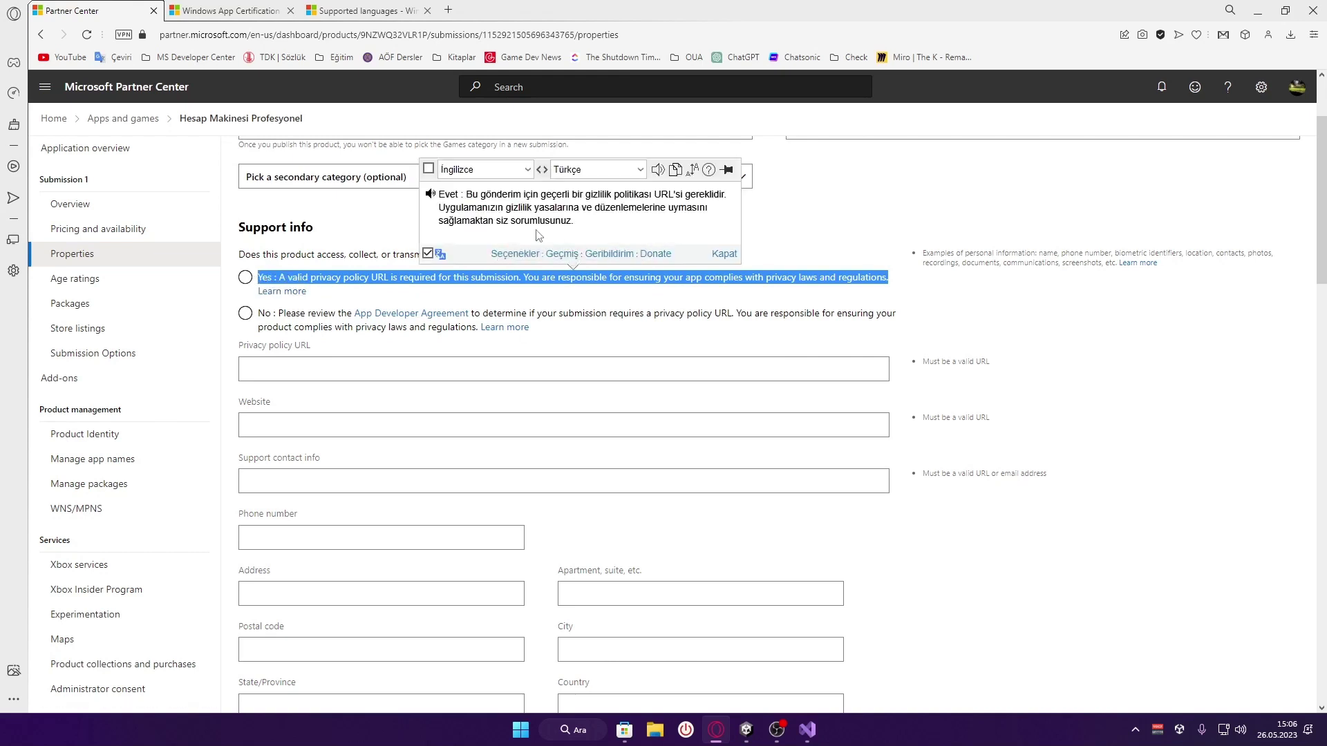
double_click(336, 255)
drag(240, 255, 745, 257)
click(777, 280)
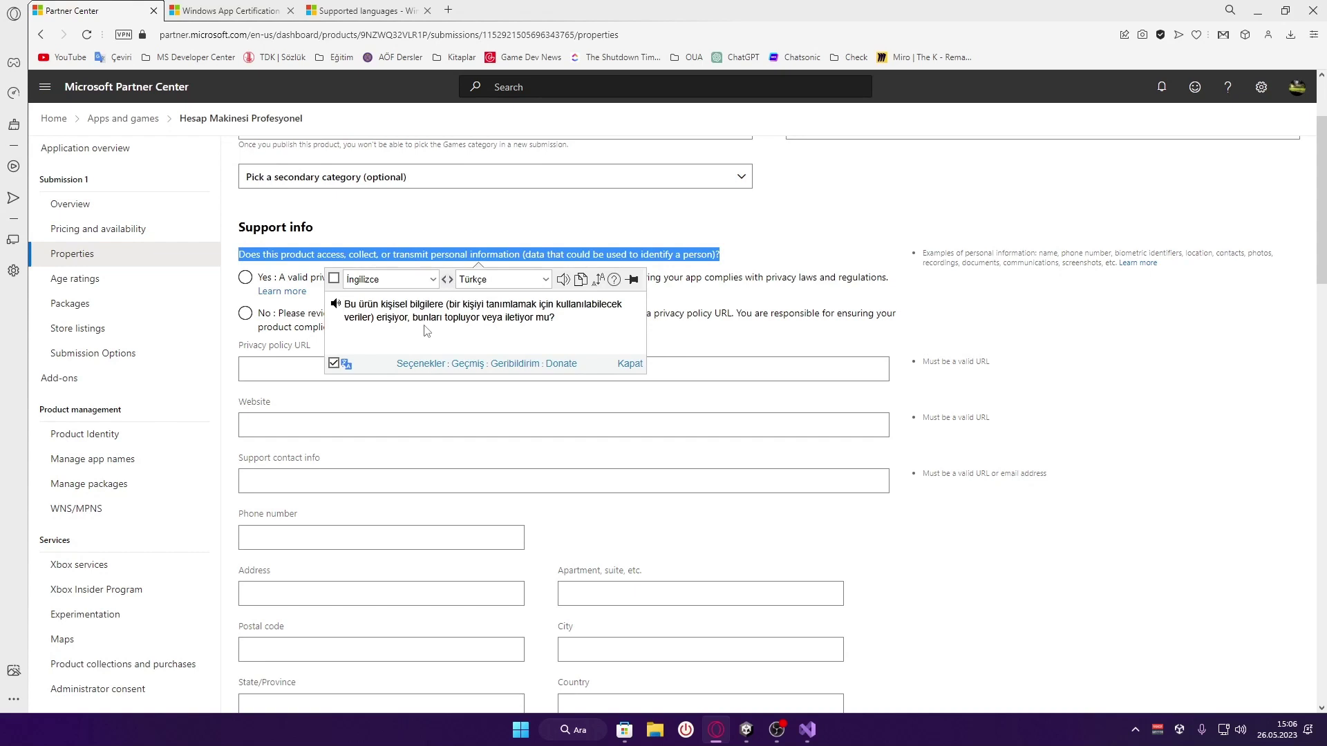
click(720, 258)
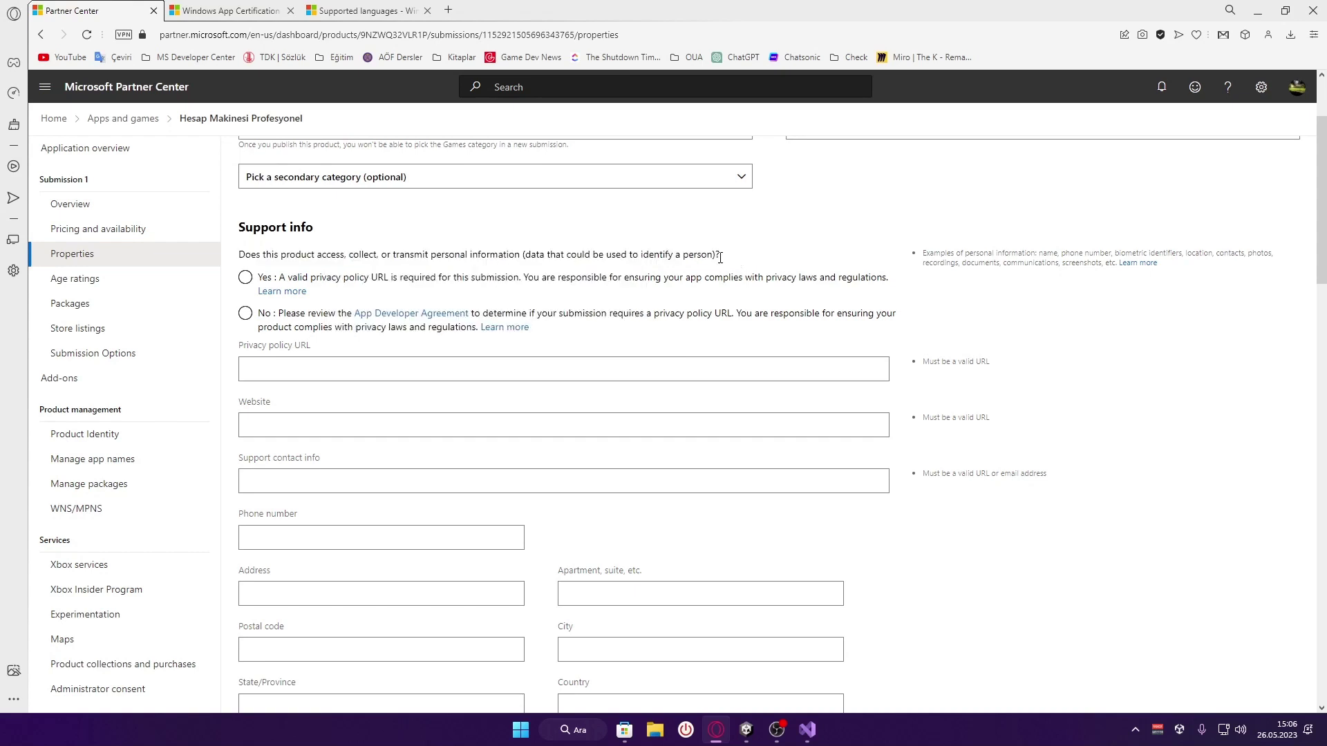
click(301, 329)
Fill the Privacy policy URL with the saved freeprivacypolicy.com link
click(289, 377)
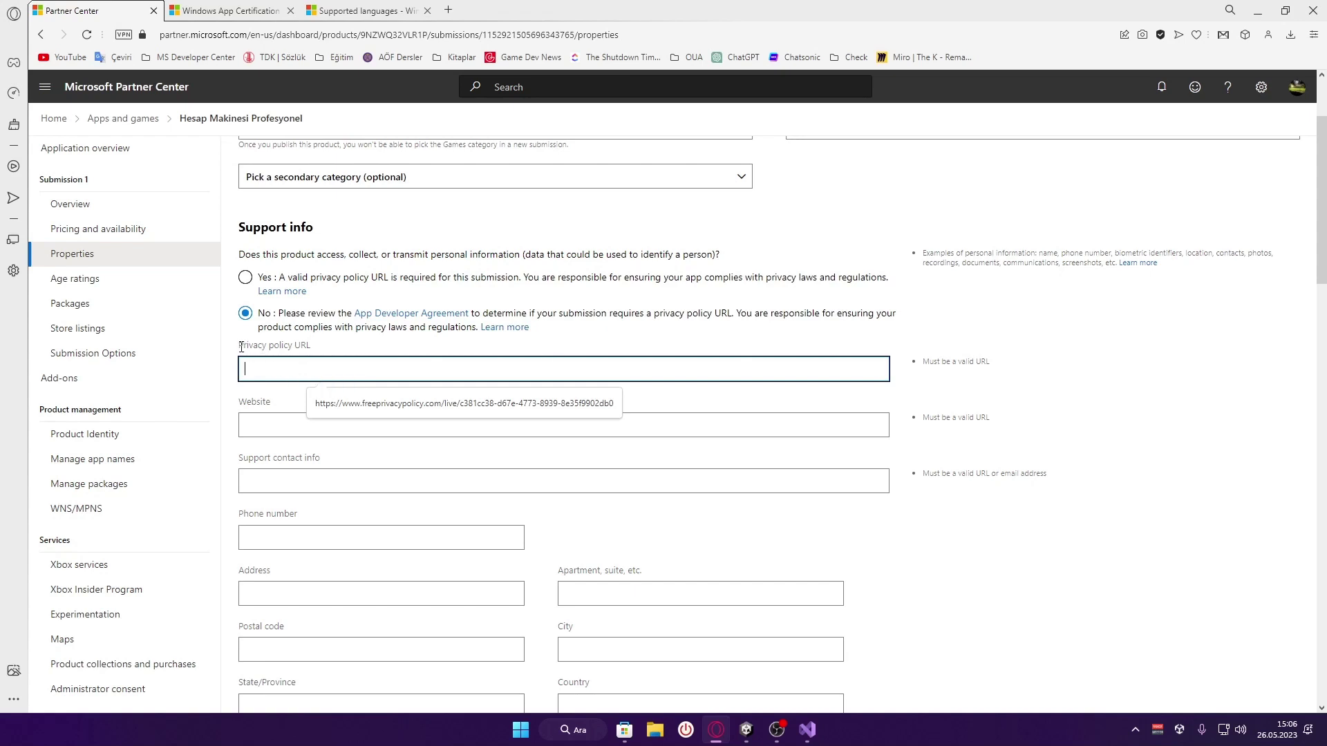
drag(241, 346, 353, 371)
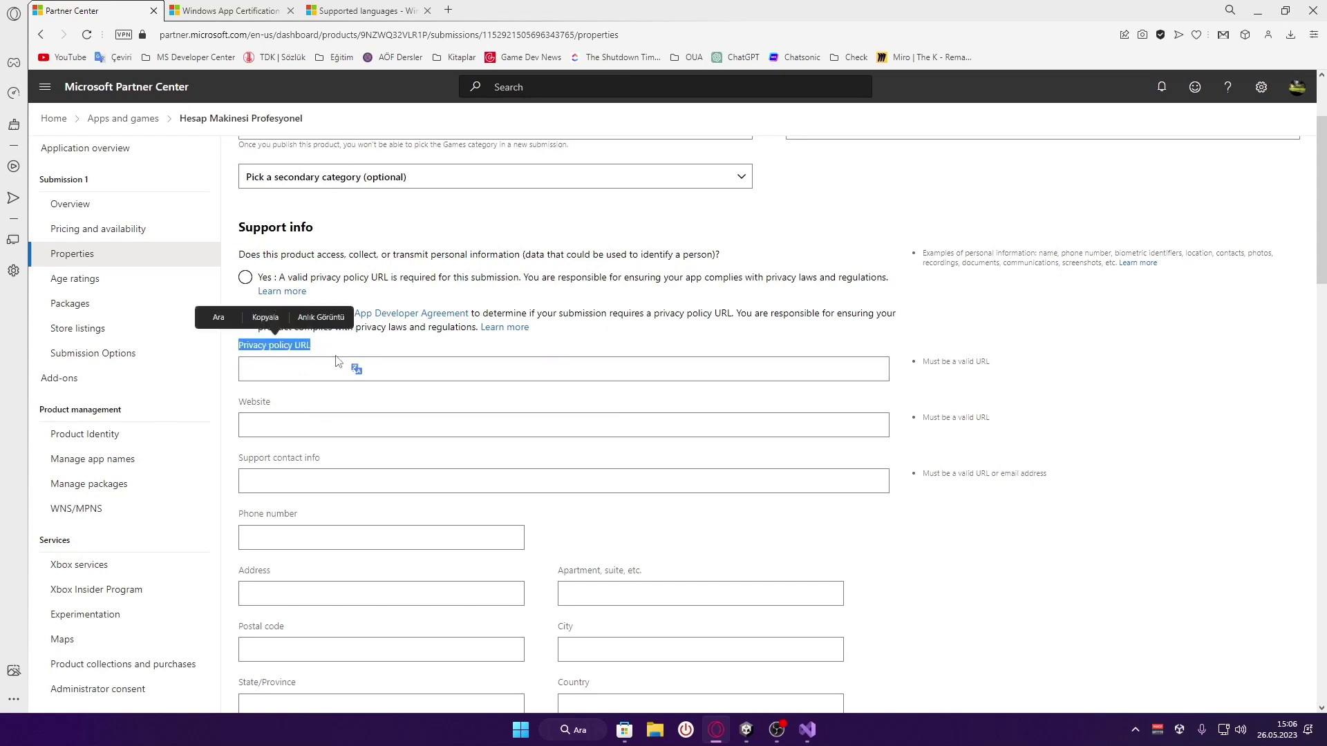
click(355, 370)
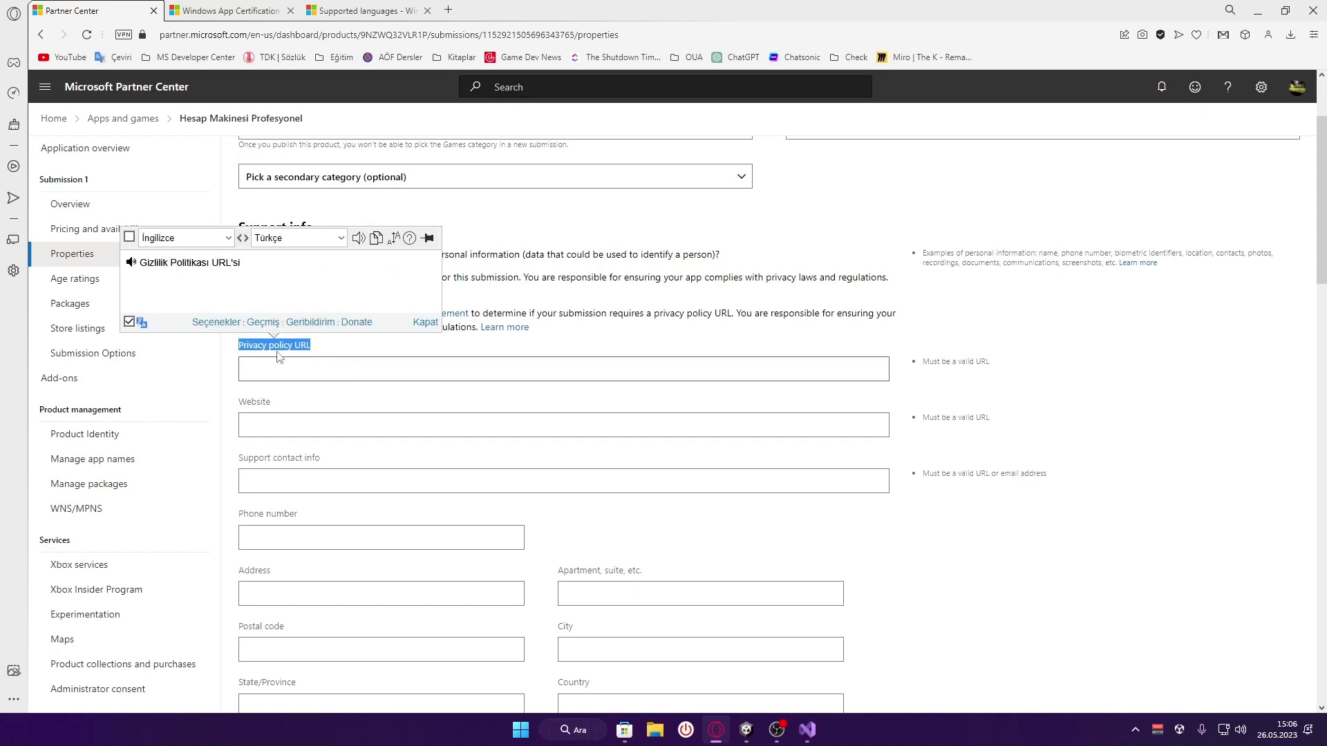
click(264, 298)
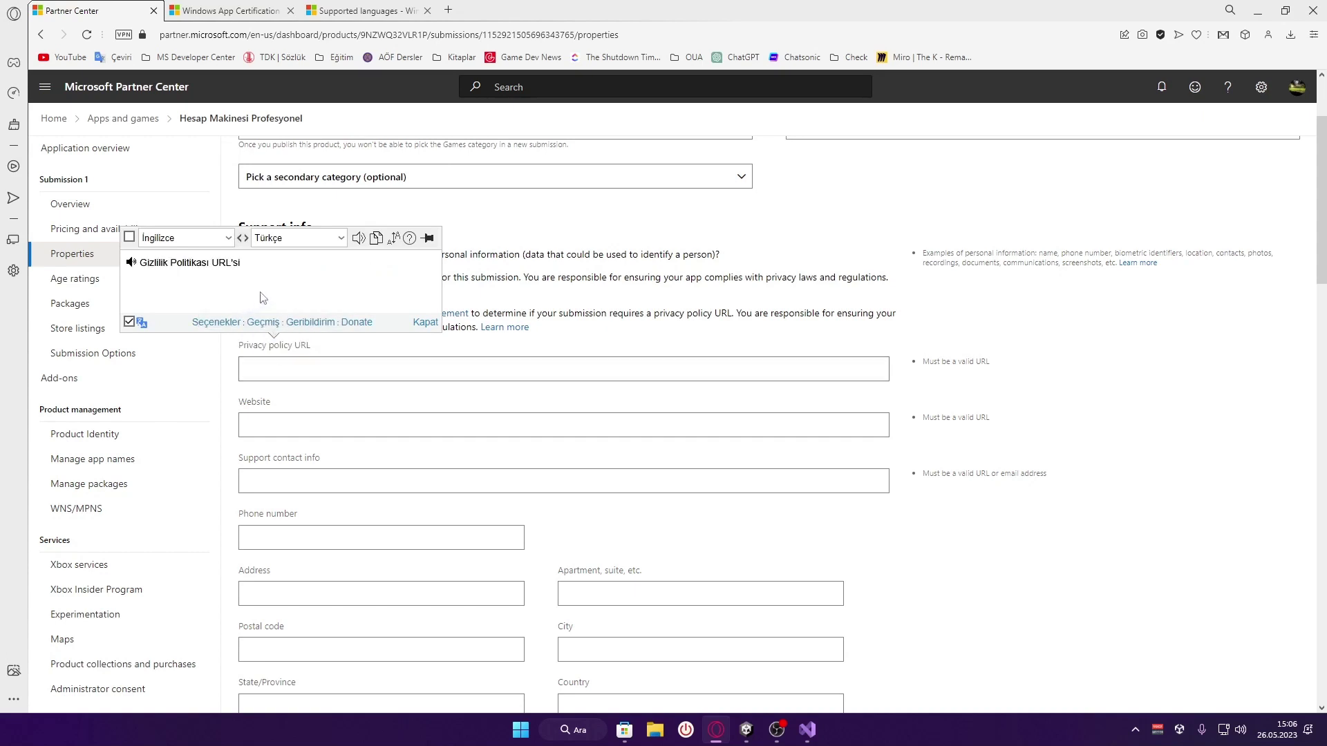
click(326, 357)
click(342, 368)
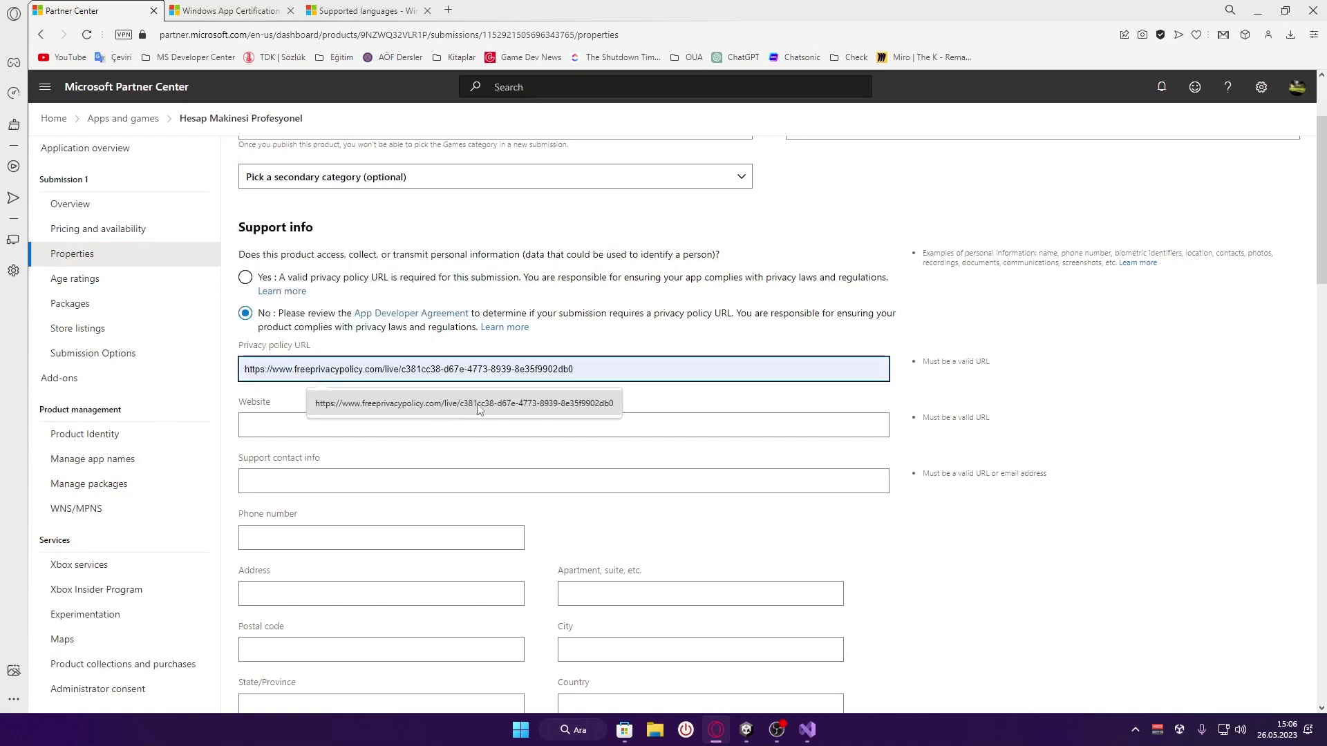
click(547, 395)
Open the URL's freeprivacypolicy.com domain in a new tab and go to the Free Privacy Policy Generator
drag(630, 372, 245, 372)
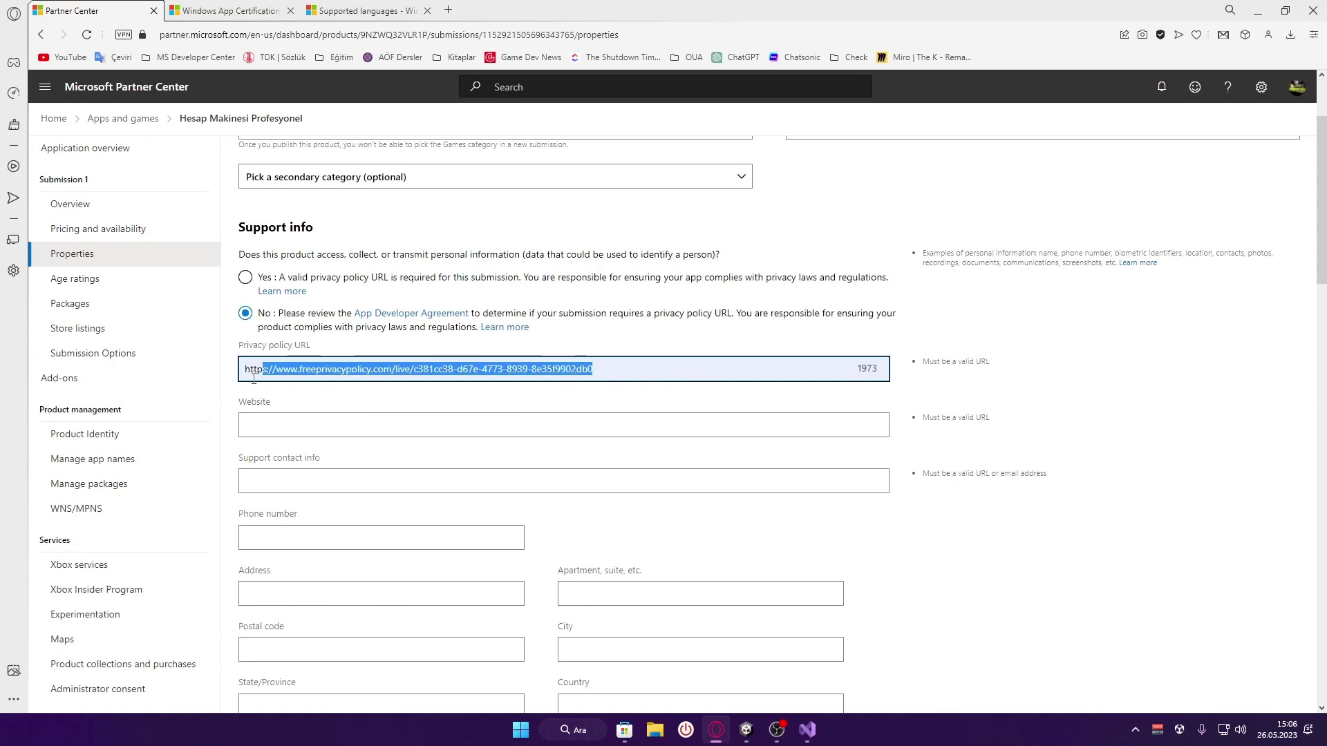
right_click(347, 376)
click(409, 376)
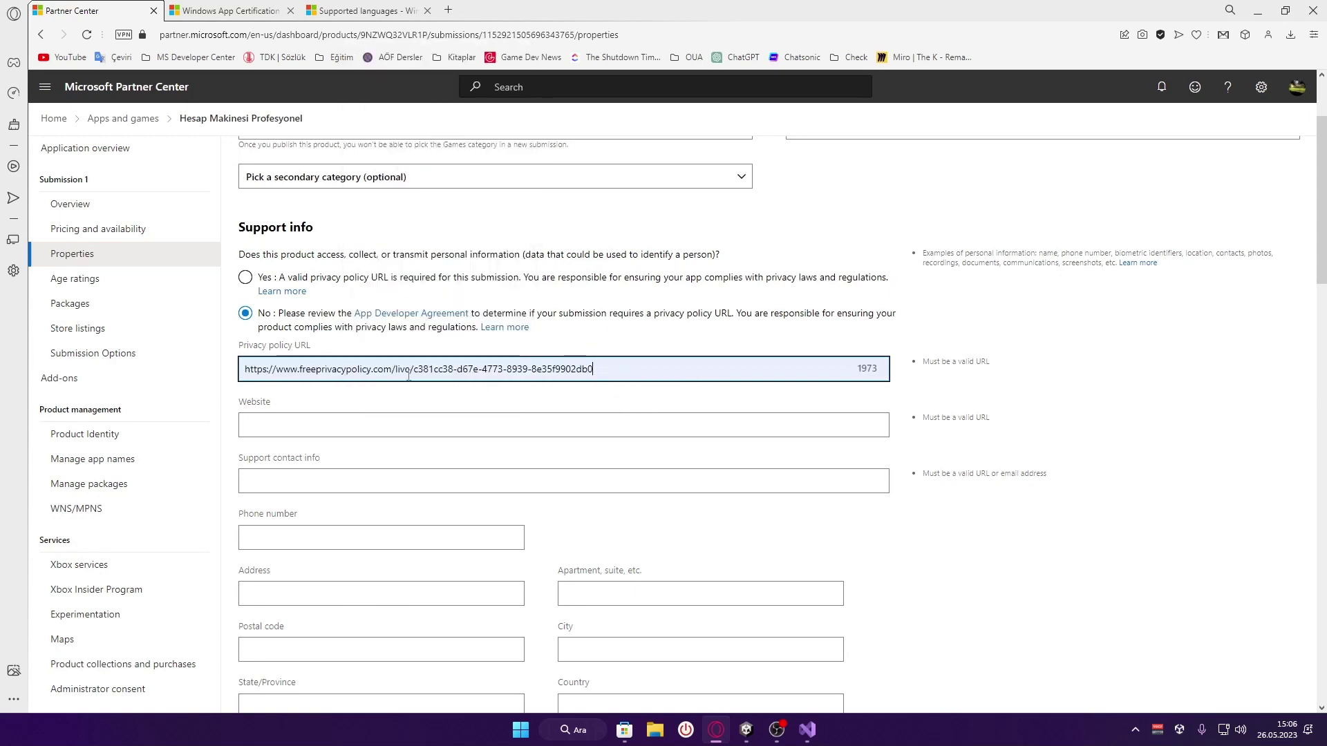
drag(397, 370, 223, 377)
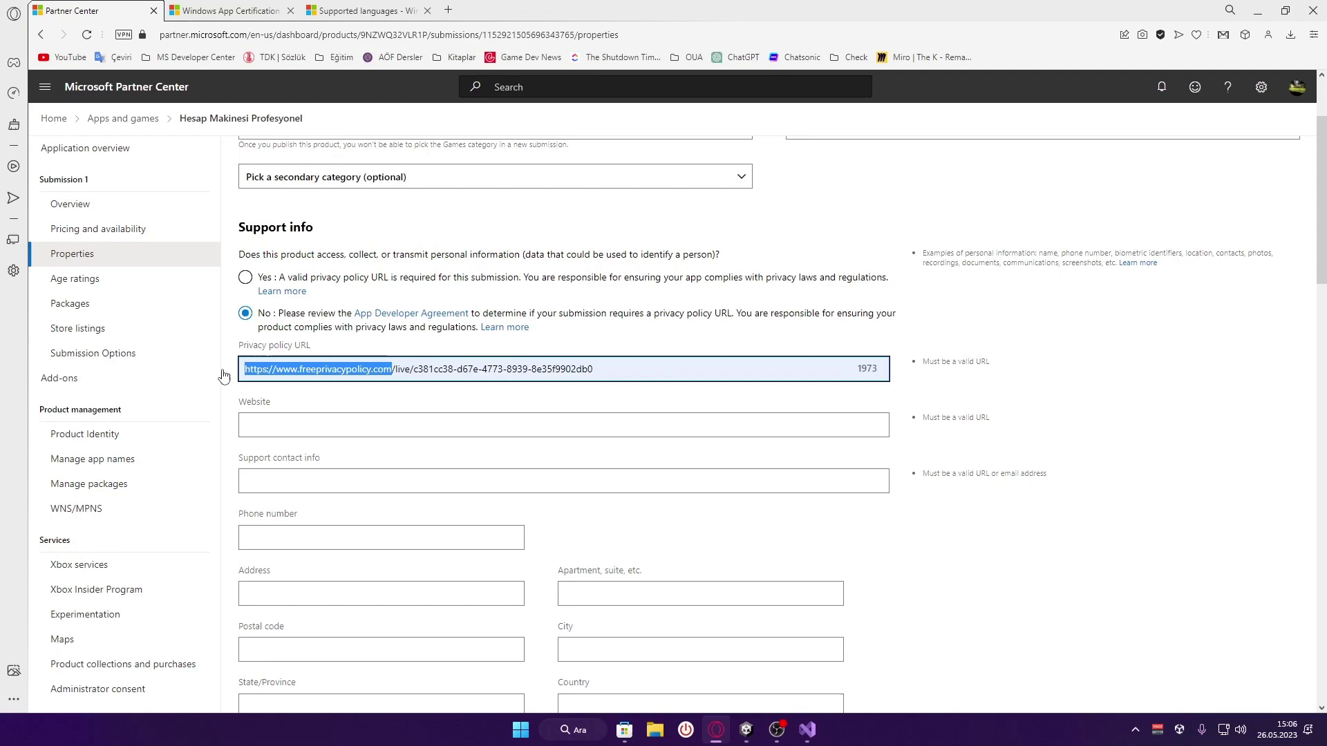
click(449, 10)
key(ctrl+v)
key(Return)
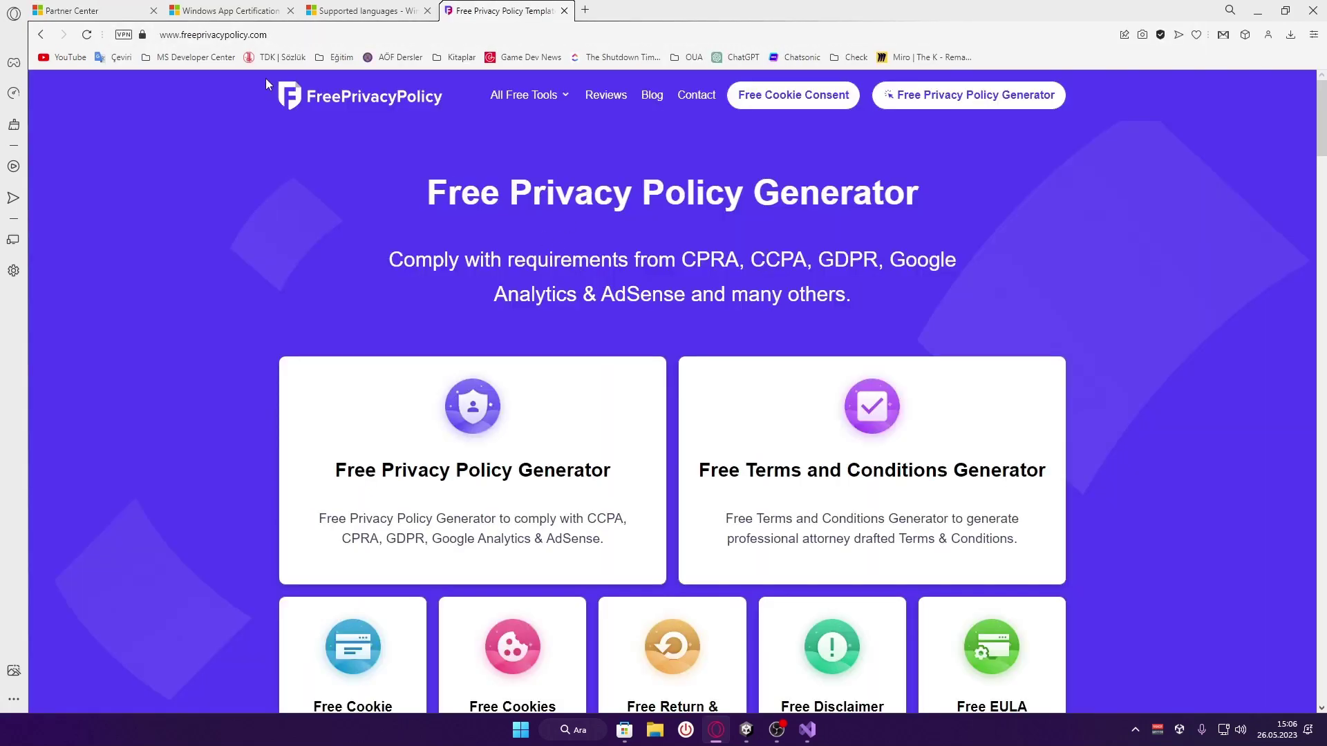
scroll(605, 211, down, 1)
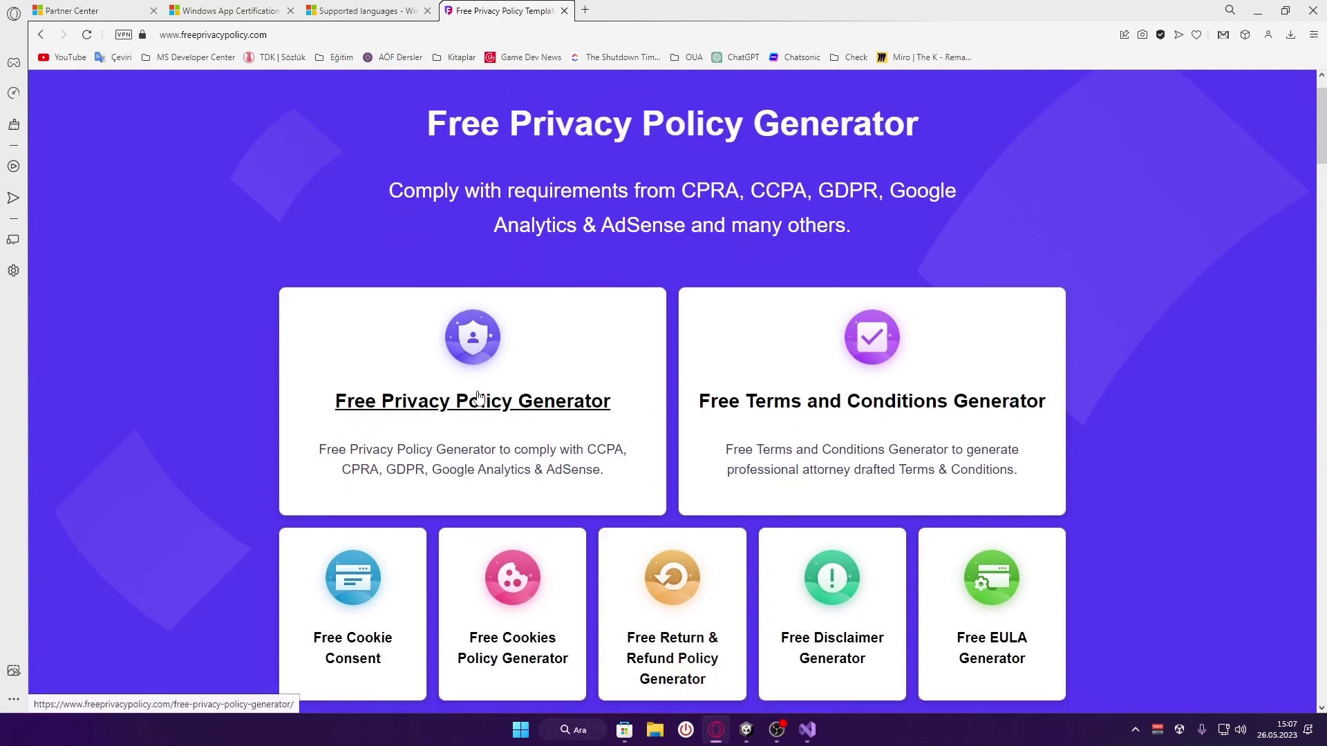
click(511, 406)
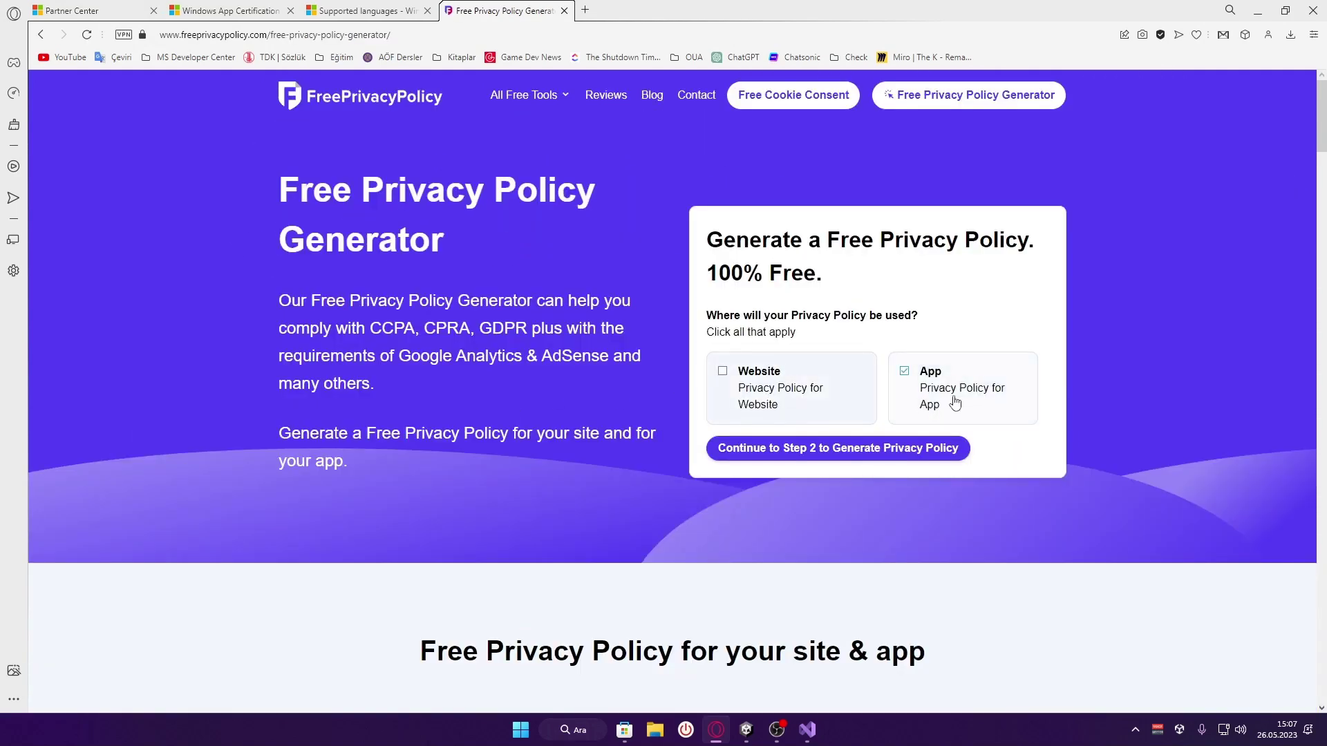
Enter app name Hesap Makinesi Profesyonel, owner type Individual, country Turkey, and advance the wizard
click(845, 453)
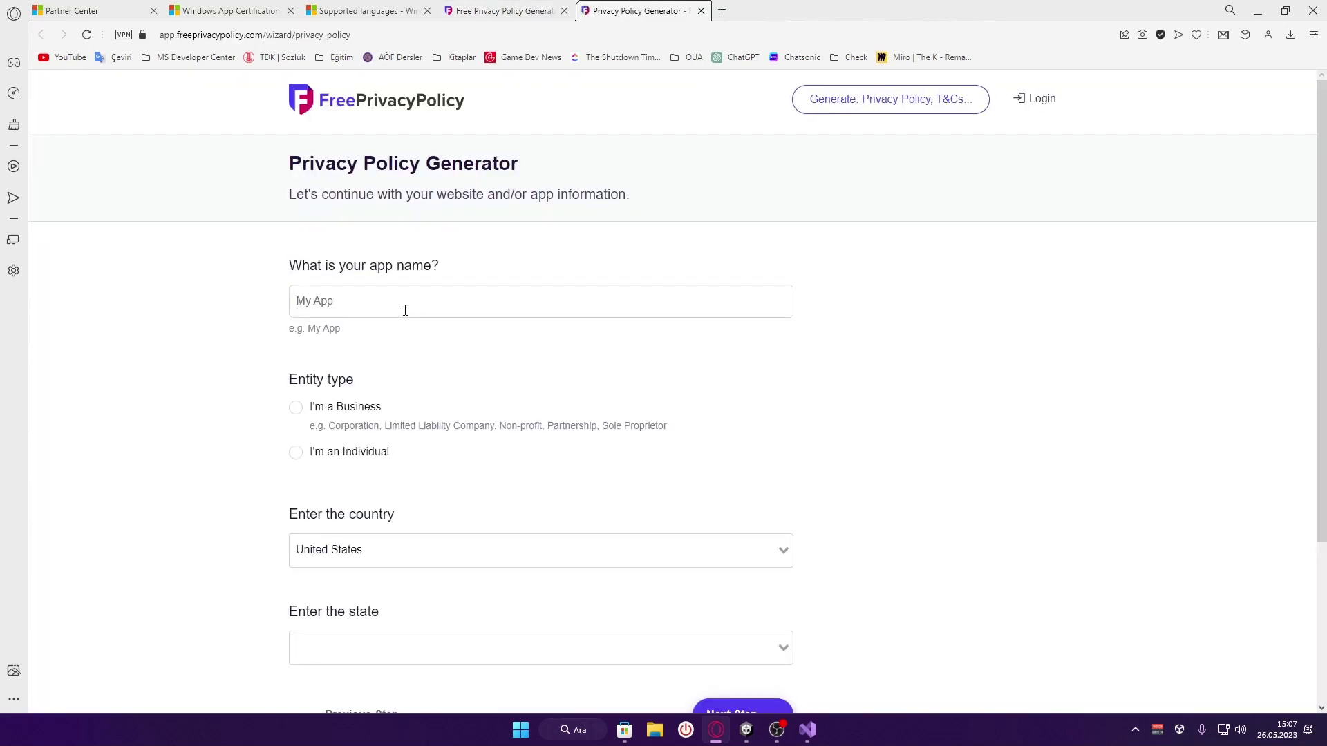
text(Hesap Makinesi Profesyonel)
click(321, 452)
scroll(360, 464, down, 2)
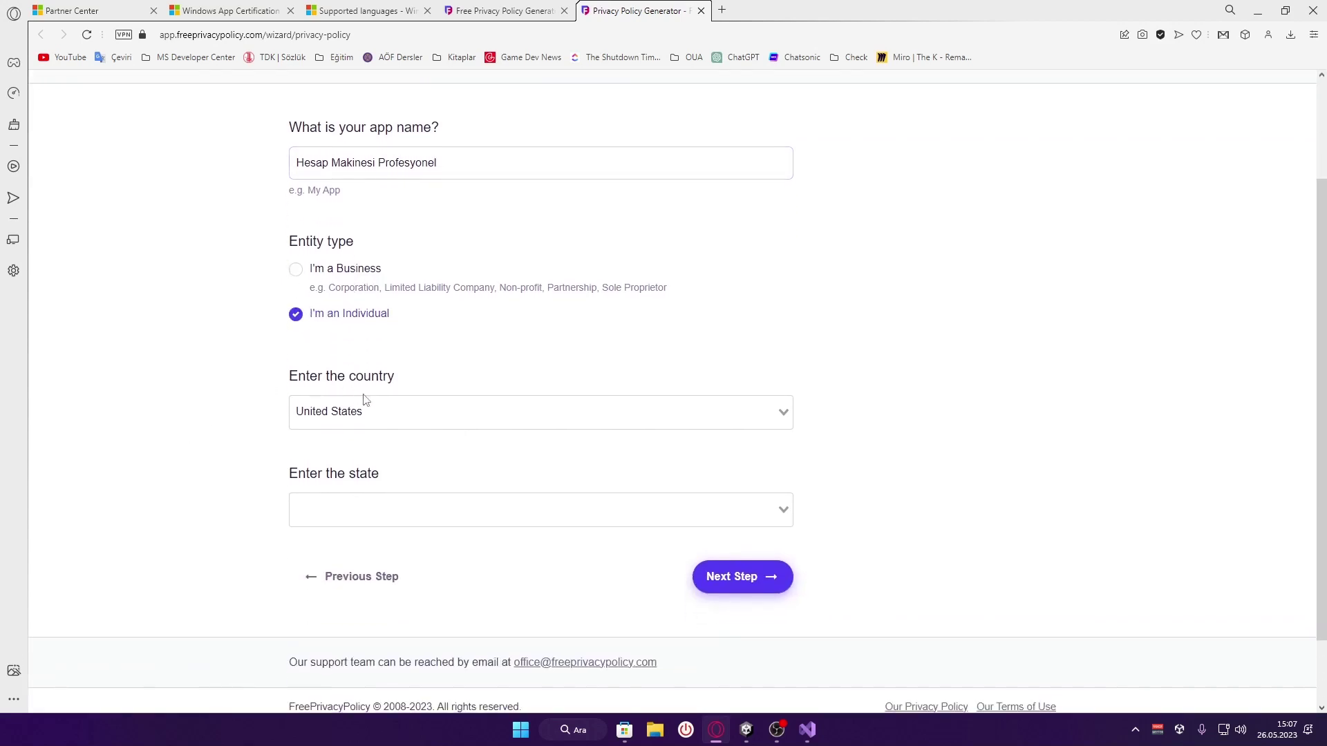
click(396, 409)
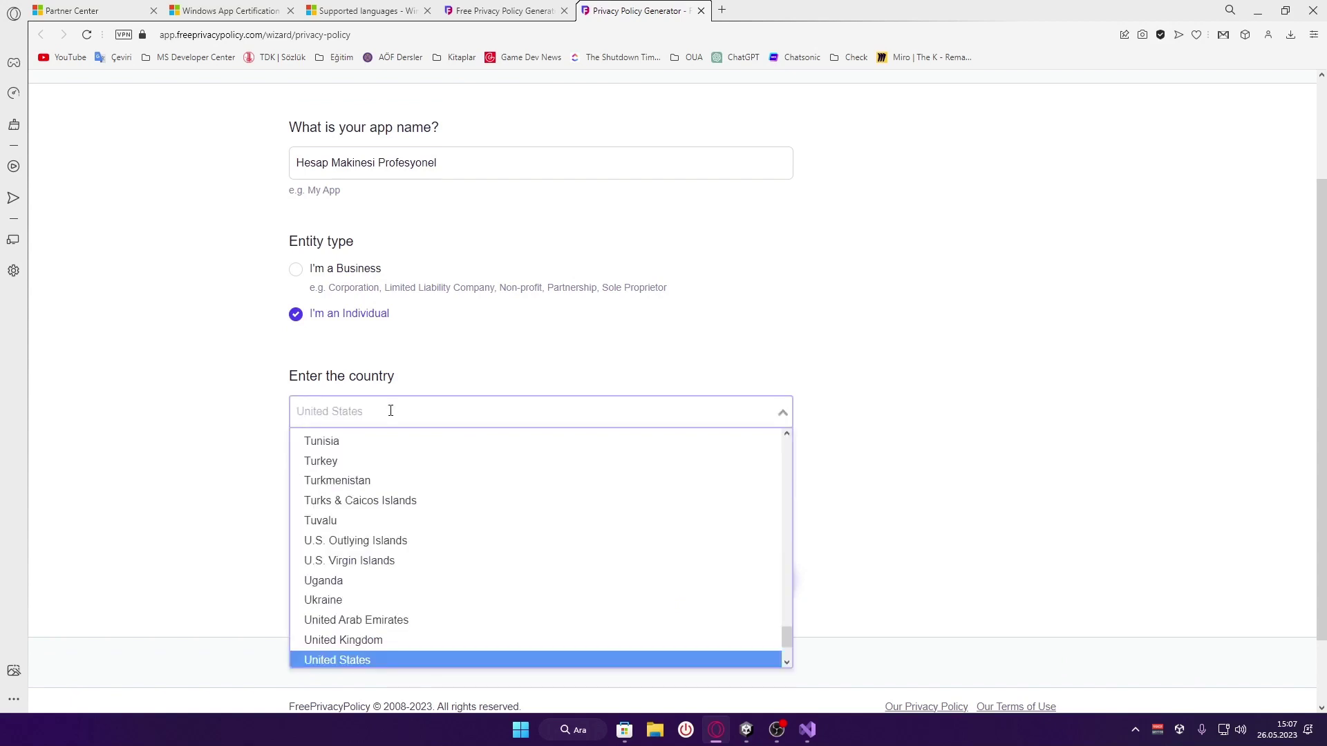
scroll(365, 457, up, 1)
click(698, 489)
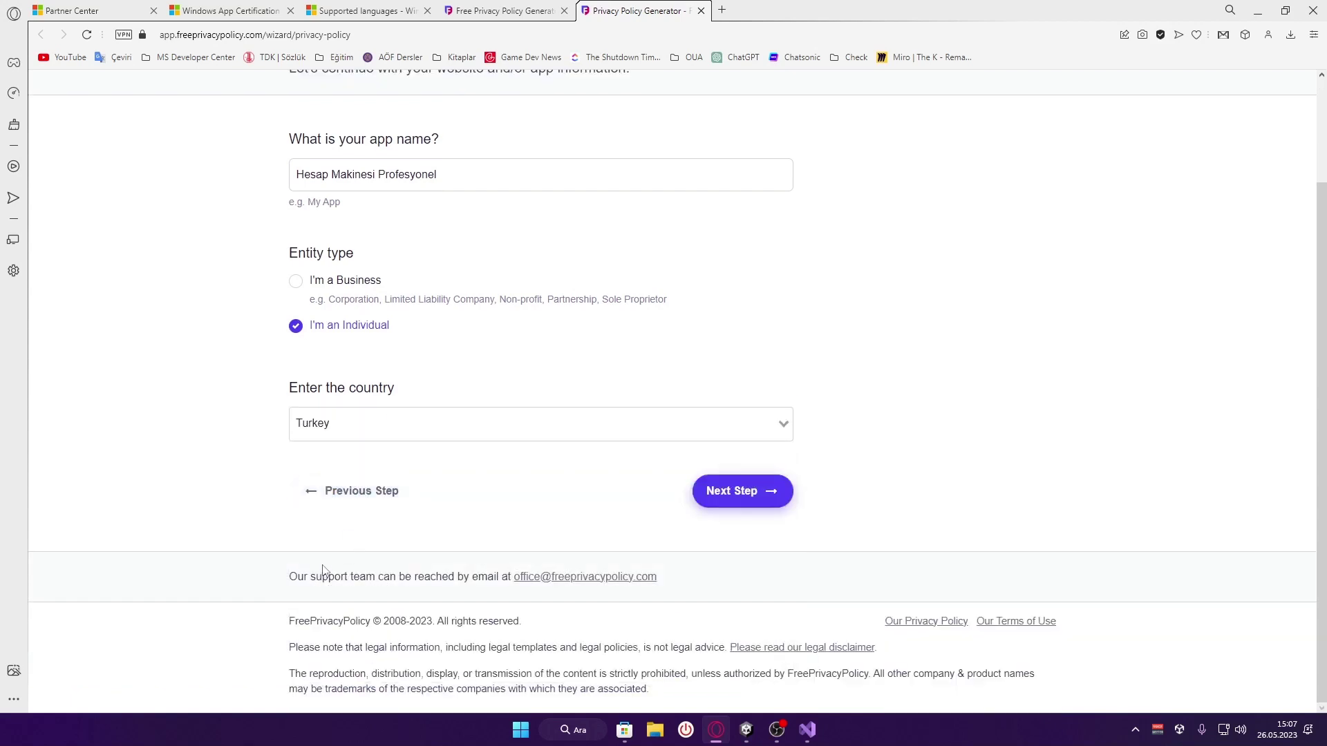
click(694, 505)
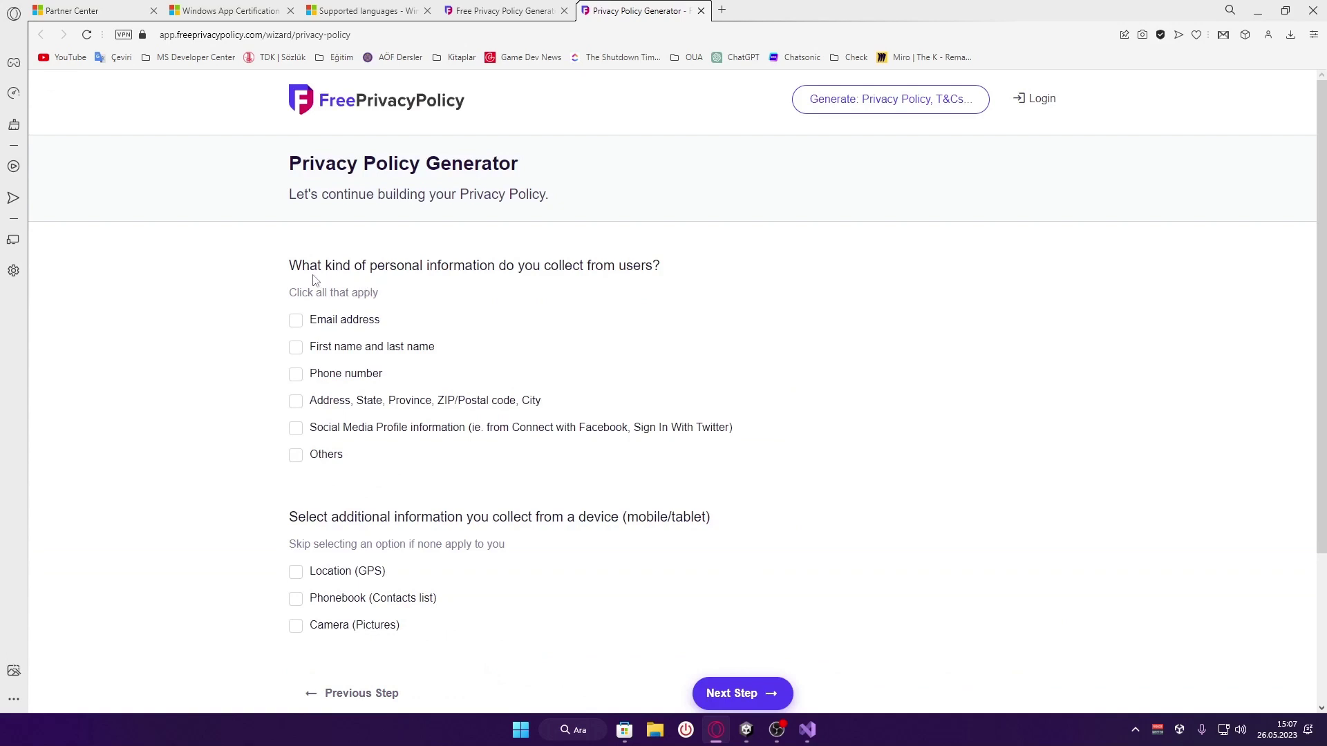
Mark Email address as collected personal information and advance to the contact-method step
drag(286, 269, 683, 273)
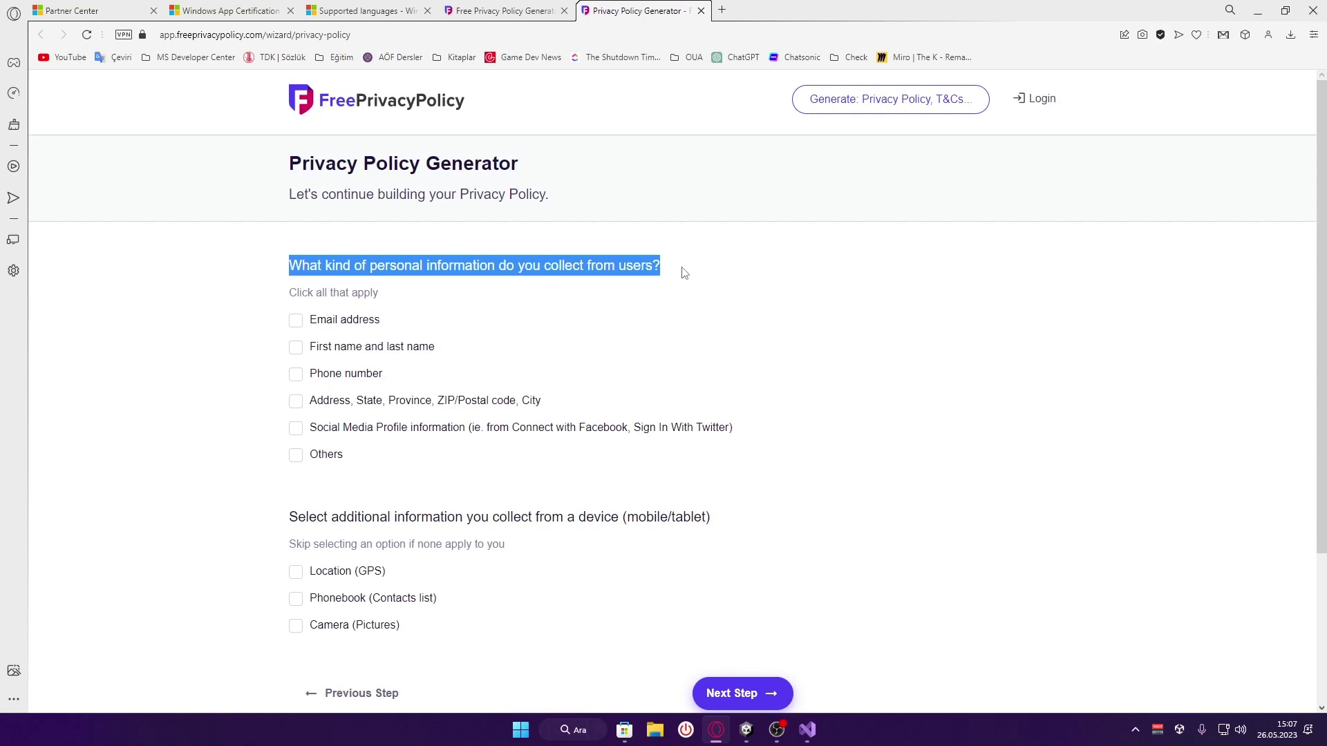
drag(683, 273, 683, 273)
click(476, 274)
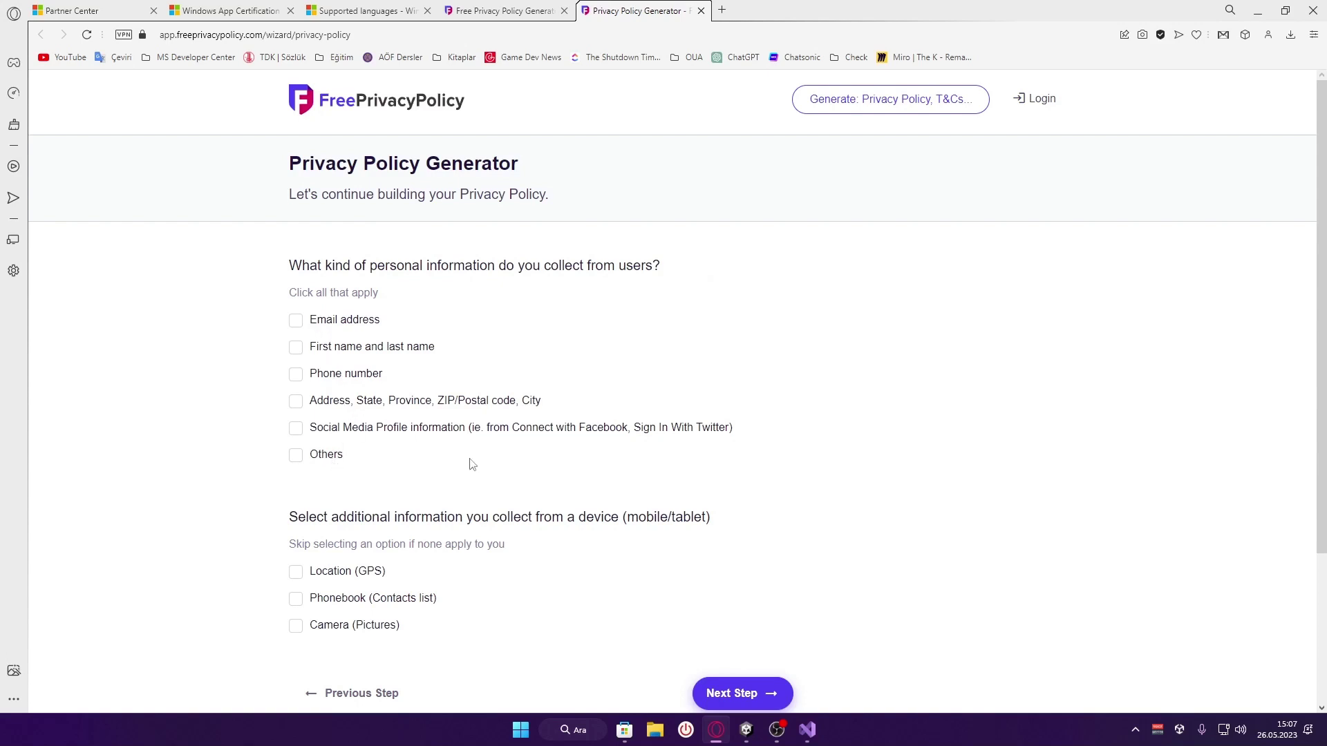
scroll(525, 446, down, 2)
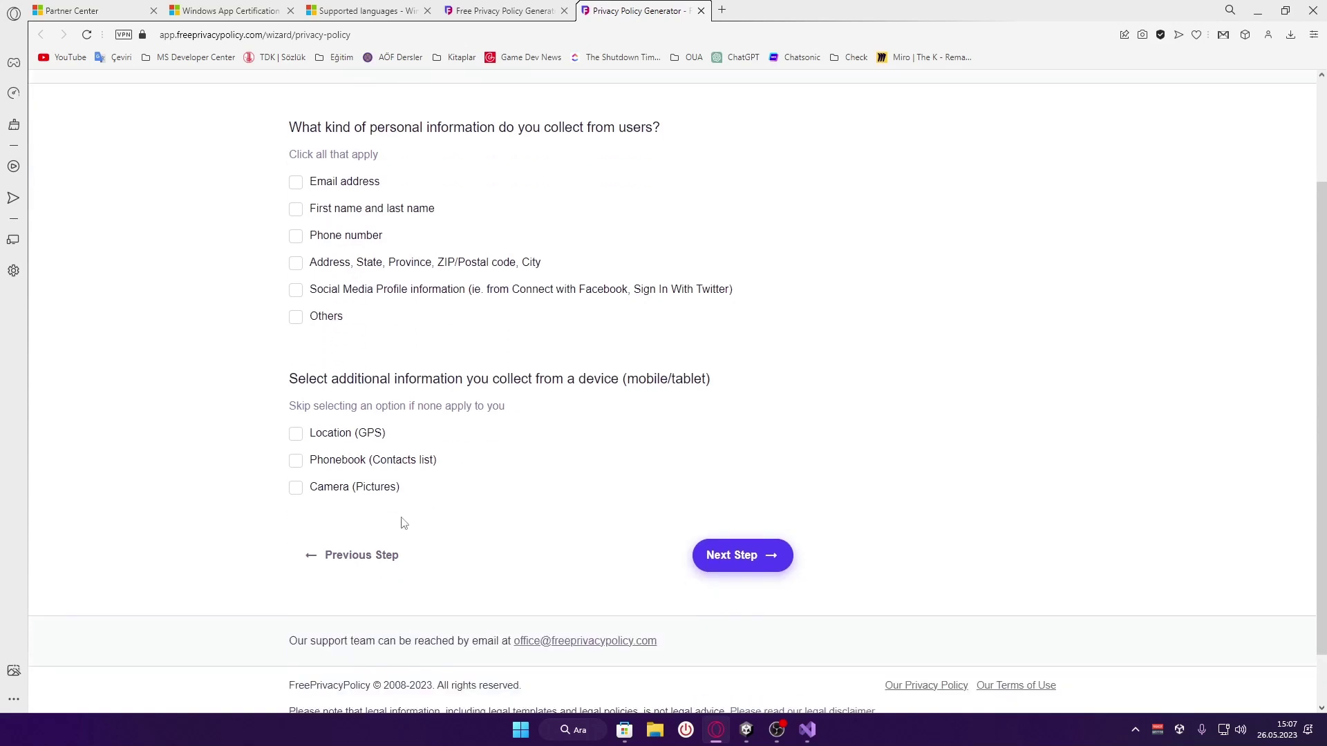
drag(291, 390, 726, 391)
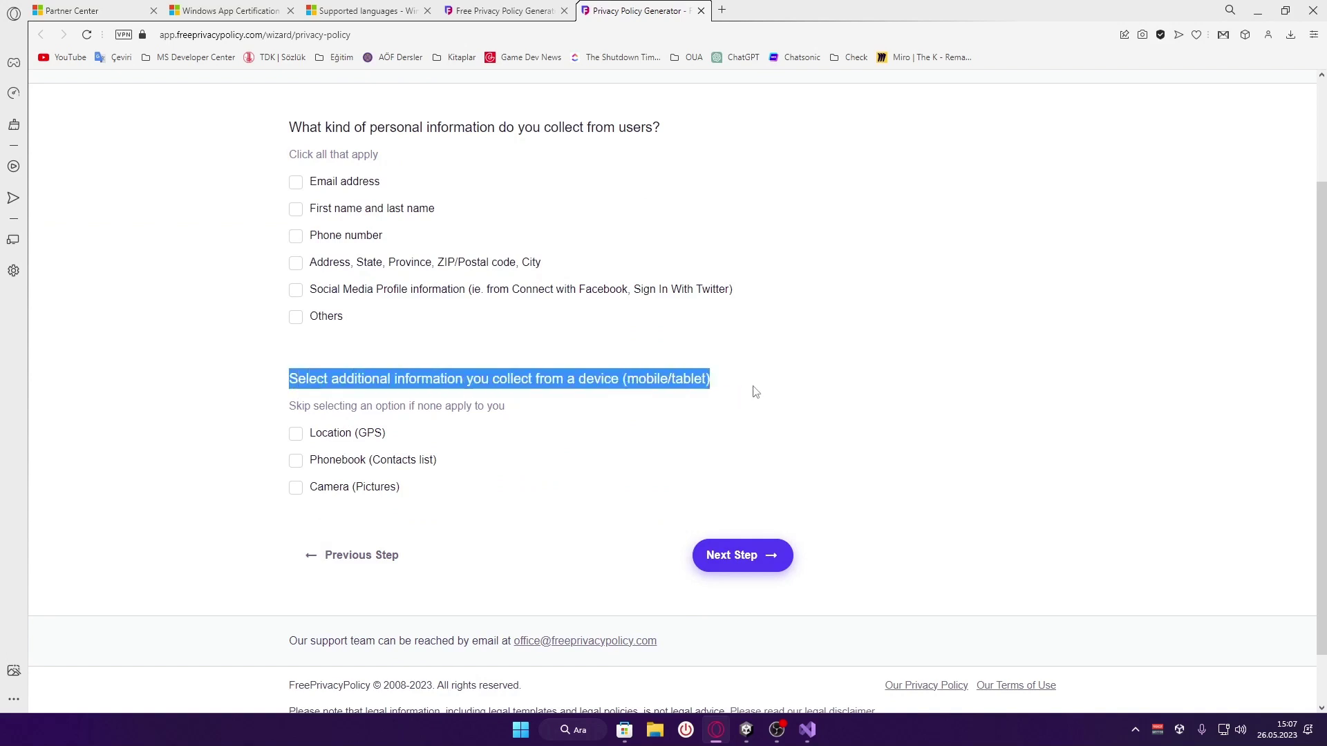
click(722, 387)
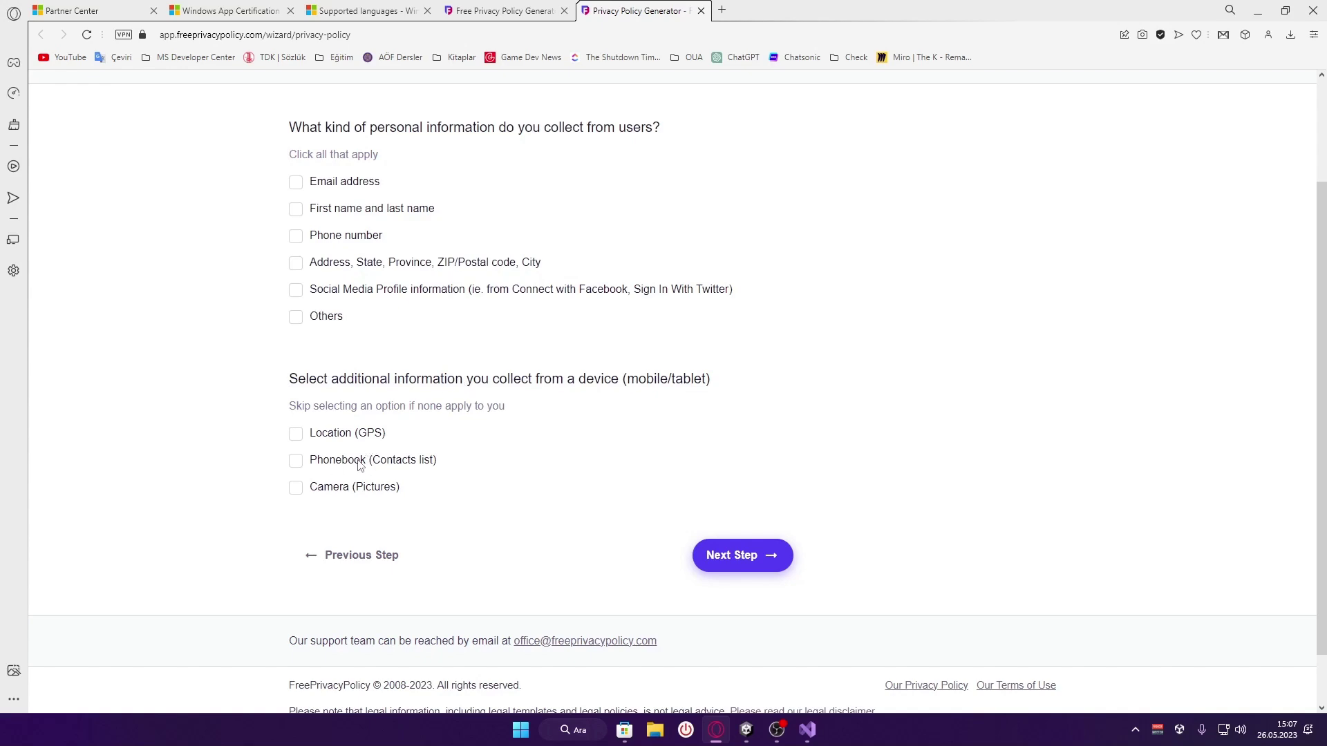
click(761, 561)
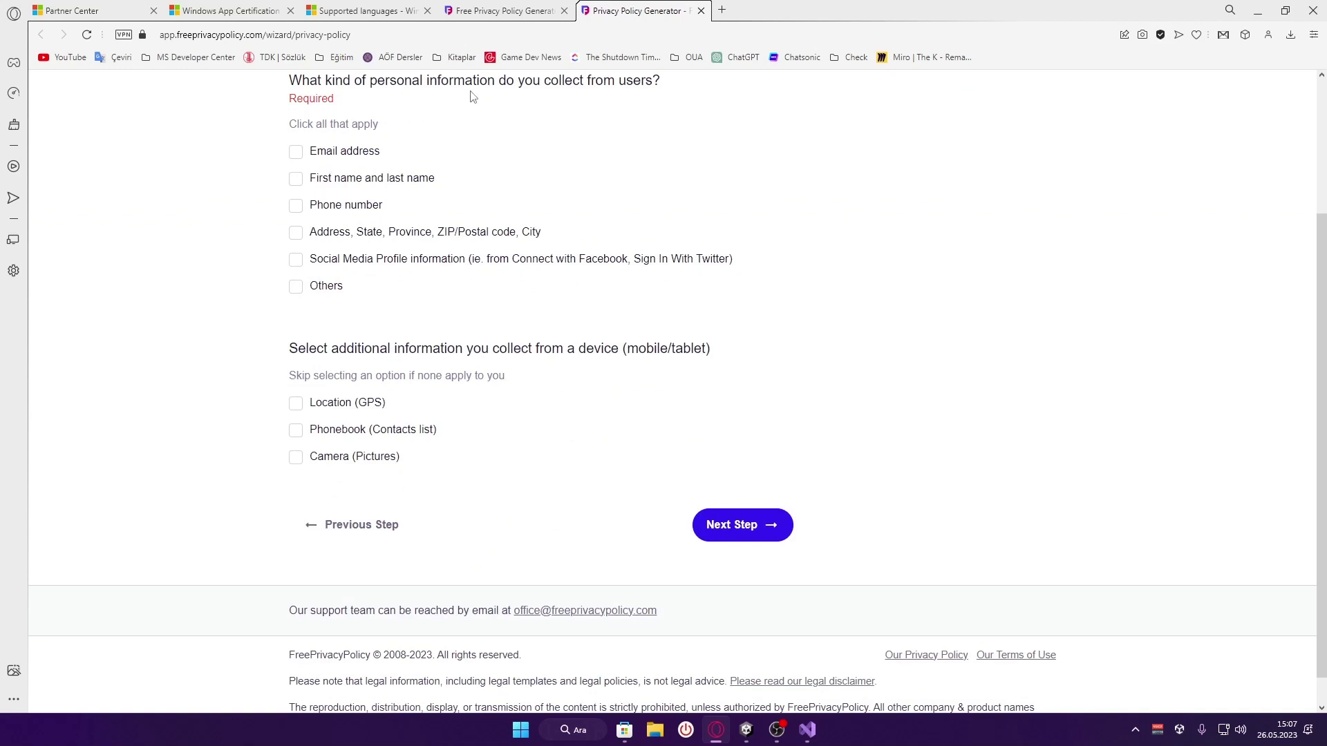
scroll(468, 97, up, 1)
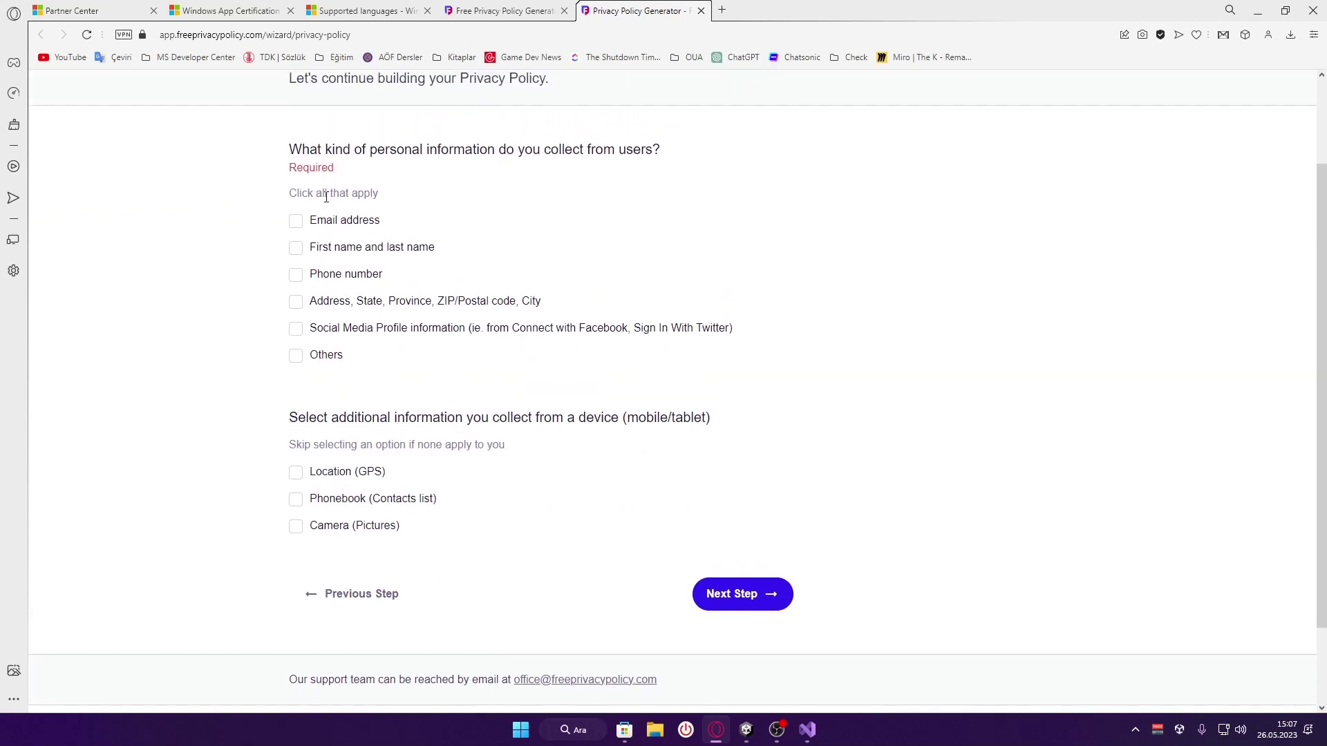
click(296, 221)
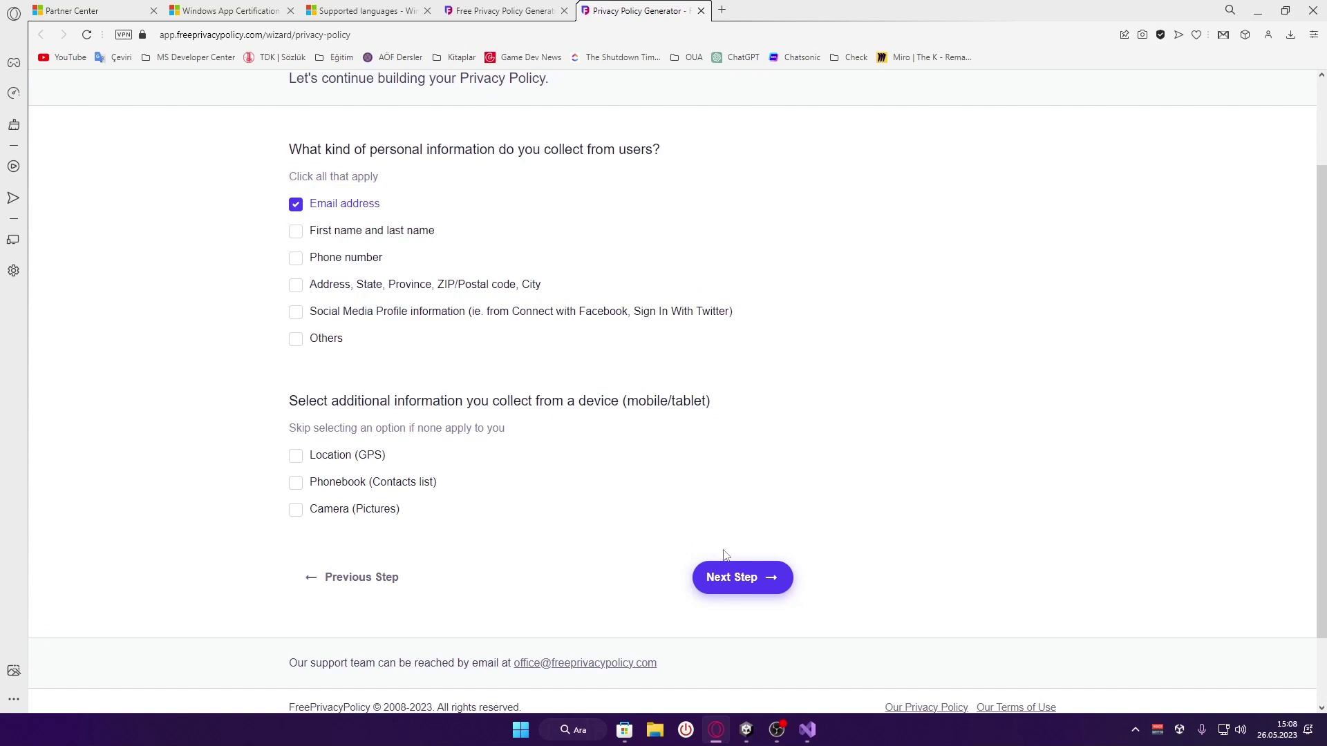
click(741, 580)
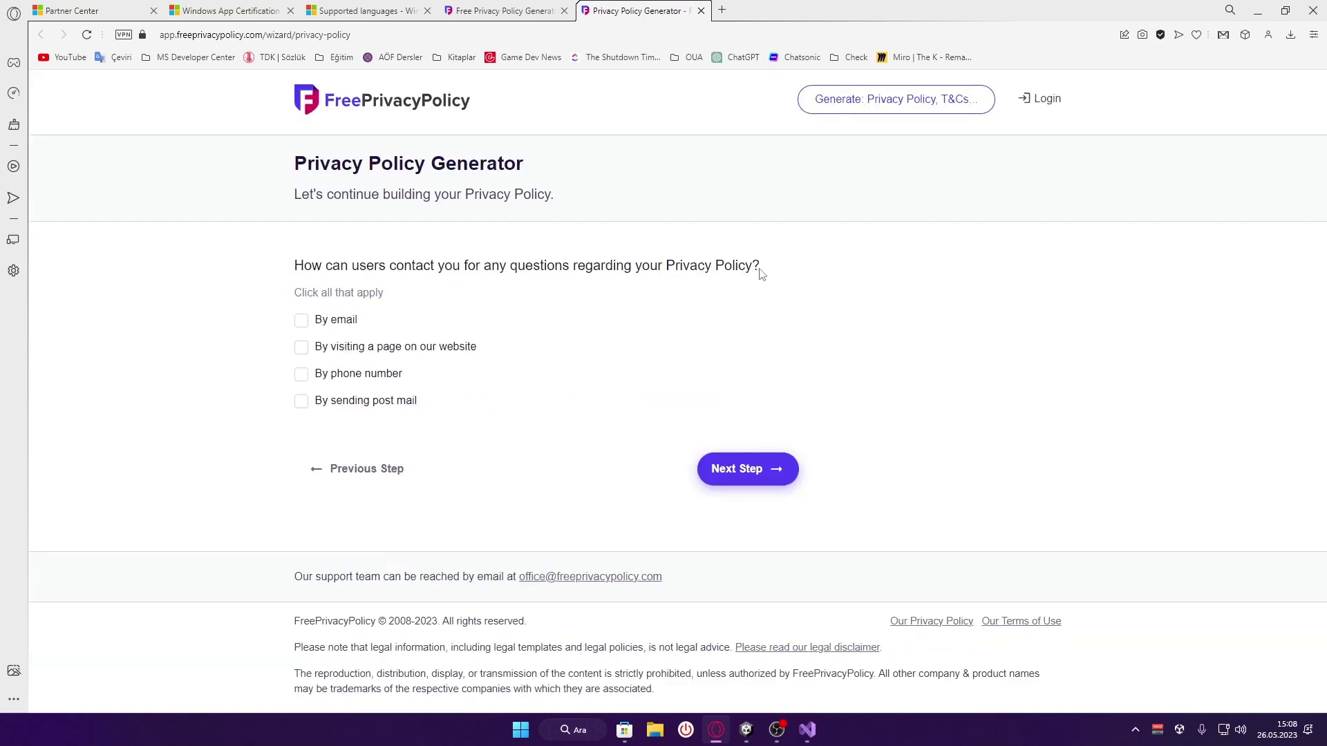
Translate the contact question, choose contact by email, enter the contact e-mail address, and continue
drag(762, 275, 665, 275)
click(650, 274)
drag(760, 270, 298, 272)
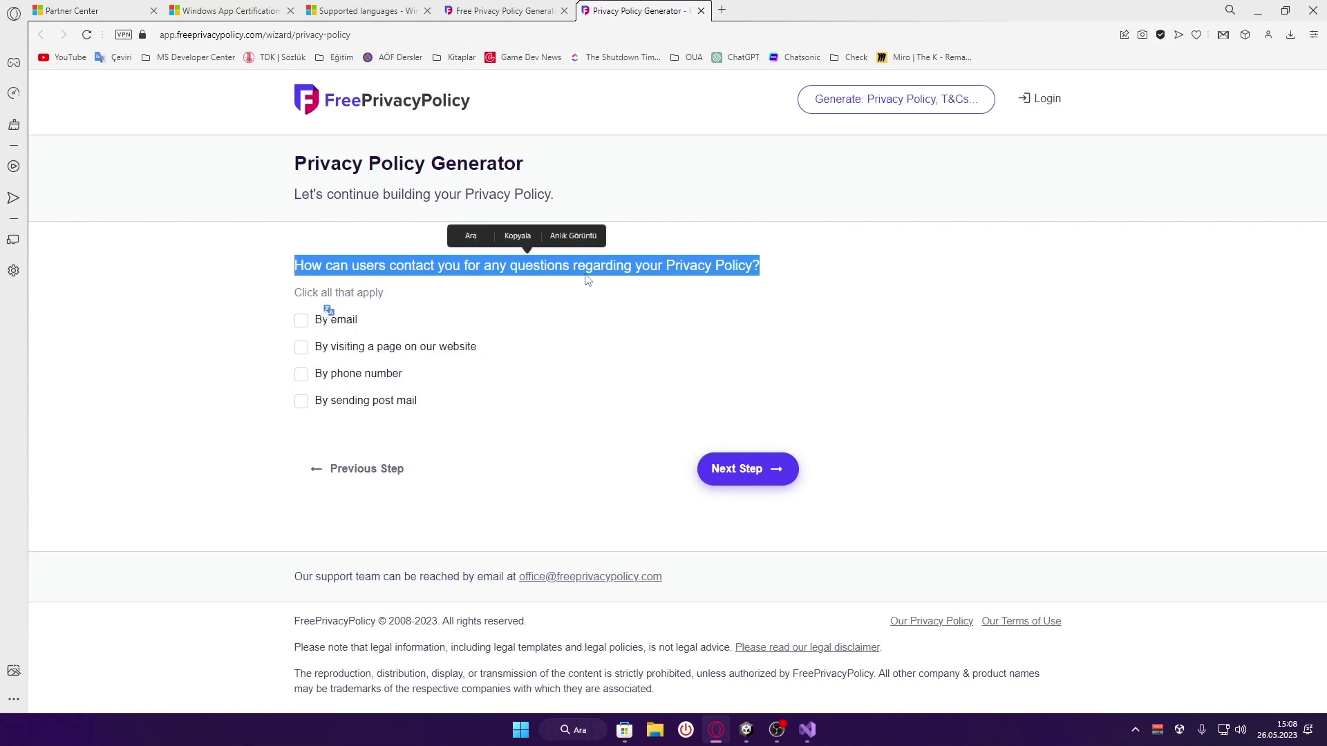
click(329, 310)
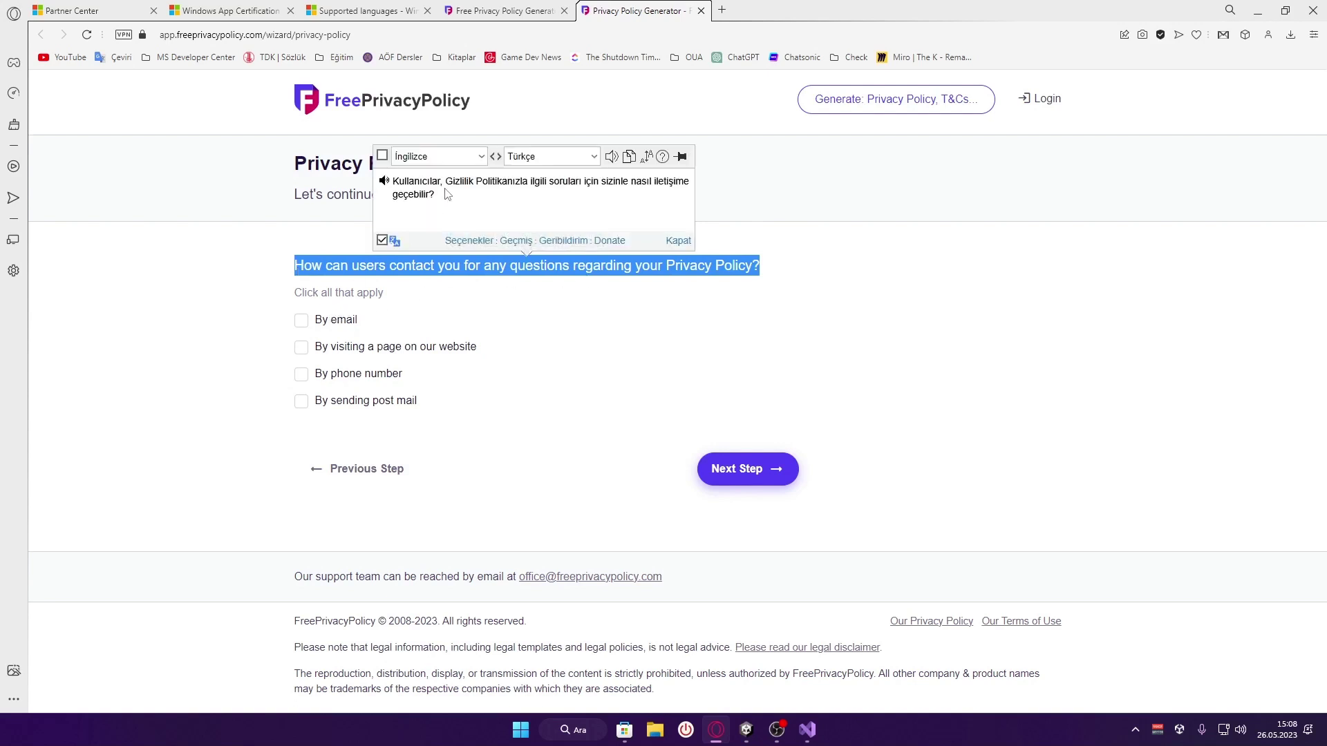
click(467, 289)
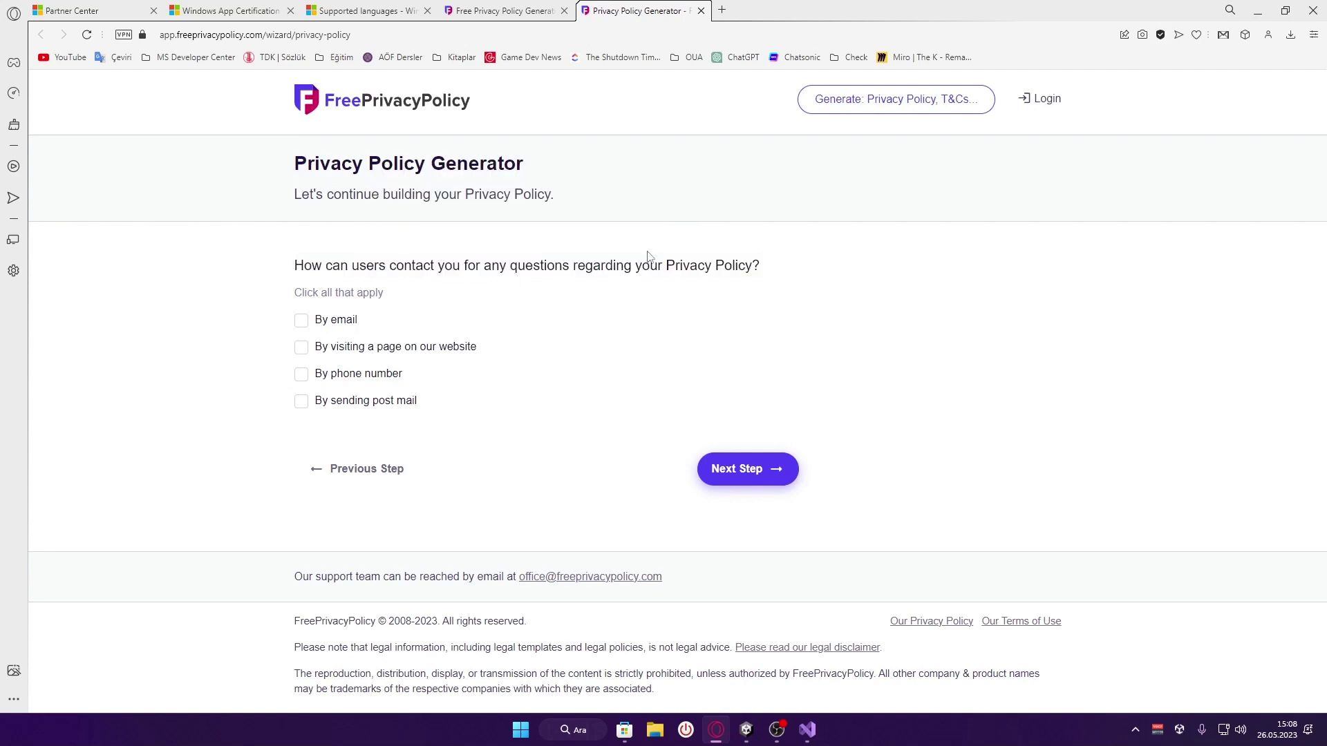
click(302, 322)
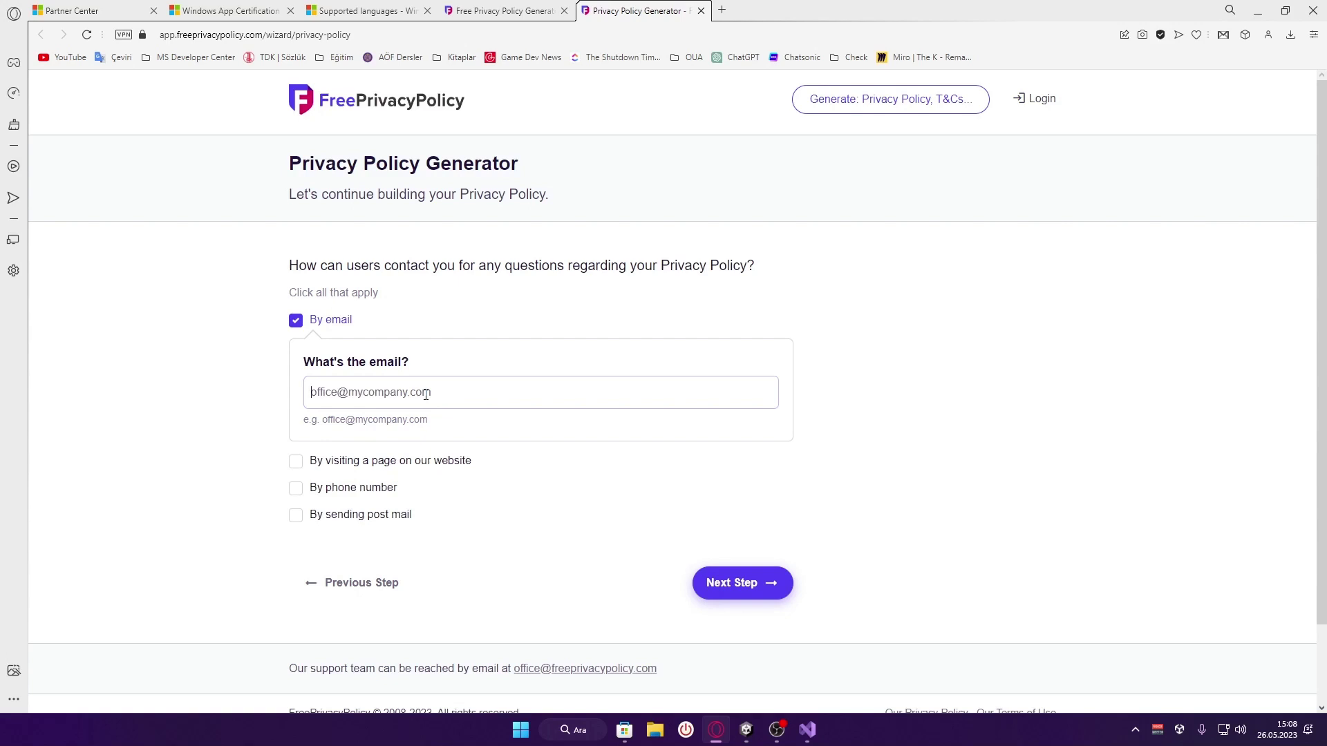
click(764, 584)
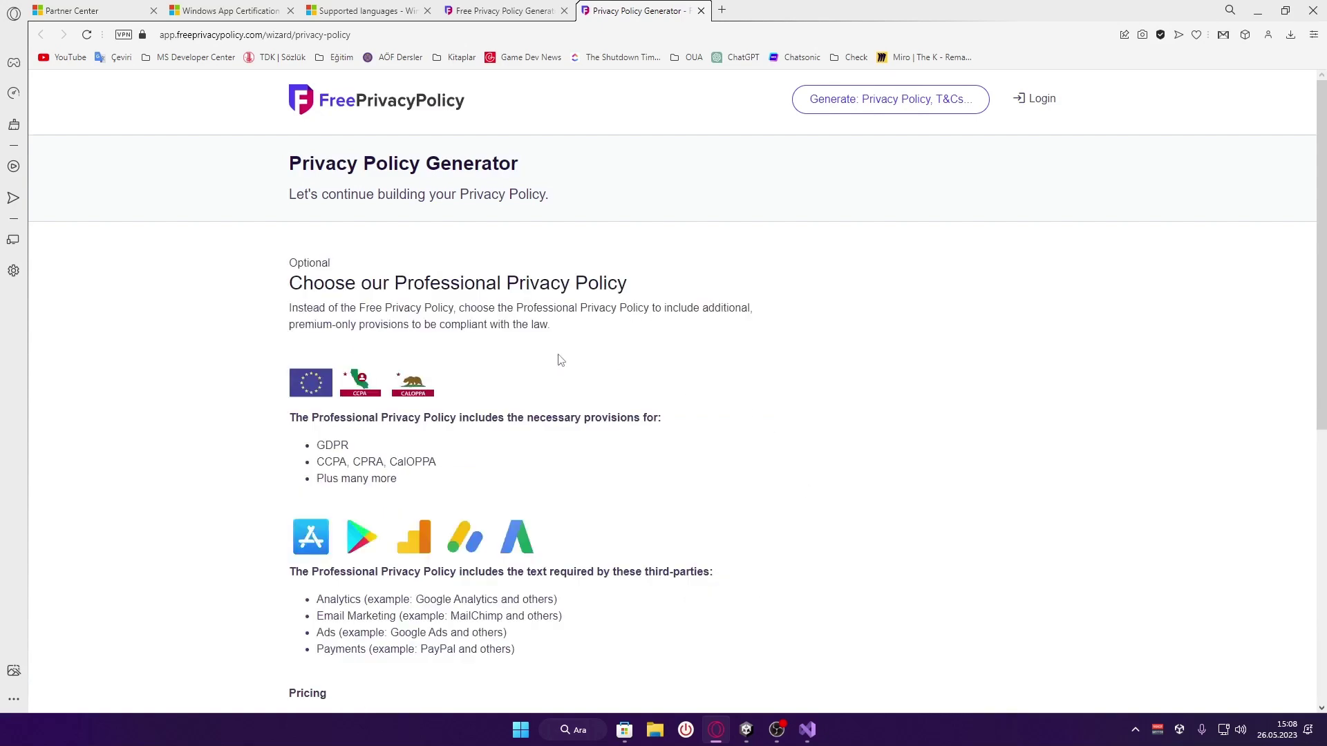
Read the FreePrivacyPolicy pricing note, translating part of it into Turkish
scroll(356, 442, down, 4)
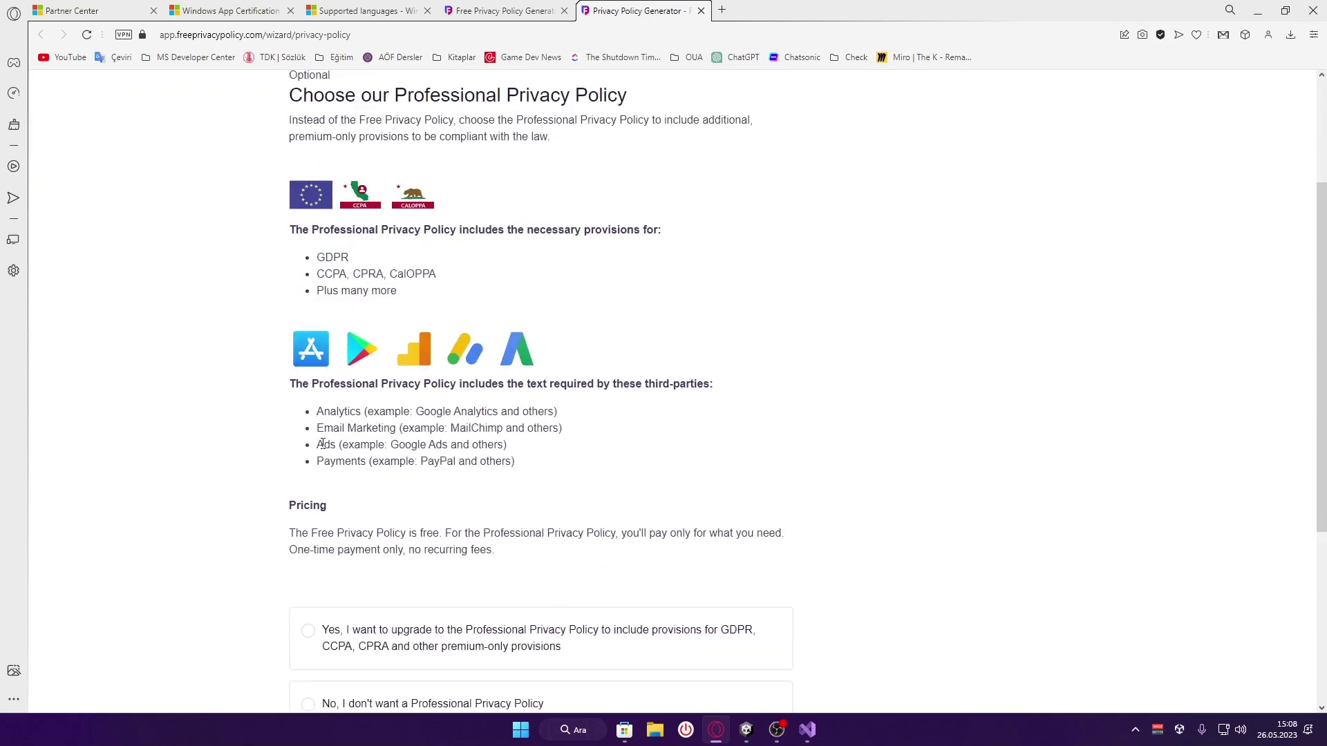
scroll(348, 498, down, 2)
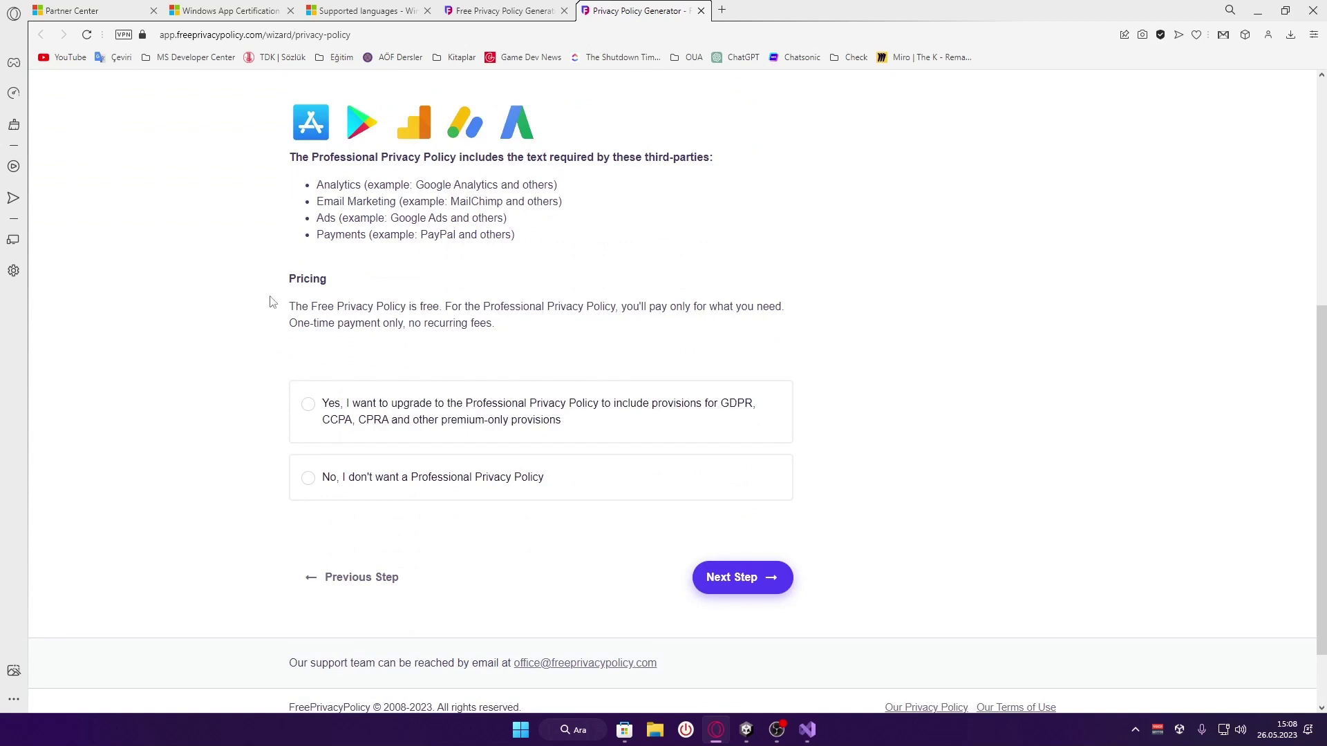
drag(293, 307, 528, 334)
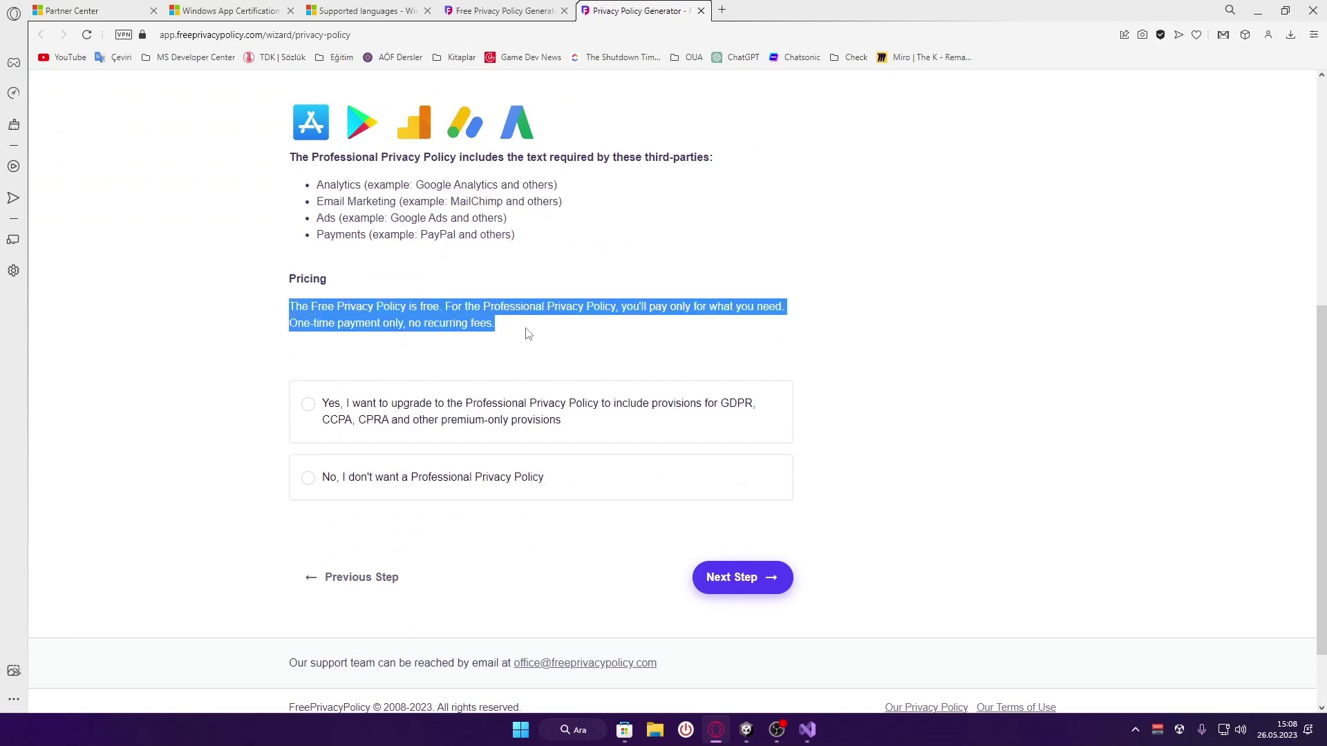
click(444, 338)
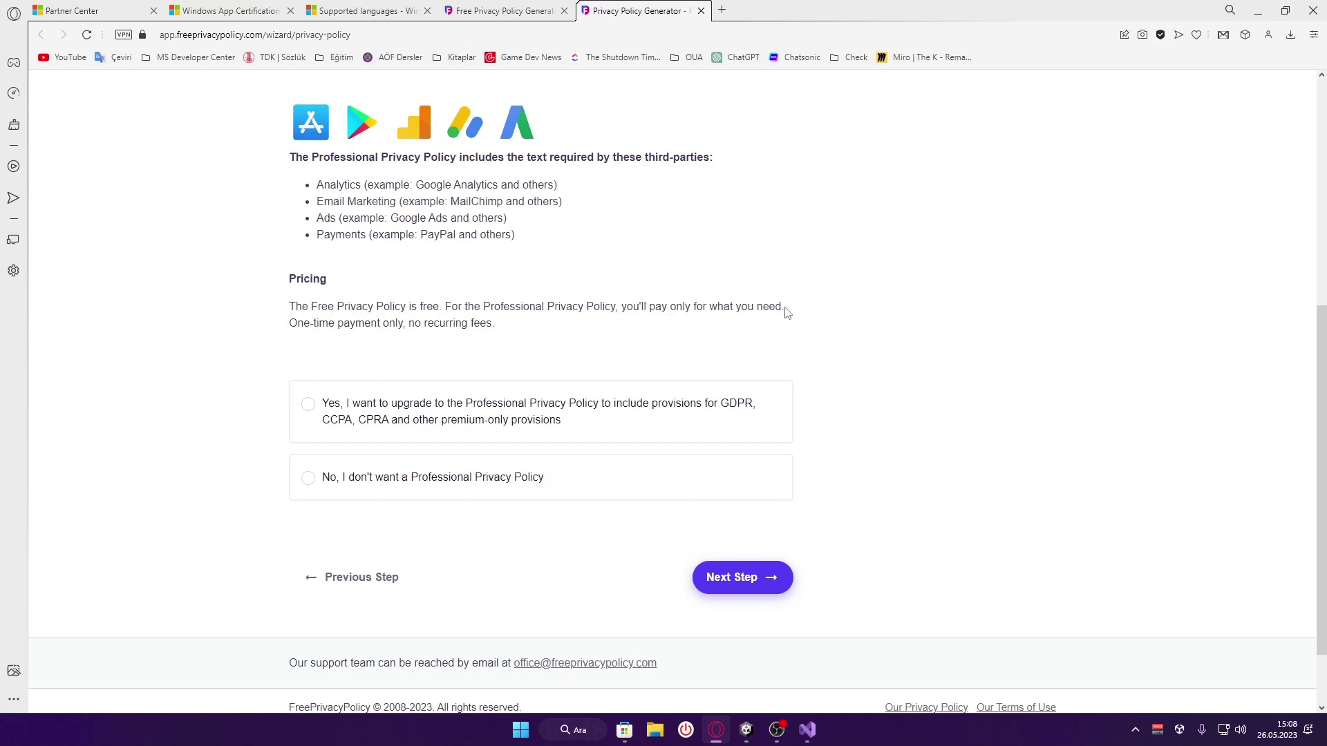
drag(528, 329, 445, 306)
click(527, 323)
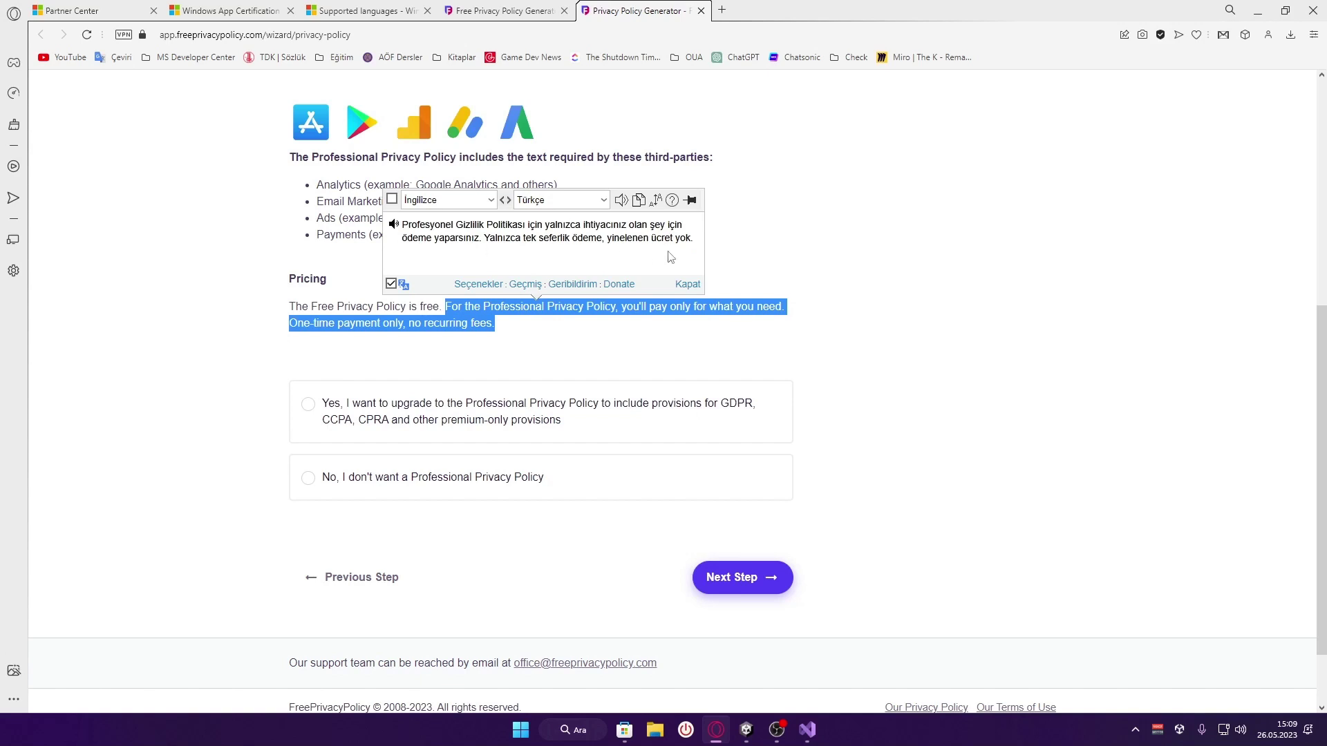
click(531, 342)
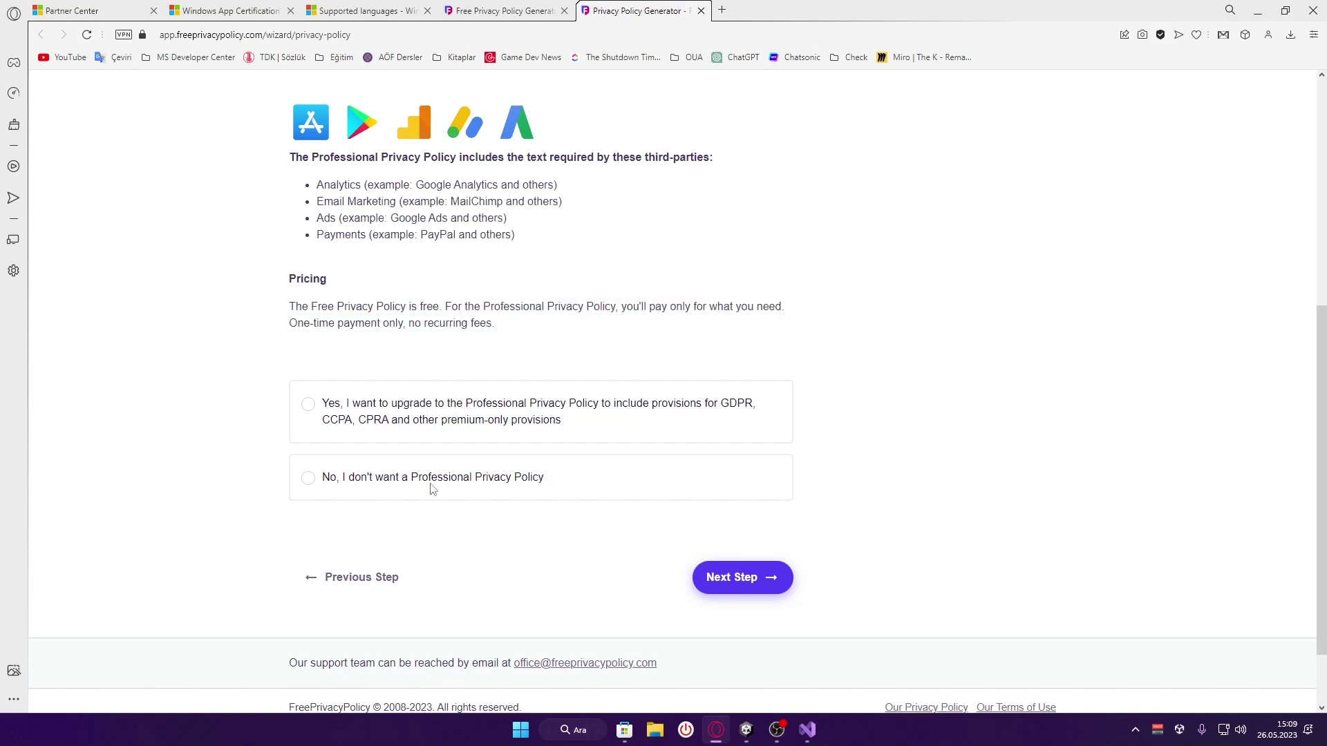
Decline the Professional Privacy Policy upgrade and advance to the final step
click(366, 412)
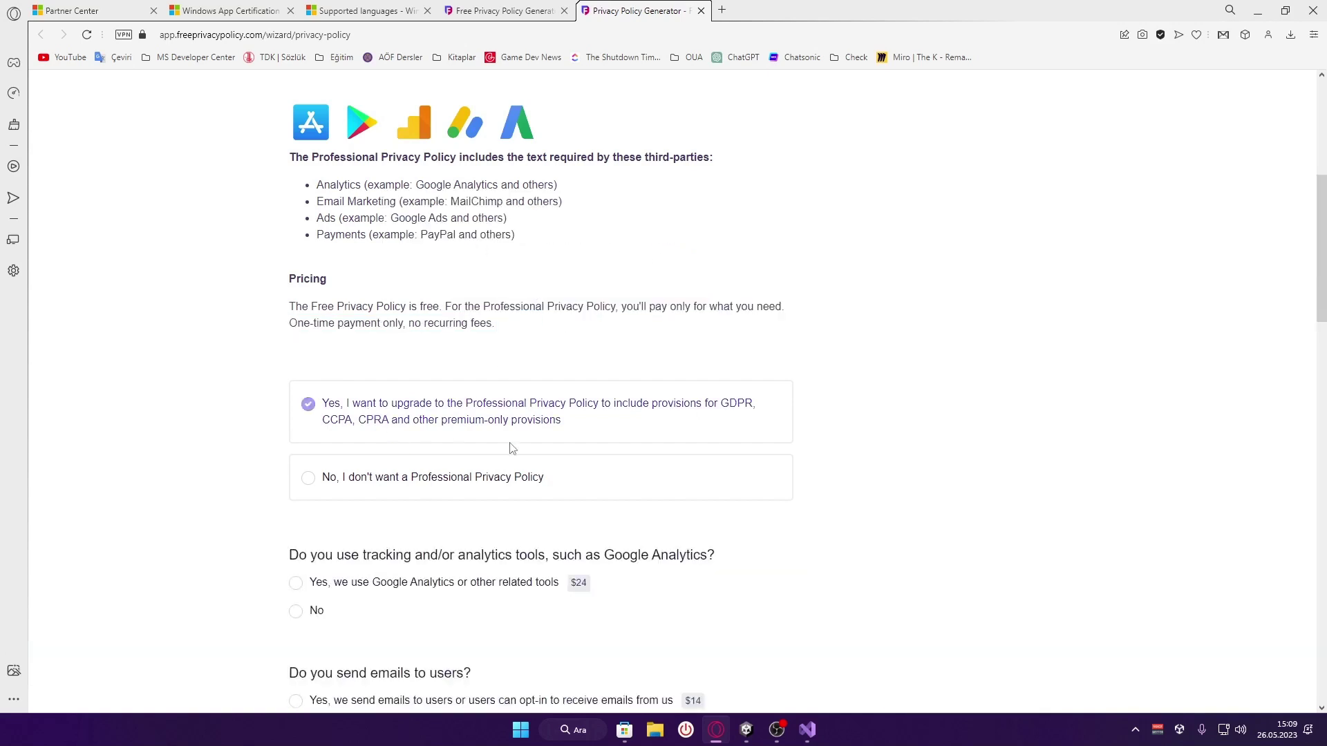
click(499, 482)
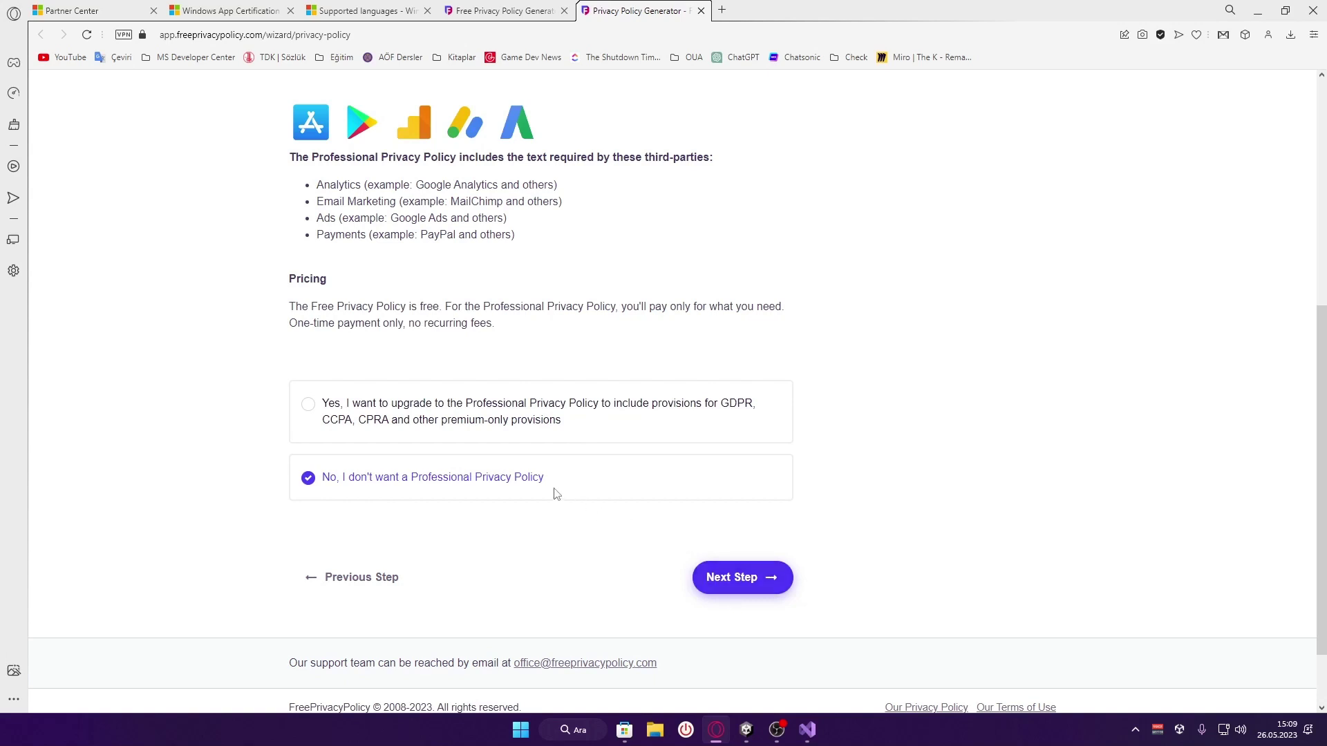
click(758, 584)
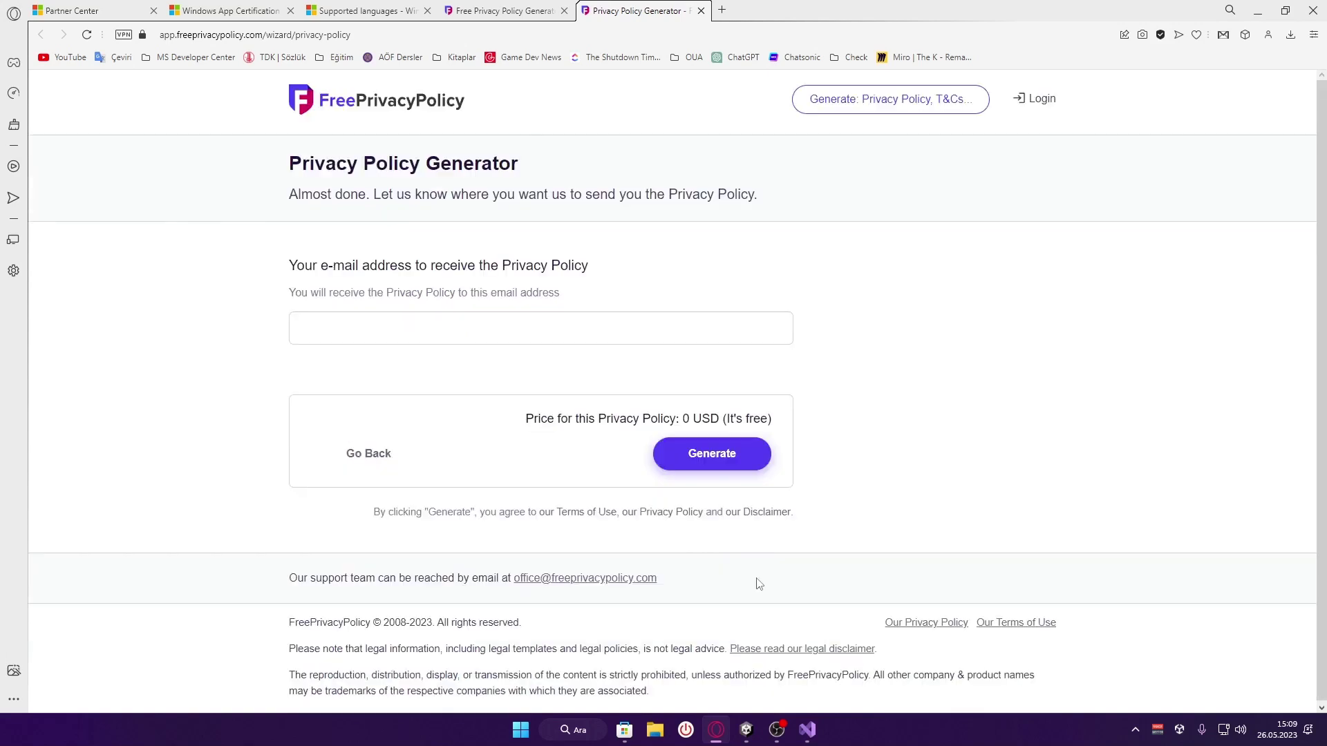
Enter the delivery e-mail address and generate the free privacy policy at 0 USD
click(435, 332)
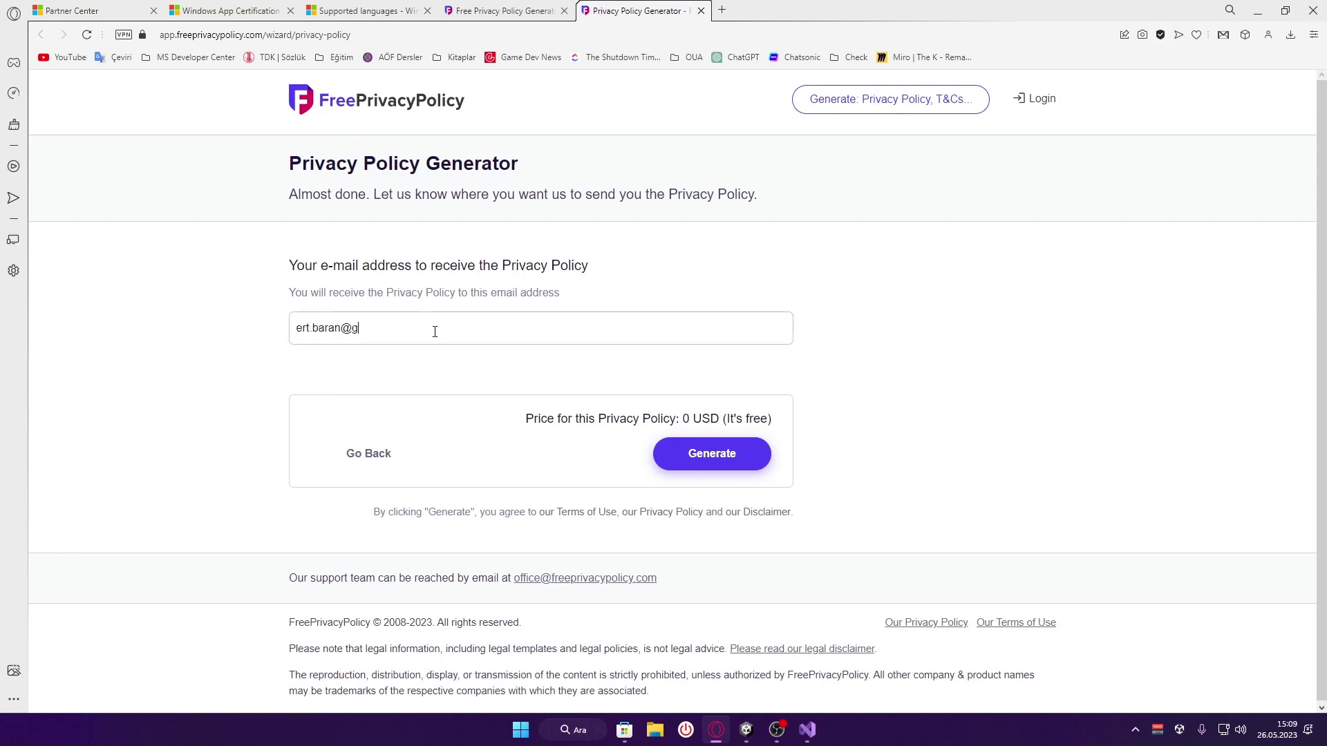
drag(288, 296, 593, 298)
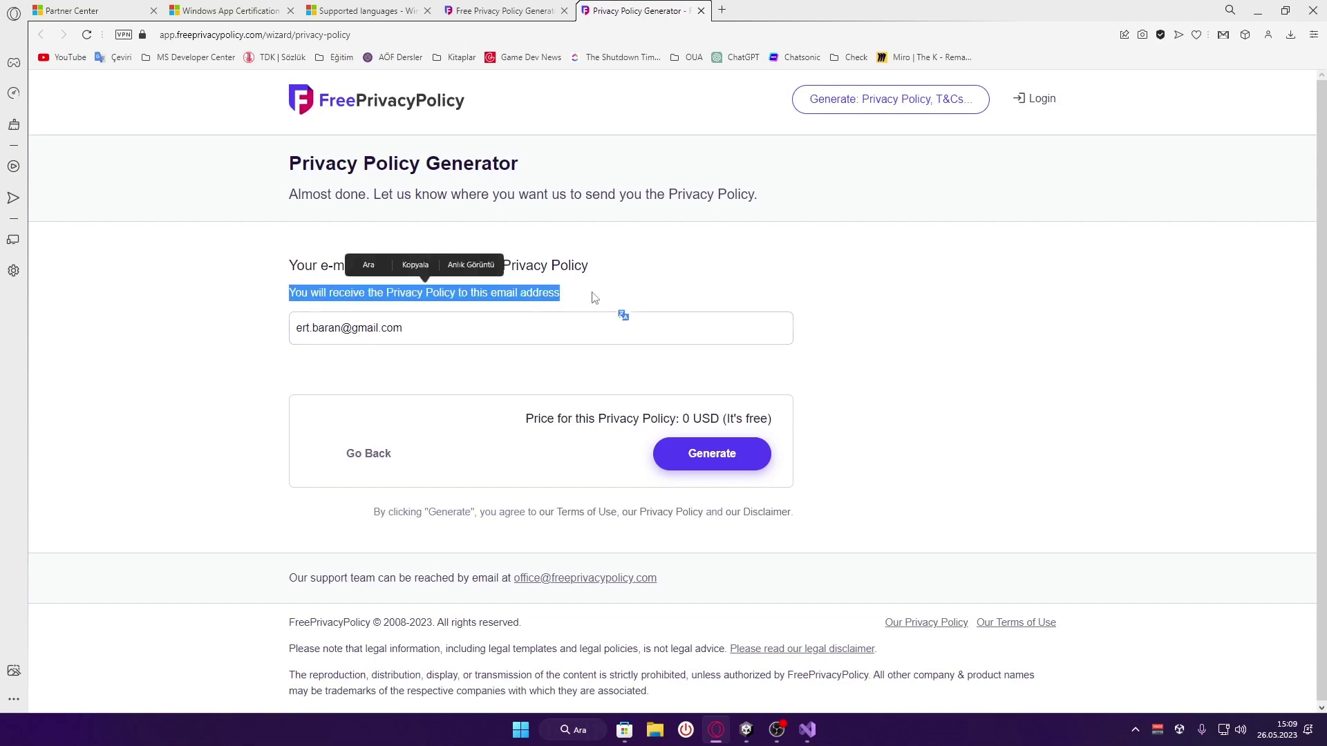
click(593, 297)
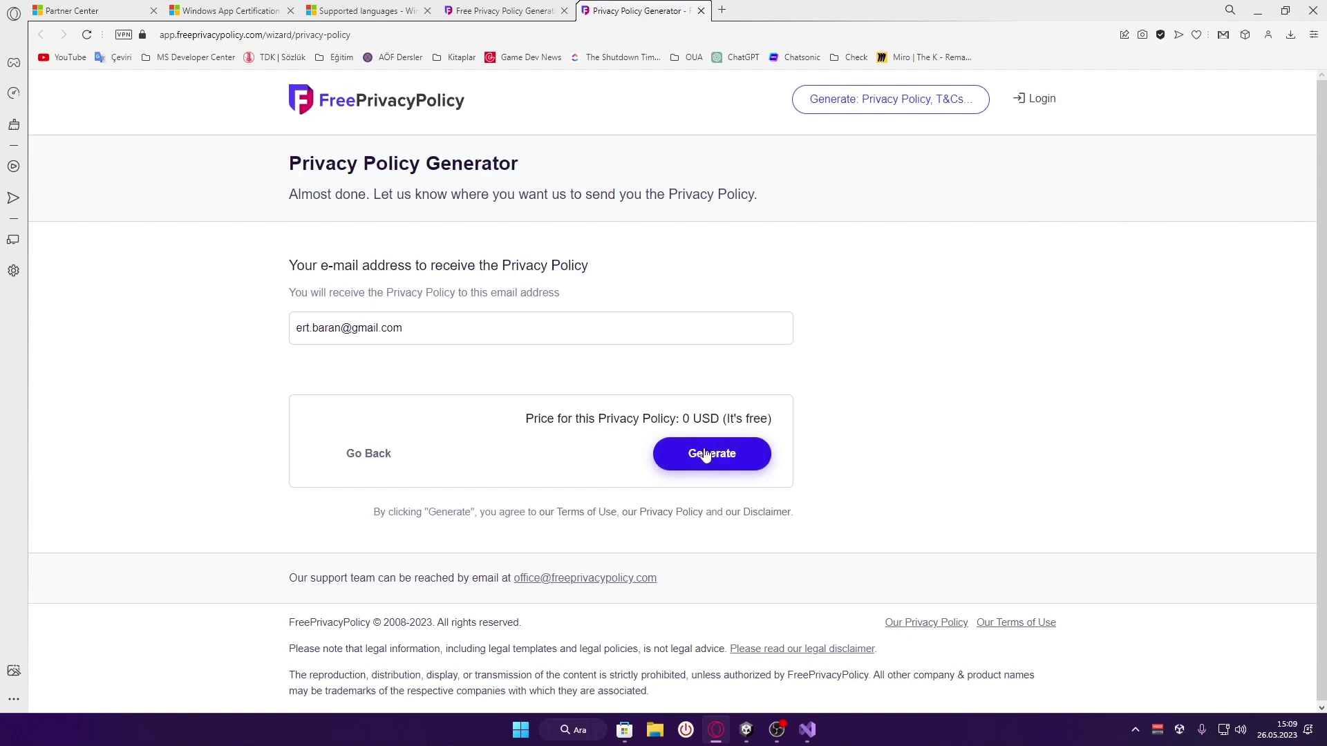
drag(523, 419, 753, 422)
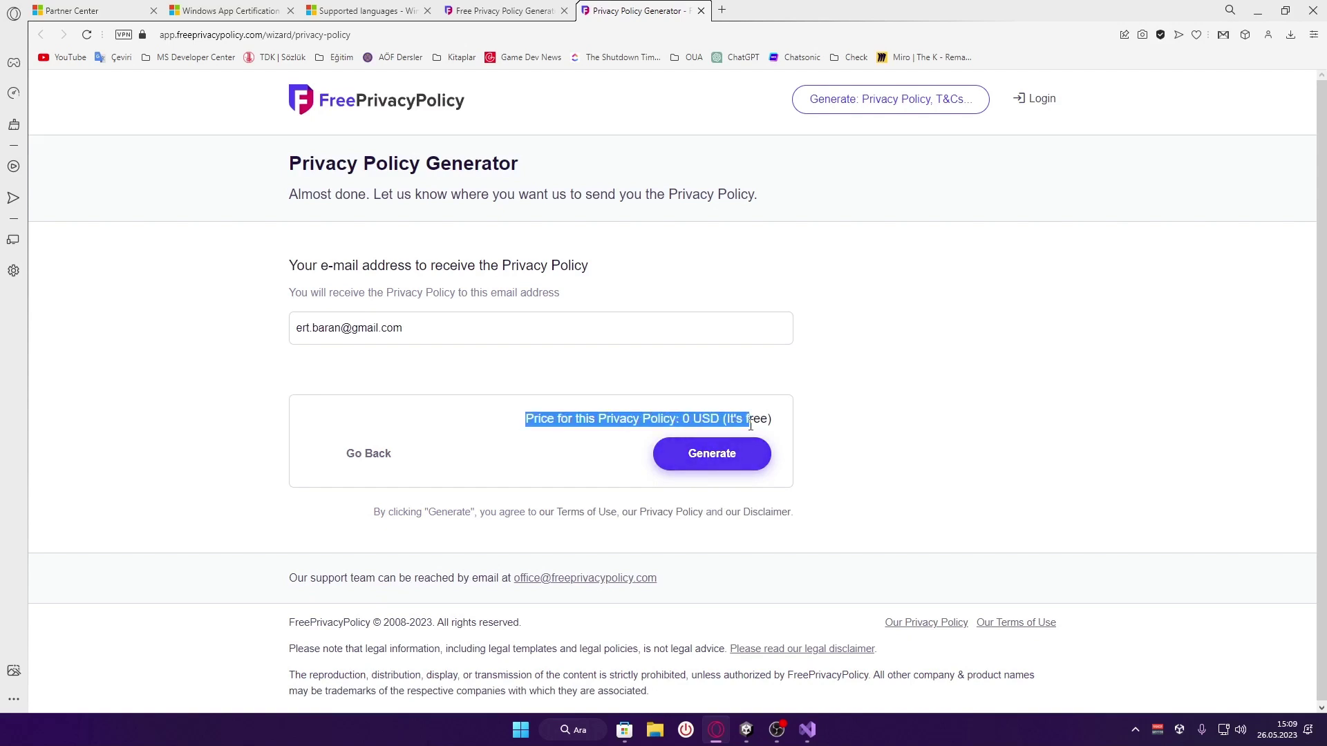
click(587, 447)
click(735, 459)
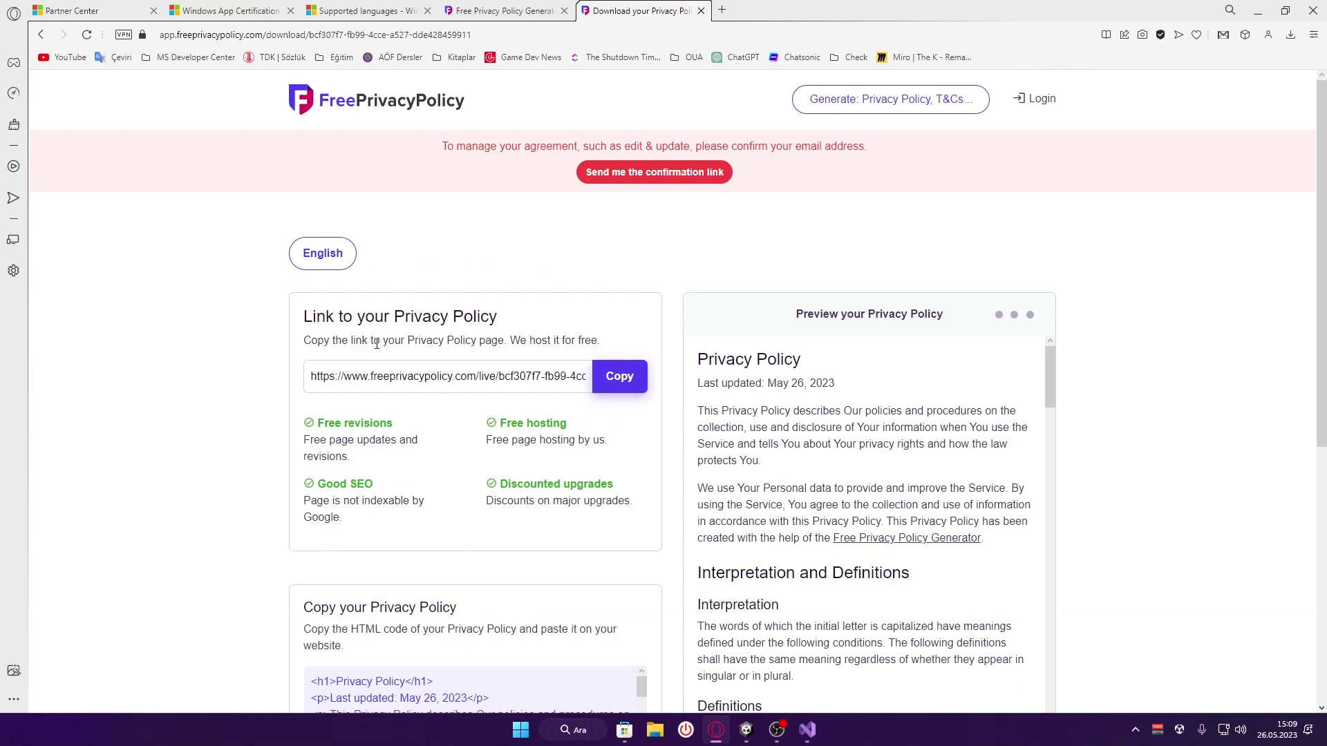
Copy the hosted privacy policy link after reading the e-mail confirmation notice
drag(441, 146, 941, 173)
click(845, 177)
click(458, 363)
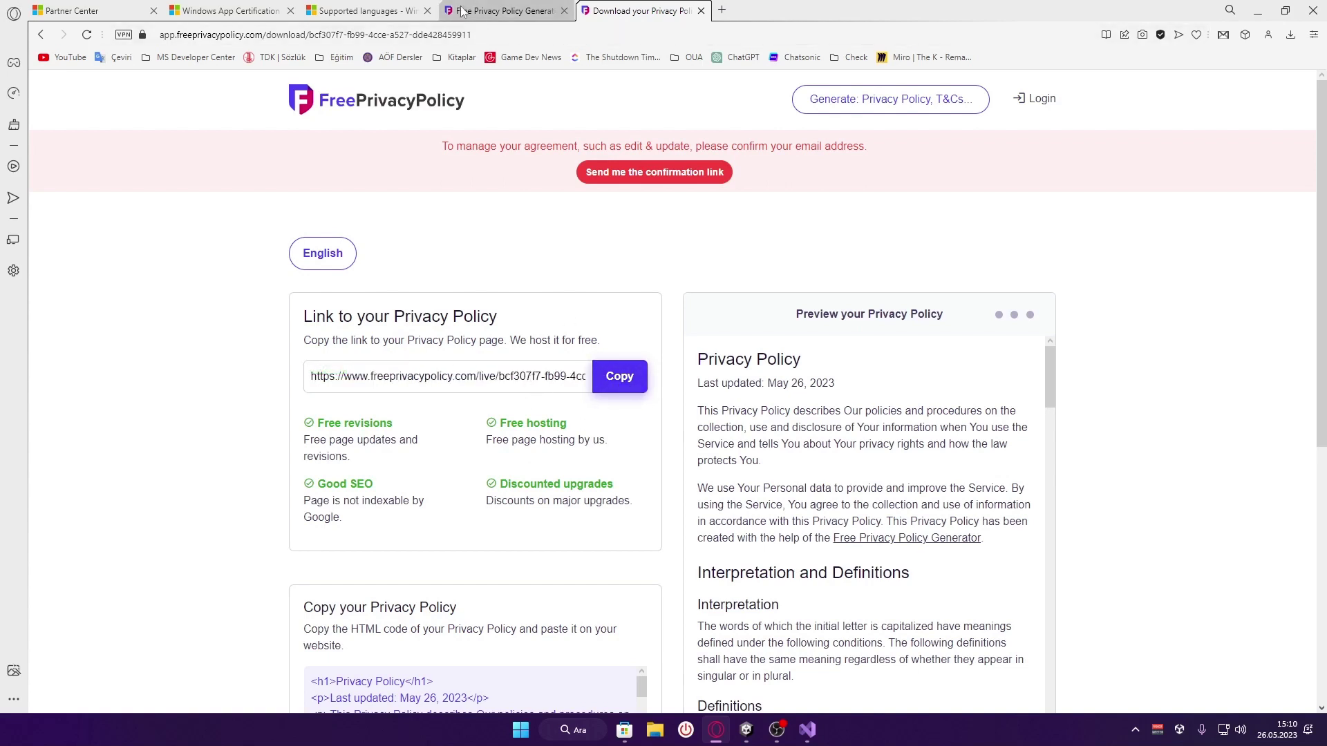
Replace Partner Center's privacy policy URL with the copied freeprivacypolicy.com link
click(366, 10)
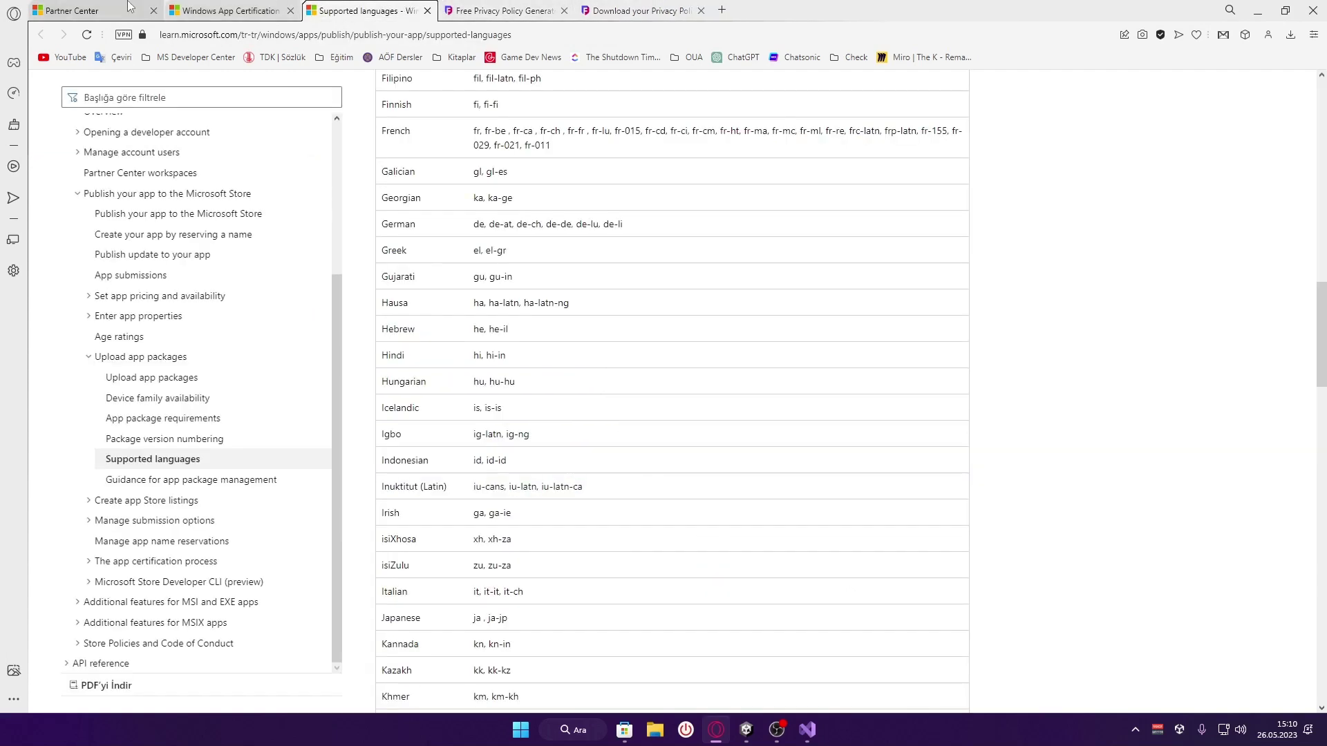
click(128, 8)
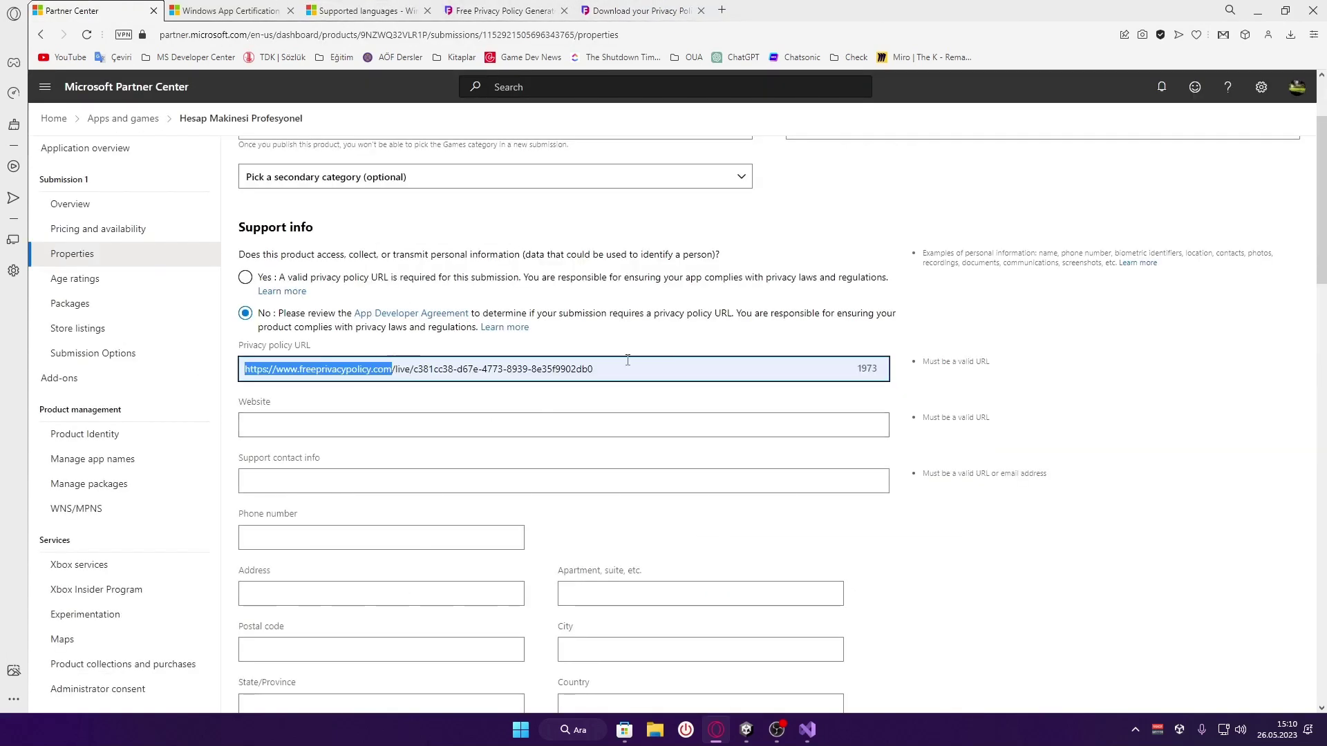
drag(593, 369, 125, 353)
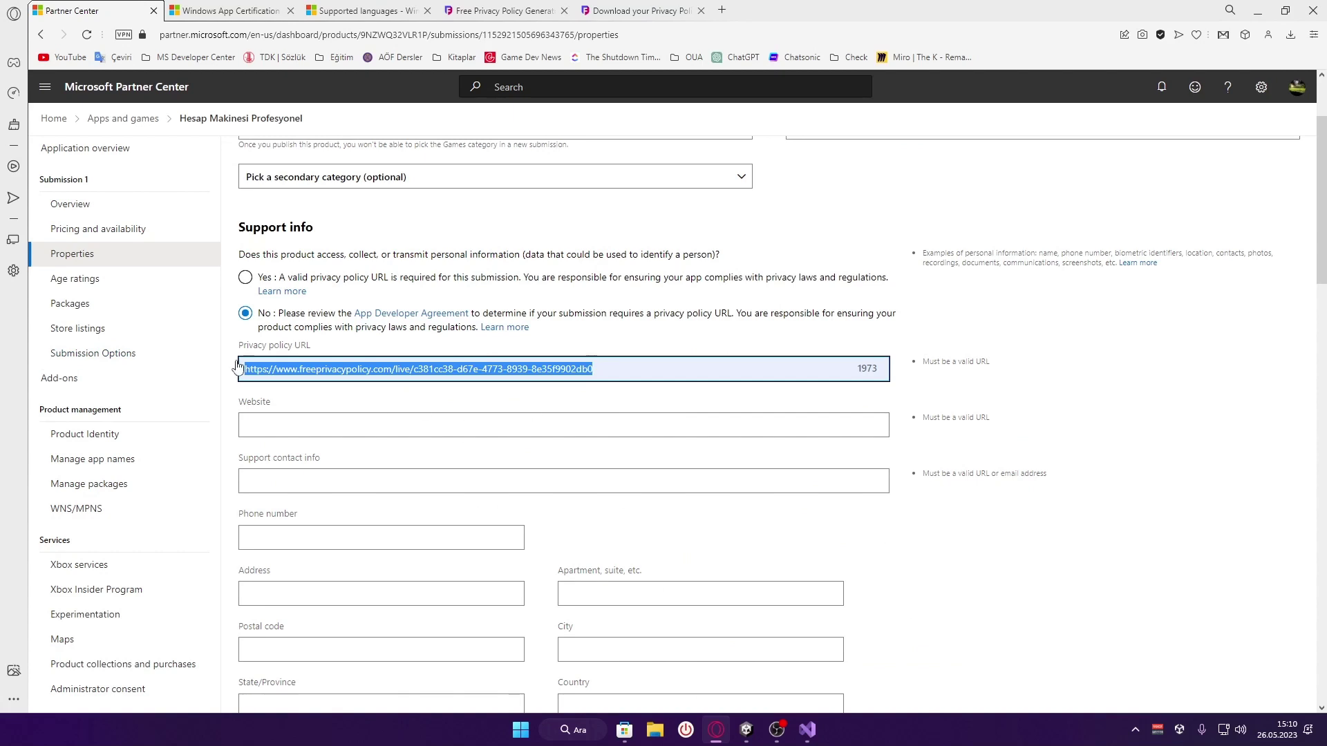
key(ctrl+v)
key(ctrl+a)
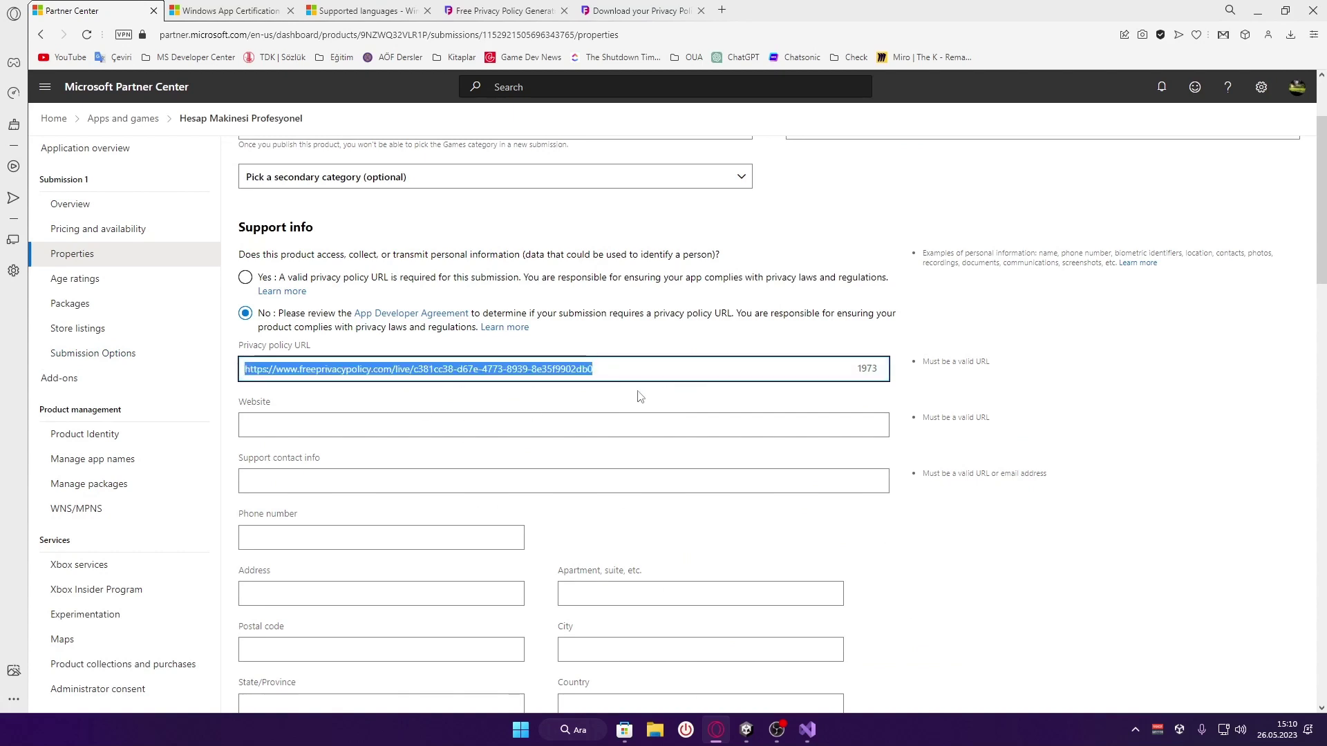
click(647, 389)
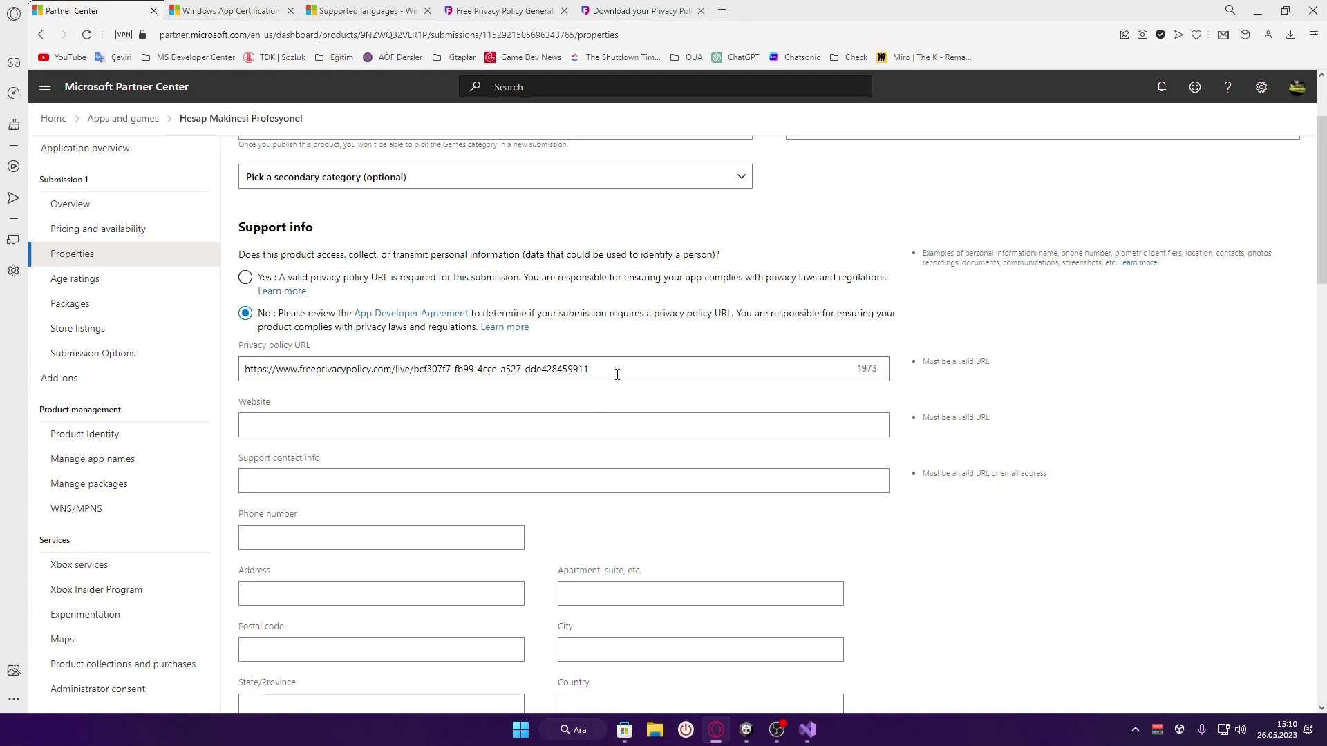
Leave Website empty and fill Support contact info with the saved e-mail
scroll(625, 372, down, 1)
click(354, 356)
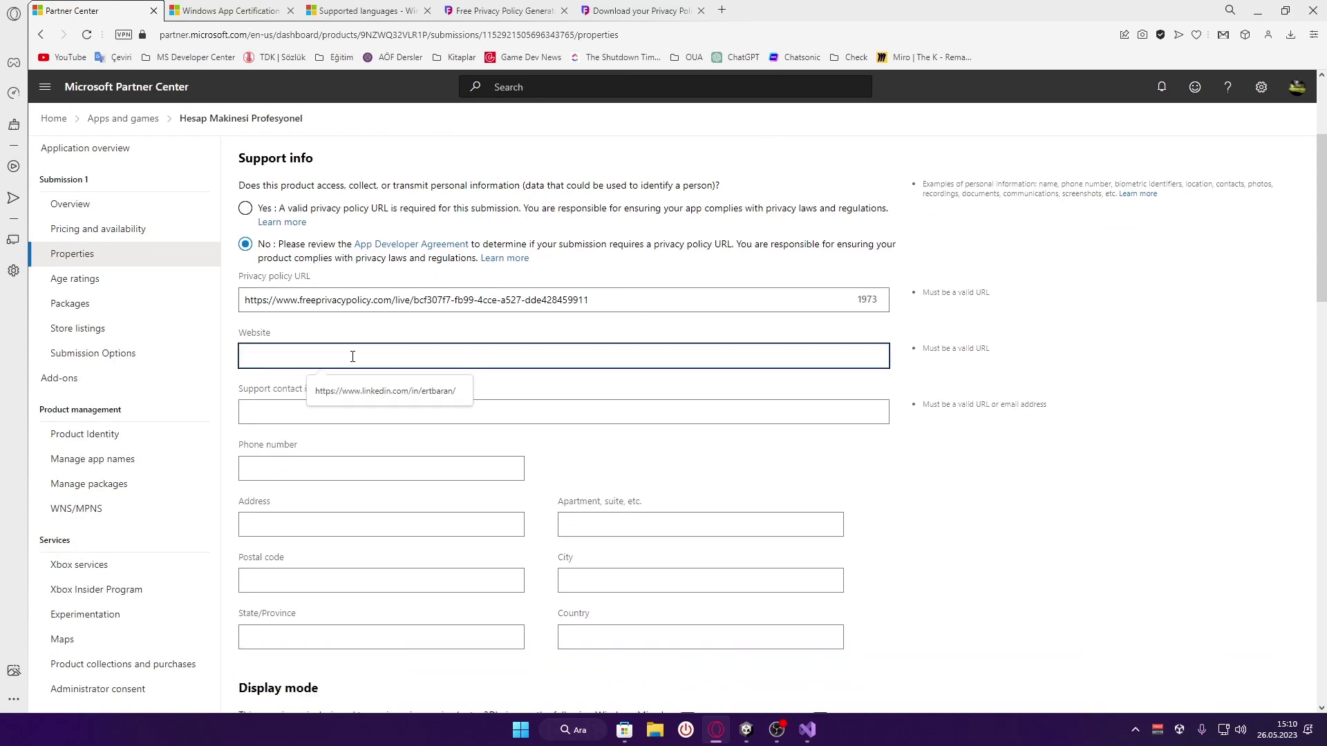
click(622, 379)
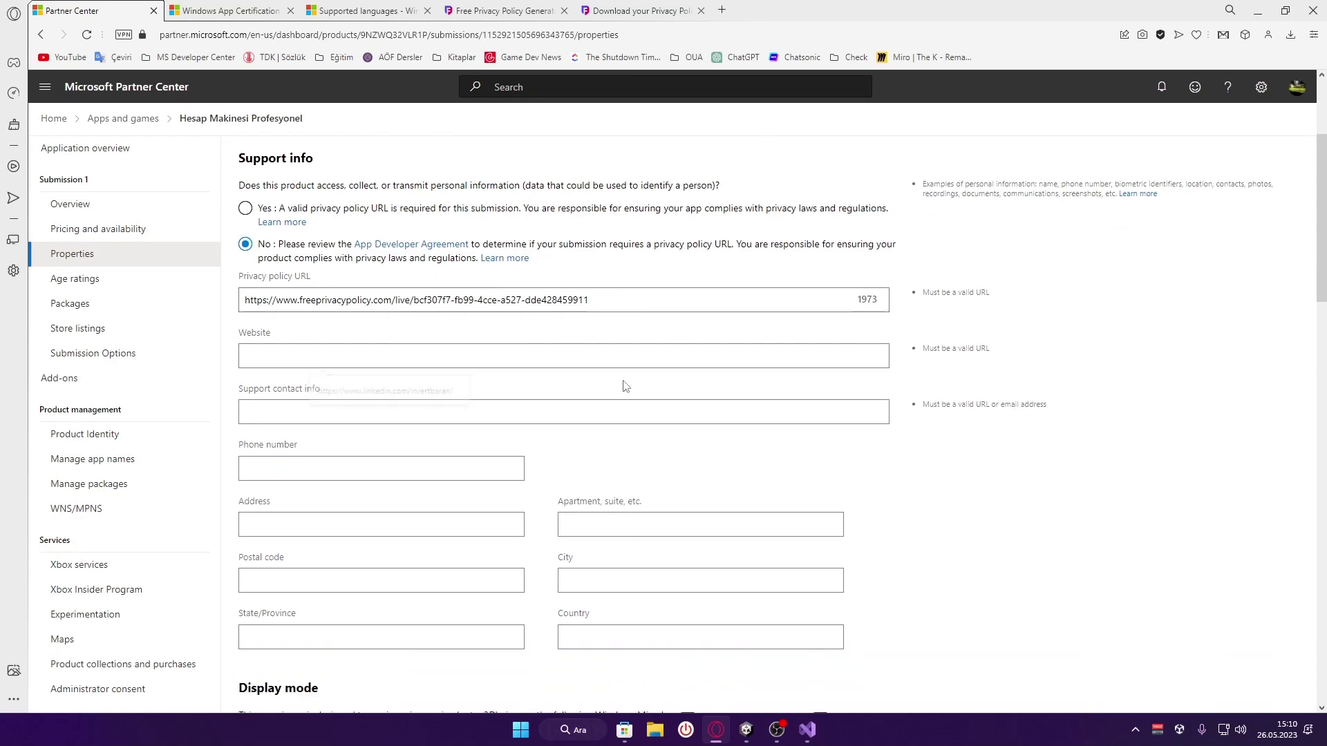
click(332, 407)
click(354, 447)
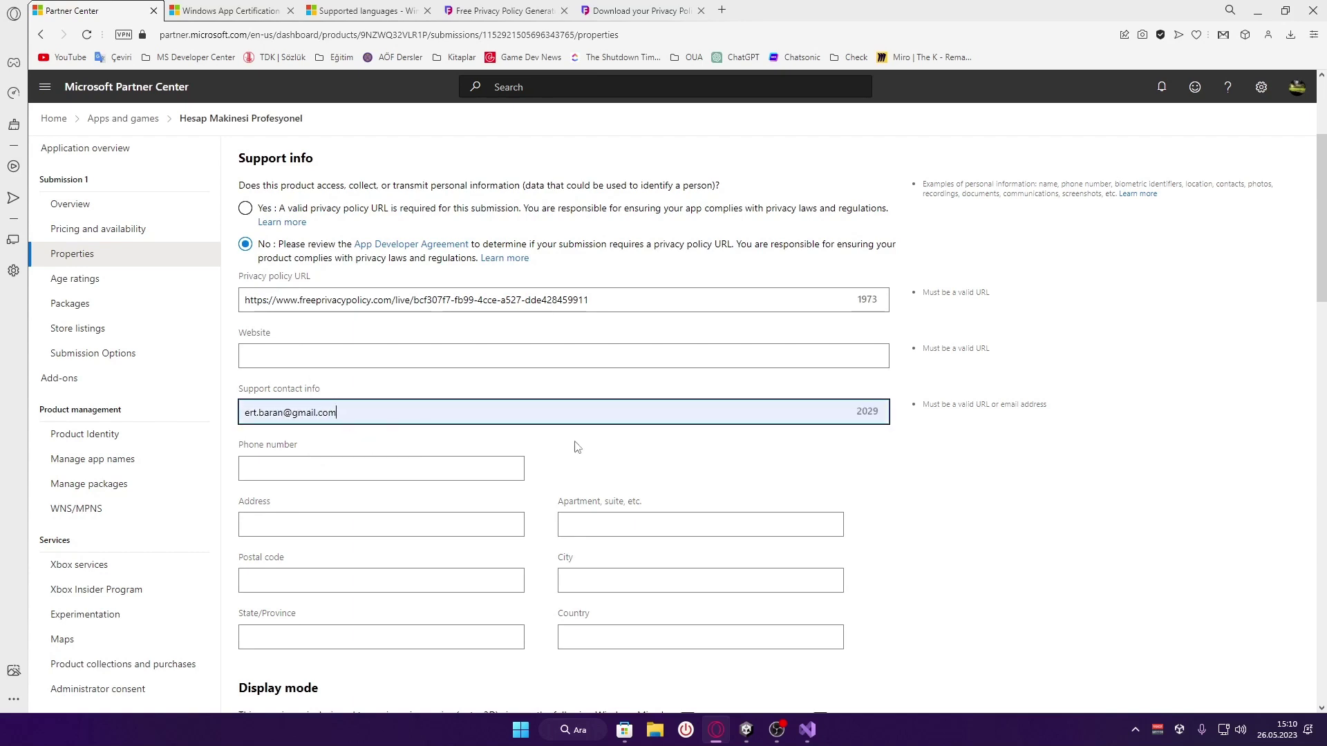
scroll(560, 449, down, 1)
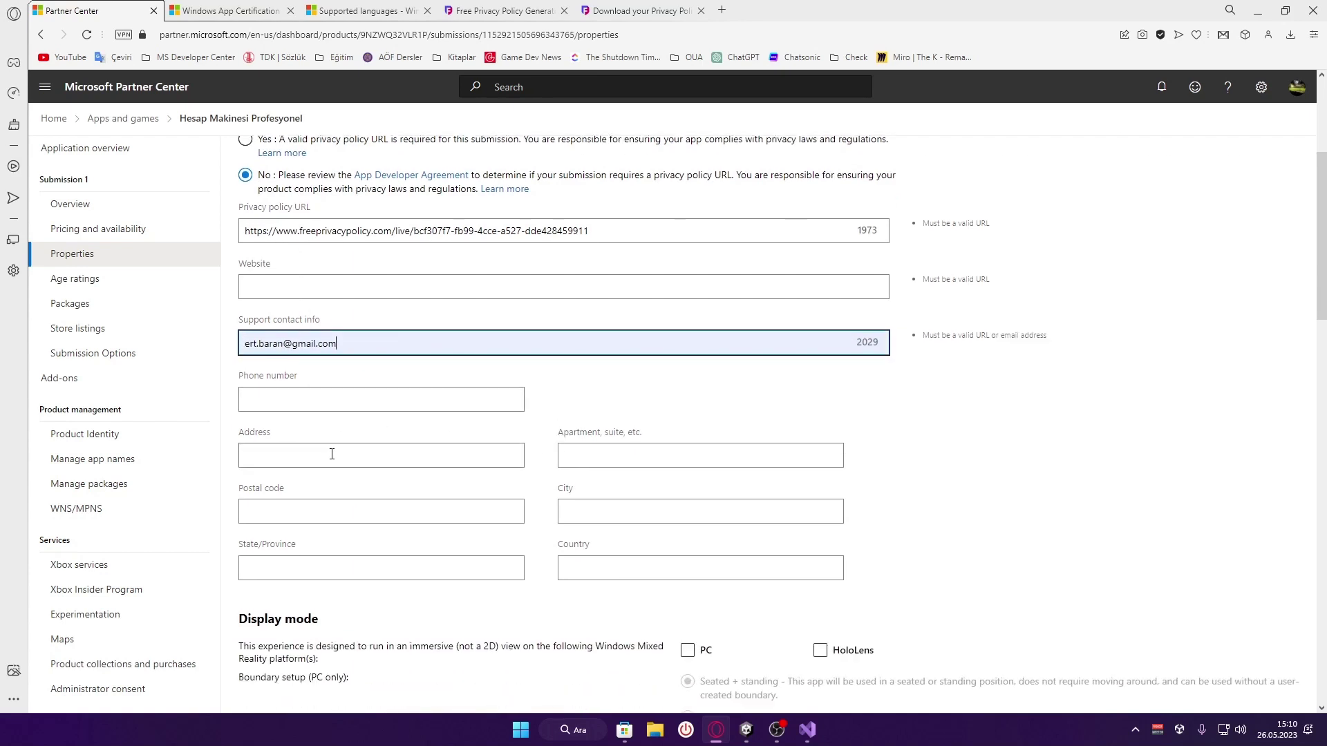
scroll(616, 573, down, 2)
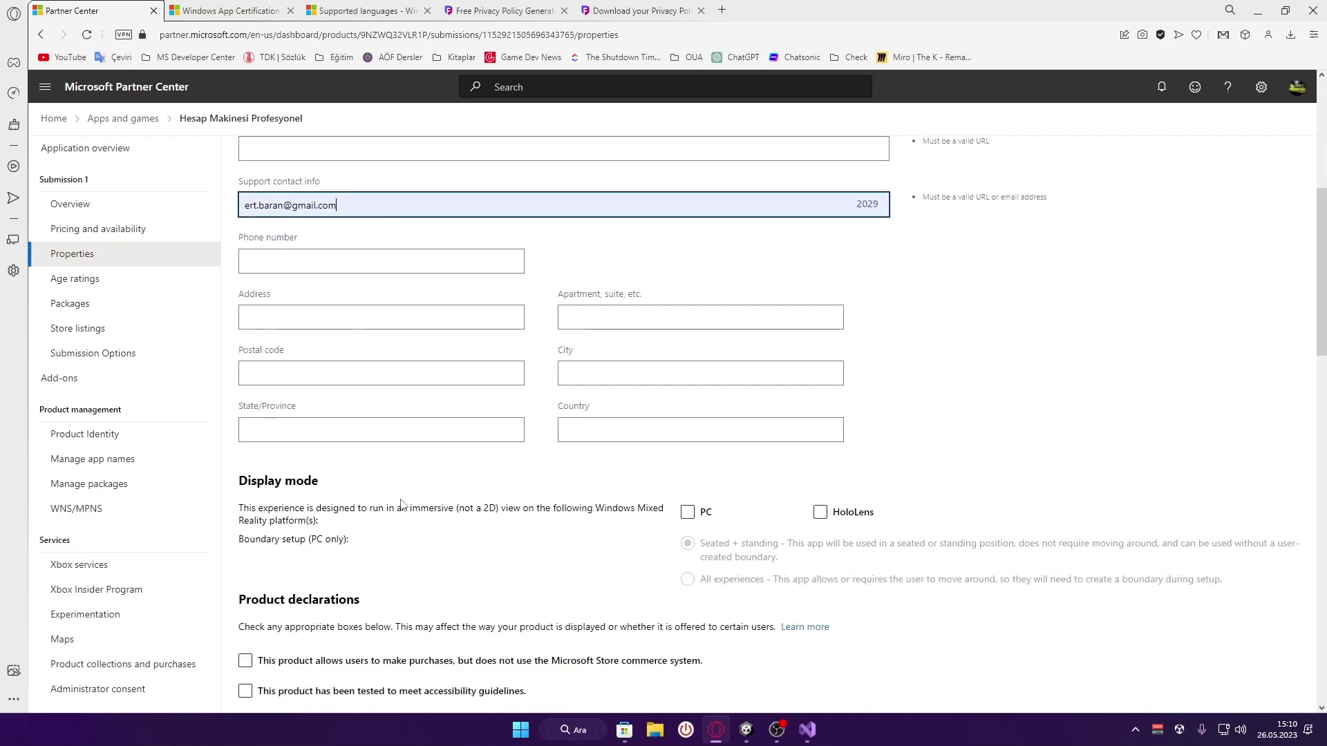
scroll(405, 505, down, 1)
click(240, 438)
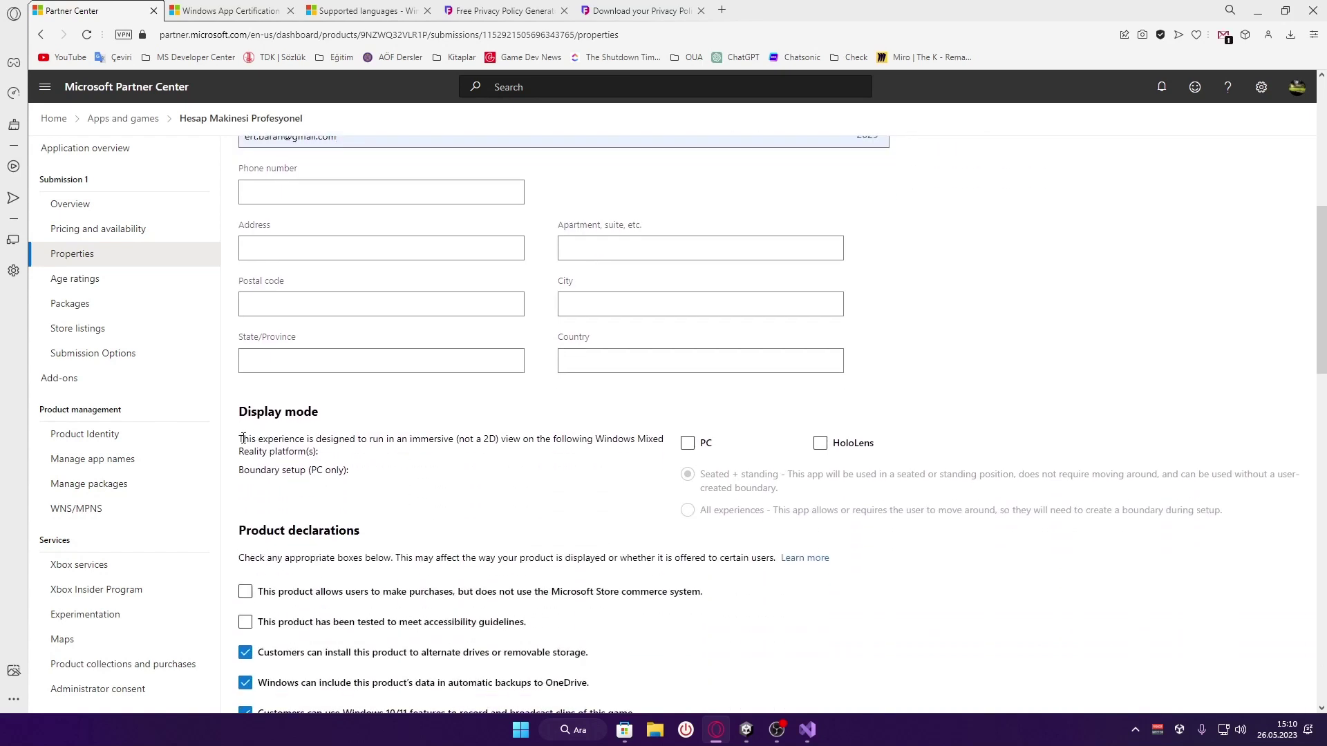
drag(243, 438, 368, 475)
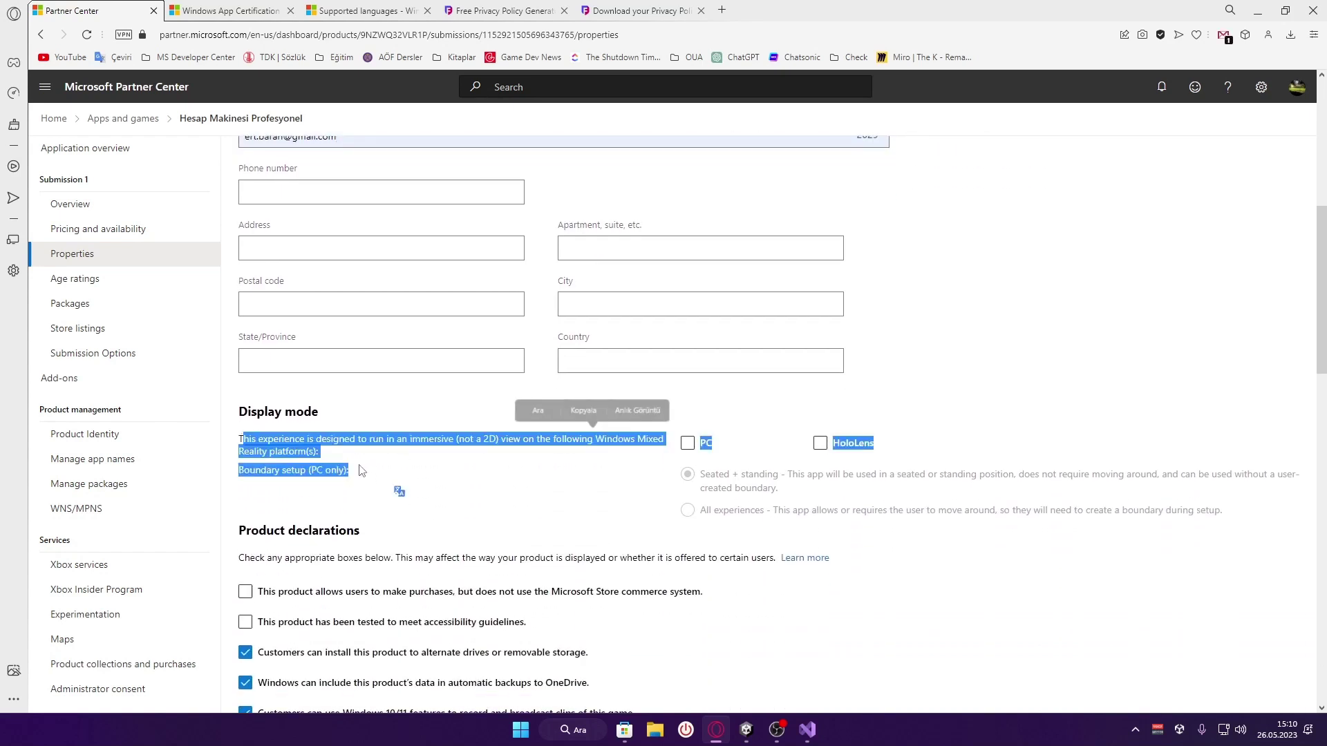
click(244, 438)
drag(244, 439, 373, 470)
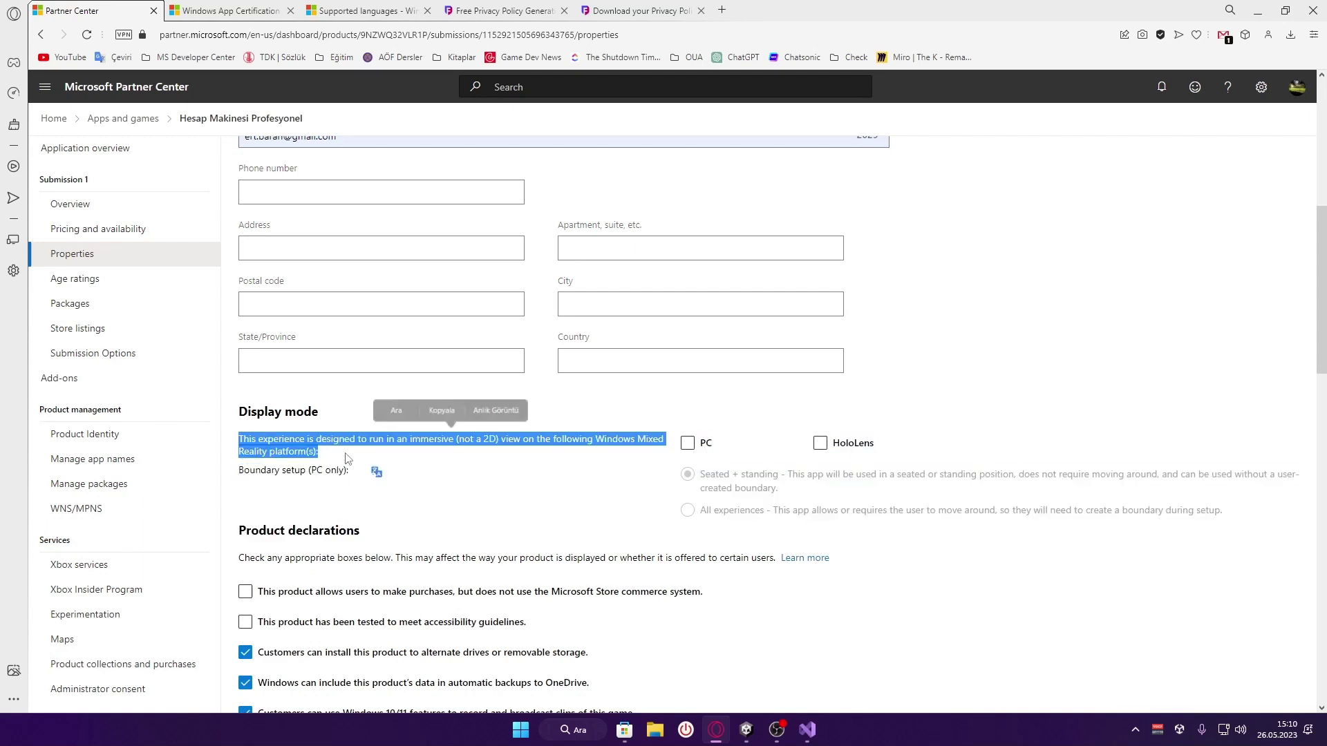
click(376, 474)
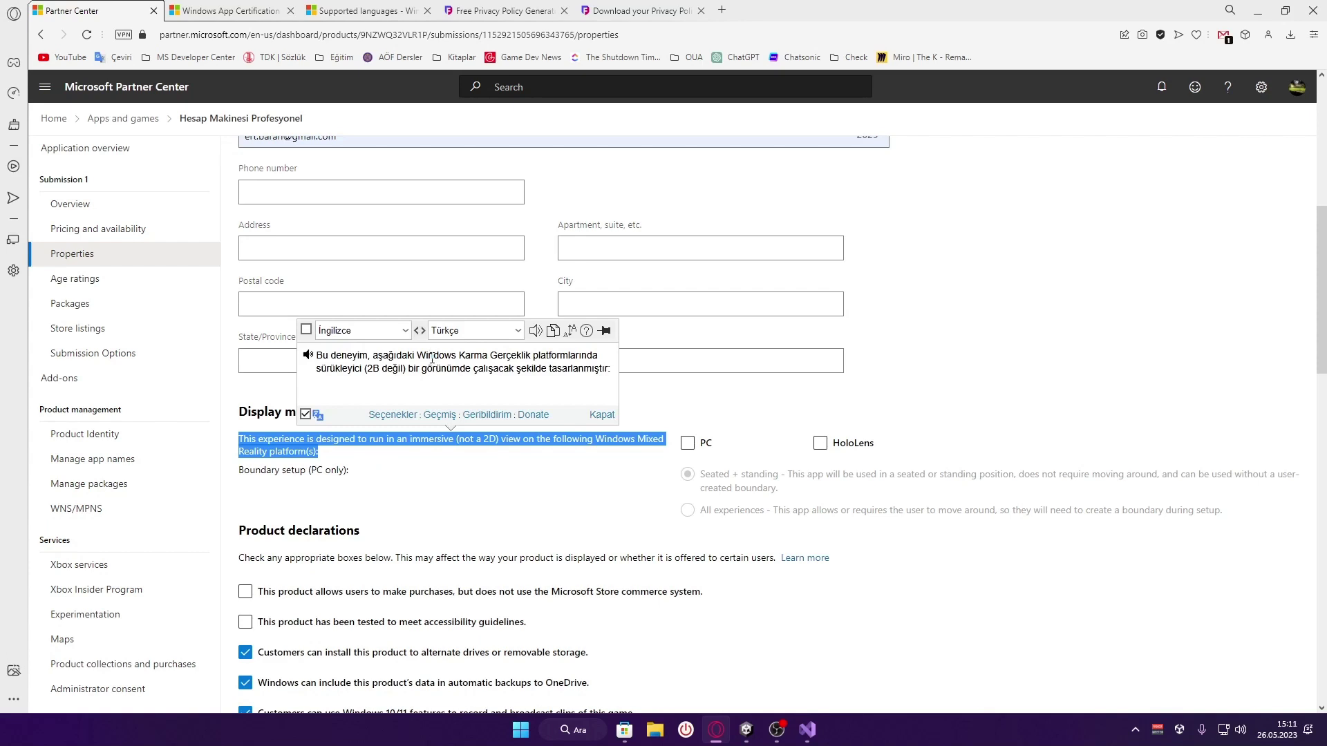
click(441, 436)
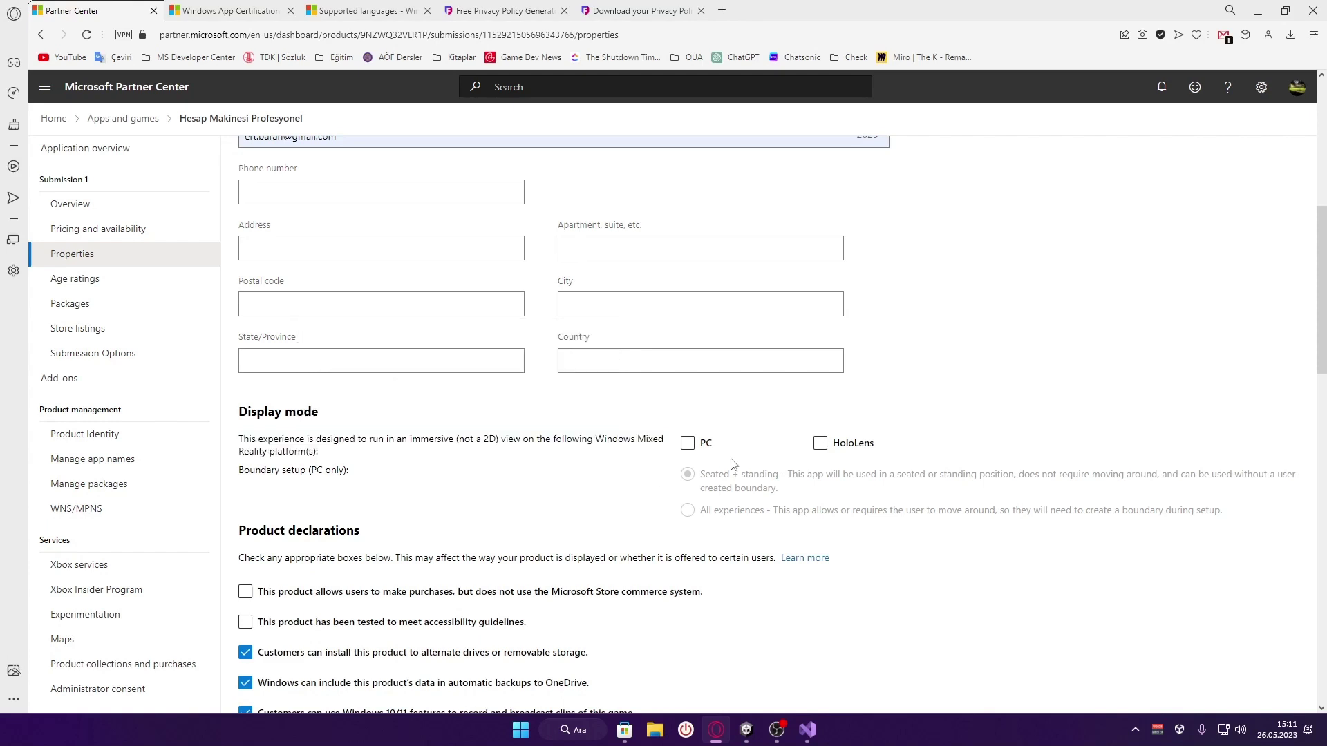
click(688, 445)
click(688, 444)
Read the Product declarations description and external purchases line with Turkish translation
scroll(593, 441, down, 2)
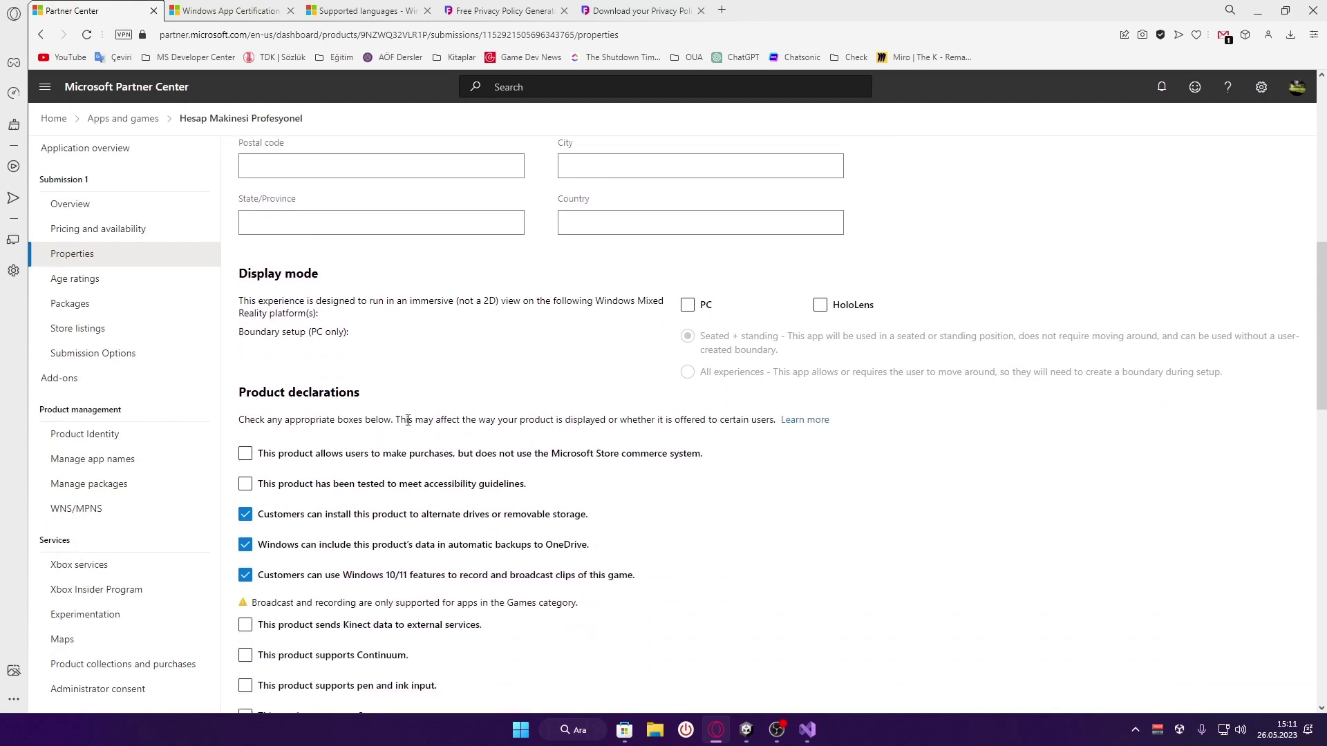
scroll(408, 420, down, 1)
scroll(238, 318, down, 1)
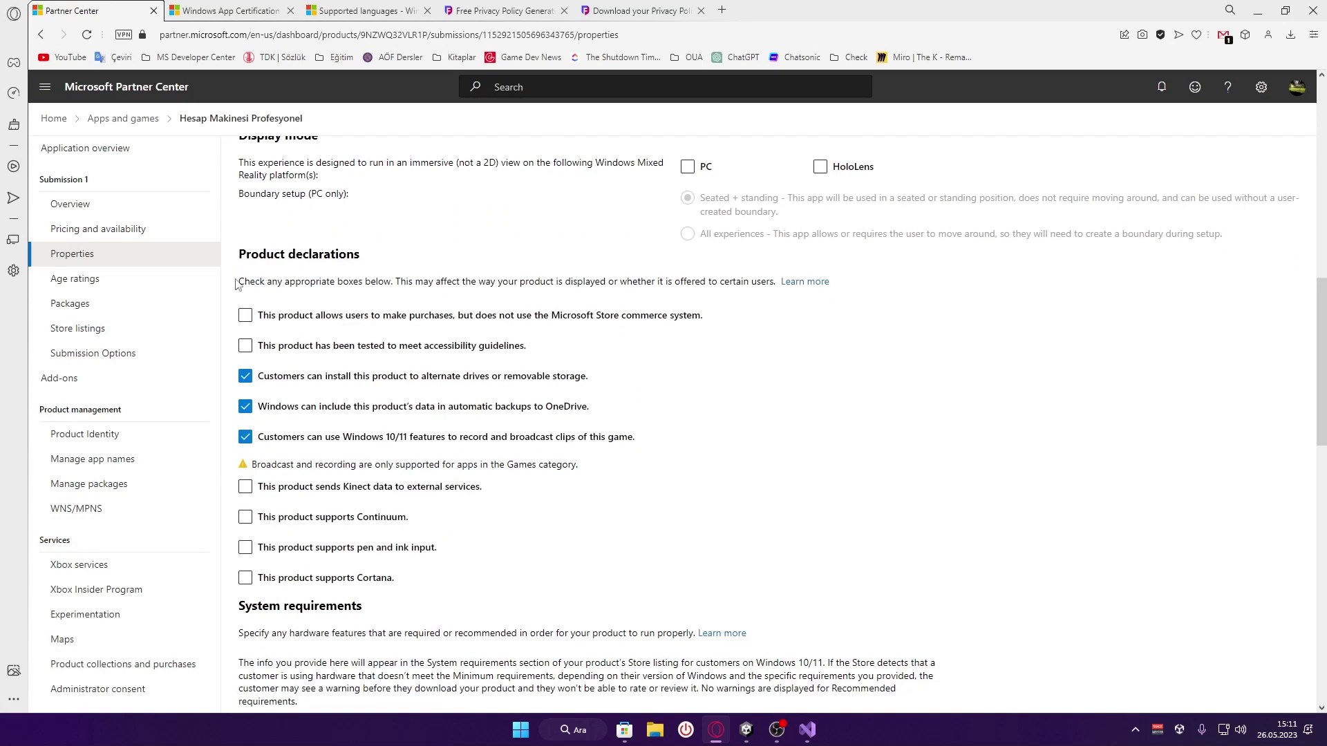
drag(236, 283, 770, 306)
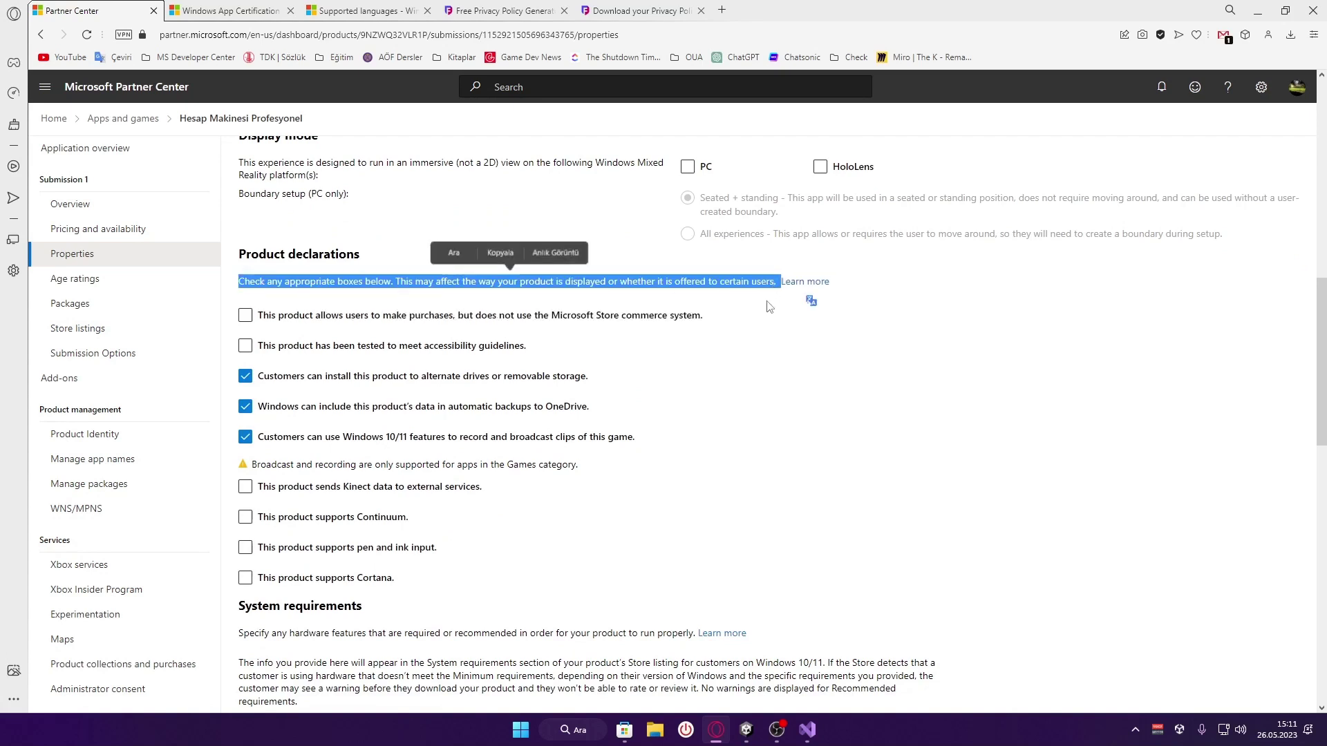
click(812, 302)
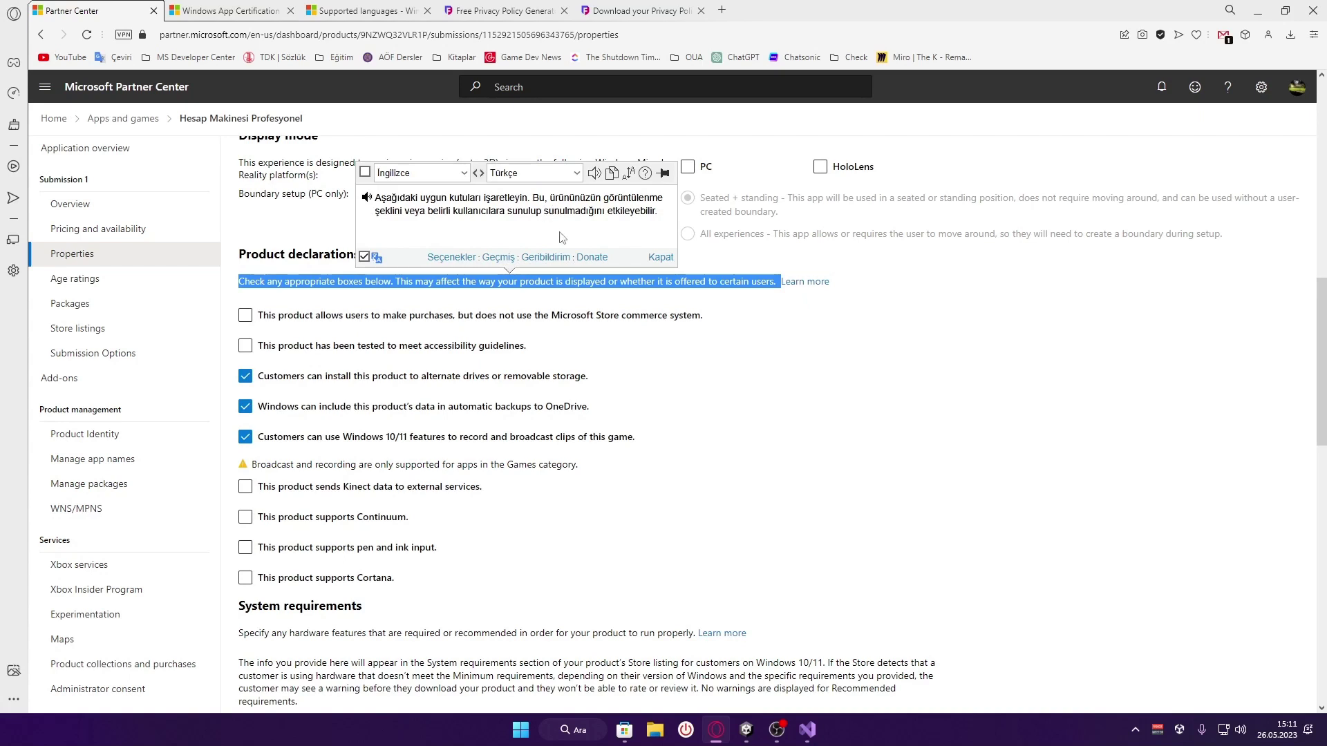
drag(727, 318, 286, 318)
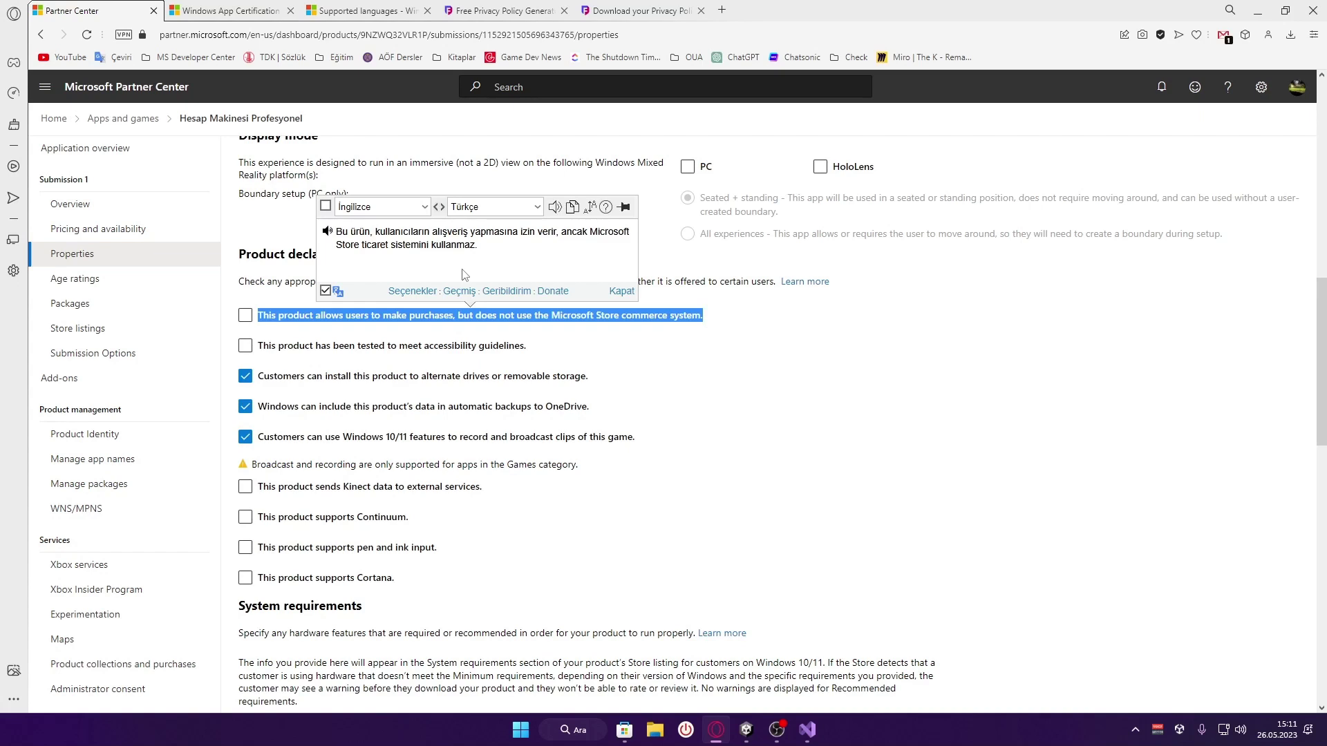
click(759, 315)
click(580, 318)
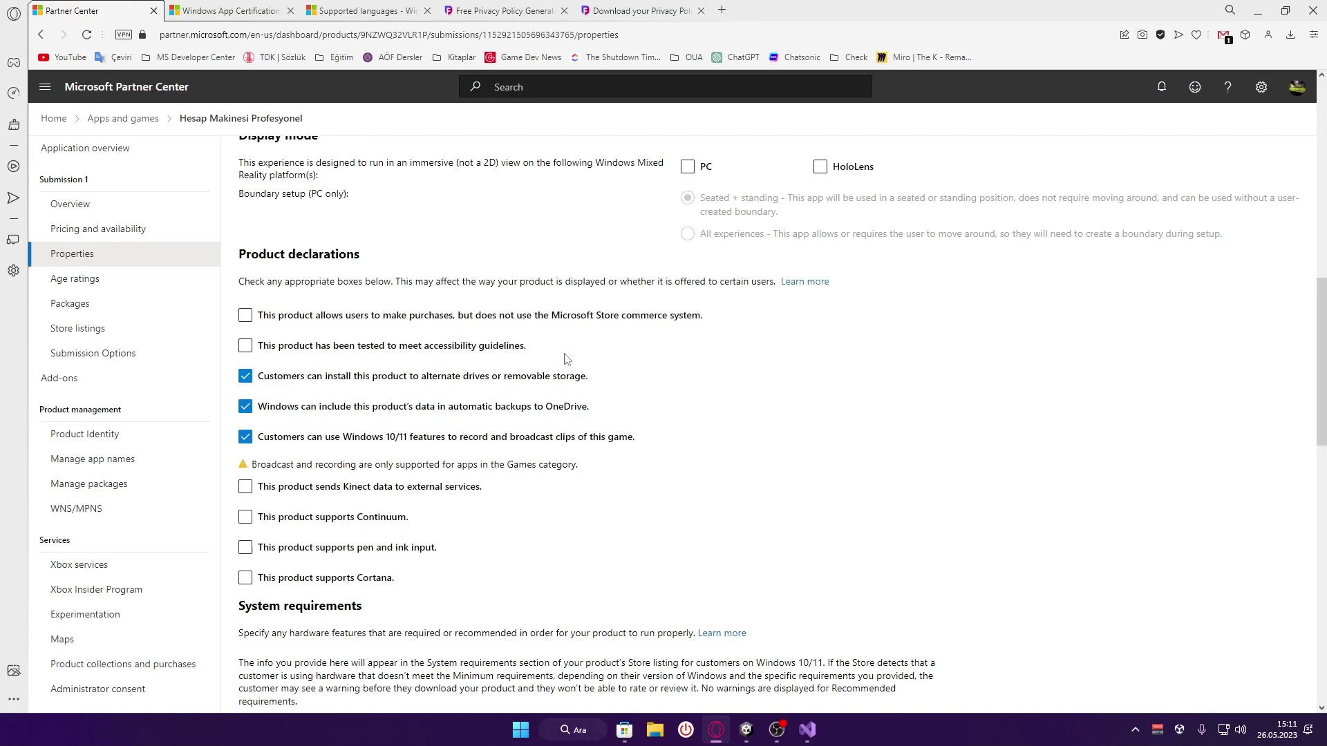
Read the accessibility and removable storage declarations, translating the removable storage one
drag(542, 354, 257, 355)
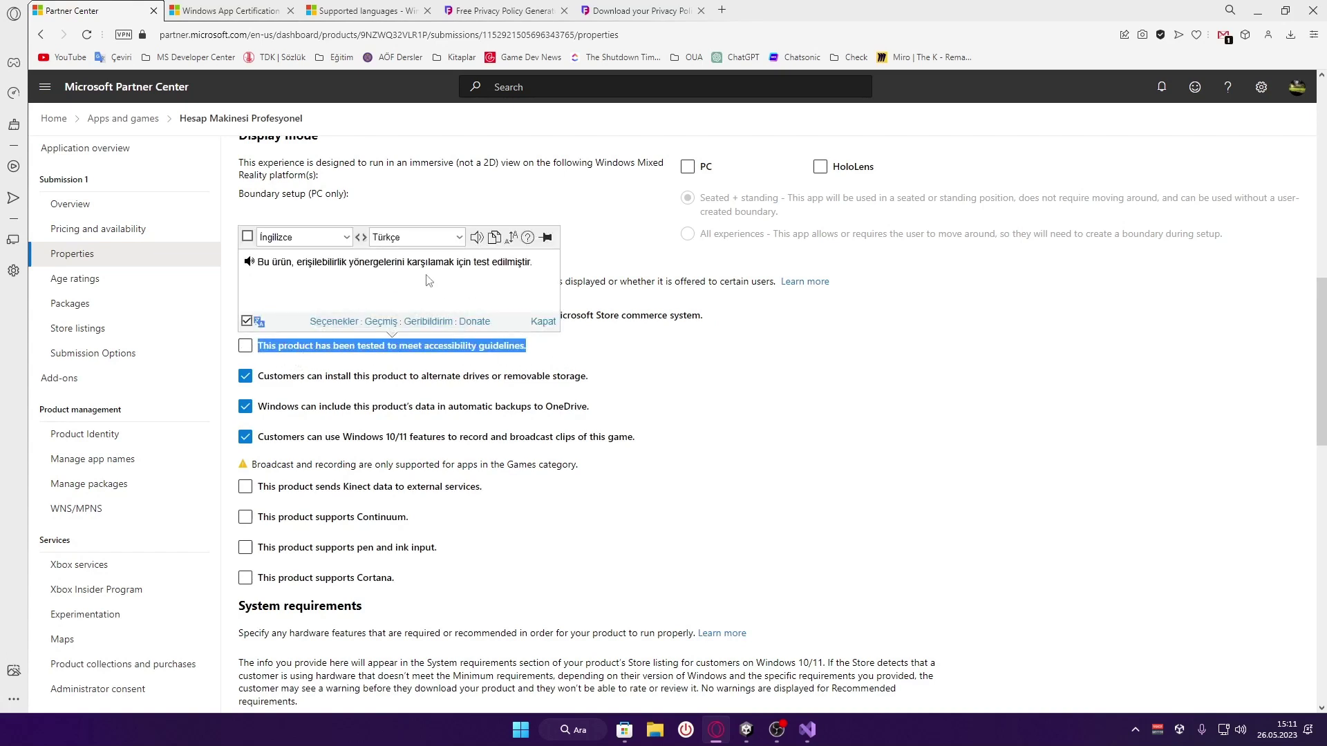
click(586, 351)
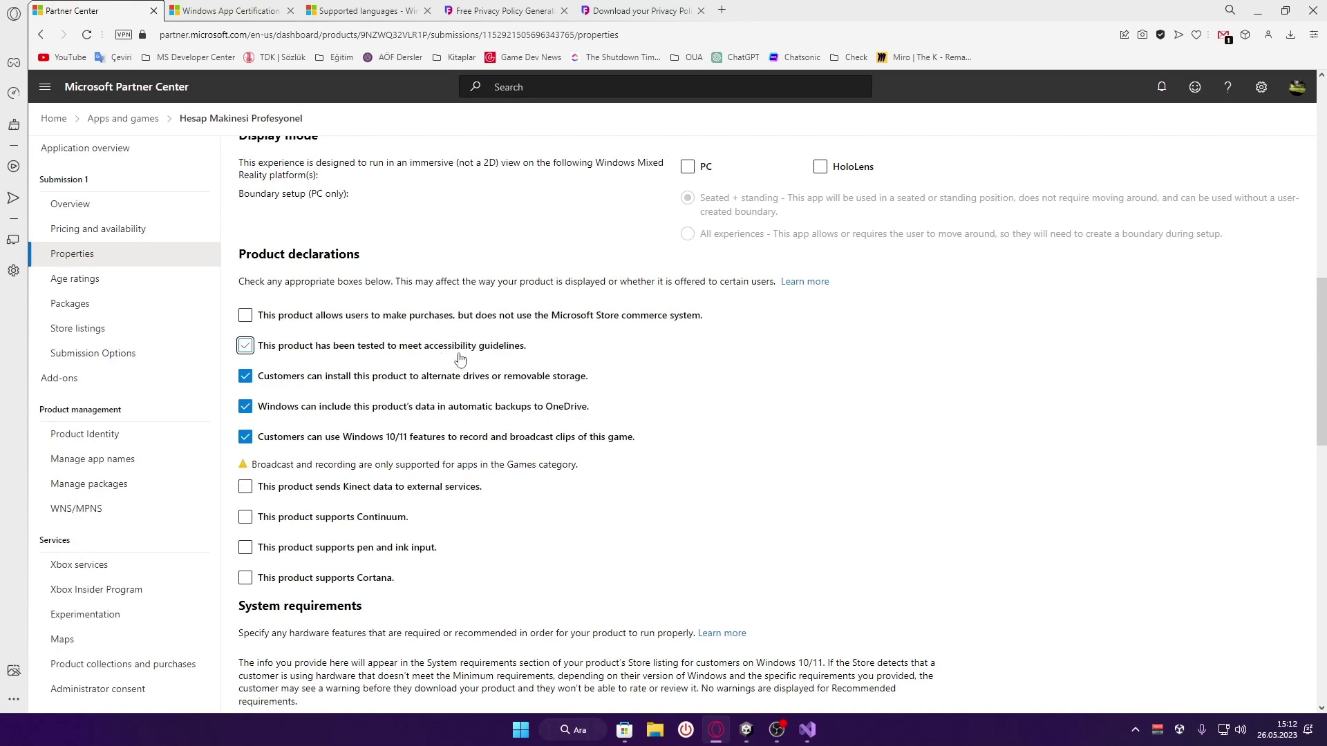
drag(609, 379, 256, 380)
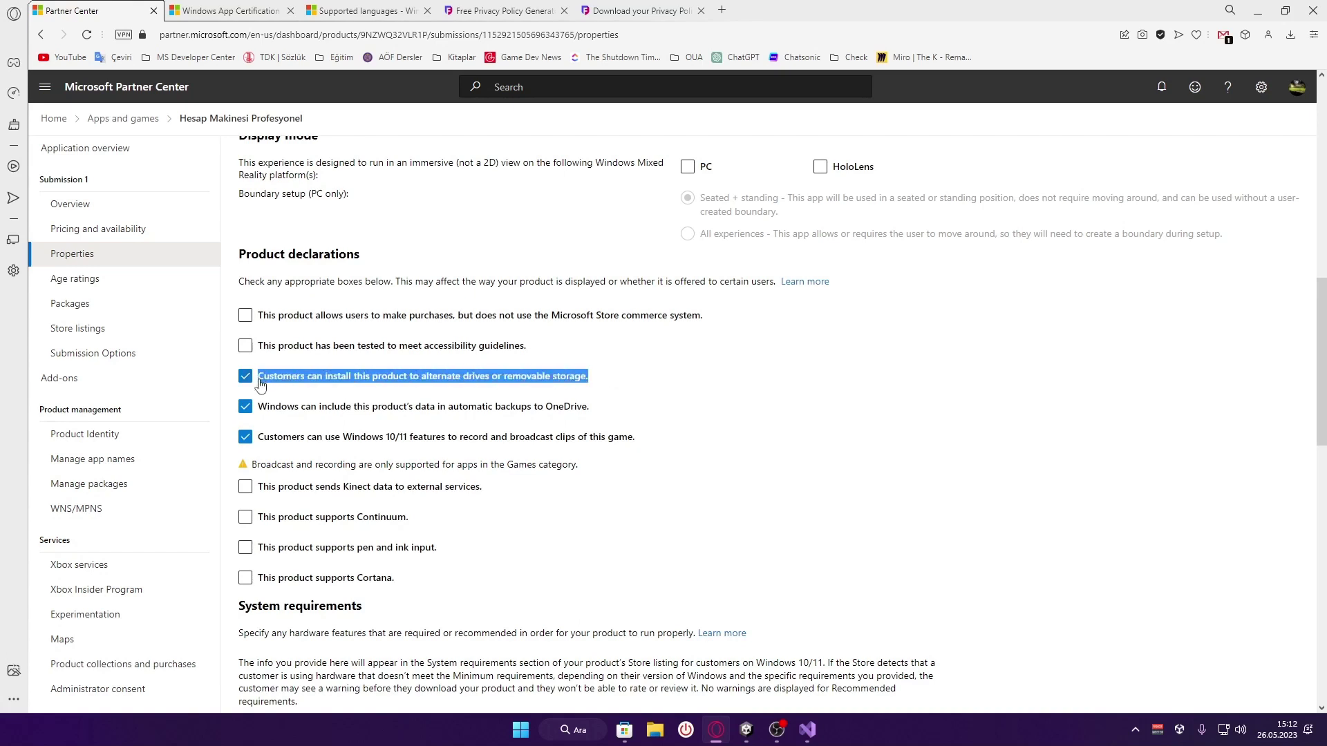
click(289, 422)
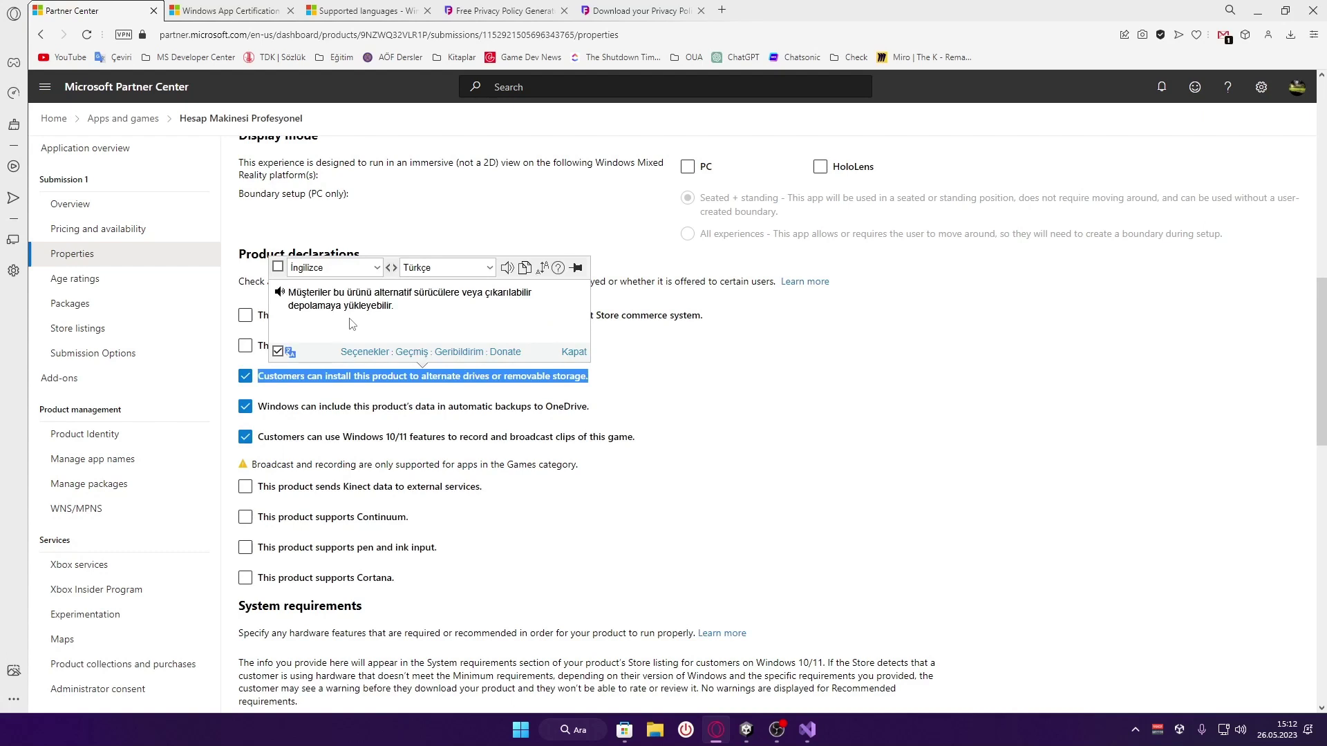
click(627, 375)
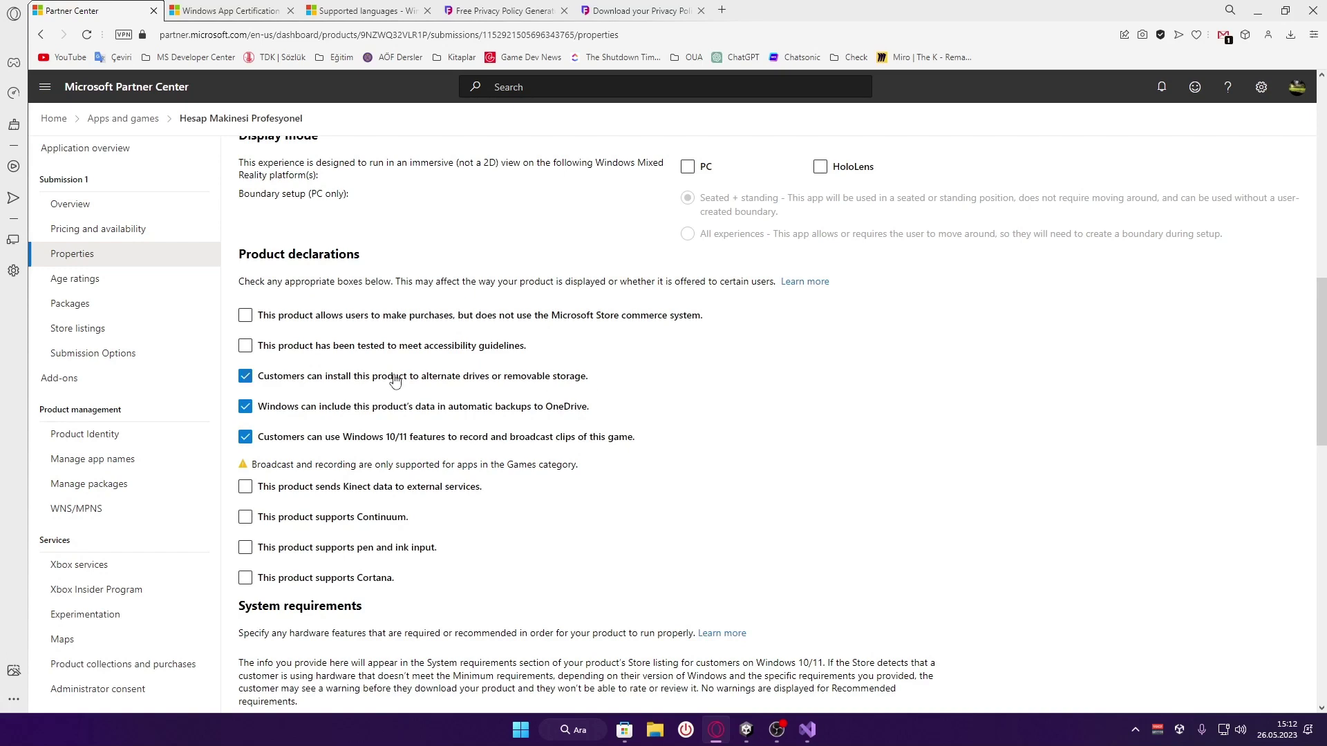
Translate the OneDrive backup and broadcast-clips declarations into Turkish
scroll(412, 394, down, 1)
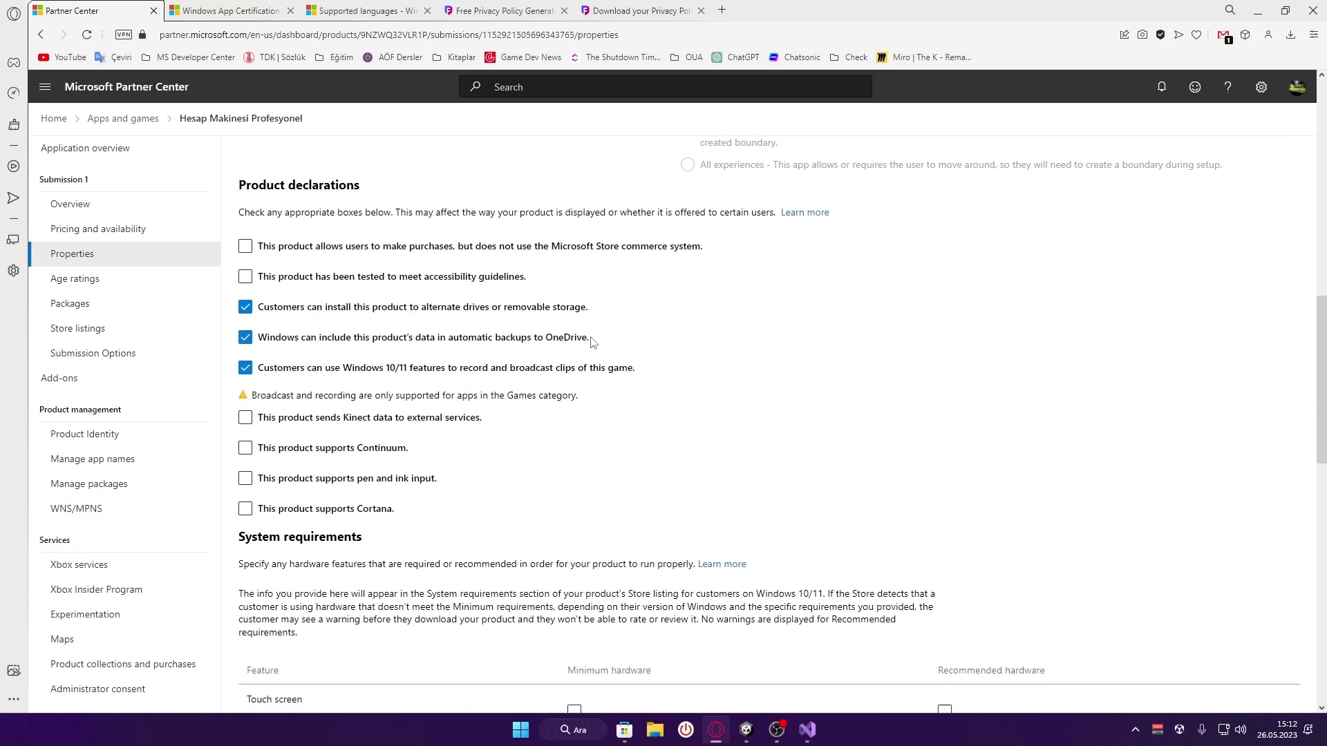
drag(591, 339, 267, 346)
click(292, 384)
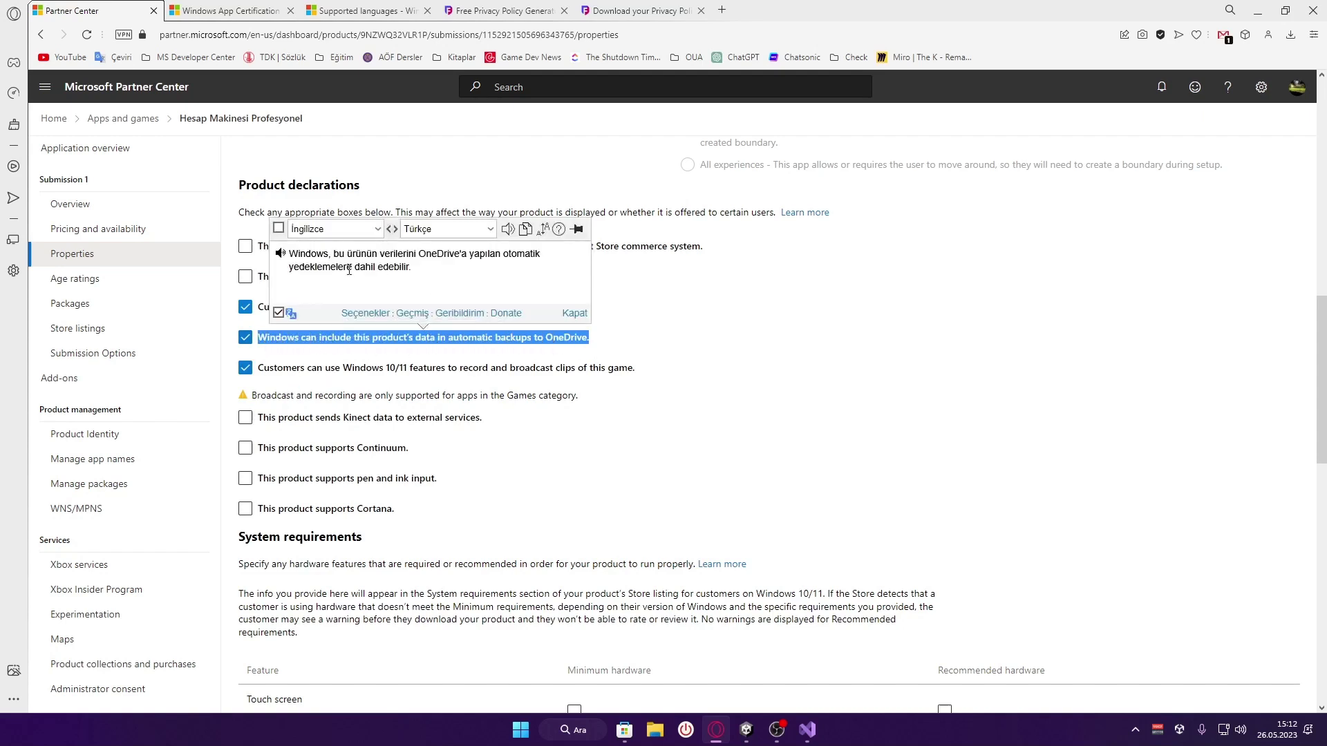
click(620, 340)
drag(646, 373, 260, 378)
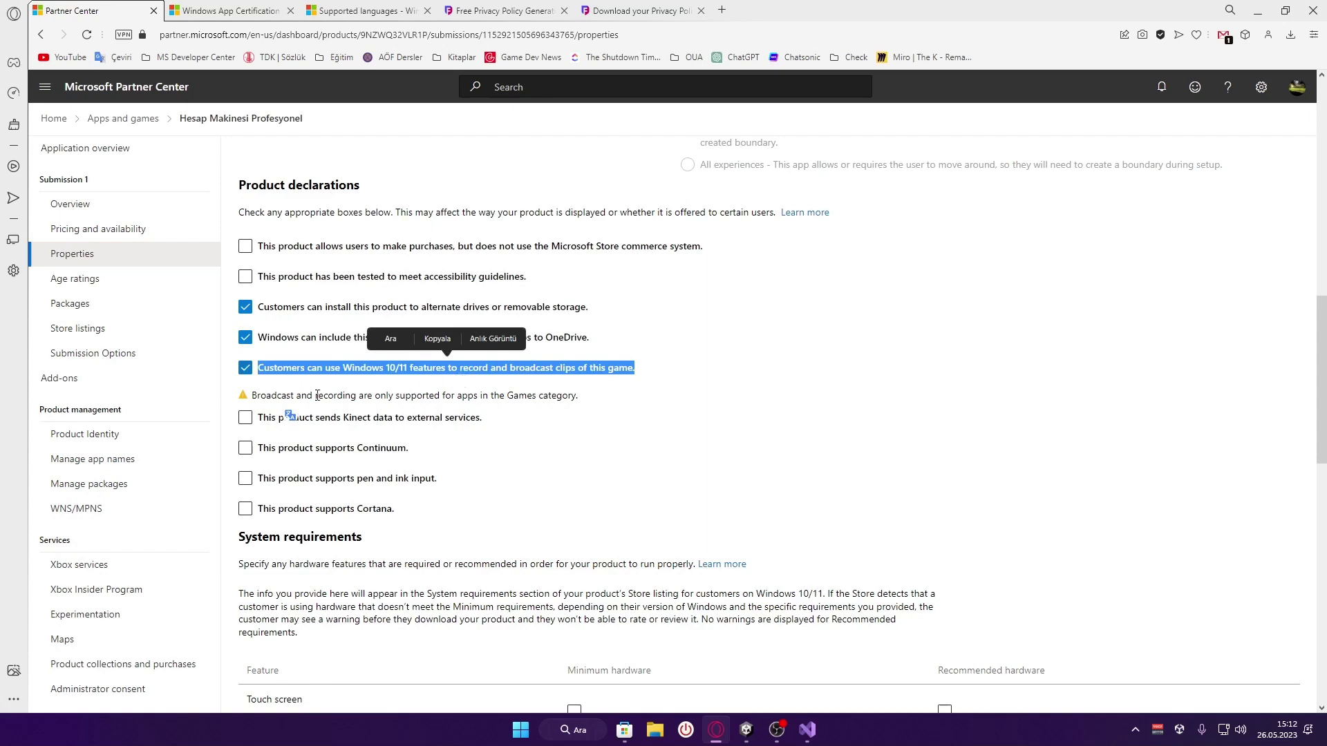
click(291, 416)
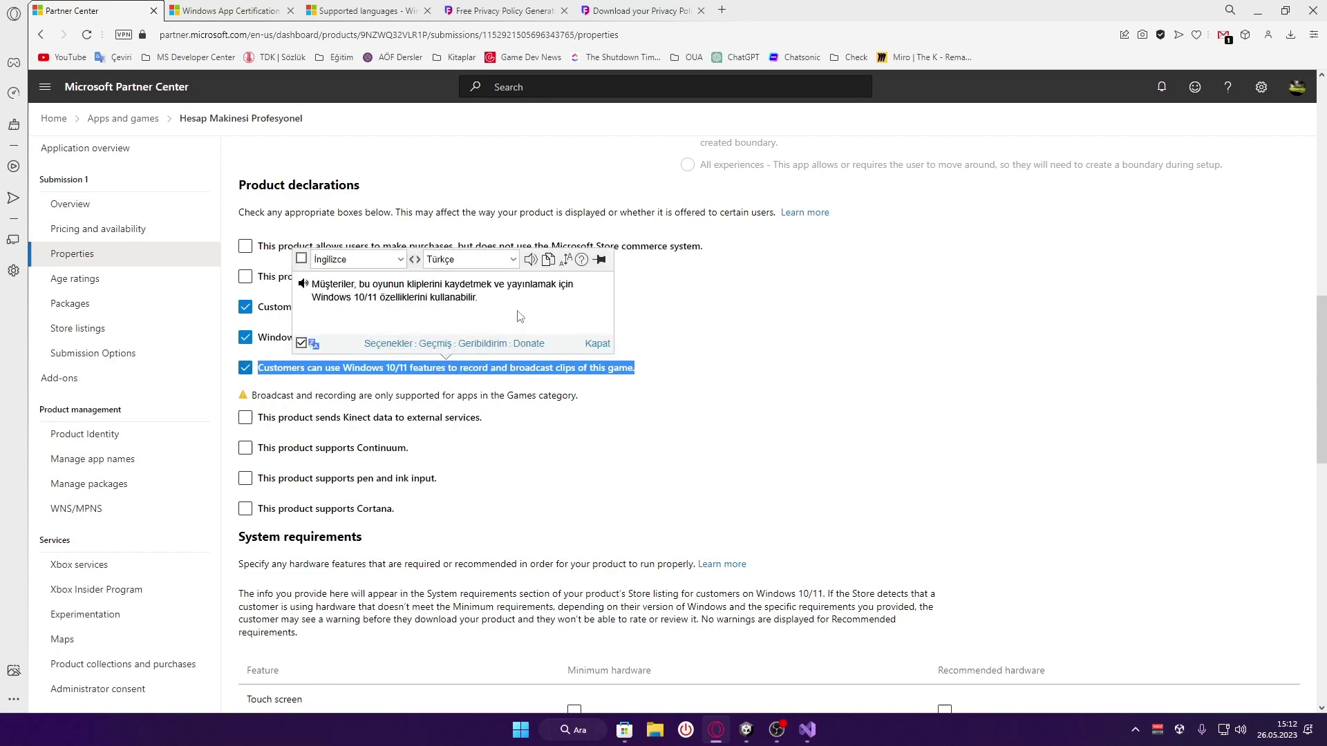
click(734, 380)
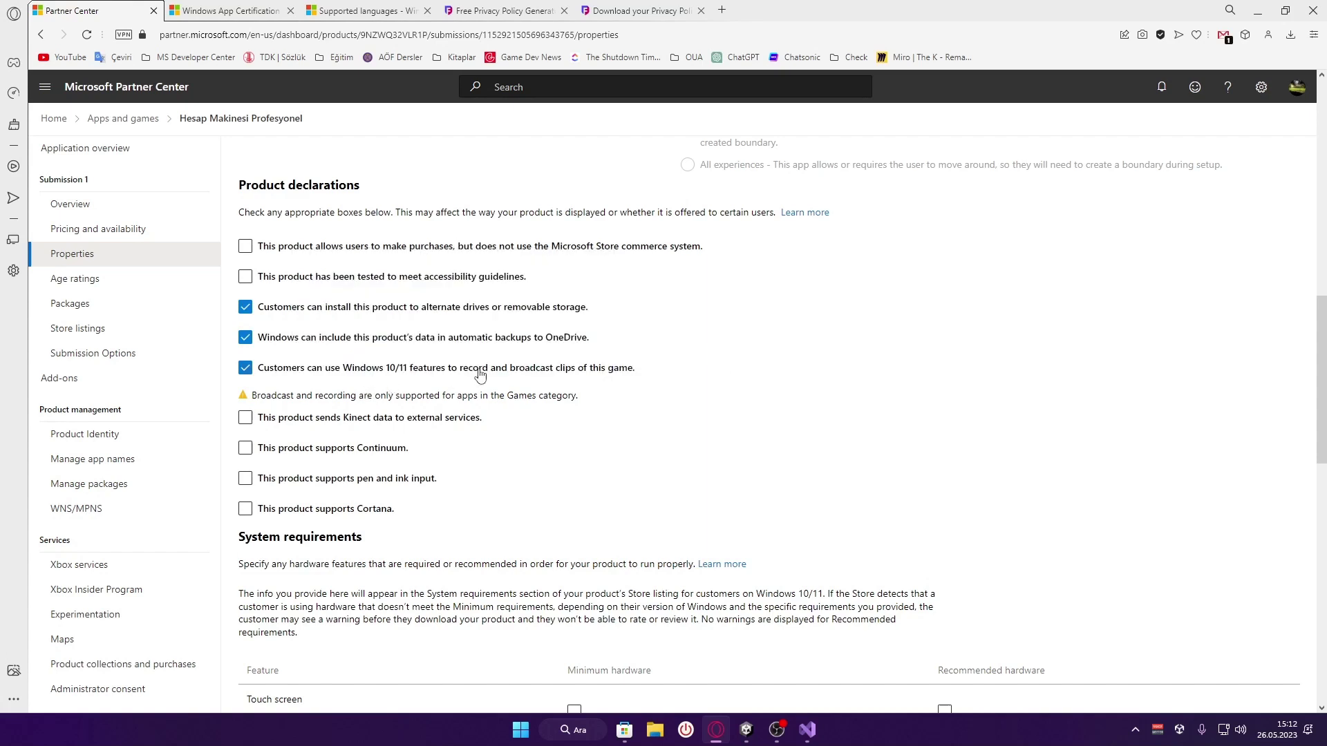
Translate the Games-category broadcast warning and untick the broadcast-clips declaration
drag(579, 403, 245, 404)
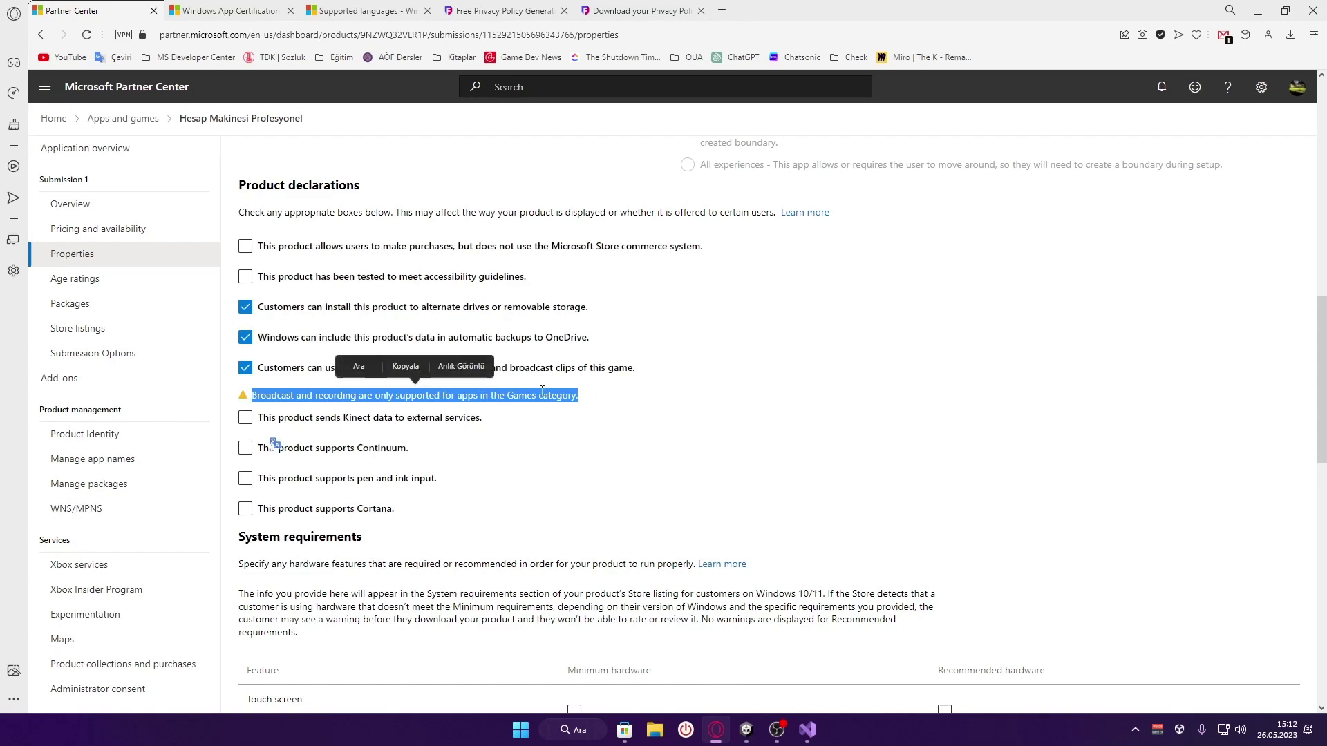
click(644, 402)
scroll(531, 412, down, 1)
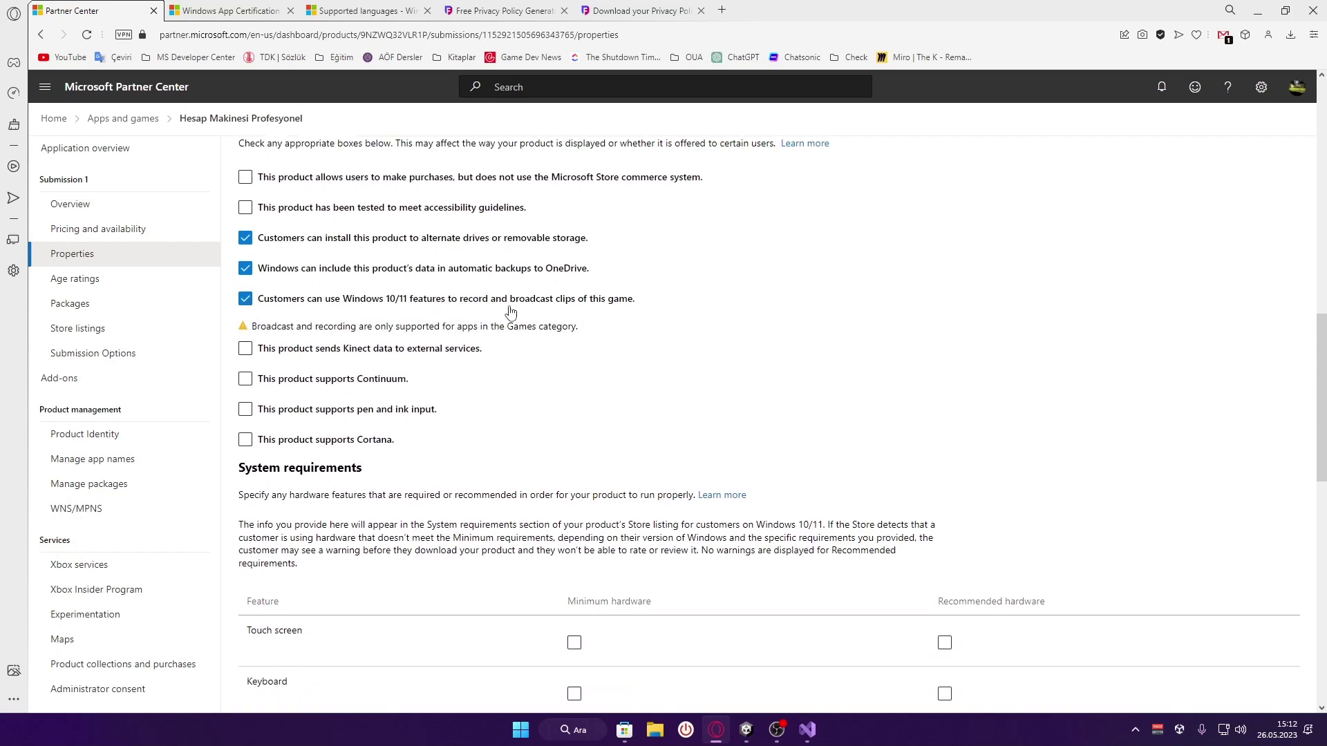
click(451, 304)
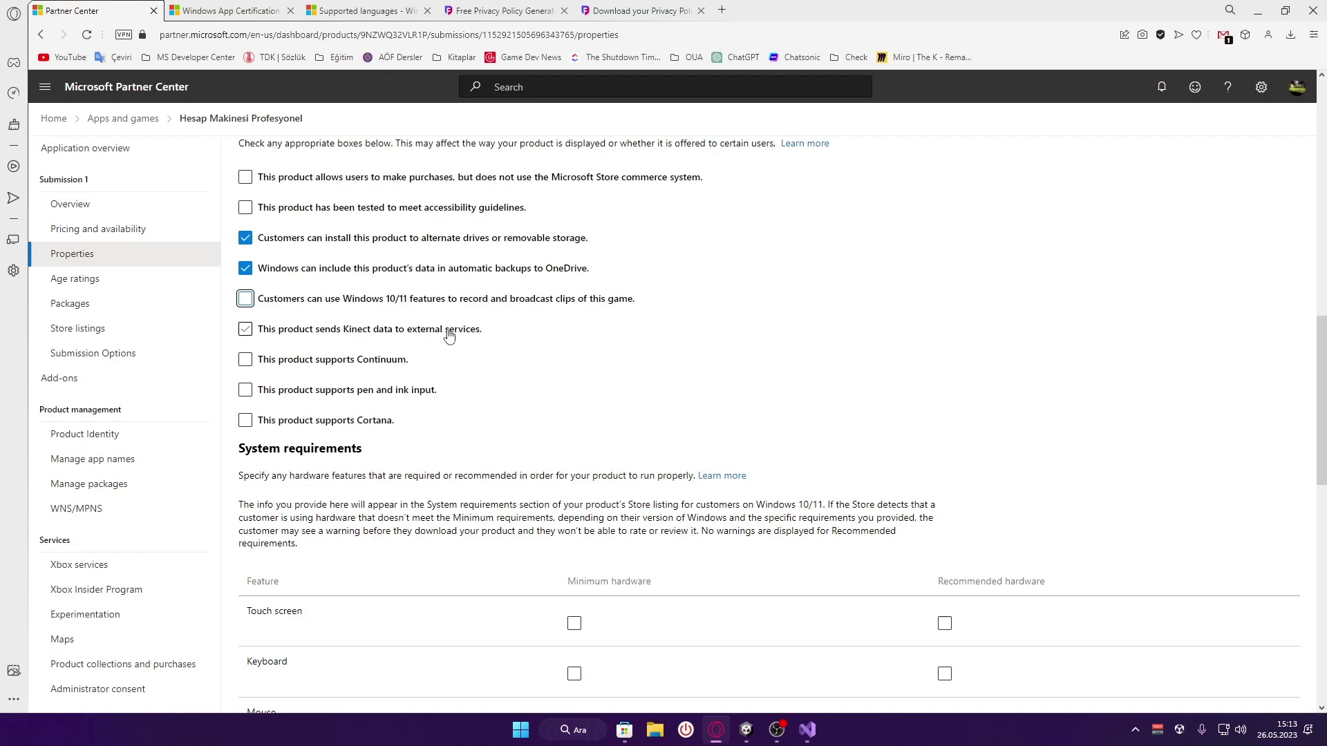
Read the Continuum and pen and ink input declarations, translating the pen one
triple_click(399, 361)
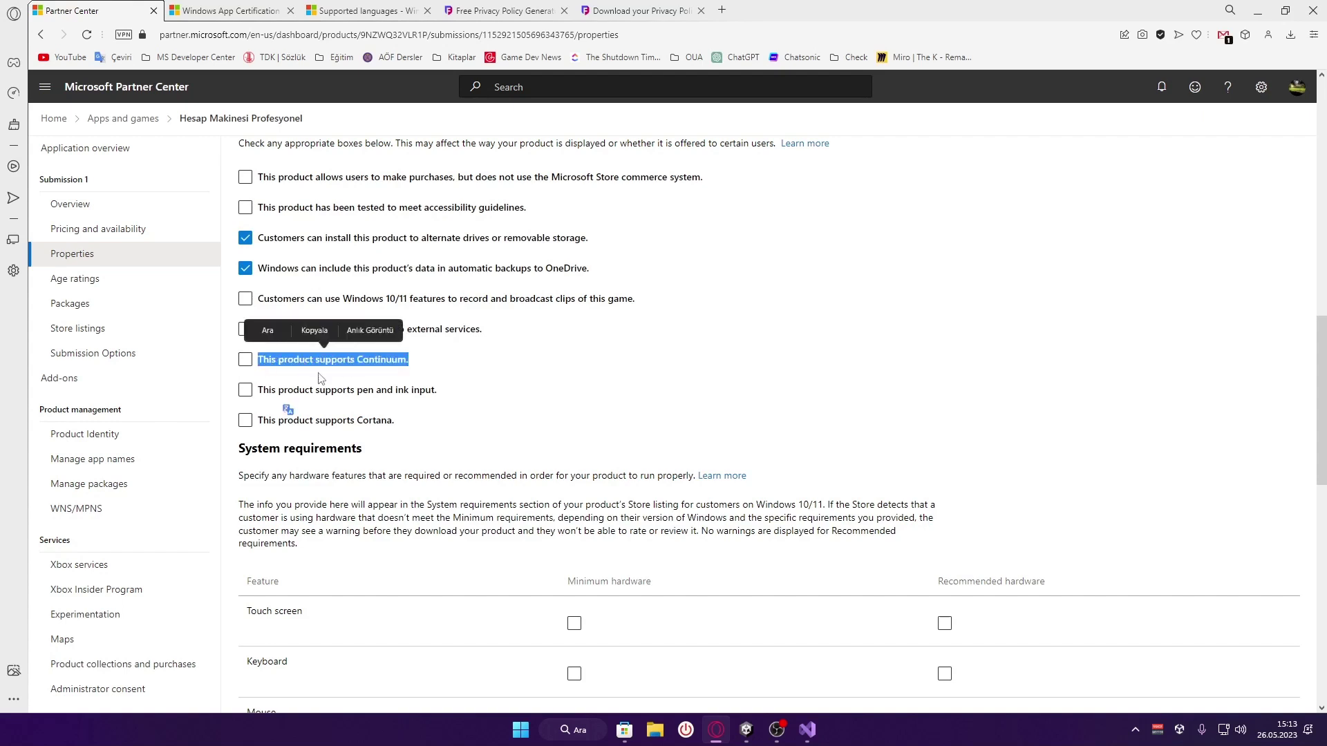
click(462, 366)
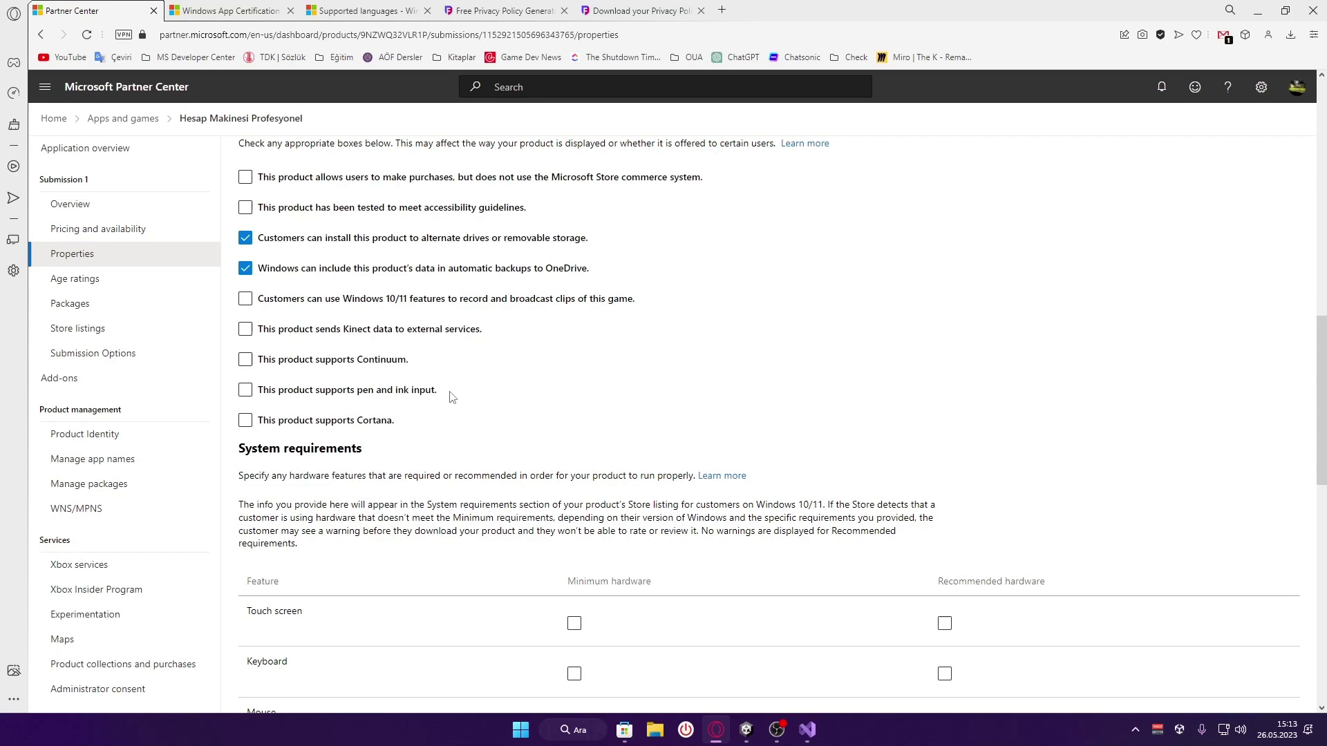
drag(438, 393, 261, 400)
click(408, 356)
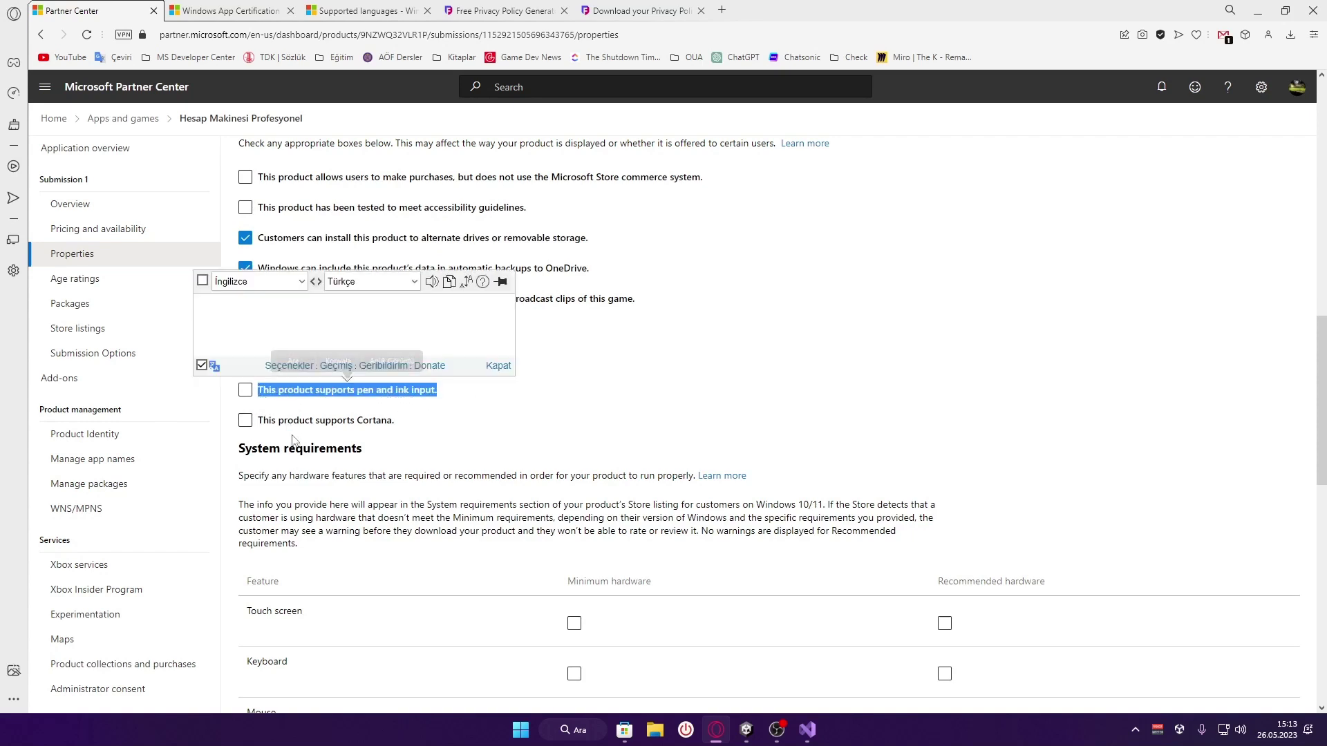
click(419, 378)
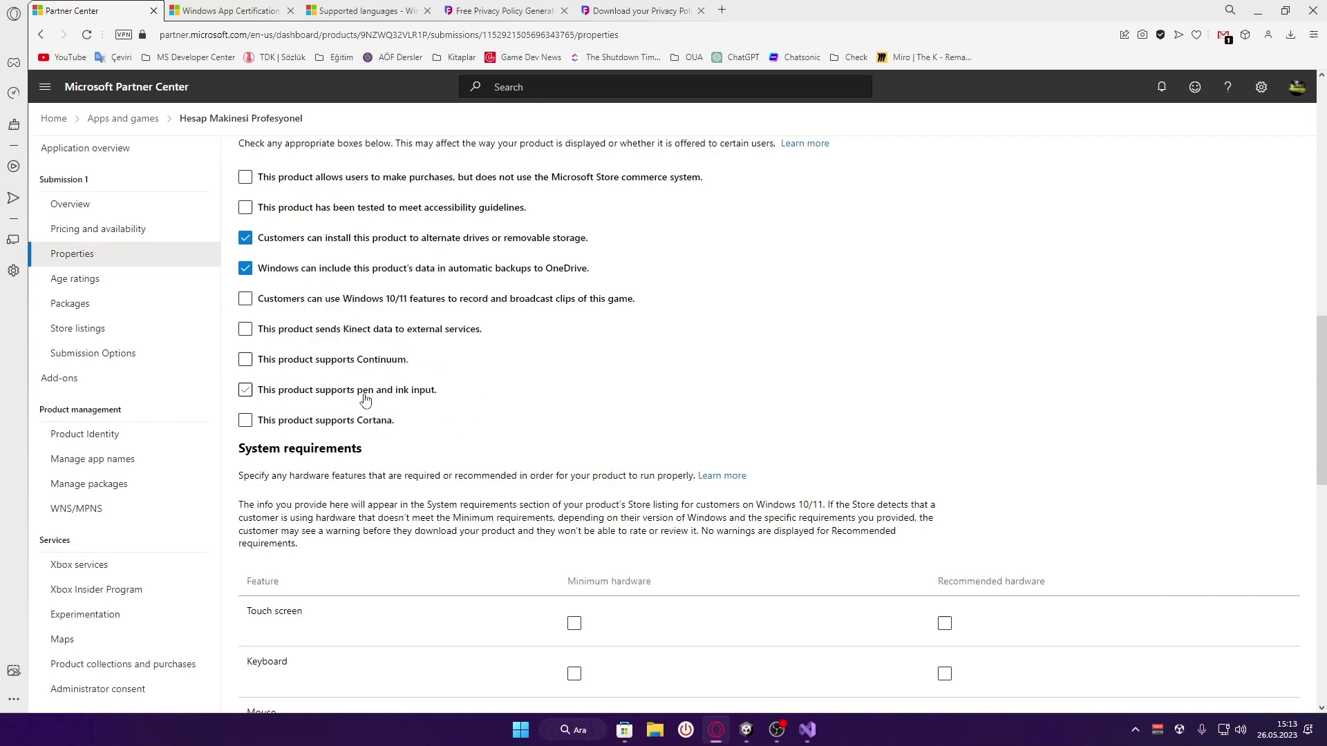
Tick Keyboard as minimum required hardware under System requirements
scroll(510, 334, down, 4)
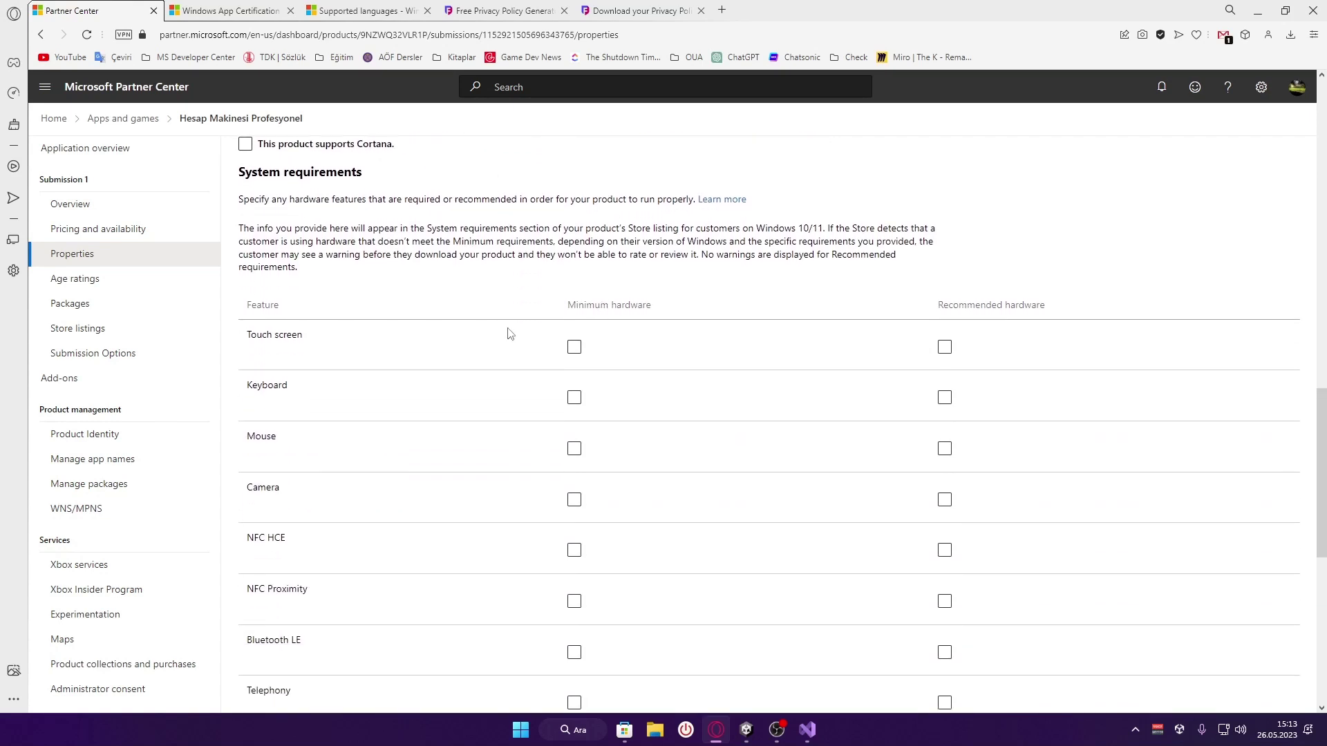
drag(237, 173, 401, 178)
click(424, 255)
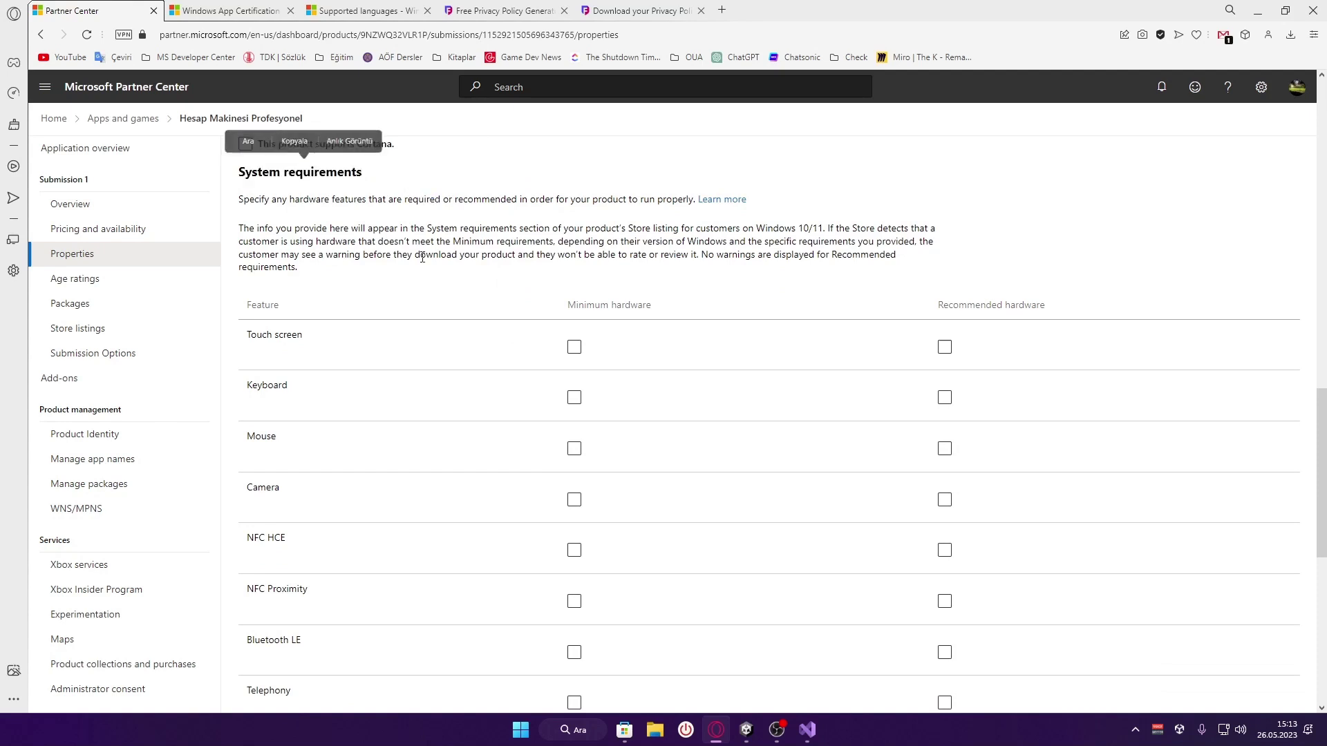
scroll(423, 260, down, 2)
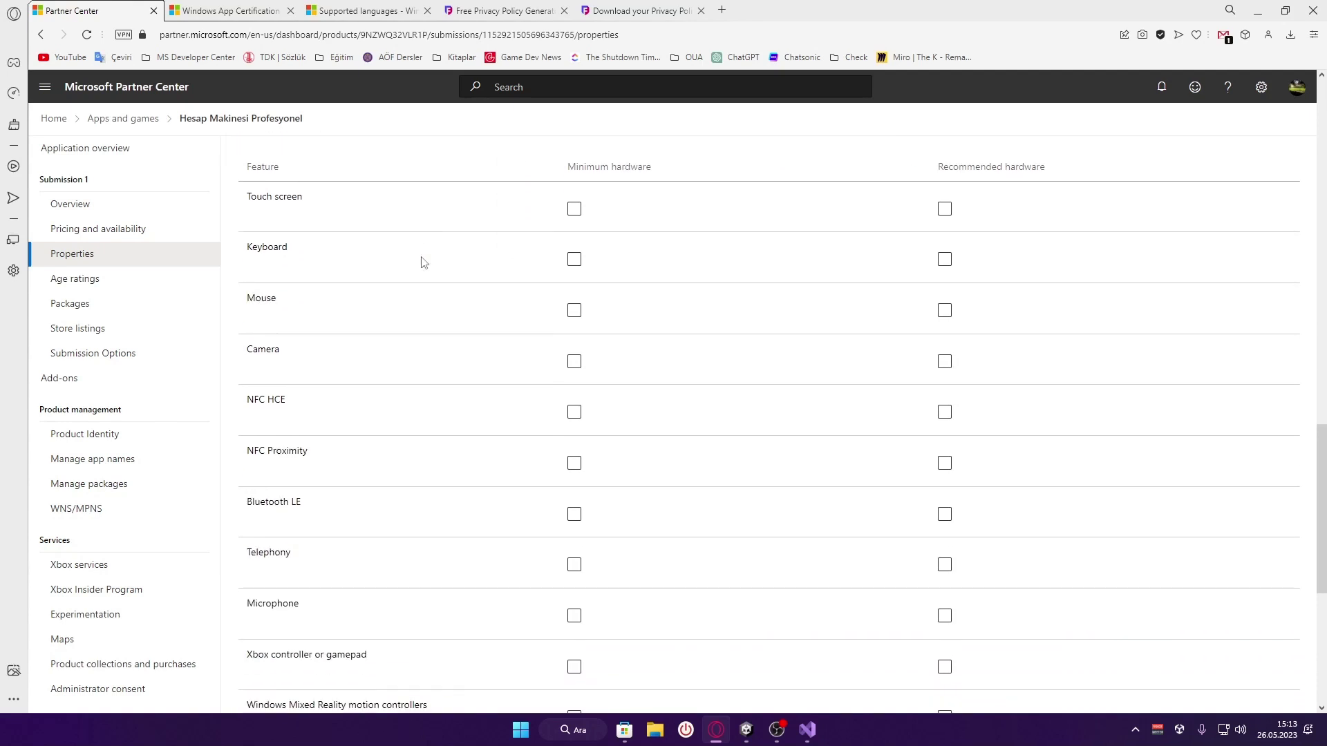
click(573, 261)
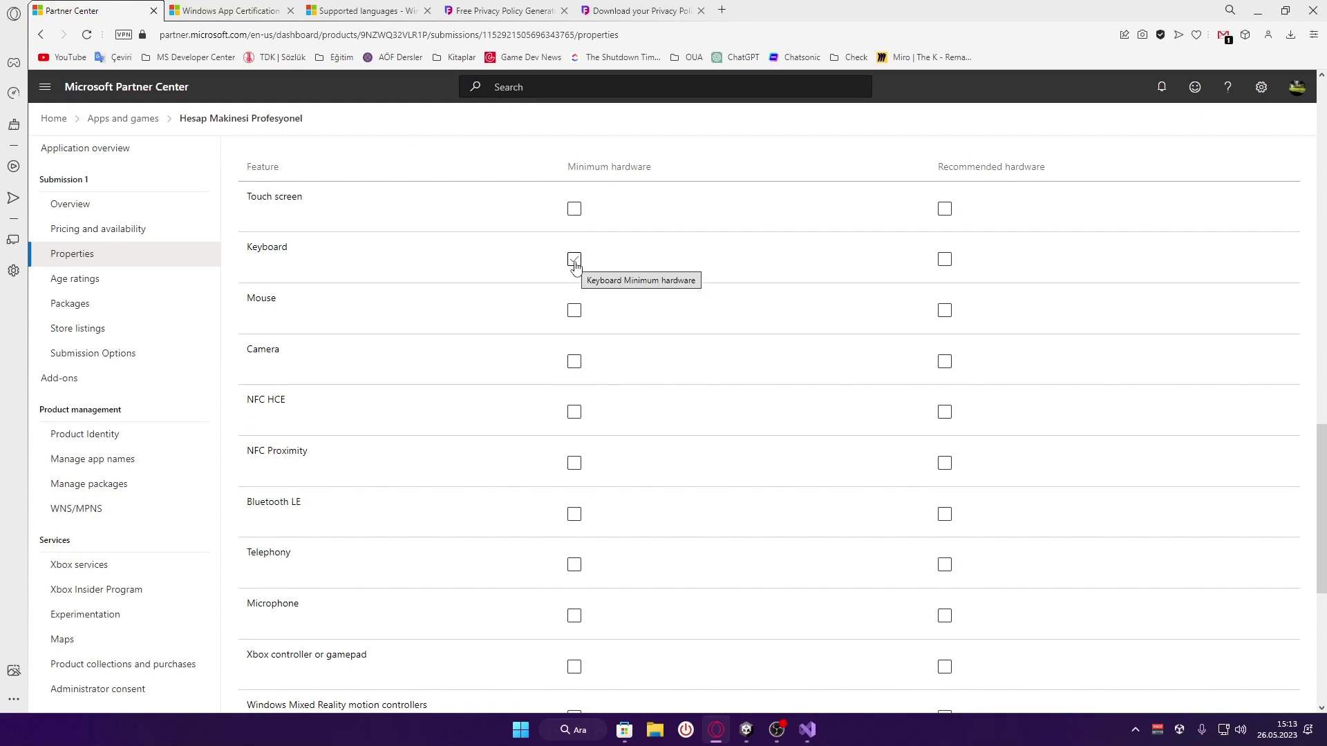
click(573, 261)
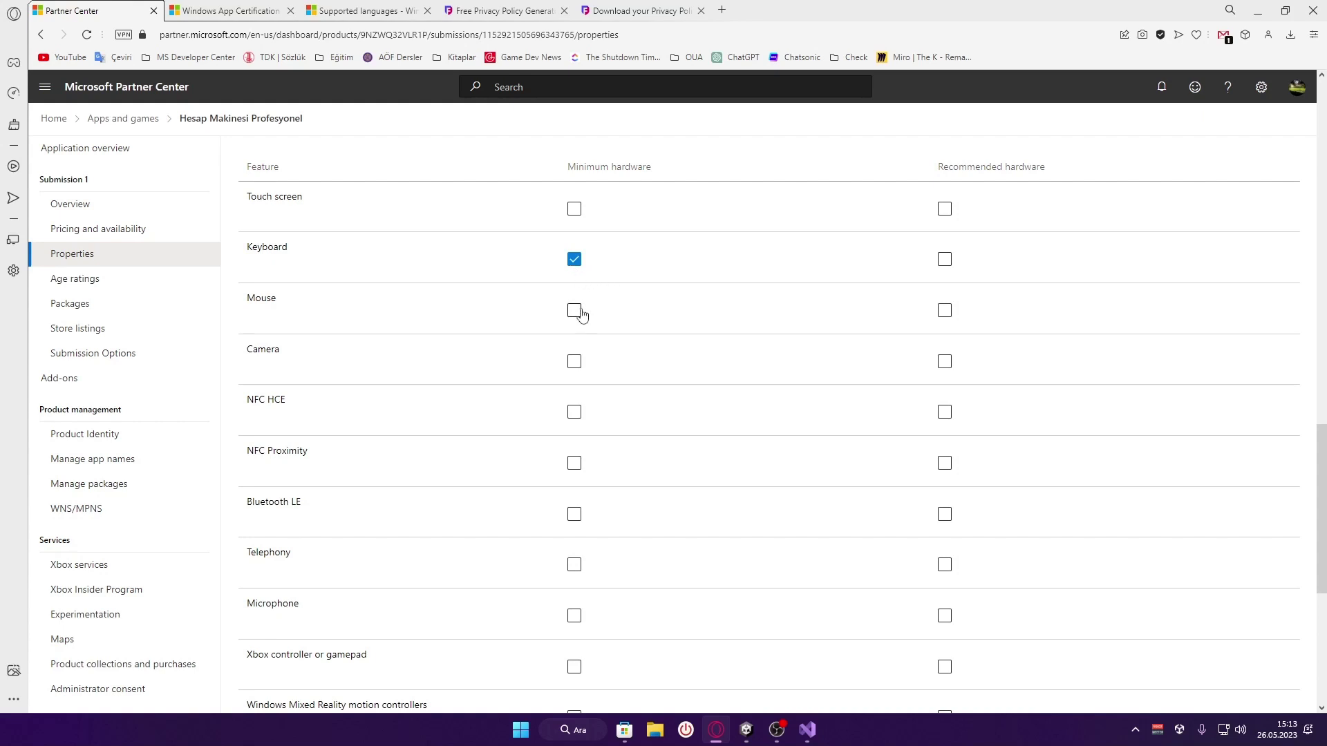
Tick Keyboard and Mouse as recommended hardware, leaving minimum Memory Not specified
drag(565, 169, 682, 164)
click(714, 207)
click(945, 260)
click(945, 310)
scroll(1000, 434, down, 5)
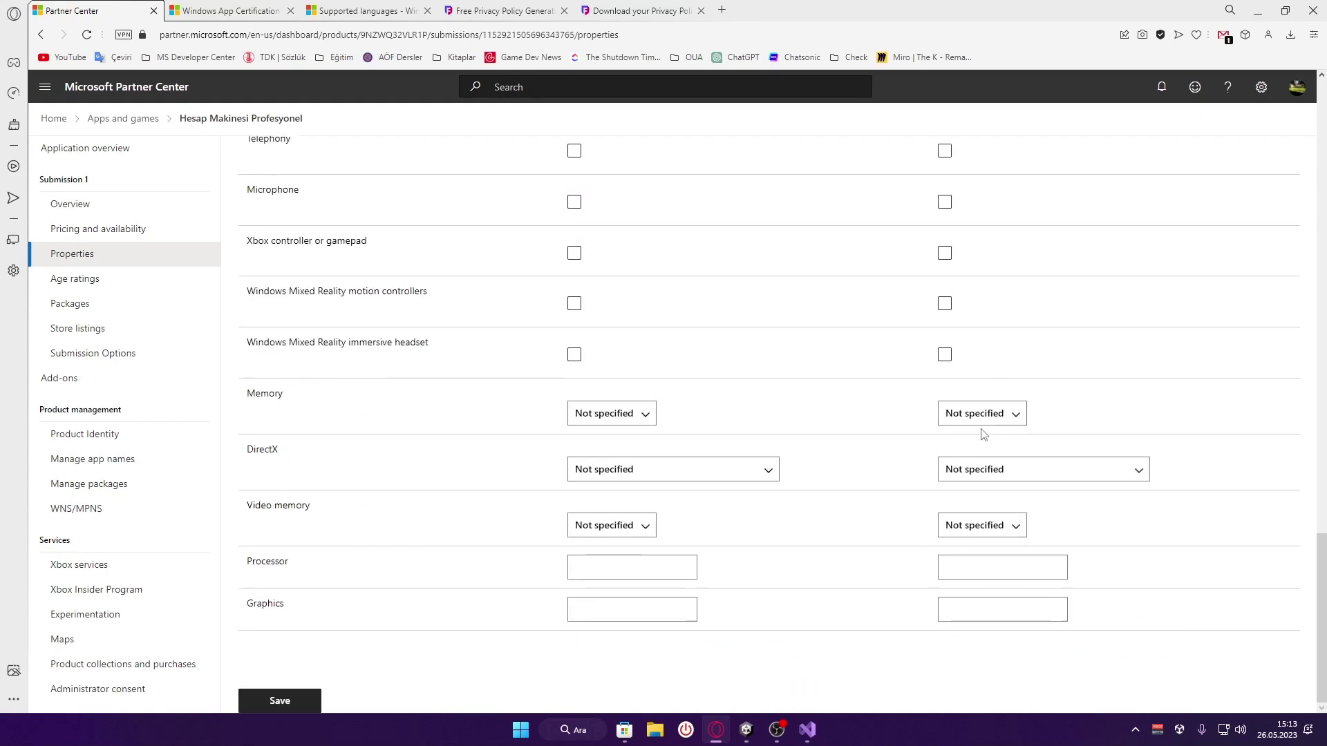
click(600, 419)
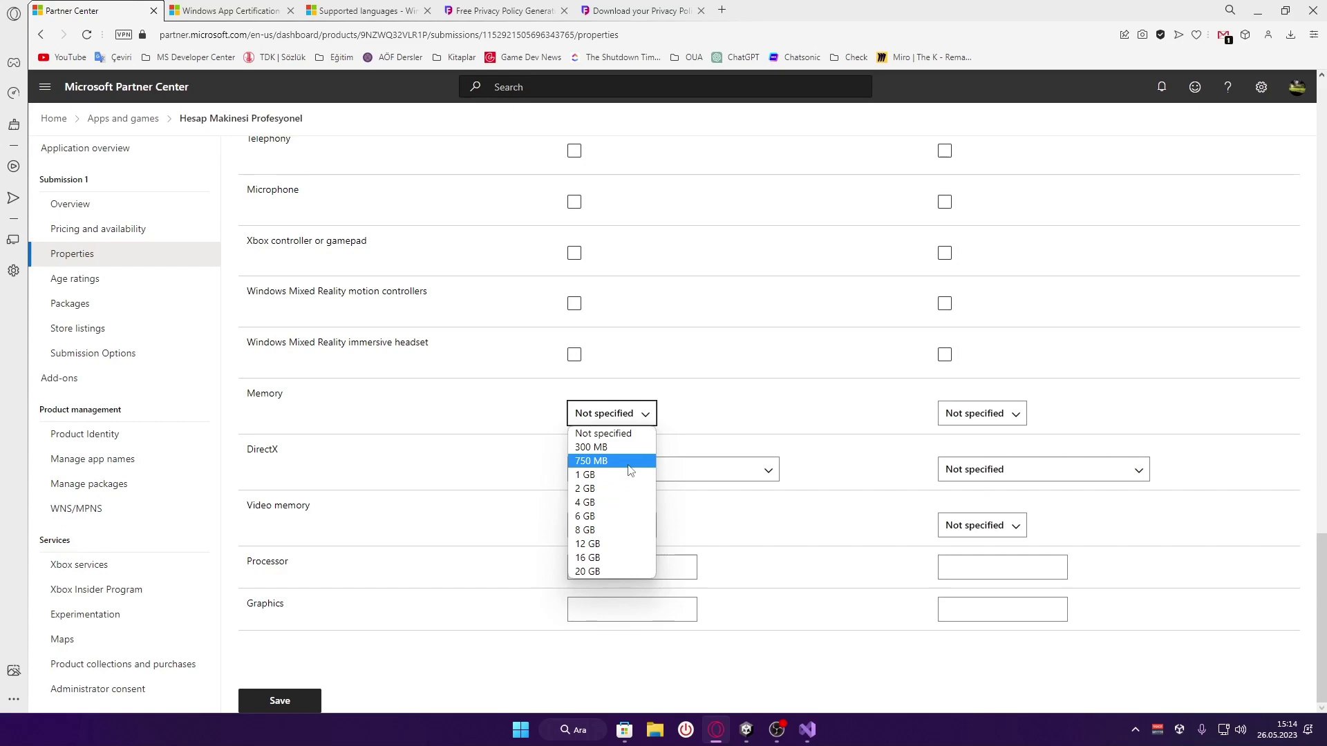
click(477, 405)
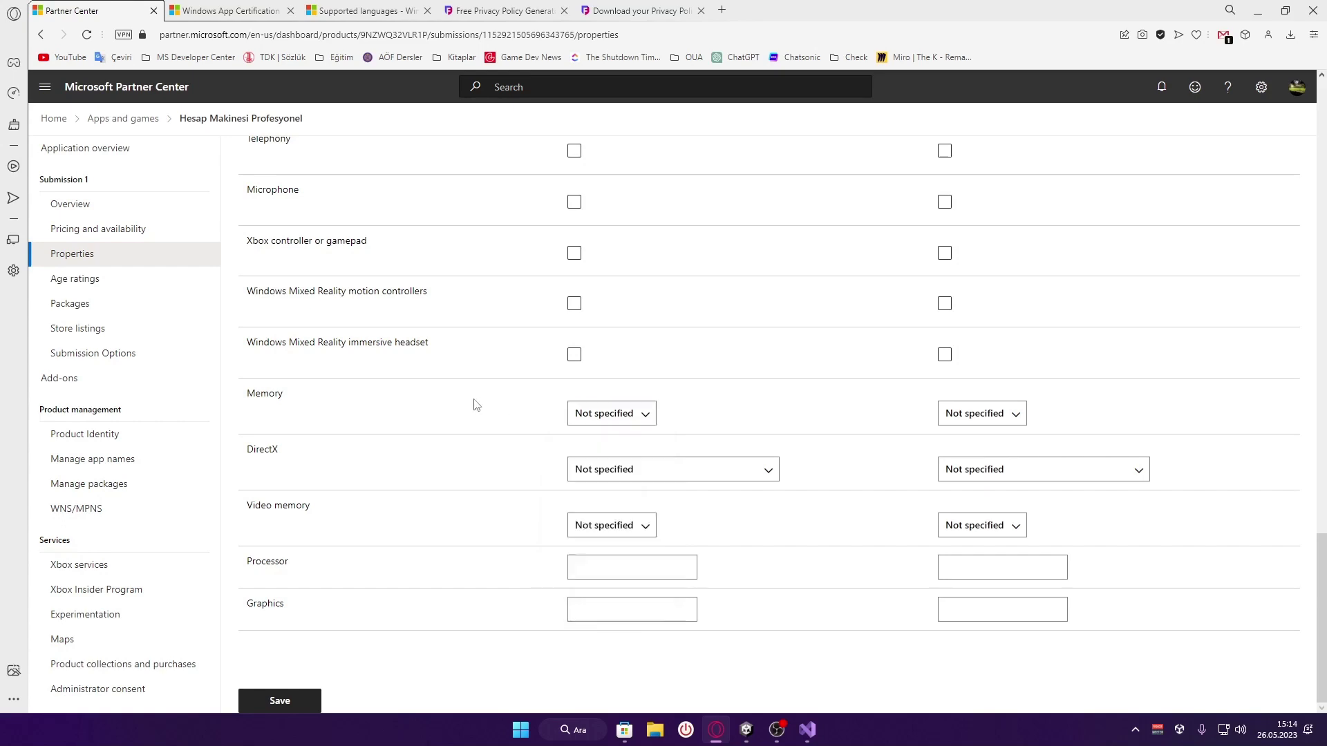
In Visual Studio, show Solution Explorer and dismiss the PackageInstaller actions menu
click(807, 730)
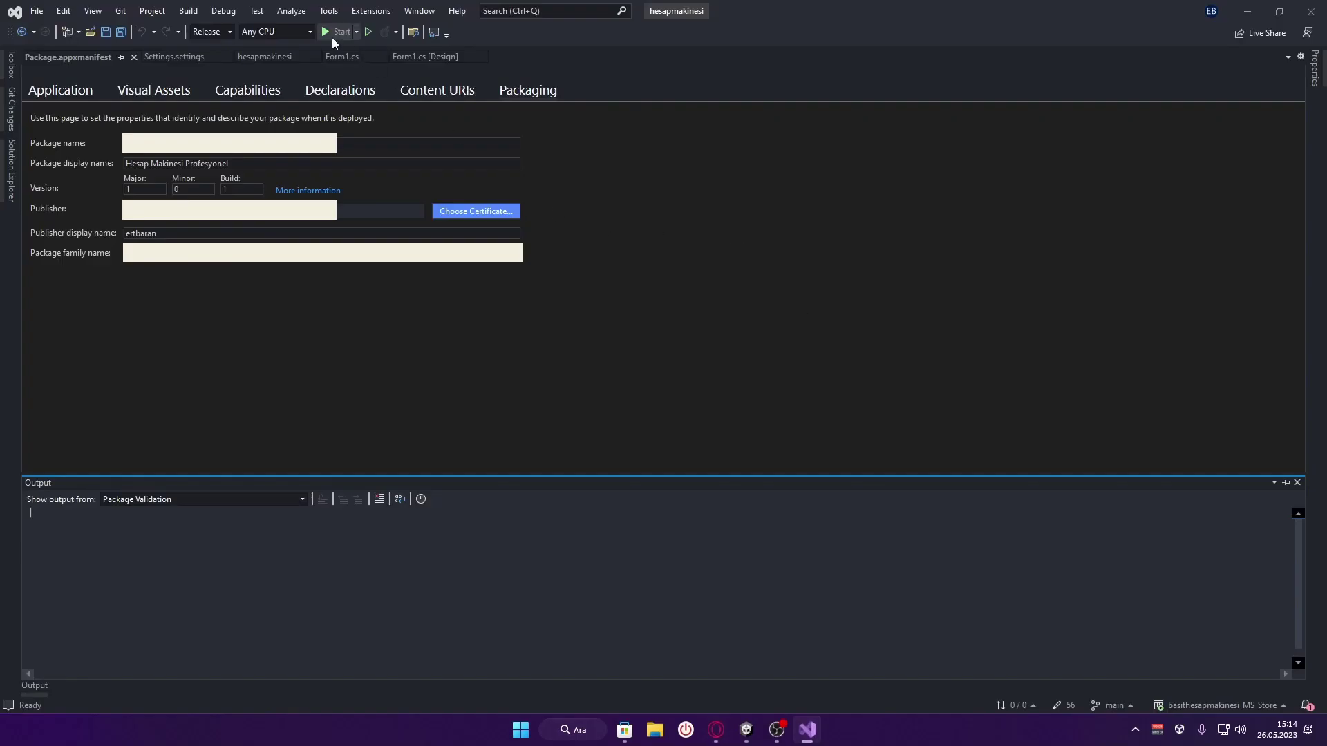
click(333, 34)
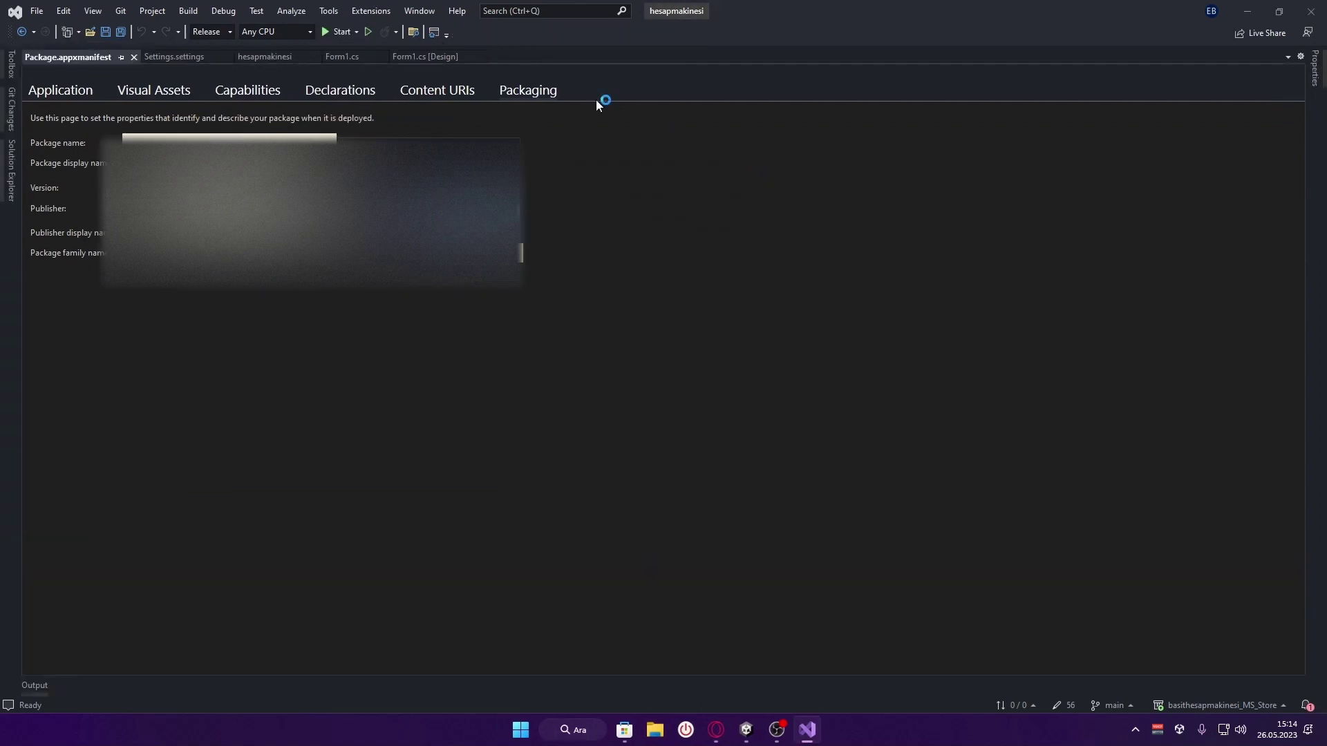
click(11, 171)
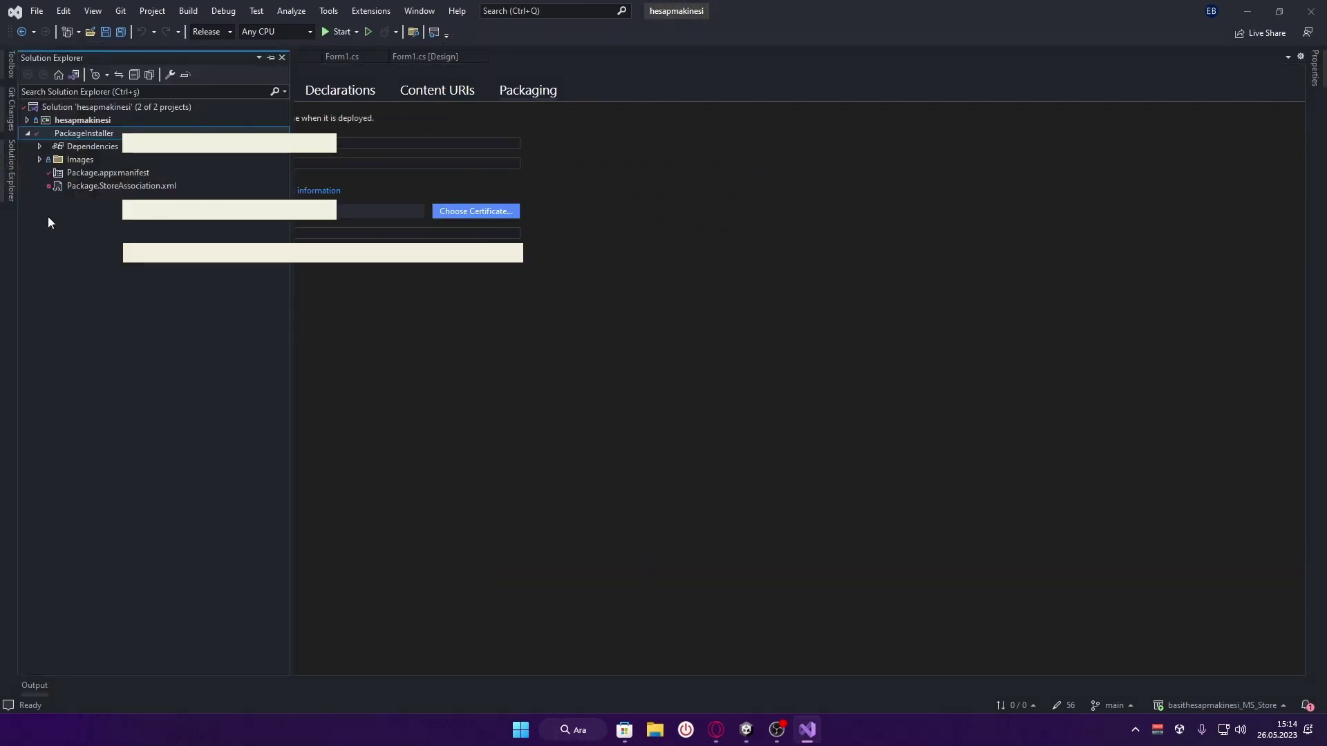
right_click(97, 139)
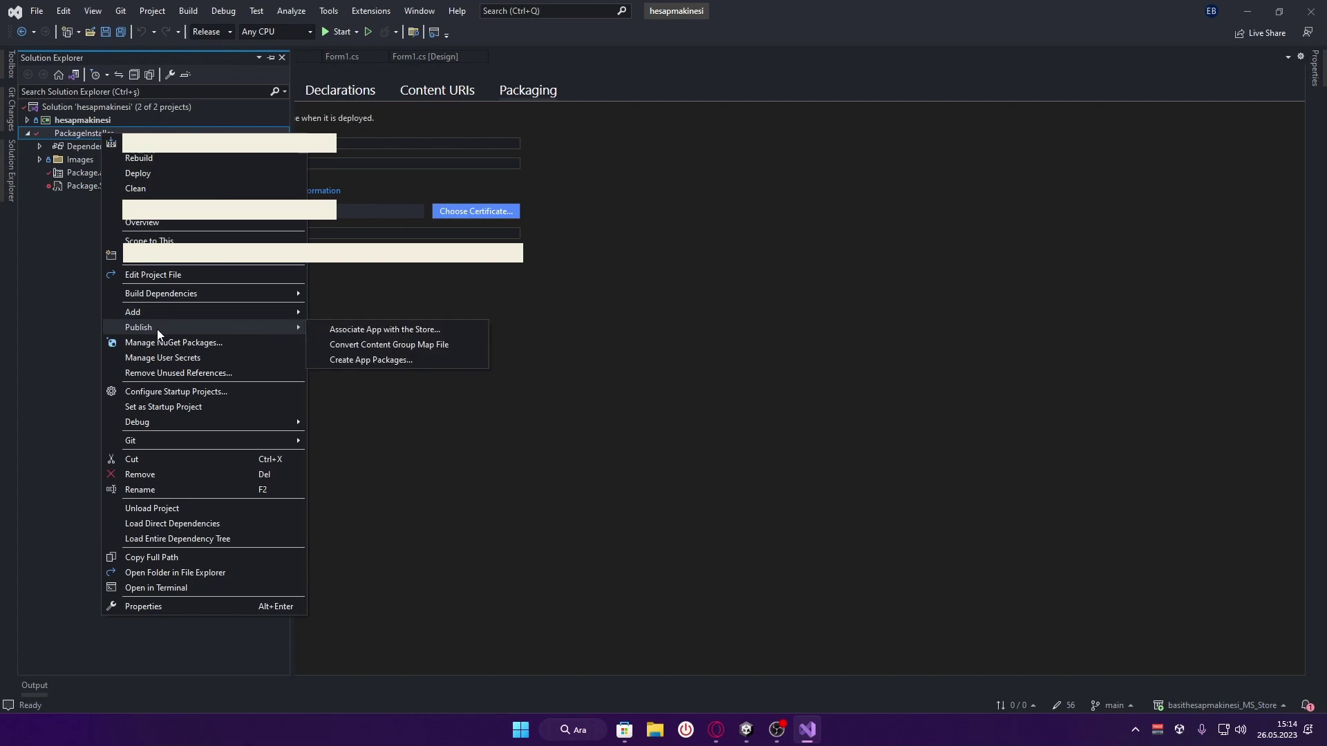
click(638, 319)
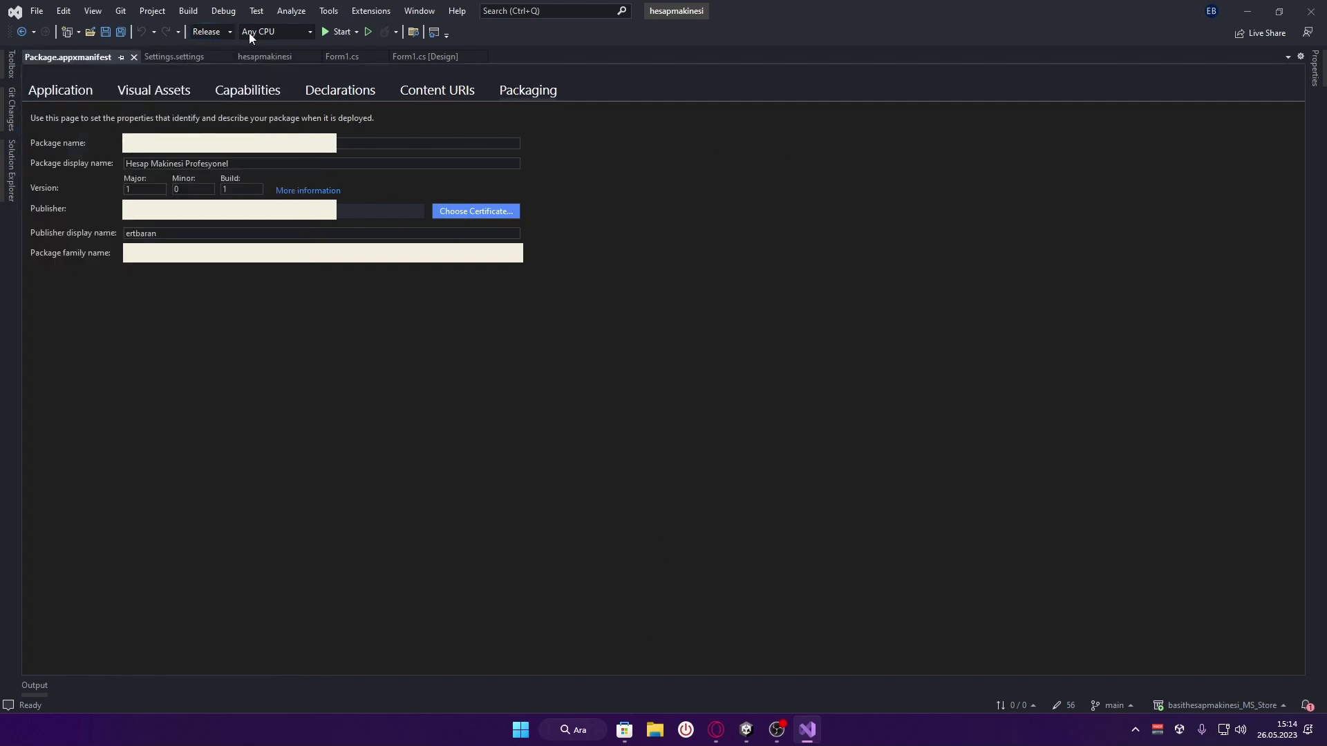
Keep Any CPU and run the Hesap Makinesi calculator under the debugger
click(285, 31)
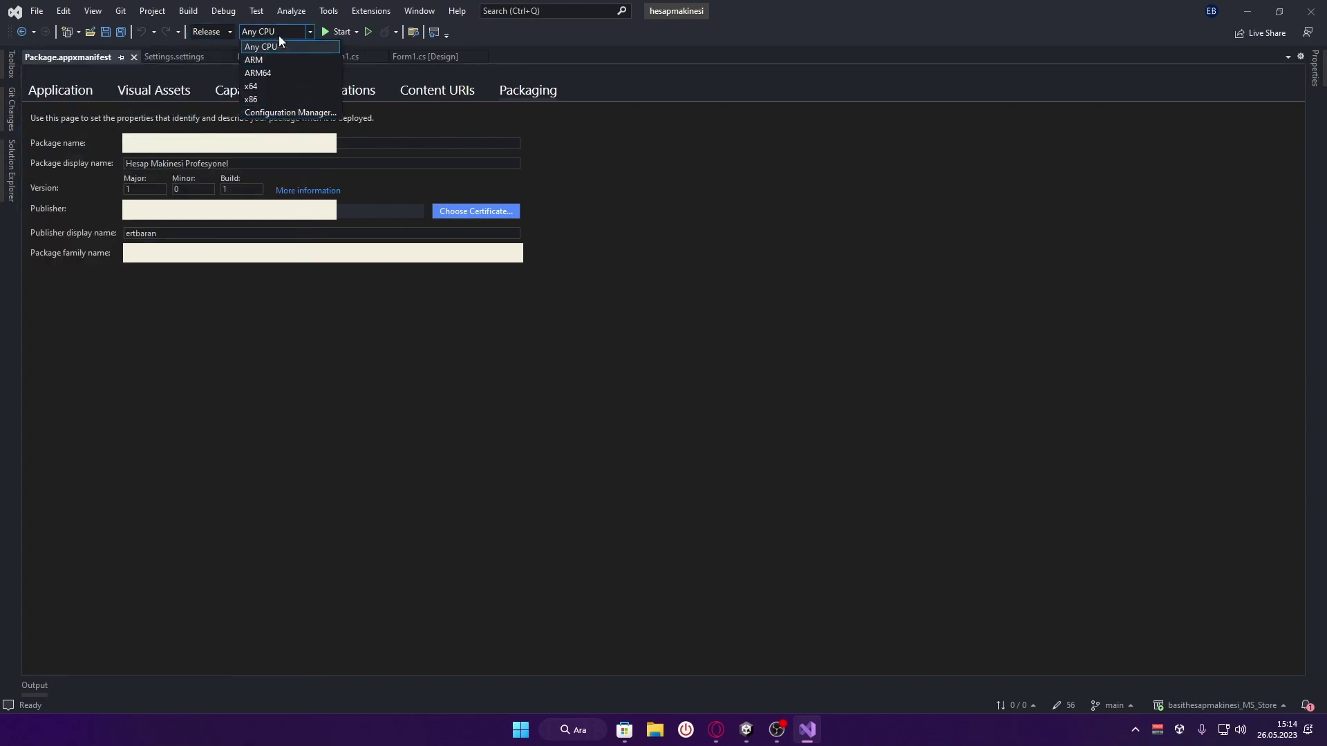
click(284, 32)
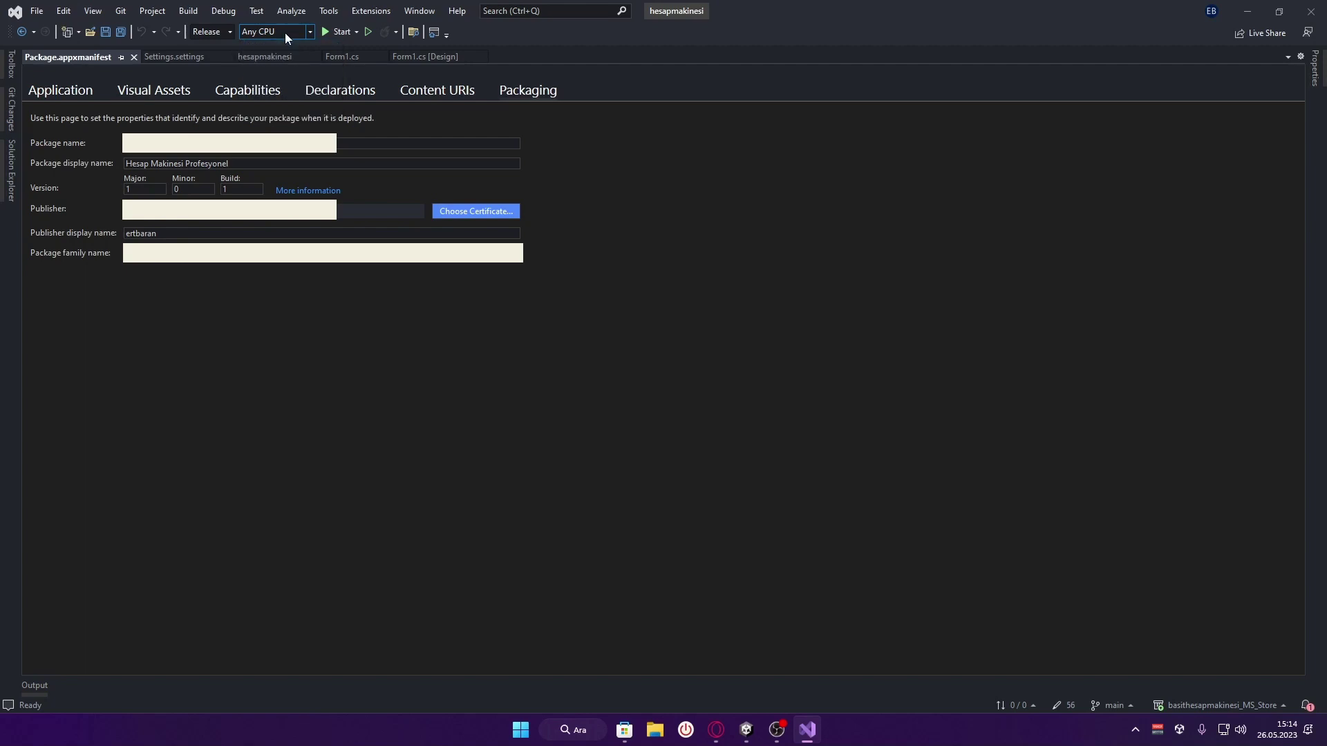
click(337, 31)
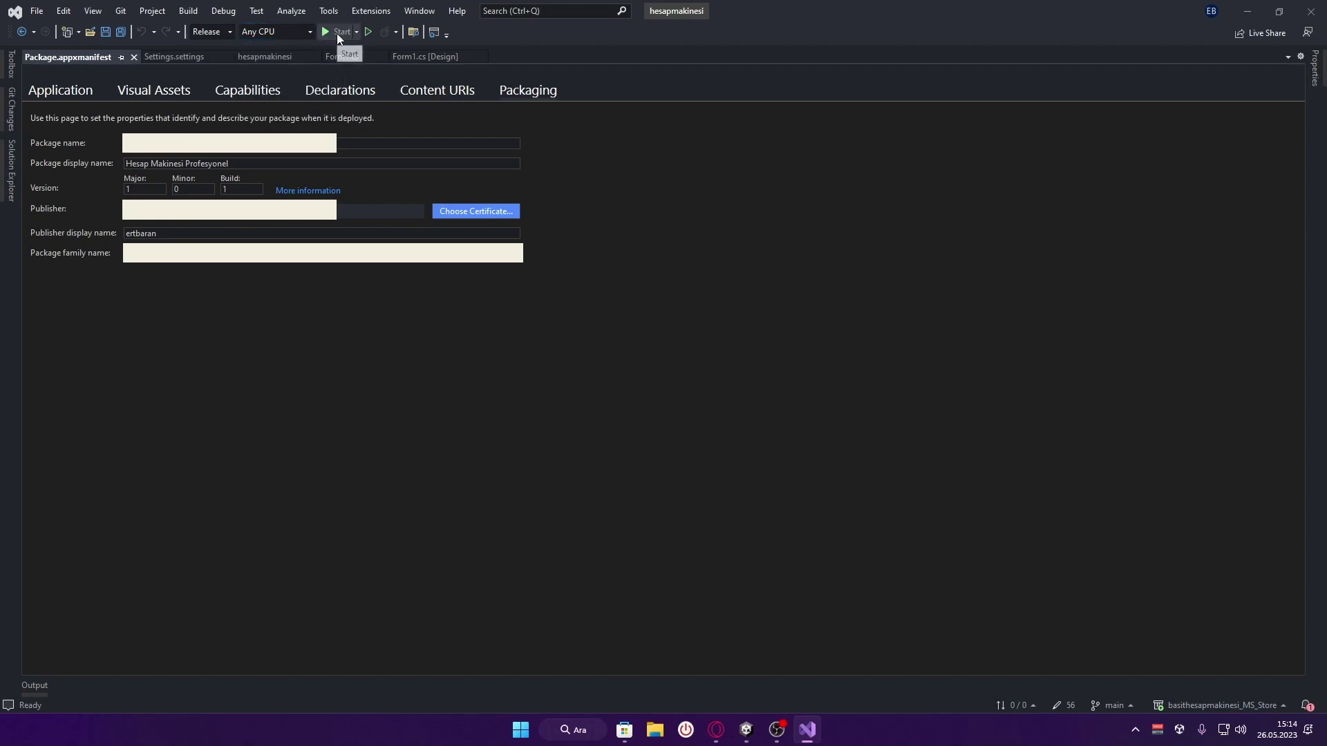
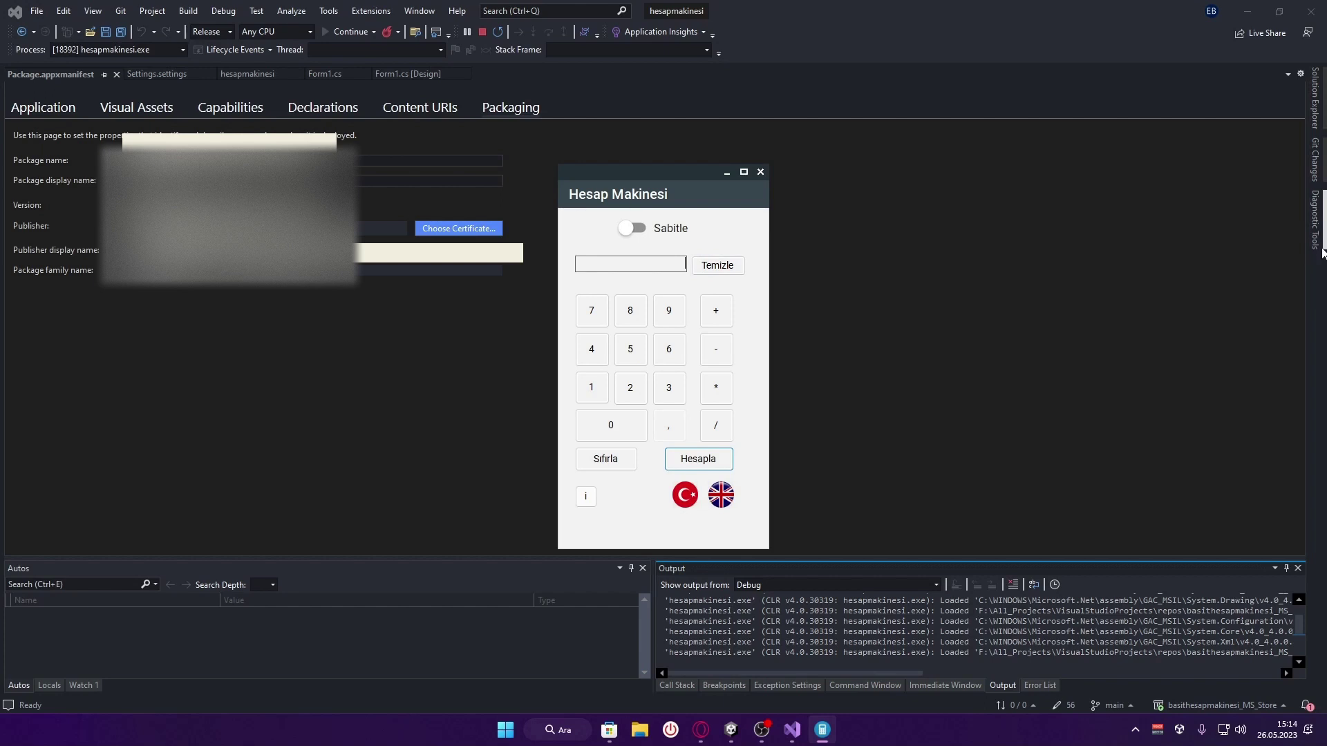
Inspect Visual Studio's diagnostics view and select a time range on the memory graph
click(1320, 251)
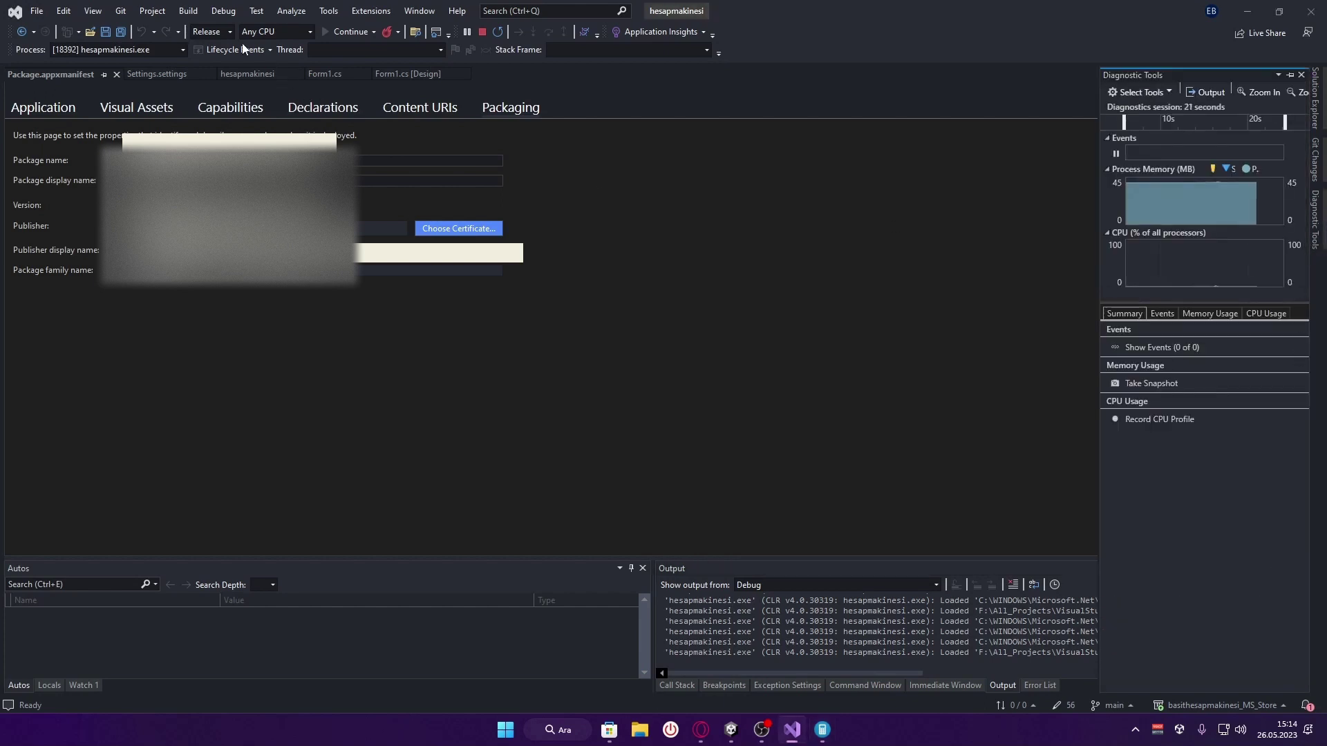
click(92, 11)
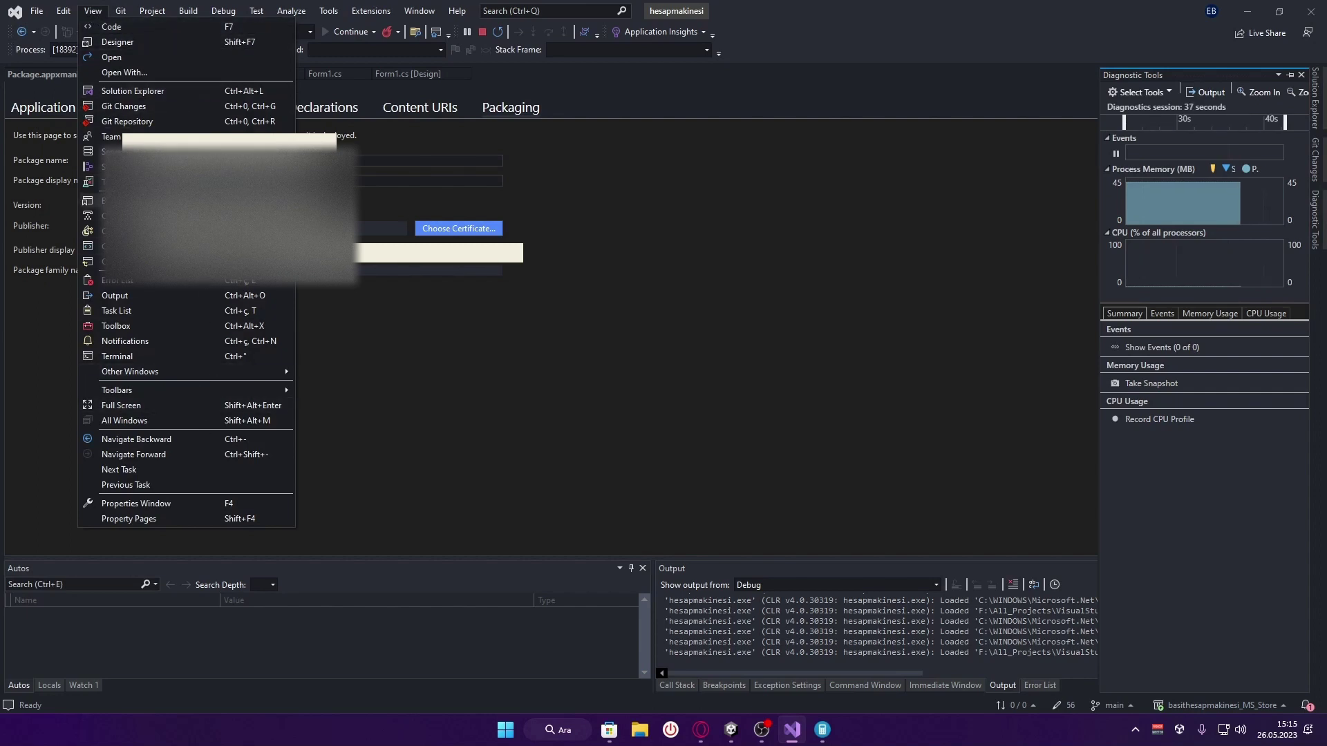
mouse_move(173, 370)
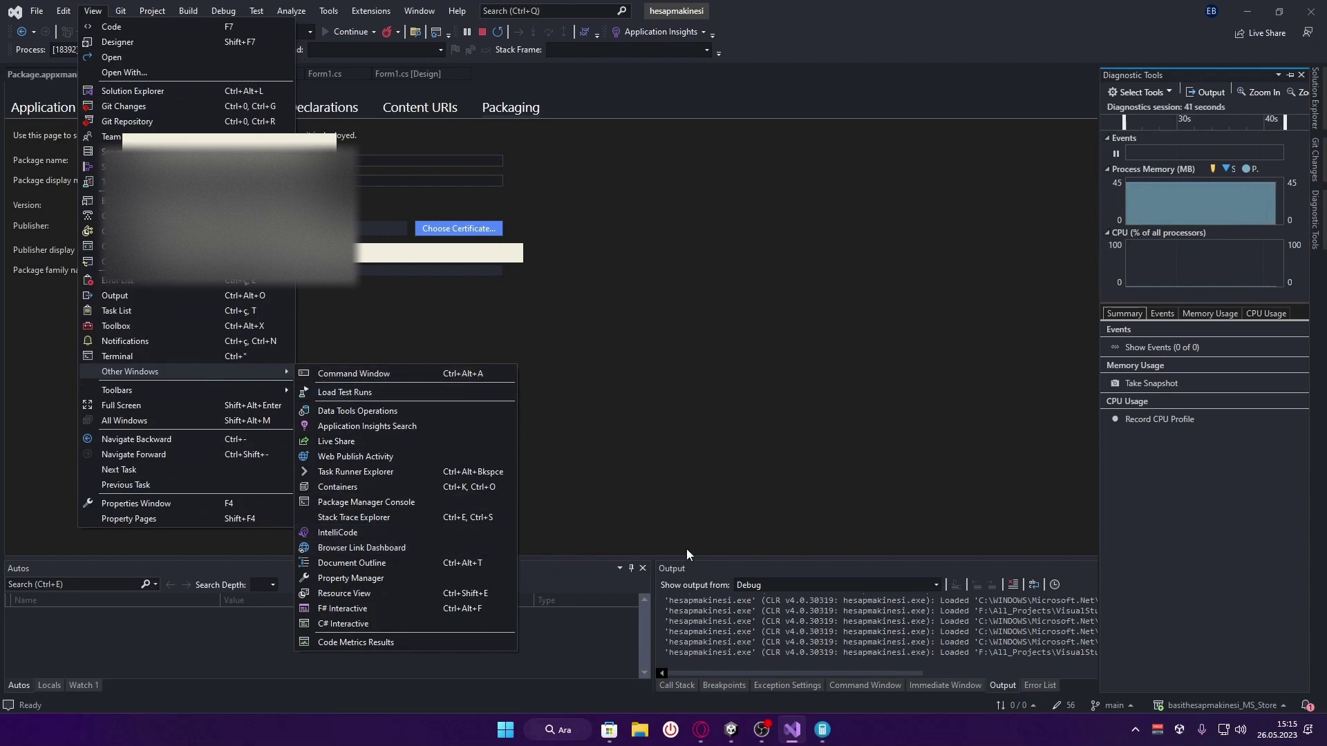
click(1299, 553)
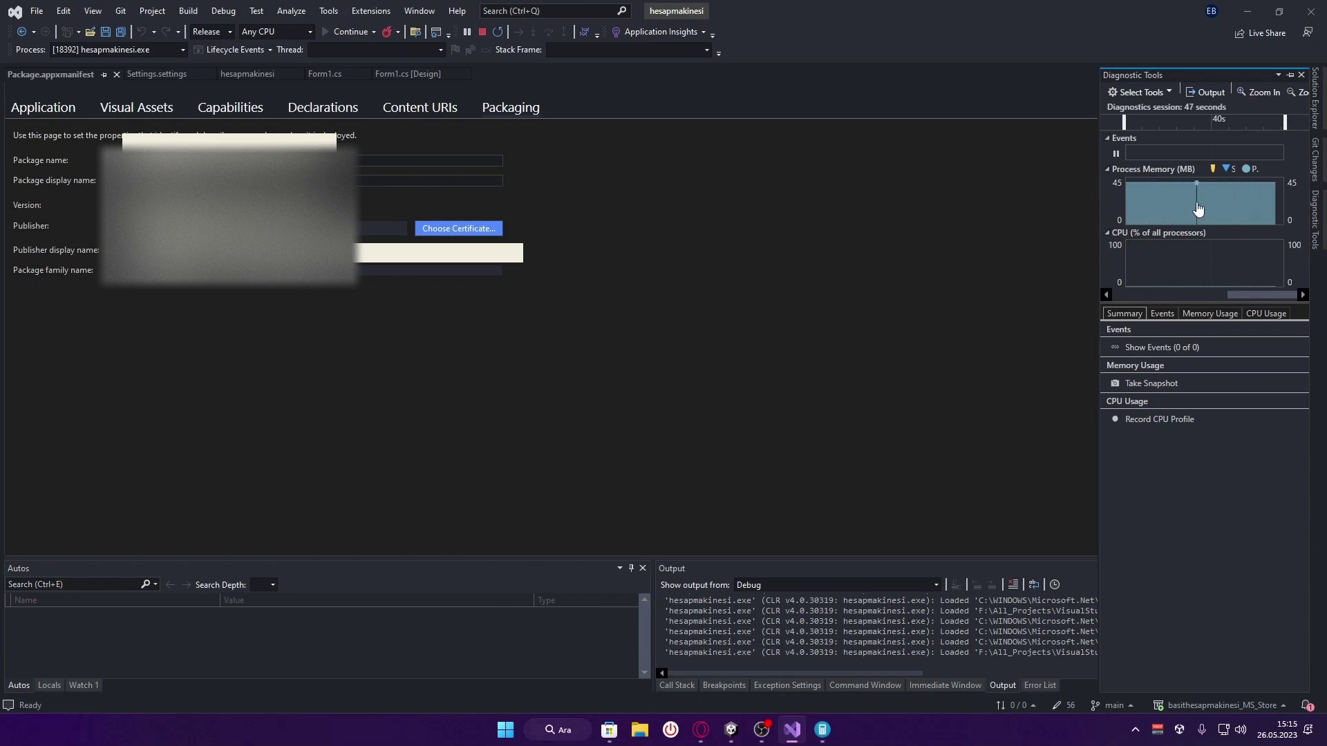
click(1199, 209)
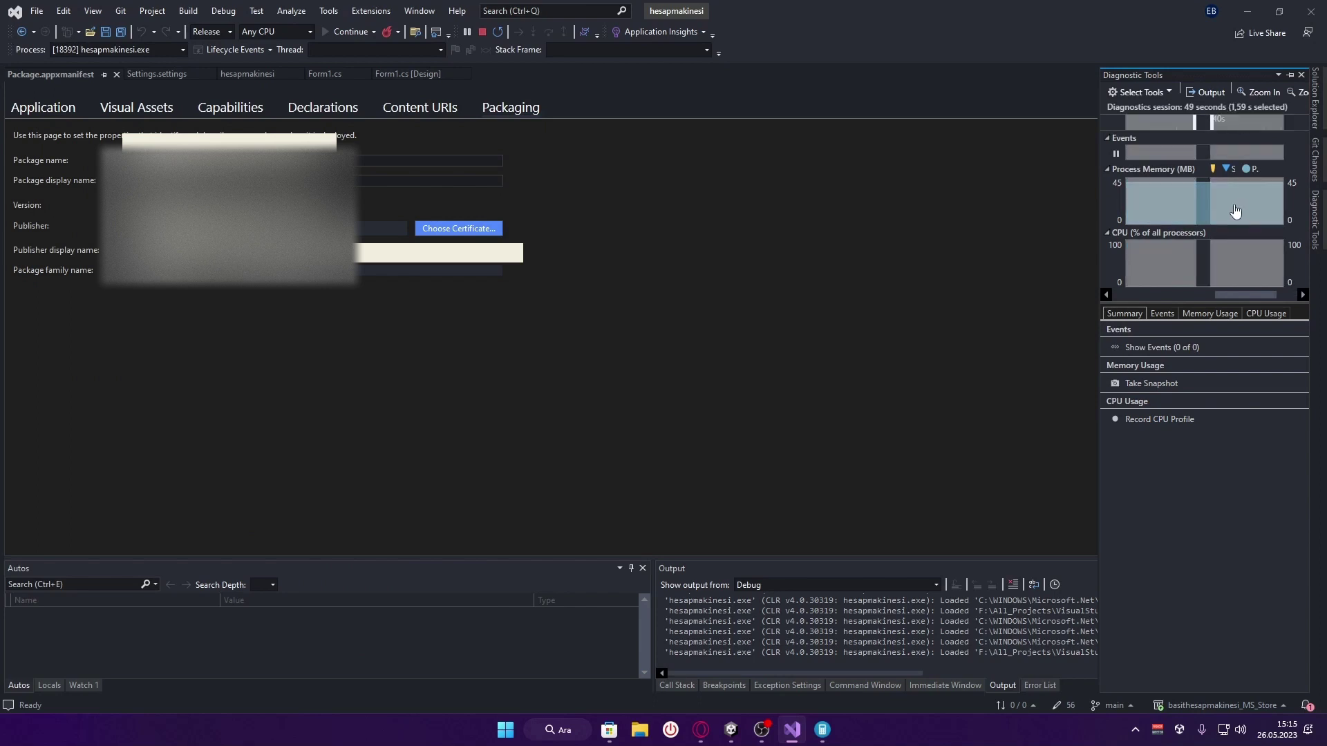
click(1241, 210)
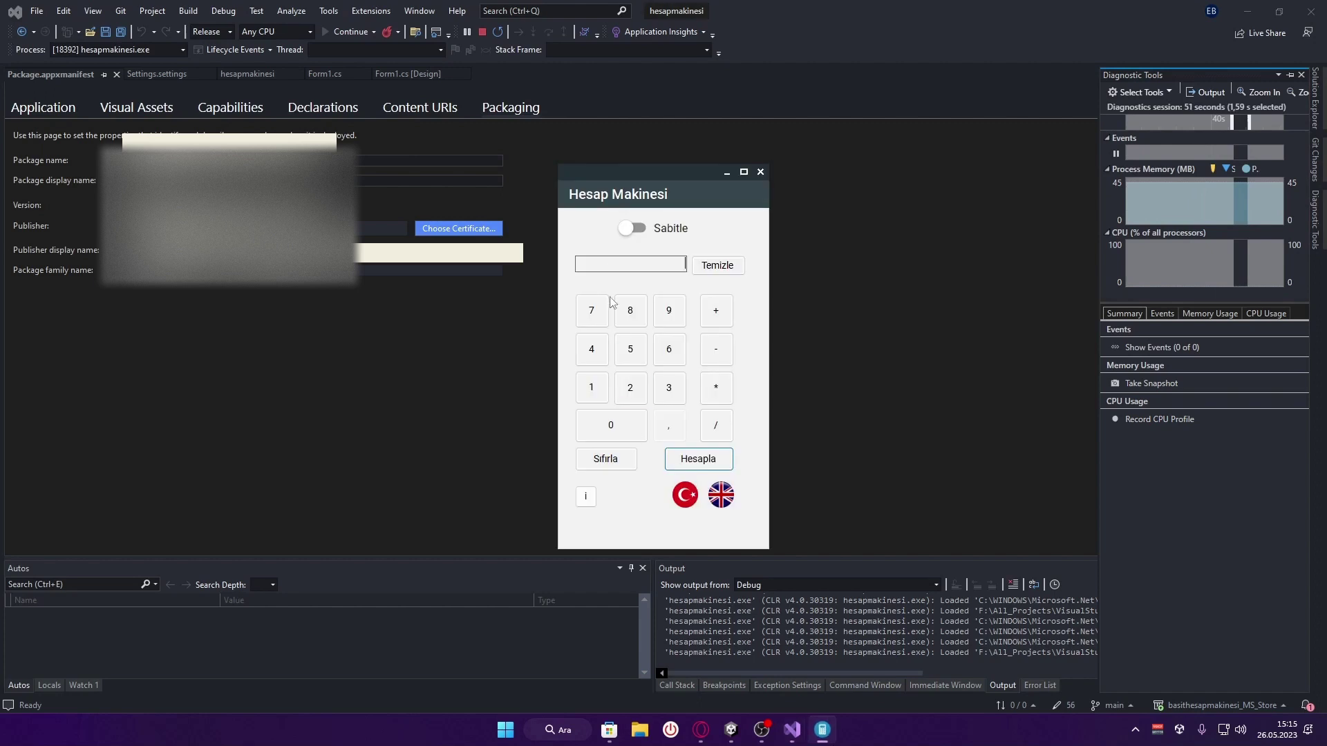
Pin the calculator on top, run a division, and toggle the interface between English and Turkish
click(633, 228)
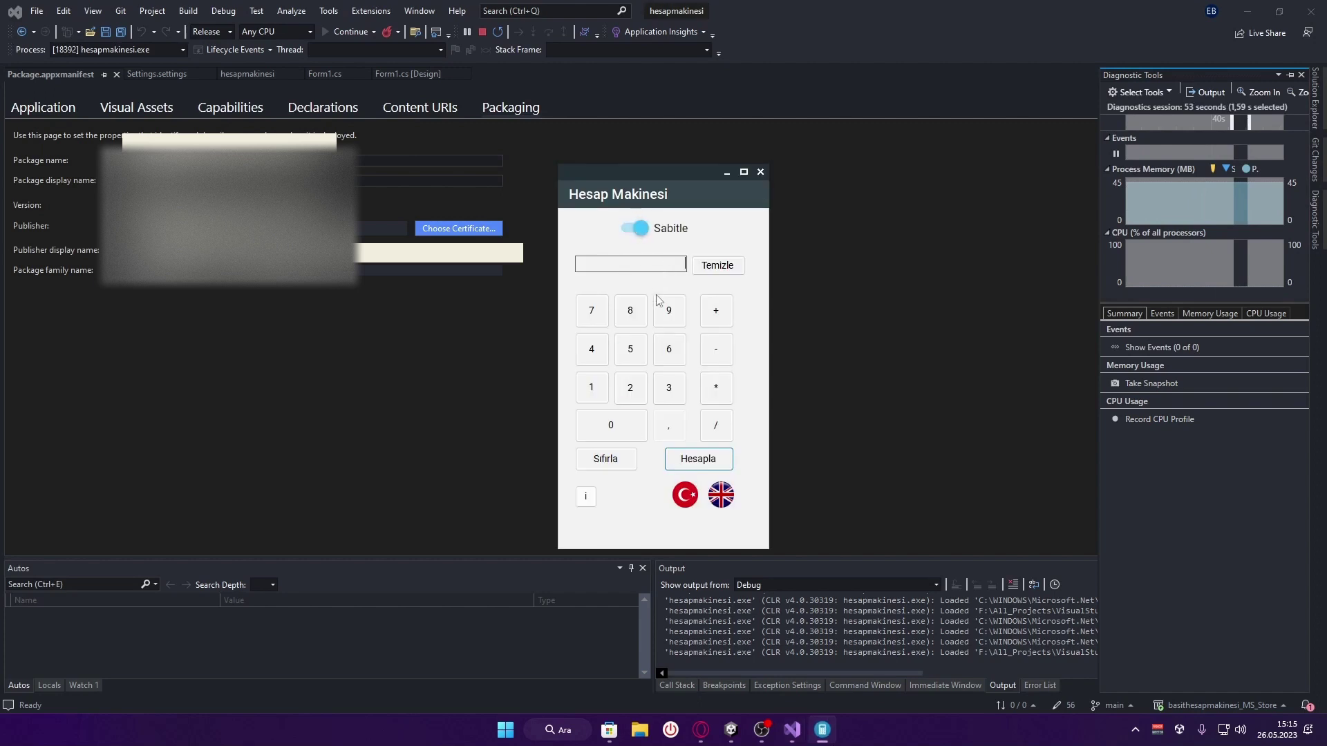
click(640, 315)
click(716, 425)
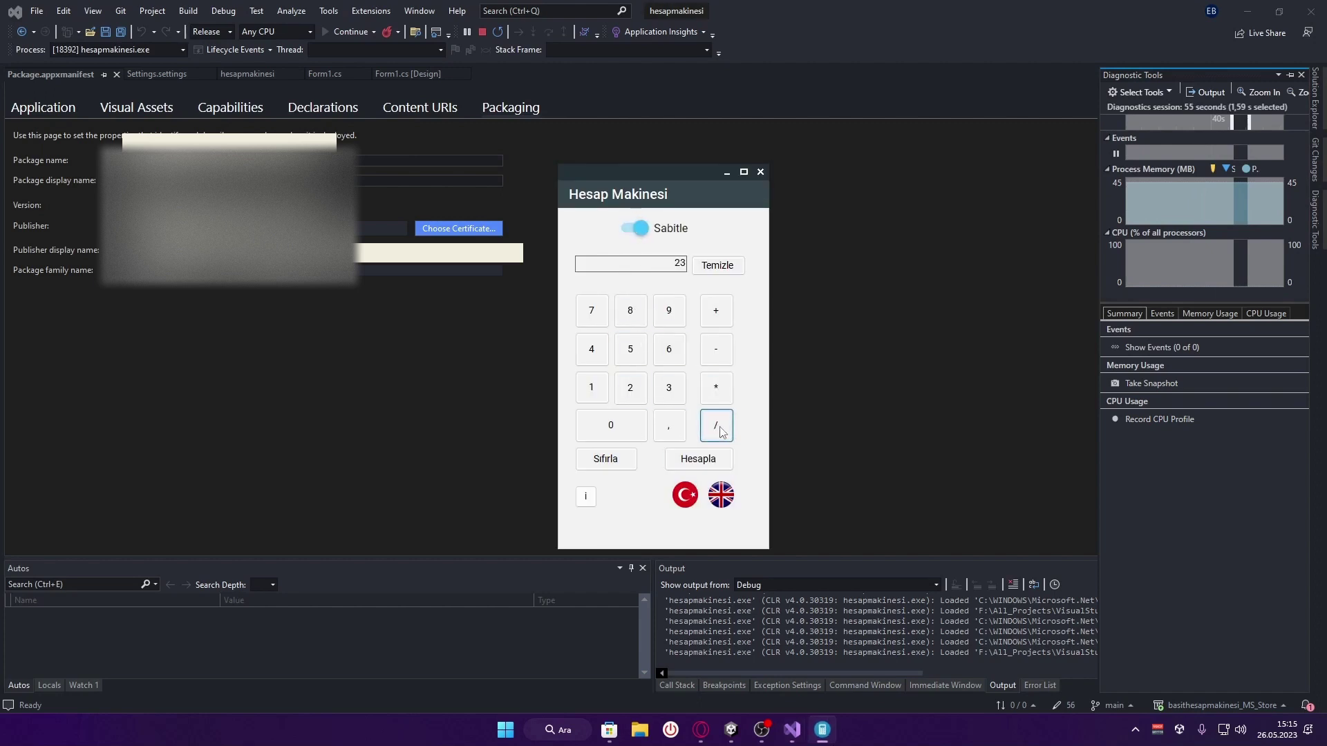
click(669, 388)
click(698, 459)
click(721, 495)
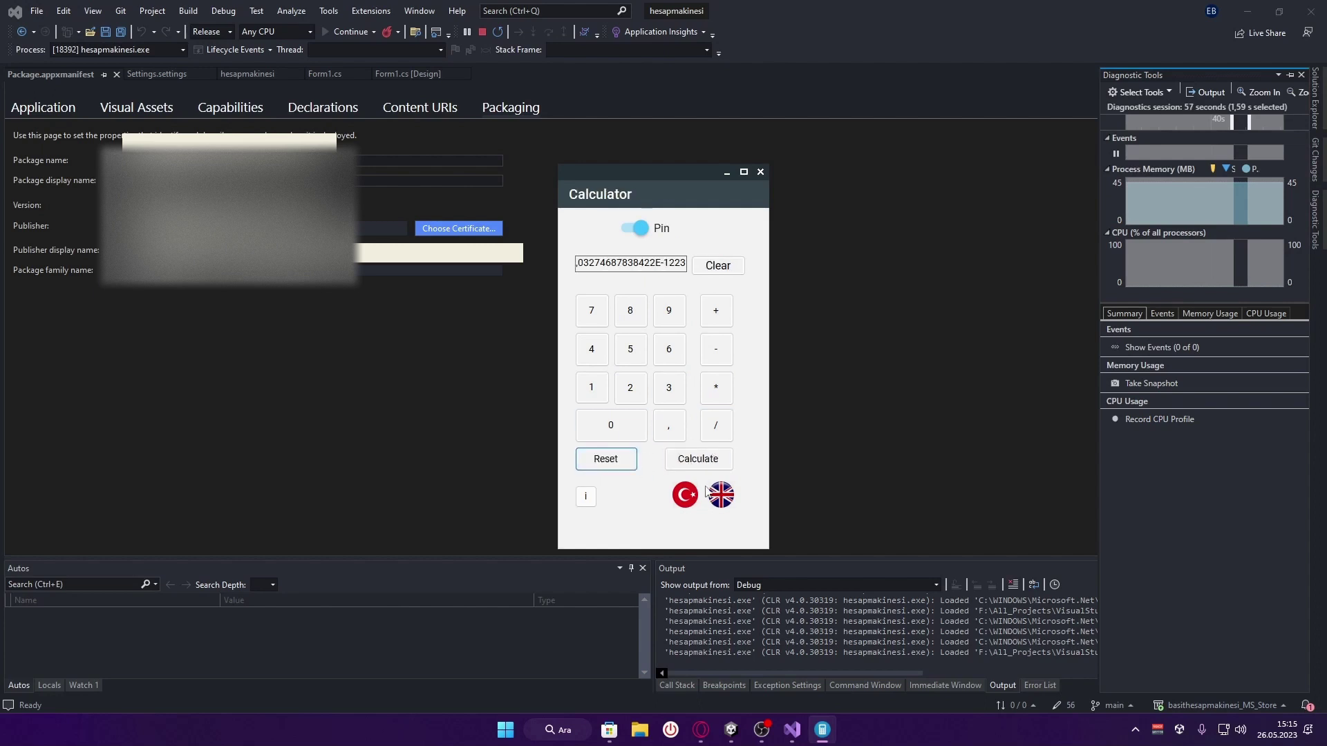
click(685, 495)
click(586, 496)
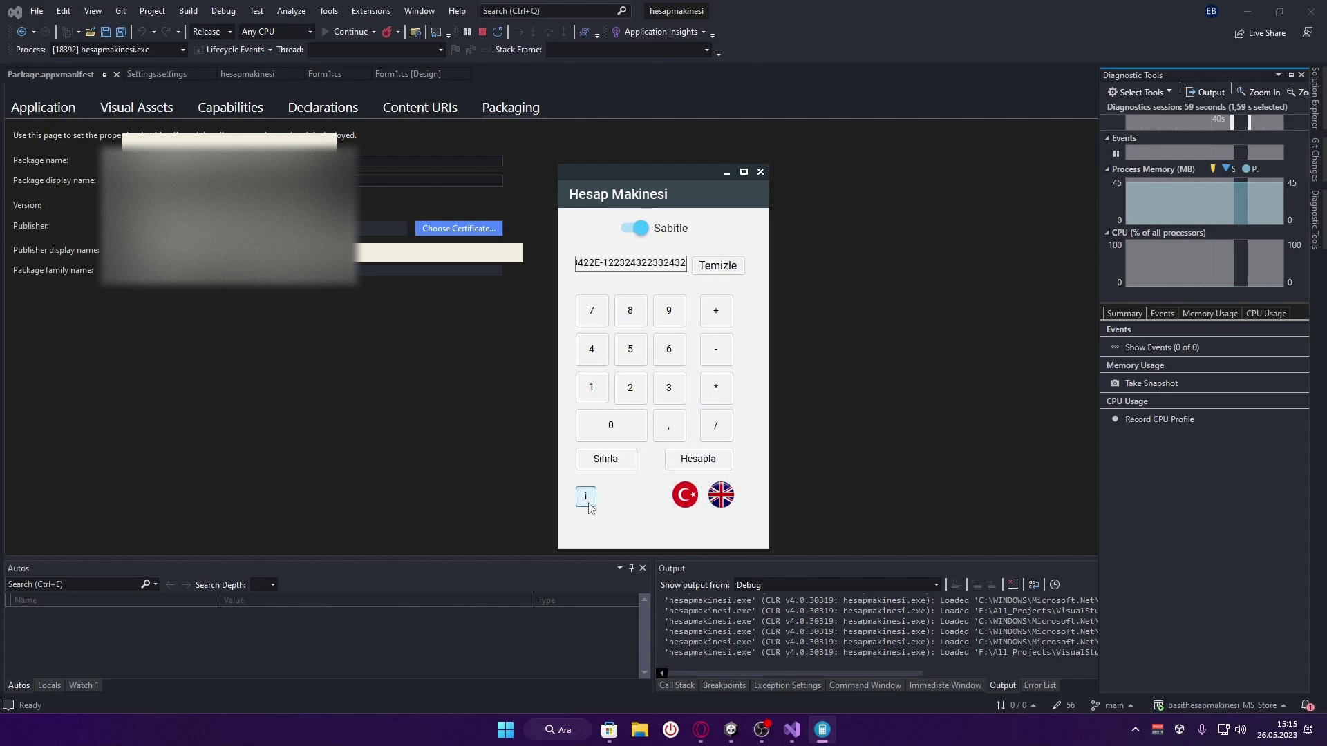
Unpin the calculator, test multiplication and the empty-input warning, then close it to end debugging
click(632, 228)
click(668, 310)
click(723, 399)
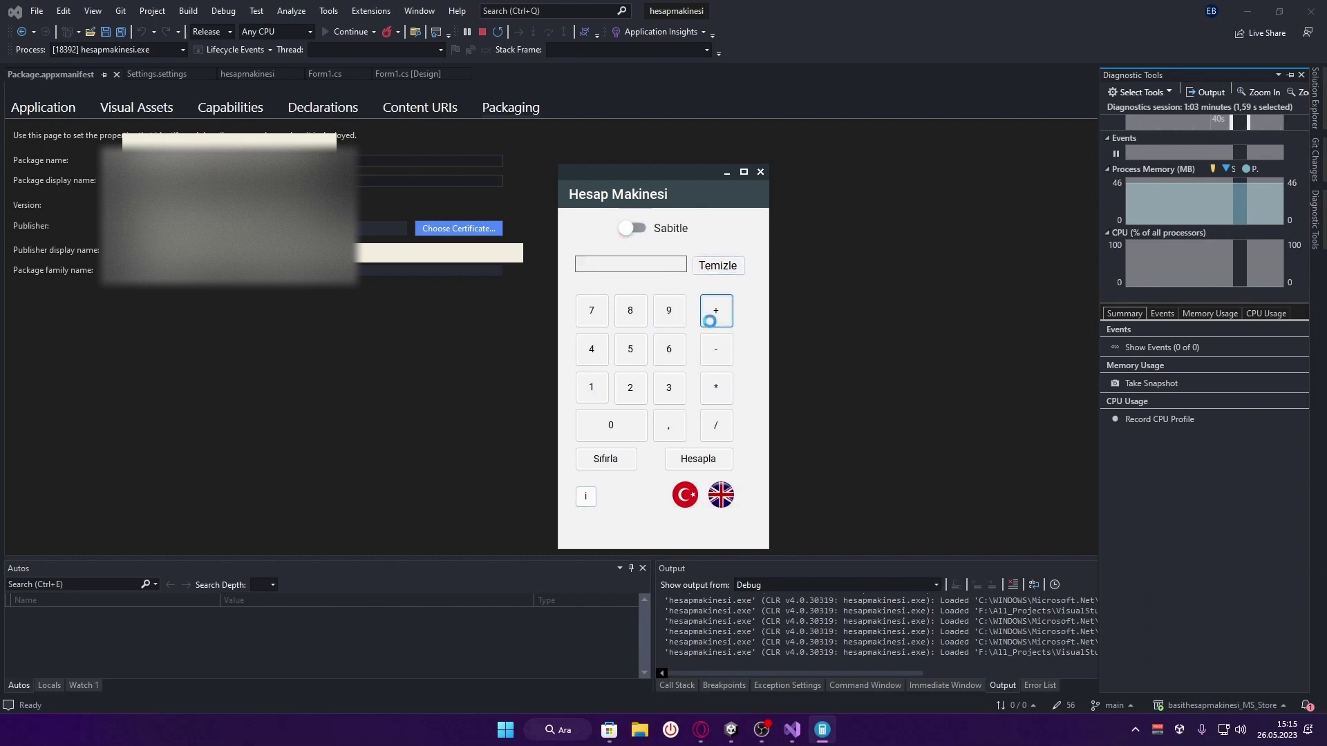
click(716, 310)
click(676, 407)
click(658, 342)
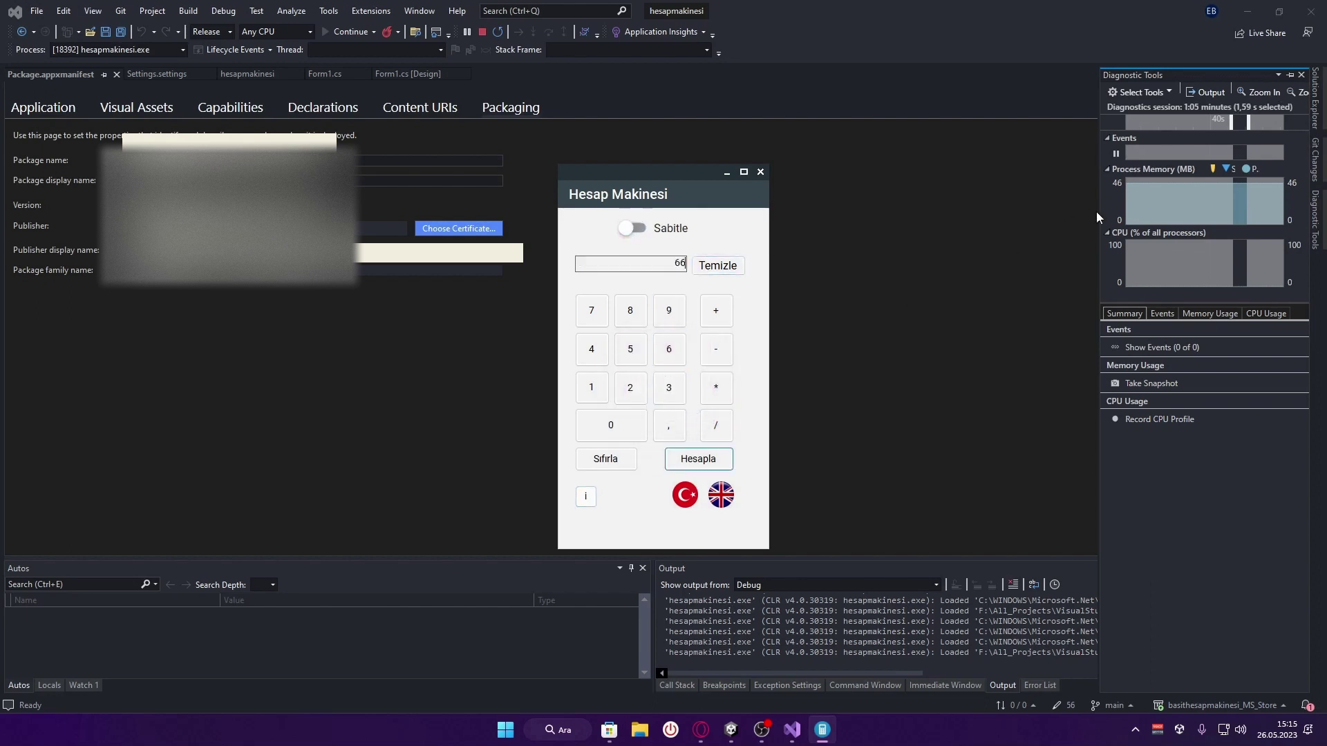
click(760, 172)
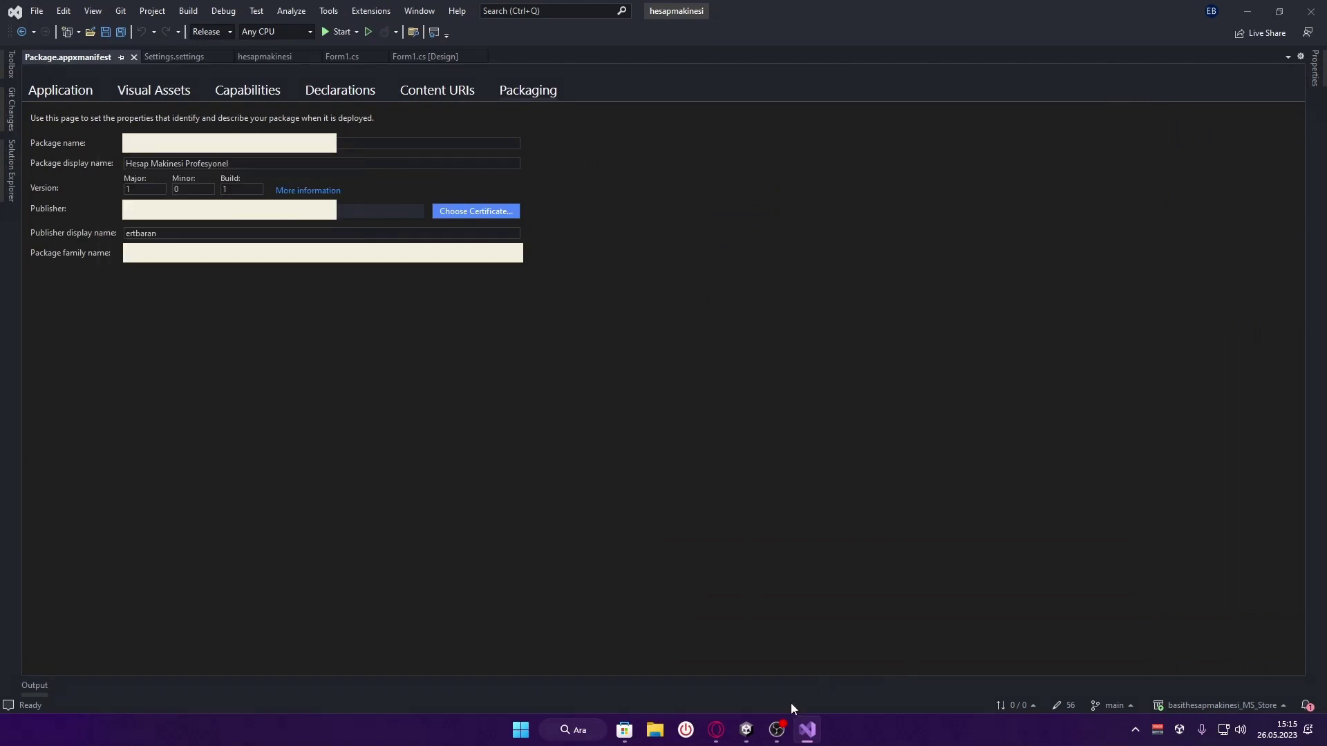
mouse_move(780, 734)
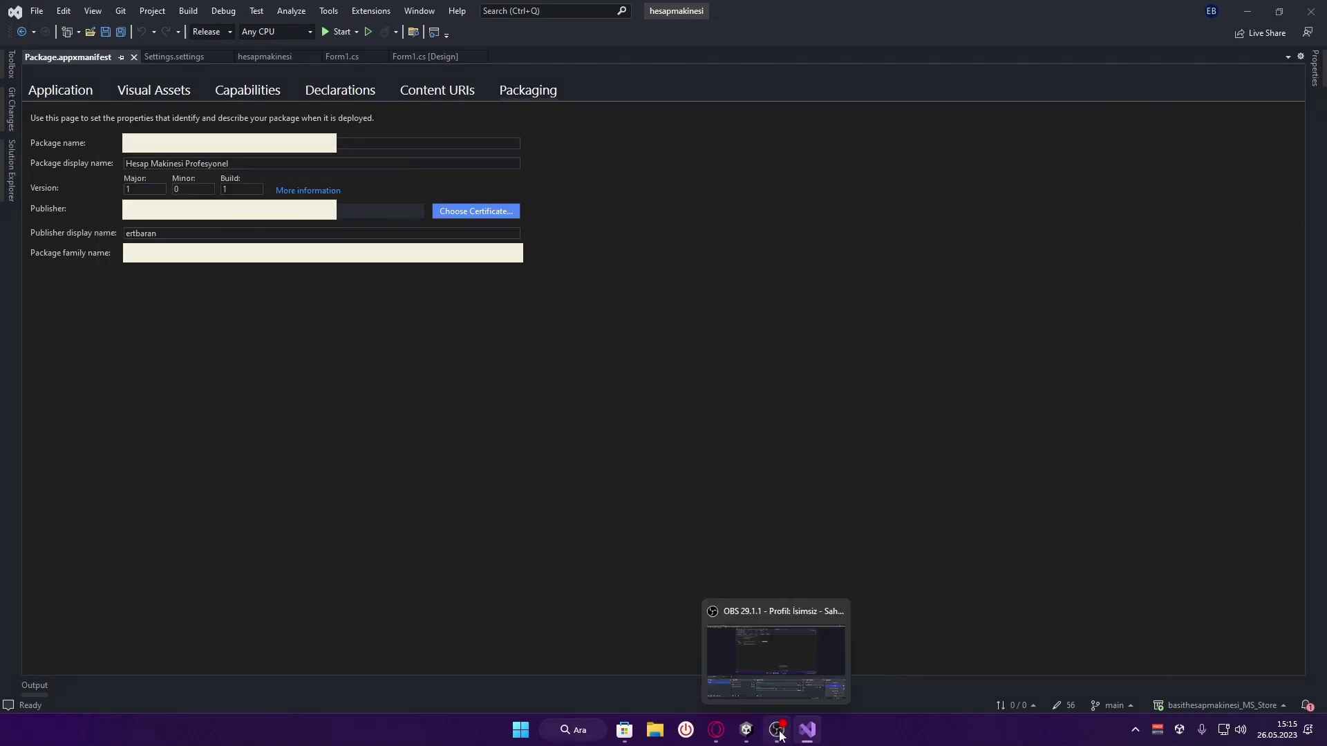
Switch to Partner Center and set the minimum memory requirement to 300 MB
click(720, 733)
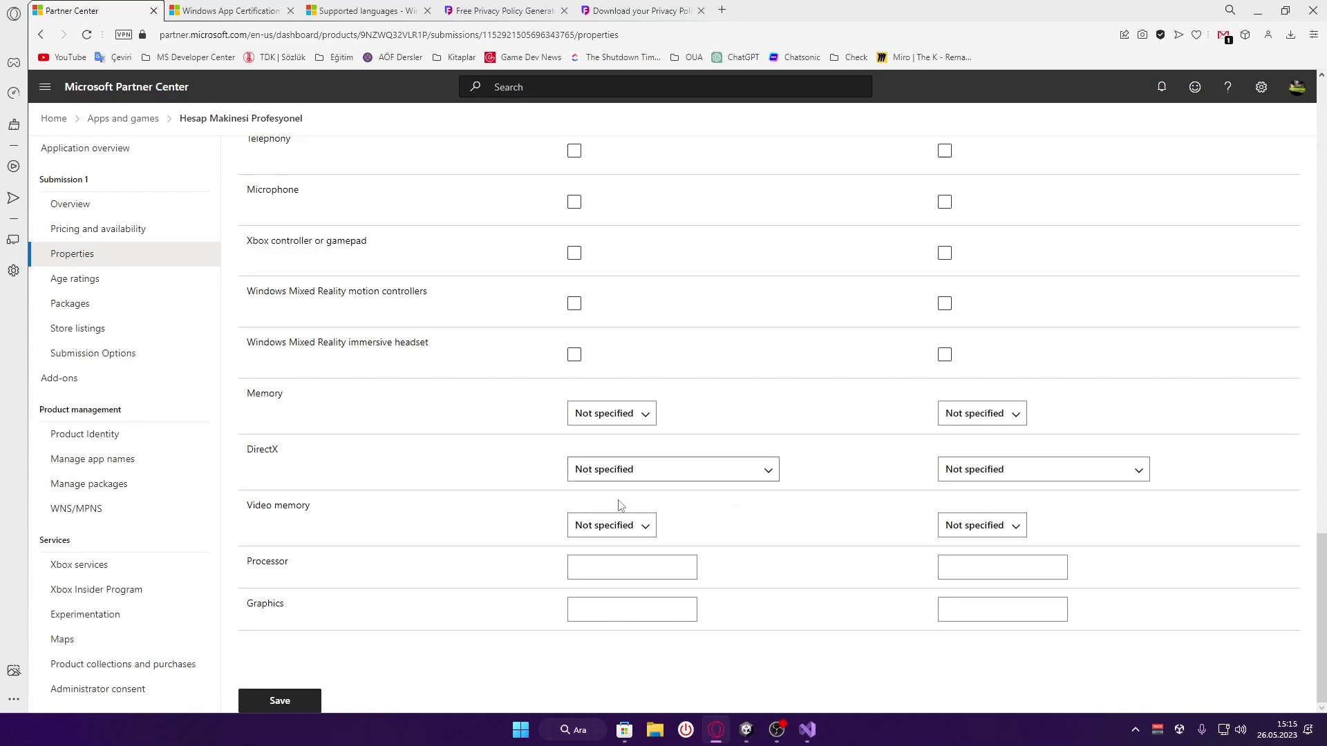
click(612, 526)
click(612, 413)
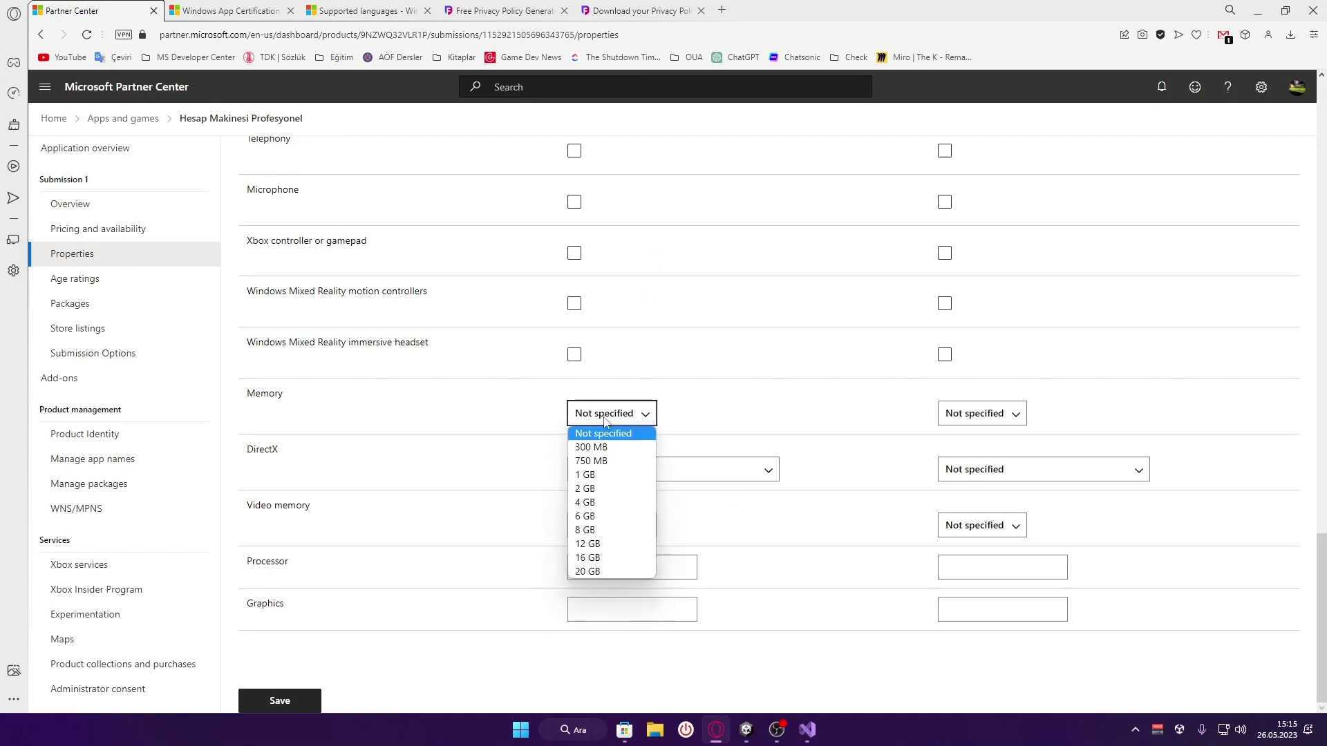
click(616, 452)
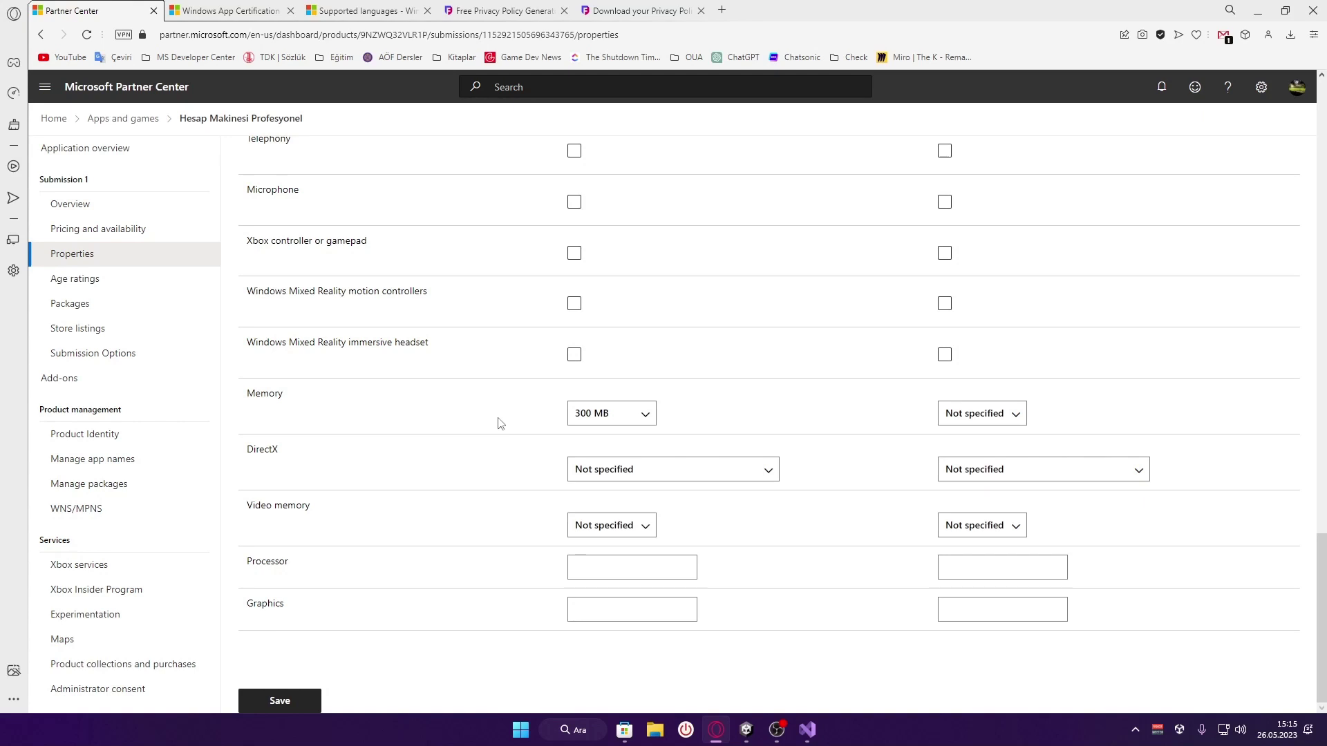
Check running apps' memory use in Task Manager, then keep the 300 MB minimum
key(ctrl+shift+Escape)
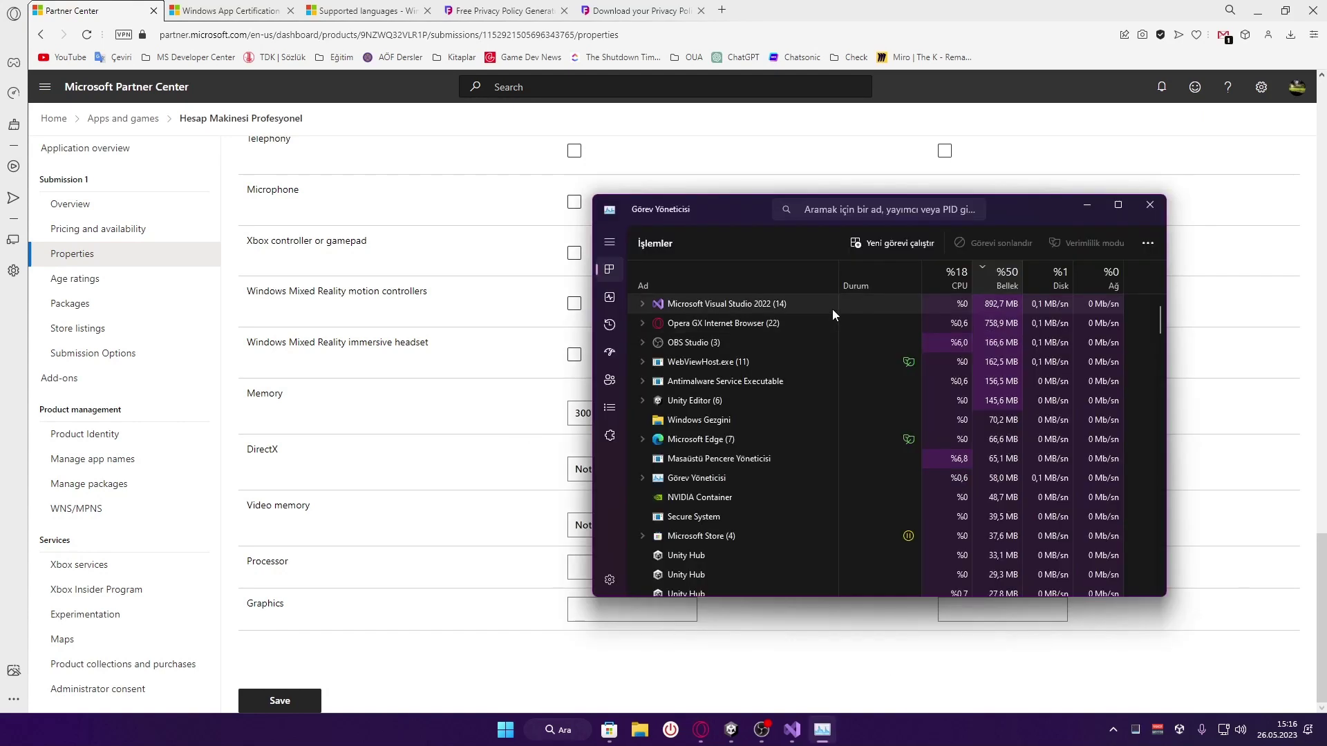
click(1150, 205)
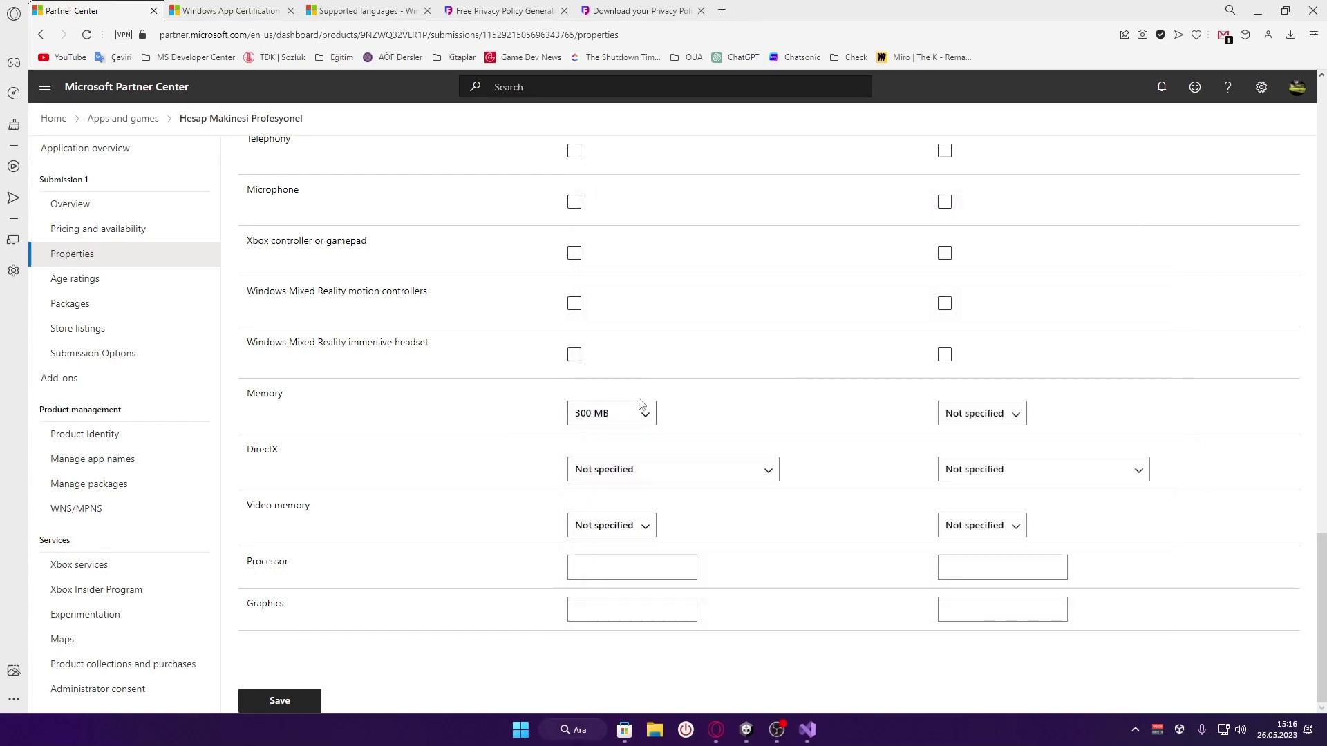
click(624, 413)
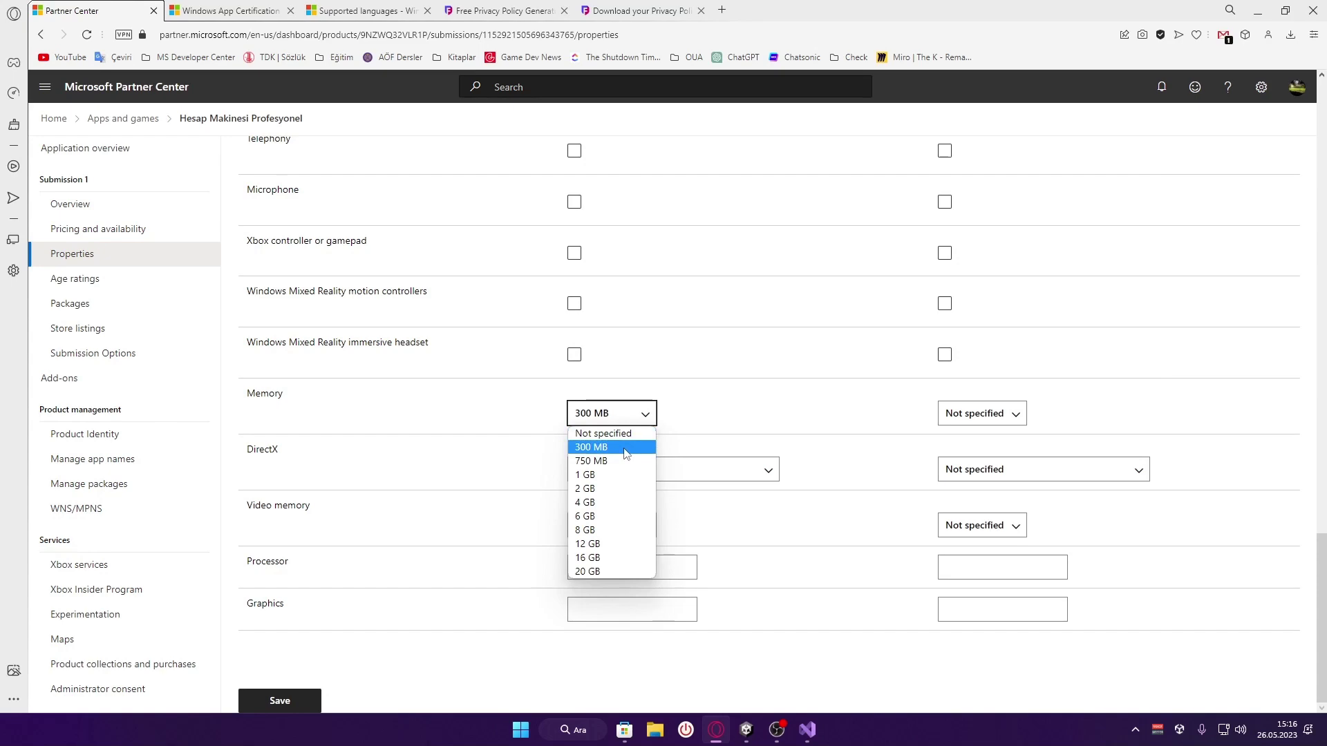
click(807, 730)
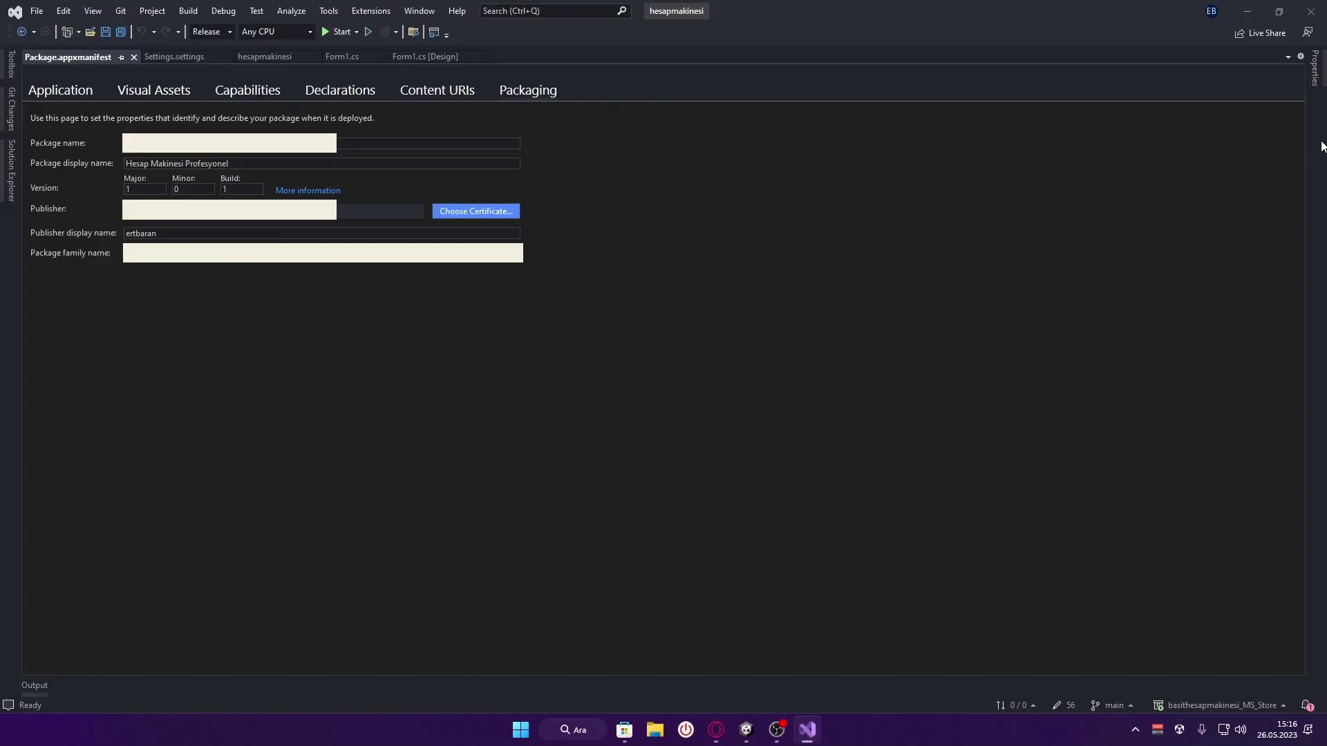
click(808, 730)
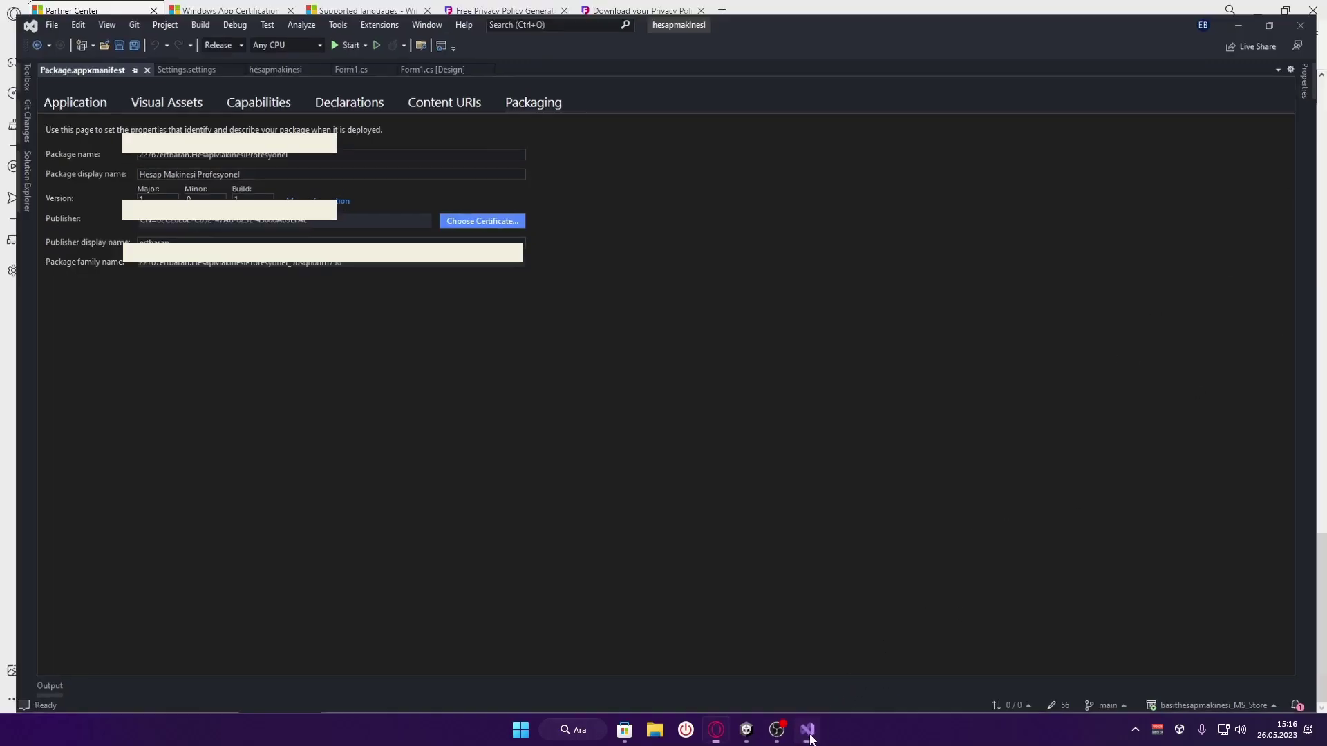
click(619, 419)
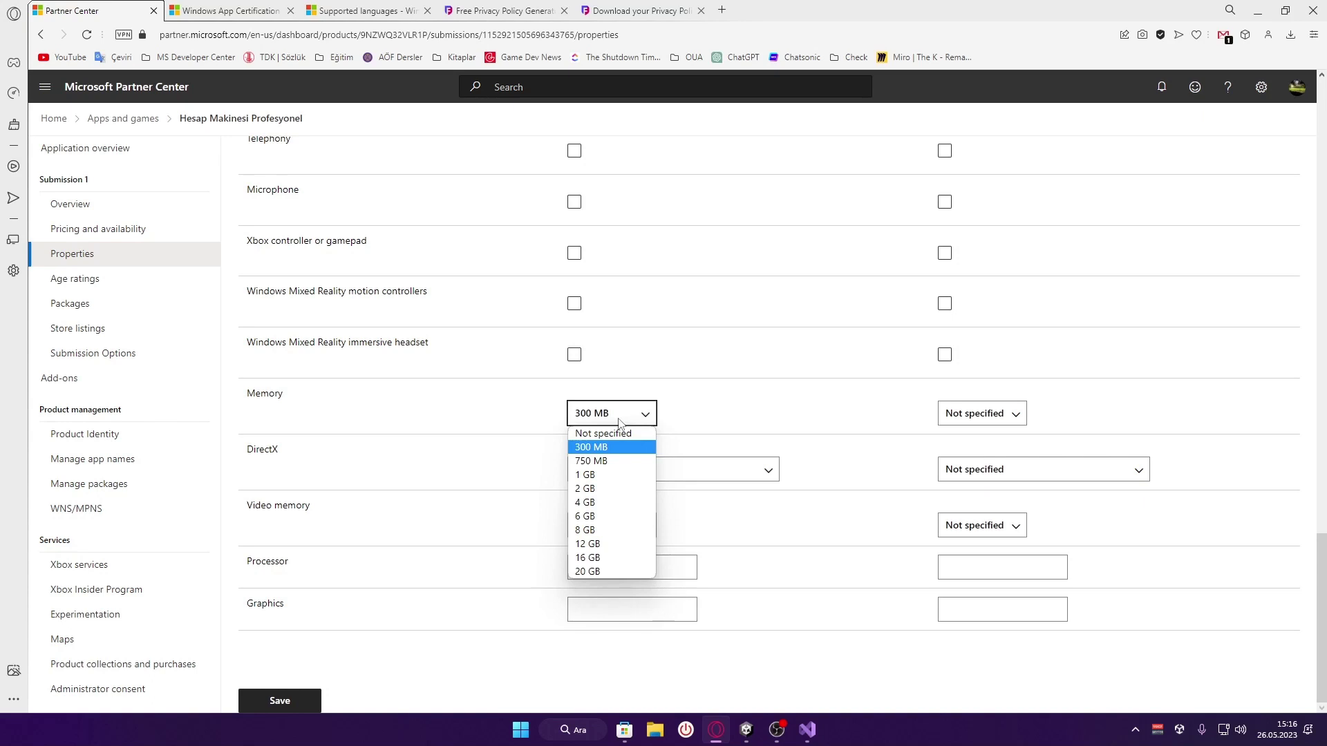
click(515, 425)
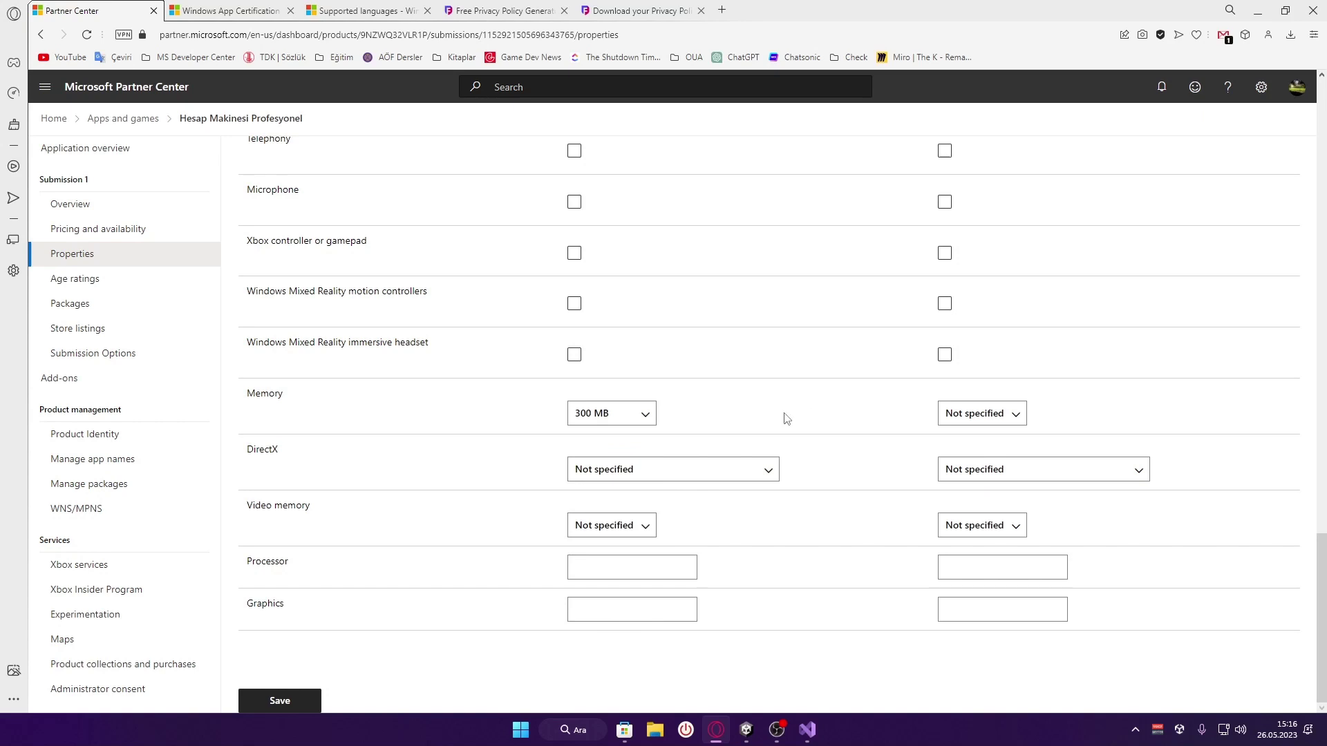
Review the DirectX version options without choosing one
click(653, 471)
click(345, 467)
drag(255, 450, 308, 464)
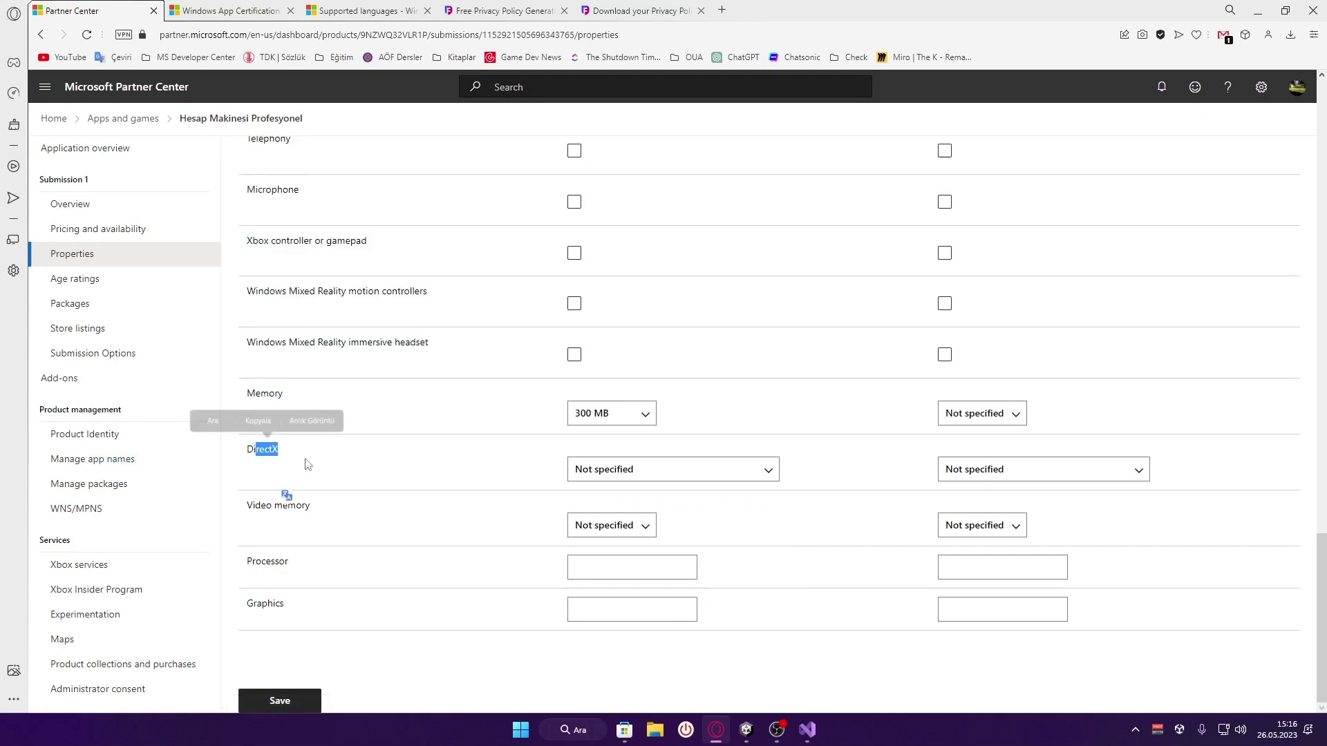
click(641, 466)
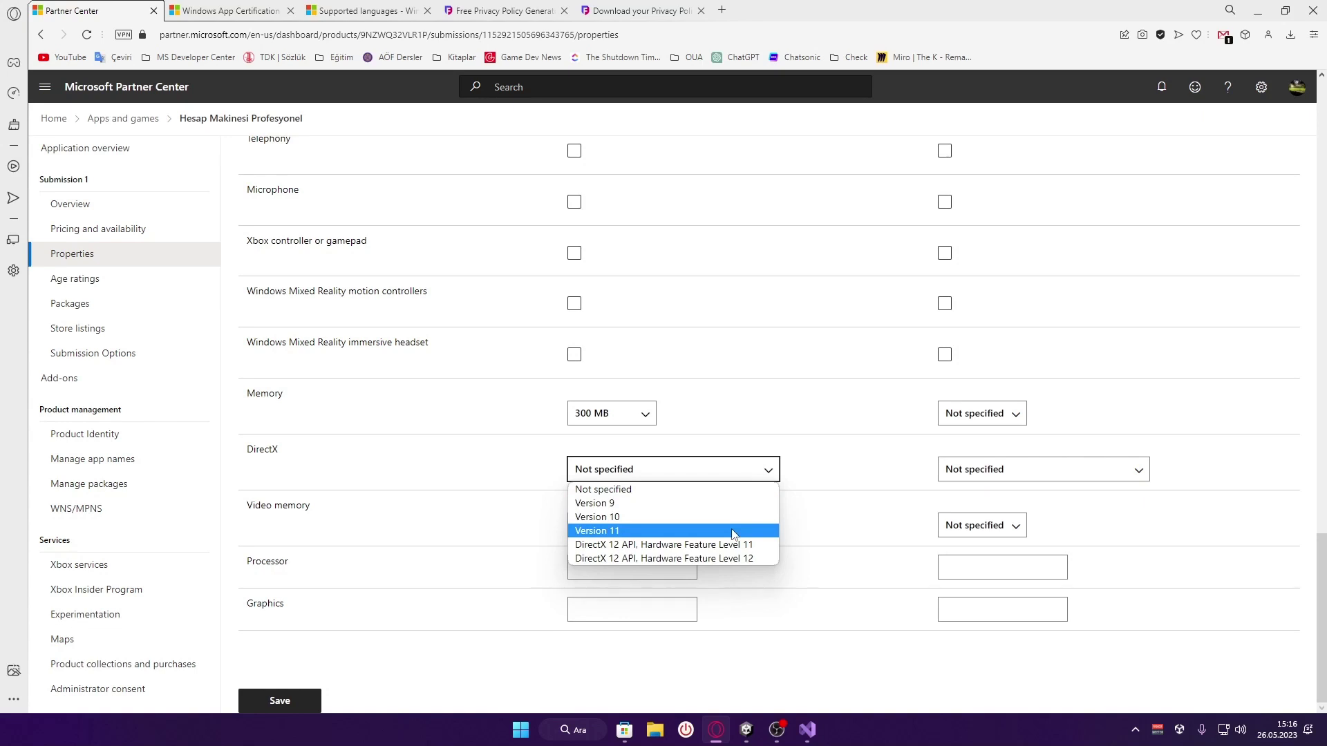
Leave DirectX, video memory and minimum memory as Not specified, and save the properties
click(543, 476)
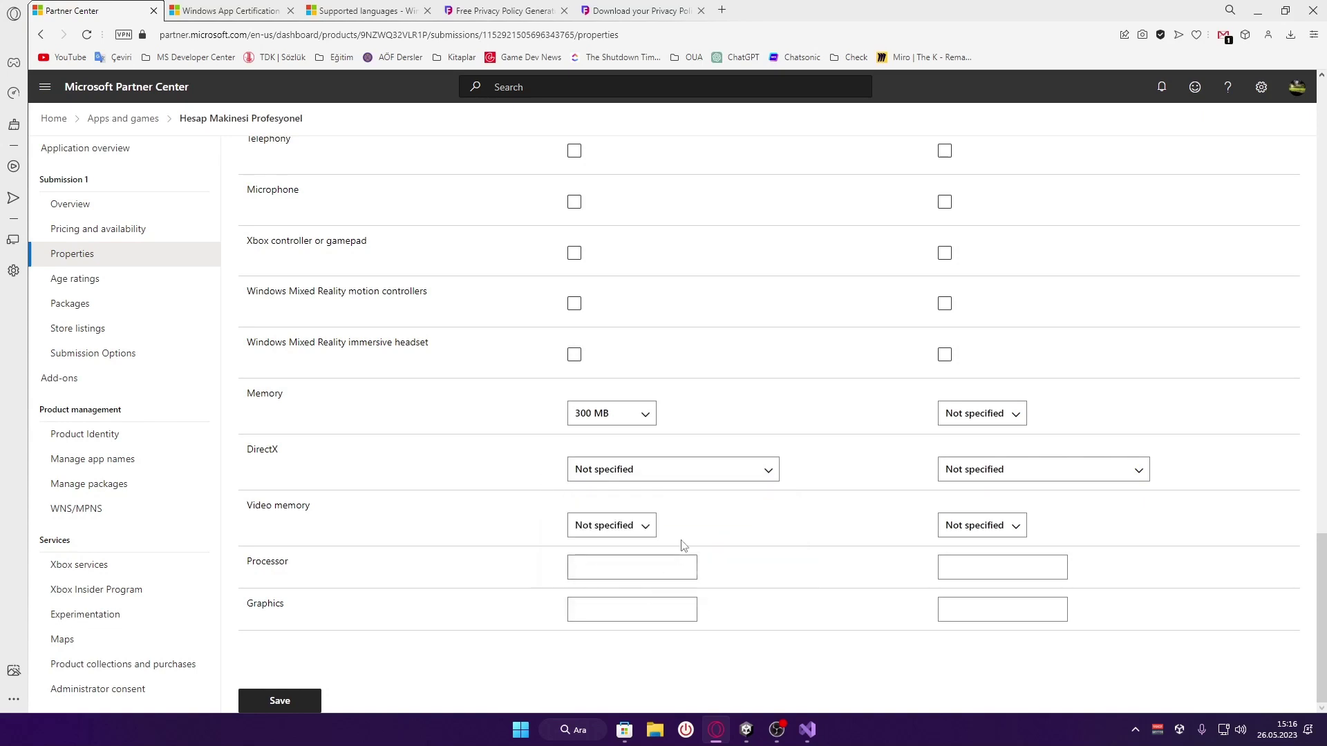
click(597, 526)
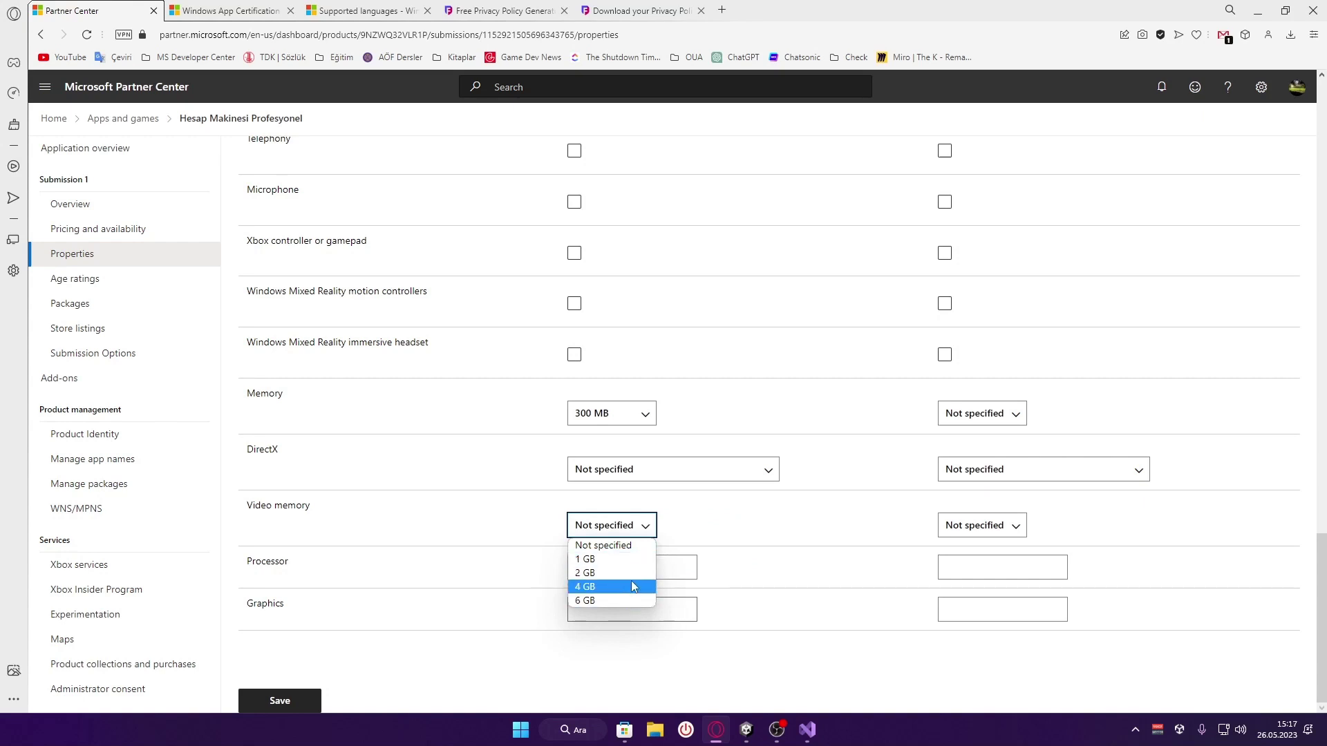
click(757, 527)
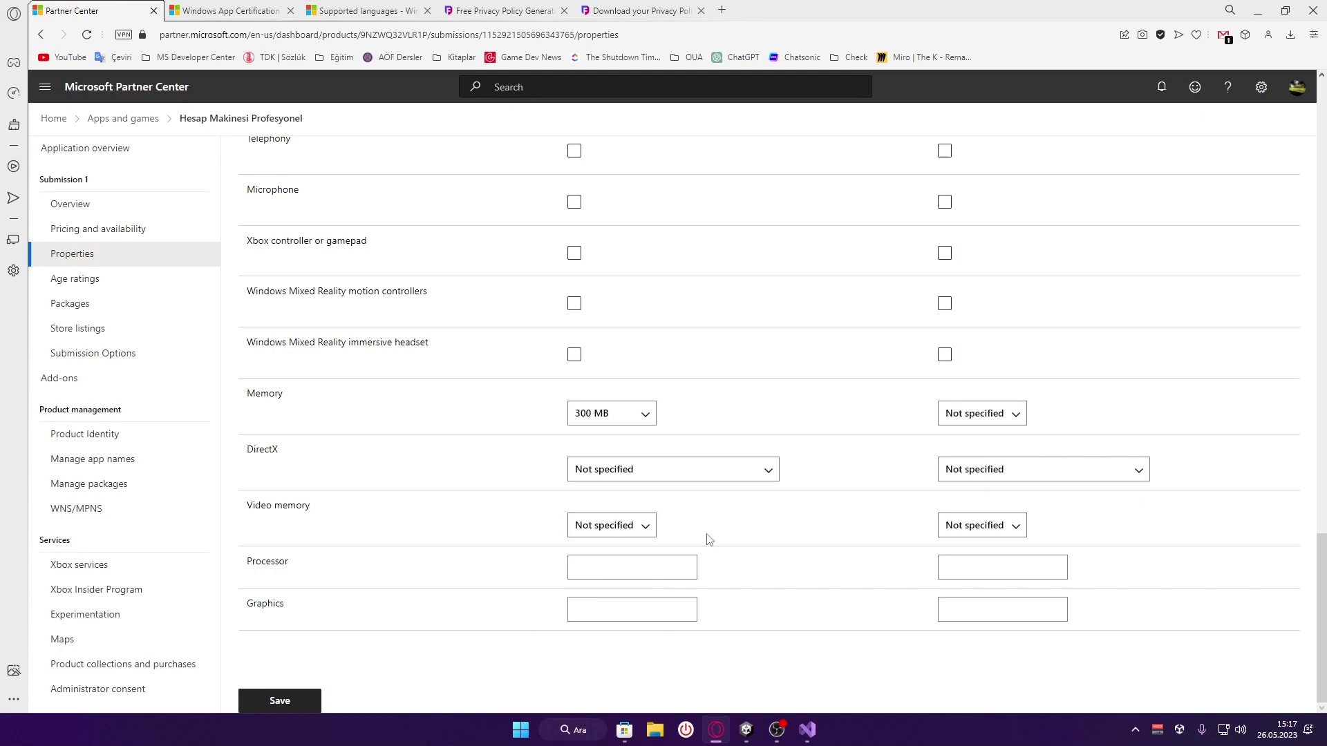
click(633, 418)
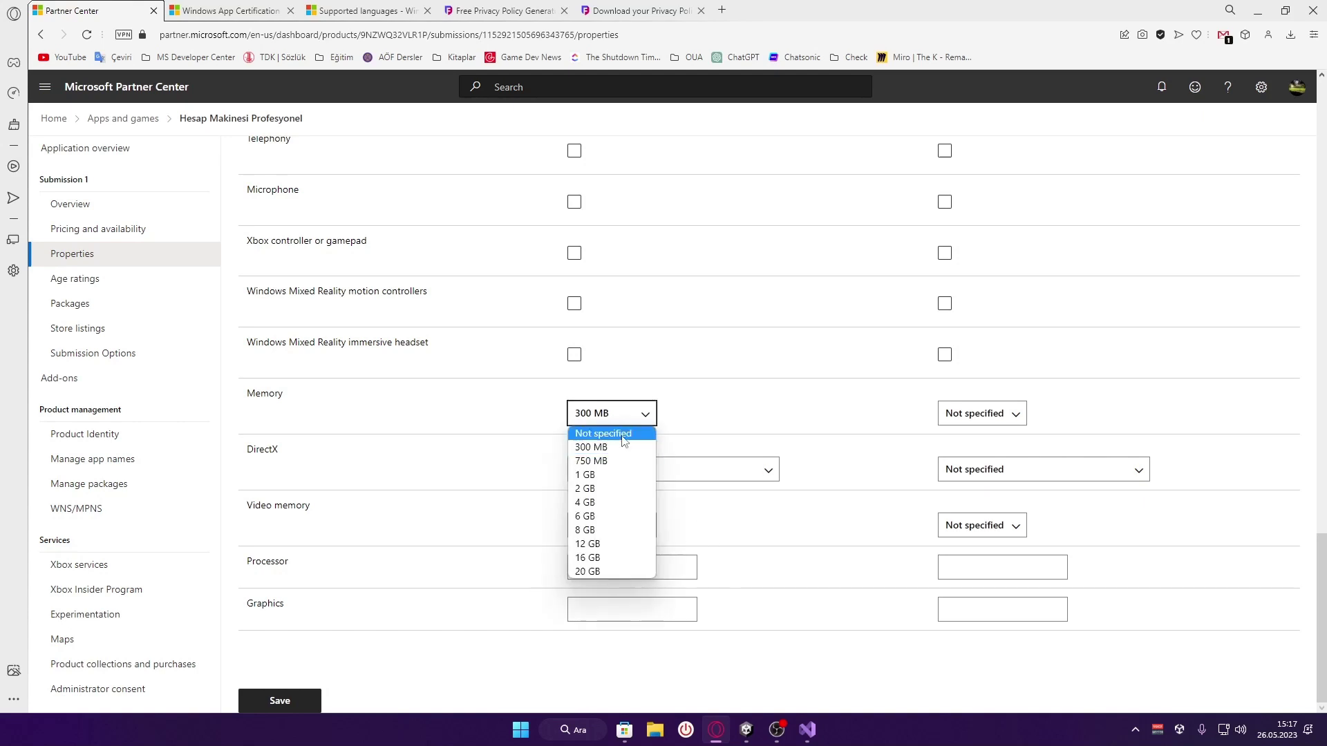
click(625, 433)
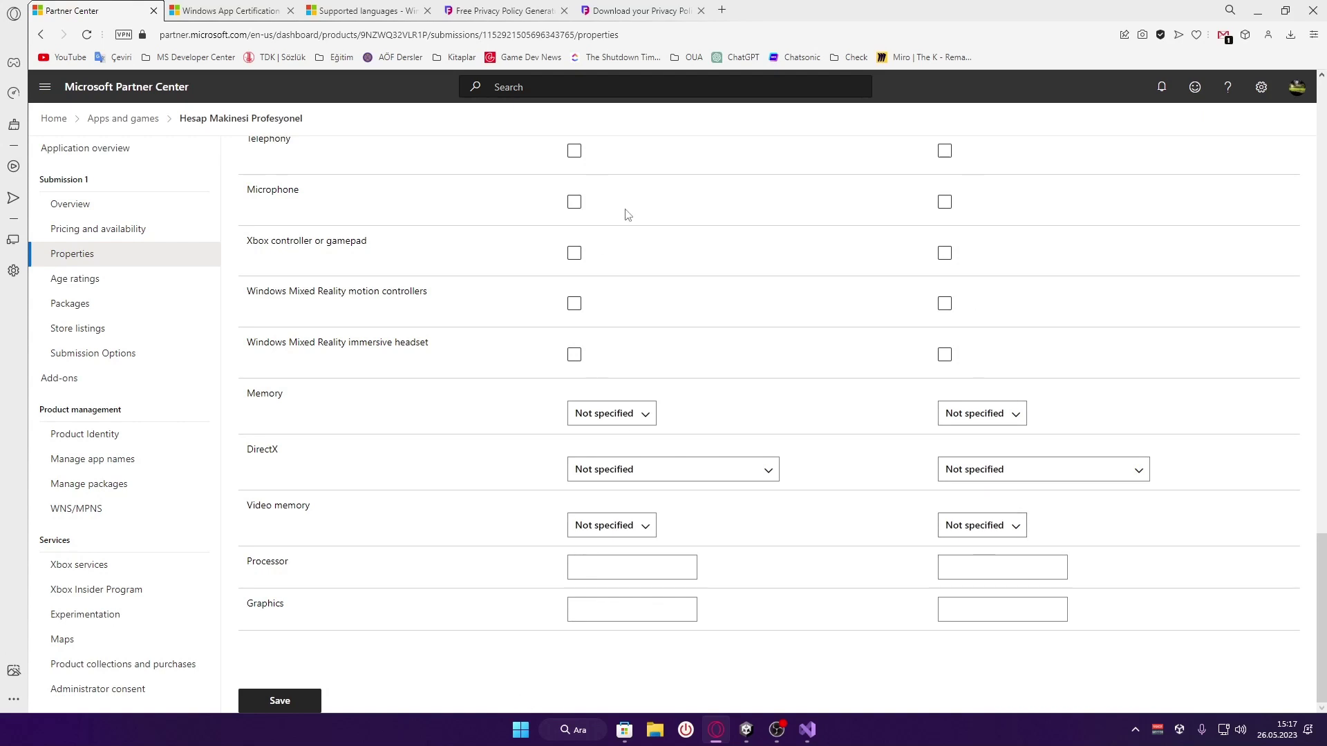
click(306, 702)
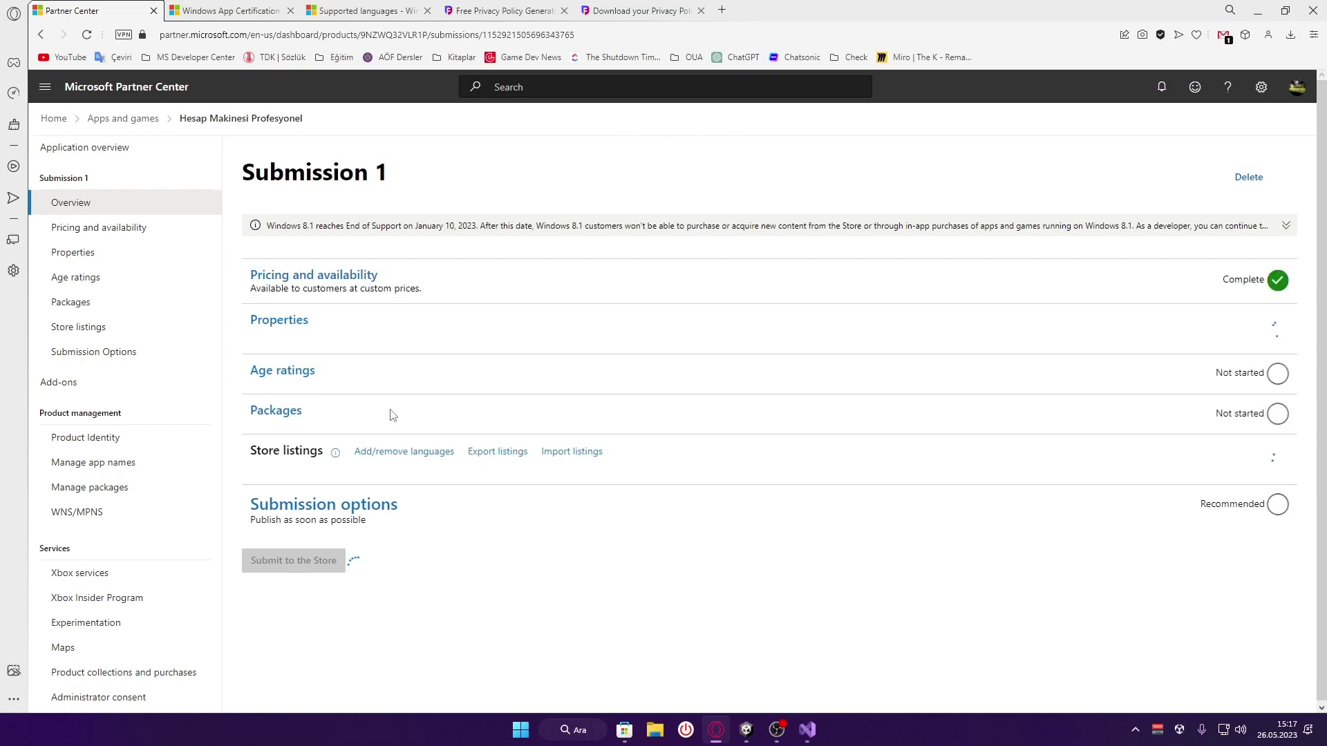
Open Age ratings, translate the IARC option text, and keep the questionnaire option selected
click(303, 367)
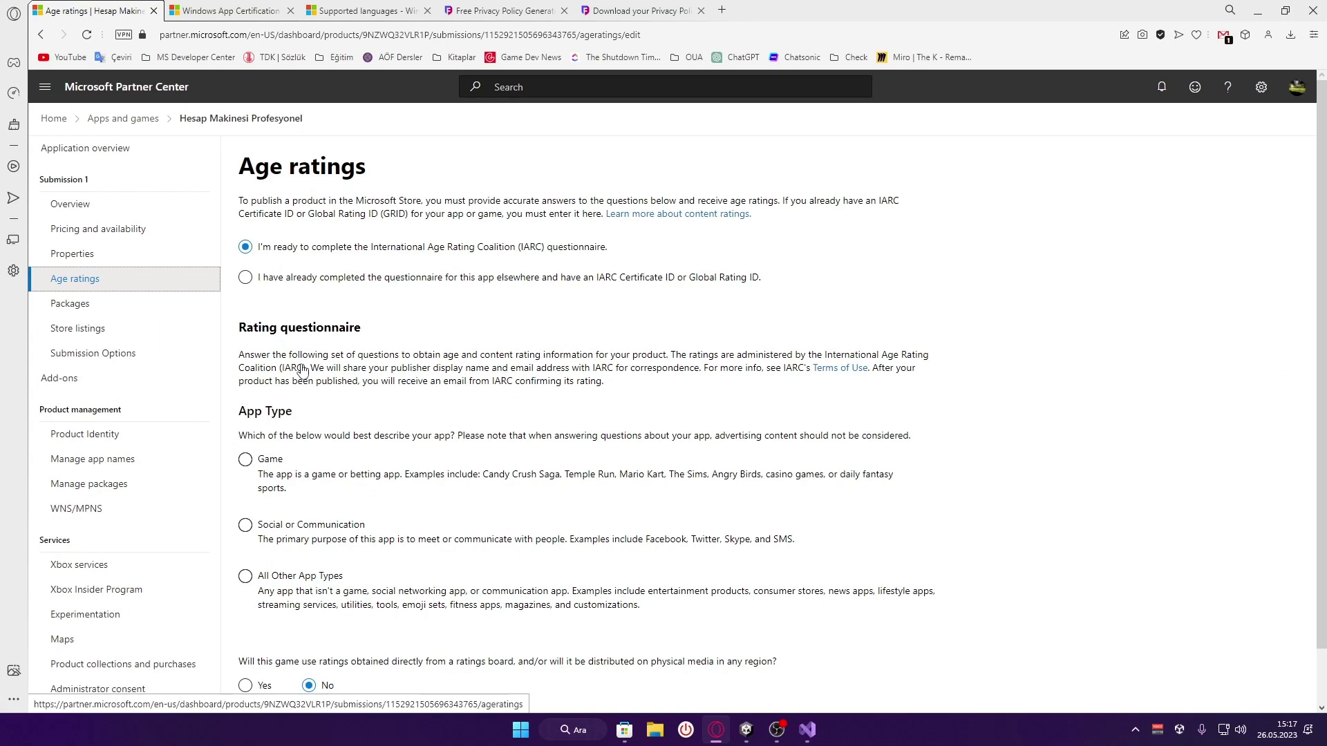
click(323, 285)
drag(622, 250, 428, 255)
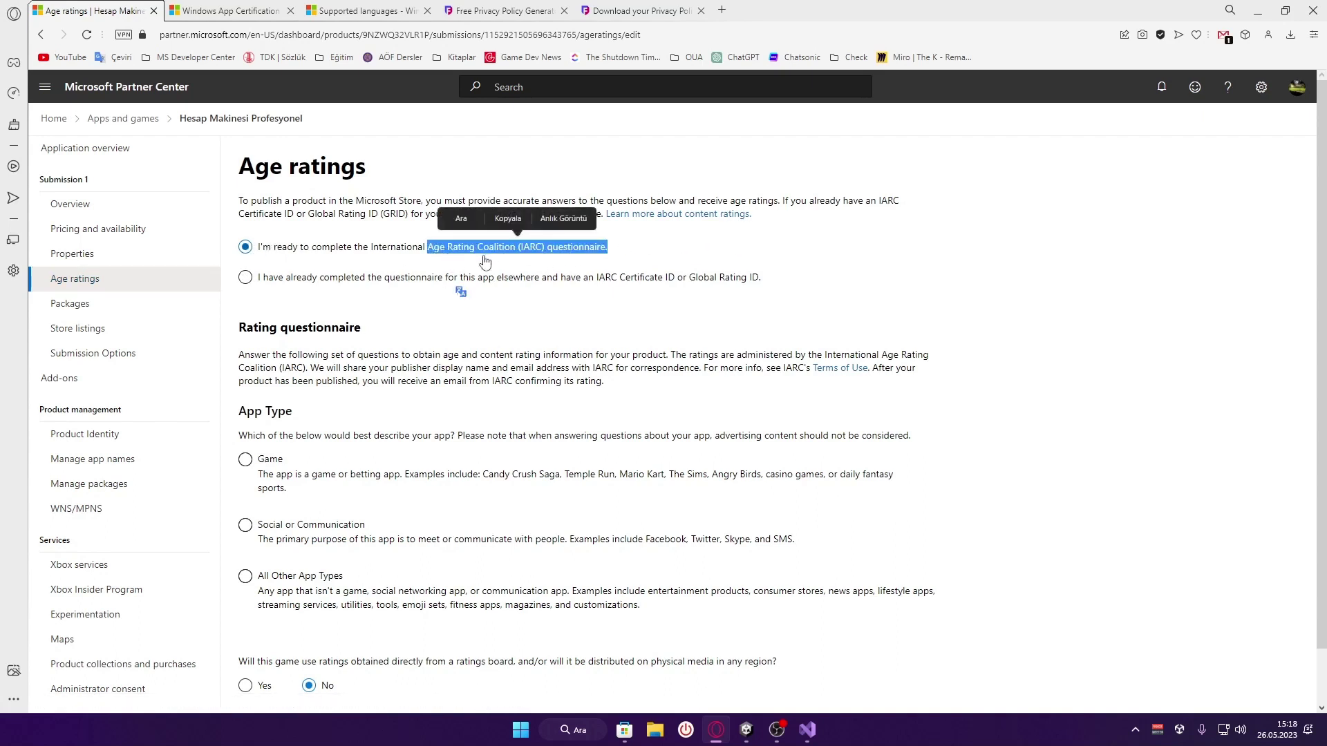
click(610, 256)
drag(608, 250, 255, 250)
click(287, 295)
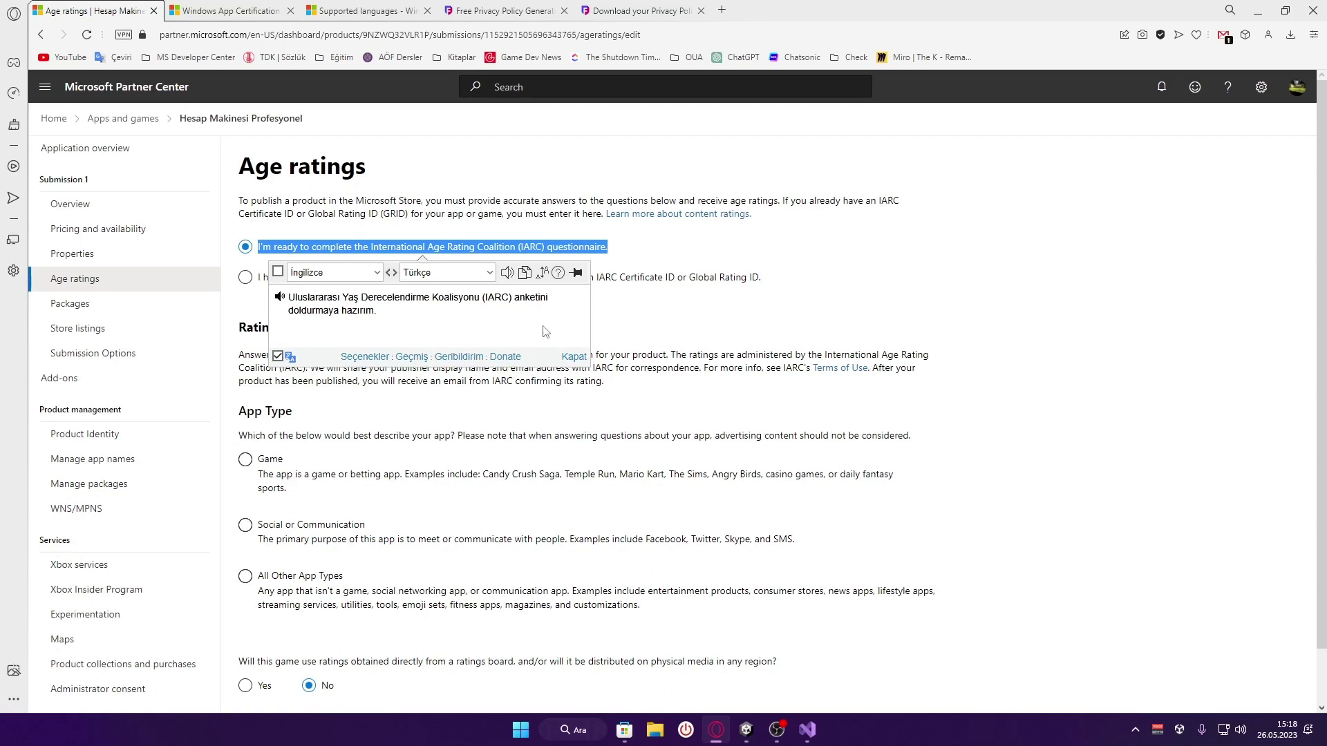
click(712, 332)
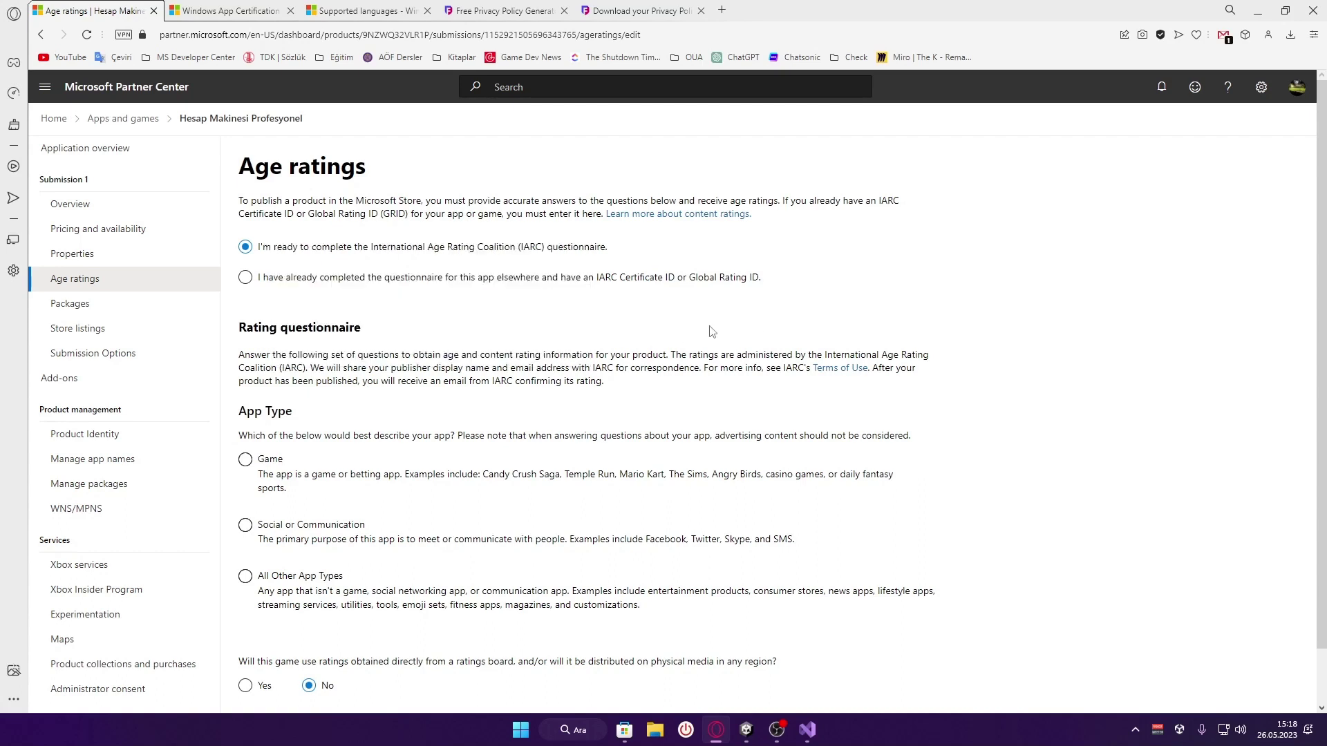
click(745, 280)
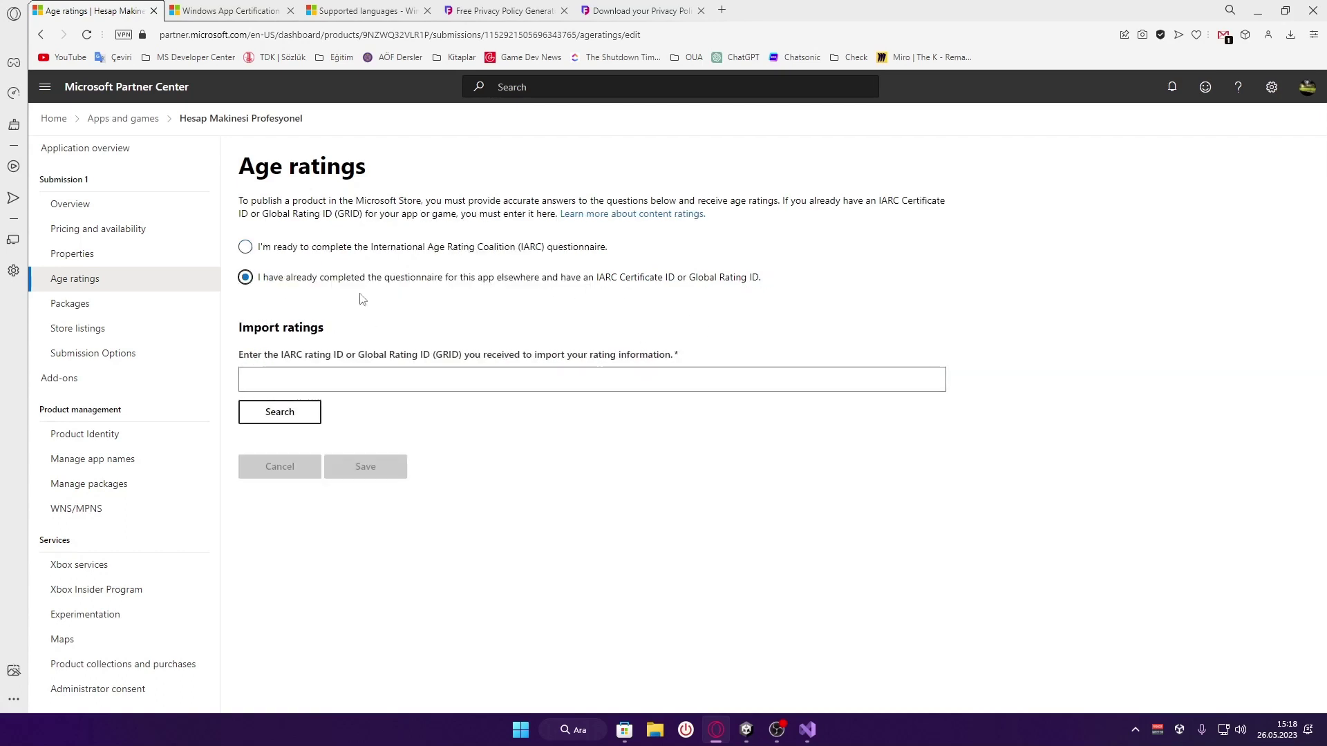
click(389, 257)
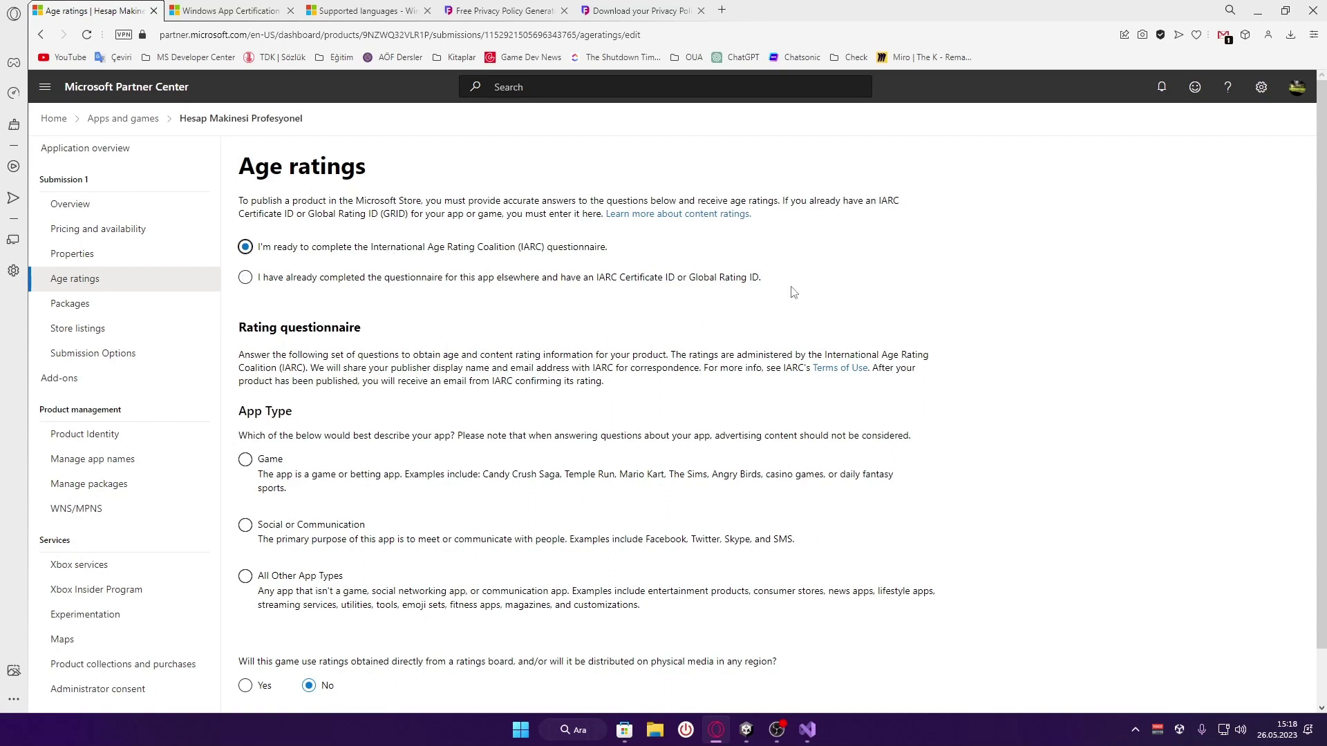
Classify the app as All Other App Types and translate that category's description
click(461, 278)
scroll(260, 281, down, 1)
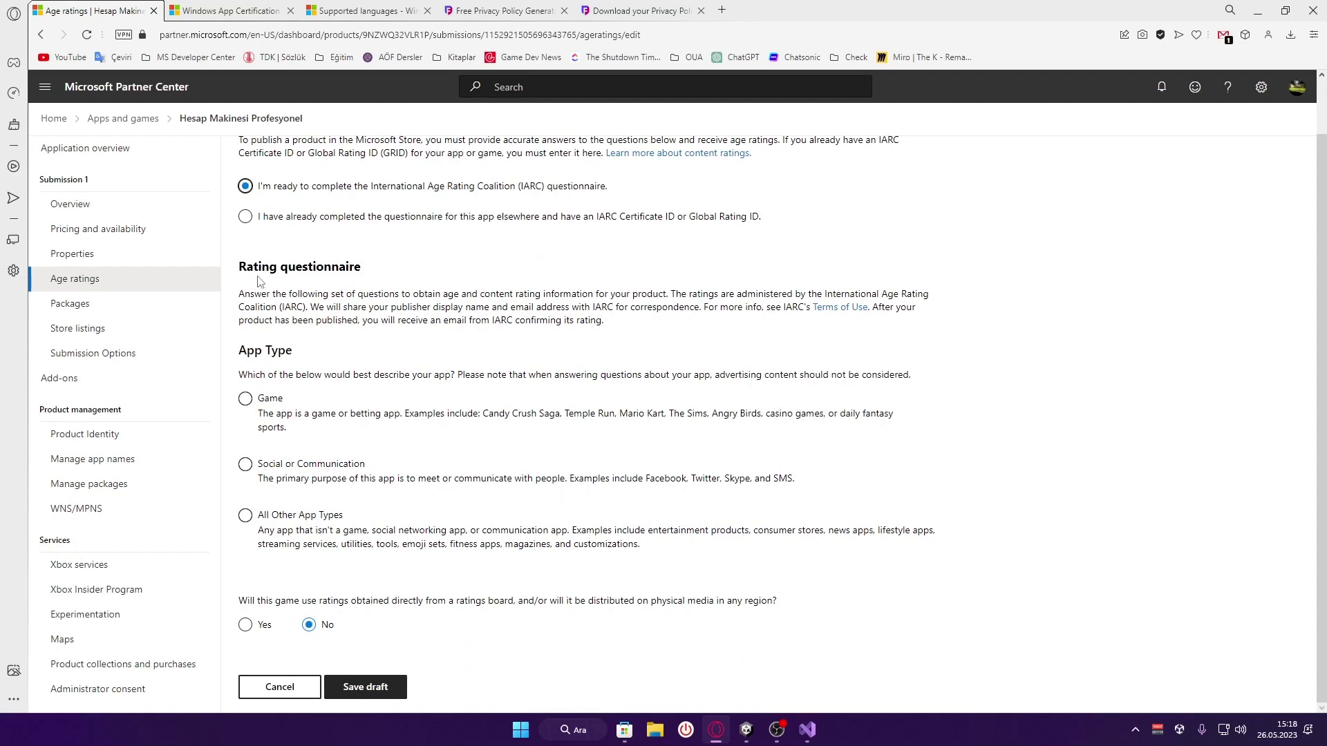
click(304, 515)
click(292, 477)
click(303, 533)
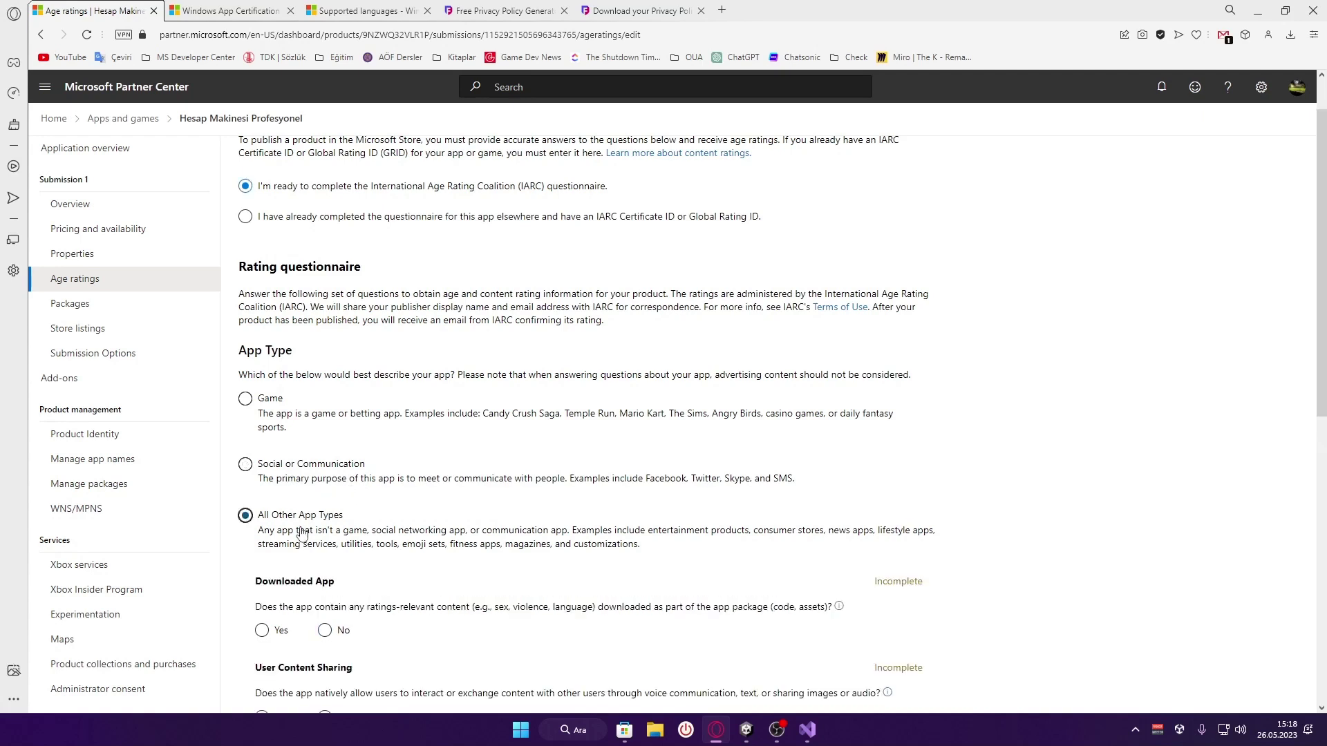
scroll(302, 534, down, 1)
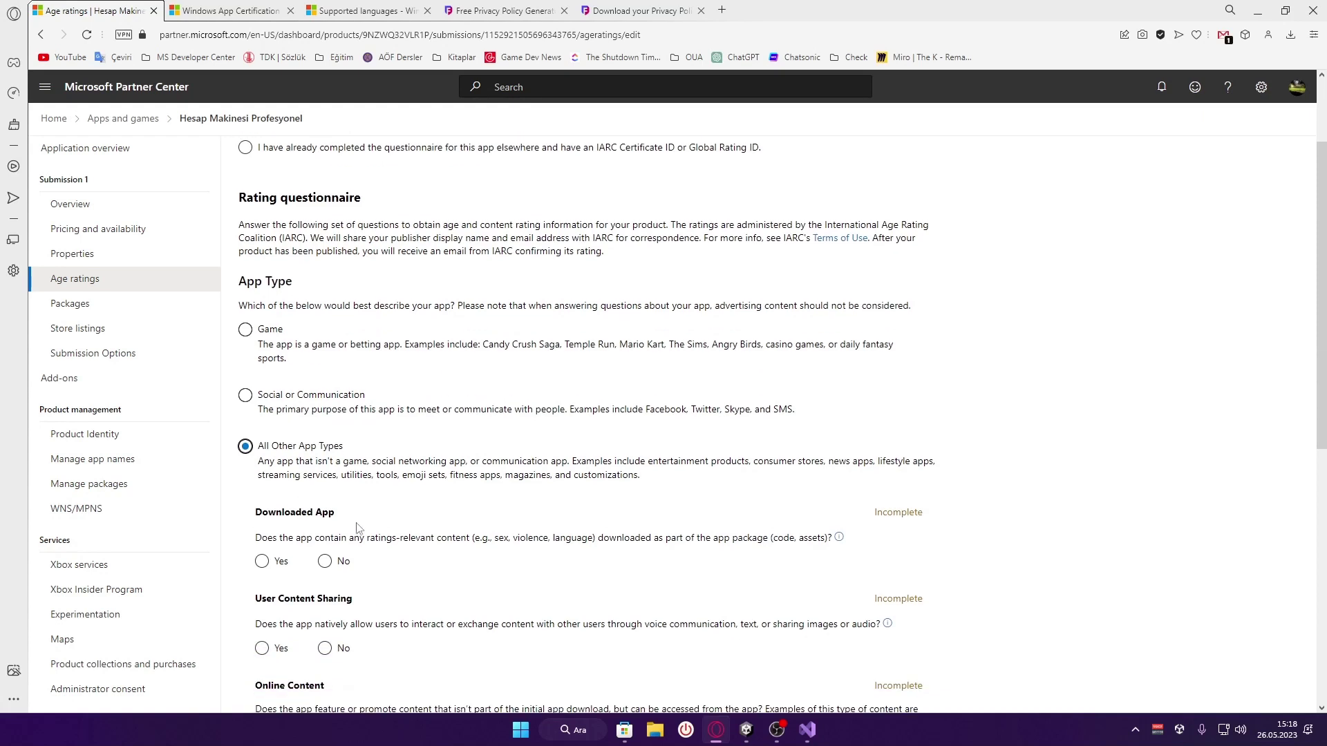
drag(643, 477, 259, 463)
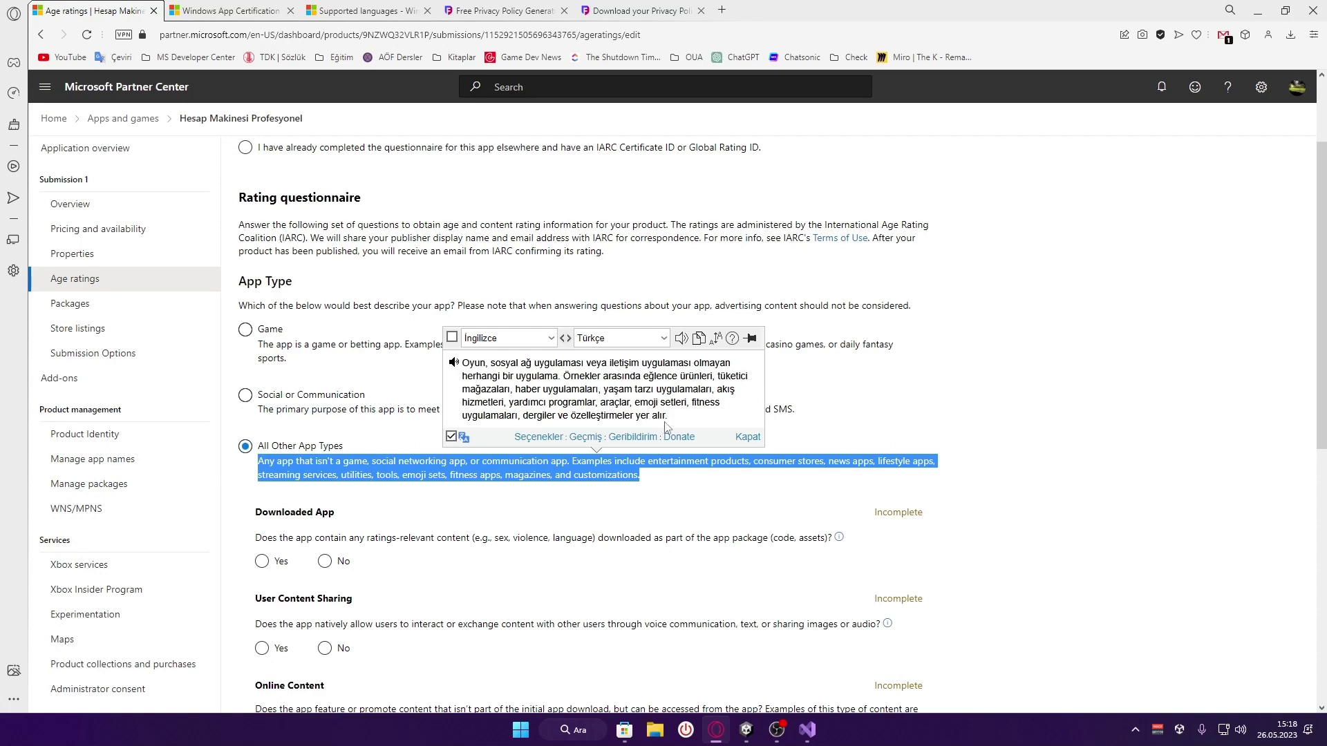
click(611, 479)
Answer No to the Downloaded App and User Content Sharing questions
scroll(542, 480, down, 3)
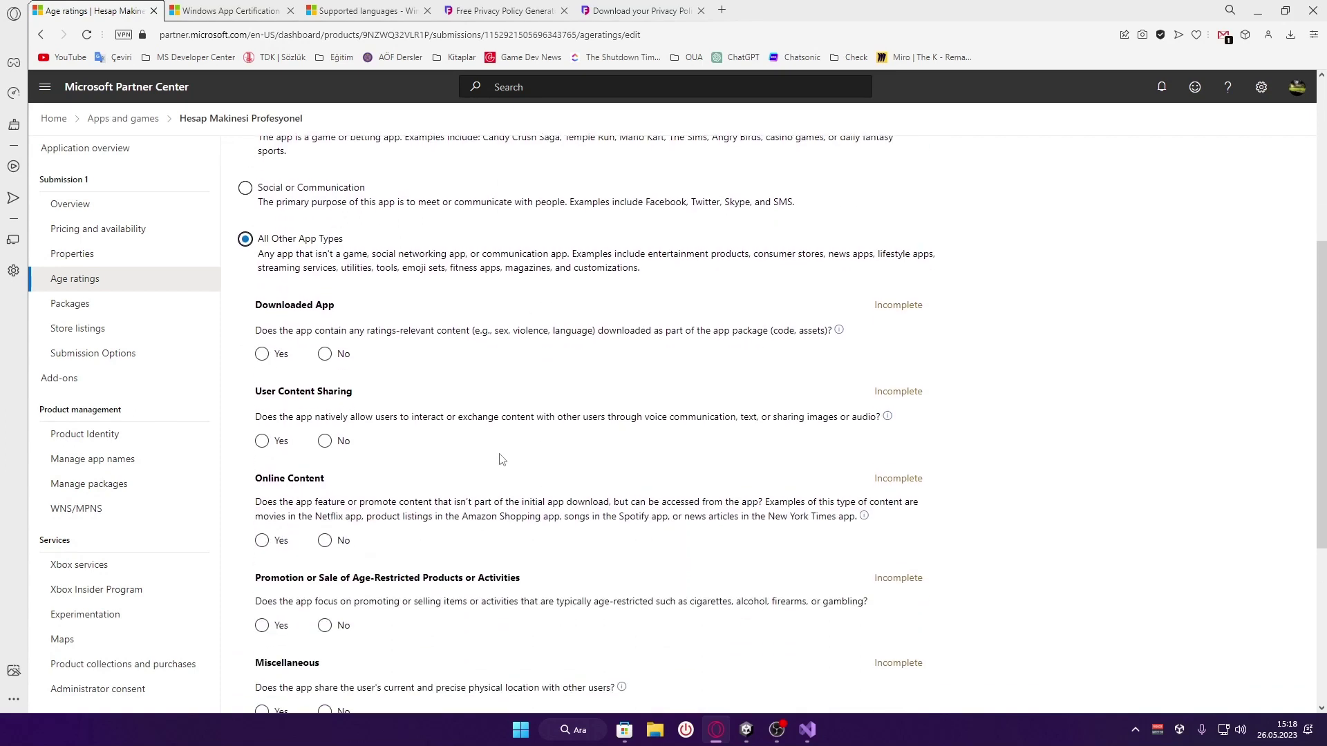
drag(254, 330, 831, 332)
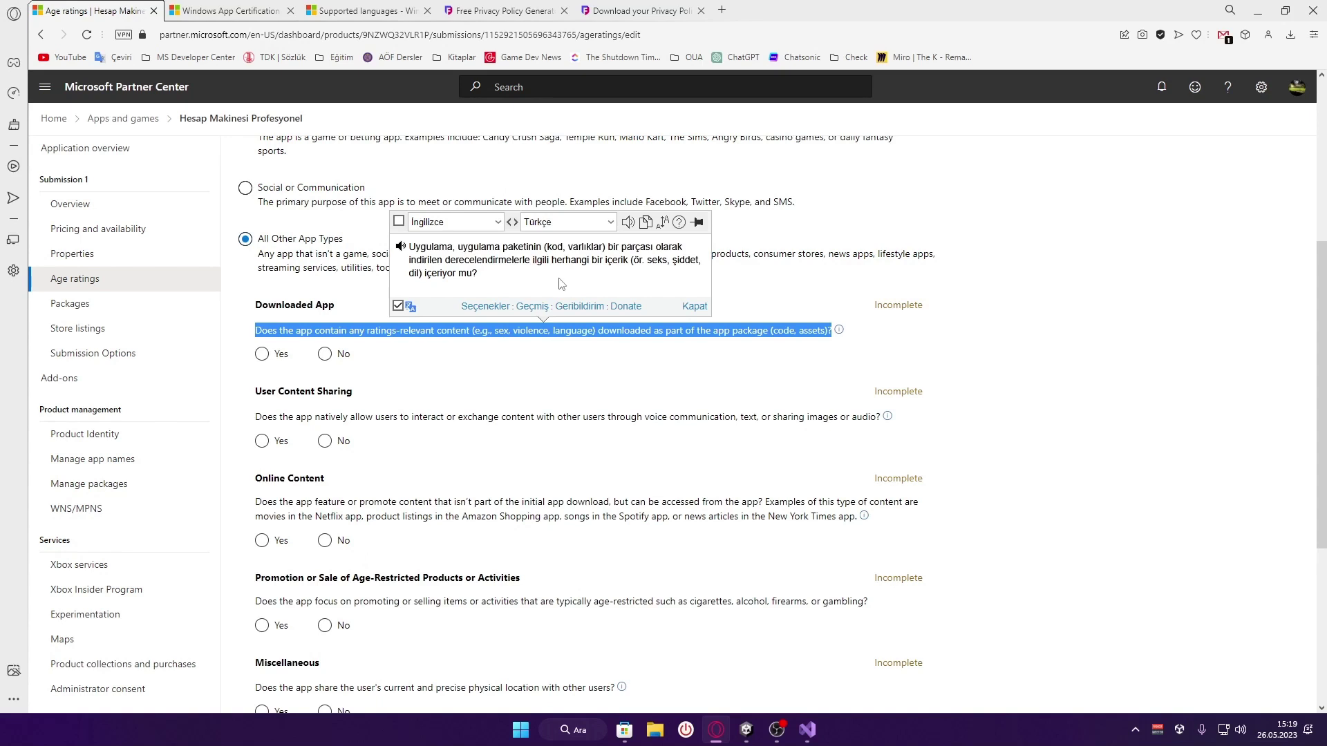
click(325, 354)
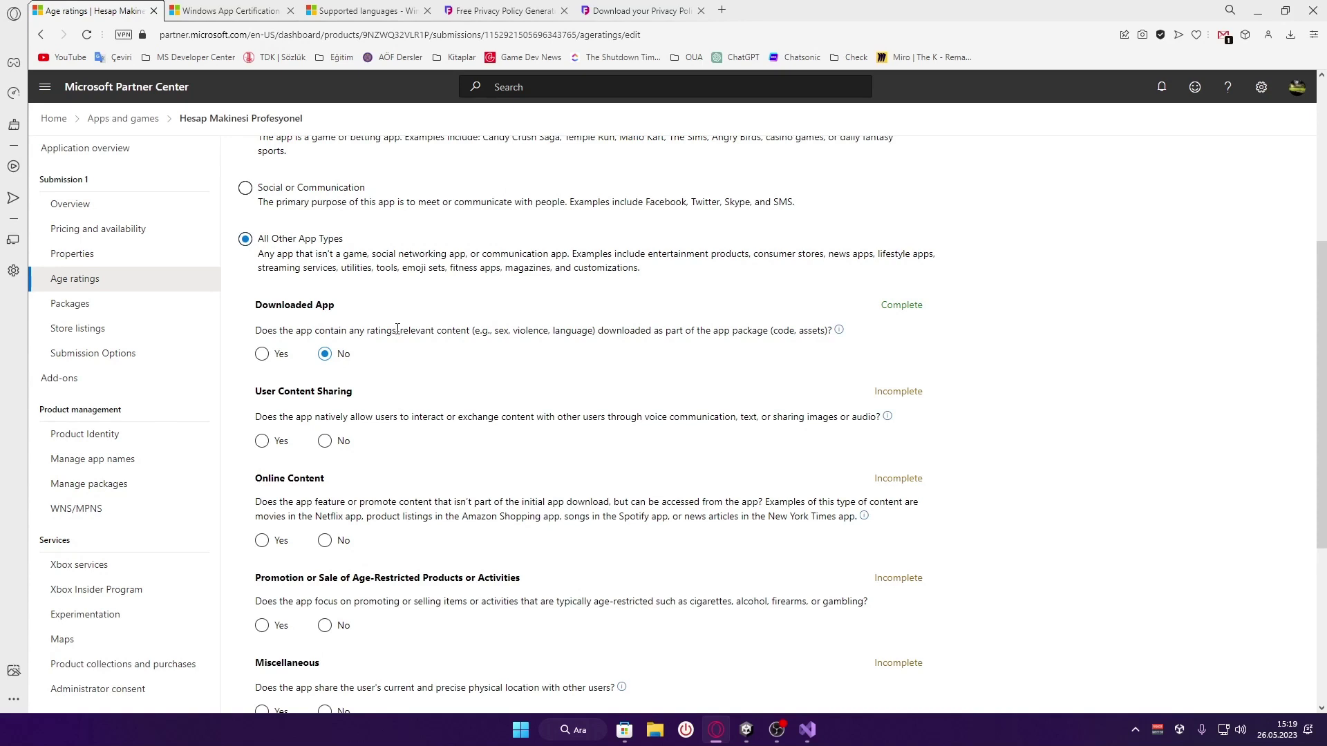
scroll(391, 332, down, 1)
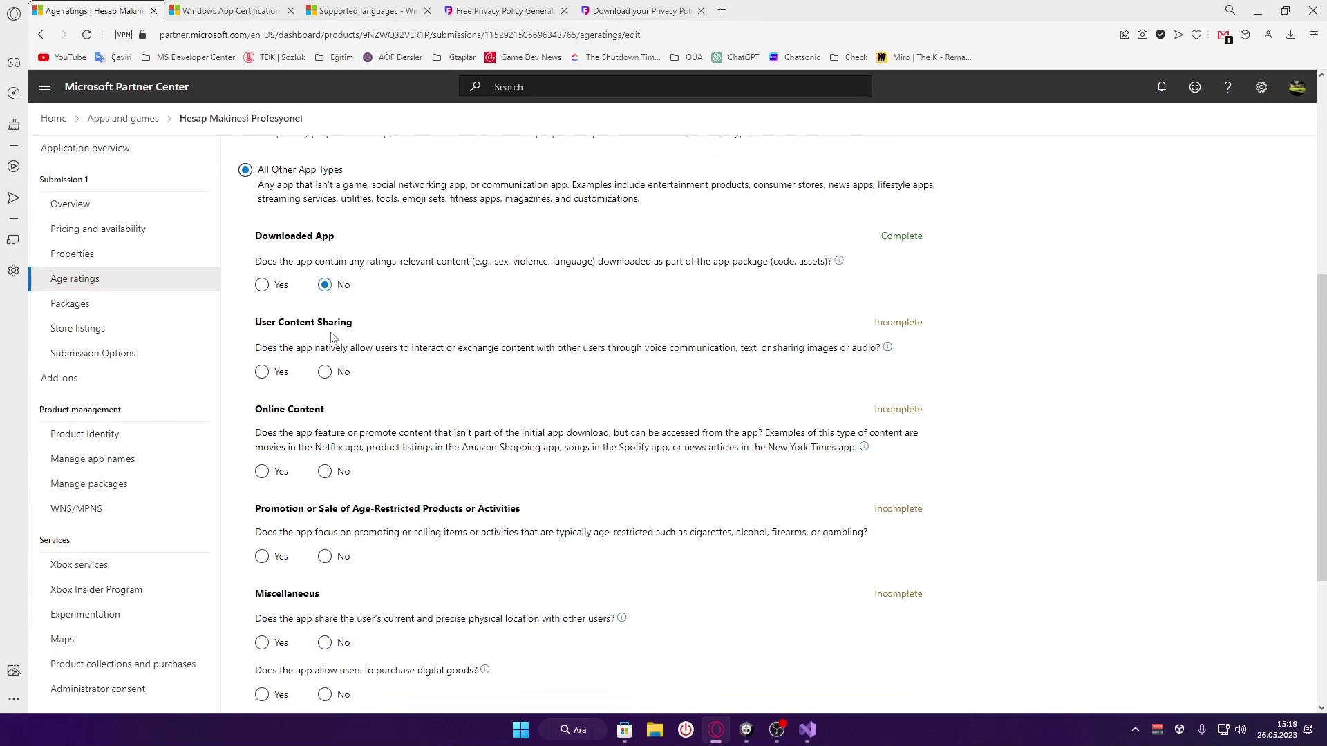
scroll(254, 333, down, 1)
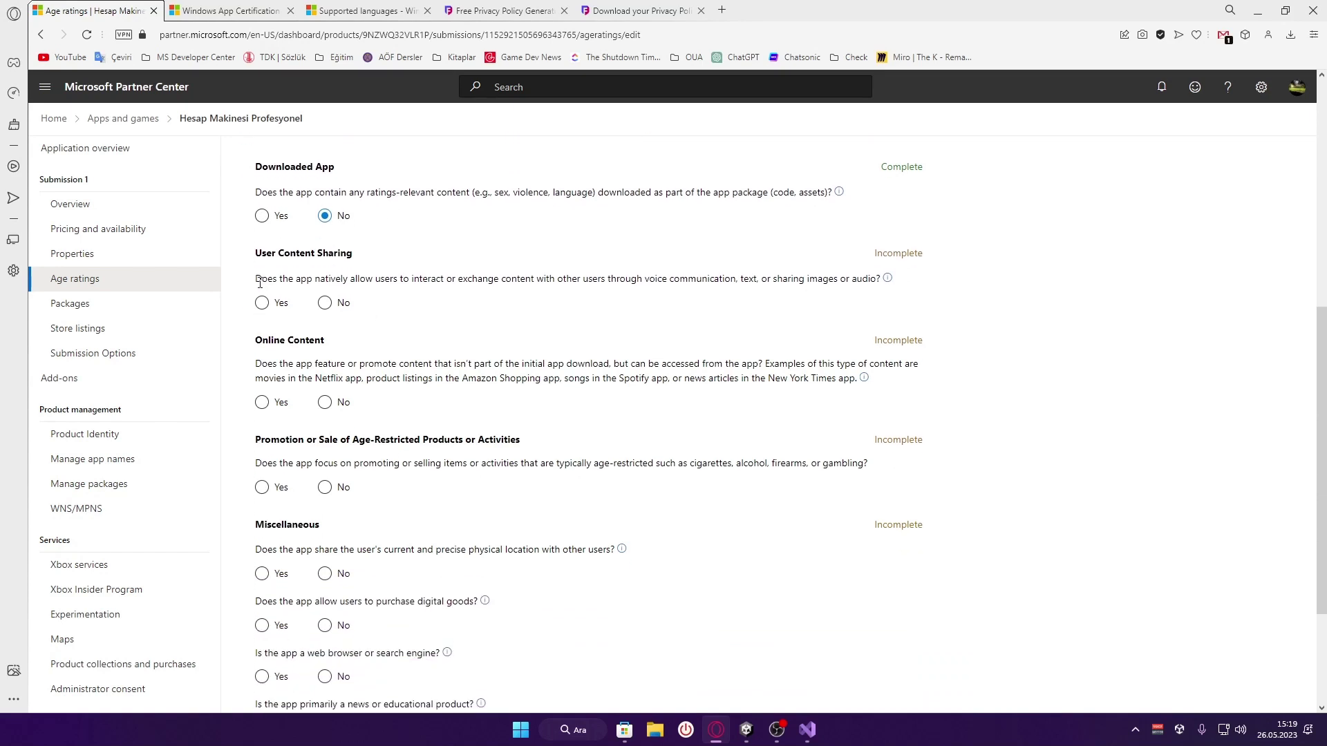
drag(261, 279, 898, 283)
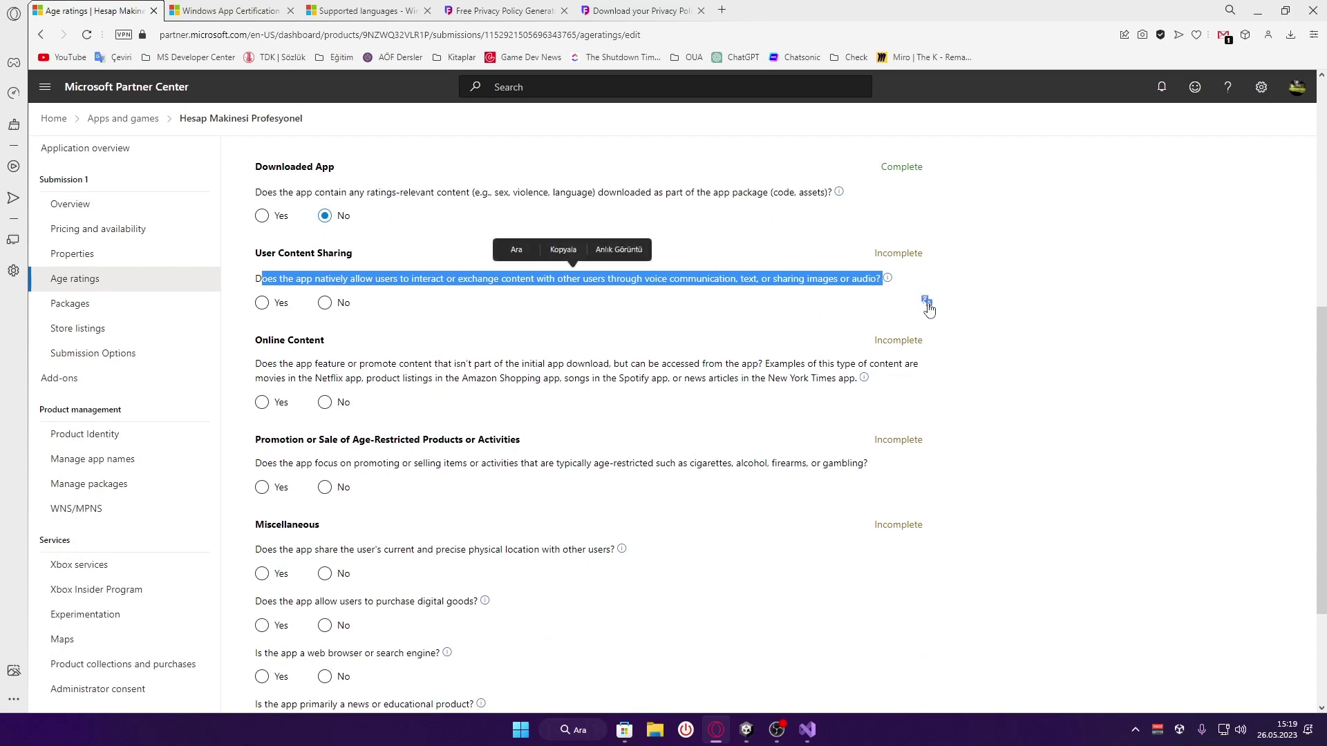
click(926, 302)
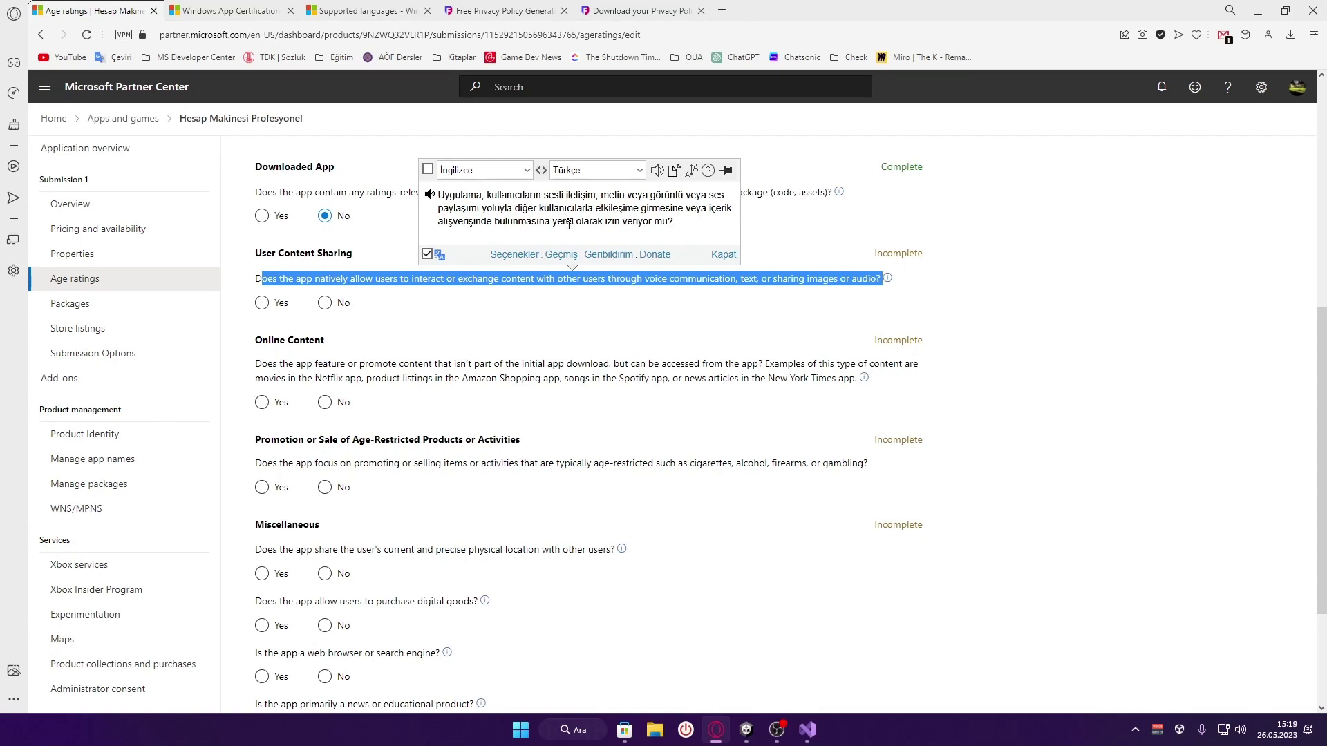
click(403, 297)
click(340, 305)
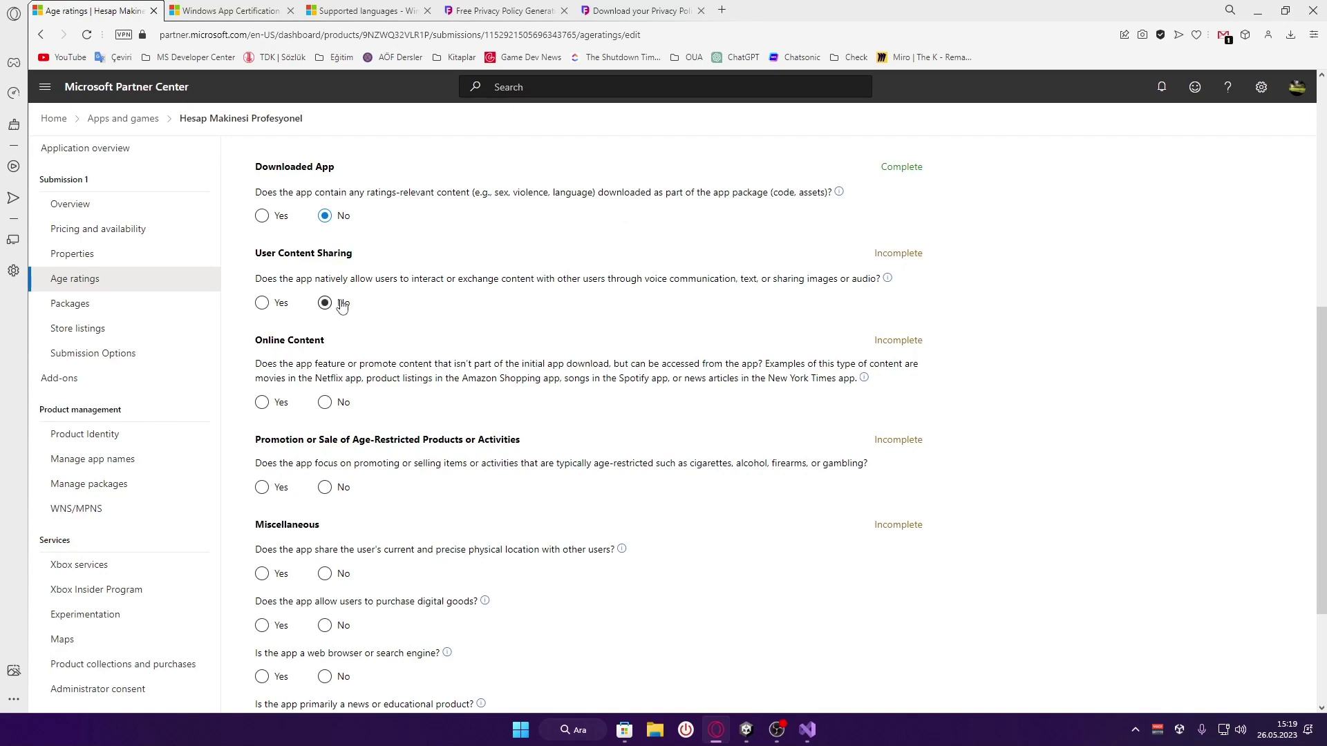
Translate the Online Content question into Turkish and answer it No
scroll(299, 323, down, 1)
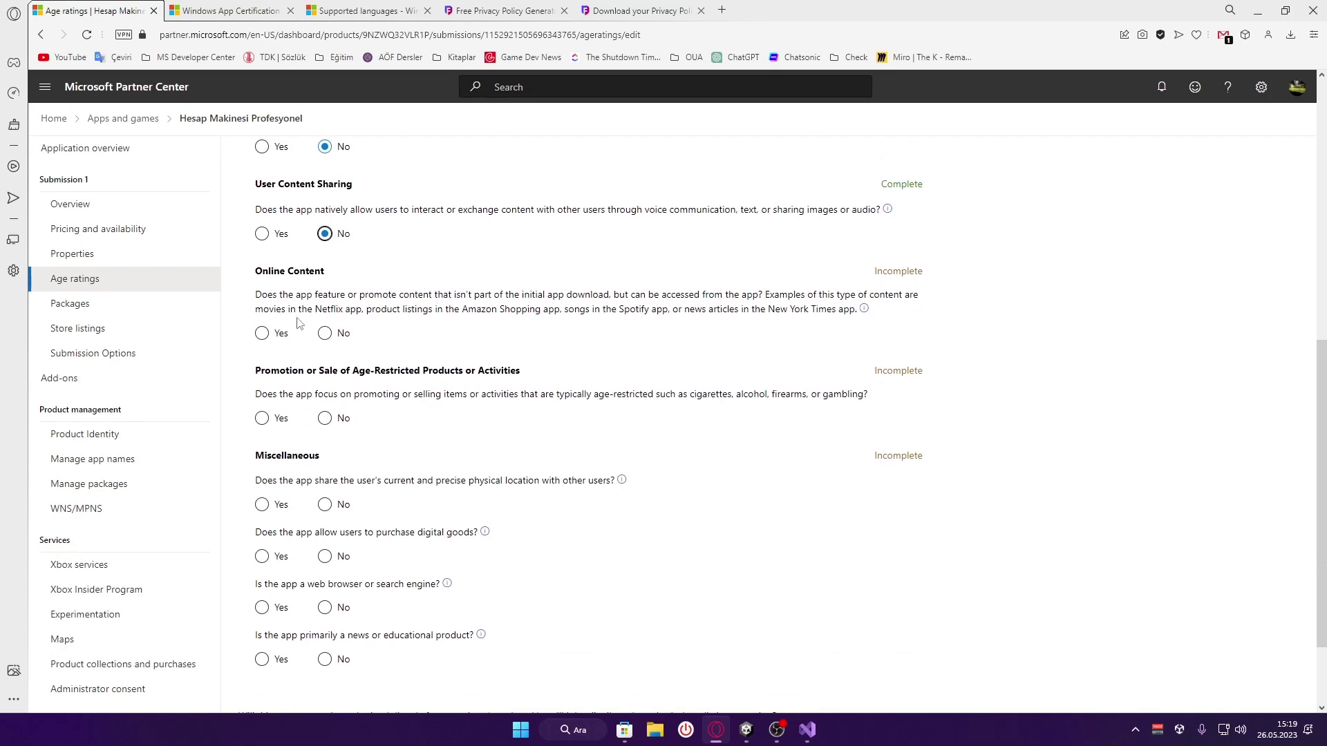
drag(253, 297, 919, 315)
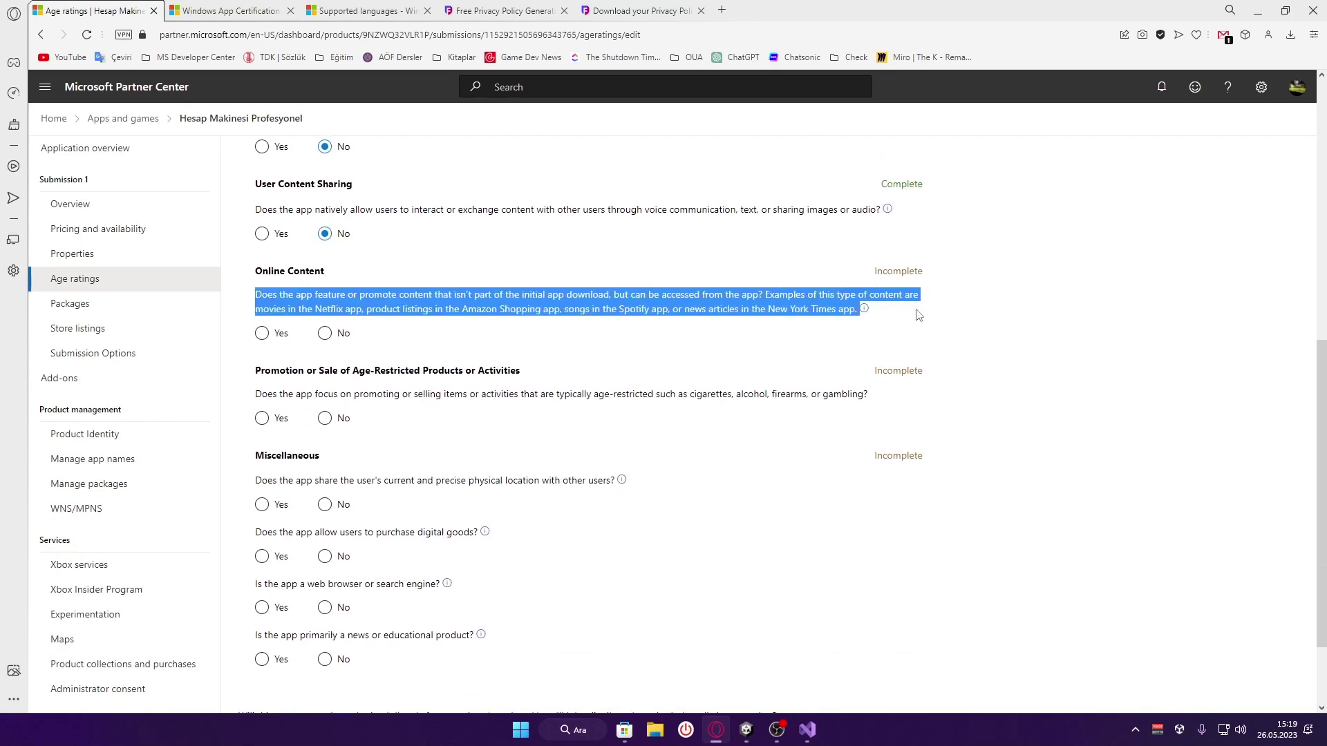
click(944, 331)
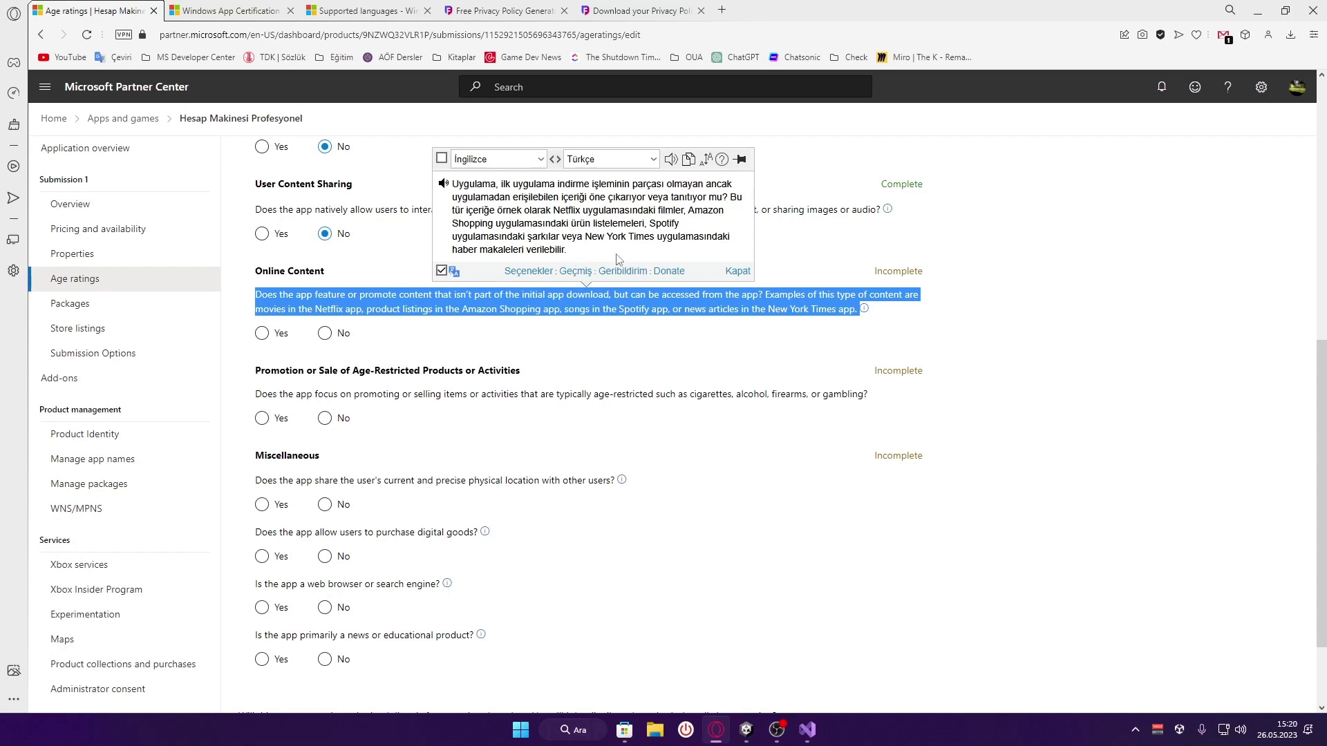
click(601, 309)
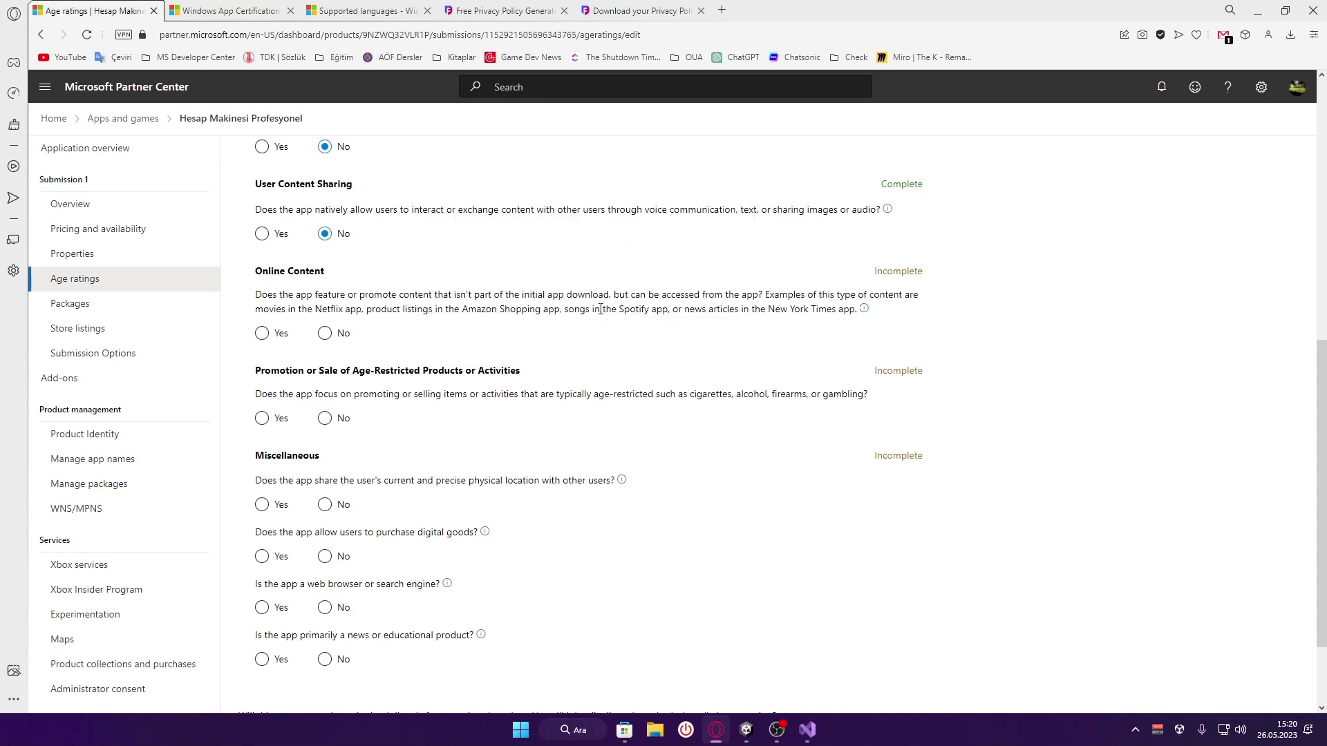
click(326, 336)
click(326, 340)
Translate the age-restricted products promotion question and answer it No
scroll(293, 304, down, 1)
drag(254, 326, 885, 335)
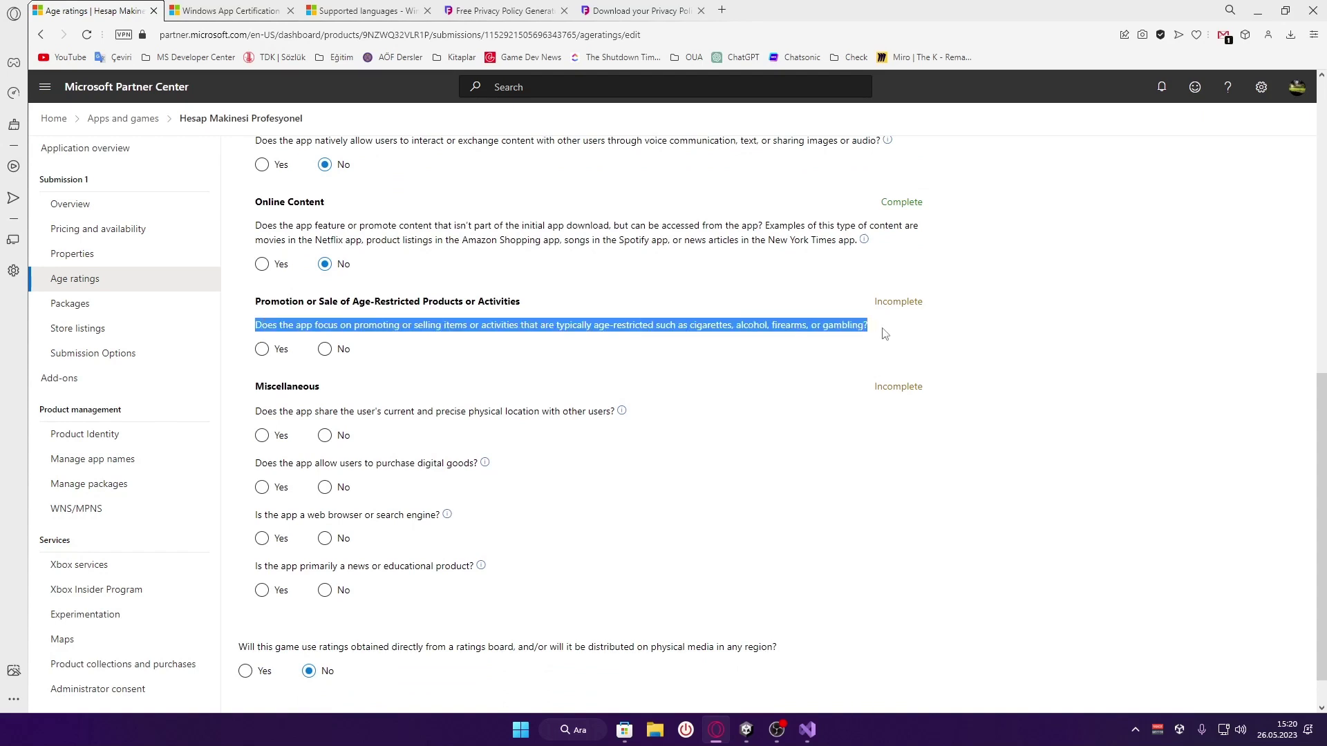
click(914, 356)
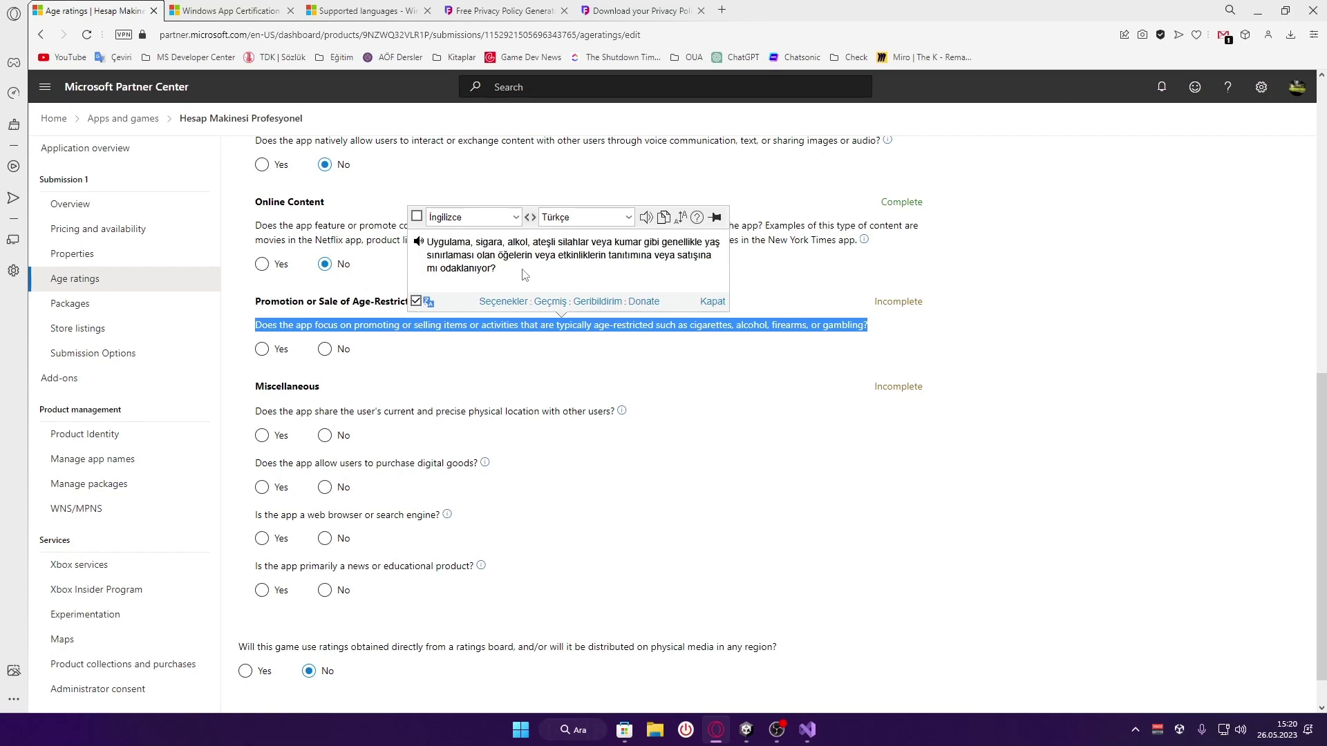
click(517, 340)
click(325, 349)
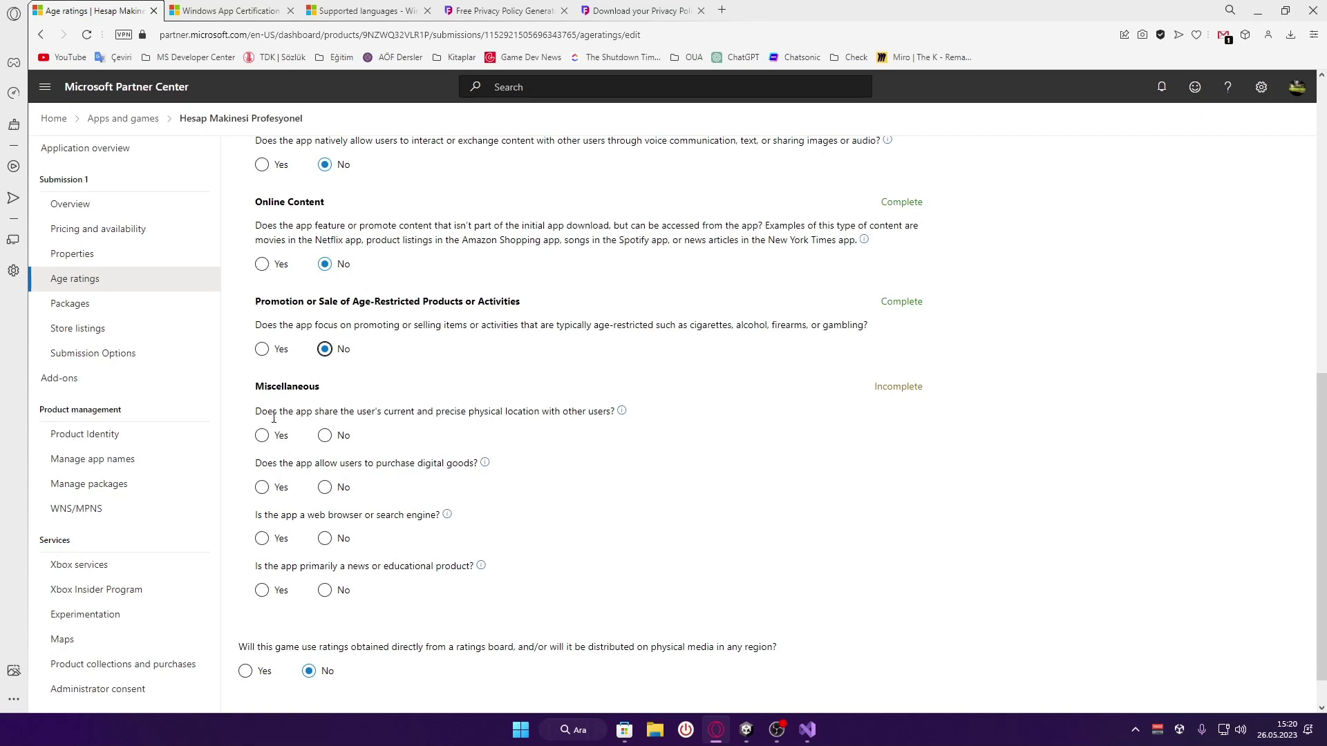
Answer No to the precise-location sharing and digital goods purchase questions
triple_click(325, 415)
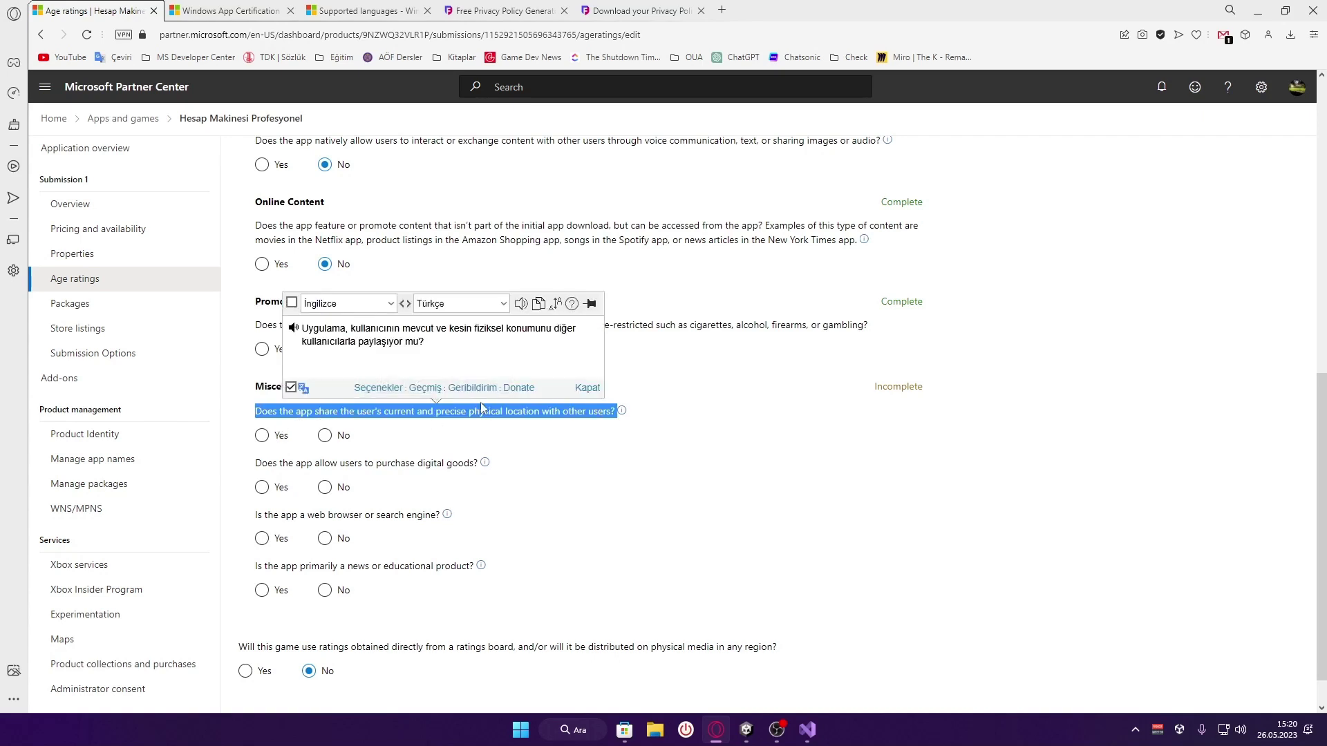
drag(428, 353, 362, 356)
click(470, 359)
click(324, 435)
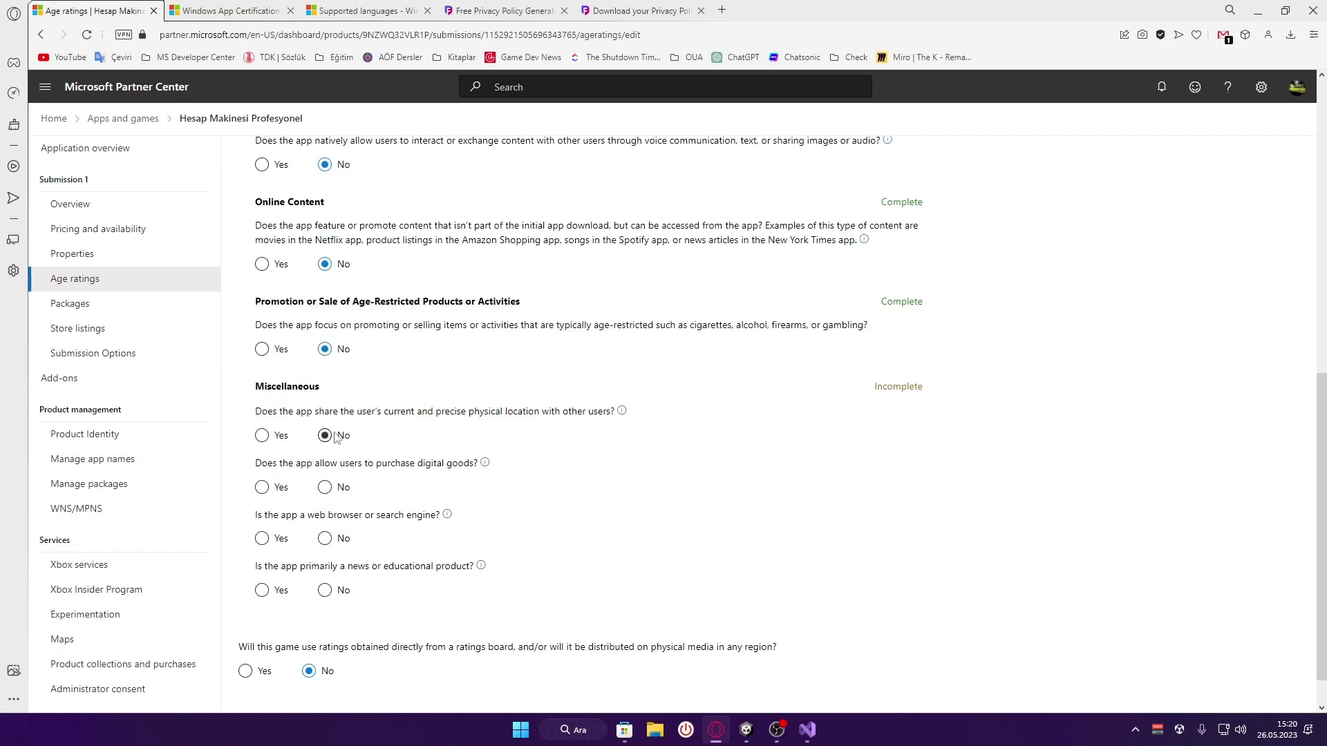
triple_click(412, 463)
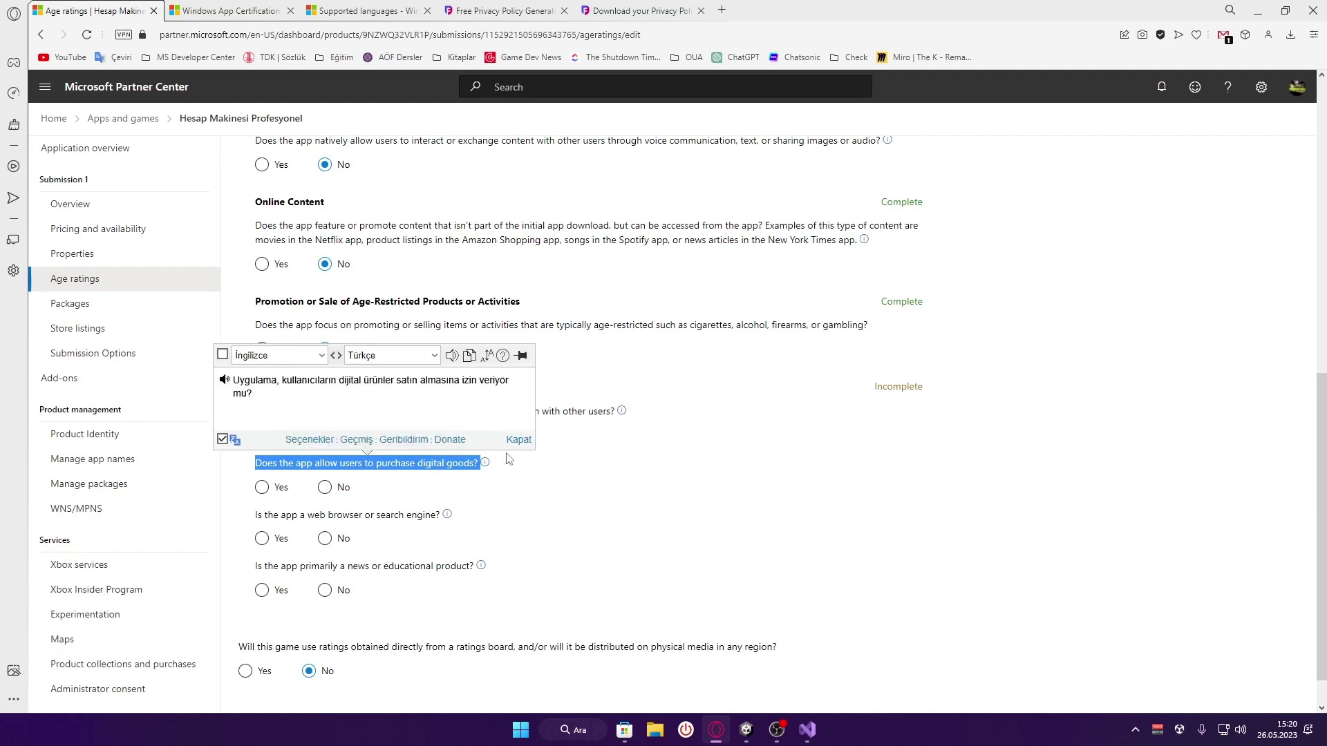
click(540, 469)
click(326, 489)
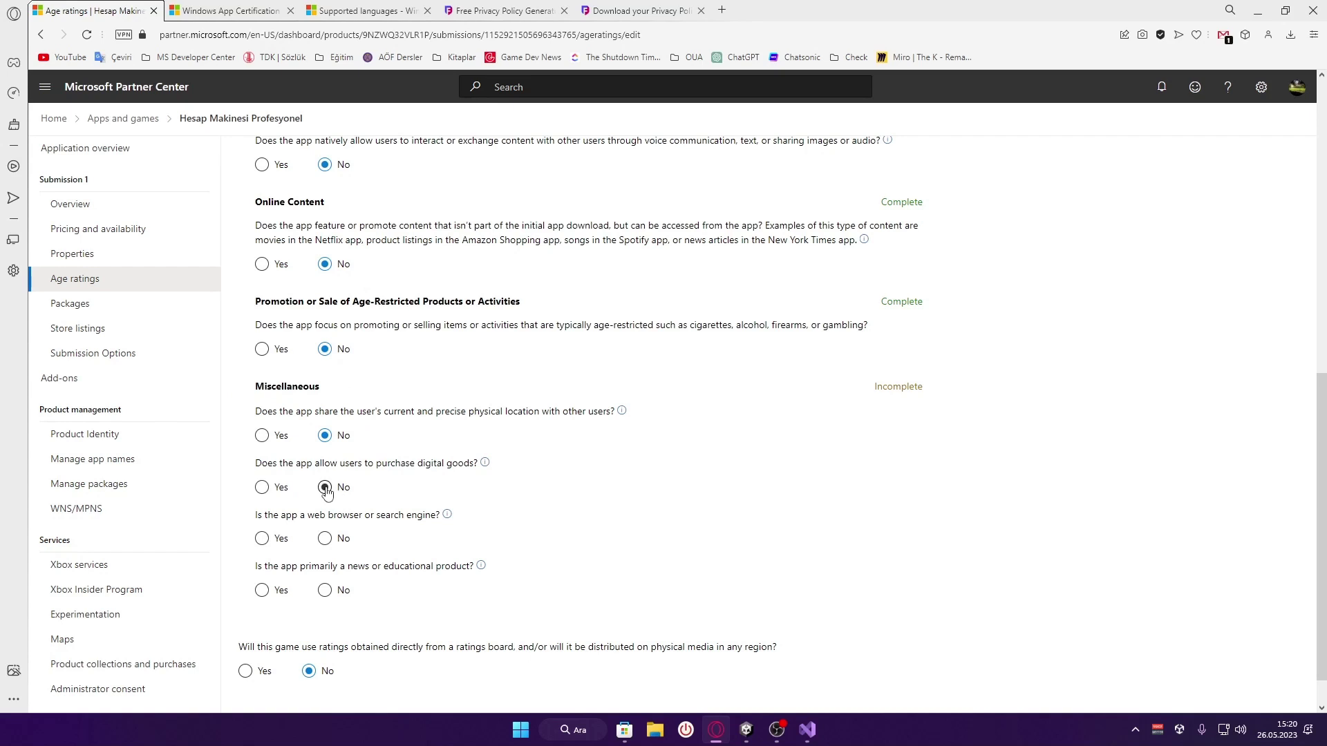
Answer No to the browser/search engine and news/educational product questions
scroll(359, 484, down, 1)
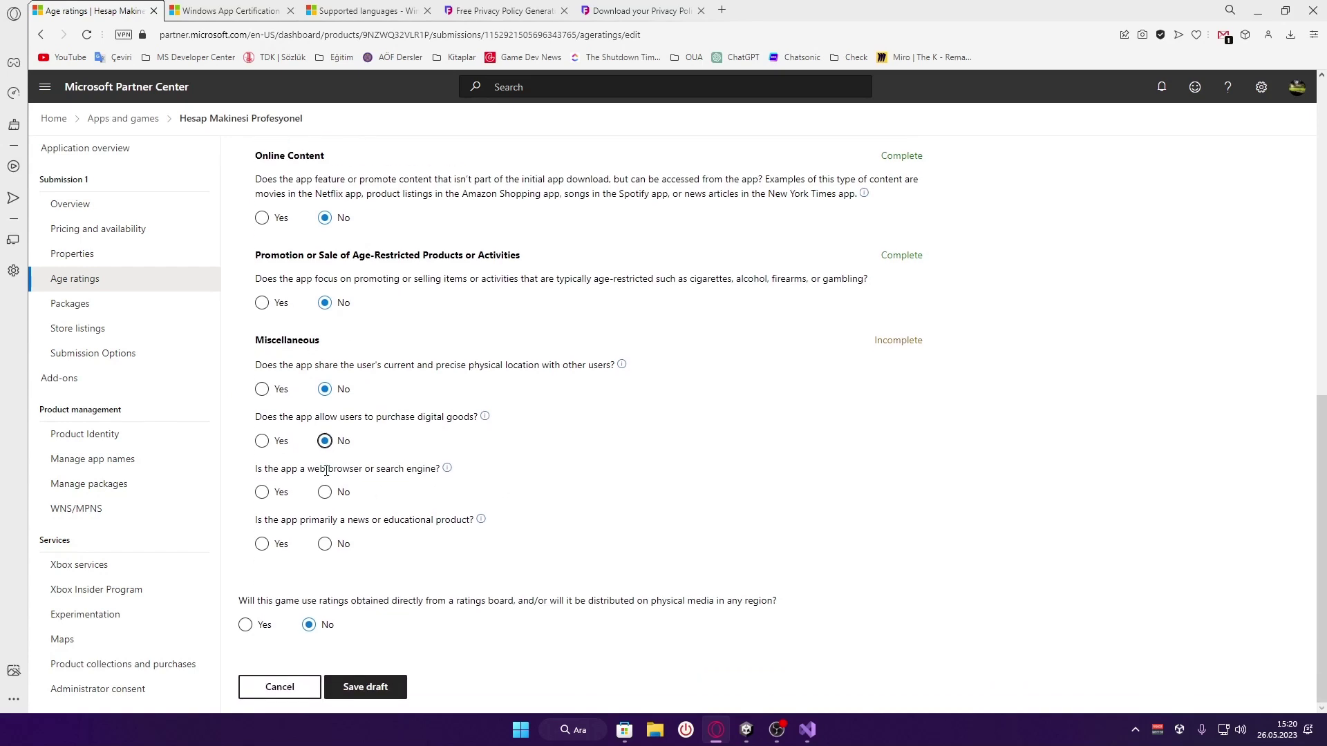
triple_click(390, 470)
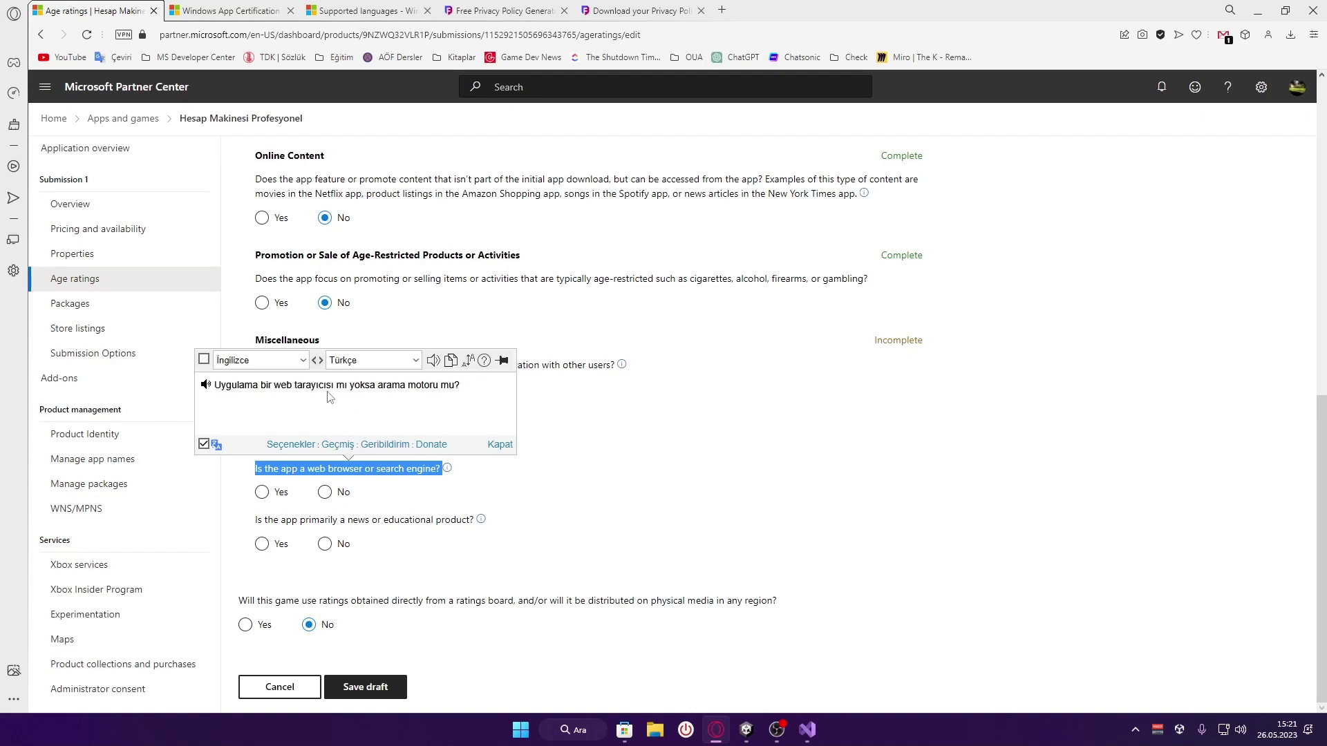
click(322, 505)
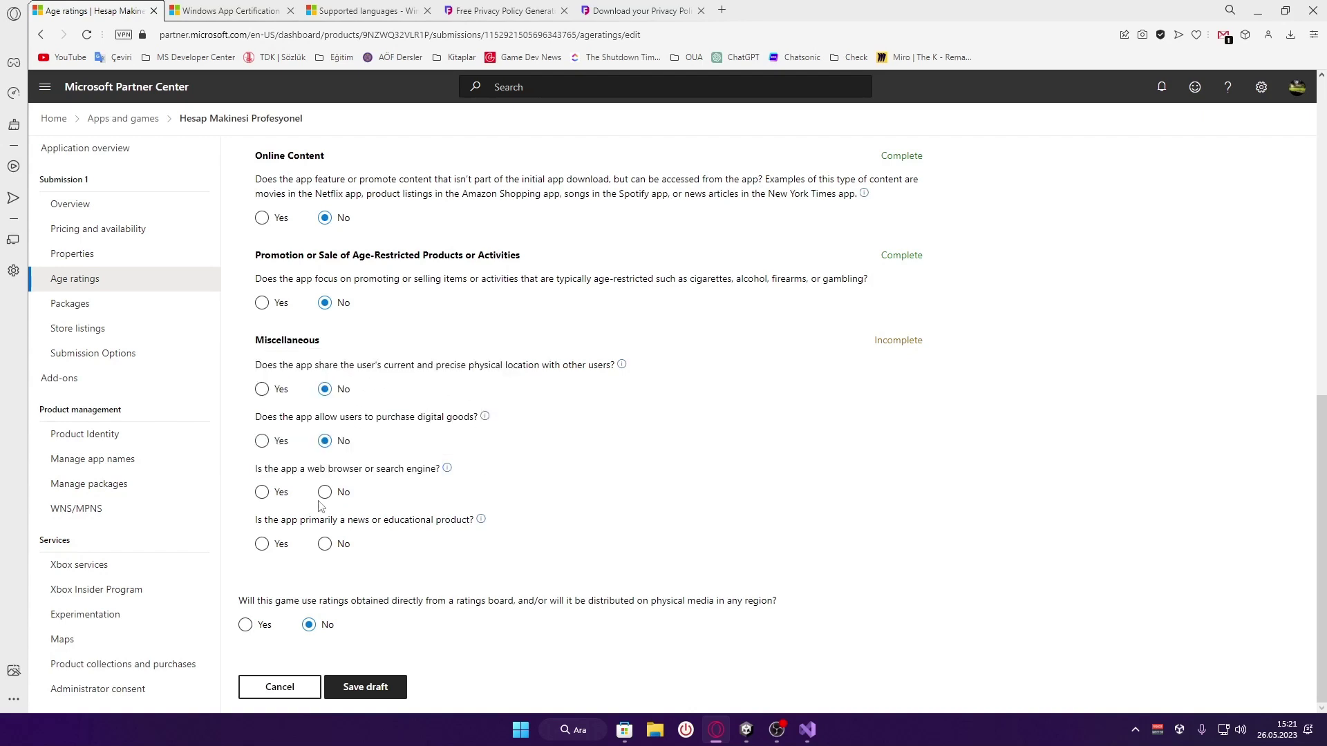
click(324, 493)
triple_click(316, 523)
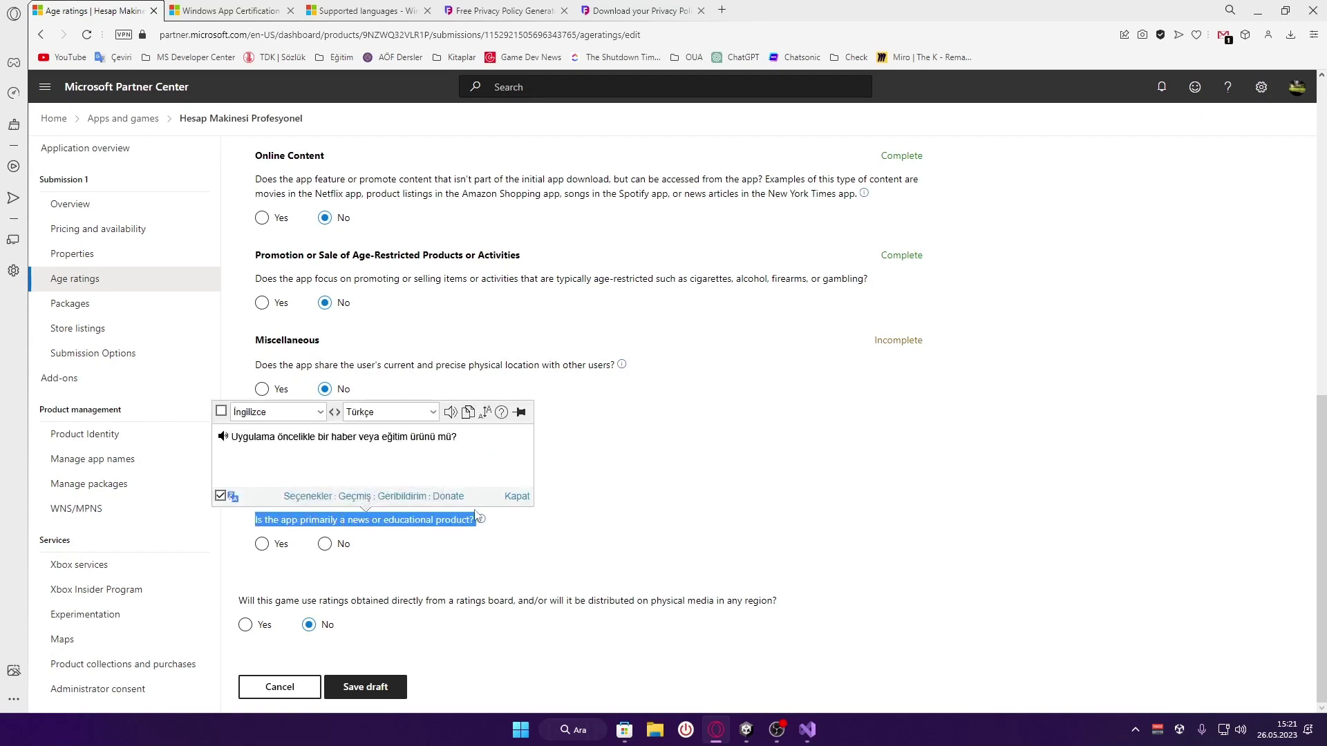
click(581, 536)
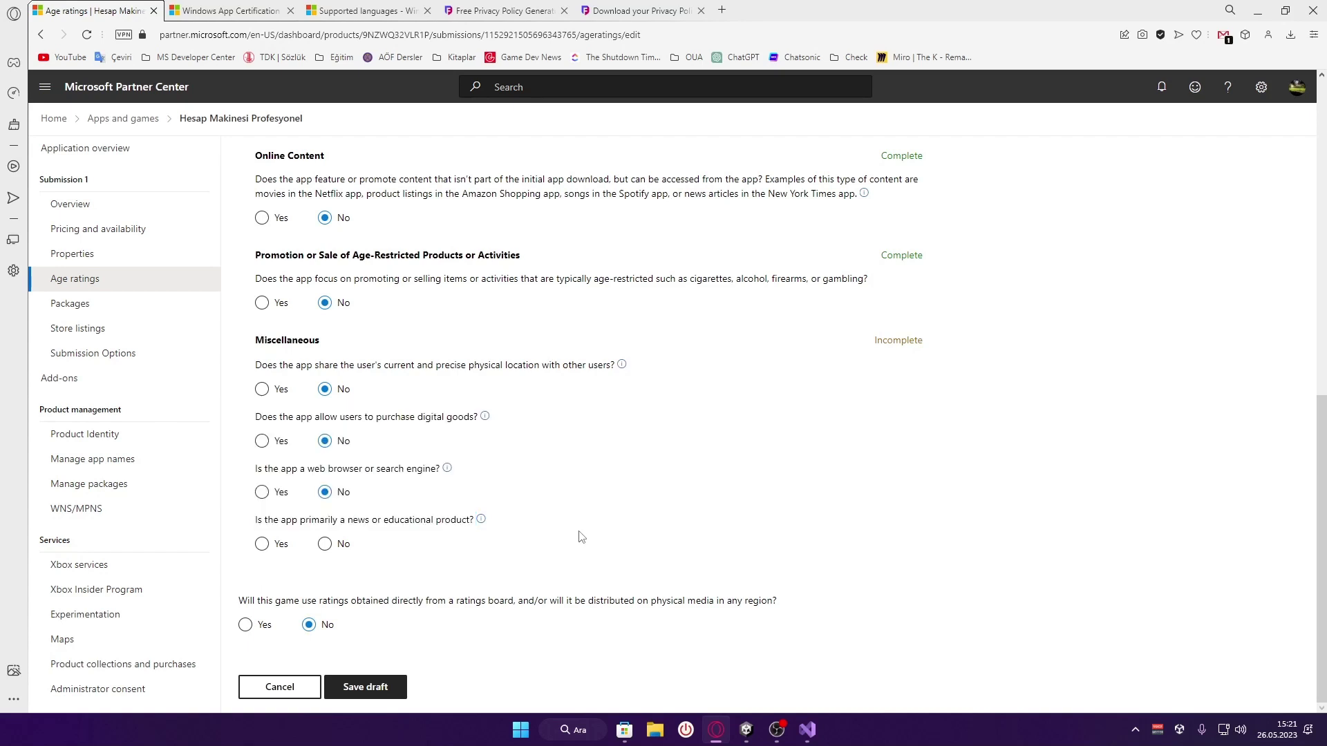
click(324, 546)
click(324, 545)
Translate the ratings-board question, leaving its answer at No
triple_click(277, 602)
click(294, 602)
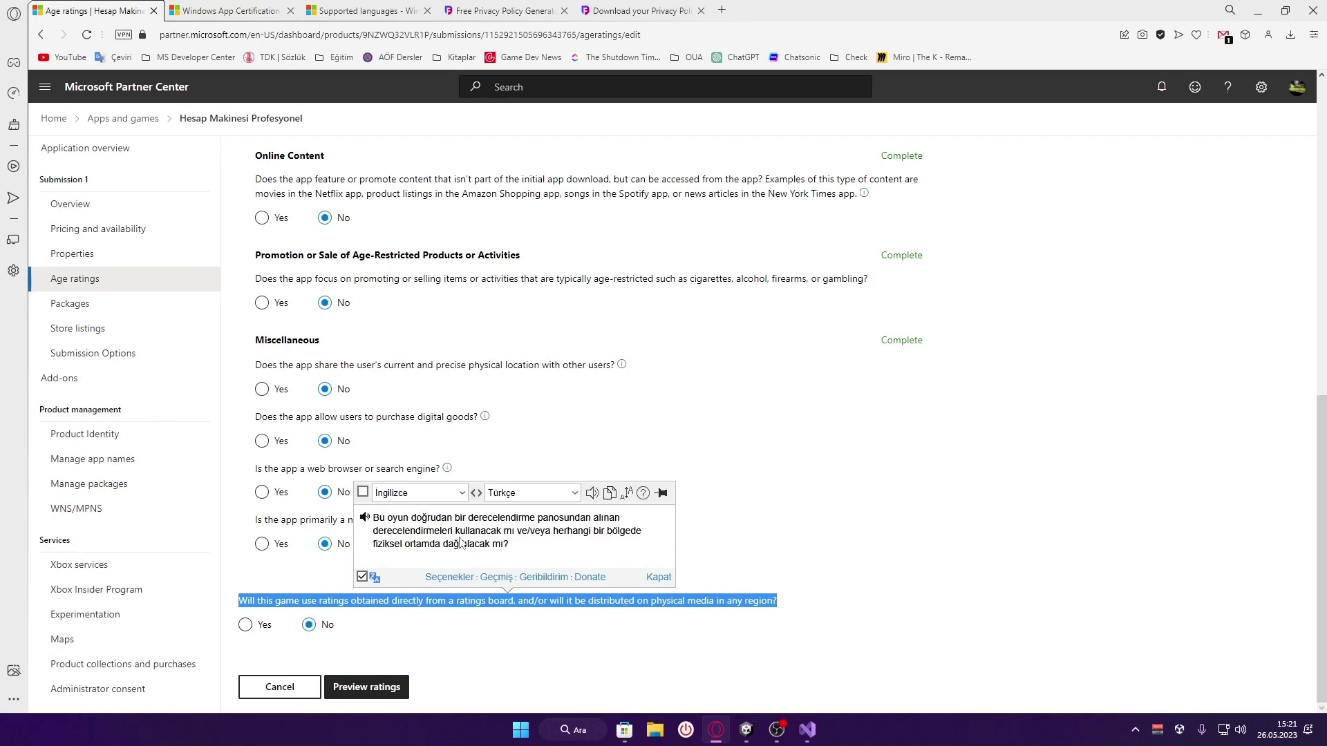
click(546, 548)
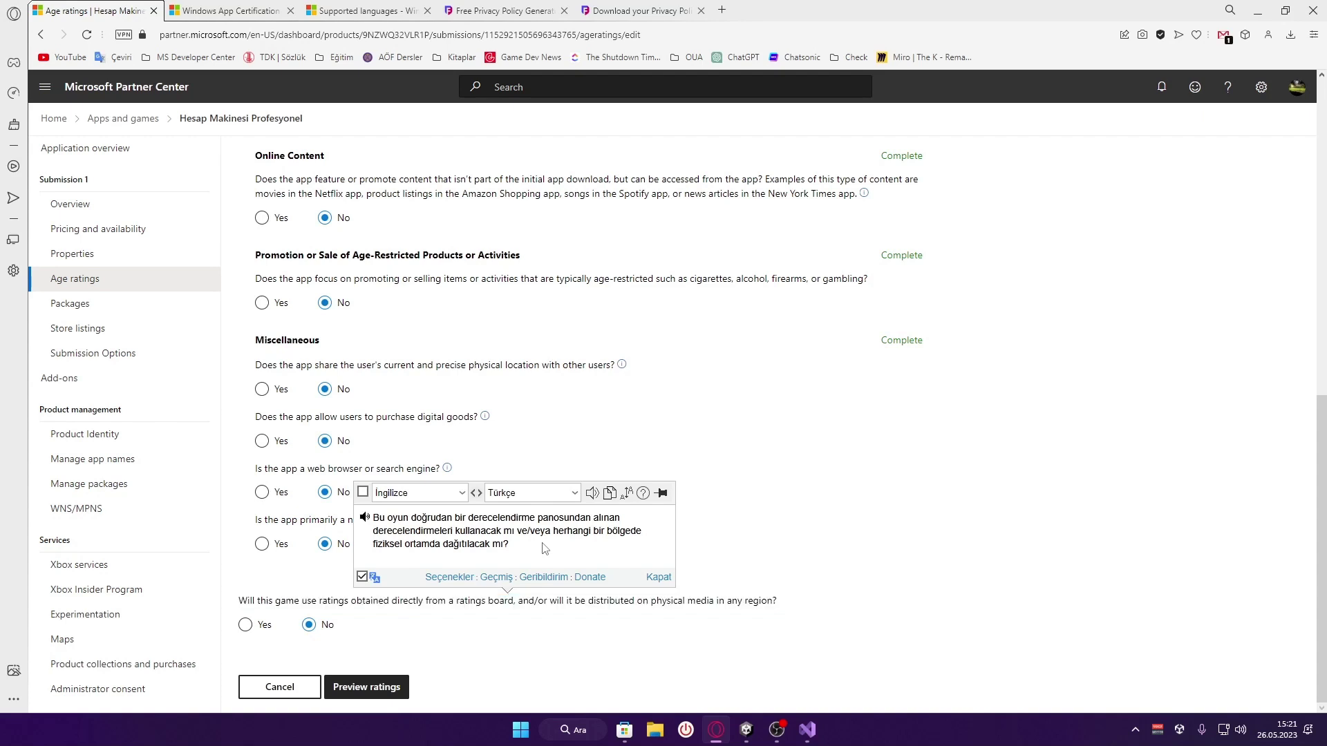
click(849, 586)
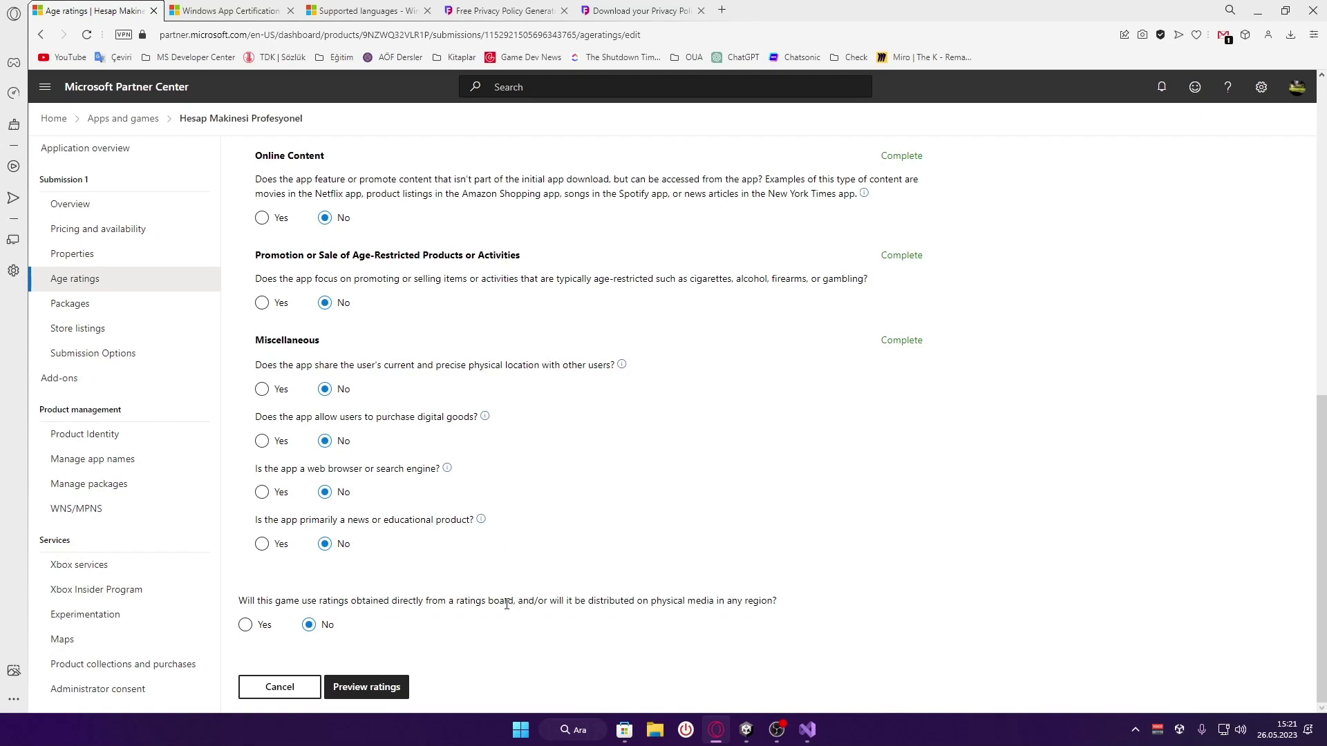
Preview the generated ratings (ESRB Everyone, PEGI 3, IARC 3+) and accept them
click(398, 689)
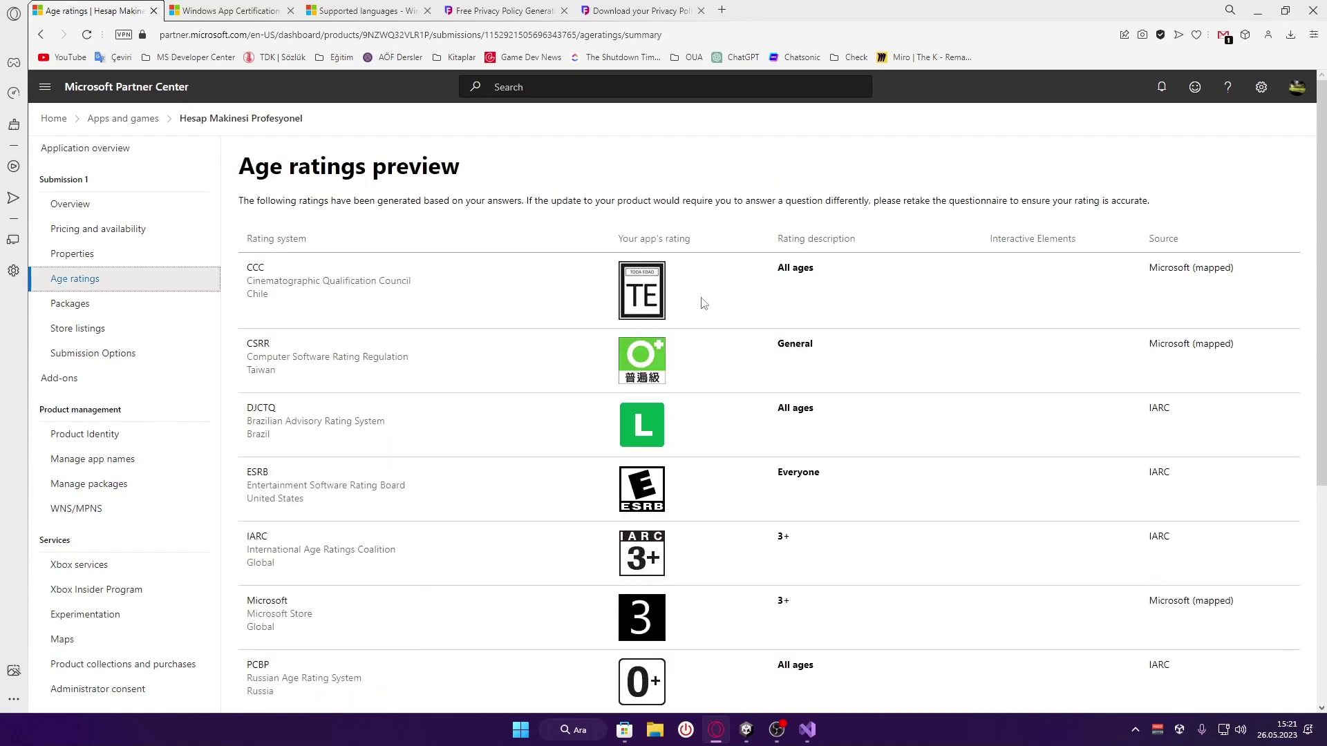
scroll(664, 290, down, 1)
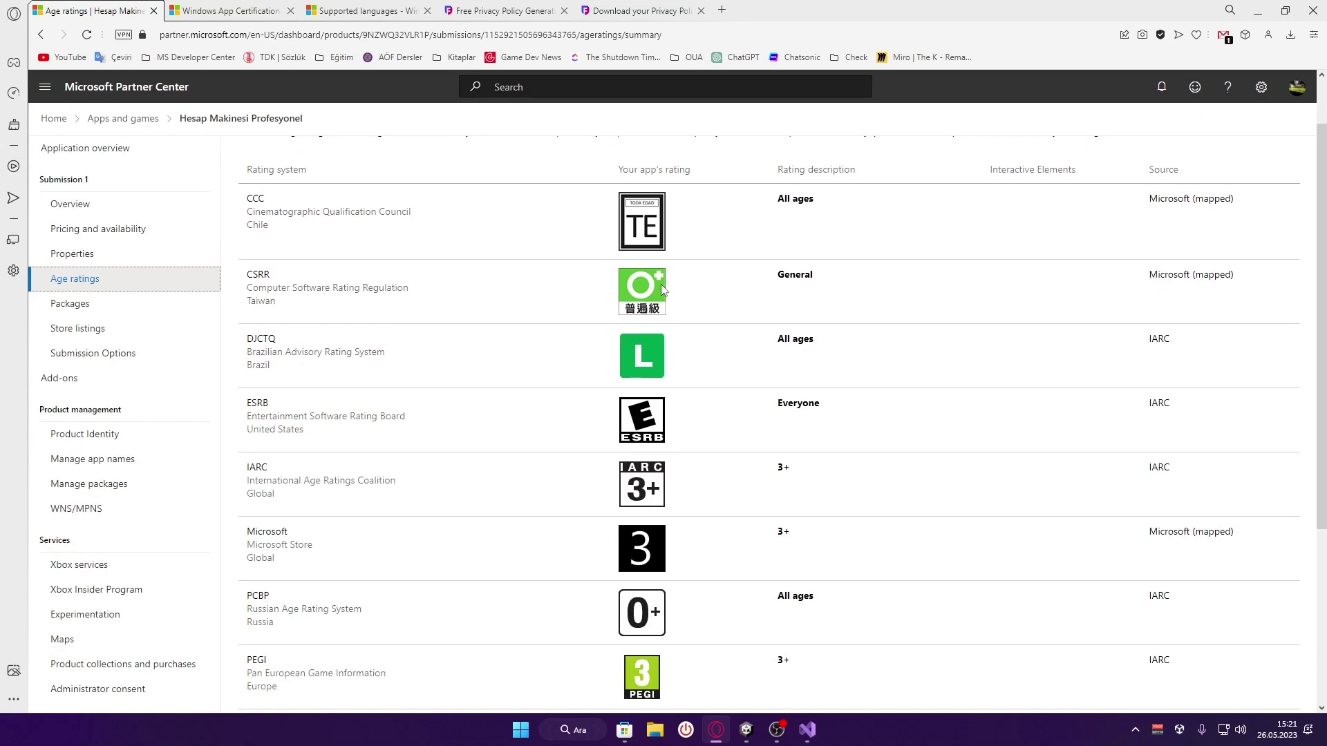
scroll(662, 288, down, 3)
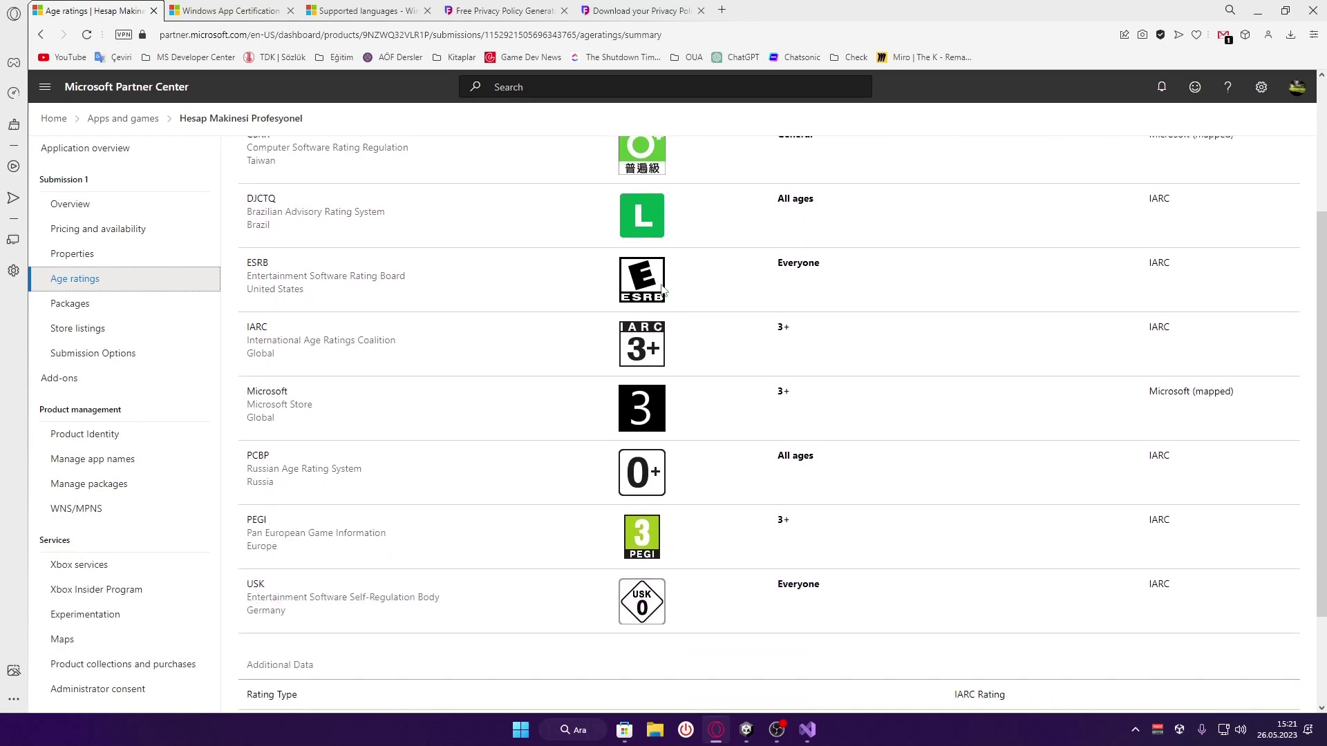
scroll(662, 289, down, 1)
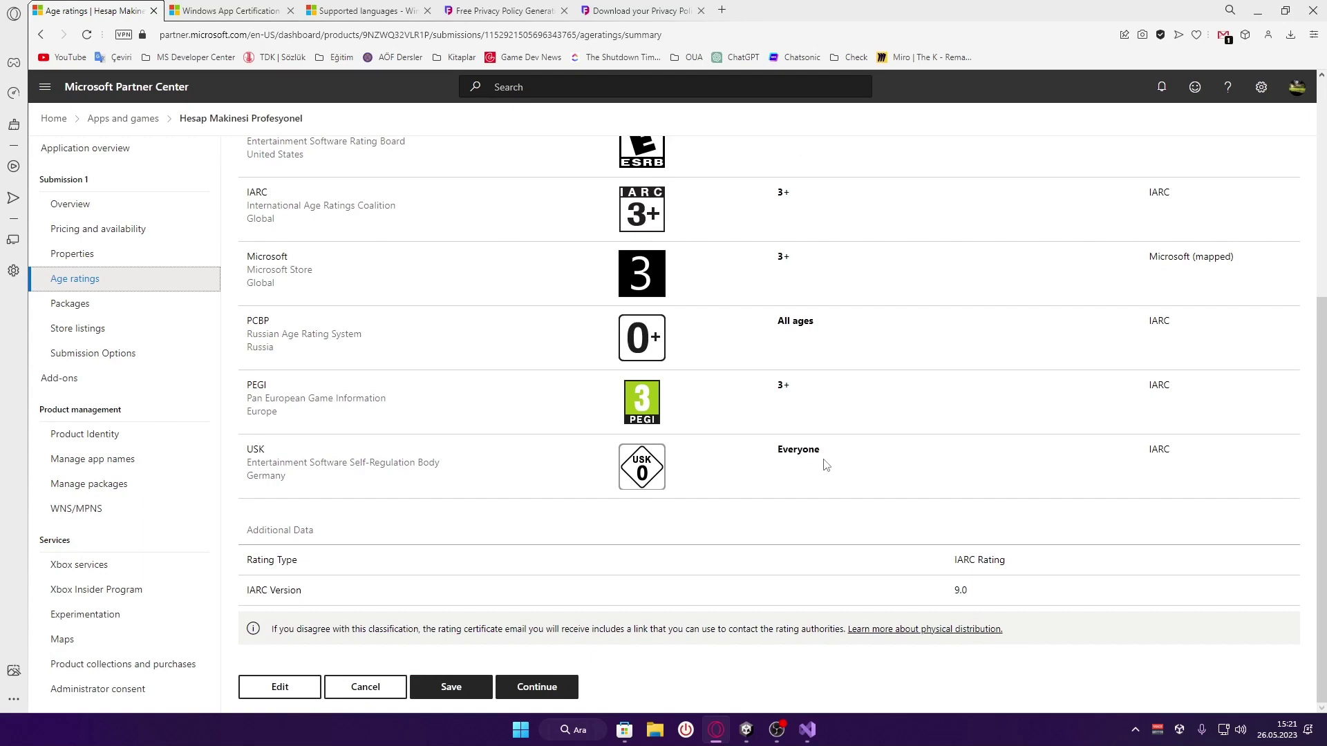
click(572, 687)
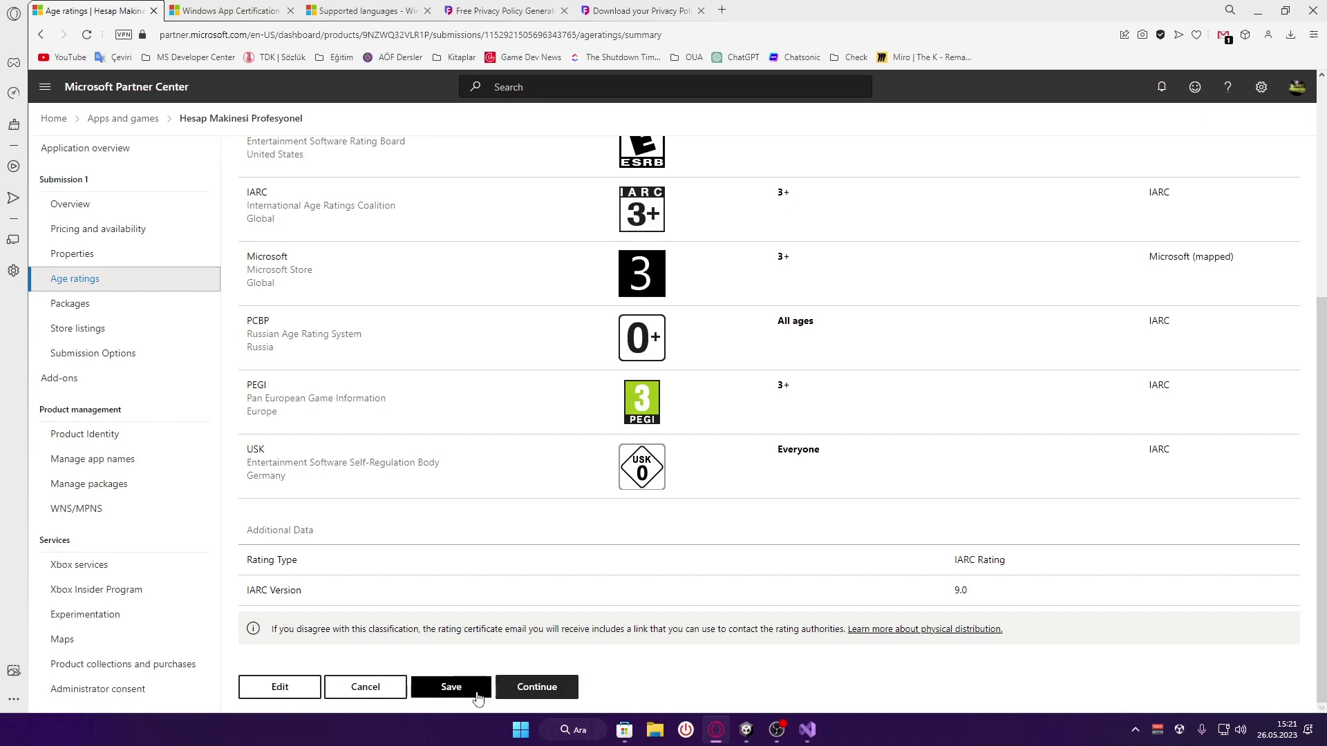
scroll(660, 681, down, 1)
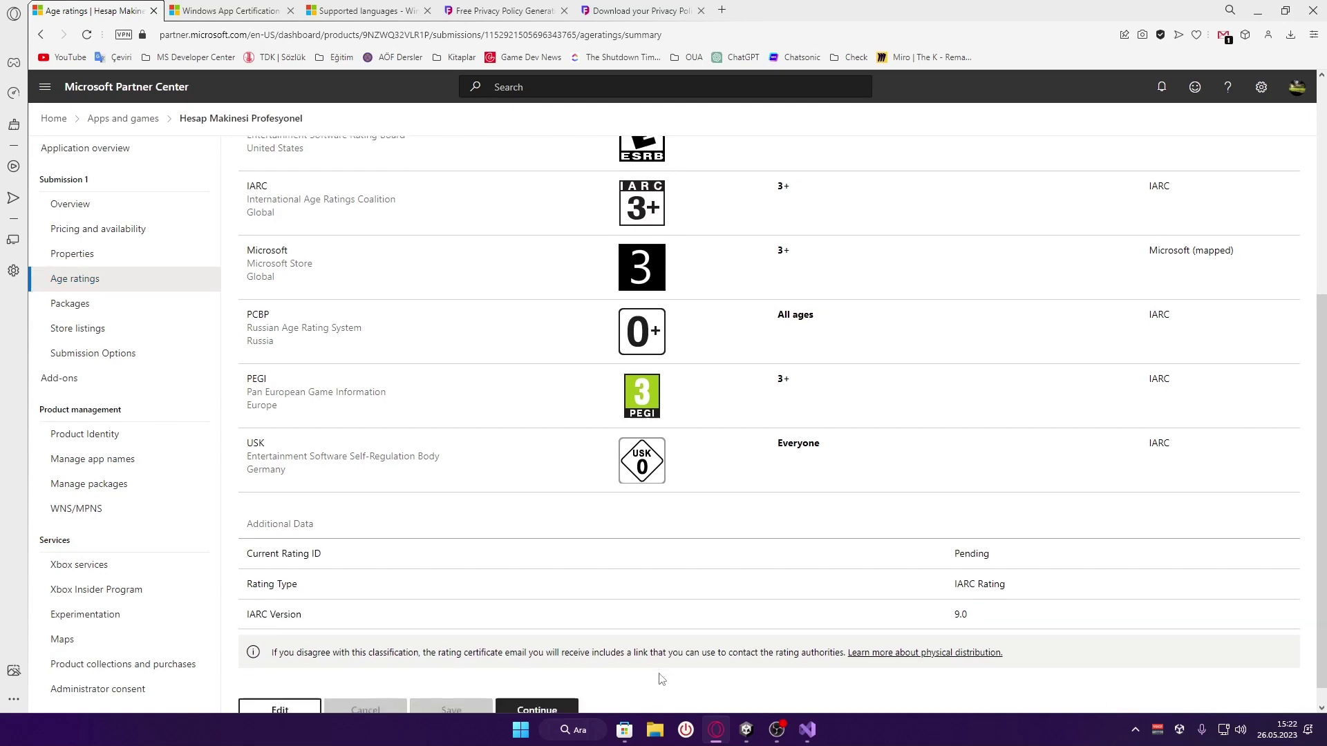
Return to the Submission 1 overview, open Packages, and check the accepted package file types
click(558, 688)
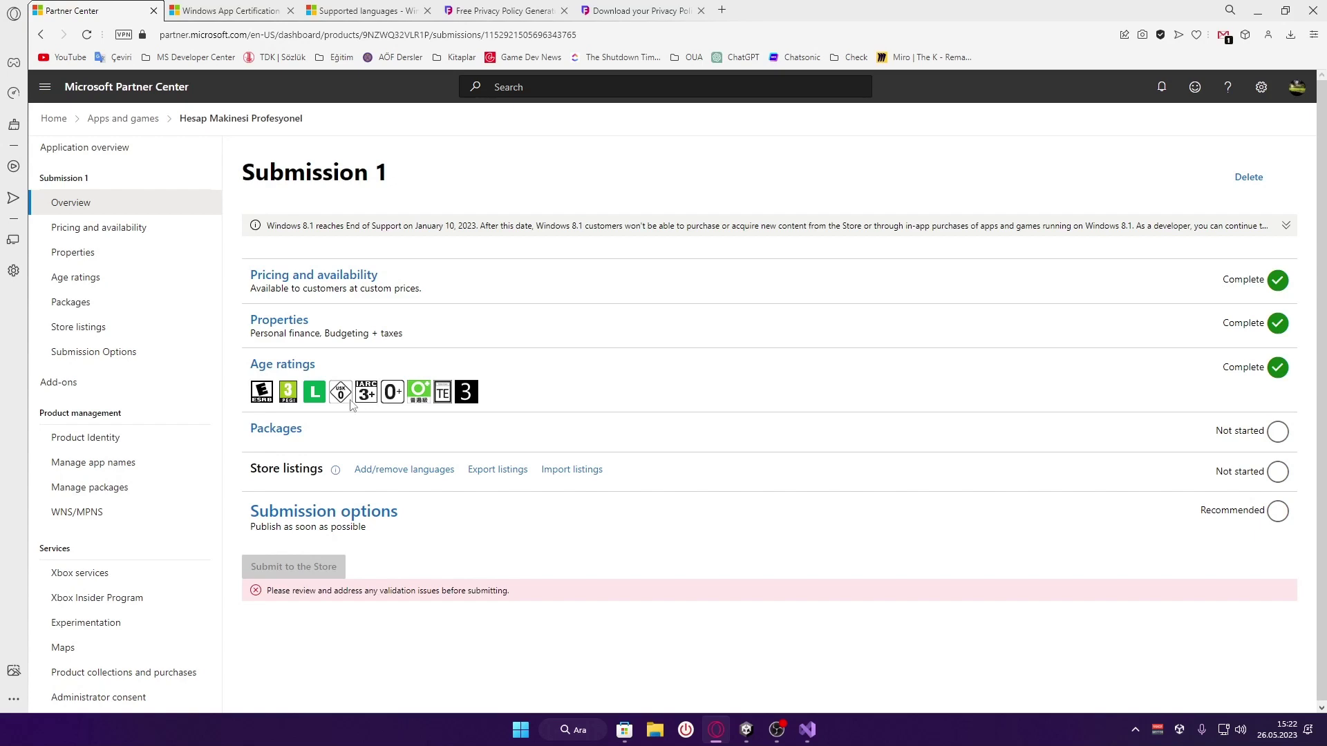
scroll(350, 405, down, 1)
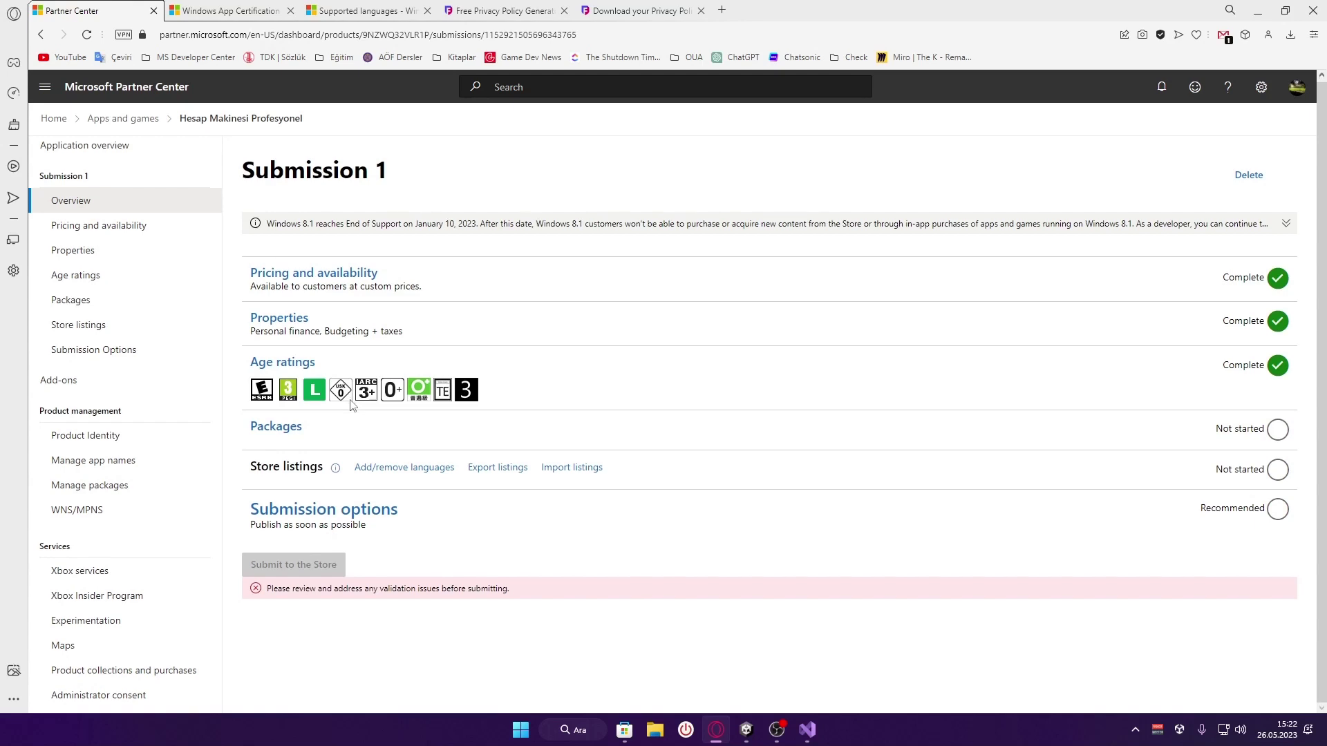
click(264, 434)
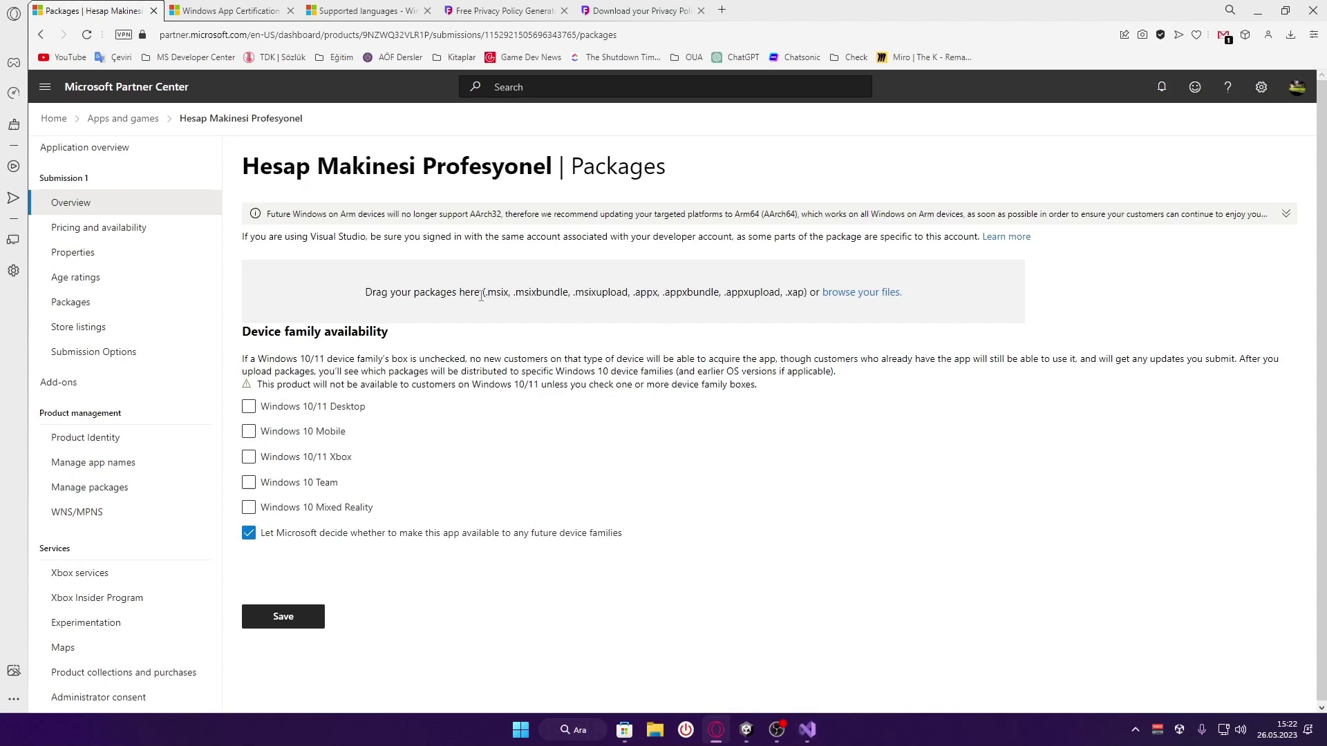
drag(482, 296, 810, 296)
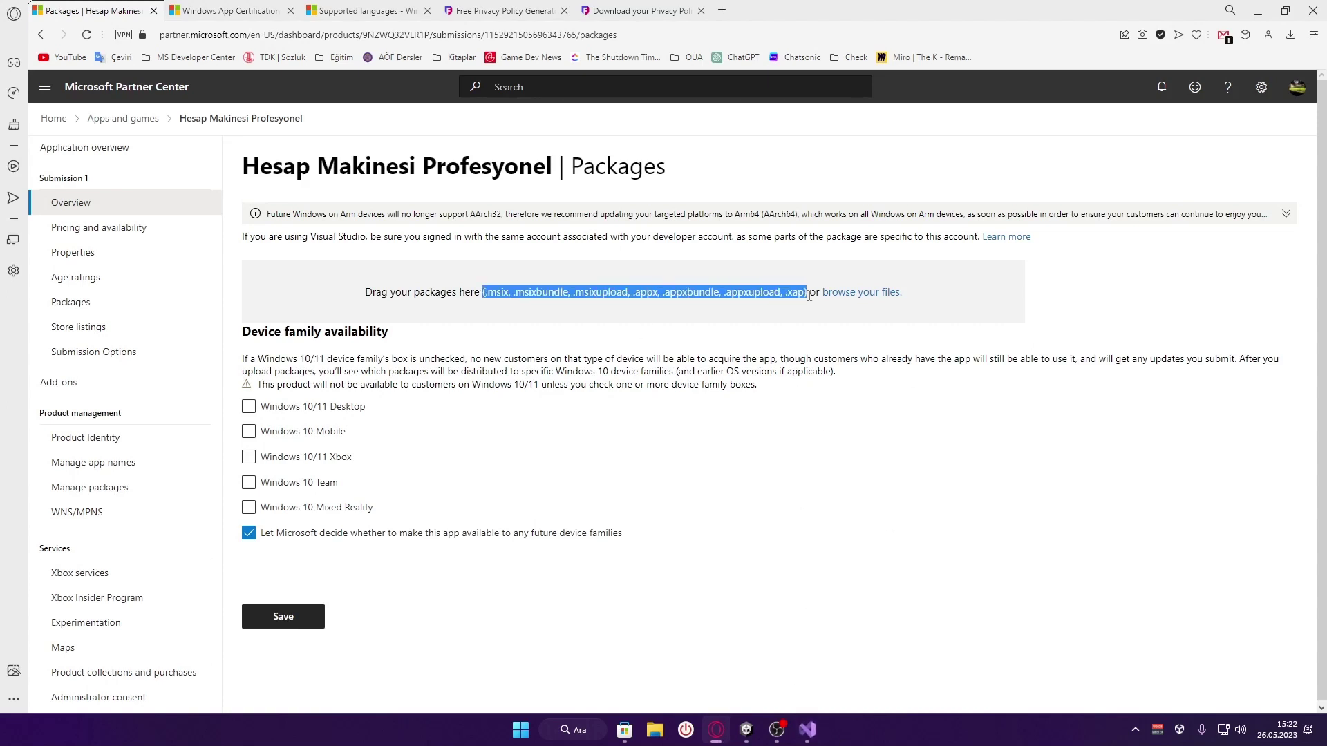
click(764, 311)
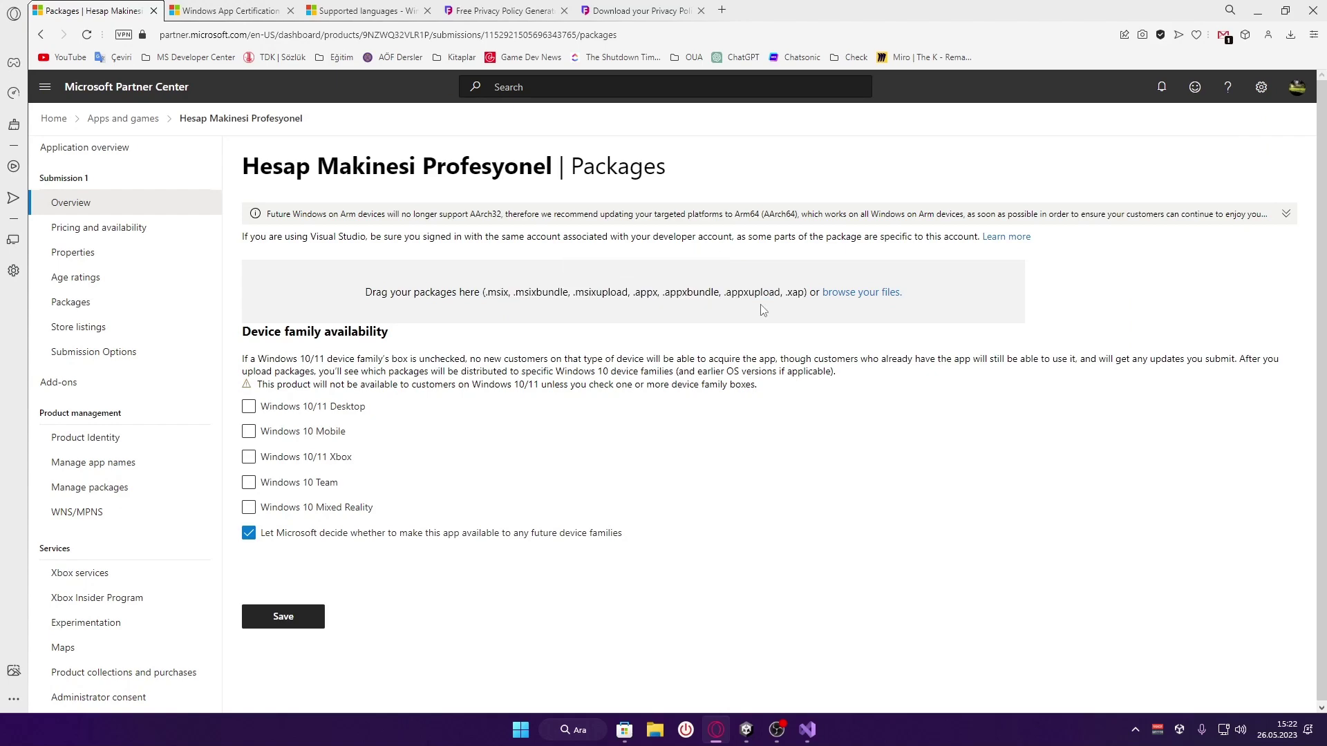
key(alt+Tab)
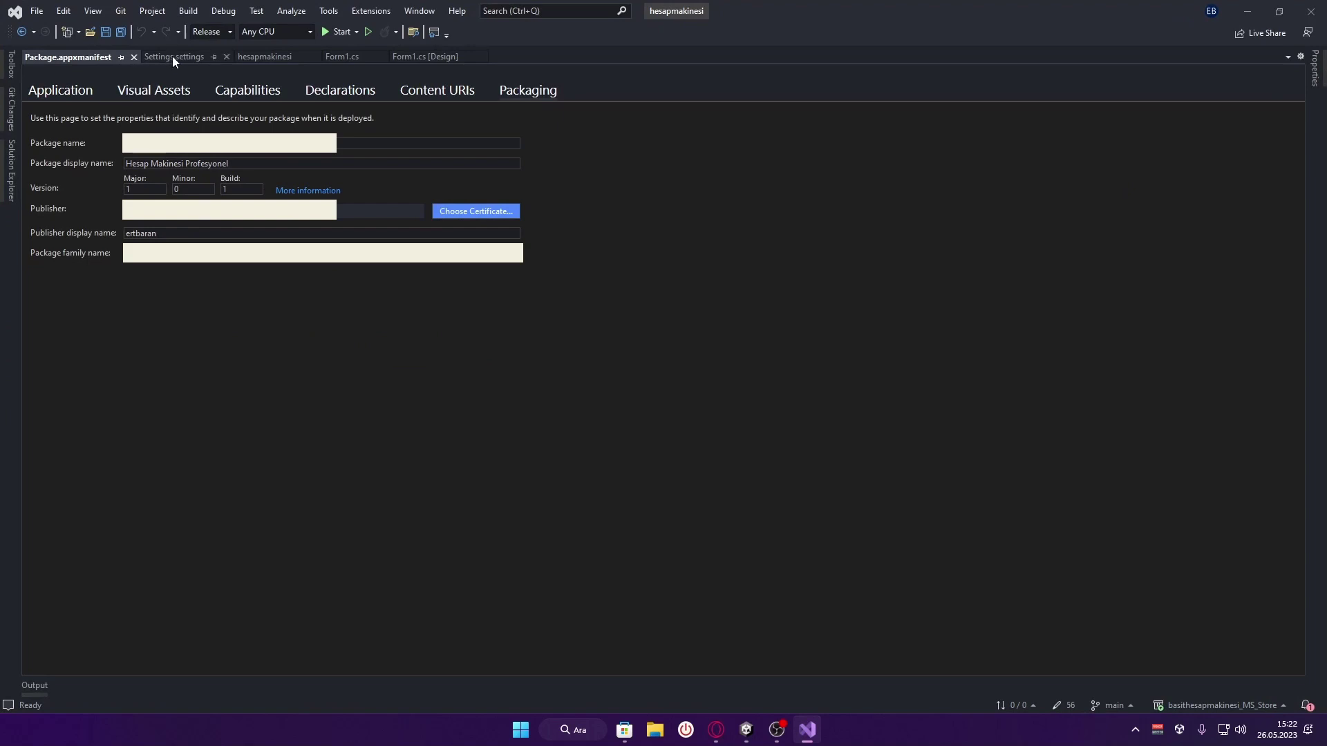
Browse to PackageInstaller > AppPackages and locate the 1.0.1.0 msixupload bundle
click(282, 57)
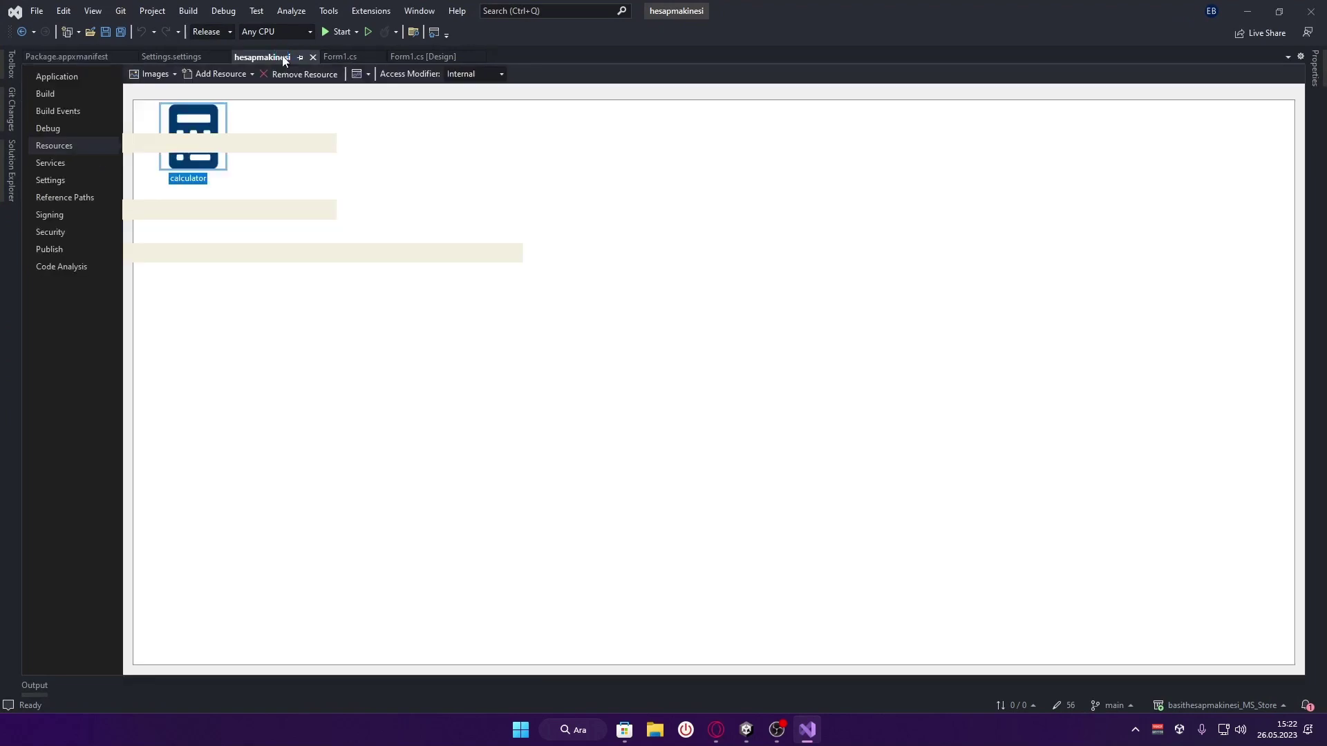
click(417, 56)
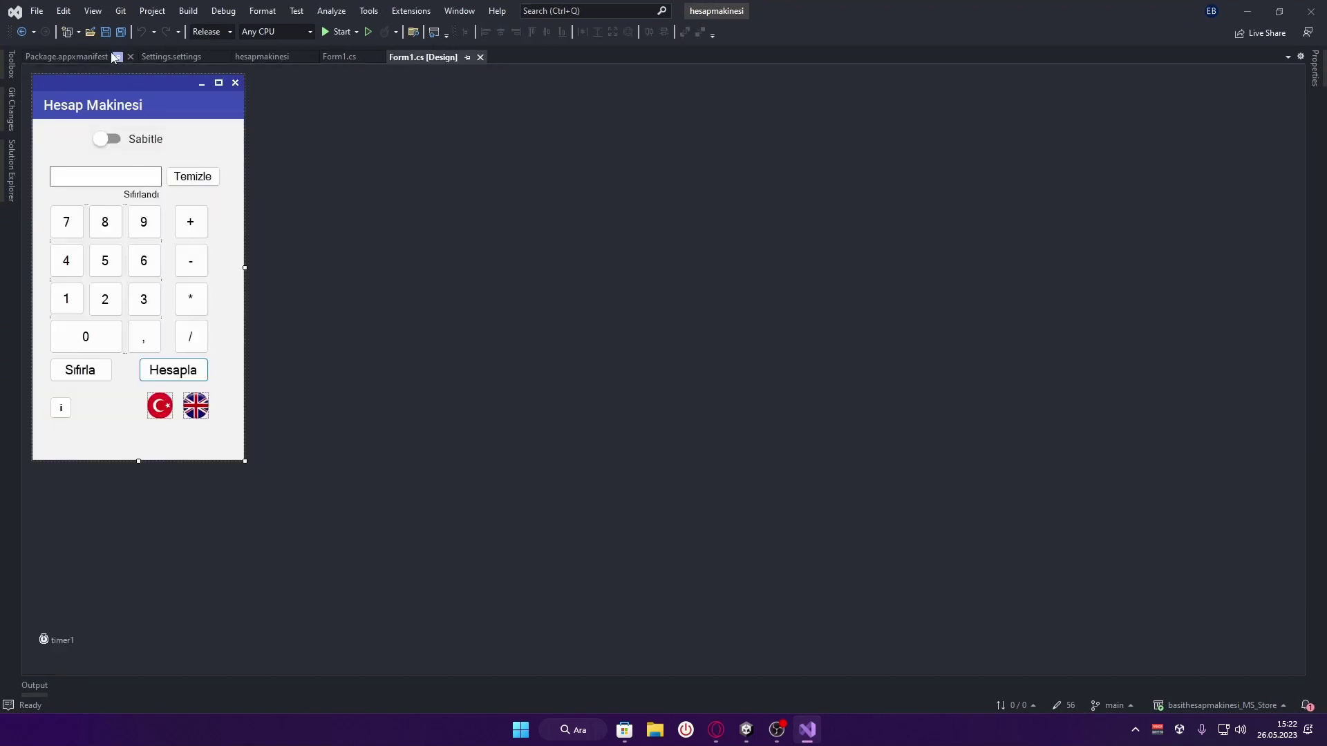
click(92, 33)
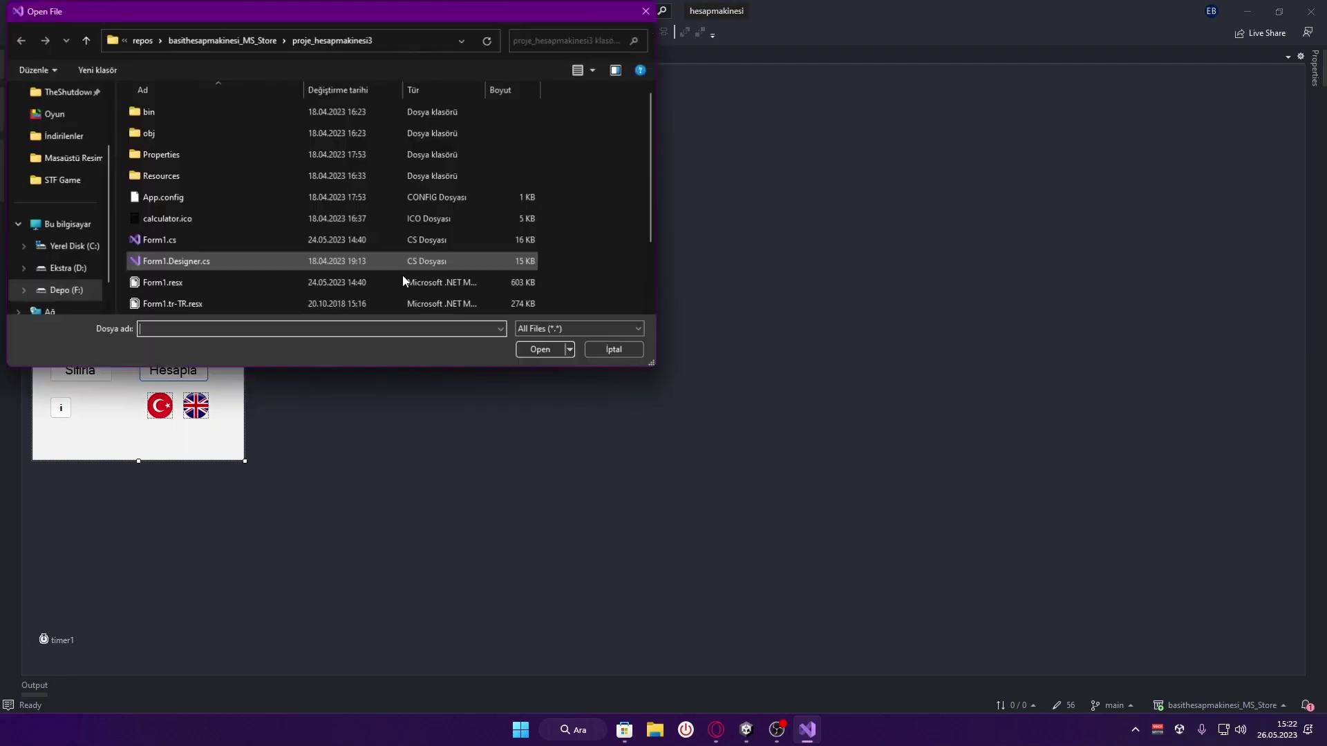
drag(331, 38, 658, 167)
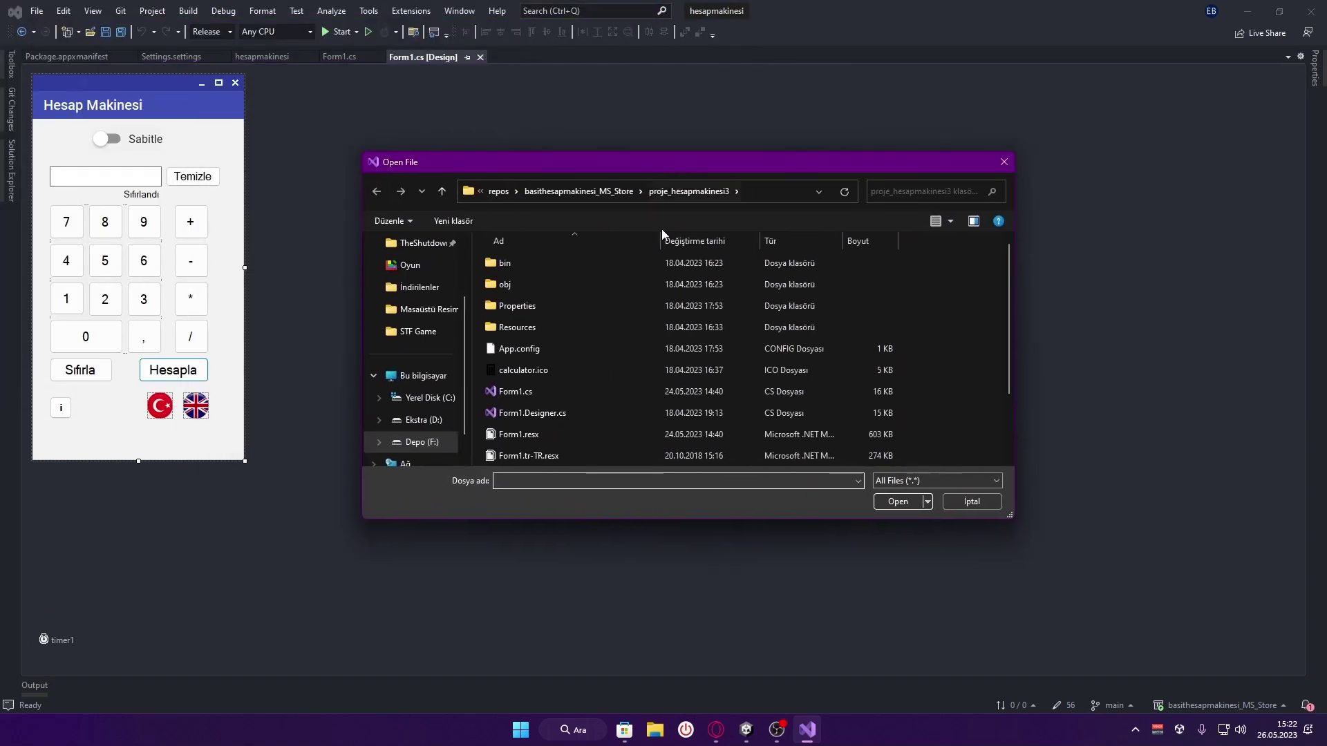
click(615, 192)
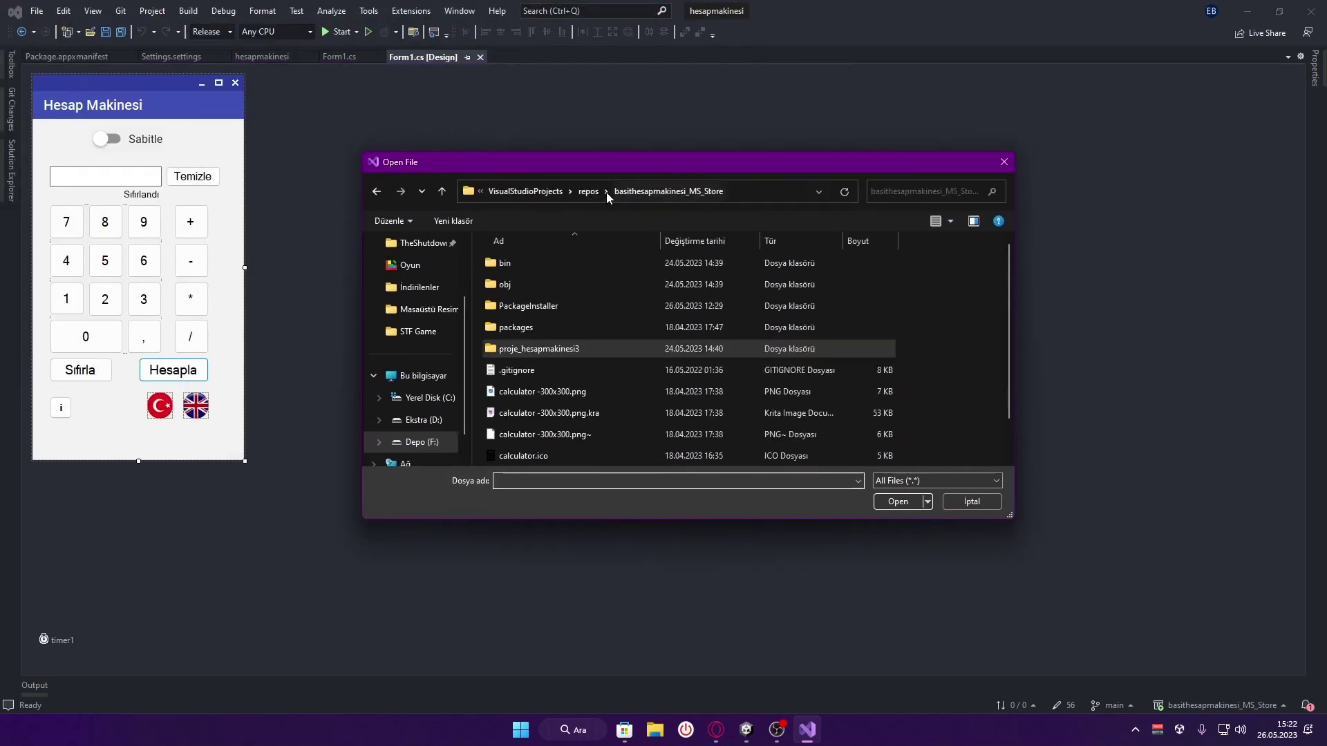
double_click(546, 305)
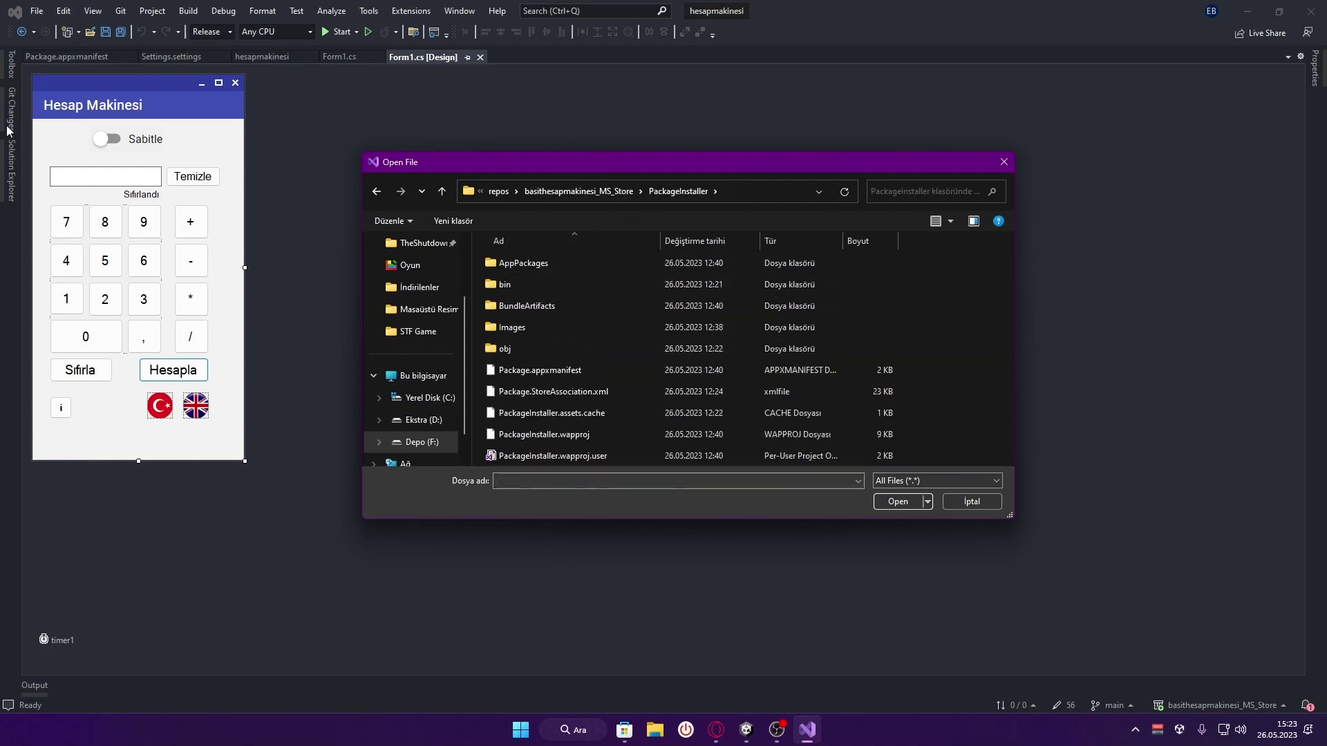
double_click(554, 267)
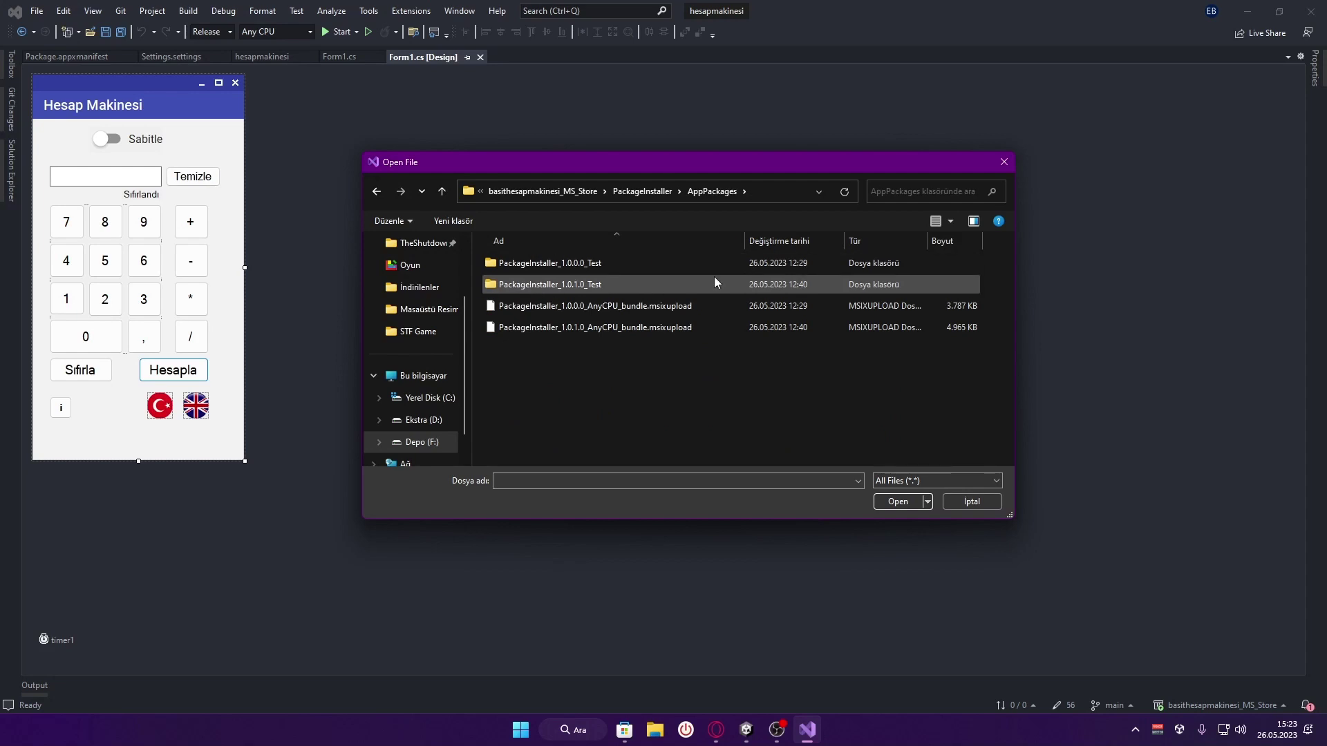
click(674, 331)
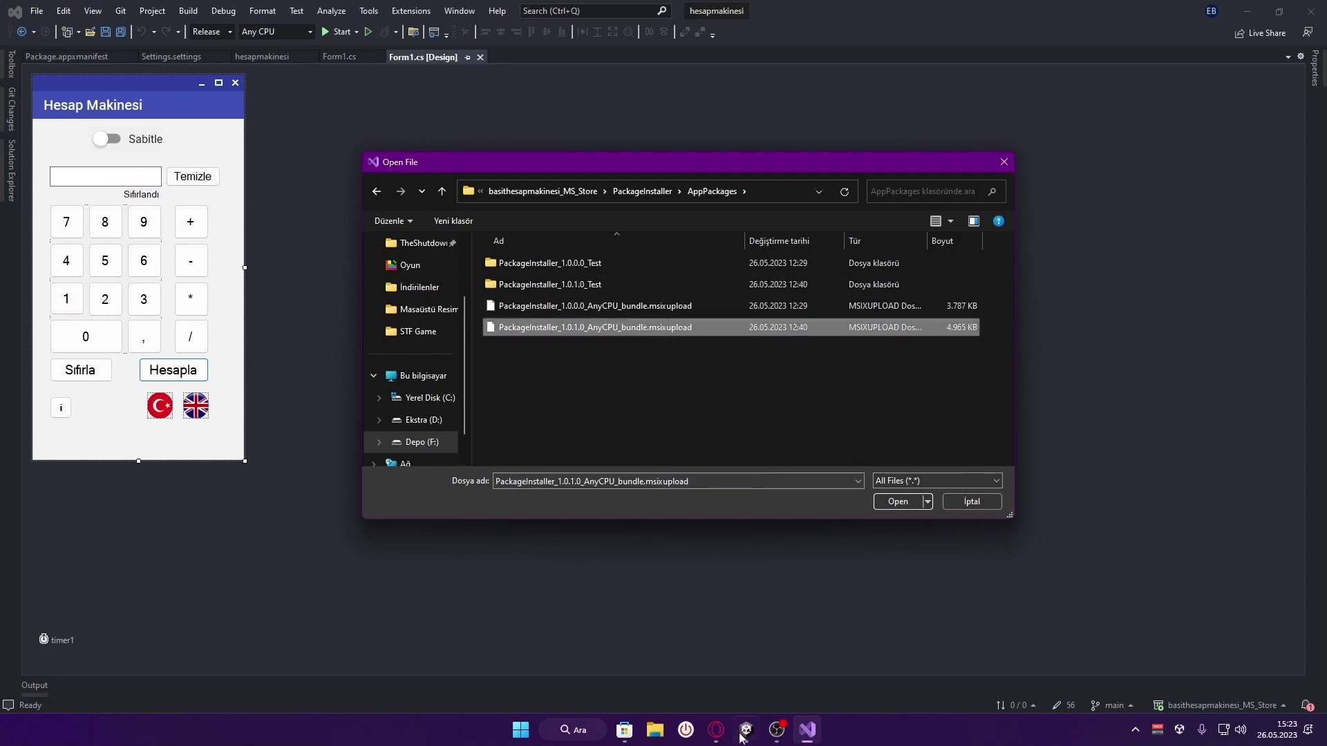
Confirm Partner Center accepts .msixupload, copy the AppPackages folder path, and cancel the file browser
click(716, 730)
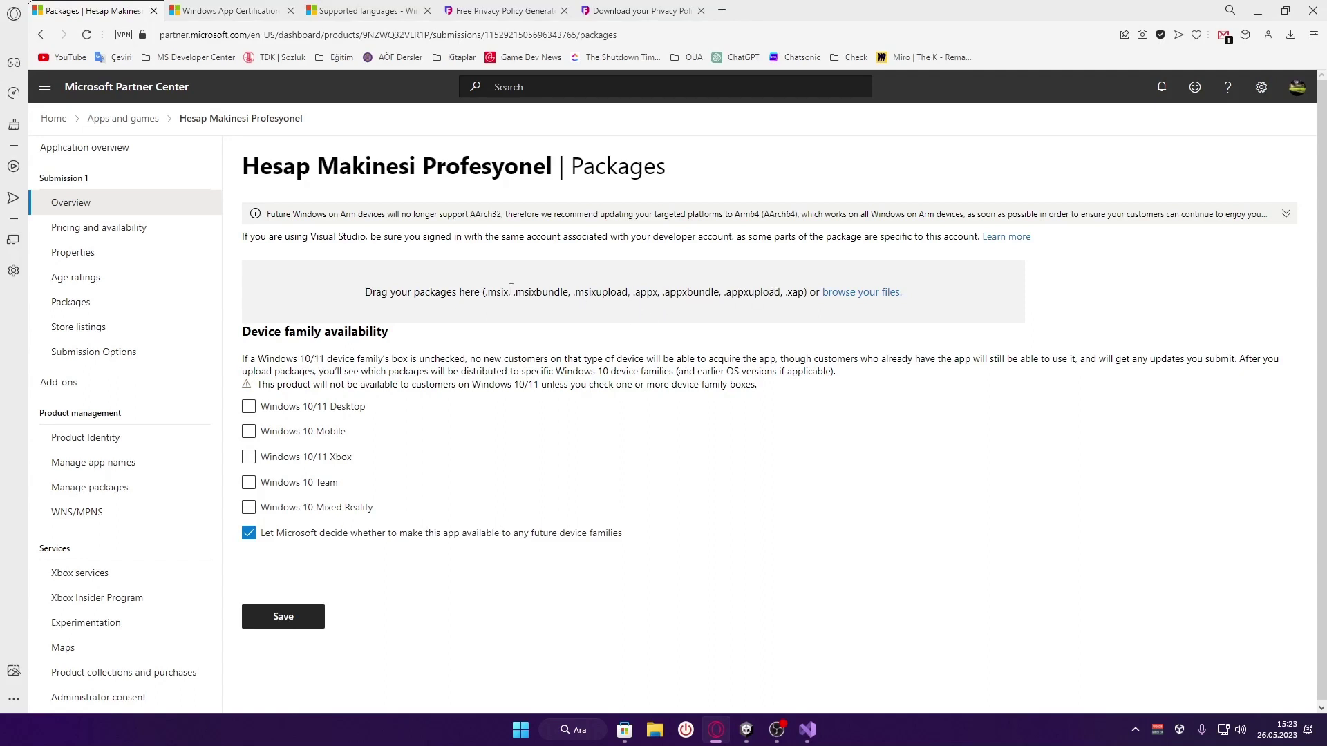
double_click(600, 293)
click(601, 293)
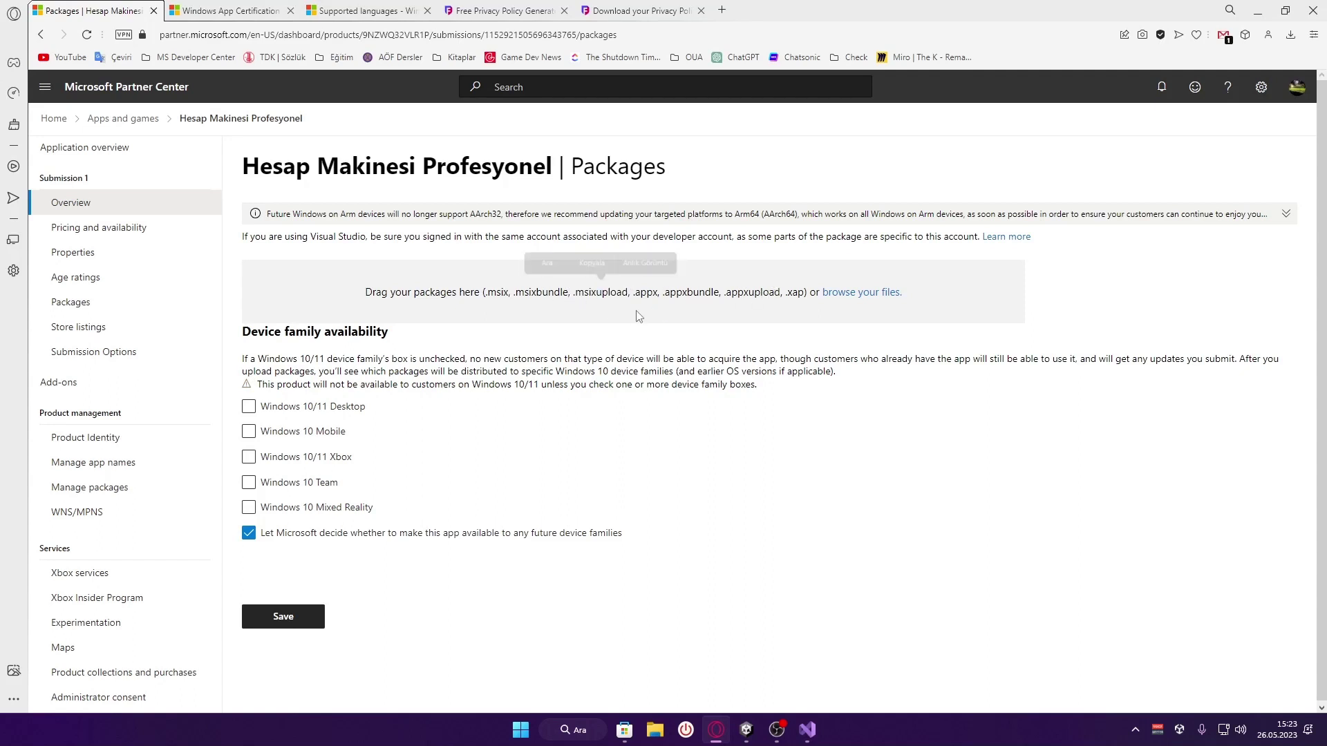
click(808, 730)
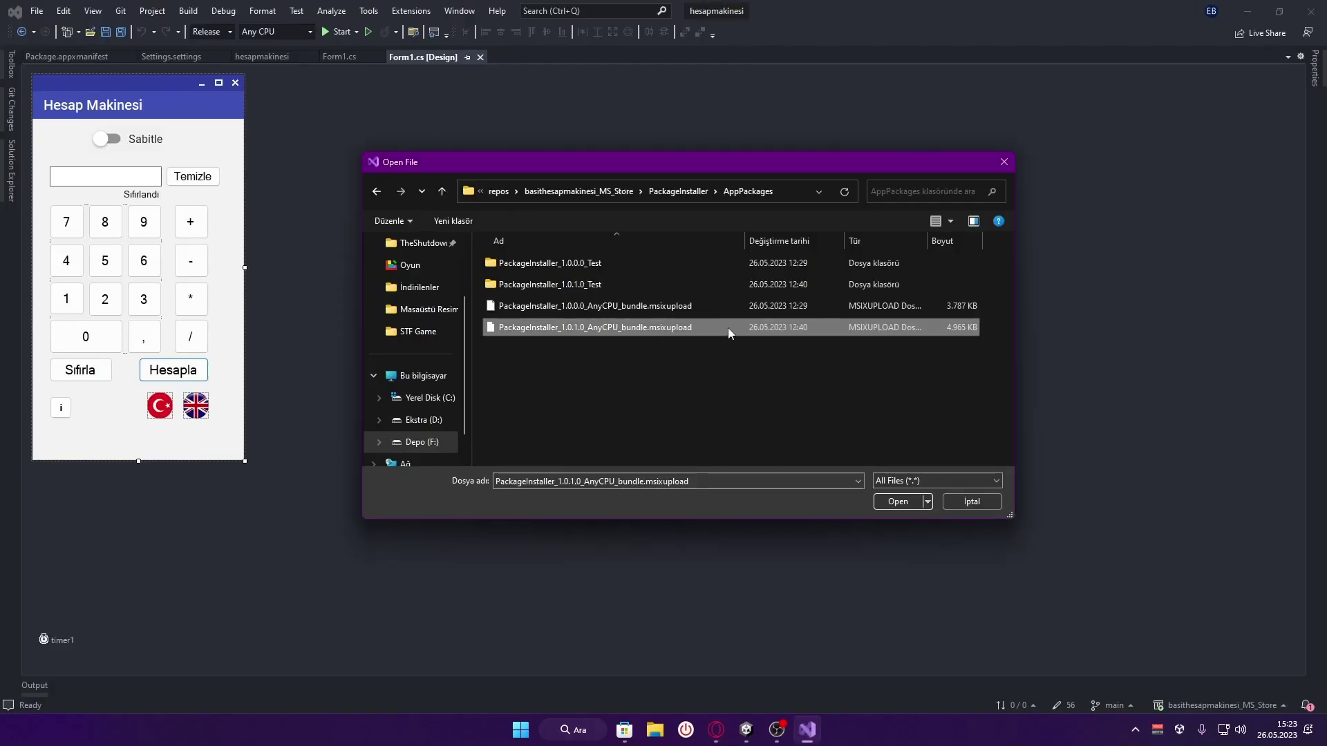
click(792, 192)
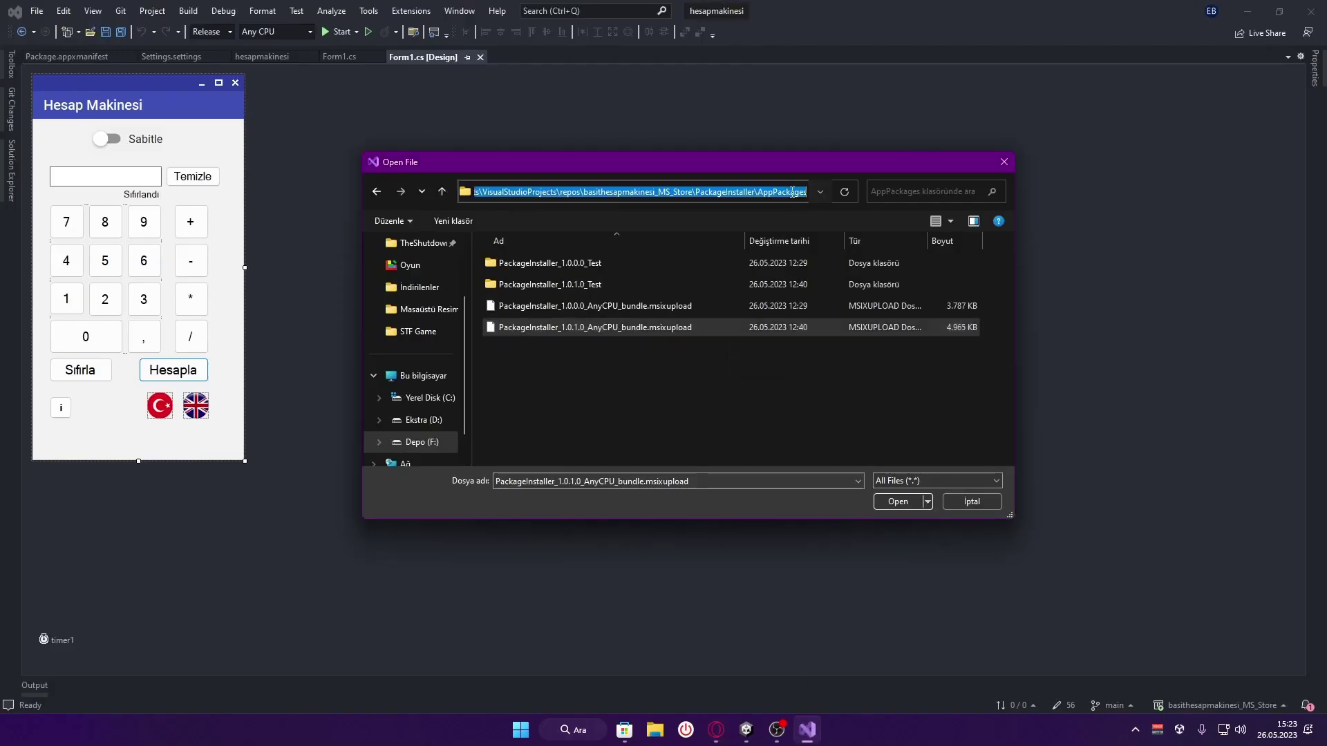
right_click(793, 192)
click(847, 239)
click(972, 501)
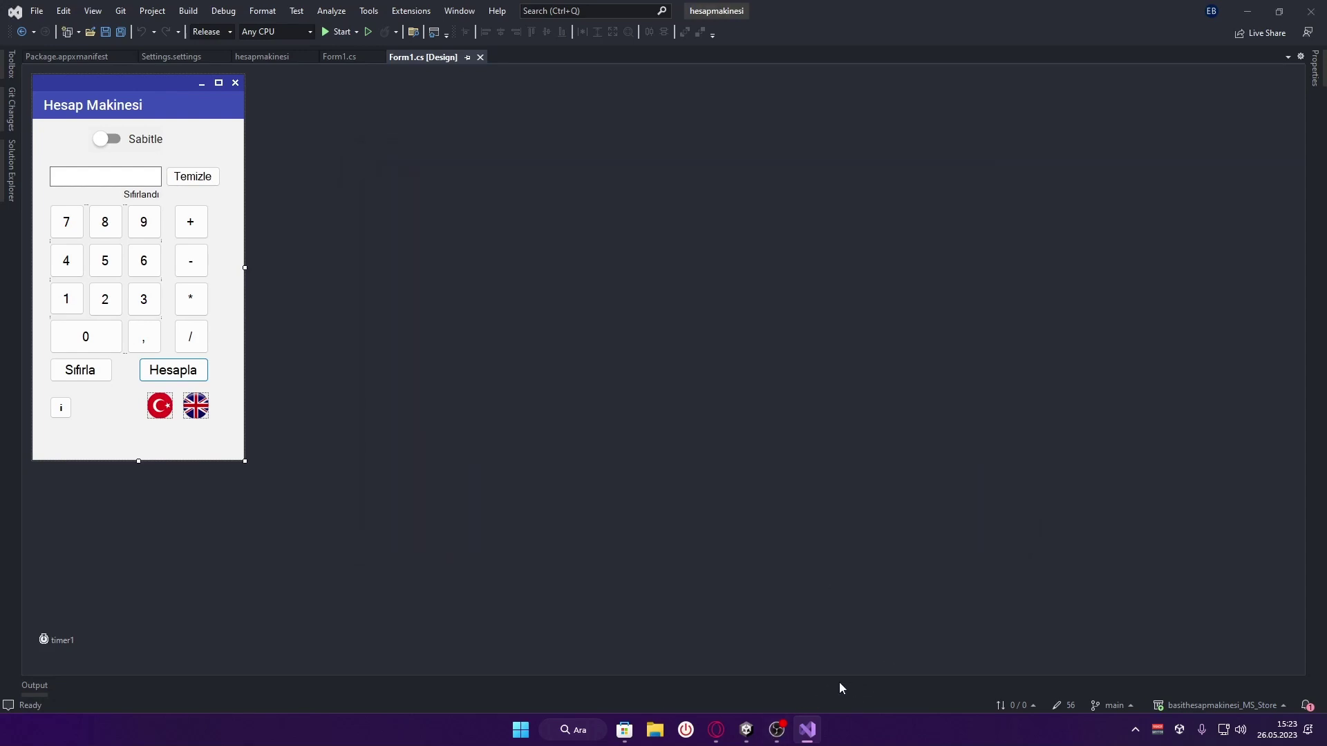
click(716, 730)
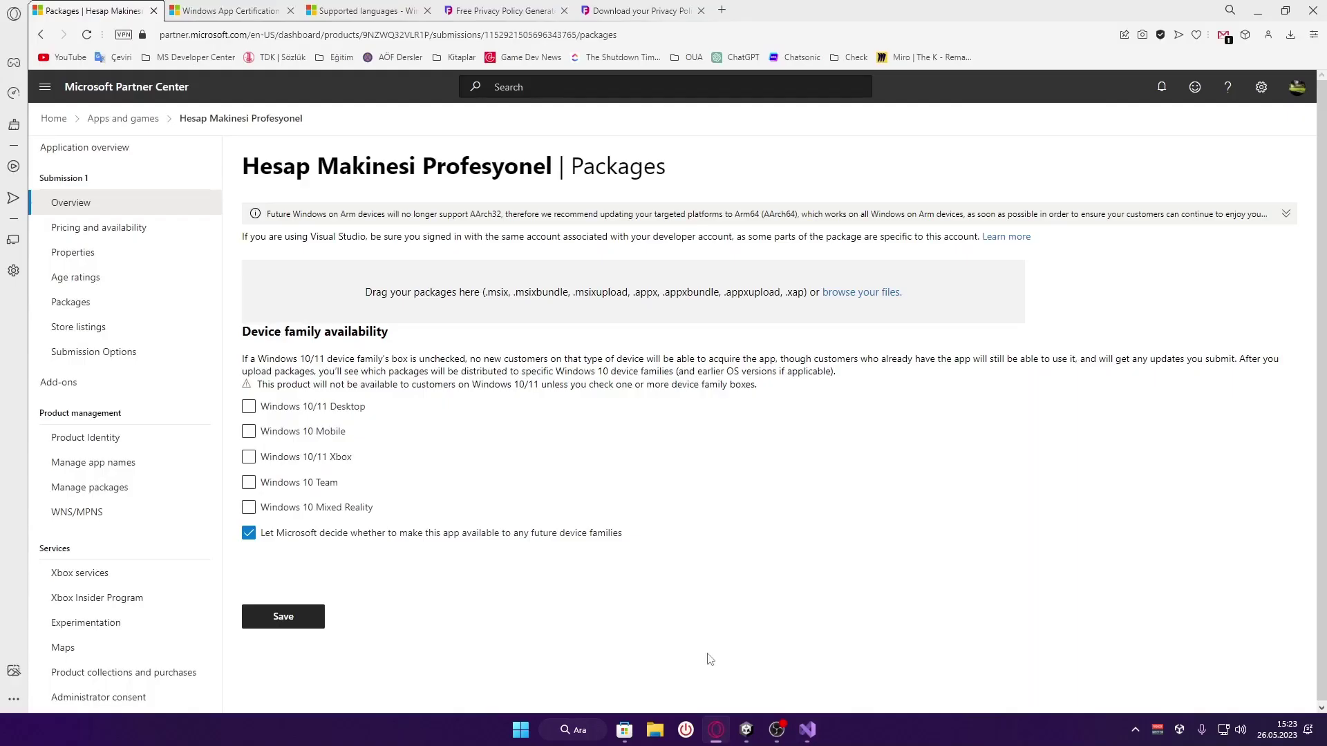
Choose PackageInstaller_1.0.1.0_AnyCPU_bundle.msixupload from the pasted AppPackages path and upload it
click(857, 293)
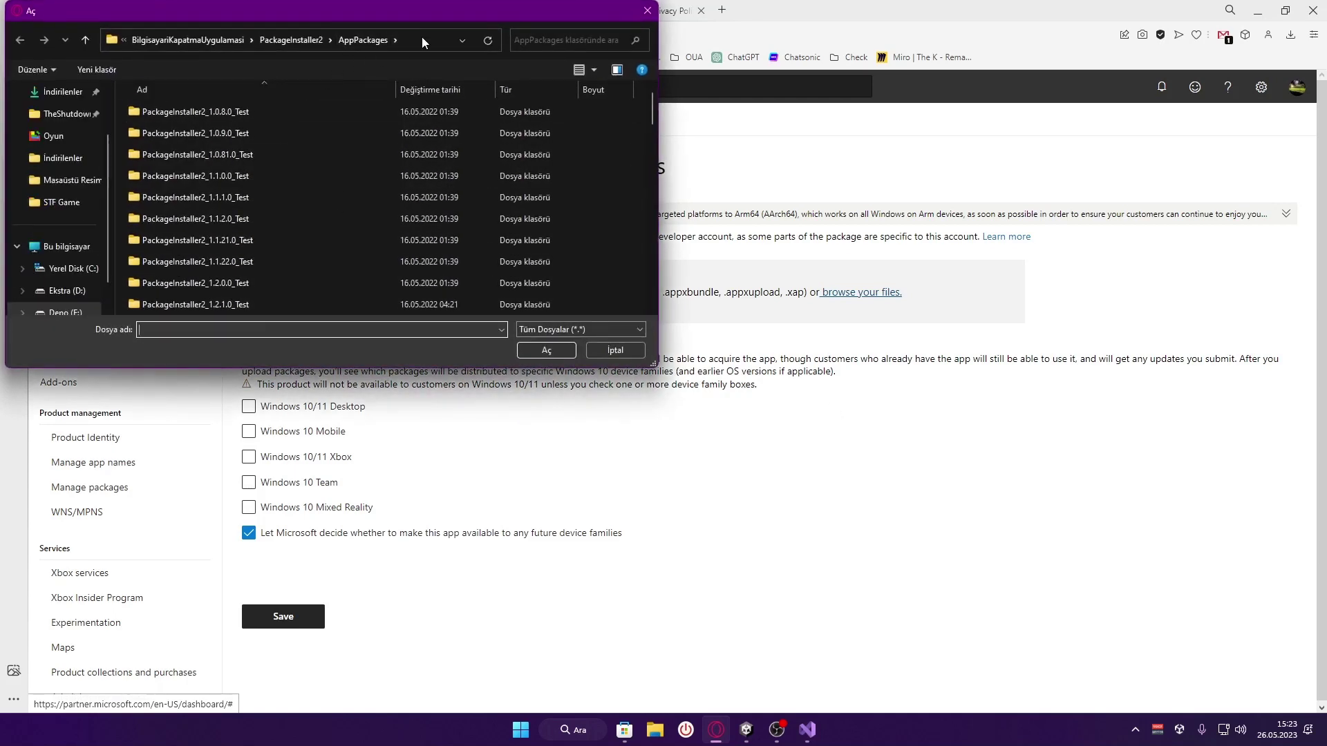
click(424, 41)
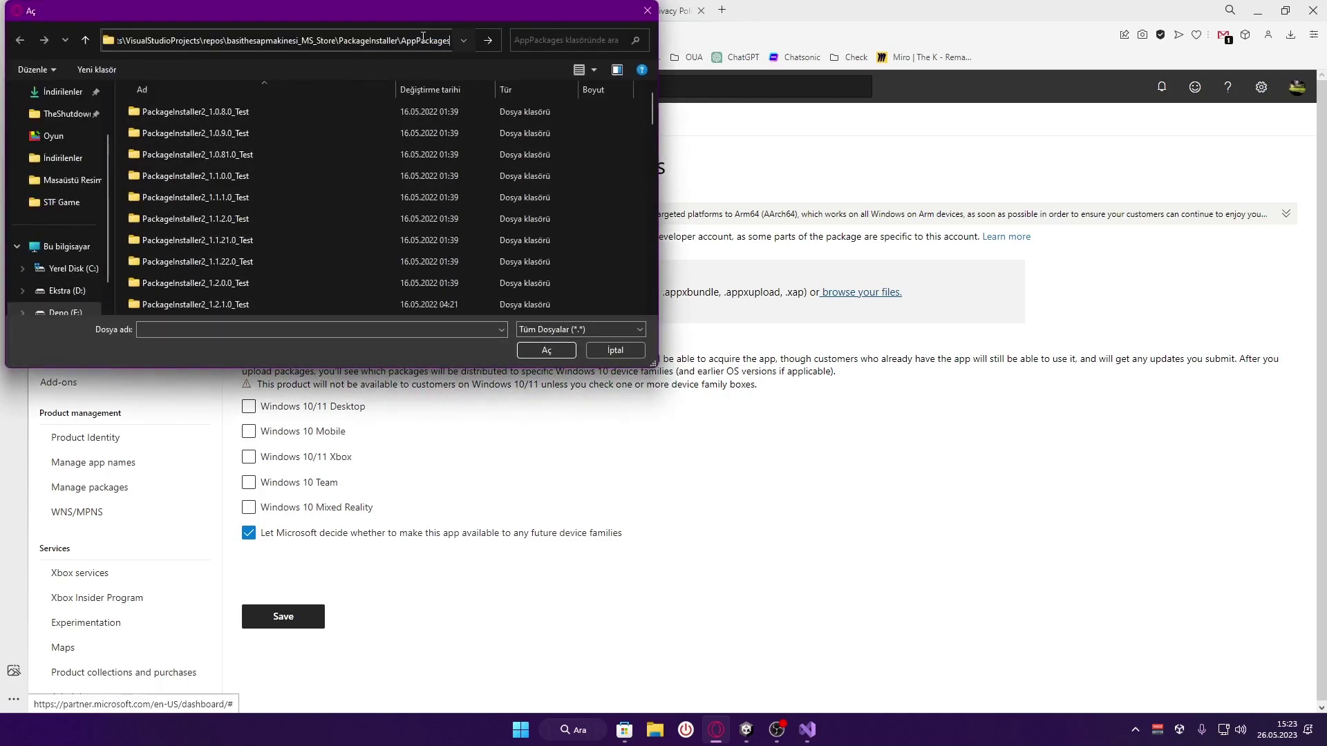
key(Return)
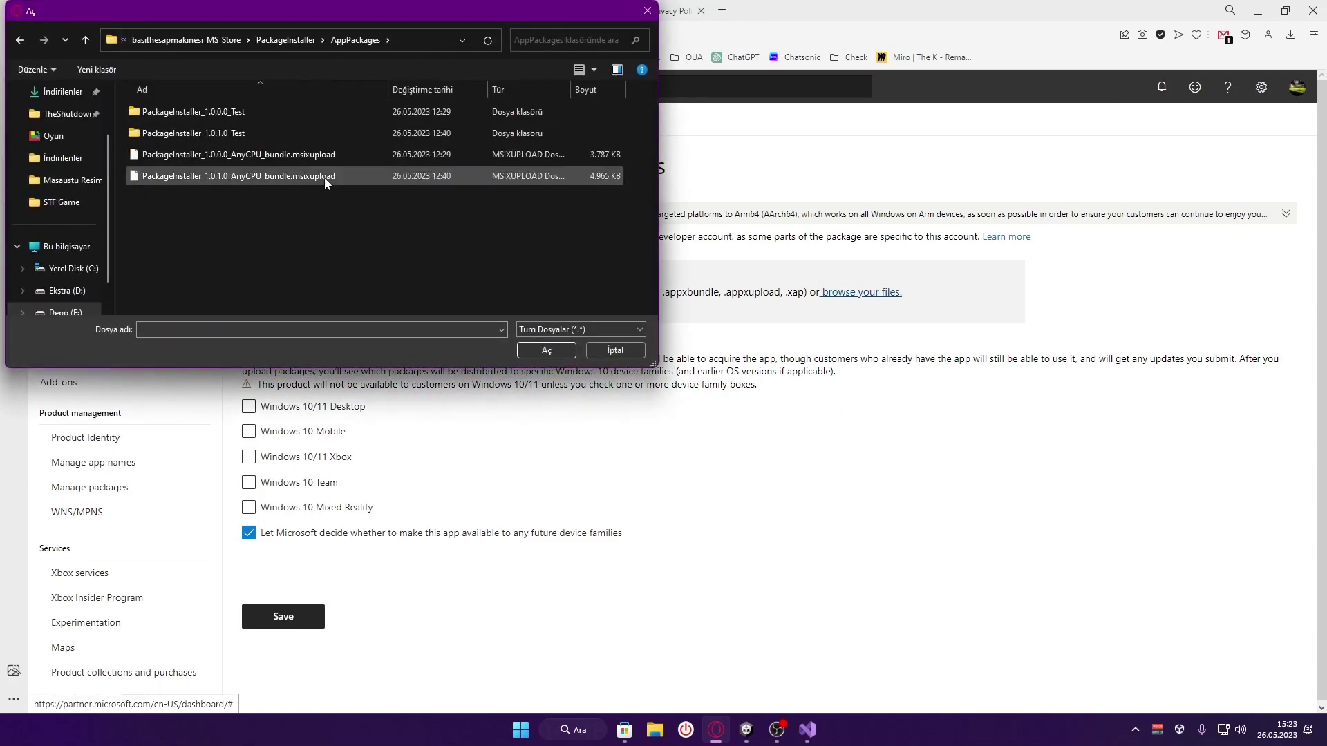
click(325, 177)
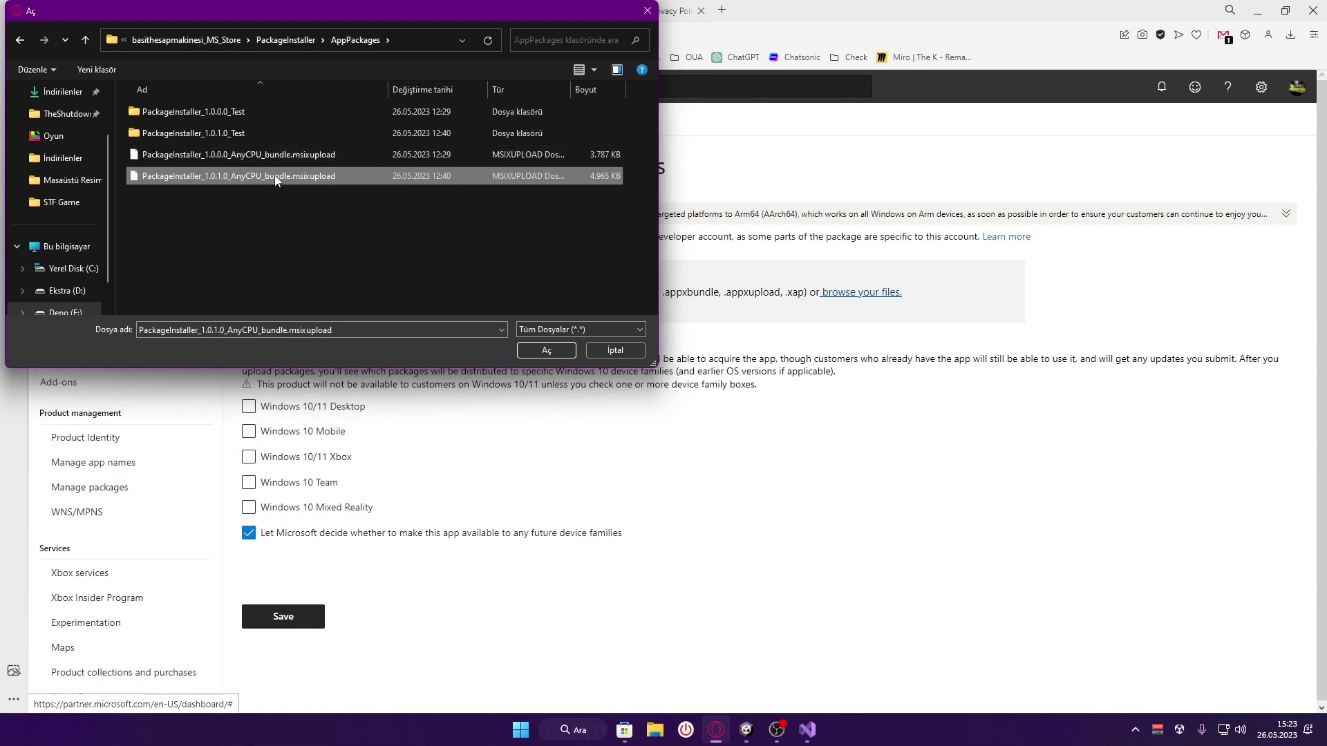
click(539, 353)
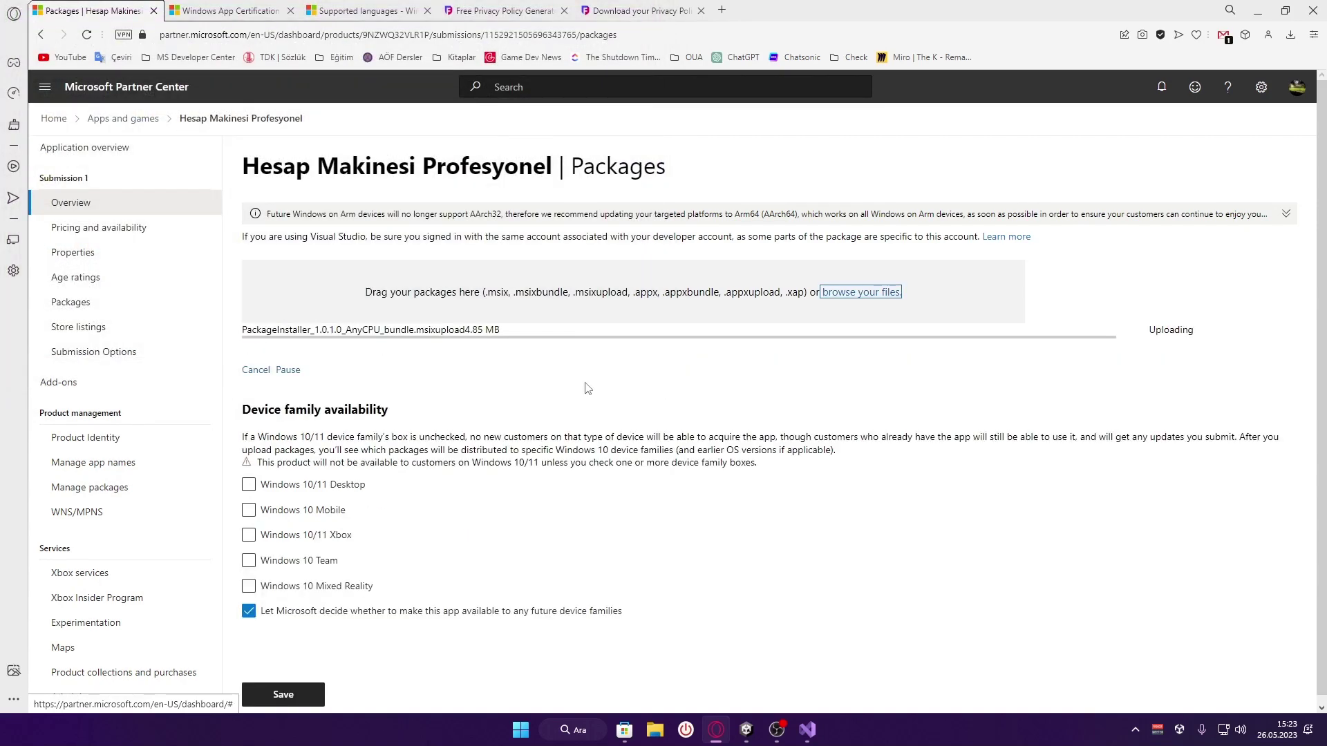
Translate the device family availability explanation paragraph into Turkish
drag(465, 331, 484, 330)
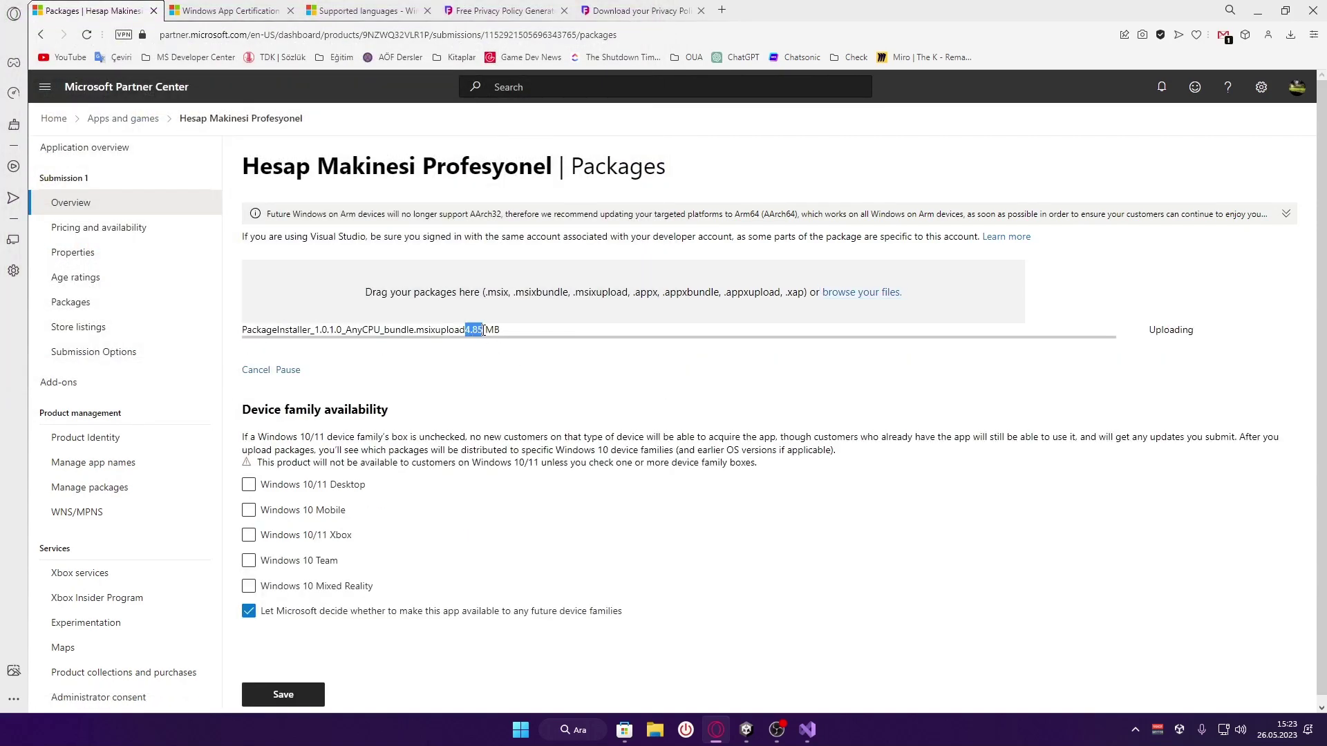
click(518, 340)
scroll(518, 340, down, 1)
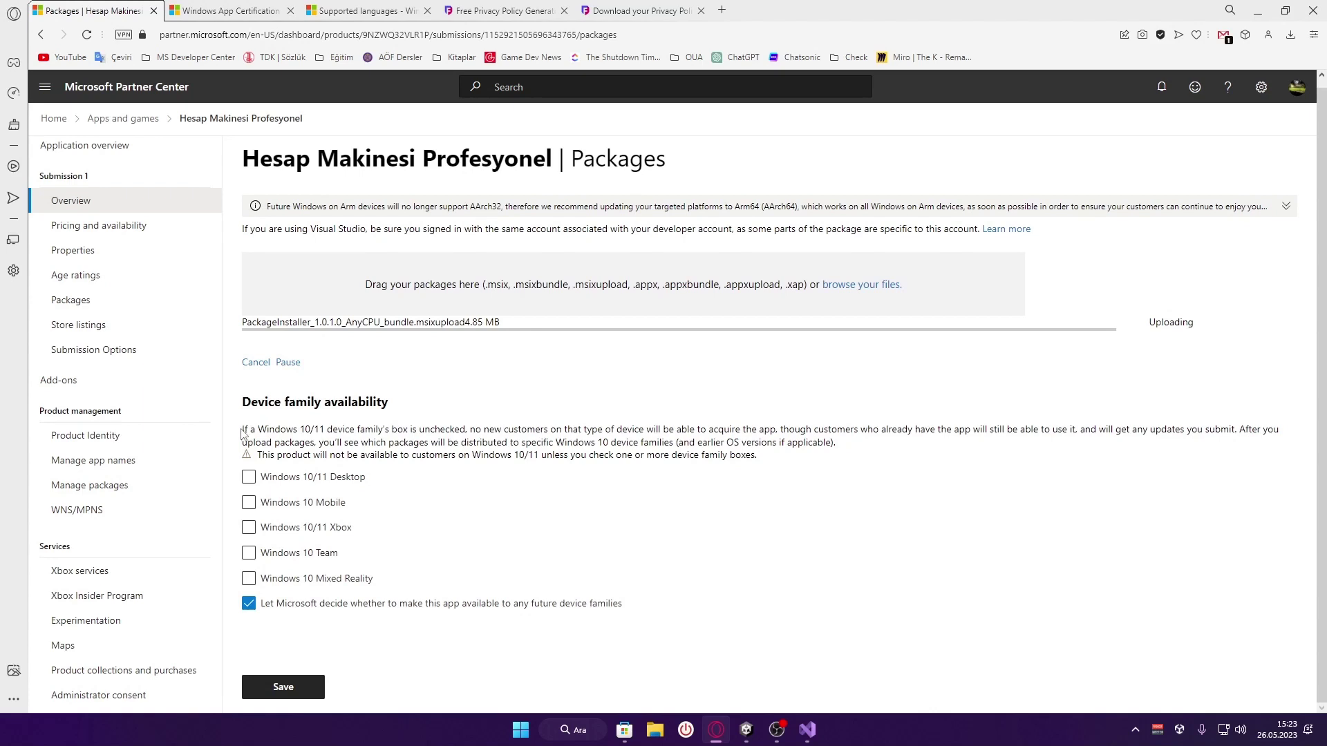
drag(243, 433, 923, 446)
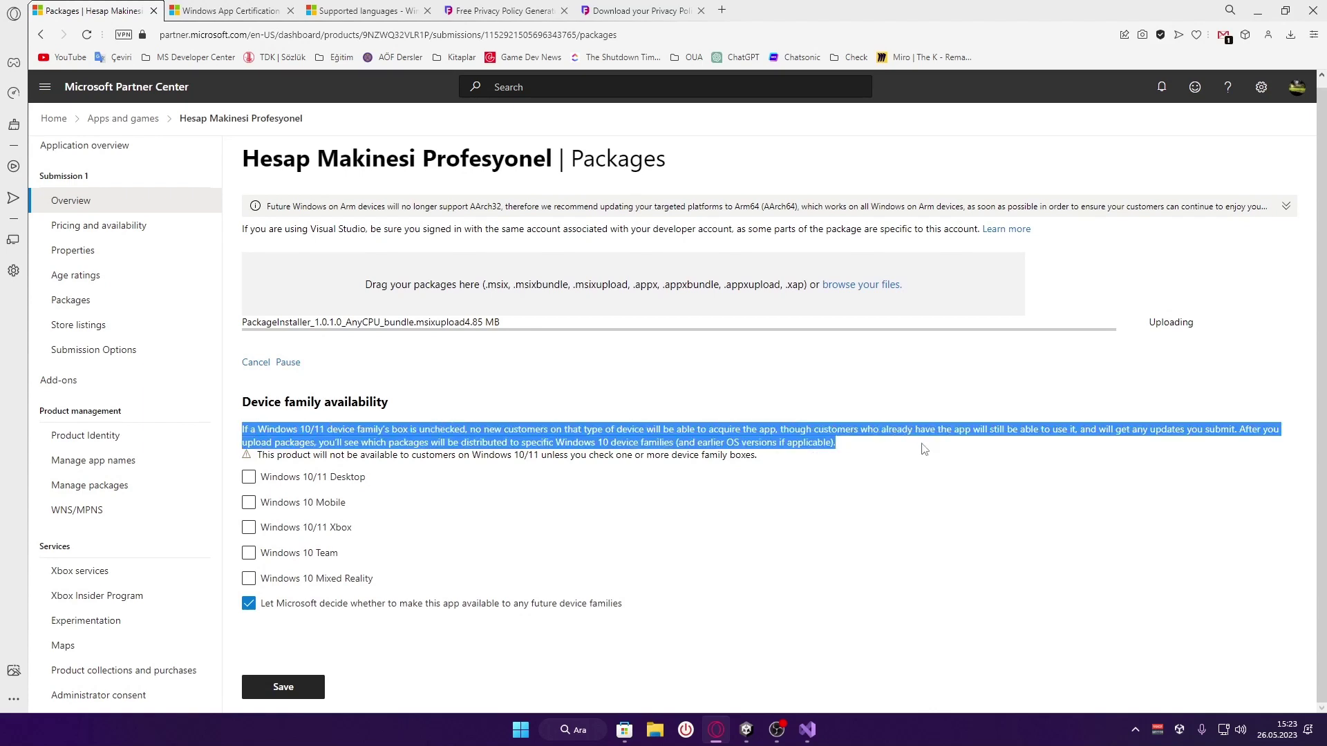
click(952, 462)
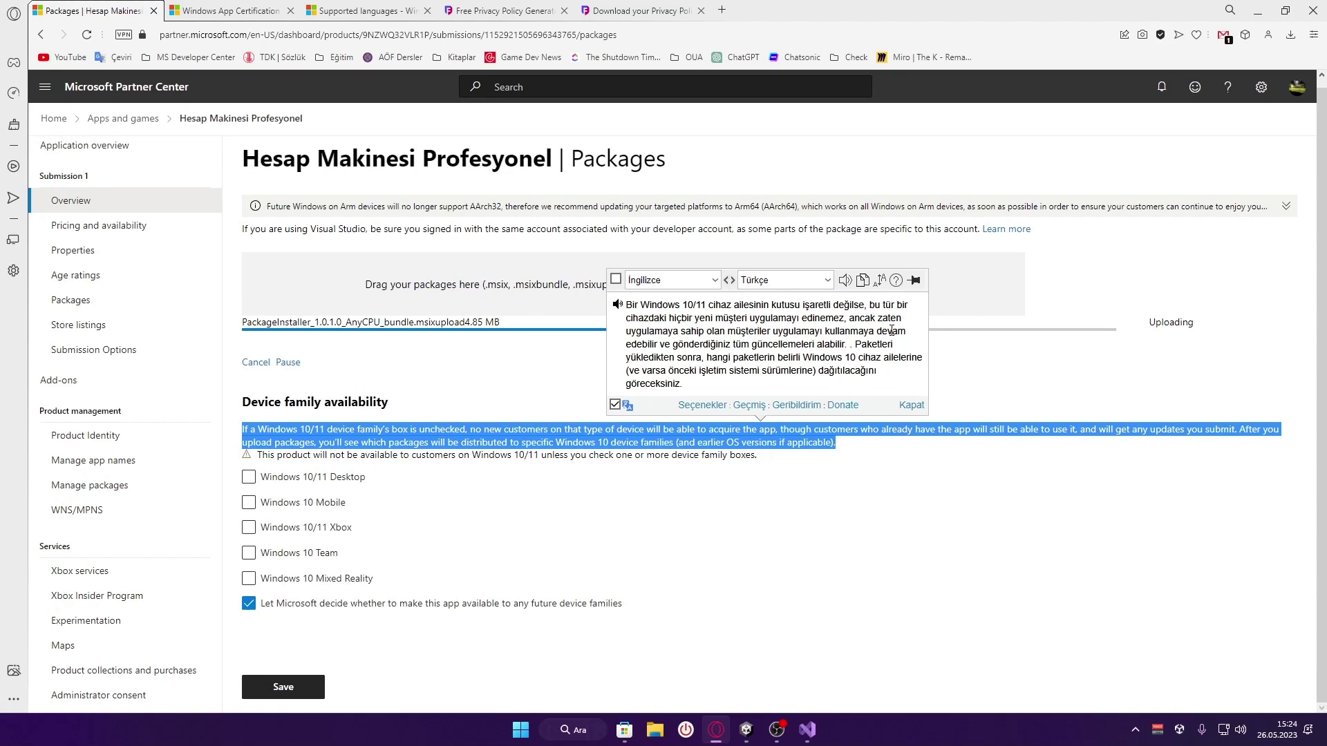
click(734, 468)
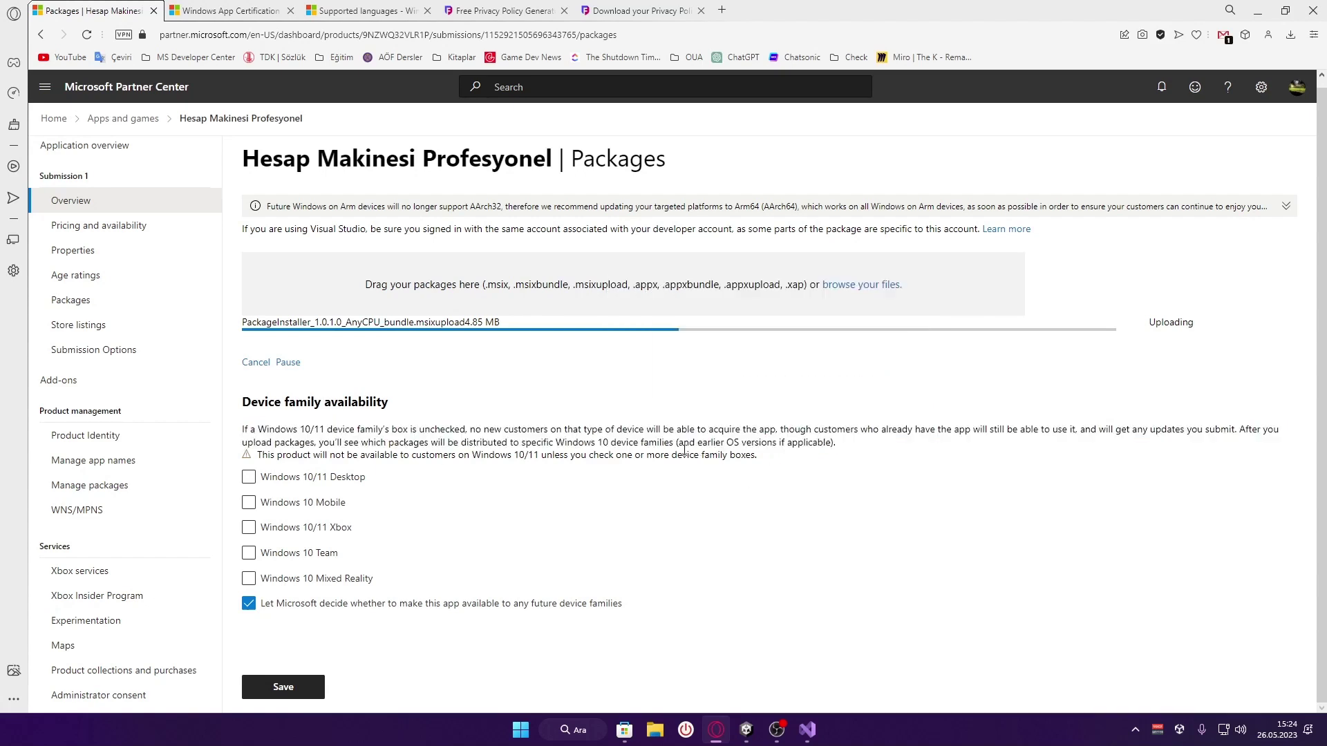
Translate the availability warning line, then tick Windows 10/11 Desktop
double_click(265, 455)
drag(295, 455, 801, 458)
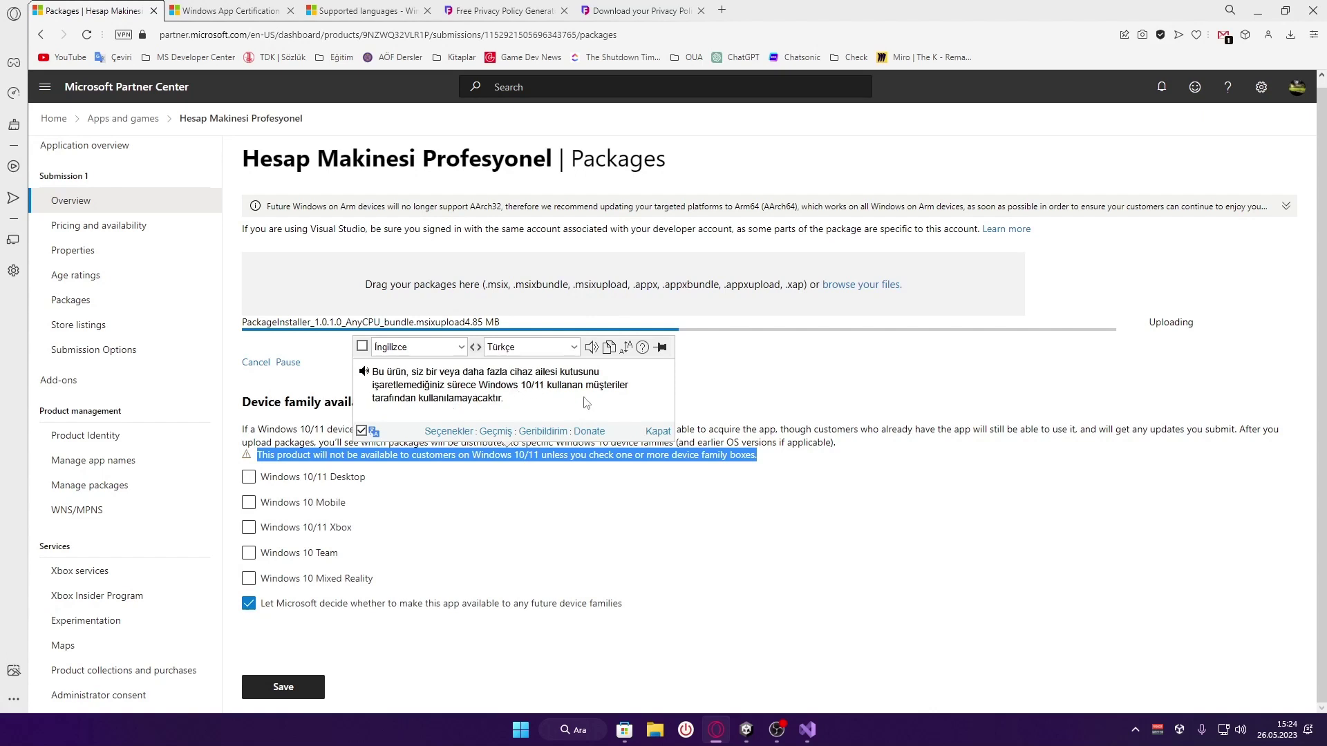
click(370, 456)
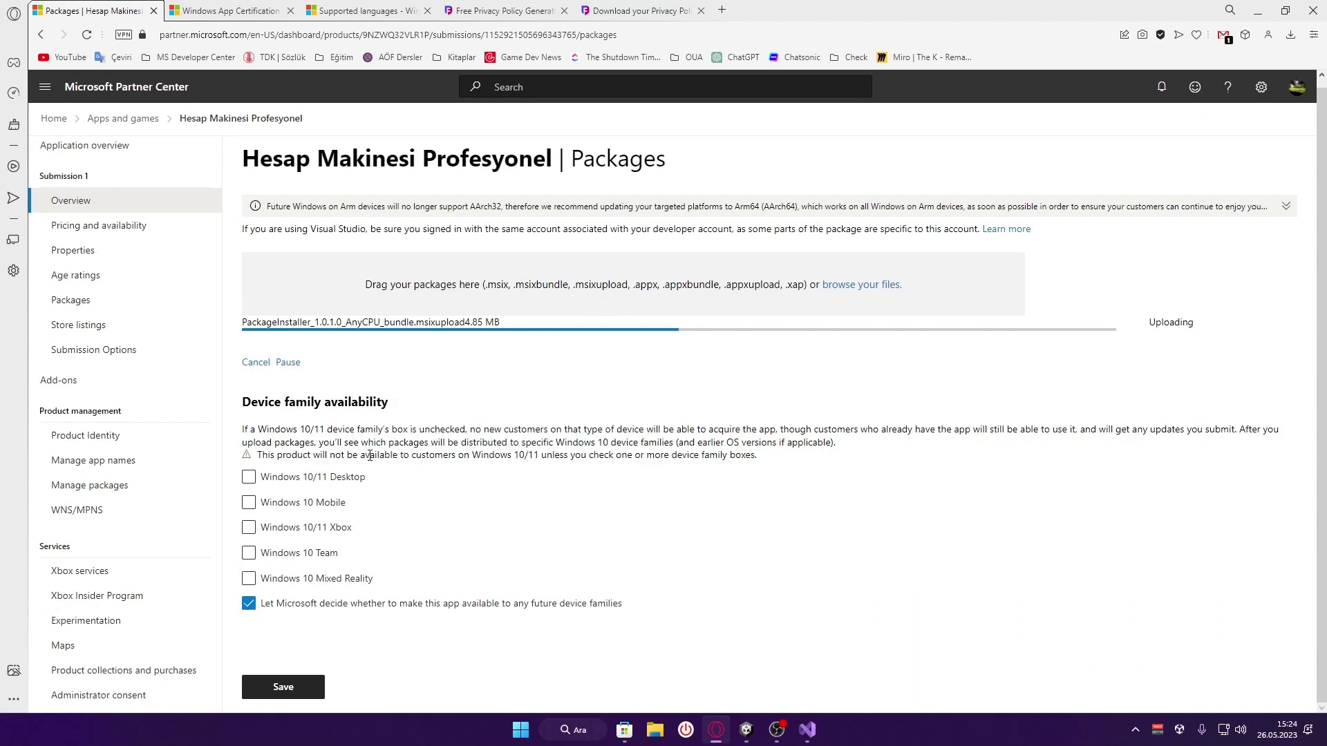
click(330, 477)
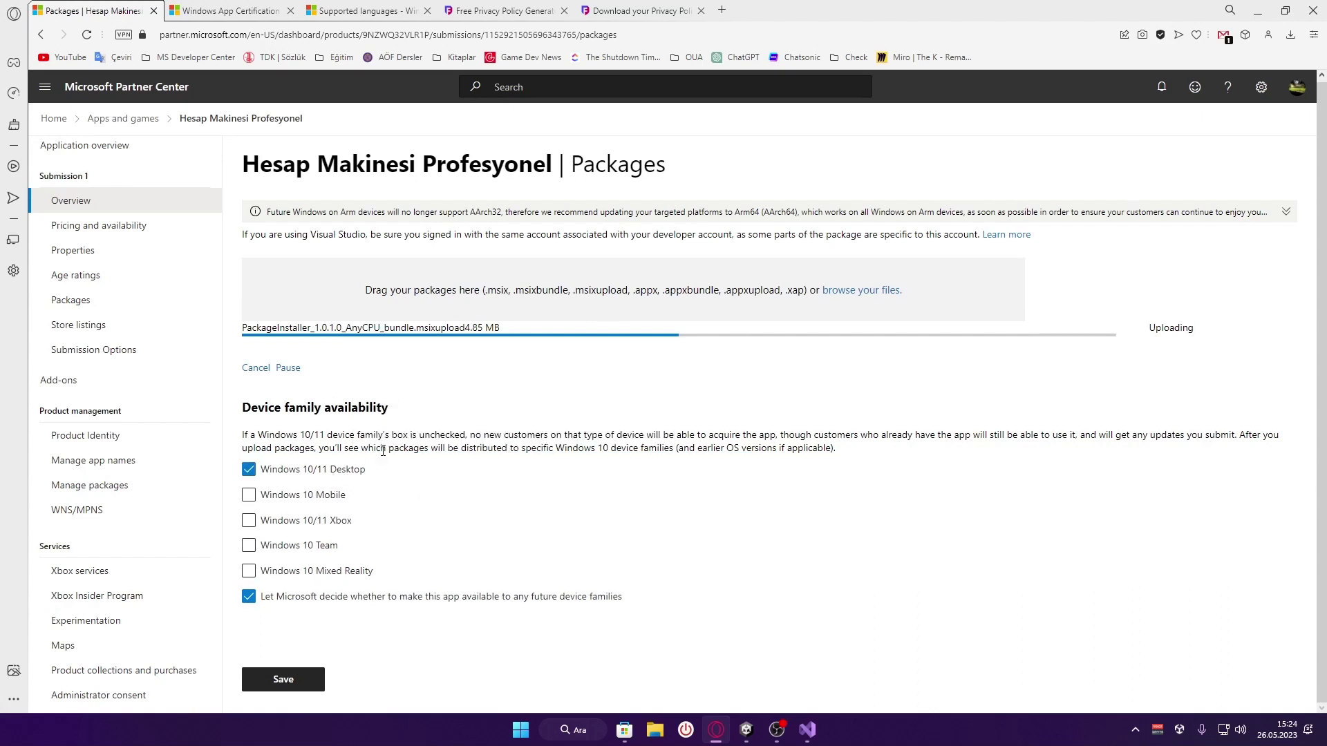
Toggle 'Let Microsoft decide' future device families off and on, and dismiss the error message
click(619, 598)
click(619, 600)
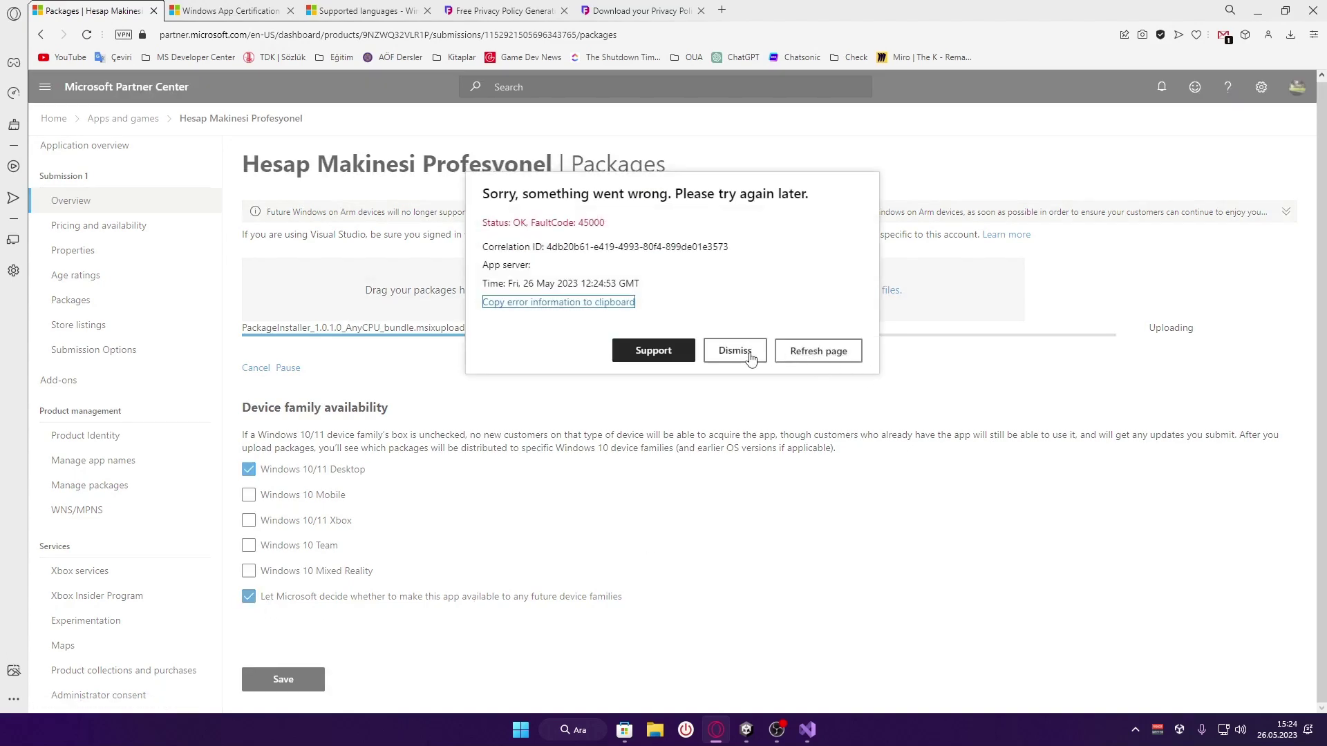
click(746, 359)
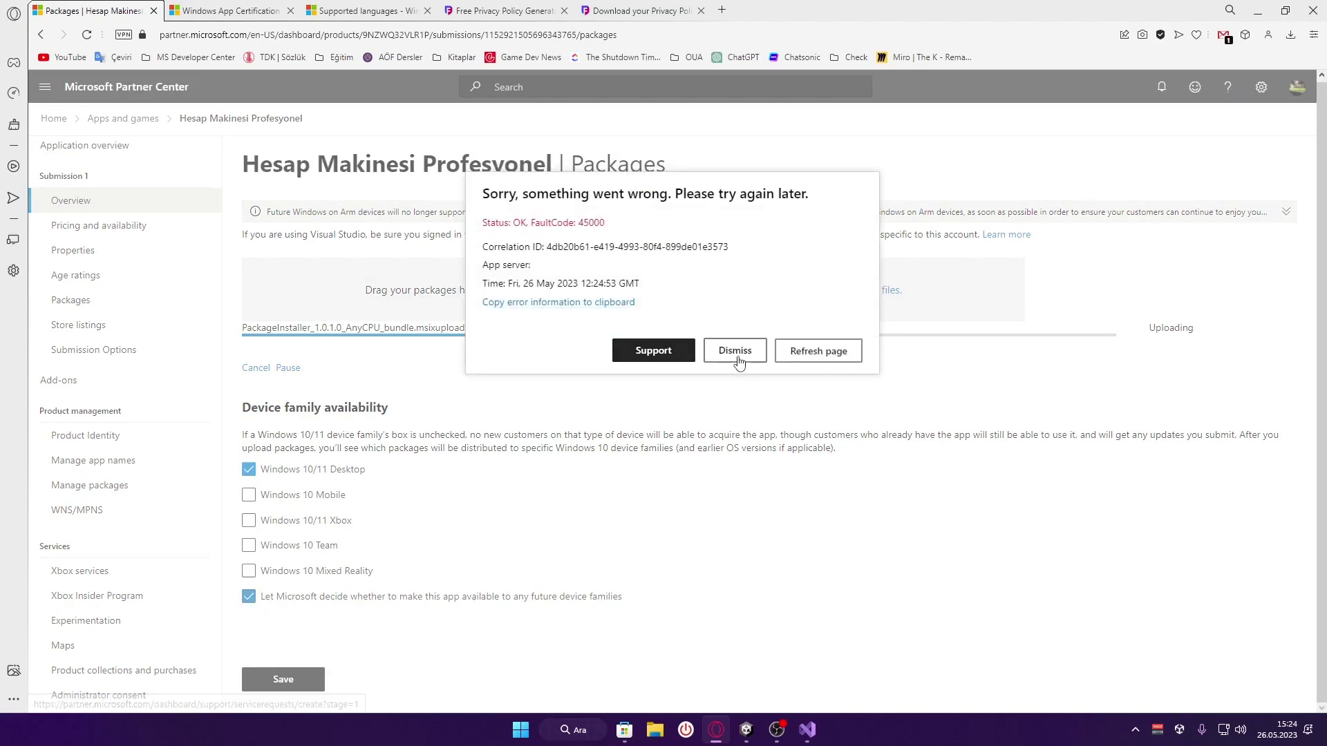
click(736, 354)
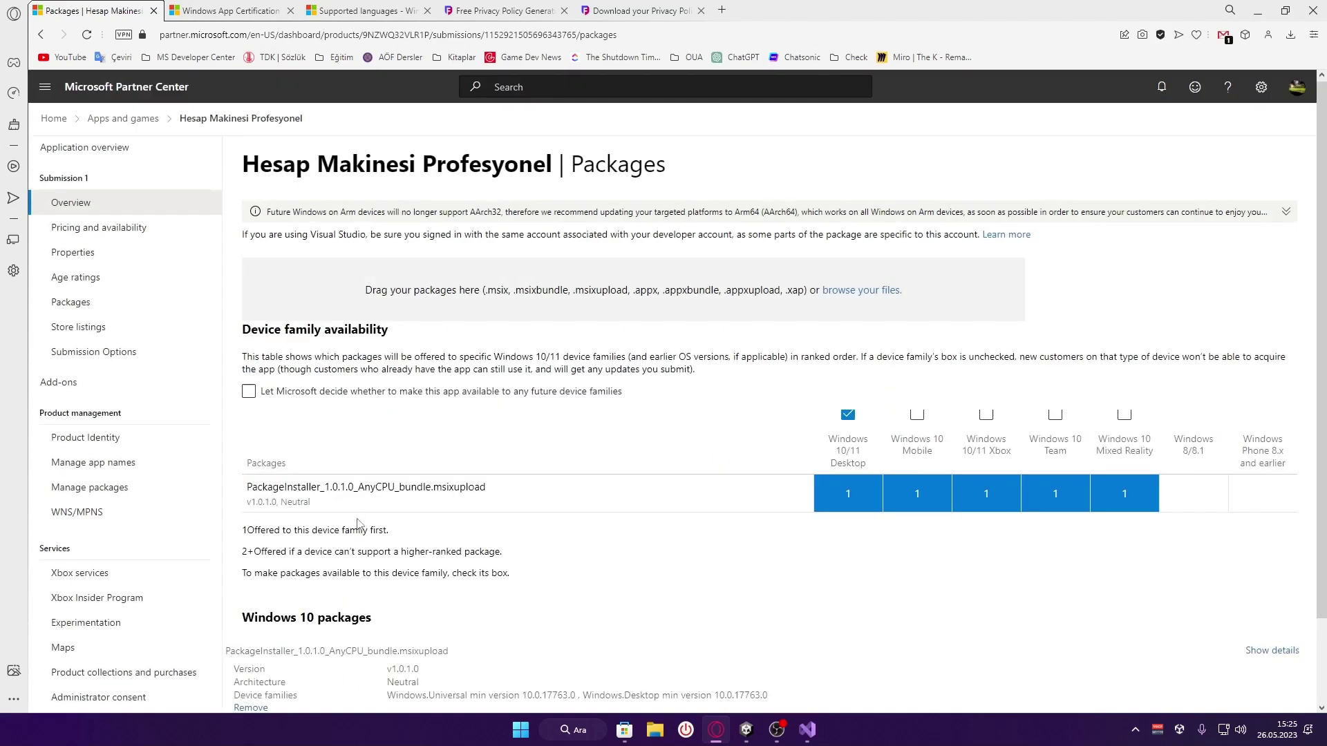
Ensure Windows 10/11 Desktop and 'Let Microsoft decide' future device families are both ticked
scroll(457, 507, down, 2)
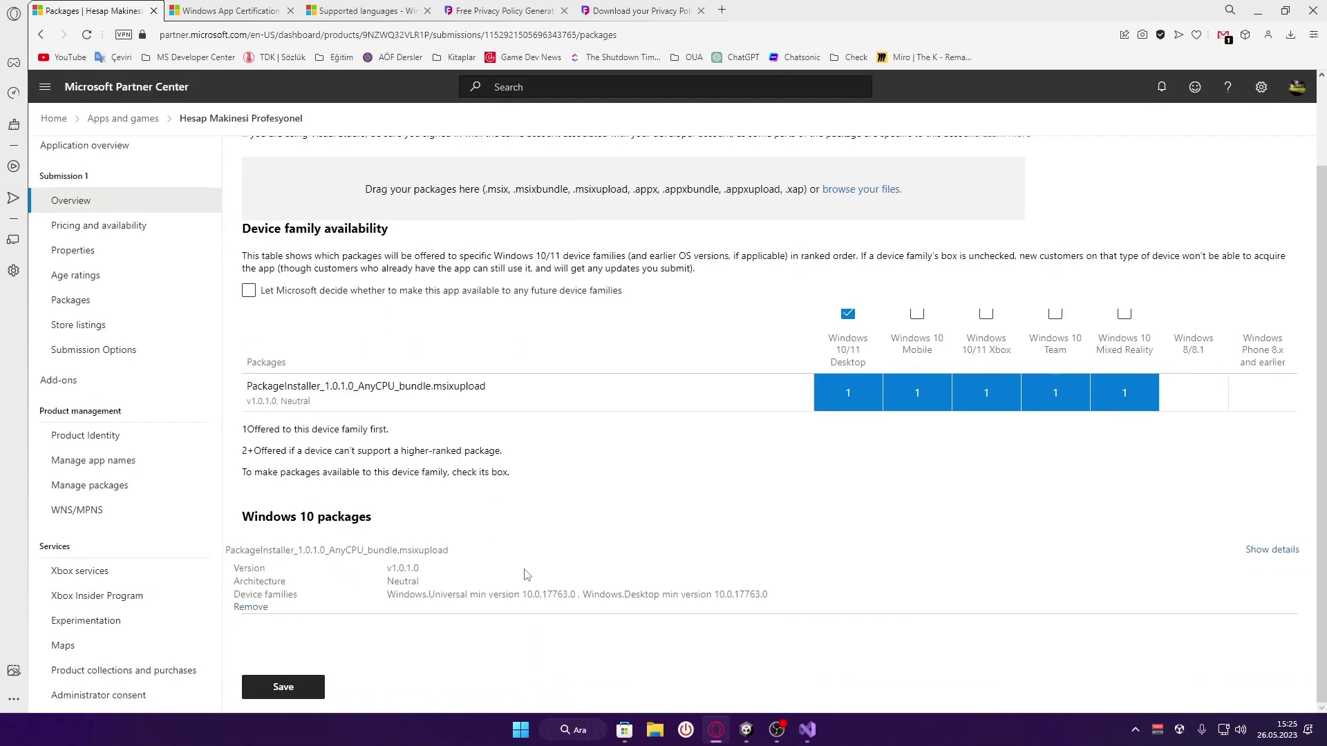
scroll(525, 575, up, 2)
scroll(525, 575, down, 2)
scroll(526, 575, up, 1)
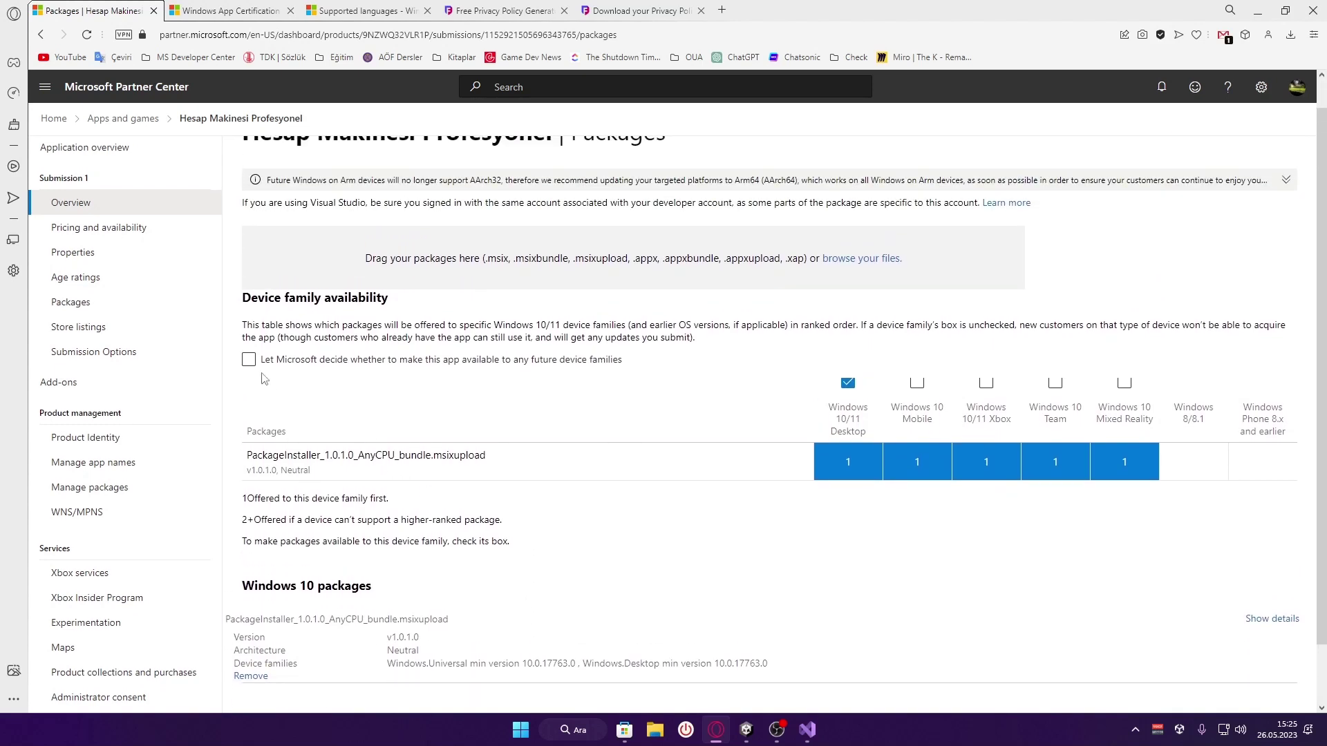
scroll(598, 507, up, 1)
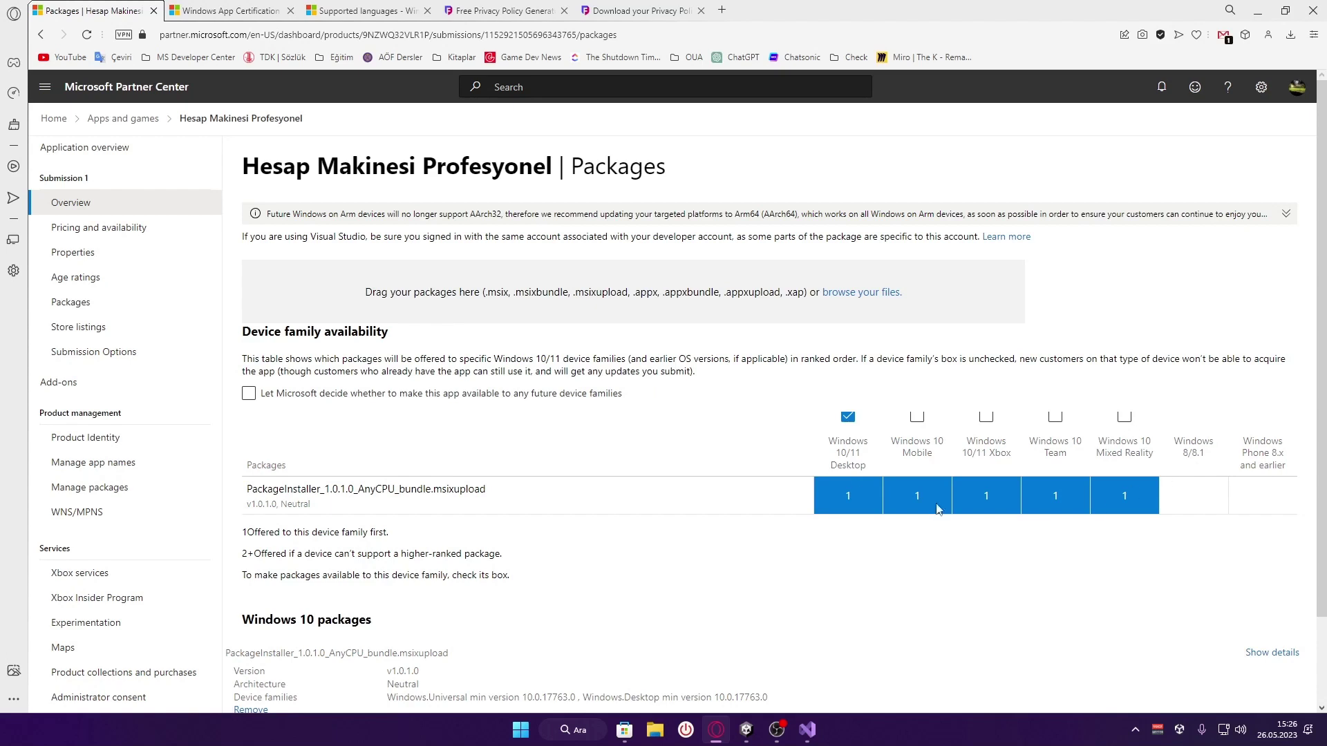
click(849, 418)
click(853, 433)
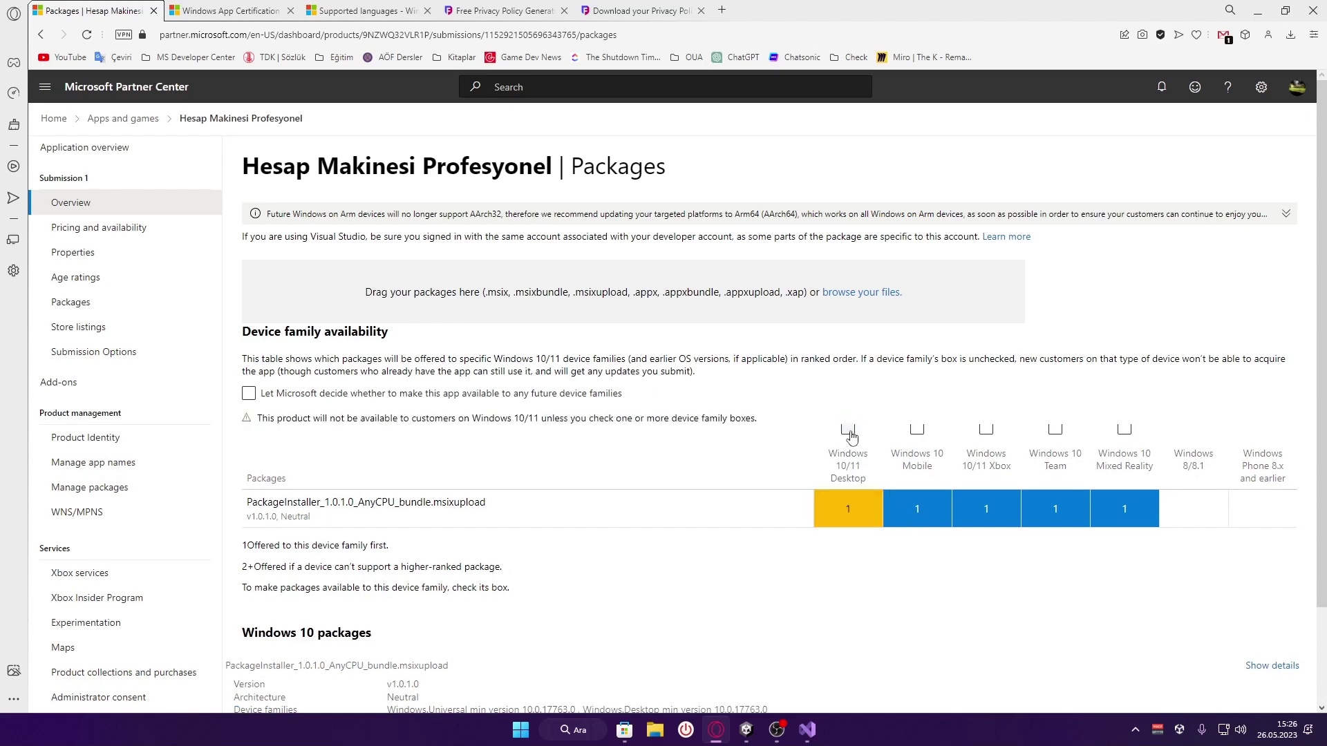
click(359, 393)
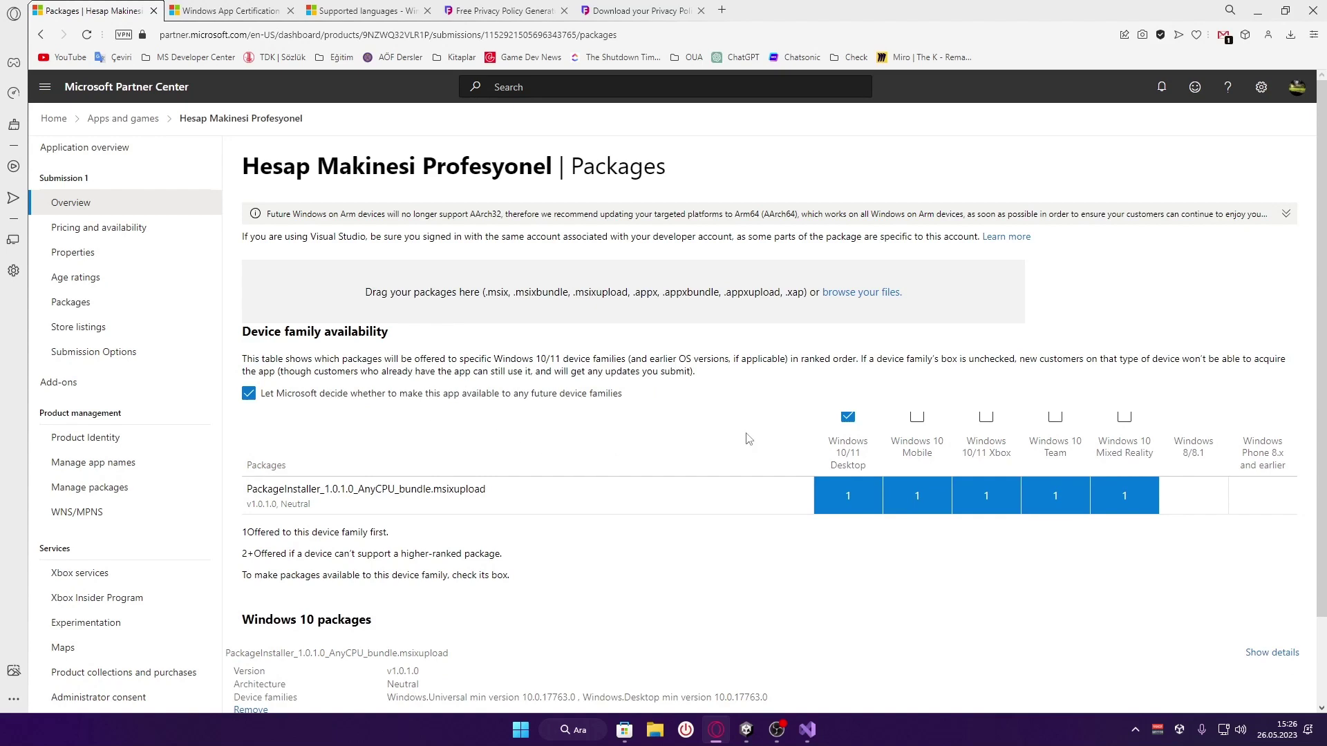
scroll(749, 439, down, 2)
click(849, 317)
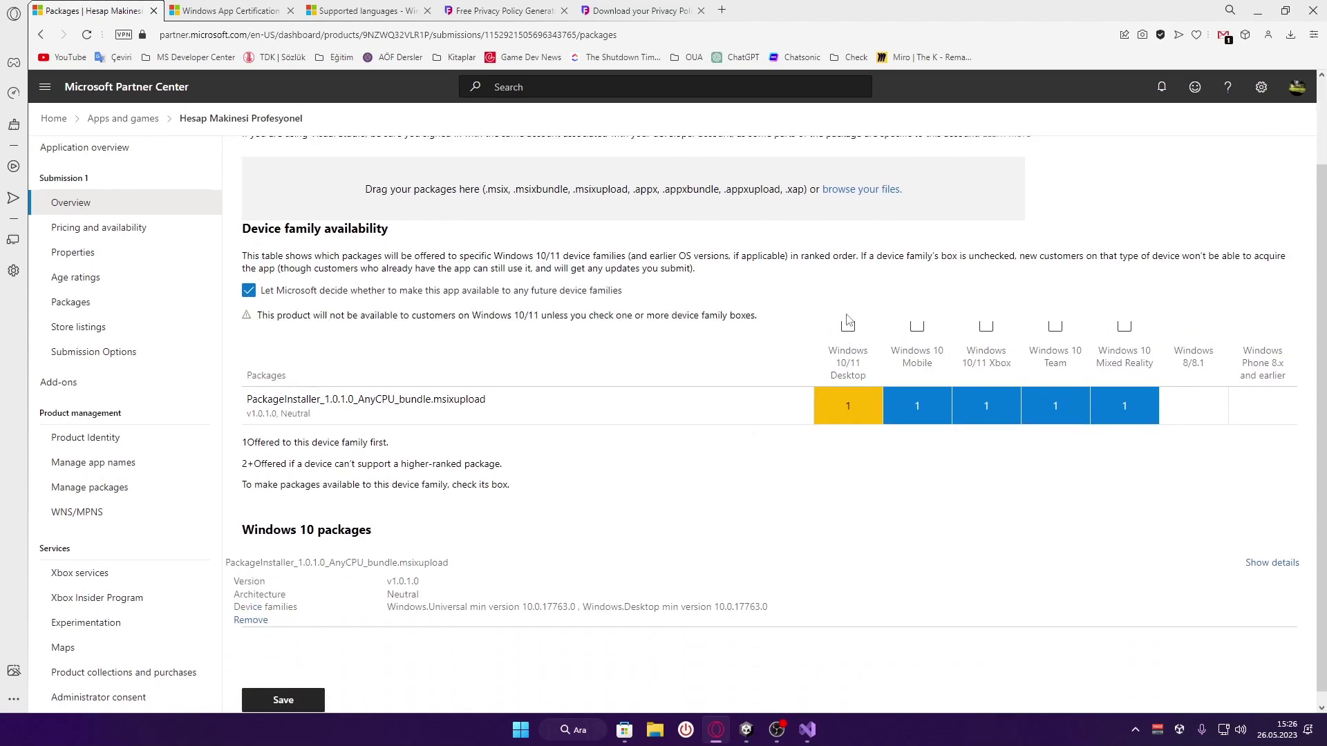
drag(256, 317, 560, 319)
click(641, 345)
click(848, 326)
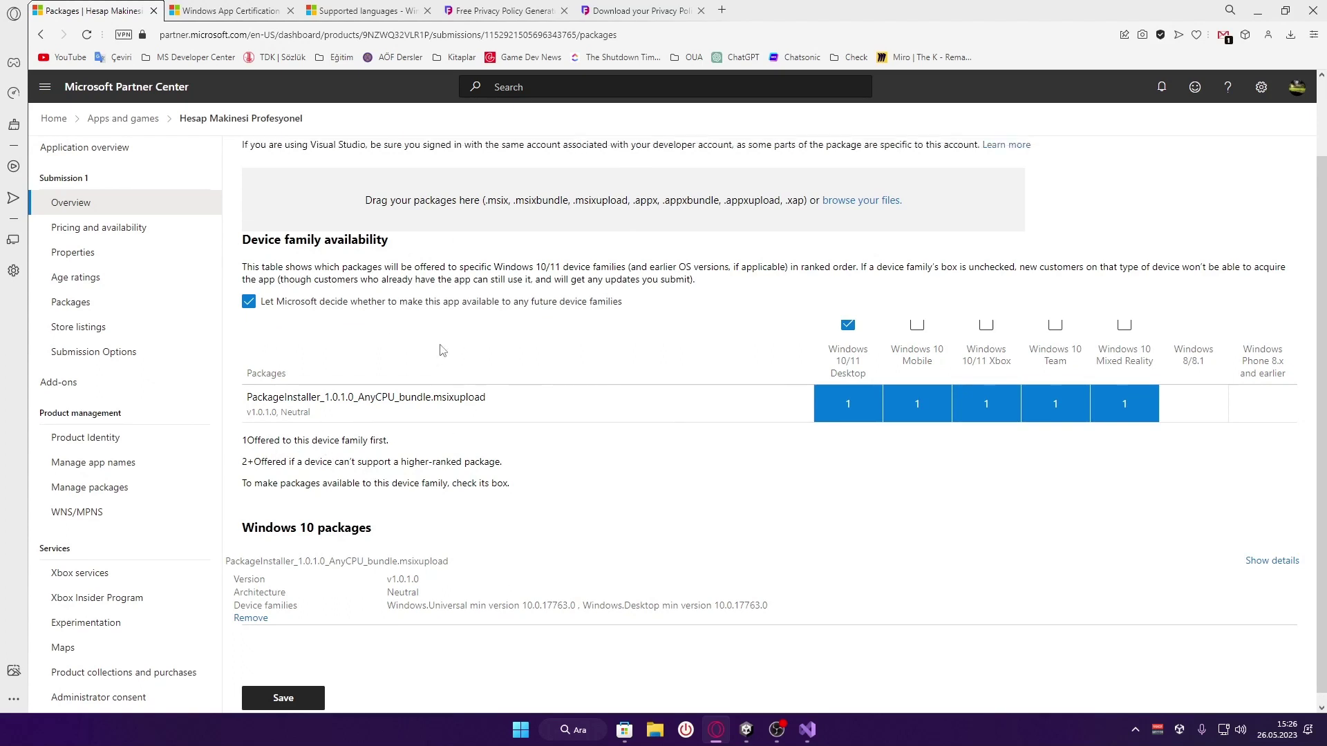
Save the package availability settings, then open Package.appxmanifest in Visual Studio
triple_click(295, 401)
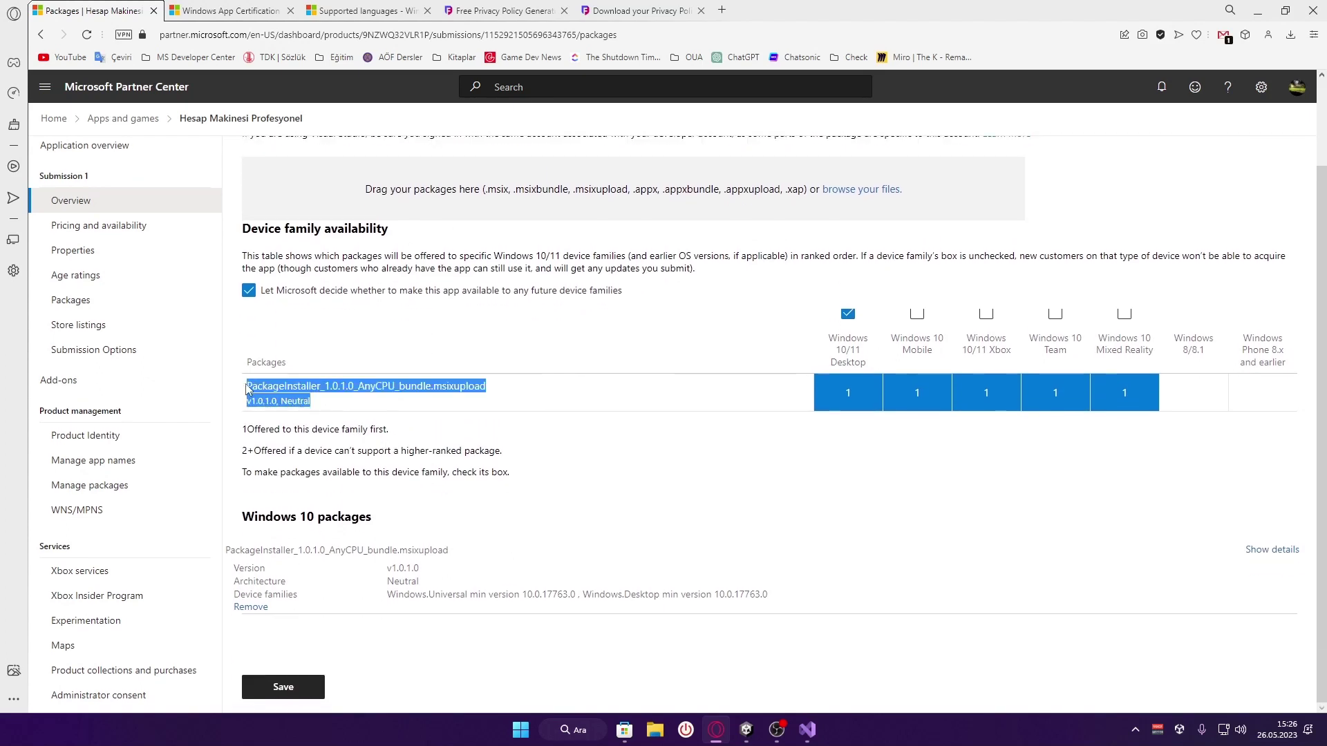
click(286, 387)
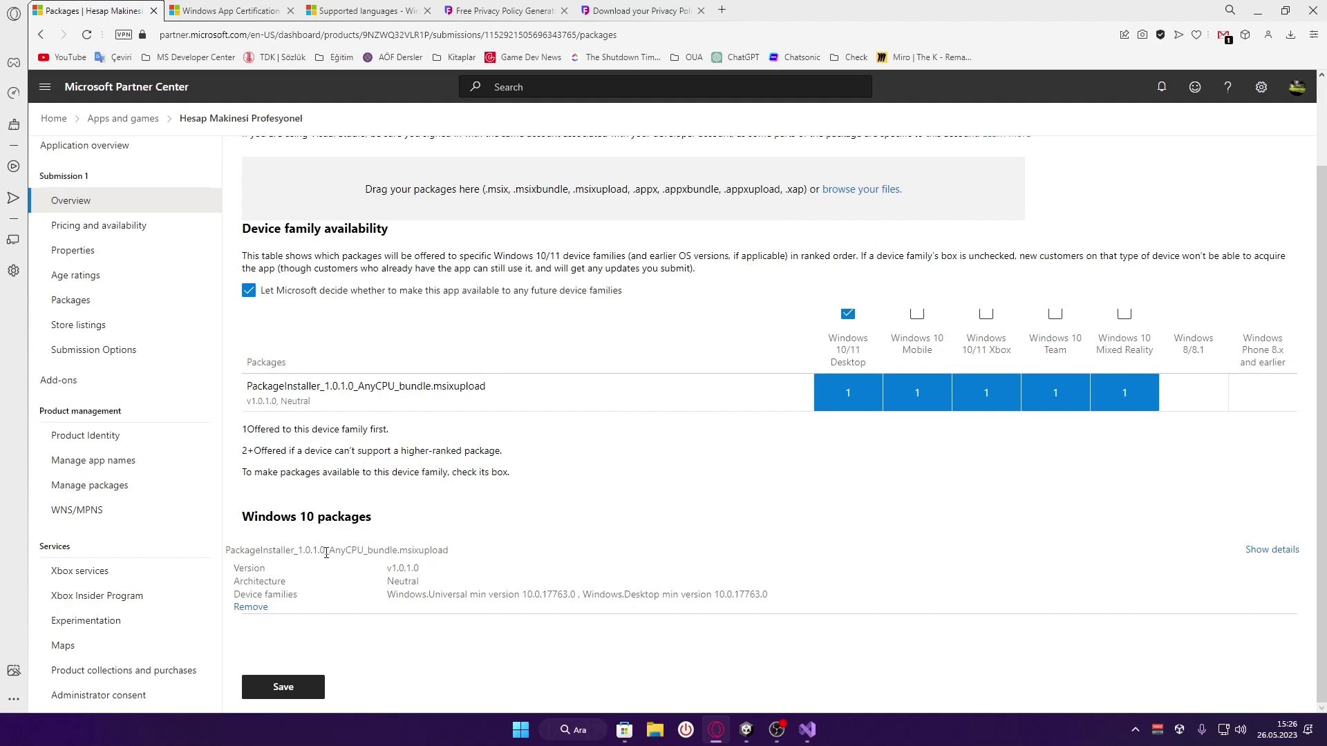
click(305, 687)
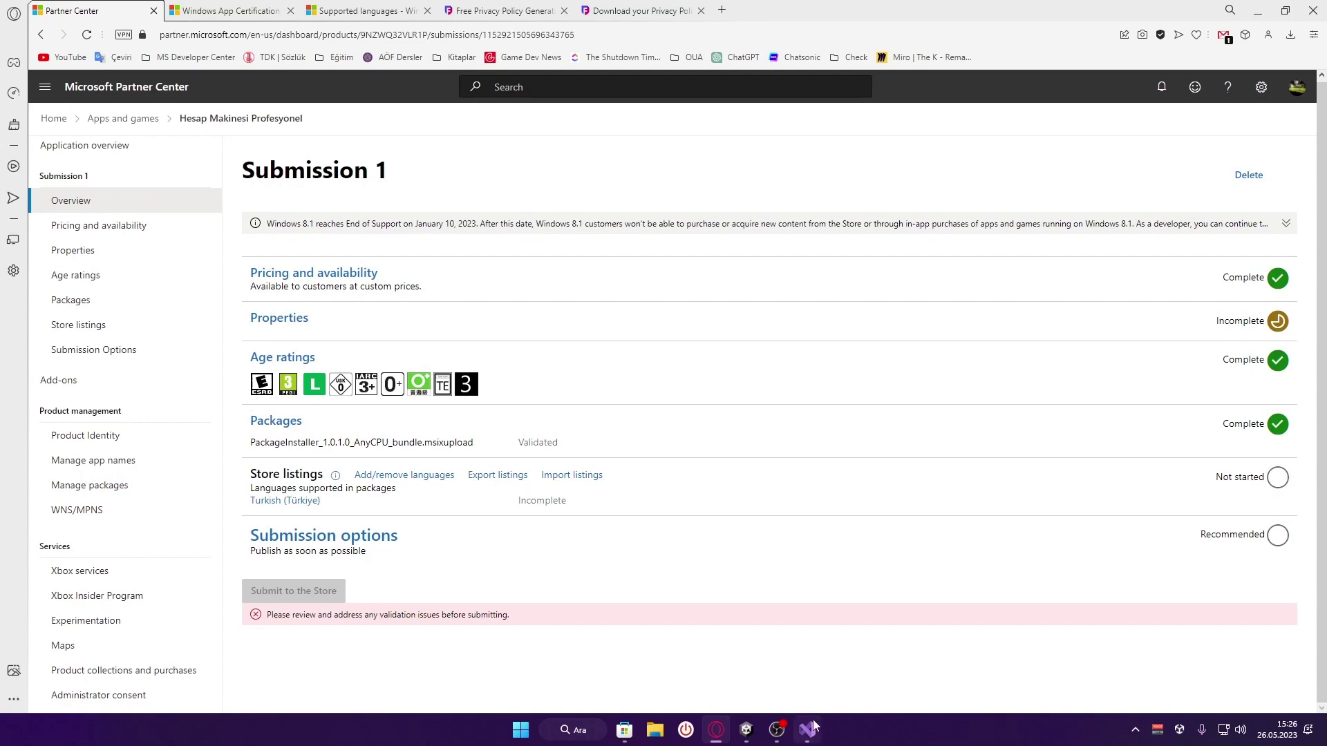
click(807, 730)
click(67, 56)
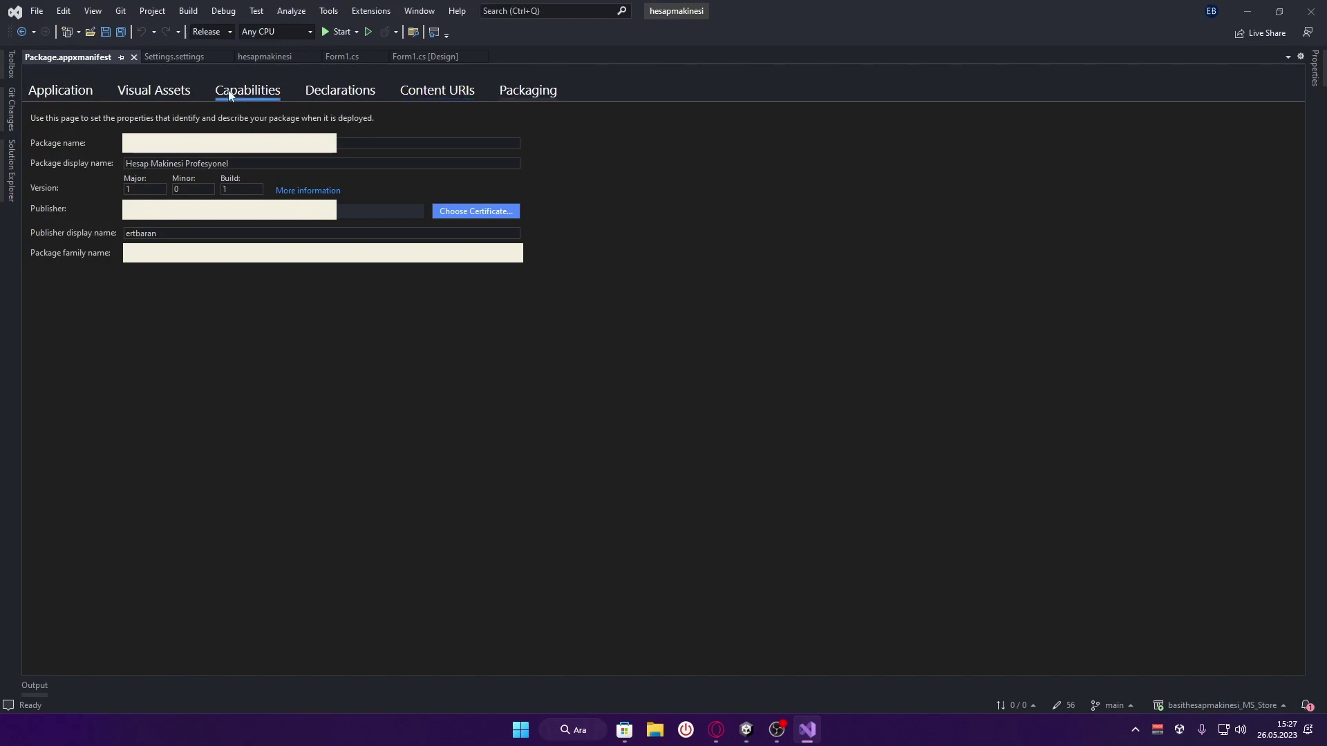
Check the manifest's default language is tr-TR, then return to the Partner Center submission
click(73, 89)
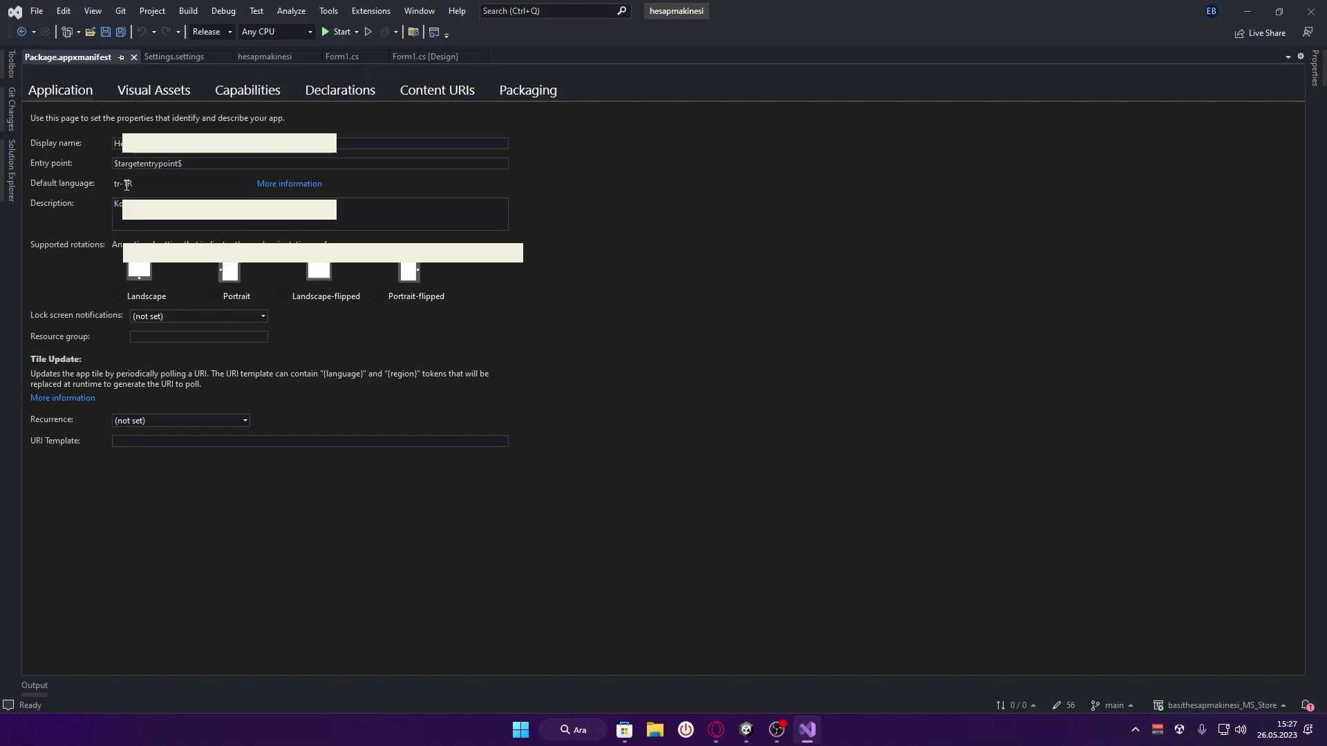
click(716, 730)
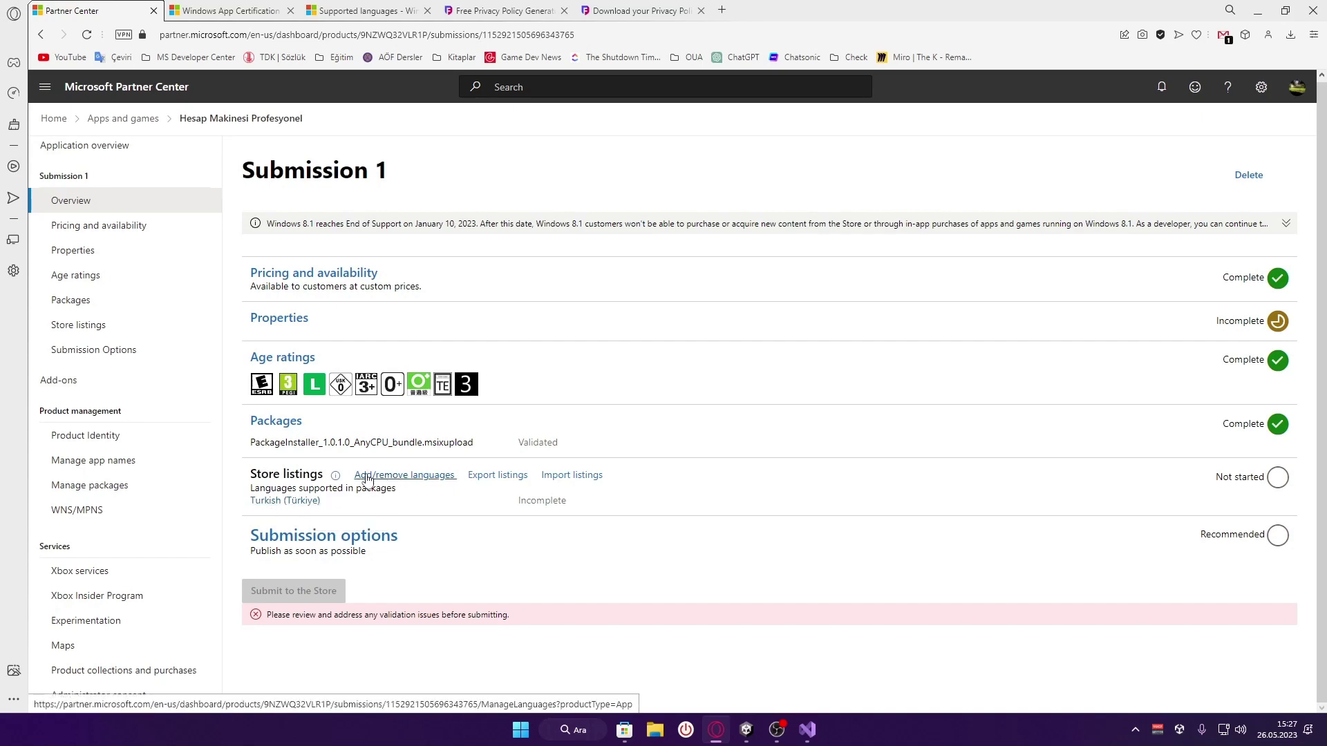
Open Add/remove languages for store listings, briefly referencing the Microsoft Store app
click(367, 478)
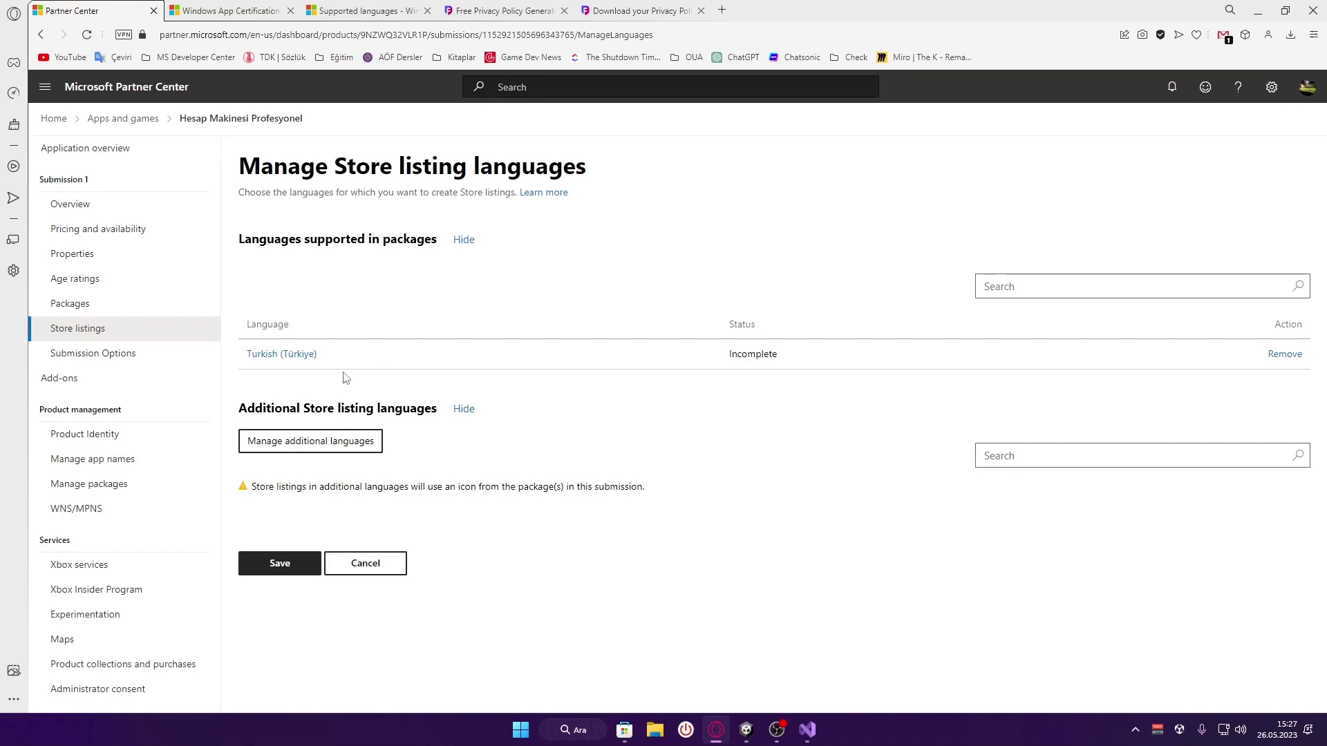
click(625, 730)
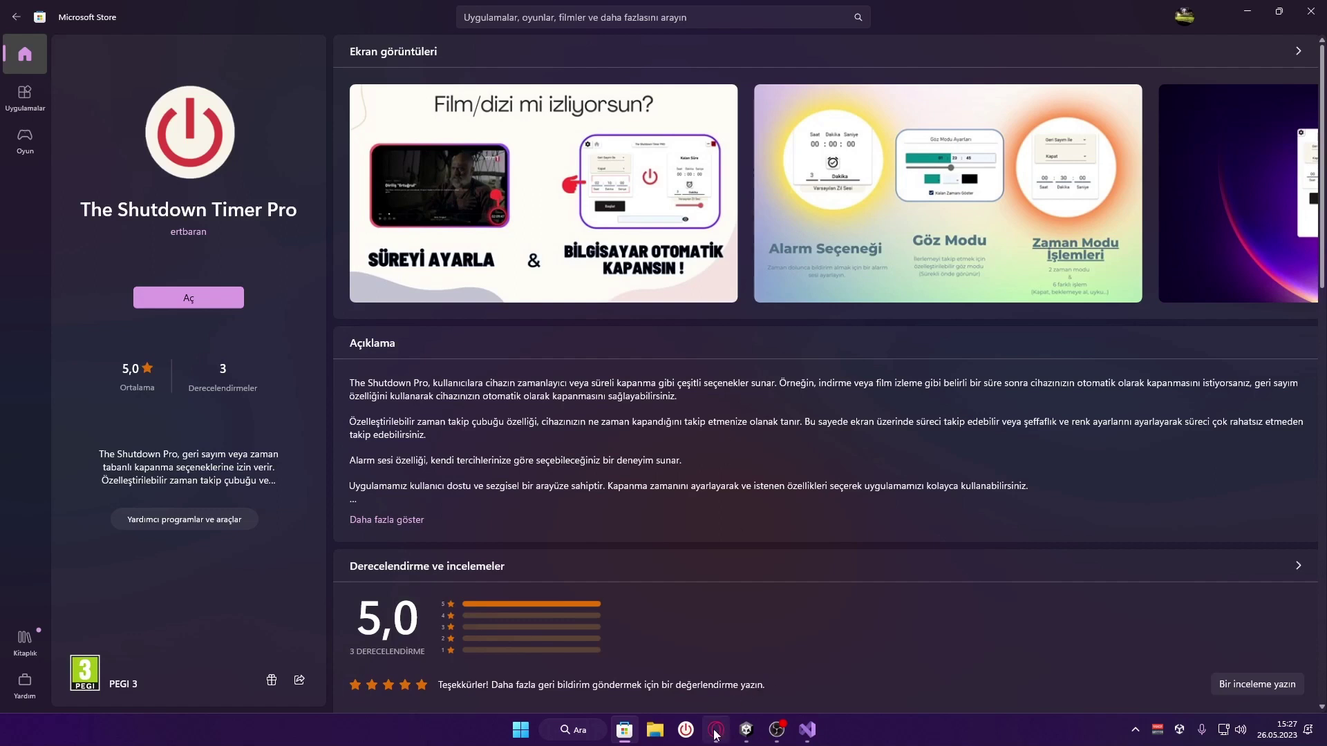
mouse_move(715, 734)
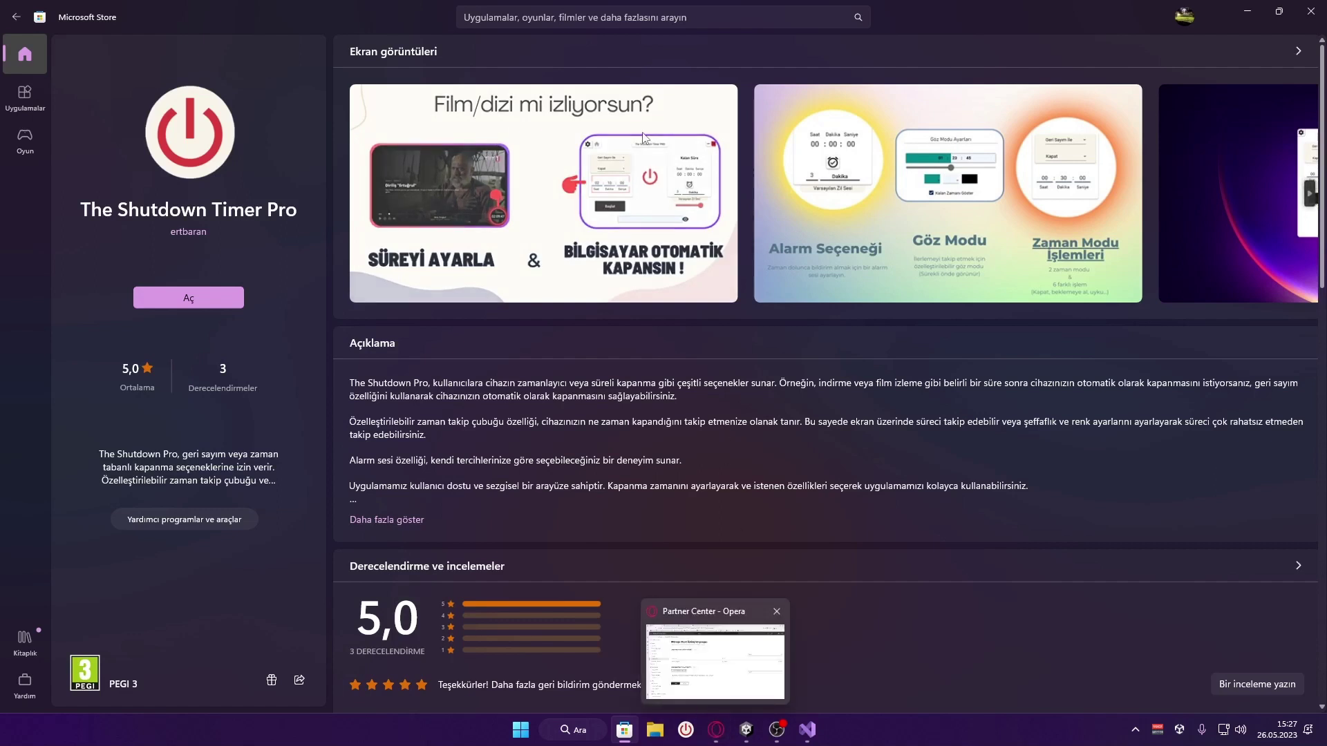
click(716, 730)
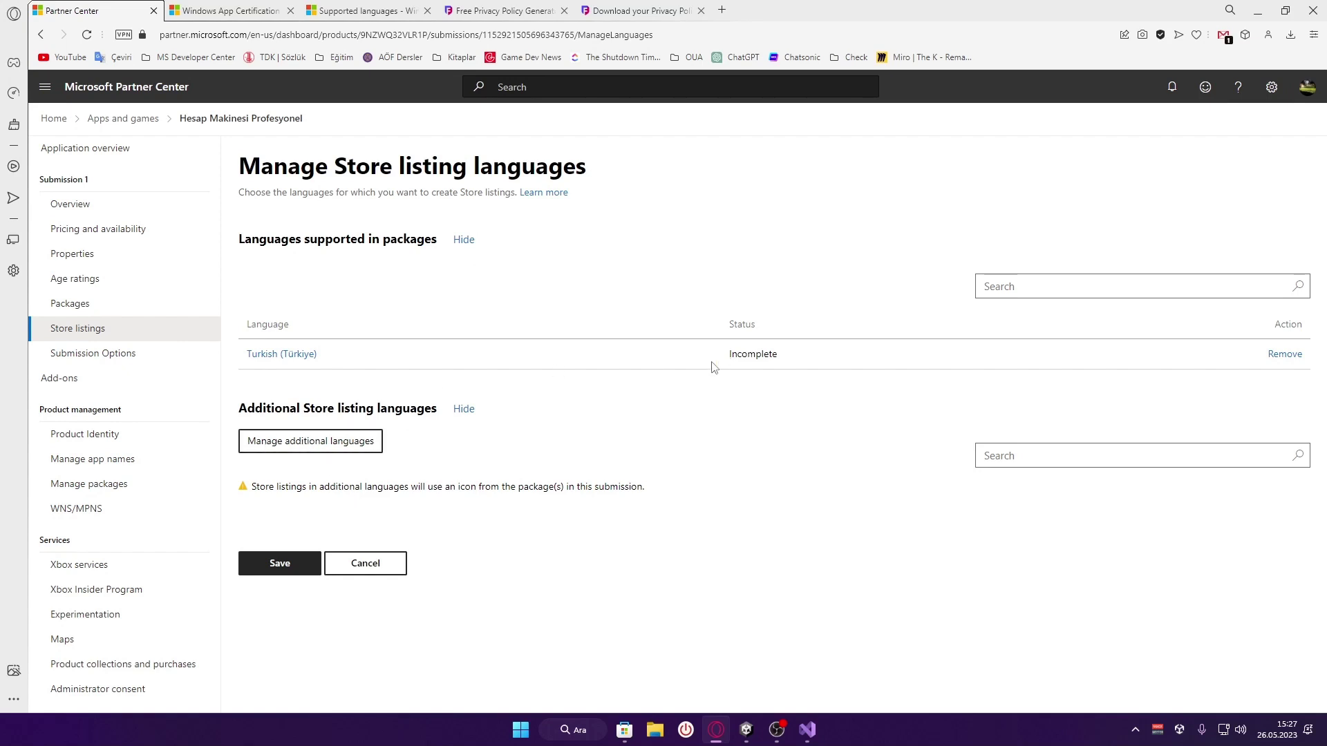
Search for English in the additional languages list, tick it and update
click(268, 455)
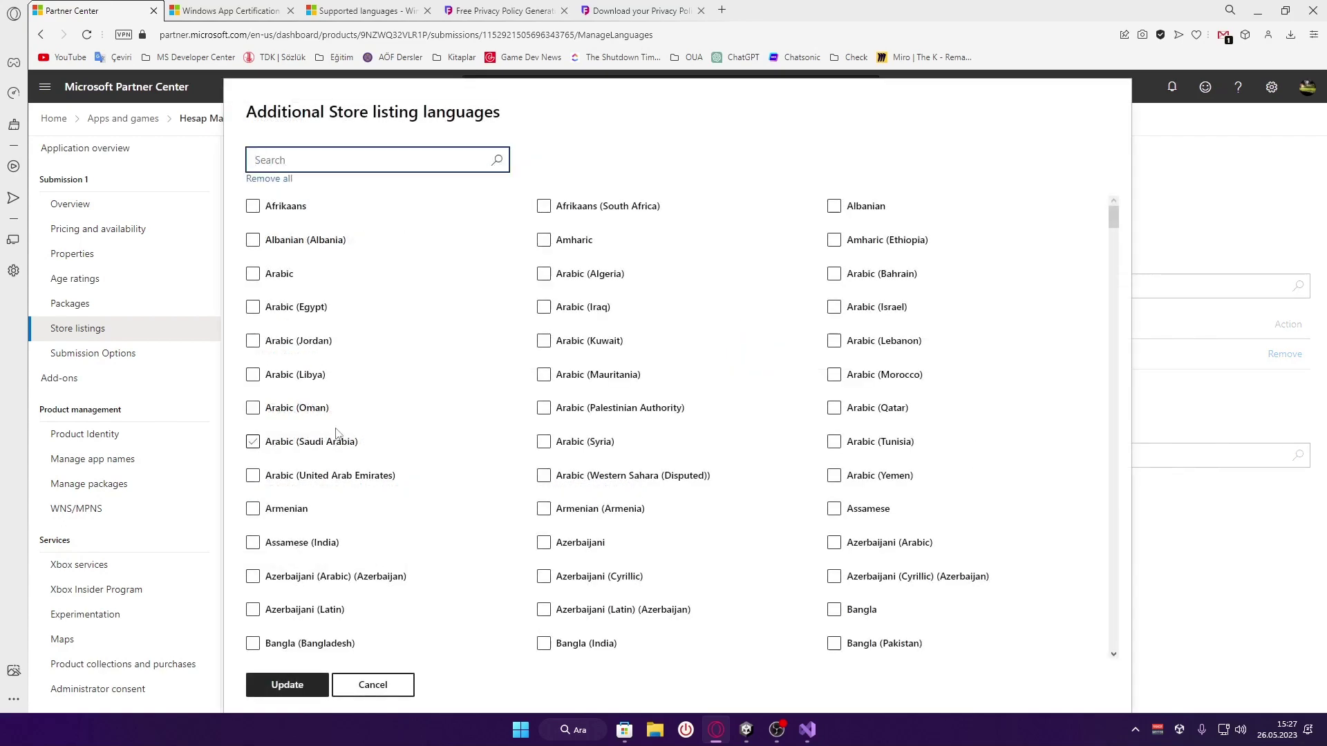
click(346, 164)
text(English)
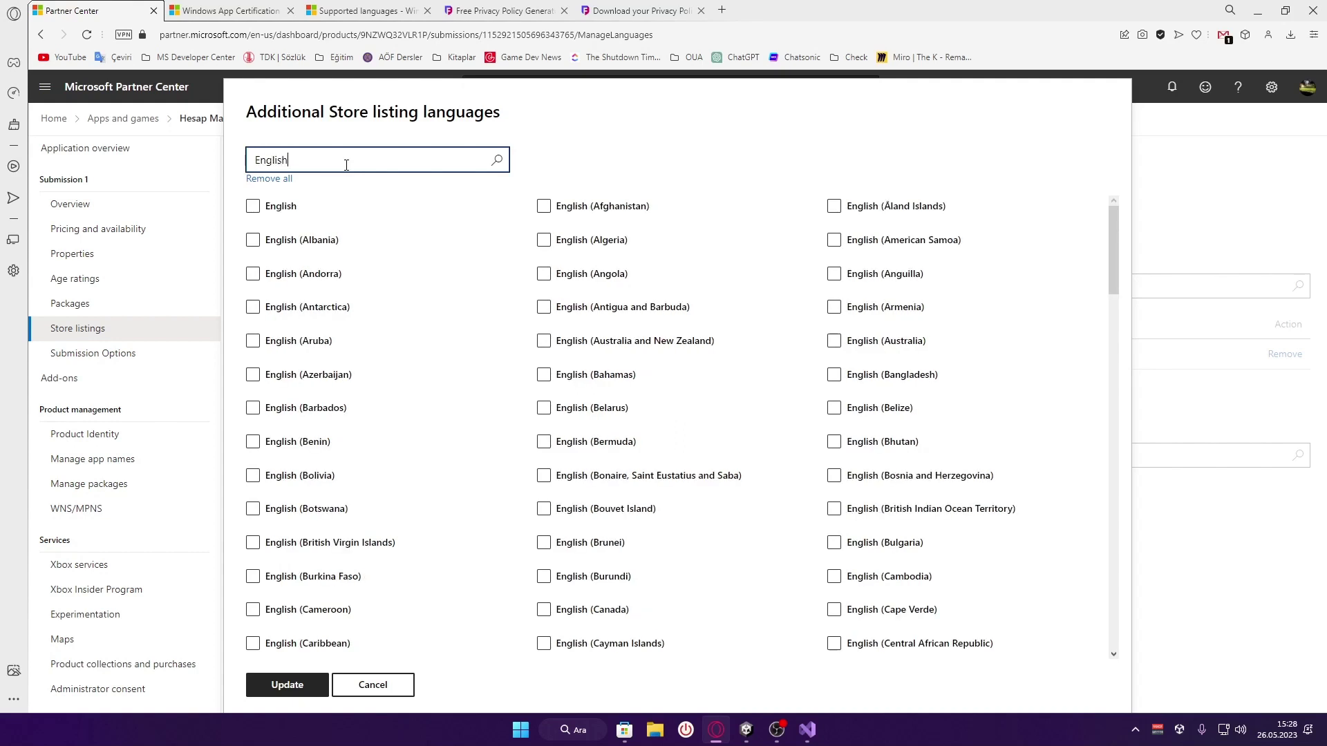
click(253, 207)
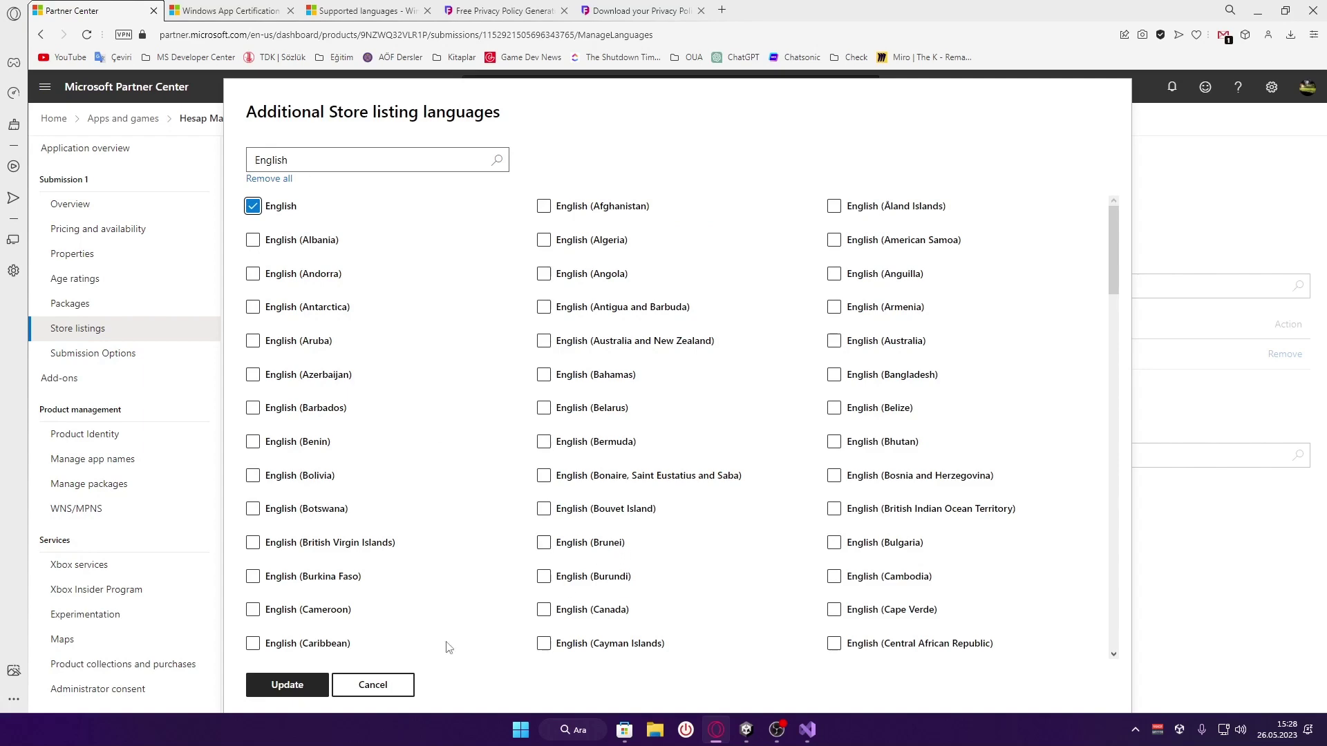
click(289, 690)
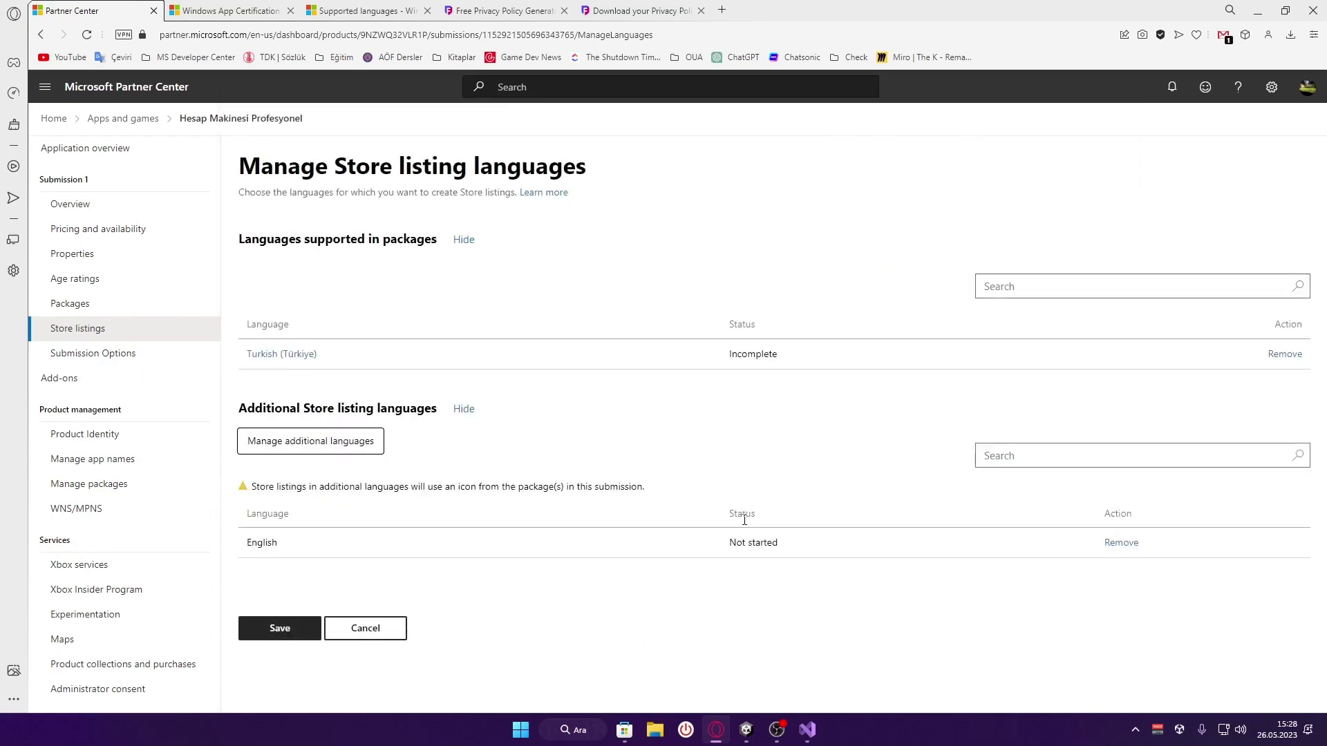
double_click(260, 542)
Save the English and Turkish (Türkiye) language changes and open the Turkish (Türkiye) listing
click(377, 548)
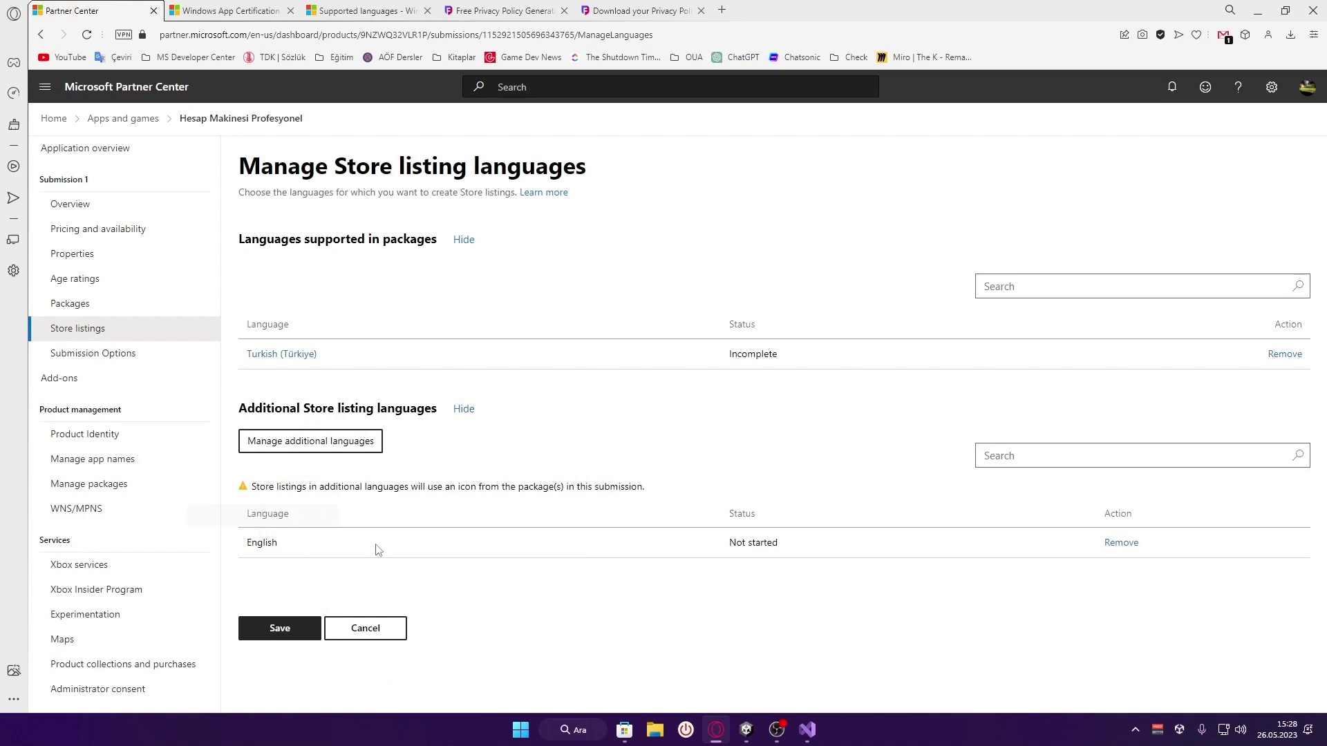
double_click(262, 543)
click(339, 544)
drag(326, 363, 245, 356)
click(269, 403)
click(280, 629)
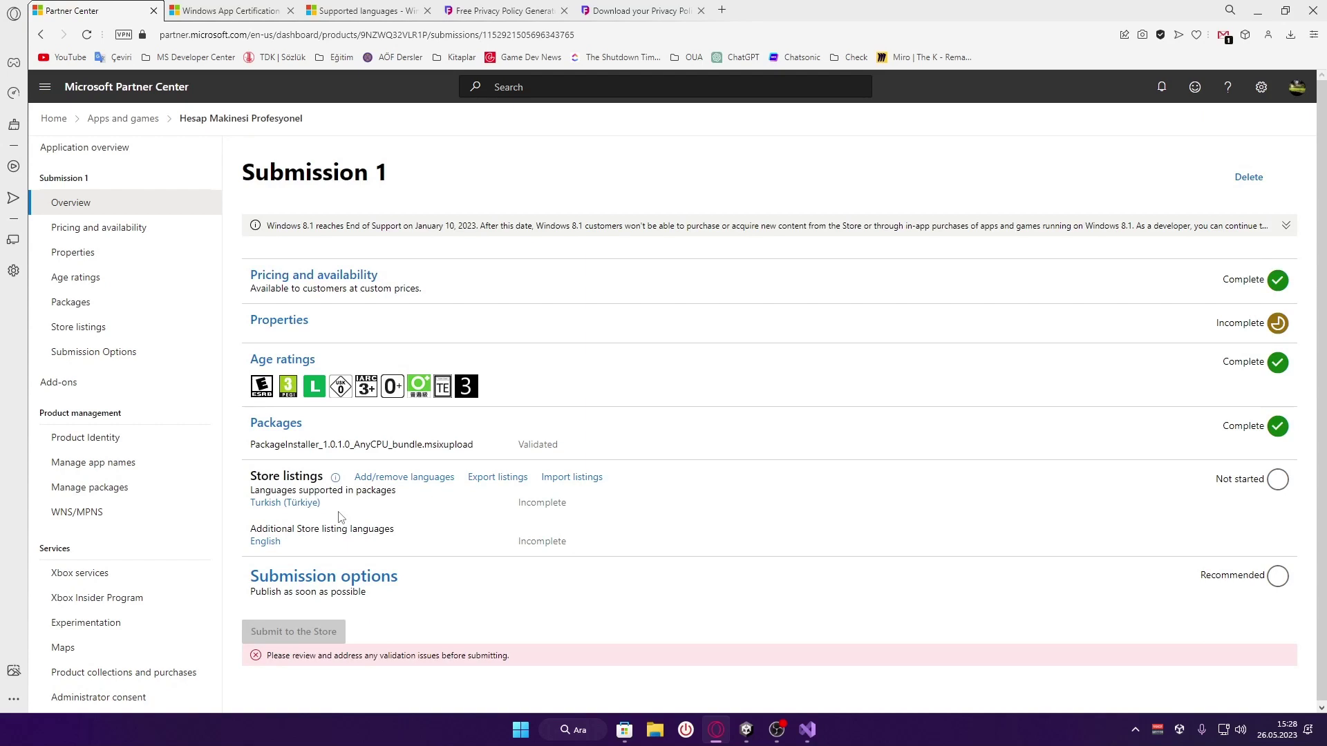
click(298, 503)
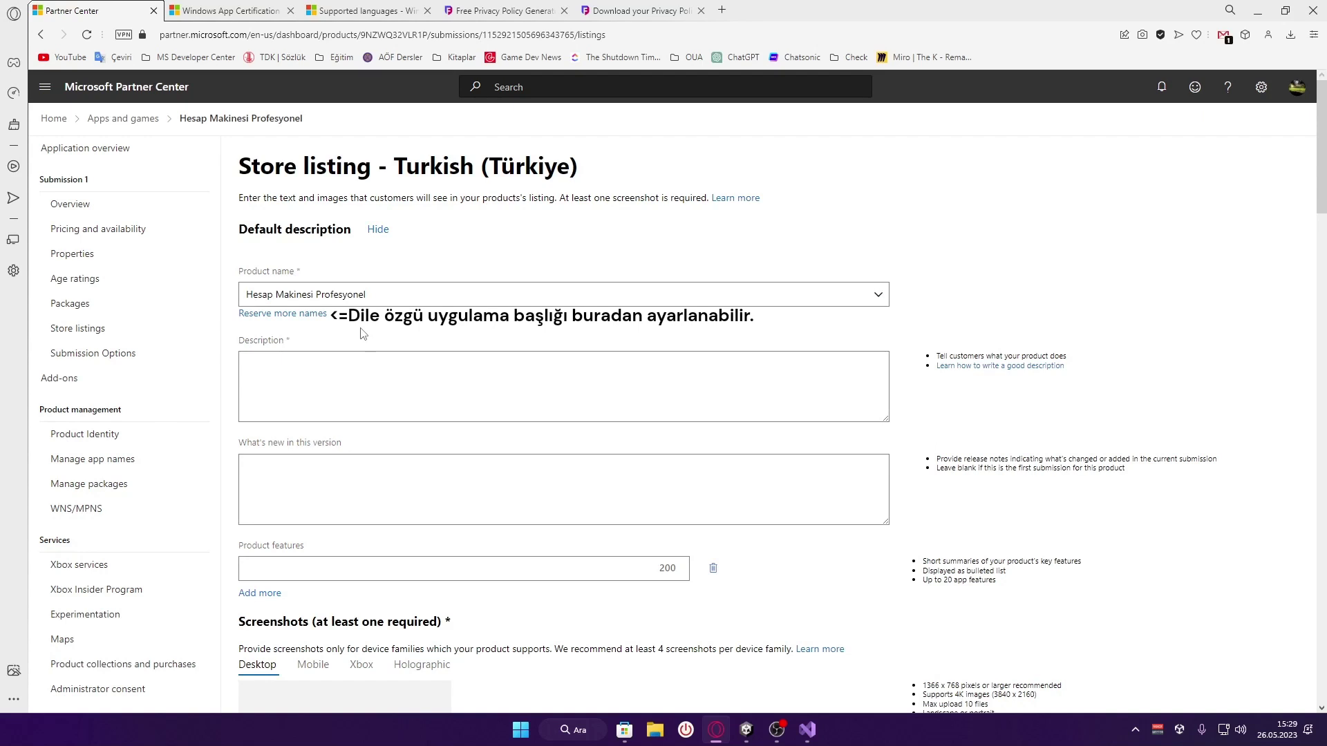
Focus the empty Description box, check the Store app, then open Chatsonic in a new tab
click(345, 393)
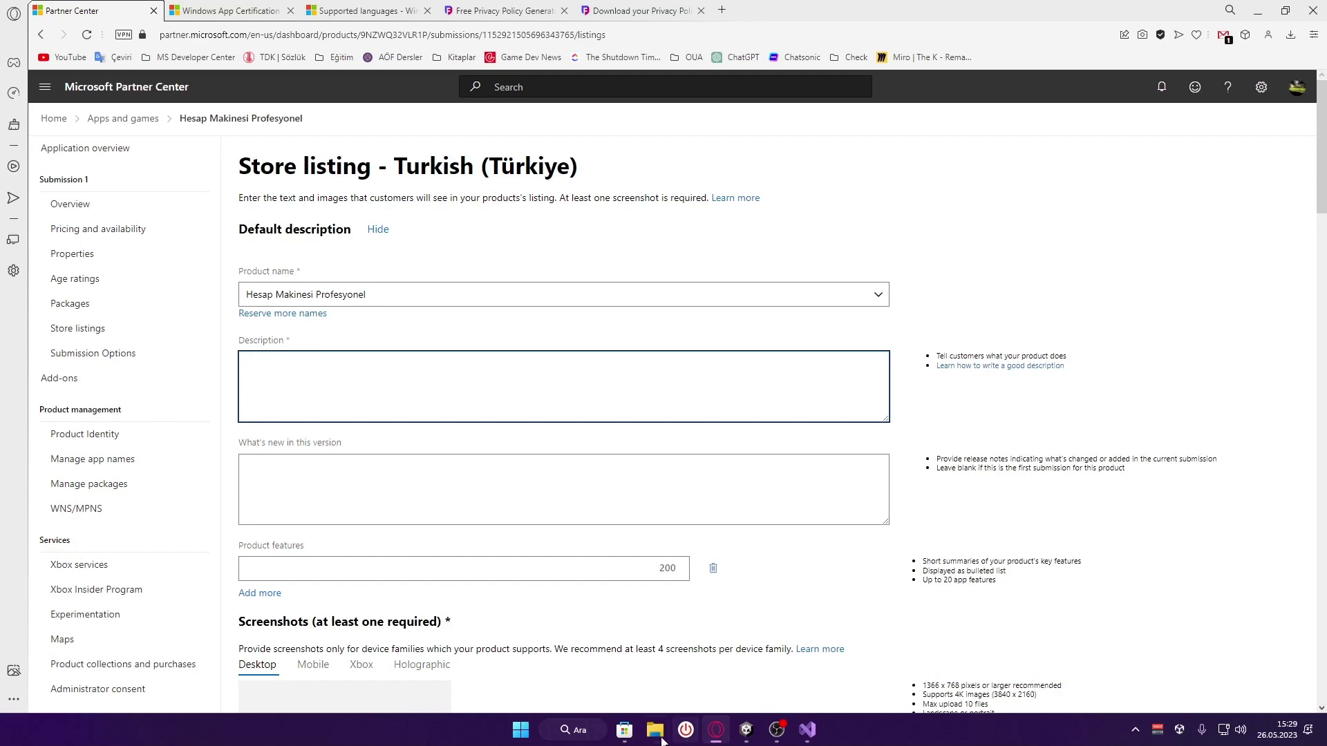
click(624, 730)
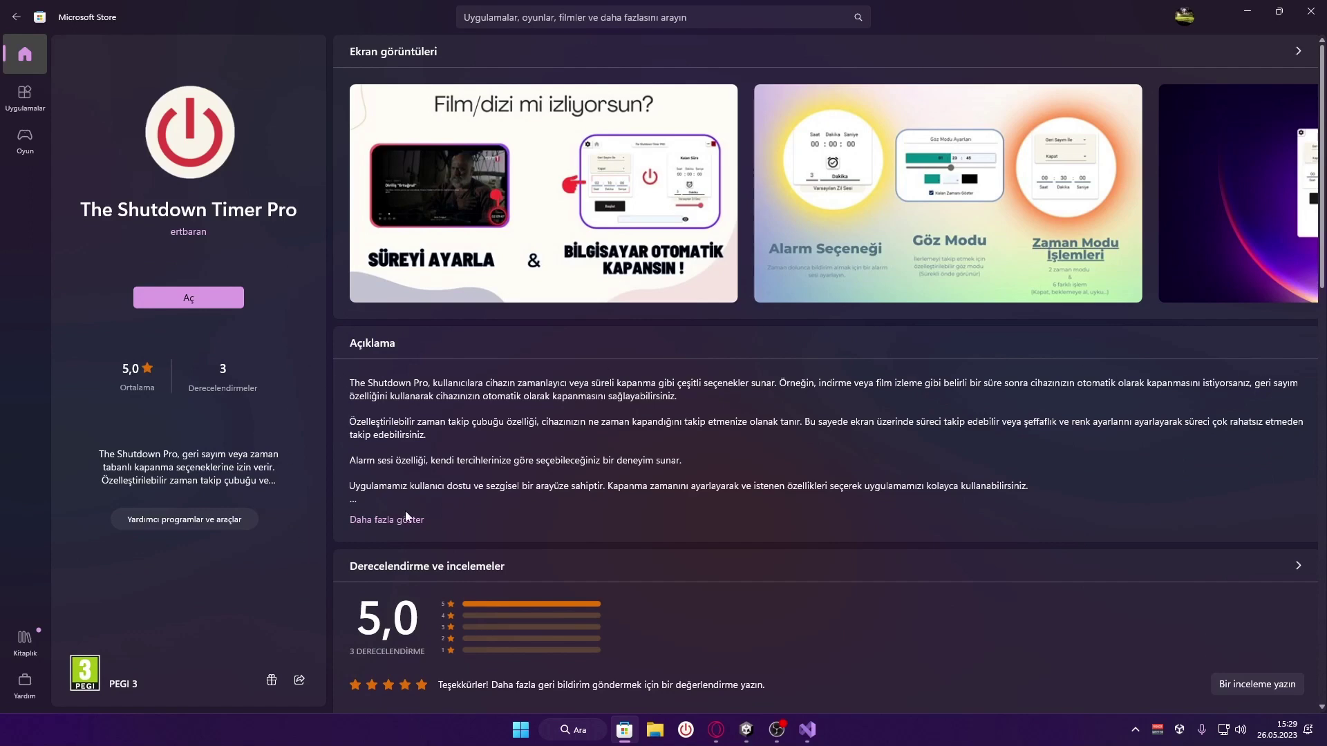
click(714, 737)
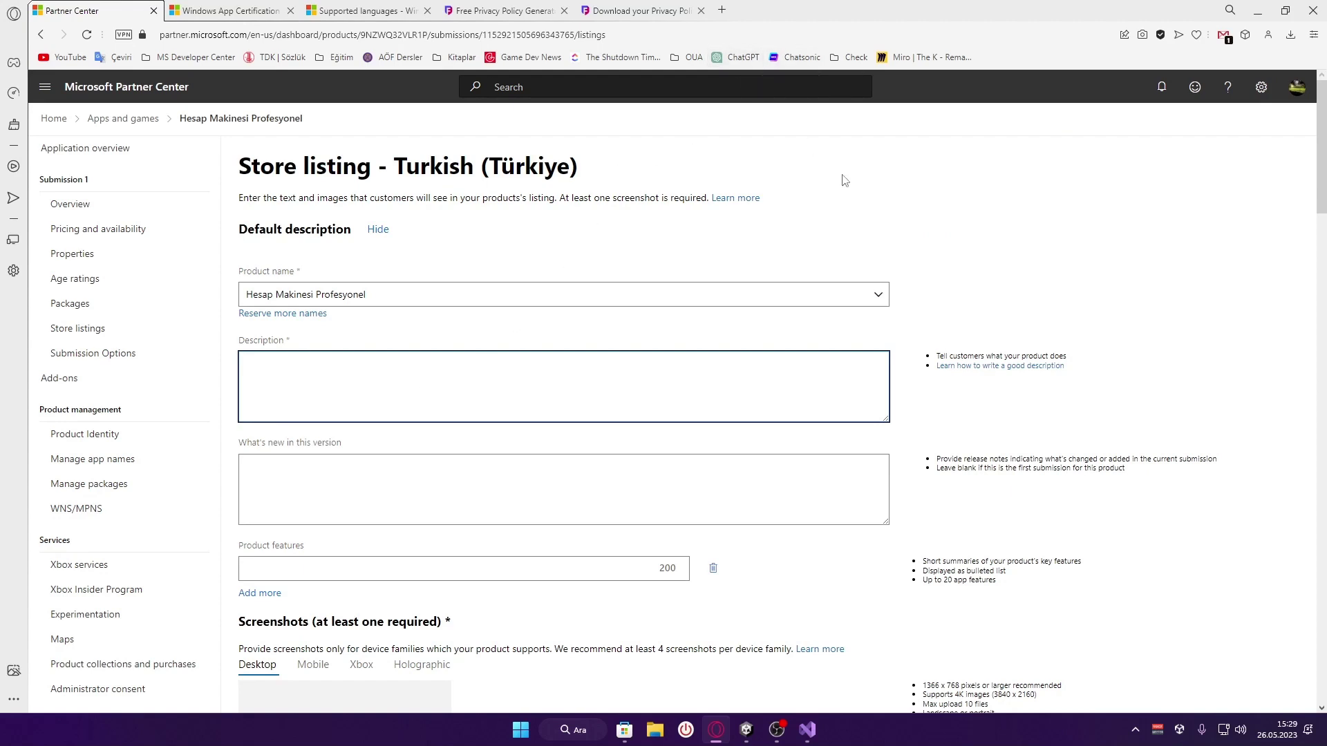
middle_click(803, 57)
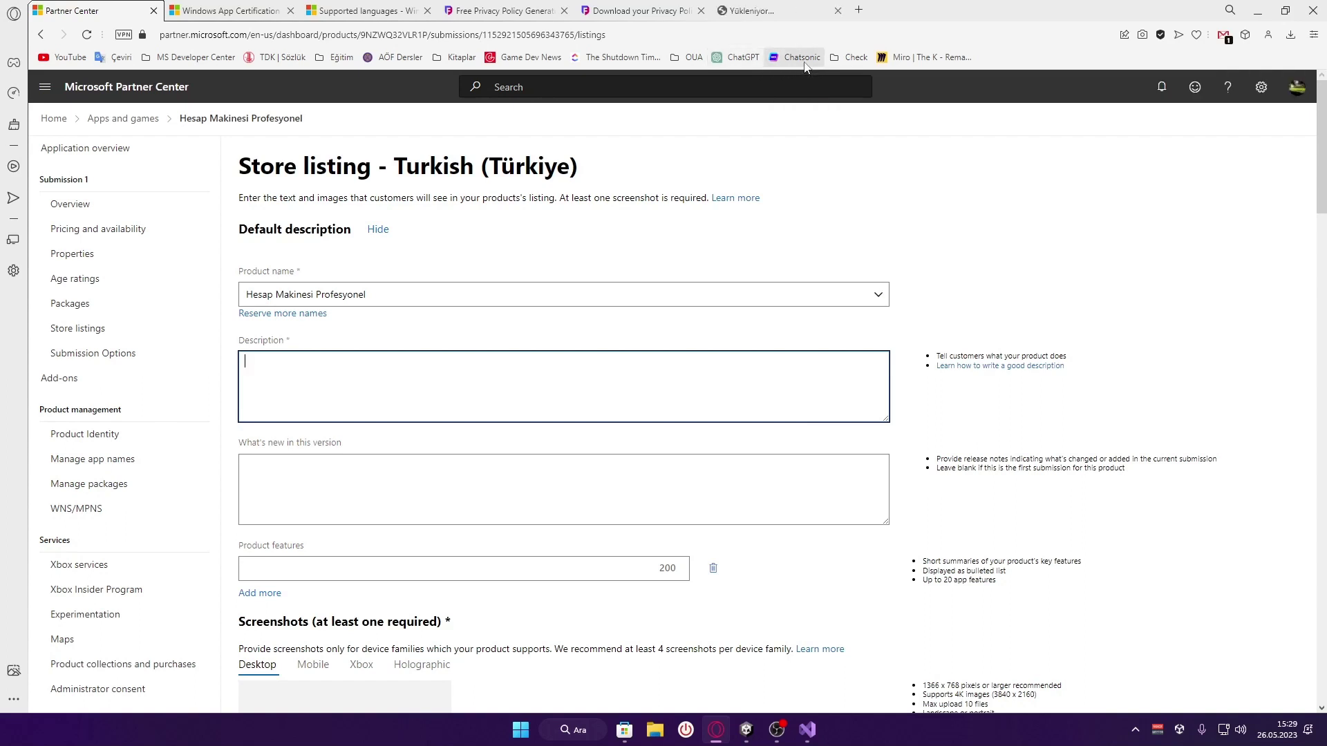
click(785, 9)
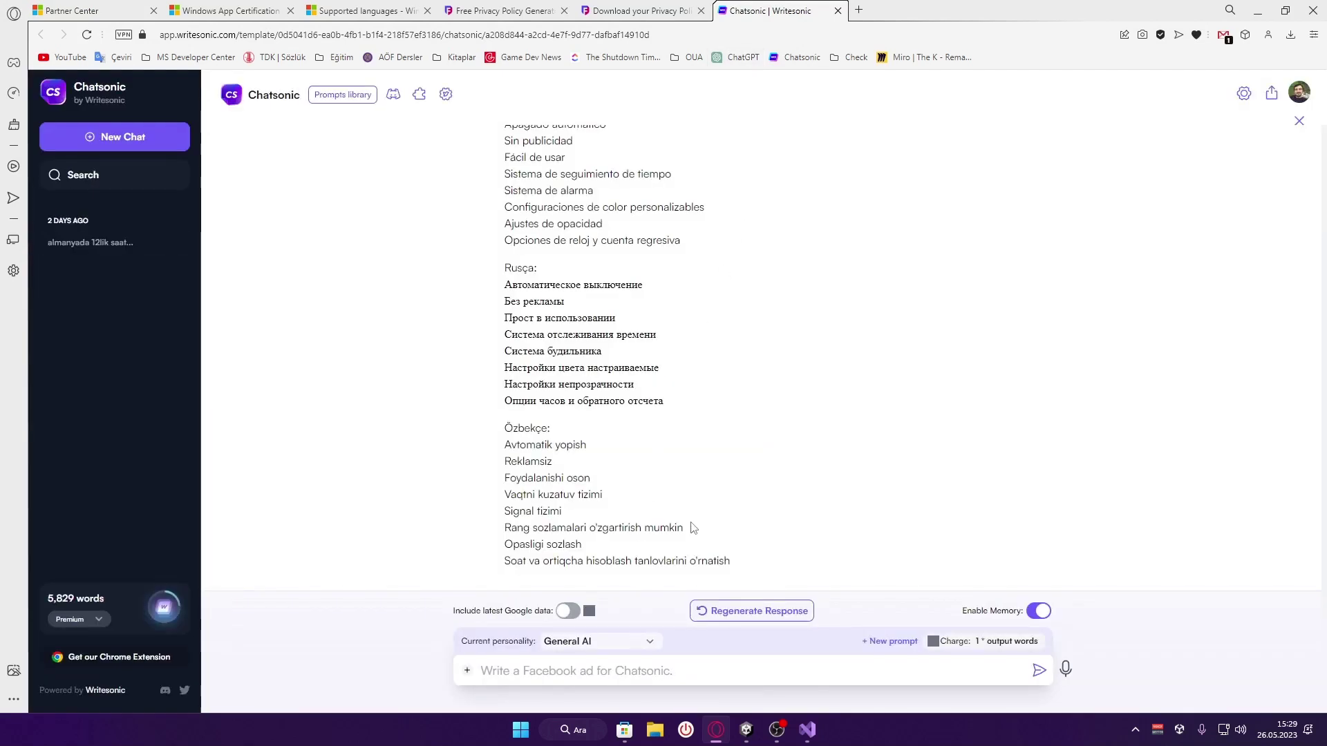
Ask Chatsonic in Turkish for a sample Microsoft Store description of a calculator app
click(624, 669)
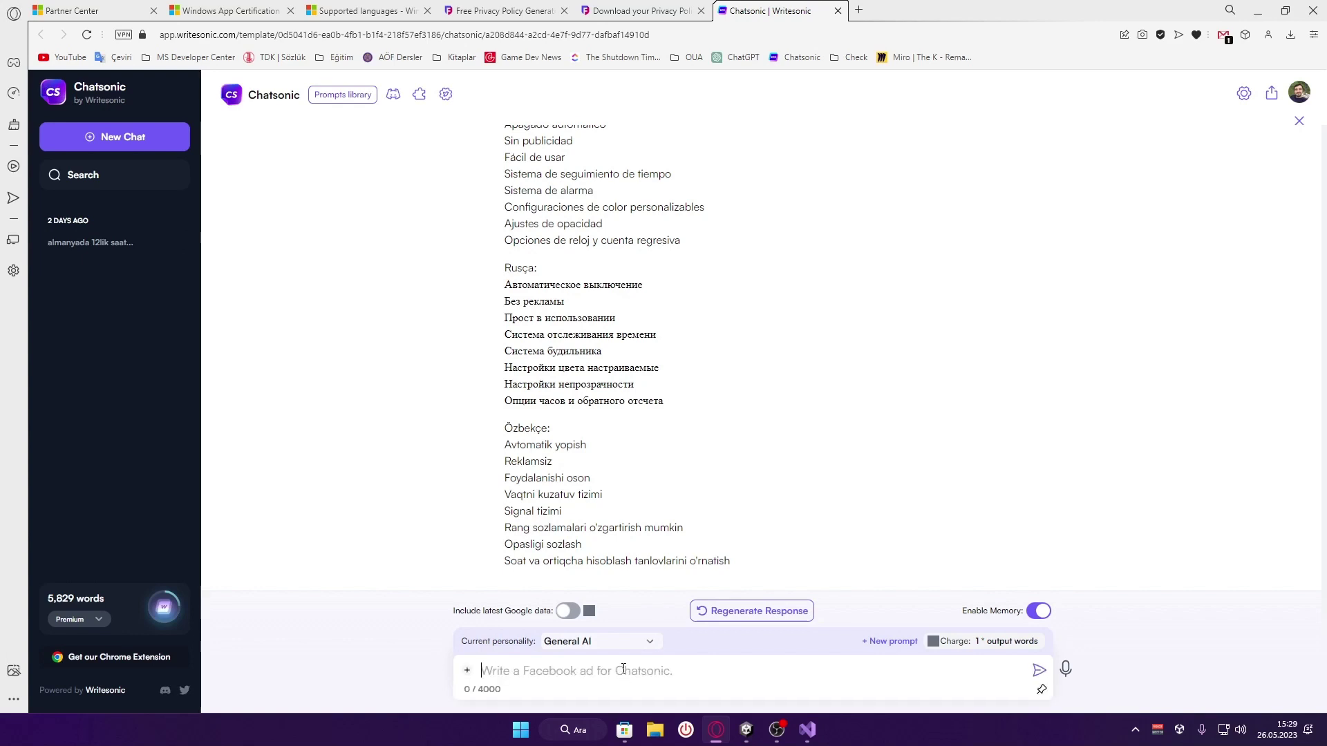
text(Micrososf)
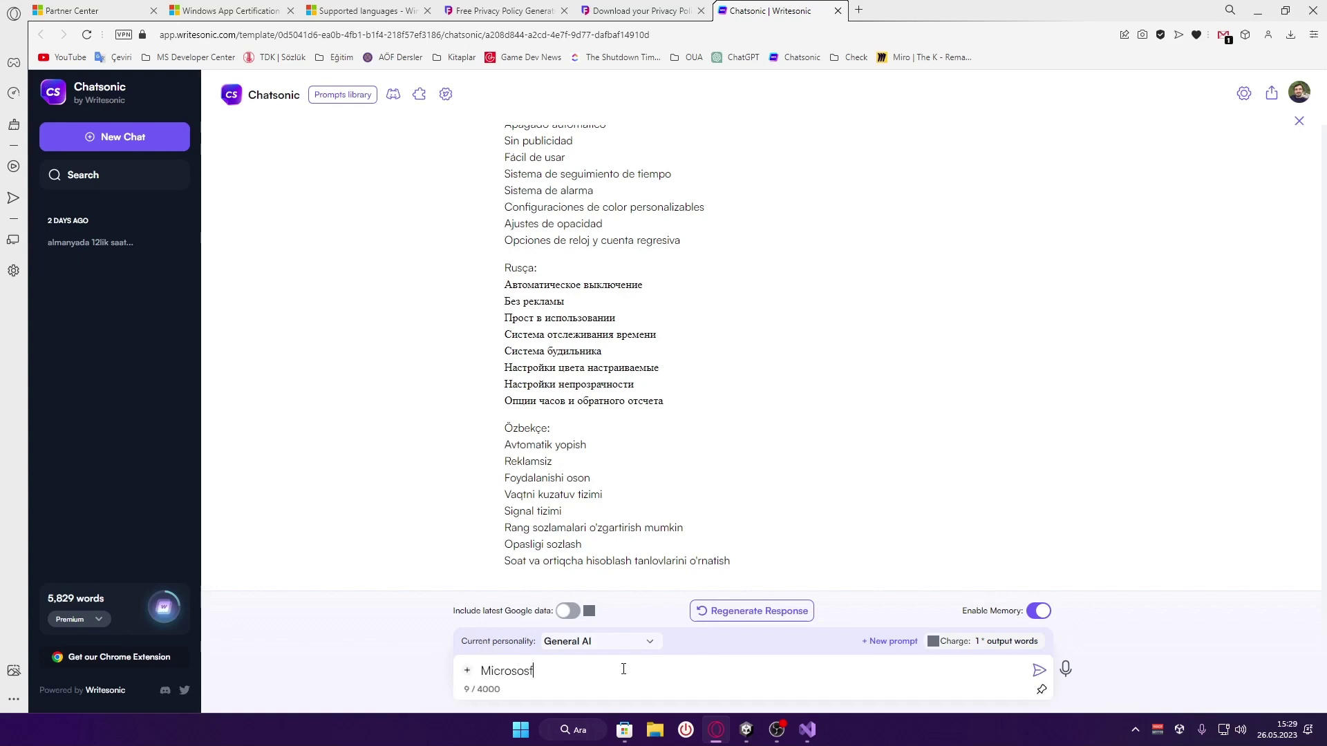
text(t store'da hesap na)
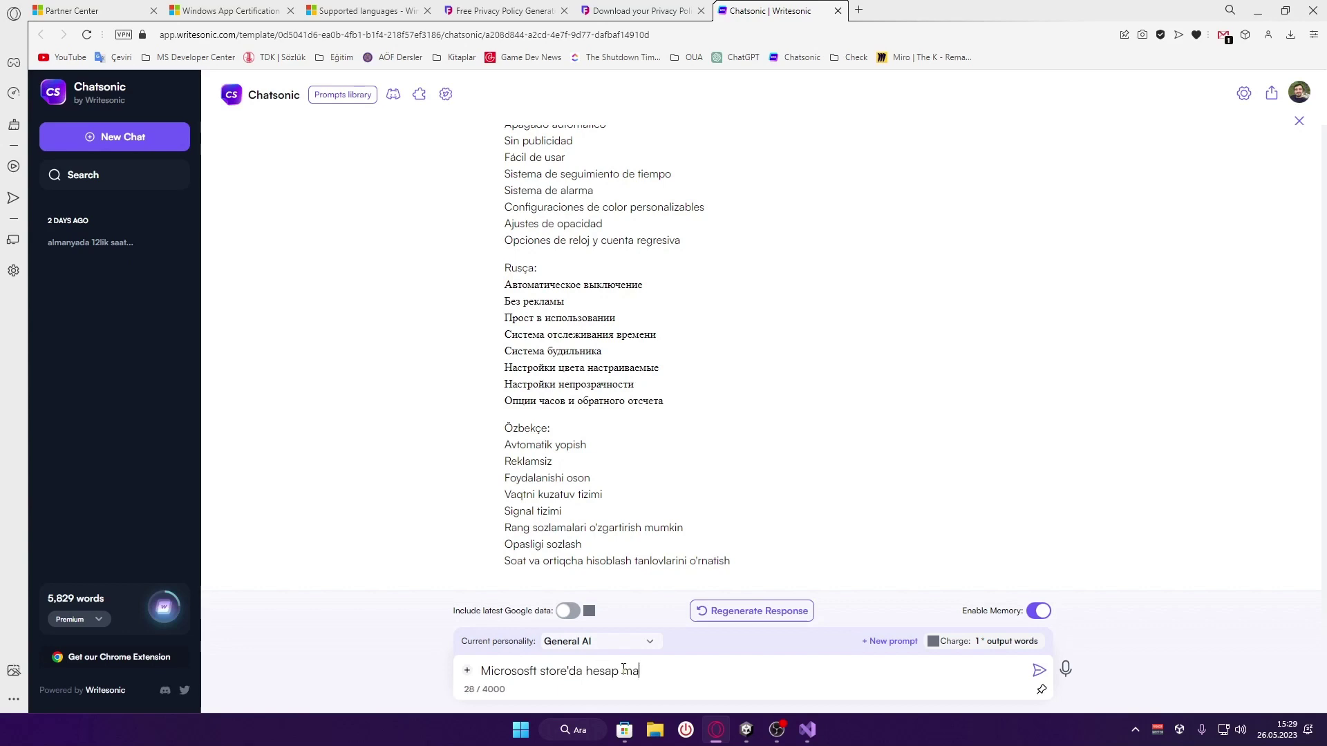
text(kinesi uygulaması yayınlama)
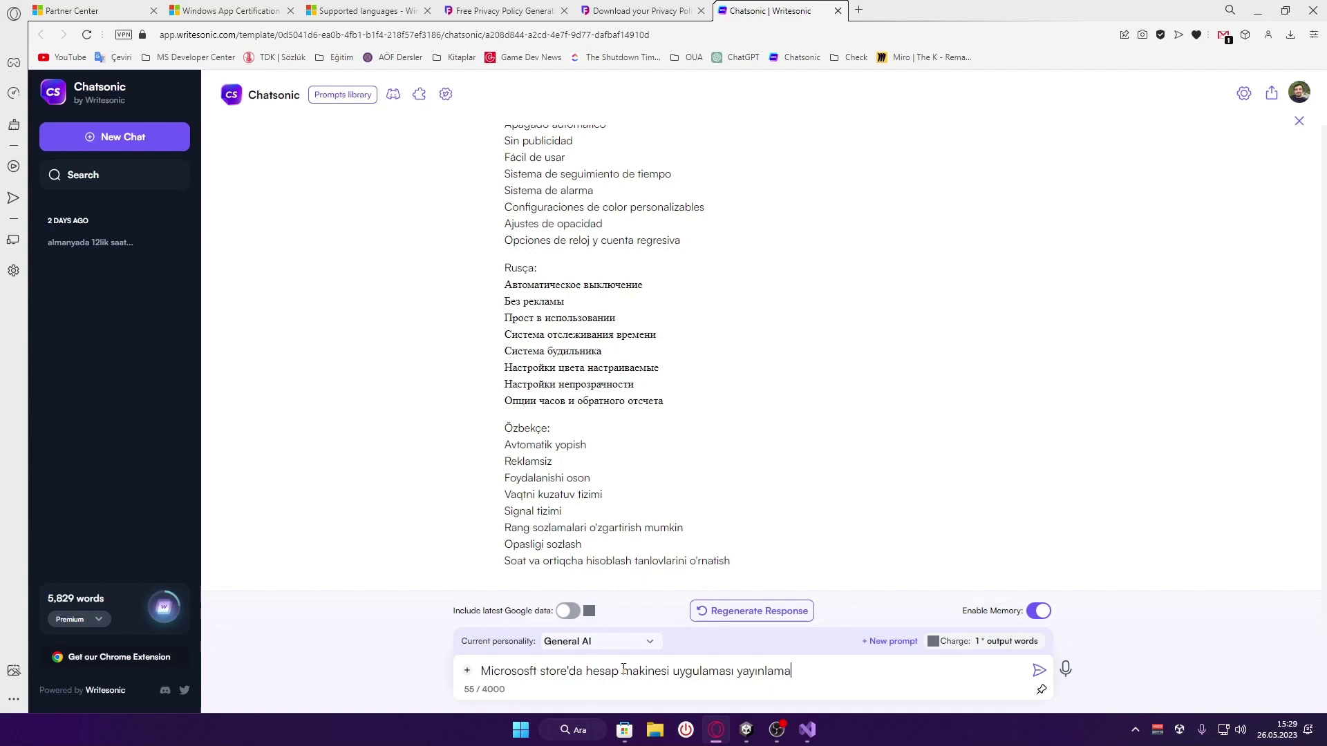
text(ak istiyorum. Örnek bir açıklama metni ya)
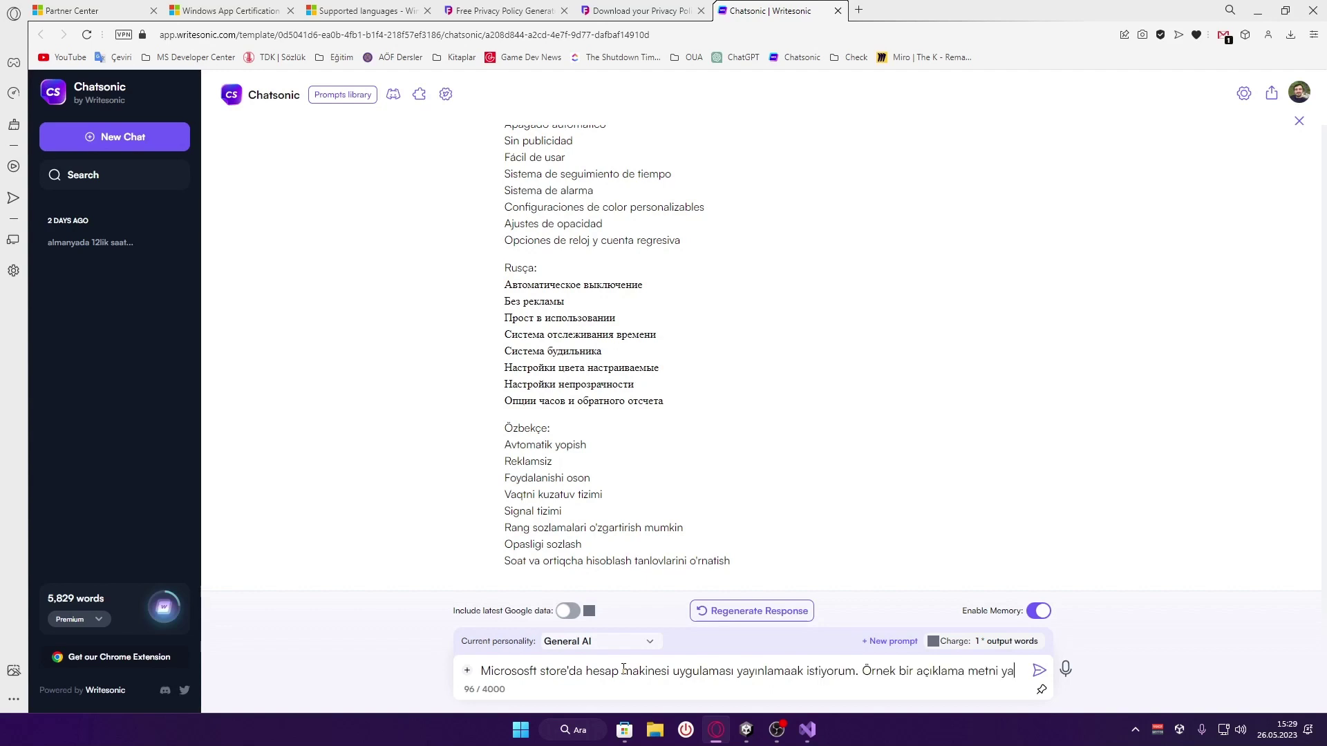
text(zar mısın)
key(Return)
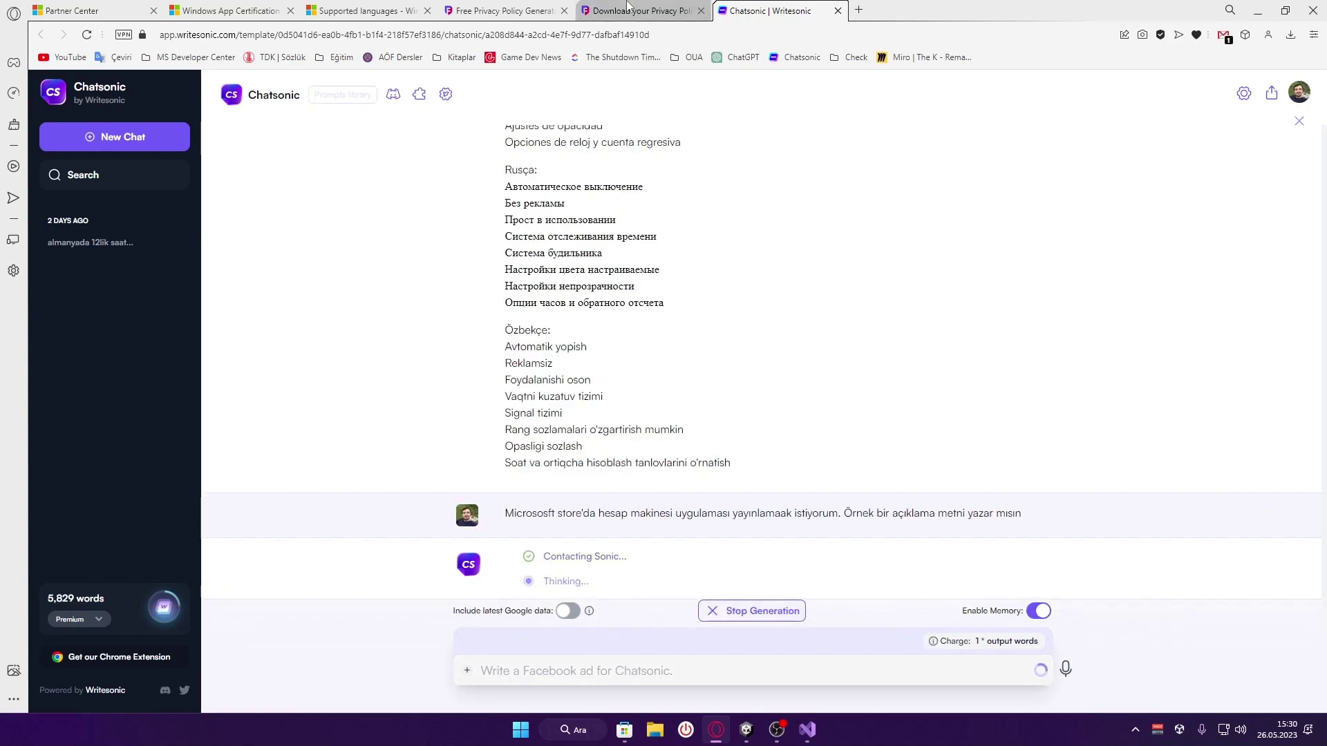
Close three extra tabs and copy the generated Hesap Makinesi description paragraph
middle_click(606, 10)
middle_click(508, 10)
middle_click(370, 10)
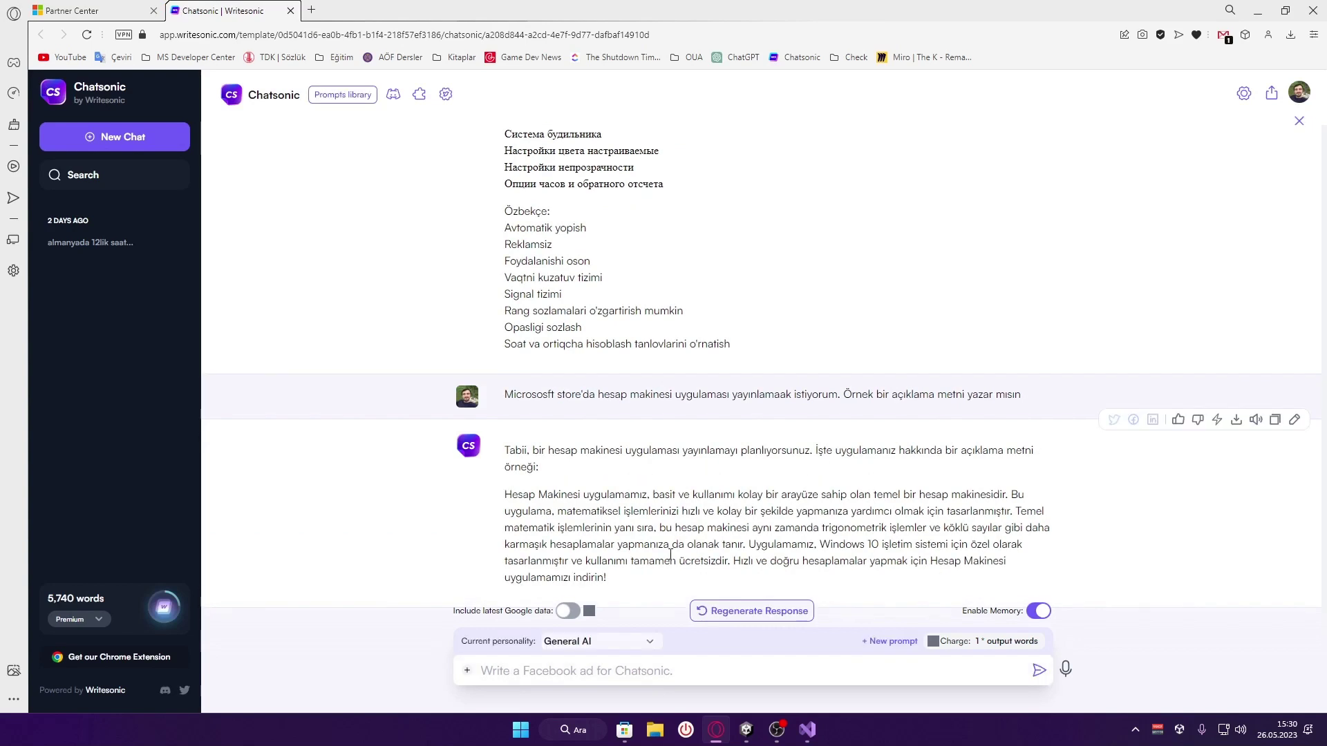
drag(622, 561, 503, 486)
key(ctrl+c)
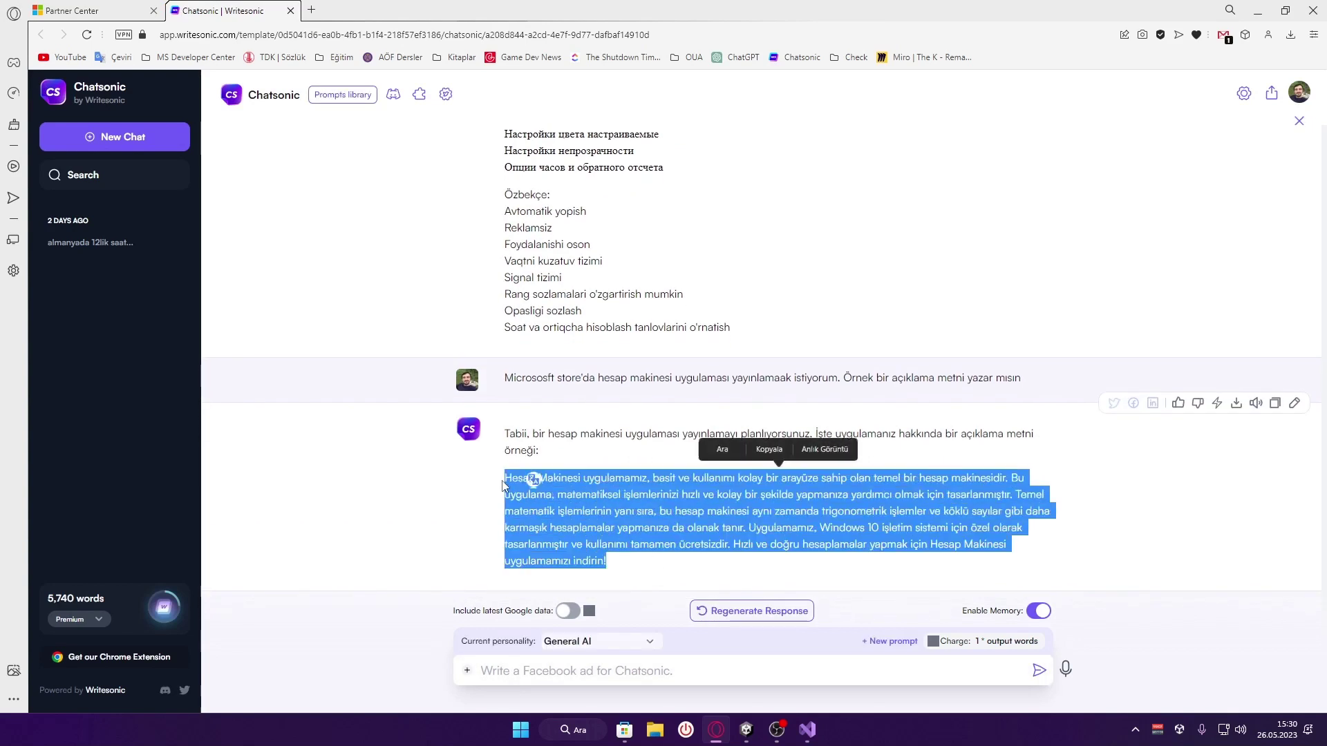
click(769, 450)
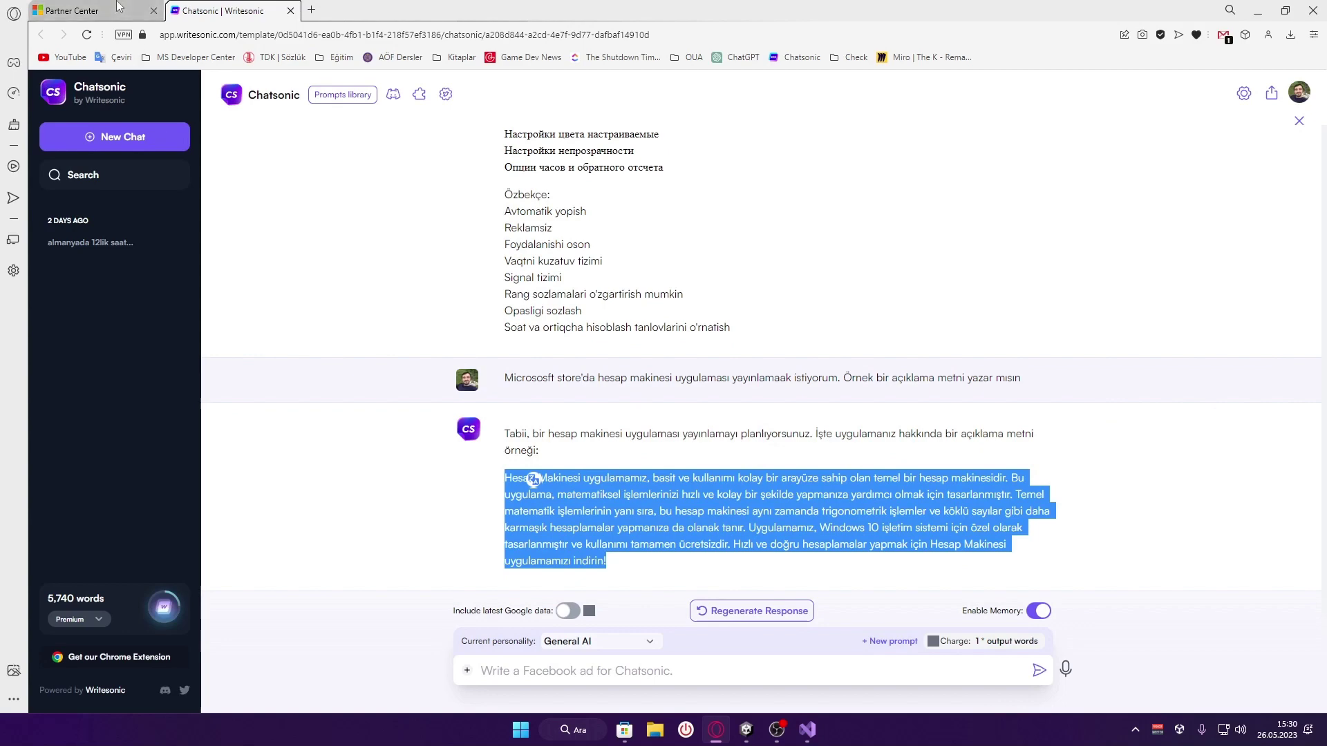
click(119, 8)
Paste the Turkish description into the Description field and make the box taller
key(ctrl+v)
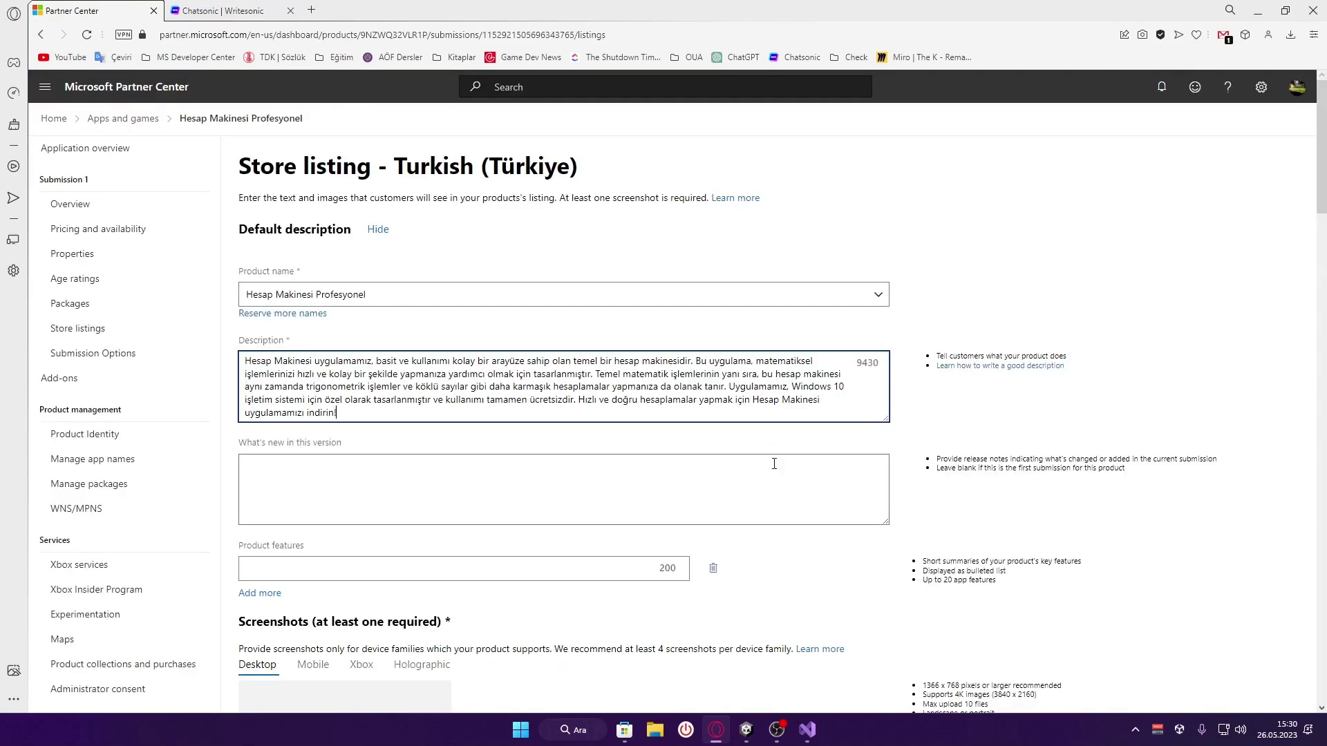
drag(888, 420, 890, 467)
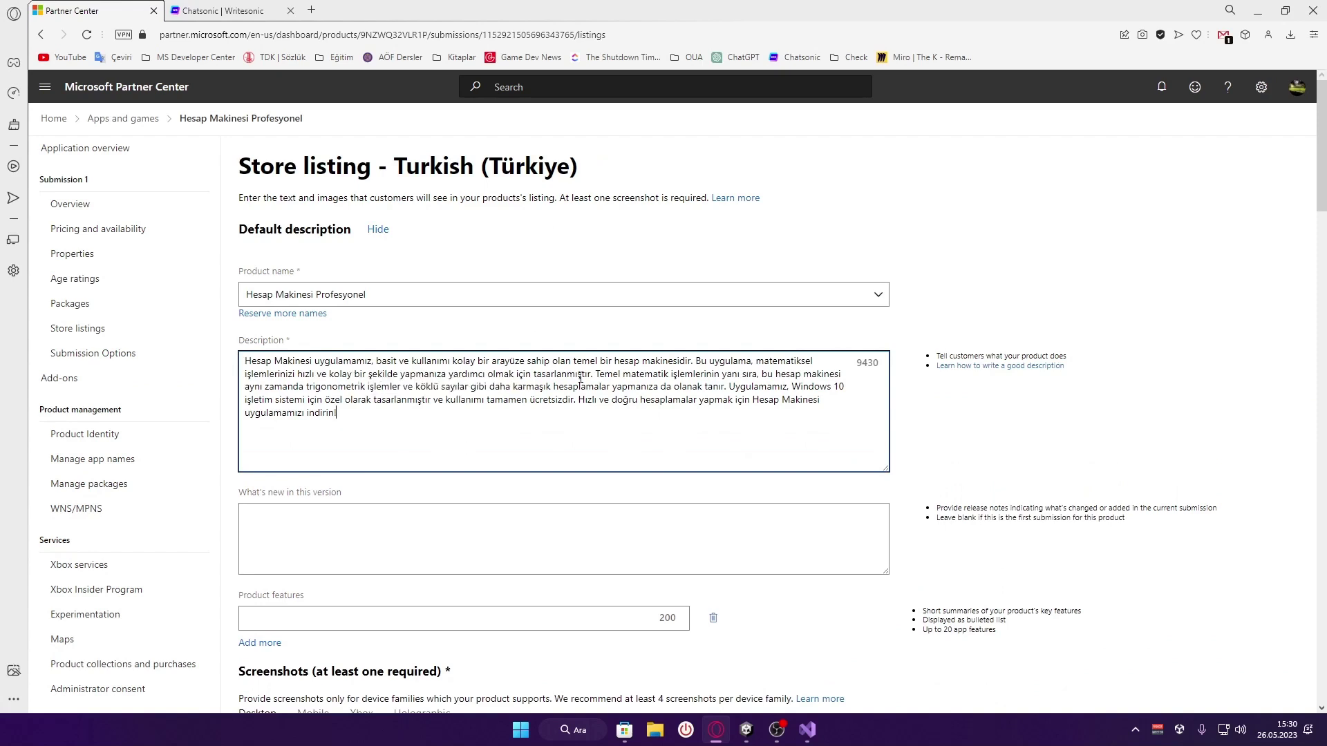
scroll(359, 385, down, 2)
Write What's new notes '-Görsel tema değiştirildi' and '-Belirli bazı hatalar giderildi.'
click(358, 387)
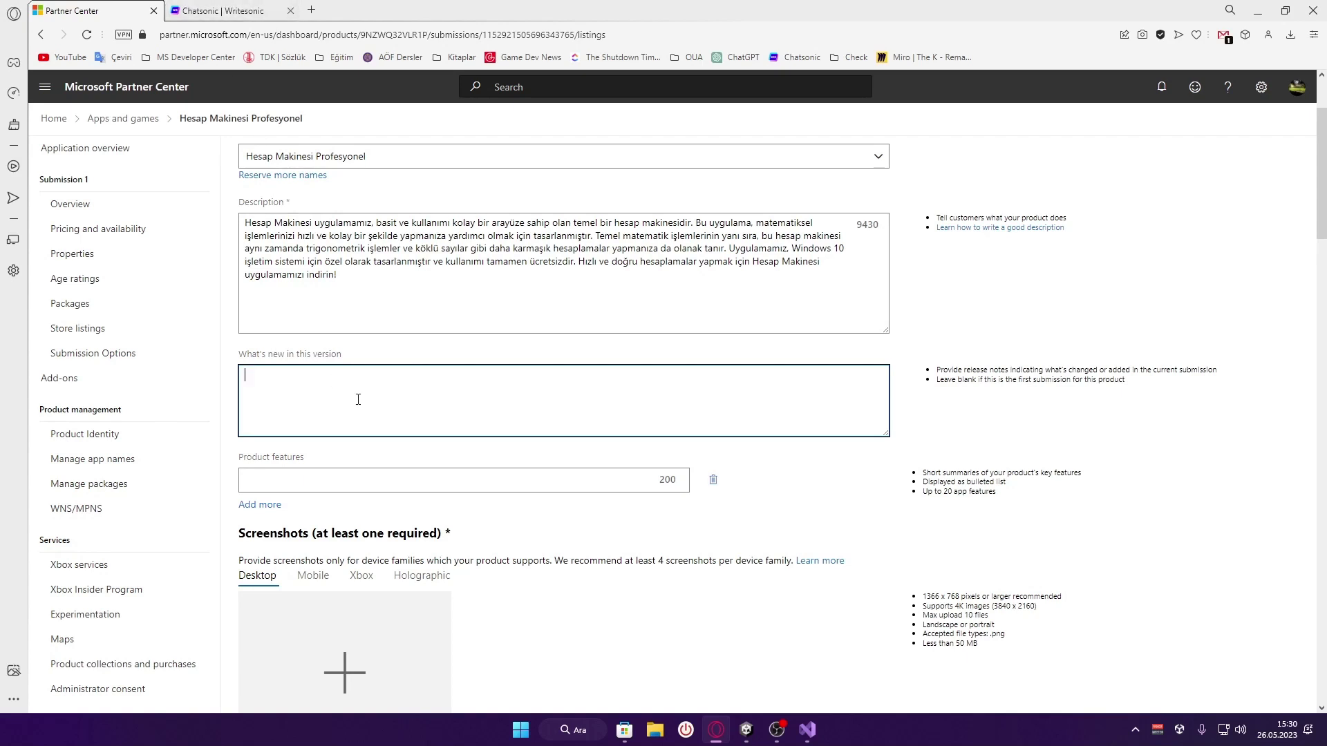
text(-Görsel tema değiştirikldildi)
key(Return)
text(-)
key(BackSpace)
text(Belirli bazı hat)
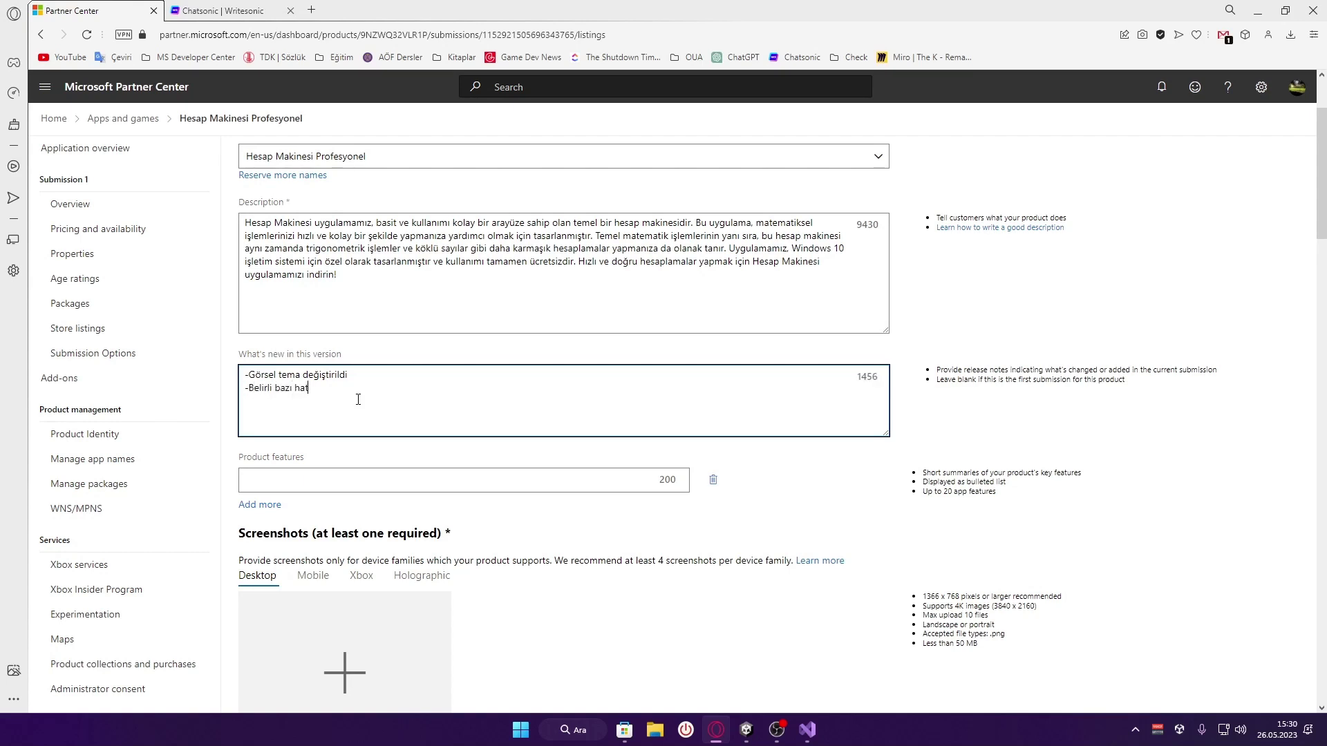
text(alar giderildi.)
key(ctrl+a)
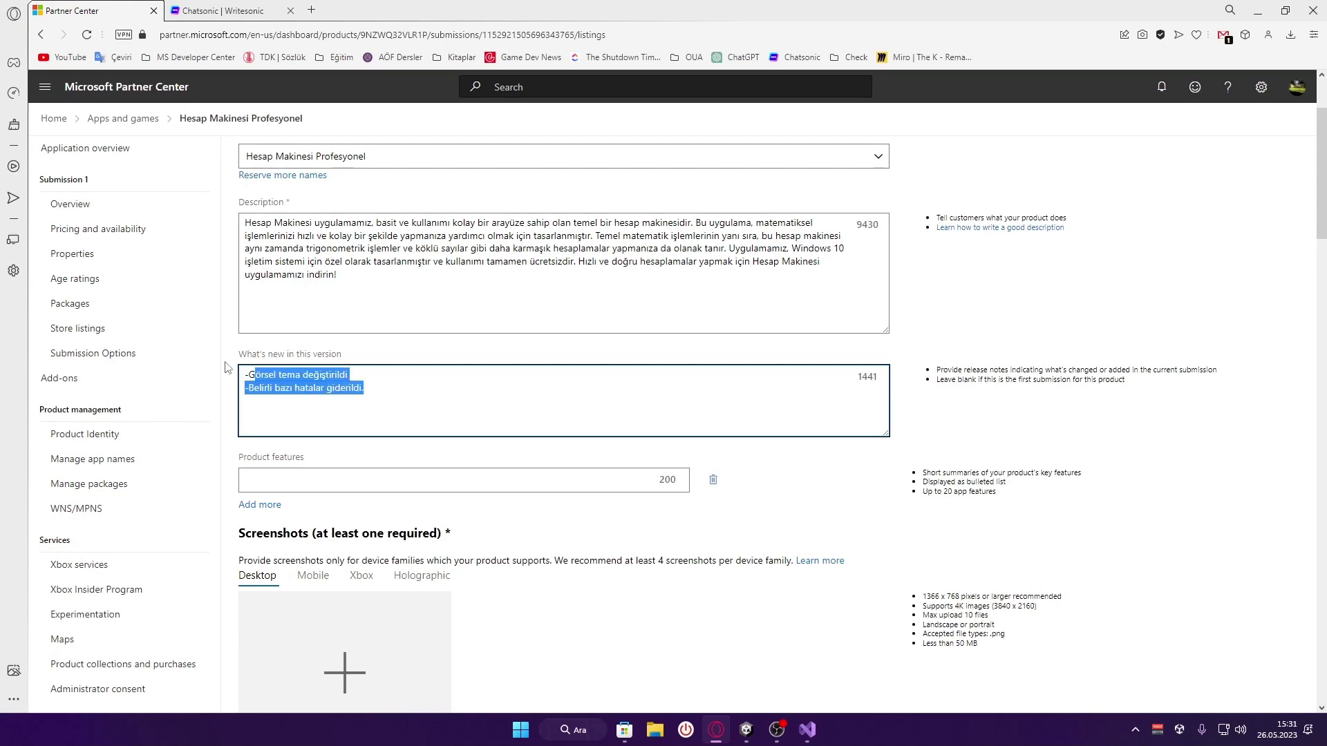
click(400, 392)
click(415, 355)
Review the pasted text in the Description field
click(445, 252)
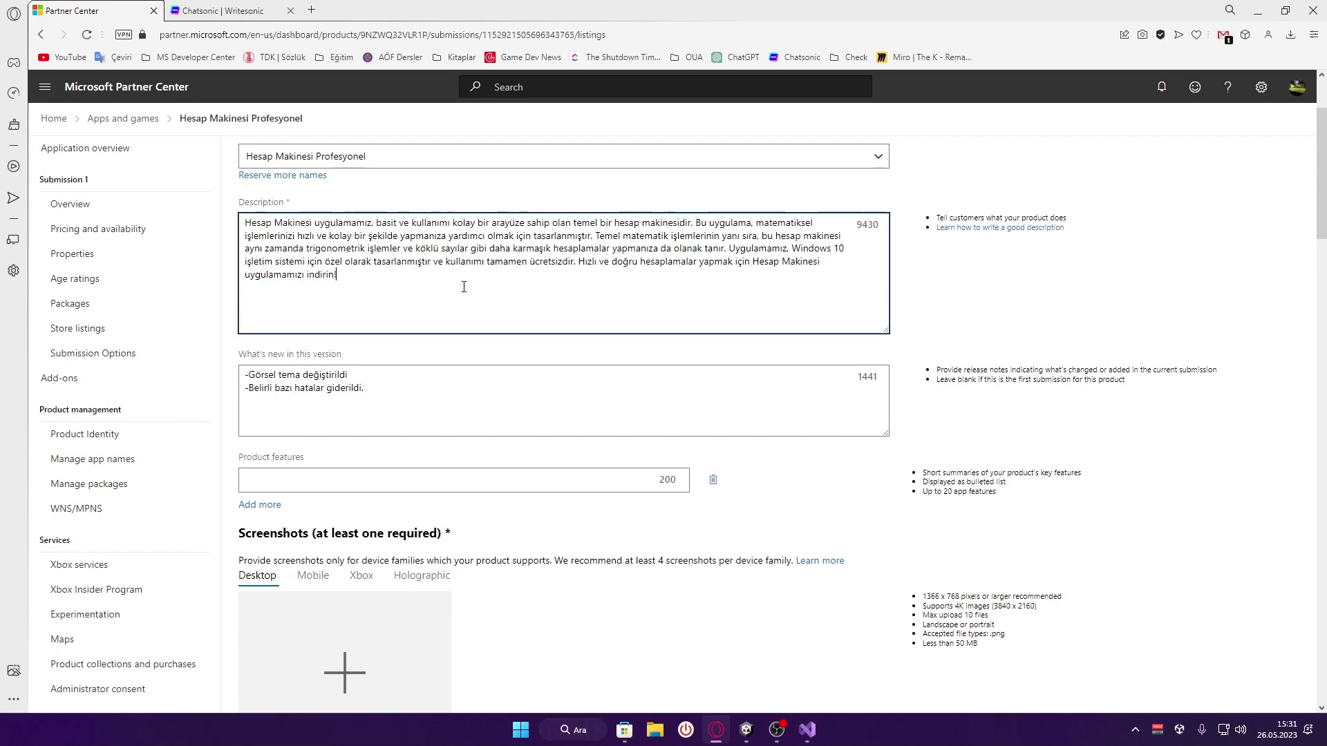
key(ctrl+a)
click(445, 251)
click(388, 355)
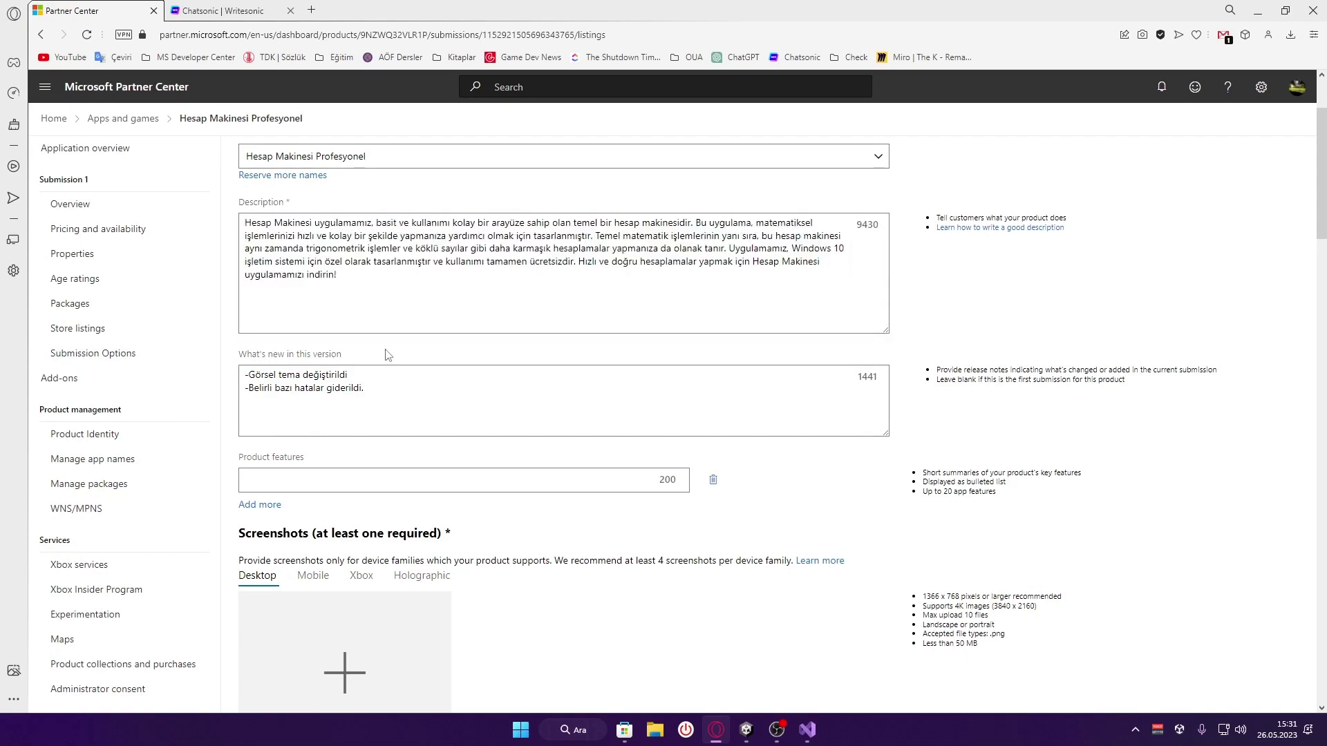
click(383, 305)
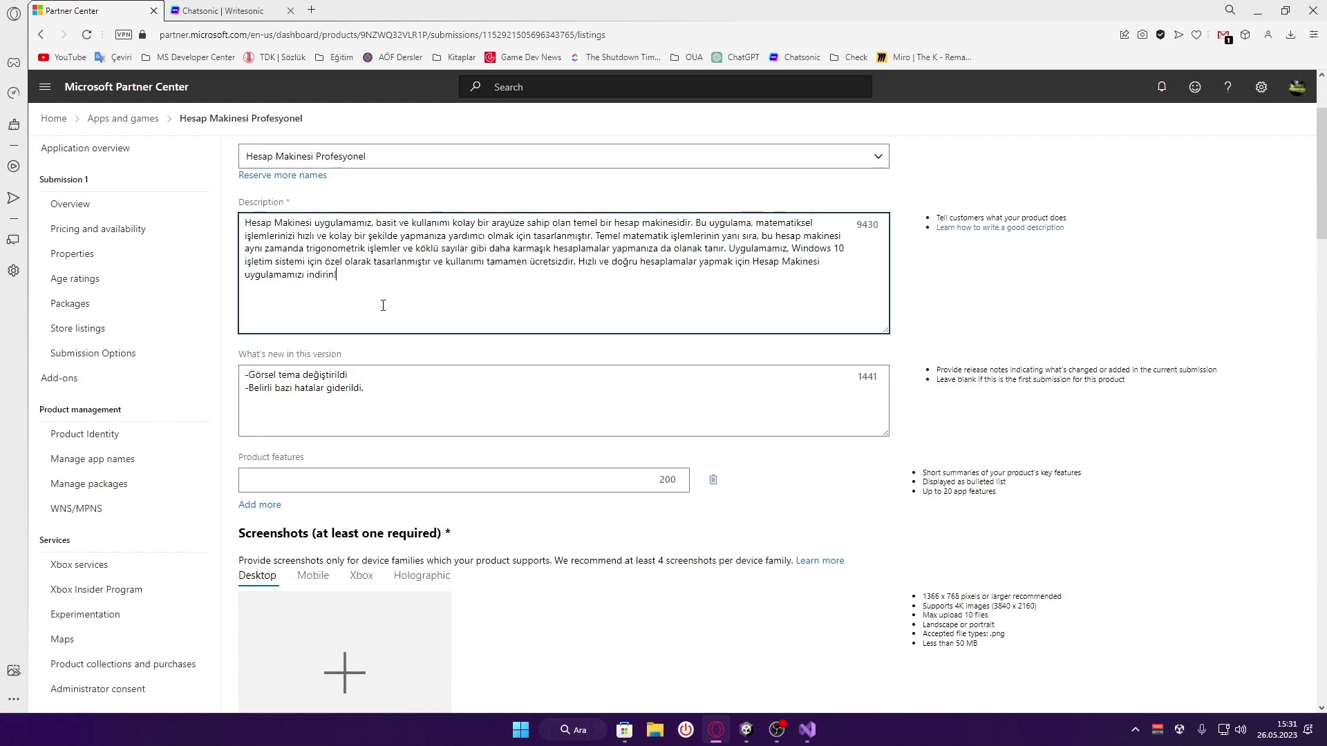
drag(374, 298, 338, 276)
click(390, 354)
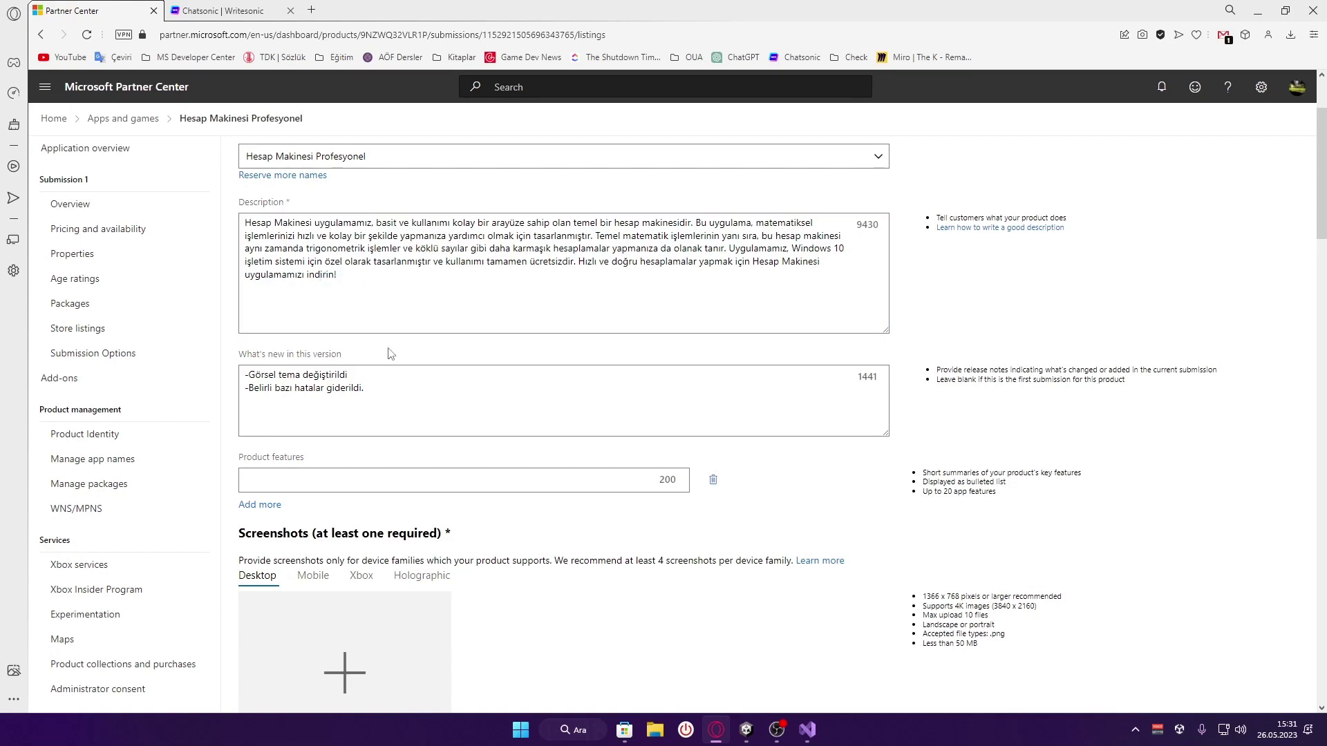
scroll(385, 349, down, 2)
Check The Shutdown Timer Pro's full feature list in Microsoft Store for reference
click(363, 353)
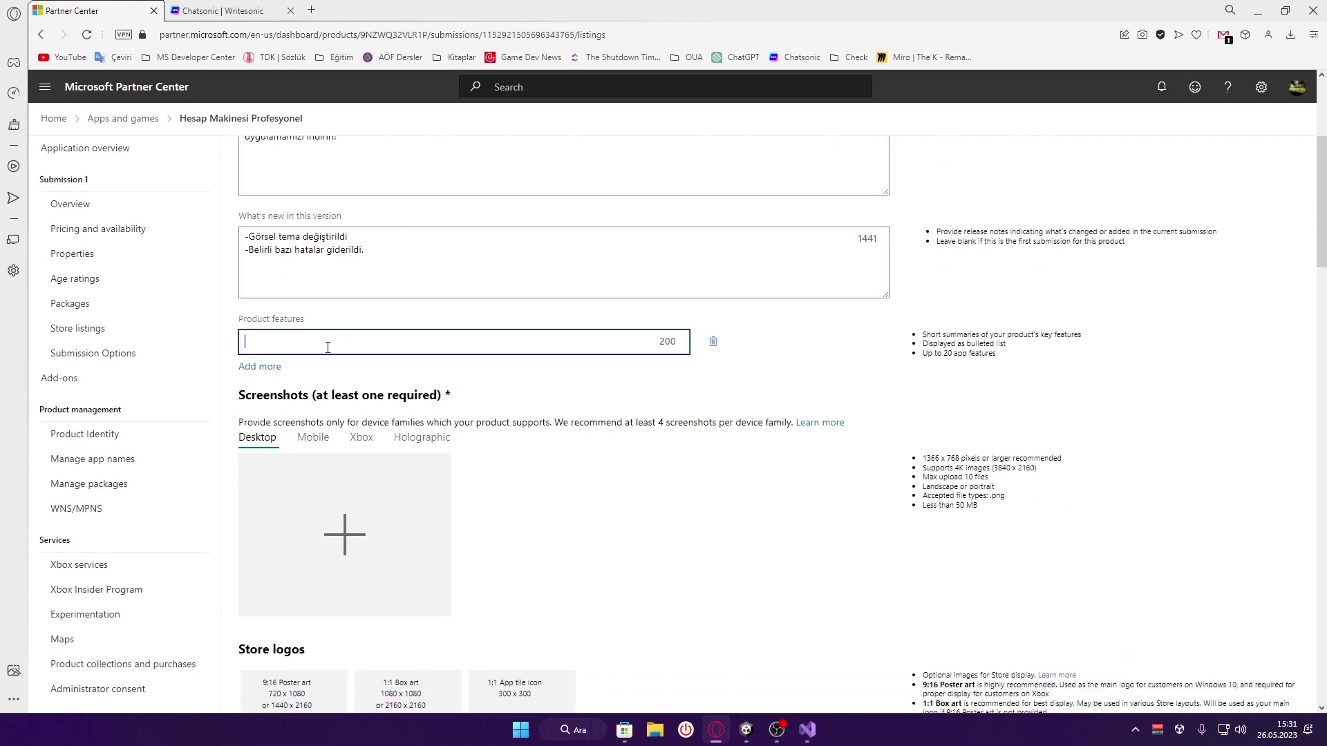
drag(243, 320, 331, 327)
click(332, 326)
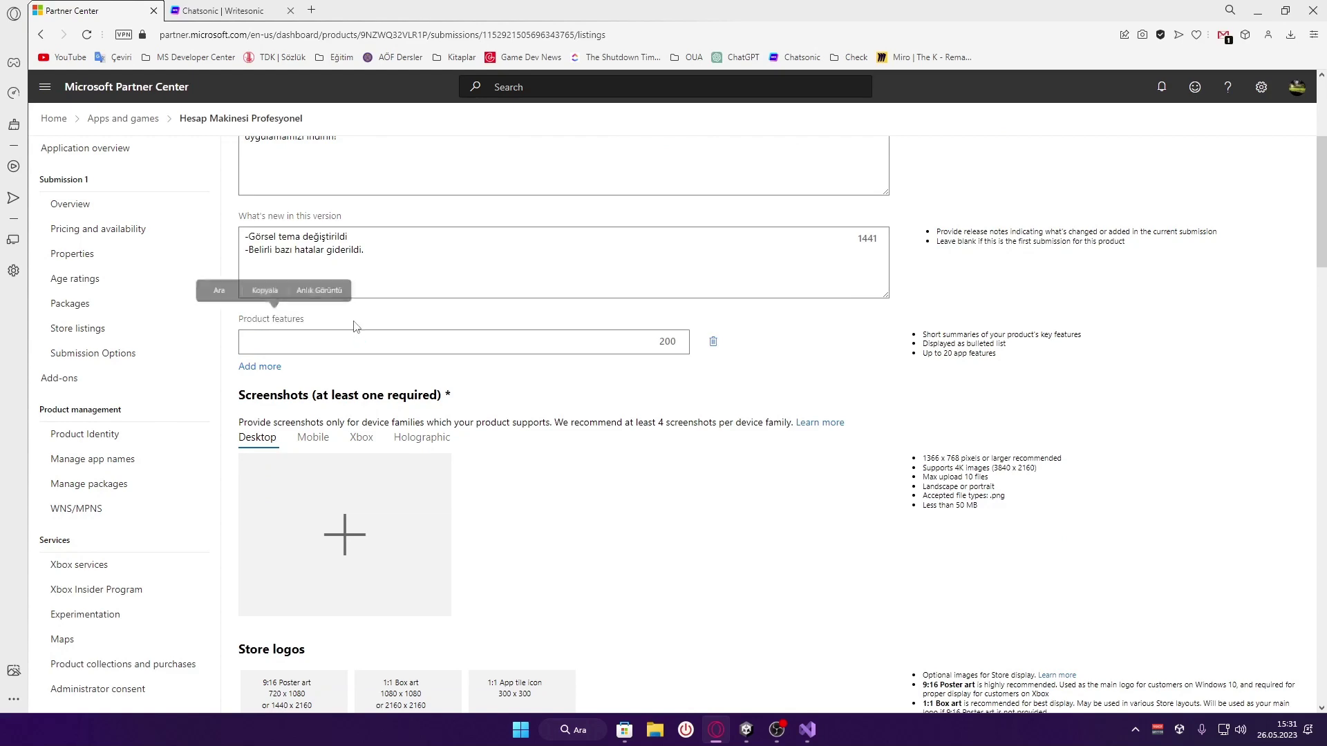
click(624, 730)
scroll(674, 462, down, 3)
scroll(673, 461, down, 5)
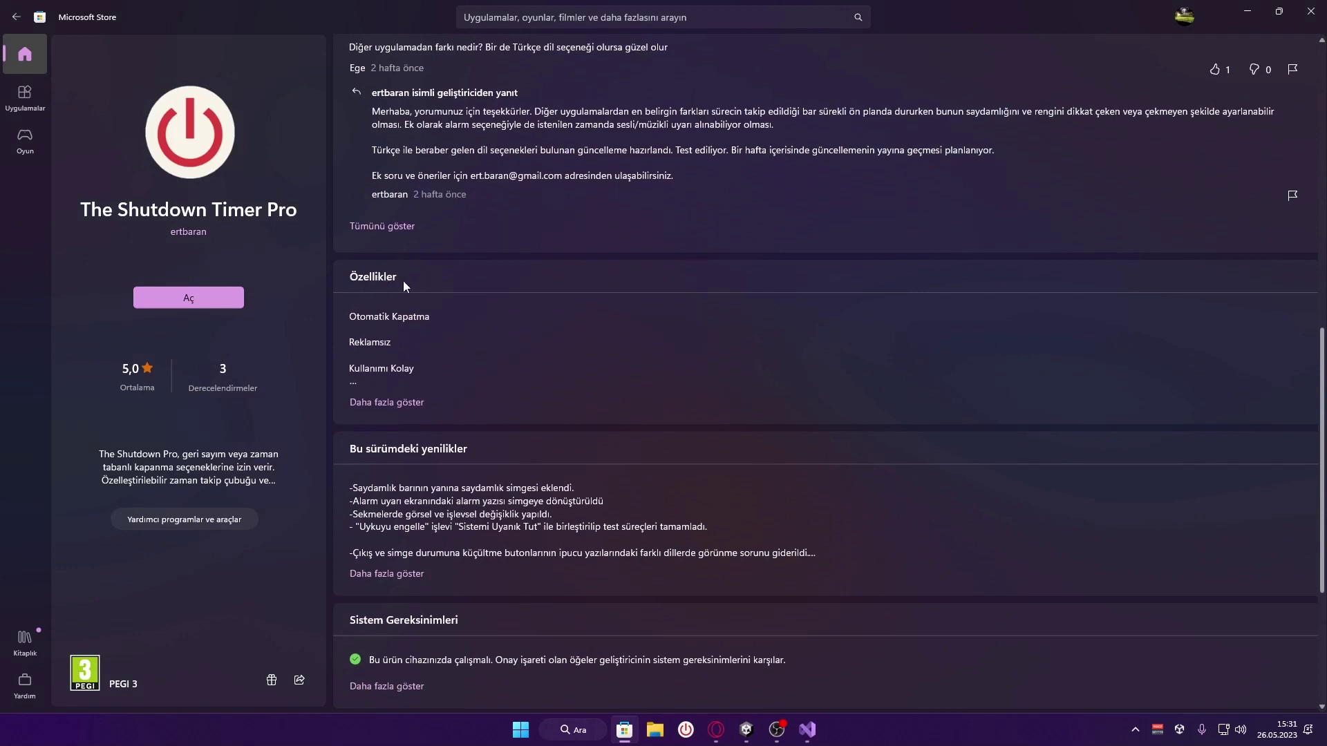
click(384, 403)
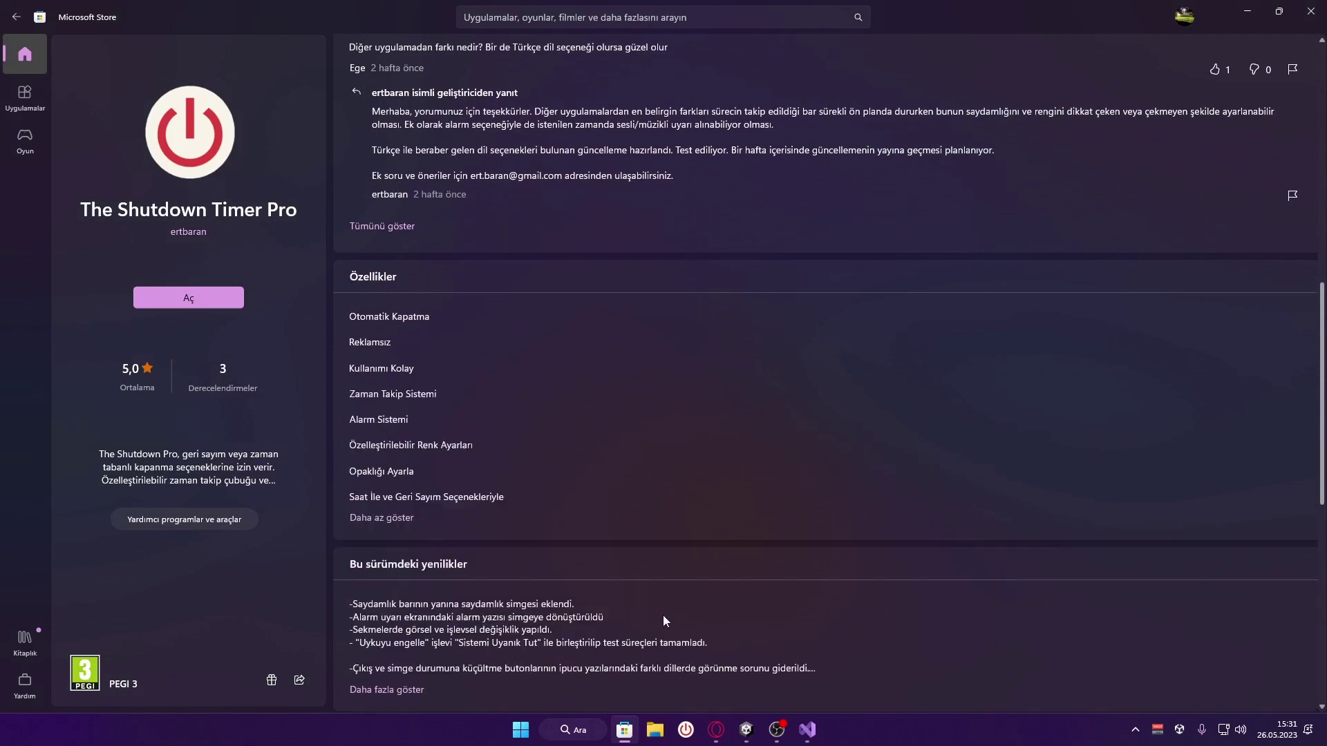
click(716, 730)
Add product features 'Bizden sorulur' and 'Yaklaşma Çarpırım', removing the empty third feature field
click(262, 369)
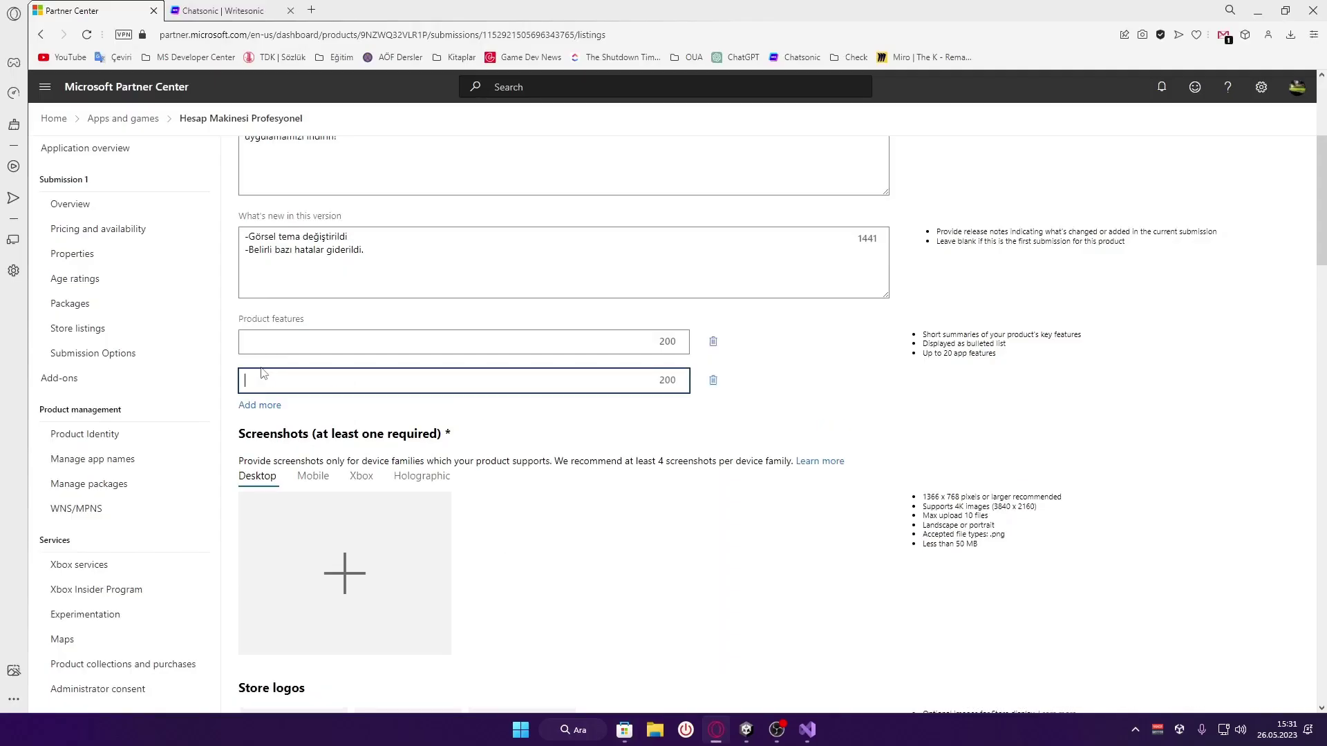
click(283, 405)
click(314, 350)
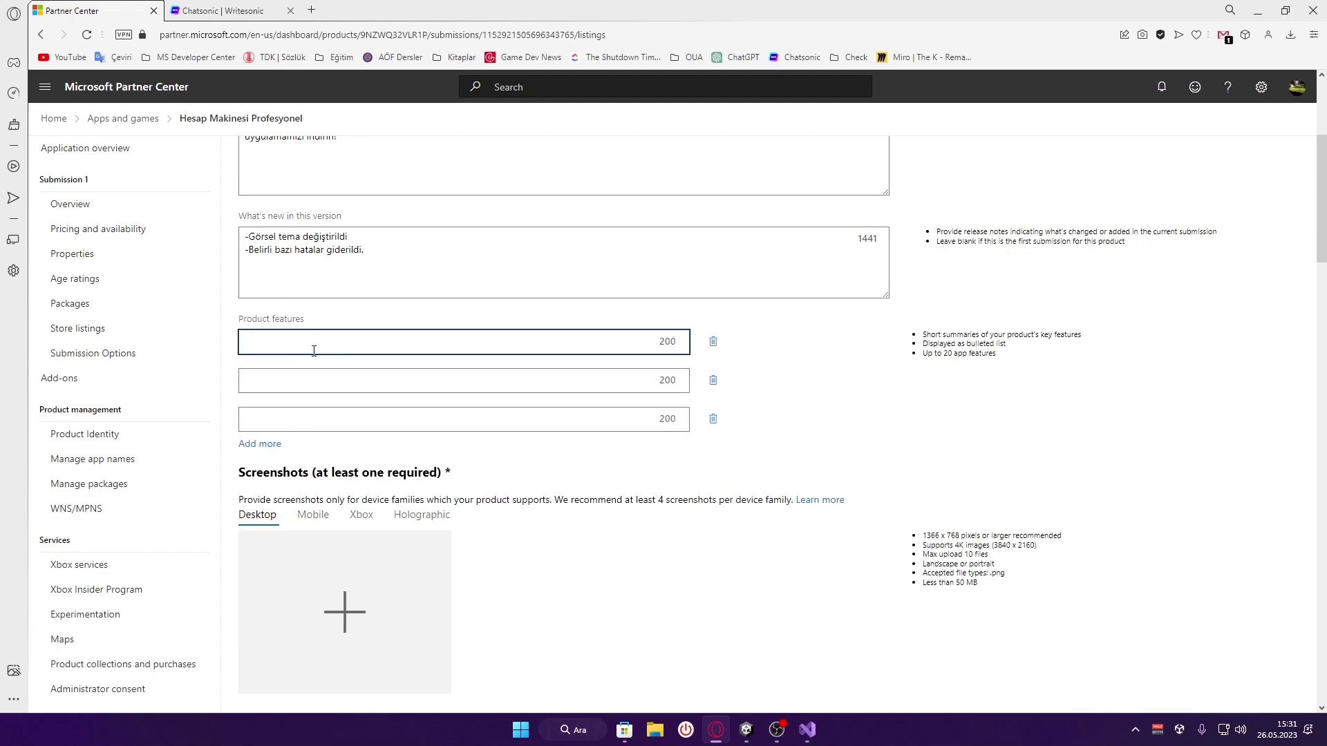
text(Toplama)
key(Tab)
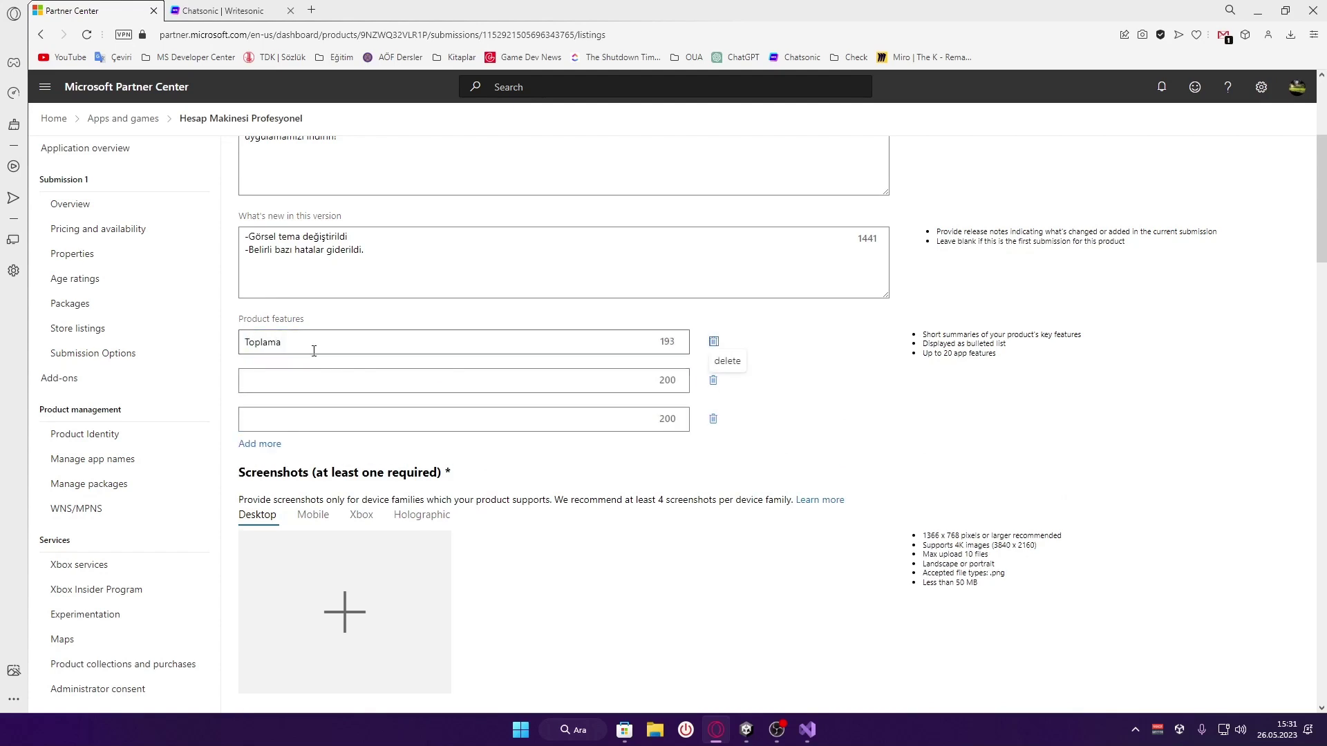
click(314, 350)
text(Bizden)
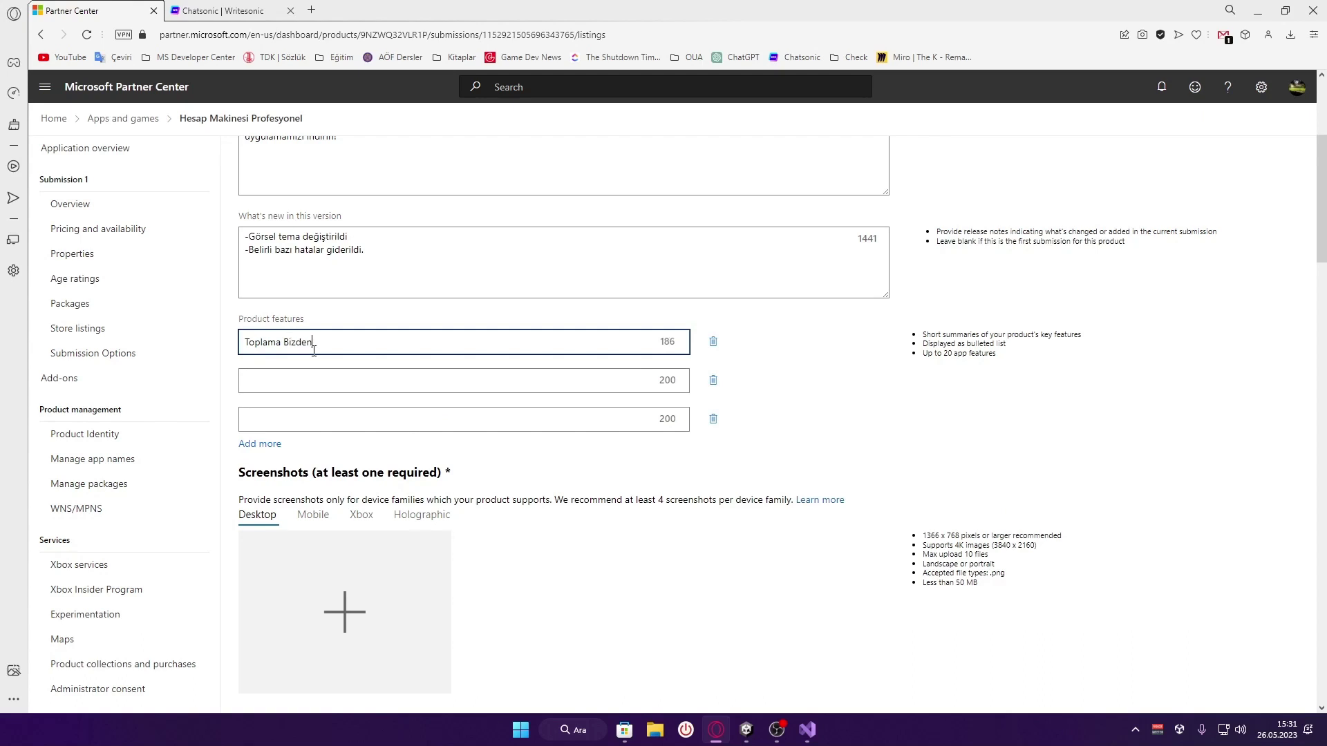
text( sorulur)
click(307, 379)
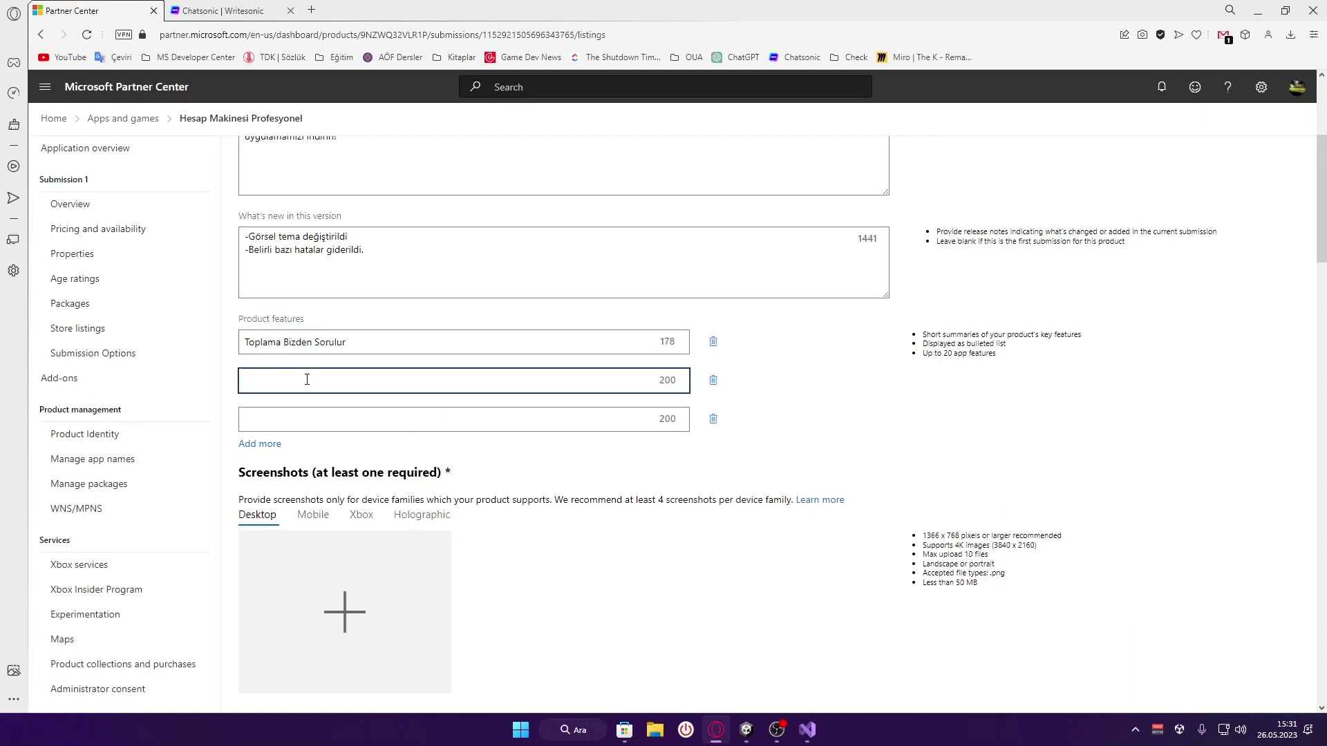
text(Yaklaşma Çarpırım)
click(349, 422)
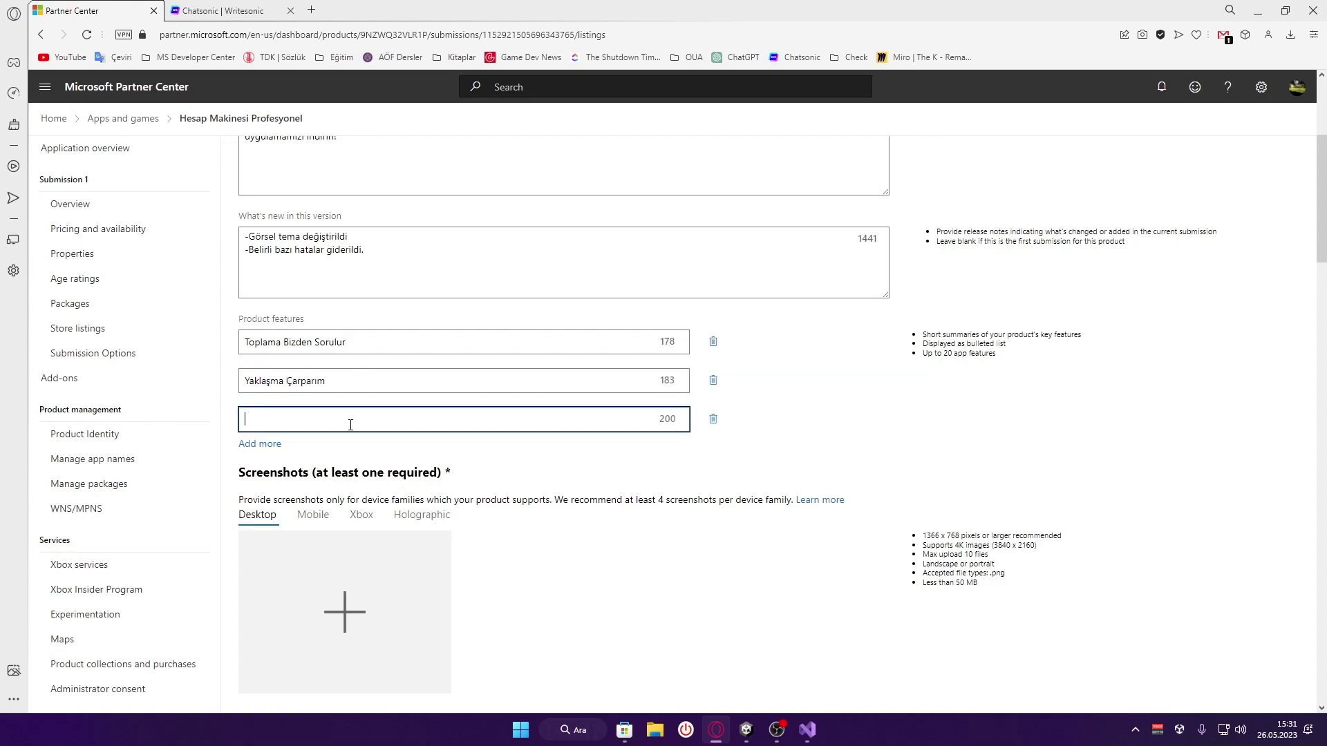
click(714, 419)
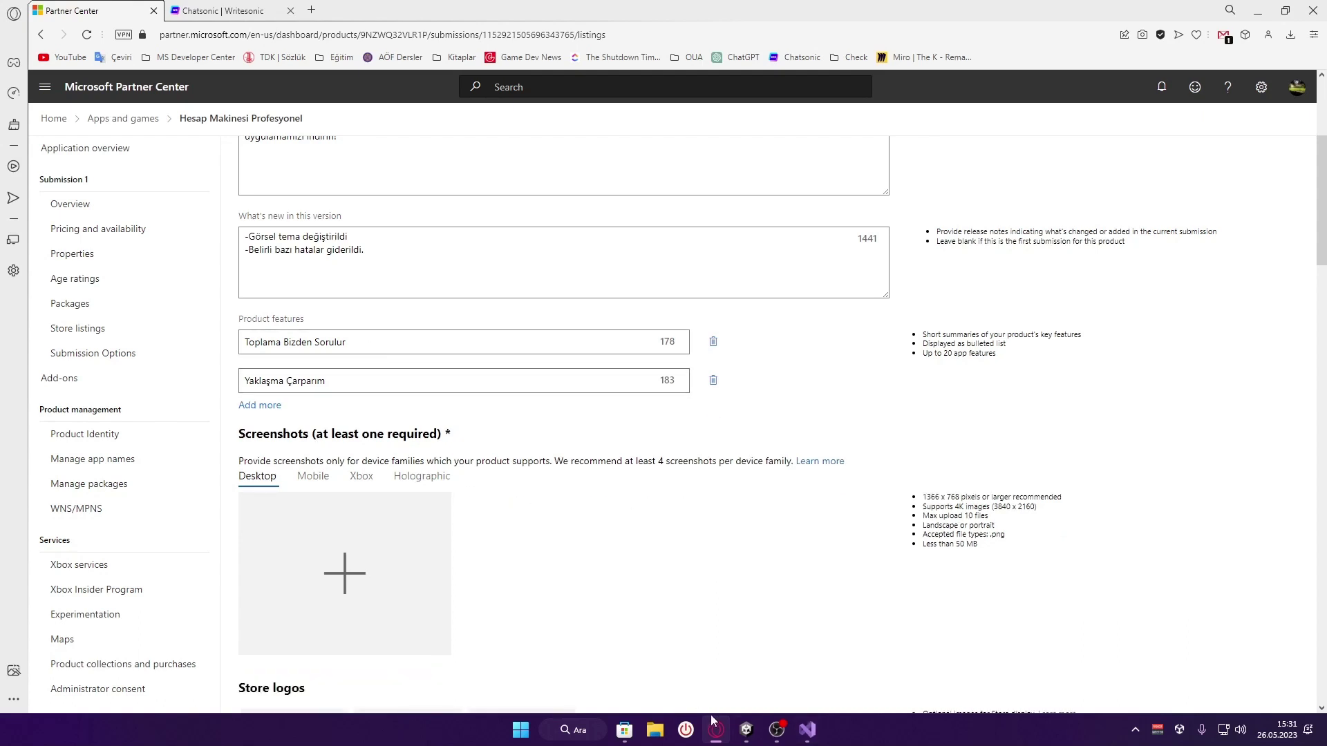
Recheck the Store page, then keep the listing's screenshots on the Desktop device family
click(624, 729)
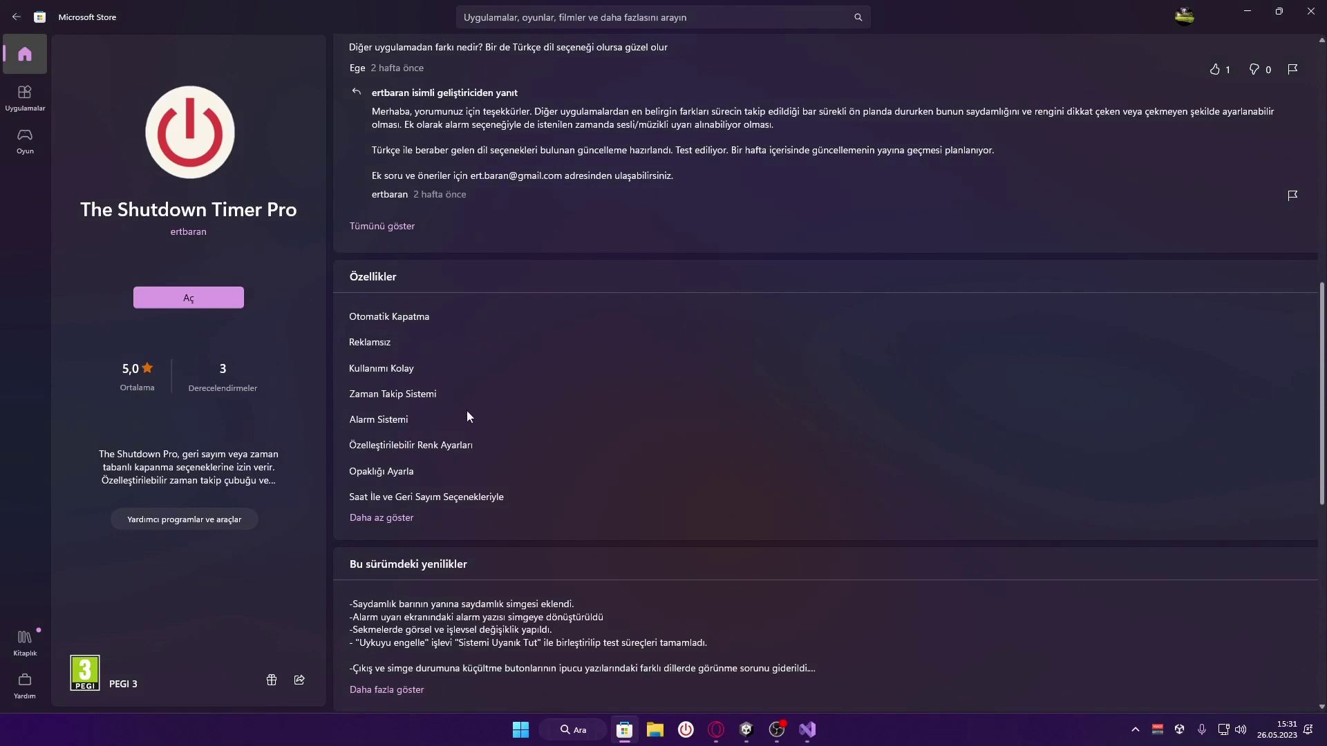
click(716, 730)
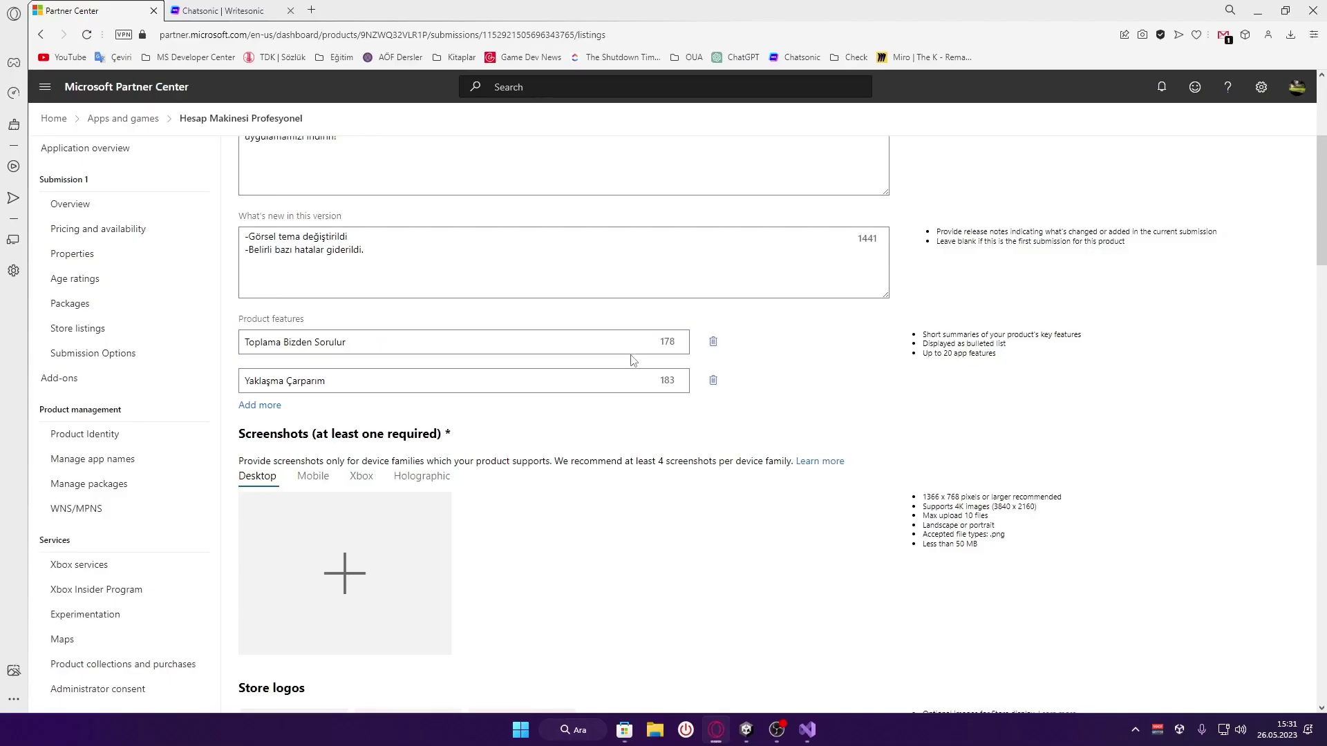
scroll(631, 359, down, 2)
scroll(630, 359, down, 1)
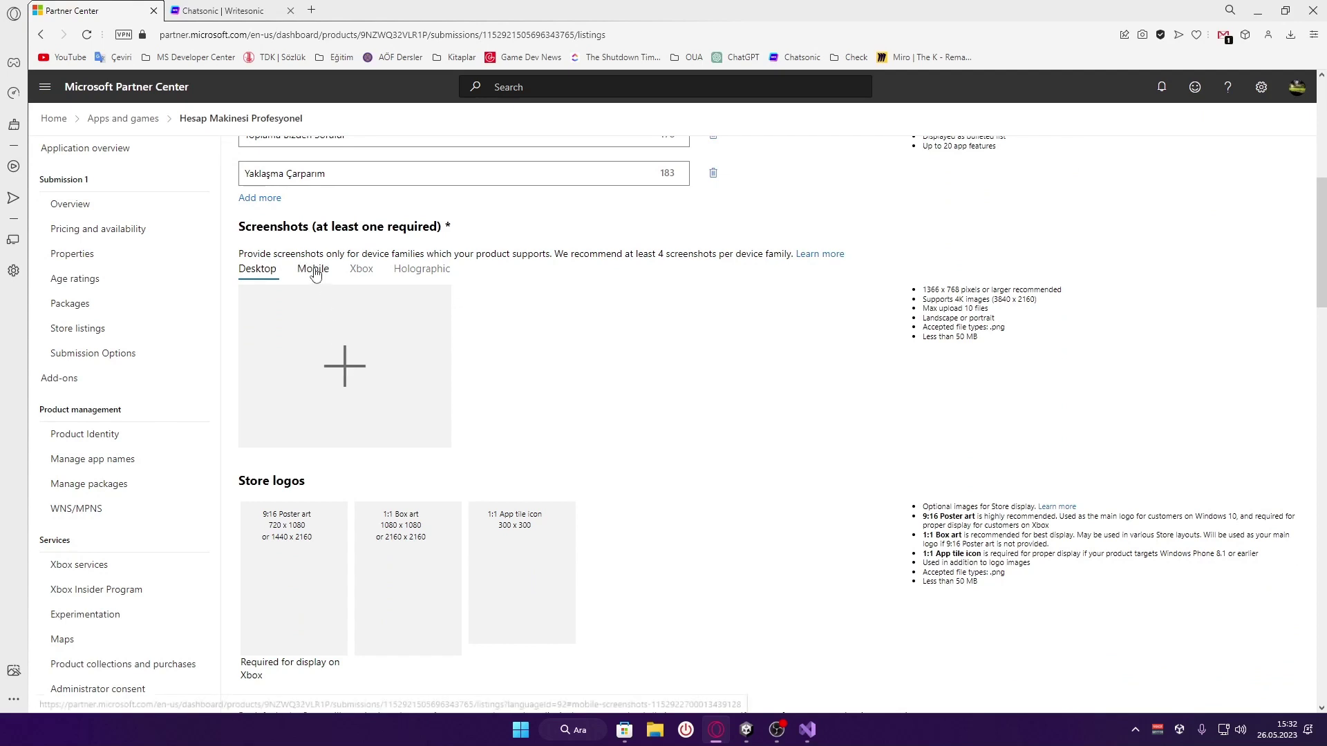
click(421, 269)
key(Home)
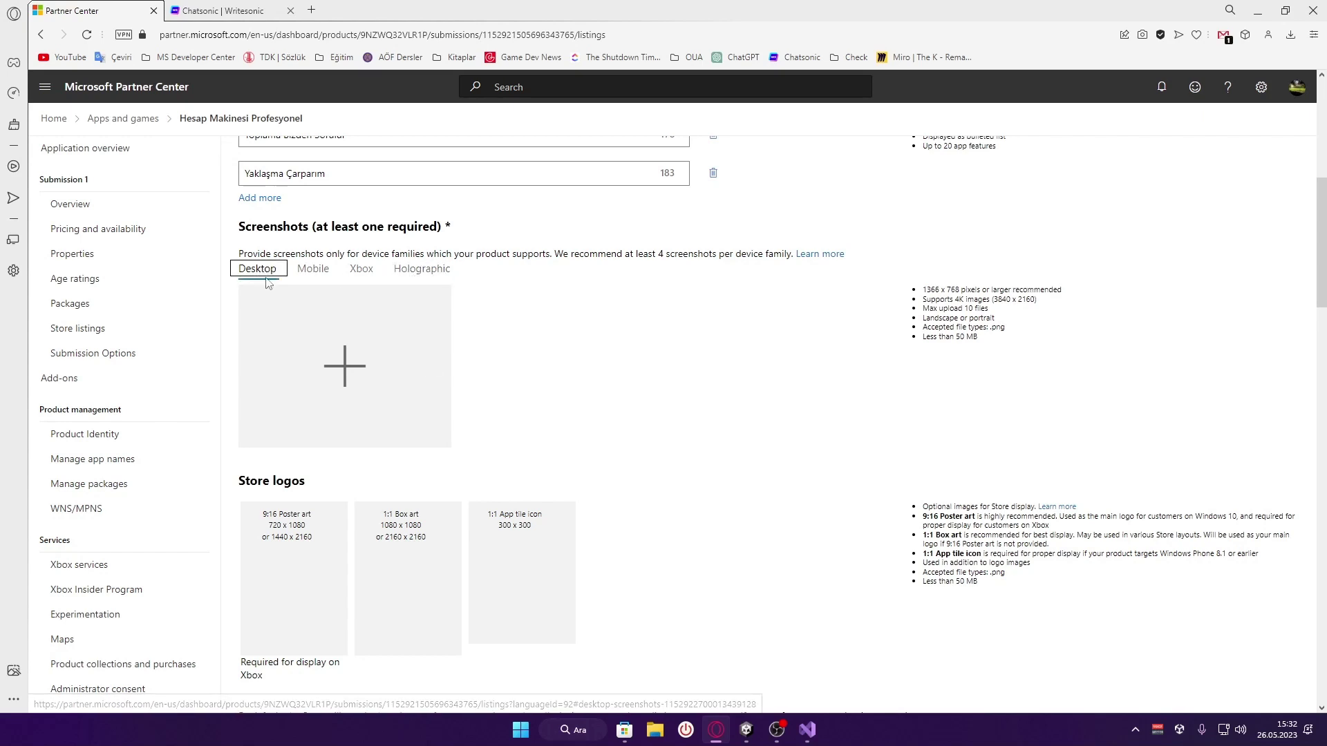
click(484, 380)
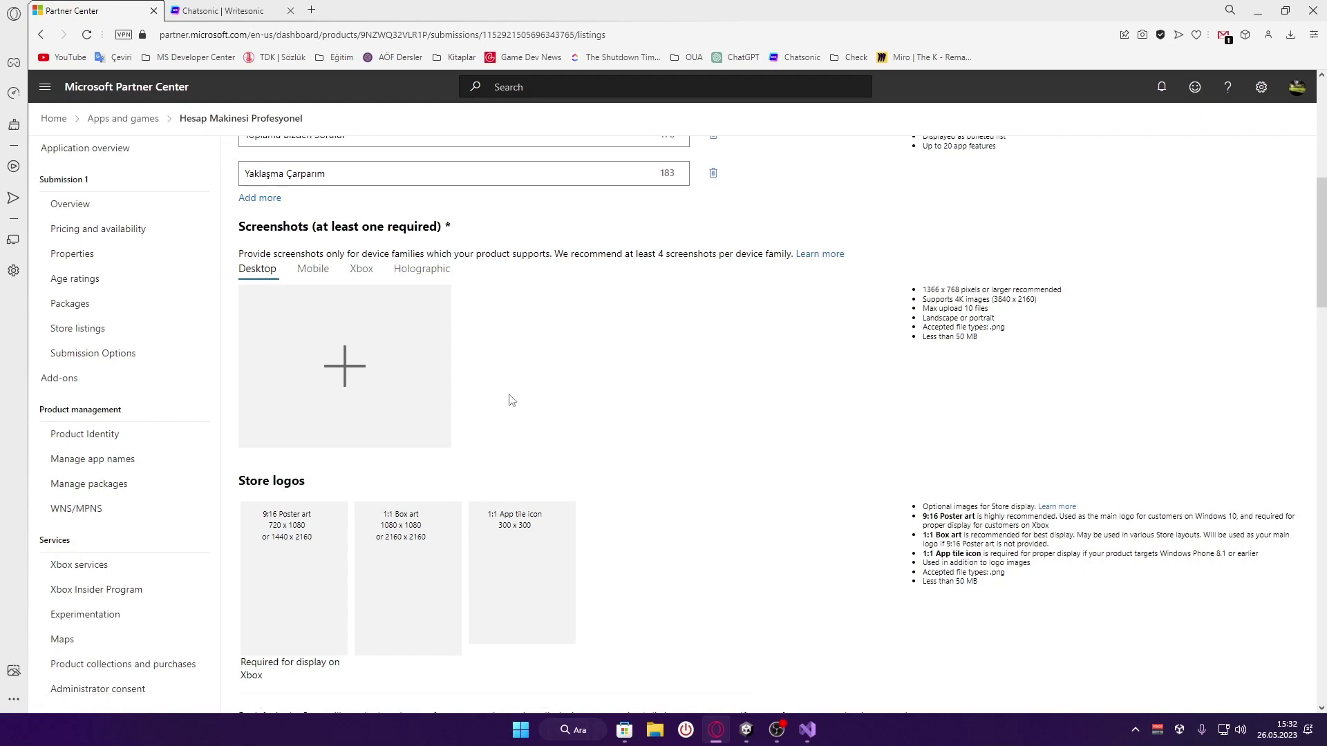
click(807, 730)
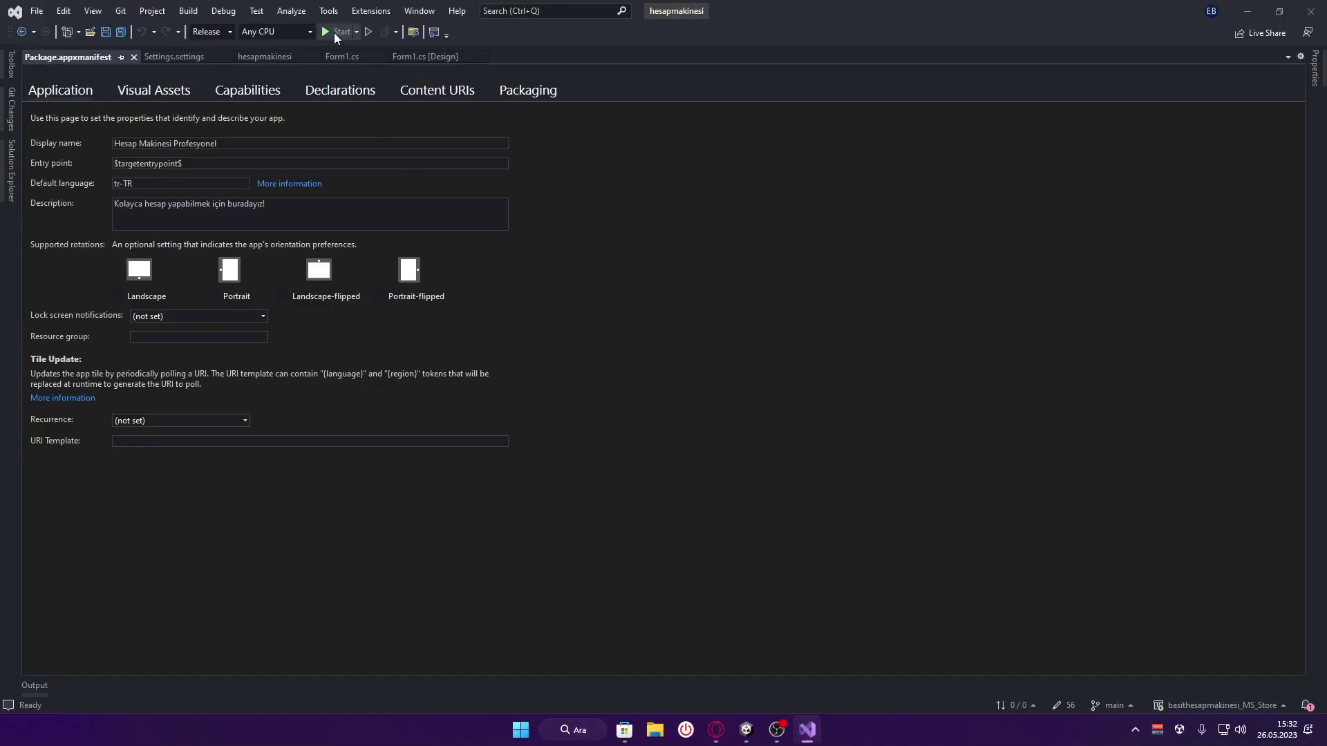
Run the calculator app, snip its window with Win+Shift+S, close it, and open the Run box
click(334, 32)
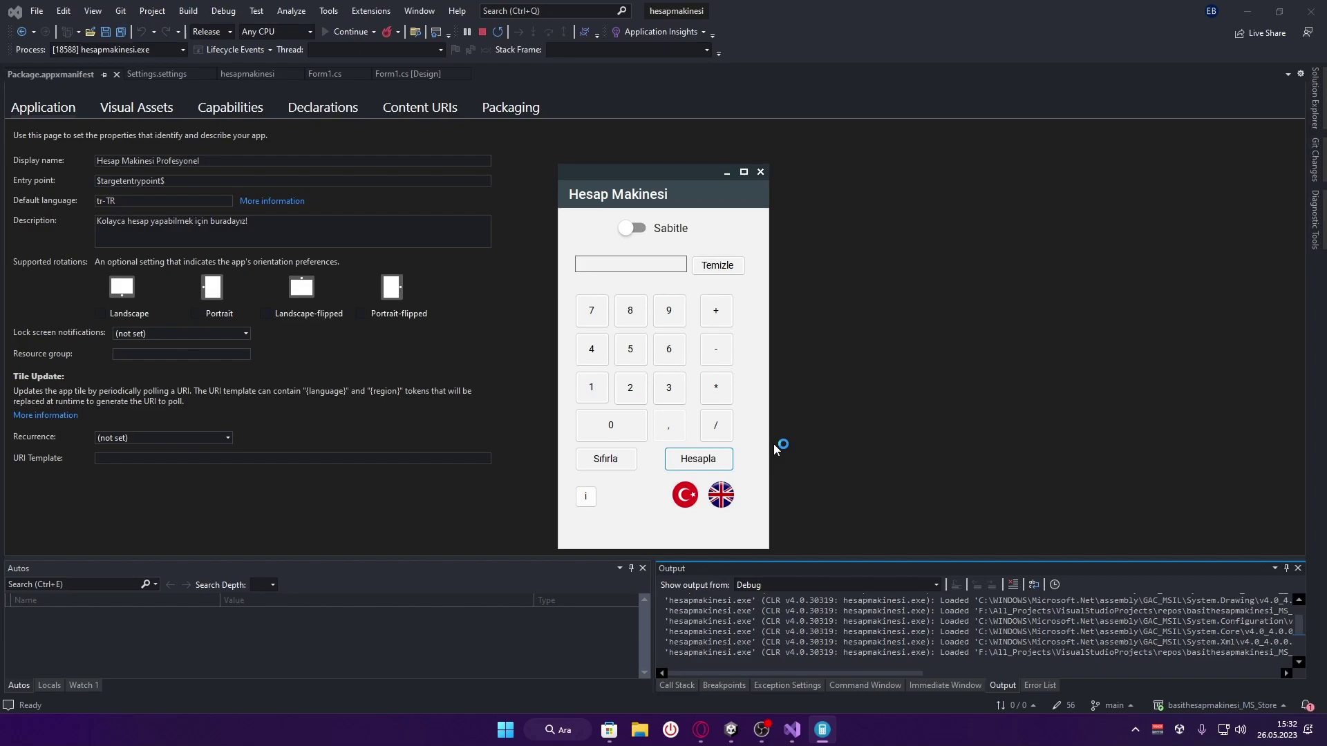
key(super+shift+s)
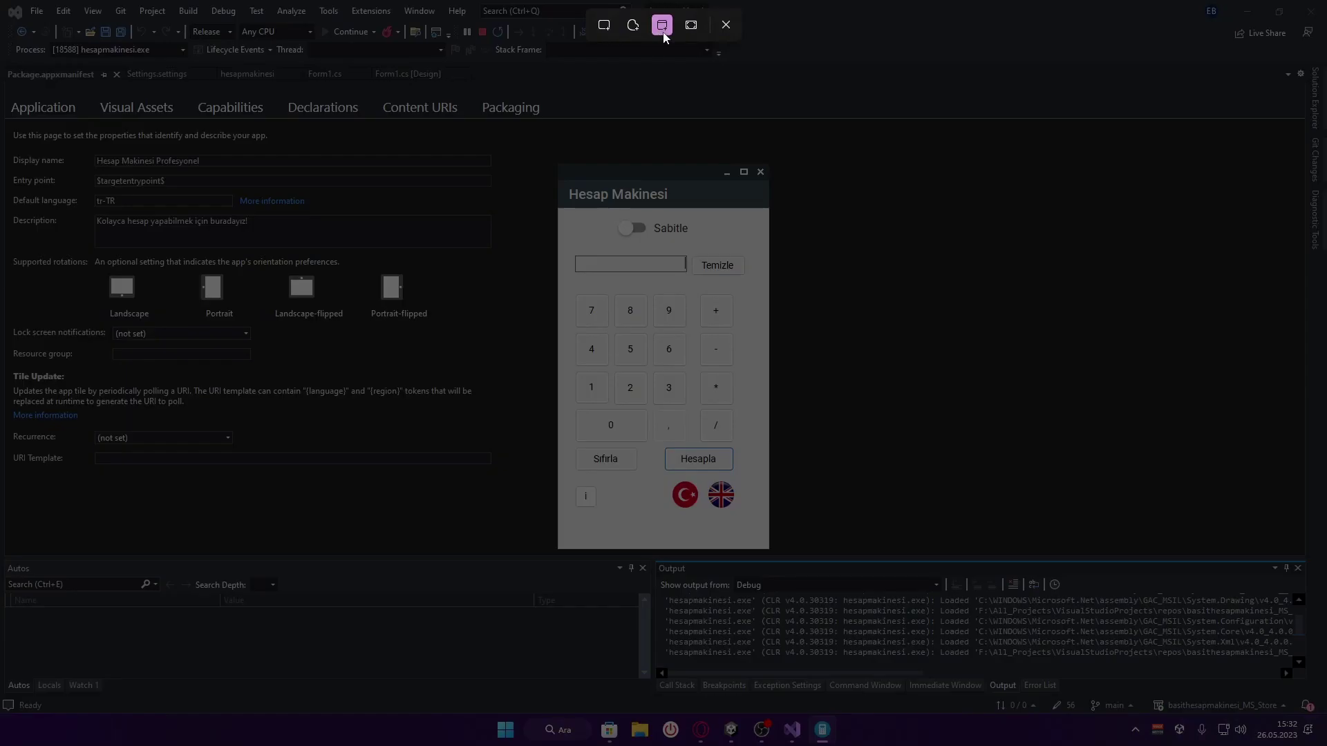
click(755, 239)
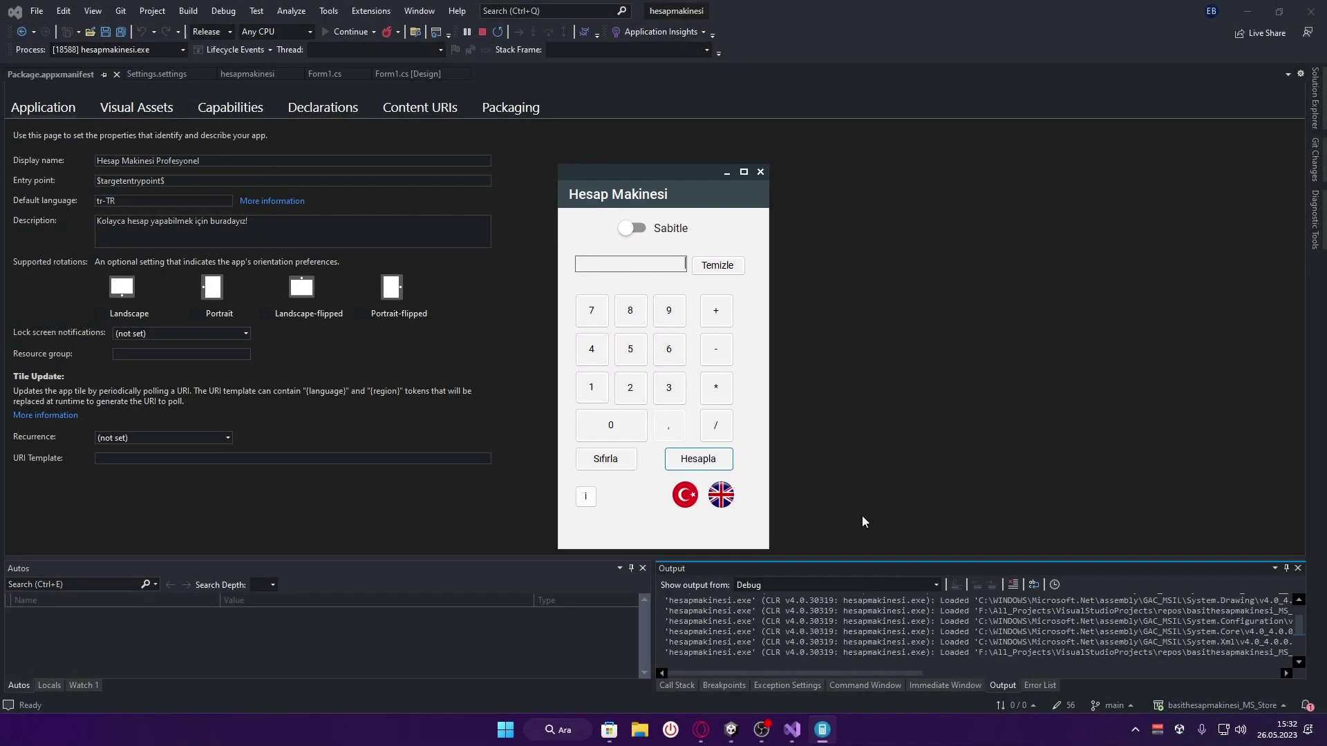
click(760, 173)
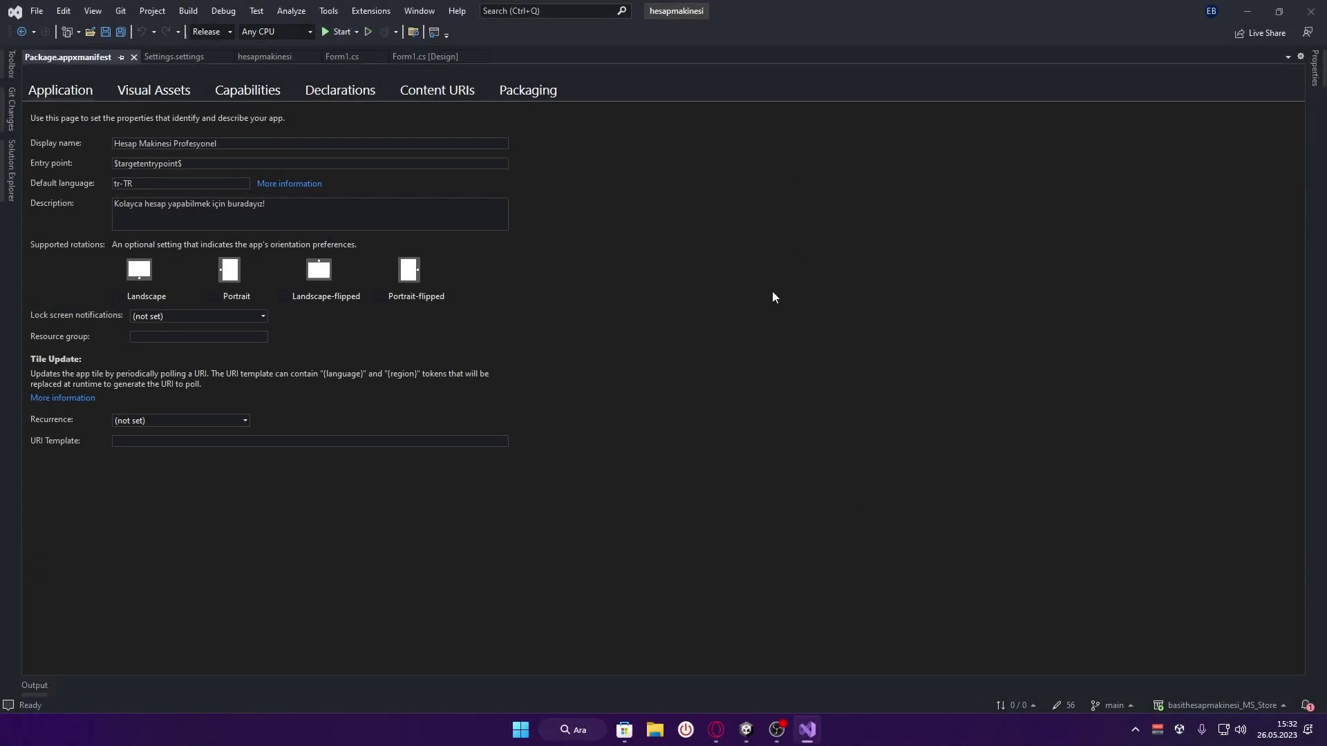
key(super+r)
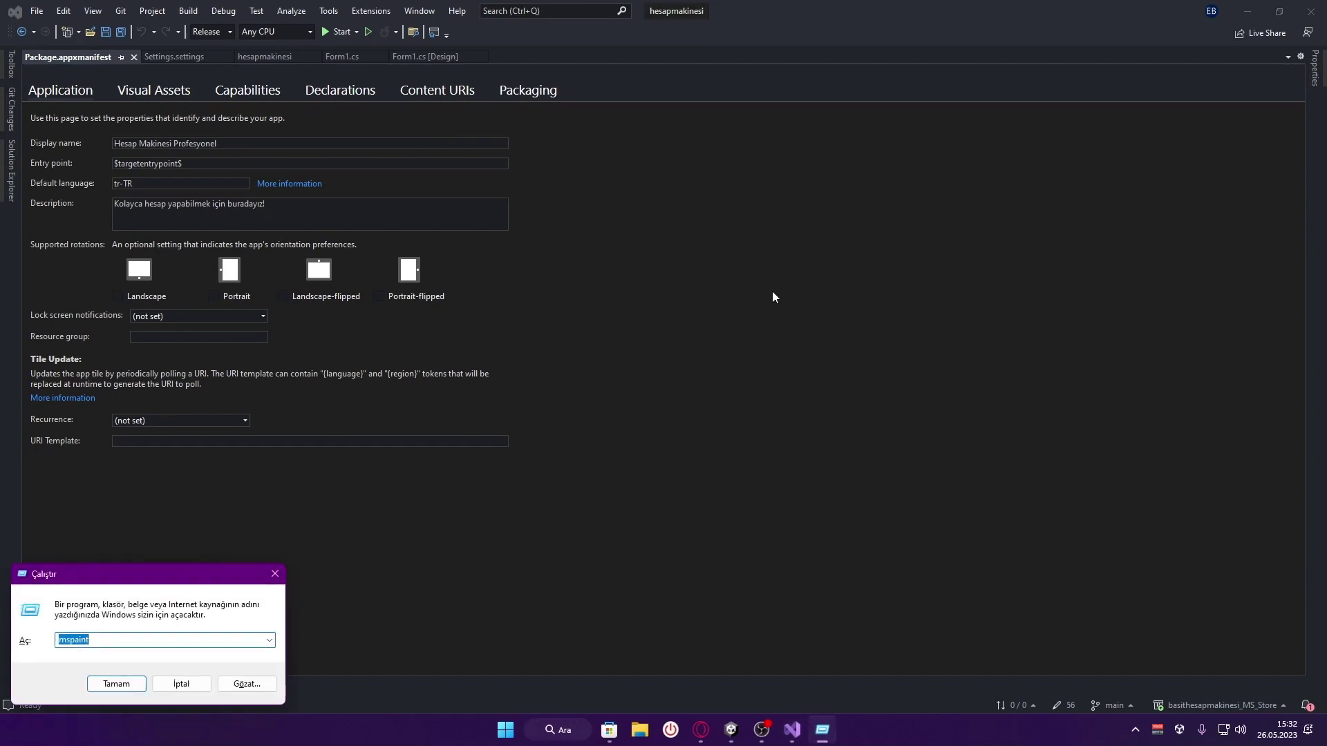
Launch Paint and paste the calculator screenshot onto the canvas
key(Return)
key(ctrl+v)
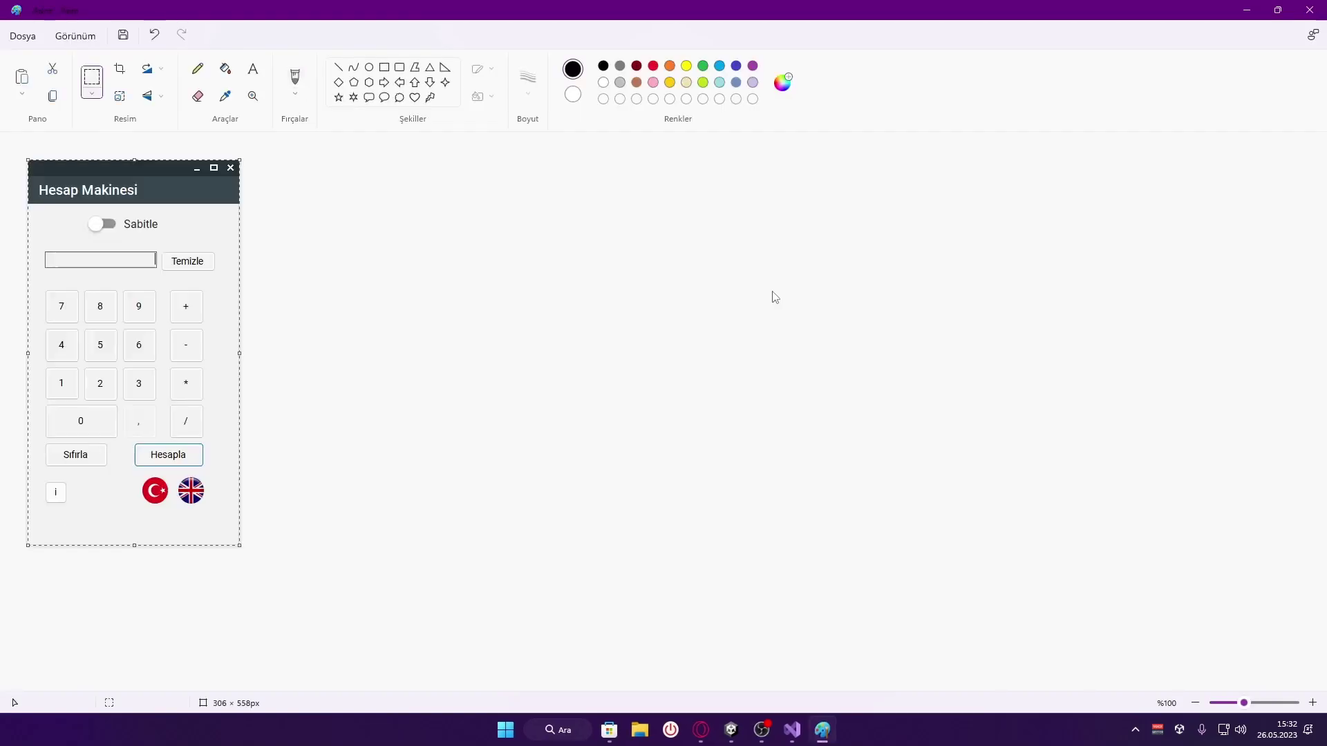
click(773, 291)
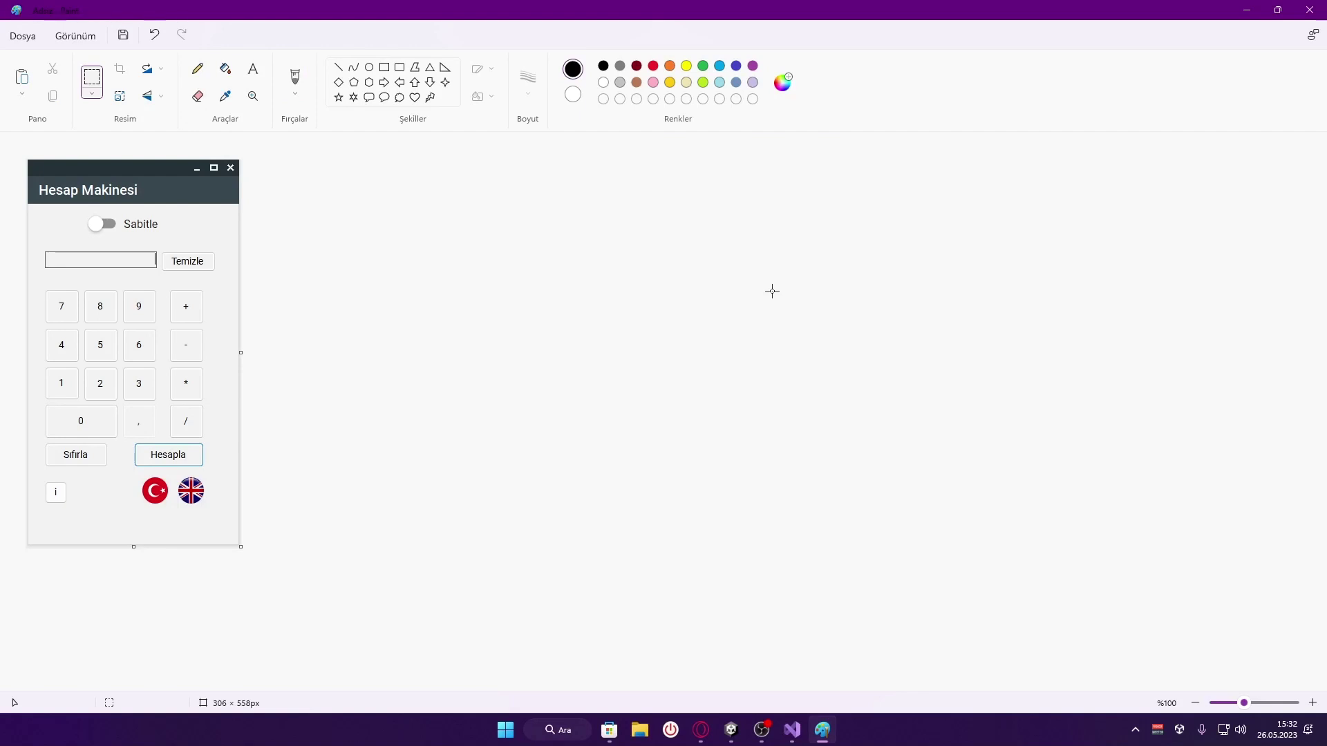
Save the image to Masaüstü as Görsel.png and return to the Partner Center listing
key(ctrl+s)
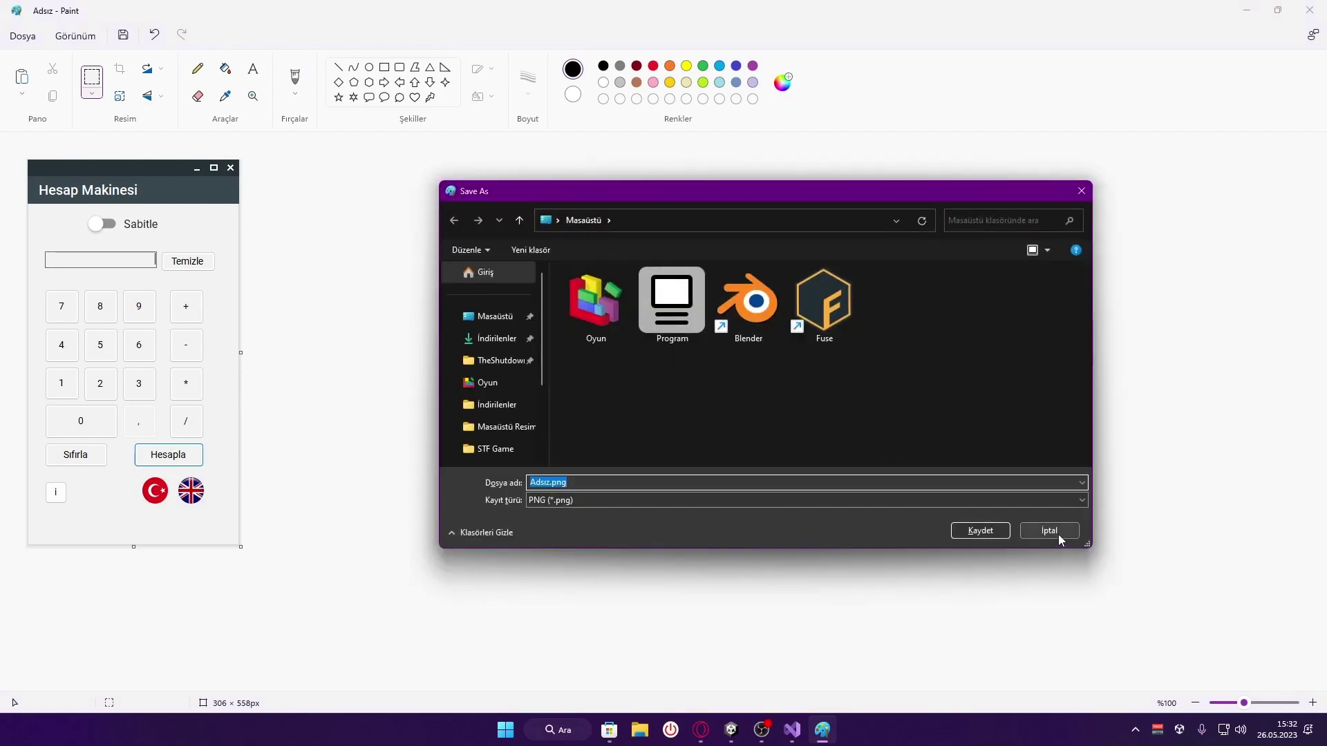
click(508, 319)
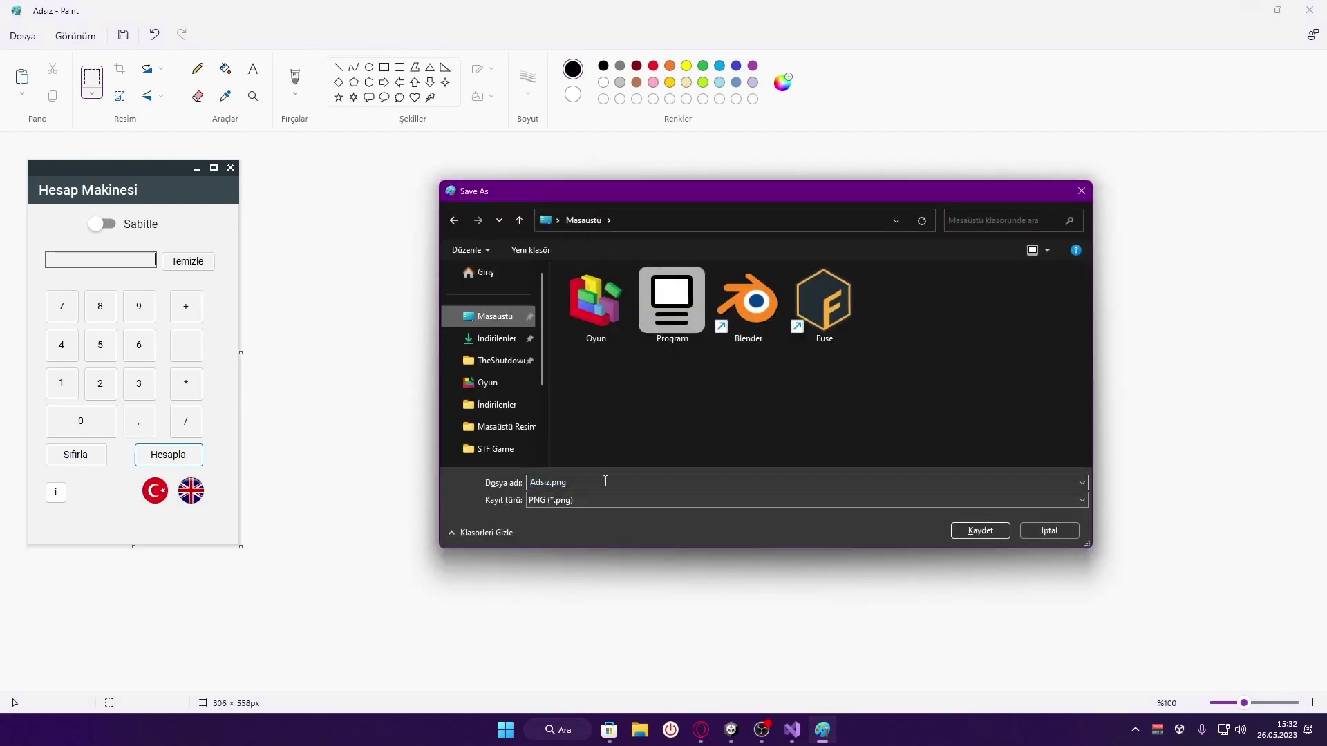
double_click(605, 481)
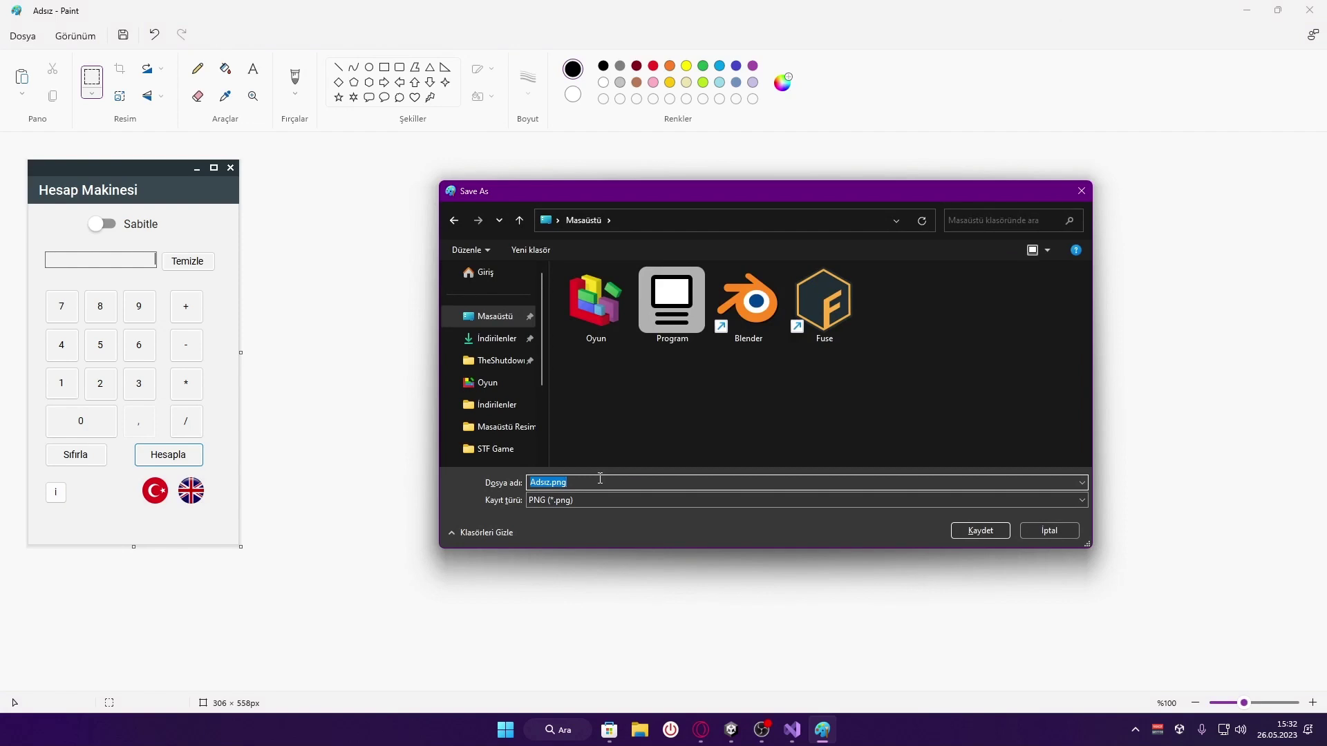
text(Görsel)
click(980, 531)
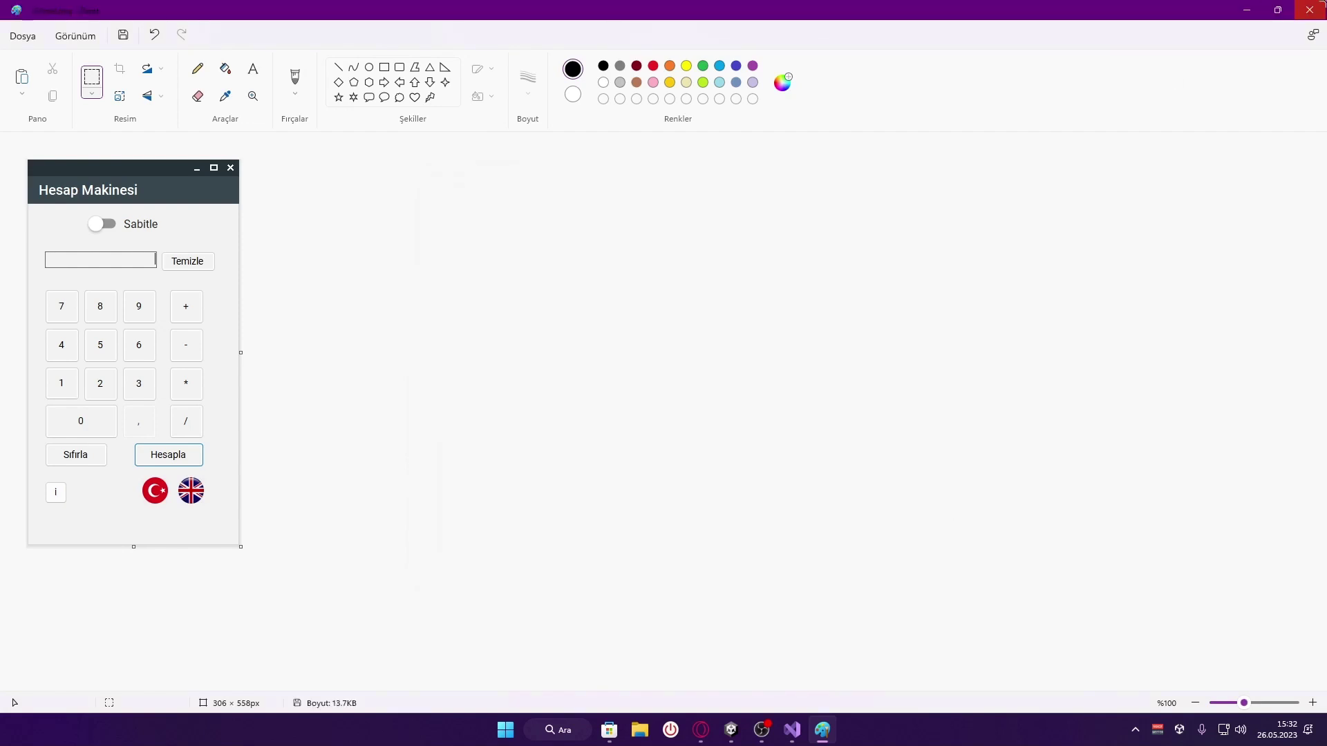
click(822, 730)
click(701, 730)
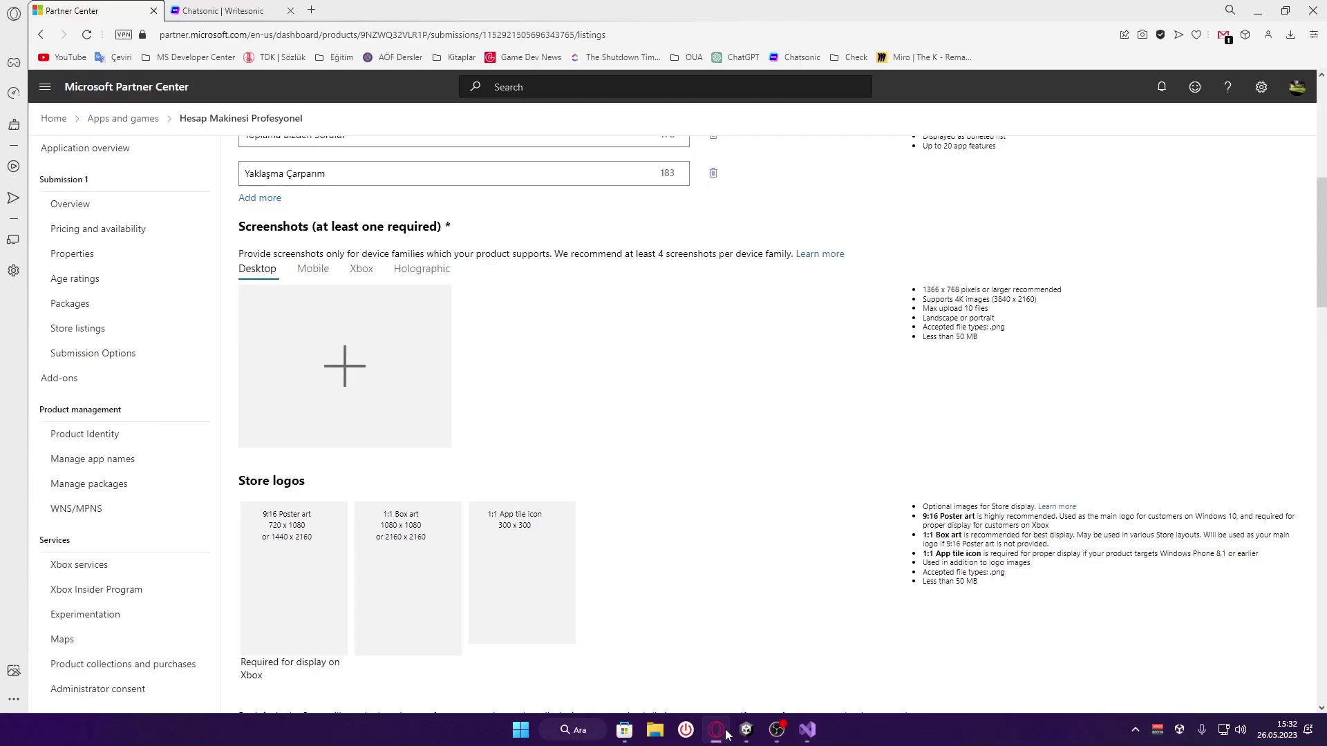
Upload Görsel.png from Masaüstü as the first Desktop screenshot
click(364, 380)
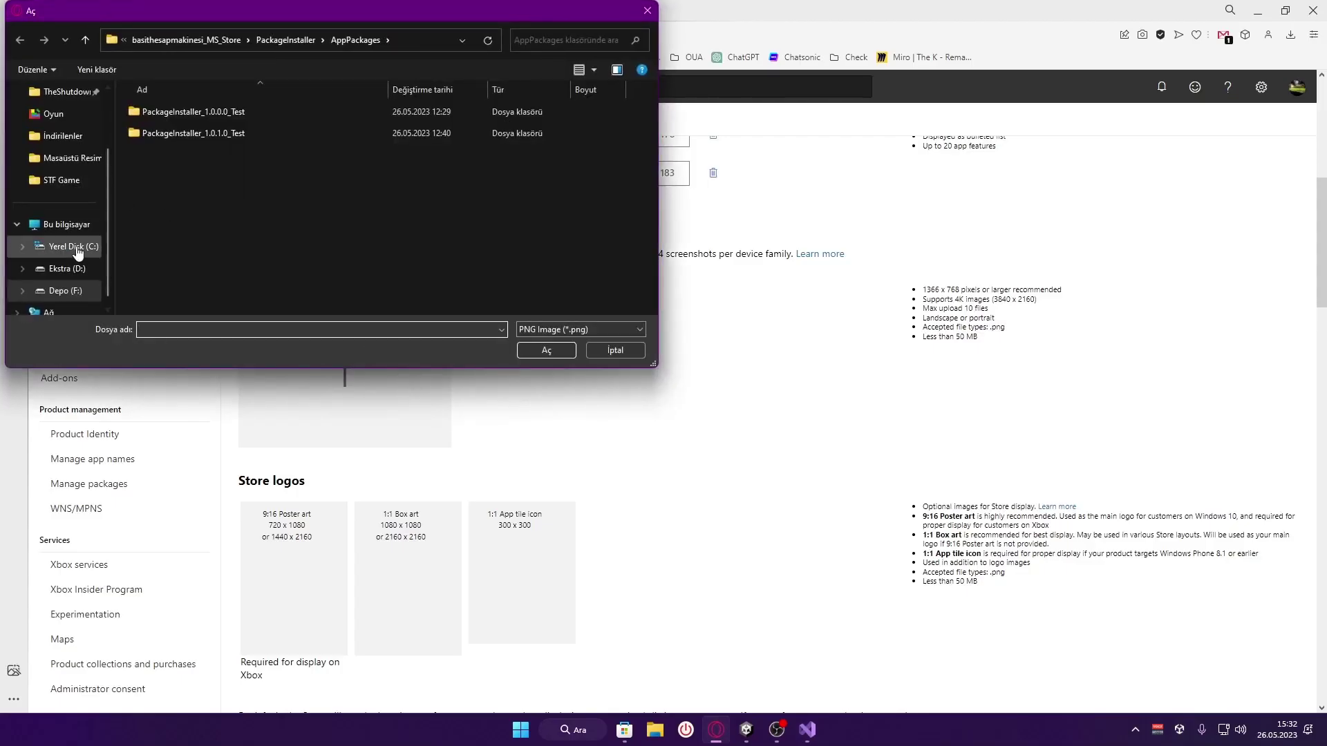
scroll(72, 255, down, 1)
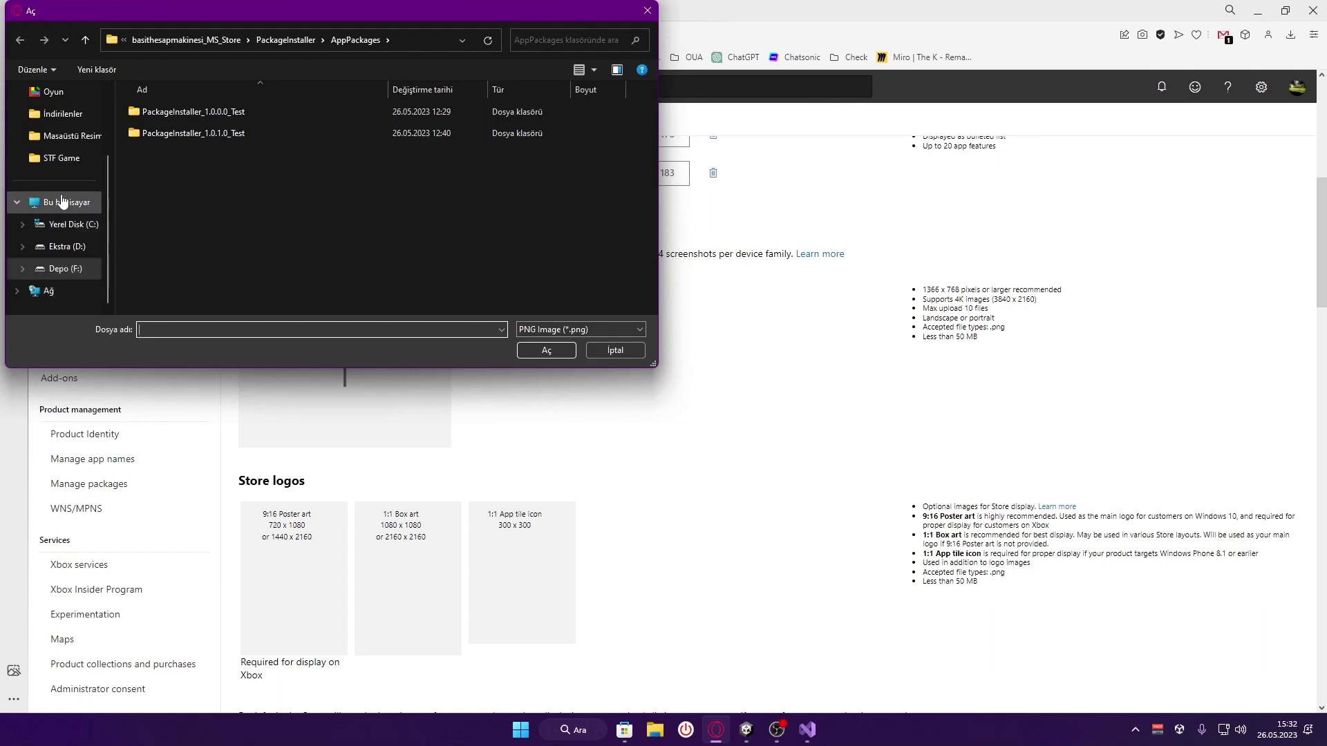
click(383, 44)
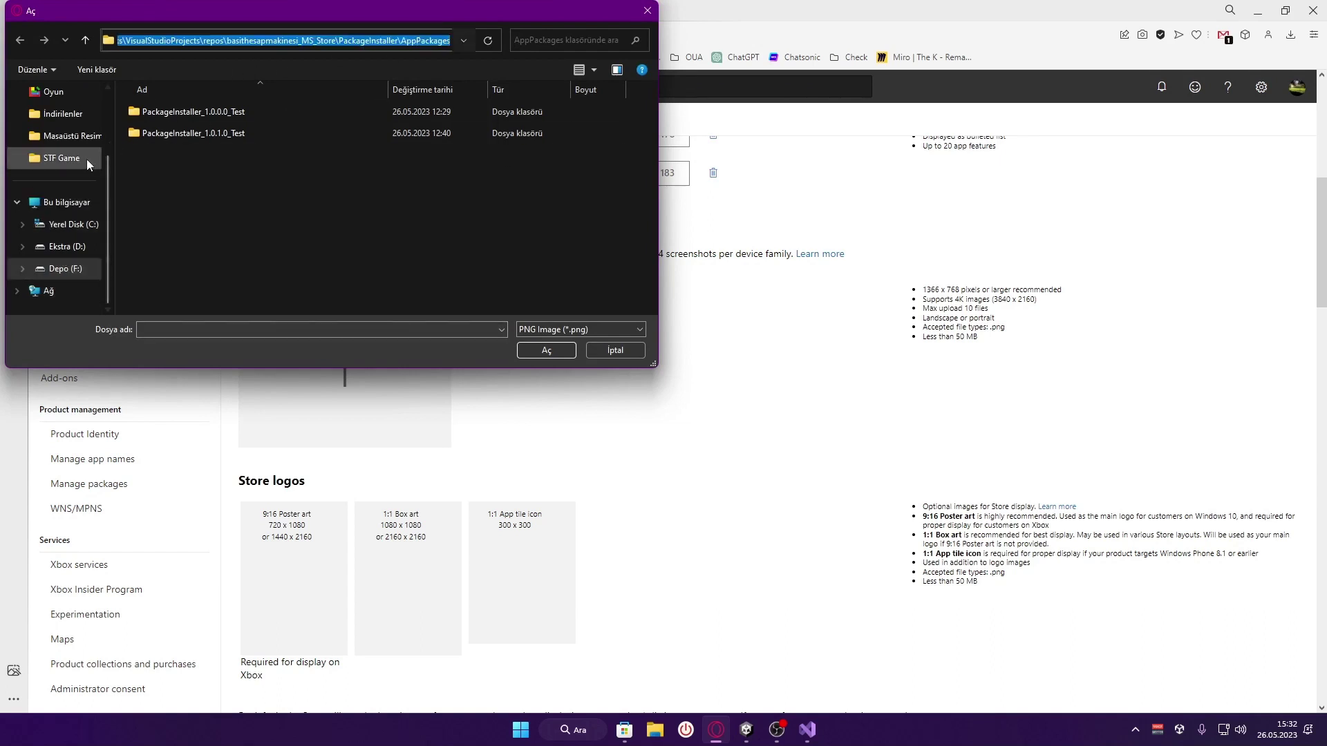
text(Masaü)
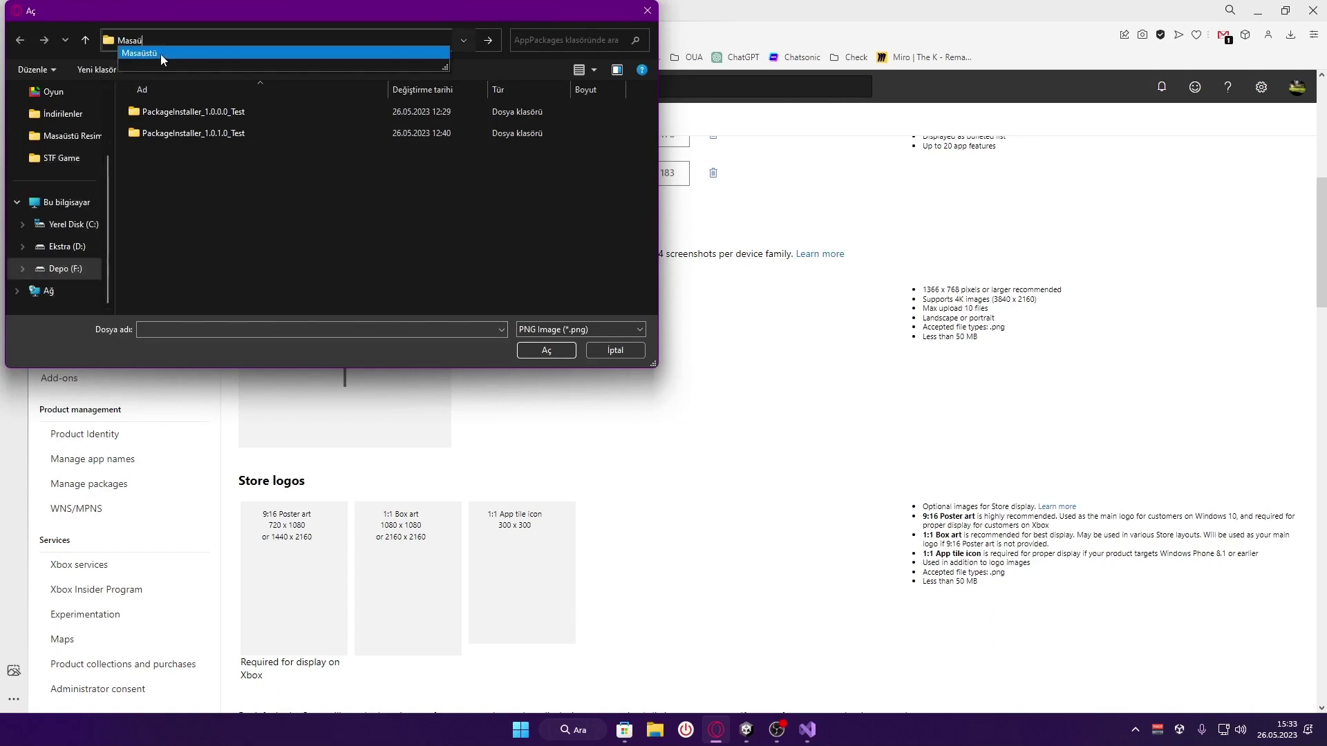
click(160, 54)
click(466, 124)
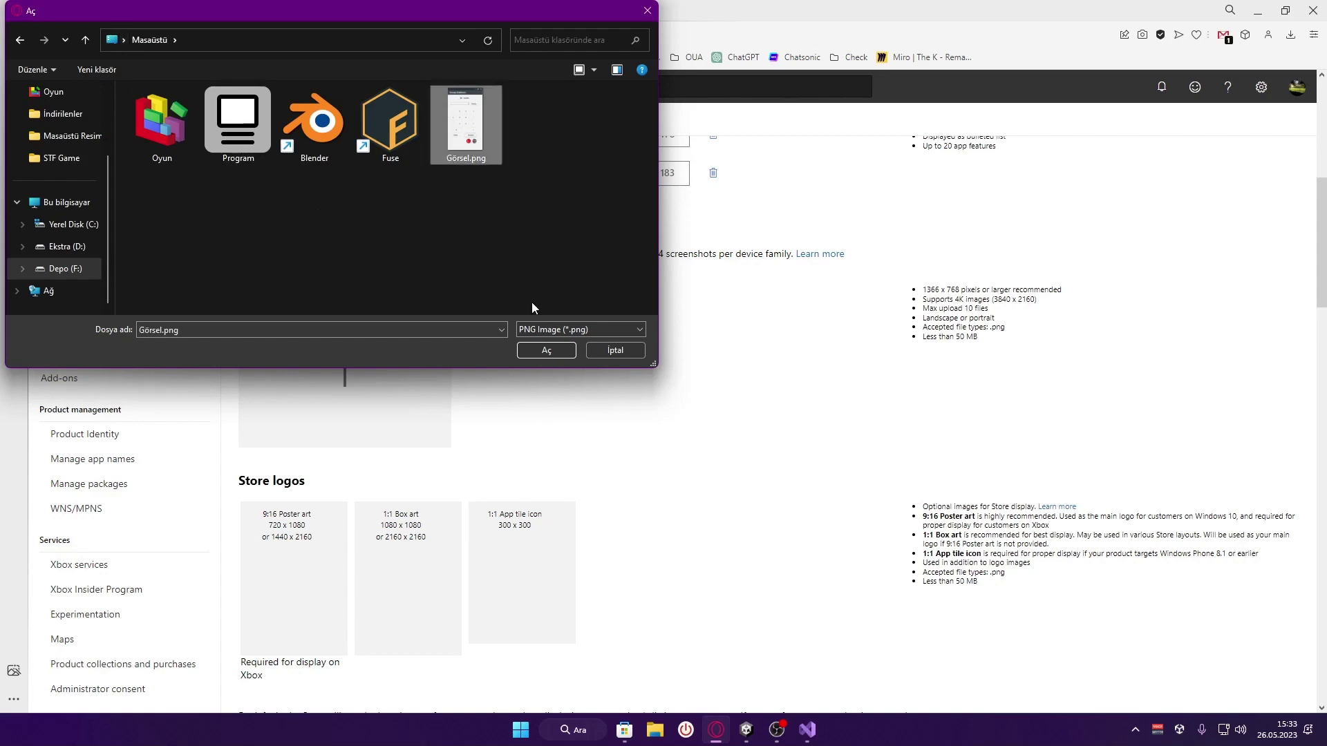
click(553, 351)
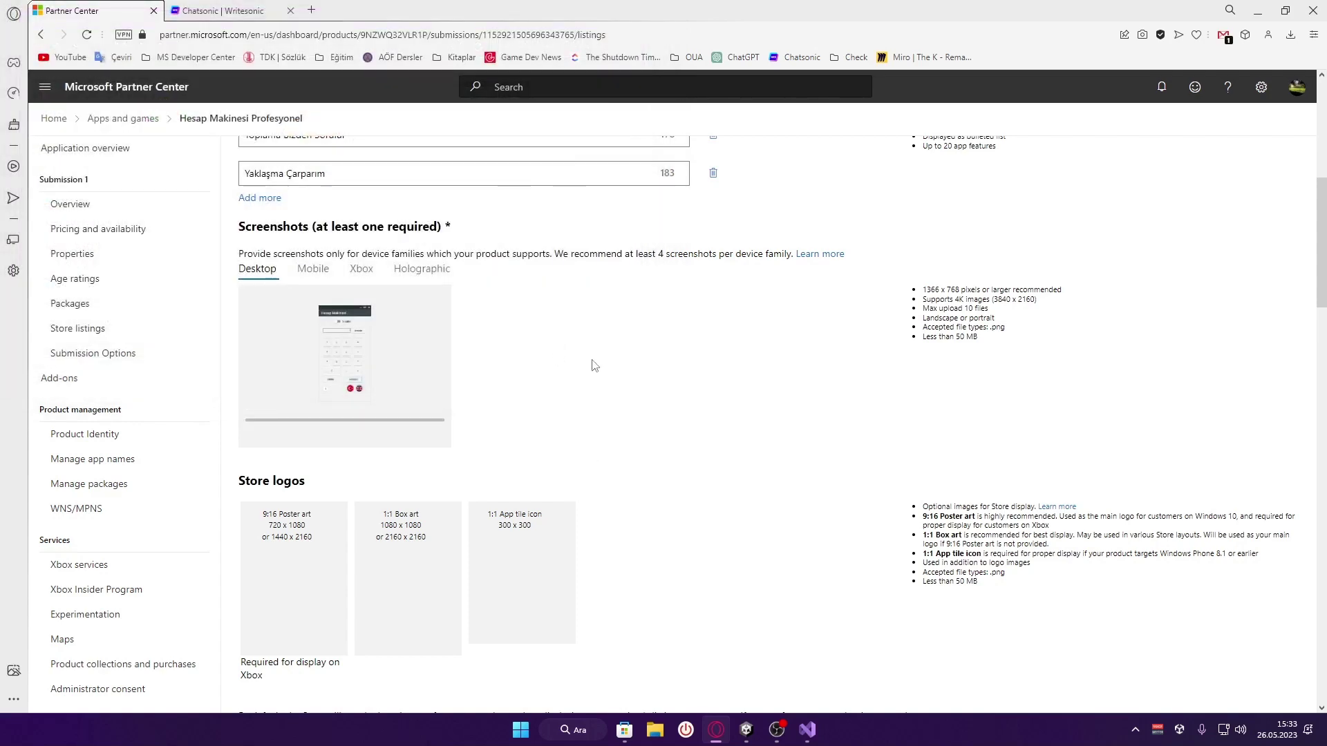
Review the screenshot requirements: 1366 x 768 recommendation, 3840 x 2160 note, landscape or portrait
drag(1000, 346, 921, 289)
click(1024, 349)
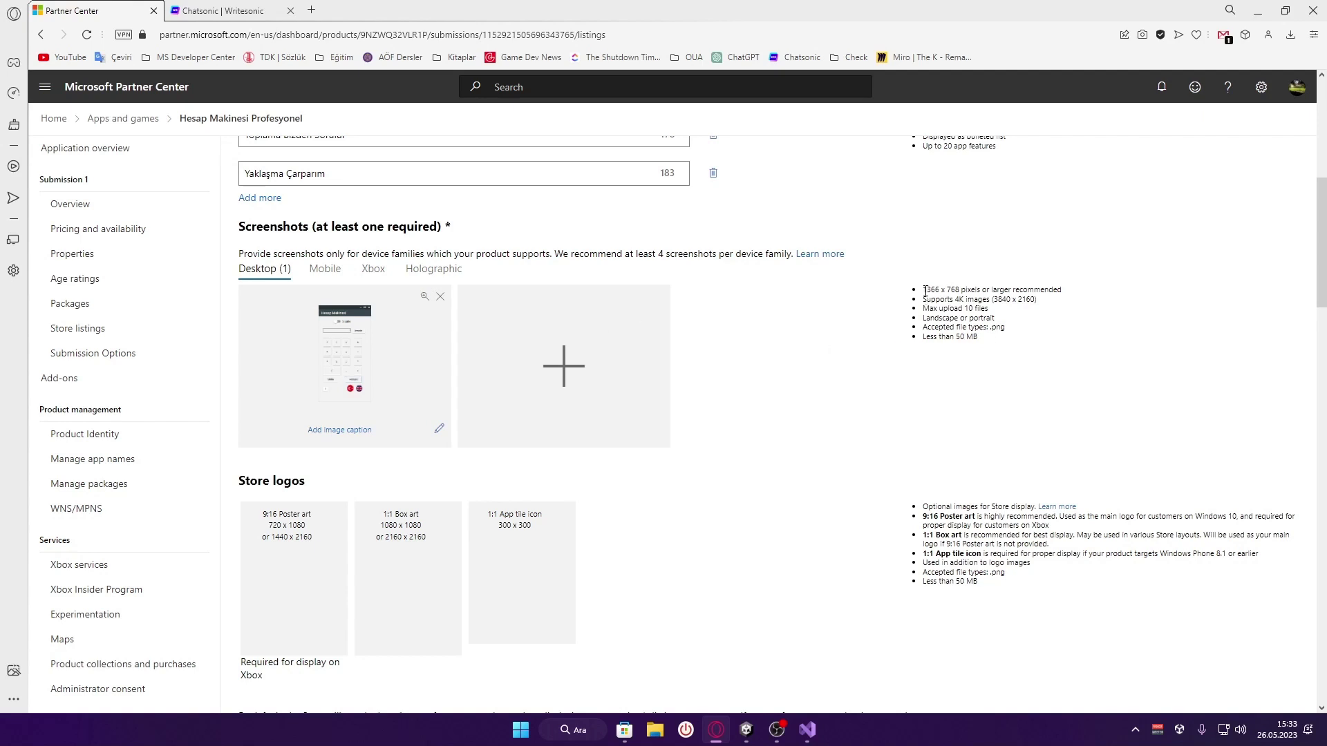
drag(925, 290, 970, 291)
click(971, 291)
drag(1039, 299, 993, 300)
click(972, 312)
drag(922, 318, 921, 308)
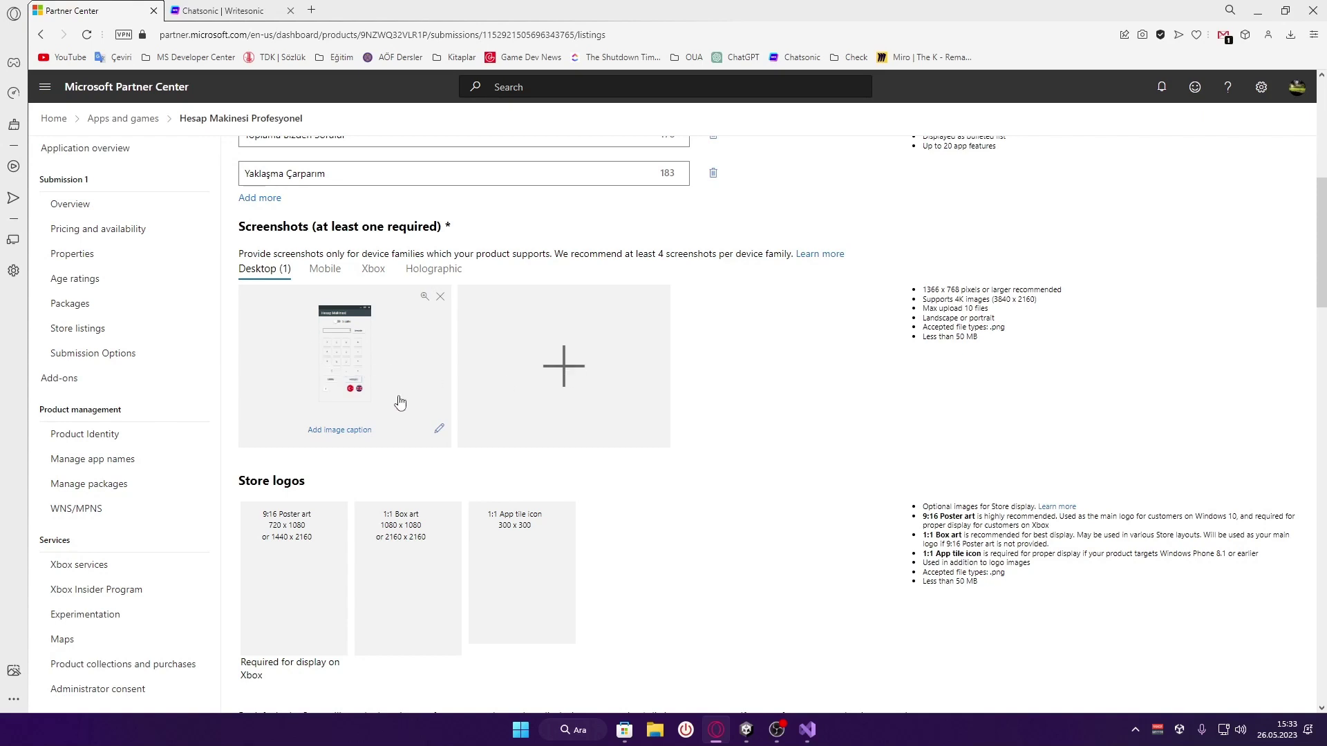
View the existing app's second screenshot full screen on its Microsoft Store page
scroll(691, 430, down, 1)
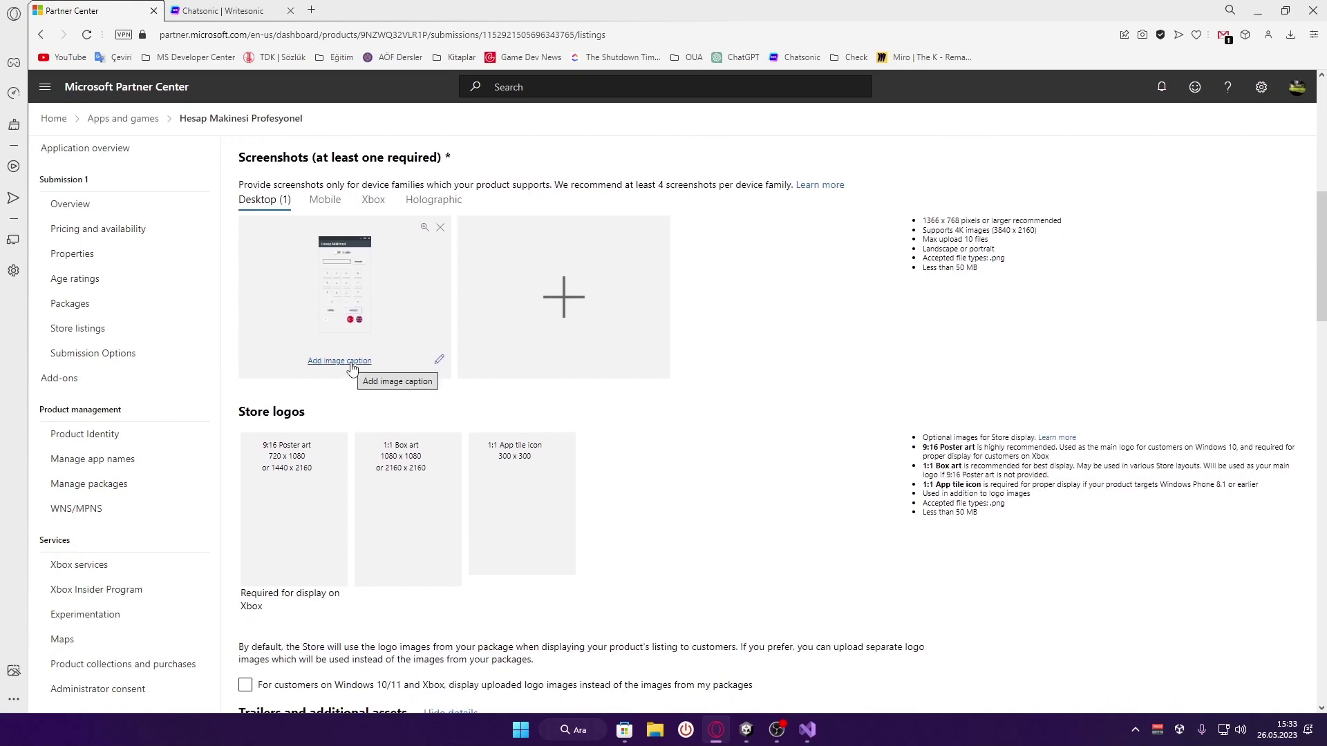
click(624, 729)
scroll(752, 467, up, 10)
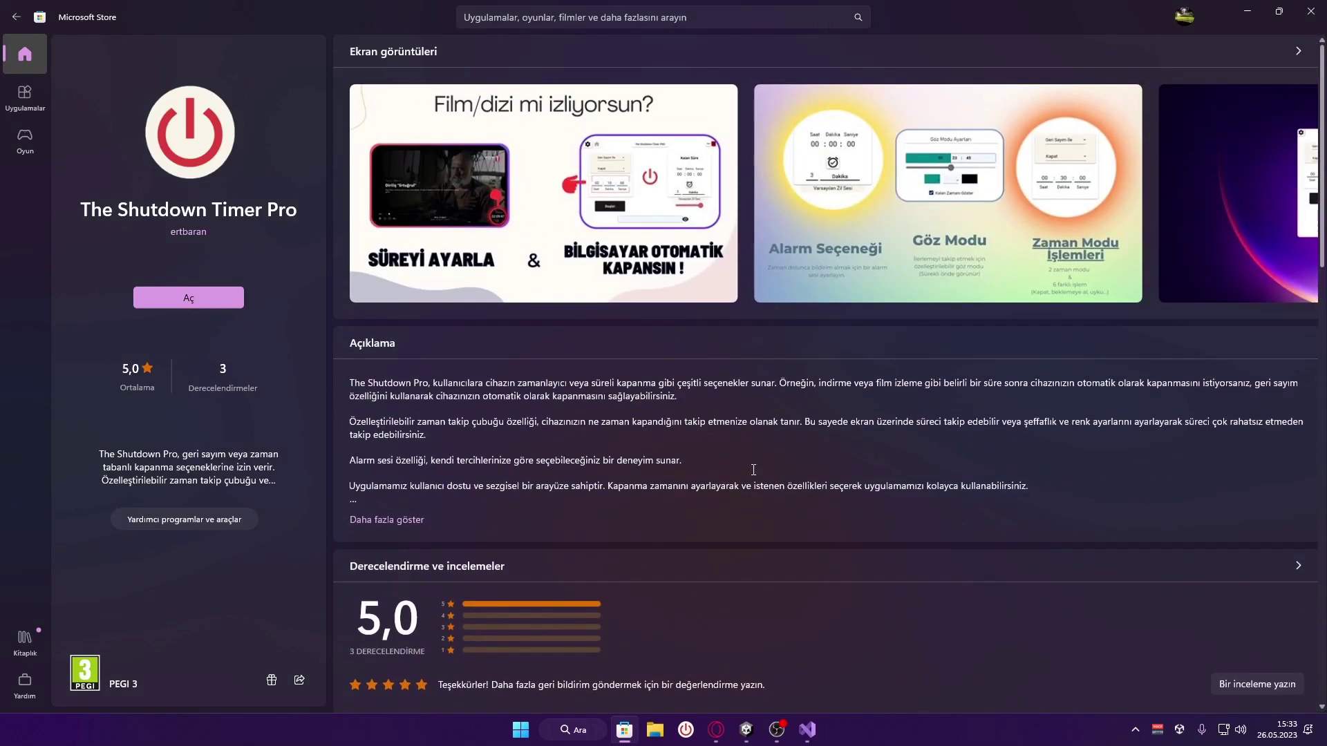
click(934, 237)
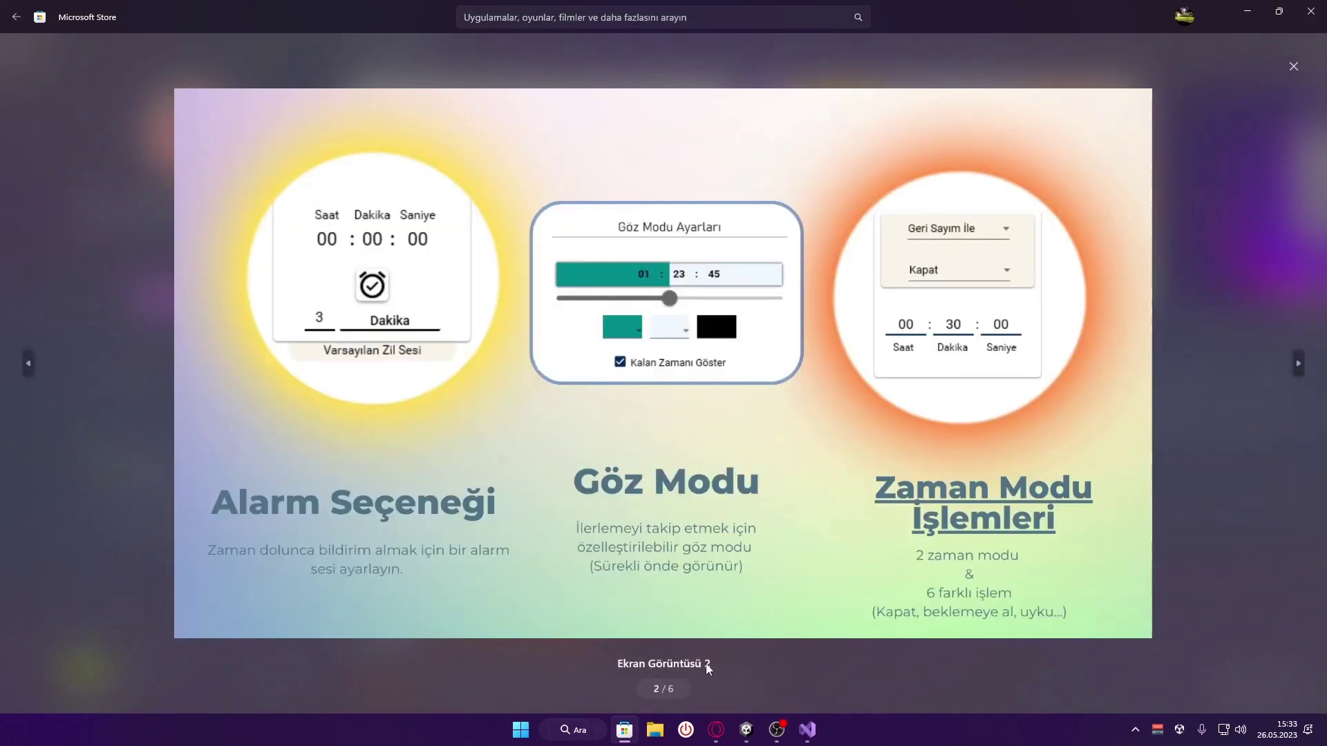
click(1293, 67)
Caption the Partner Center desktop screenshot 'Ana ekran görüntüsü'
click(716, 730)
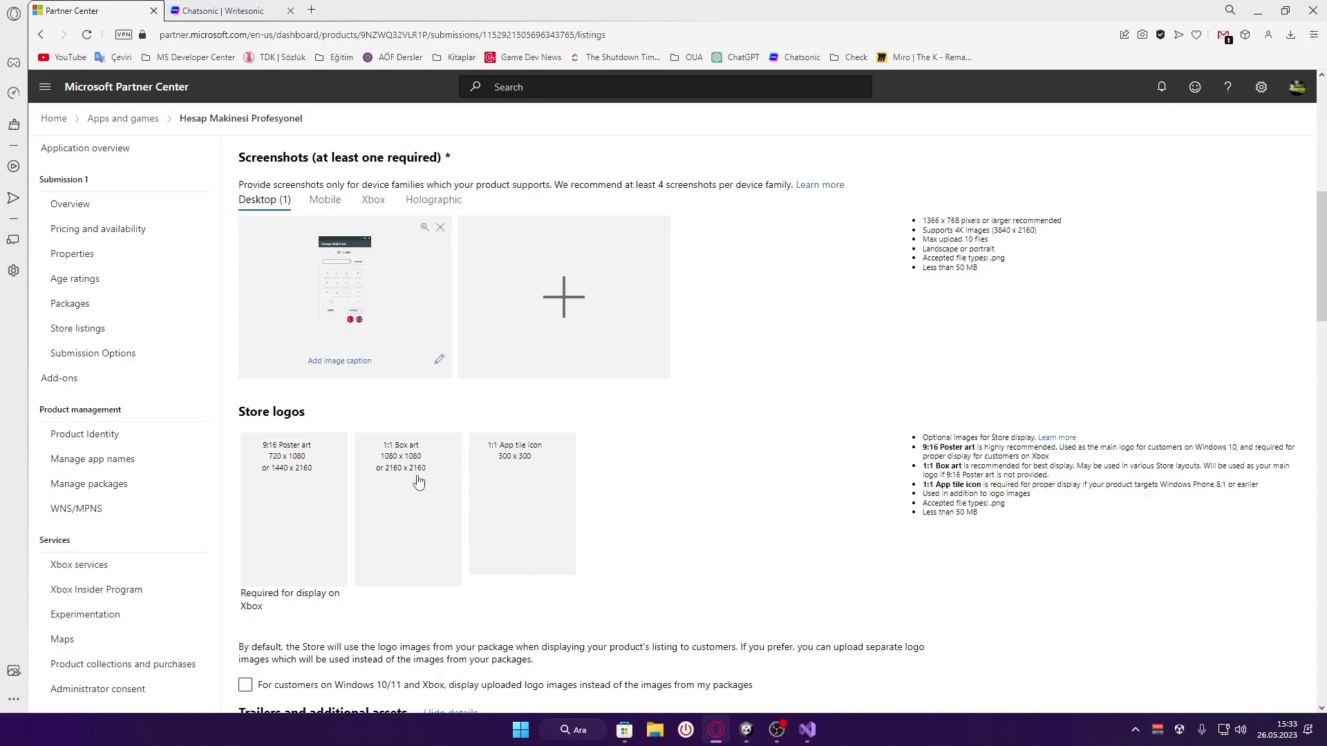
click(349, 362)
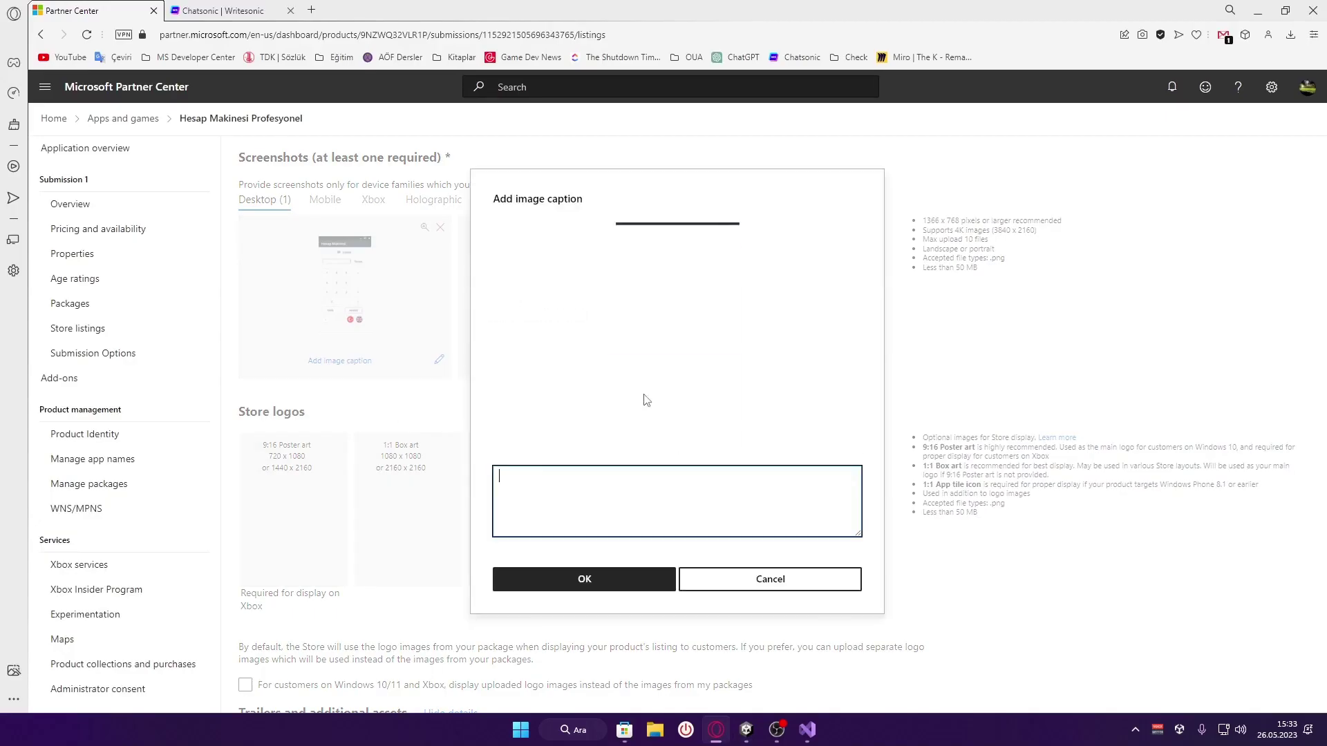
text(Ana ekran görüntüsü)
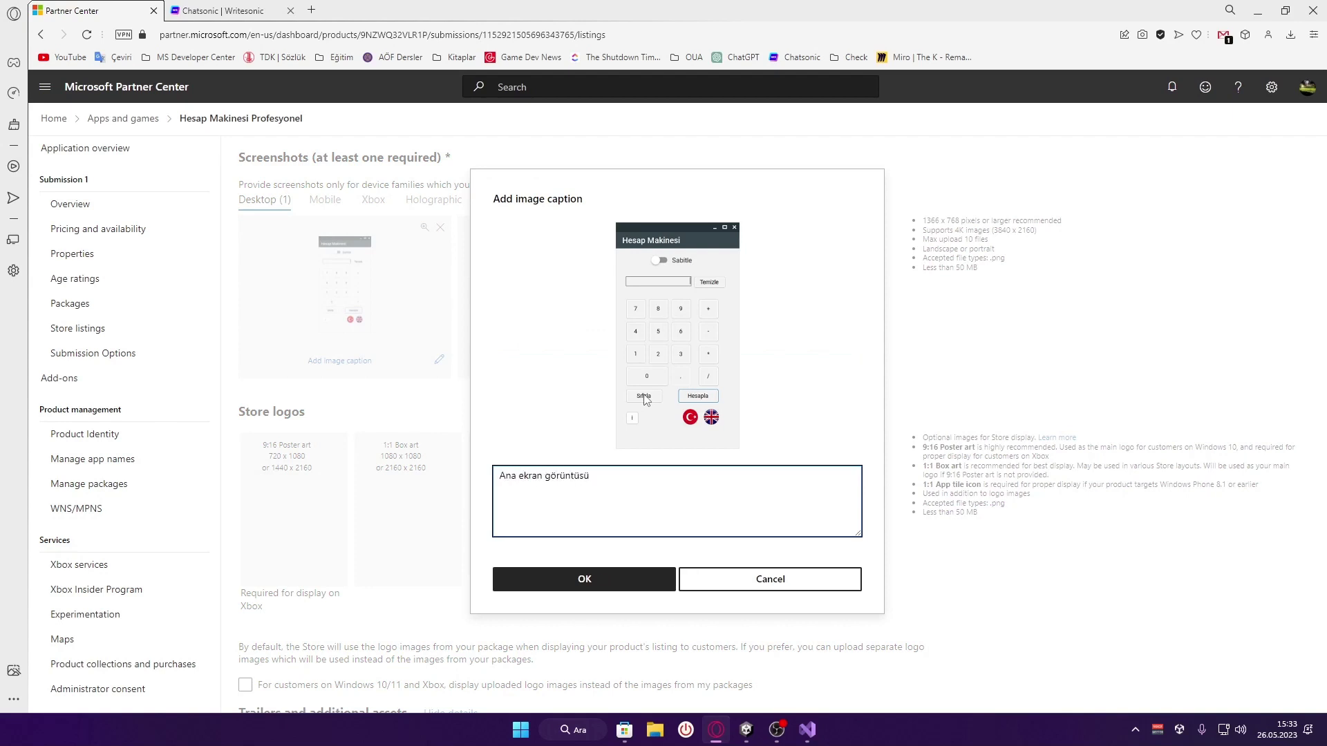
click(584, 579)
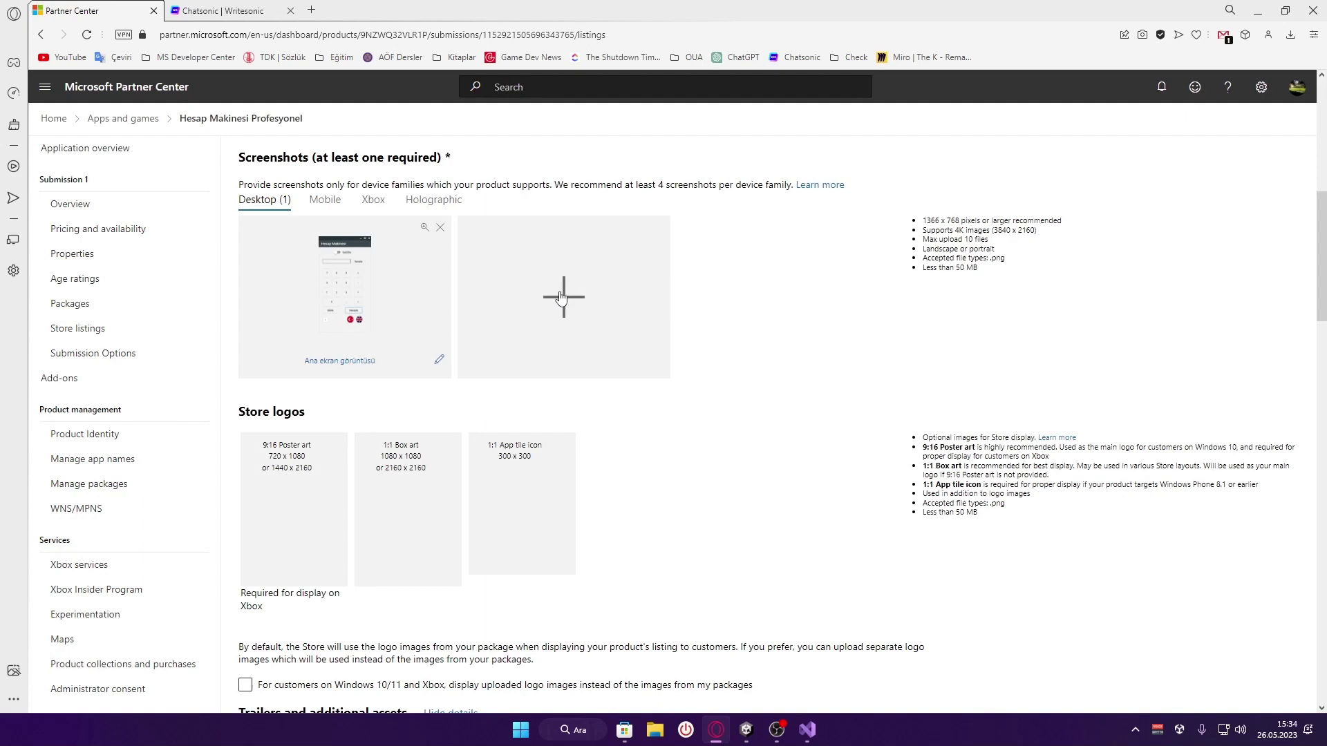
Start a 9:16 Poster art upload, then cancel it without choosing a file
scroll(770, 433, down, 1)
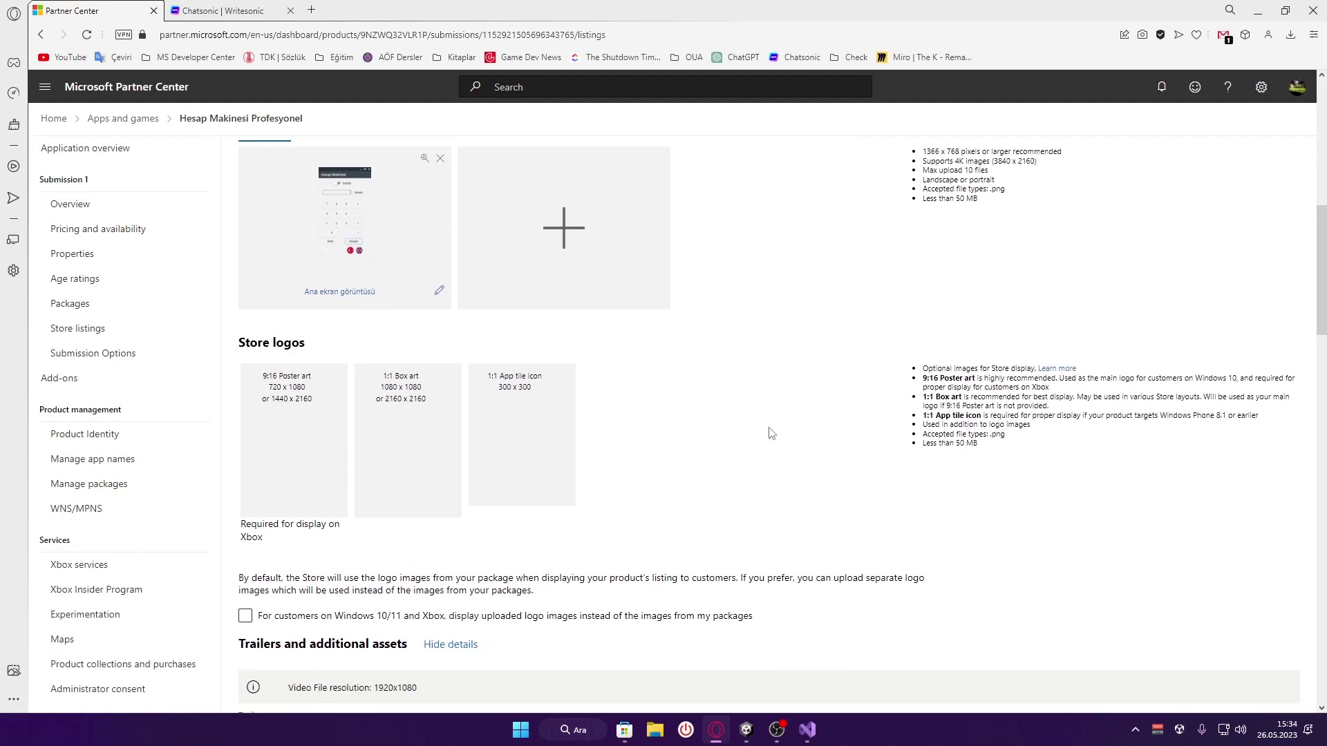
scroll(771, 433, down, 1)
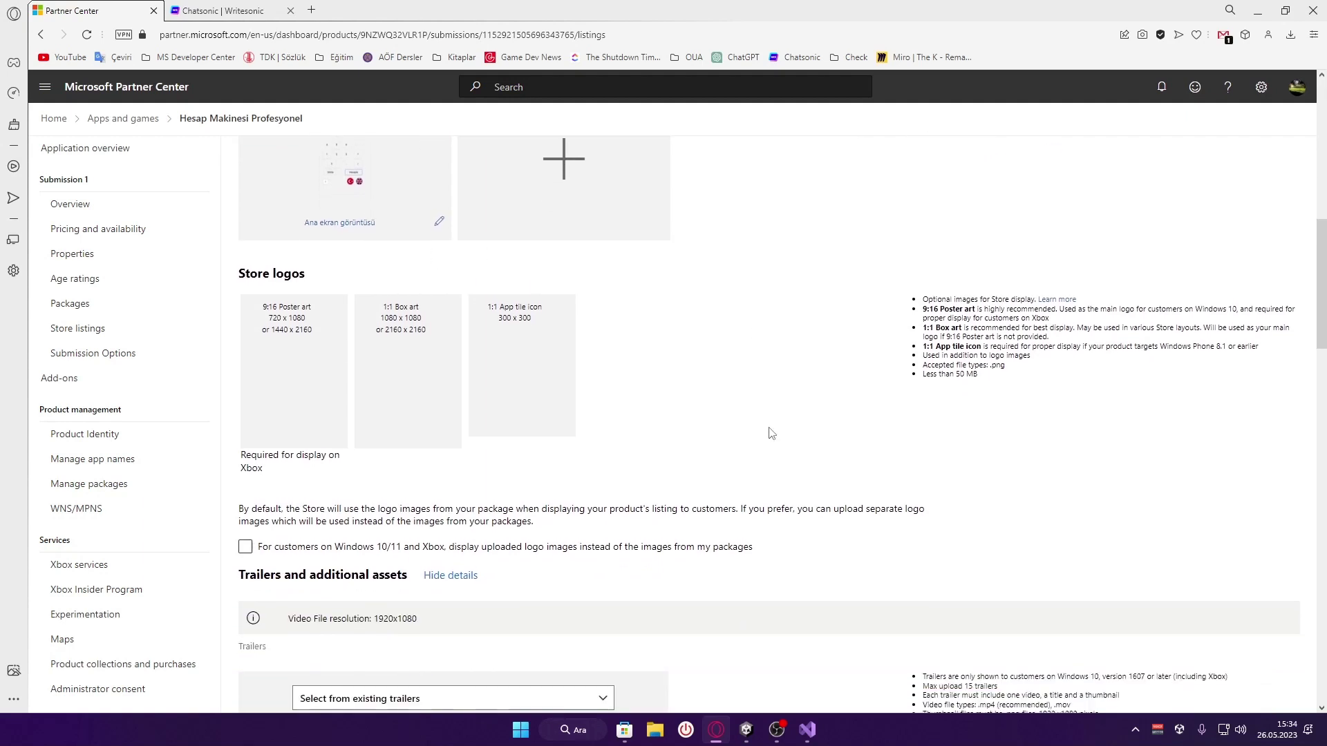
click(307, 386)
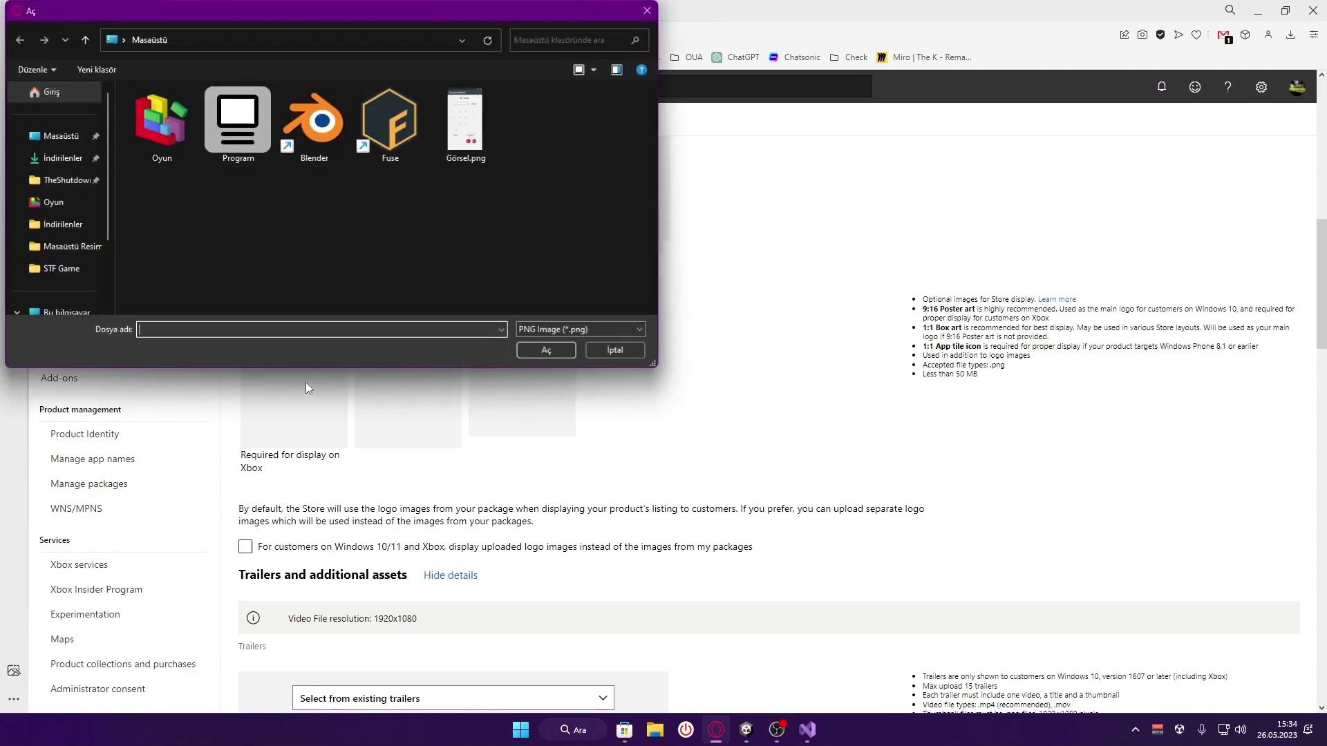
click(615, 350)
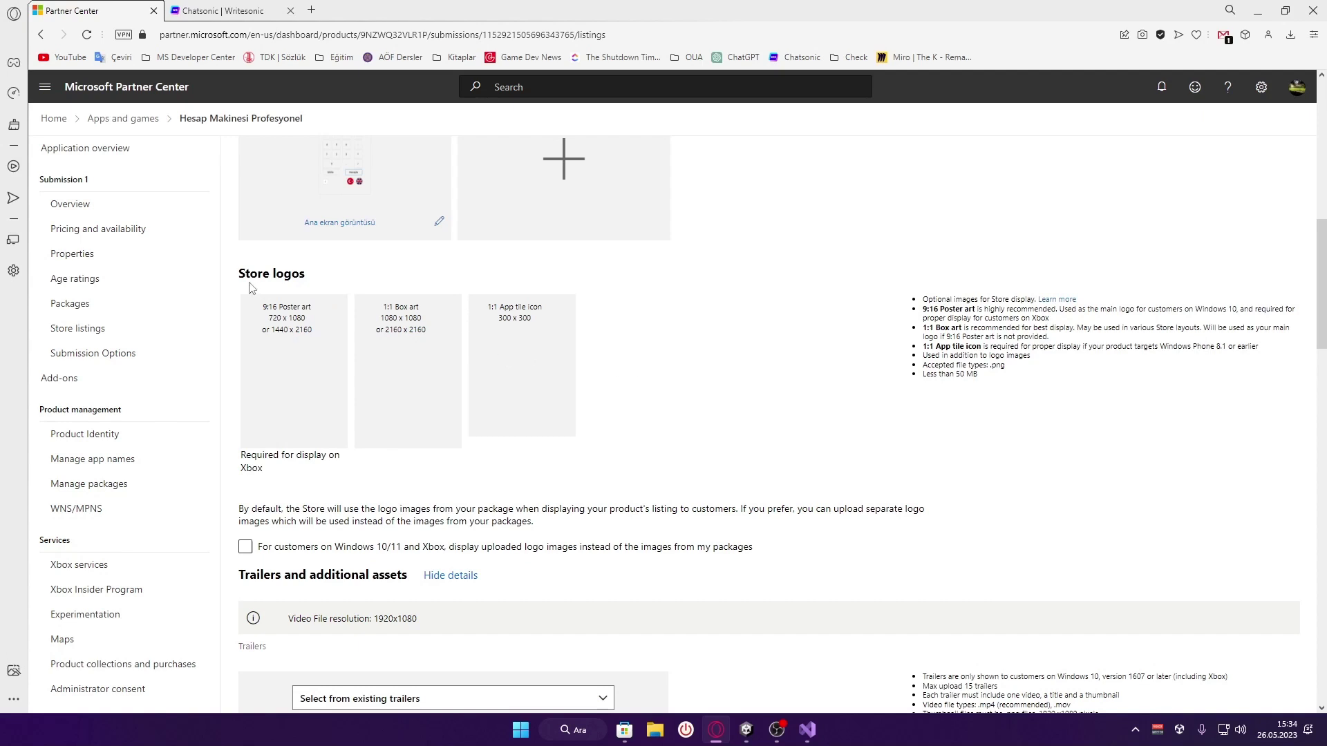
drag(240, 273, 359, 275)
click(389, 290)
Preview calculator -300x300.png from the STF Game folder and upload it as the 1:1 App tile icon
click(557, 385)
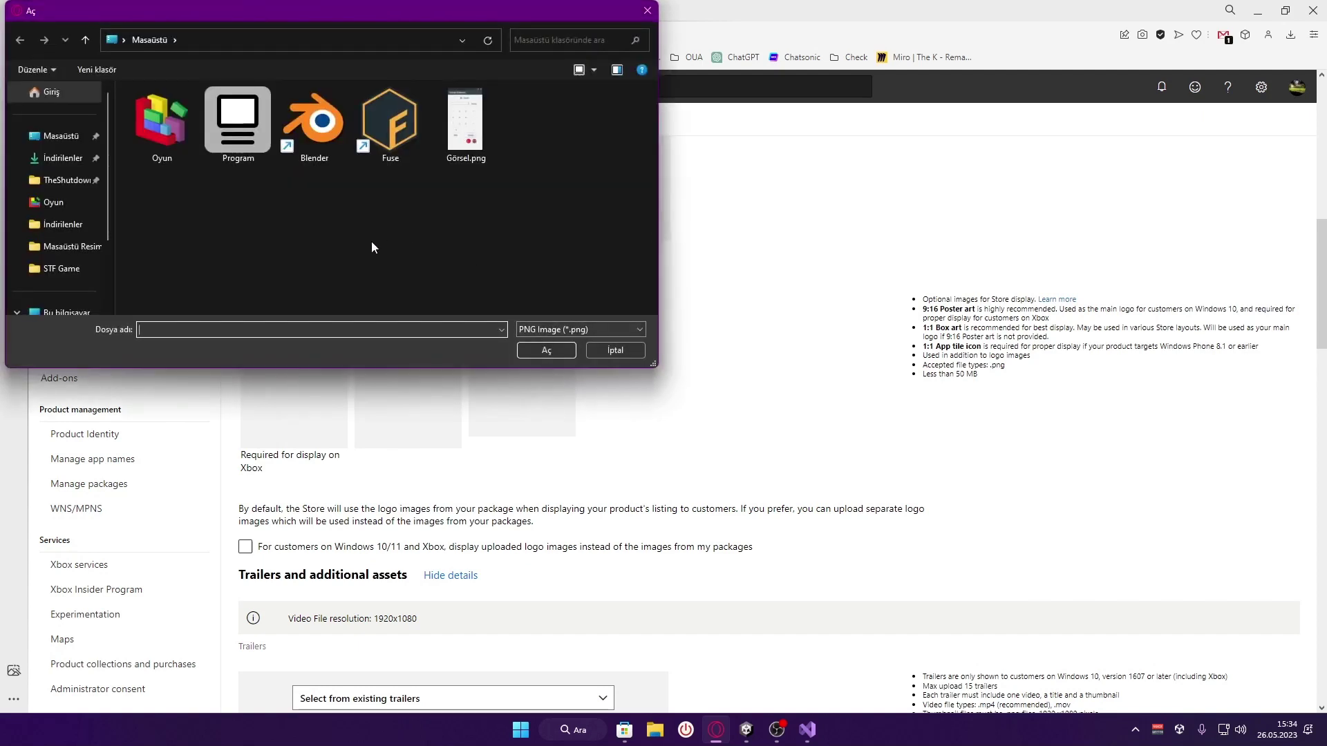
click(60, 274)
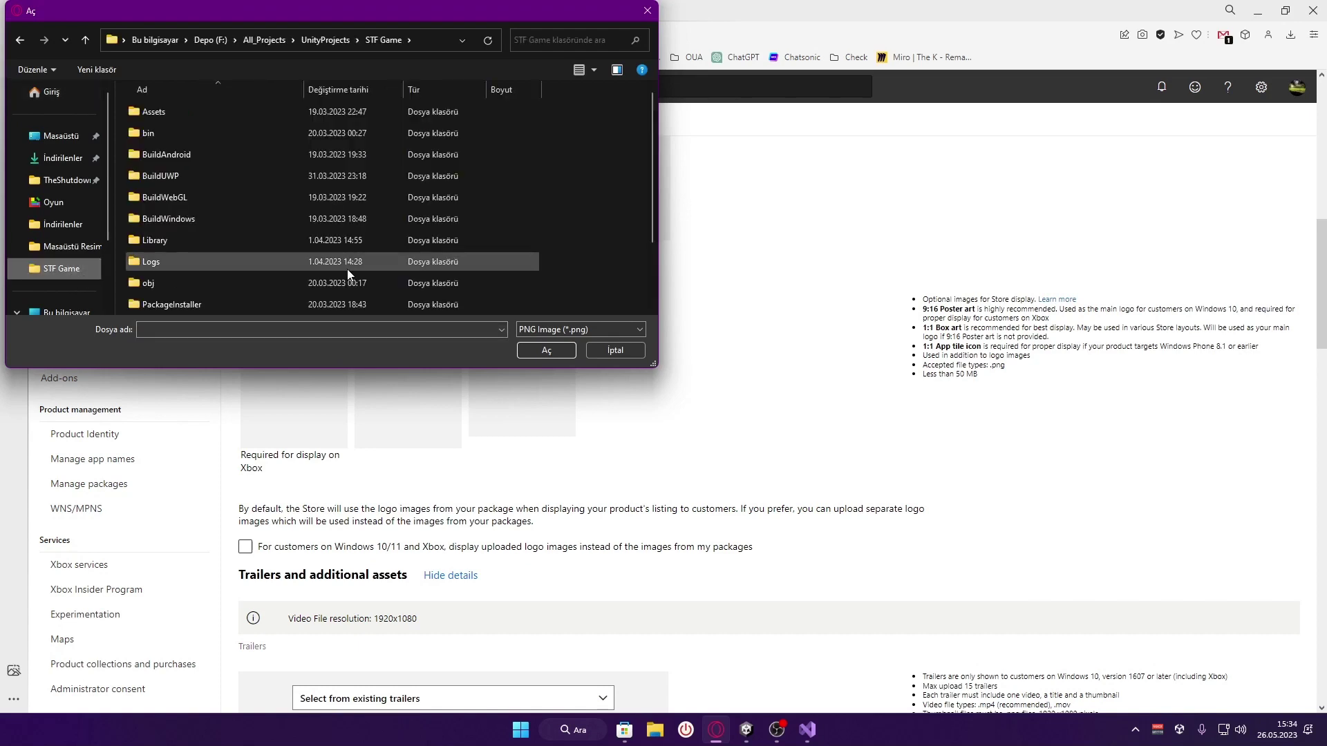
scroll(347, 268, down, 2)
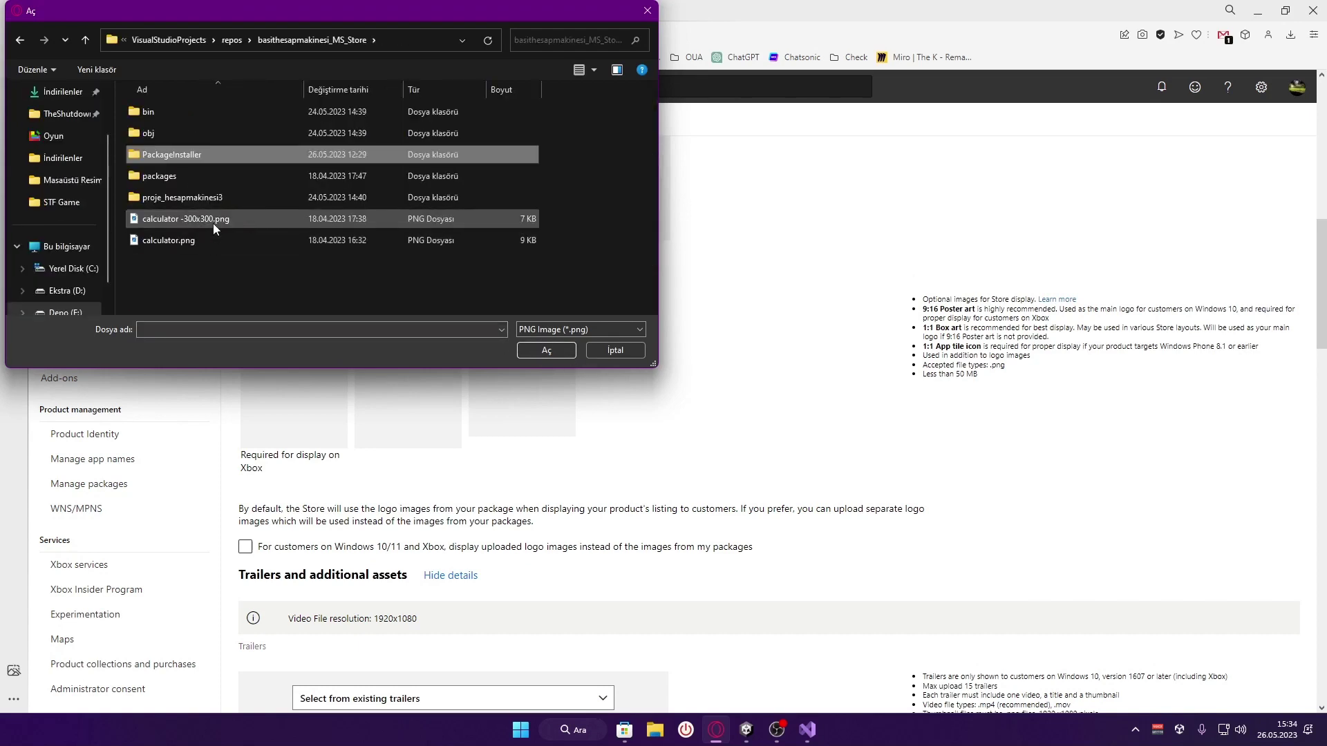
click(212, 219)
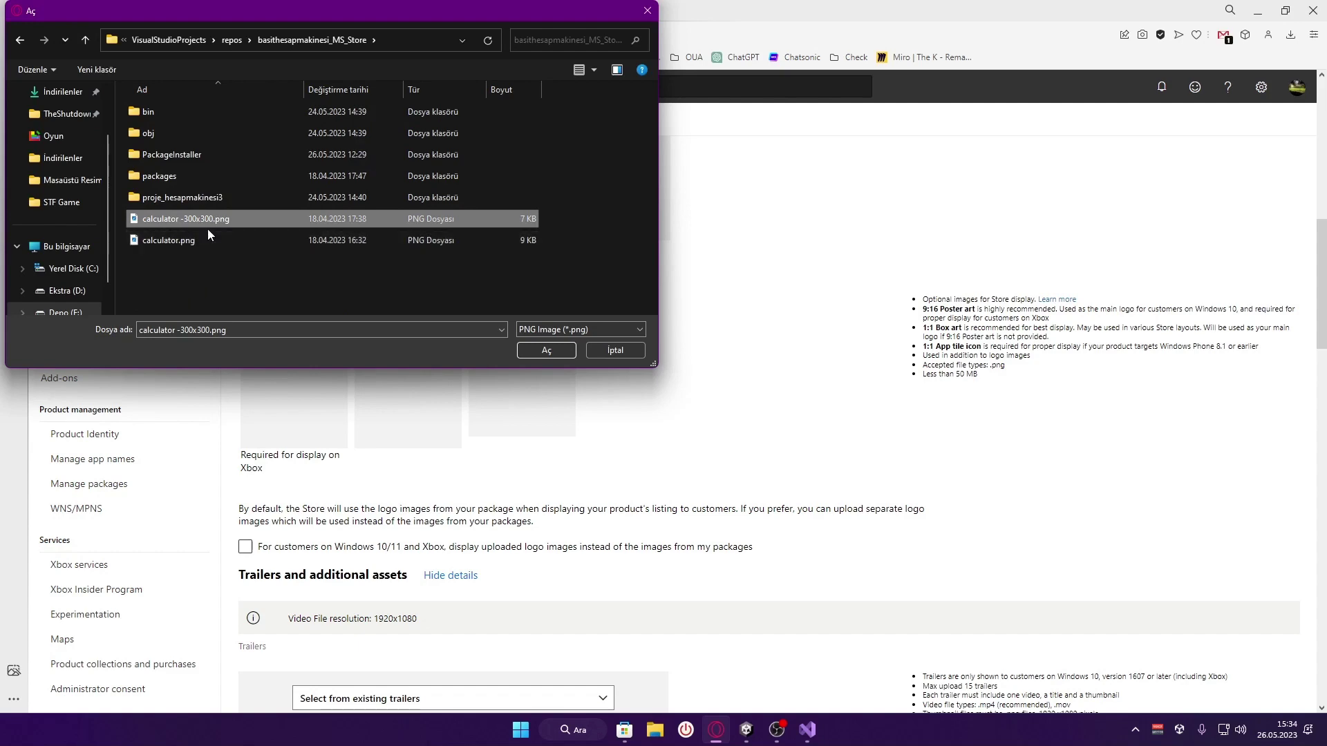
right_click(228, 220)
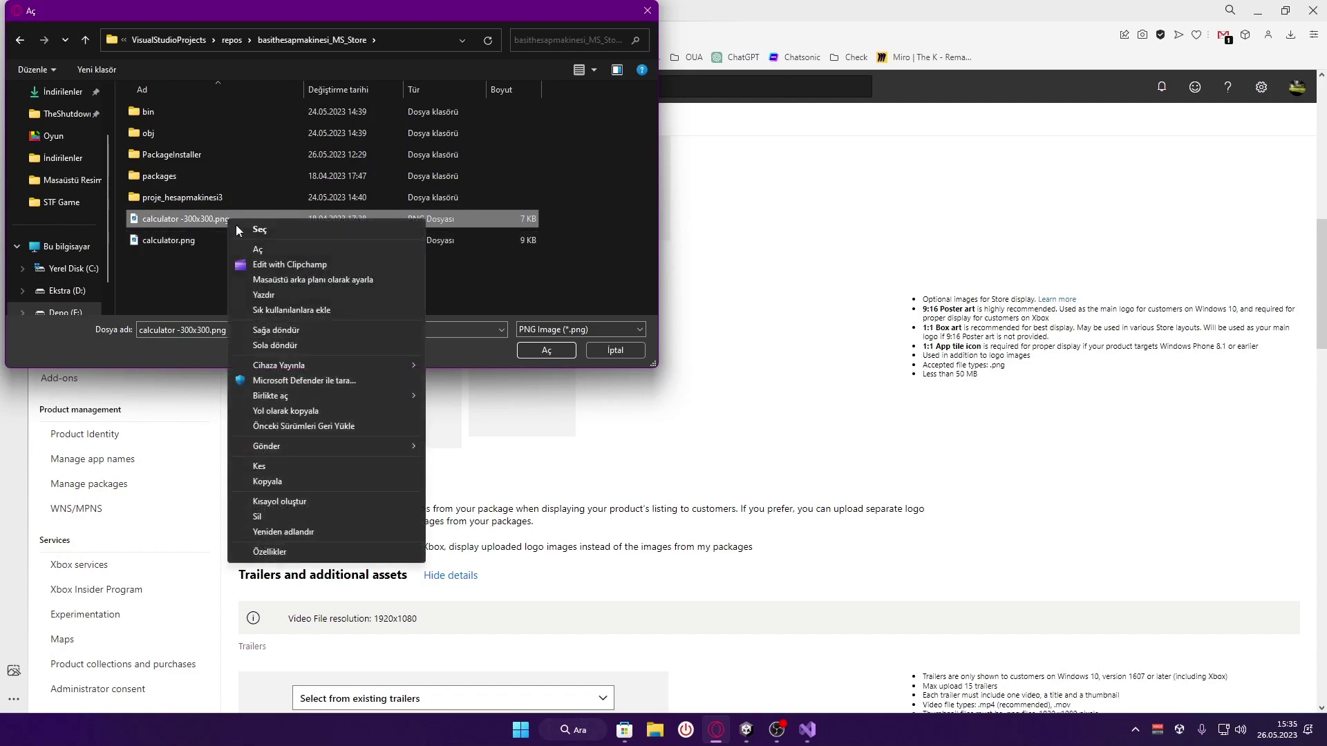
click(280, 250)
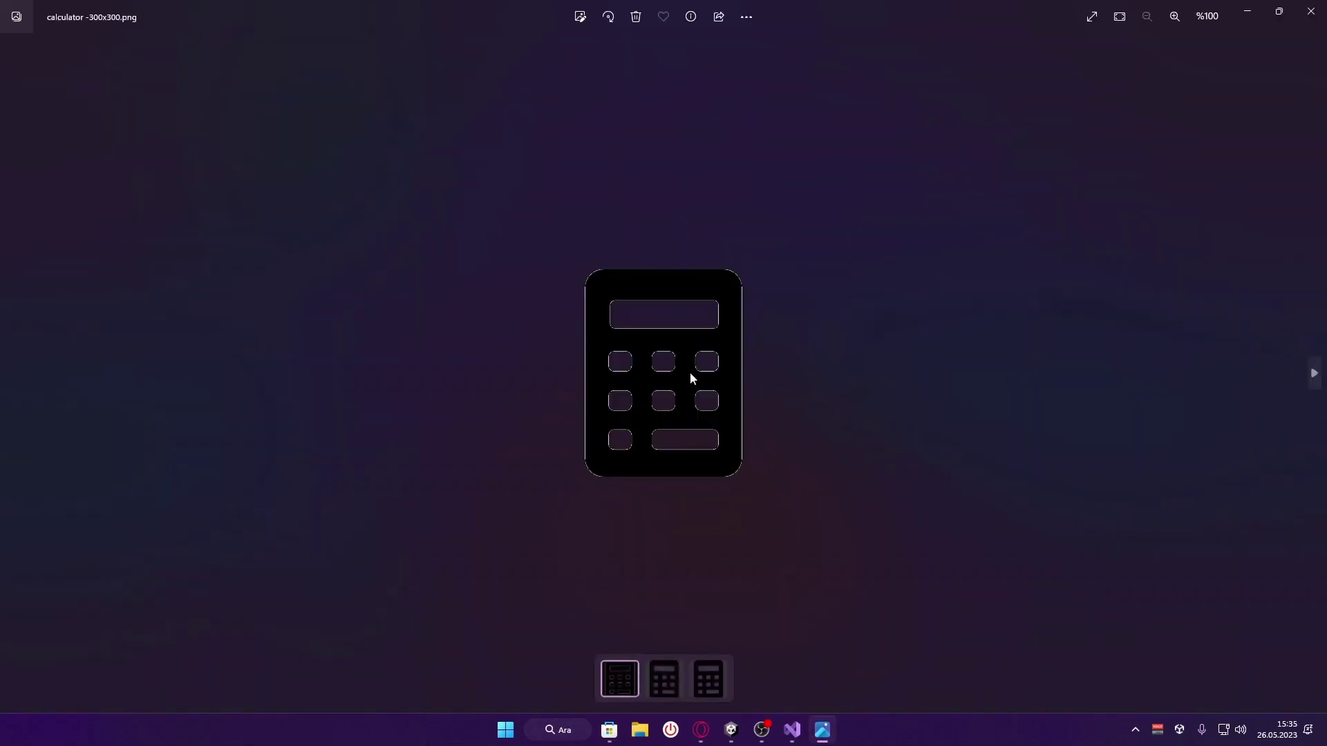
click(1311, 11)
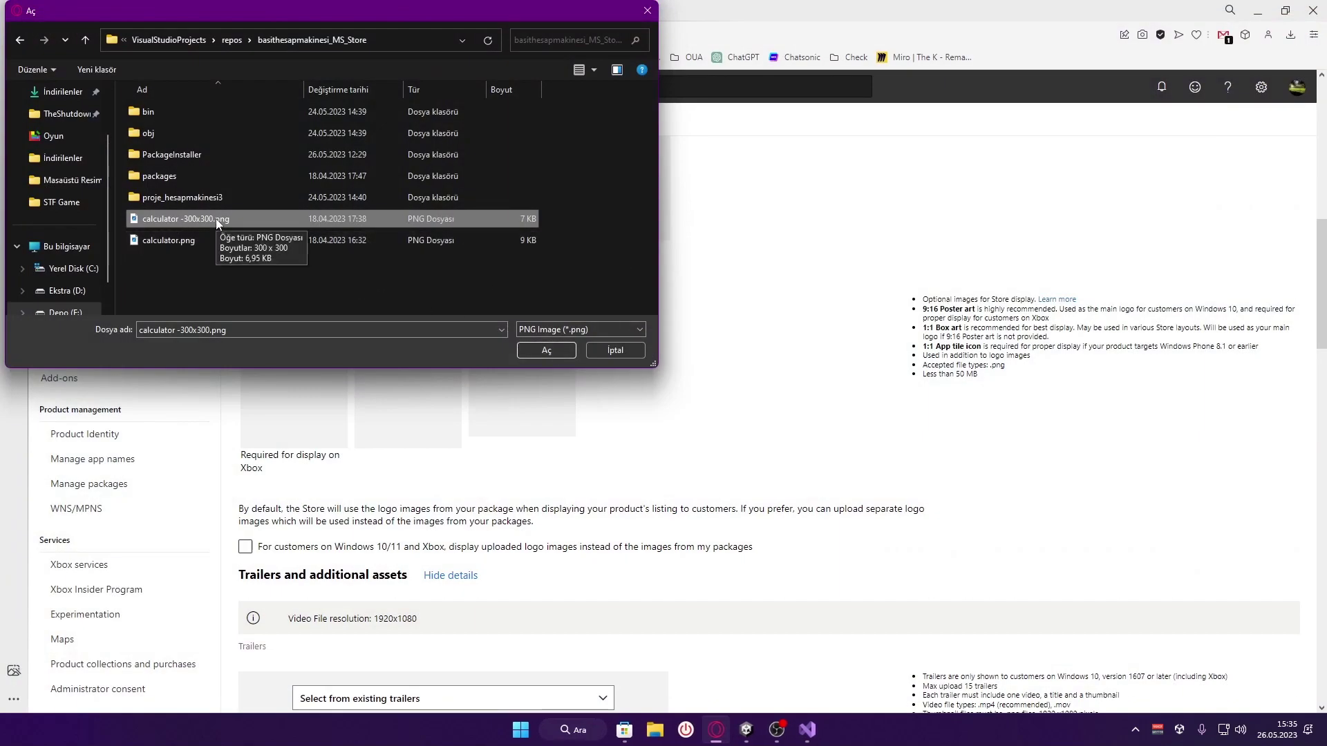
click(546, 351)
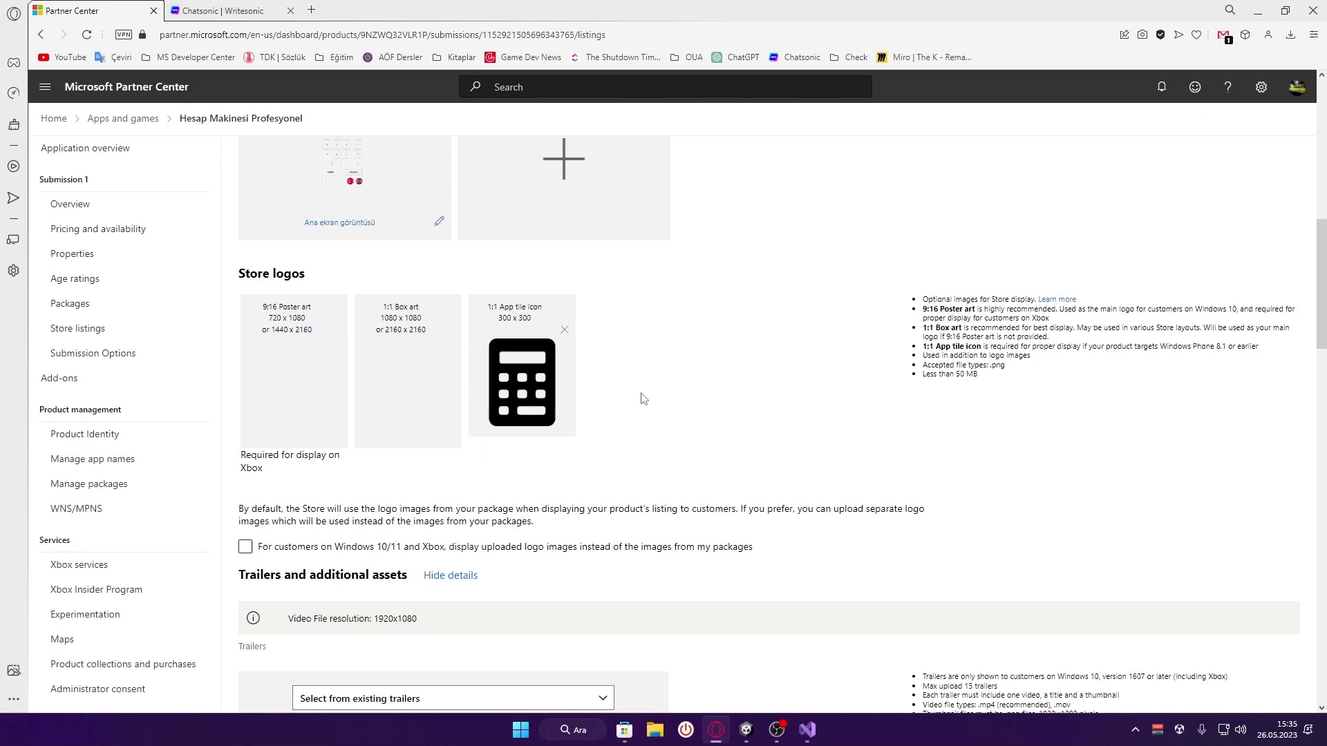
click(624, 730)
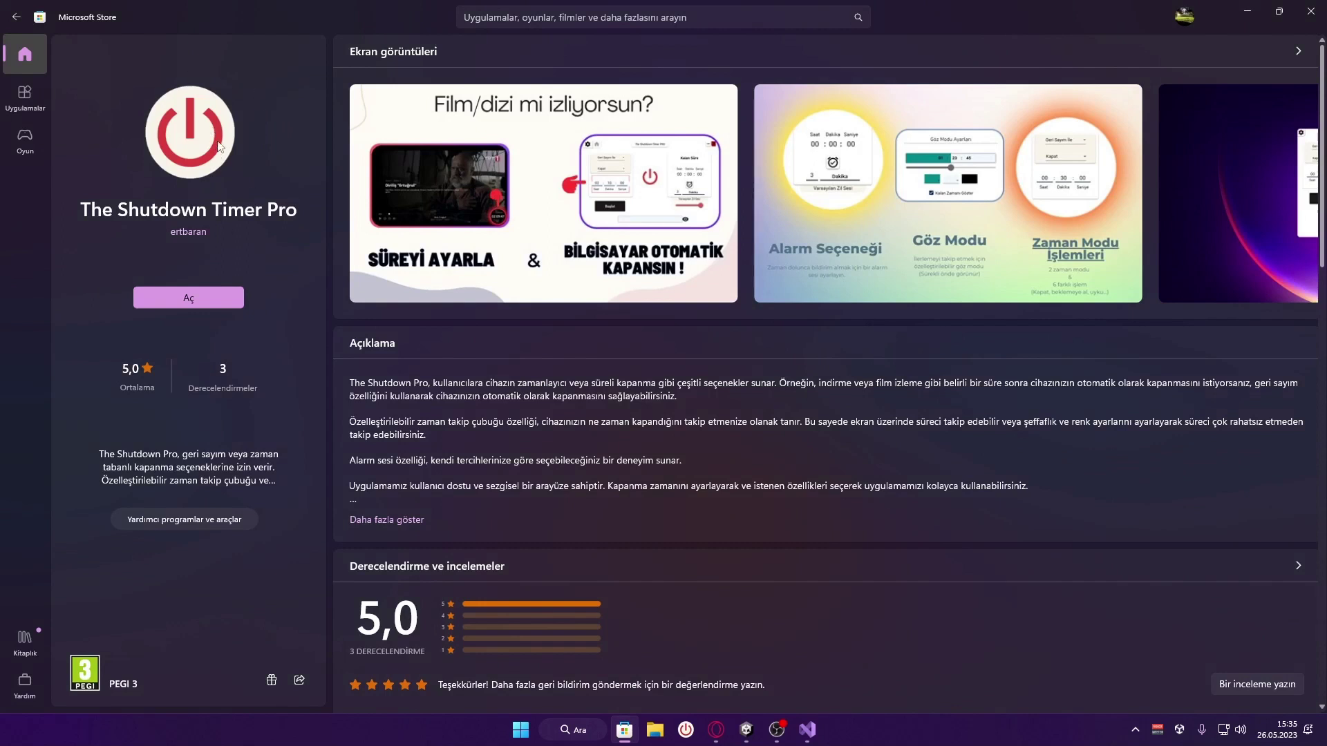
Reopen The Shutdown Timer Pro page from the recent publisher search, then return to Partner Center
click(539, 24)
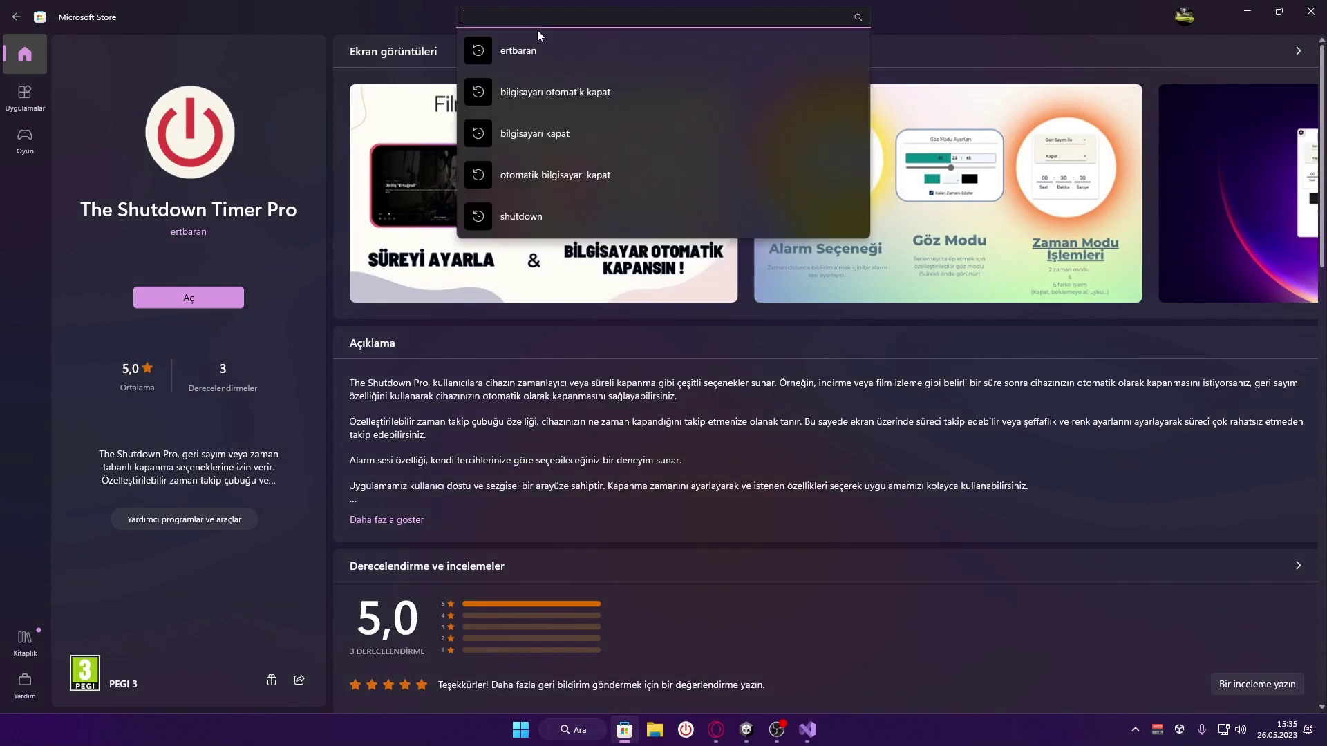
click(541, 58)
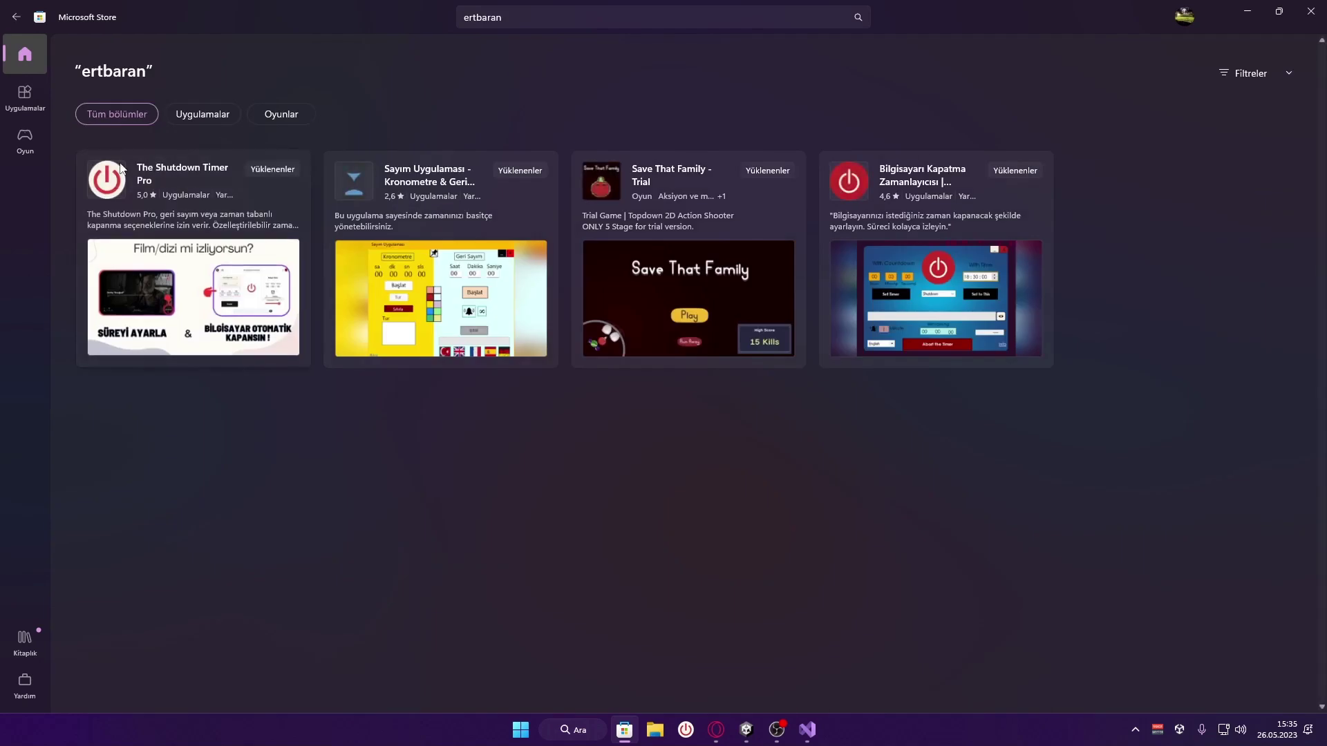
click(231, 221)
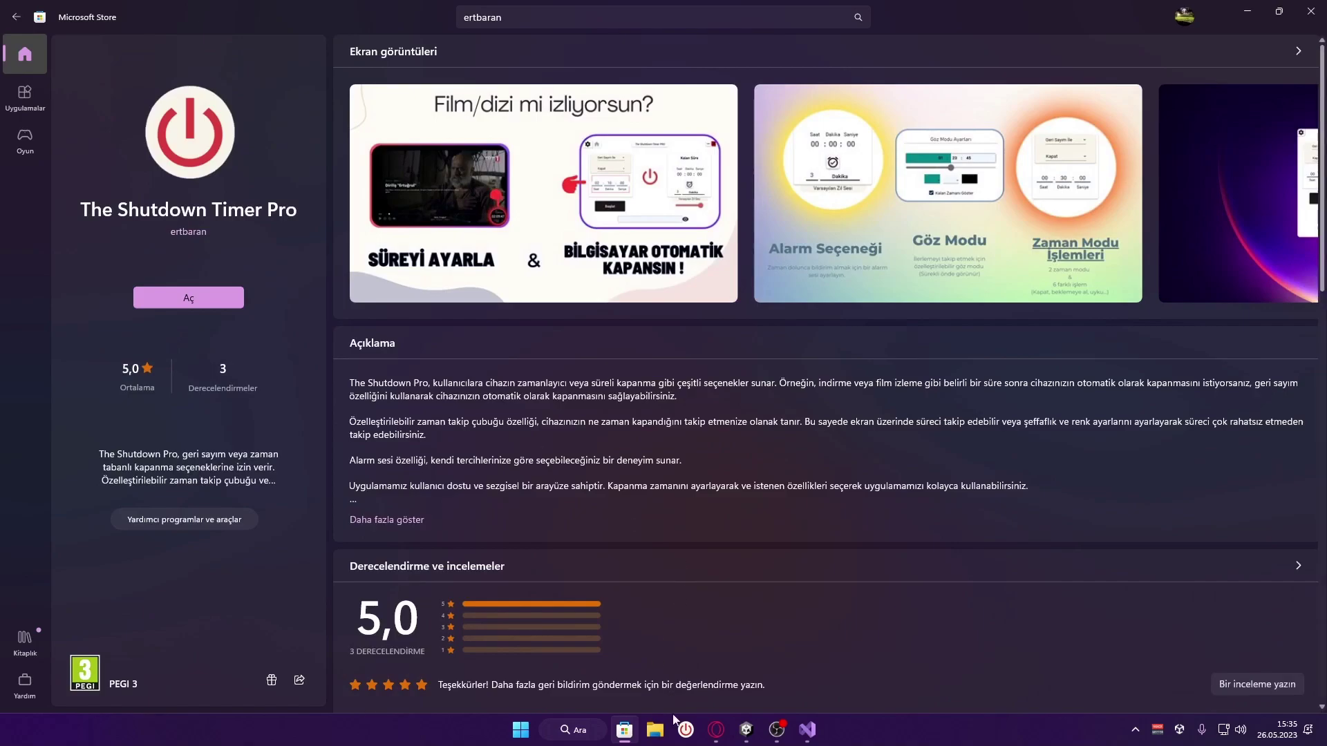
click(716, 731)
Toggle the uploaded-logos option on and off while reading the default logo images note
scroll(625, 437, down, 2)
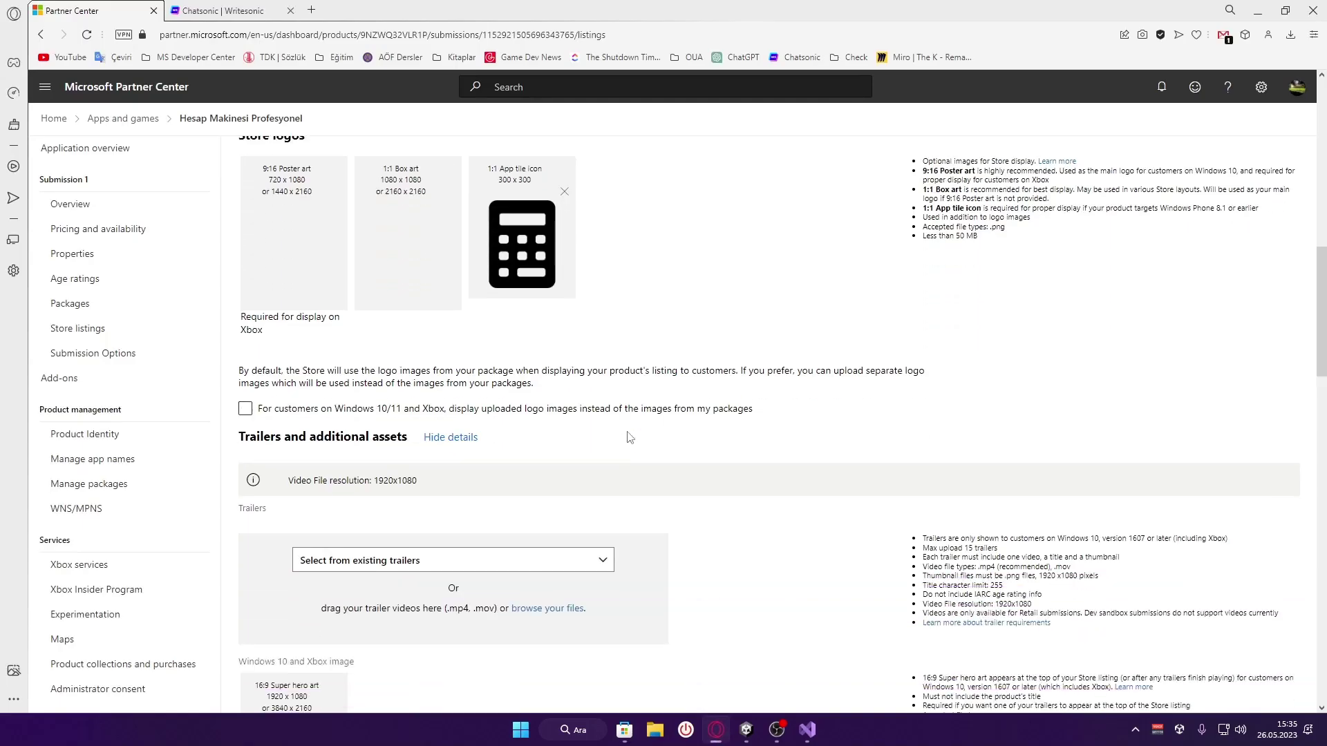
click(360, 411)
click(261, 408)
drag(239, 371, 572, 392)
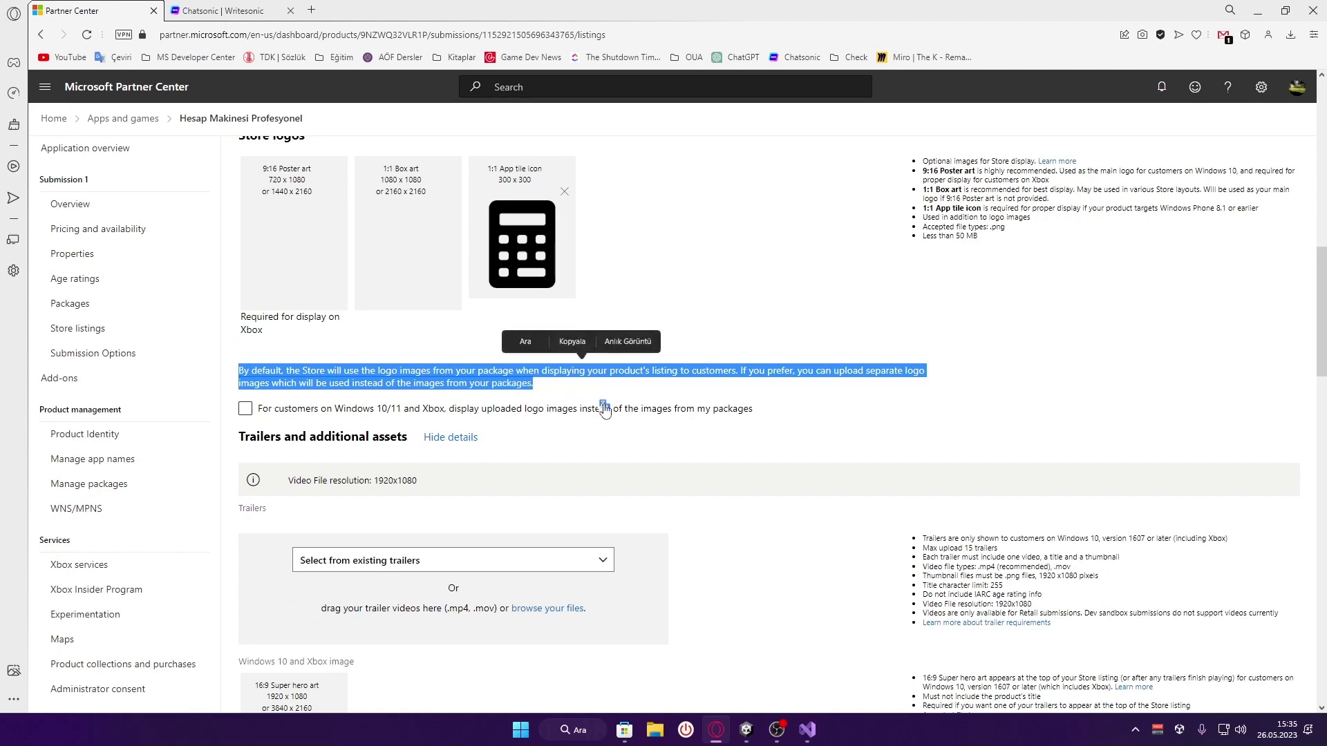
click(560, 391)
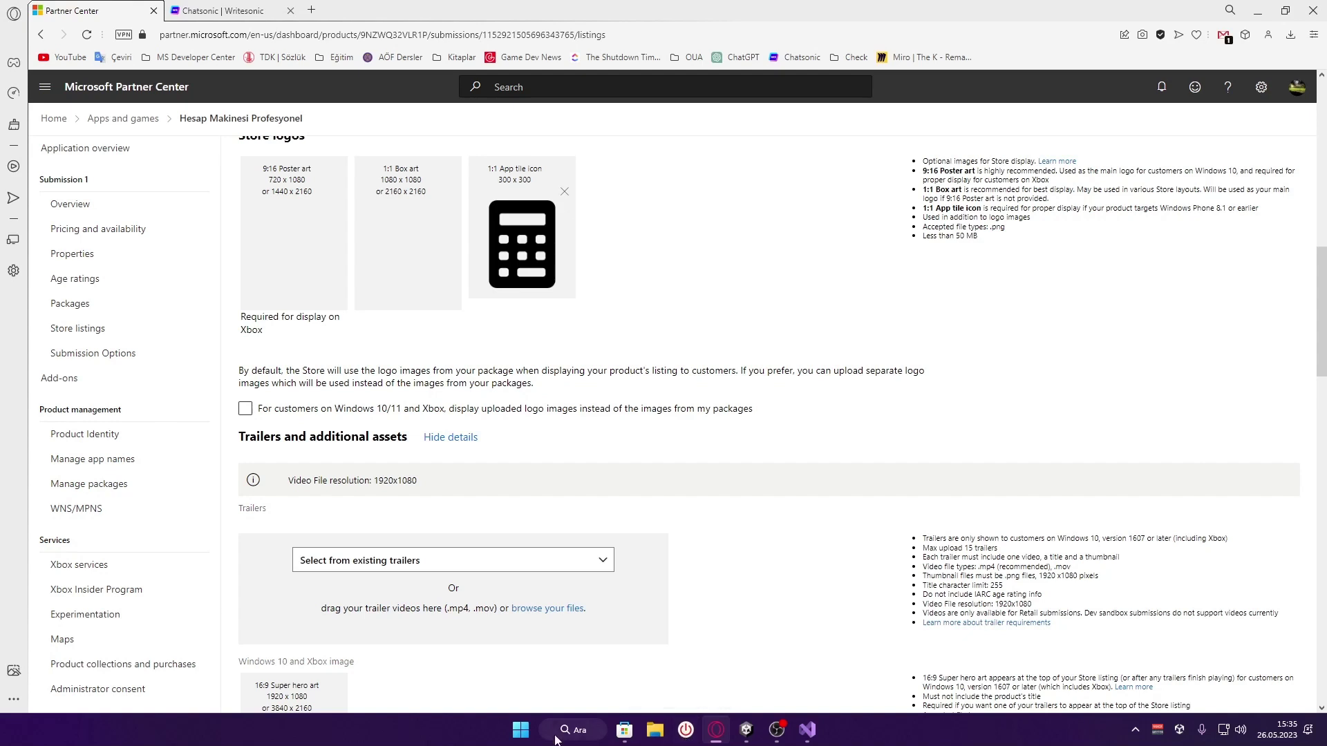
Leave the option to show uploaded logos instead of package logos enabled
click(520, 730)
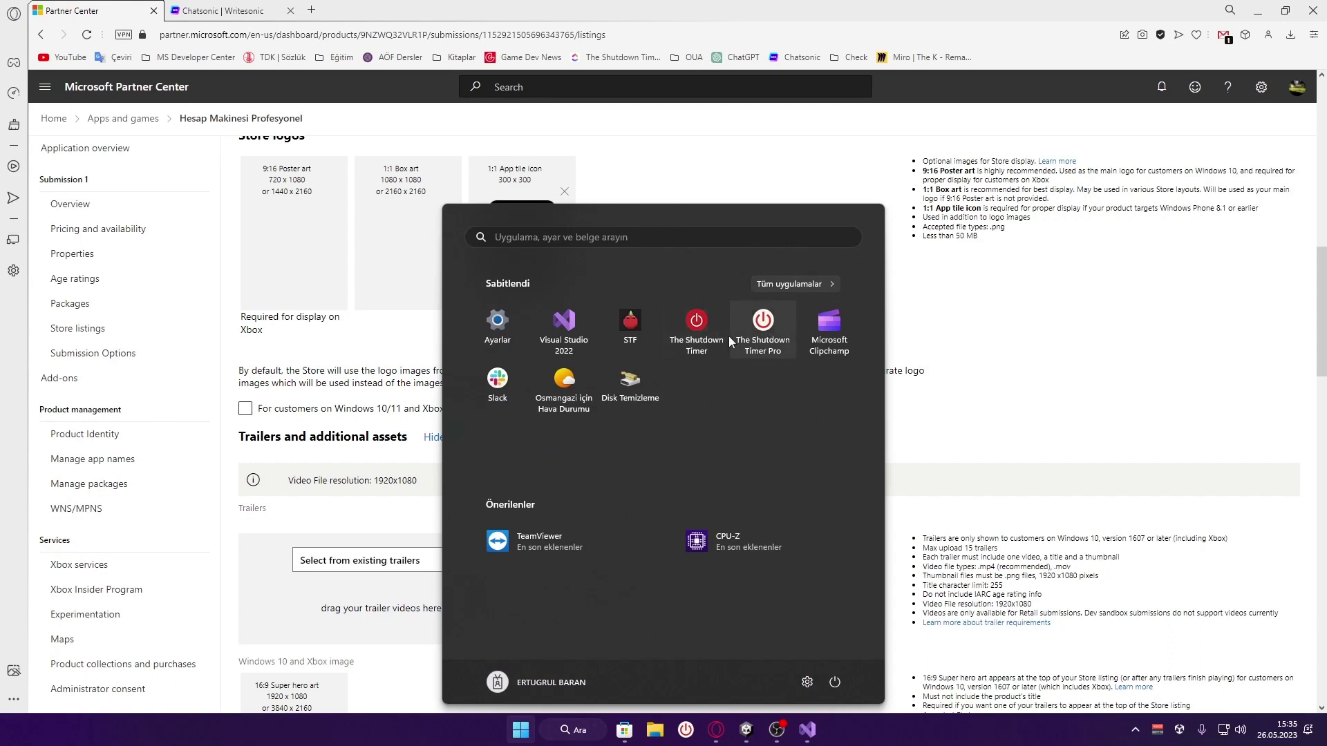
click(369, 376)
click(480, 409)
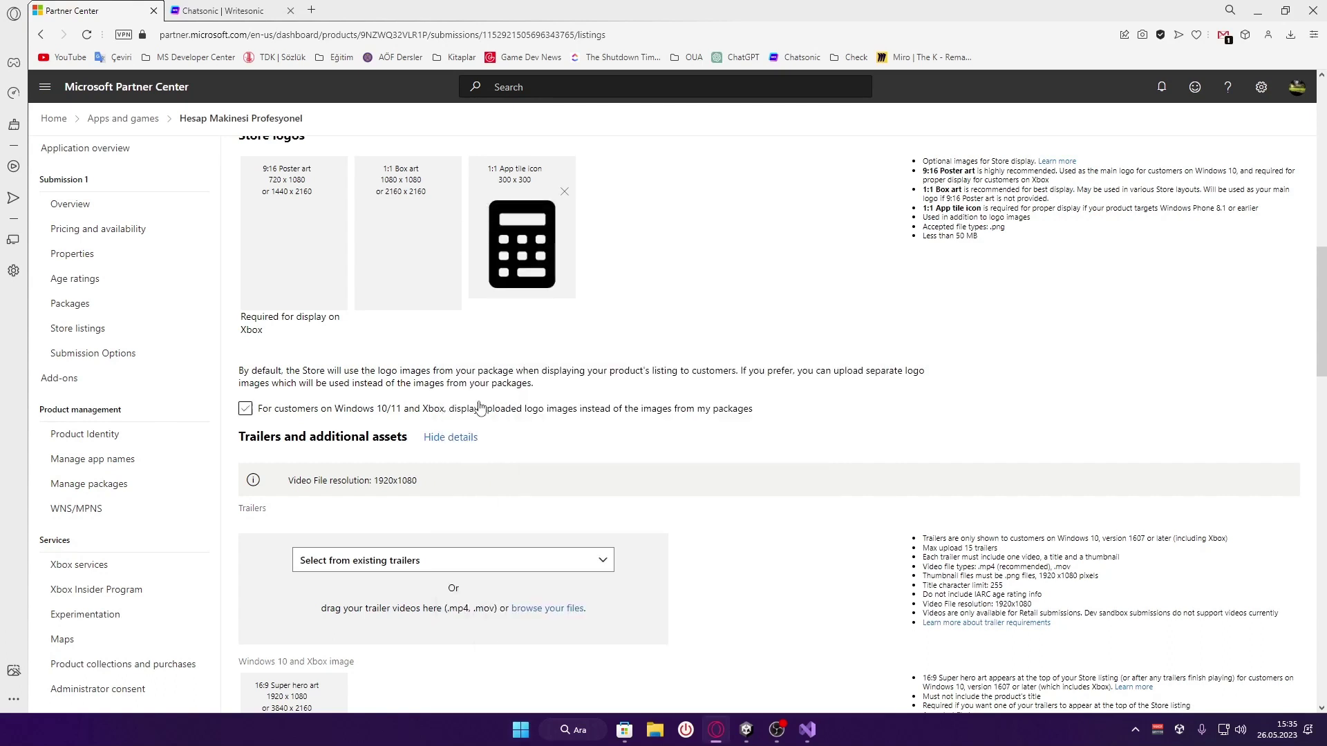
click(395, 407)
mouse_move(805, 744)
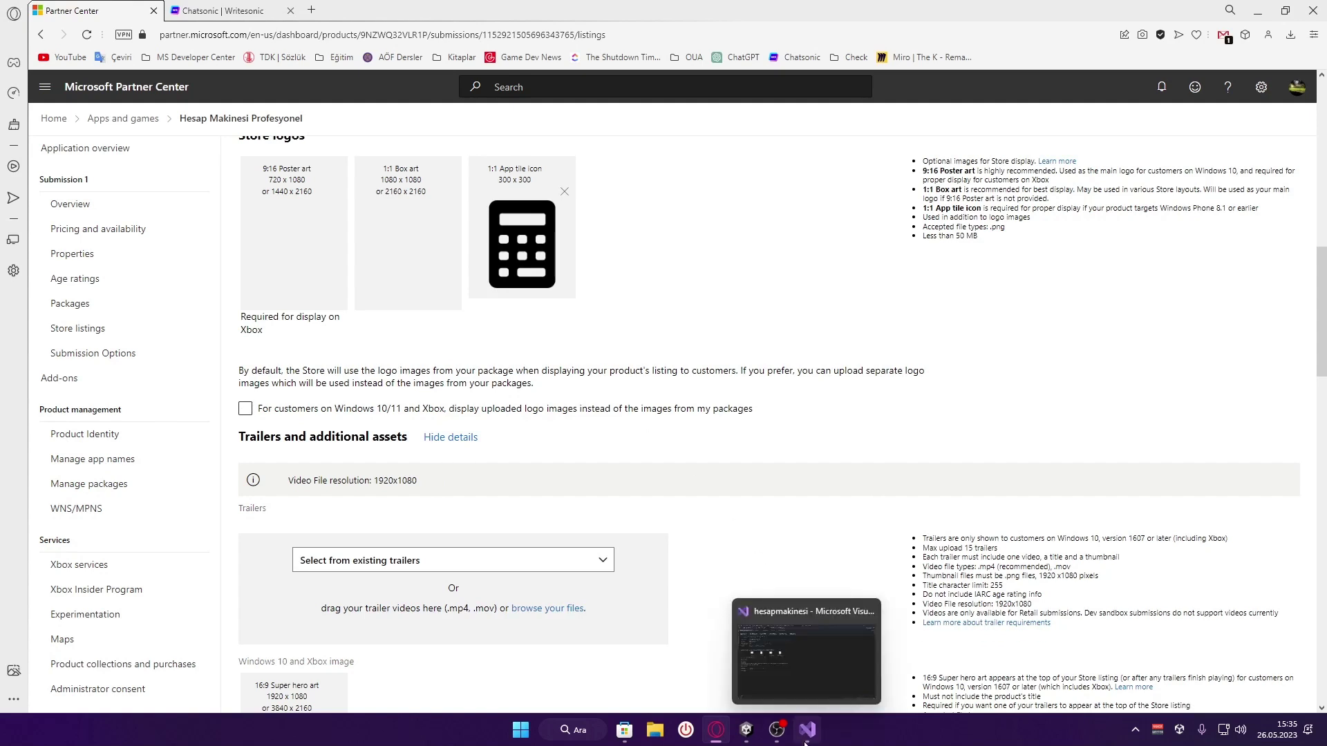
click(412, 410)
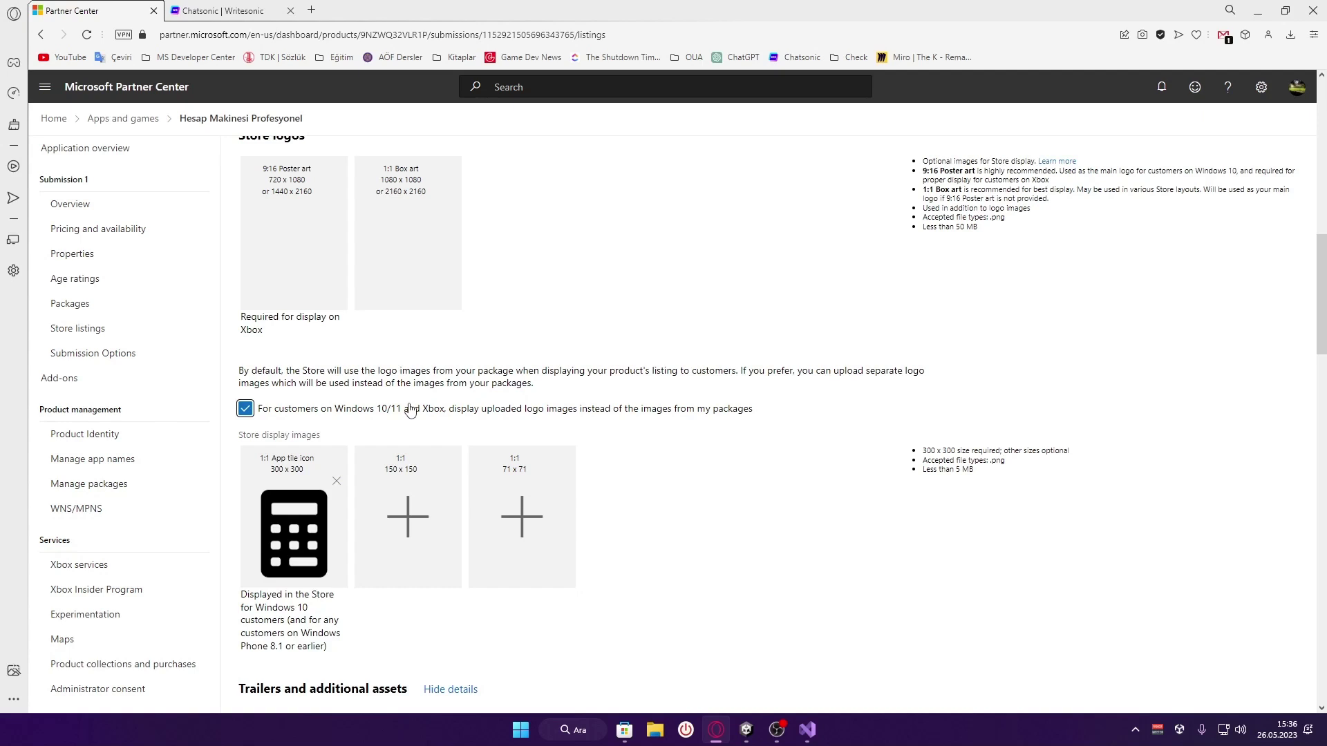
click(508, 385)
drag(763, 415, 258, 409)
click(392, 385)
Review the Store logos and Trailers sections, then bring Microsoft Store to the front
scroll(387, 385, down, 3)
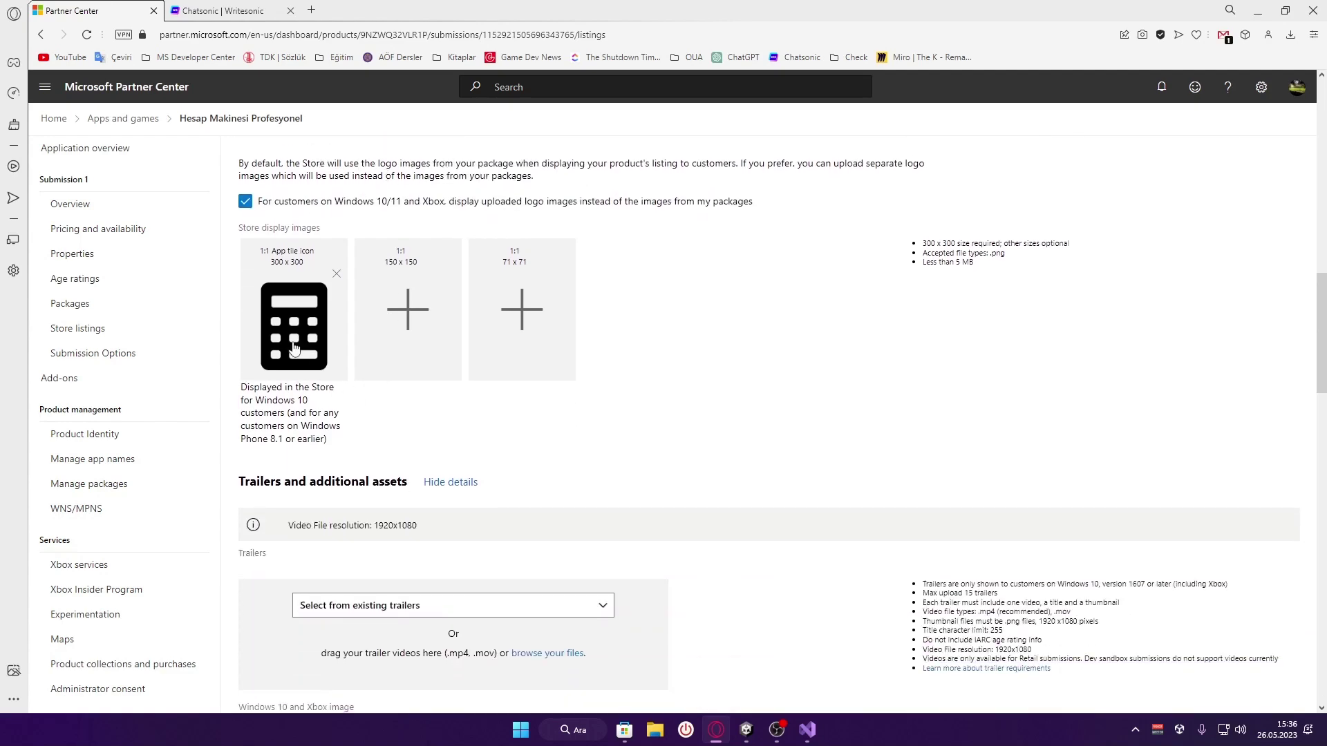
scroll(294, 347, down, 2)
scroll(297, 356, up, 2)
scroll(529, 338, down, 3)
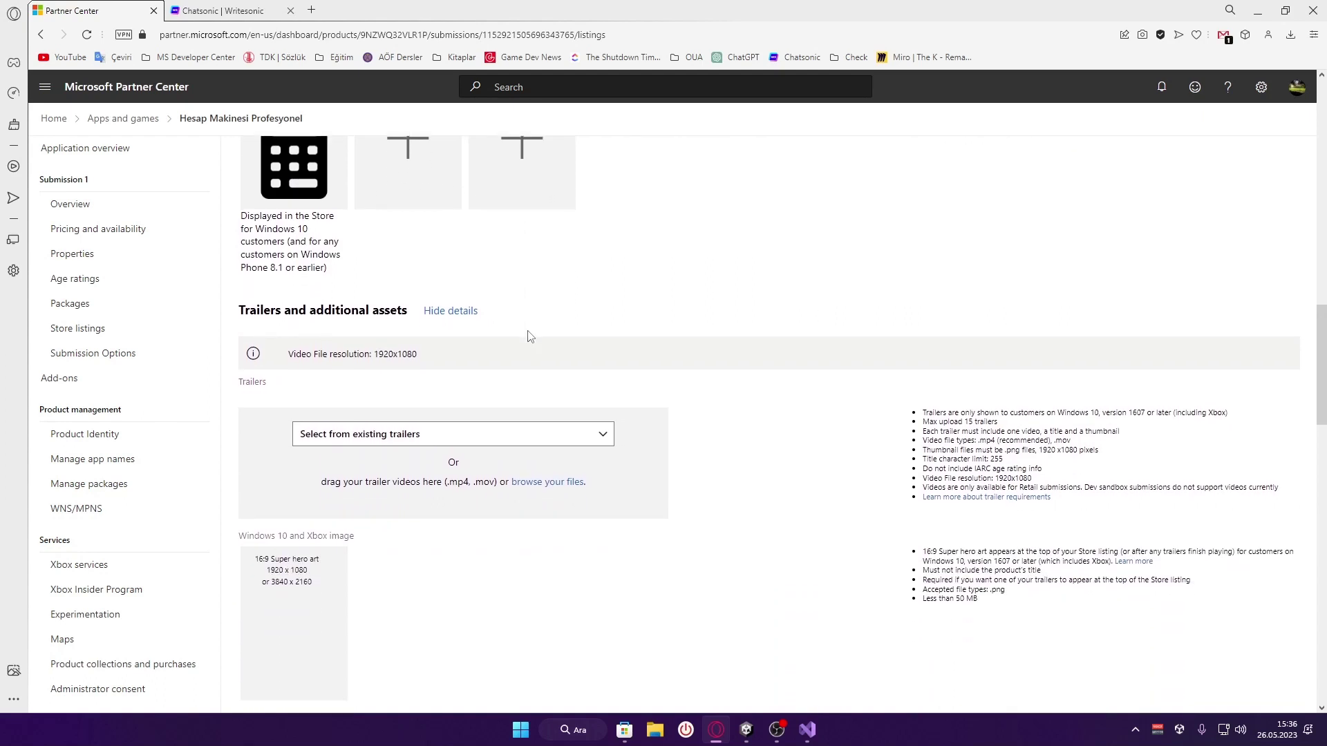
scroll(529, 338, up, 2)
scroll(485, 346, down, 2)
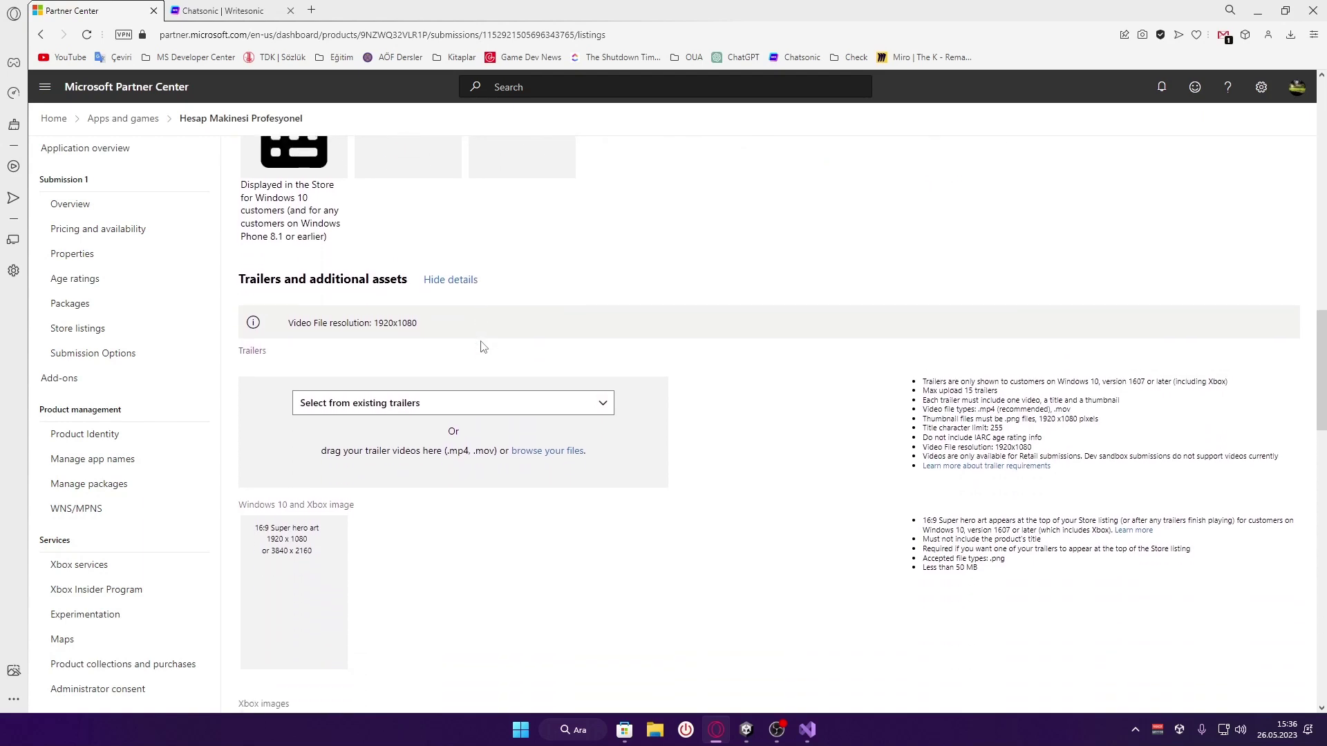
scroll(479, 344, down, 1)
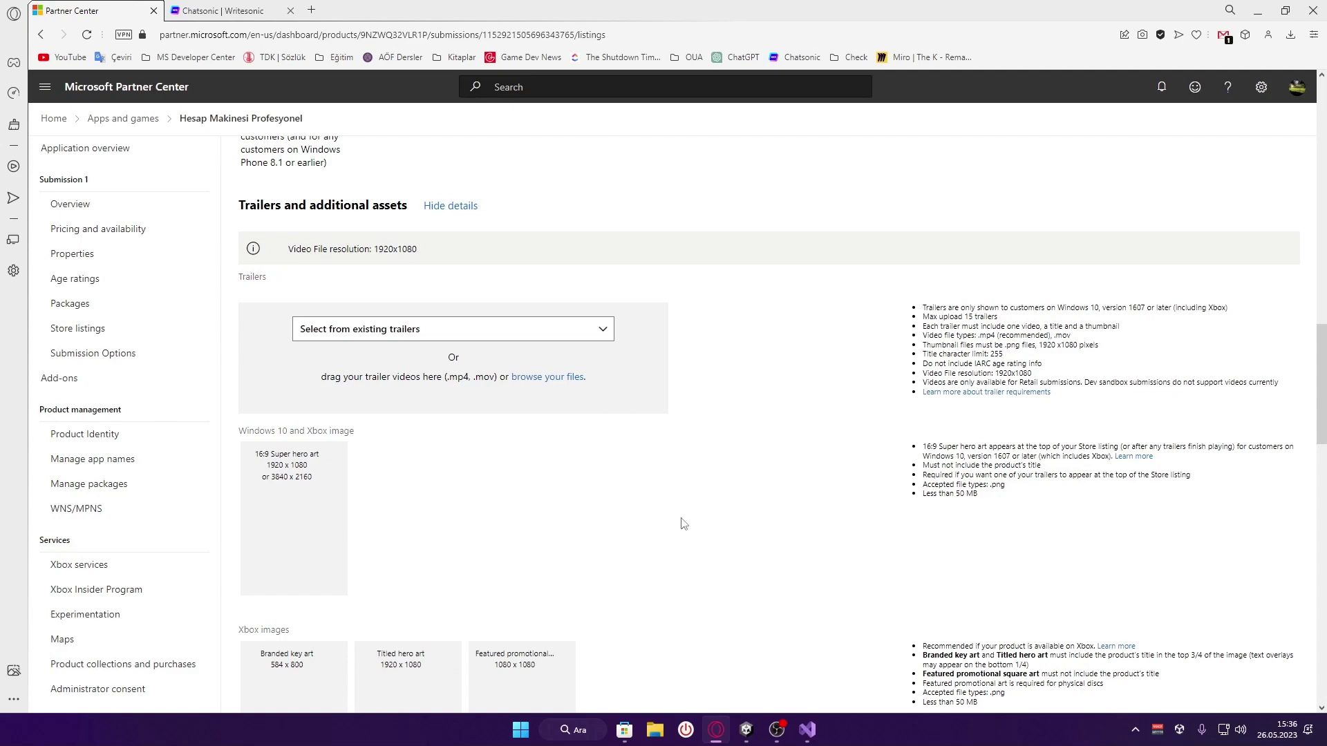
click(624, 730)
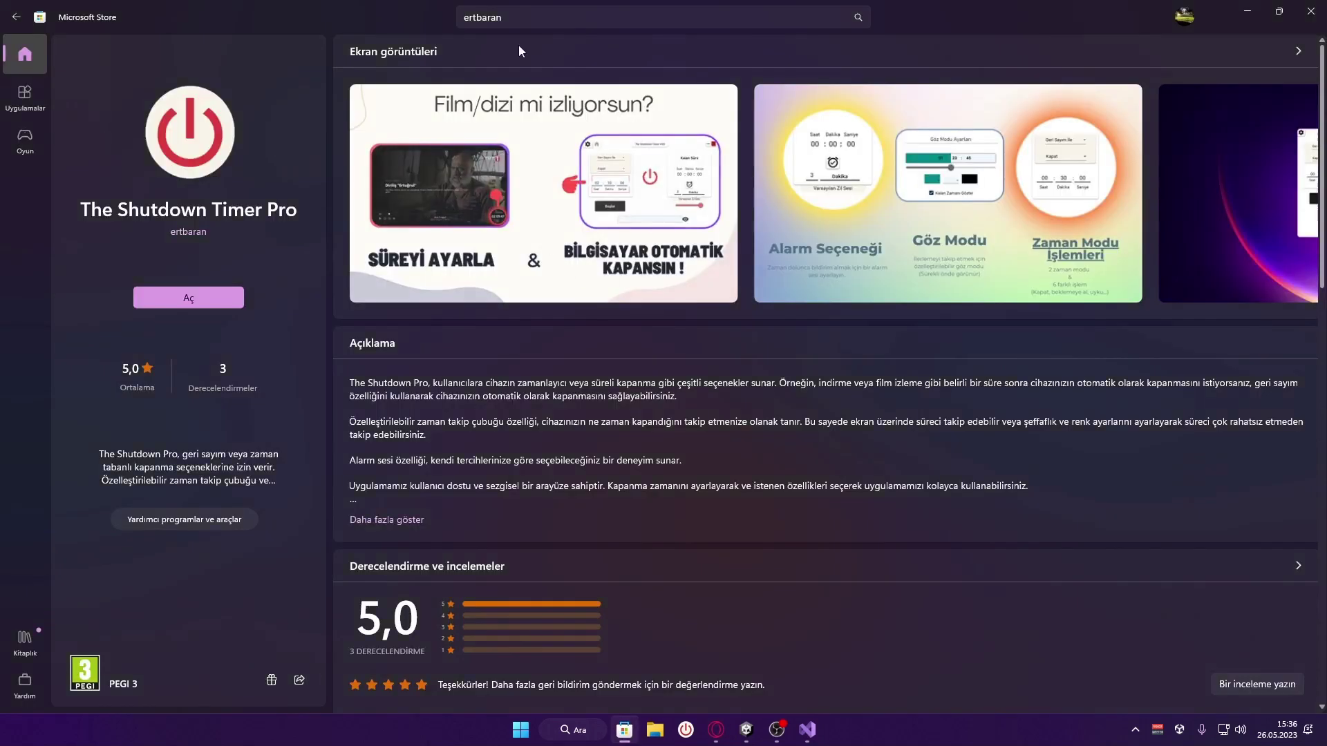
Rerun the publisher search, open Bilgisayarı Kapatma Zamanlayıcısı | Reklam Yok, and play then pause its trailer
click(477, 17)
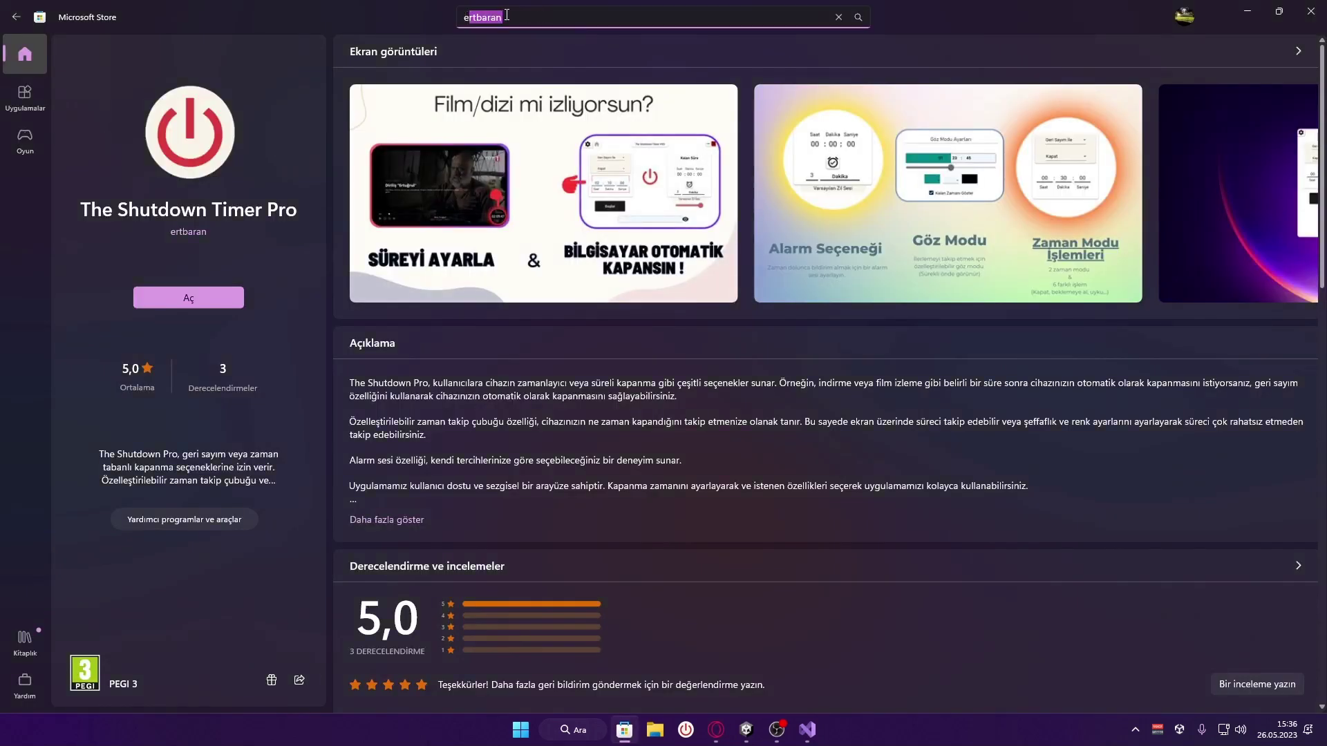
key(Return)
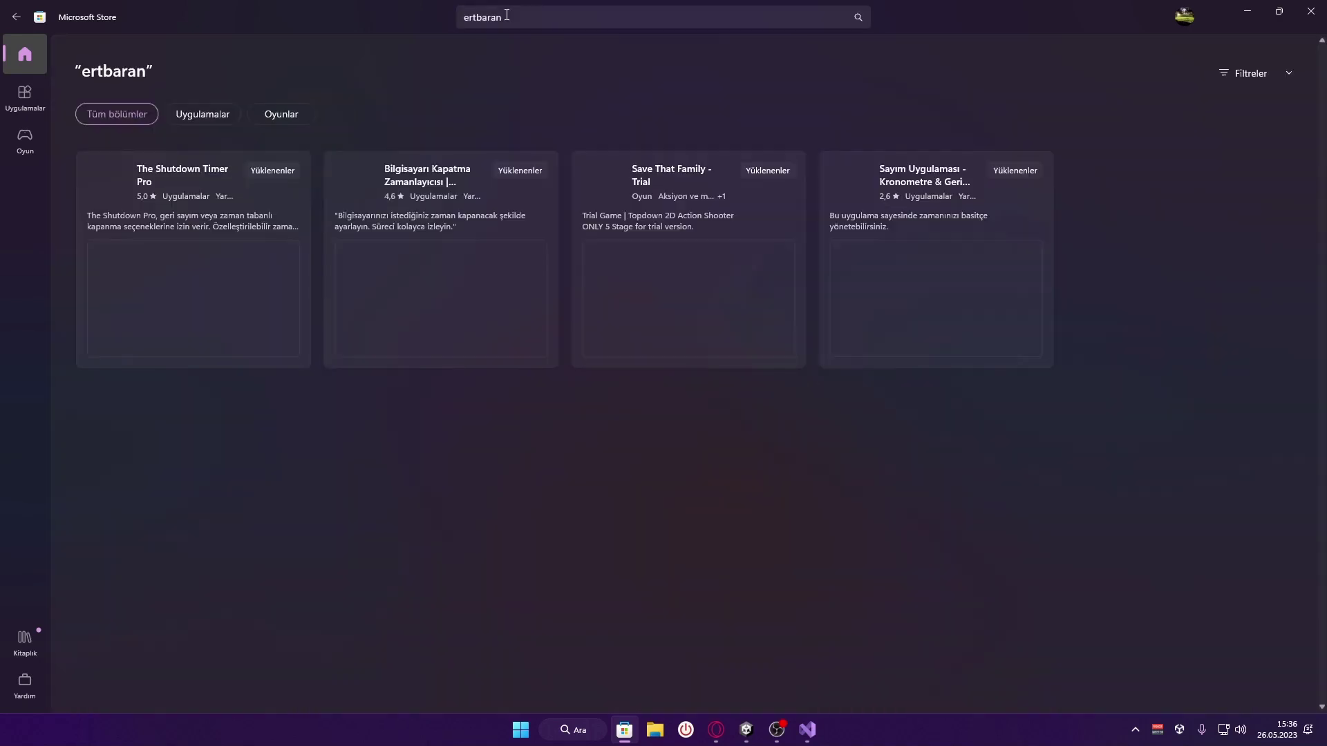
click(454, 274)
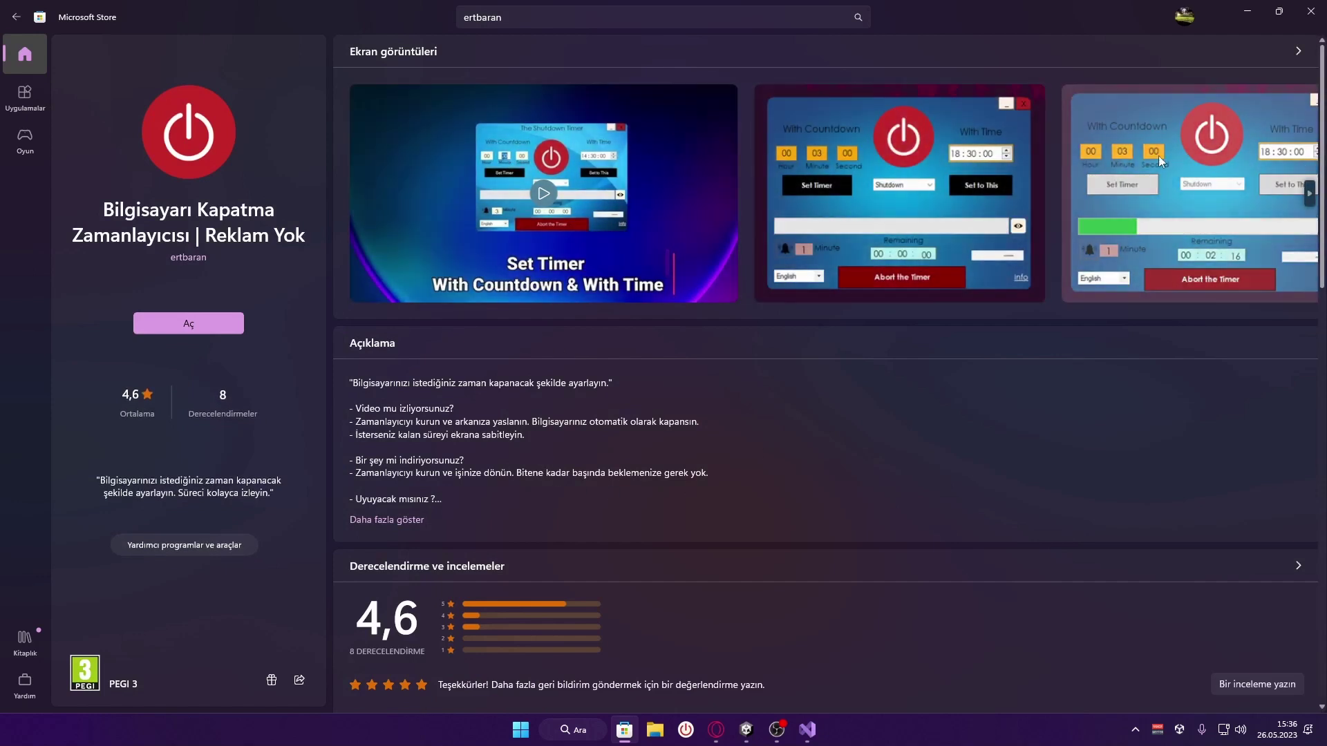
click(544, 197)
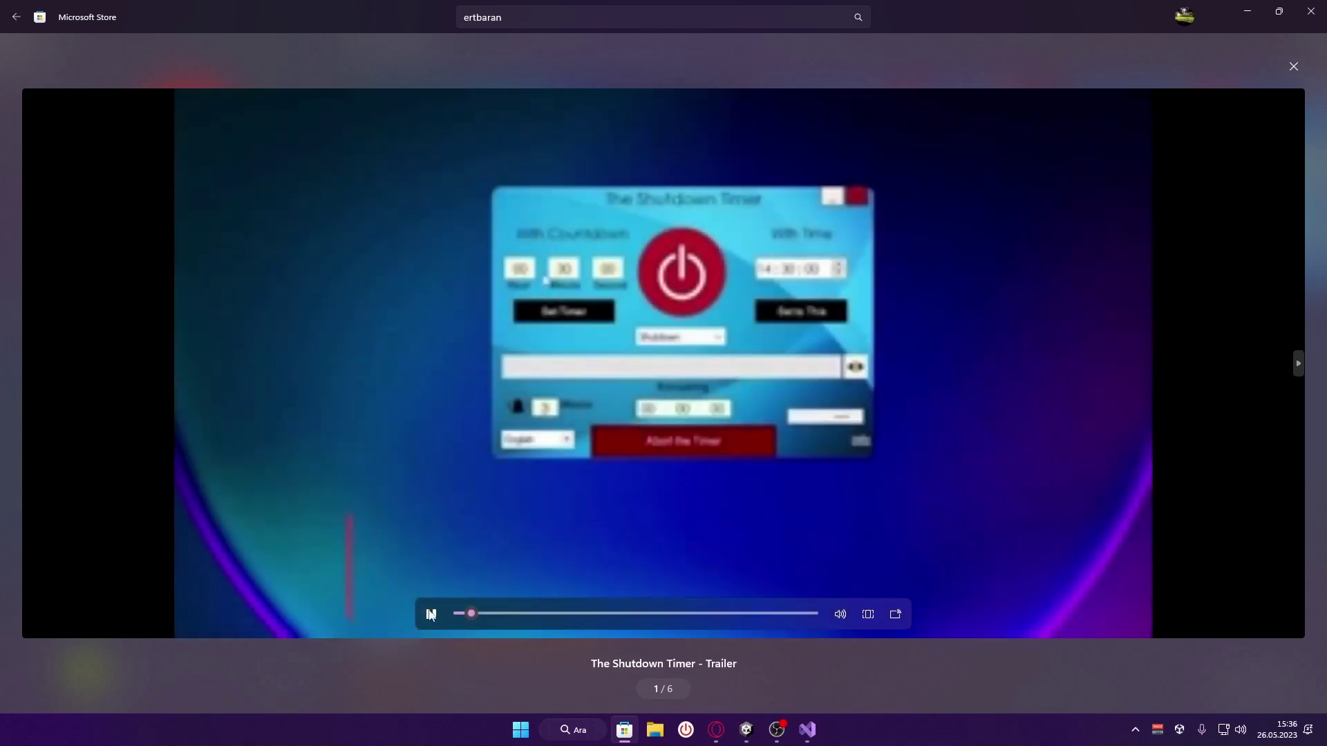
click(430, 614)
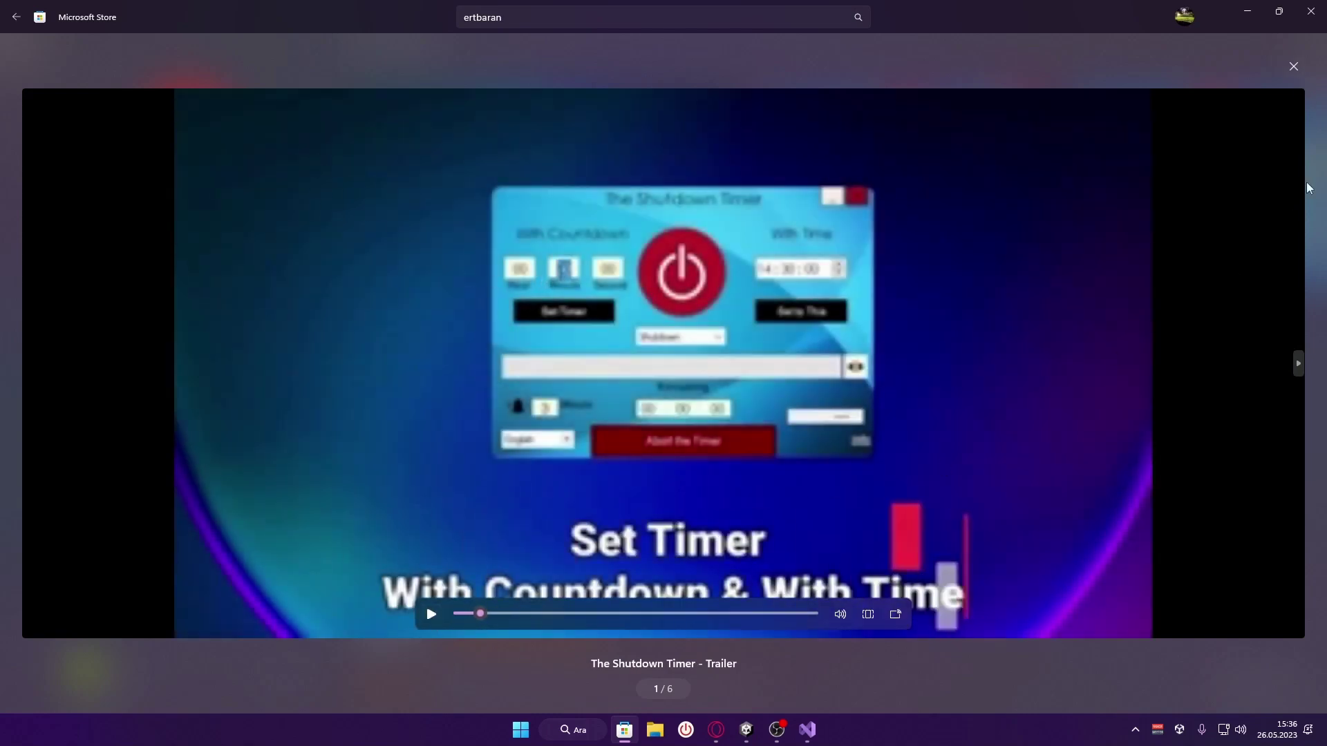
click(1294, 66)
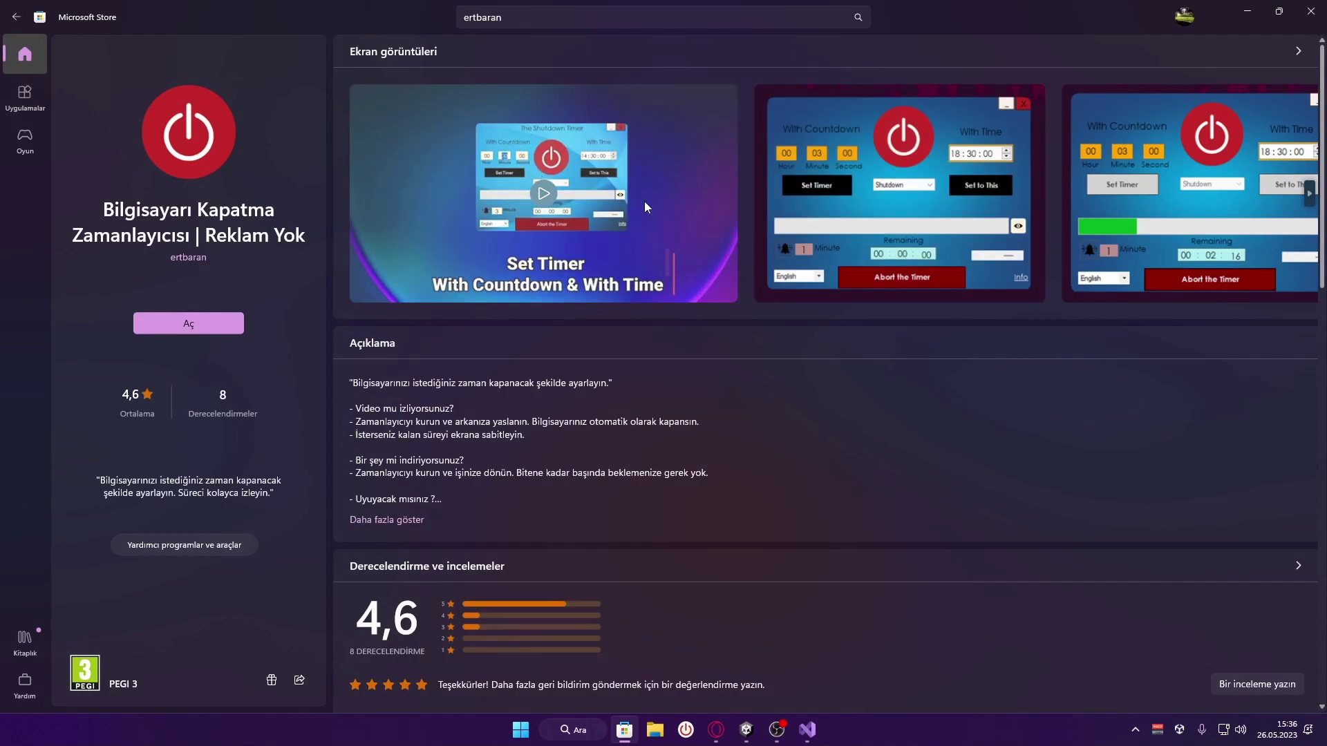
click(716, 730)
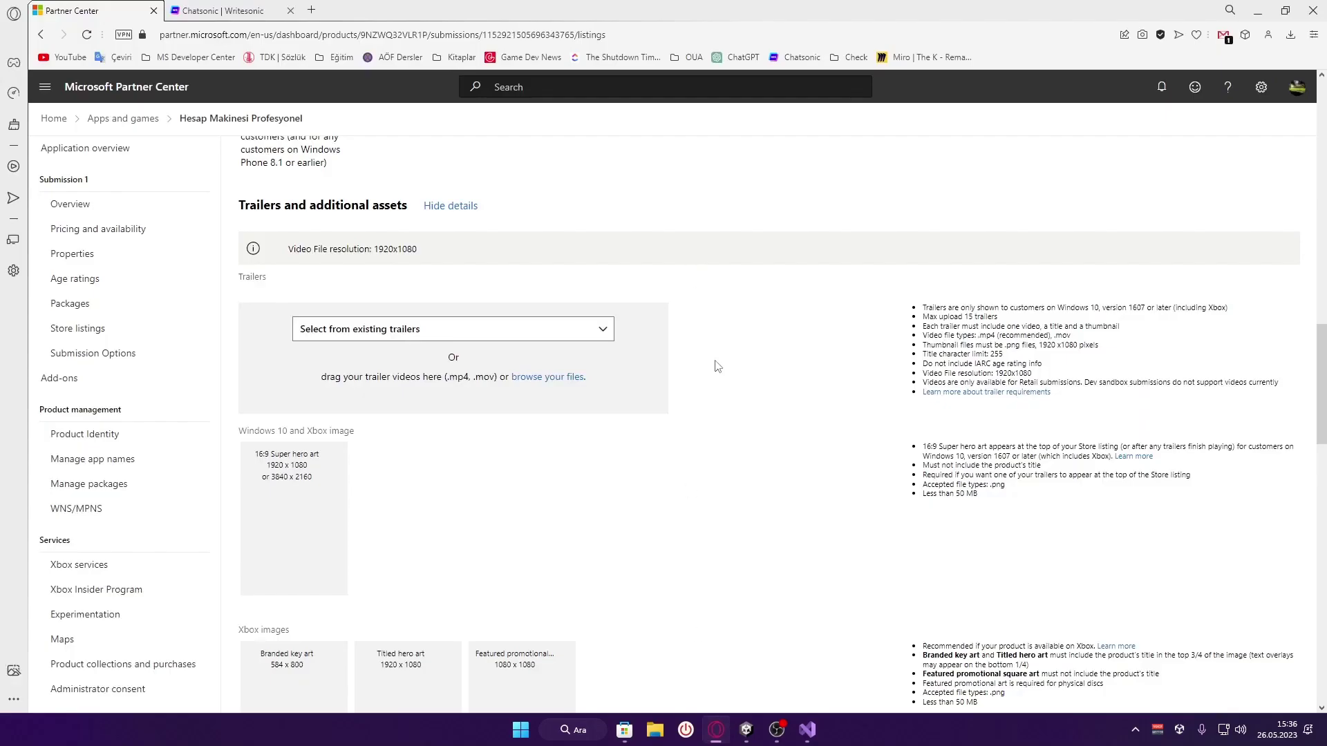
drag(1055, 379, 923, 374)
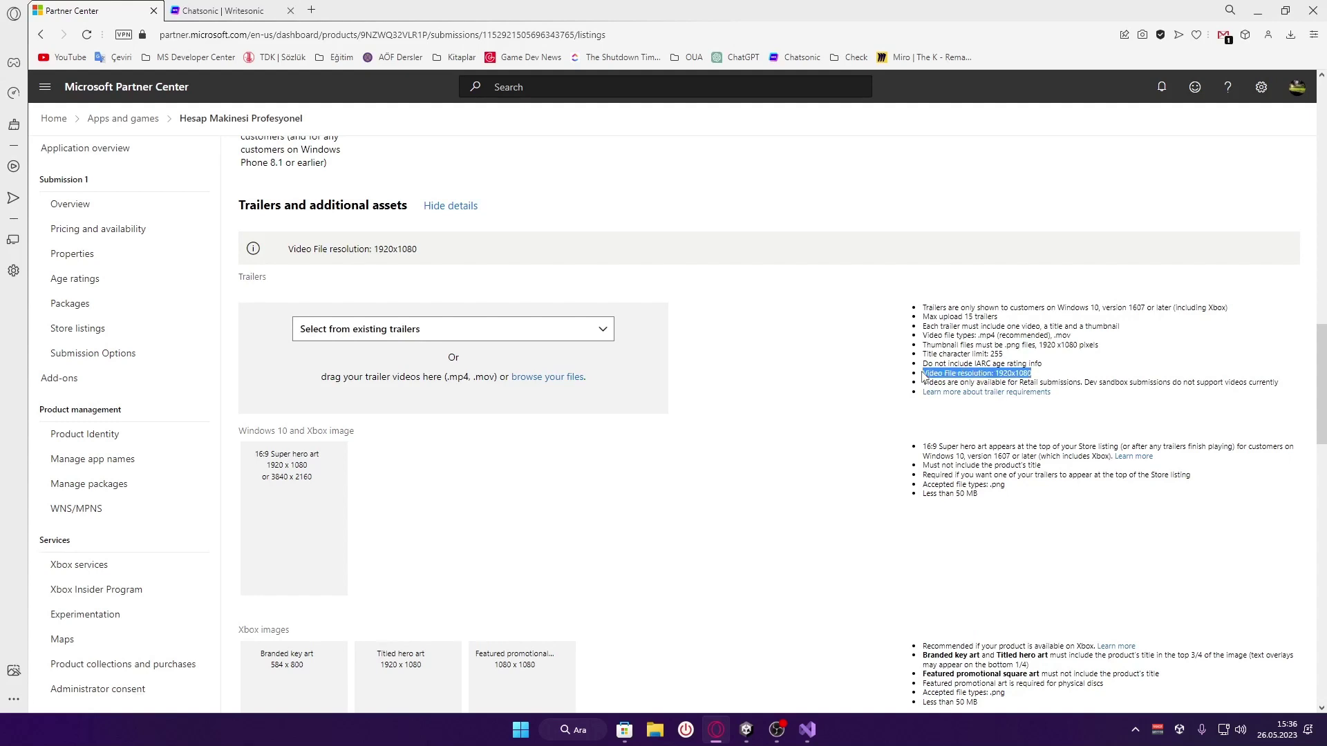
click(1021, 374)
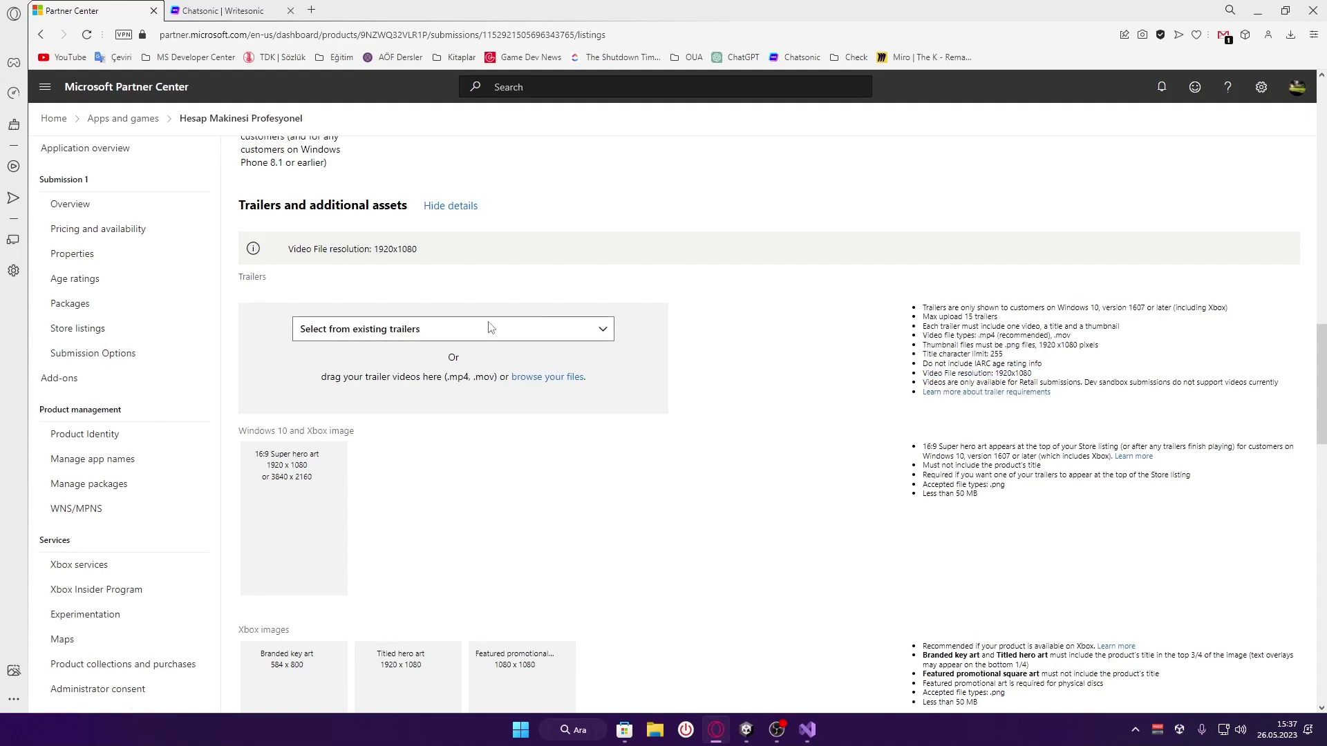
scroll(476, 378, down, 1)
scroll(476, 378, down, 1)
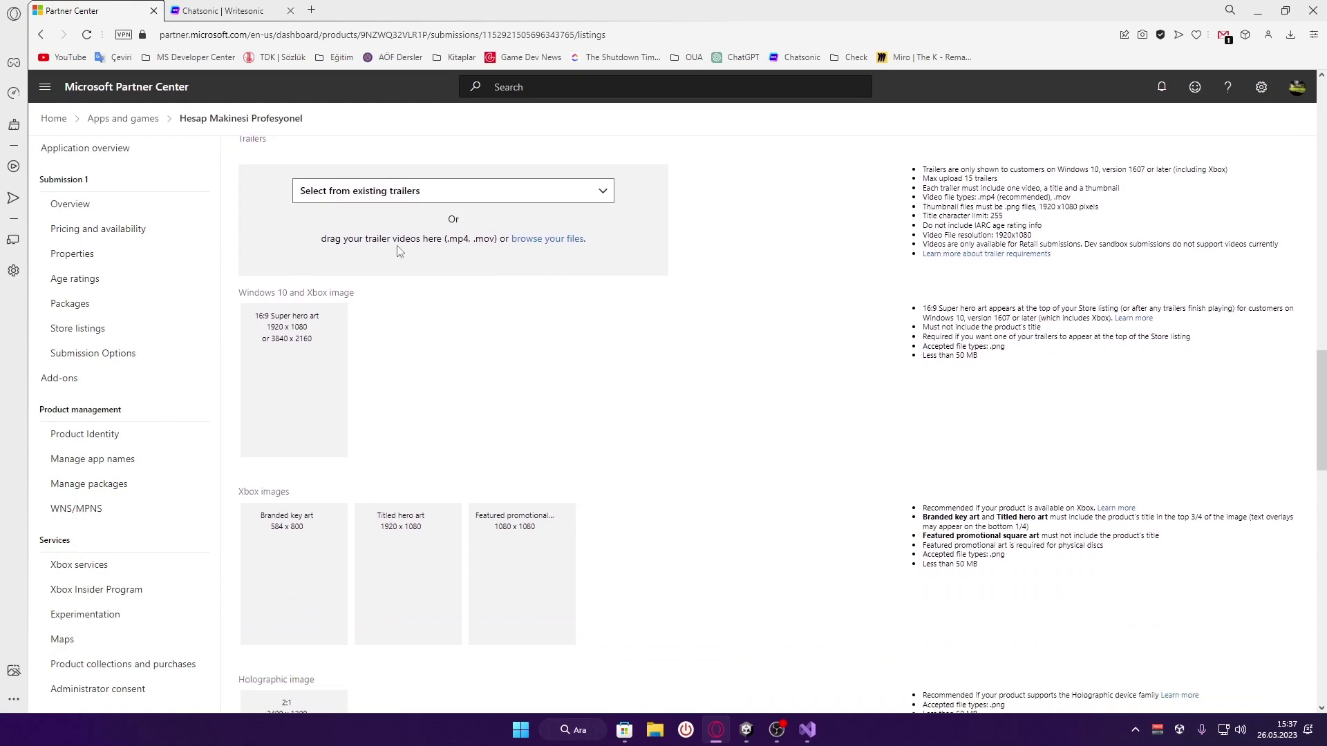
scroll(386, 244, up, 1)
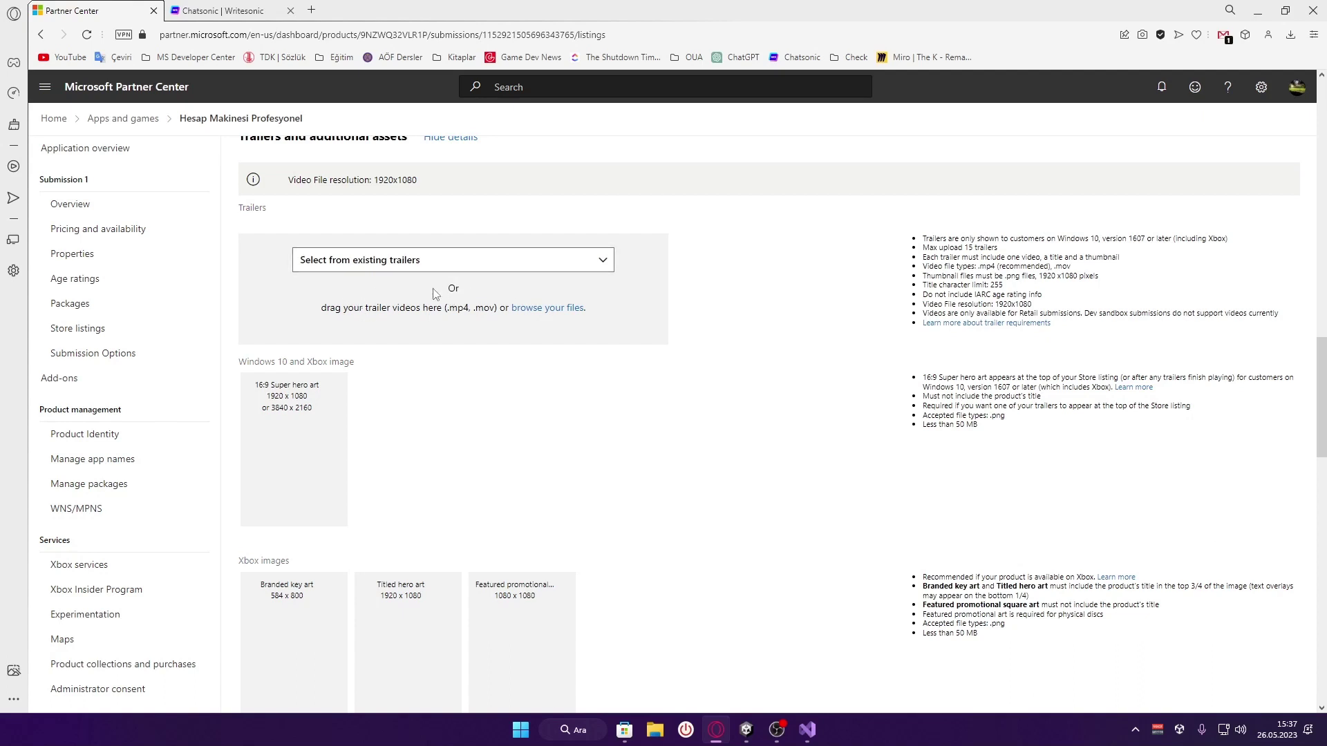
click(451, 263)
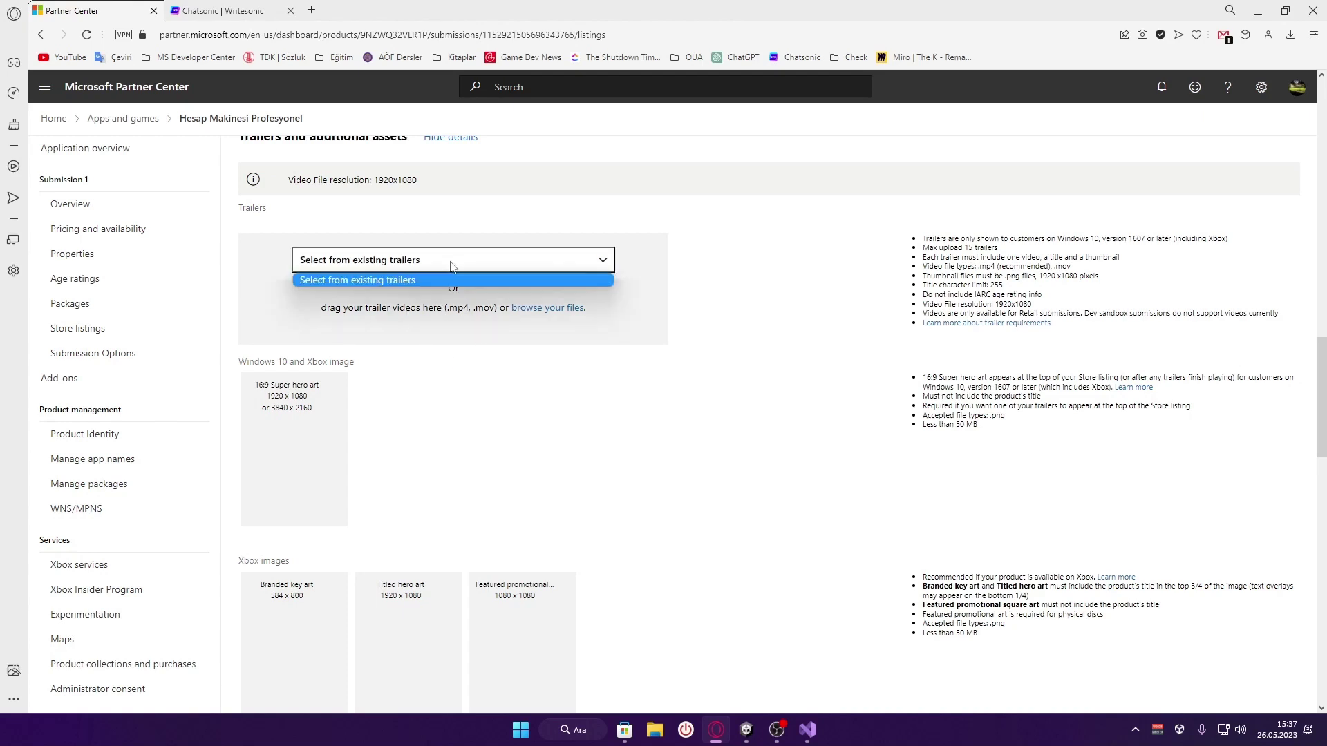
click(434, 281)
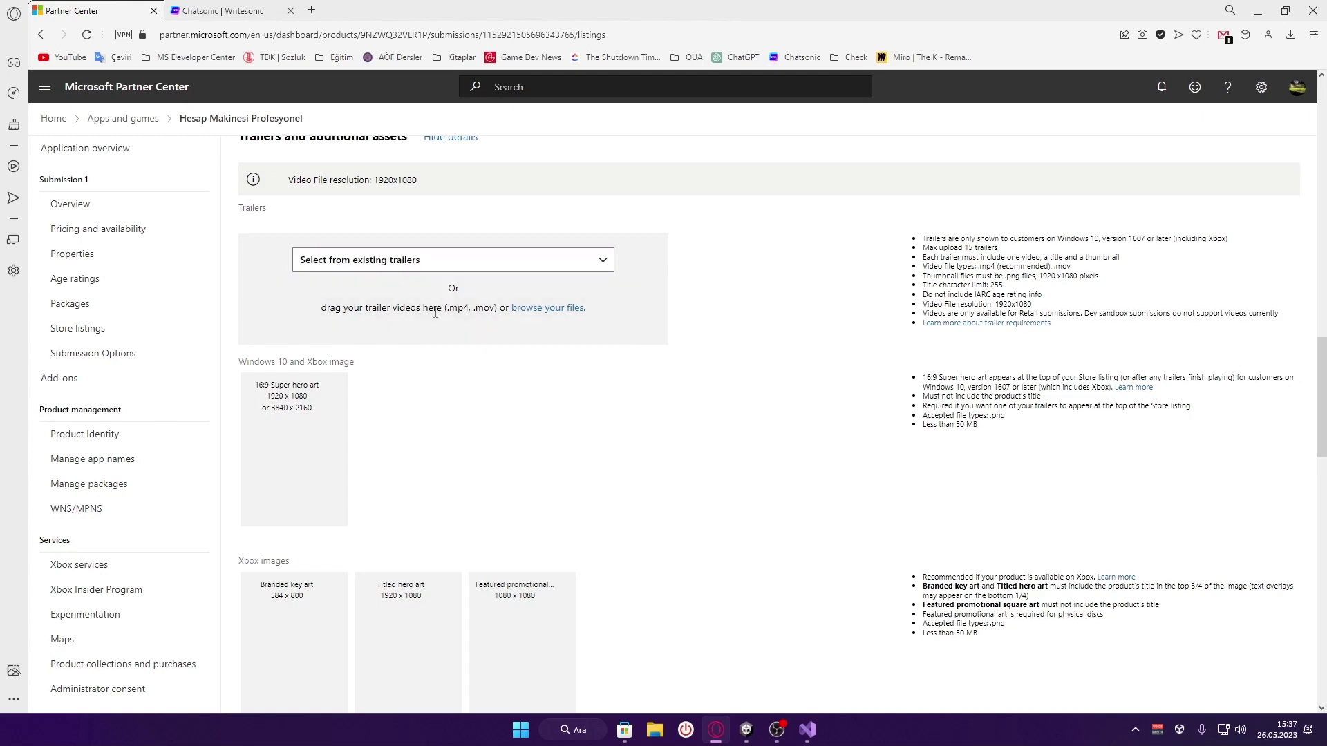
scroll(435, 313, down, 1)
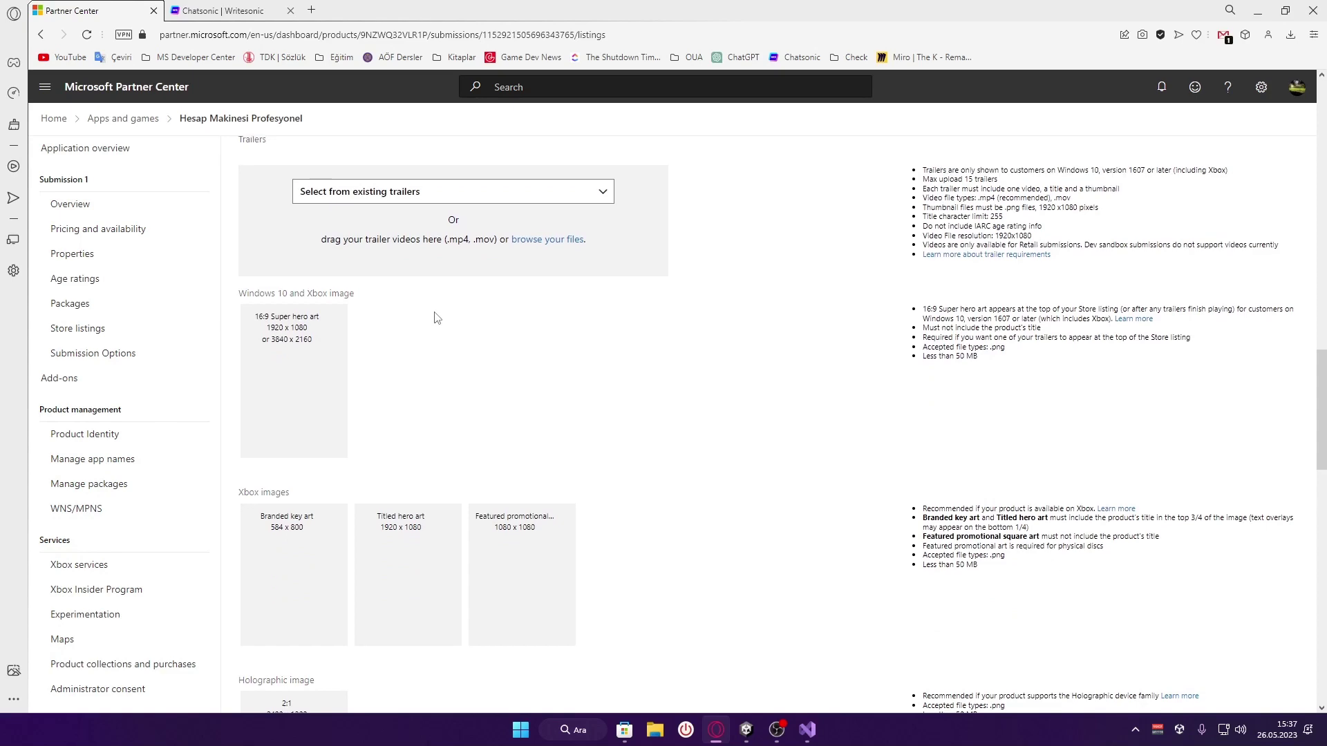
Translate the Super hero art requirement note into Turkish
scroll(414, 259, up, 1)
scroll(429, 374, down, 3)
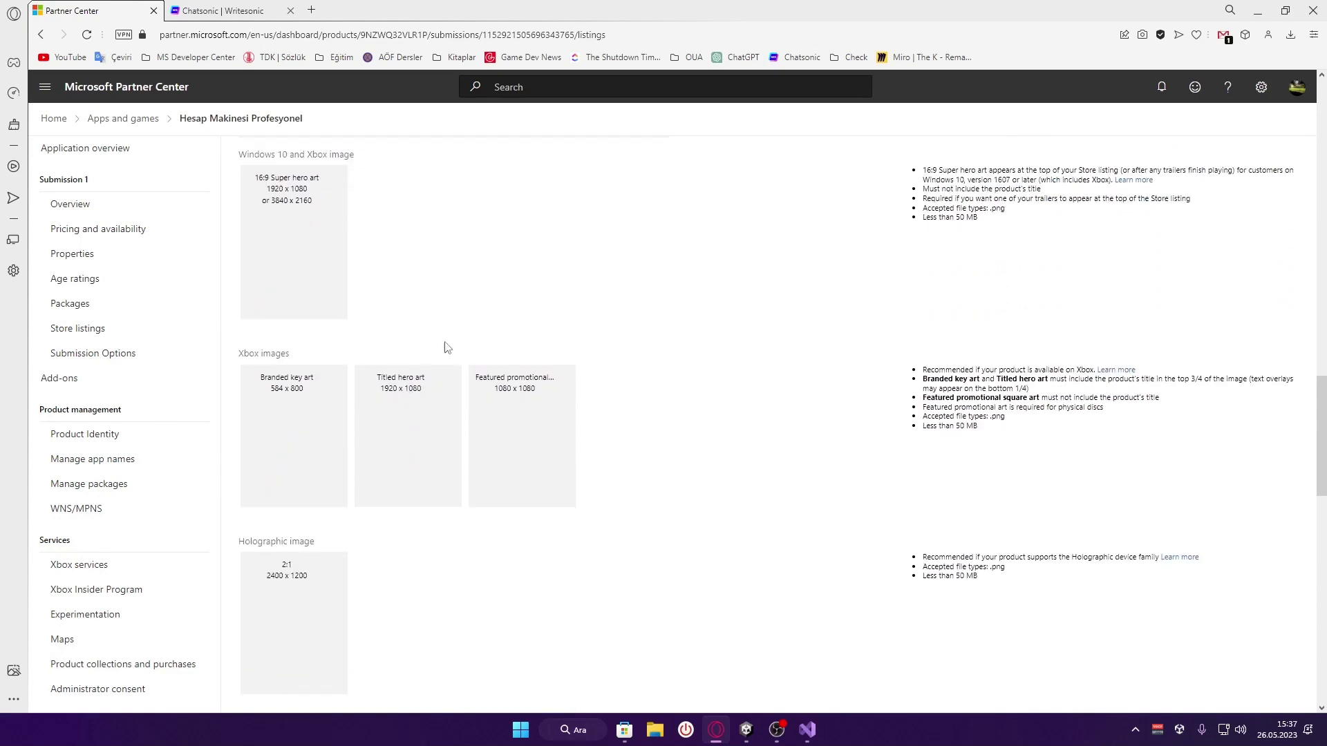
scroll(477, 287, down, 4)
scroll(484, 289, down, 4)
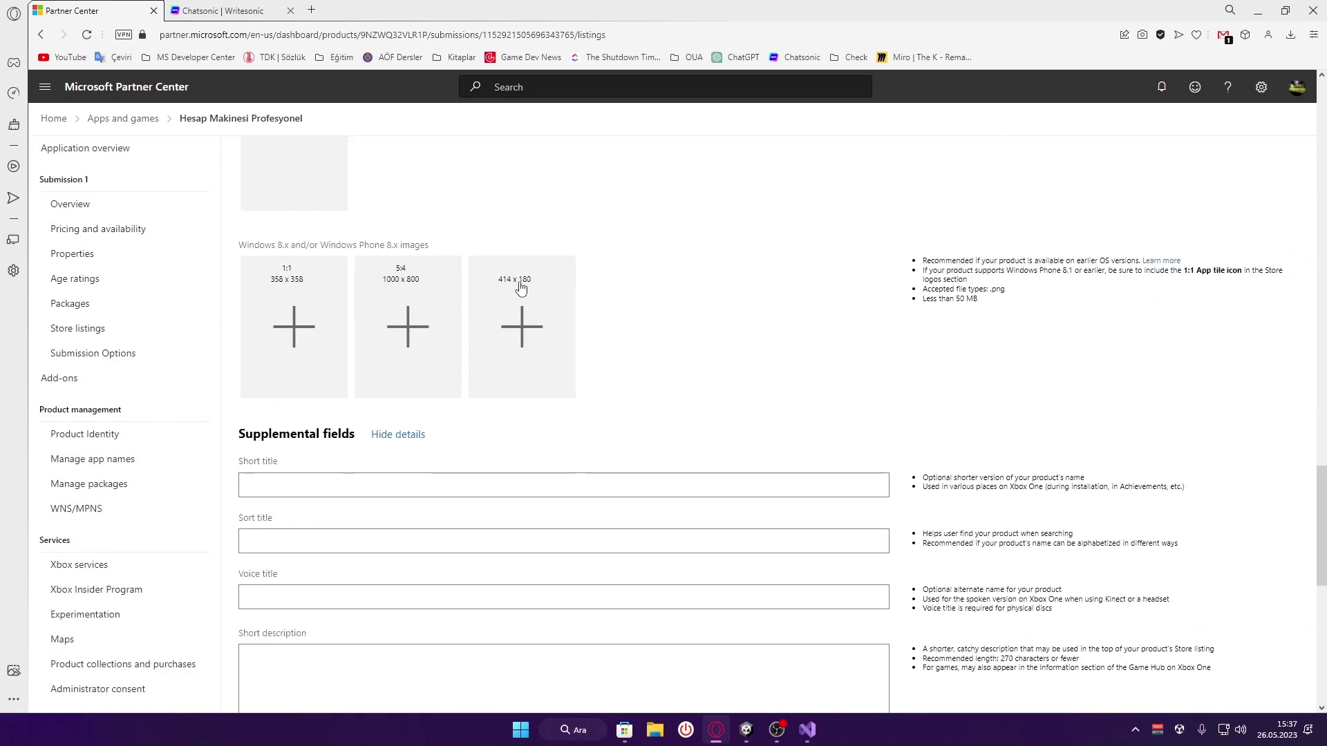
scroll(581, 296, up, 7)
scroll(610, 361, up, 3)
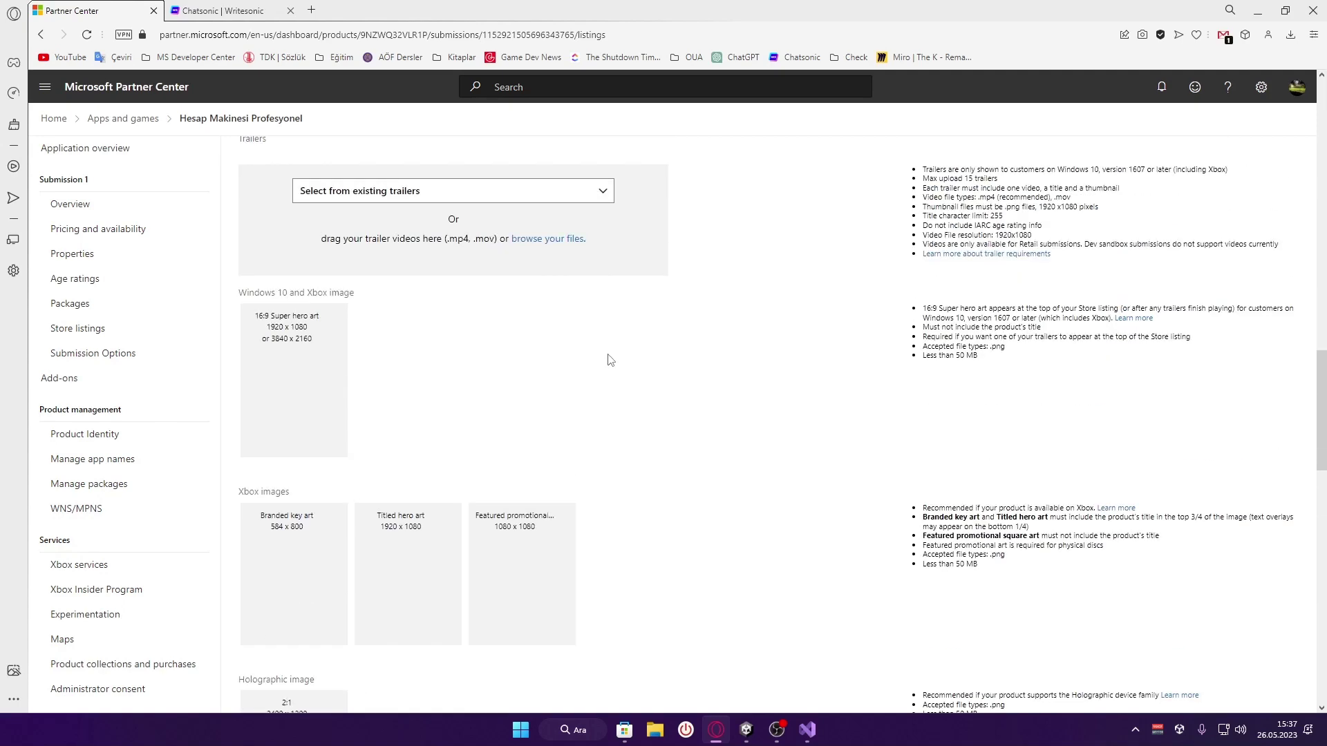
scroll(610, 360, up, 2)
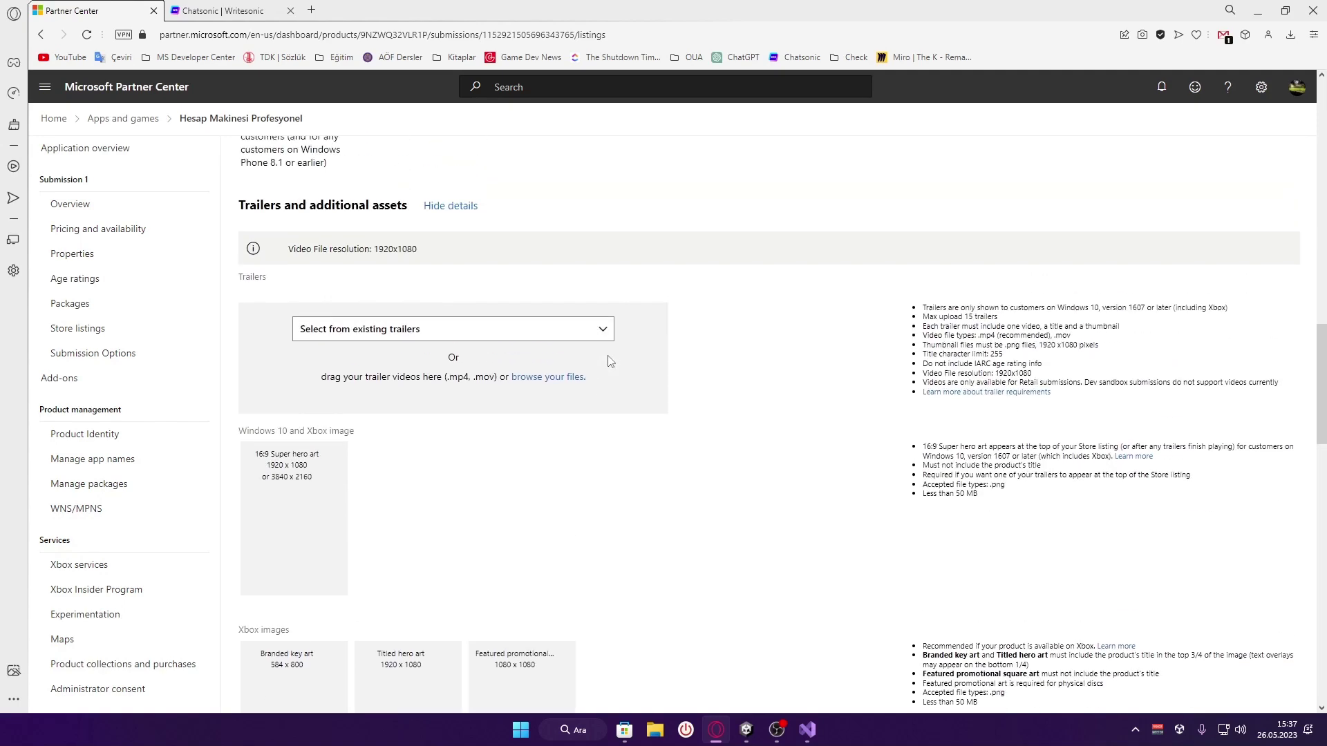
scroll(610, 360, down, 2)
scroll(610, 360, down, 1)
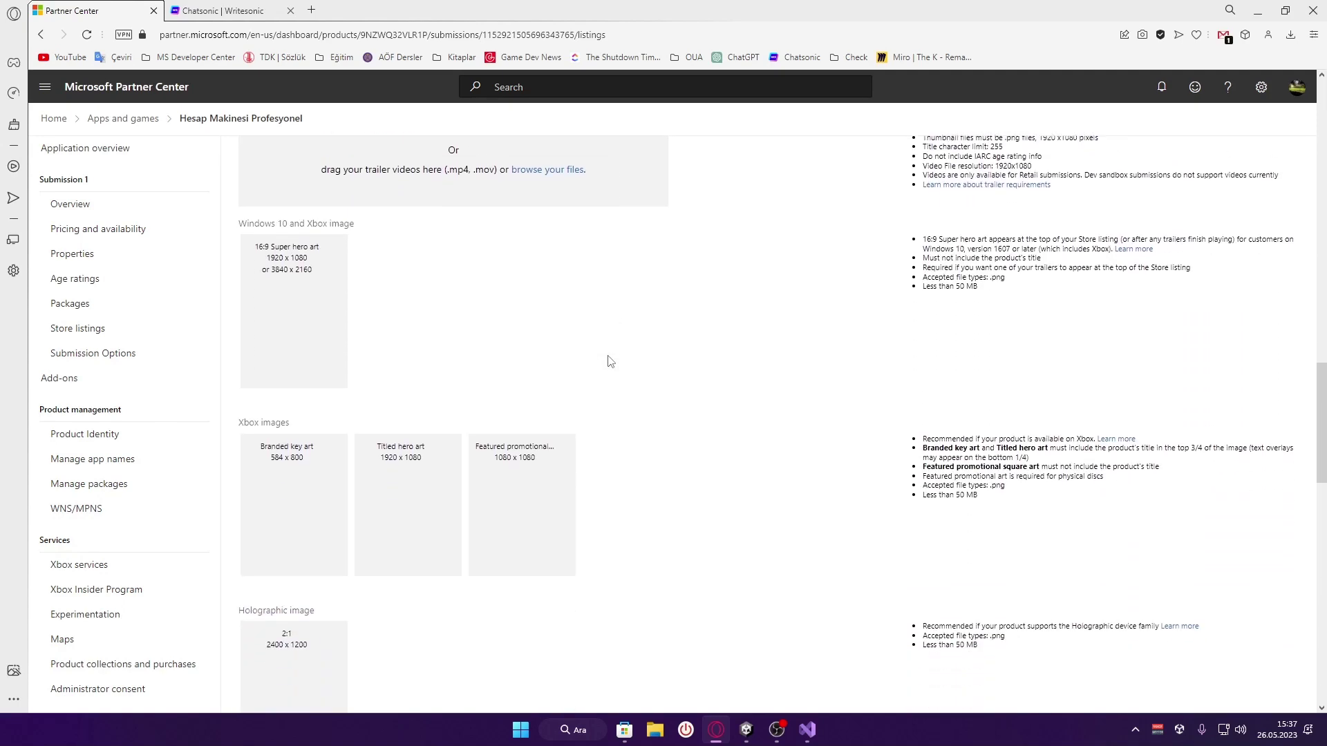
scroll(610, 360, down, 1)
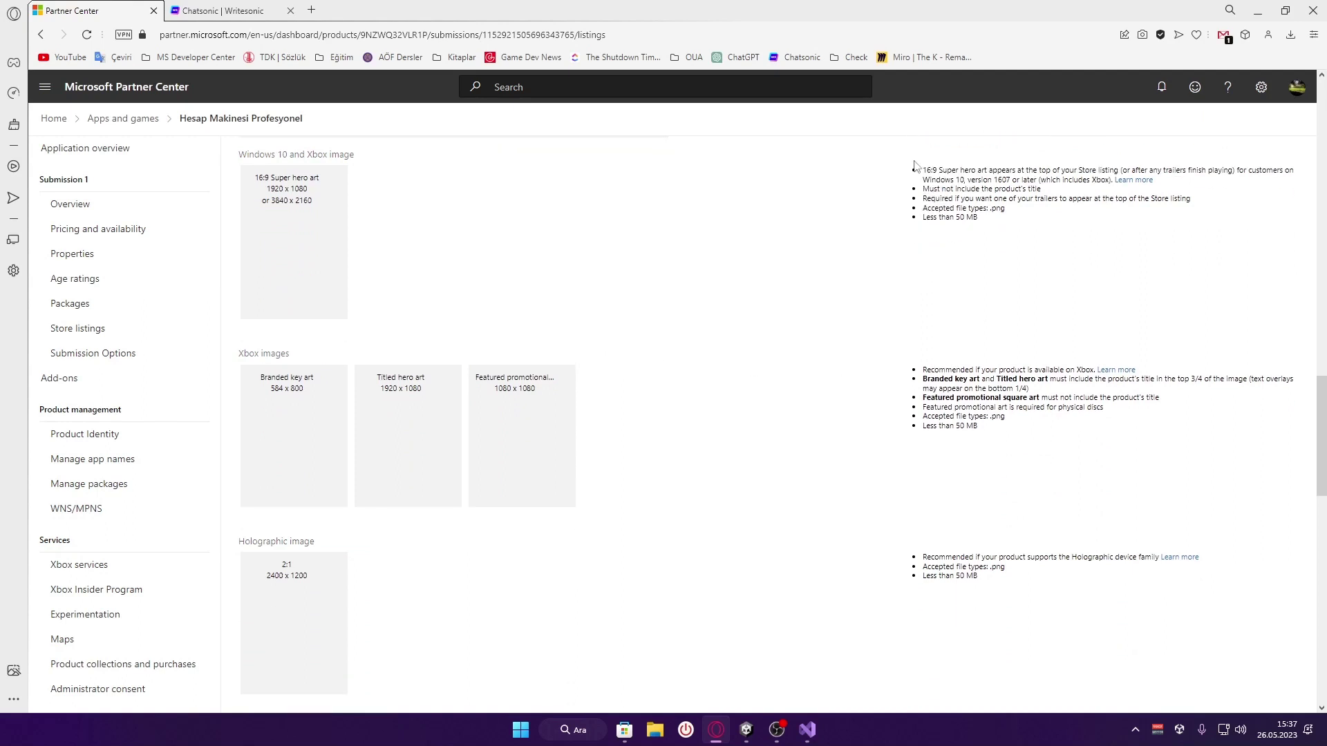
drag(929, 169, 1111, 181)
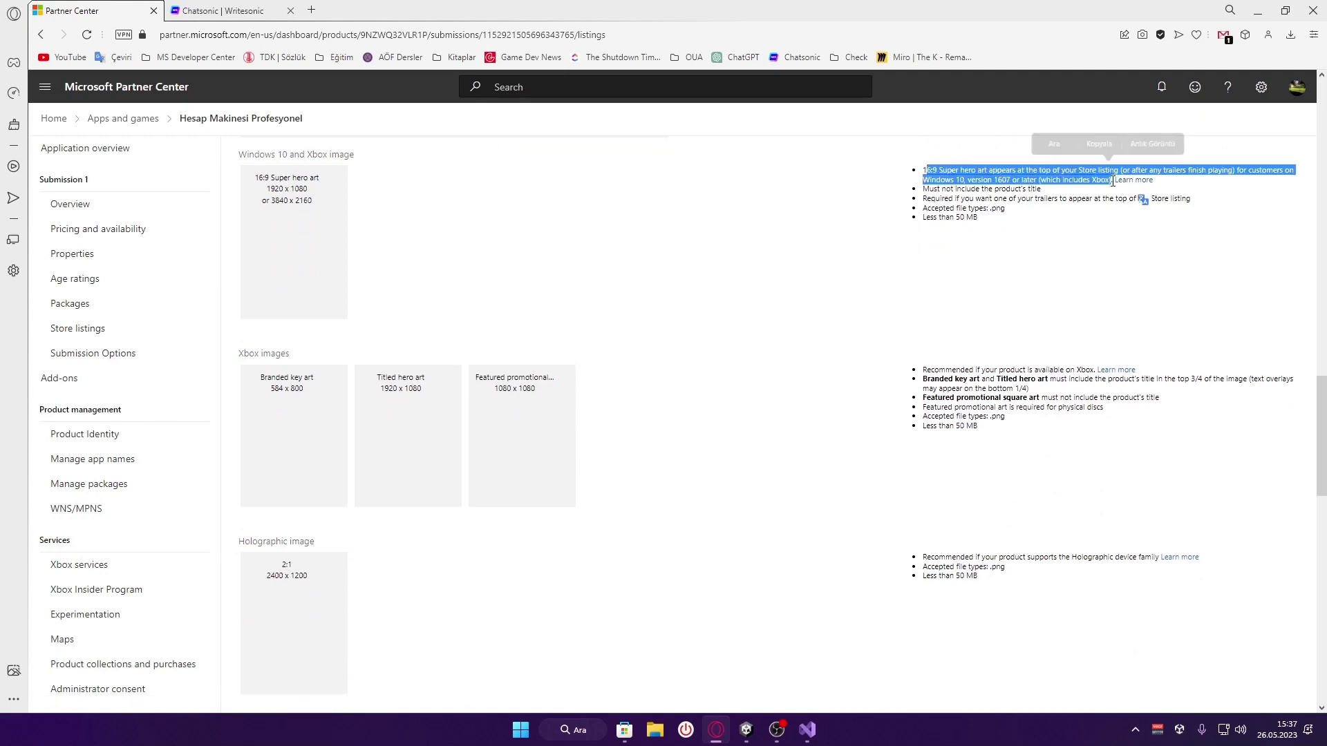
click(1143, 202)
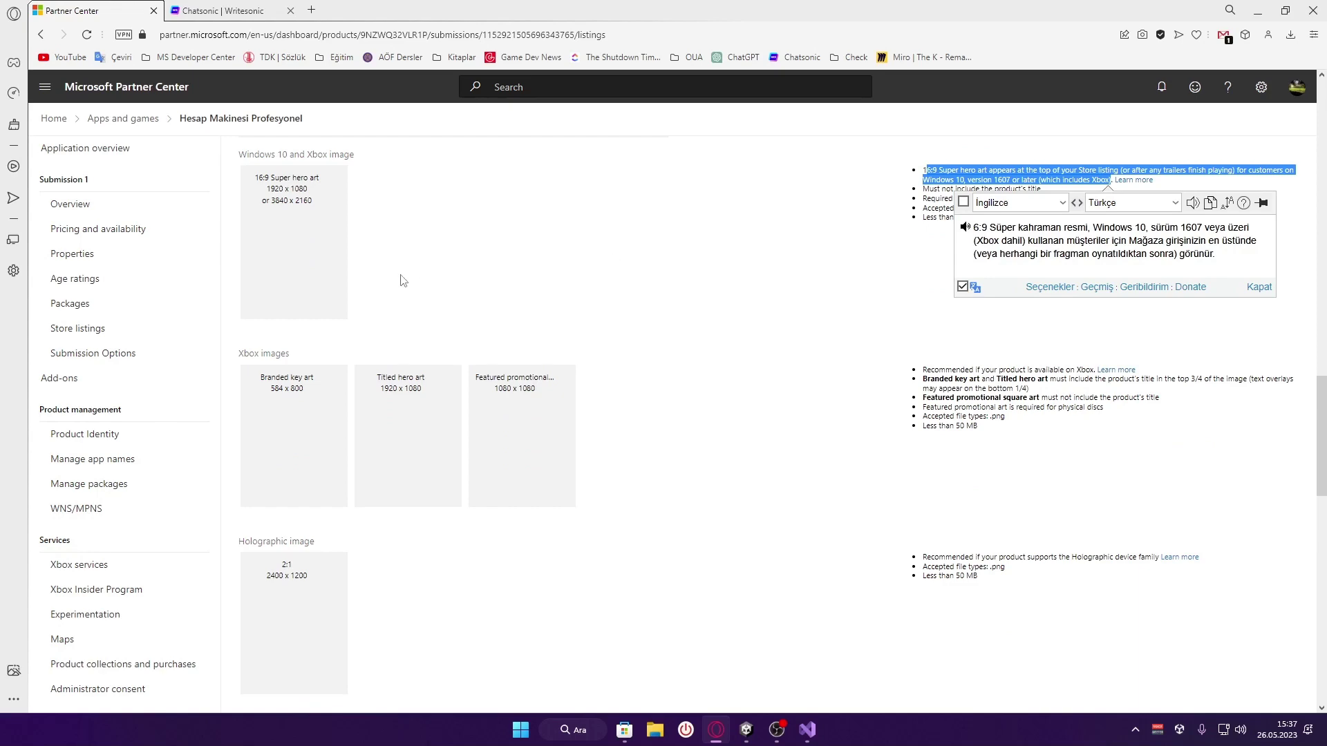
click(779, 353)
Open the file picker for the 16:9 Super hero art image
scroll(779, 353, down, 4)
scroll(779, 353, up, 4)
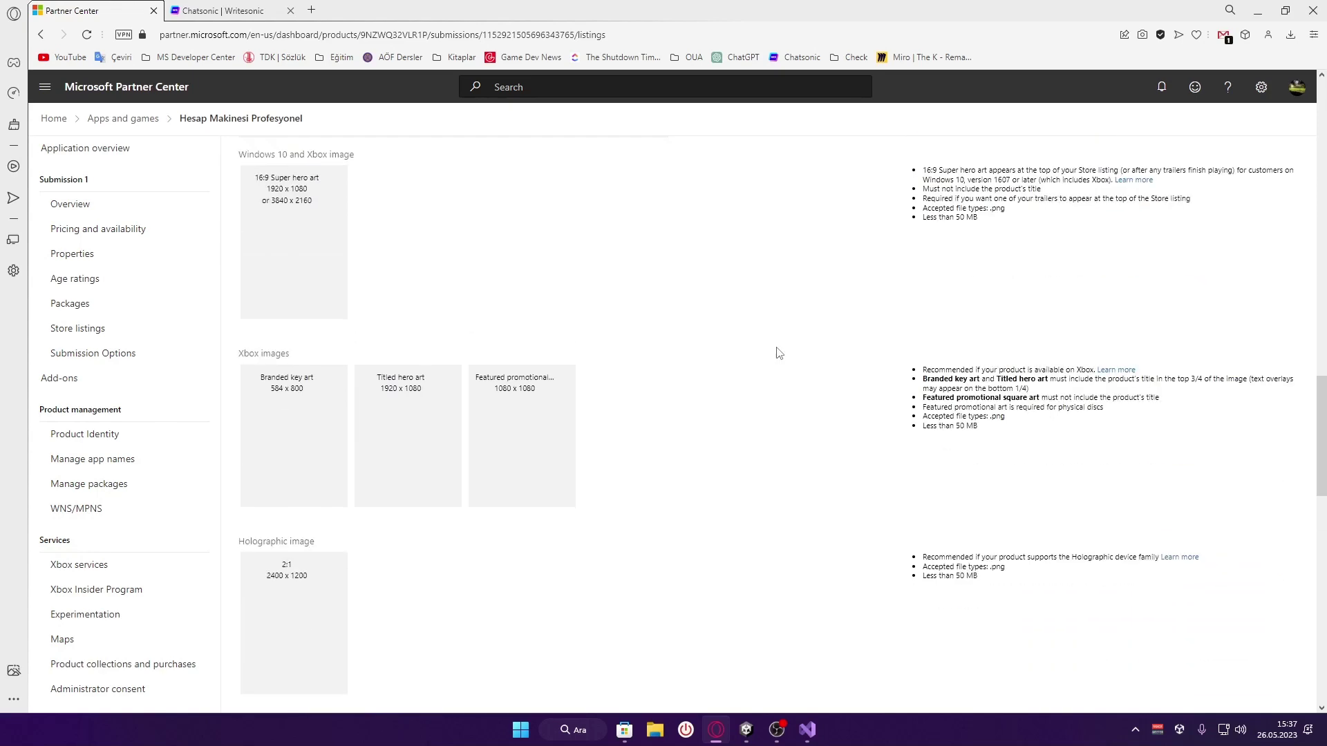
scroll(779, 353, up, 2)
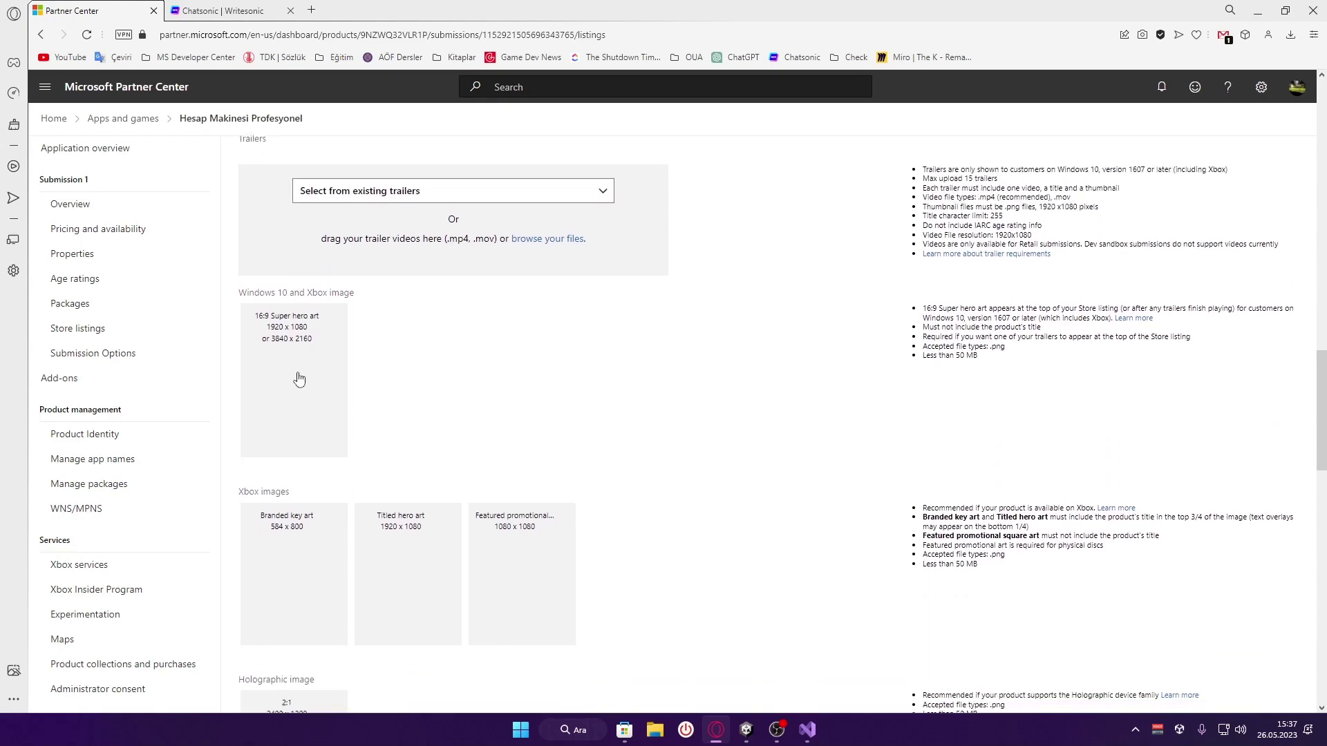
click(298, 377)
Cancel the file picker and open Bilgisayarı Kapatma Zamanlayıcısı from publisher ertbaran's apps in the Store
click(615, 351)
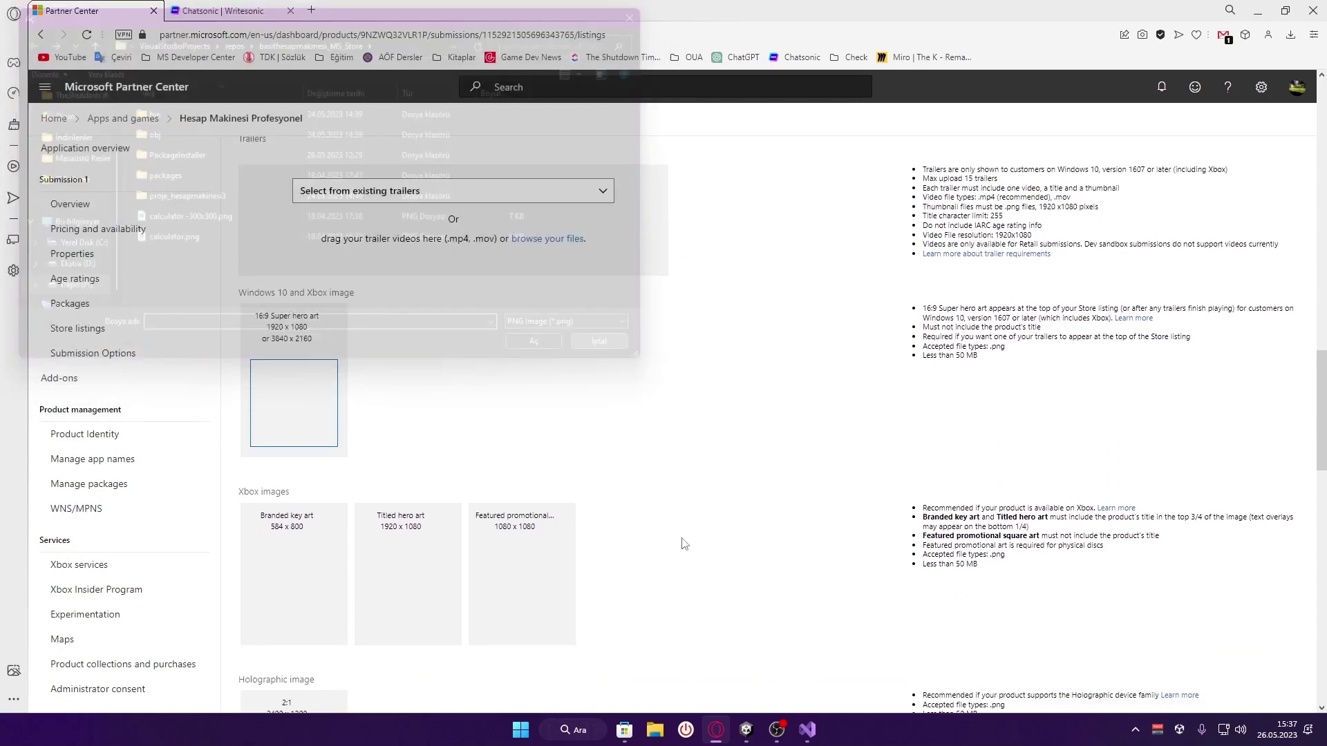
click(623, 738)
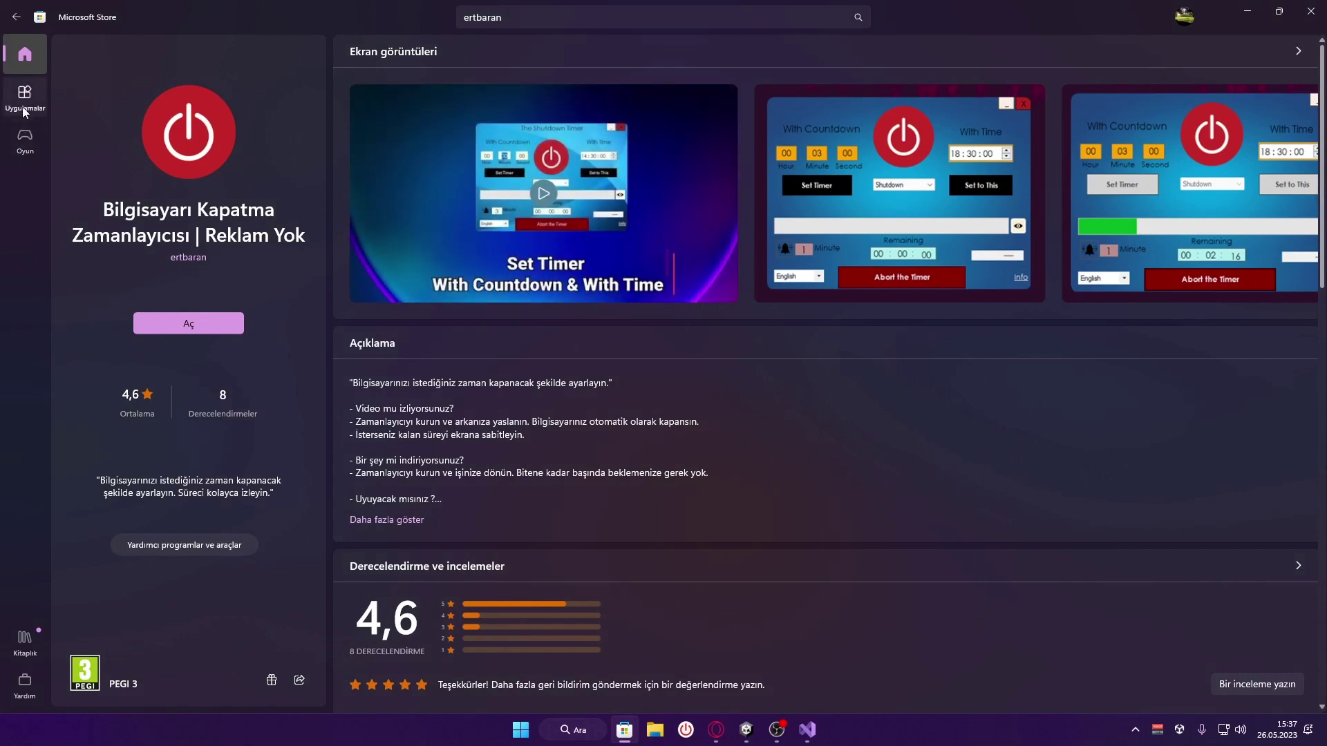
click(197, 260)
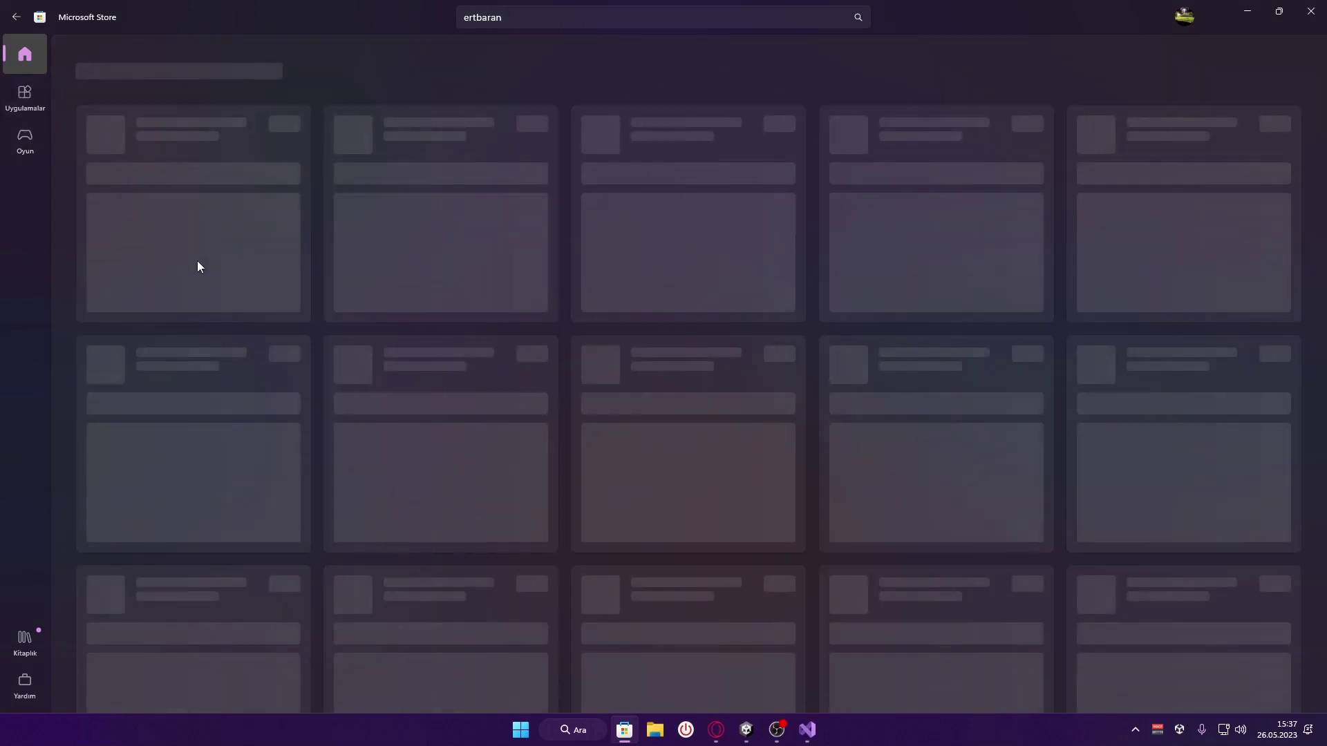
click(466, 242)
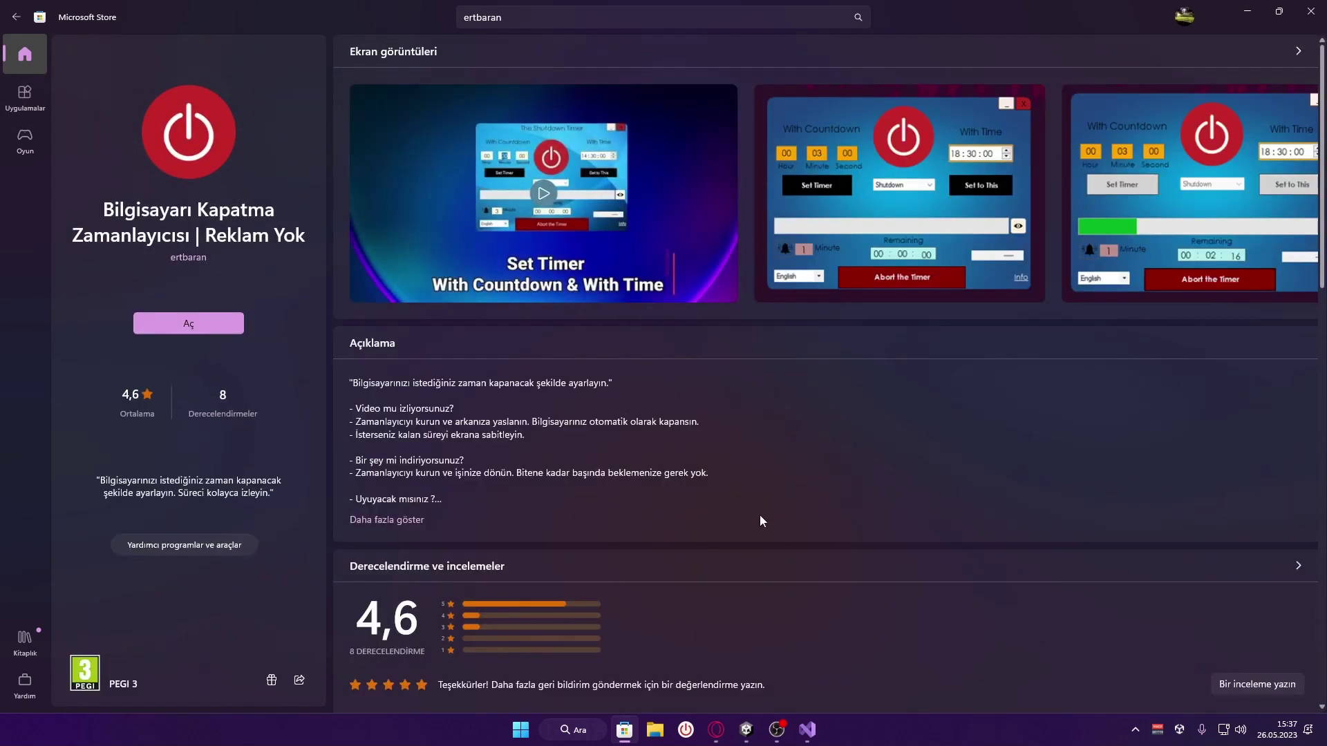
click(717, 731)
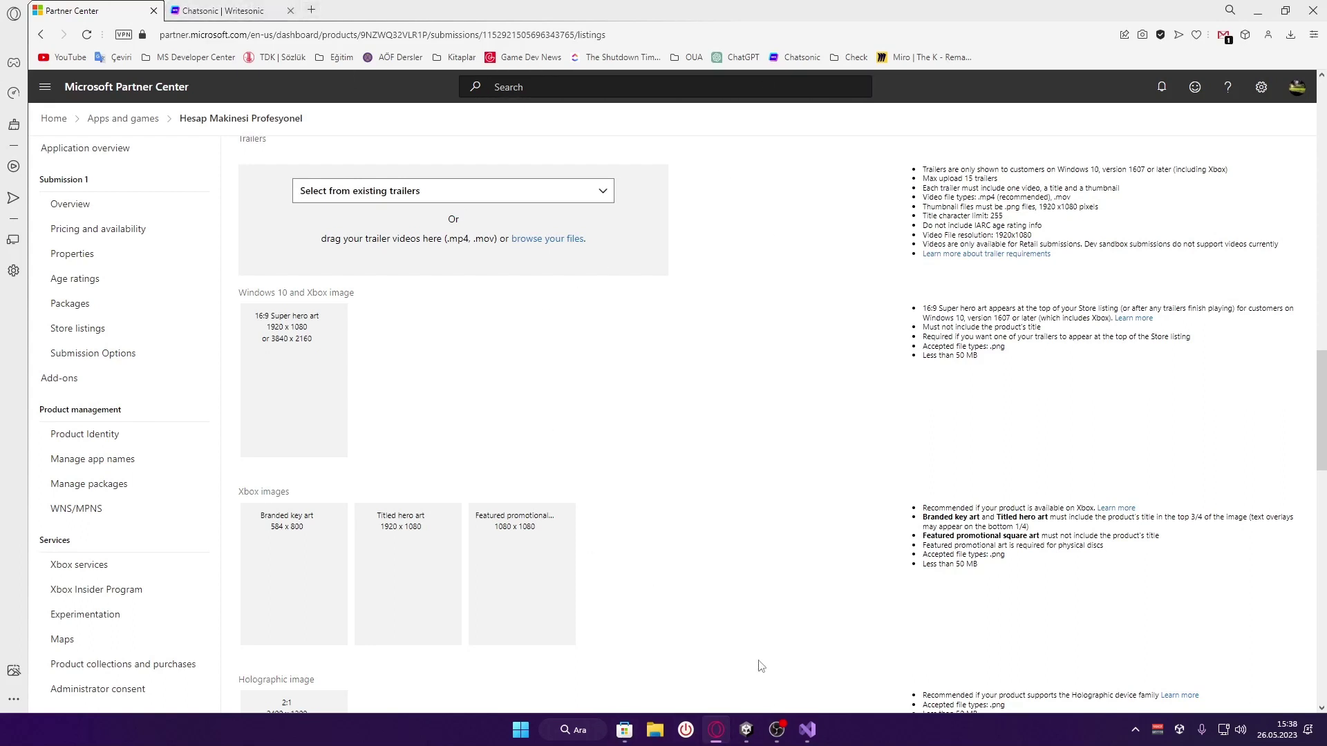
Copy the app's Store link with Bağlantıyı kopyala from the share options
click(624, 729)
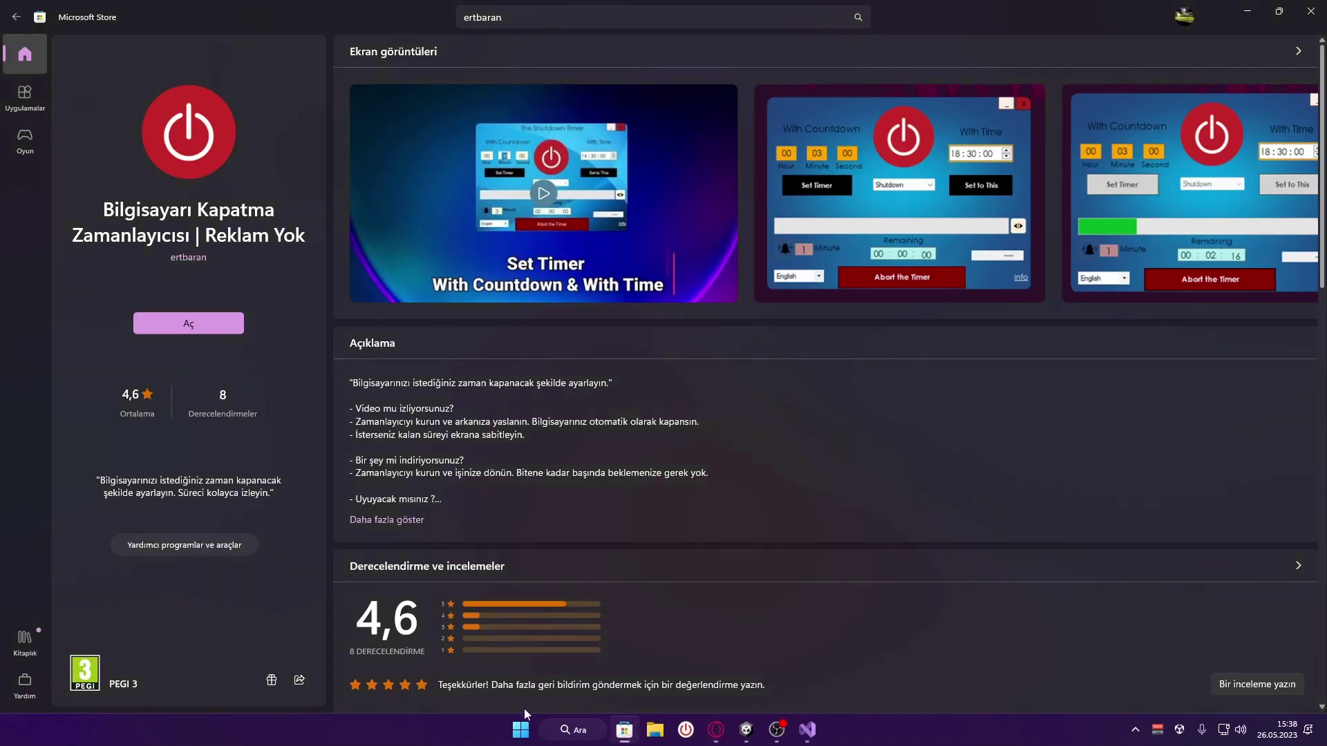
click(298, 684)
click(418, 363)
click(298, 682)
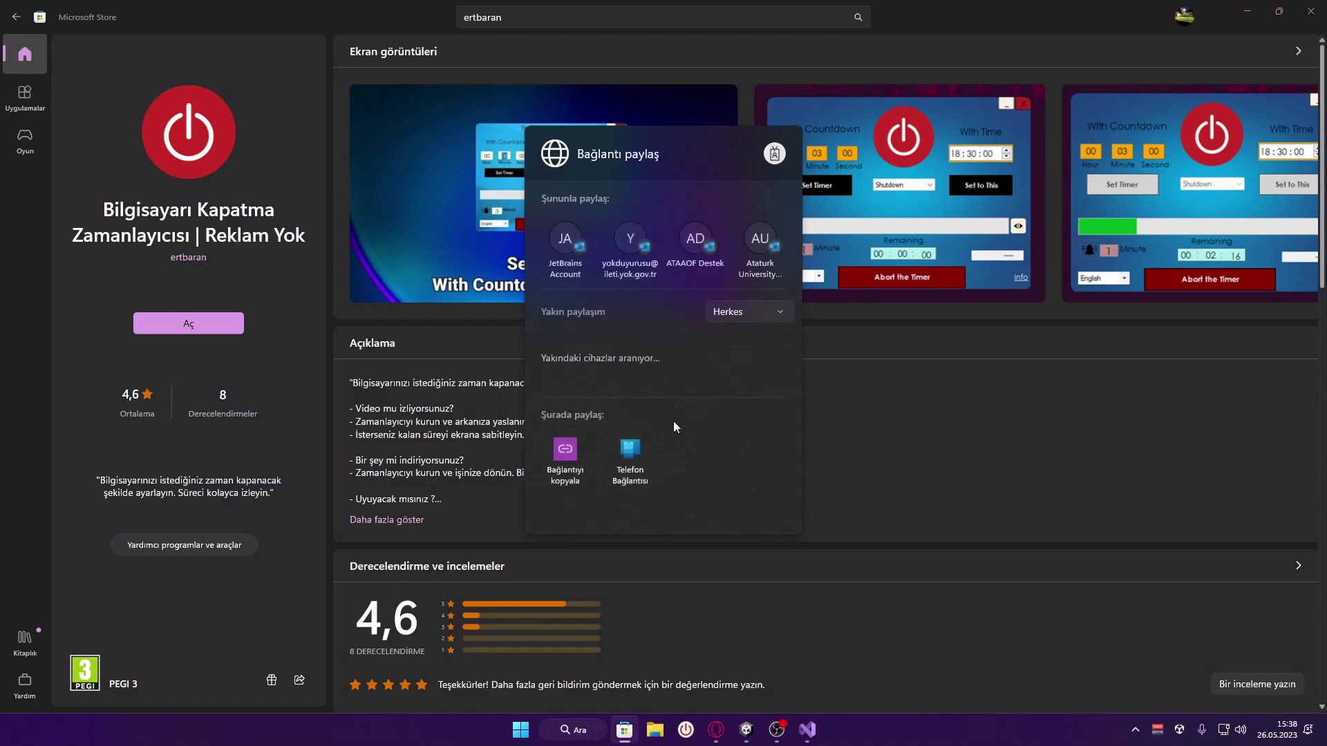
click(564, 450)
click(716, 730)
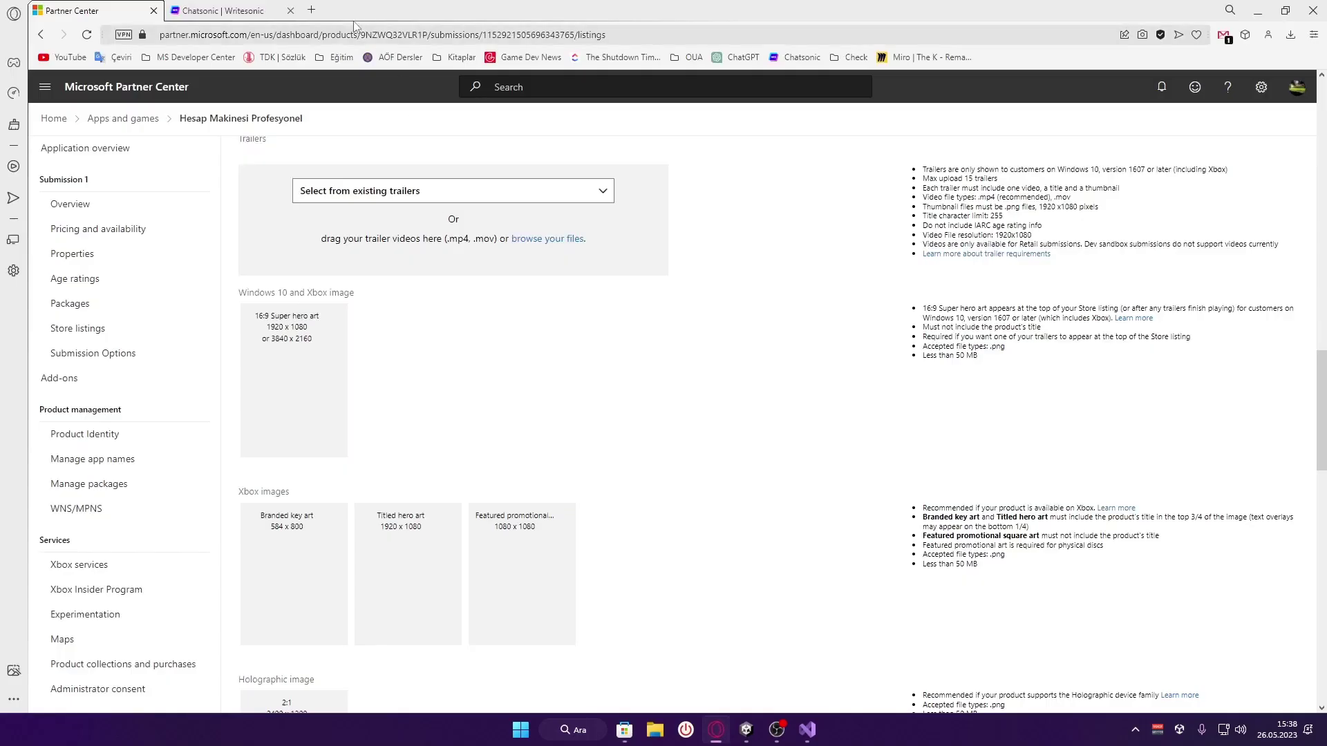
click(312, 10)
Load the copied link to view The Shutdown Timer | Ad-Free web page, priced $0.99
text(https://www.microsoft.com/store/productId/9NS4TLM4R8DP)
key(Return)
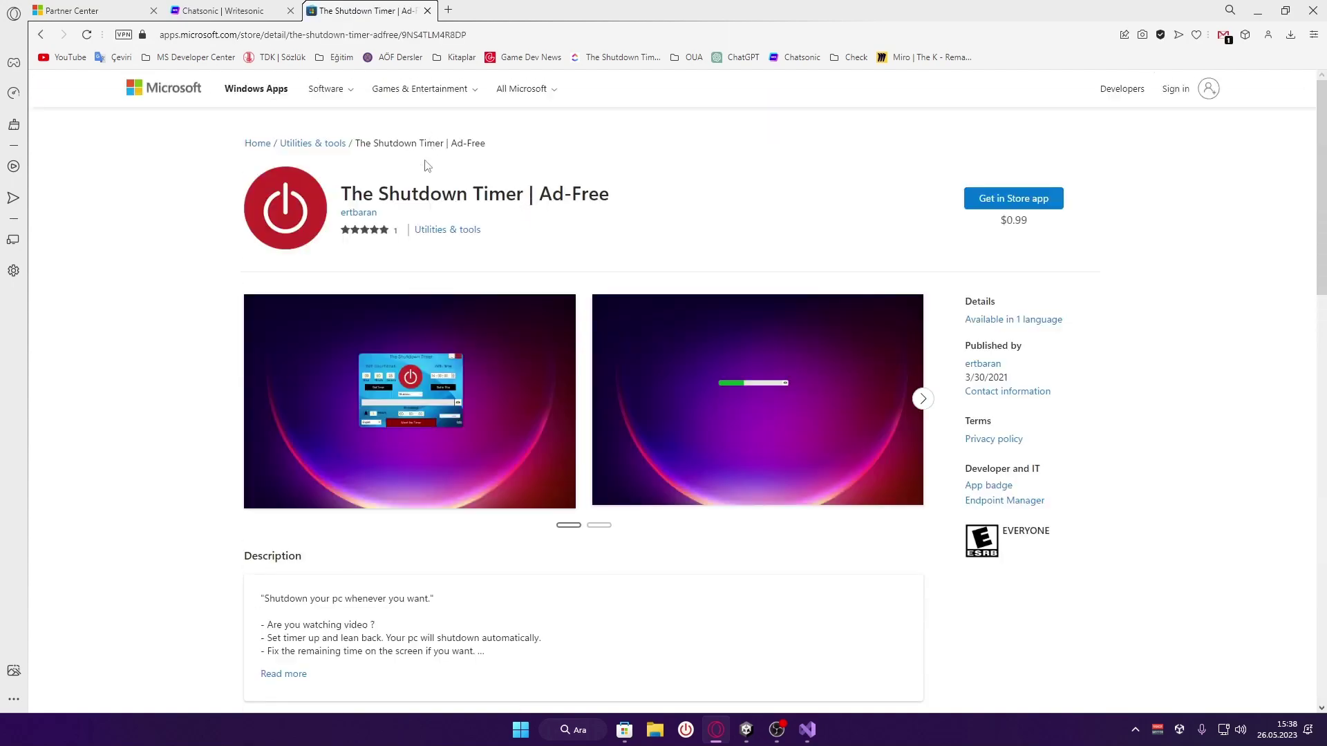
scroll(477, 259, down, 4)
scroll(562, 308, up, 4)
click(624, 729)
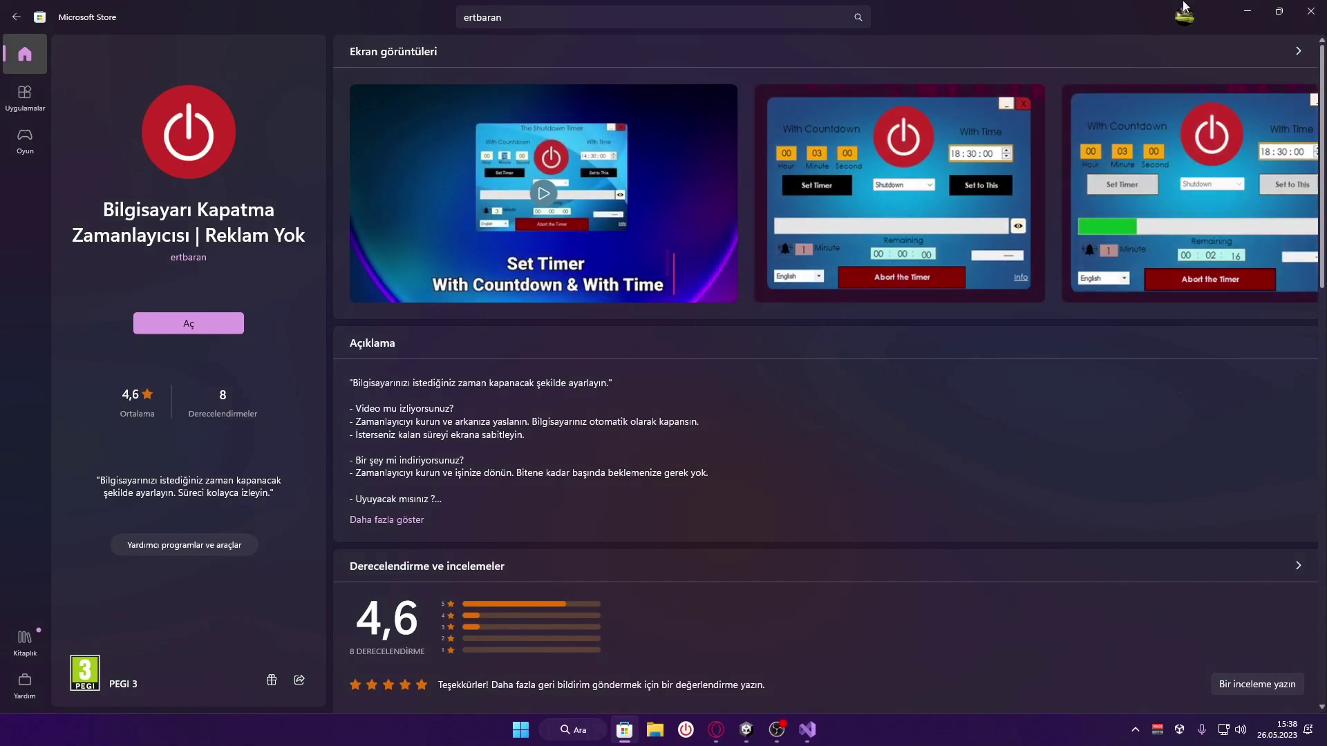
click(628, 733)
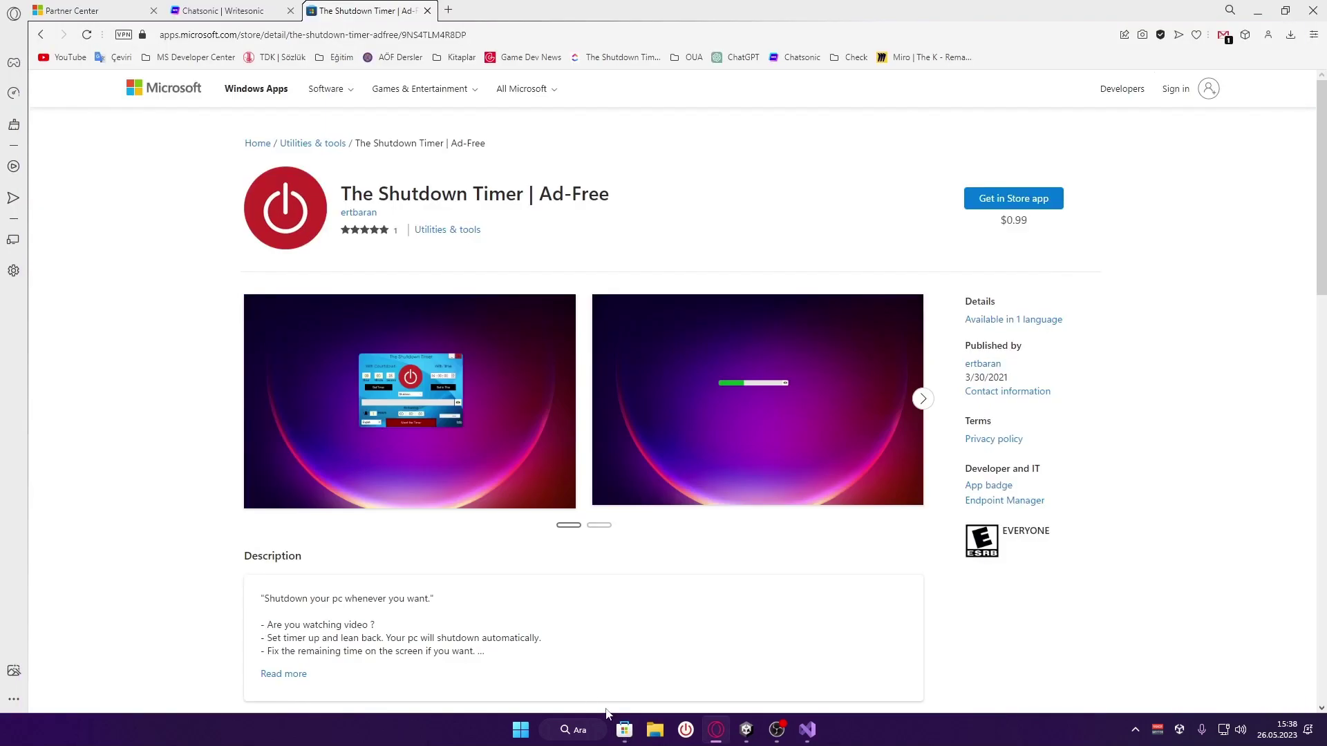
click(75, 9)
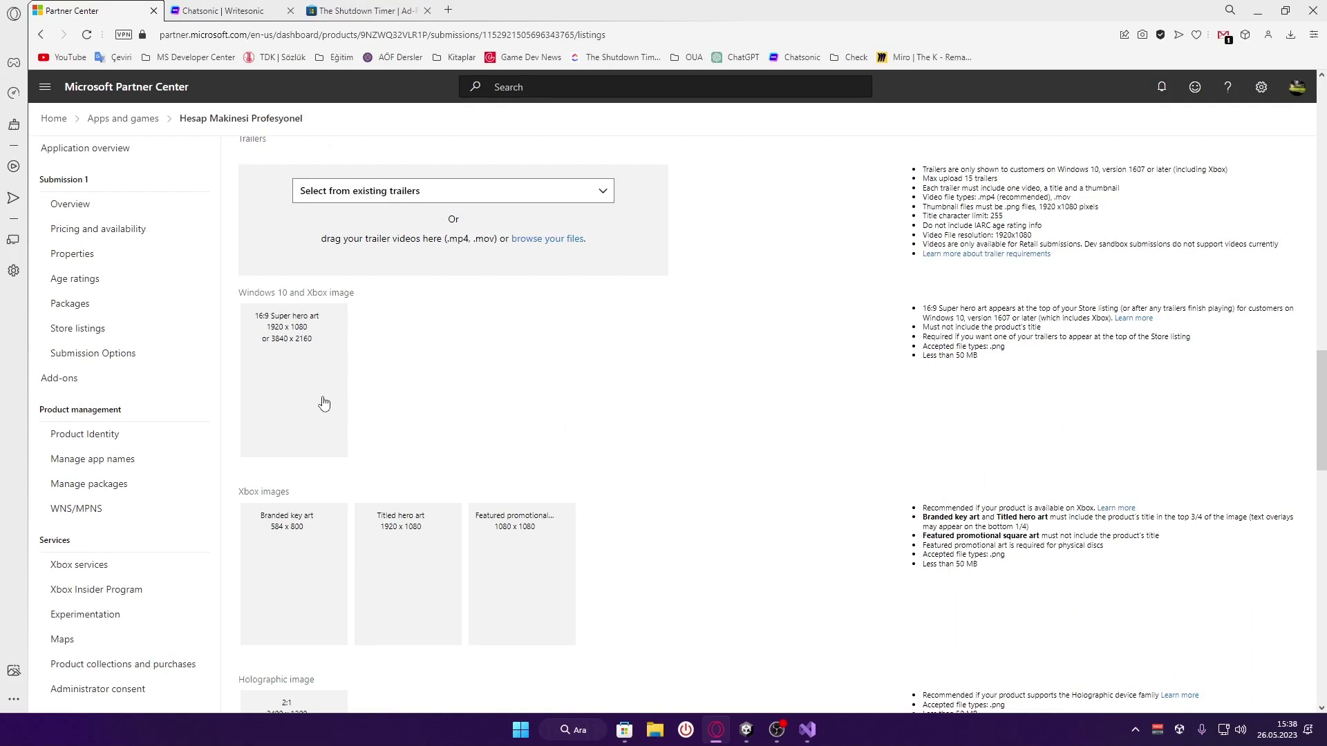
Scroll to the empty Supplemental fields: Short title, Sort title, Voice title, Short description
scroll(343, 397, down, 6)
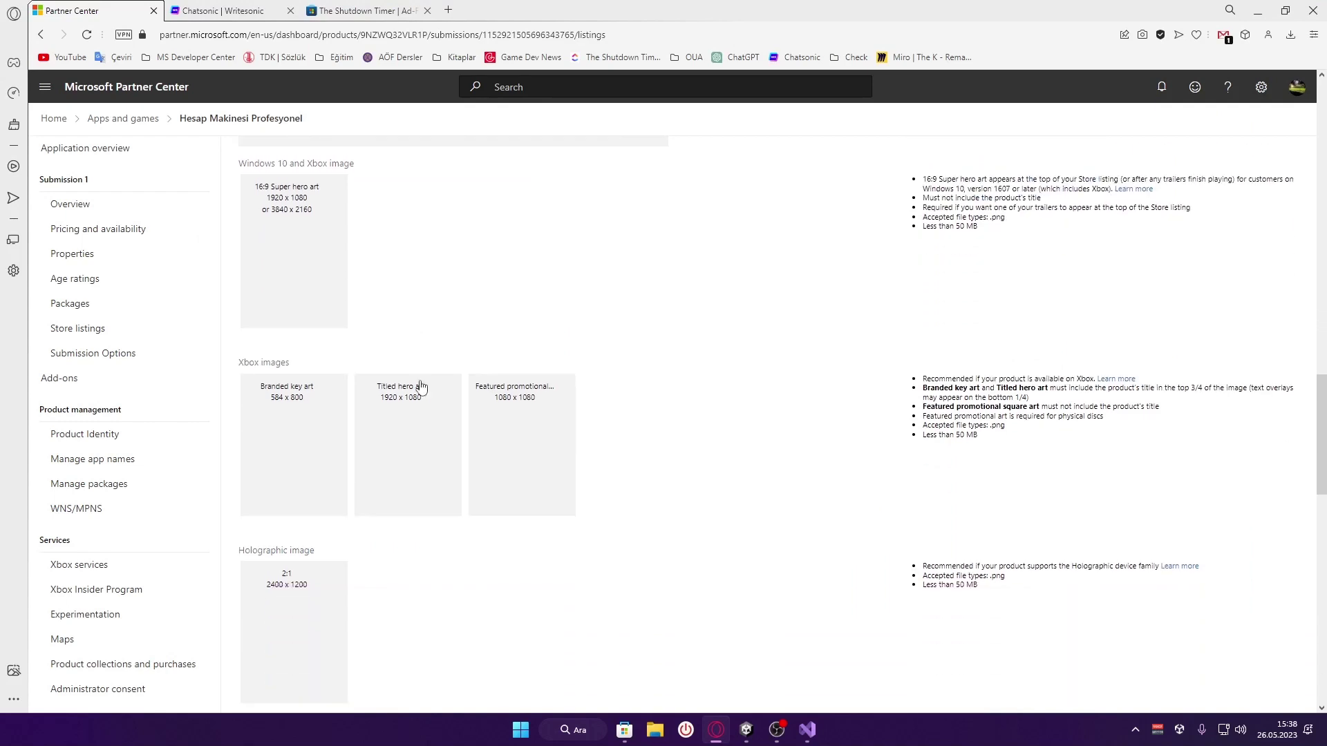
scroll(407, 311, down, 4)
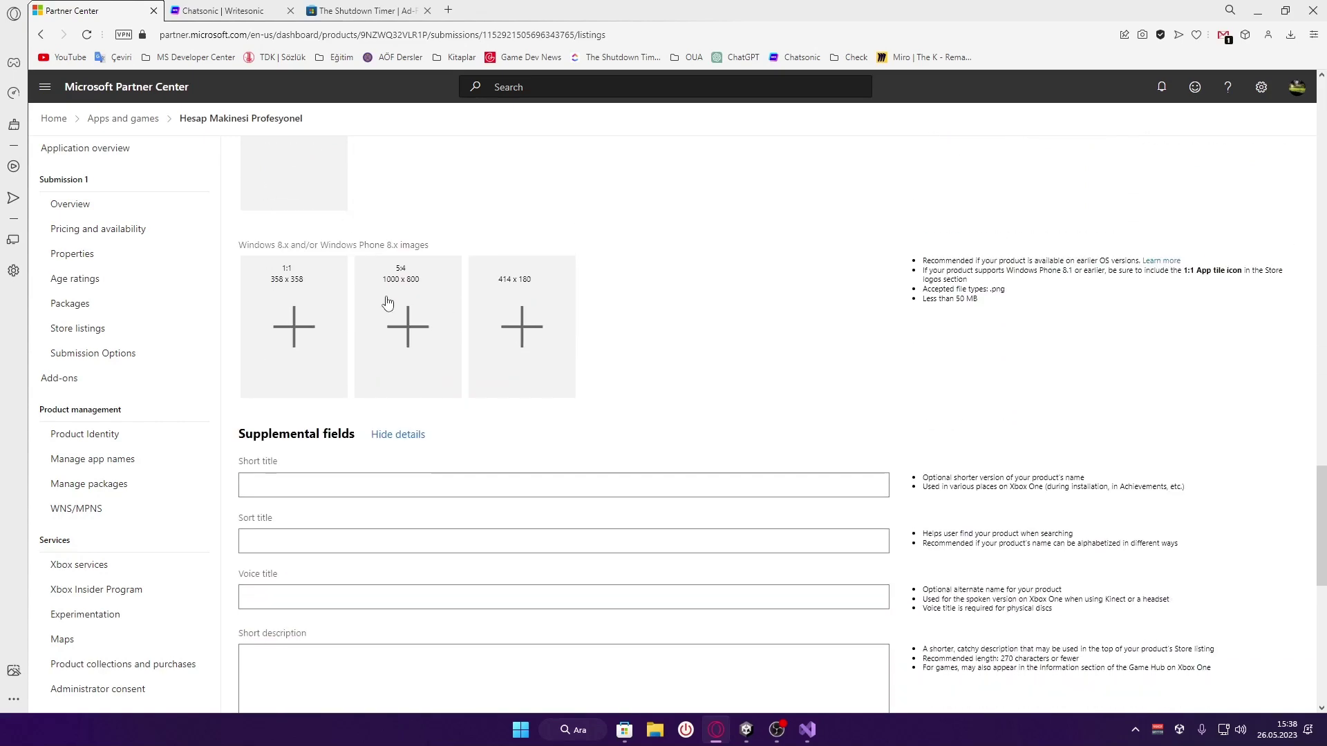
scroll(512, 337, down, 2)
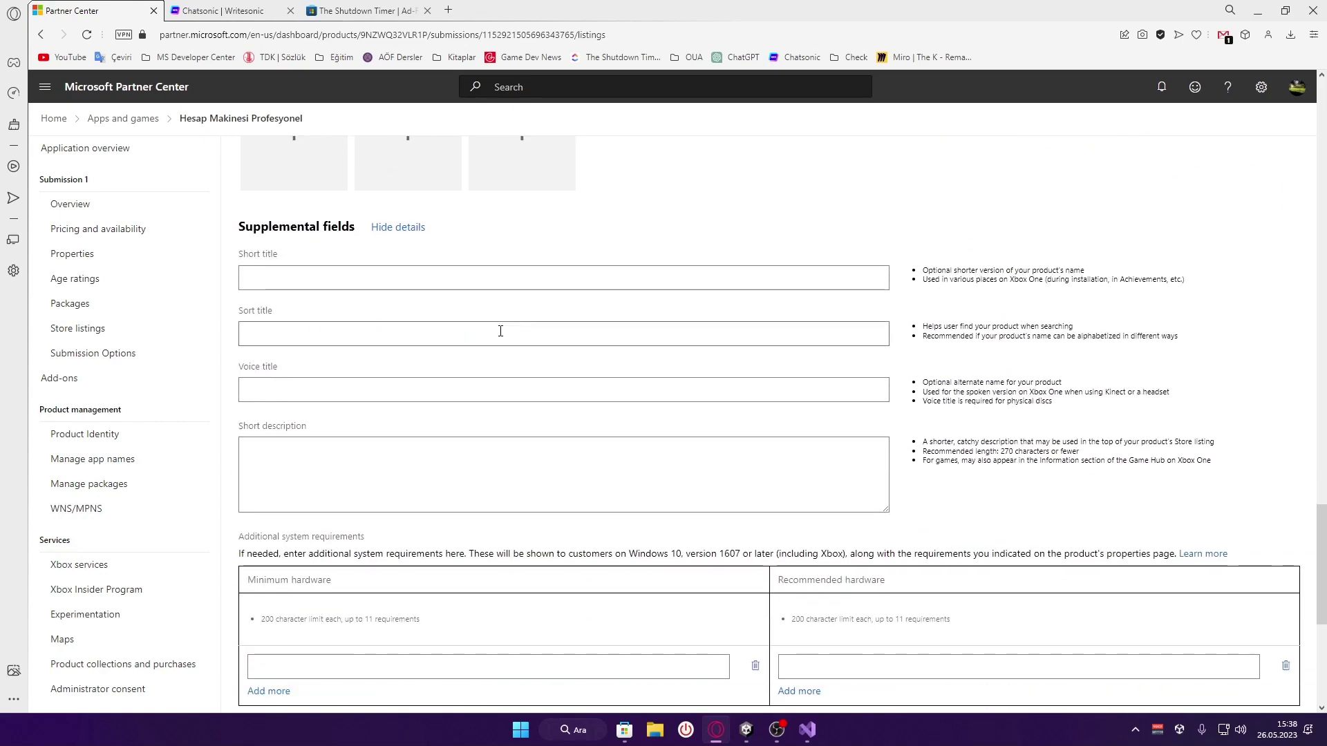
Translate the two Short title help lines into Turkish with Opera's translator
click(325, 272)
click(1051, 267)
drag(919, 273, 1092, 278)
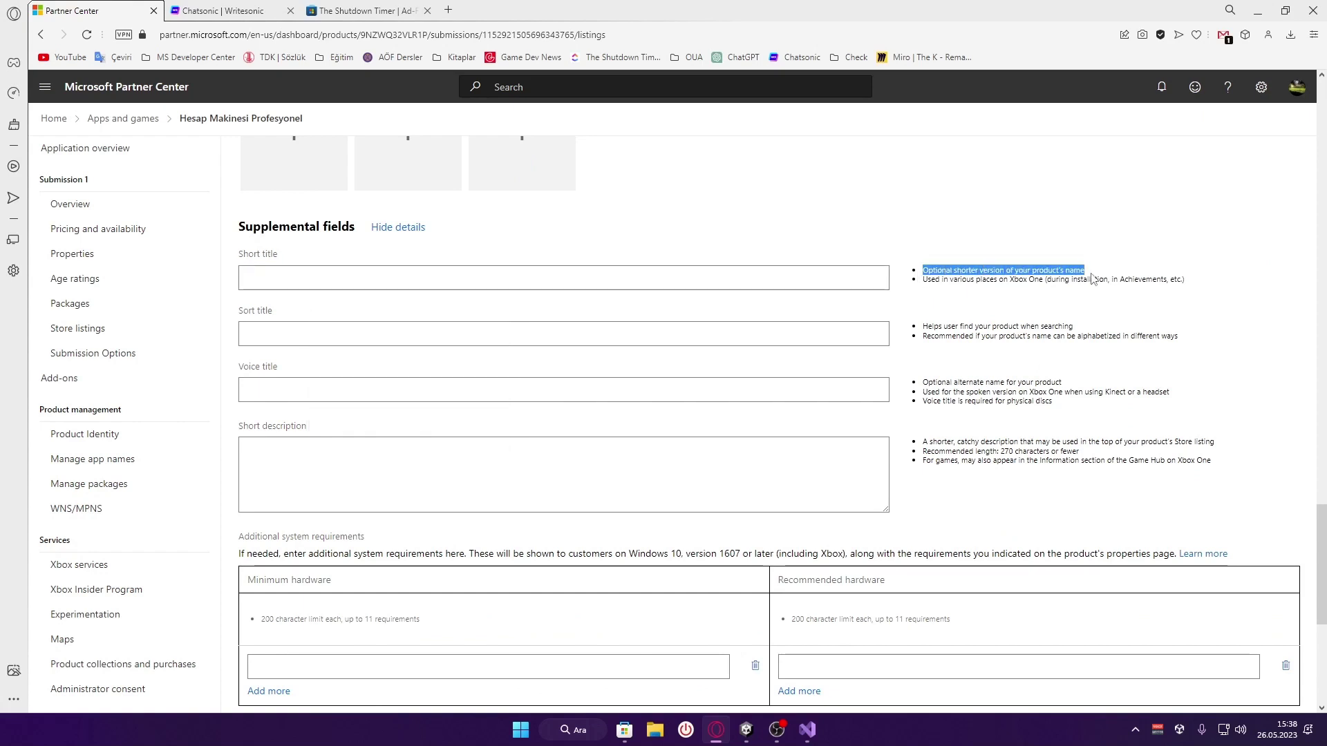
click(1076, 273)
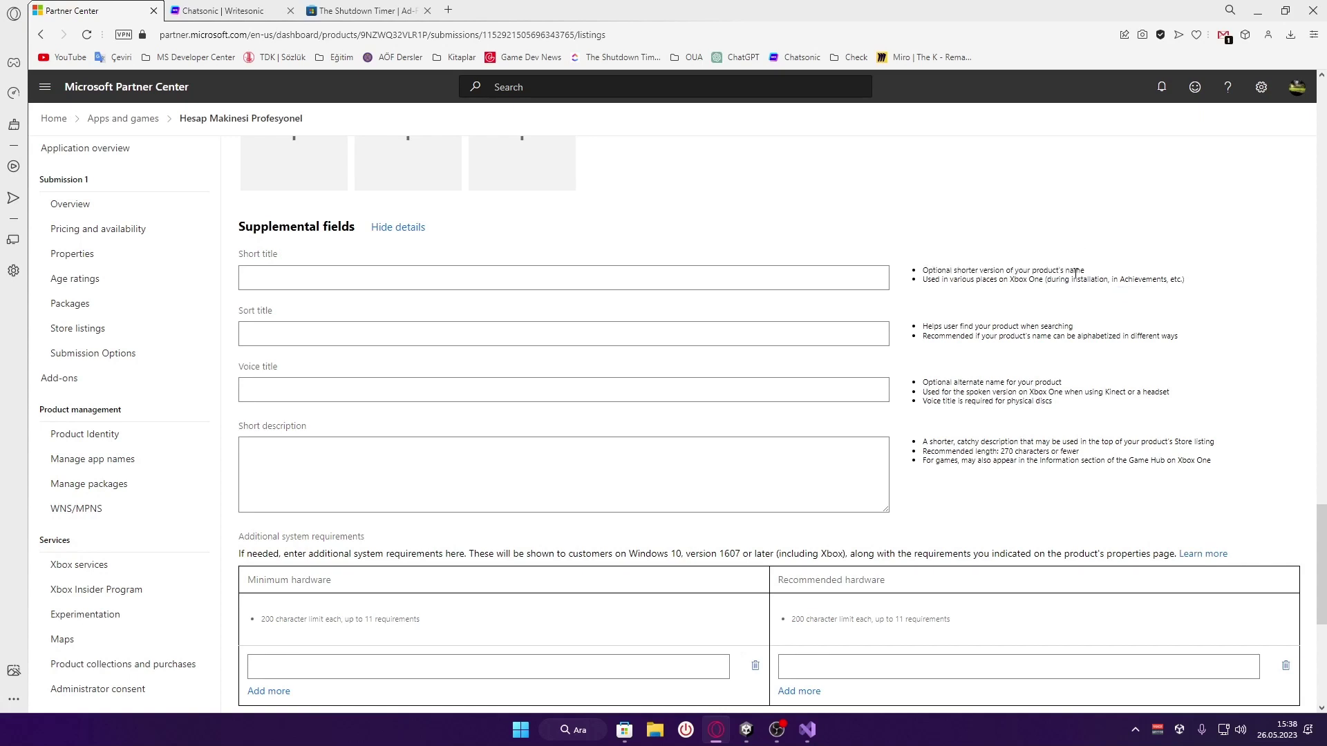
drag(1085, 272, 914, 275)
drag(1198, 283, 922, 277)
click(947, 269)
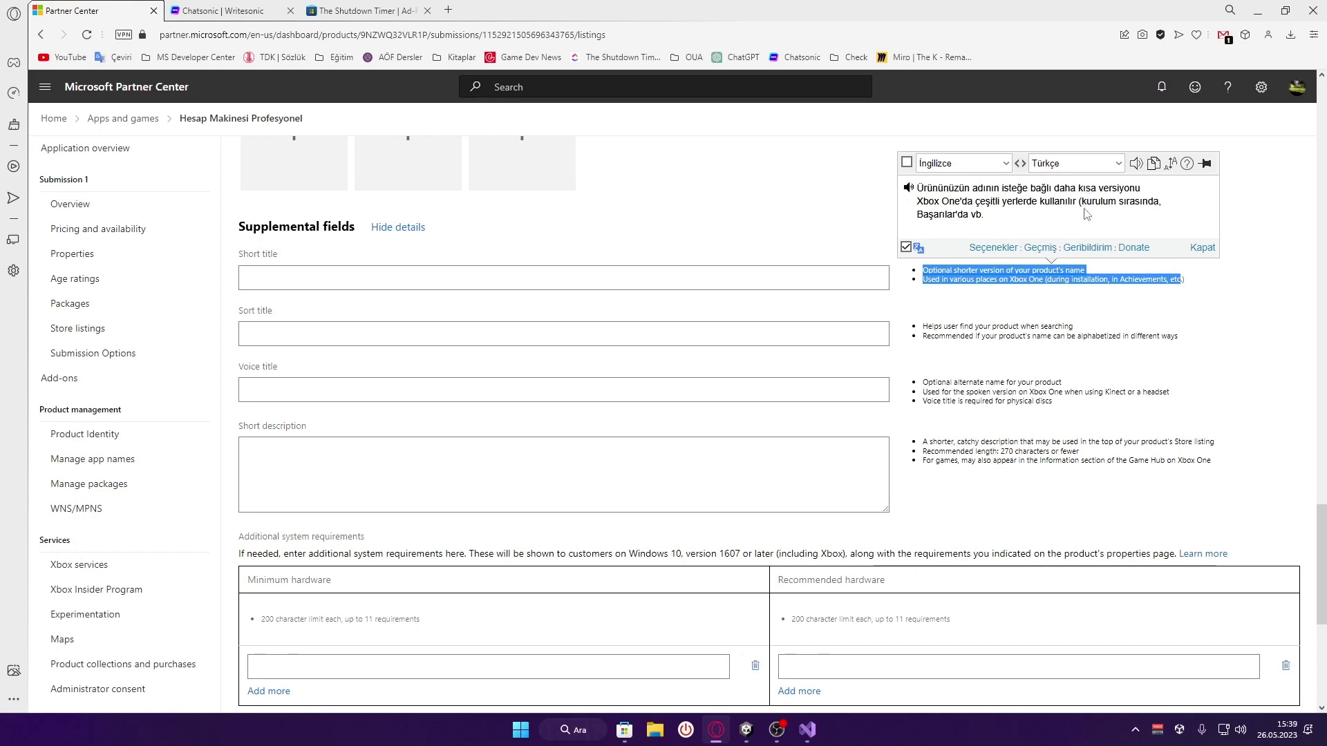
Enter 'Hesap Makinesi' as the Short title
click(1025, 314)
click(413, 288)
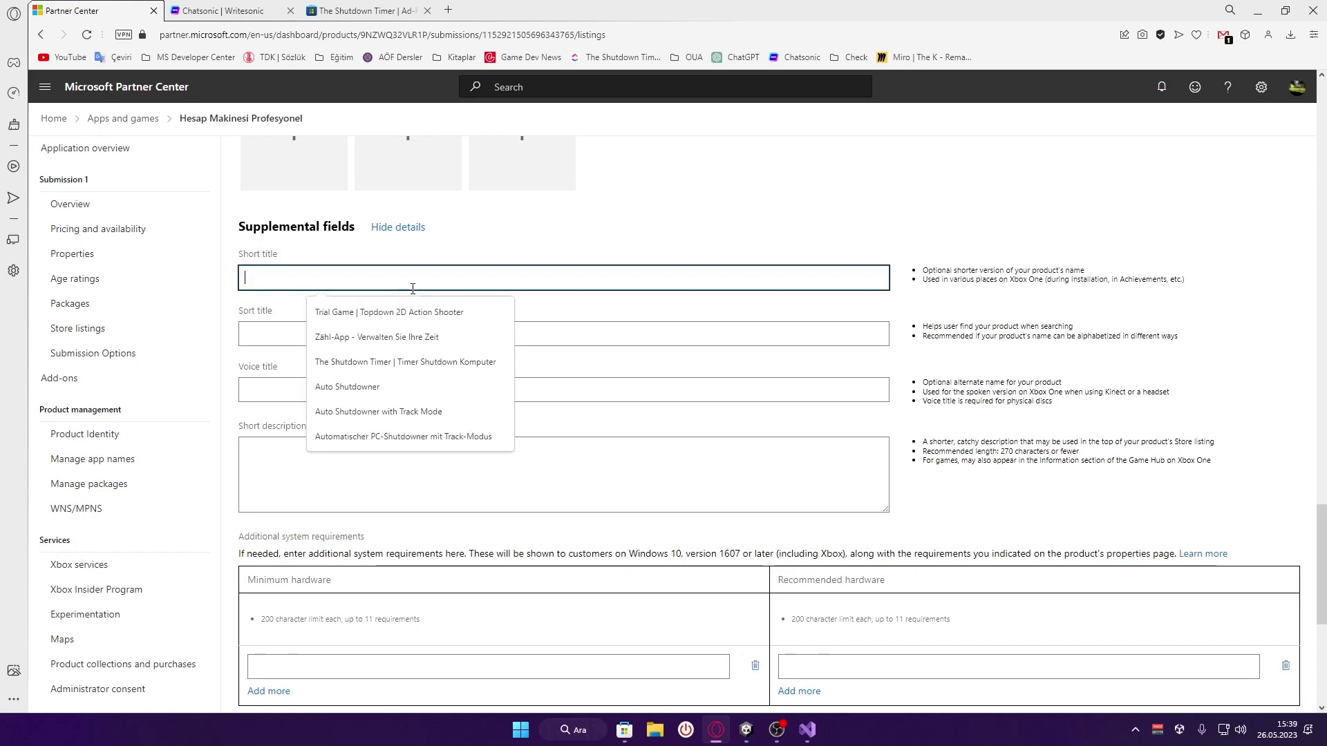
text(Hesap)
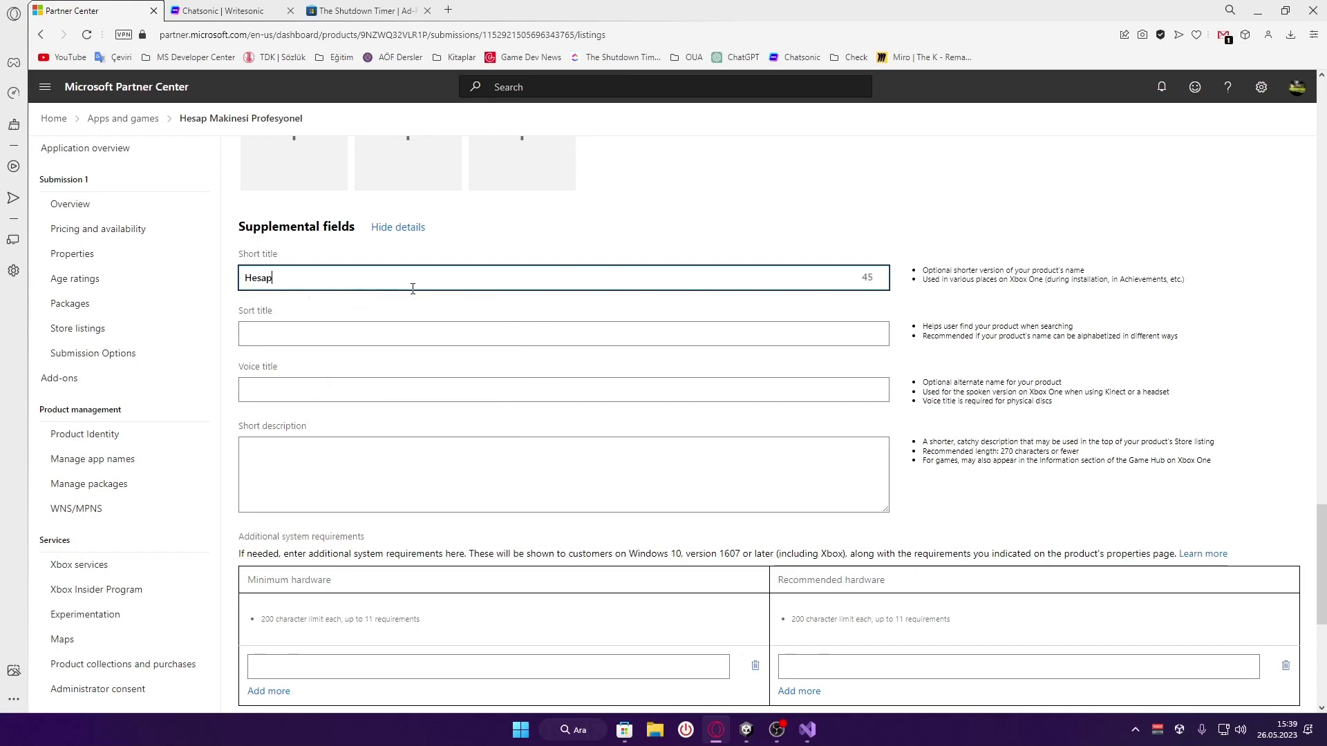
text( Makinesi)
click(288, 335)
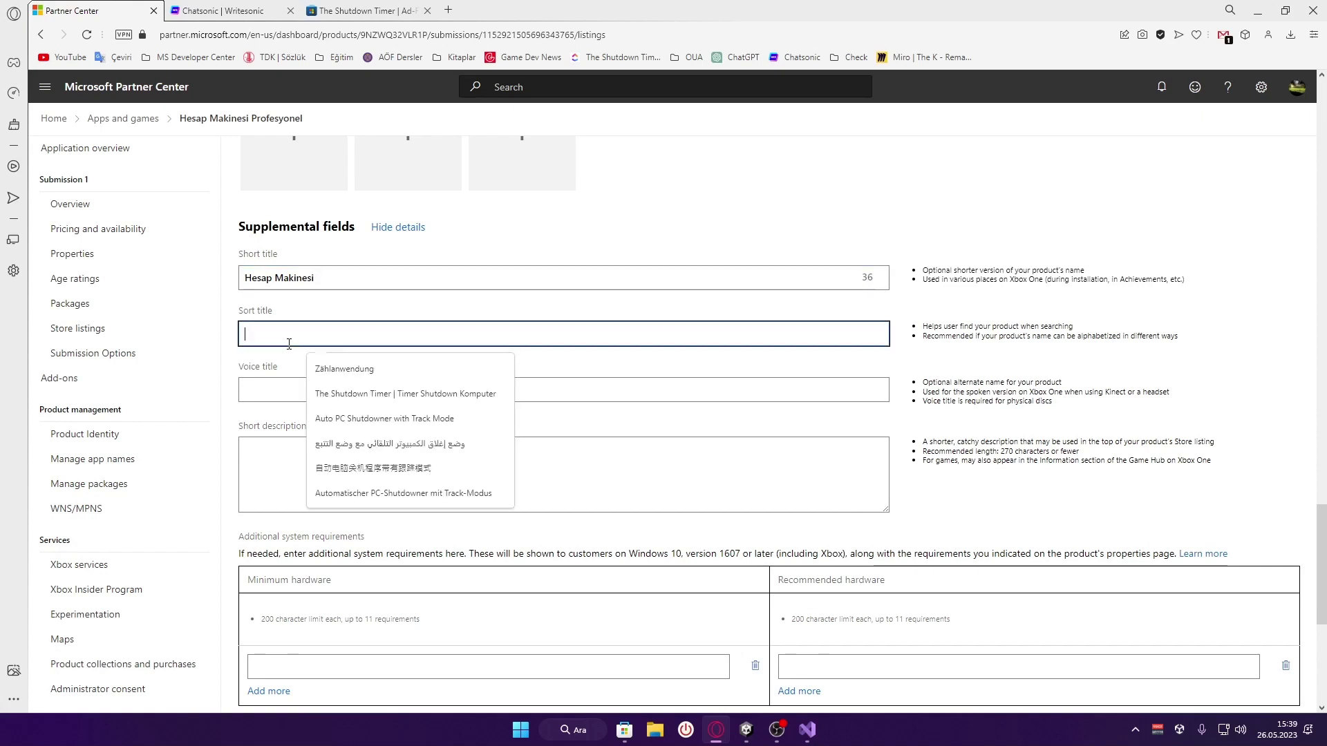
click(284, 366)
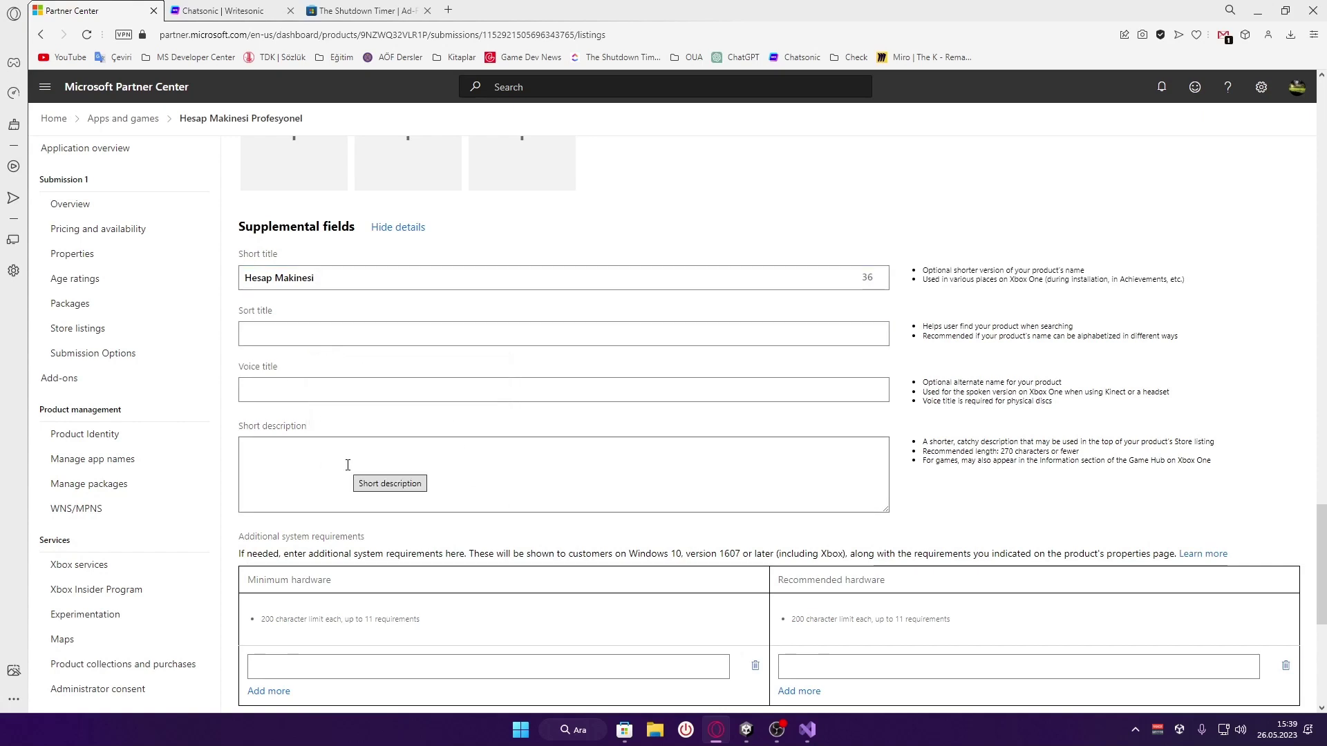
Set the Short description to 'Basit hesap makinesi', replacing the pasted link
click(373, 474)
text(https://www.microsoft.com/store/productId/9NS4TLM4R8DP)
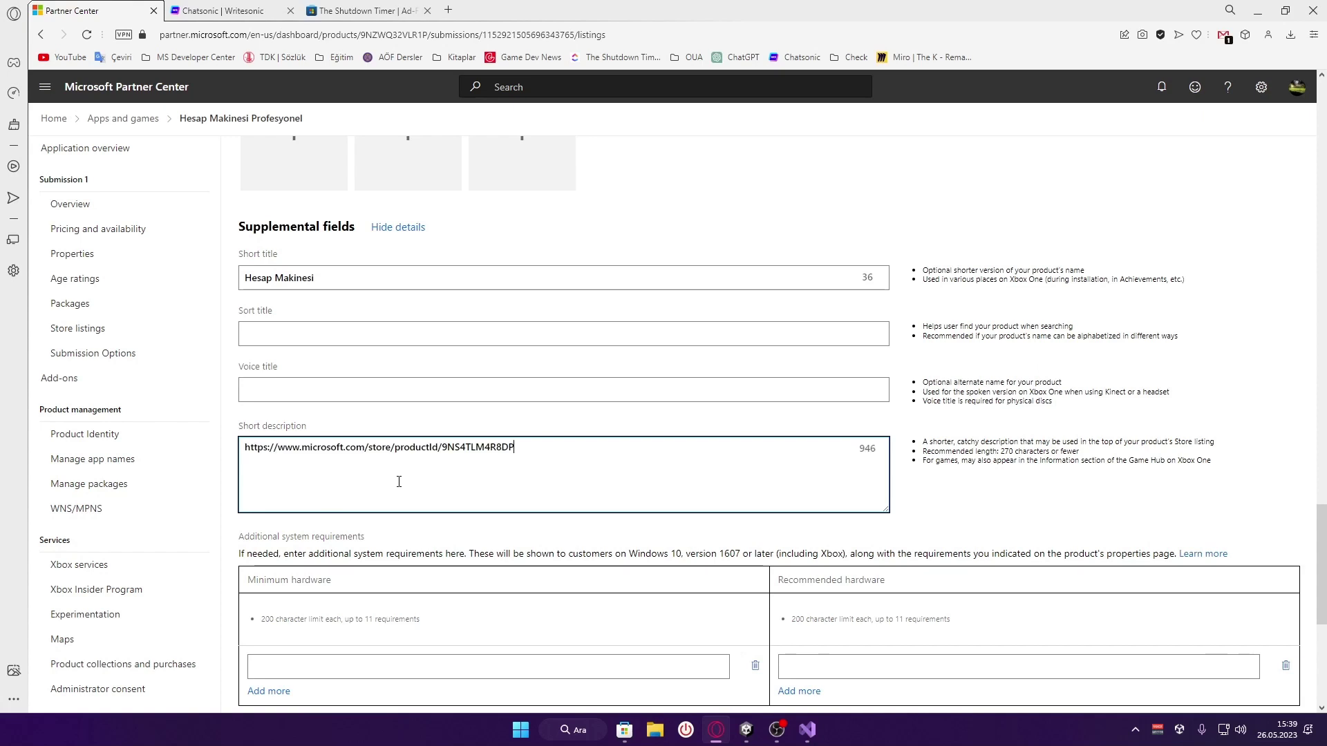
key(ctrl+a)
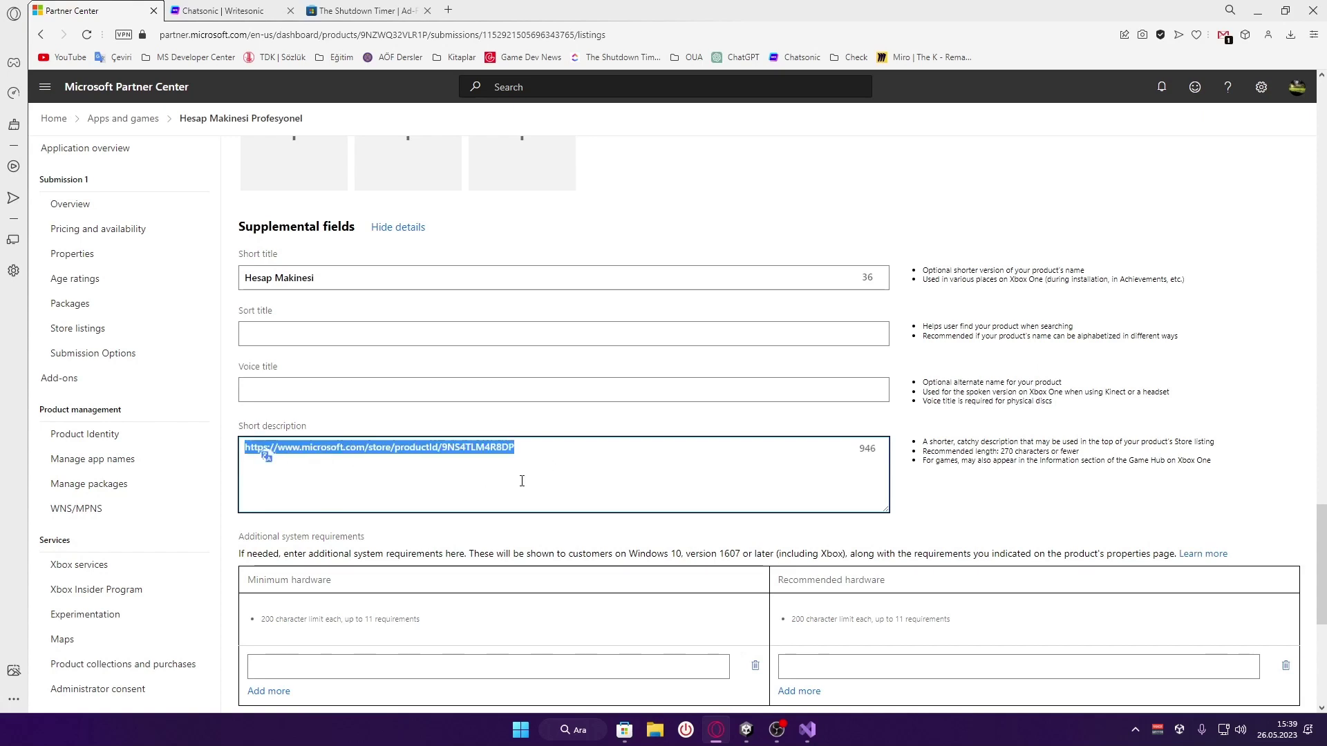
text(UBasit hesao)
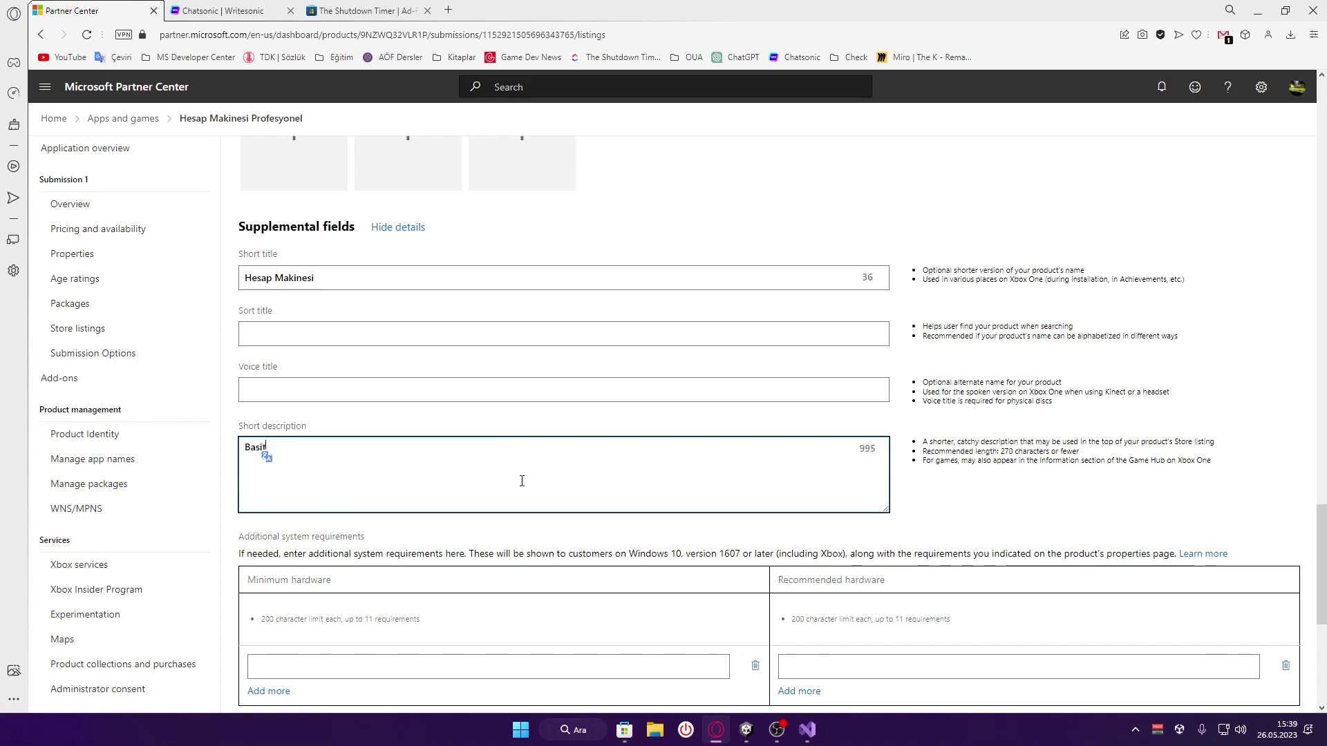
key(BackSpace)
key(BackSpace)
text(p makinesi)
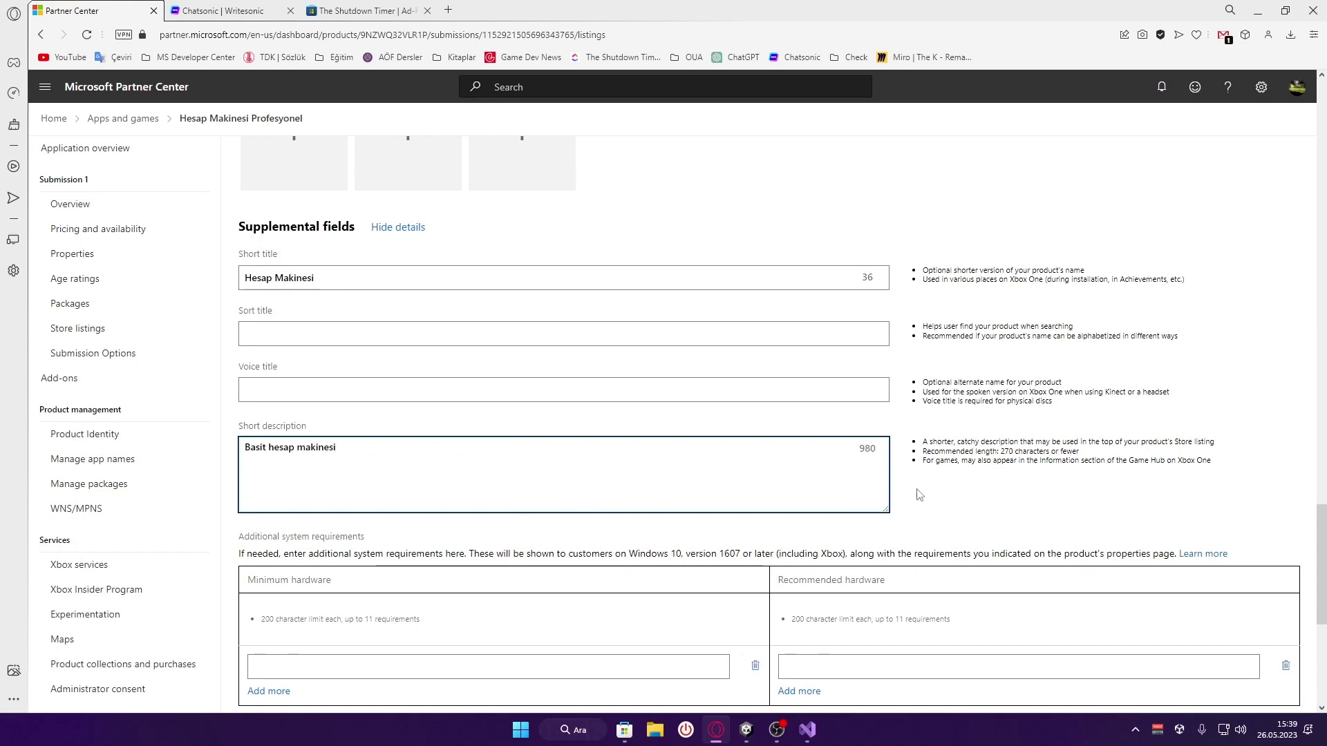
click(639, 525)
Check the ertbaran search results in Microsoft Store, then return to Partner Center
click(622, 727)
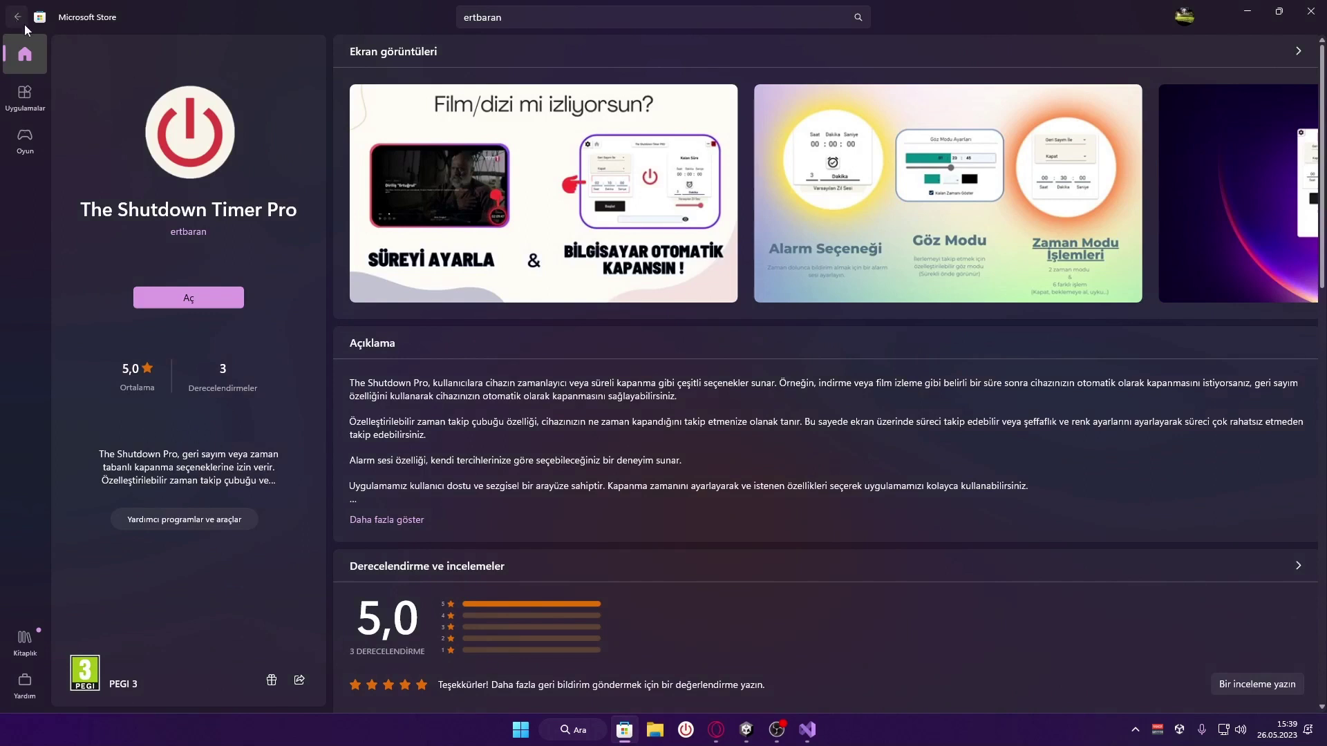
click(16, 17)
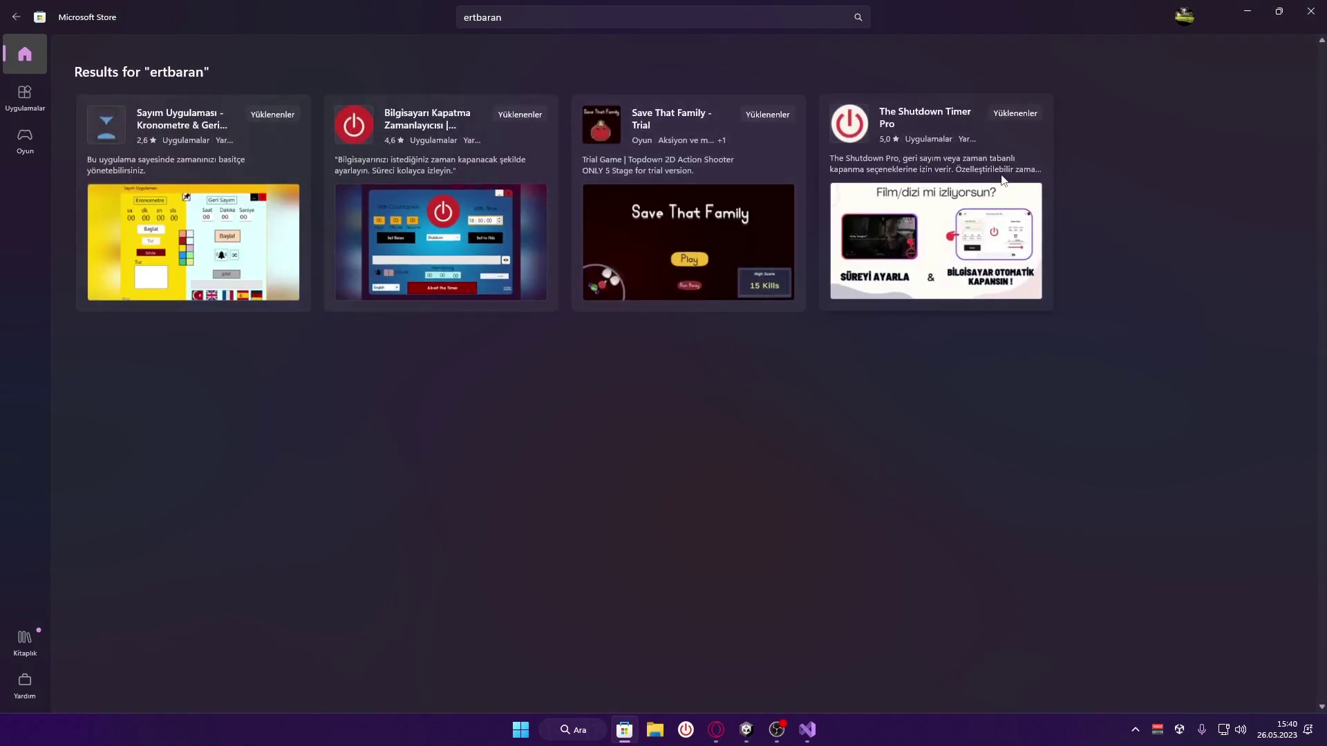
click(717, 729)
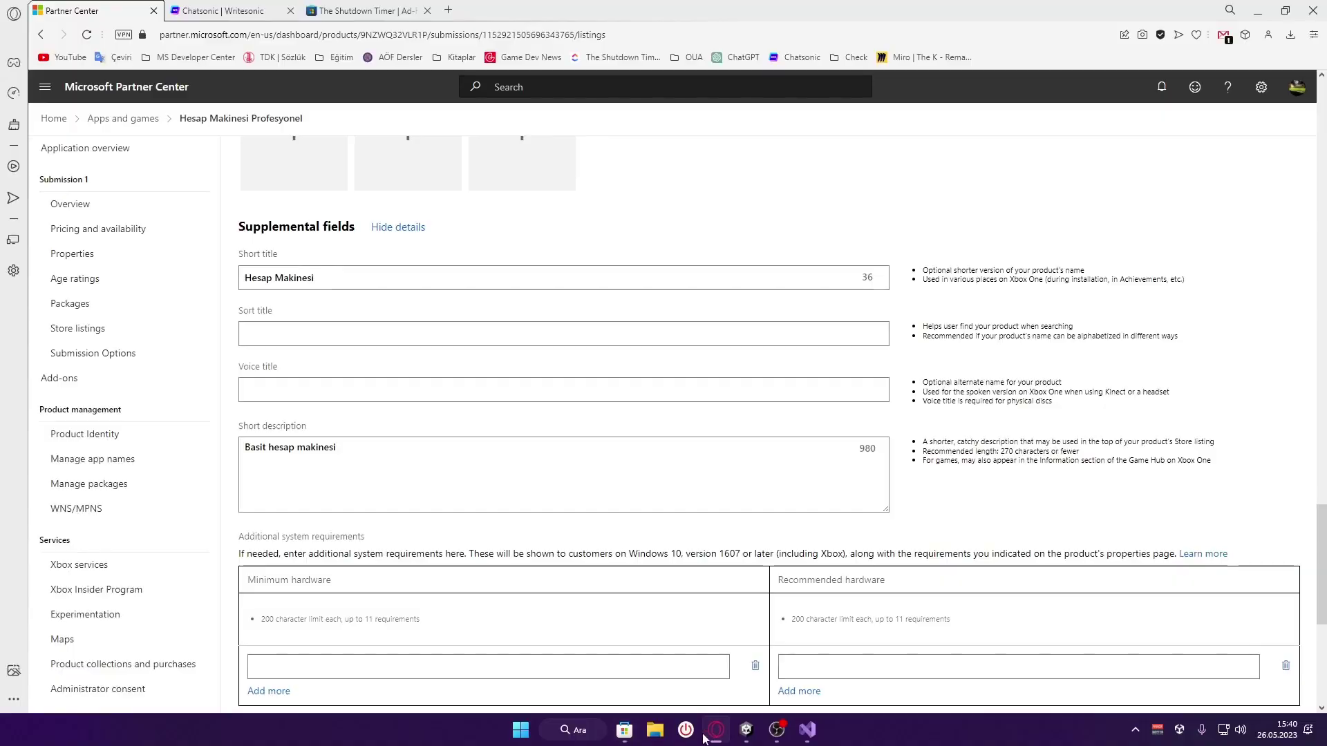
Scroll down to Additional information, focus the Search terms box, then switch to Microsoft Store
scroll(515, 511, down, 4)
scroll(509, 494, up, 1)
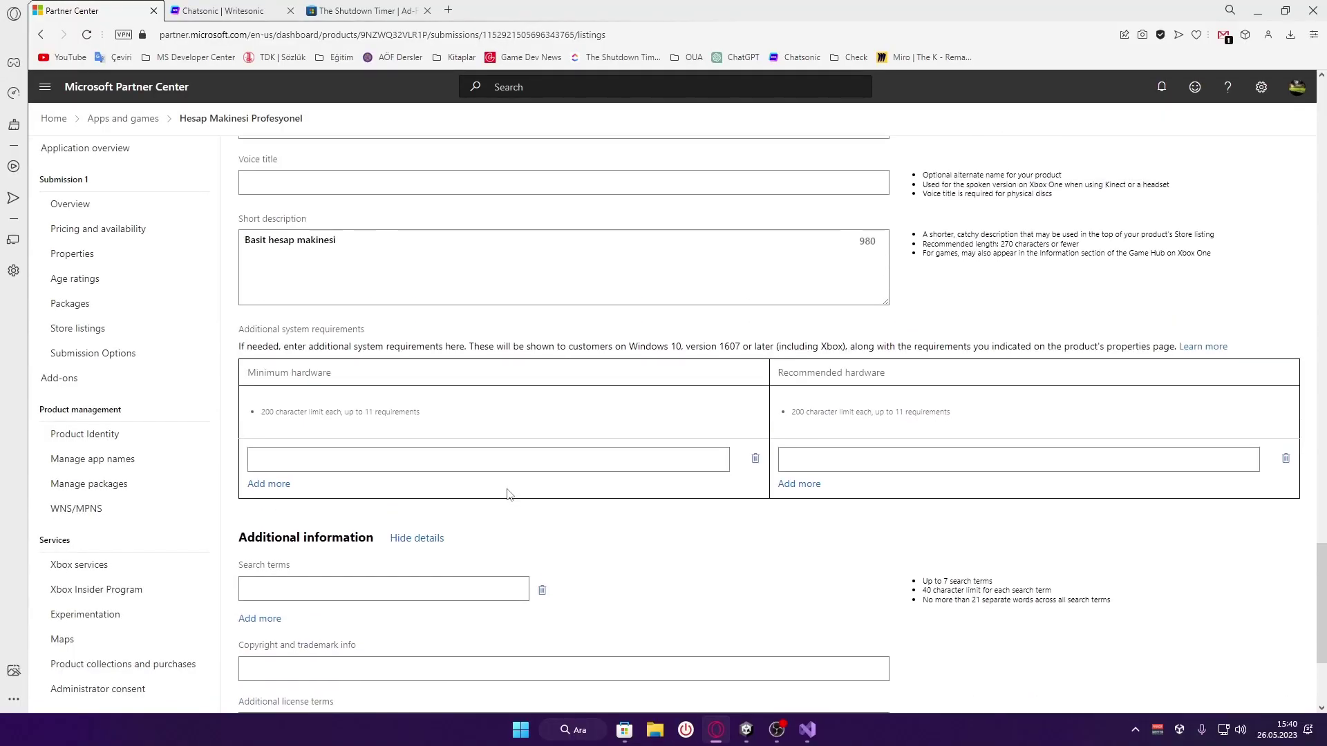
scroll(508, 493, down, 2)
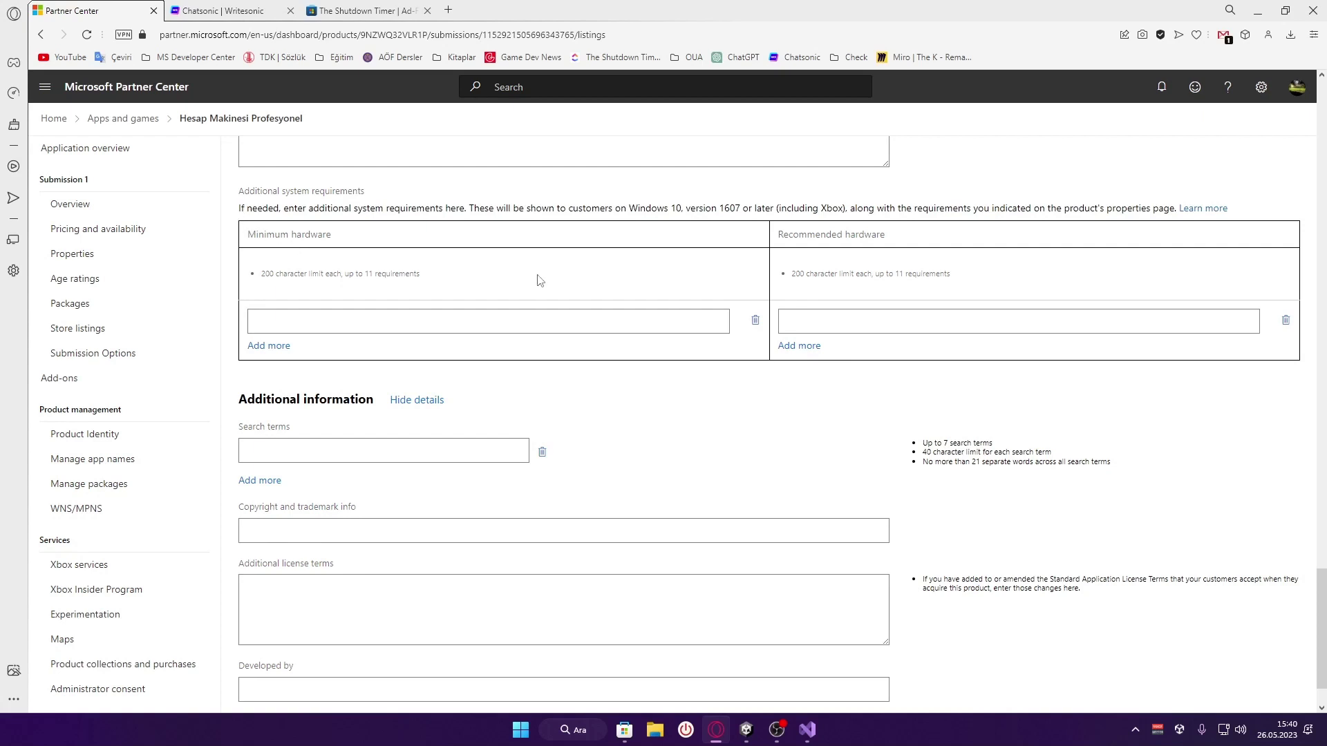
scroll(601, 286, down, 1)
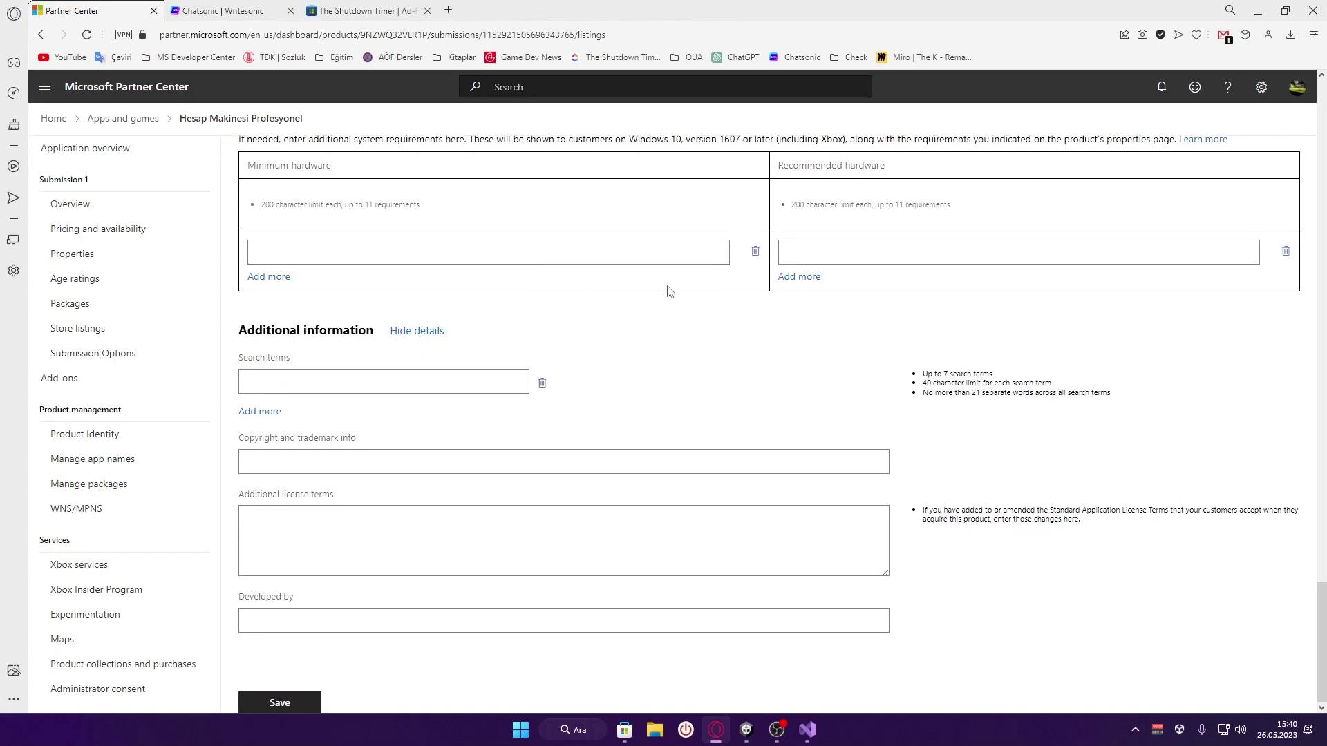
click(319, 382)
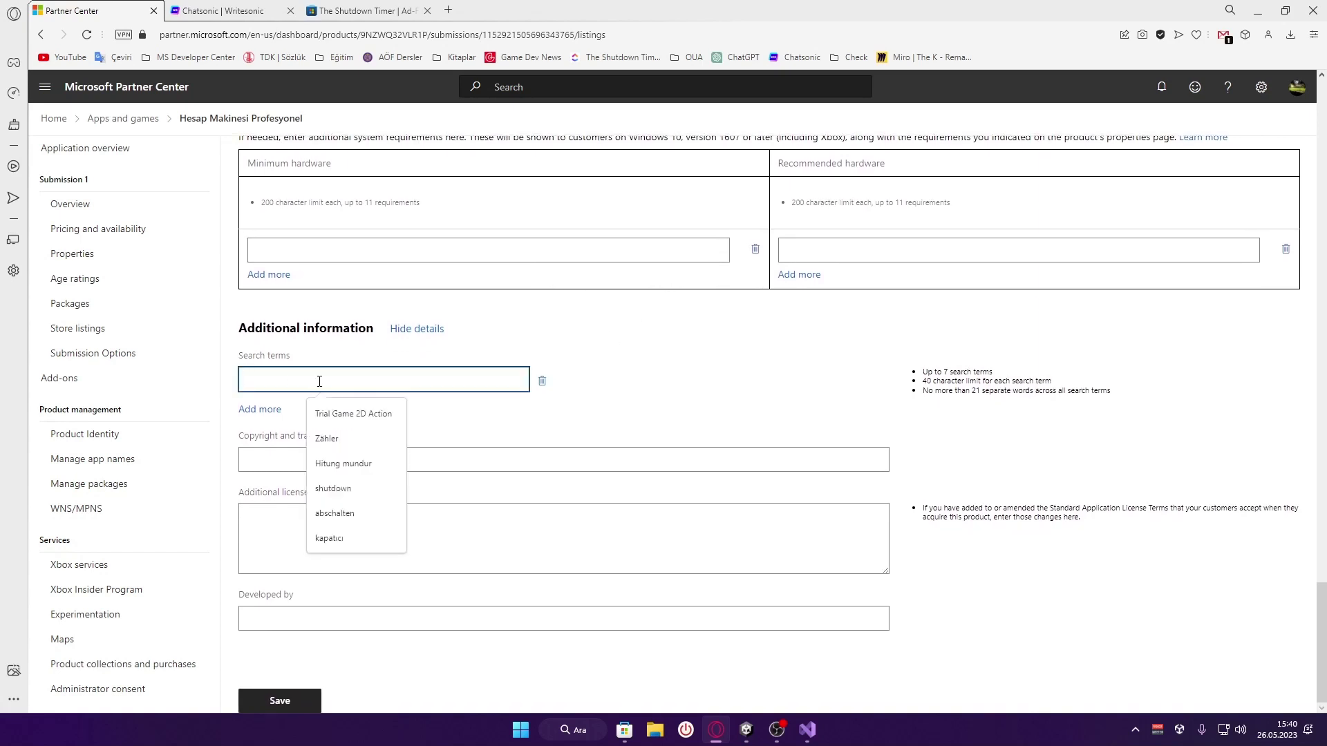
click(624, 730)
Search Microsoft Store for 'hesap makinesi pro', select the phrase, and go back to Partner Center
click(522, 19)
key(ctrl+a)
text(he)
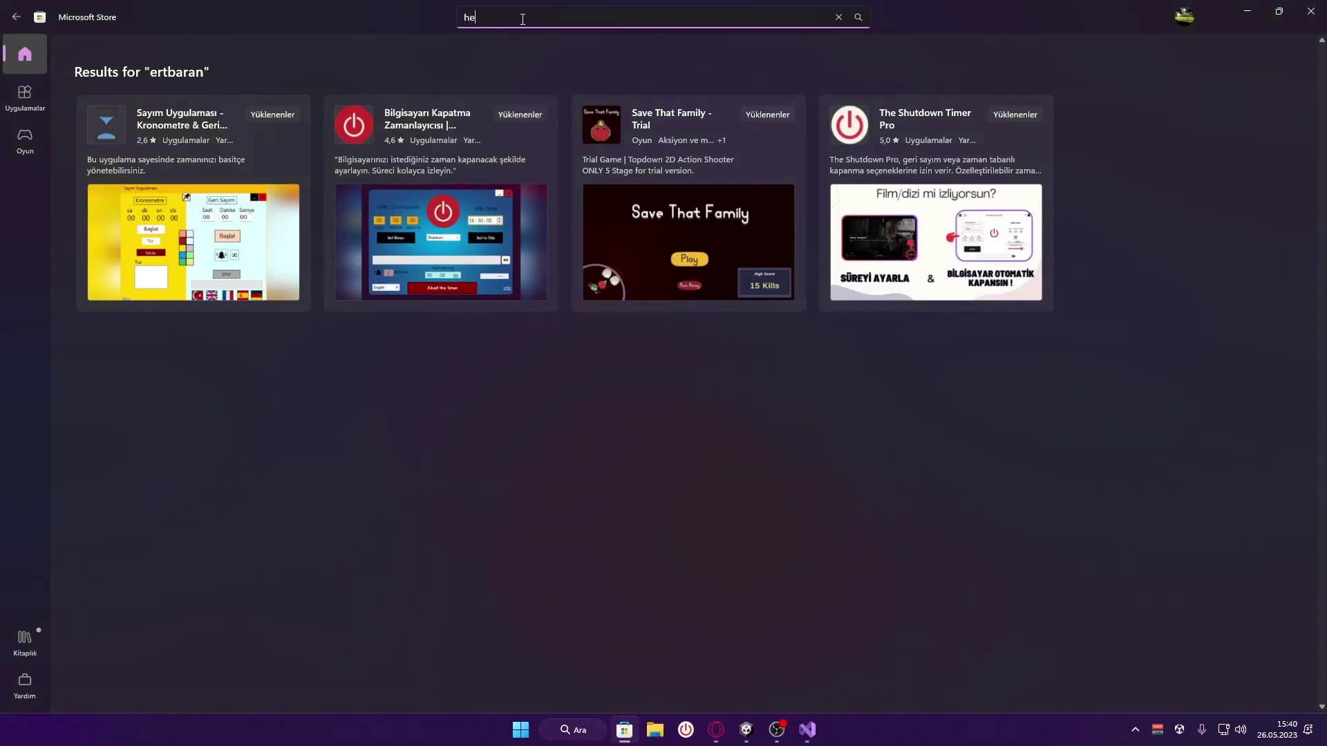
text(sap makinesi pro)
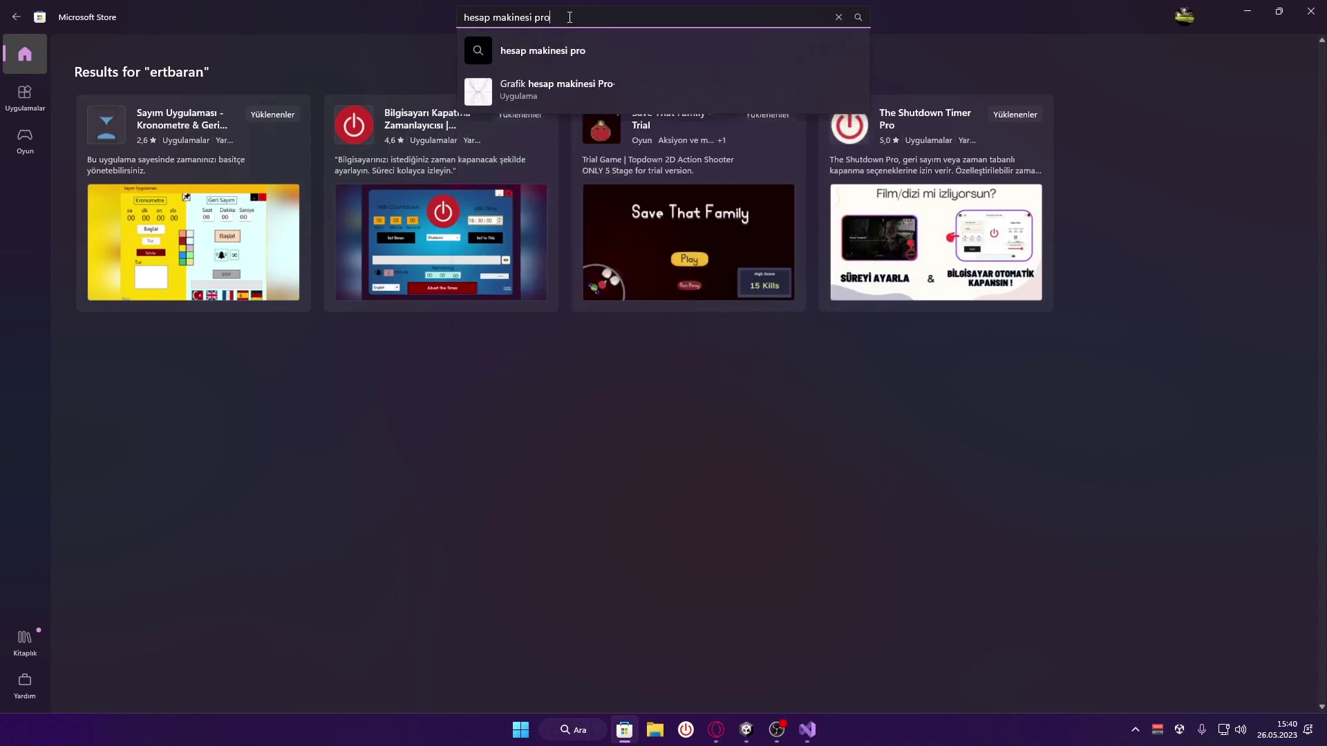
key(ctrl+a)
key(ctrl+c)
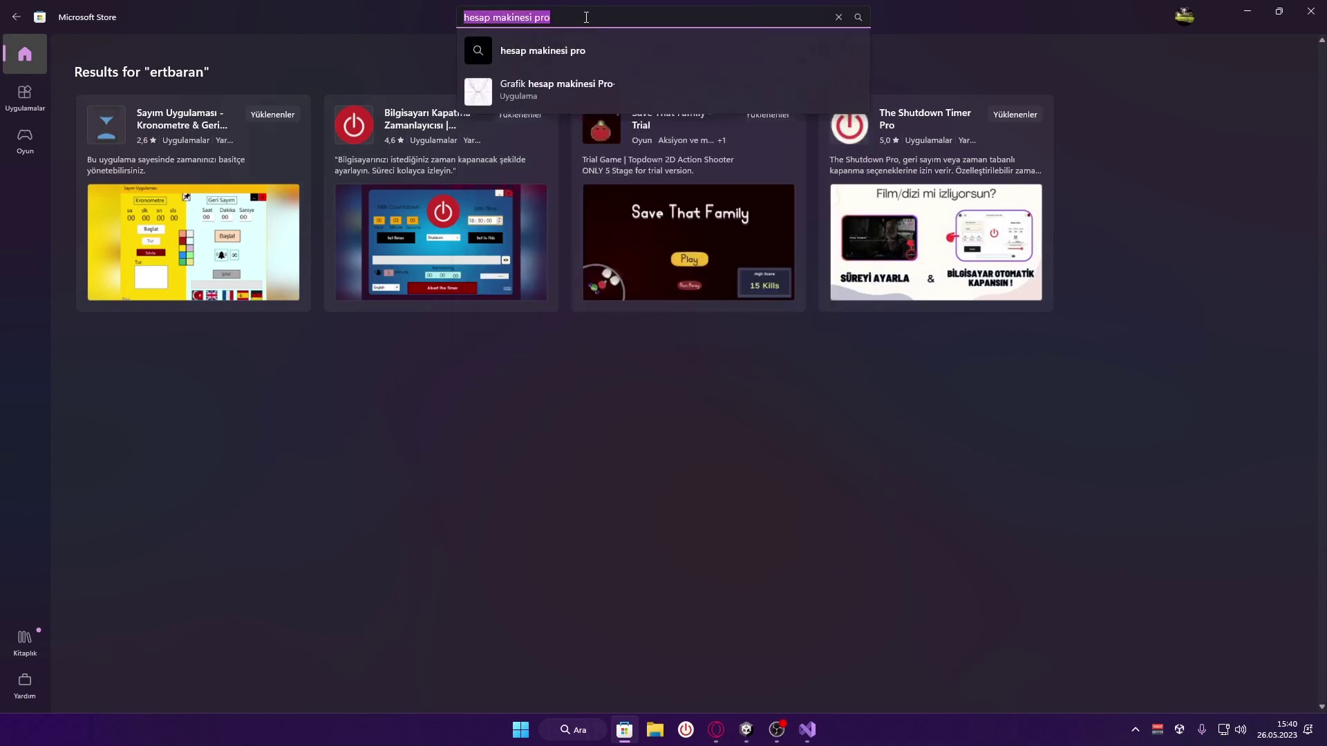
click(717, 741)
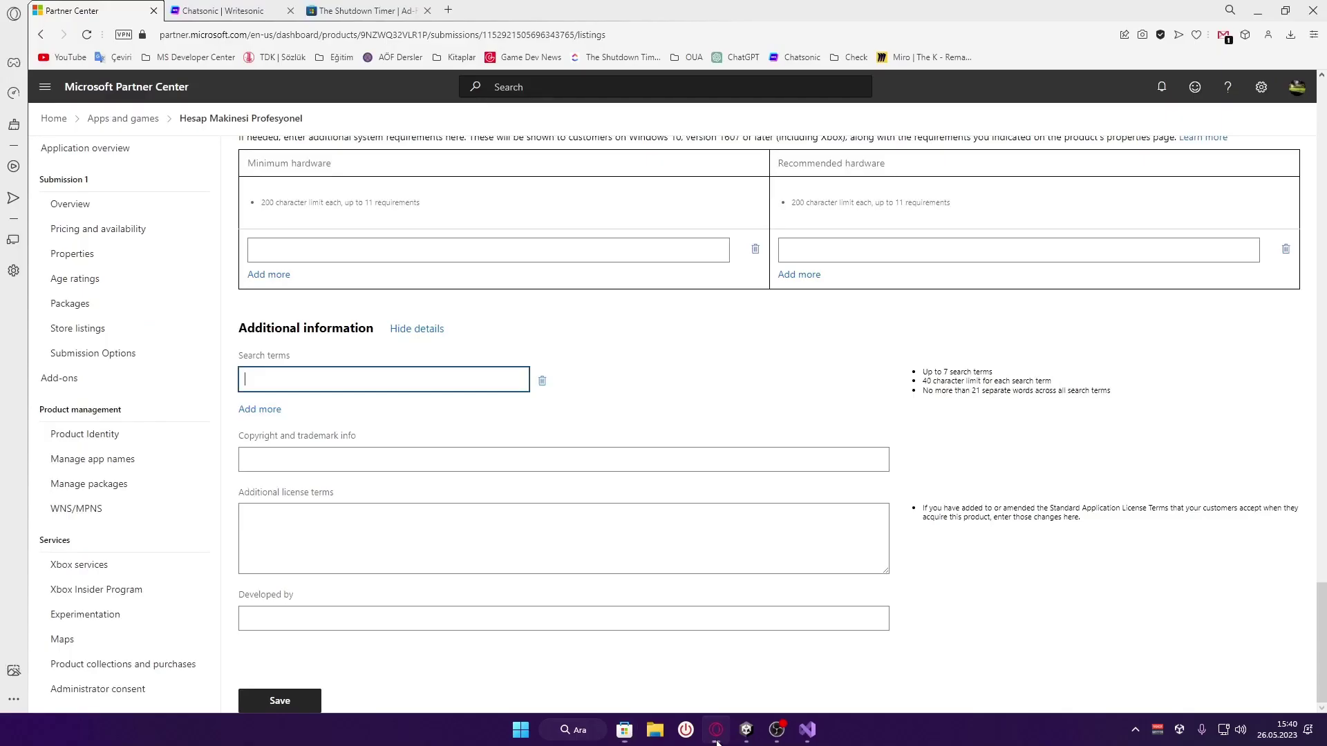
Add the search terms 'hesap makinesi pro' and 'ertbaran hesap makinesi'
click(294, 378)
key(ctrl+v)
click(260, 410)
click(676, 384)
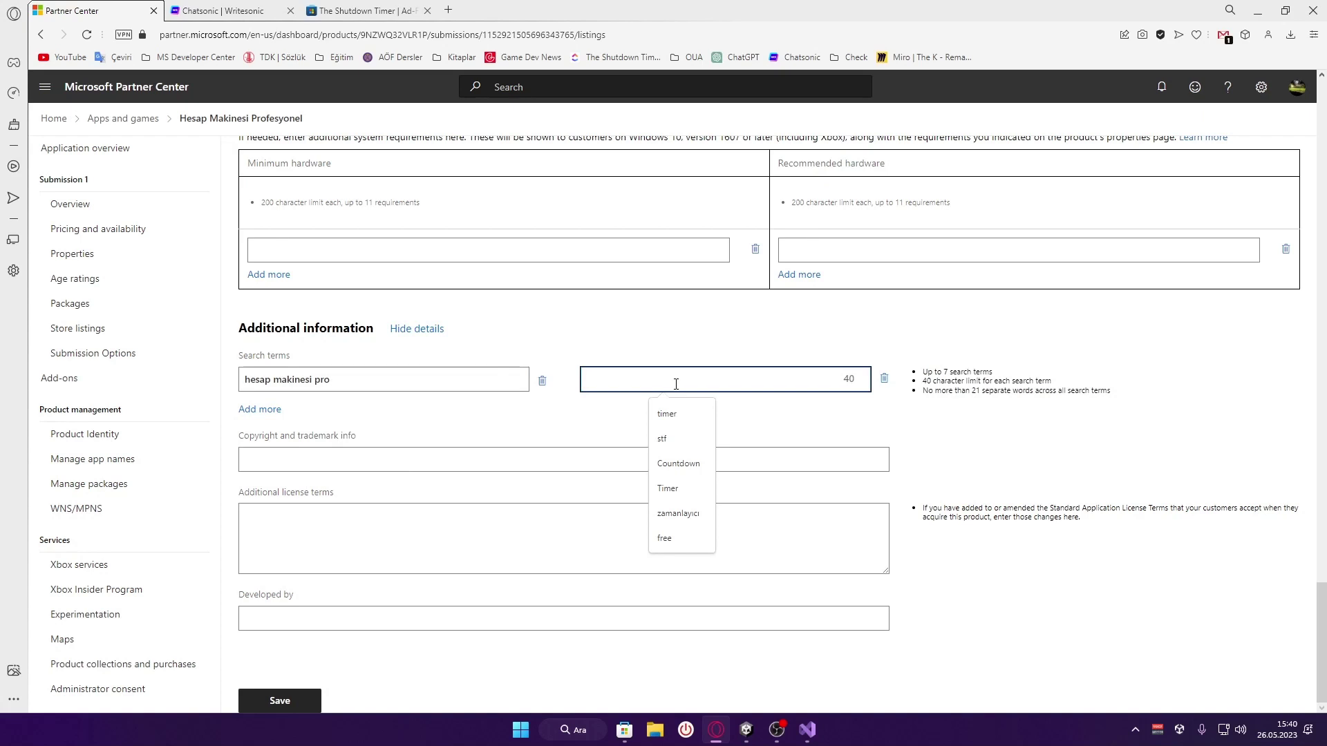
text(ertbaran)
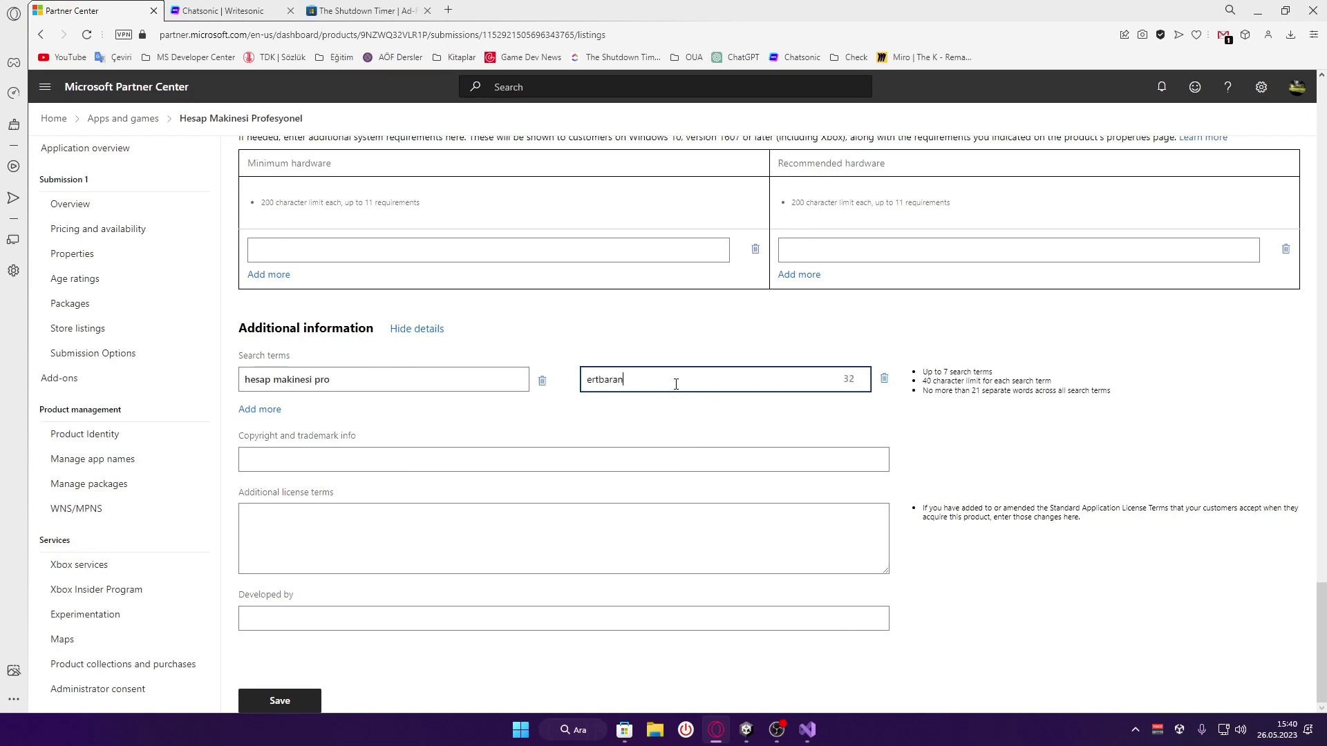
text( hesap maknesi)
click(672, 381)
text(i)
click(691, 409)
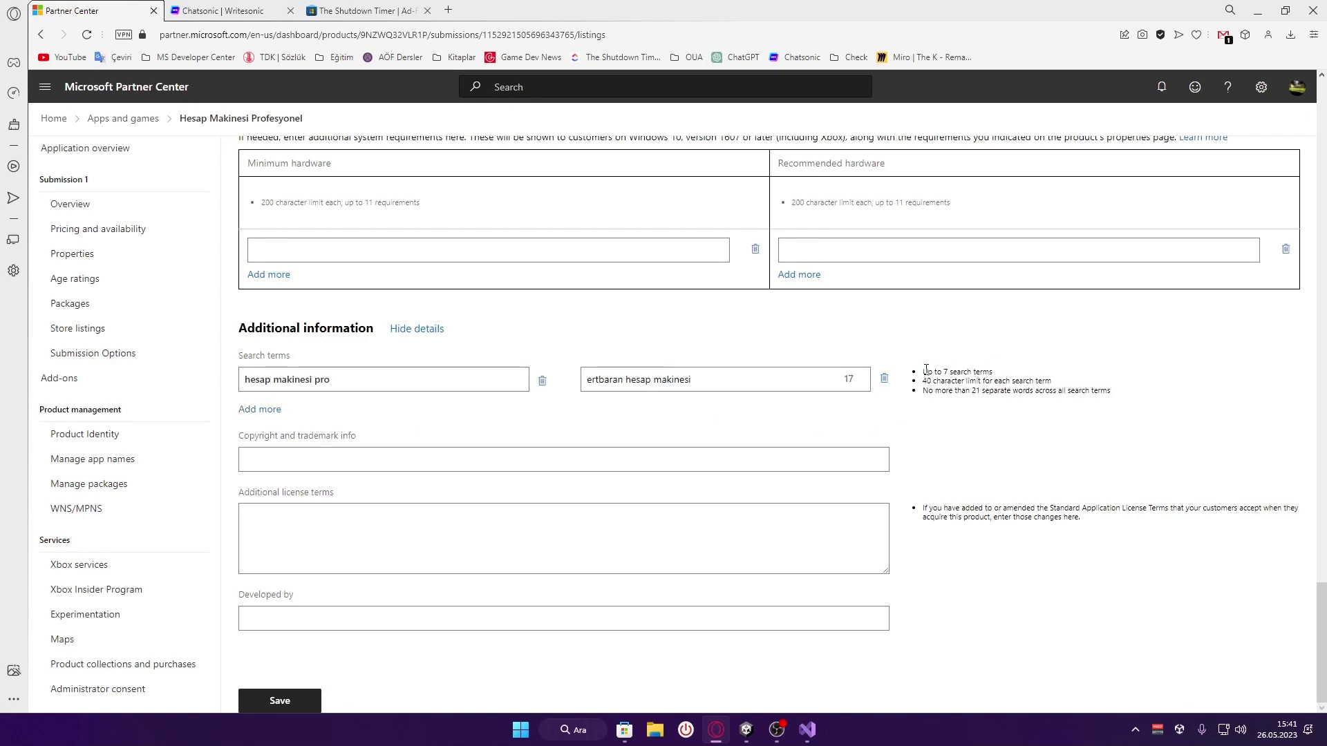
drag(926, 370, 1030, 373)
click(1057, 391)
Review the copyright and additional license terms fields, translating the license label
click(276, 454)
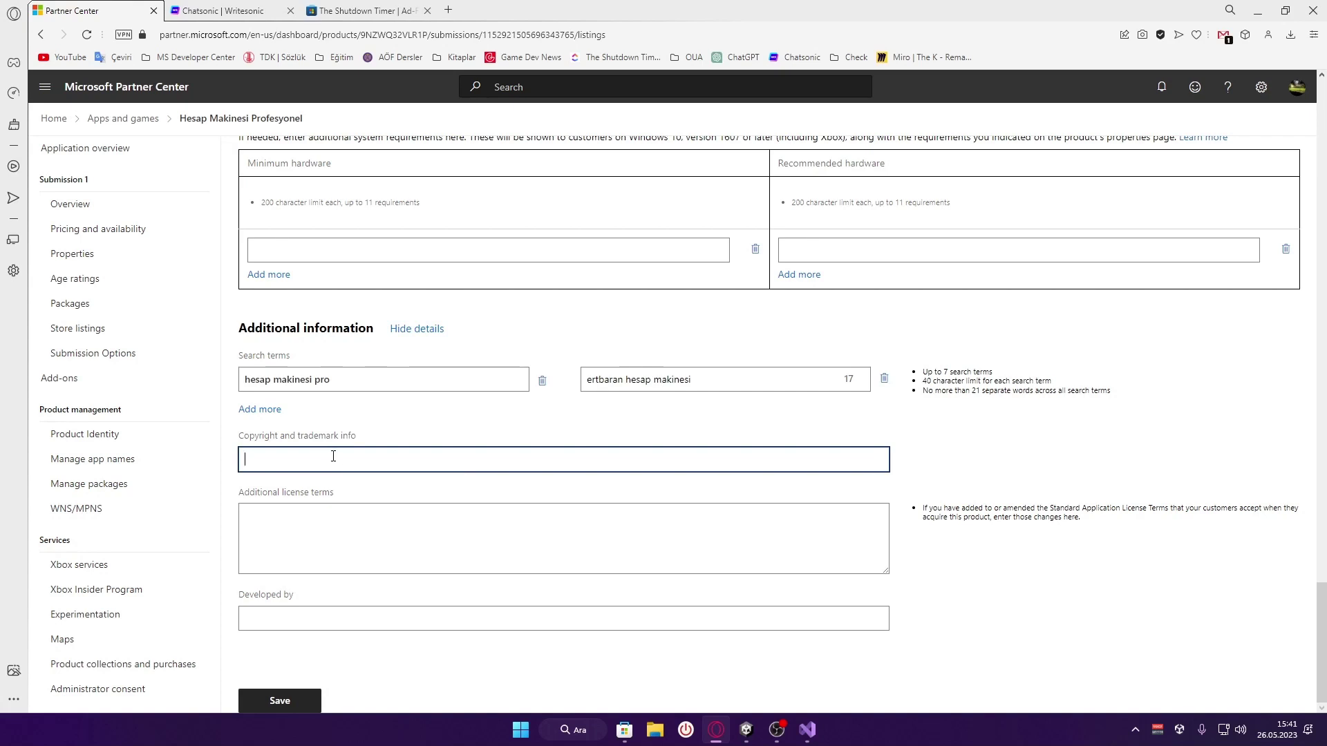
click(382, 549)
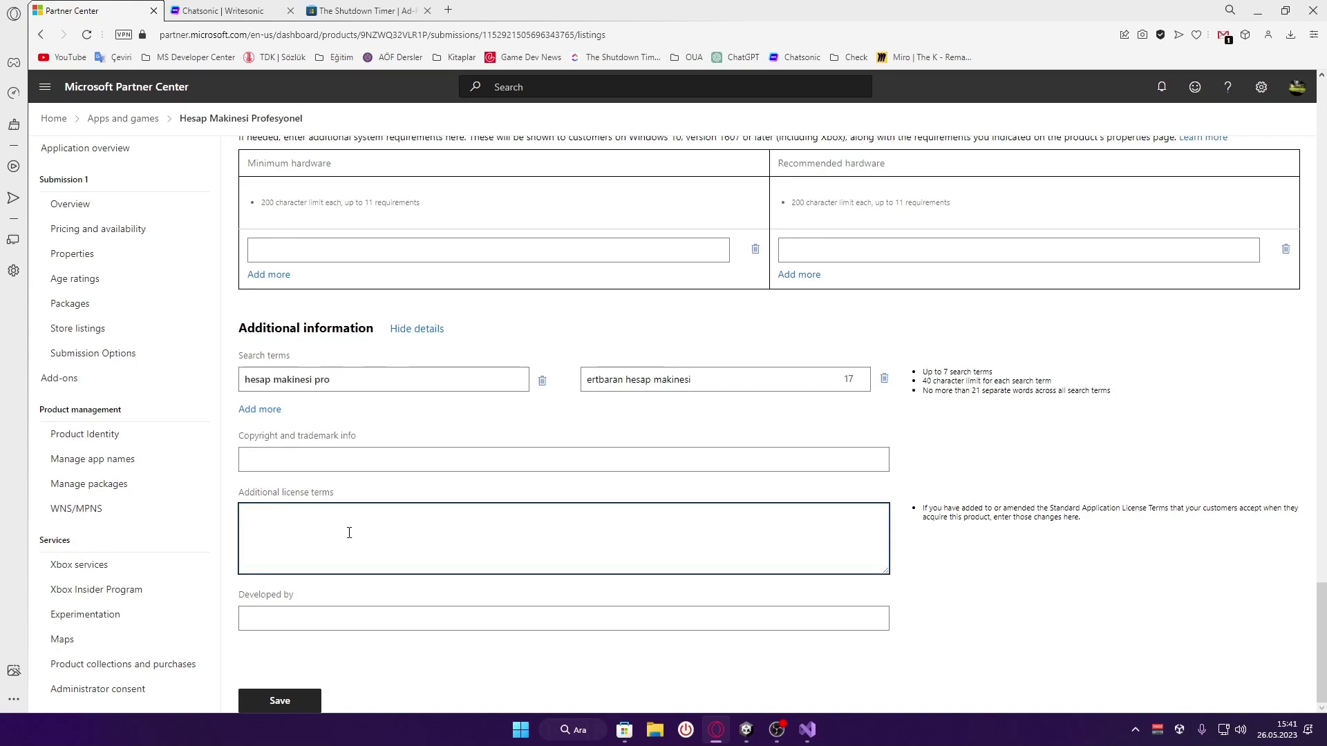
drag(239, 493, 357, 500)
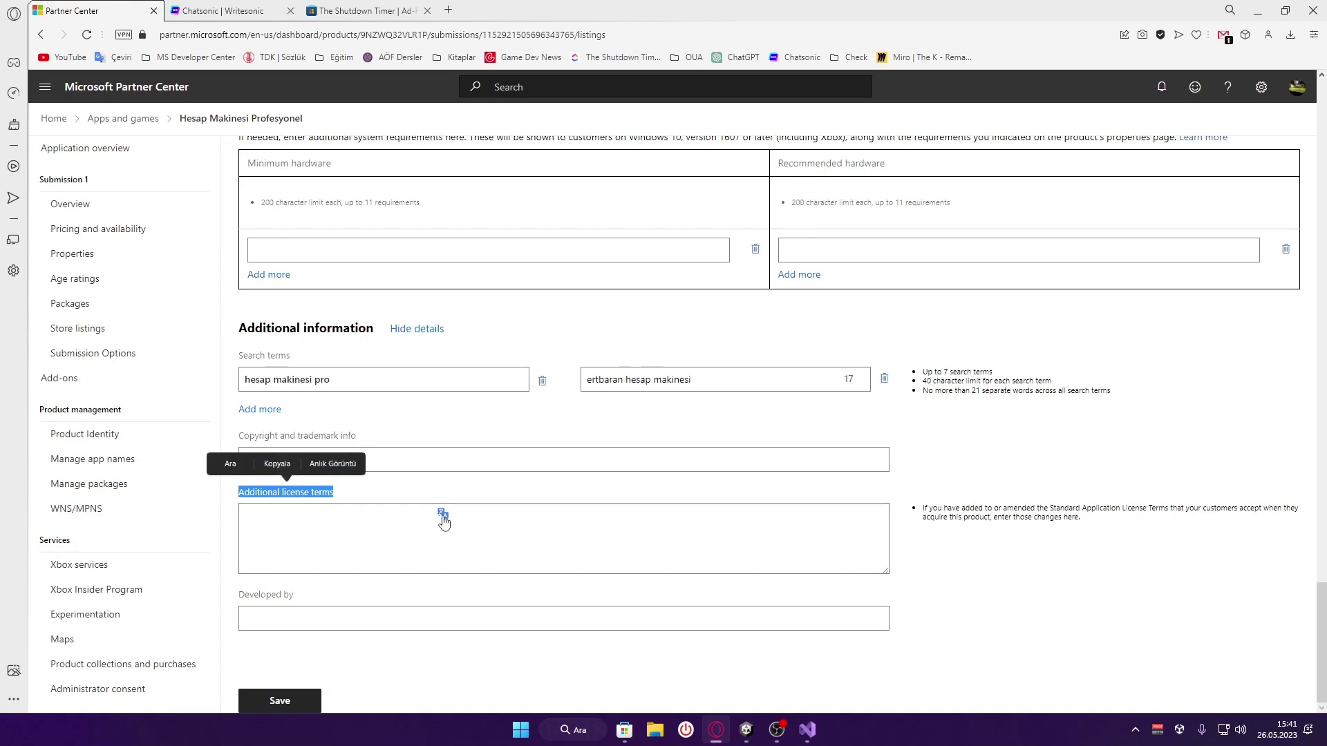
click(444, 514)
click(429, 563)
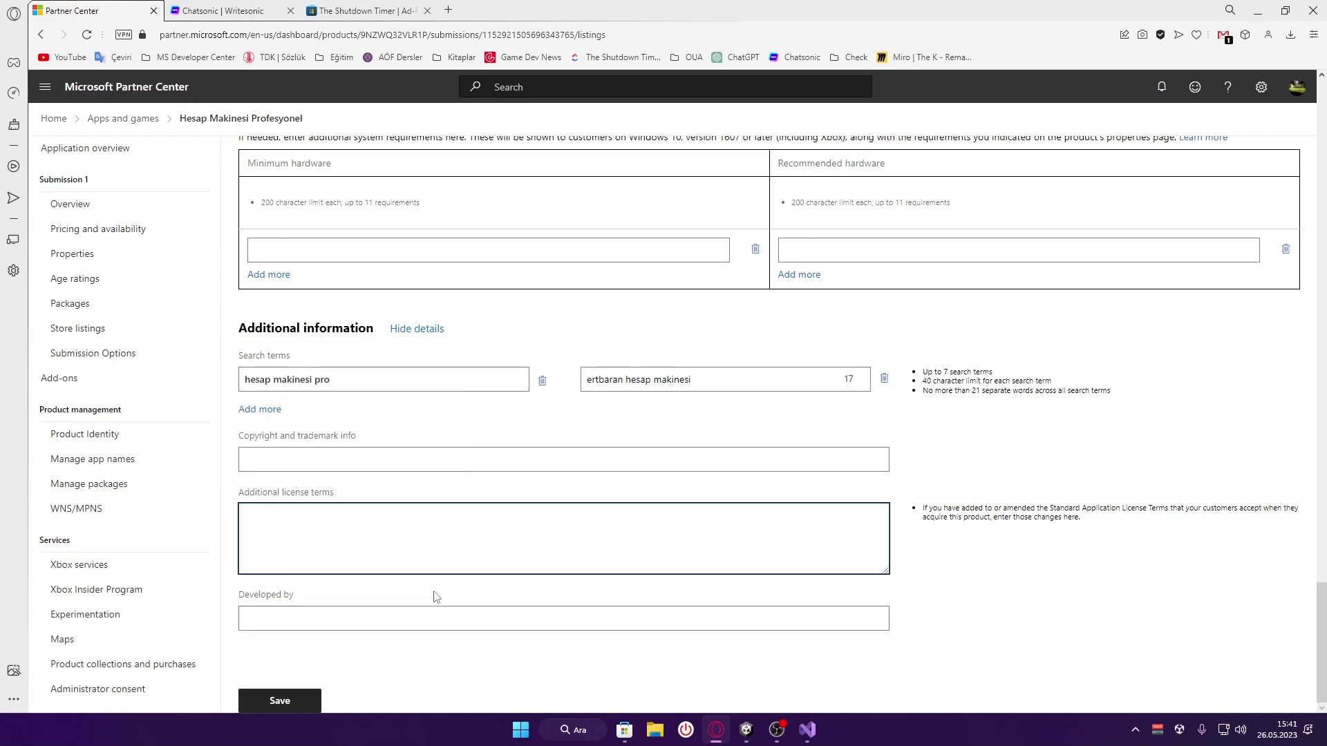
Fill Developed by with the developer's full name and save the listing
click(452, 621)
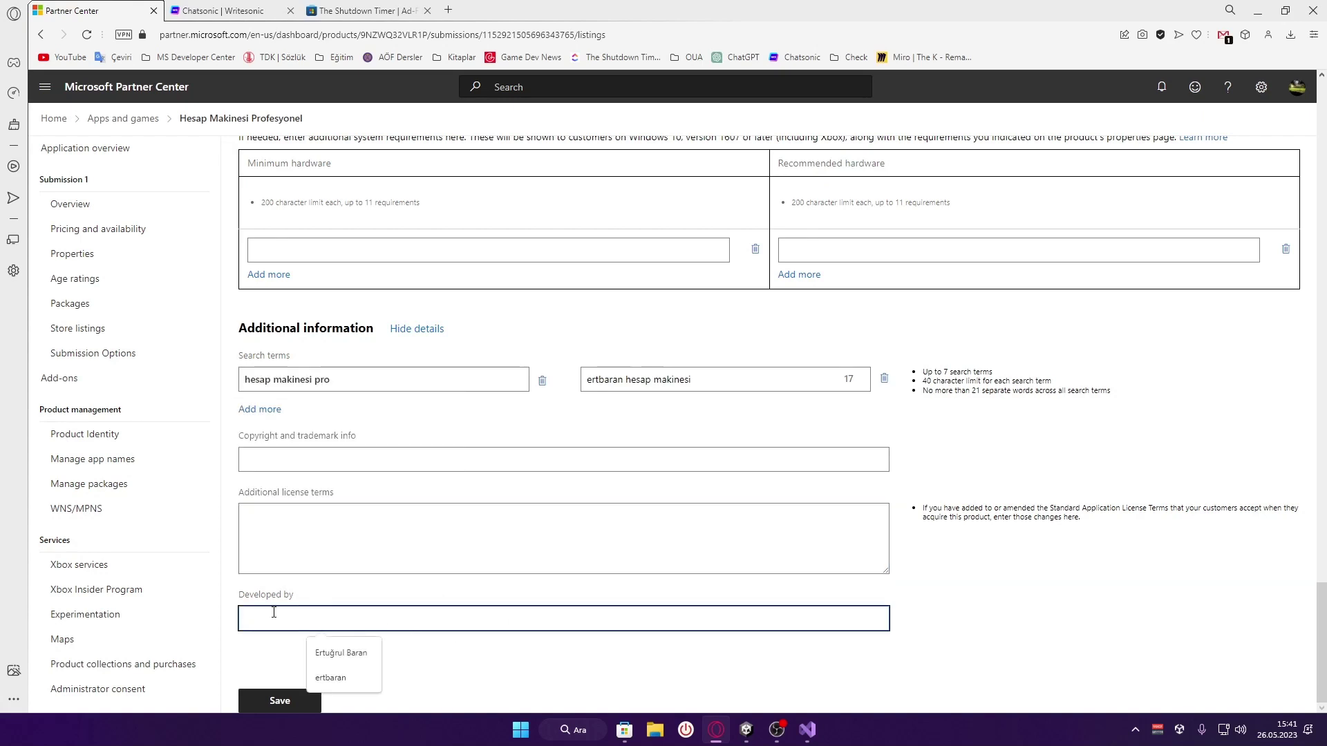
click(358, 678)
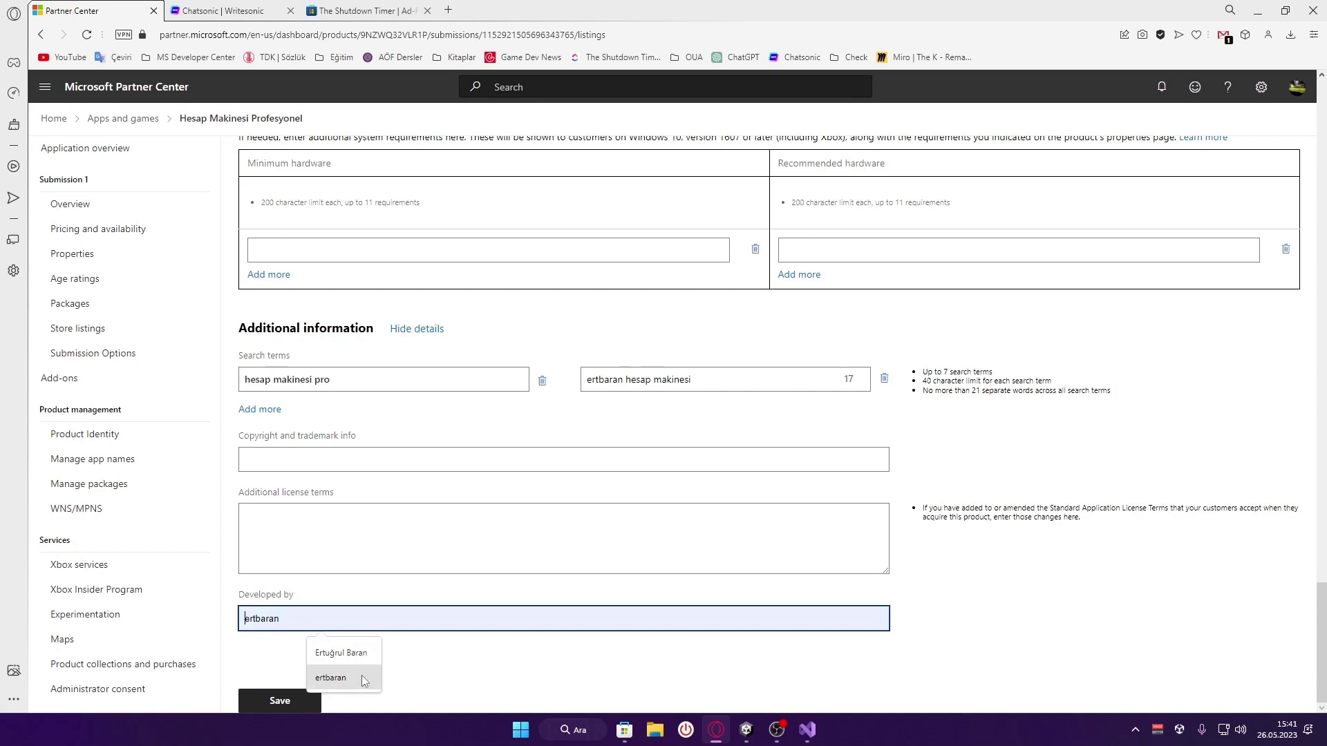
click(363, 651)
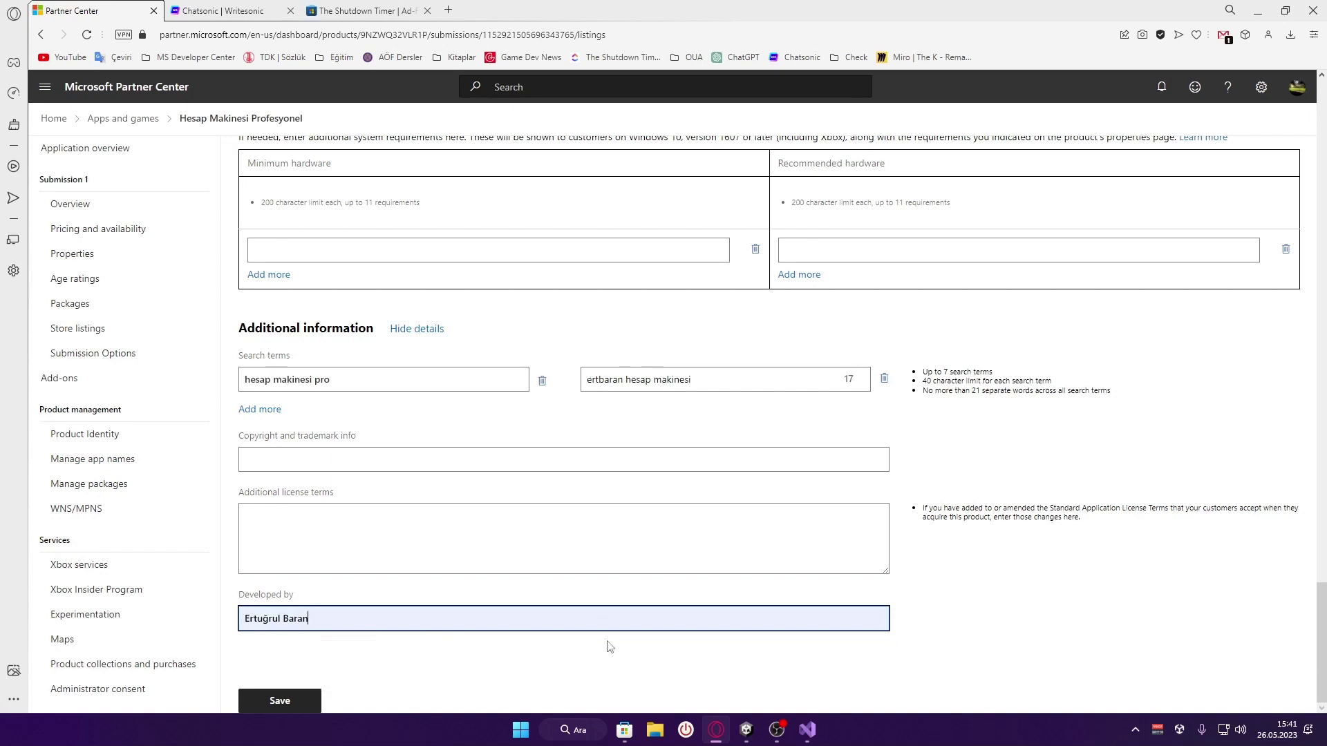
click(291, 700)
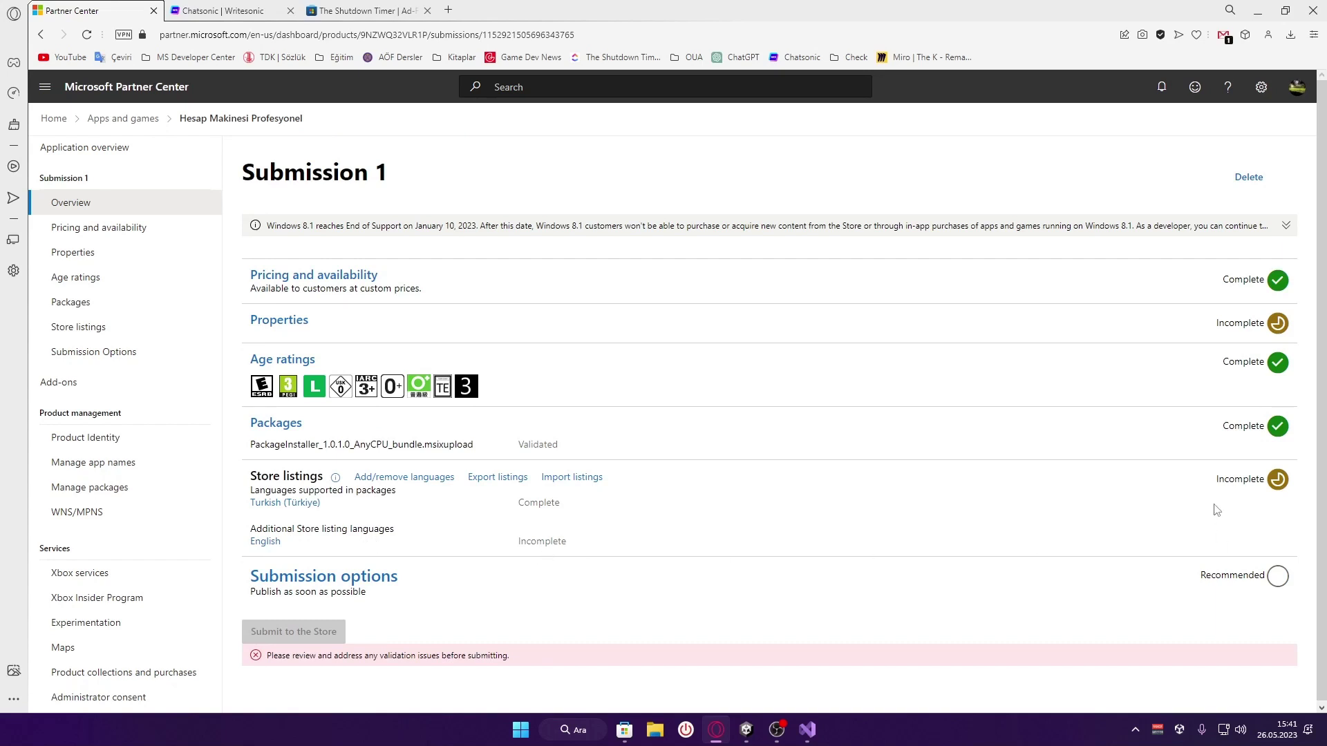
From the Submission 1 overview, go to the Store listing languages management page
double_click(1219, 482)
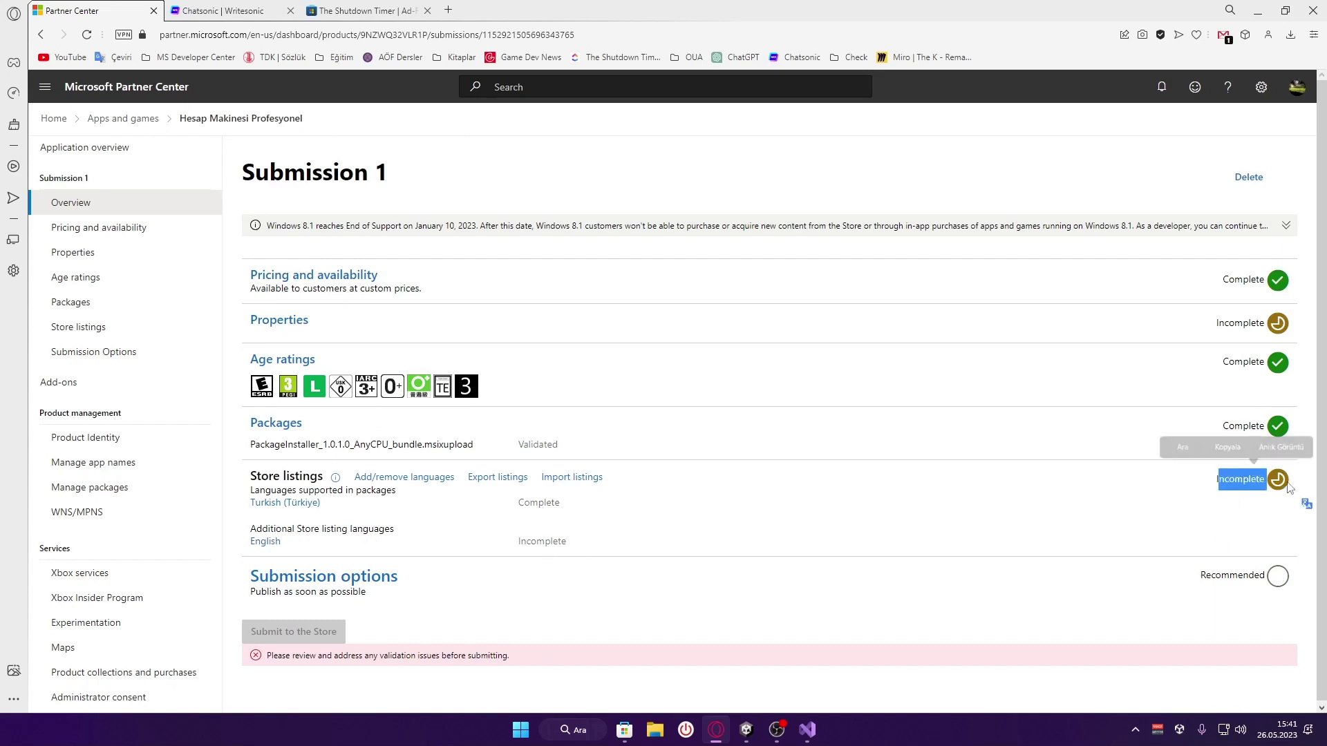
click(1004, 528)
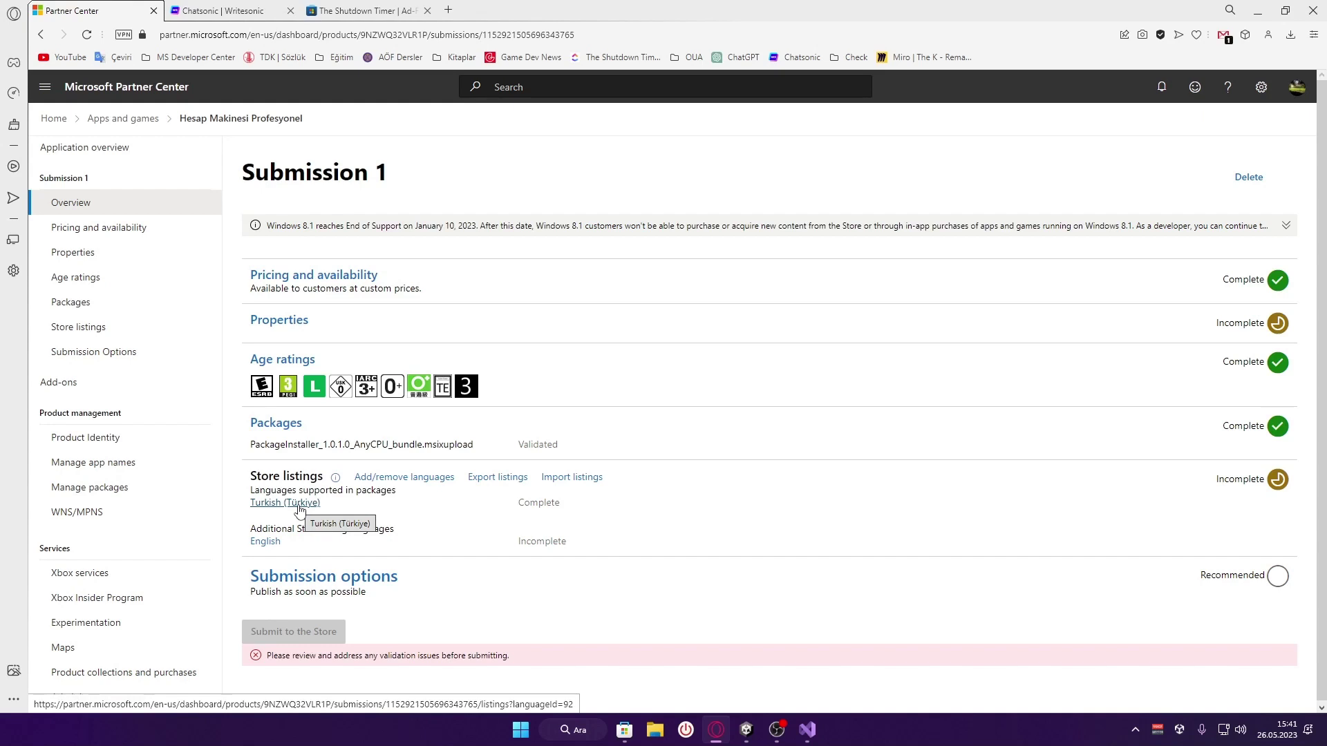
click(383, 478)
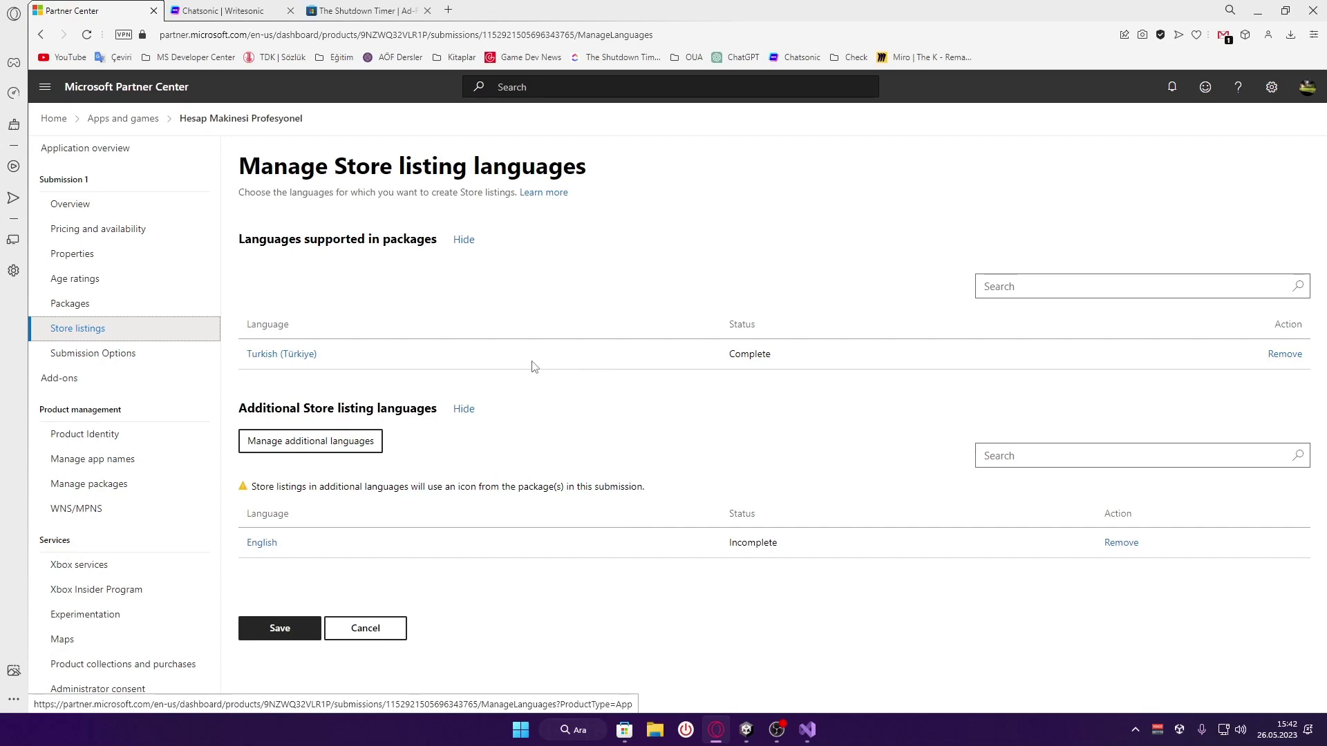
Remove English from the additional Store listing languages
click(1116, 543)
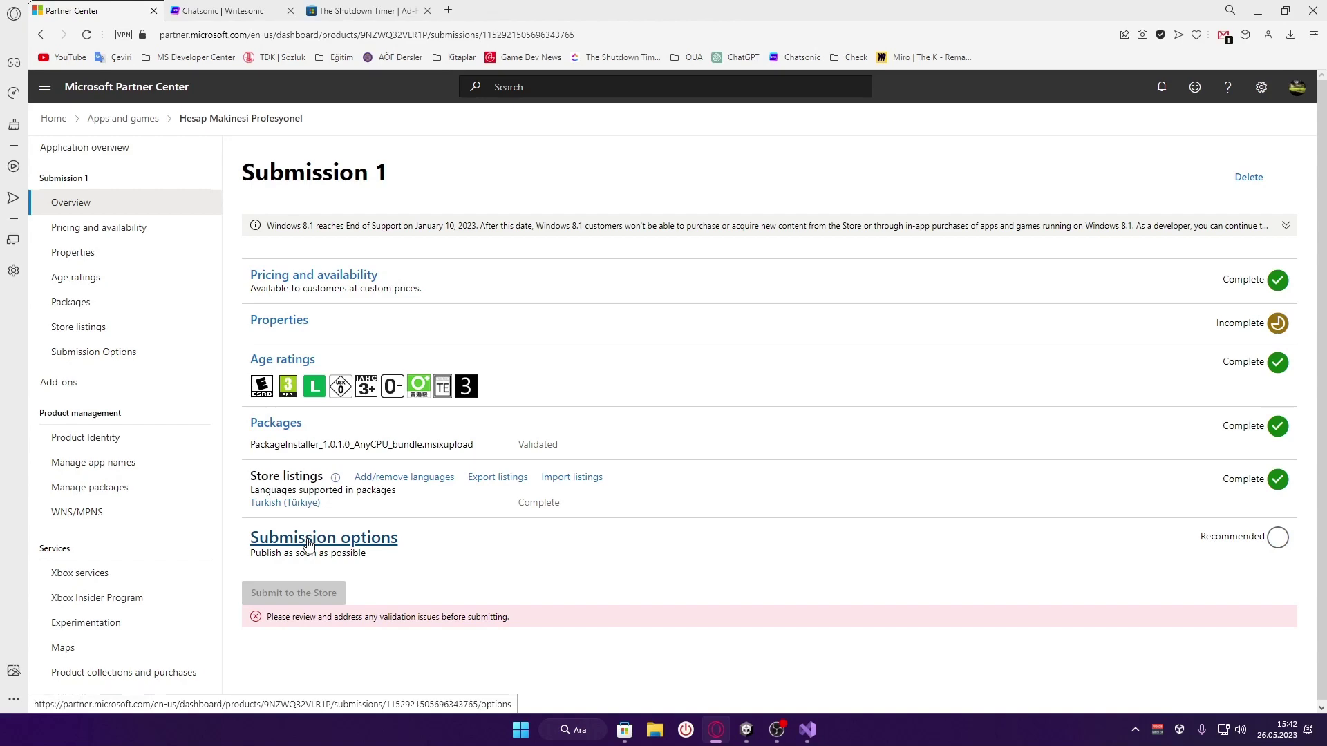
In Submission options, choose to publish as soon as certification passes
click(308, 546)
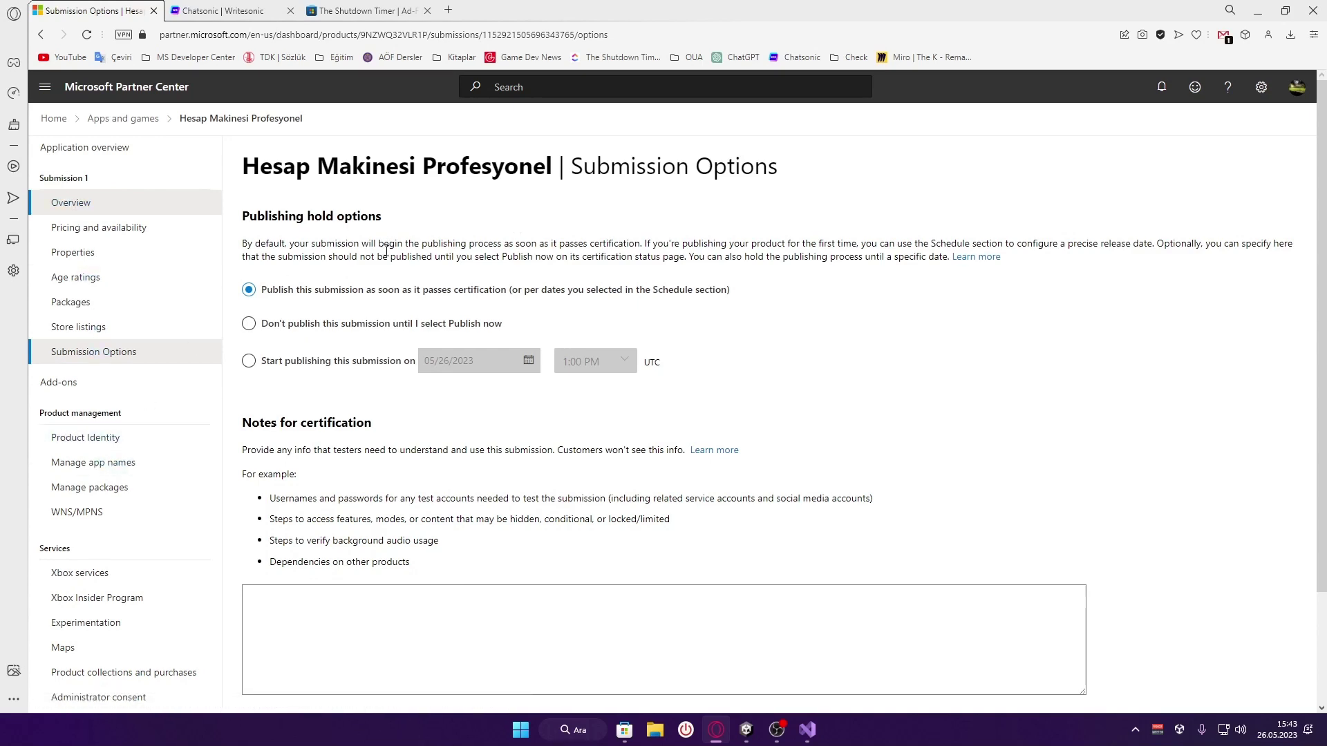
click(378, 362)
click(408, 297)
drag(738, 294, 290, 287)
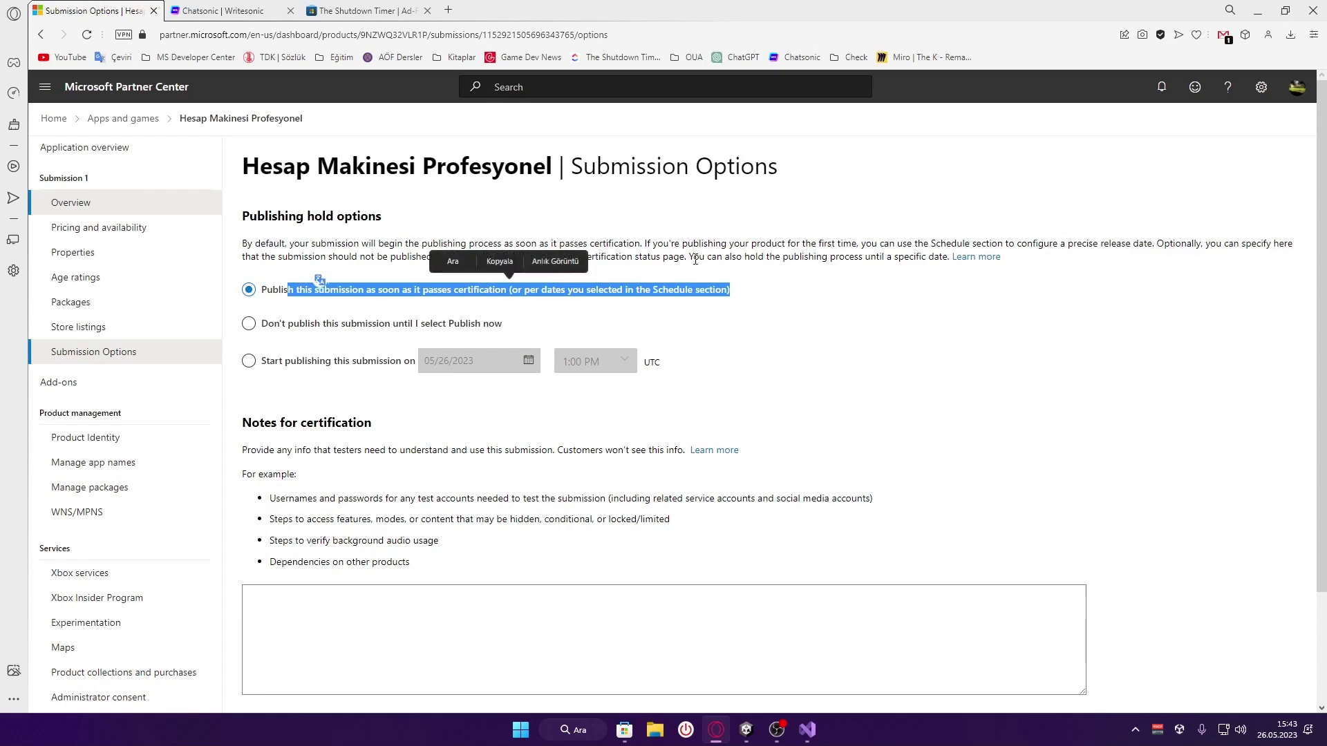
click(552, 264)
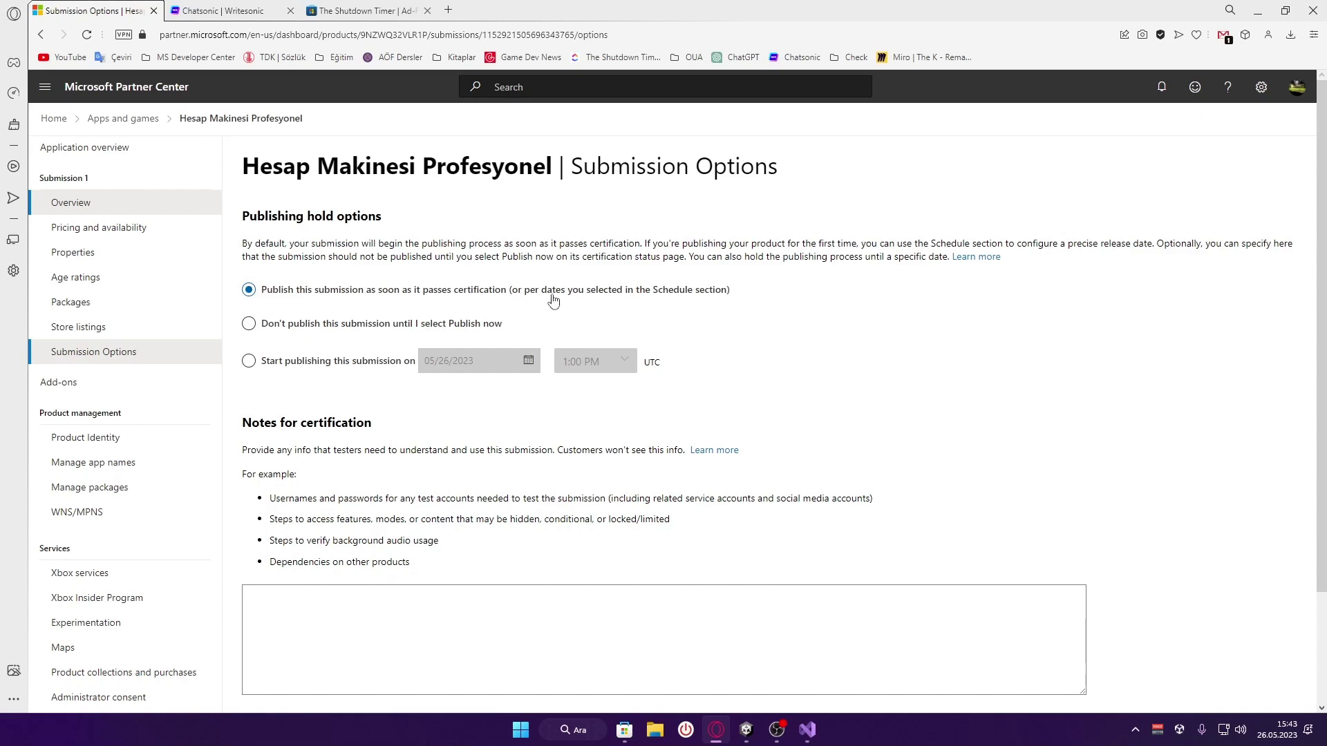
click(493, 326)
click(511, 297)
click(494, 328)
Leave the certification notes empty and save the submission options
scroll(603, 505, down, 2)
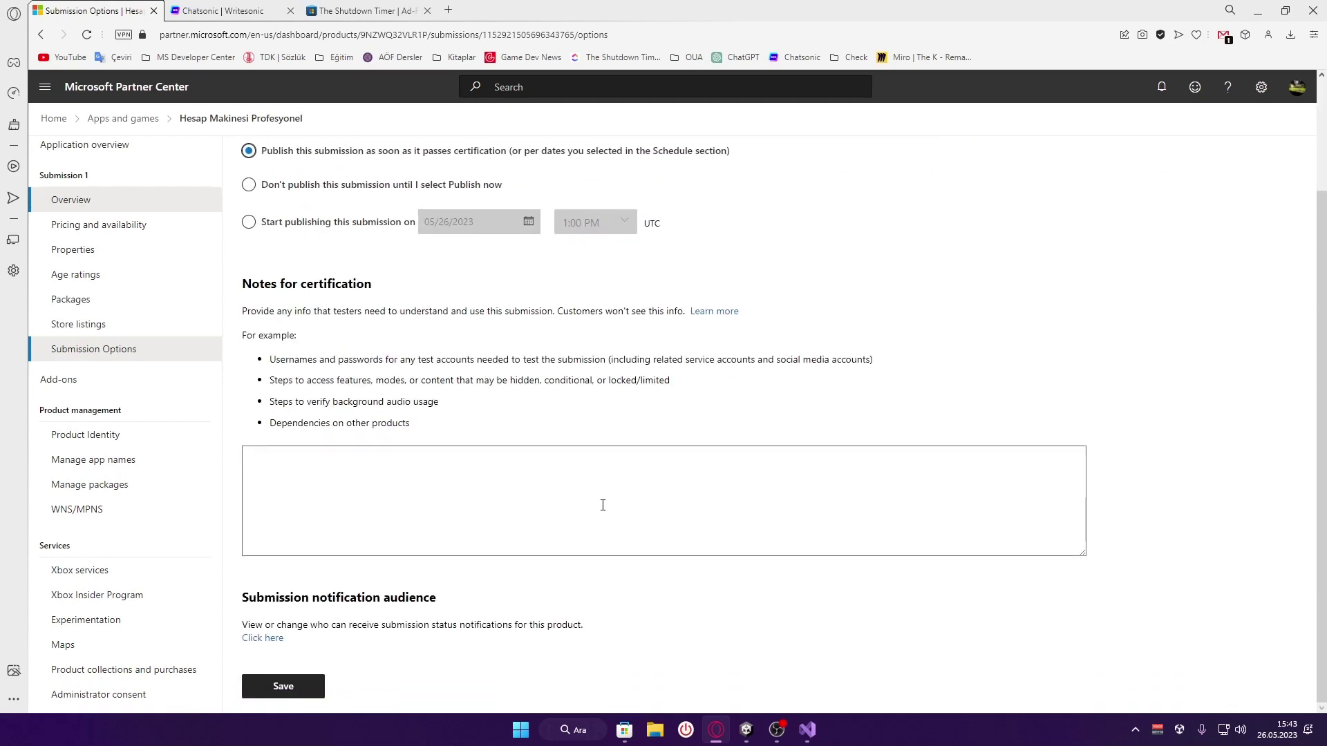
click(503, 498)
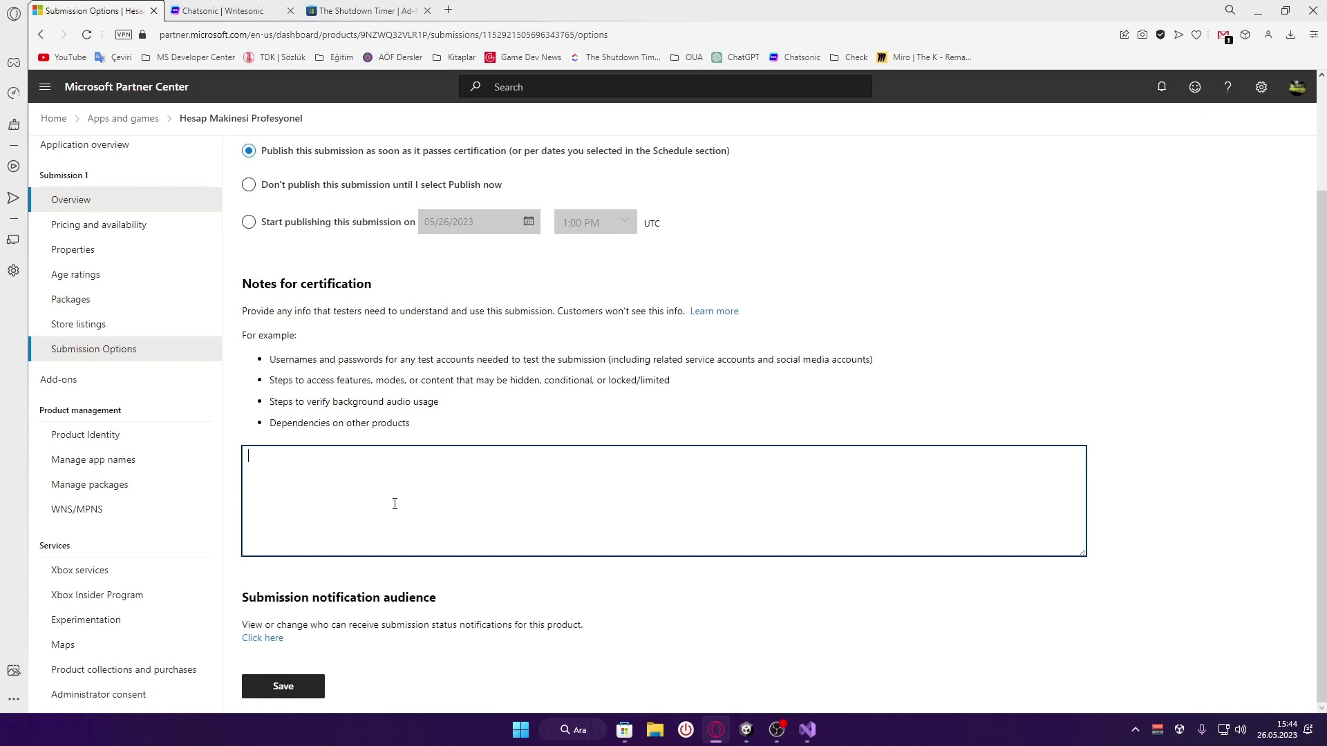
click(326, 662)
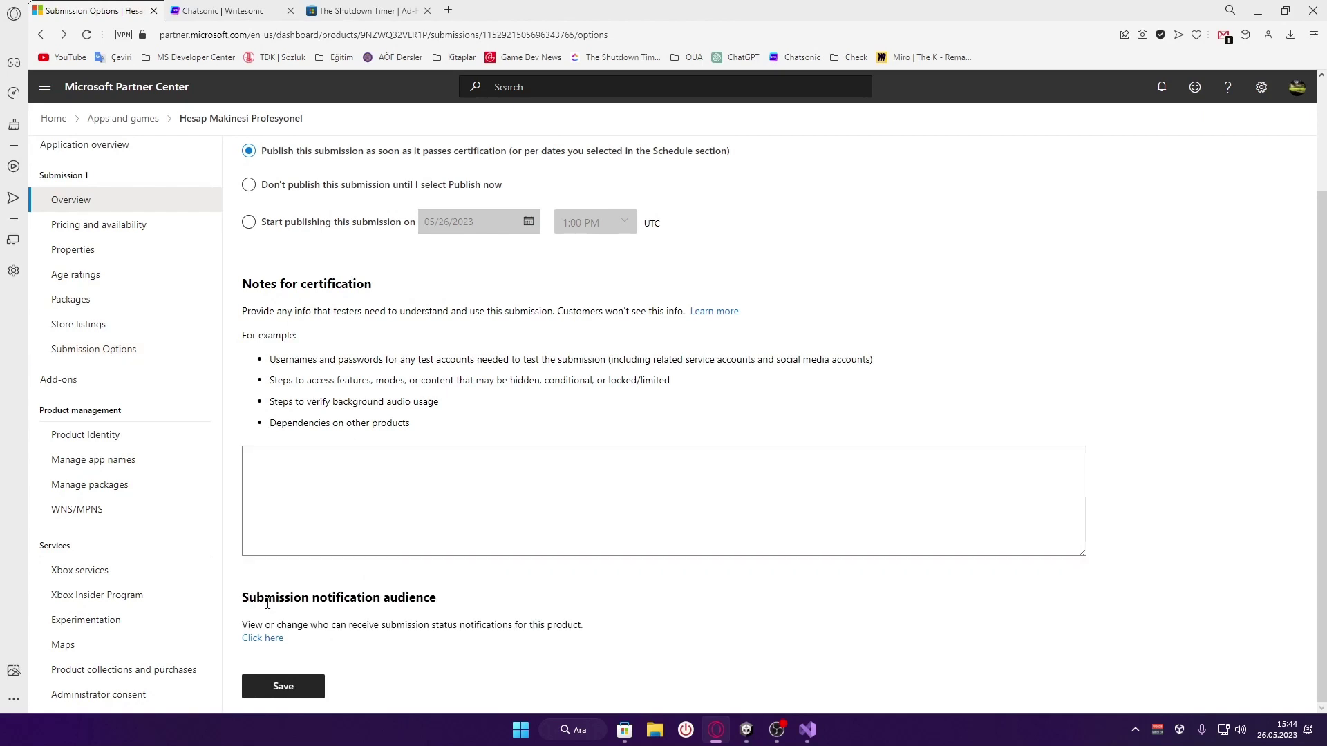
drag(244, 601, 652, 628)
click(243, 599)
drag(243, 599, 616, 626)
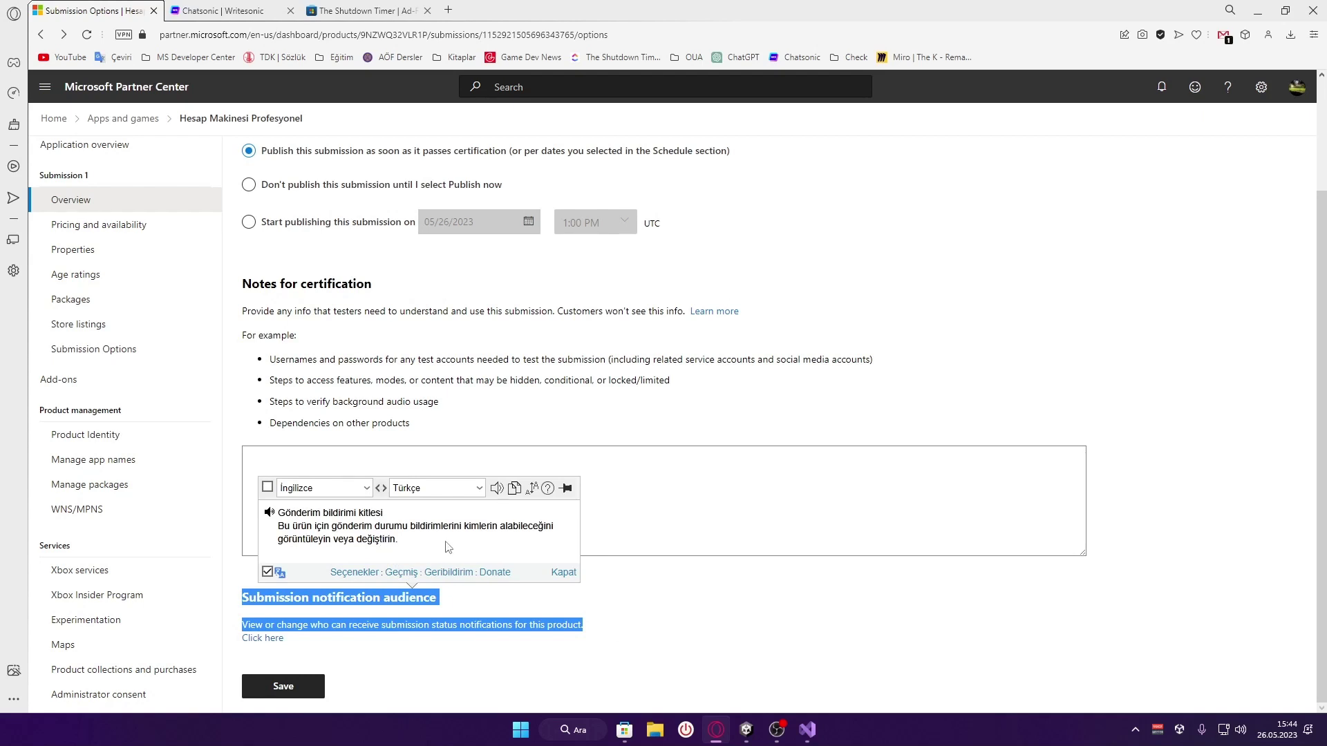
click(665, 613)
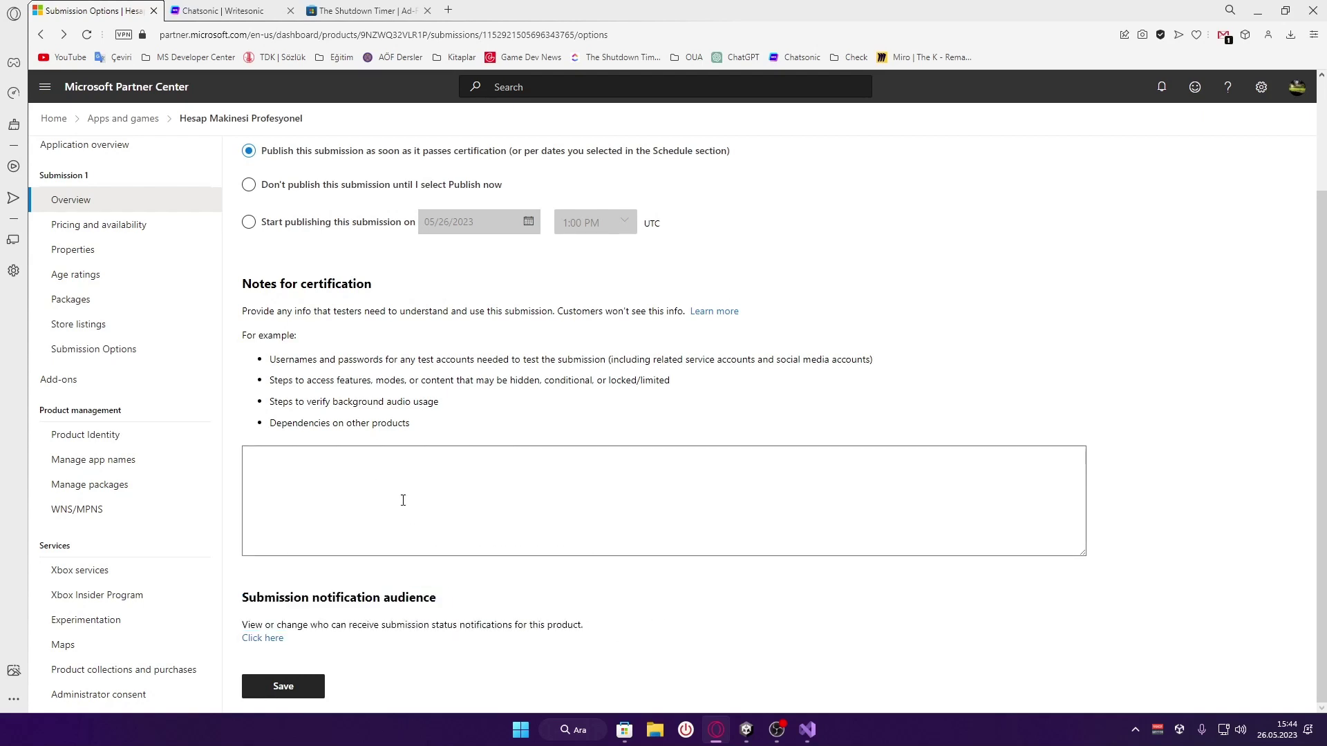
click(403, 500)
click(605, 632)
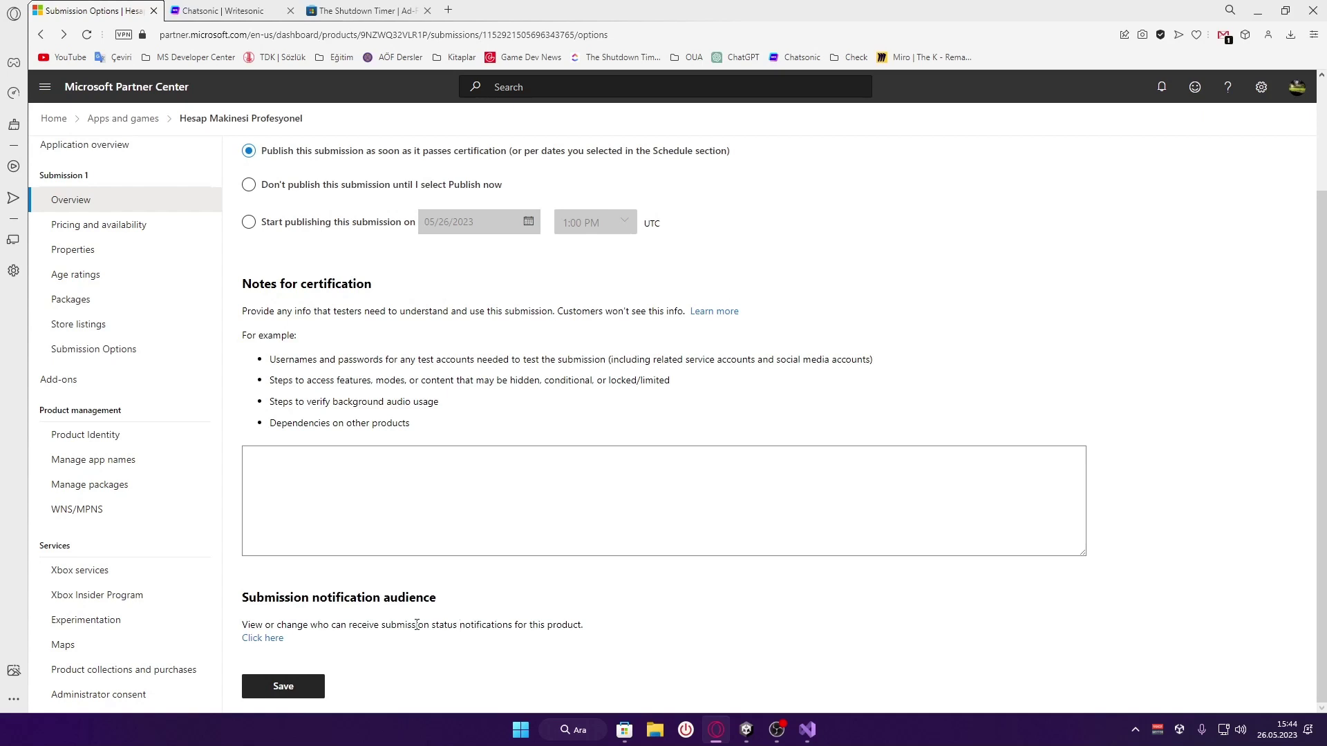
click(321, 694)
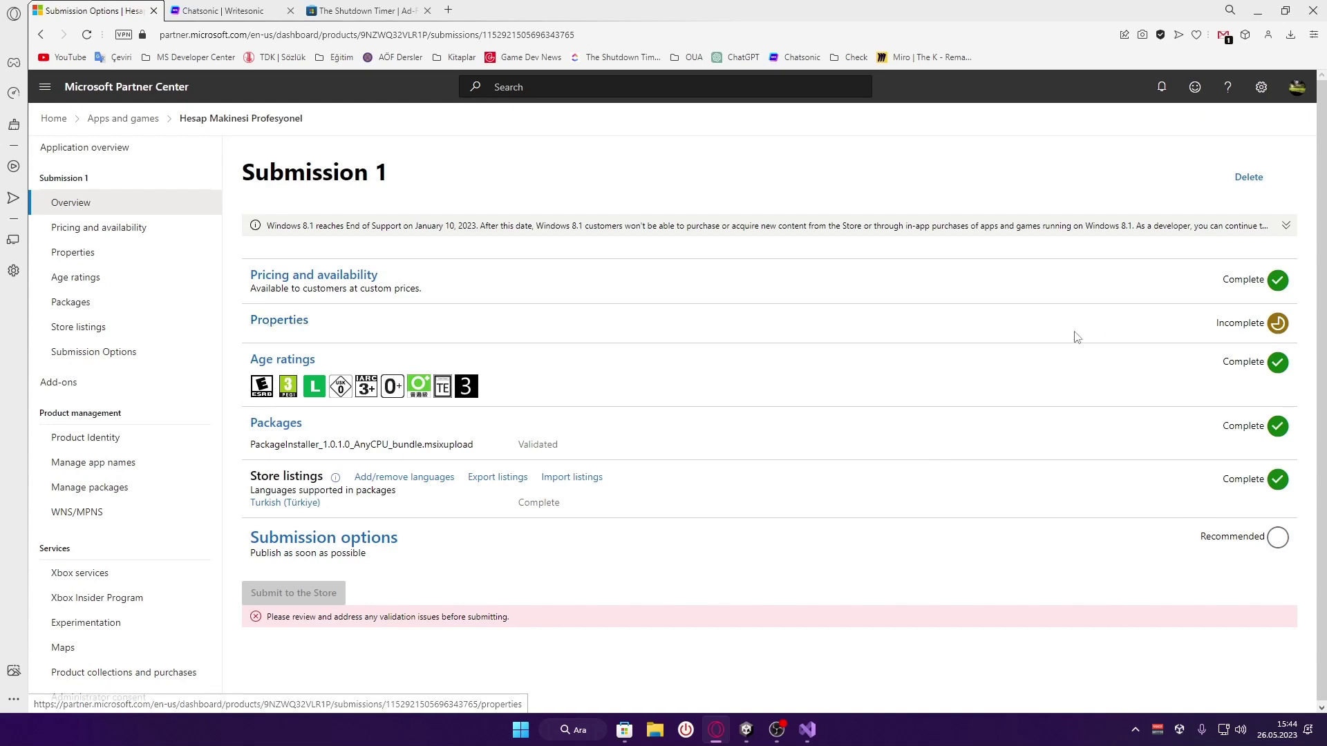
Open Properties and look through its category and support fields
click(289, 321)
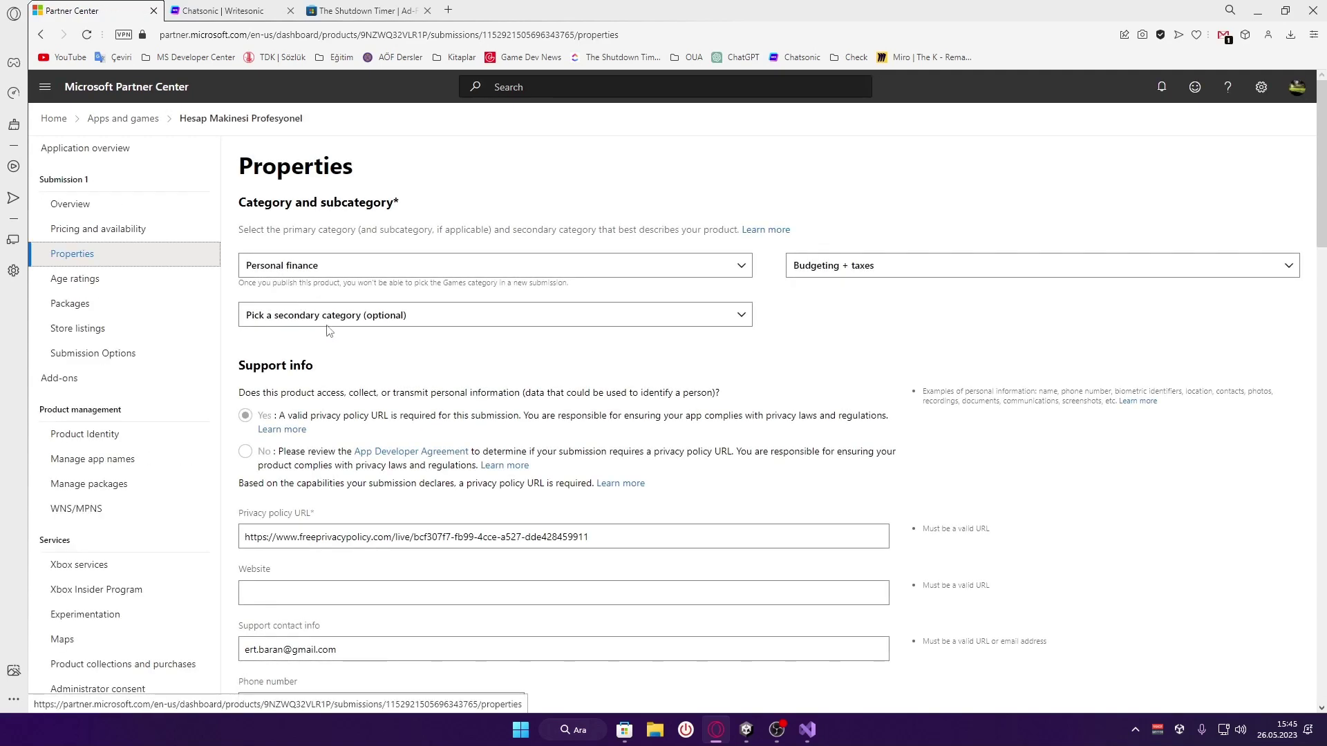
scroll(400, 318, down, 4)
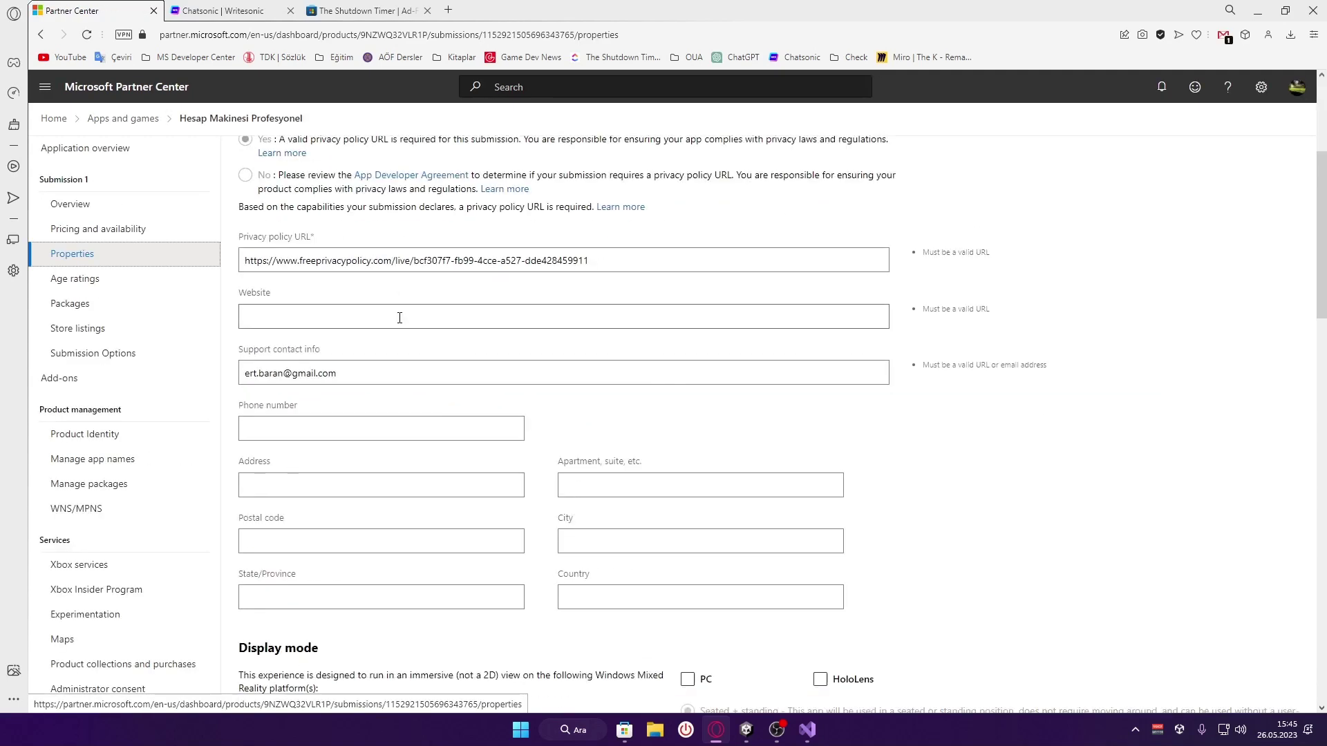
scroll(399, 318, down, 20)
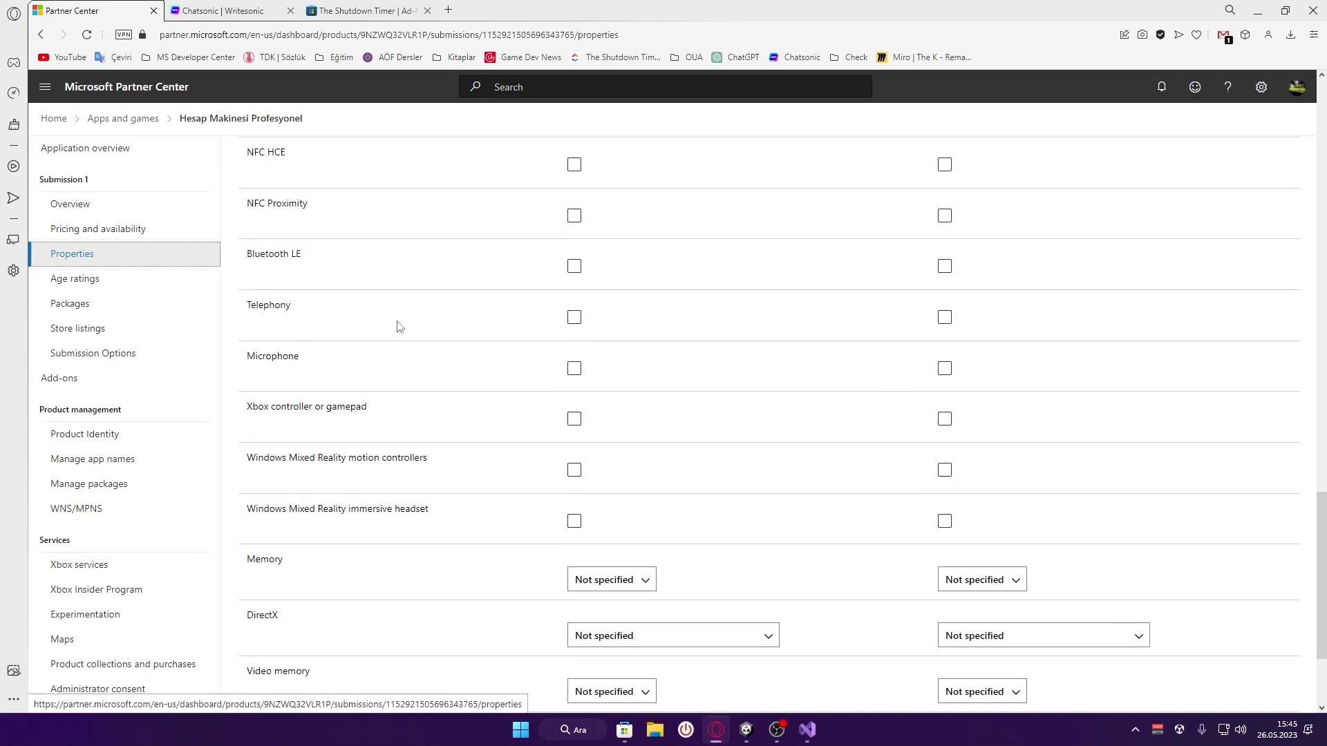
scroll(400, 327, down, 3)
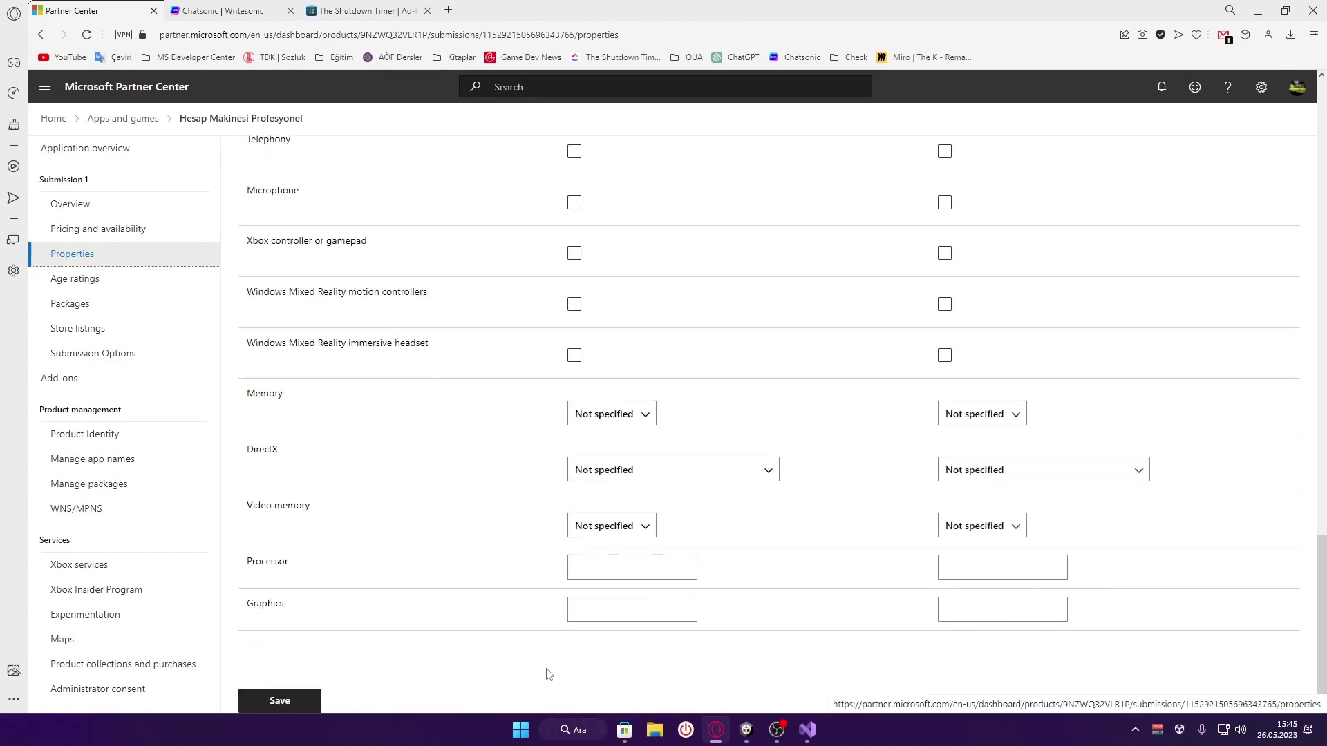
scroll(548, 674, up, 6)
scroll(548, 674, up, 5)
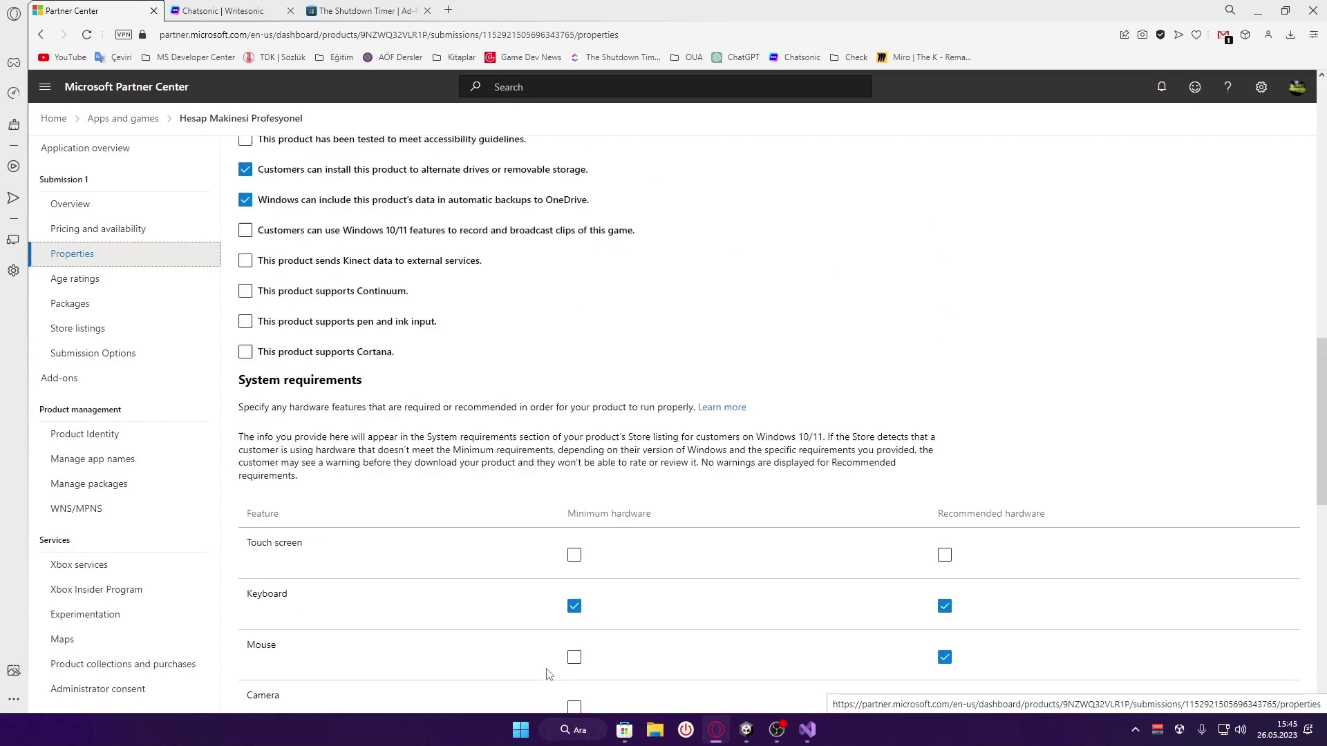
scroll(548, 674, up, 4)
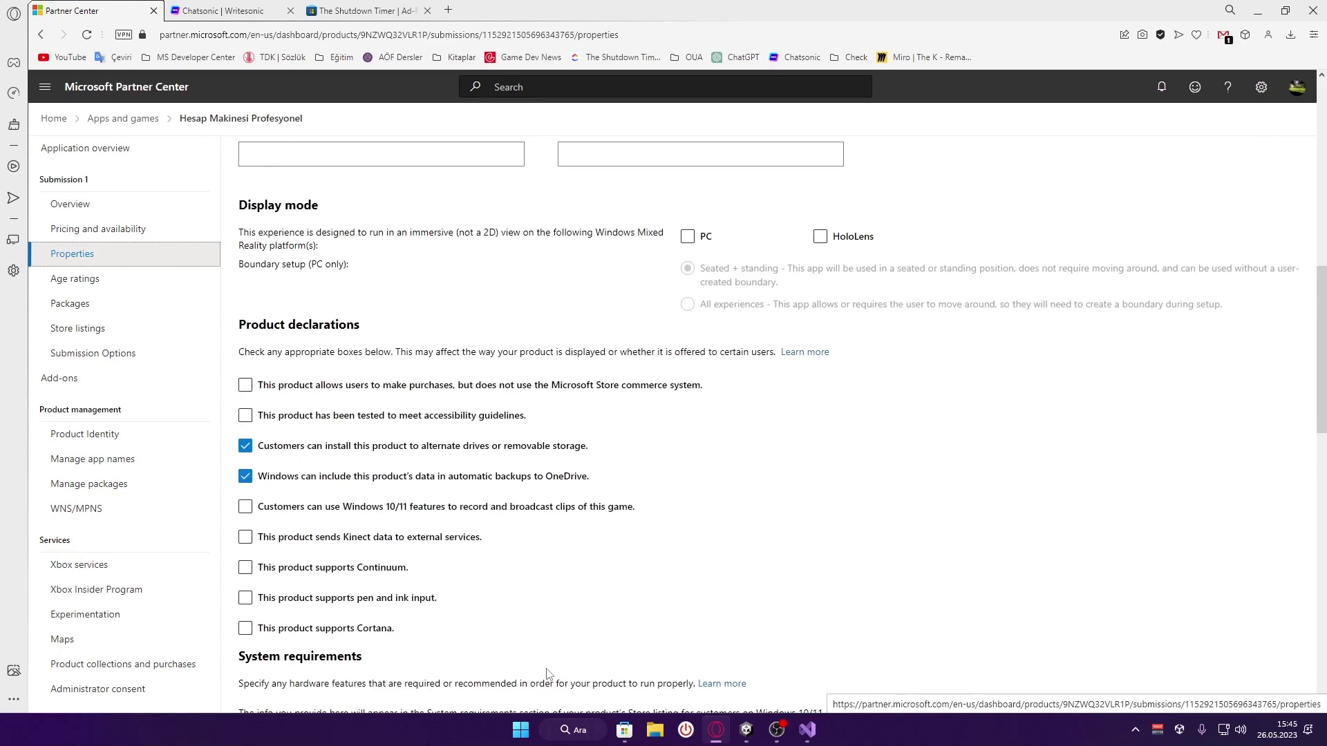
scroll(548, 674, up, 5)
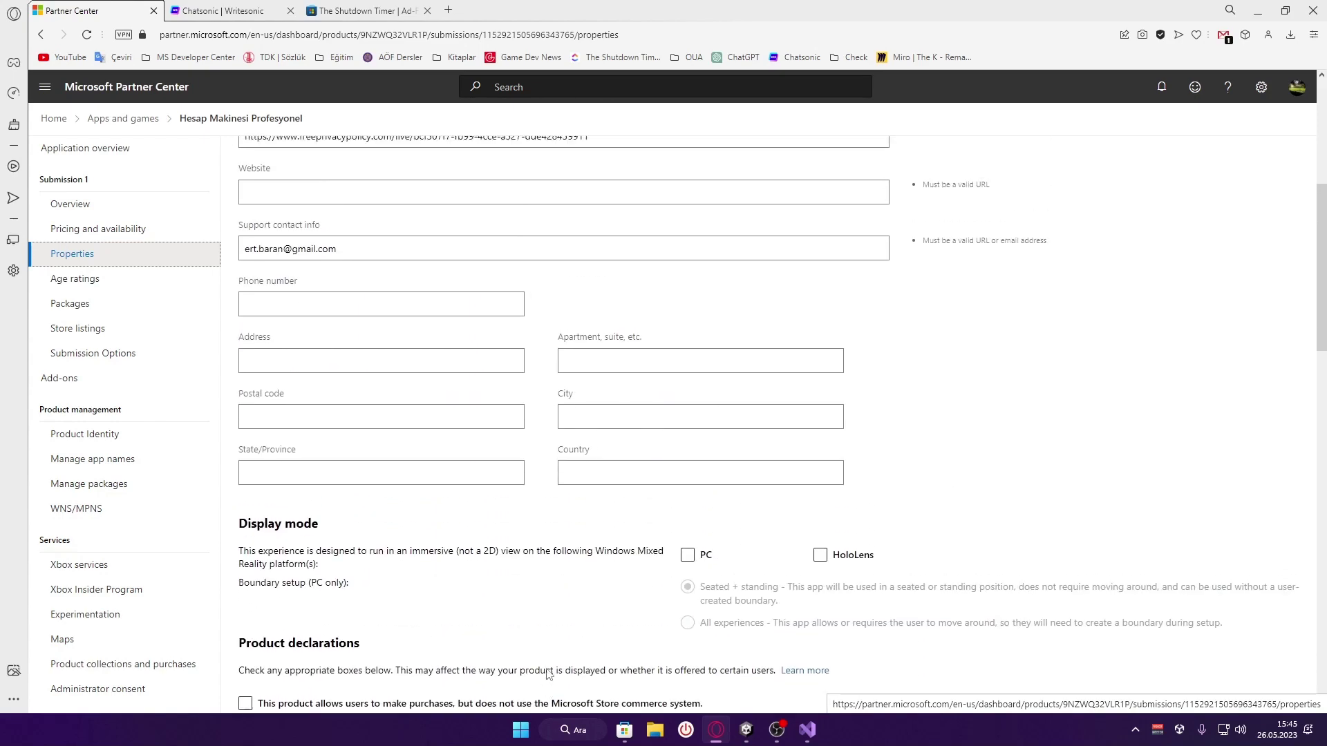
scroll(549, 673, up, 4)
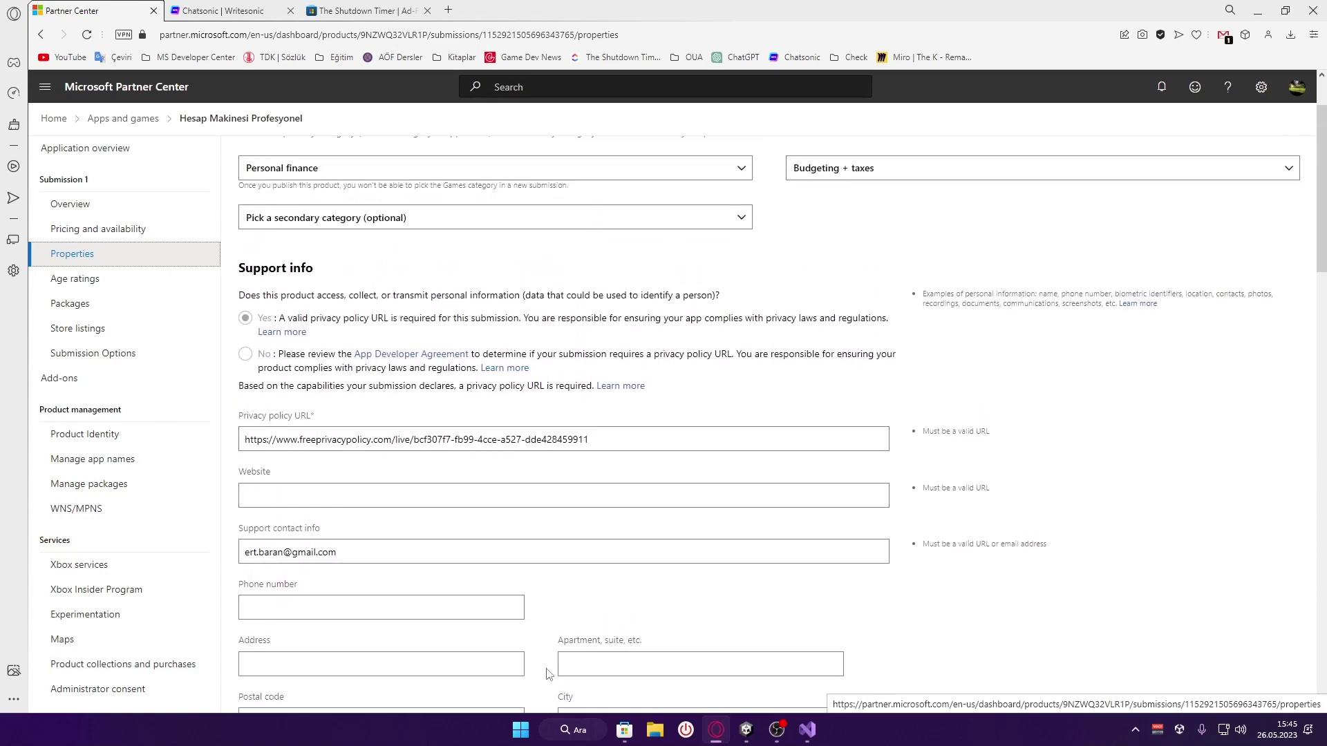
scroll(548, 674, up, 2)
Leave the secondary category unset and save Properties with Personal finance, Budgeting + taxes
click(458, 316)
click(458, 318)
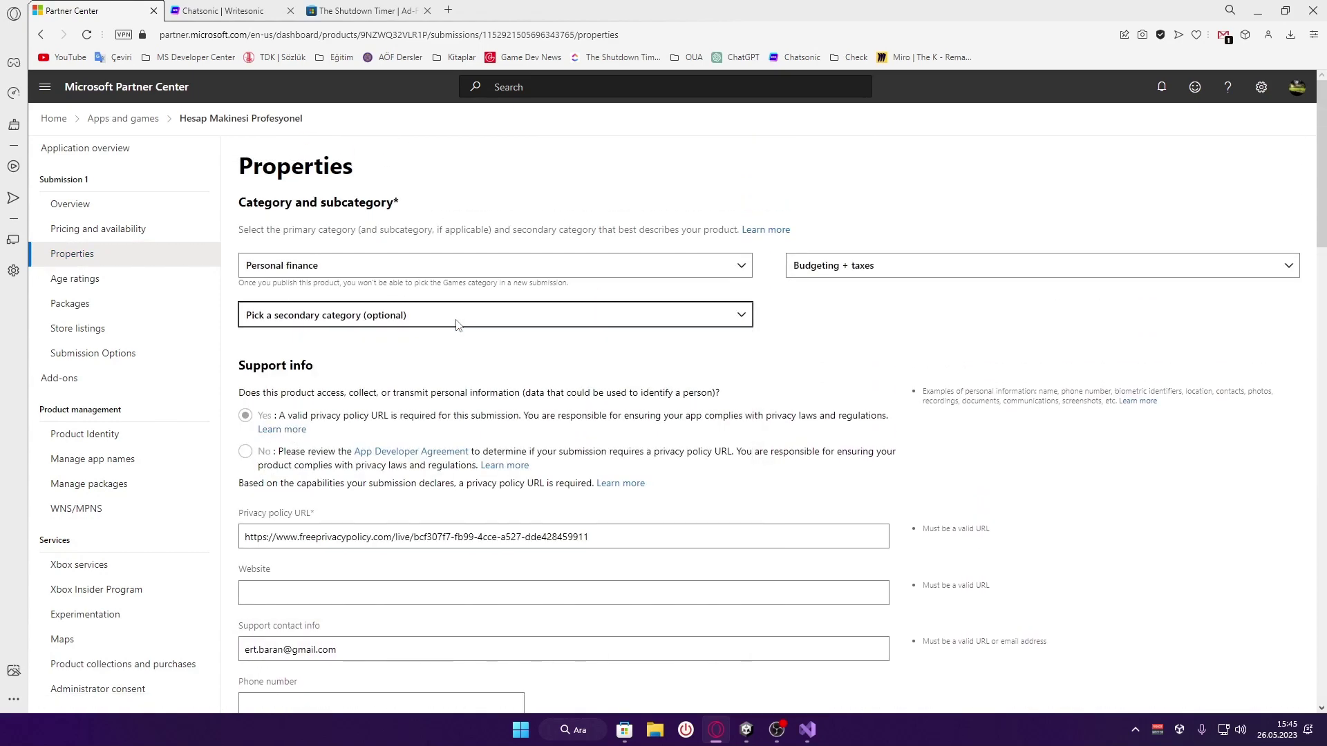
click(816, 448)
scroll(805, 349, down, 20)
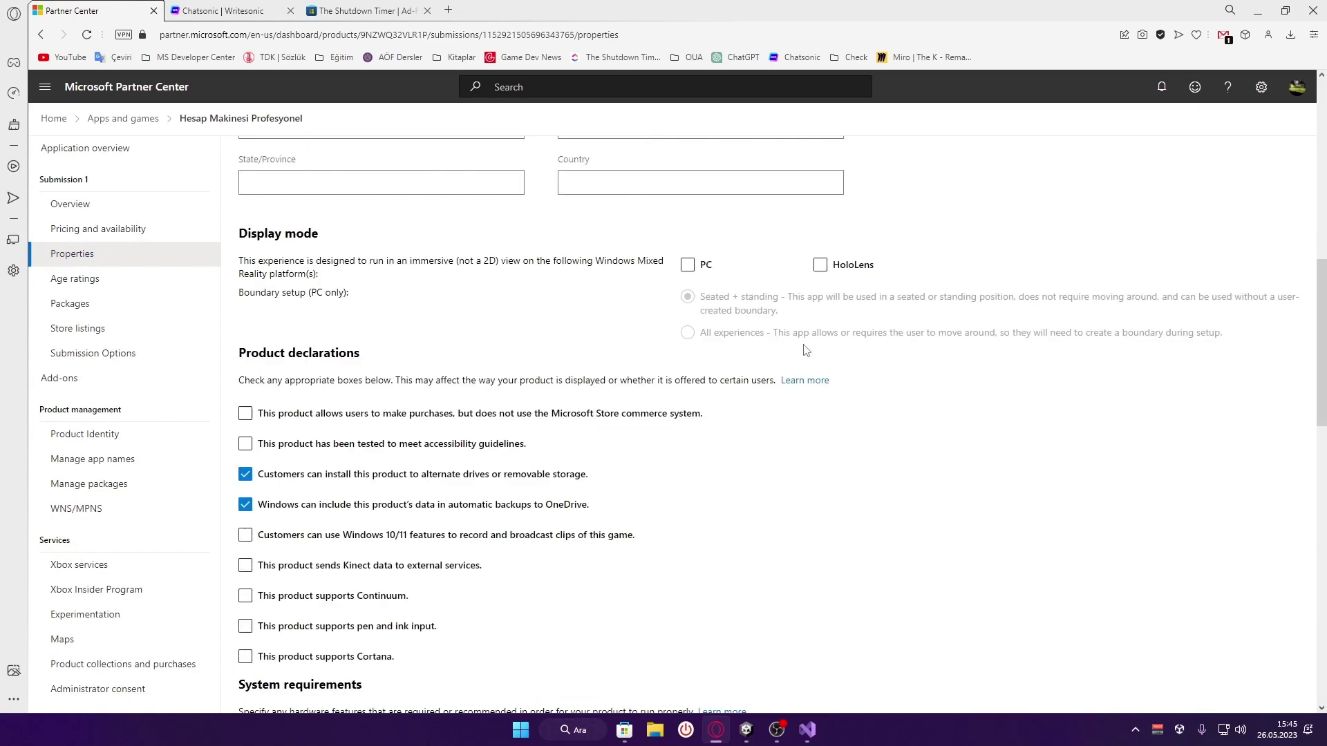
scroll(805, 349, down, 5)
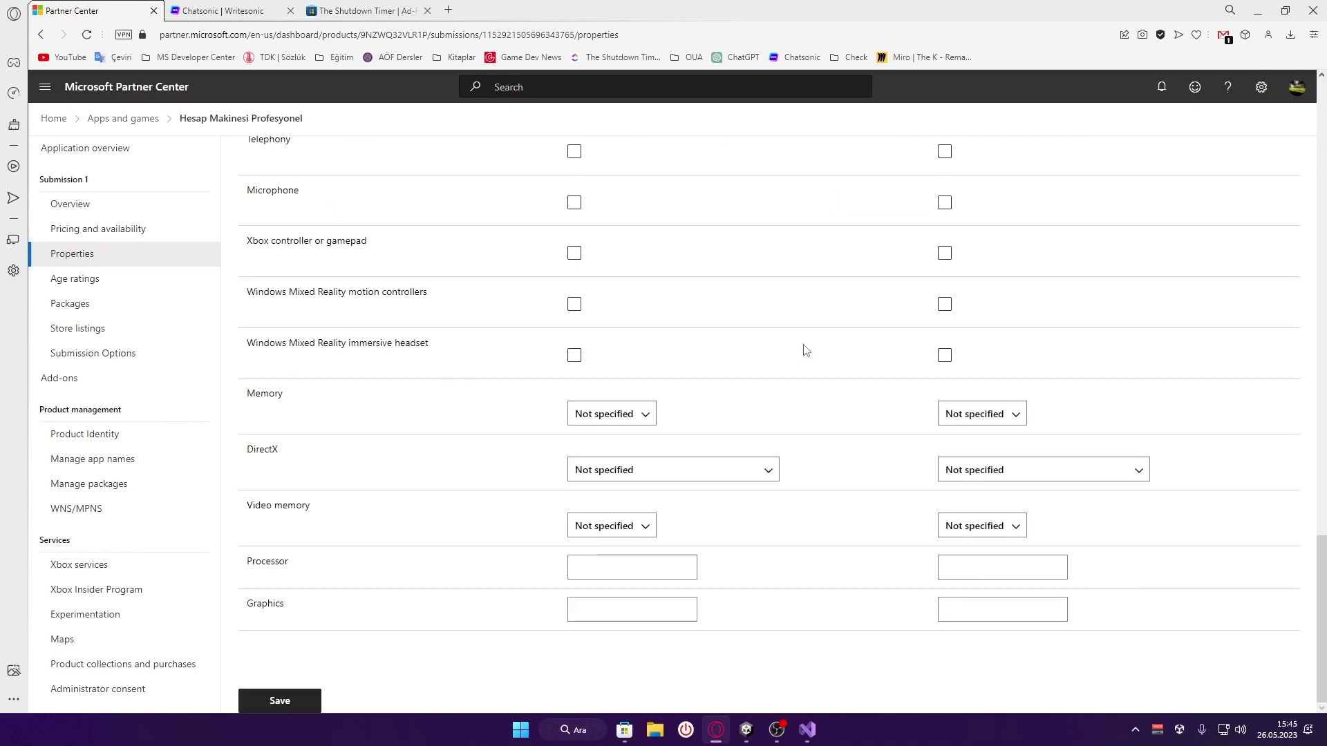
click(296, 699)
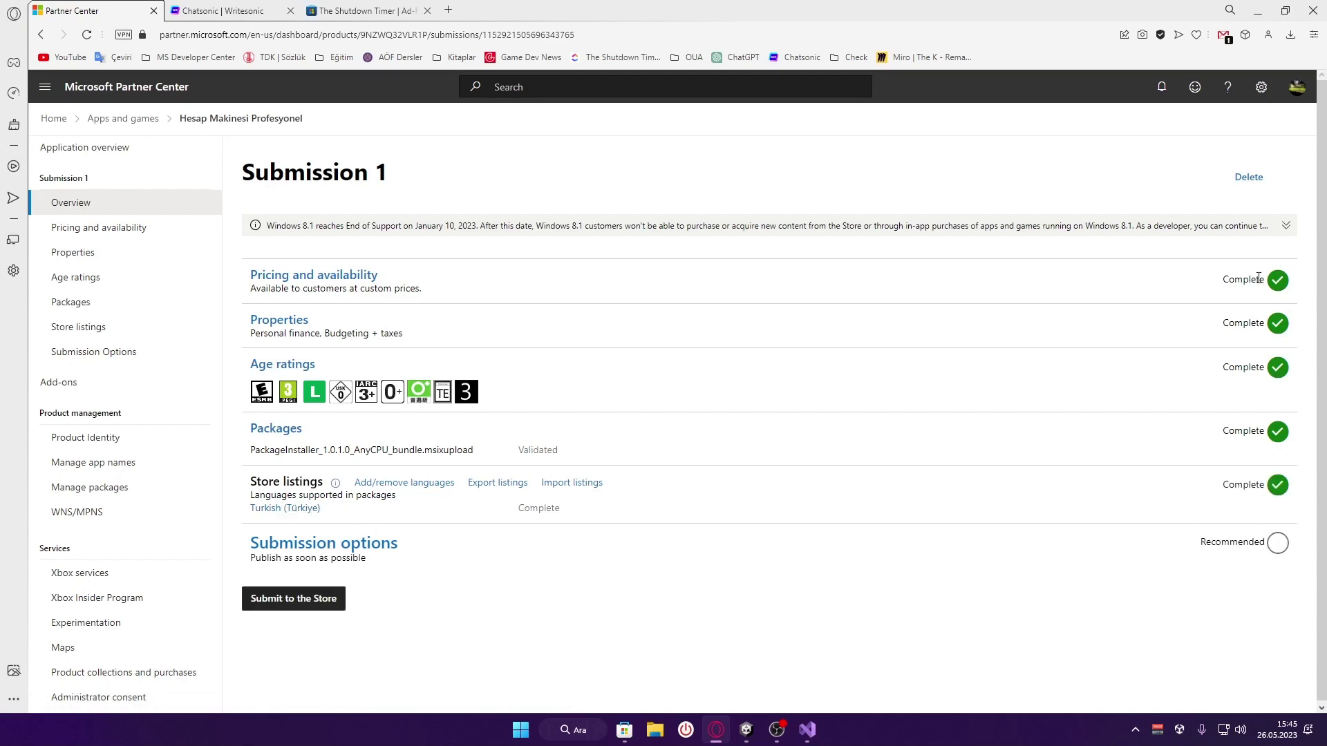
Submit Submission 1 to the Microsoft Store for certification
drag(1190, 544, 1299, 546)
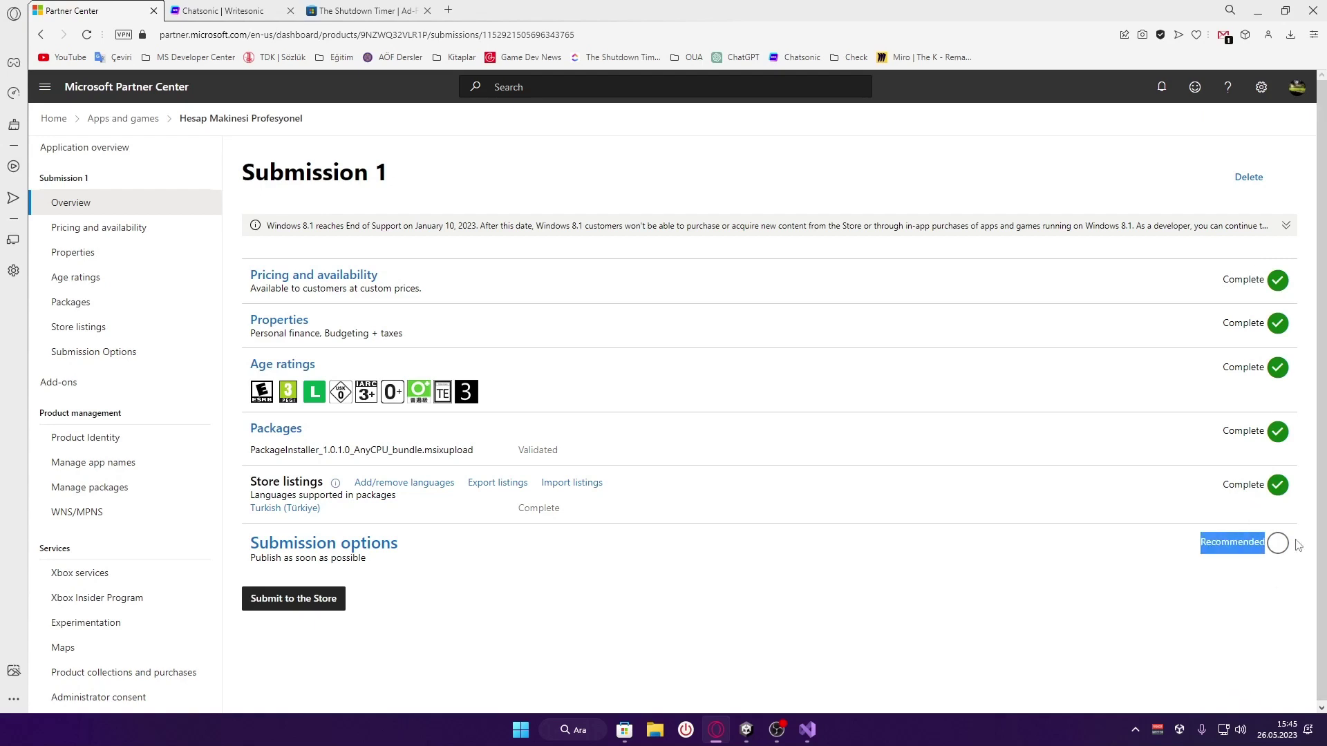
click(1299, 556)
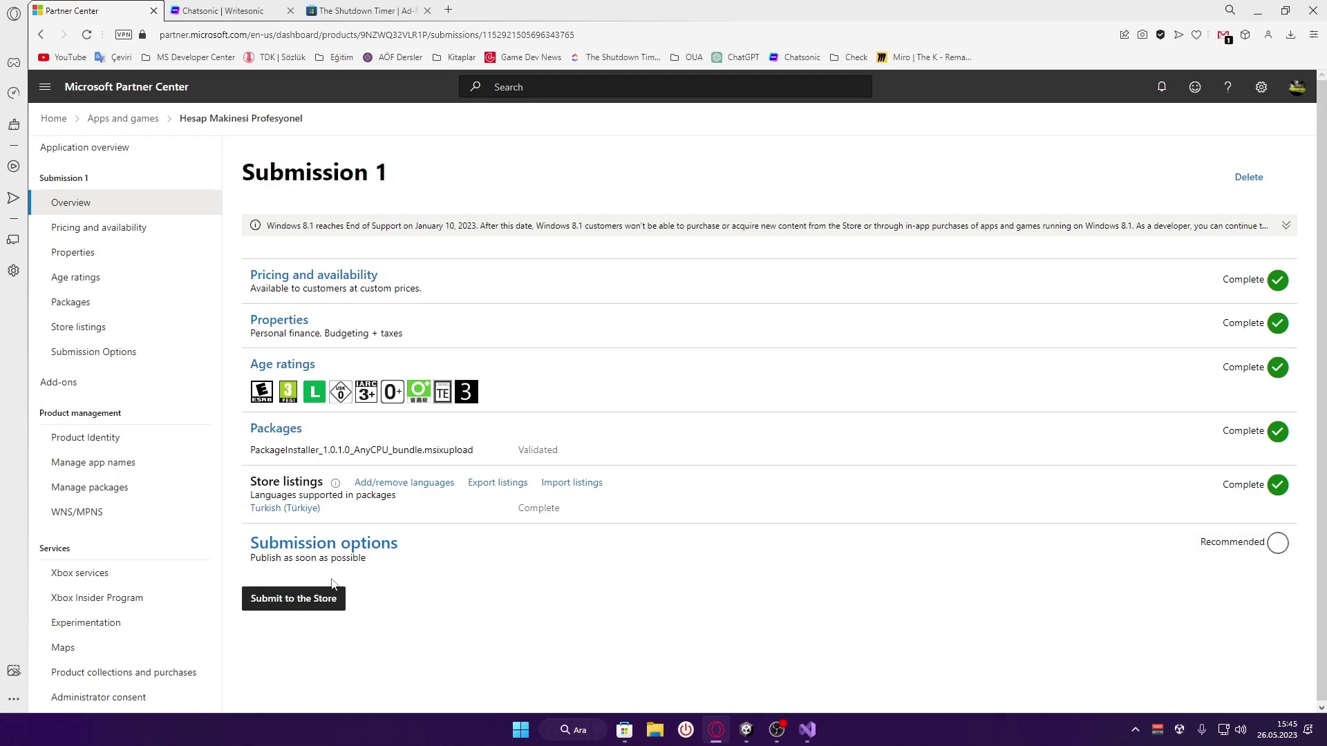
click(298, 606)
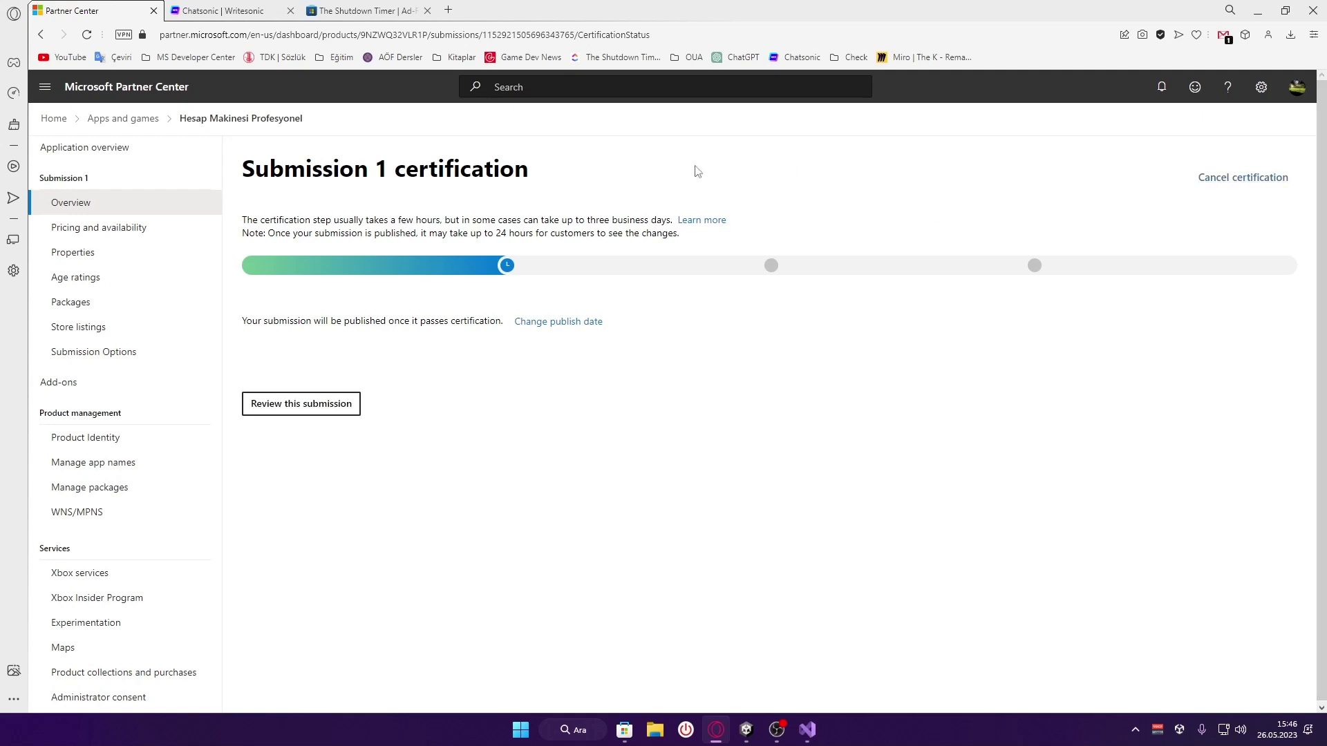
Cancel and confirm cancelling Submission 1's certification, then switch to Microsoft Store
click(1228, 181)
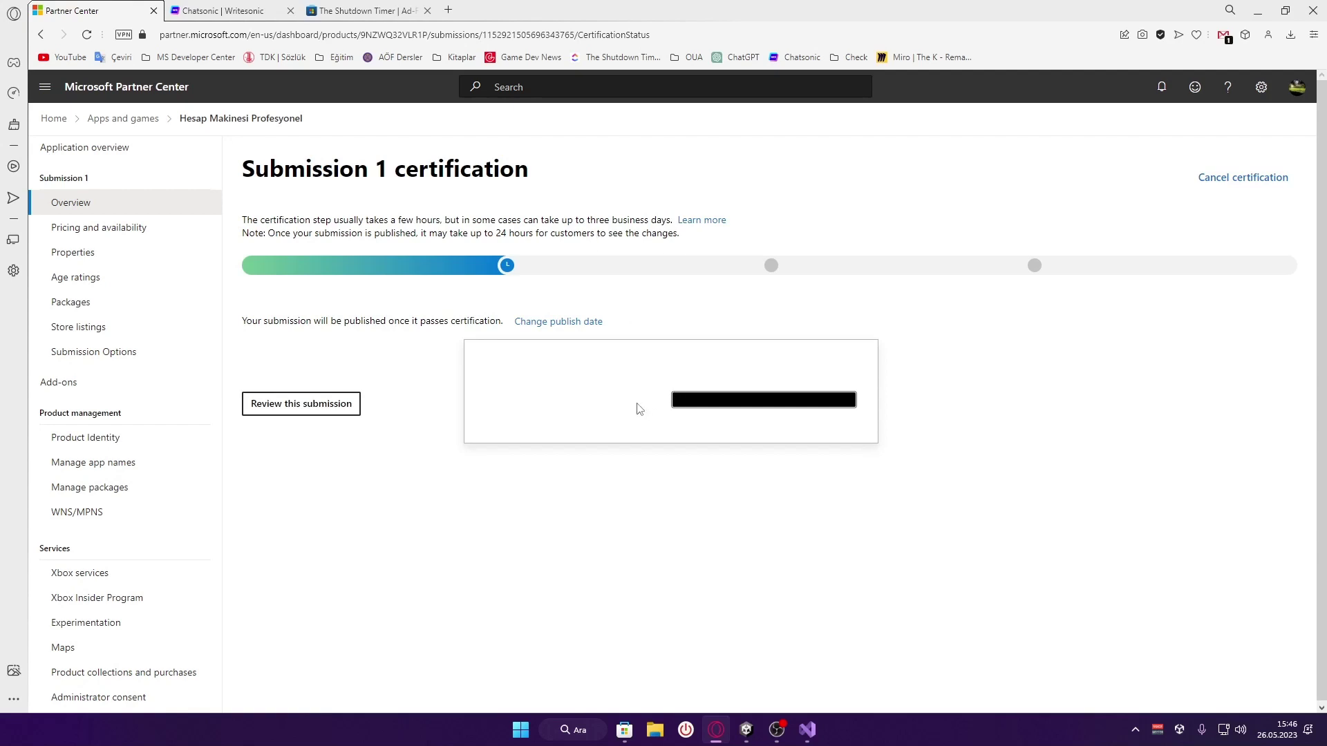
click(741, 399)
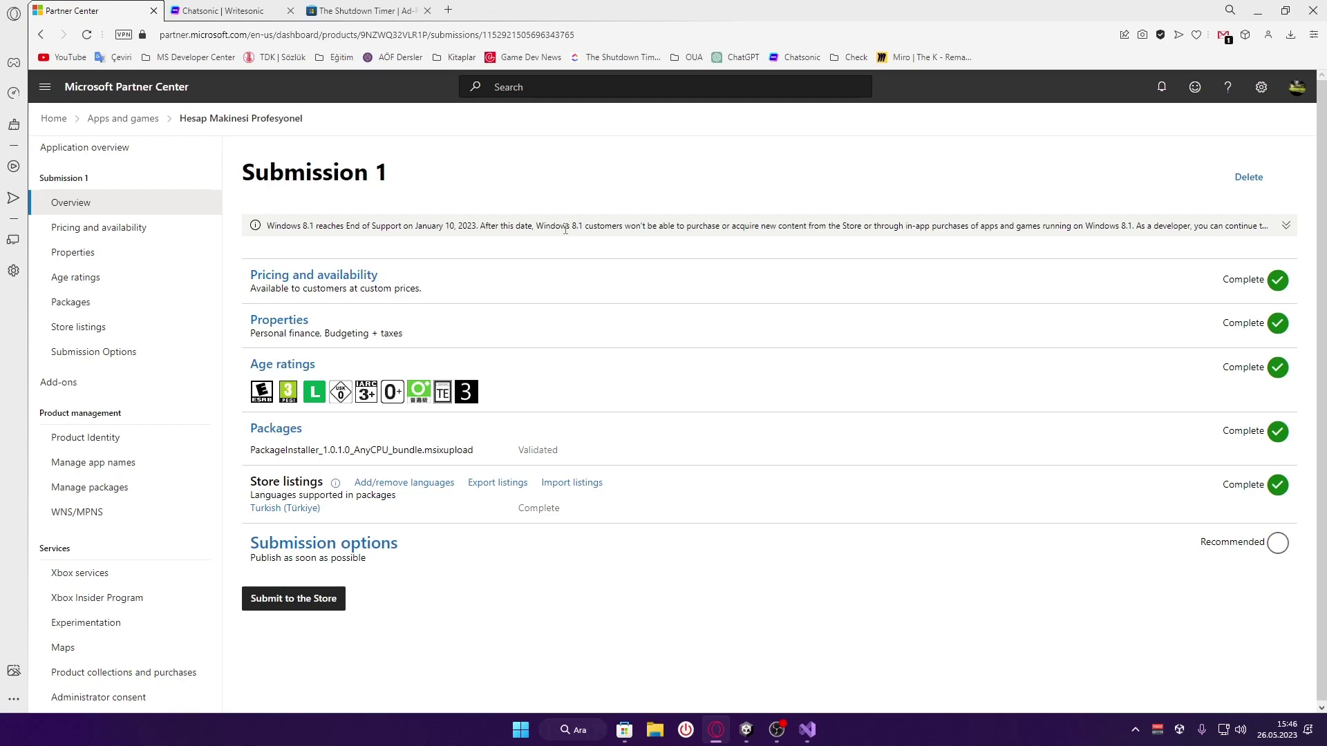
scroll(593, 374, down, 1)
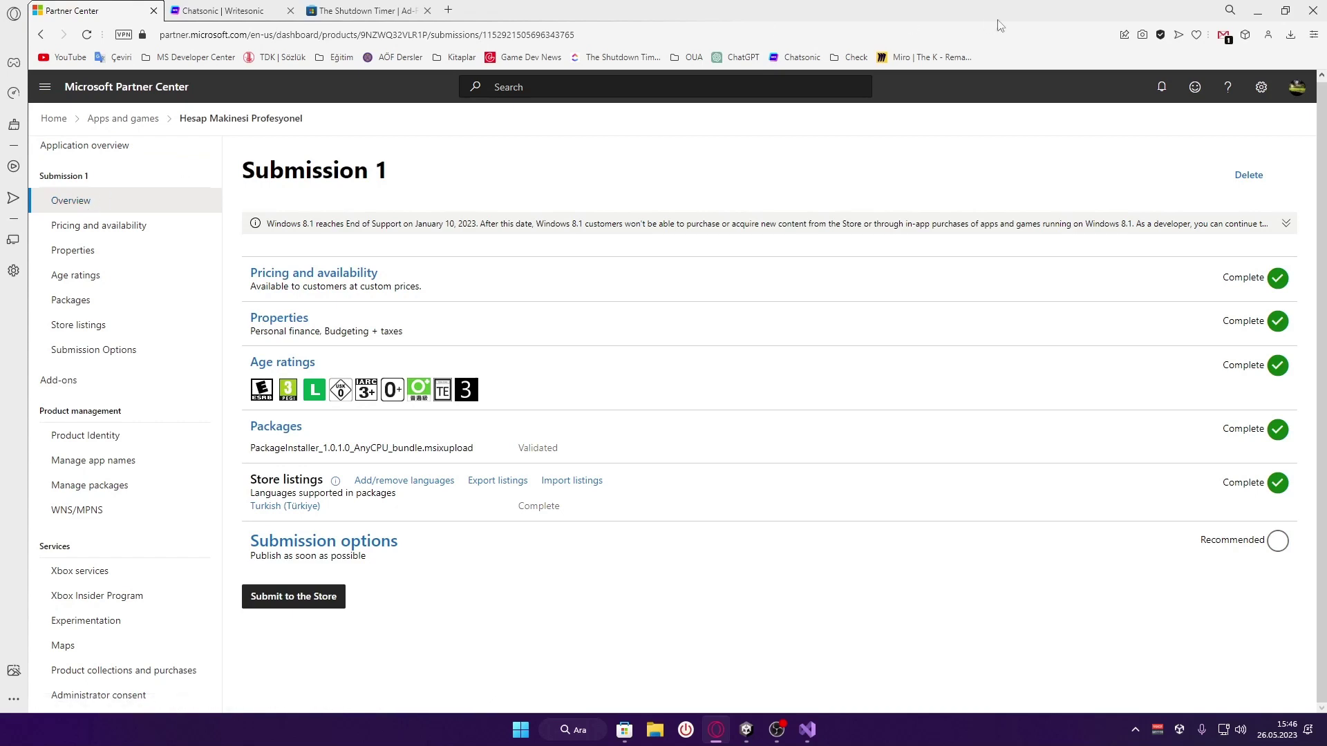
click(624, 730)
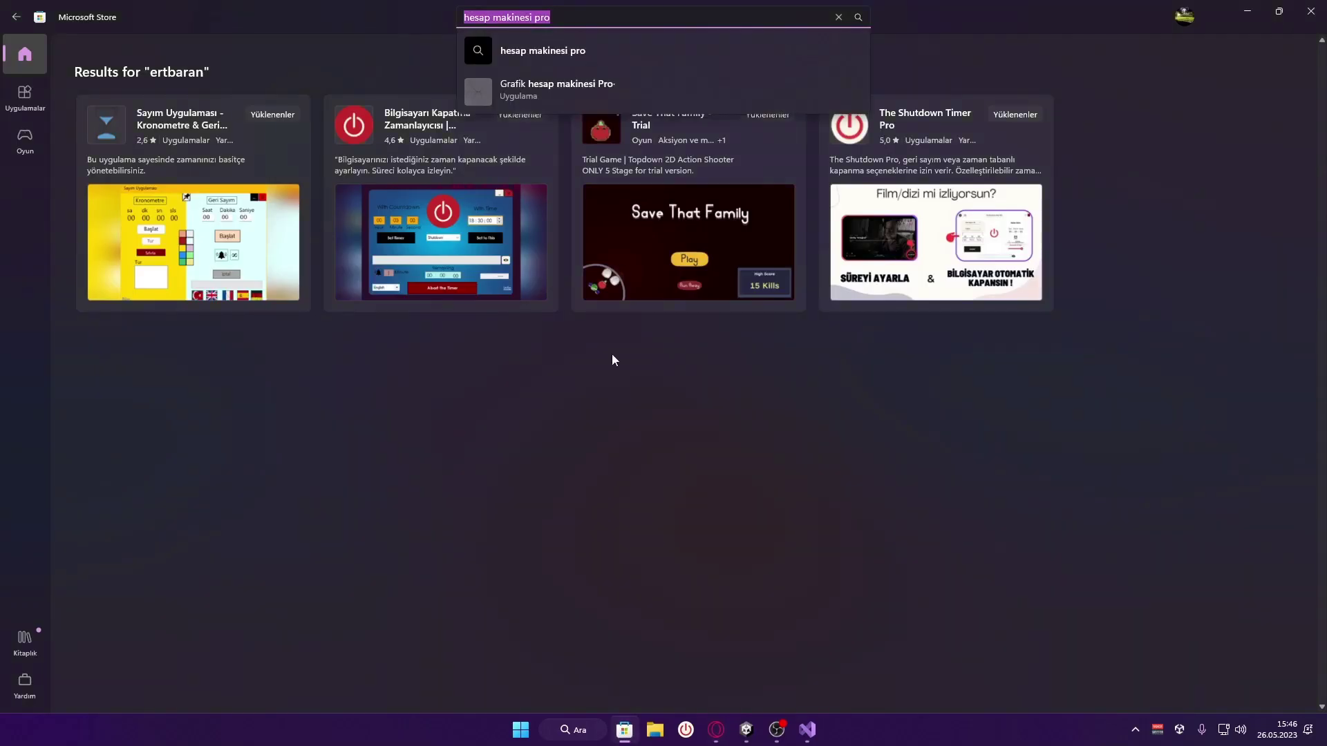
click(624, 730)
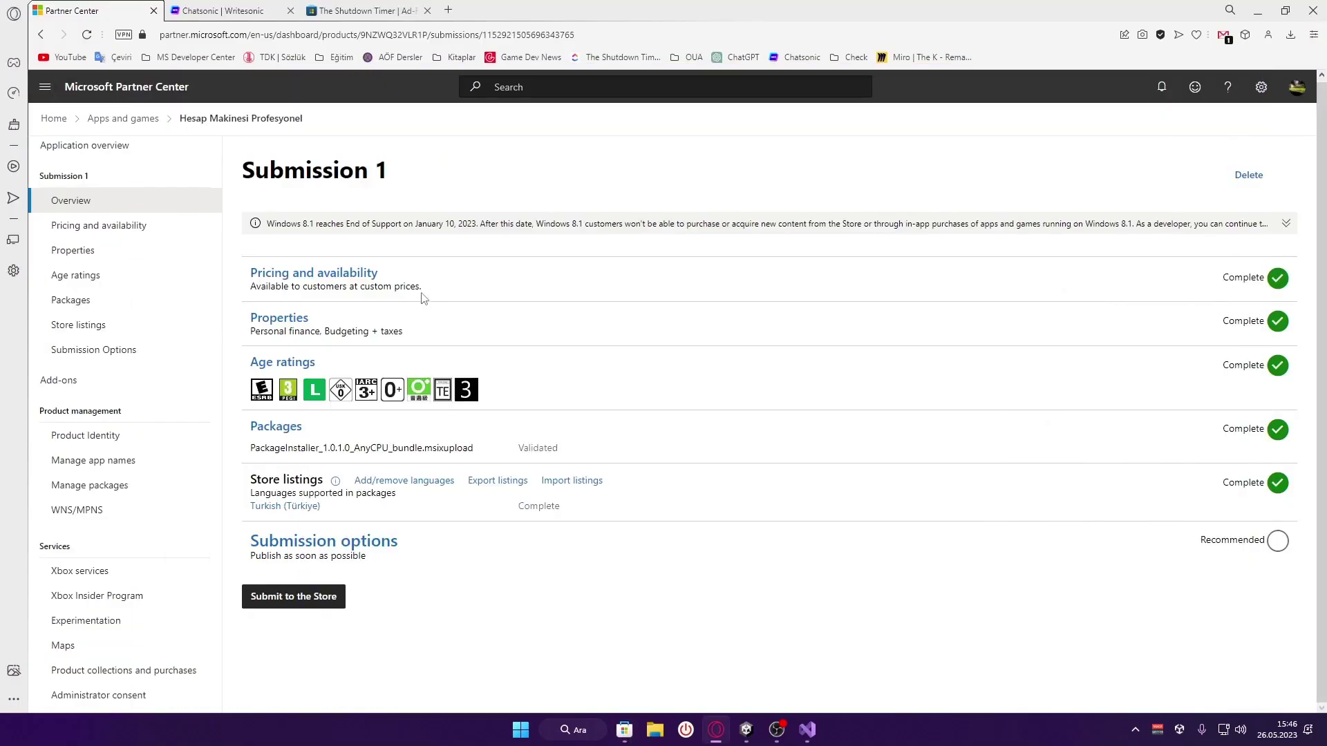
click(104, 145)
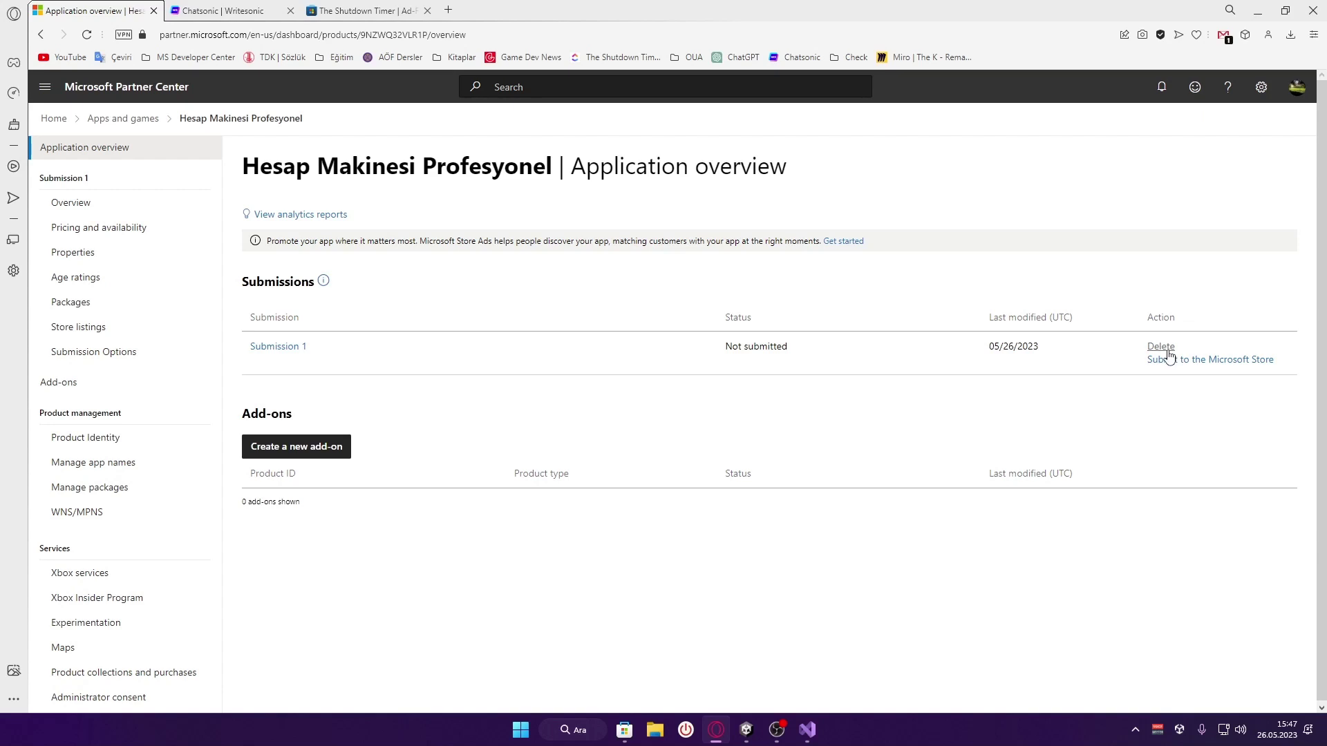
click(289, 348)
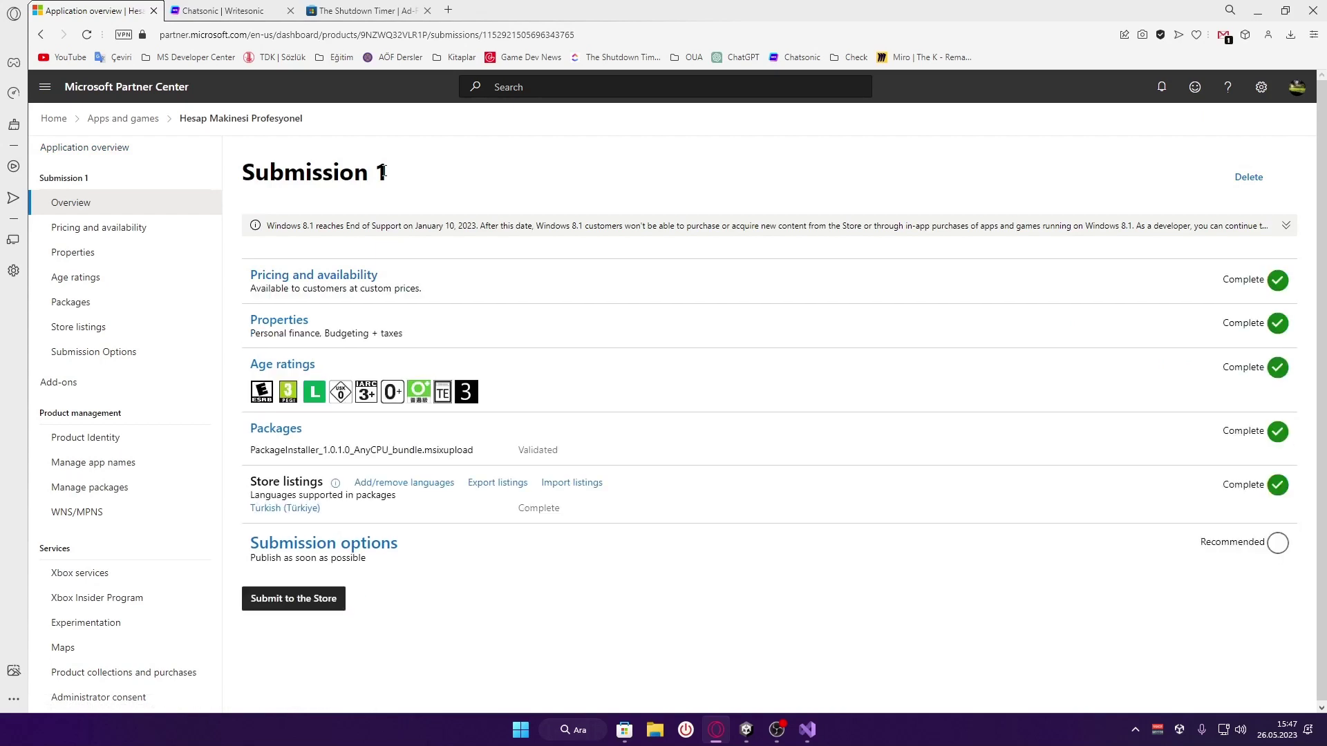
click(299, 610)
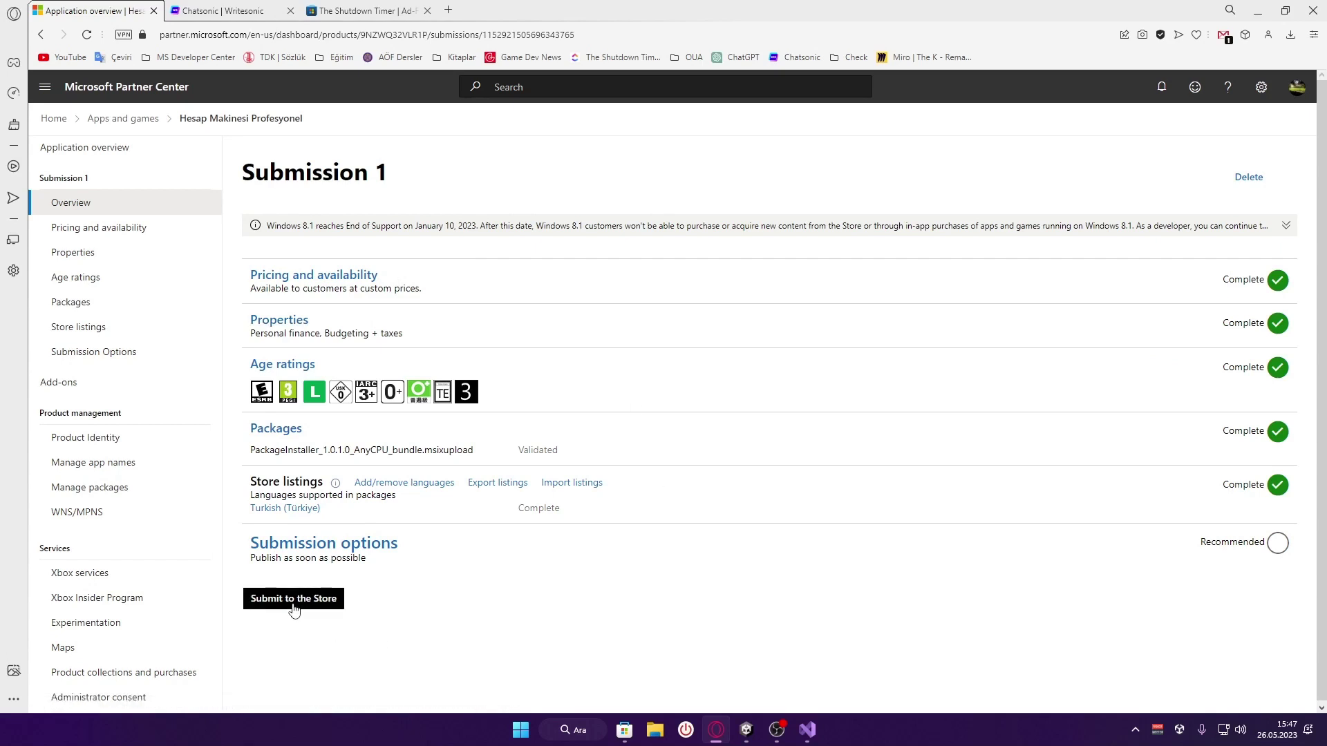